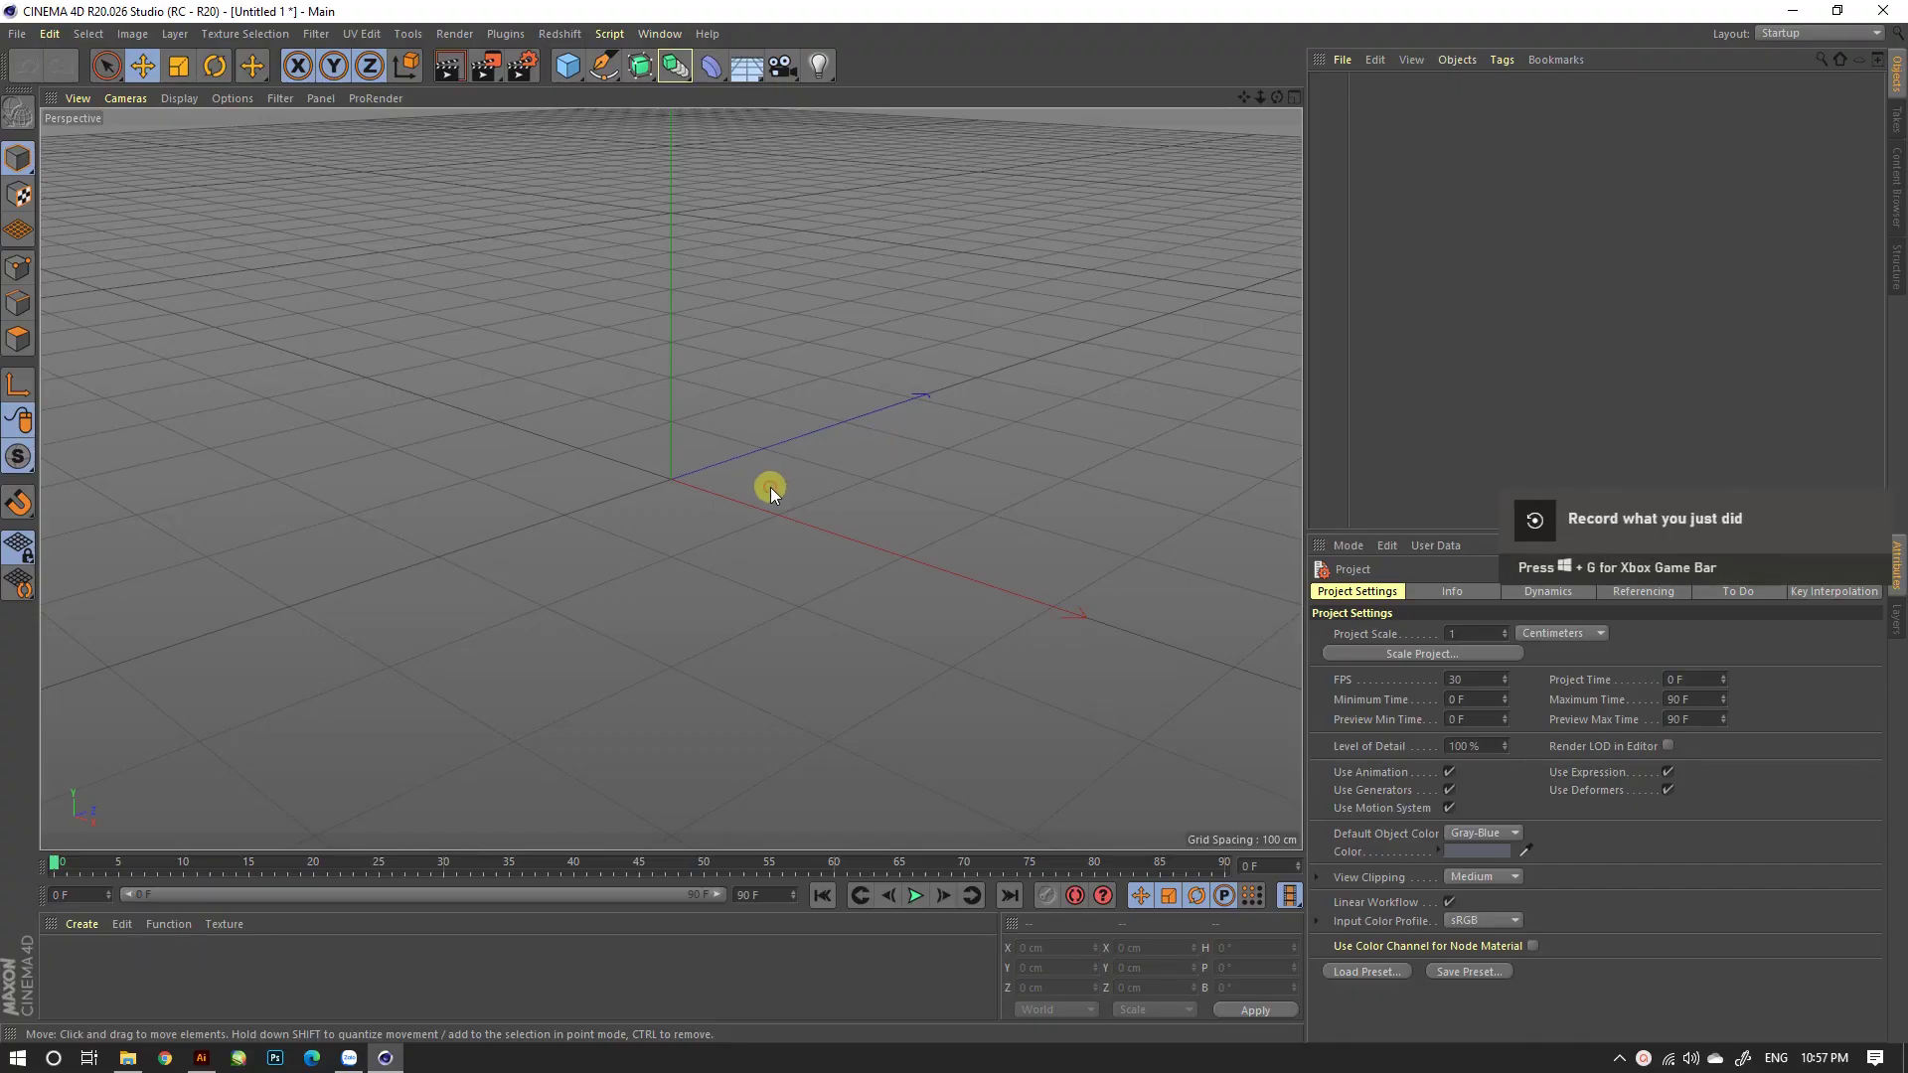
Step: Bring up Illustrator showing the Quik Tut.ai tutorial artboard with the NUMBER 1–3 shapes
click(202, 1057)
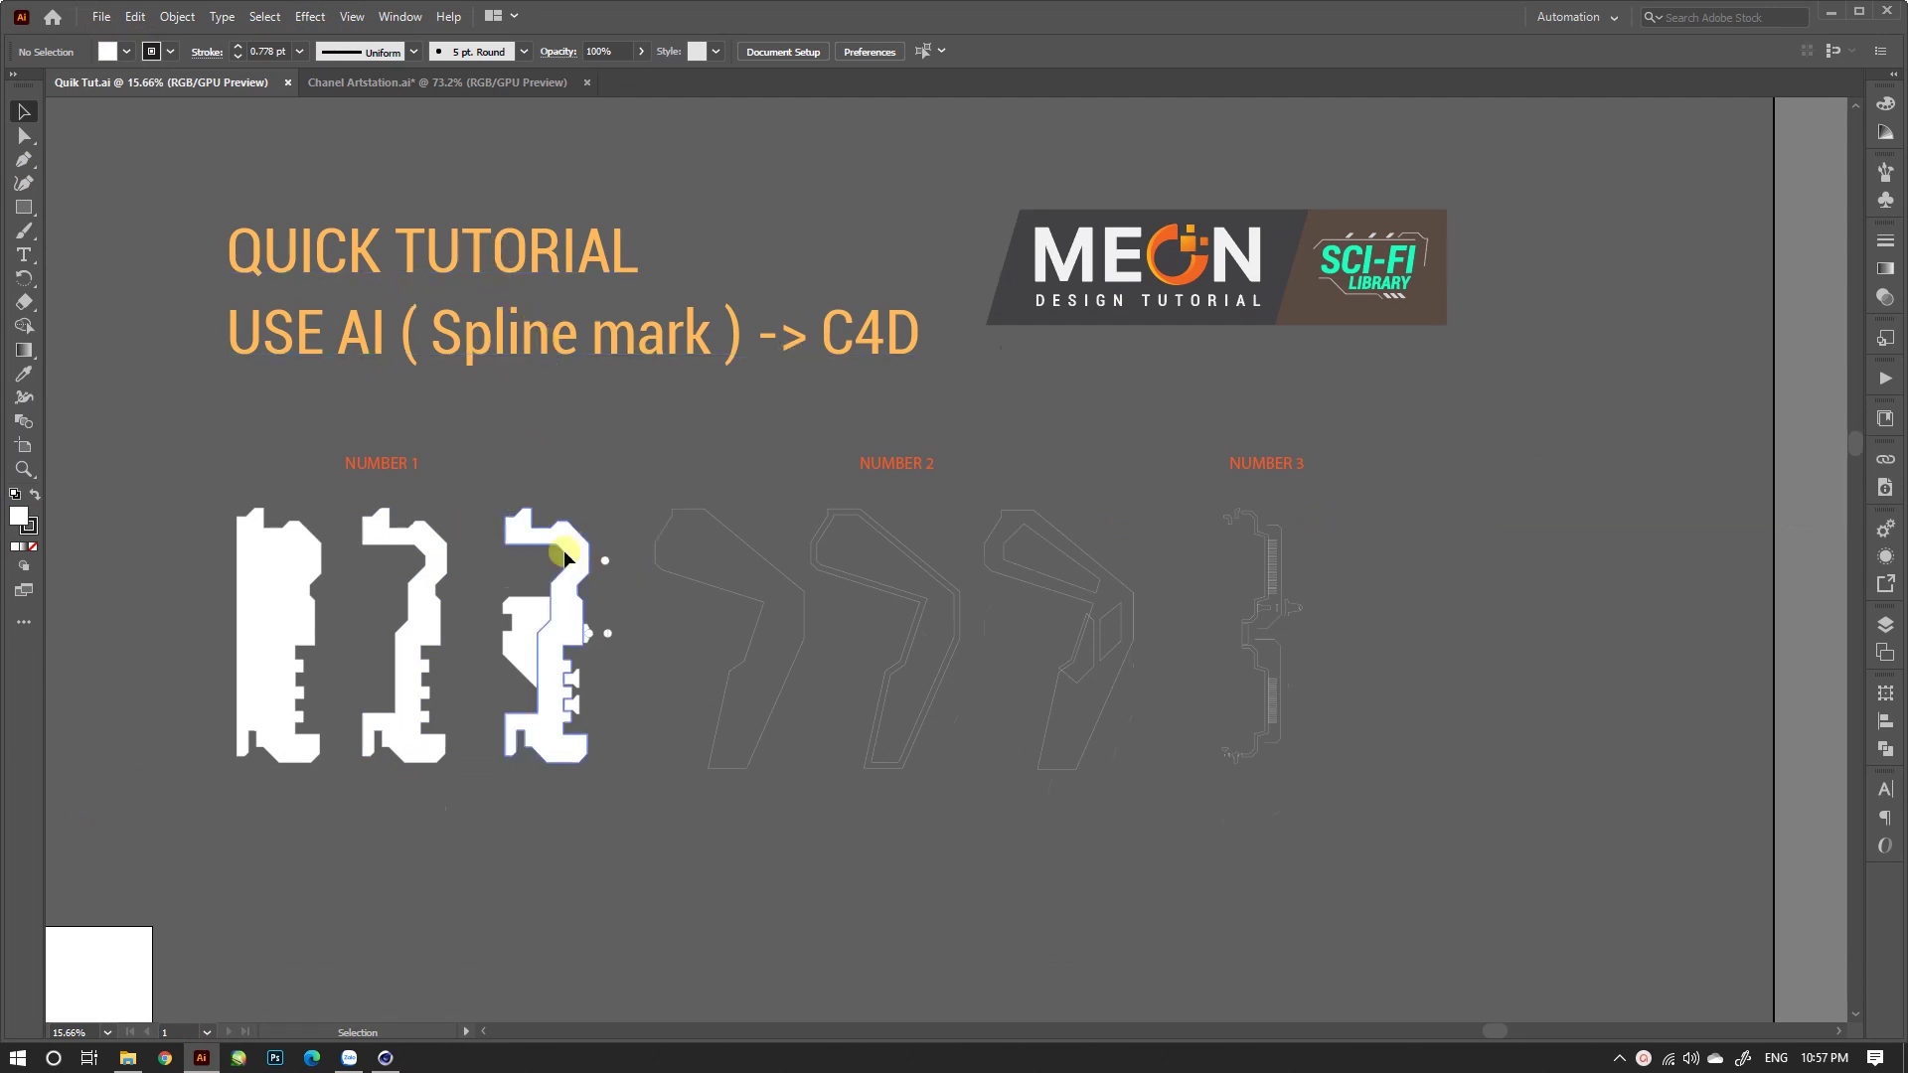
Step: Below the NUMBER 1 profiles, draw a closed half stepped profile with a sloped, flat-topped rise
drag(472, 574, 772, 455)
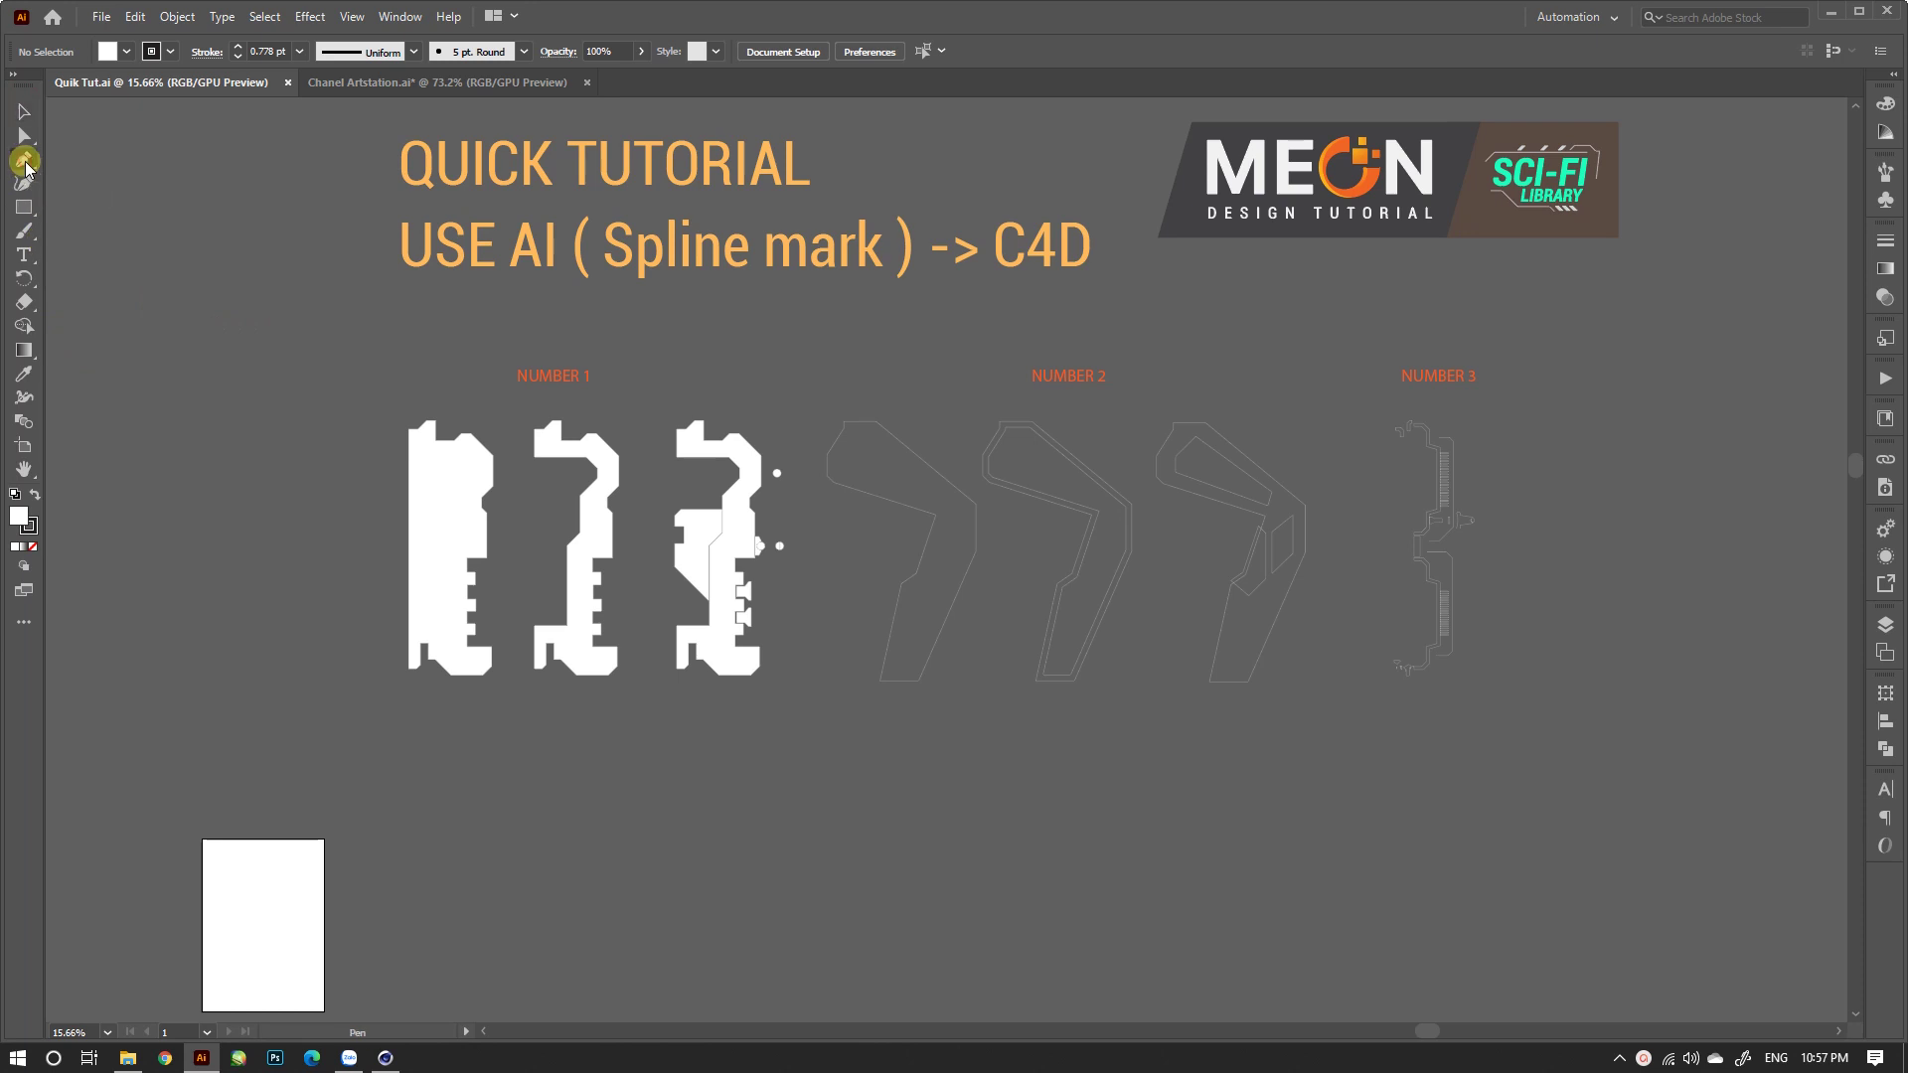
scroll(510, 413, down, 4)
click(633, 808)
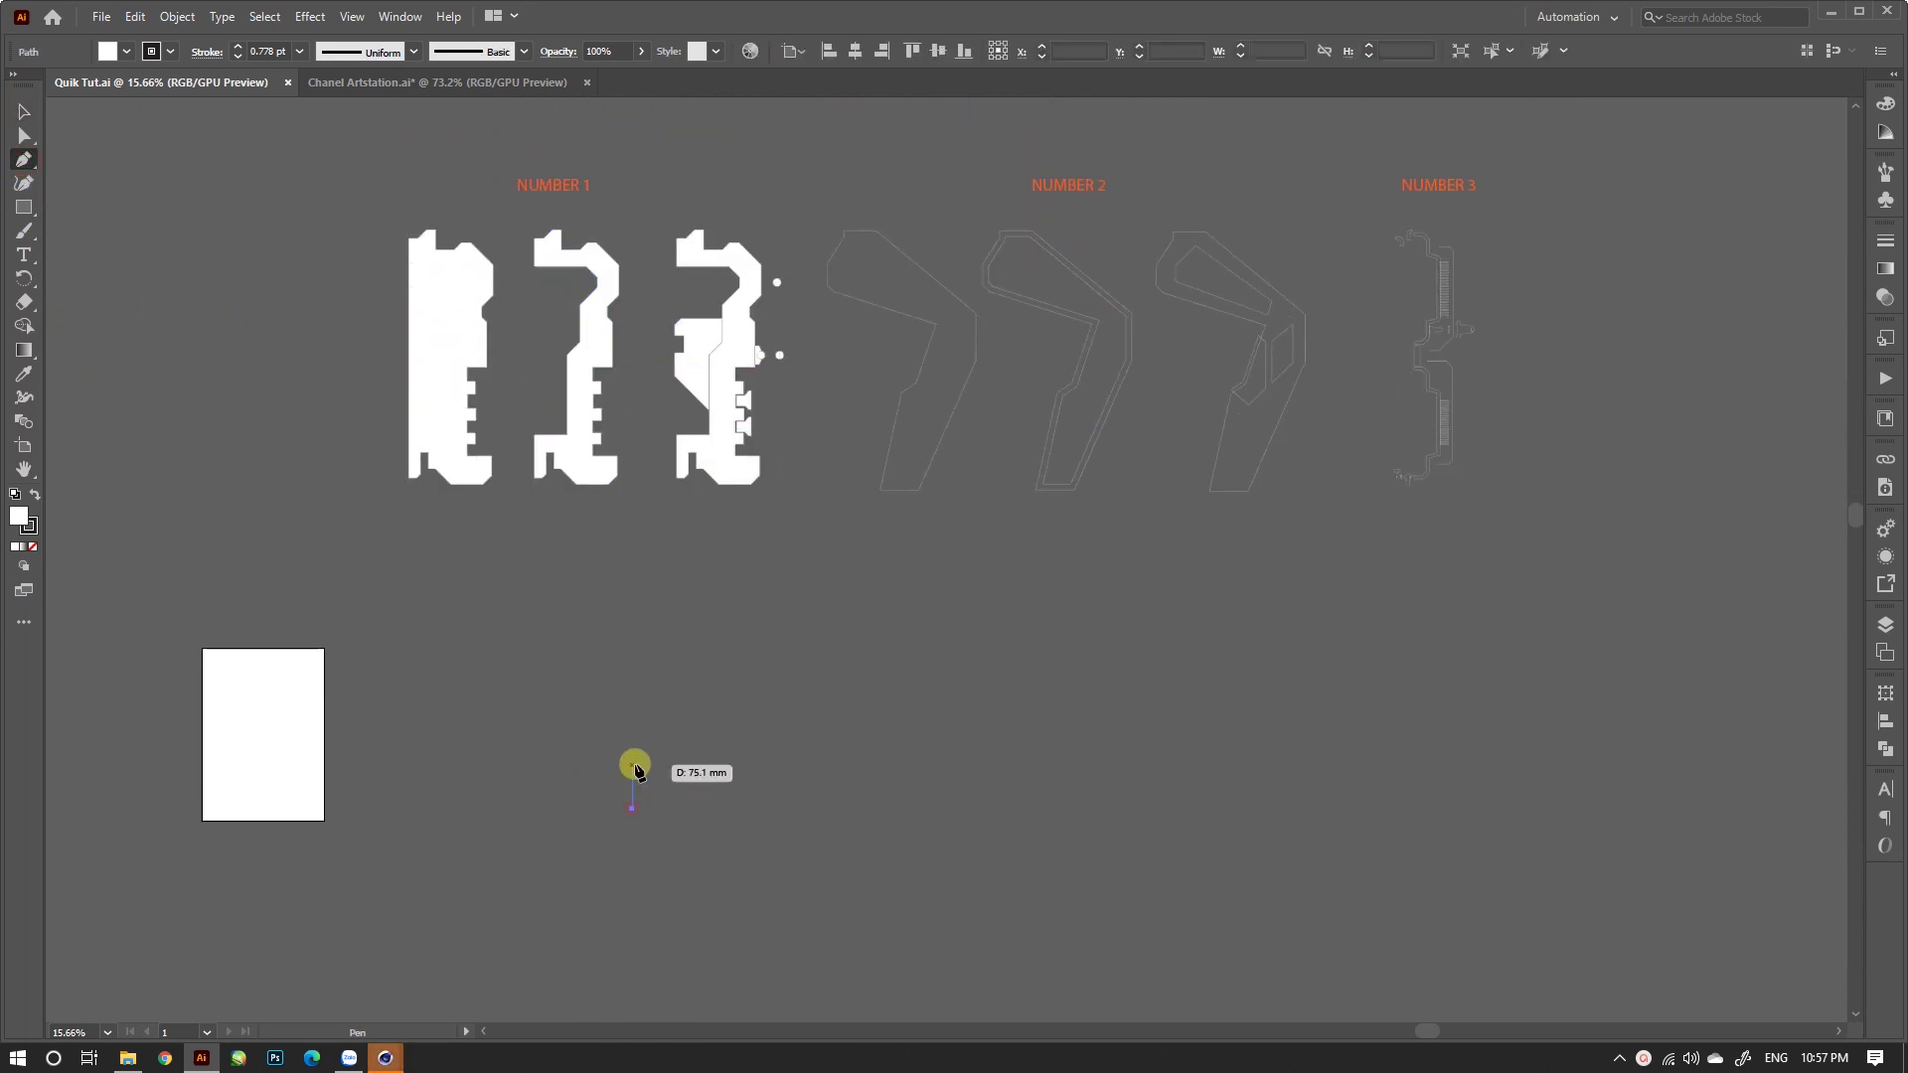
click(633, 765)
click(699, 763)
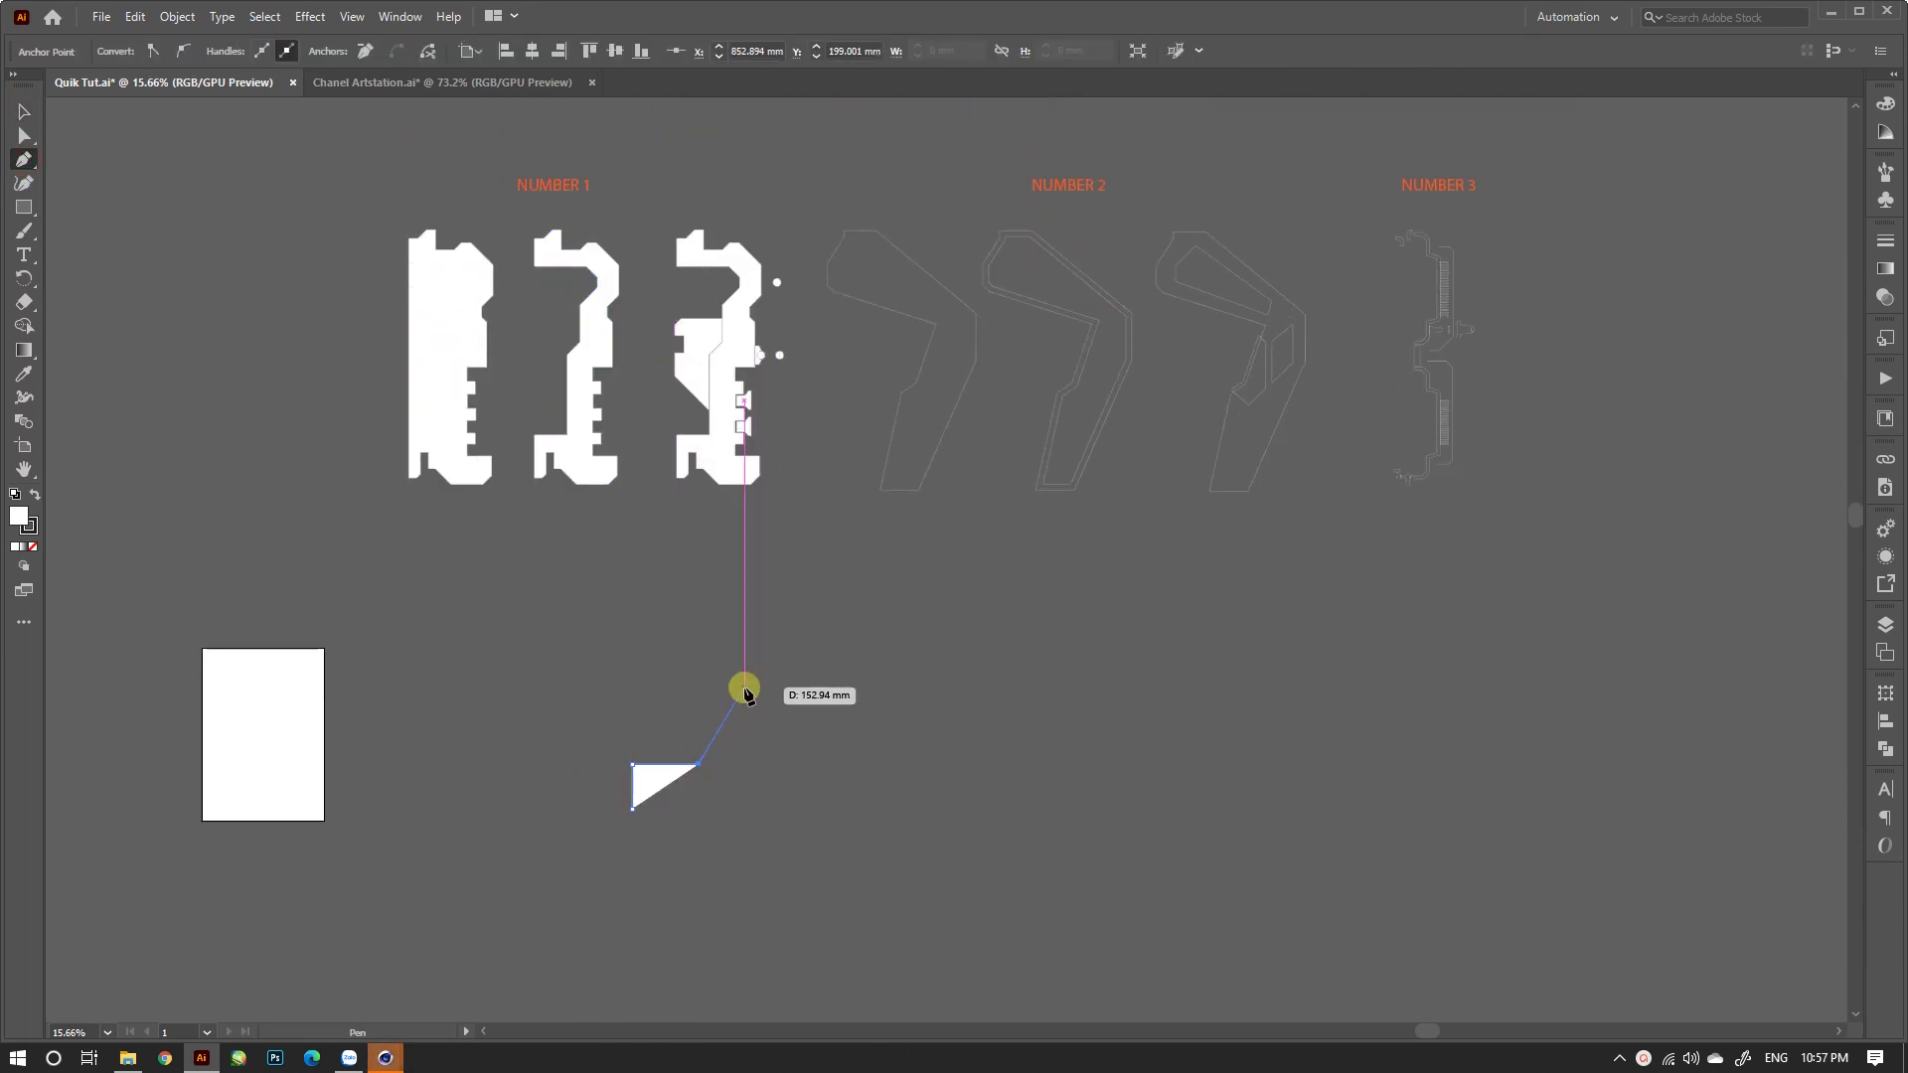
click(745, 688)
click(807, 688)
click(808, 809)
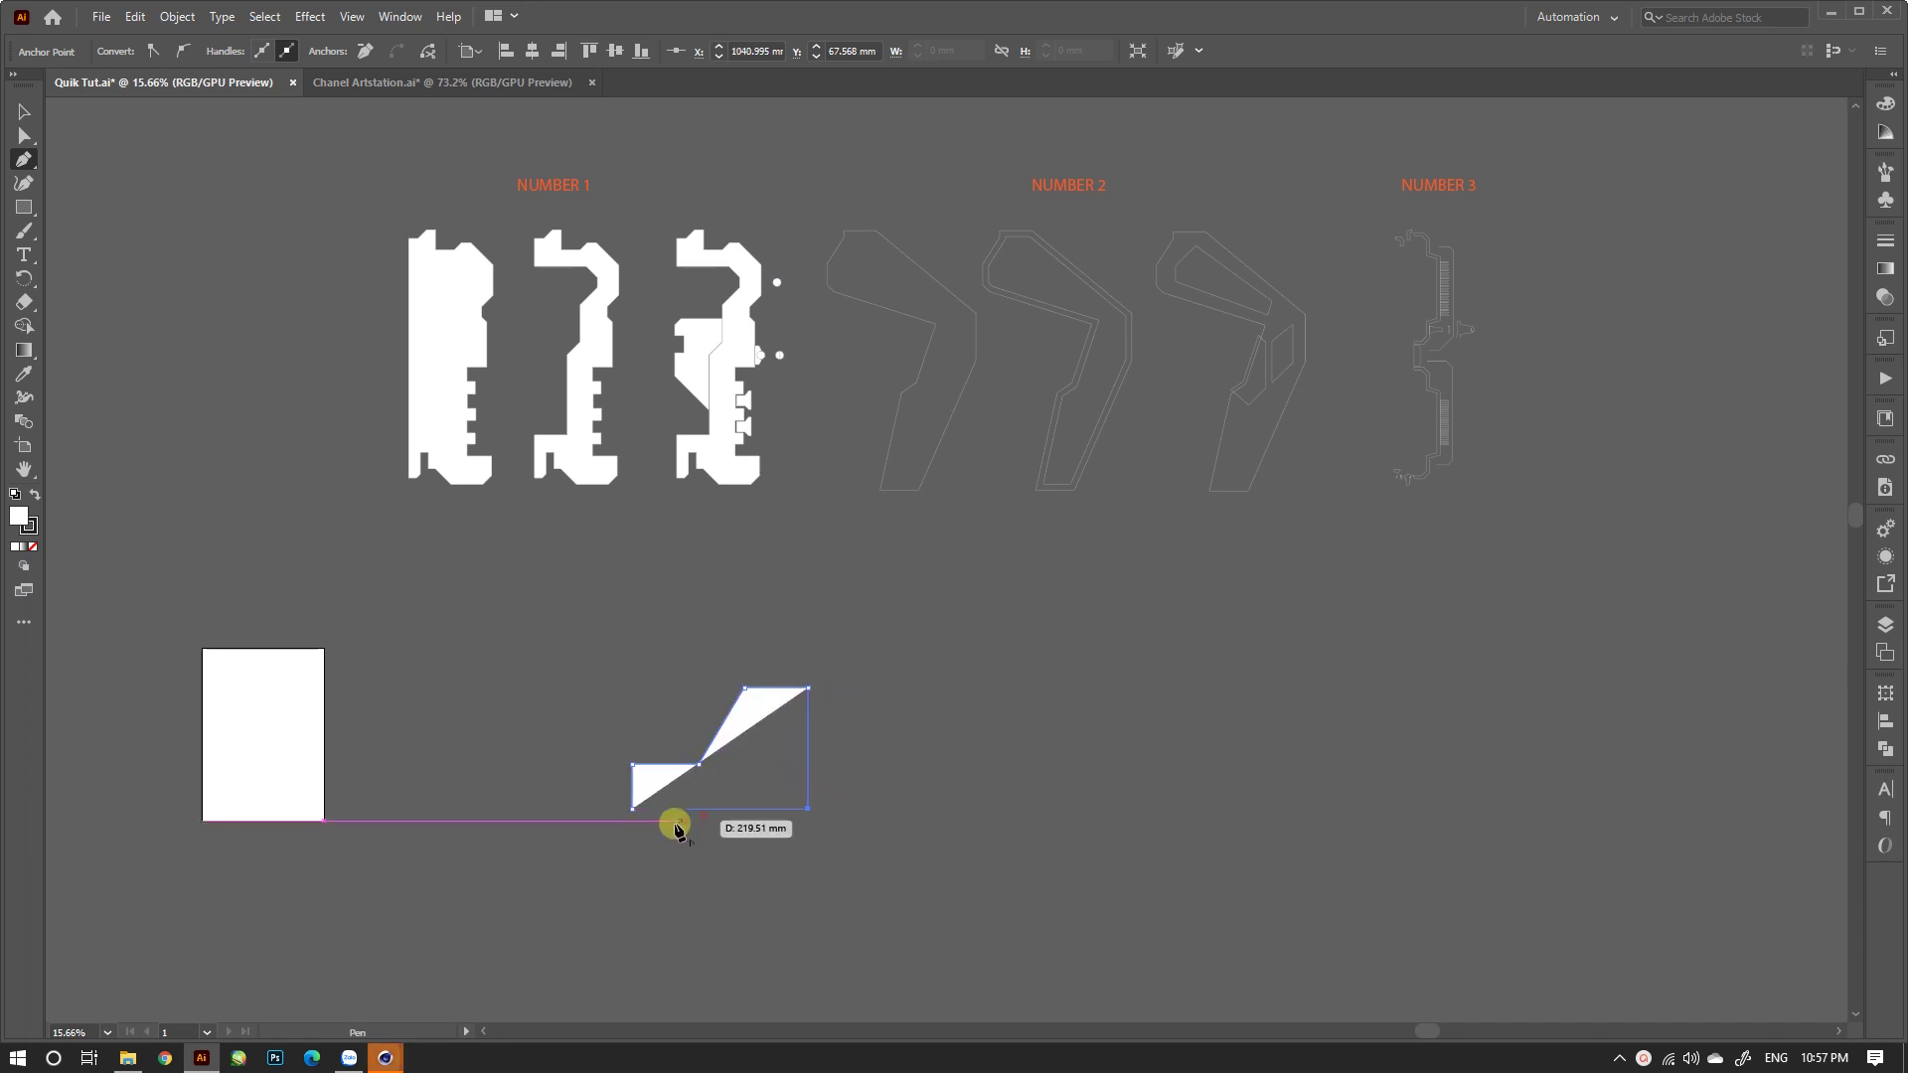
click(633, 808)
Step: Make a mirrored copy beside the half and unite both halves into one shape
click(24, 111)
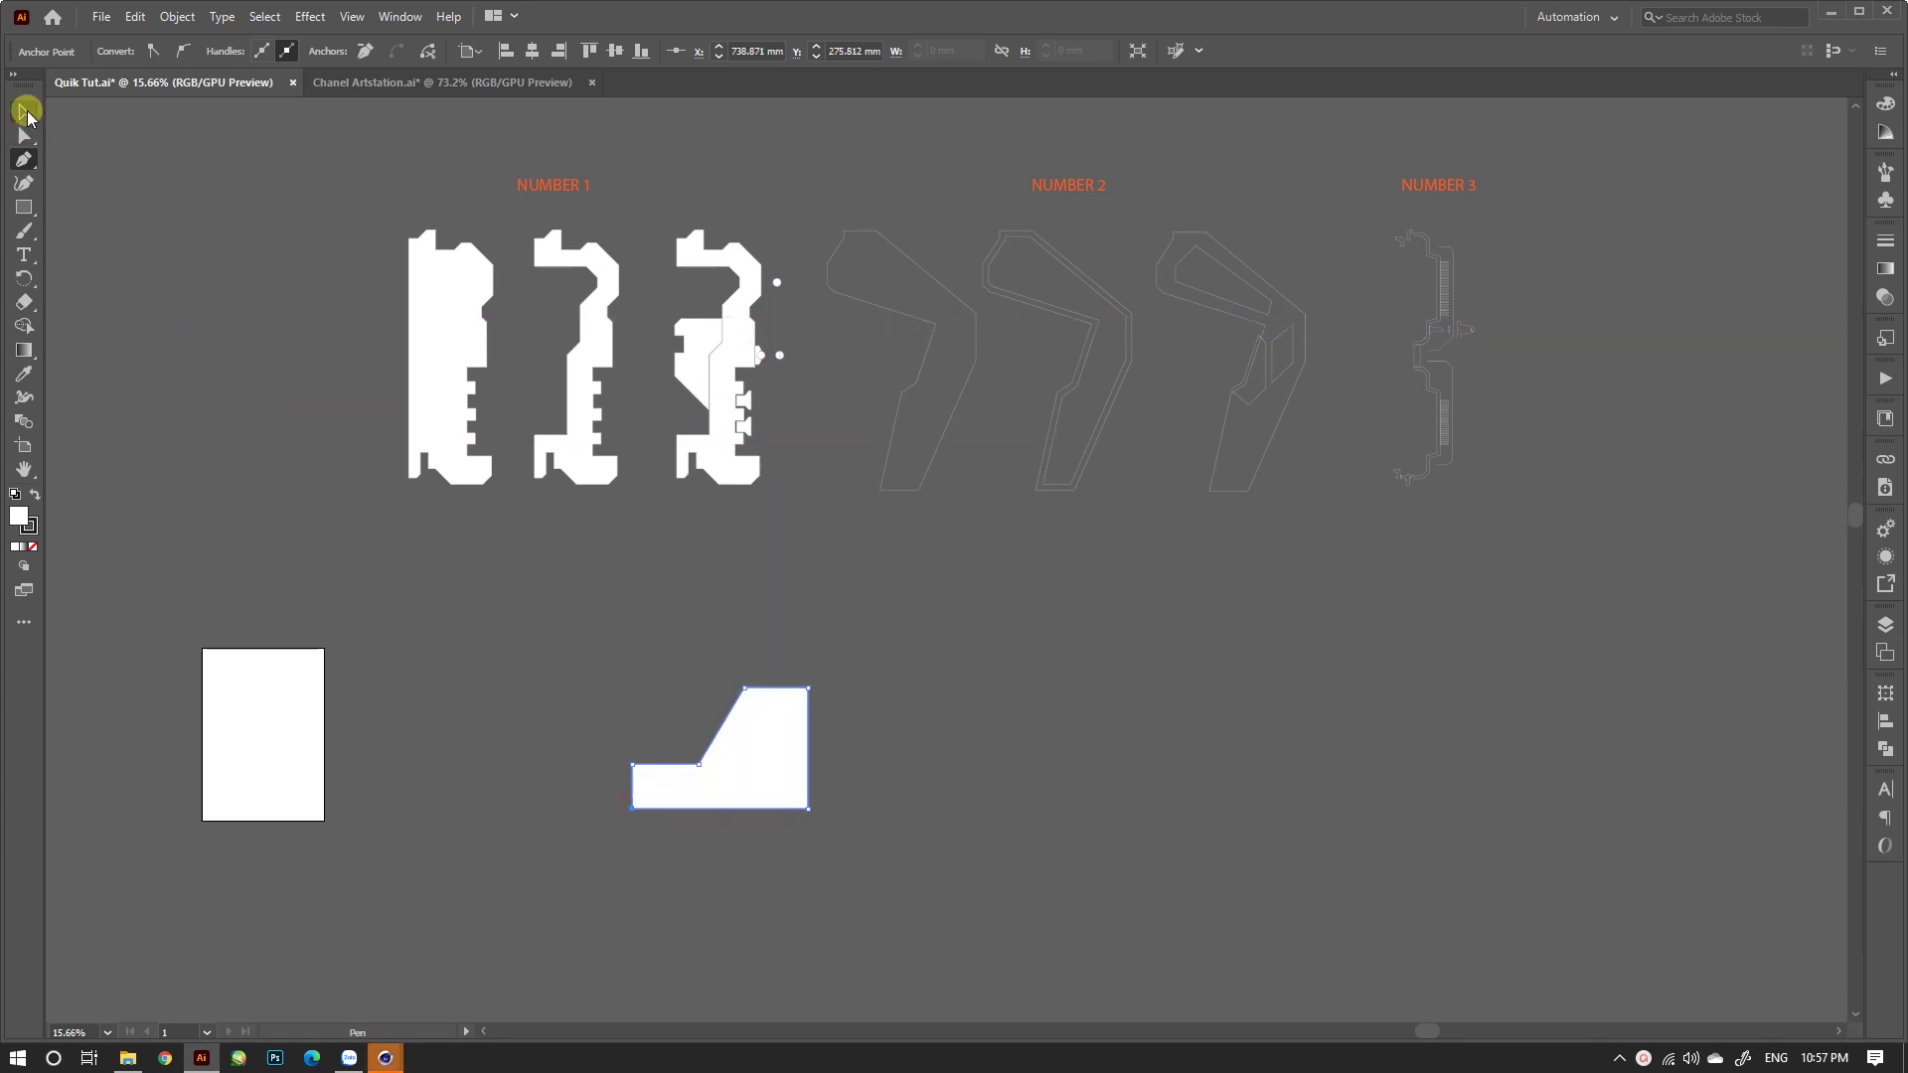
mouse_move(770, 760)
alt+mouse_down()
mouse_move(979, 761)
mouse_move(841, 747)
mouse_move(840, 780)
alt+mouse_up()
drag(884, 641, 688, 800)
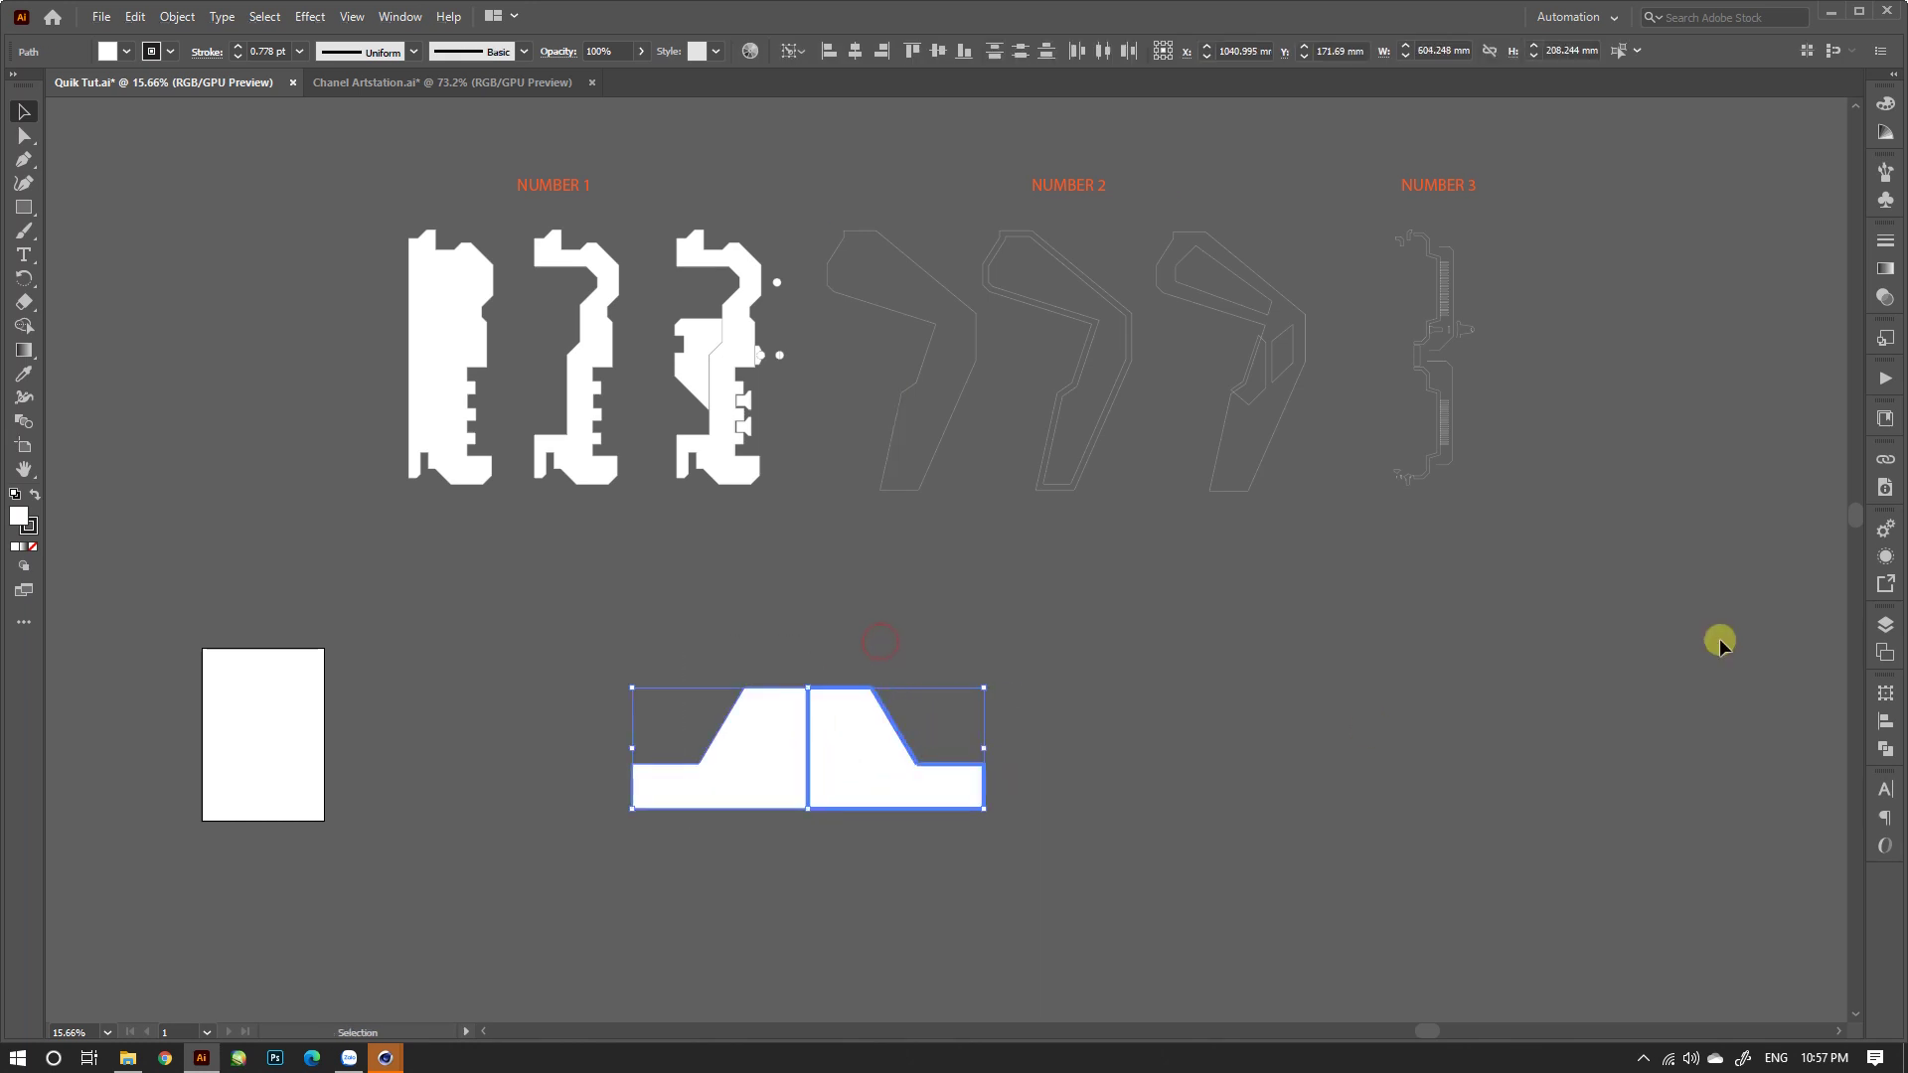
click(1883, 747)
click(1664, 746)
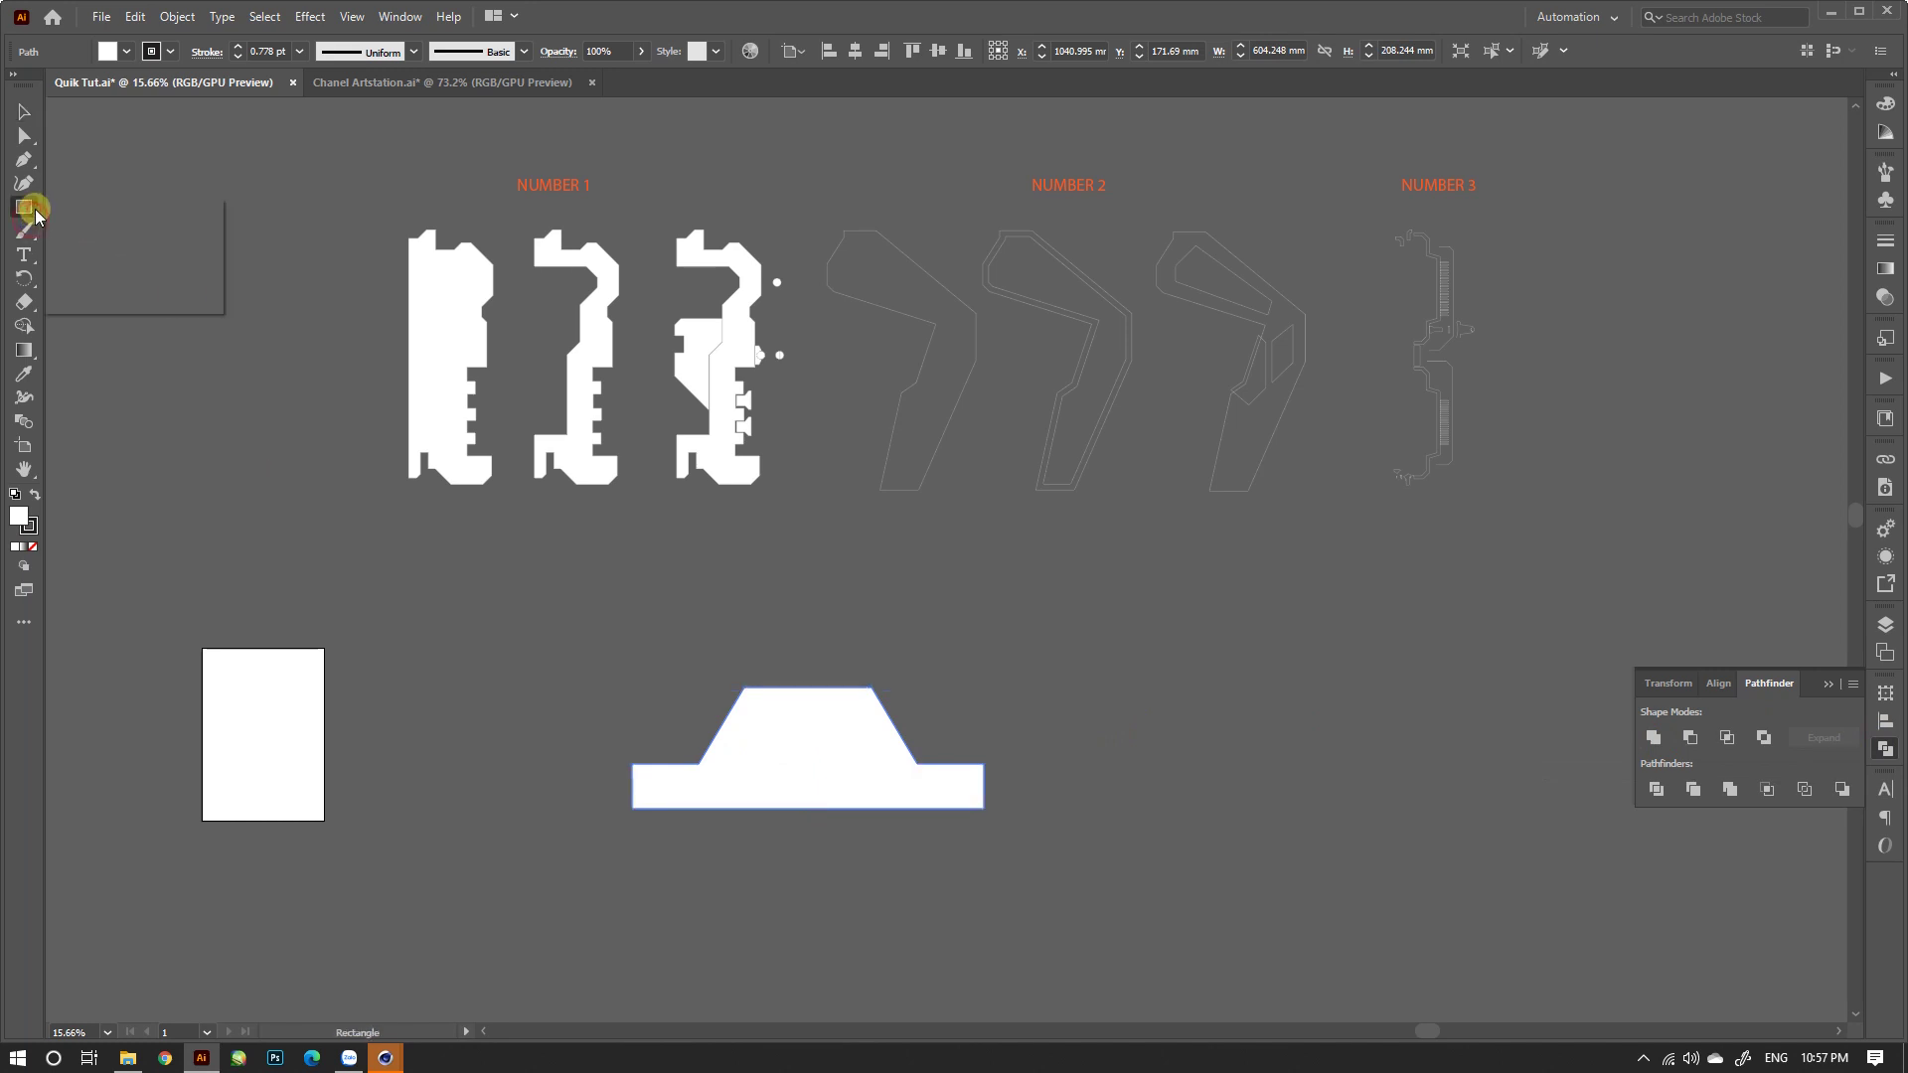
Step: Draw a circle centred on the shape's top edge and Divide it with the shape
click(94, 249)
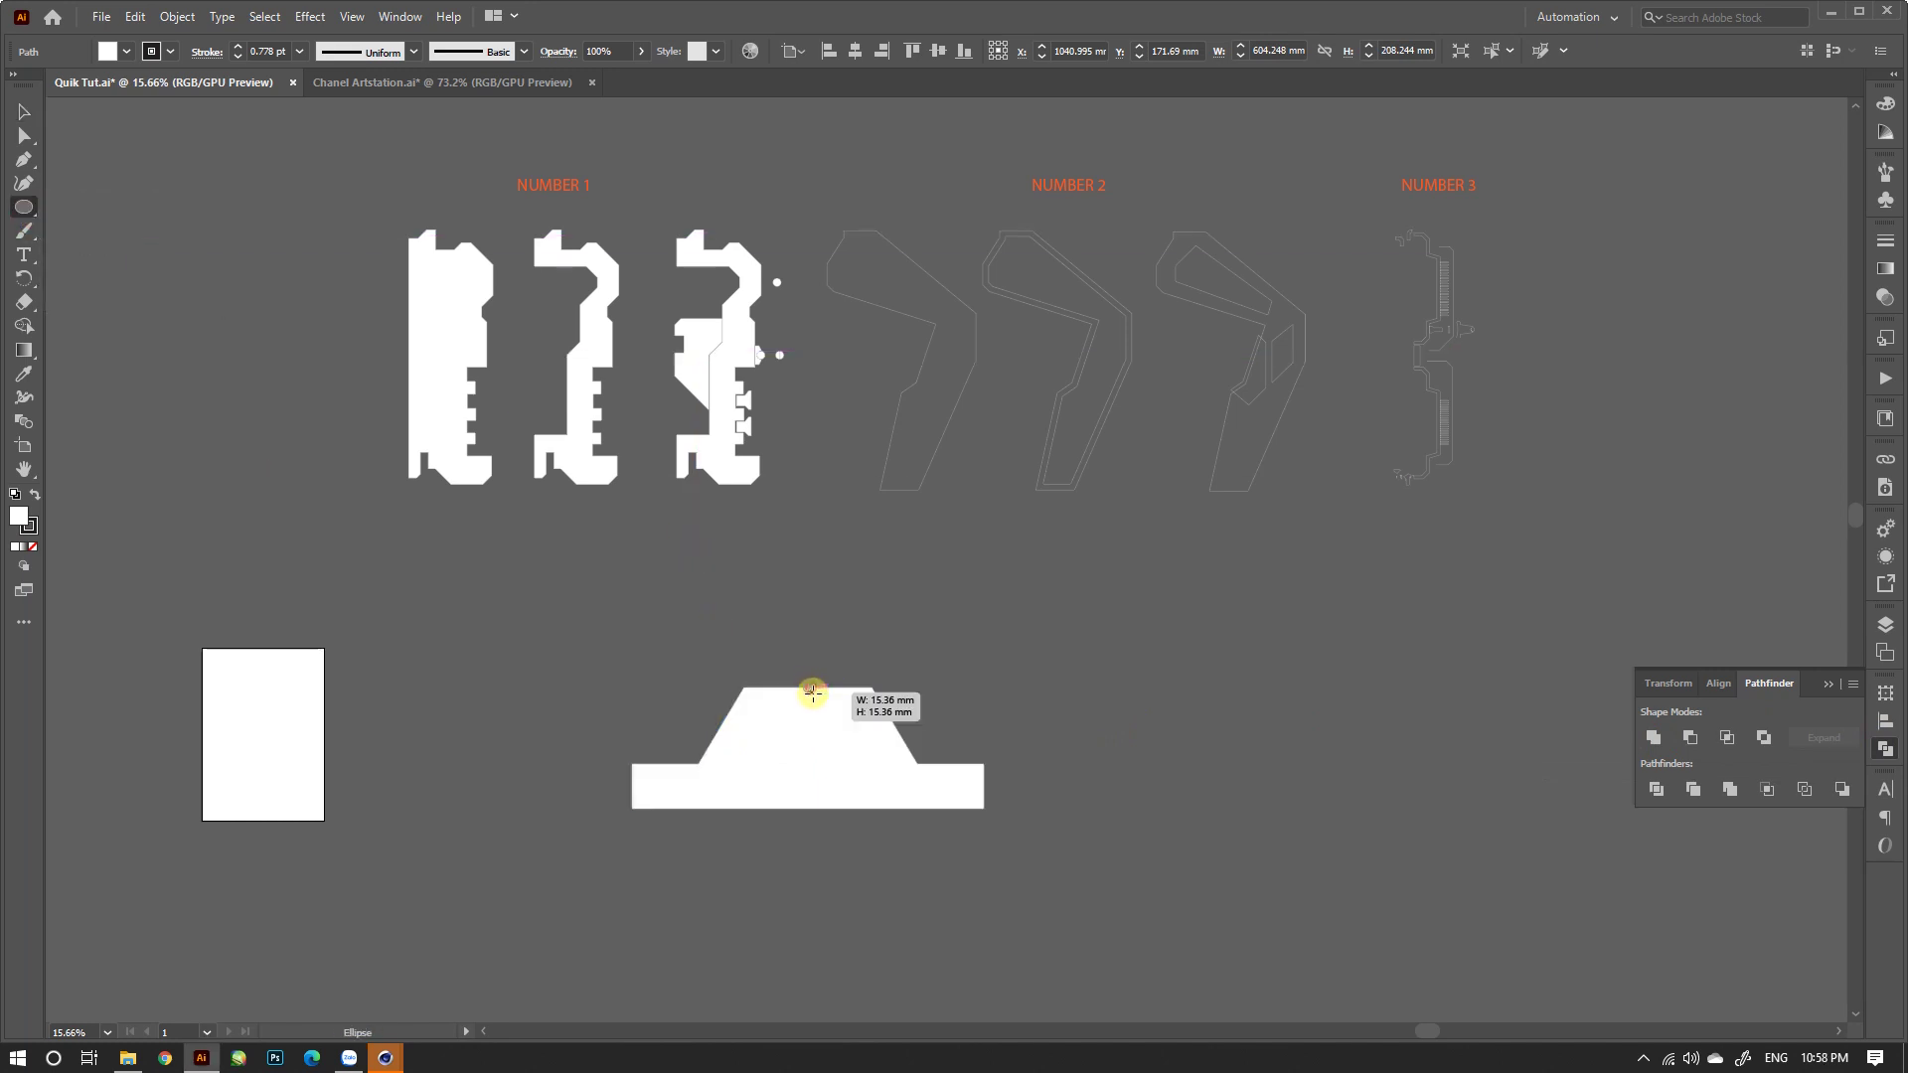
alt+shift+drag(808, 686, 849, 727)
click(28, 115)
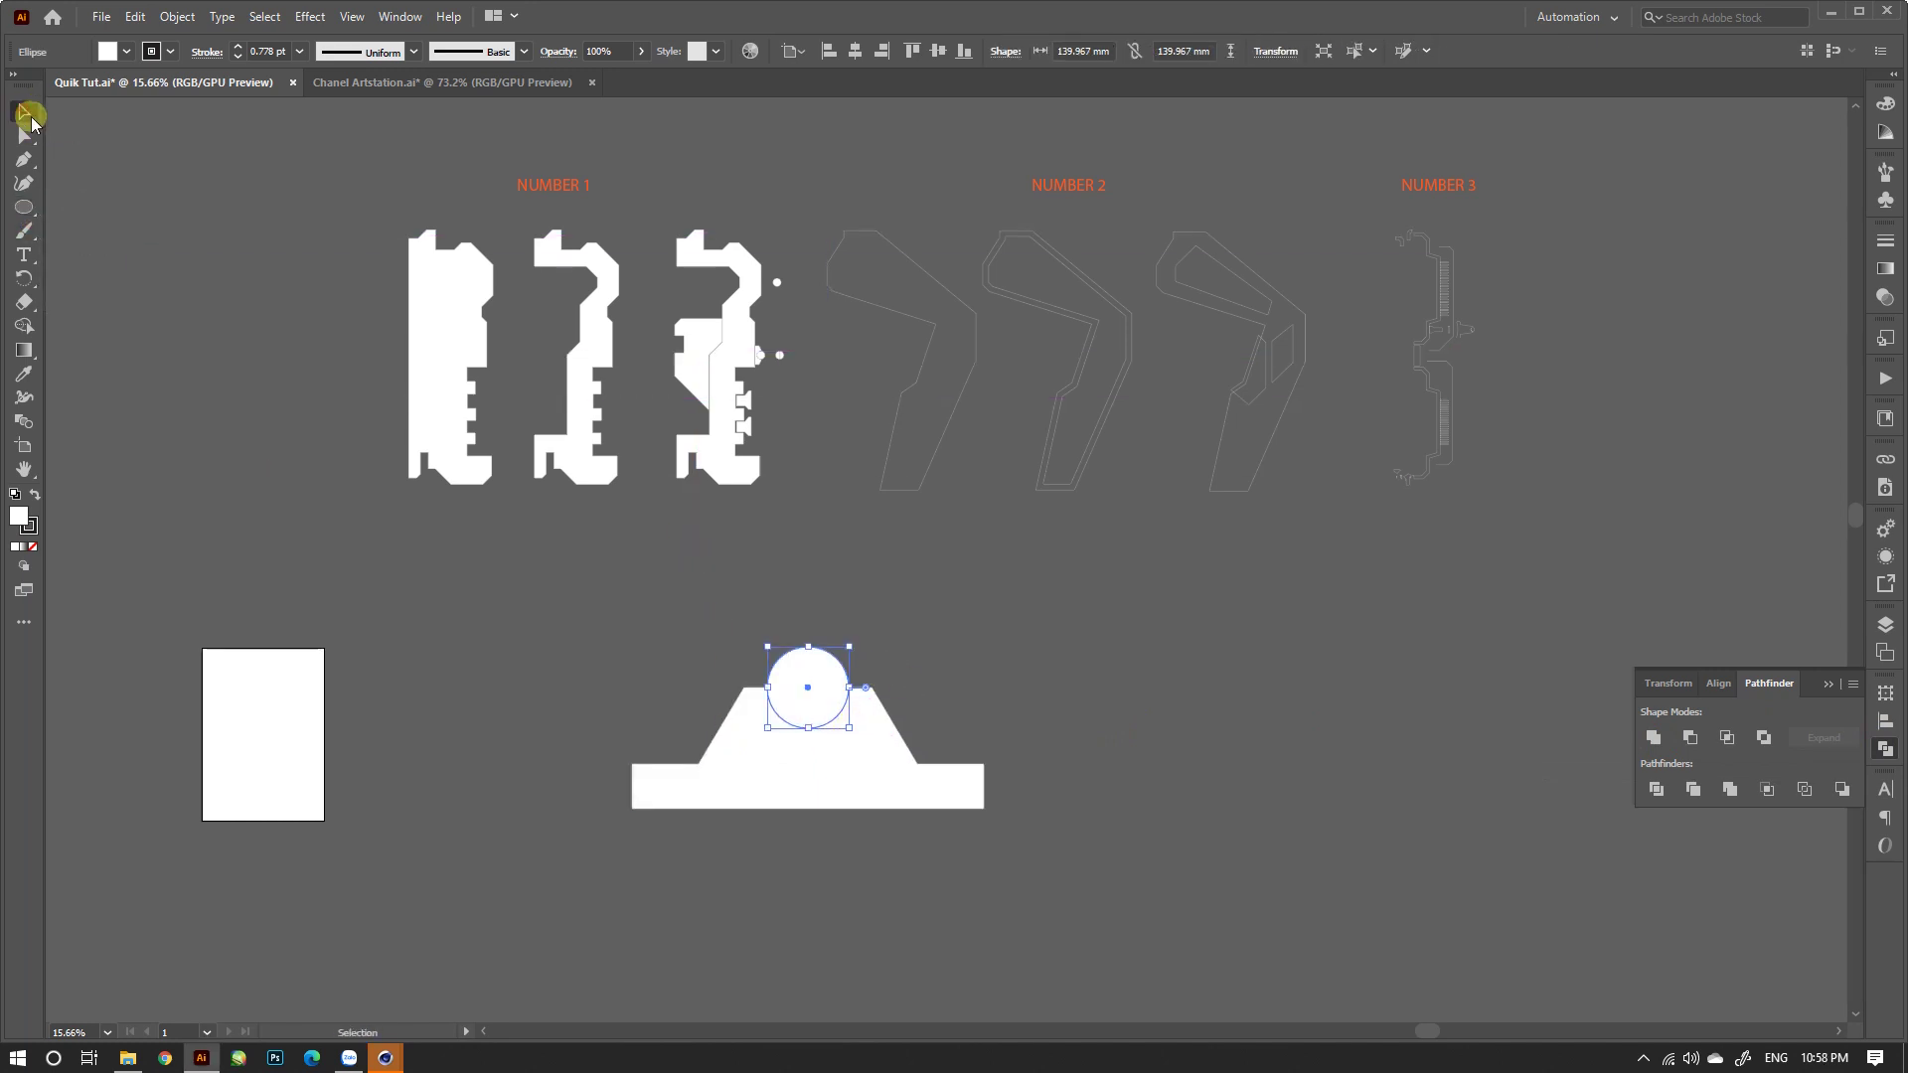
drag(966, 636, 803, 763)
click(1658, 790)
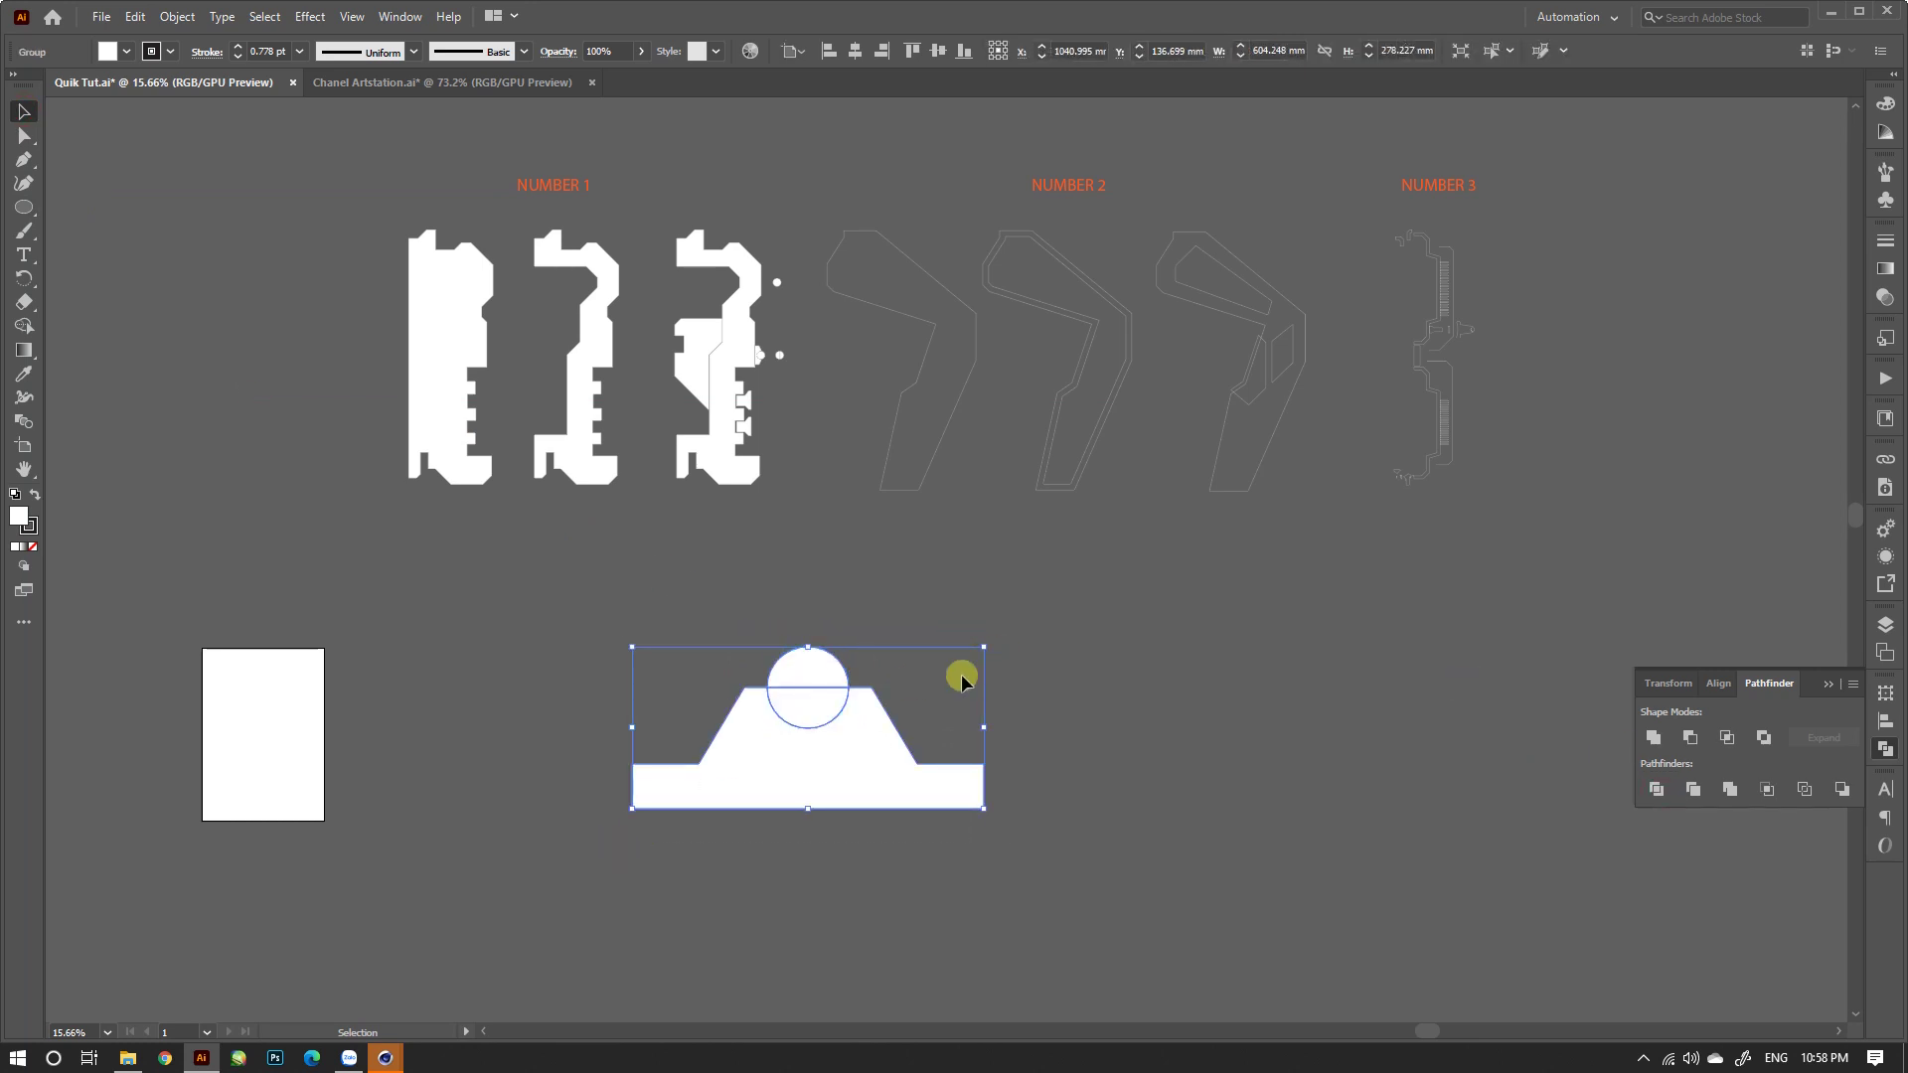
Step: Delete the circle pieces inside the divided group, leaving a semicircular notch
double_click(809, 682)
click(790, 714)
right_click(789, 714)
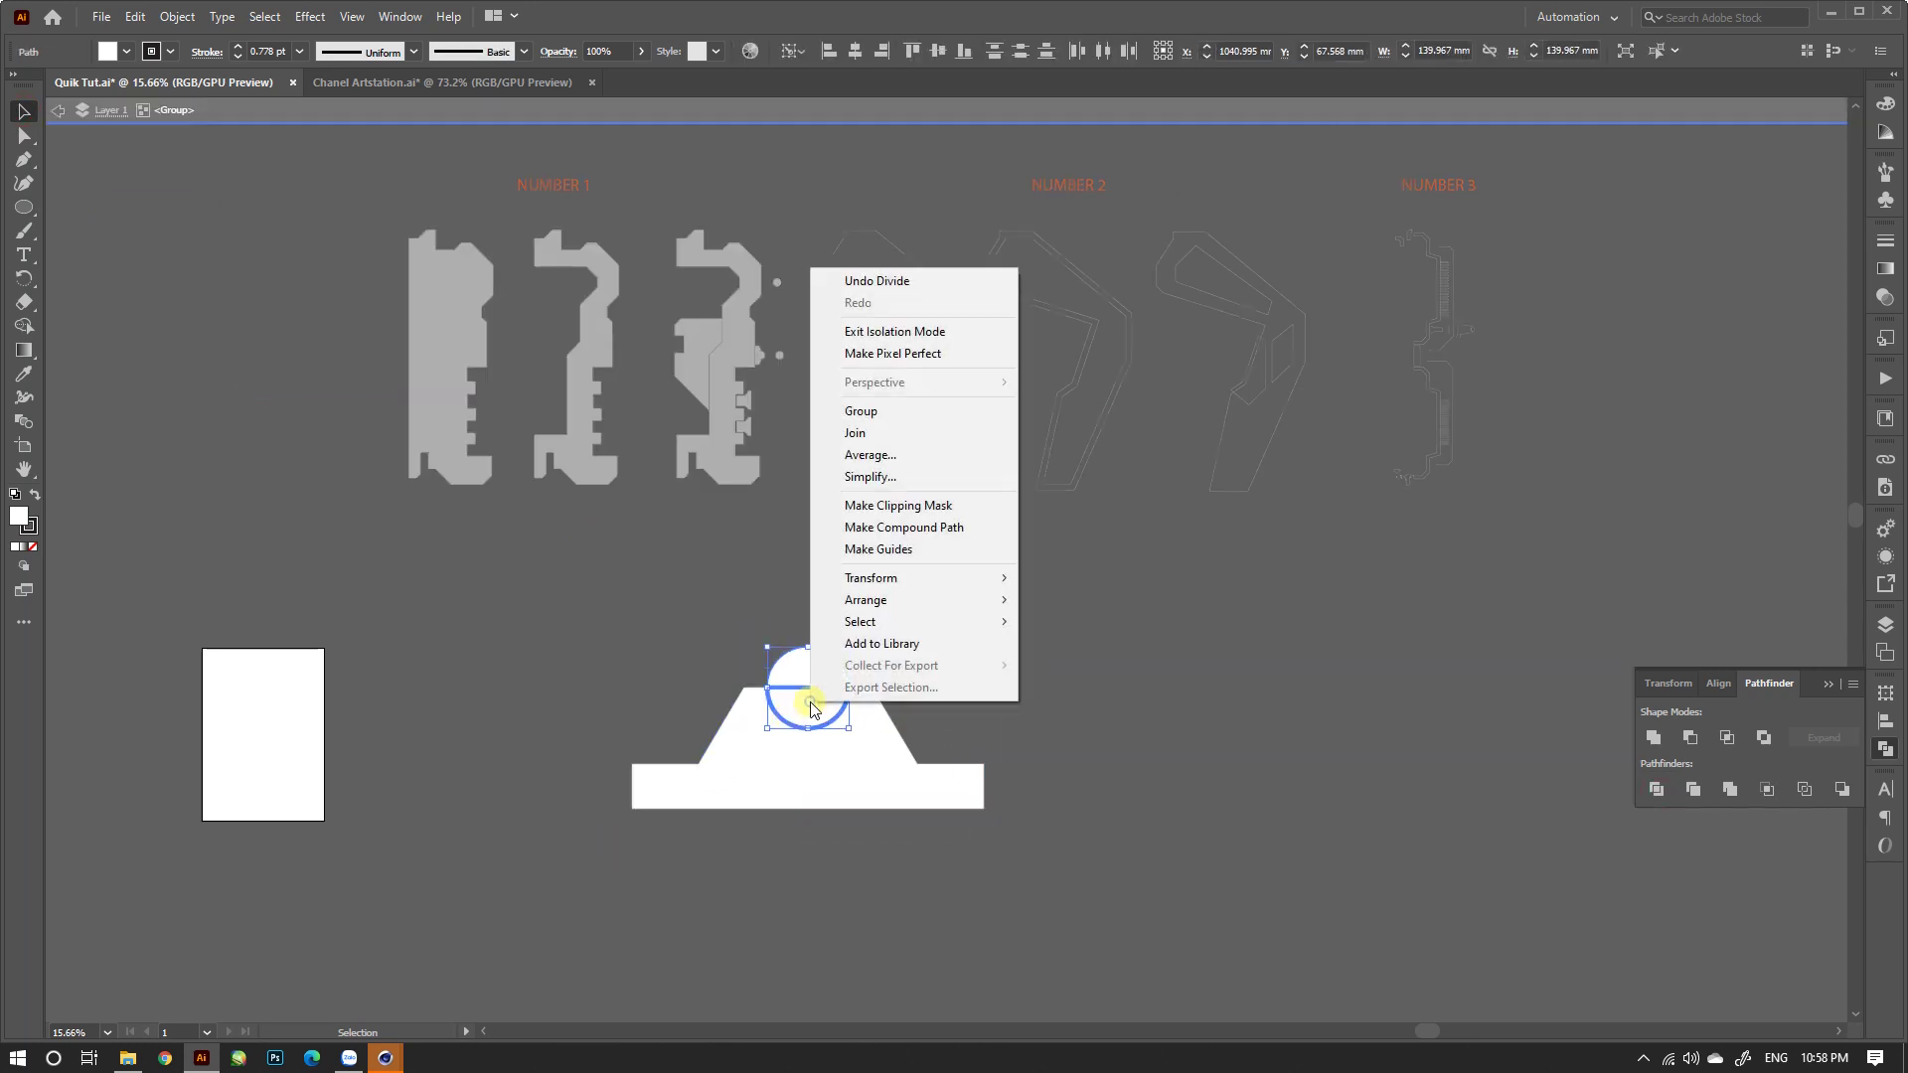
click(857, 682)
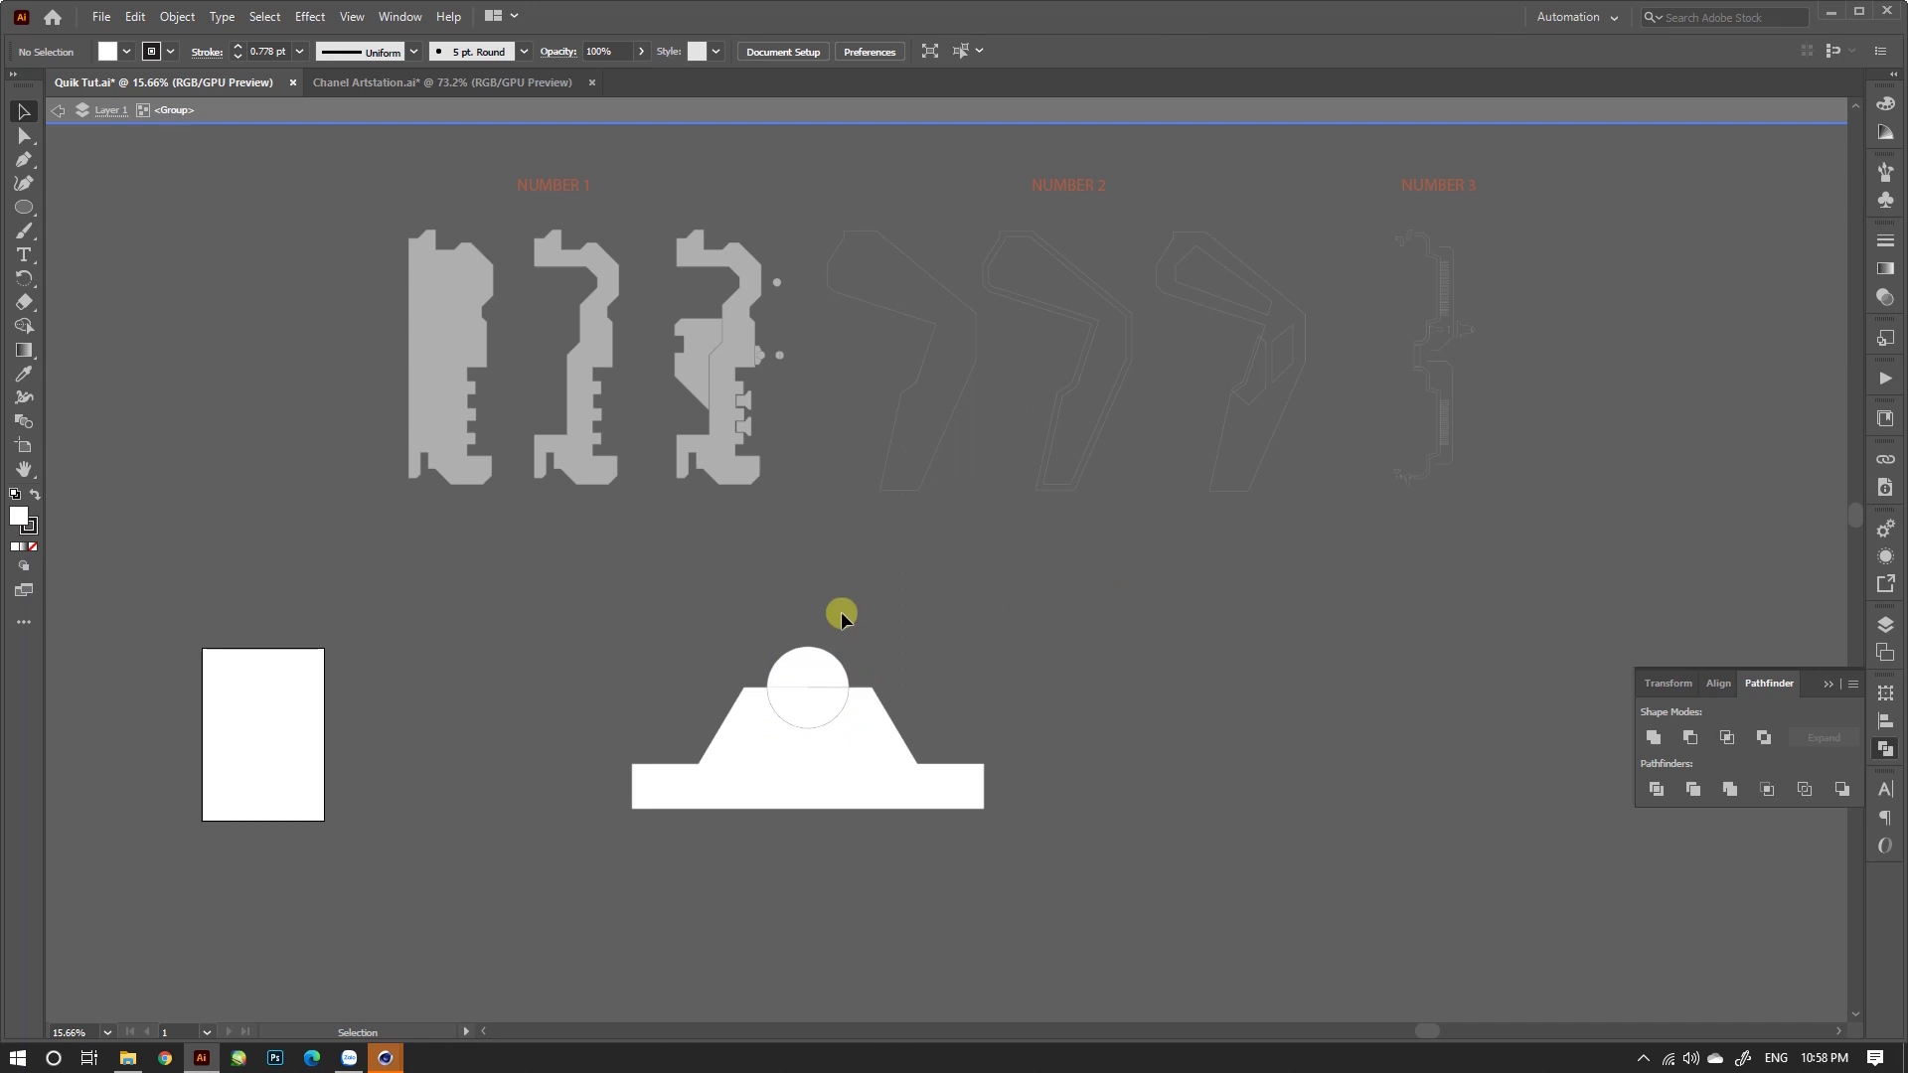
click(797, 690)
key(Delete)
Step: Move the whole notched shape a little to the left
double_click(845, 653)
click(910, 770)
click(1011, 767)
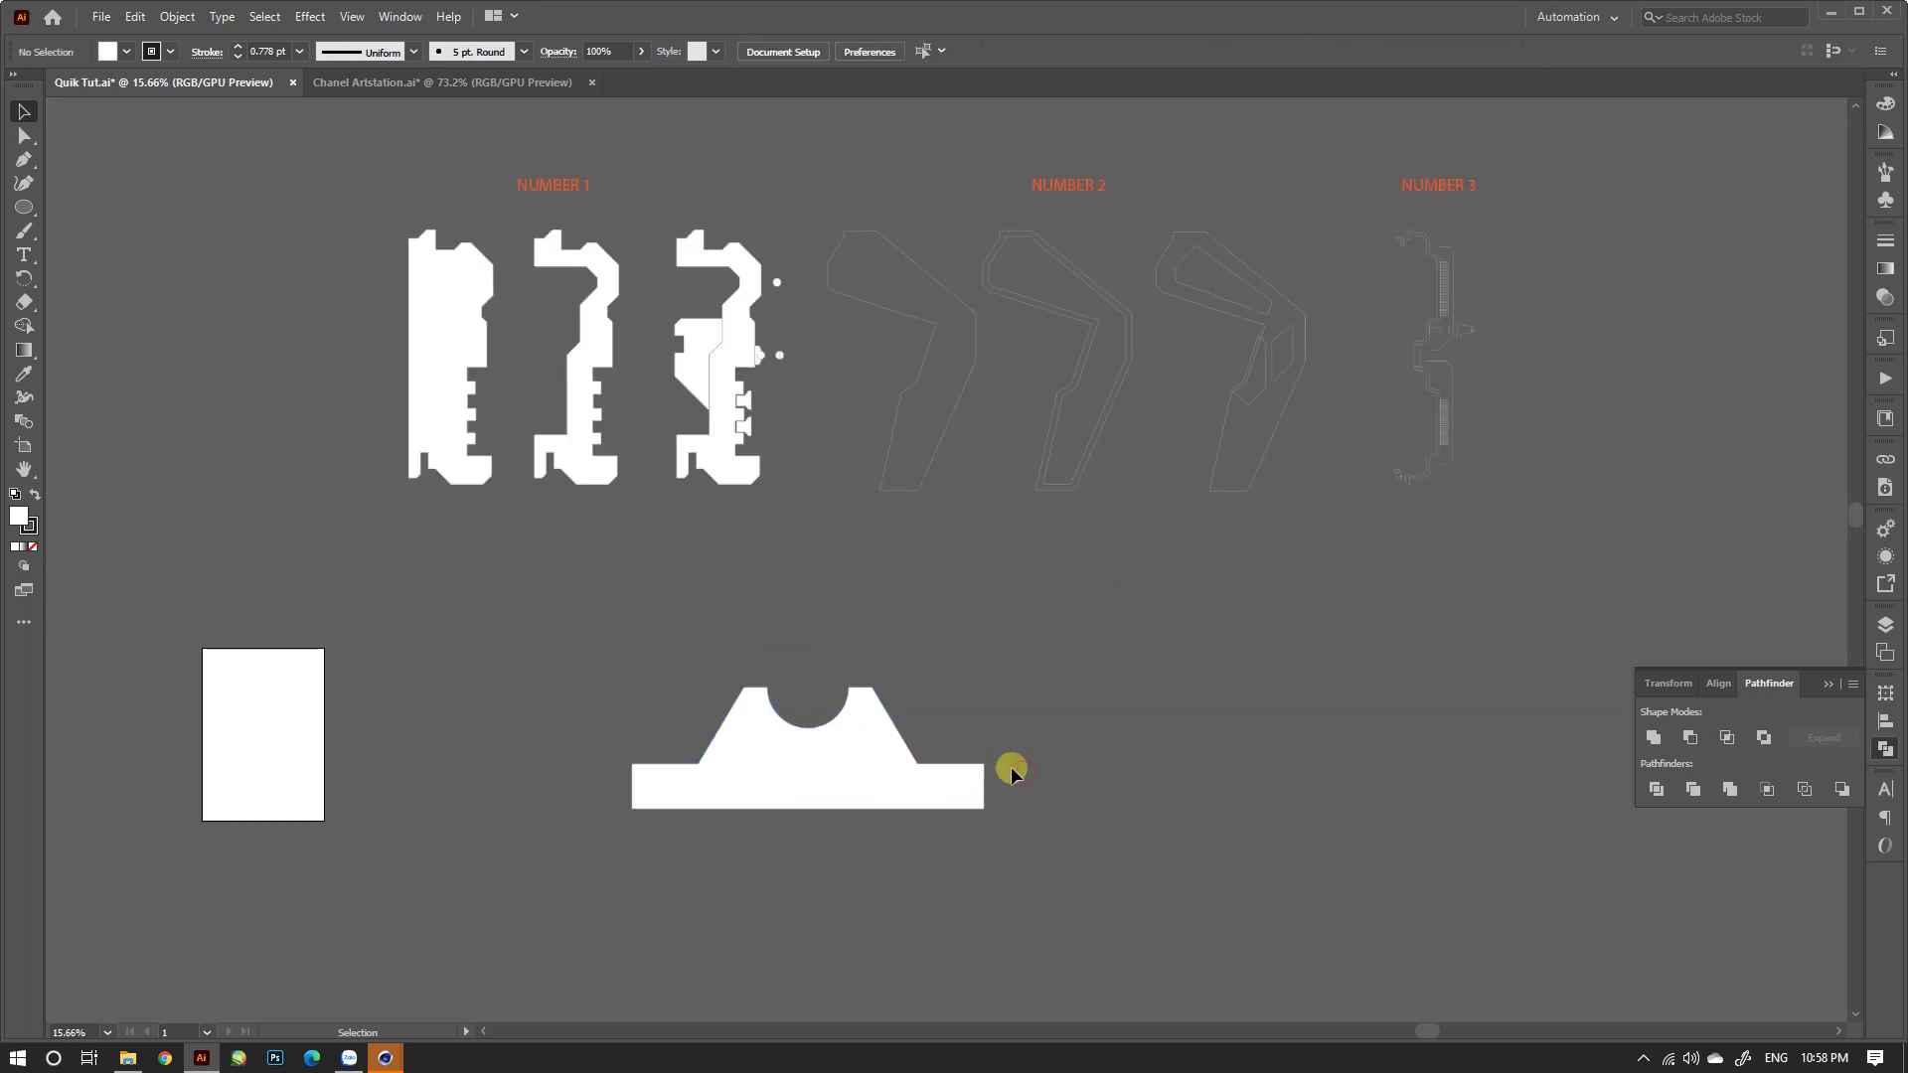
drag(903, 784, 789, 786)
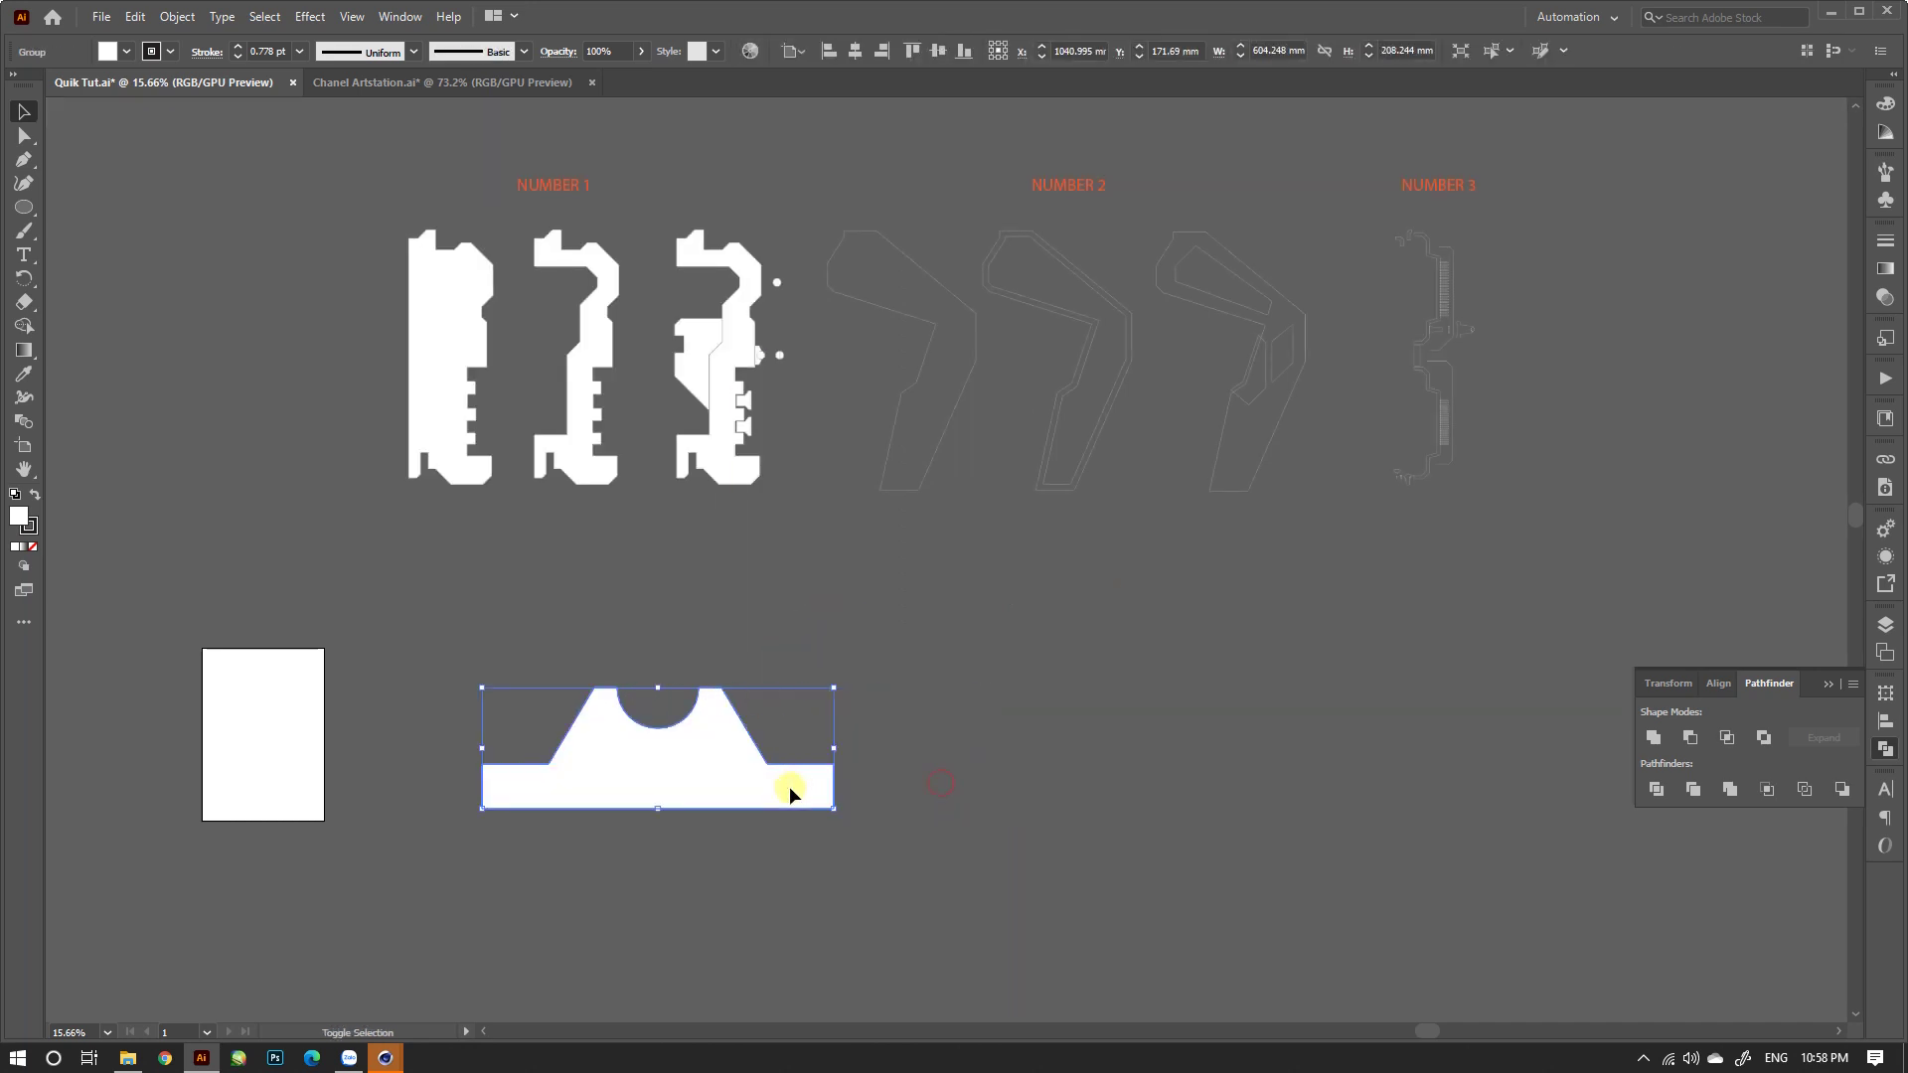
click(932, 785)
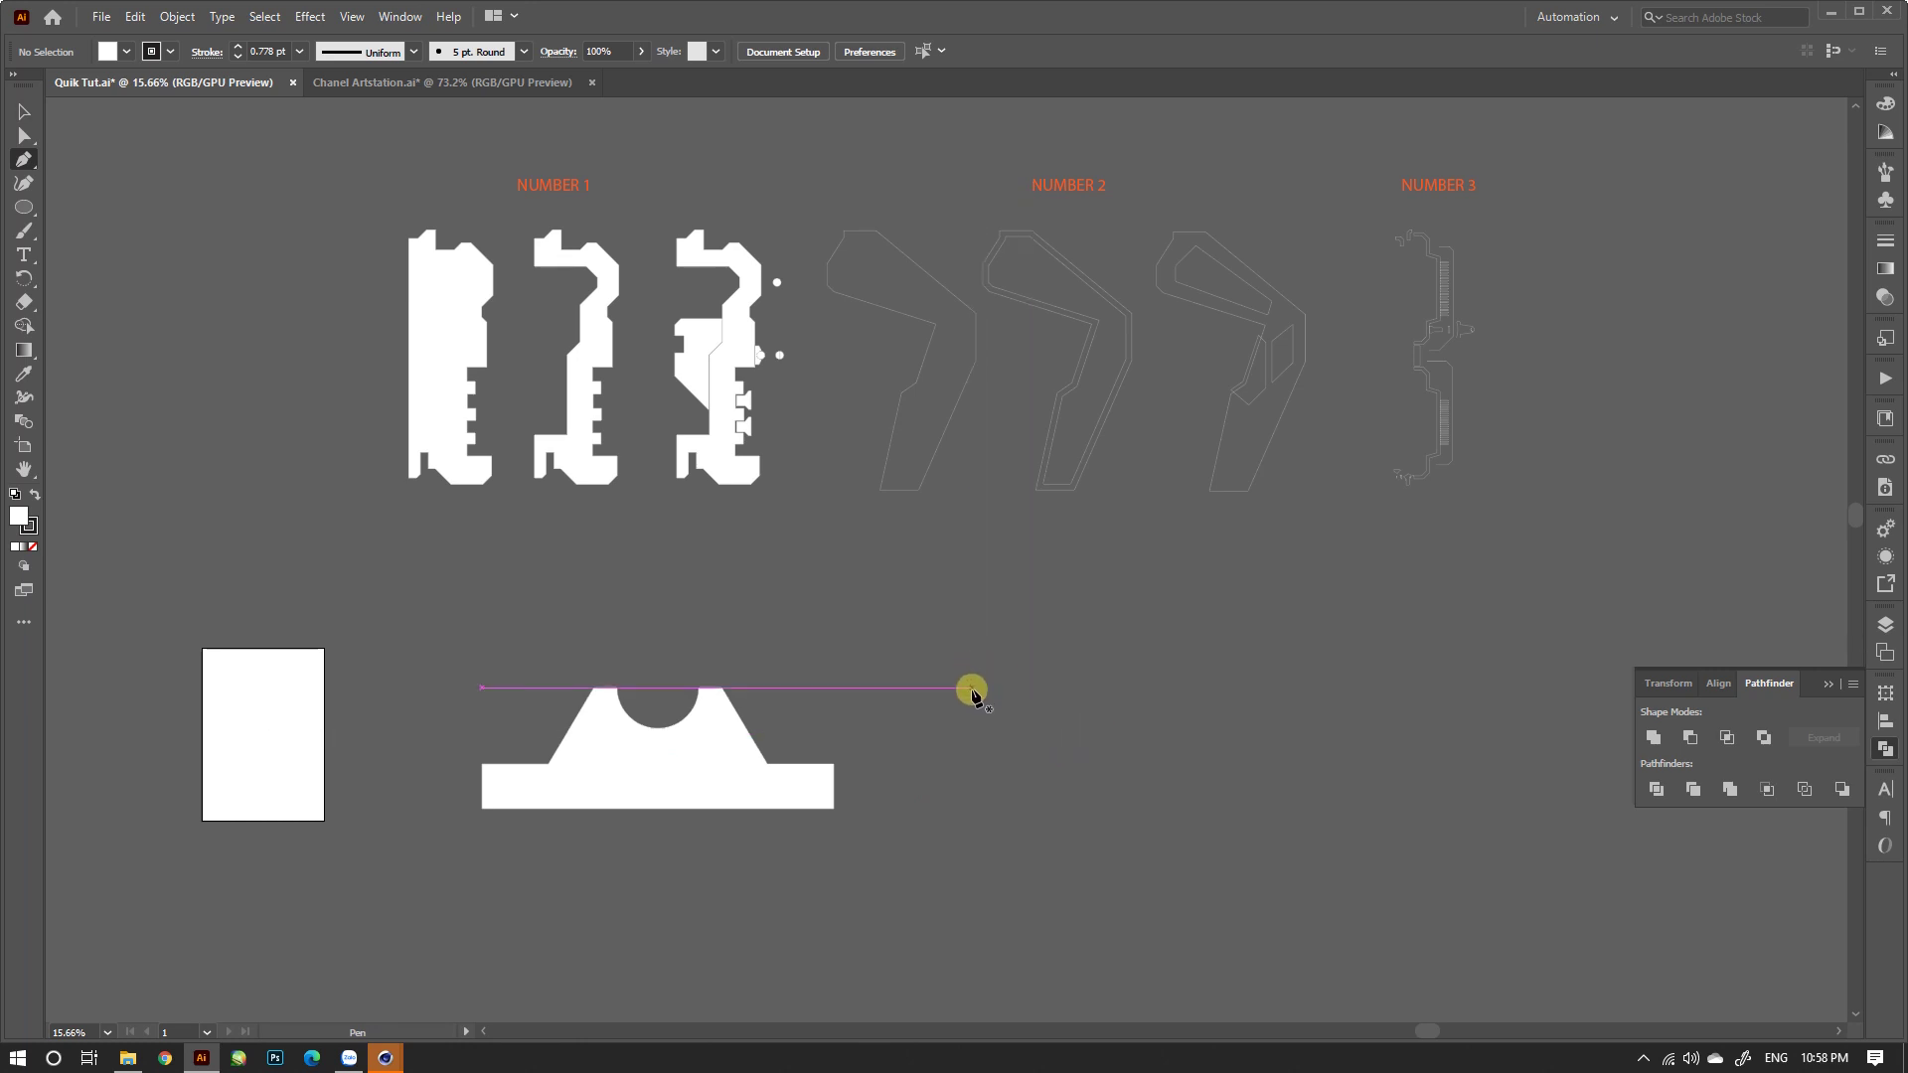
Step: Draw a trial stepped outline to the right of the notched shape, then delete it
click(1082, 729)
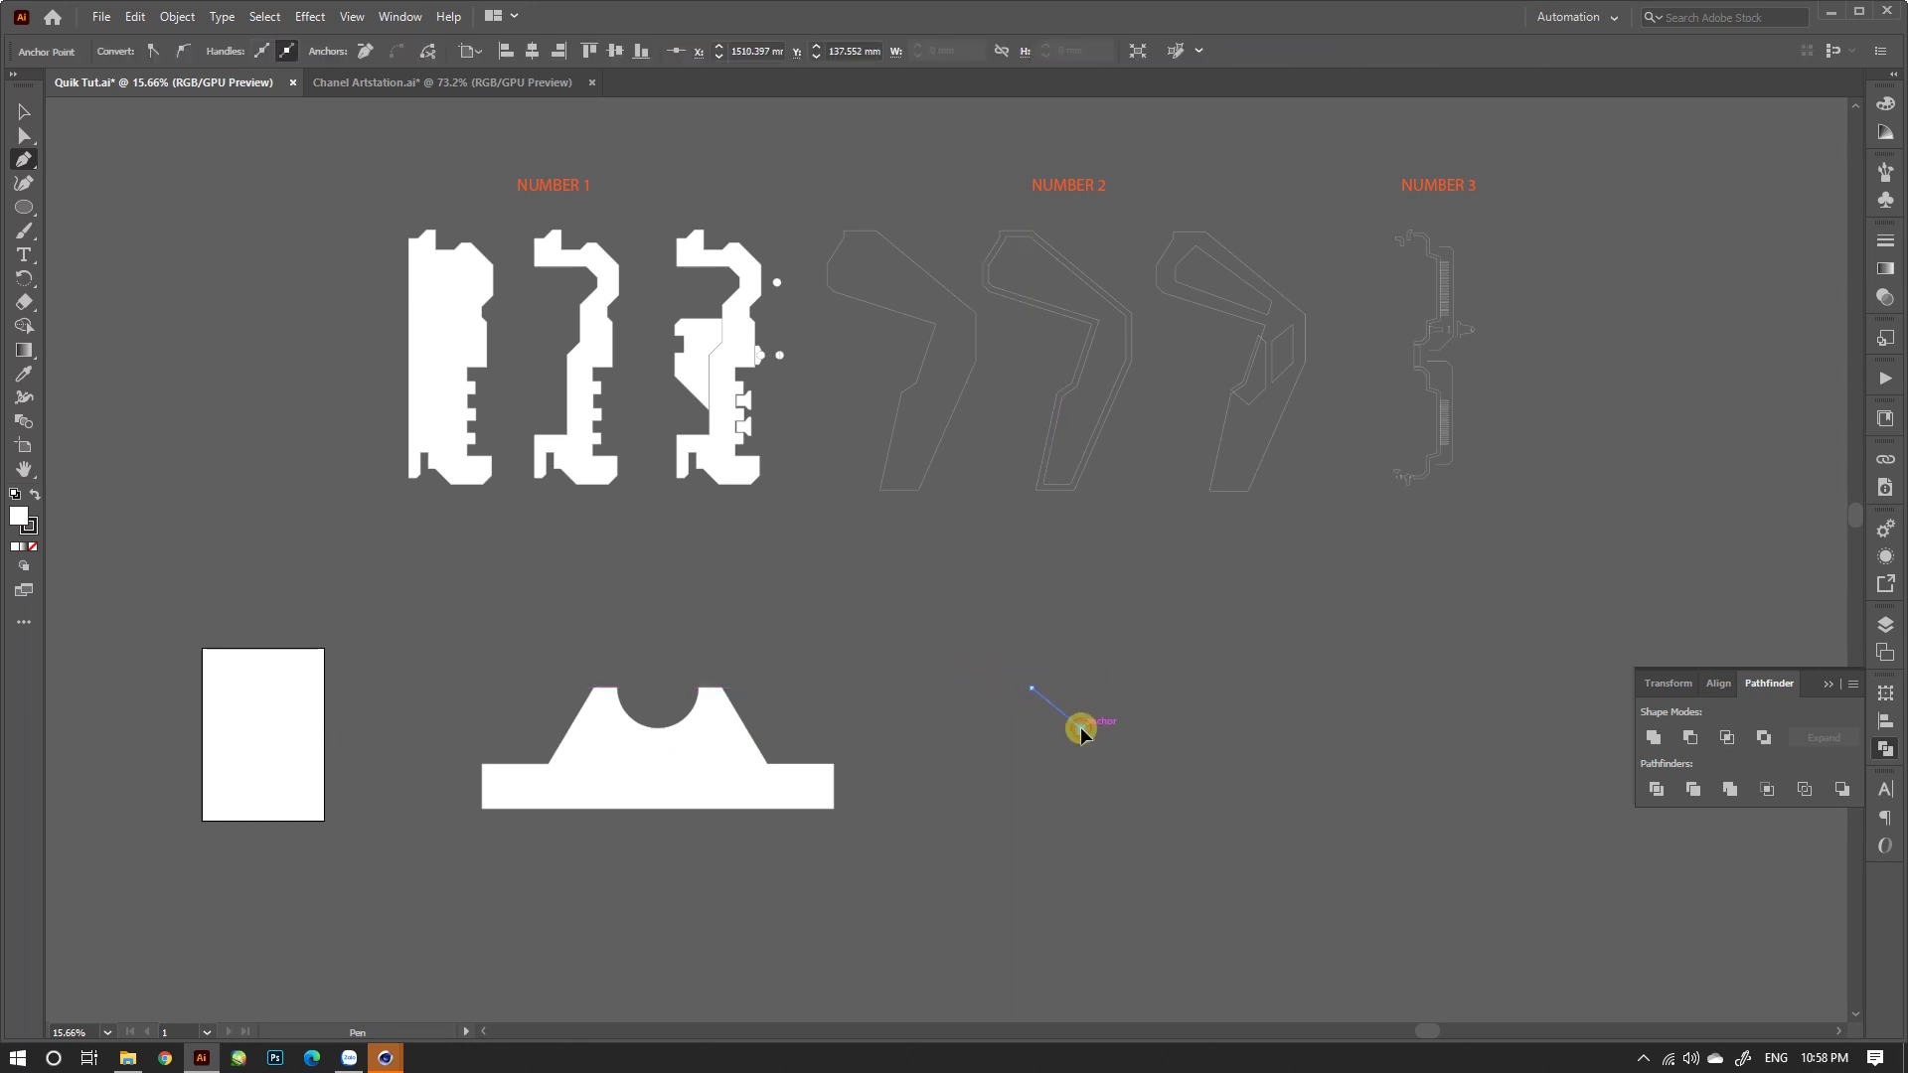
click(1110, 796)
click(1089, 818)
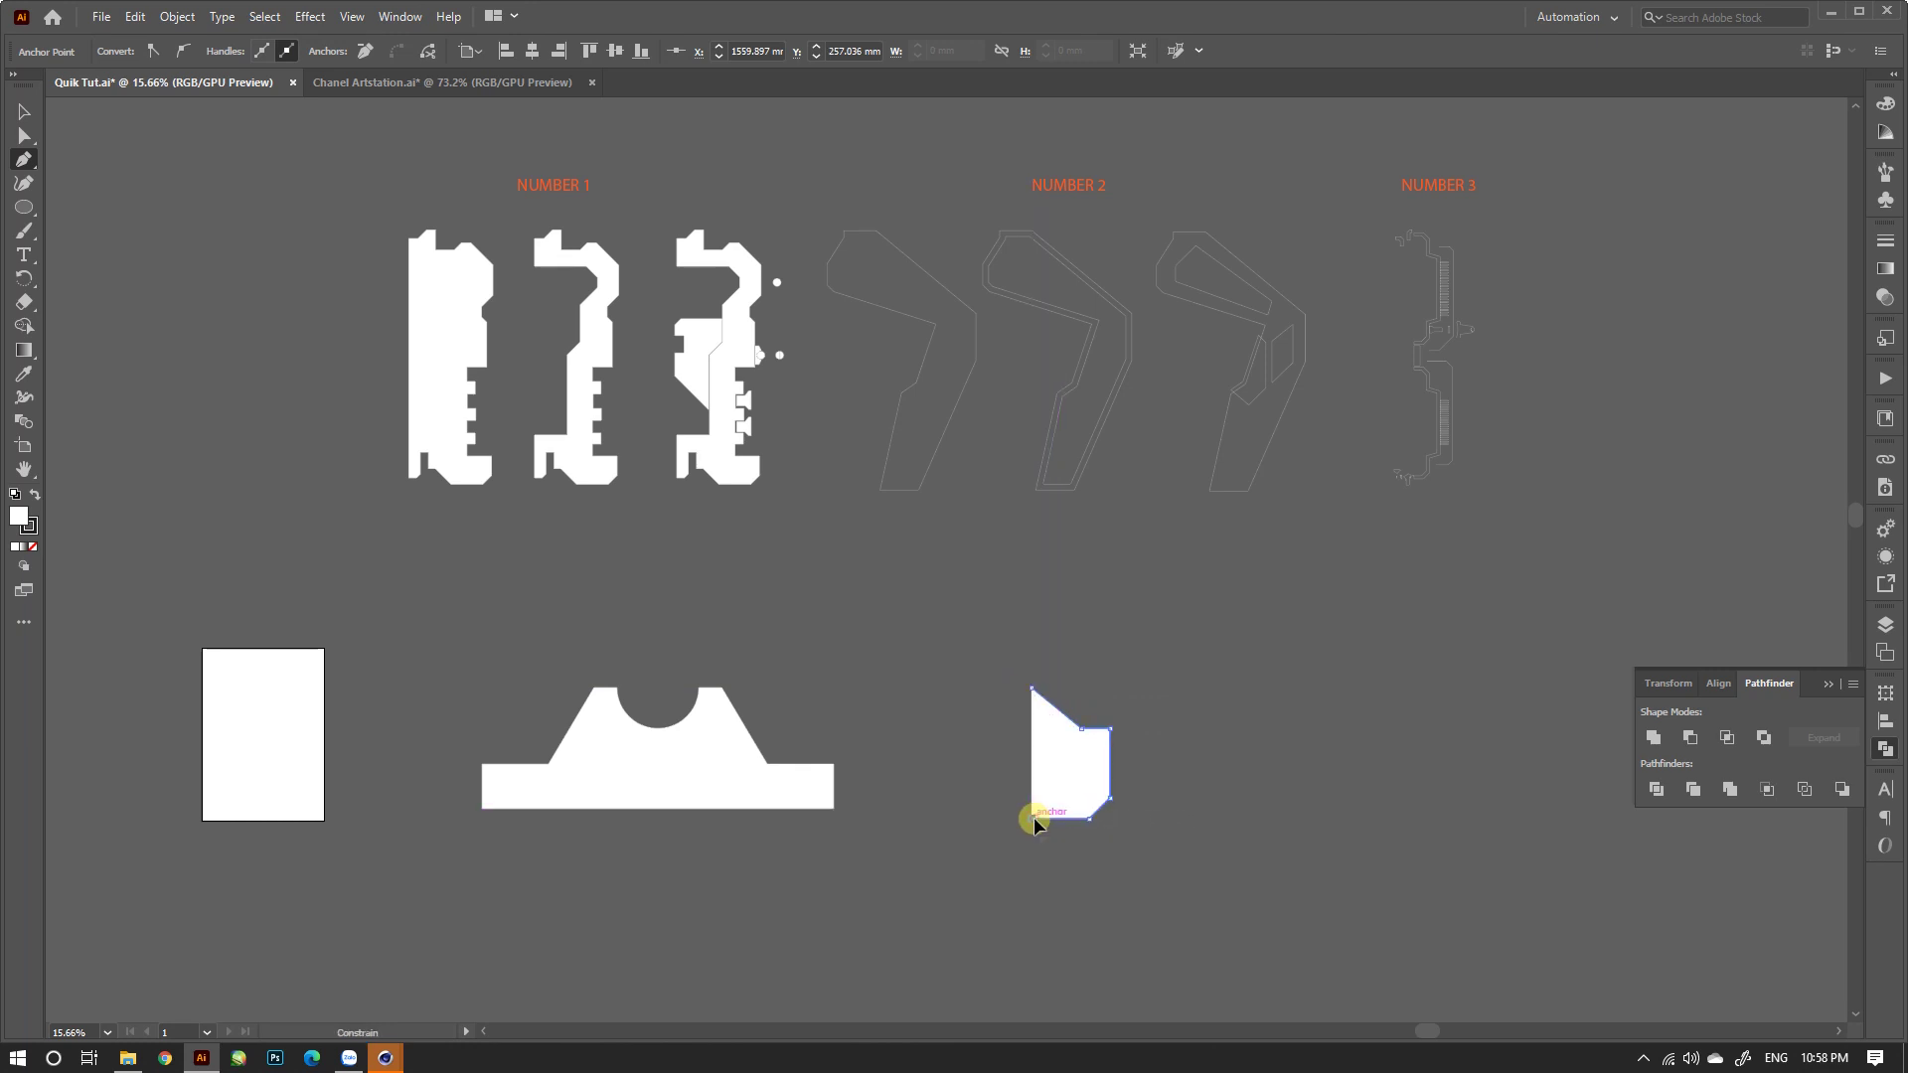
click(976, 796)
click(952, 795)
click(922, 795)
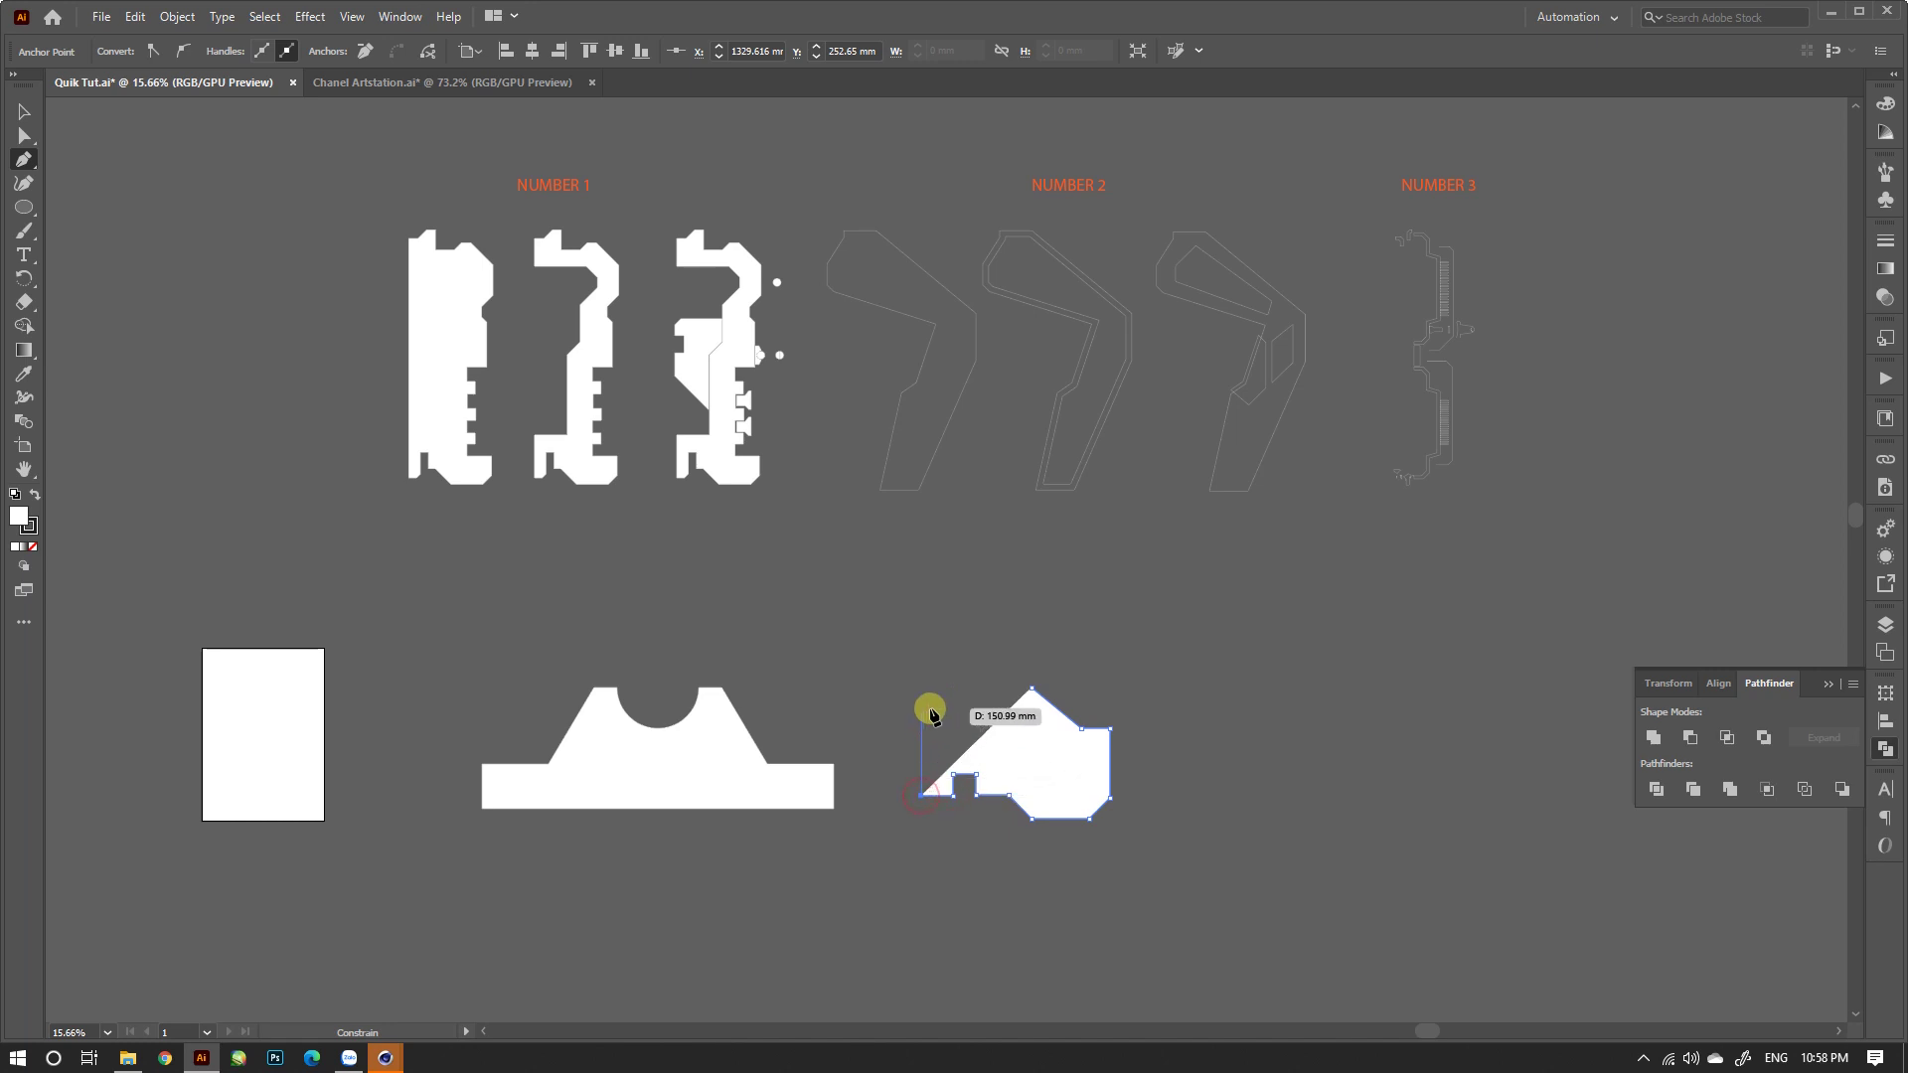
click(923, 709)
click(951, 710)
click(974, 686)
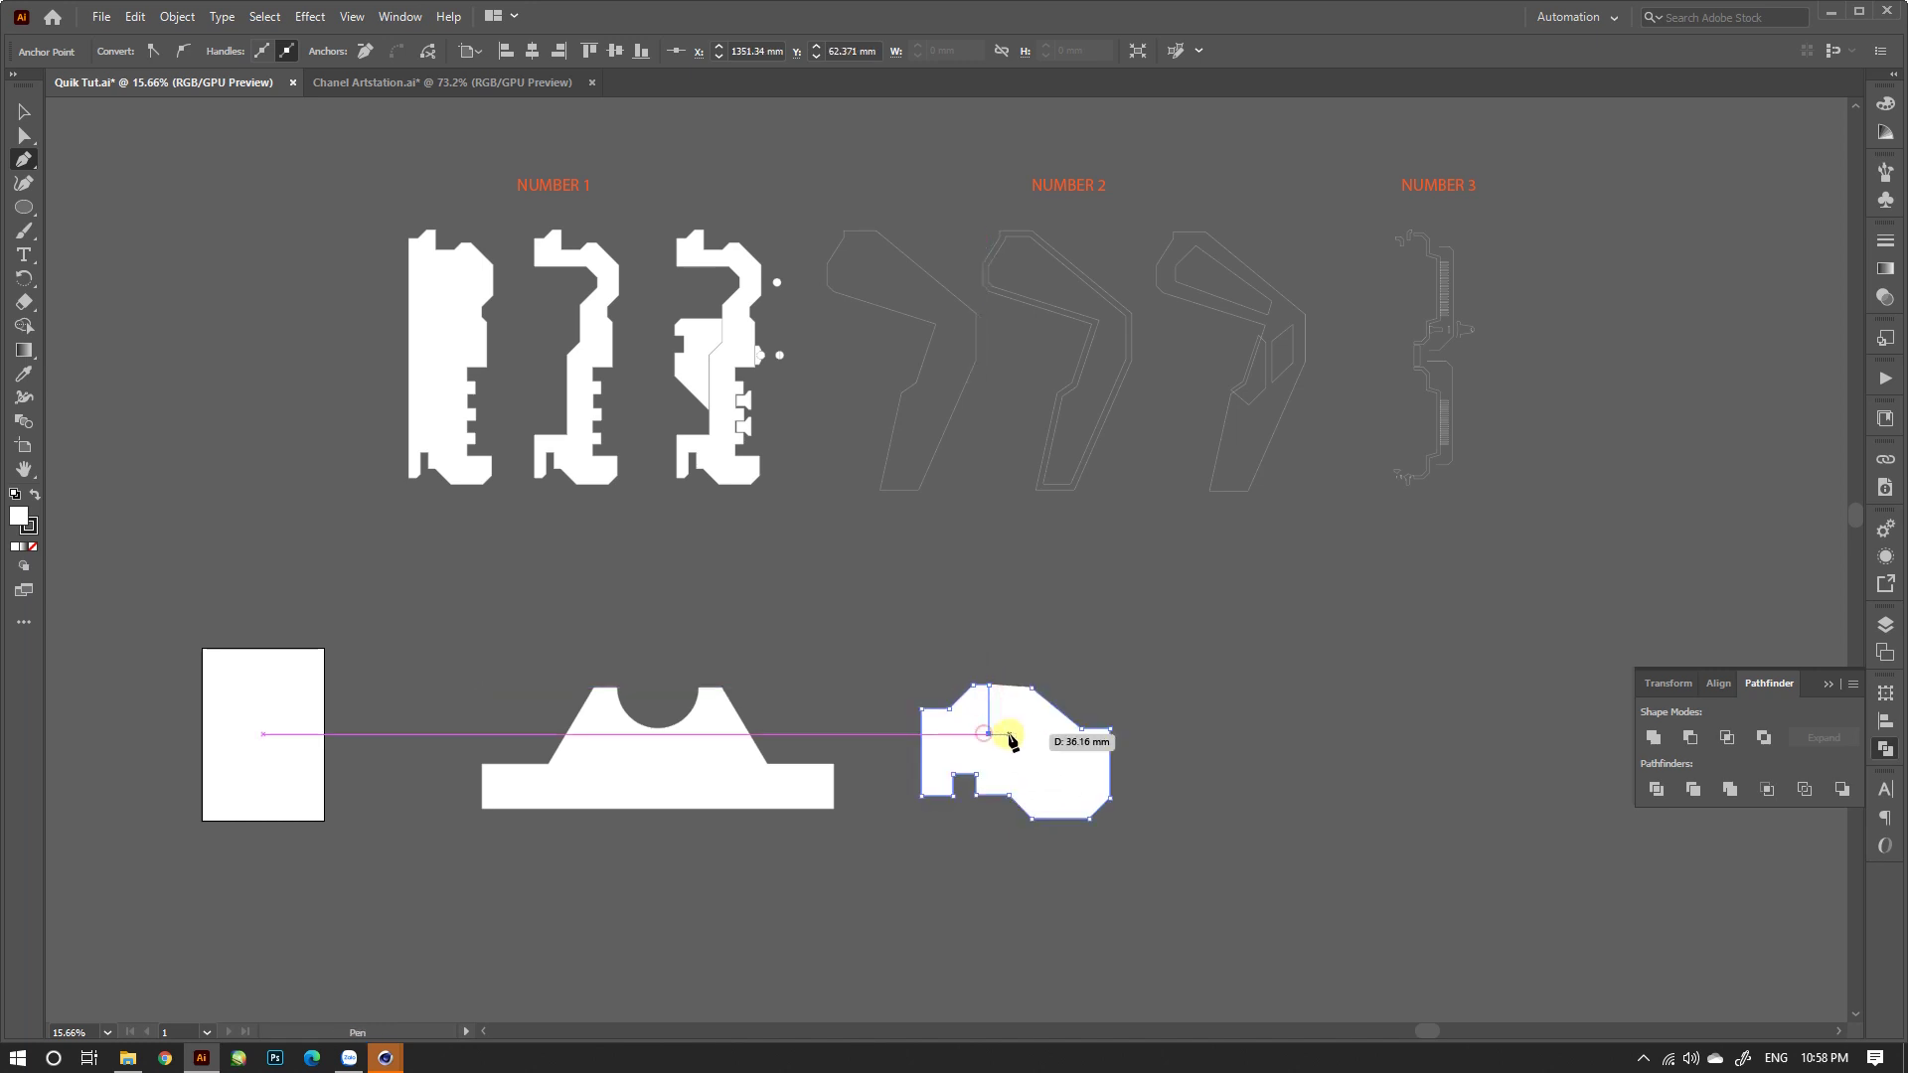
click(1014, 734)
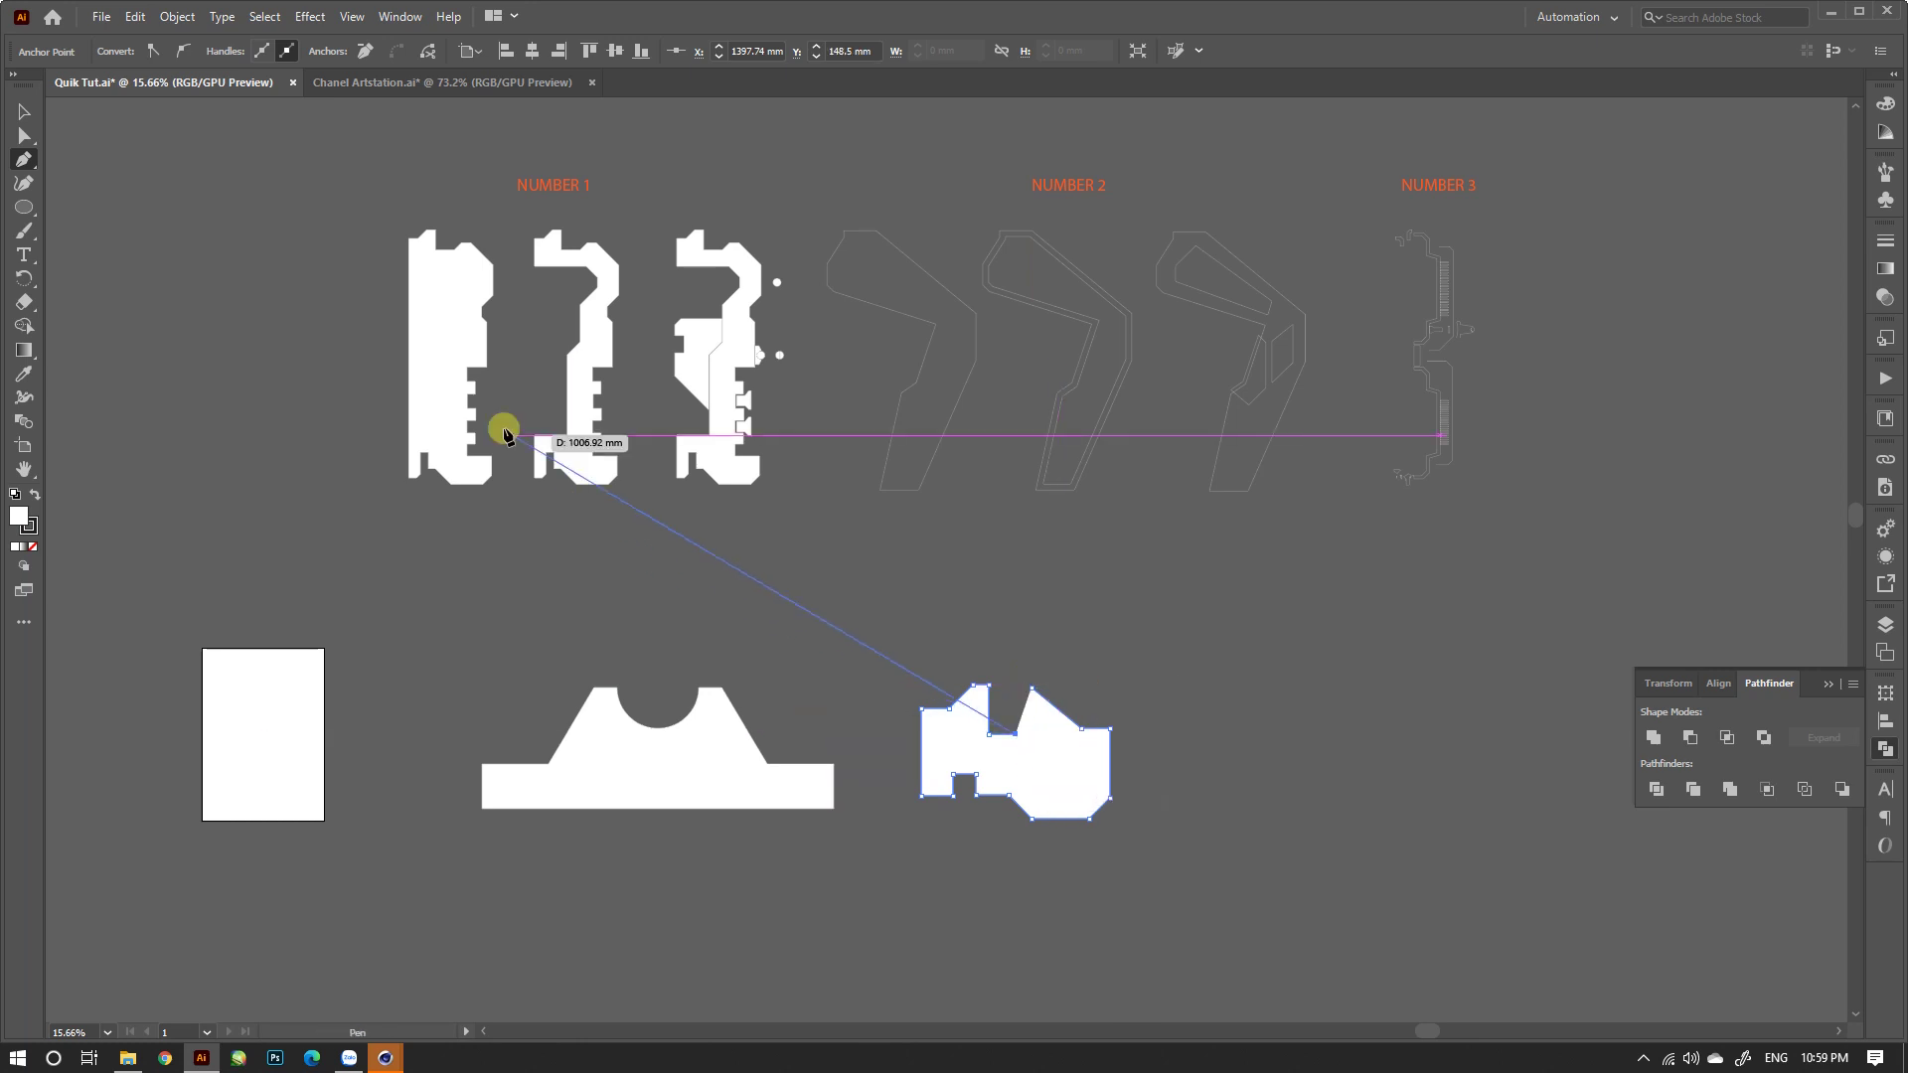
click(24, 111)
click(959, 715)
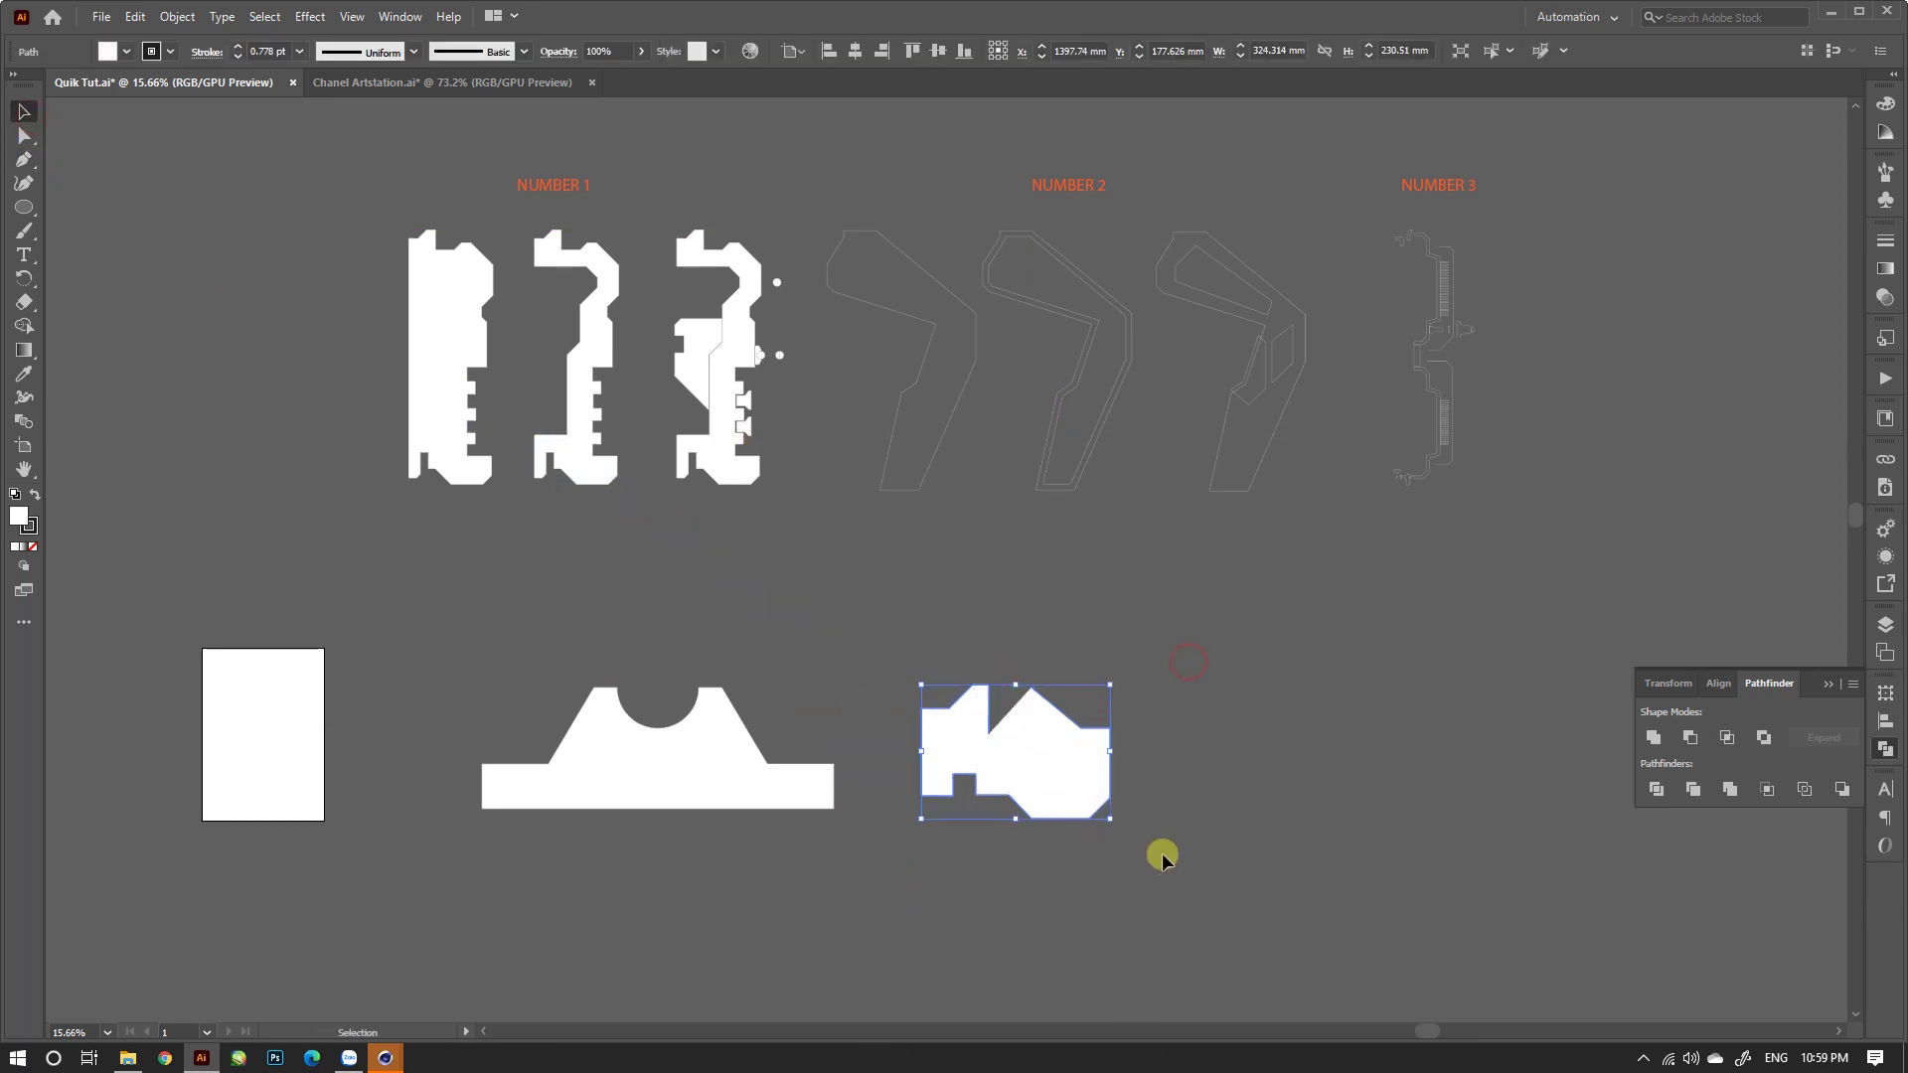
key(Delete)
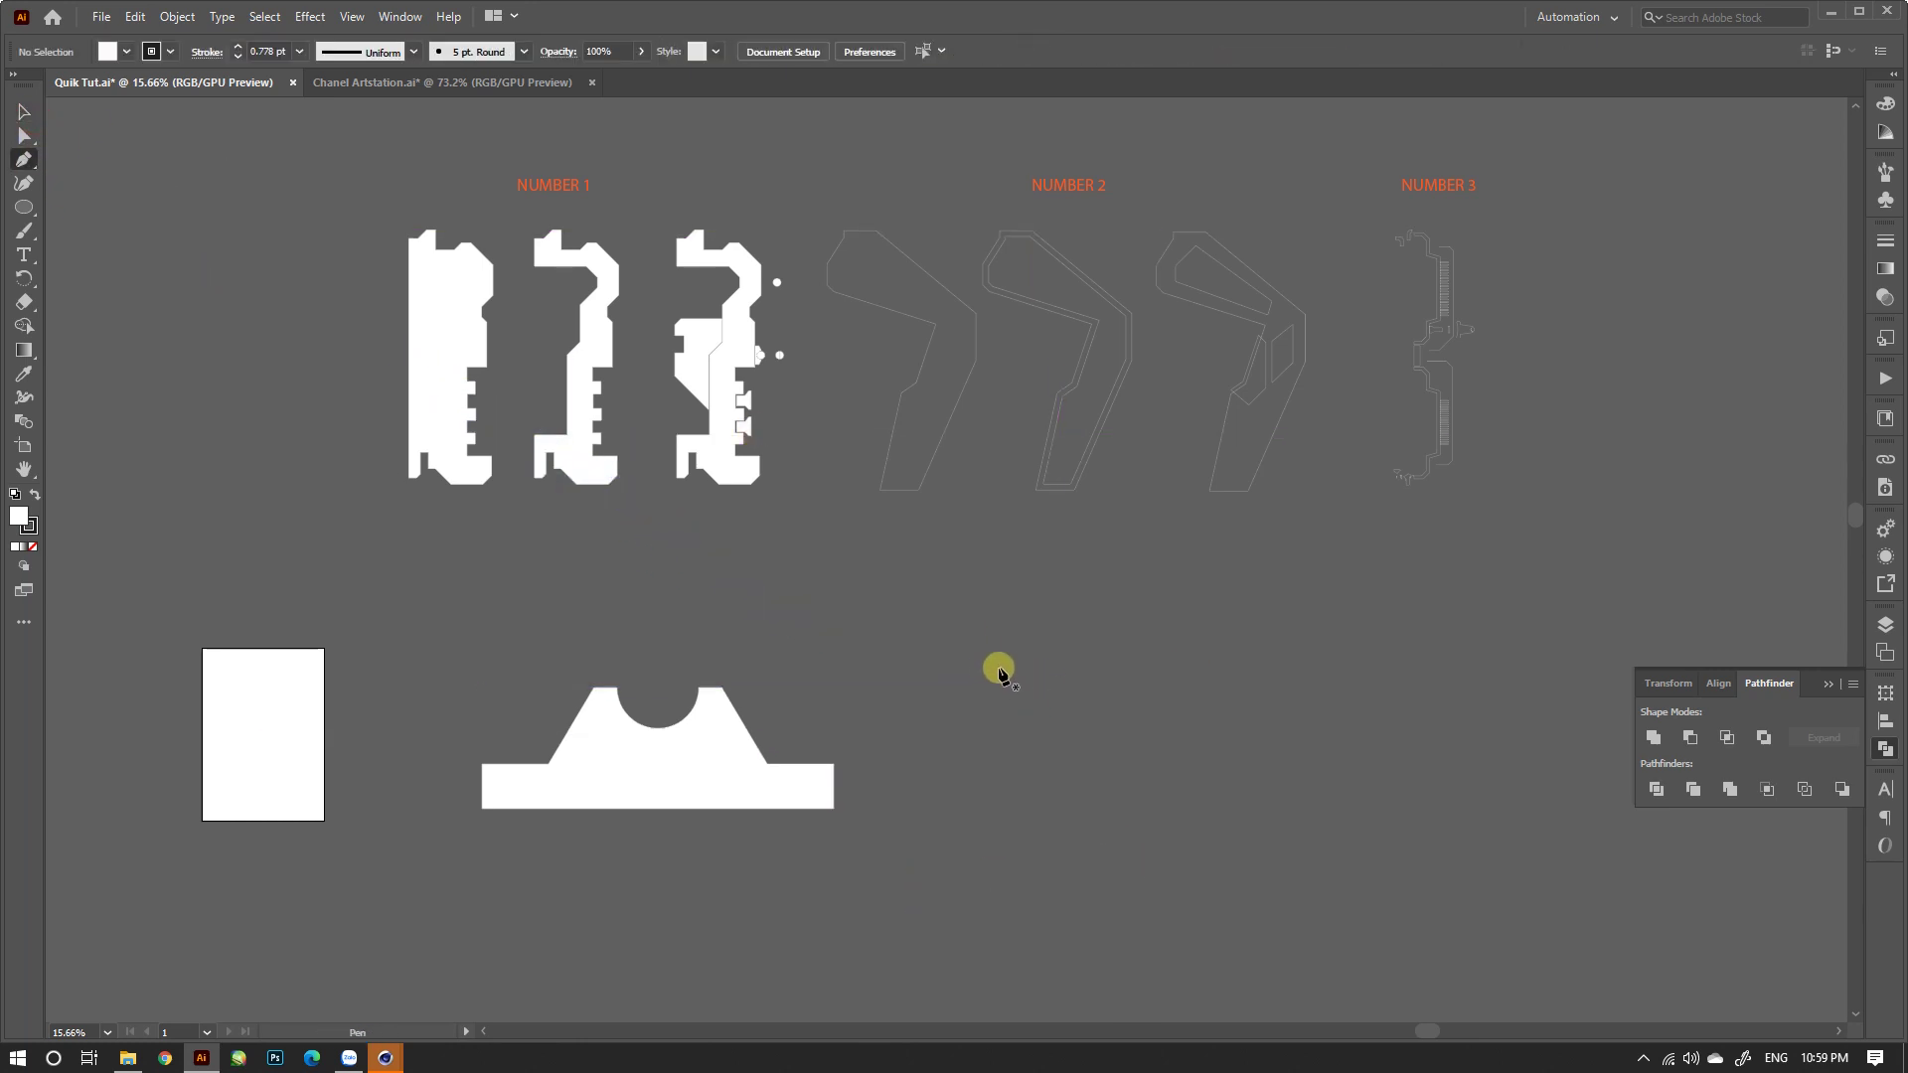
Step: Start a new profile with a sloping edge and a step notch along its top
click(991, 667)
click(1049, 667)
click(1083, 703)
drag(1143, 703, 1146, 738)
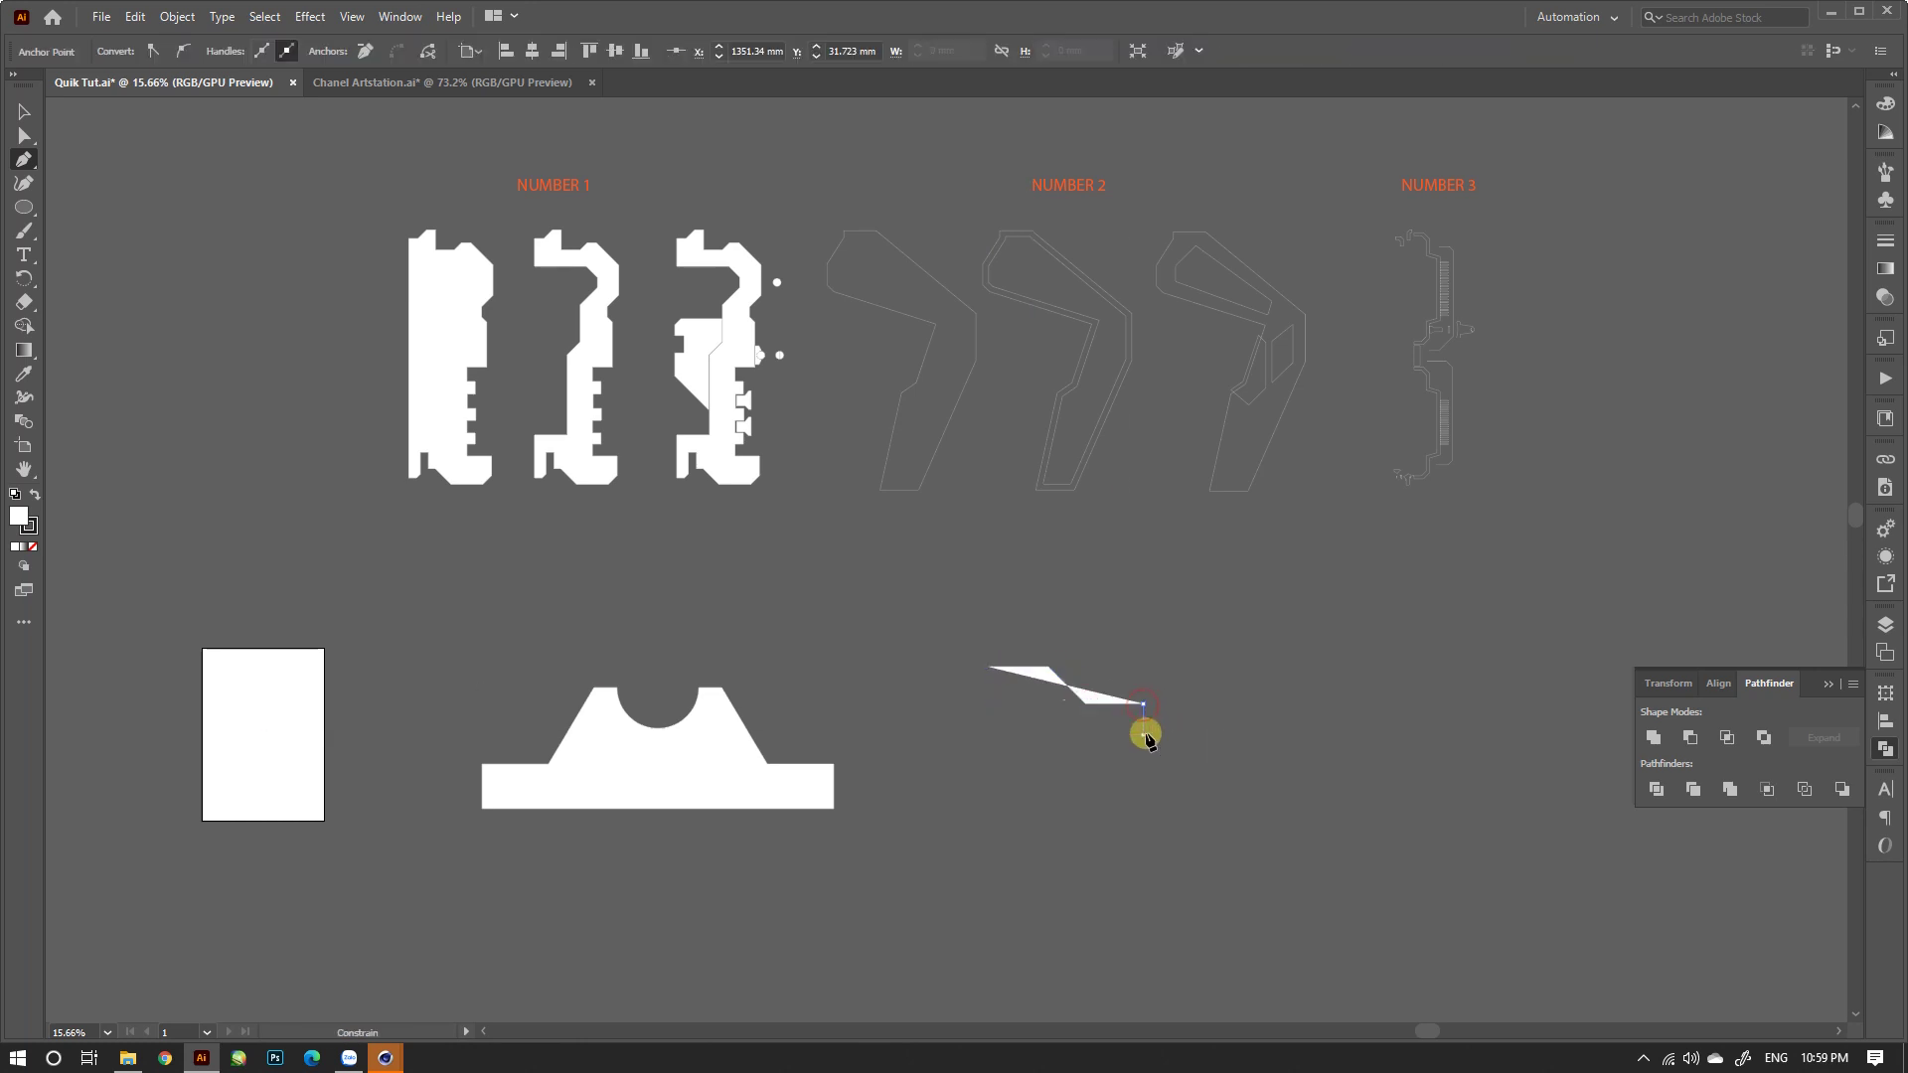
click(1143, 734)
click(1194, 696)
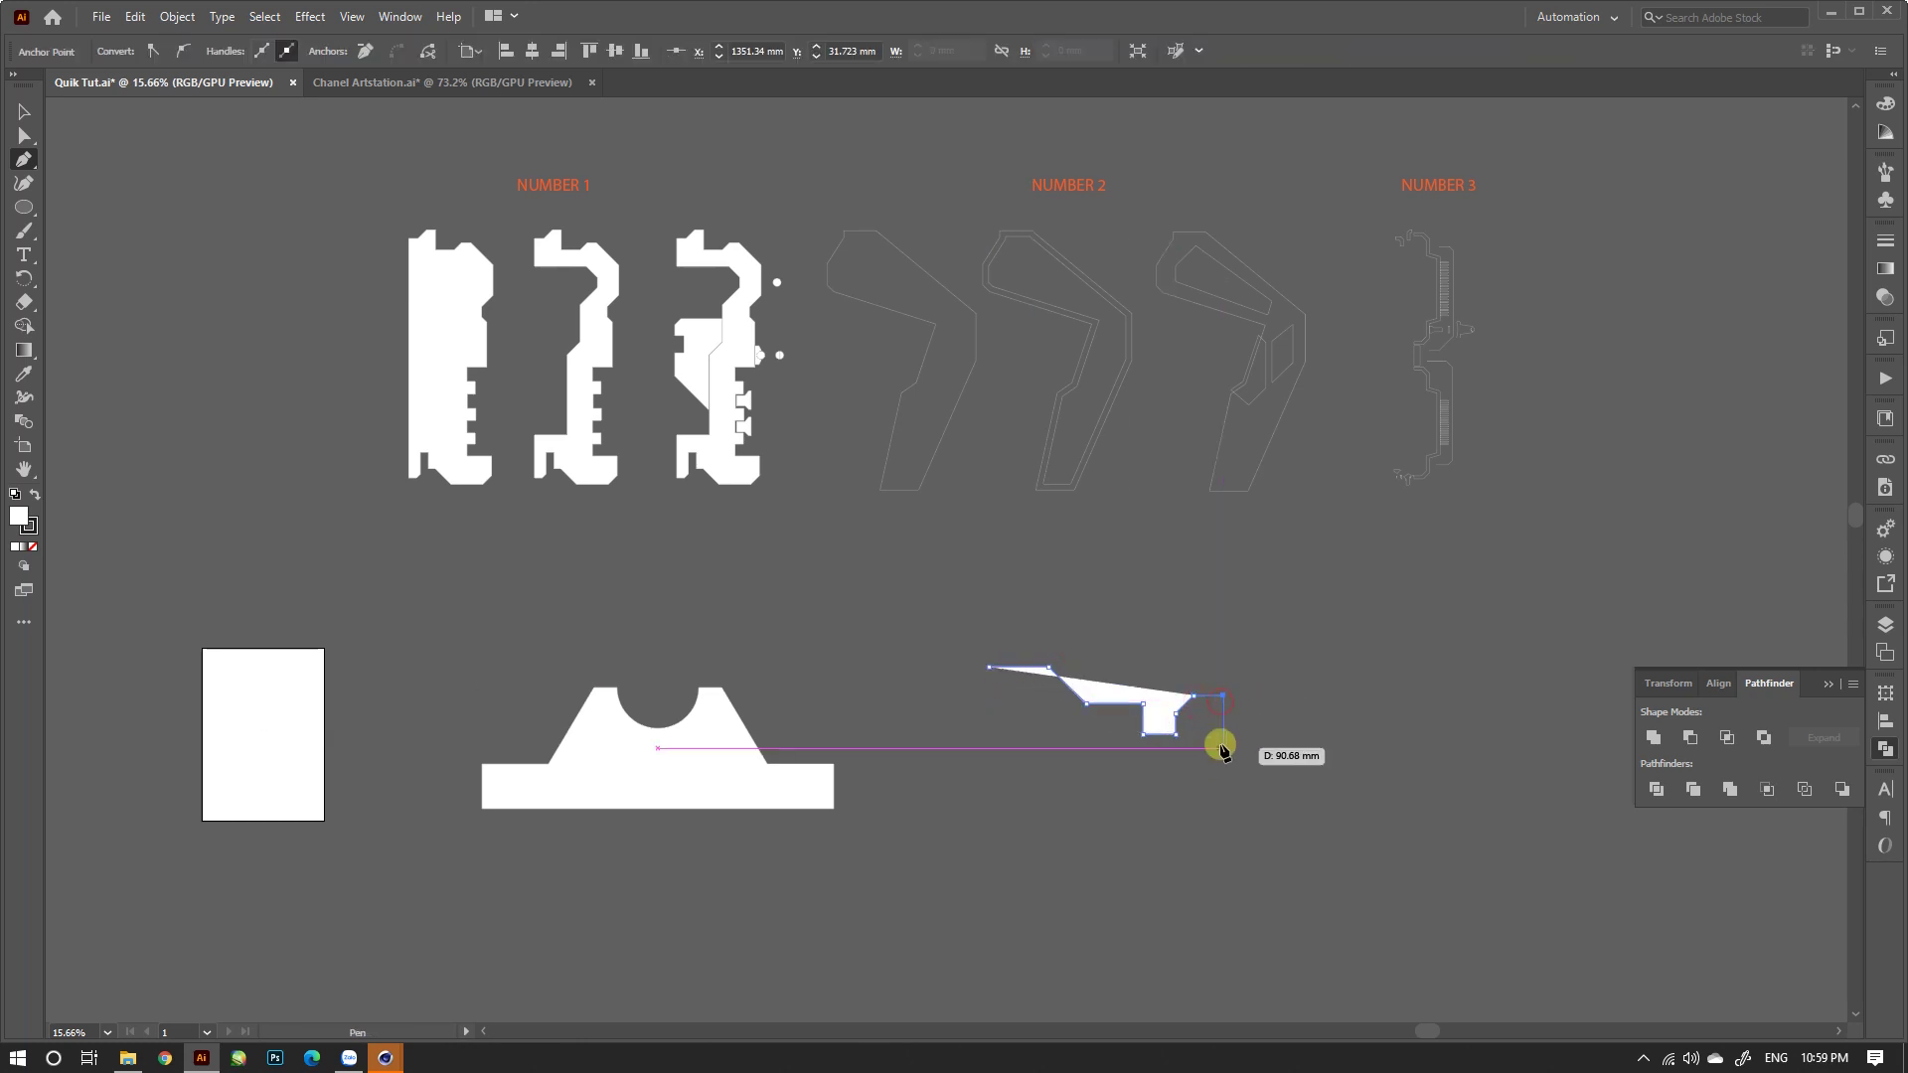
click(1224, 741)
Step: Add a rectangular bump and bottom corners, close the profile, and deselect it
click(1276, 773)
click(1300, 750)
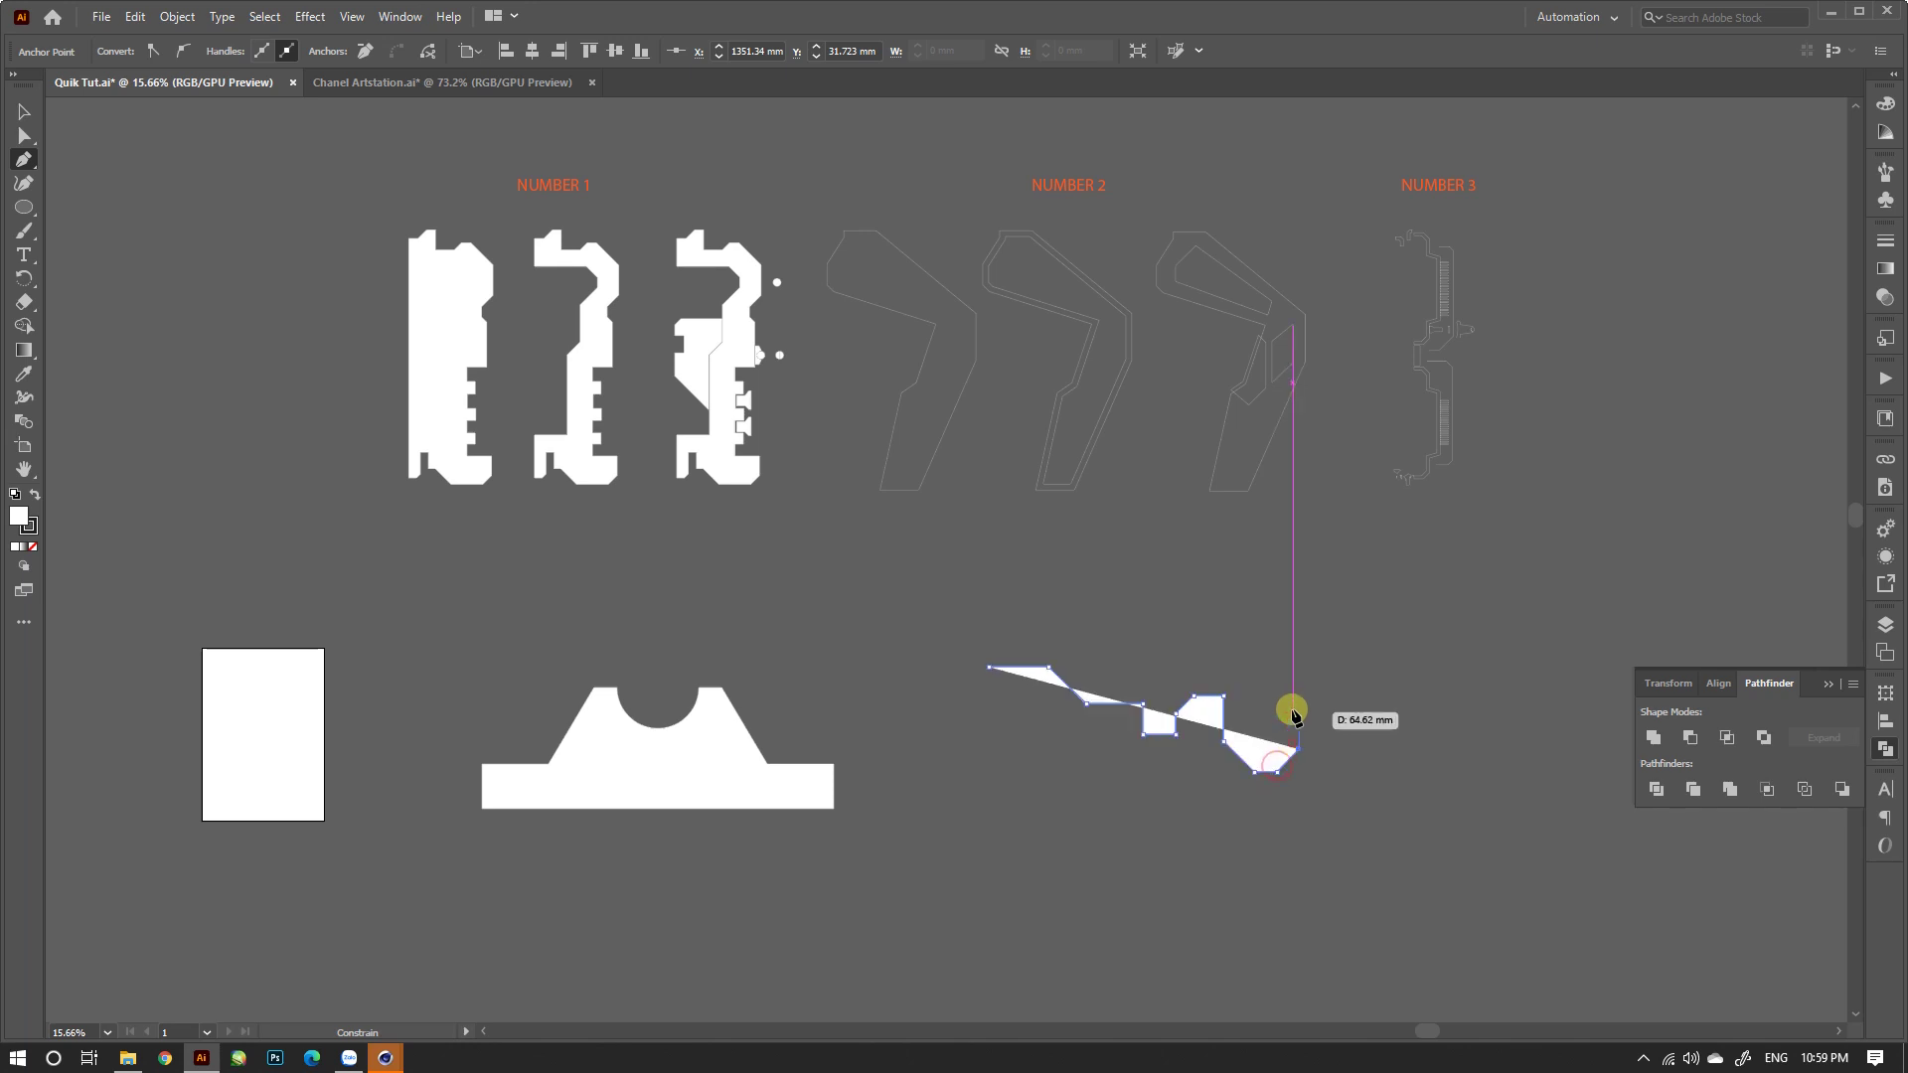
click(1299, 713)
click(1311, 702)
click(1344, 773)
click(1313, 807)
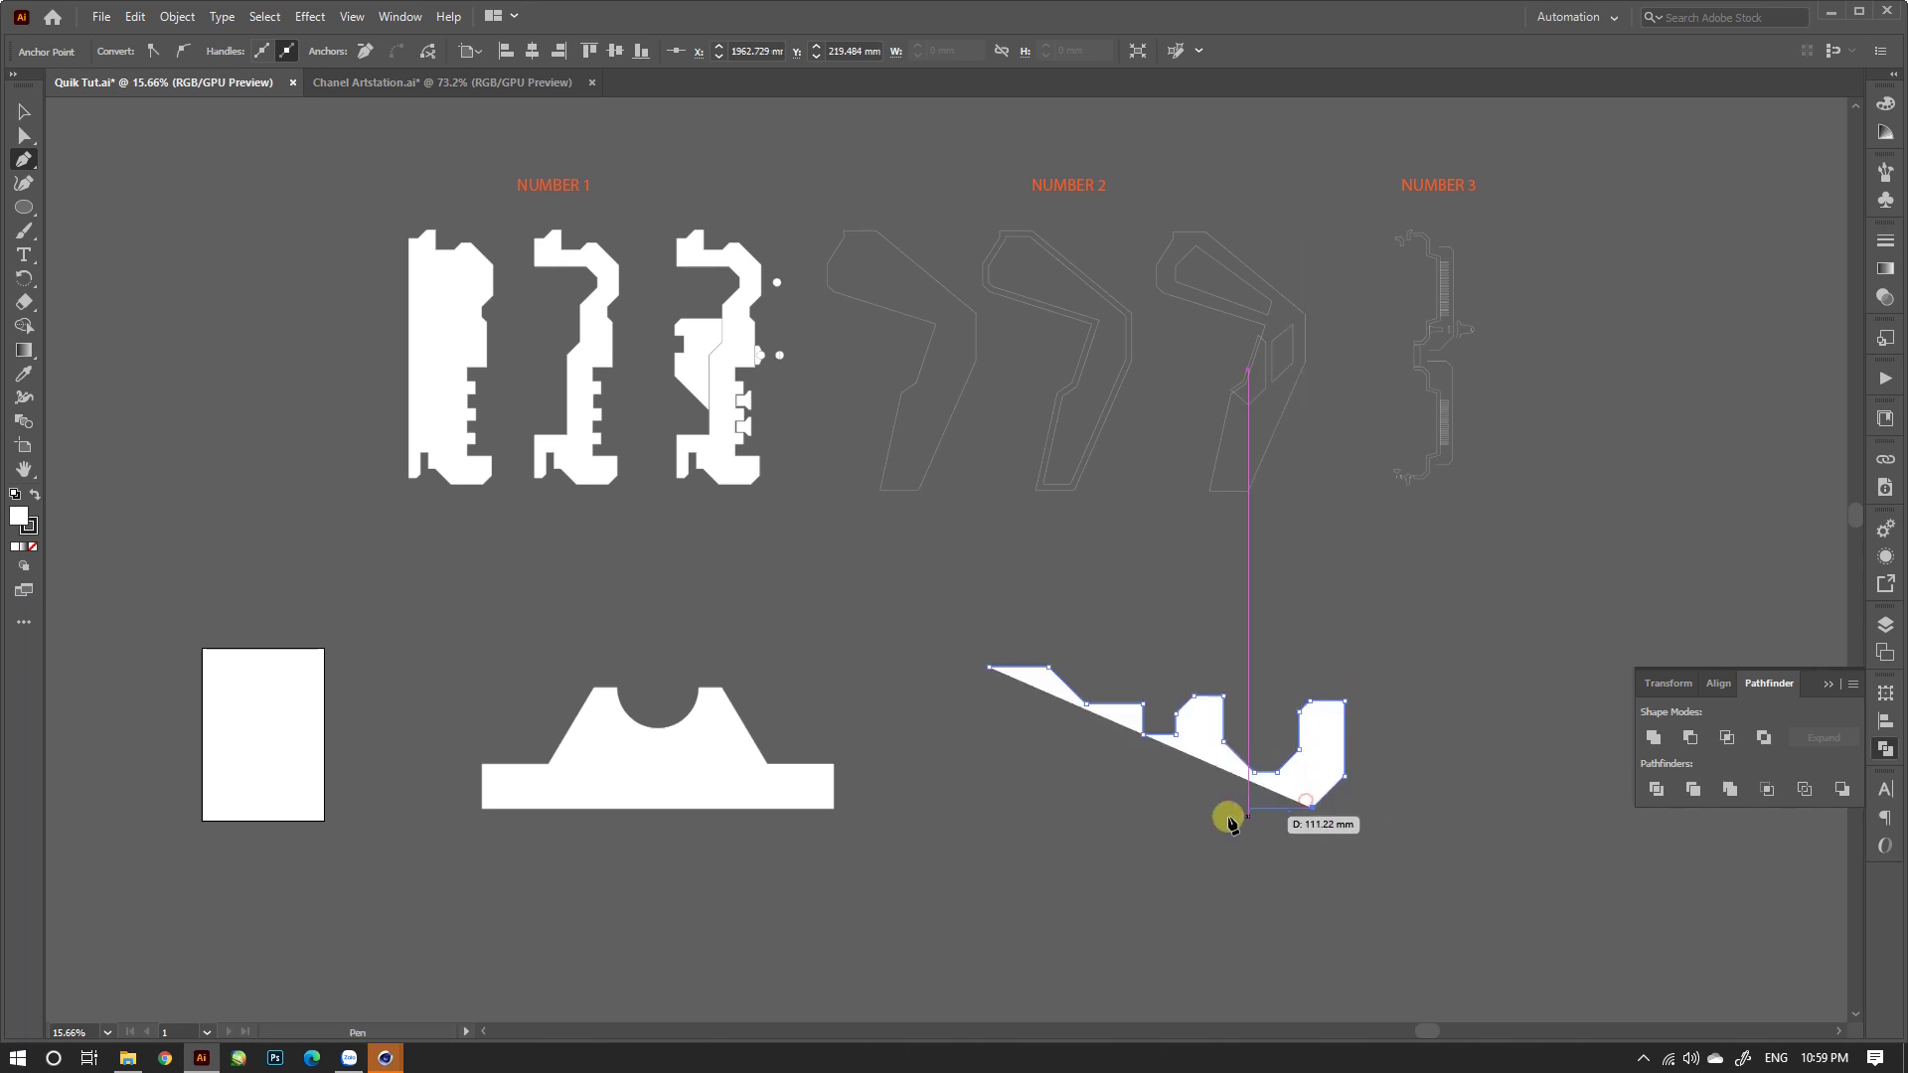
click(989, 807)
click(990, 670)
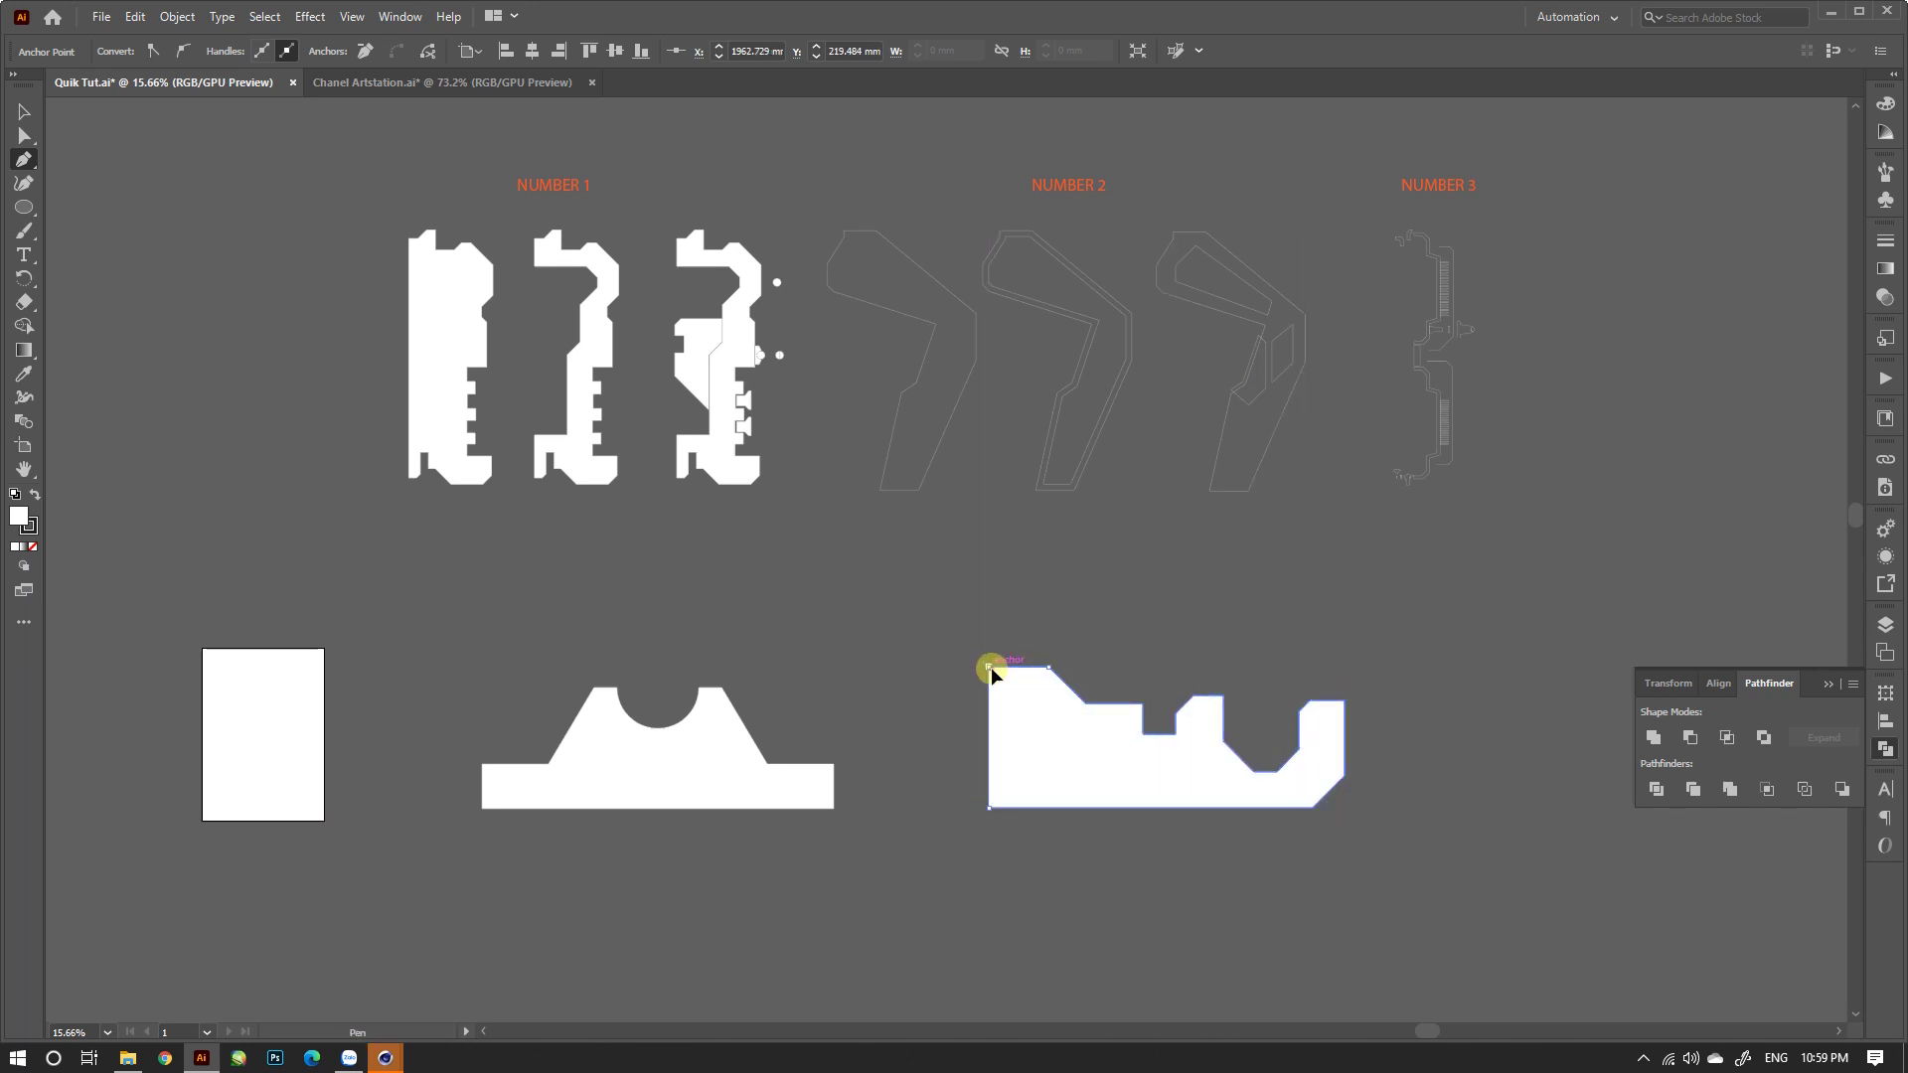
click(24, 112)
click(1001, 601)
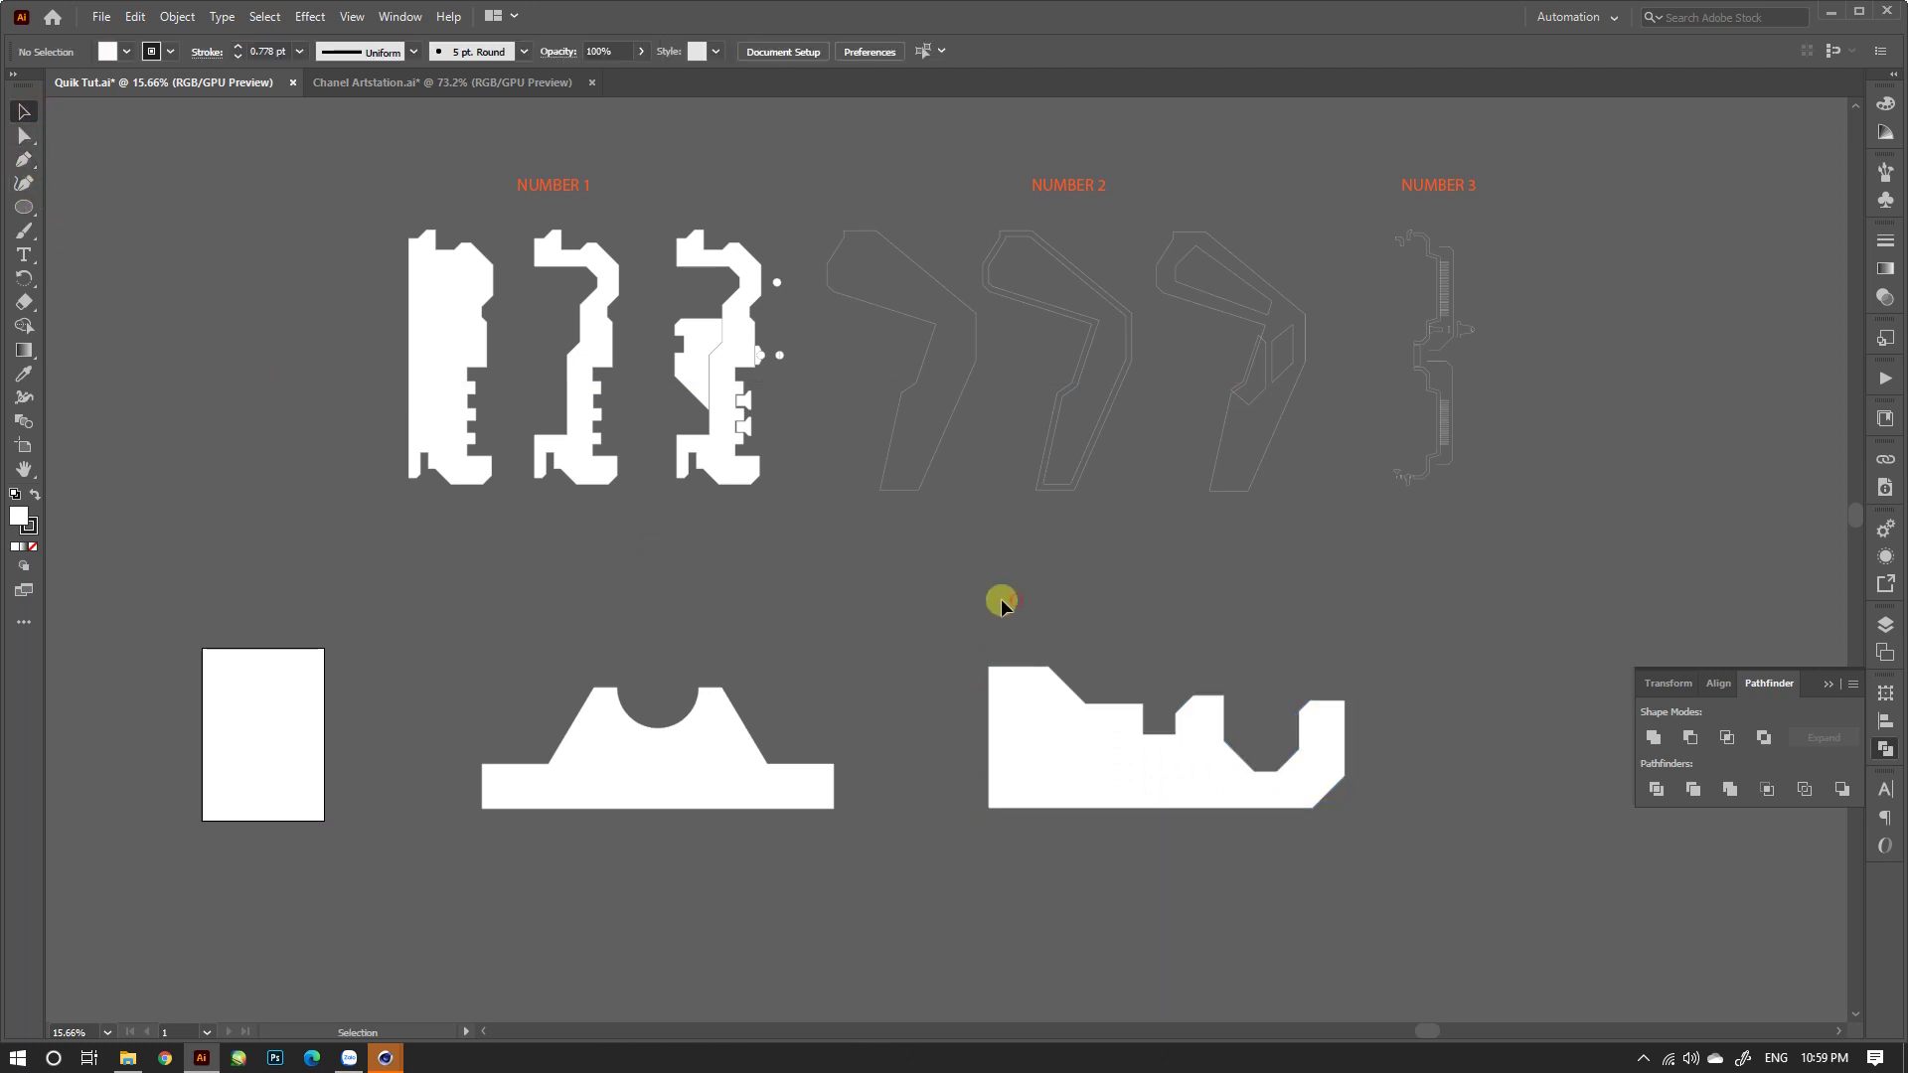
scroll(1001, 600, down, 3)
Step: Deselect the bottom-right profile and zoom in to frame the NUMBER 2 outlines for tracing
click(1203, 646)
scroll(947, 467, up, 3)
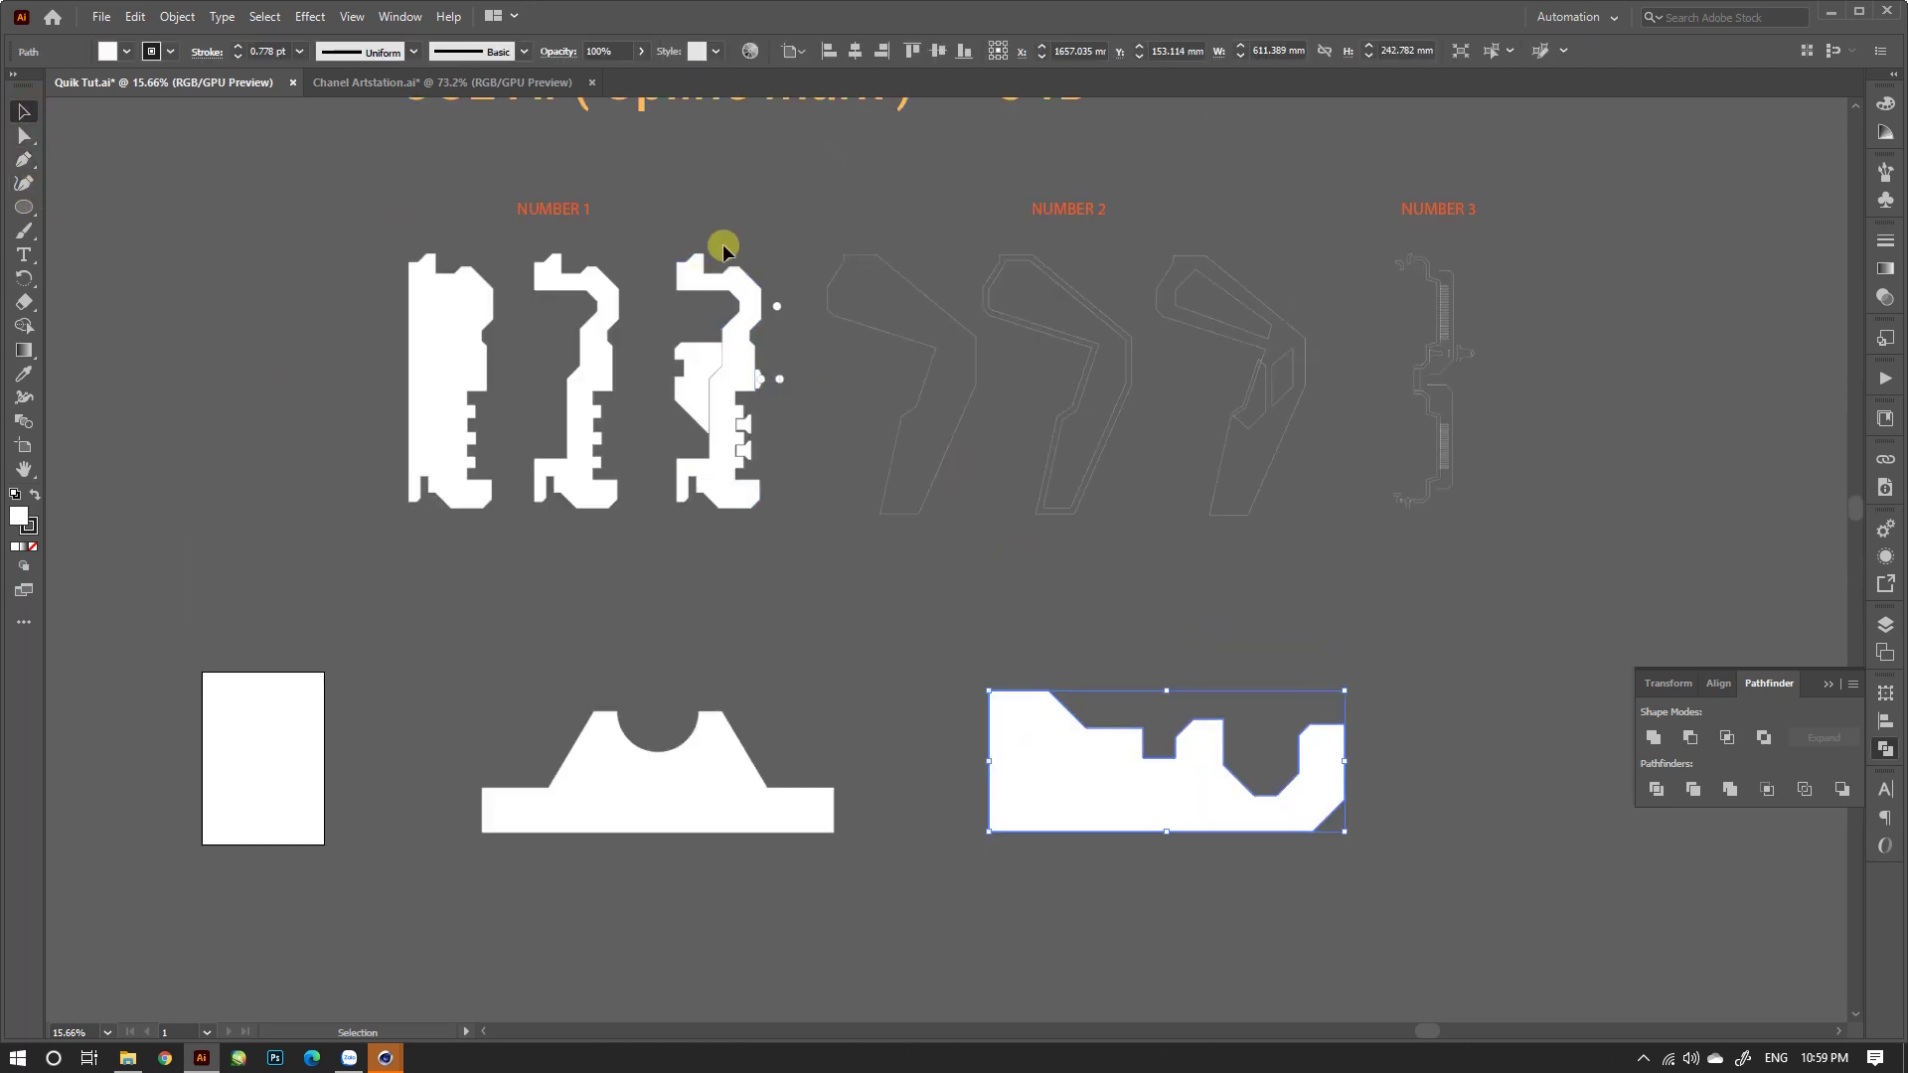
click(756, 223)
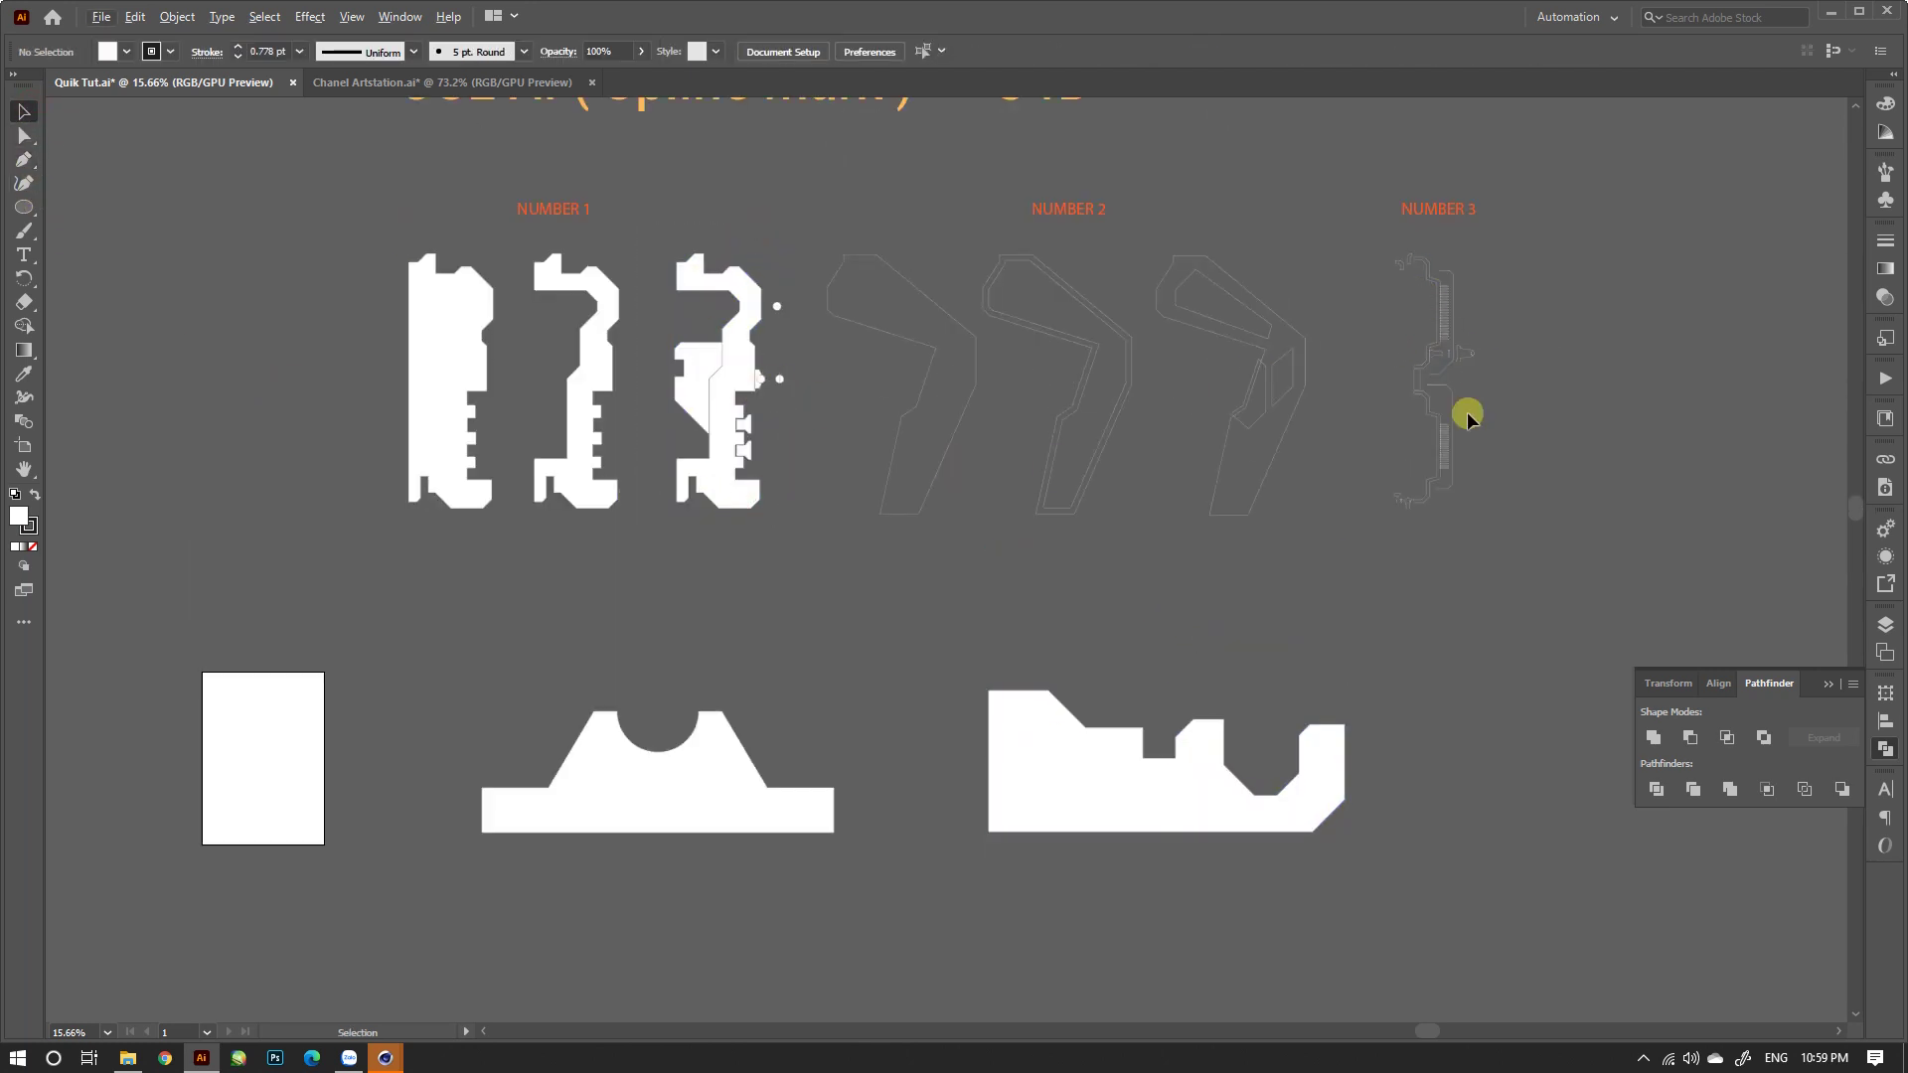
drag(1457, 329, 1635, 576)
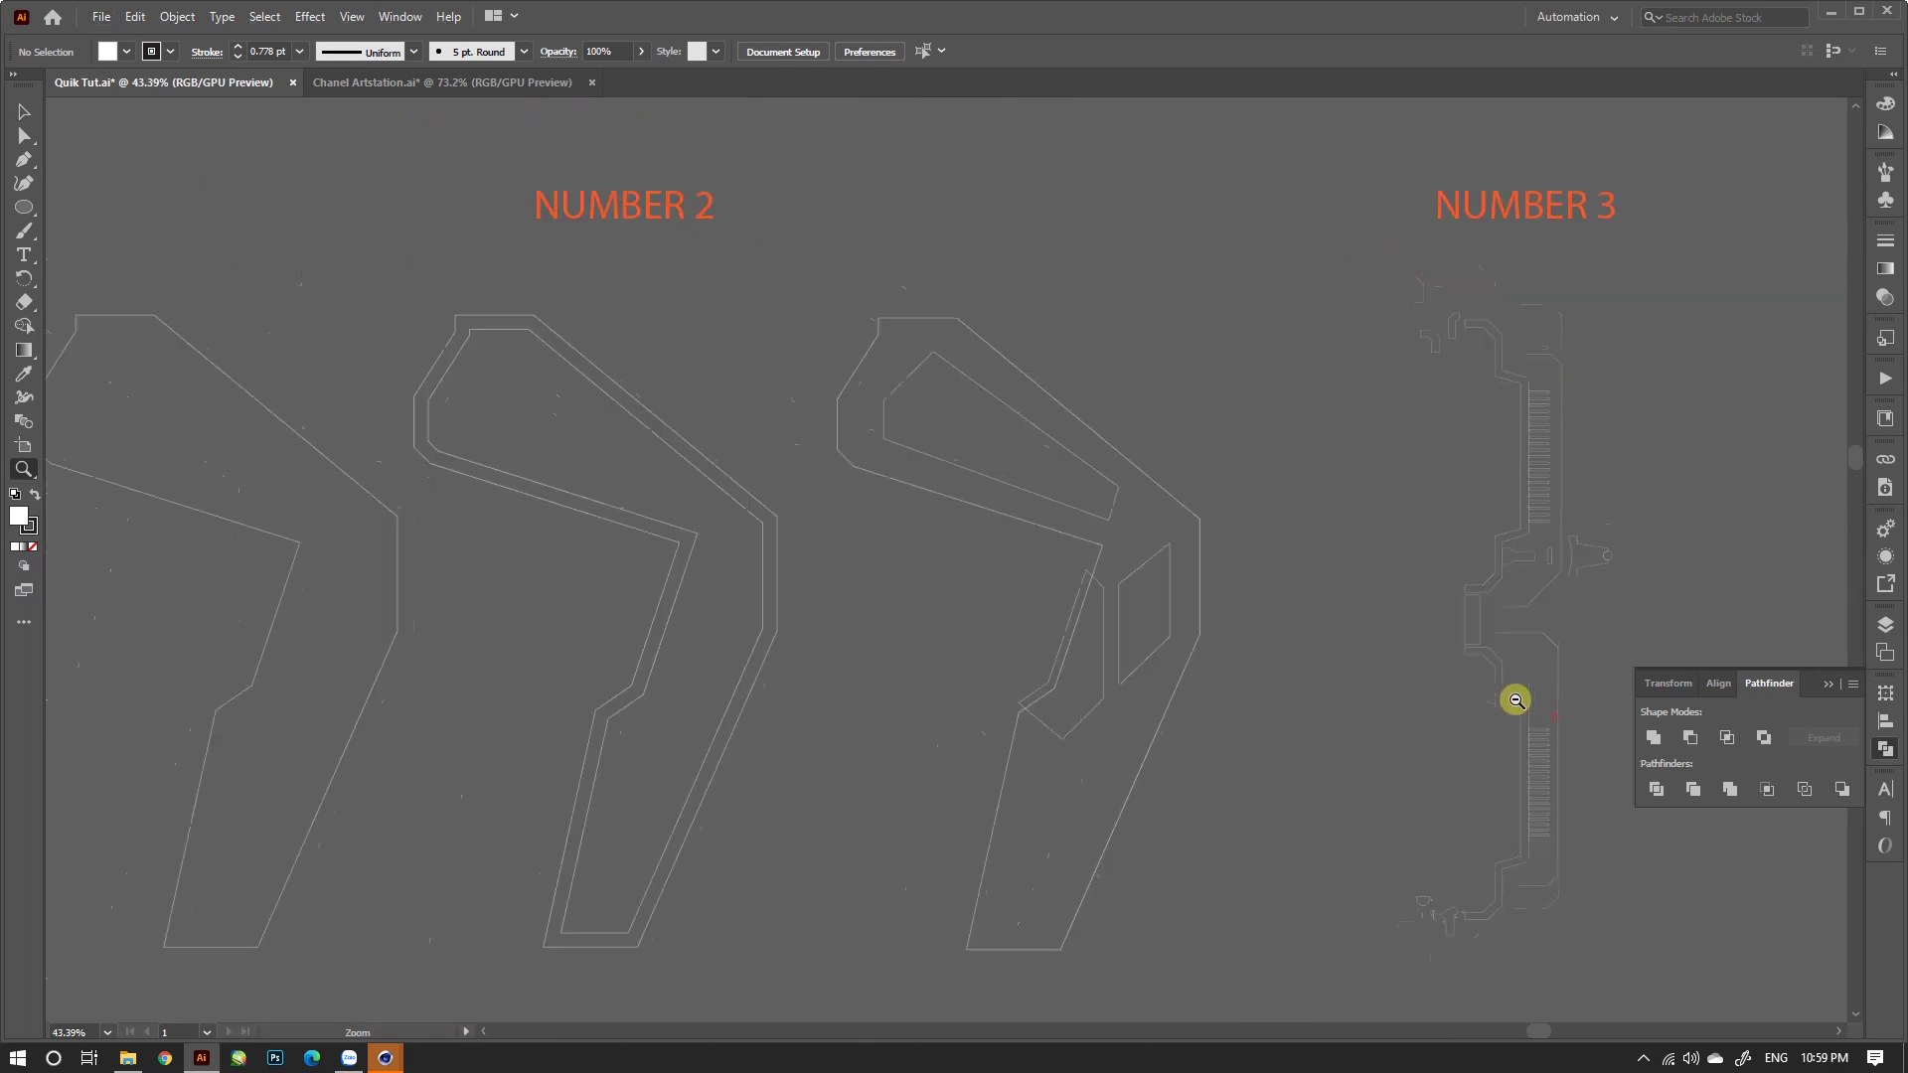
alt+scroll(1636, 577, up, 1)
scroll(1563, 566, down, 2)
scroll(1441, 606, down, 2)
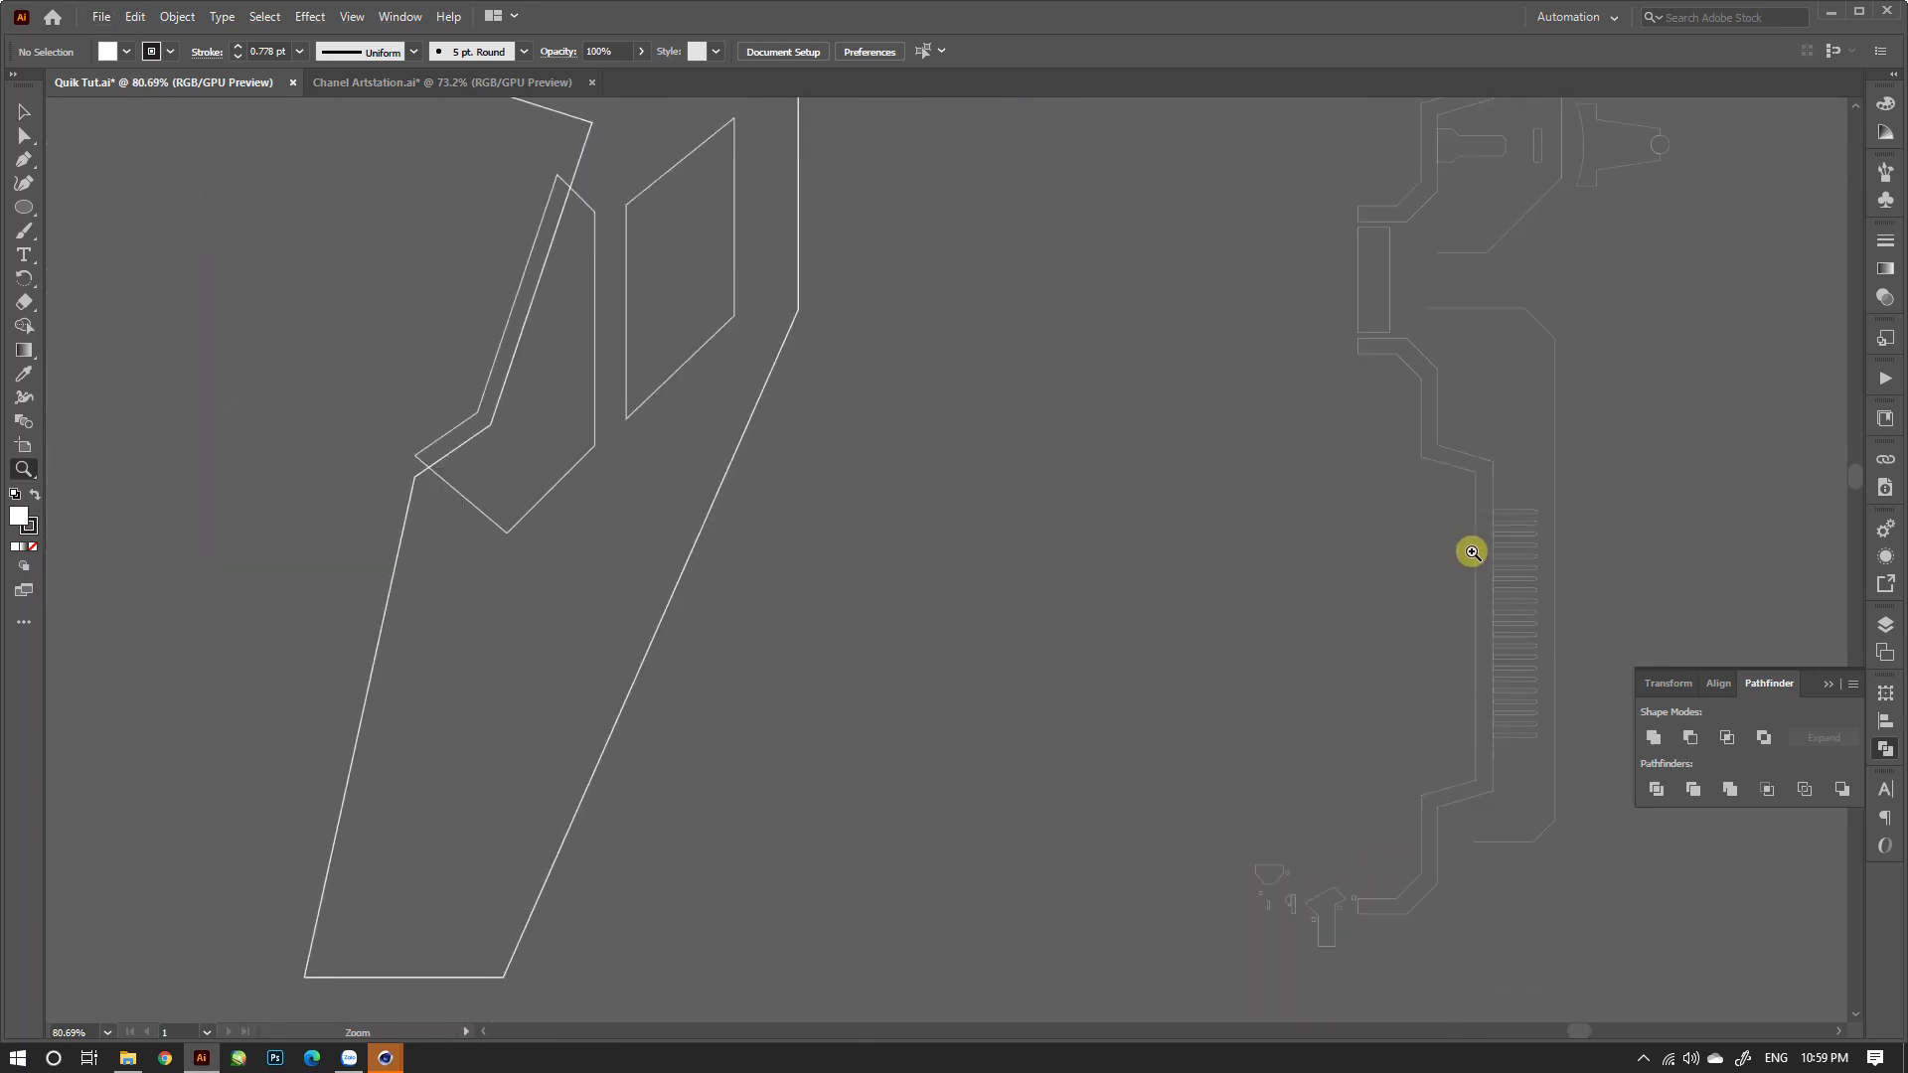
scroll(1470, 550, down, 2)
drag(1310, 828, 1697, 881)
drag(1299, 842, 1475, 744)
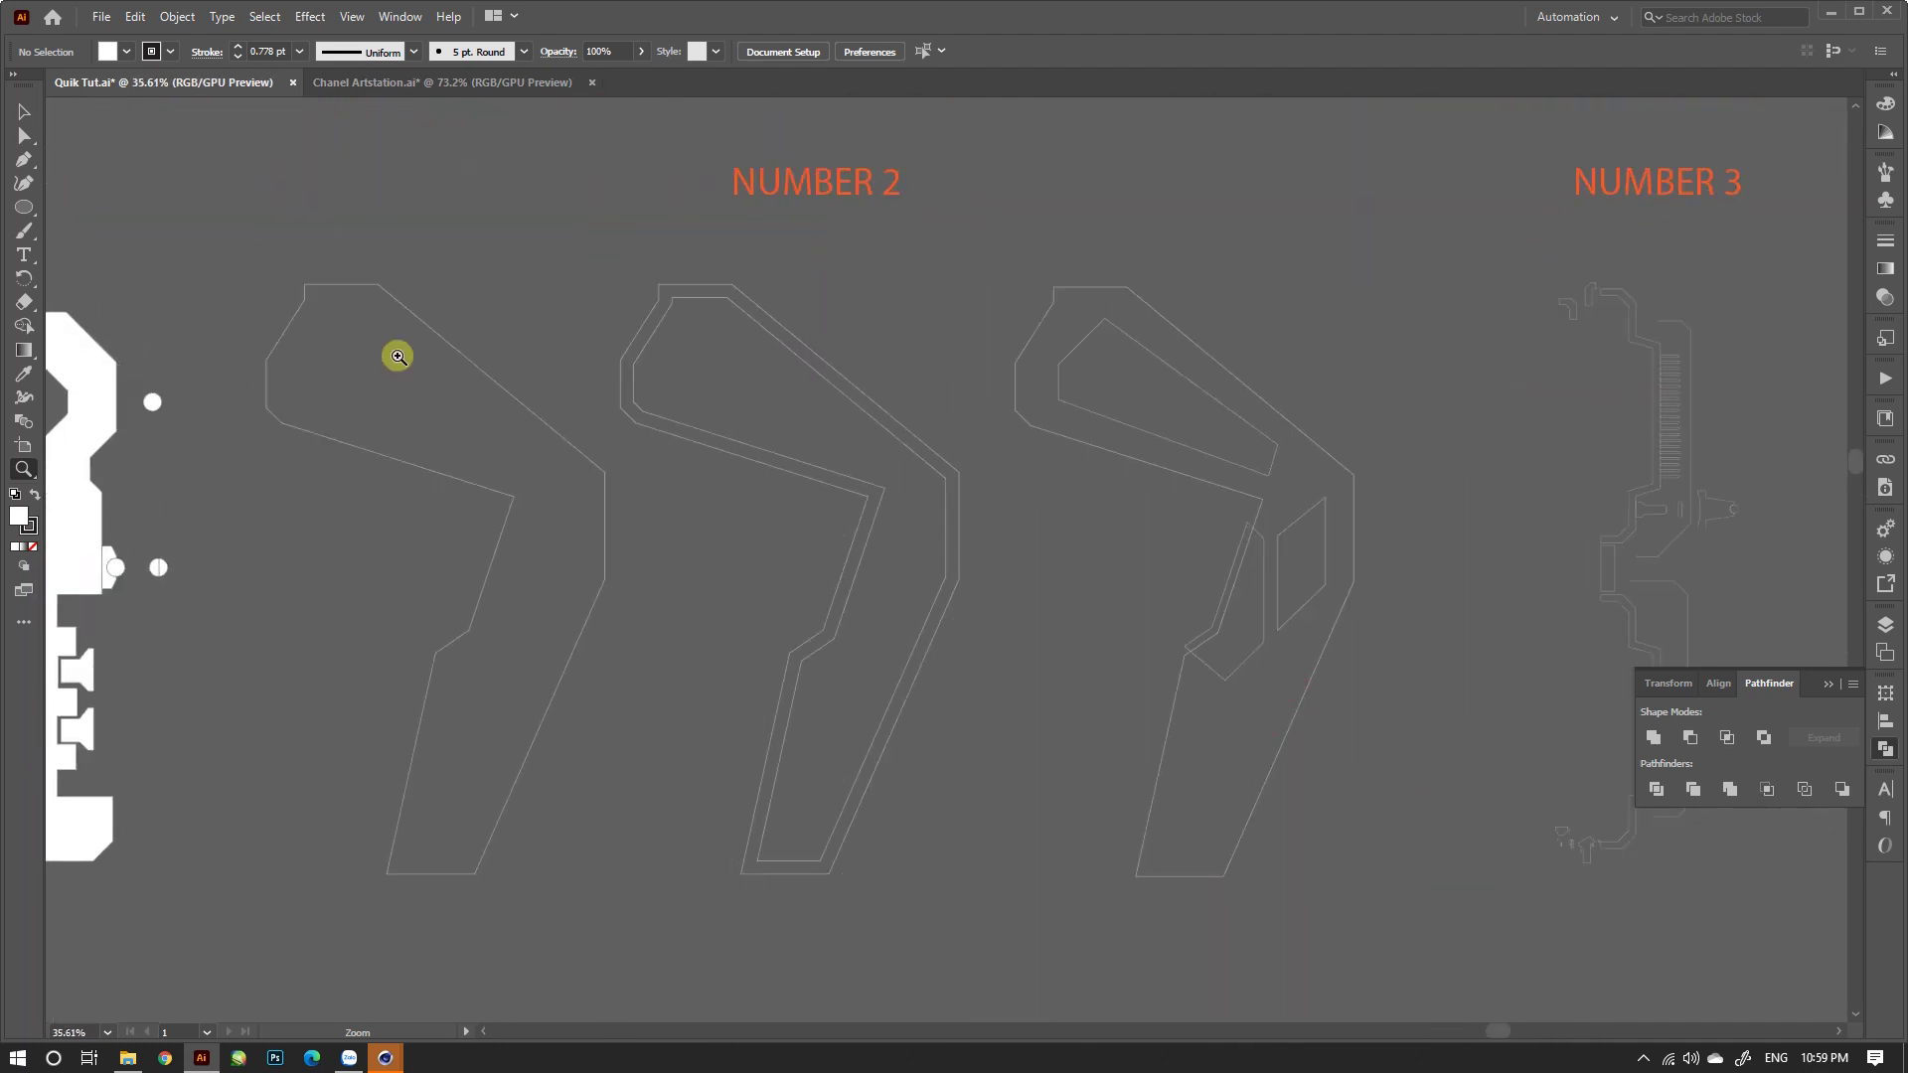
alt+scroll(524, 609, up, 1)
key(p)
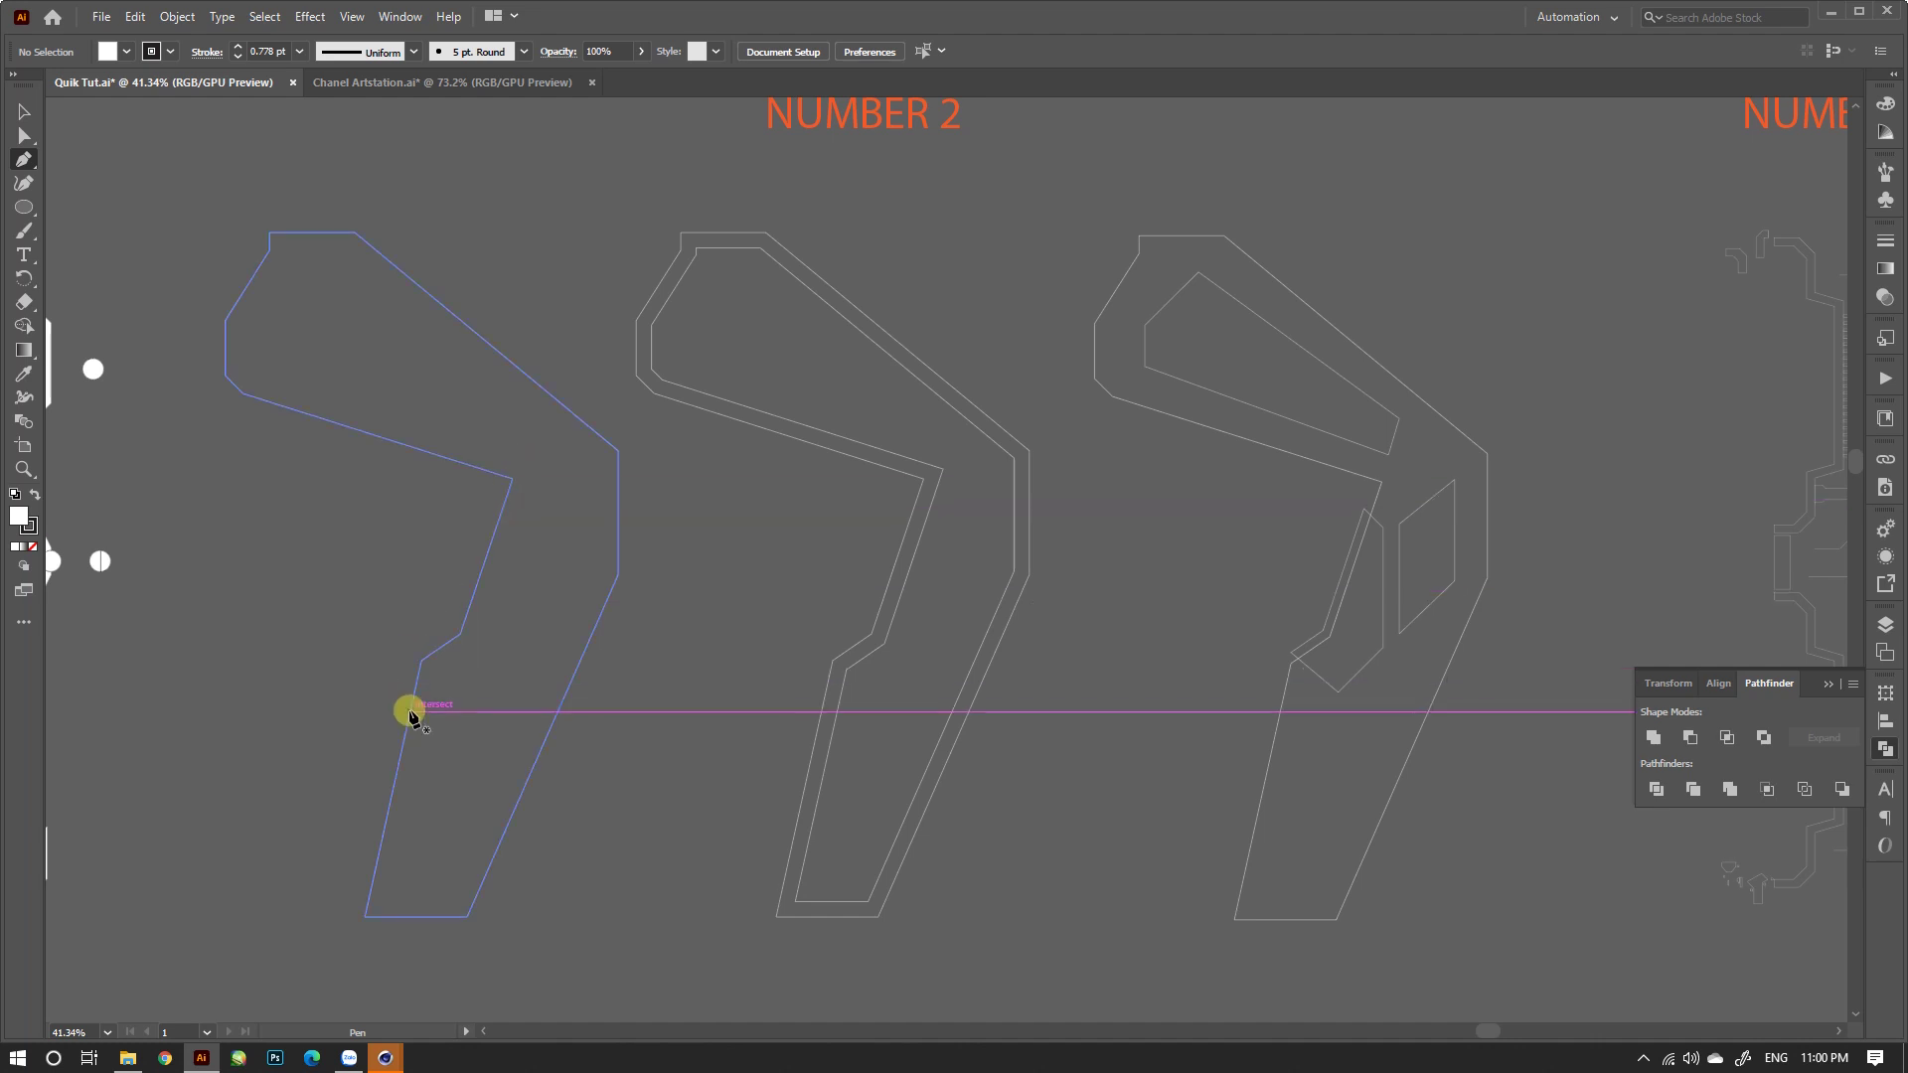
Step: Trace a thin closed sliver along the lower-left edge of the first NUMBER 2 outline
drag(413, 705, 350, 823)
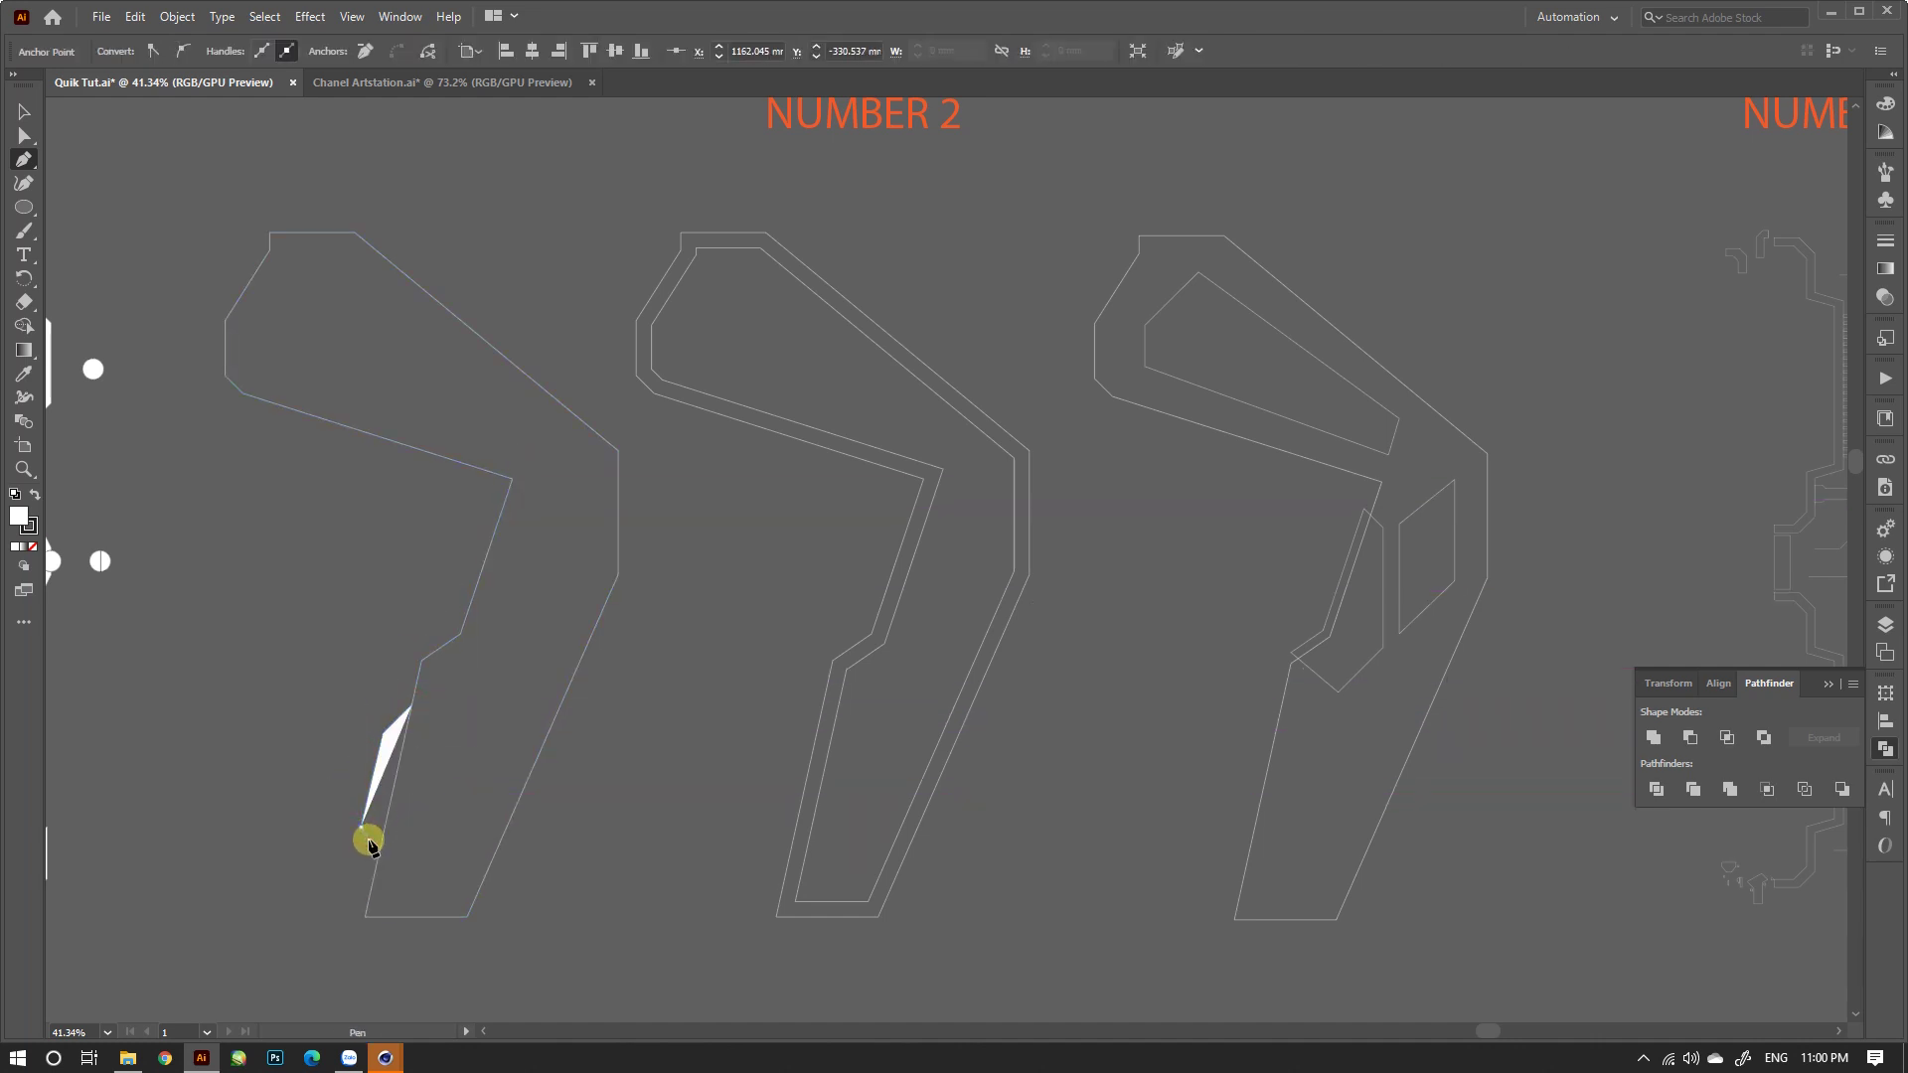
key(Escape)
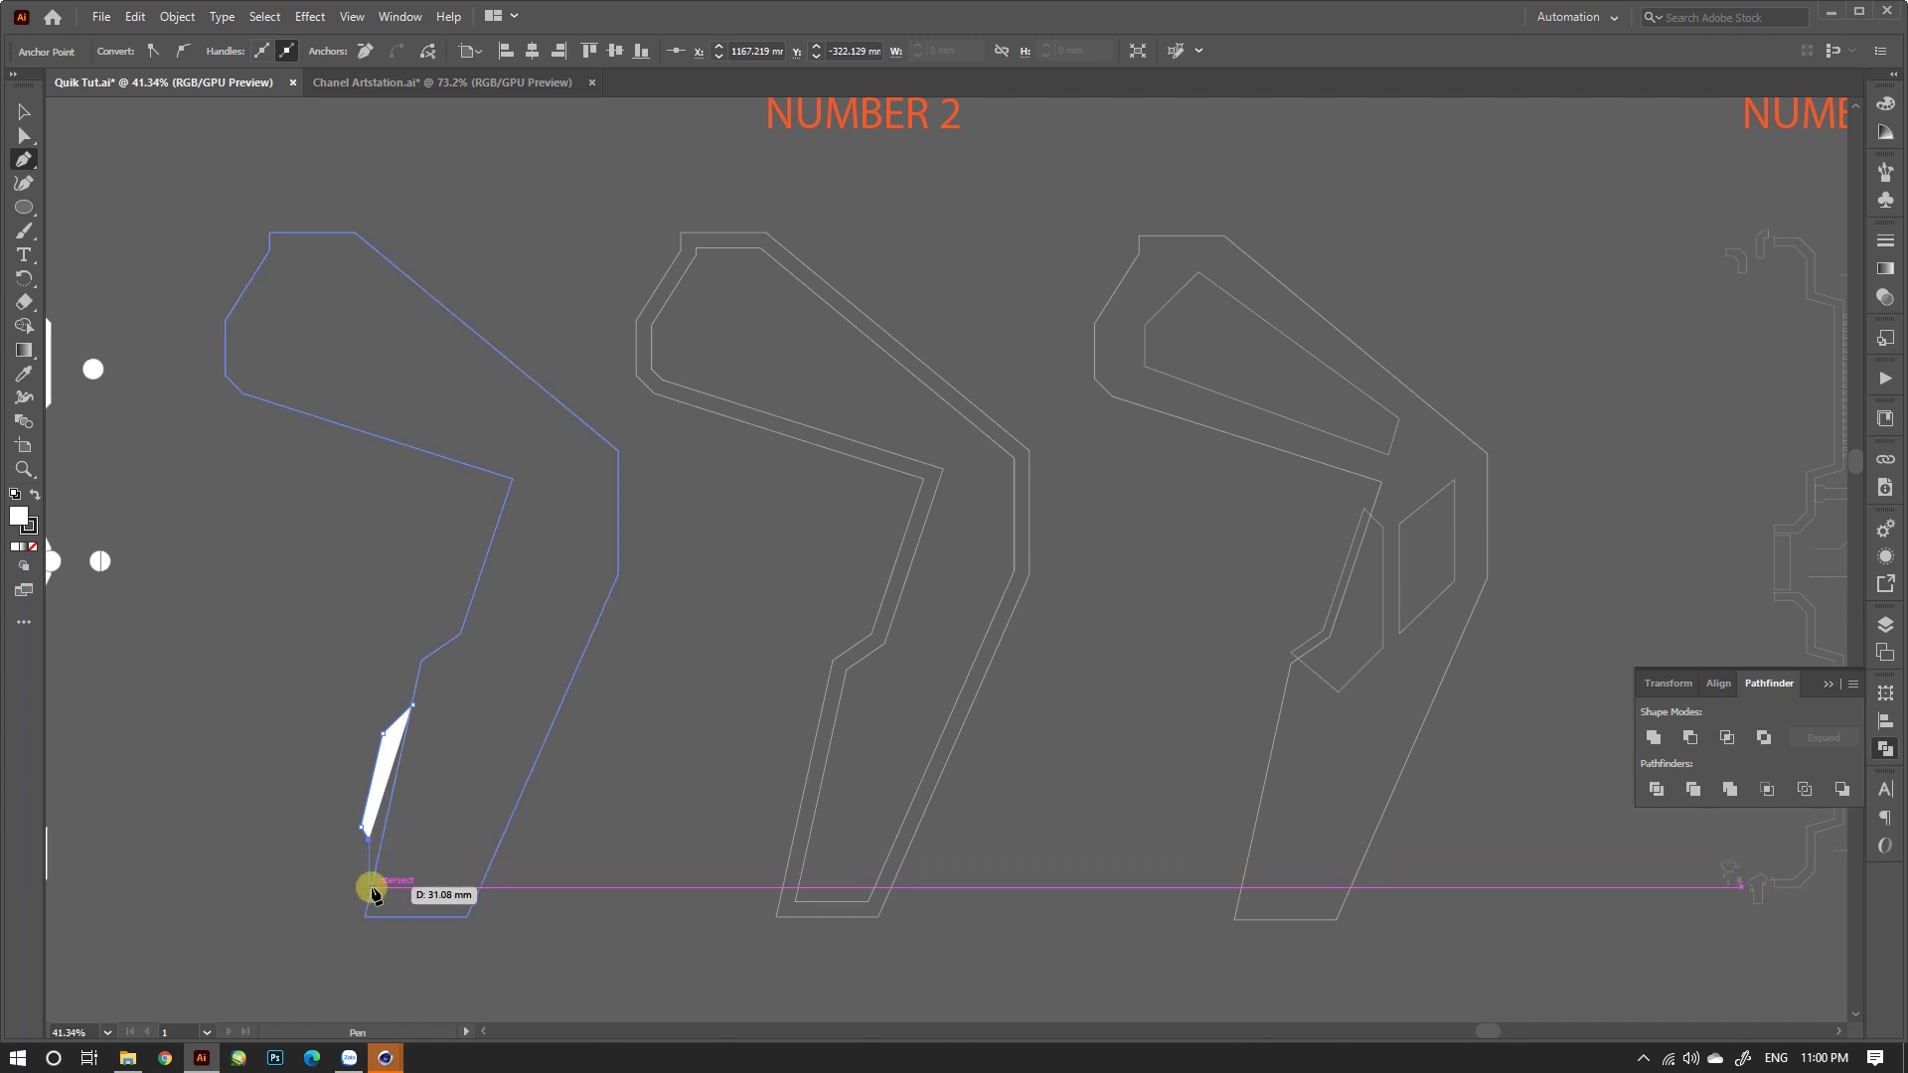
click(370, 897)
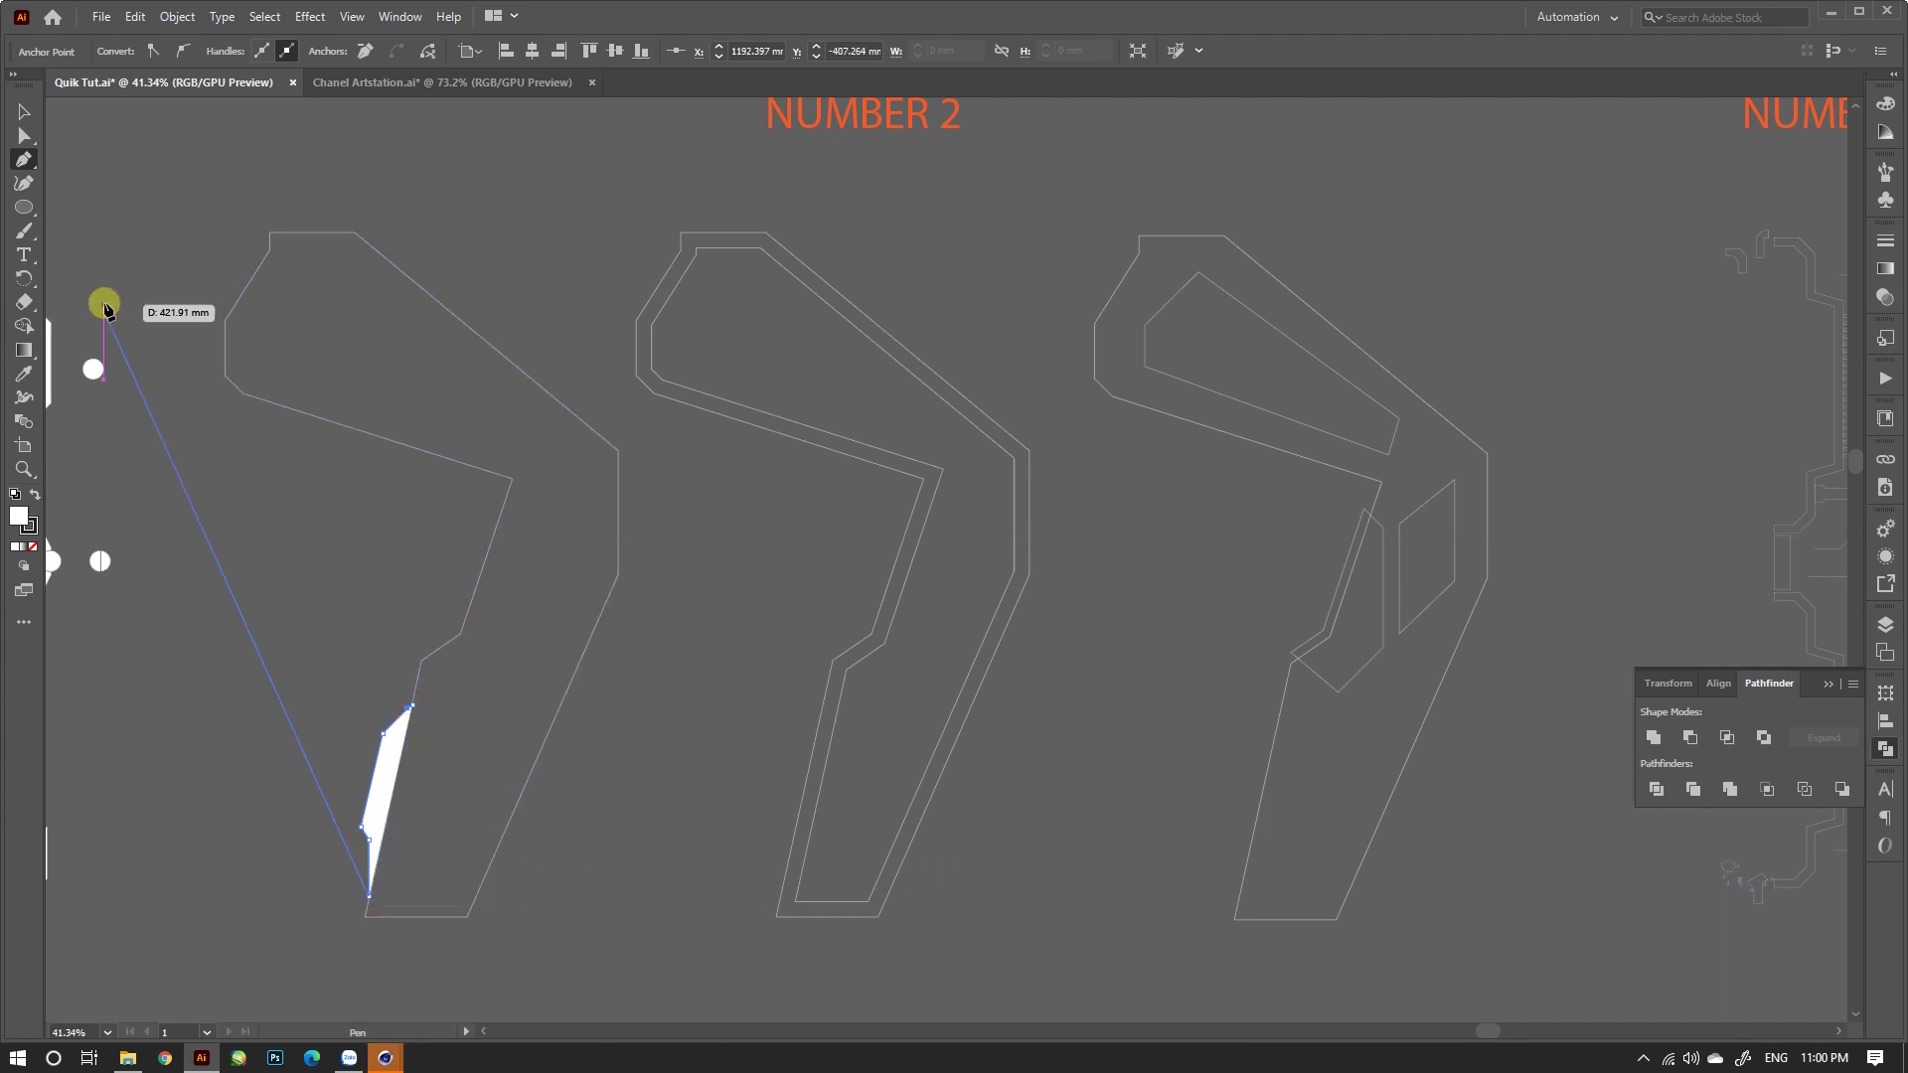
click(417, 713)
click(24, 111)
click(242, 473)
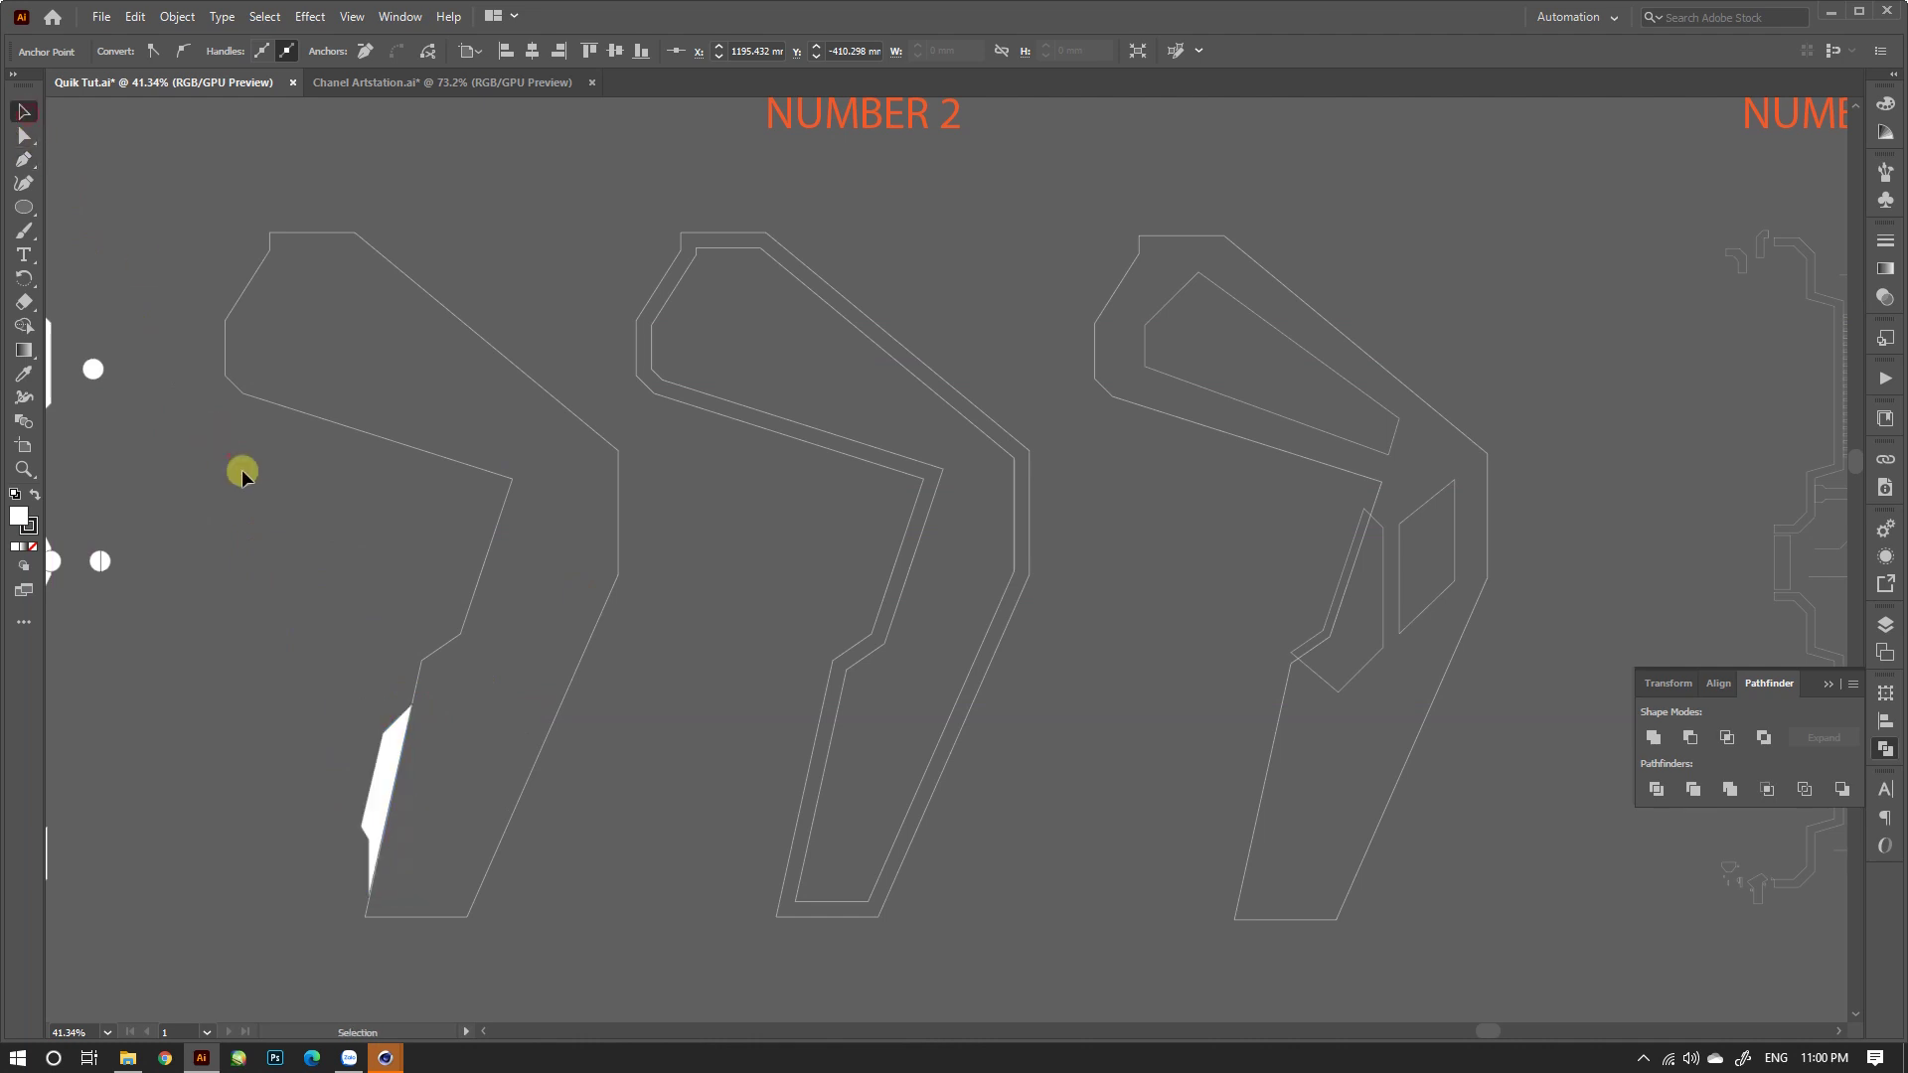
scroll(521, 625, down, 3)
scroll(521, 624, up, 3)
Step: Trace a second closed piece along the outline's right edge, then zoom out to the whole artboard
key(p)
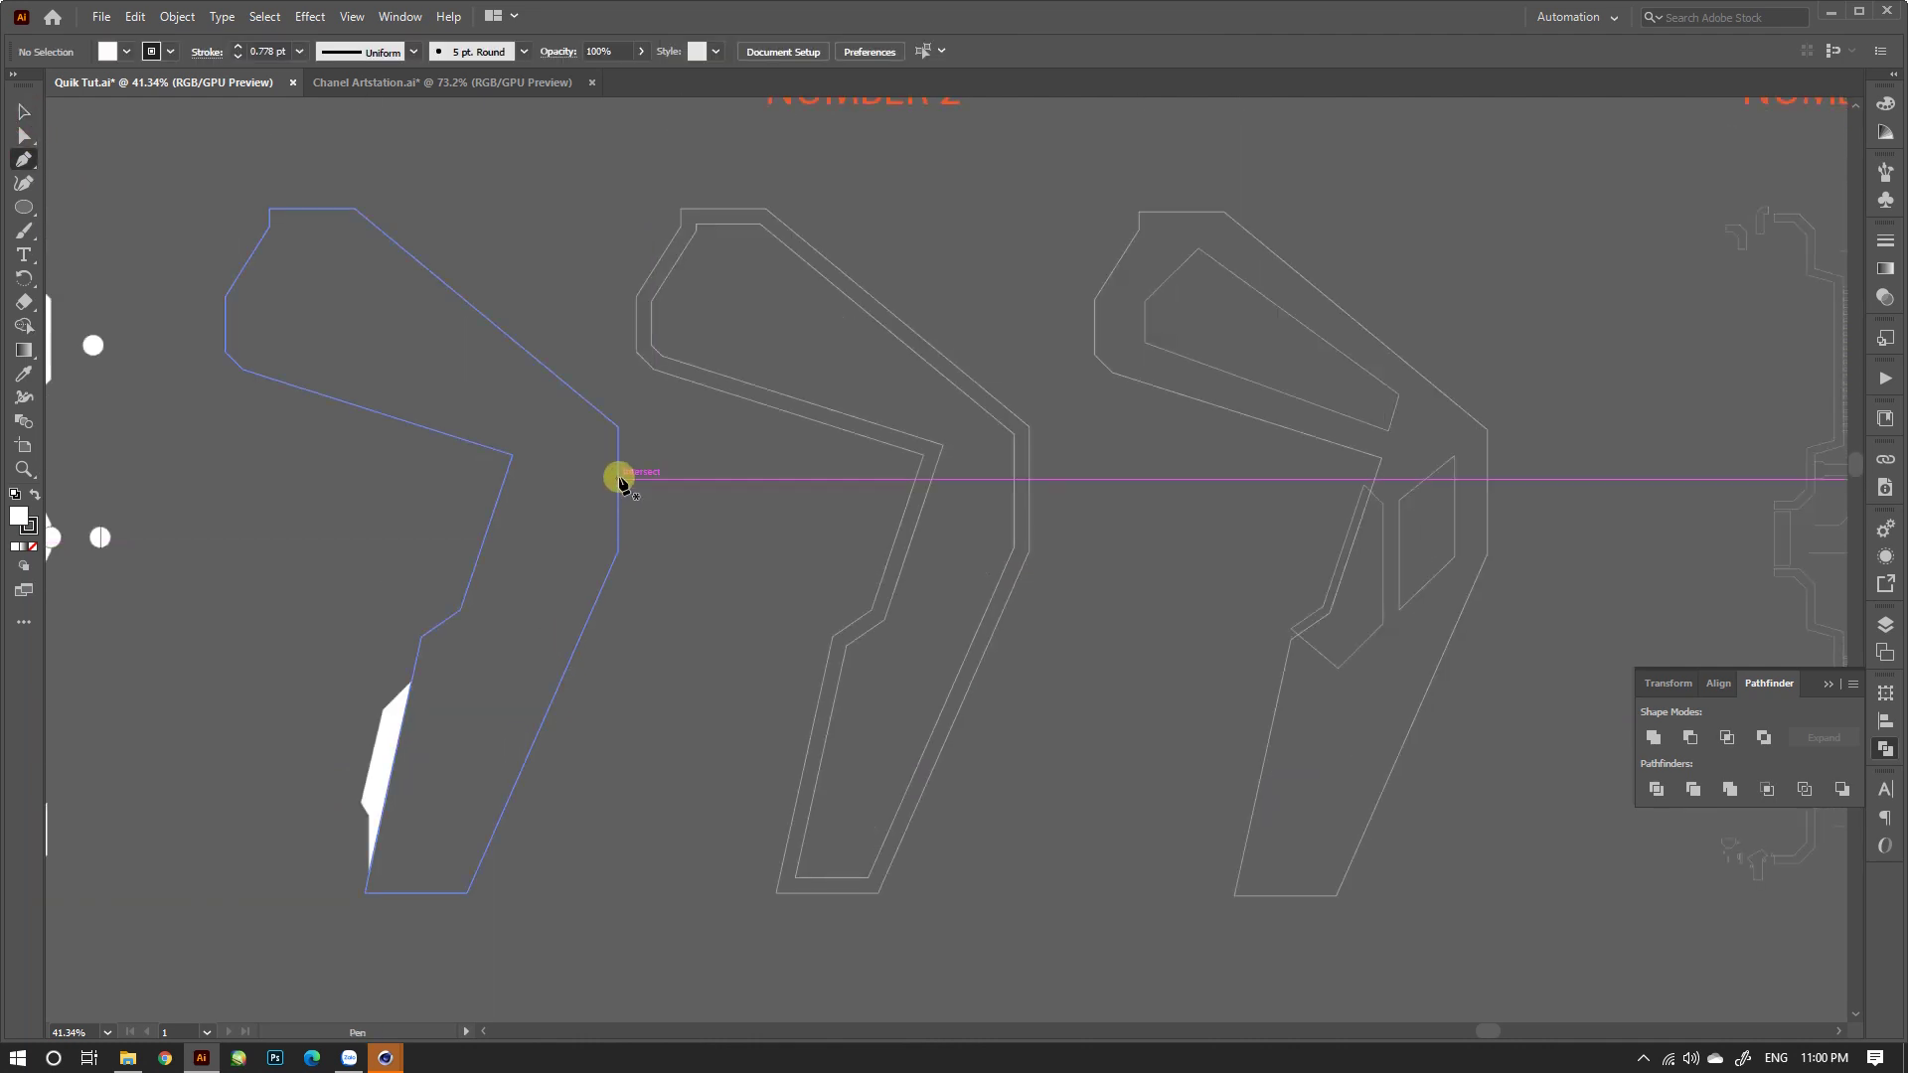
drag(618, 479, 653, 514)
click(665, 502)
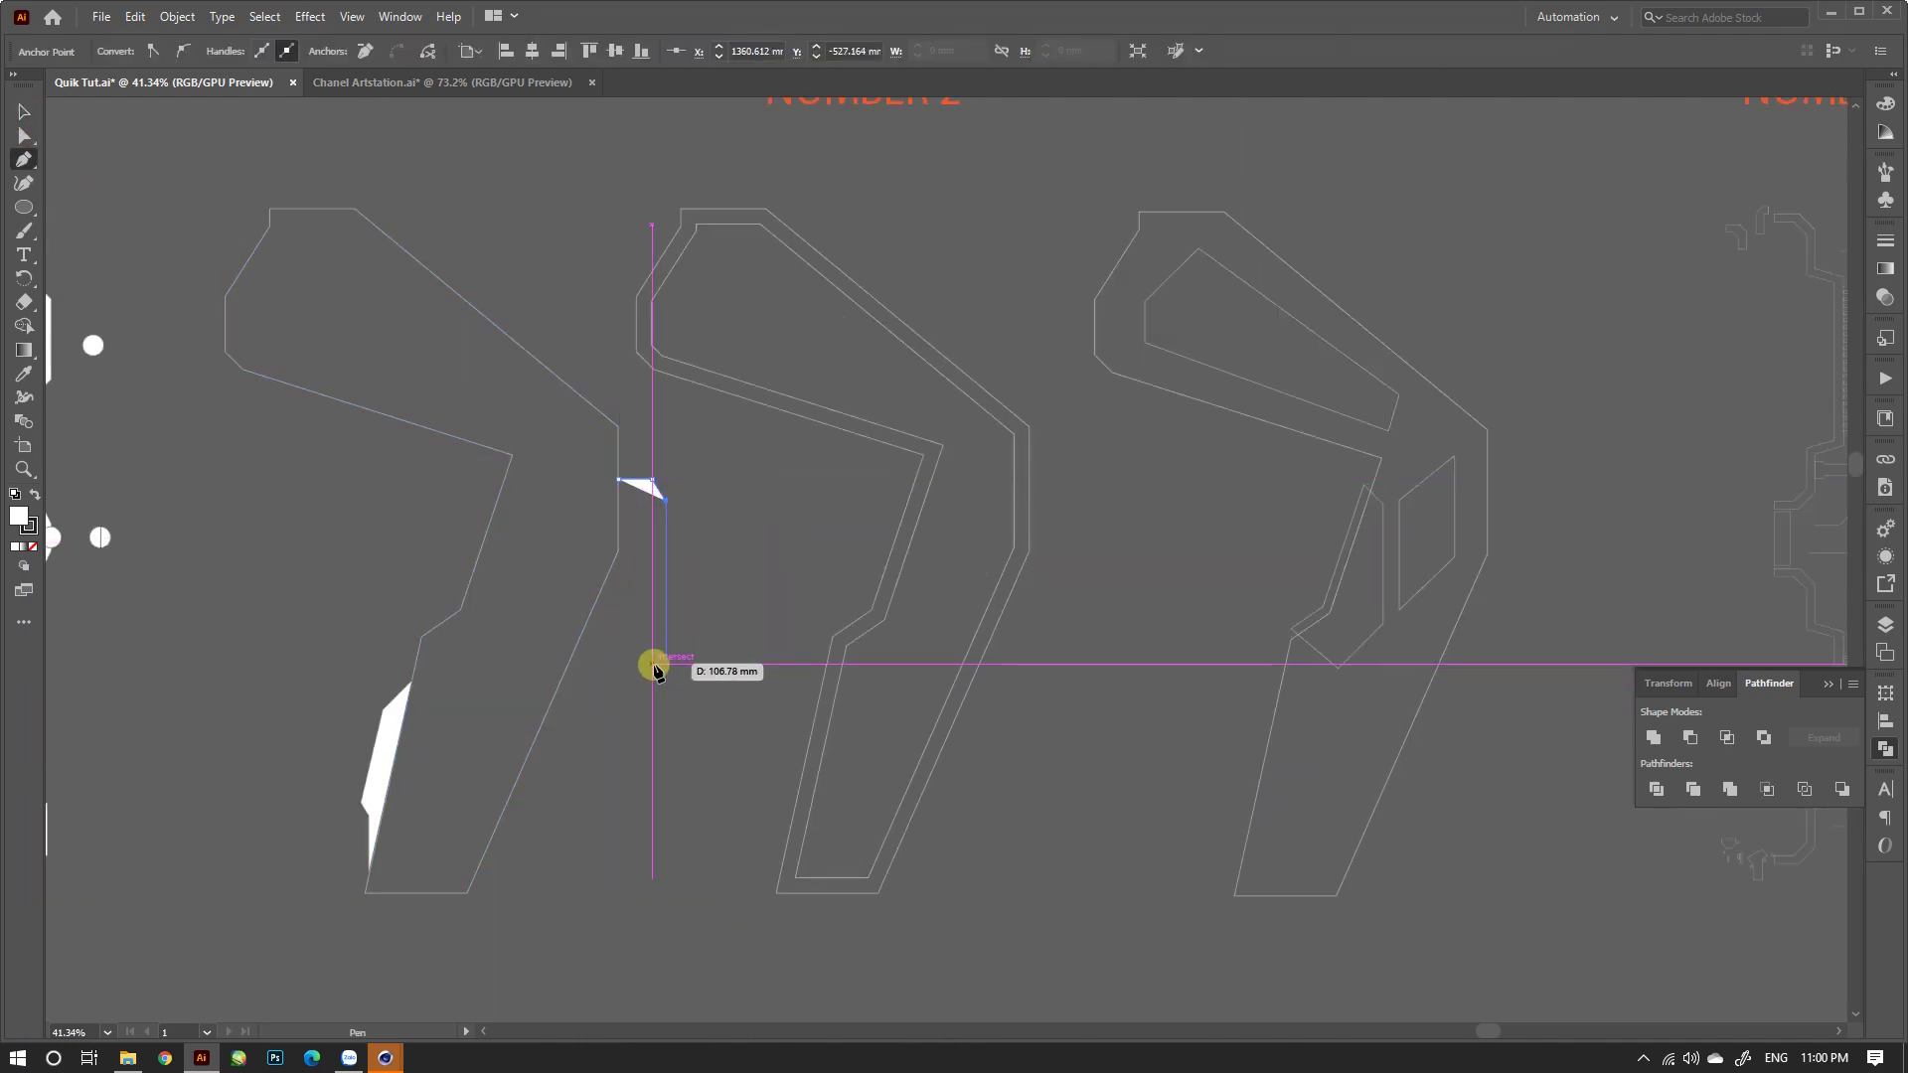
click(665, 679)
click(541, 726)
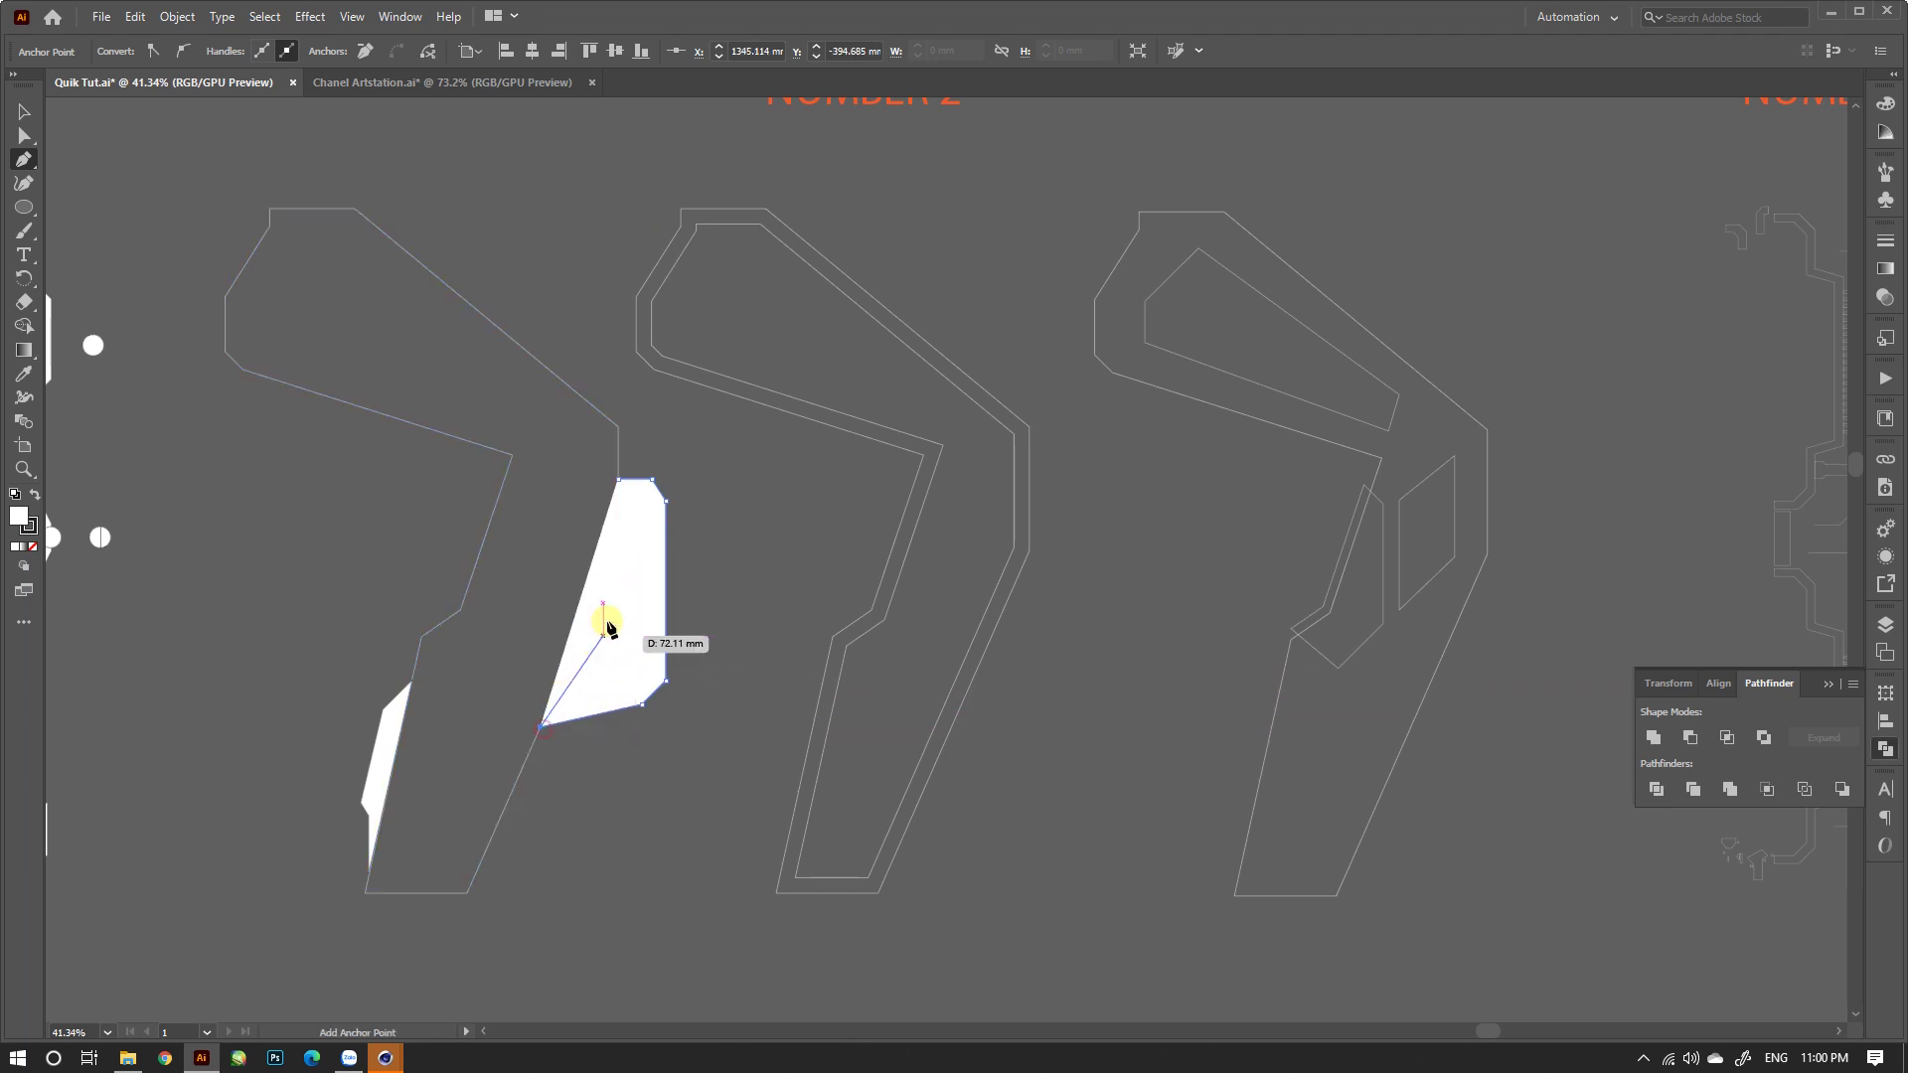
click(618, 552)
click(618, 479)
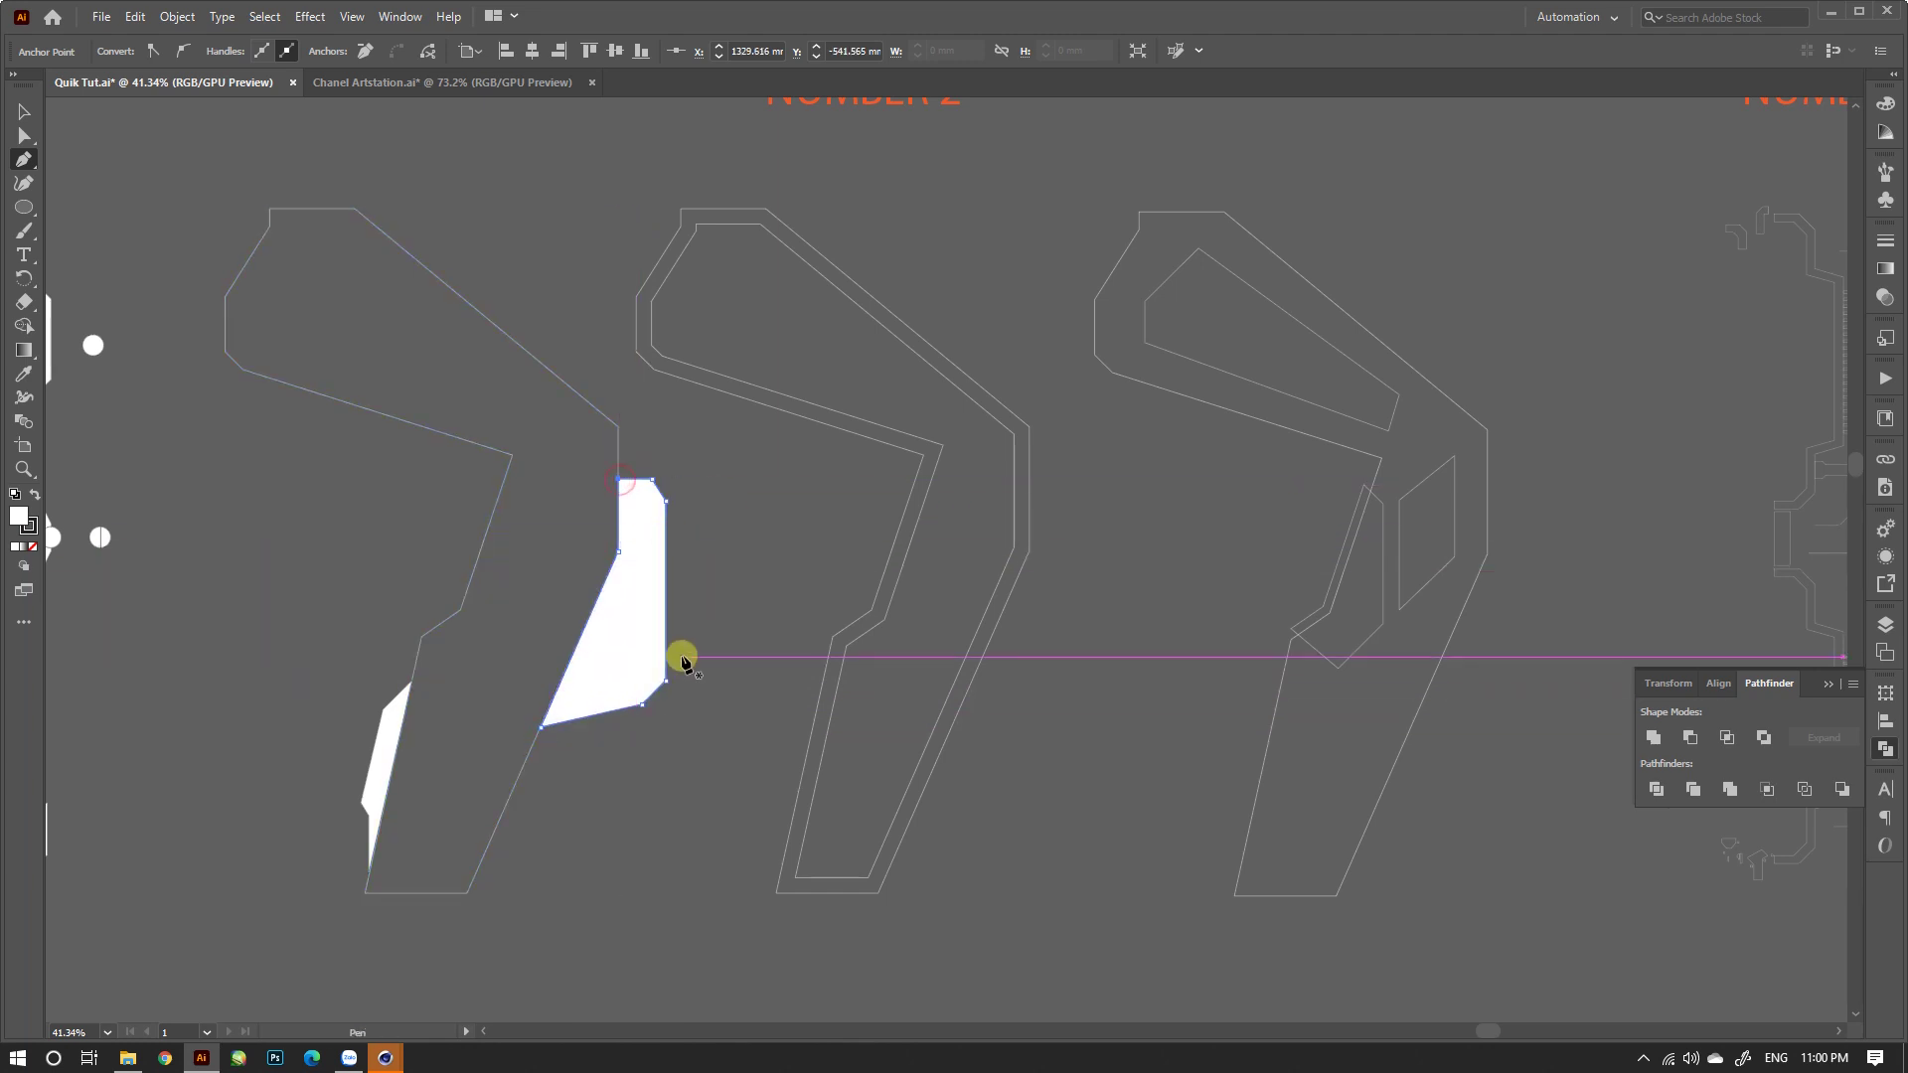
key(v)
click(248, 487)
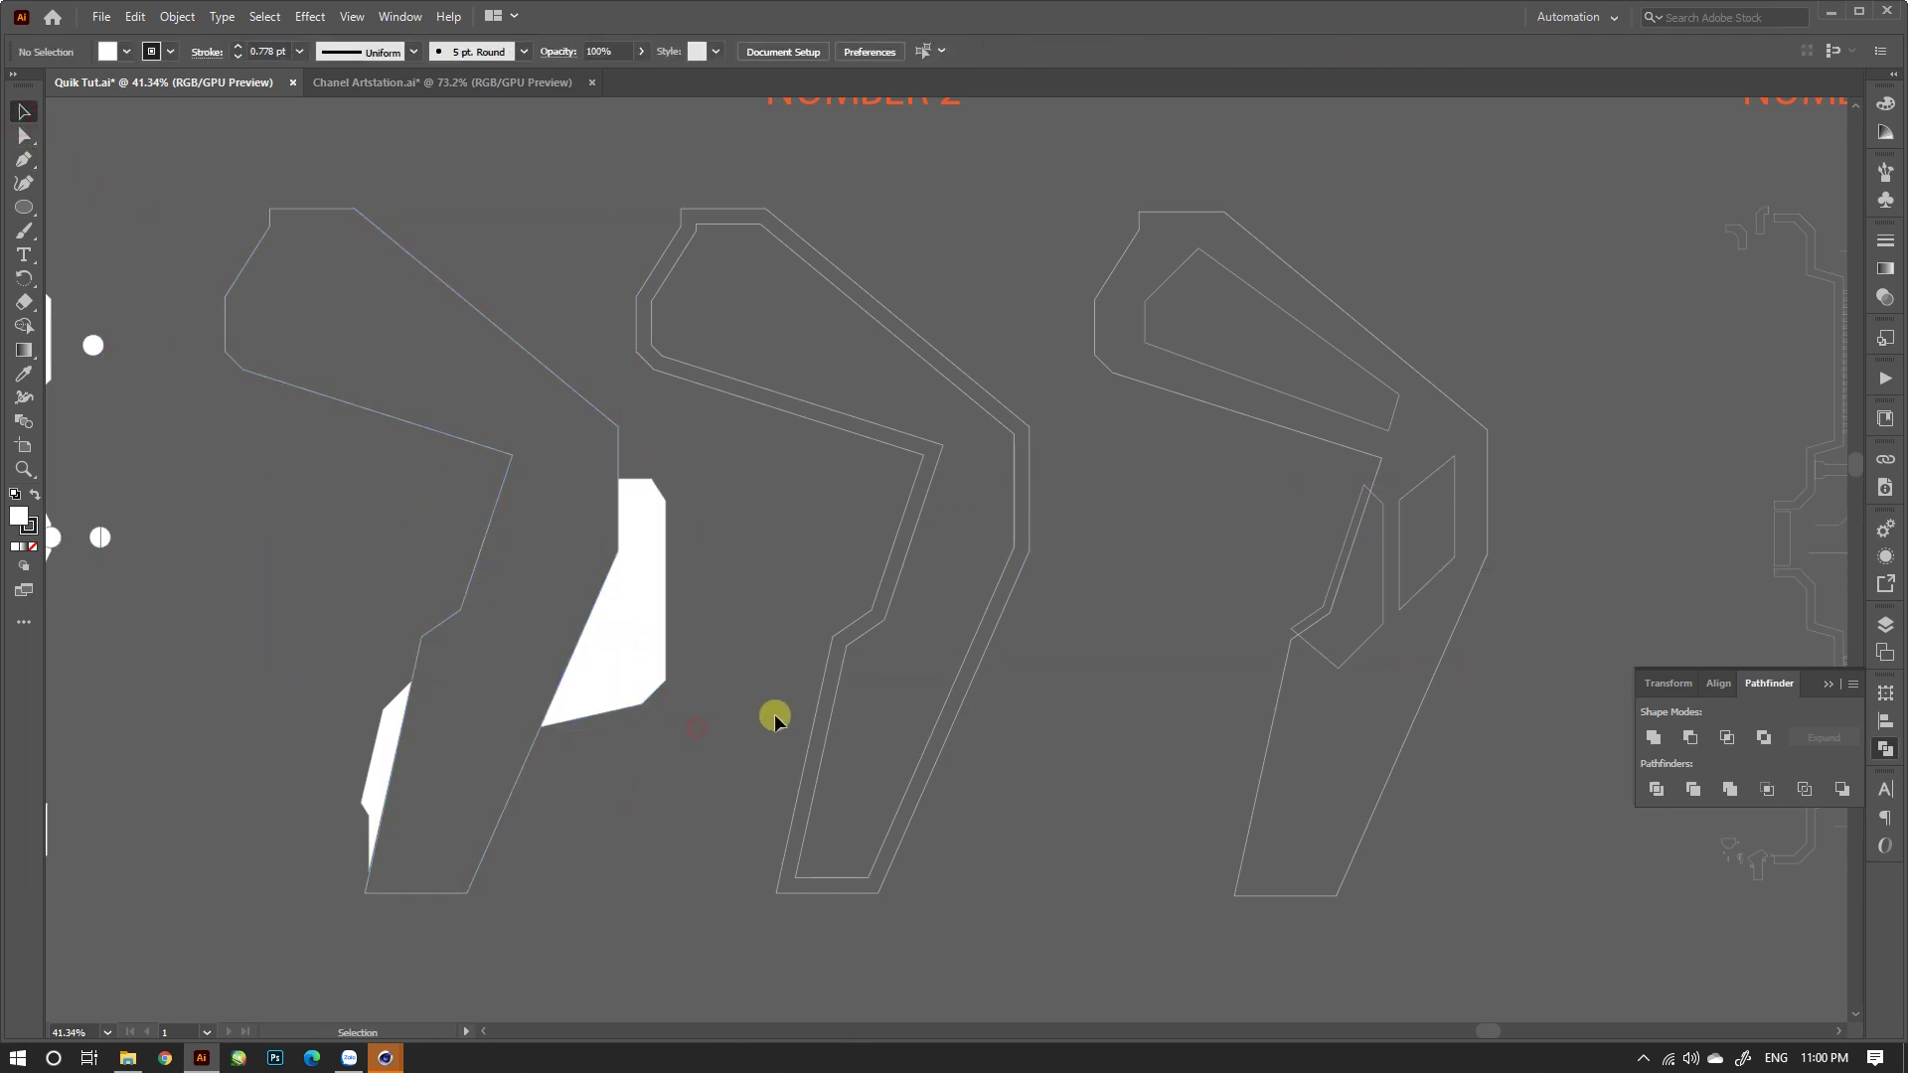
key(ctrl+minus)
key(ctrl+minus)
key(ctrl+minus)
key(ctrl+minus)
drag(903, 591, 1052, 649)
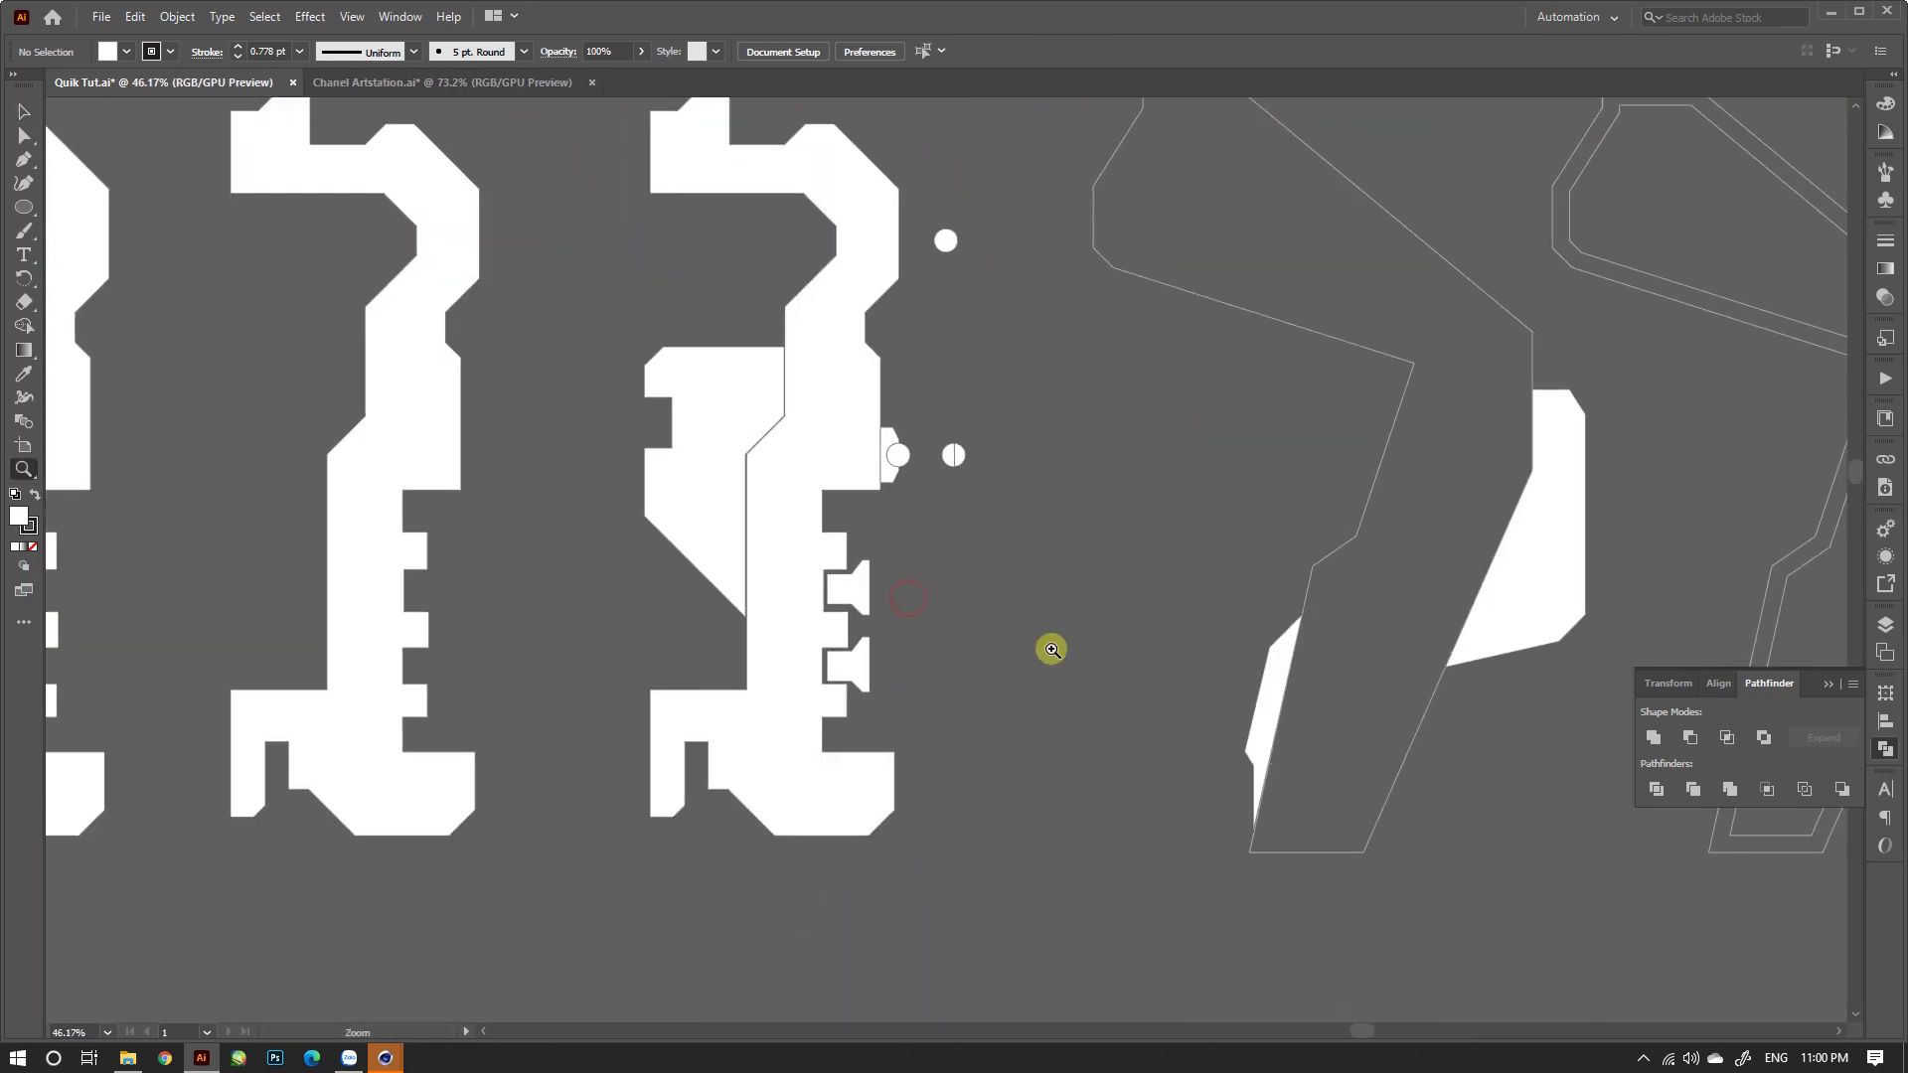
key(ctrl+0)
Step: Shift the curved profile shape slightly right and up
key(v)
click(870, 685)
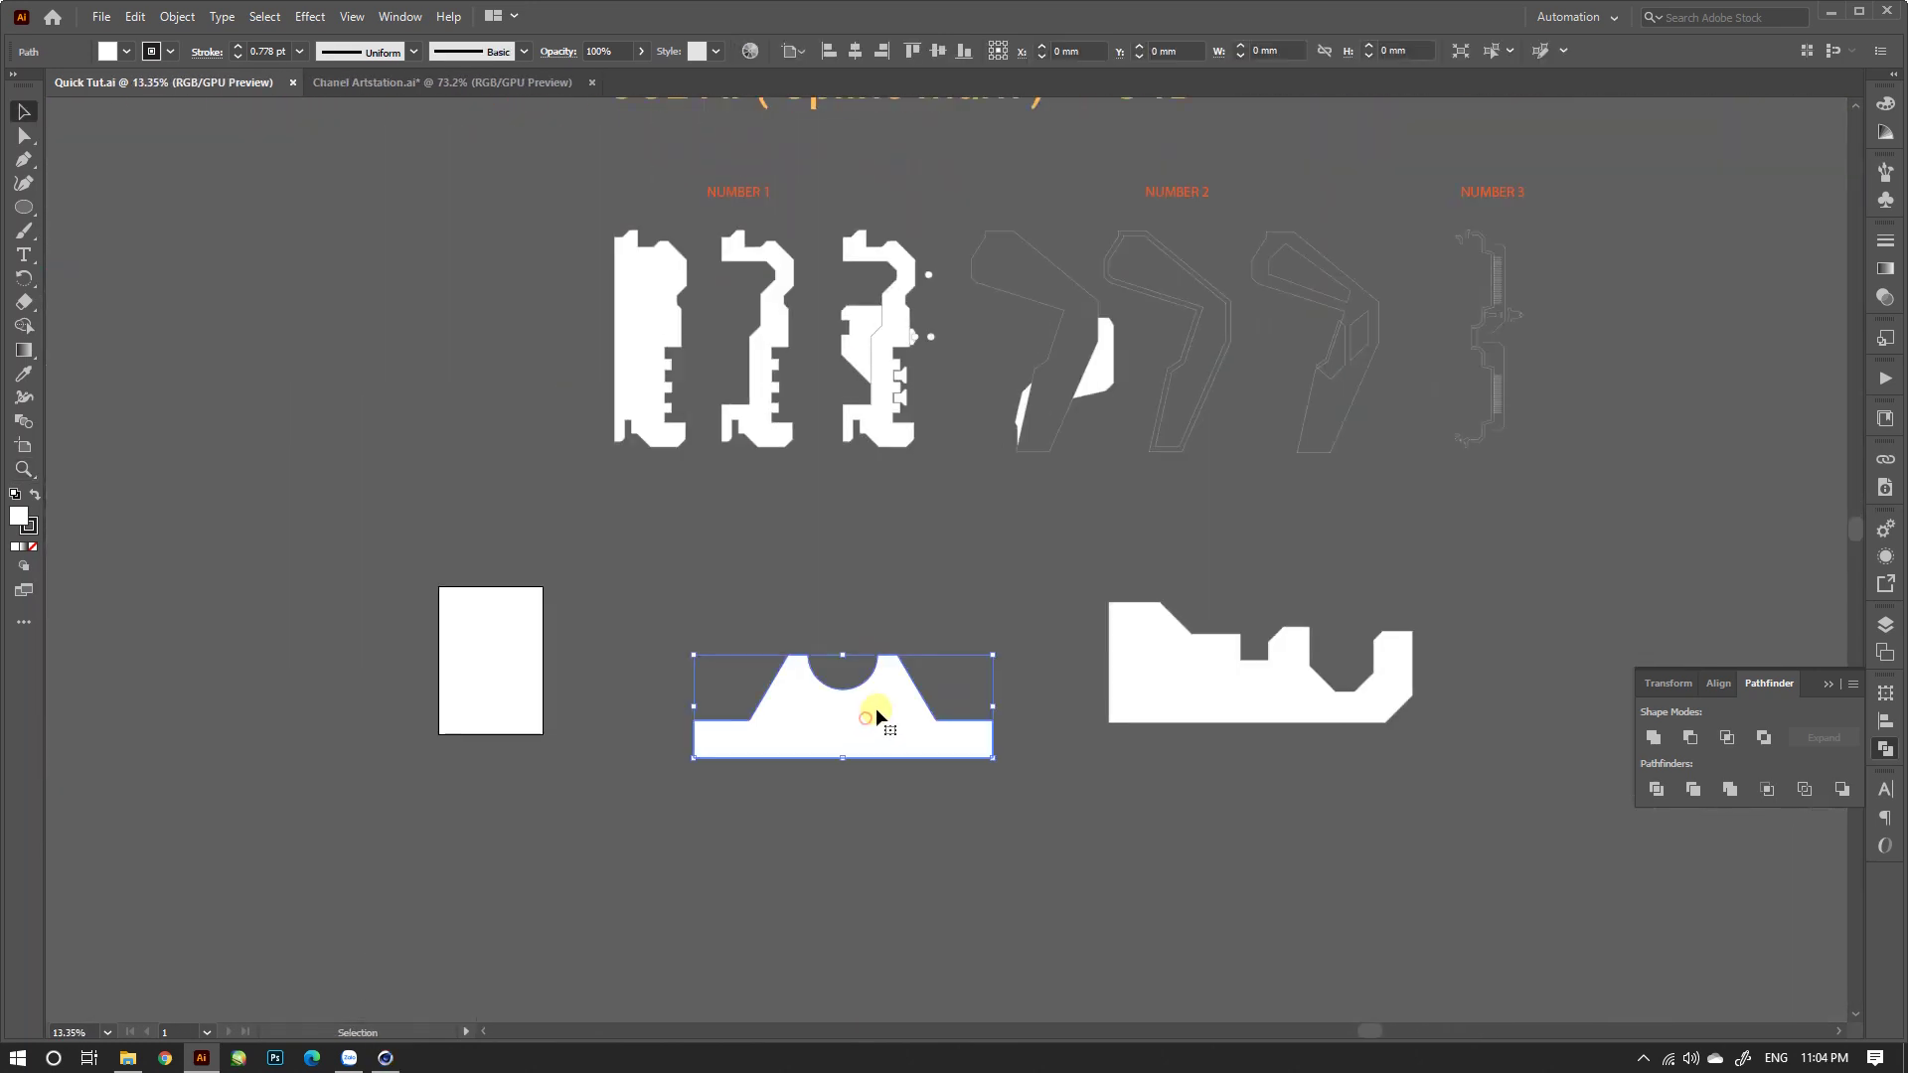
drag(840, 636, 931, 675)
click(1163, 639)
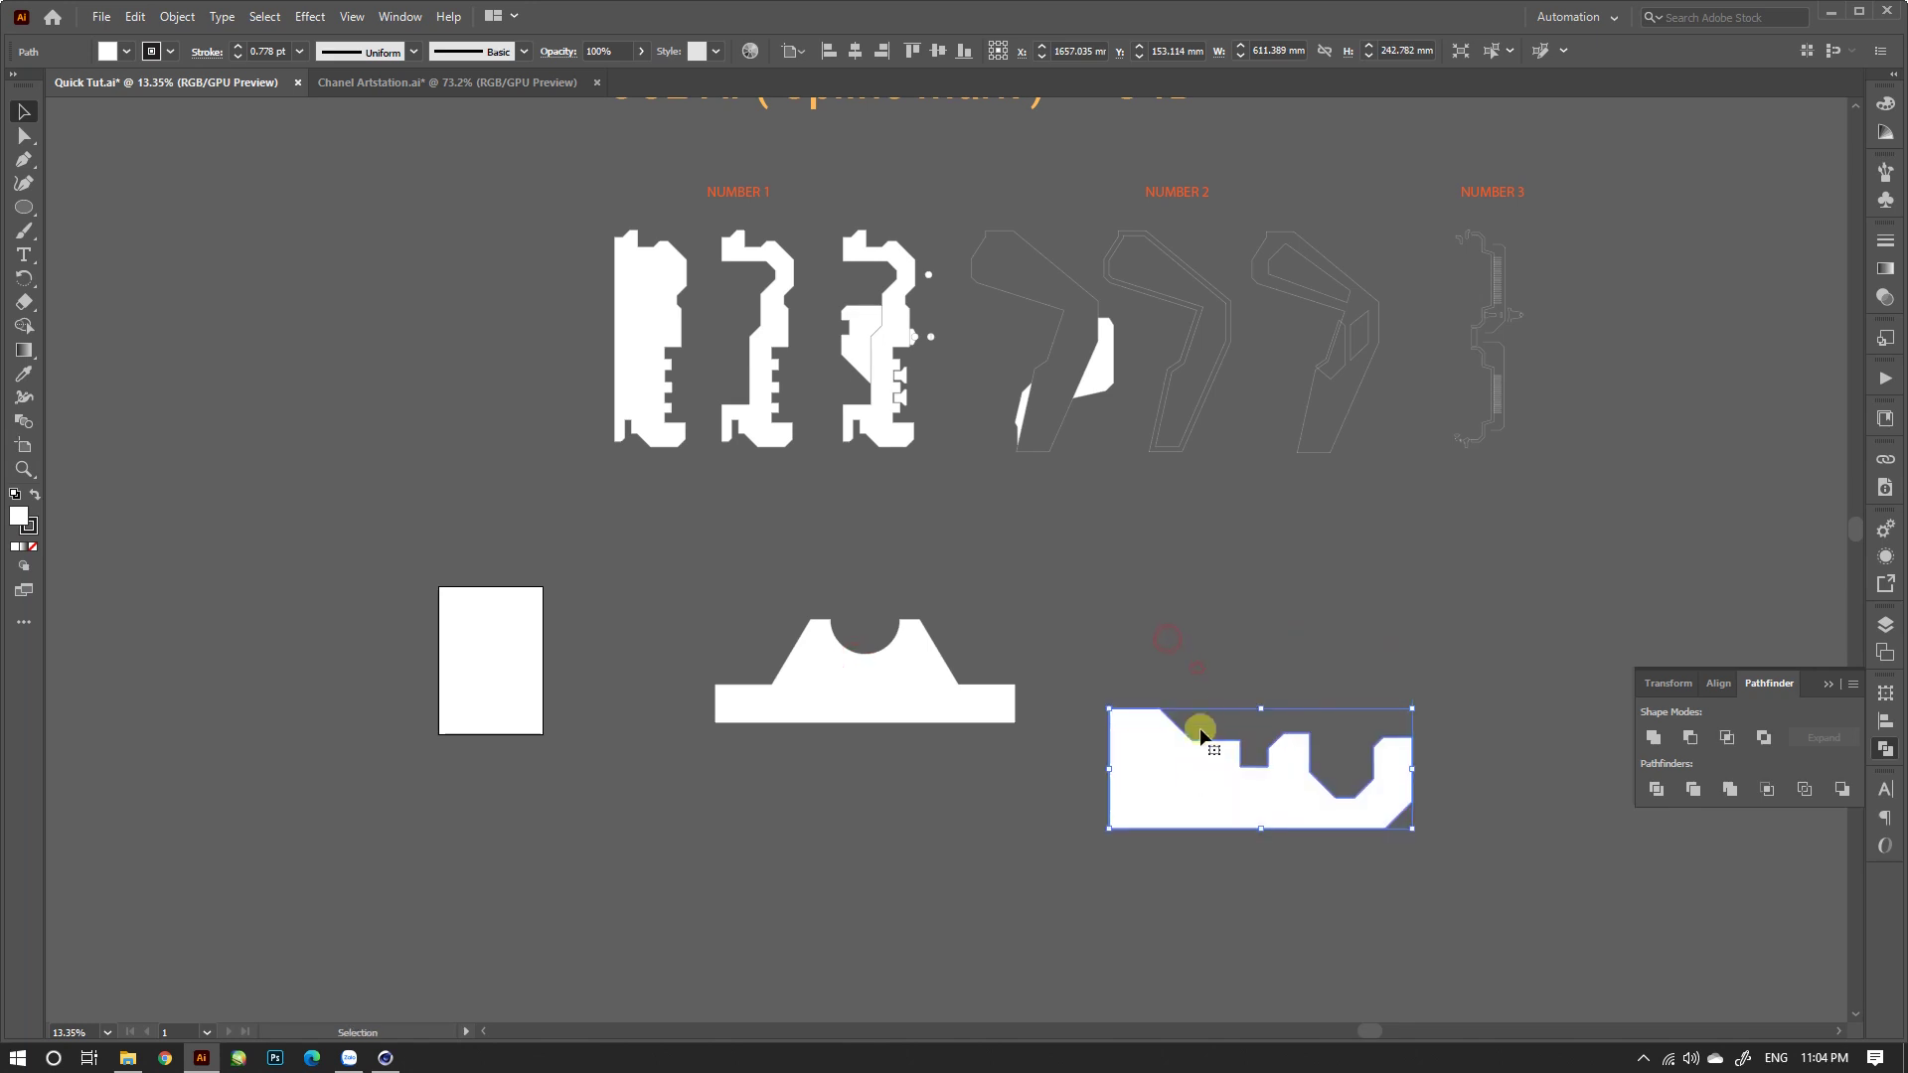
key(a)
key(v)
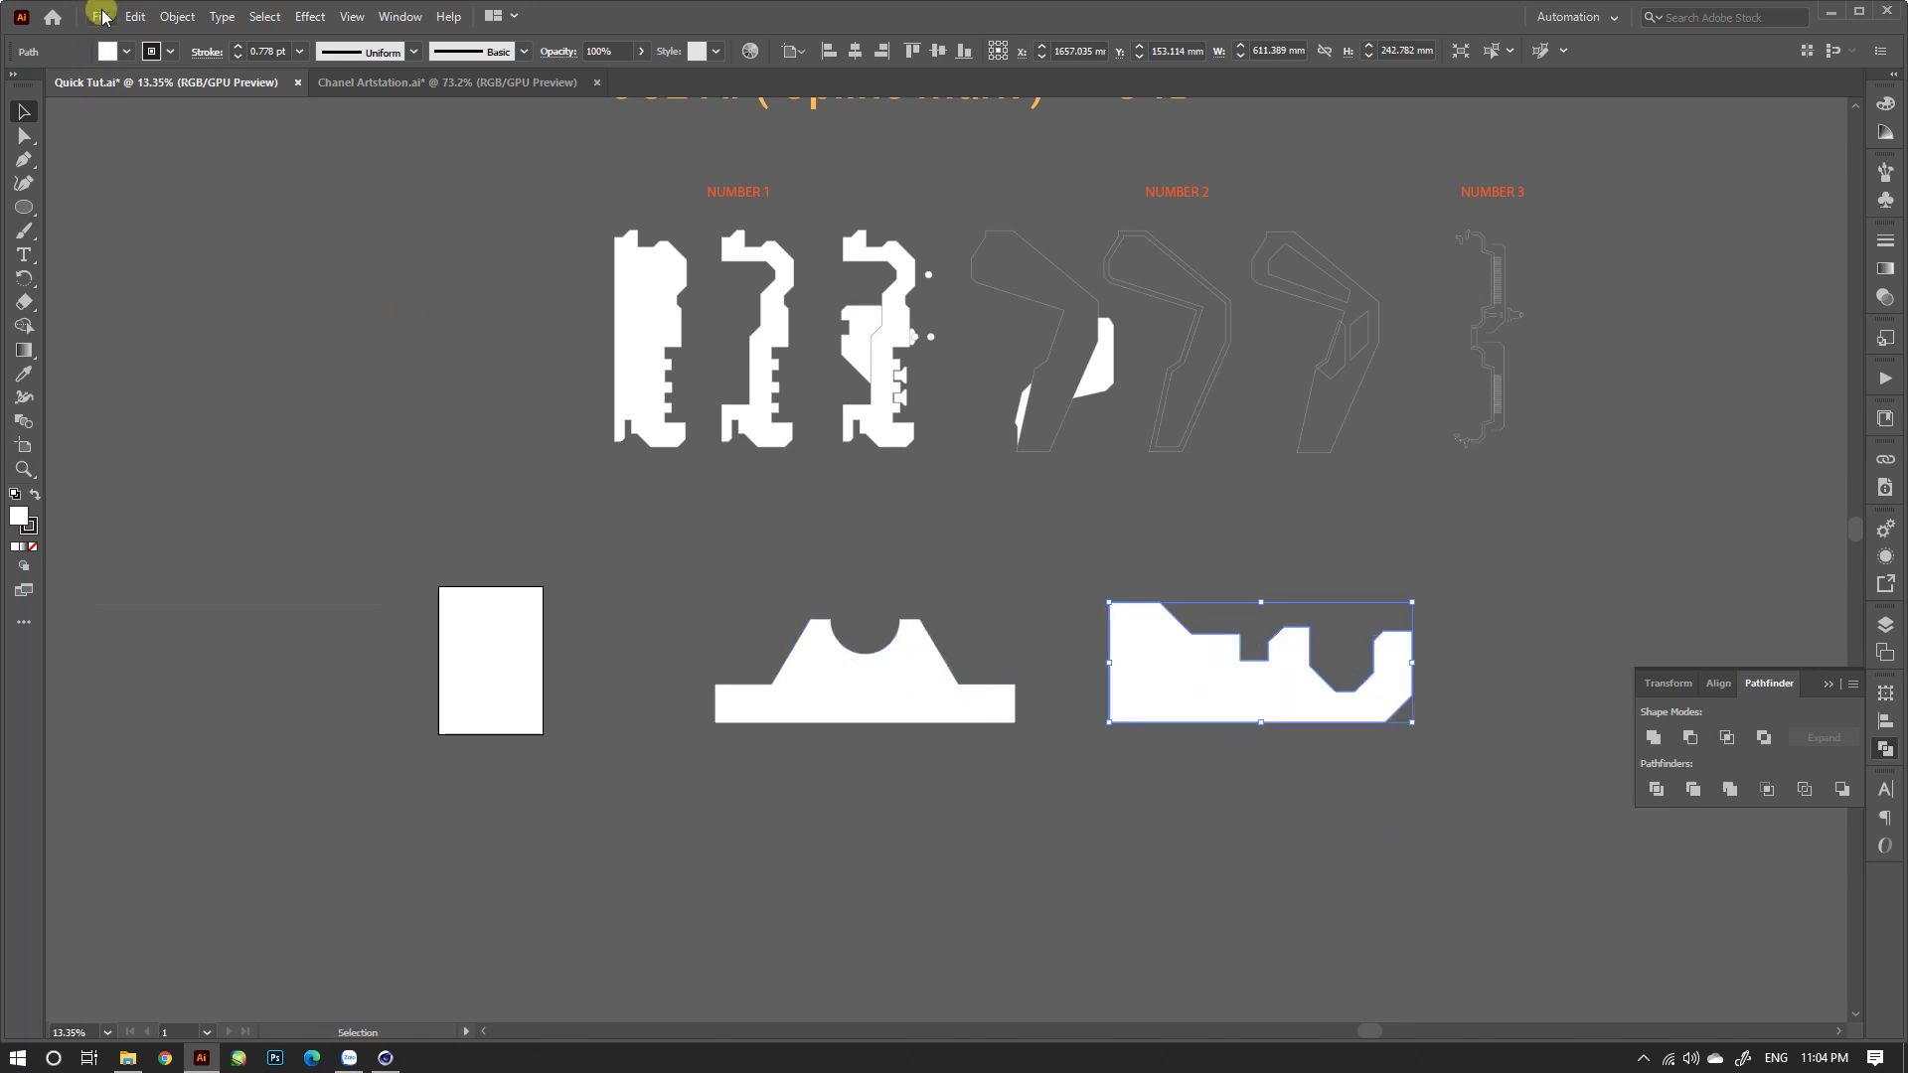
Step: Save over Quick Tut.ai in Illustrator 8 format with Preserve Paths
click(102, 17)
click(140, 200)
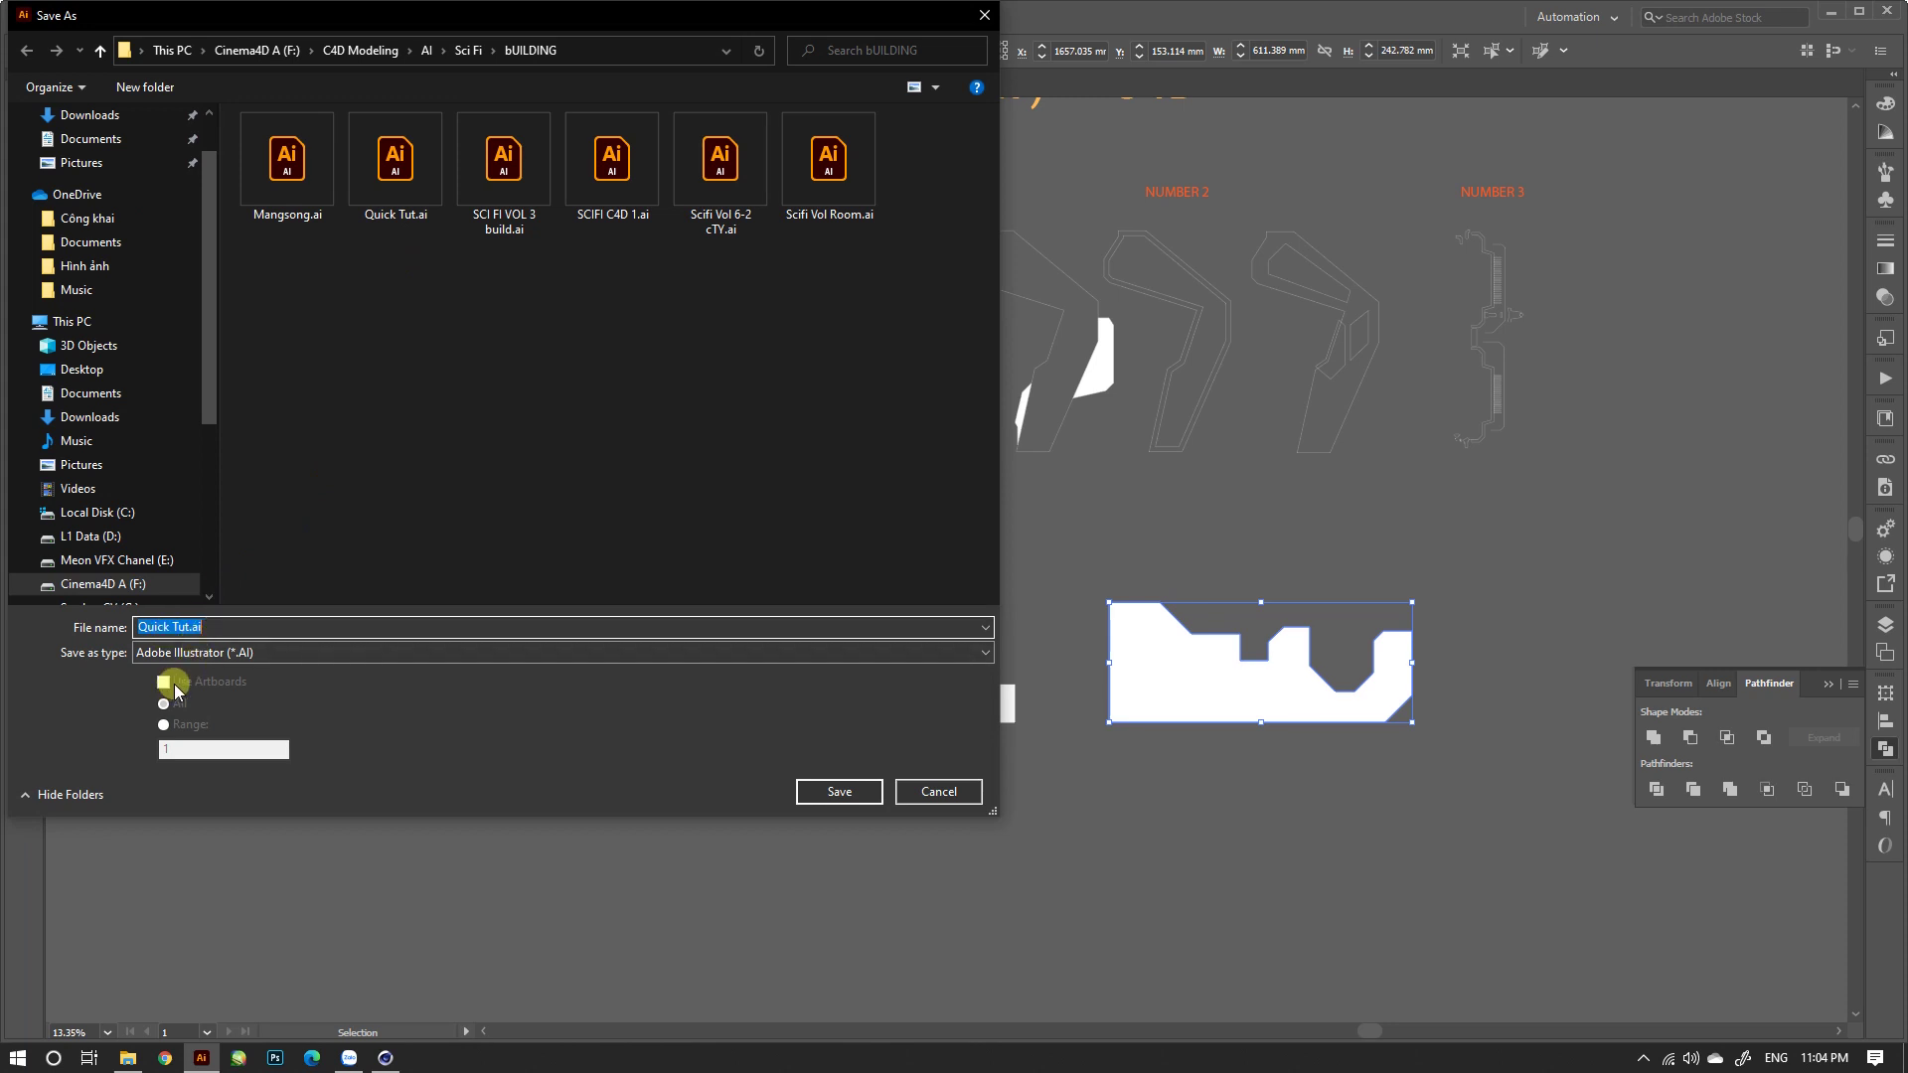
click(805, 792)
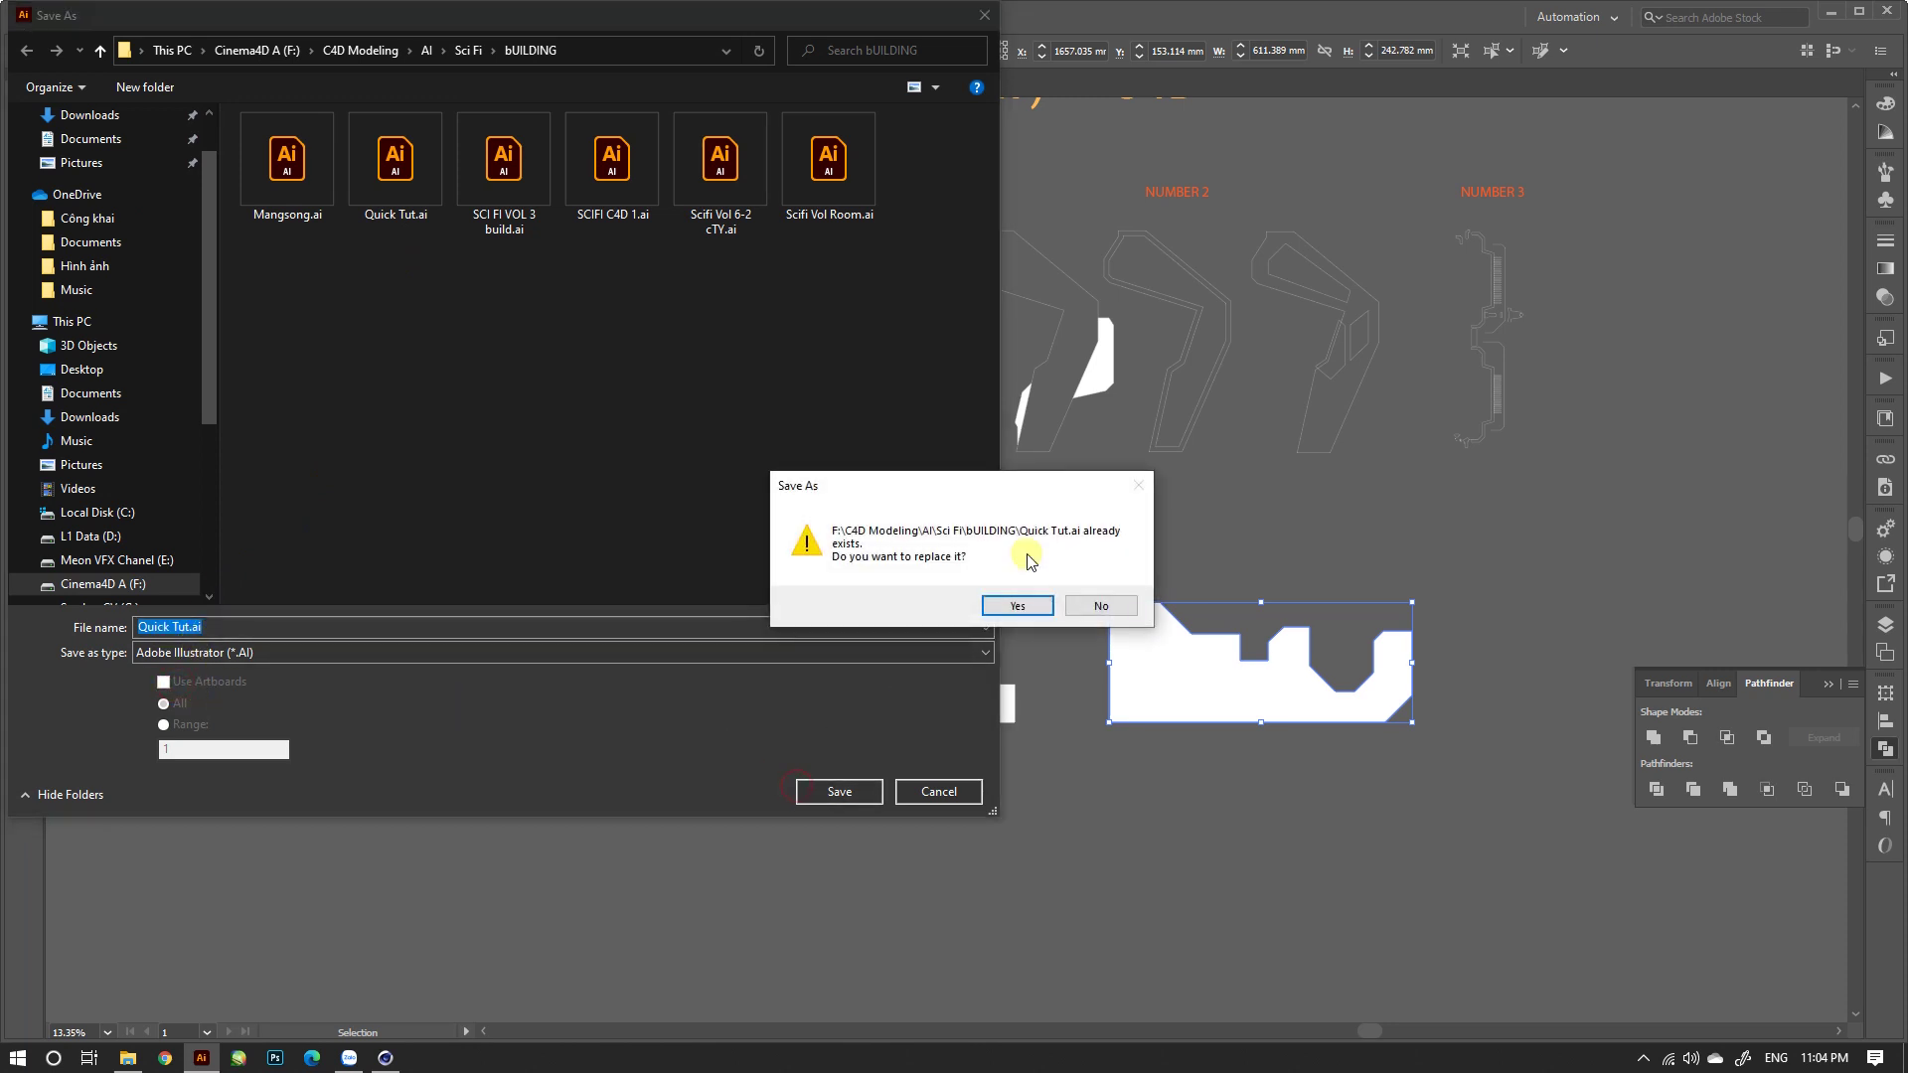
click(1027, 606)
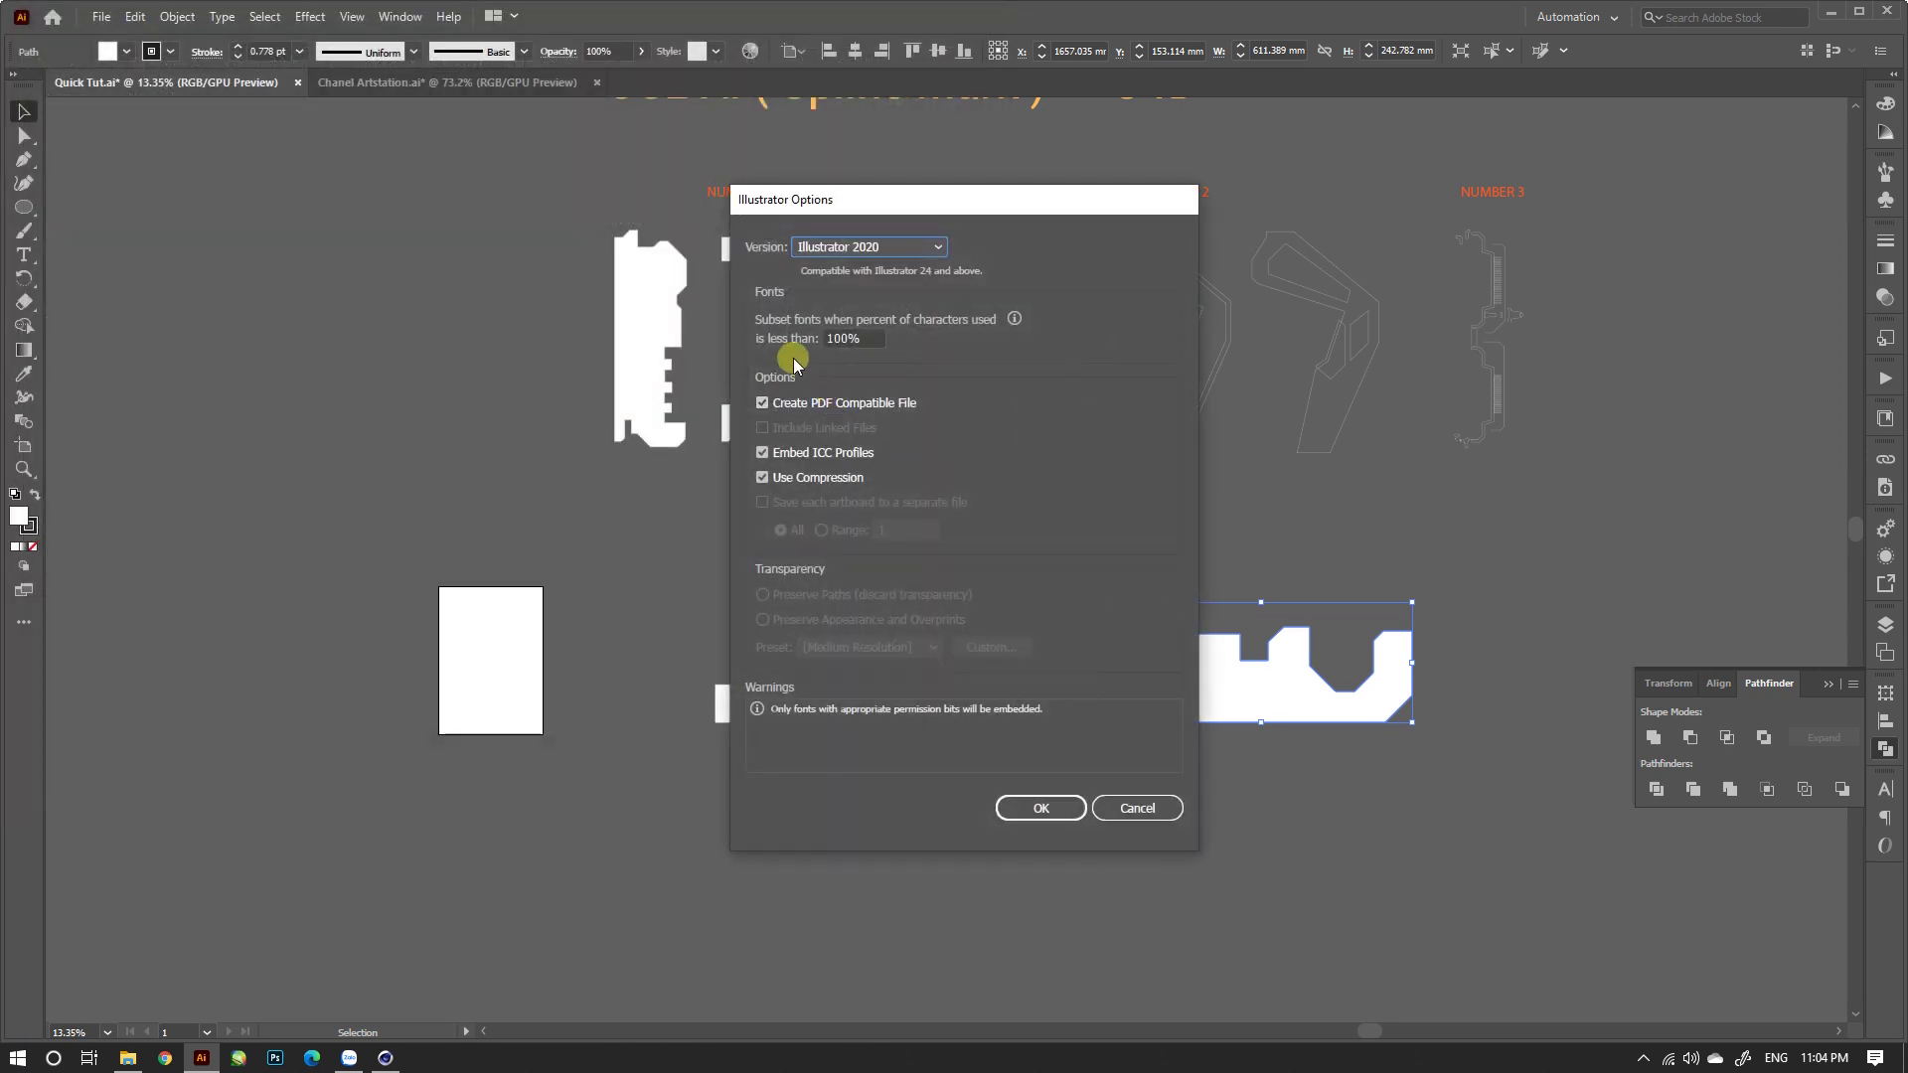
click(856, 246)
click(861, 517)
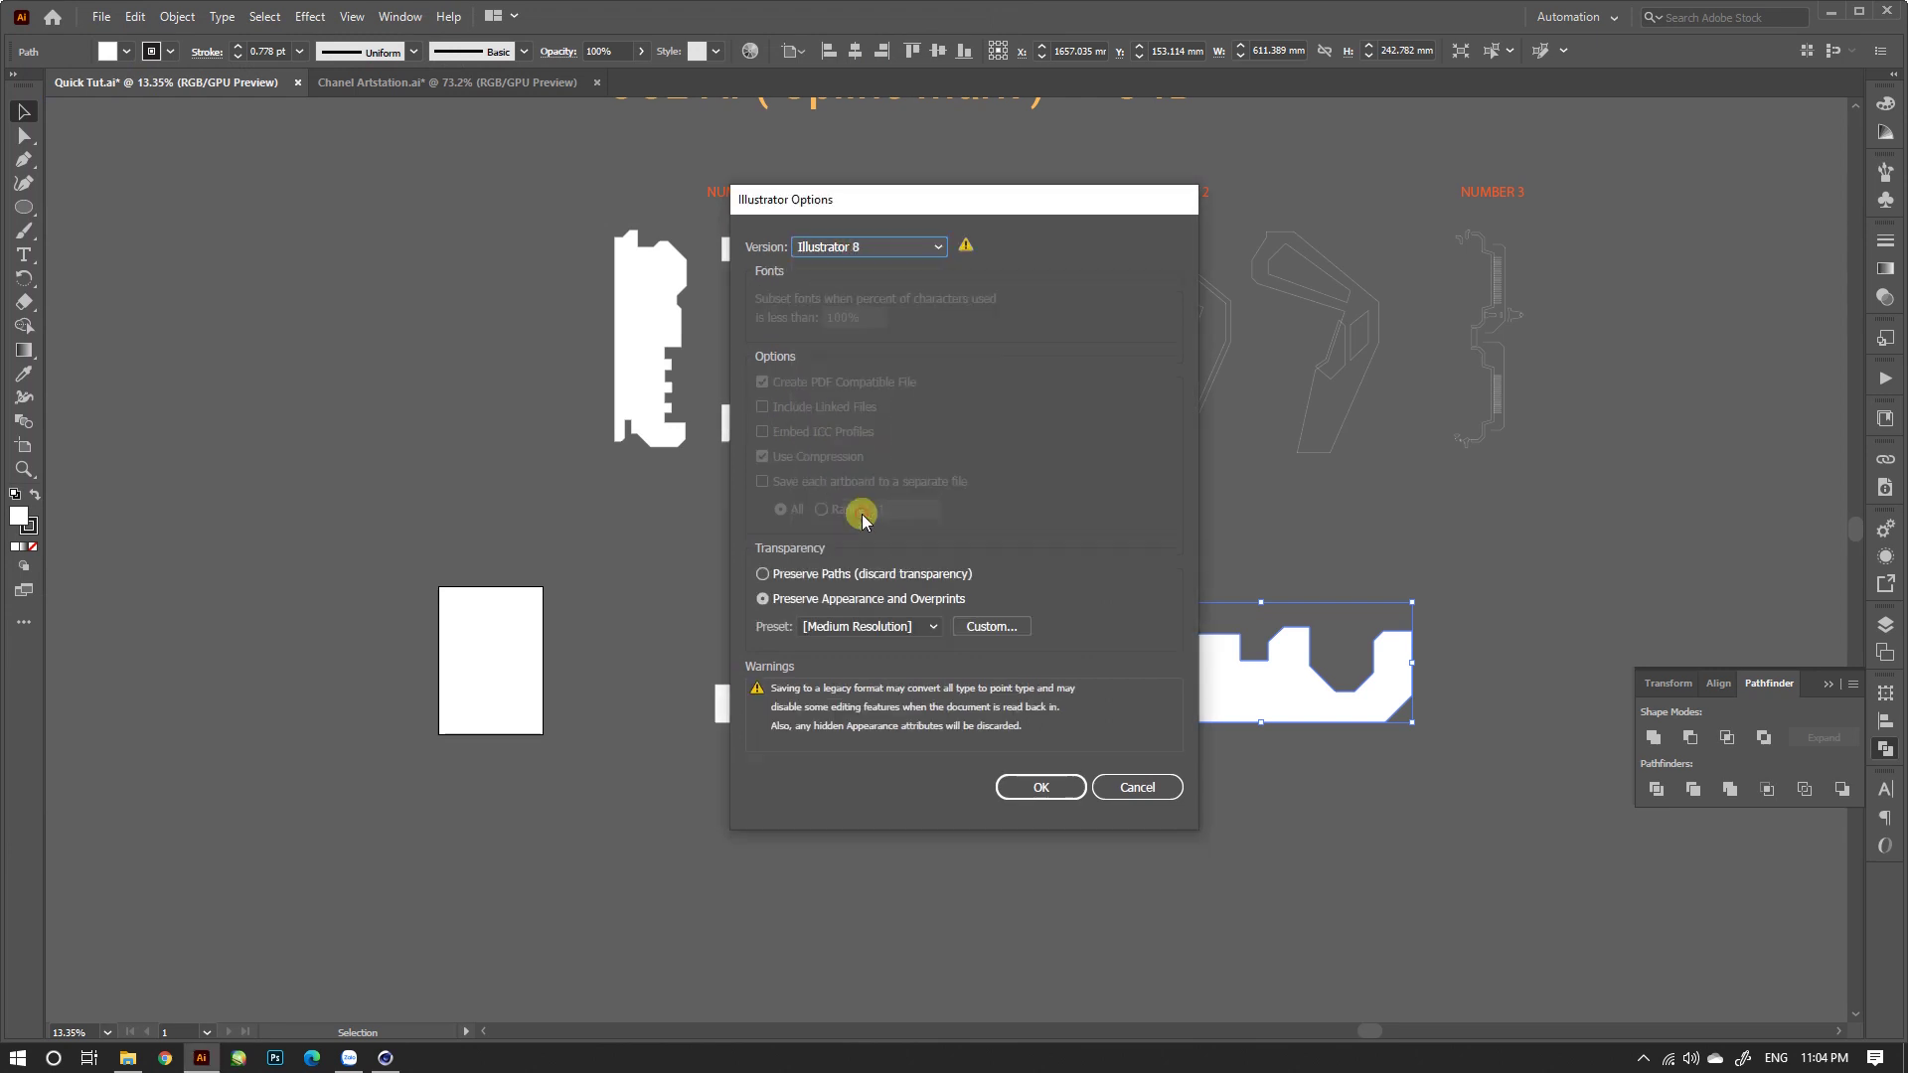
click(806, 575)
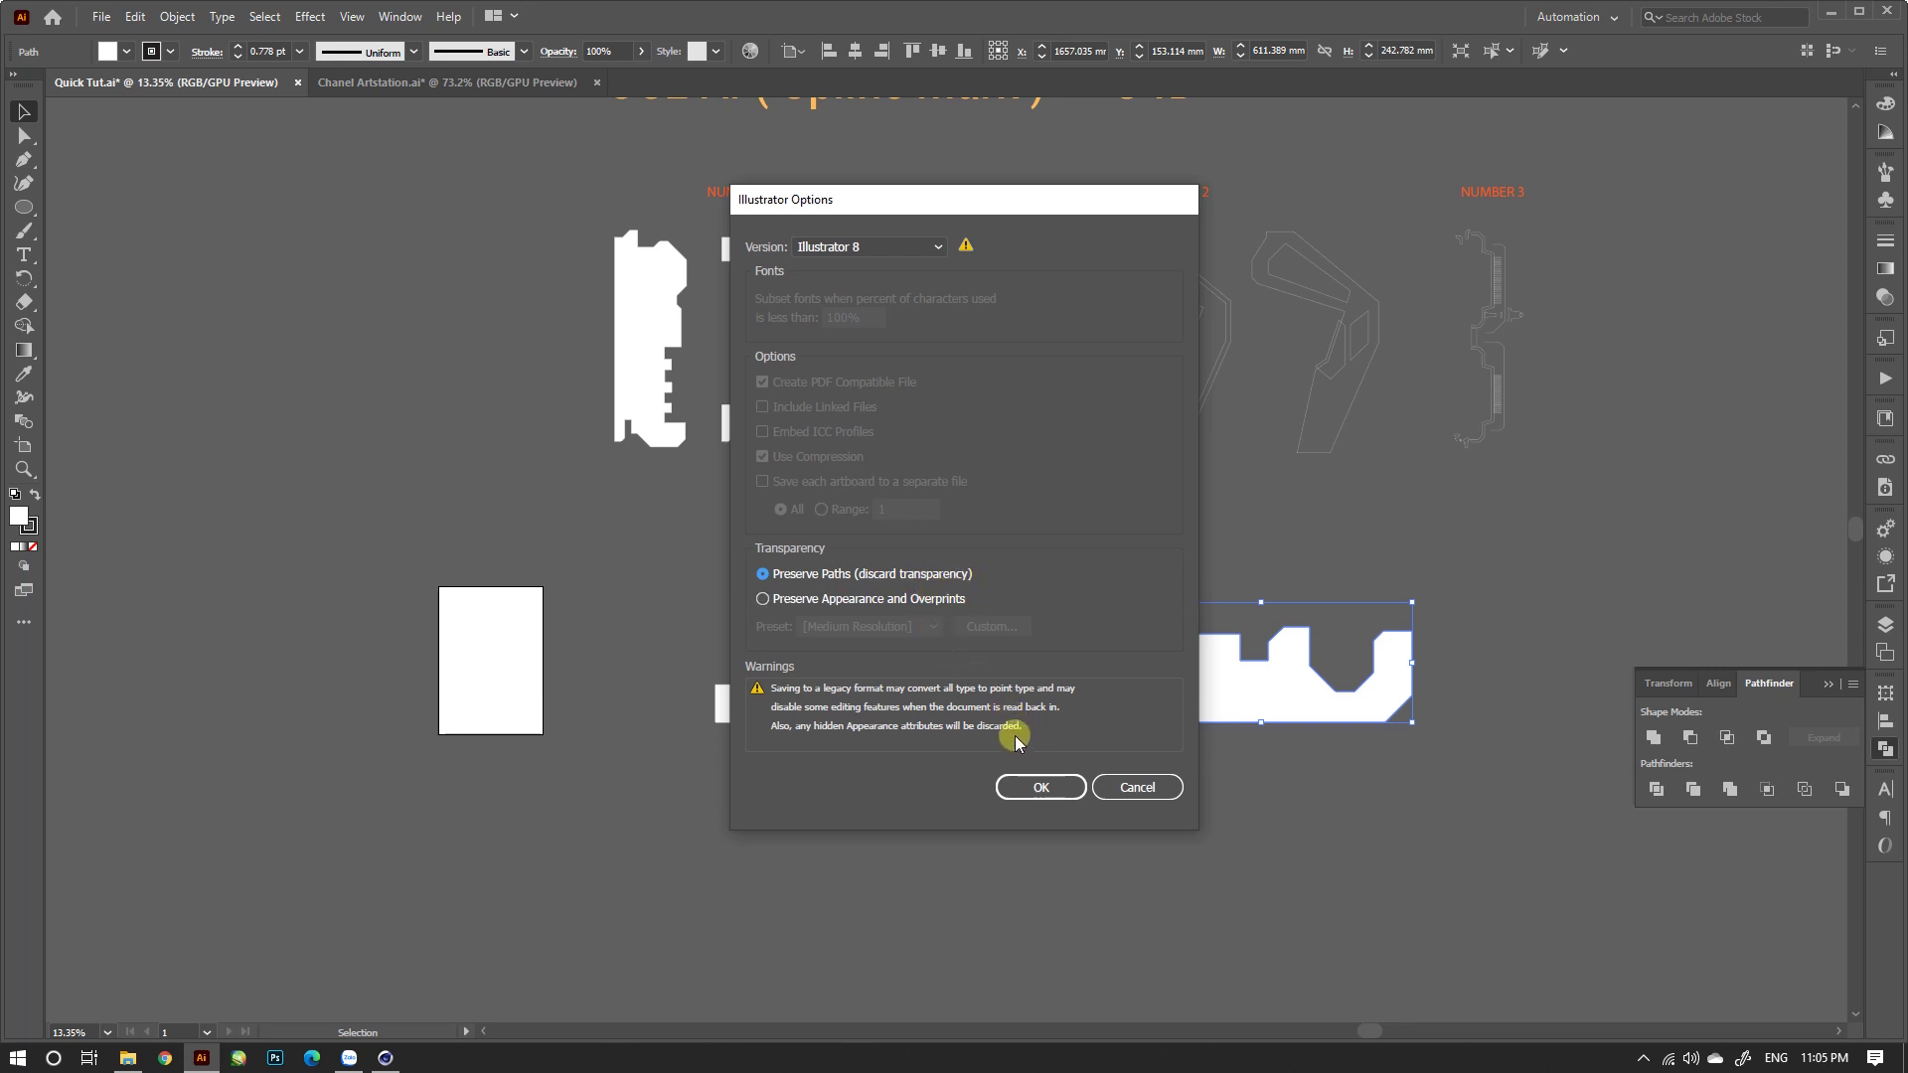
click(1044, 786)
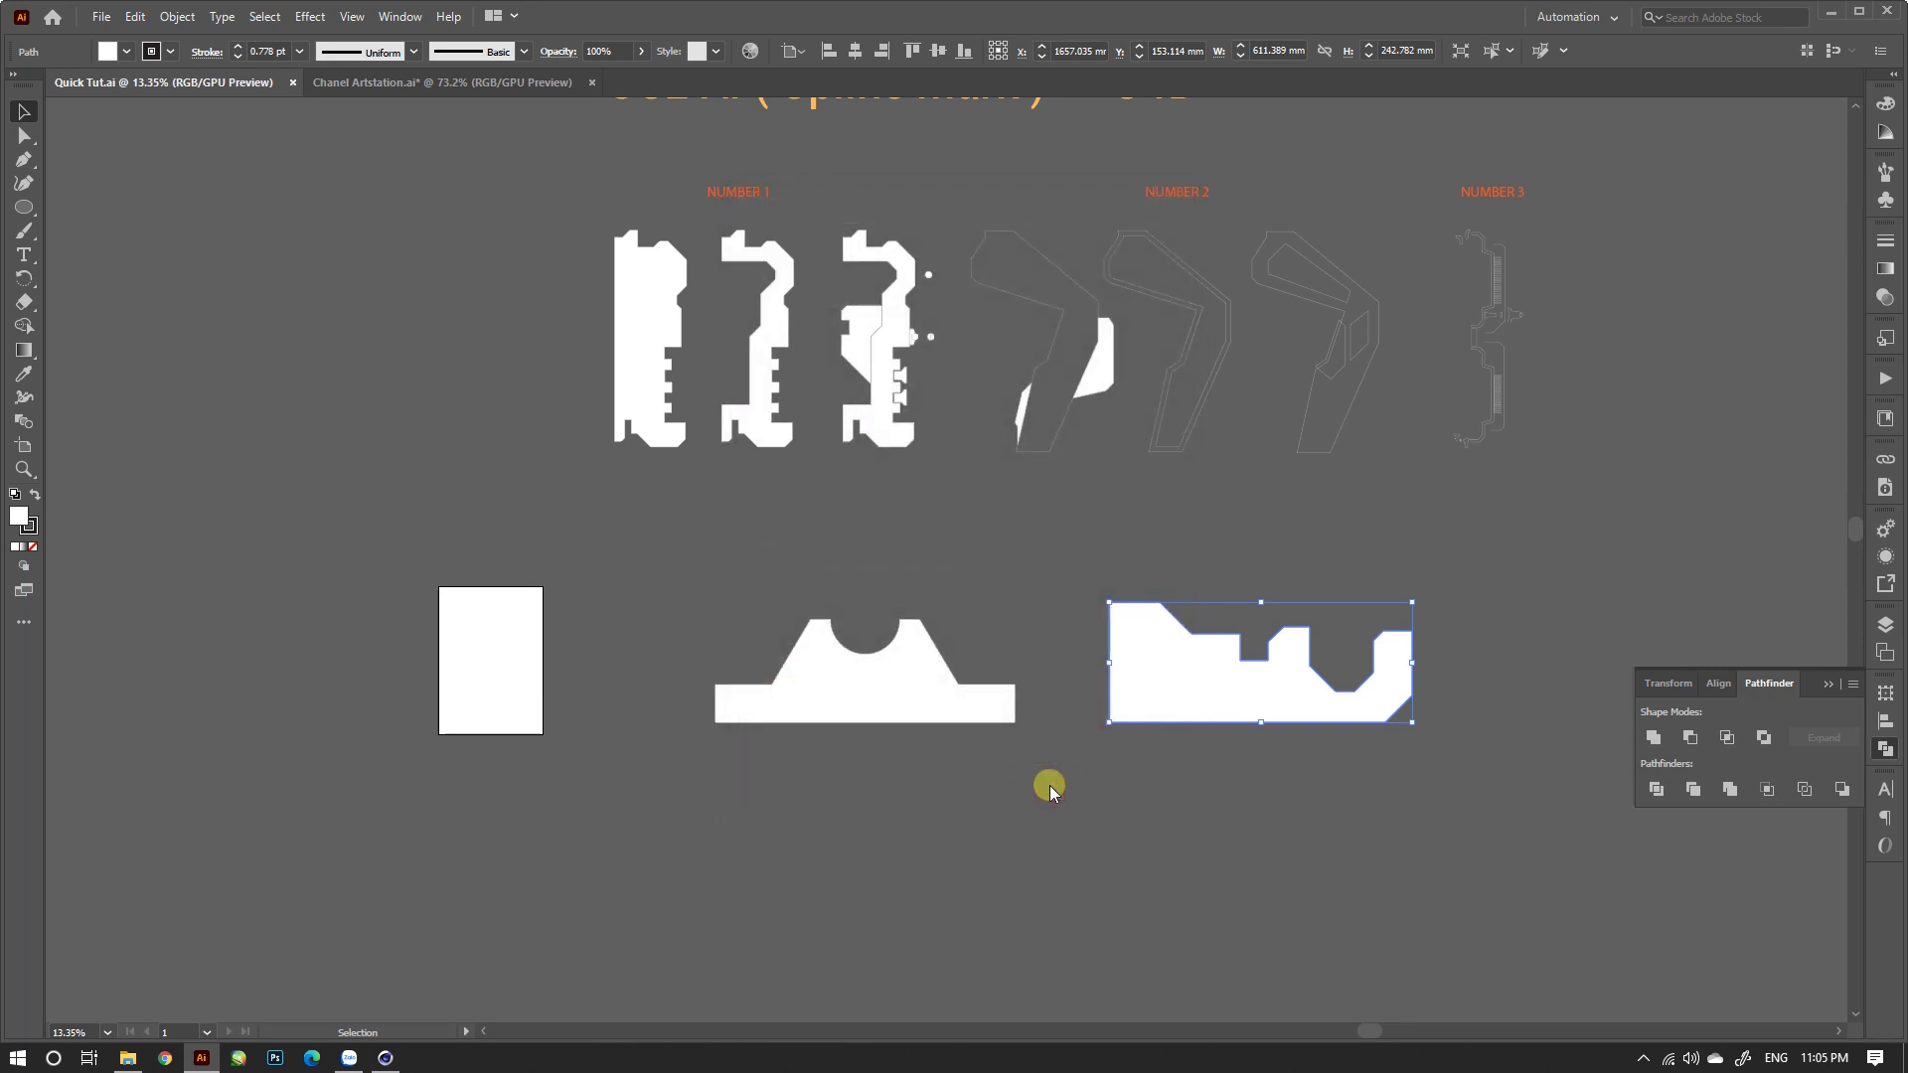
Step: In Cinema 4D, pull the view back and delete the leftover imported splines
click(380, 1055)
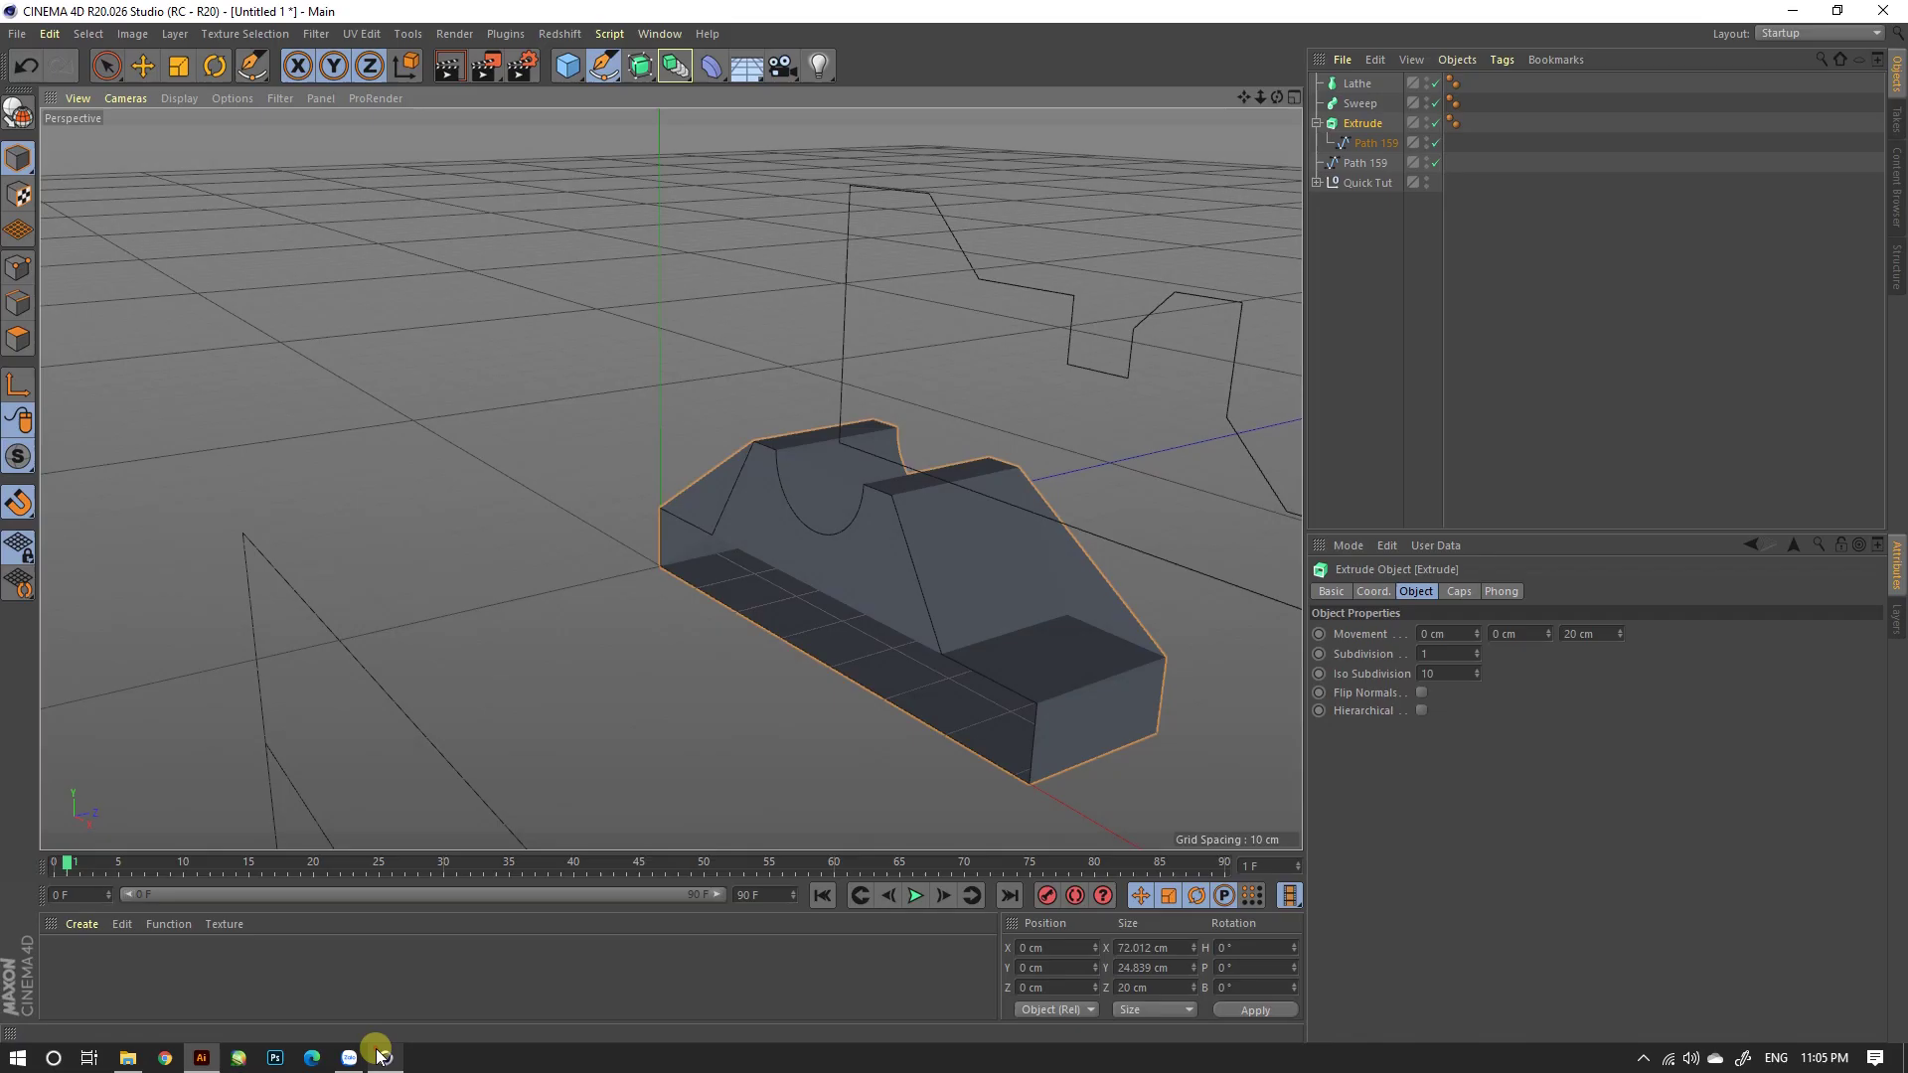
mouse_move(905, 551)
alt+right_down()
mouse_move(759, 433)
mouse_move(1285, 191)
alt+right_up()
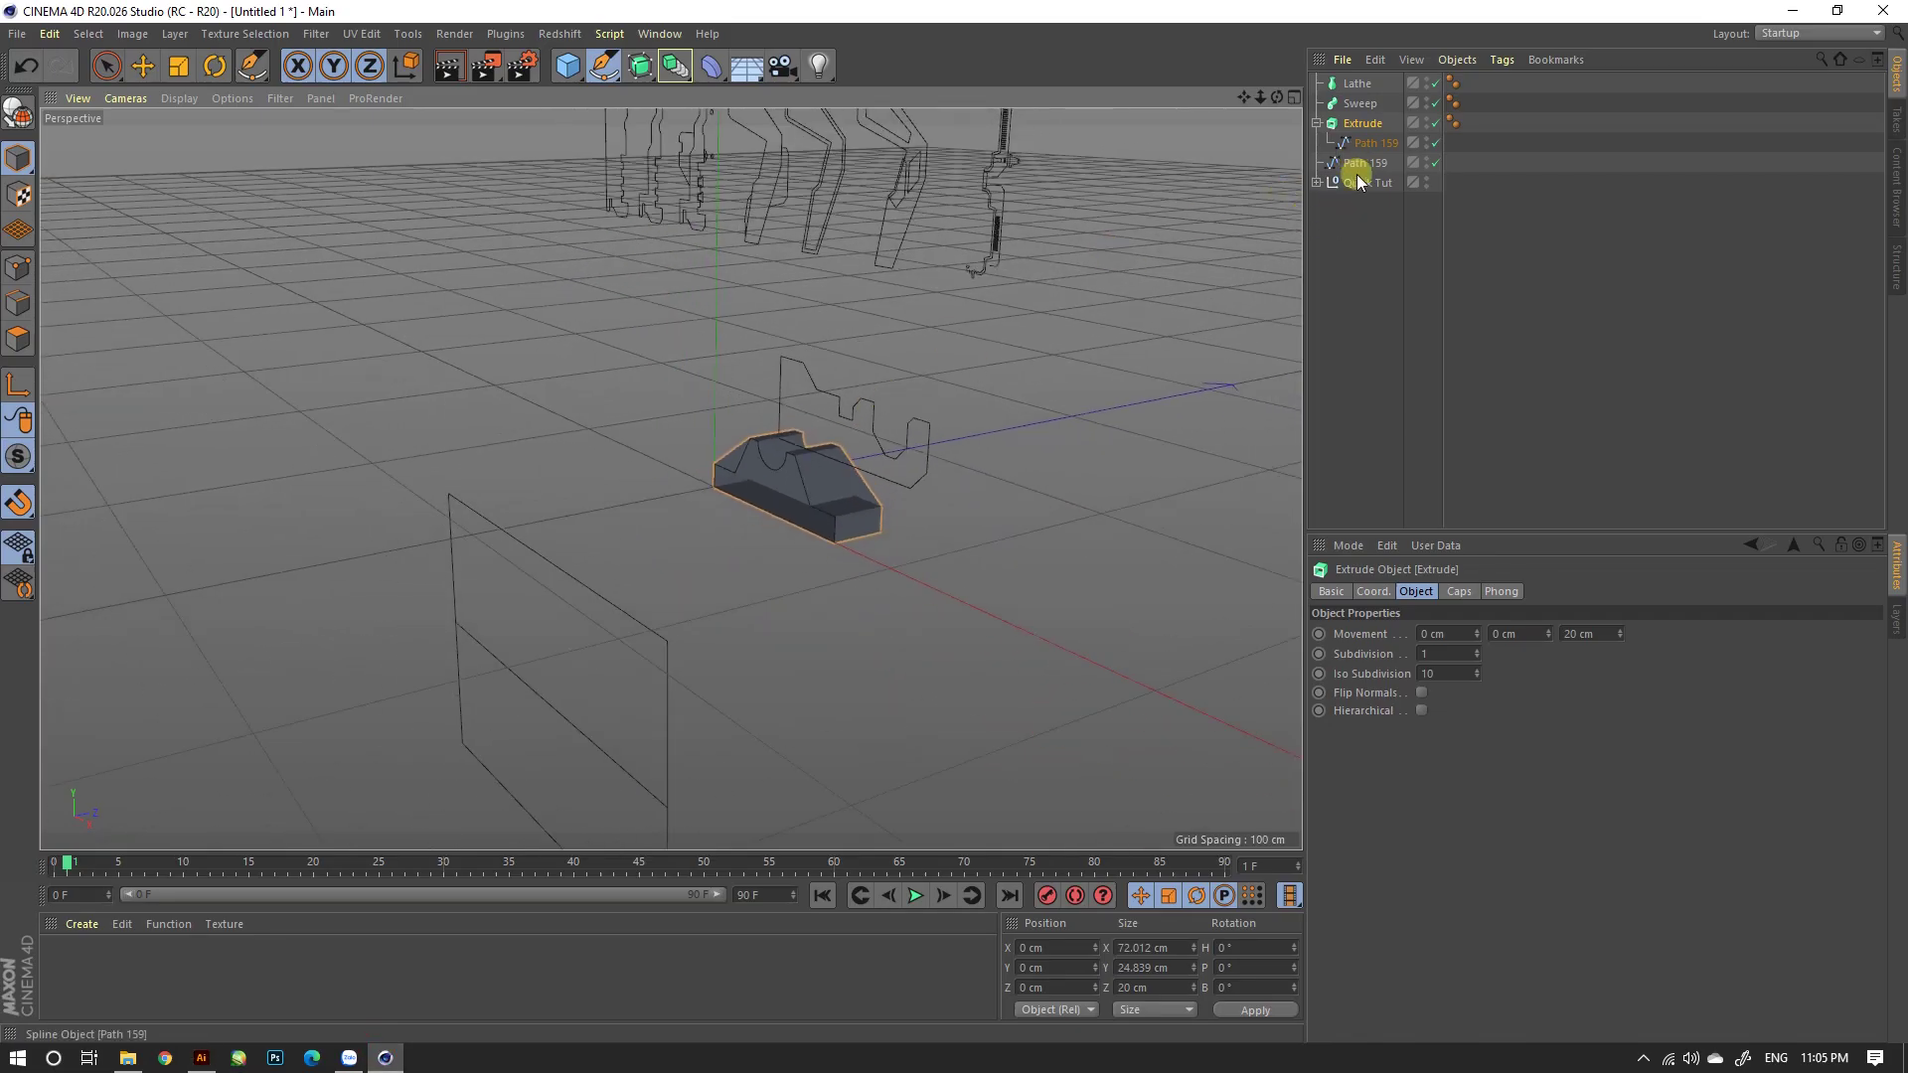
drag(1368, 146, 1369, 191)
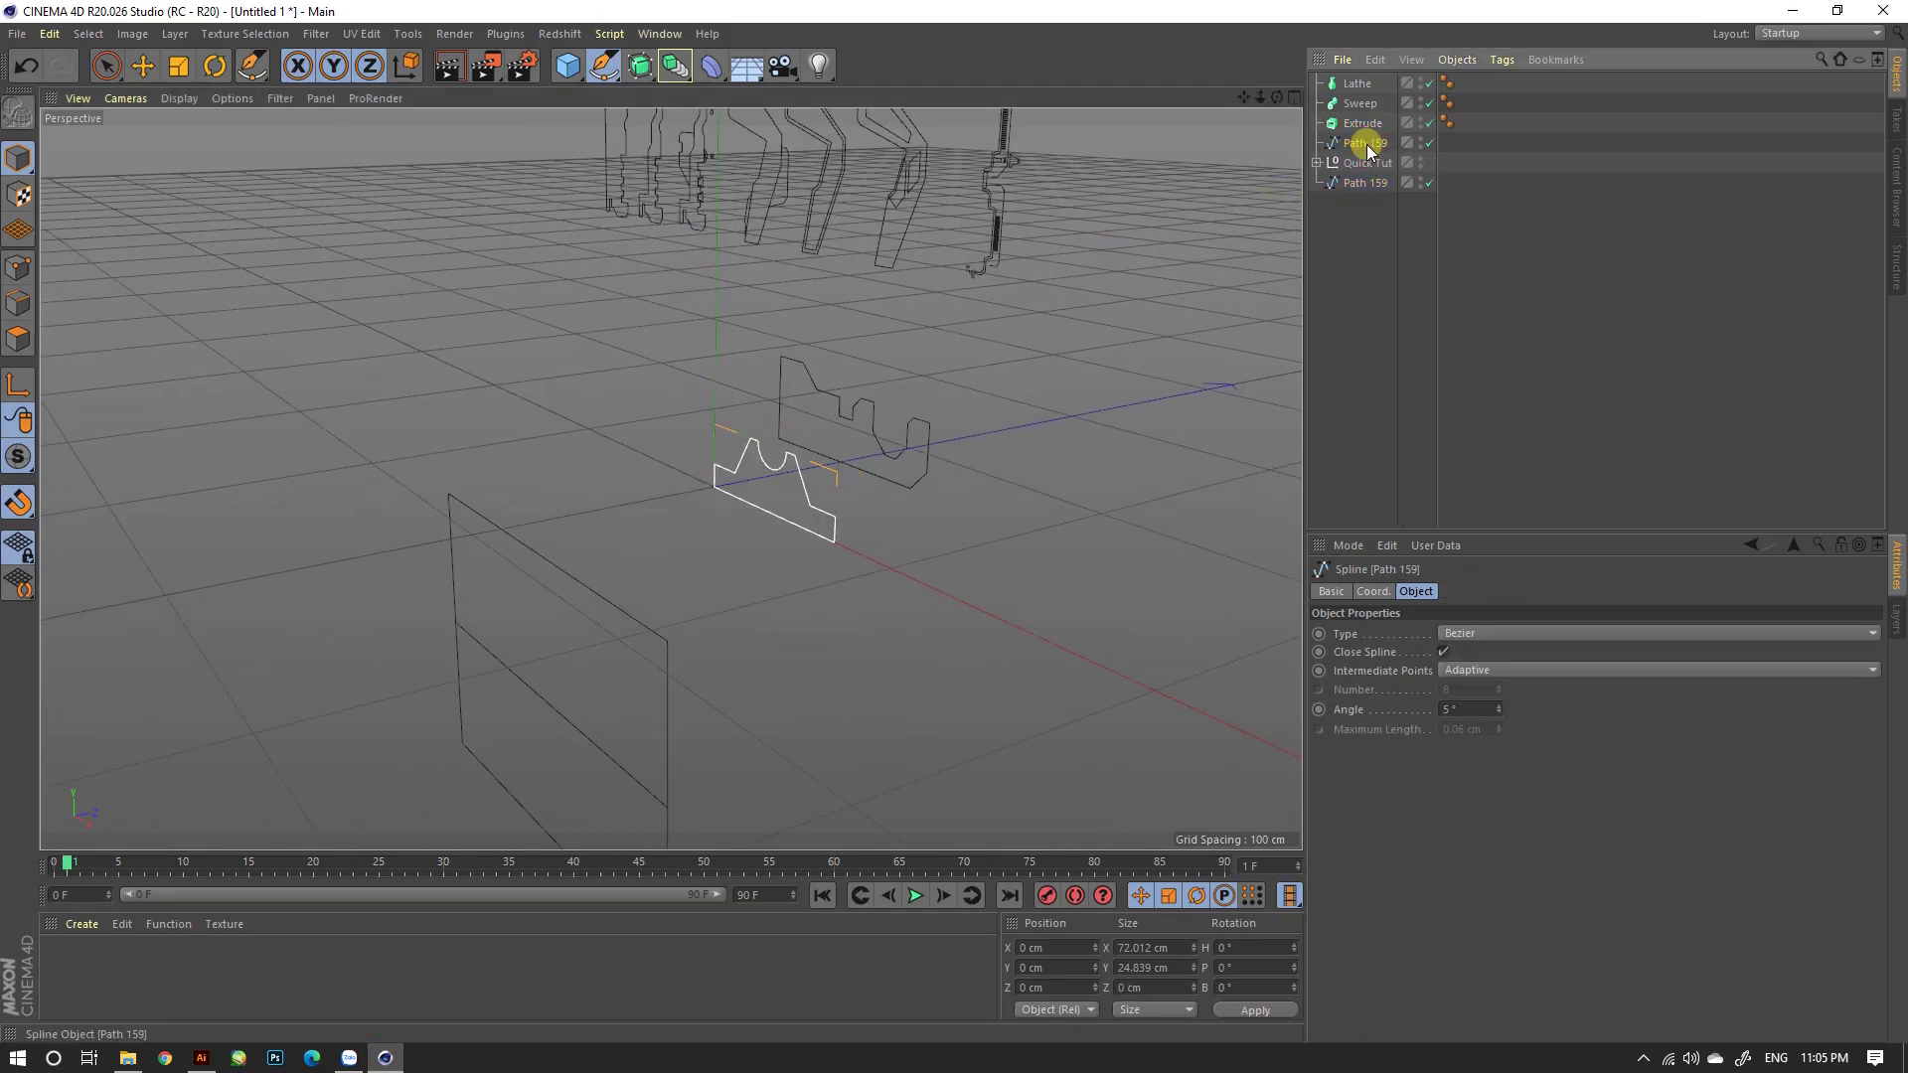
shift+click(1367, 185)
key(Delete)
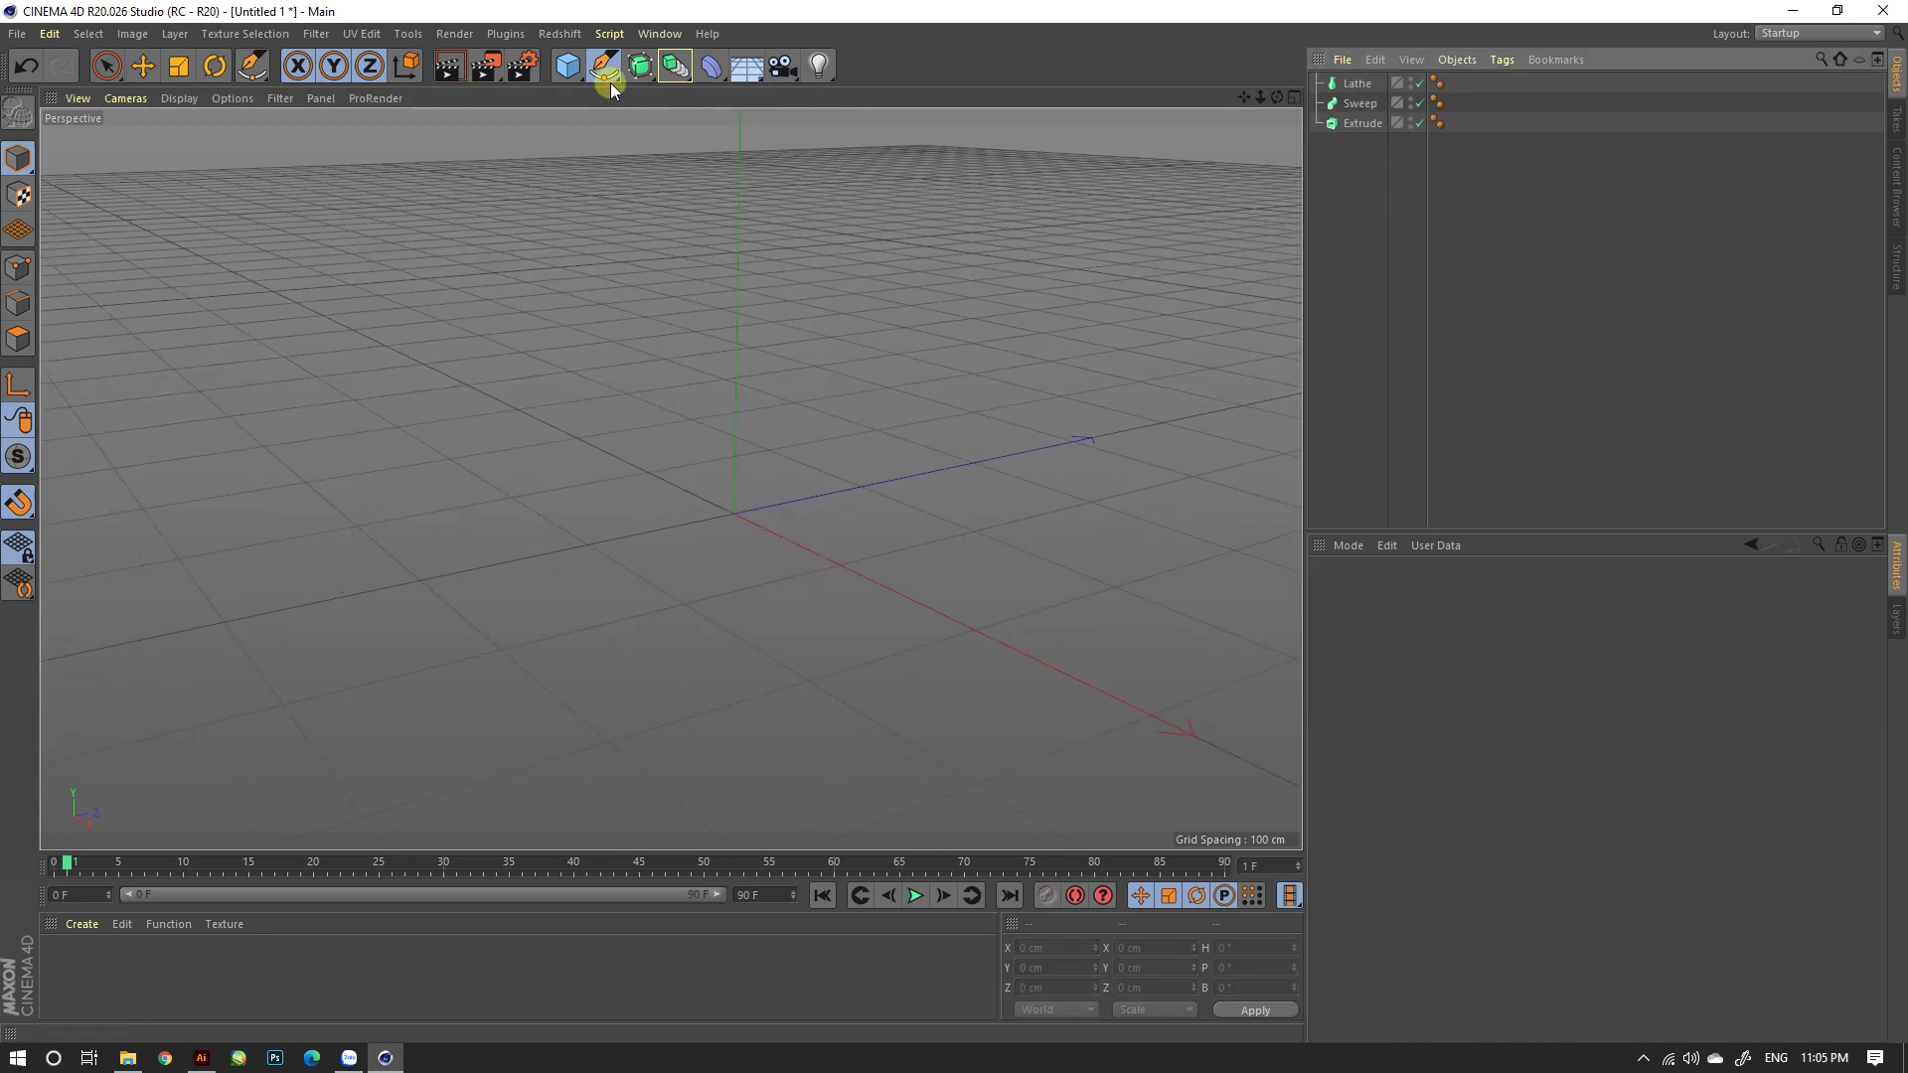
Step: Add a cube and import Quick Tut.ai with the default Illustrator import settings
click(568, 65)
click(1328, 59)
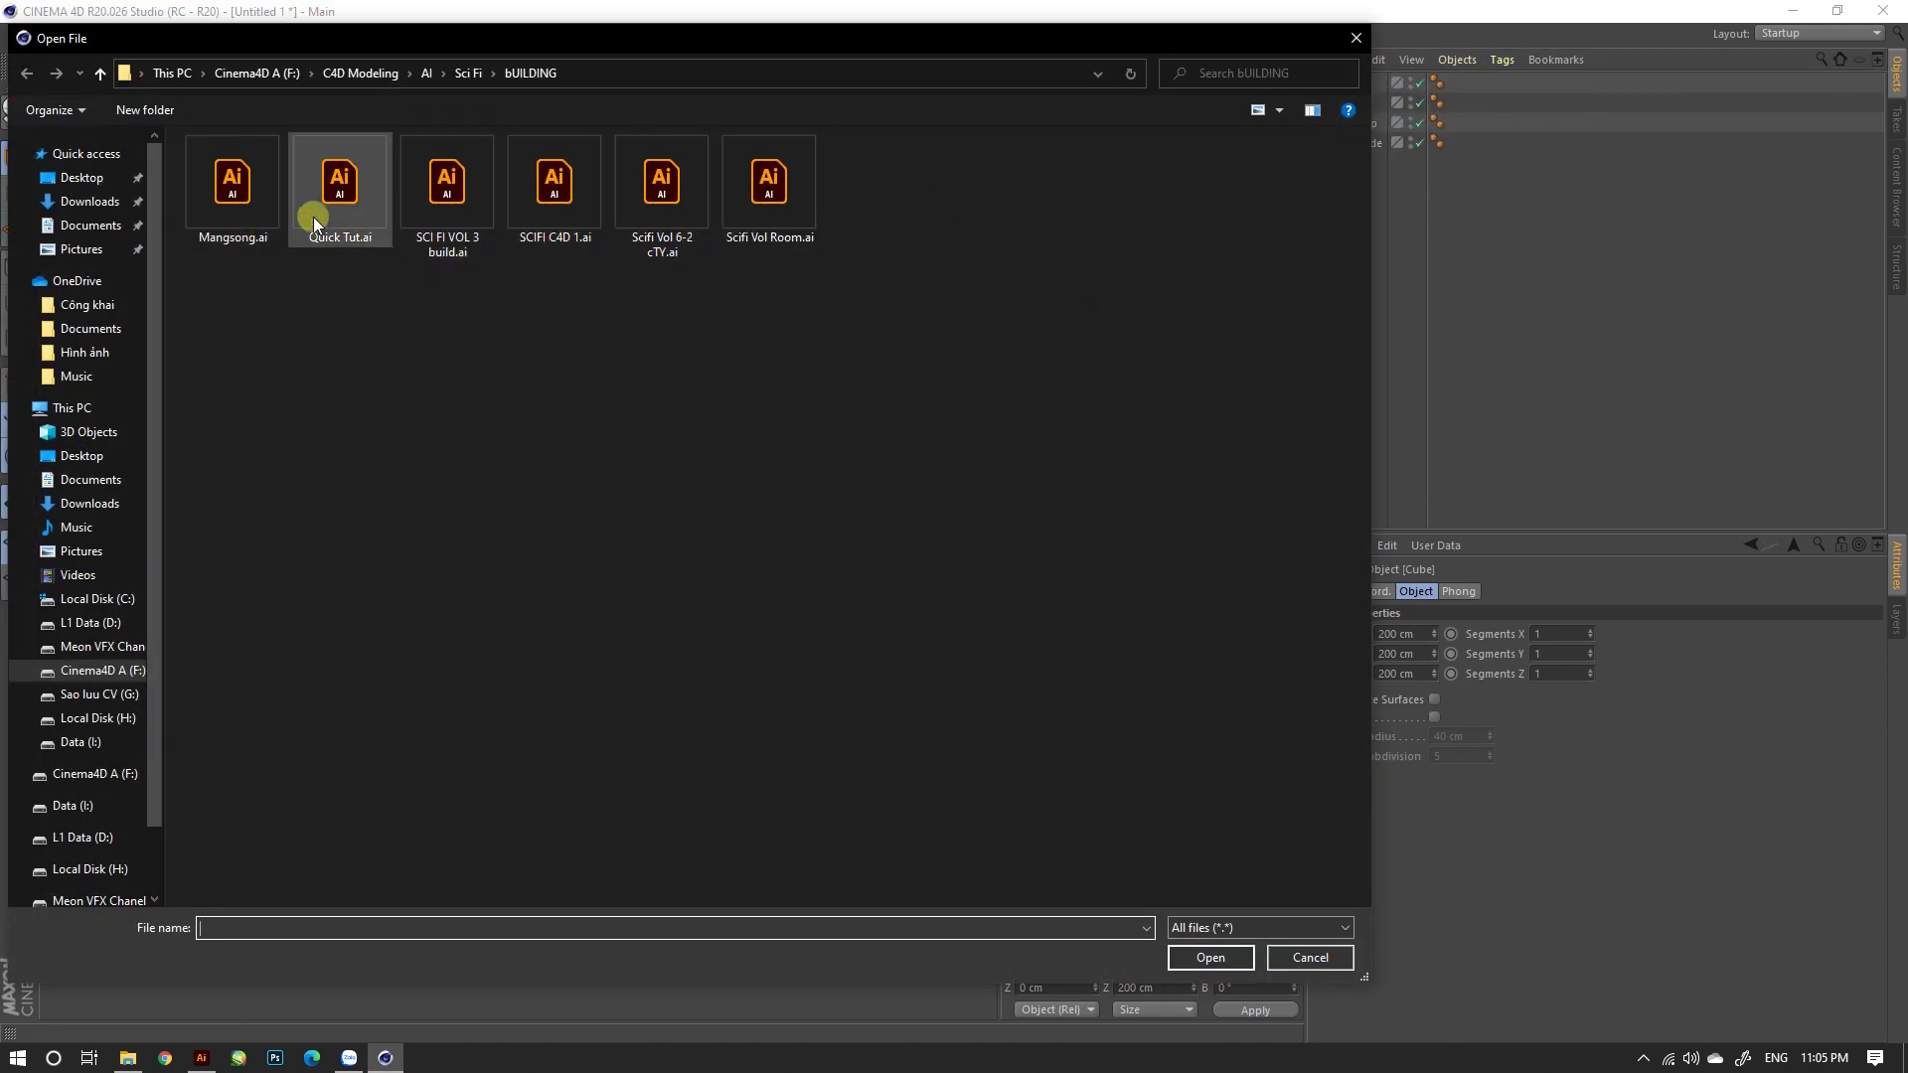
double_click(318, 217)
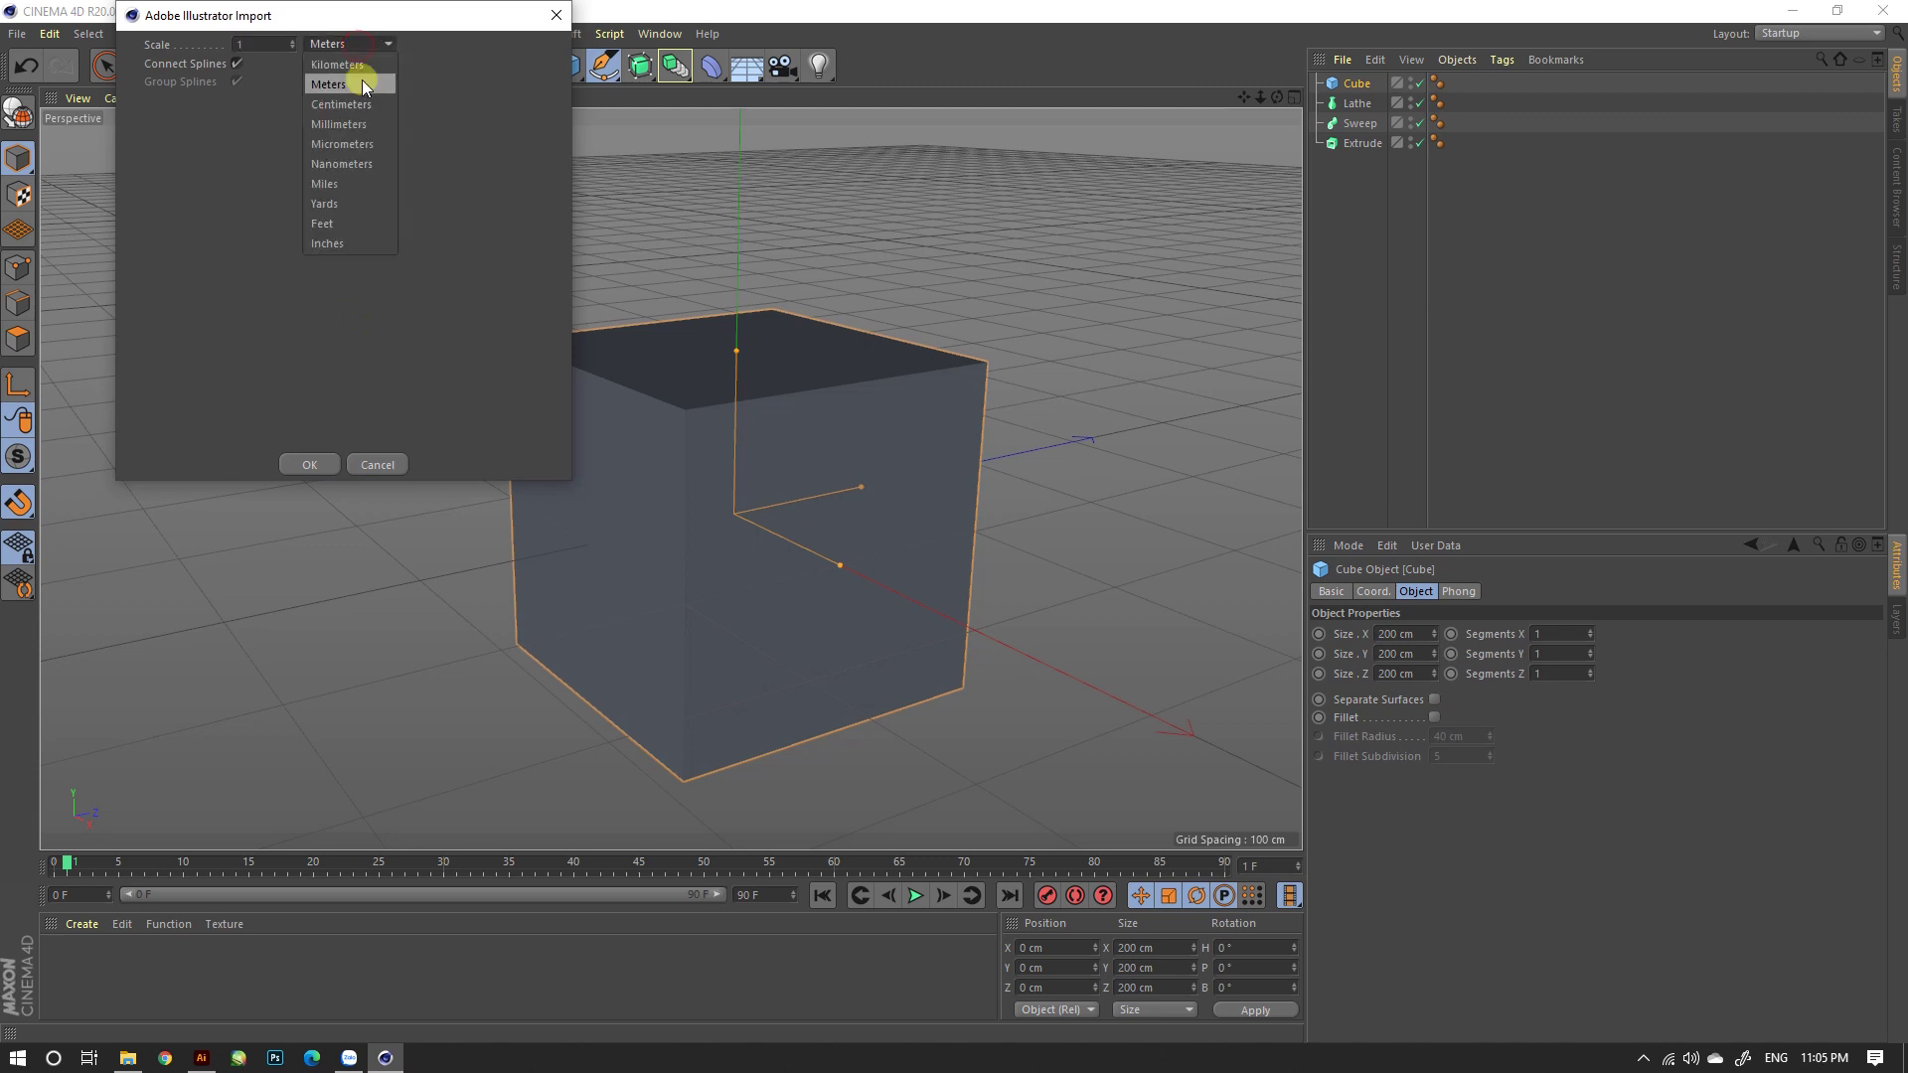
click(308, 465)
mouse_move(567, 458)
alt+mouse_down()
mouse_move(972, 445)
mouse_move(862, 467)
alt+mouse_up()
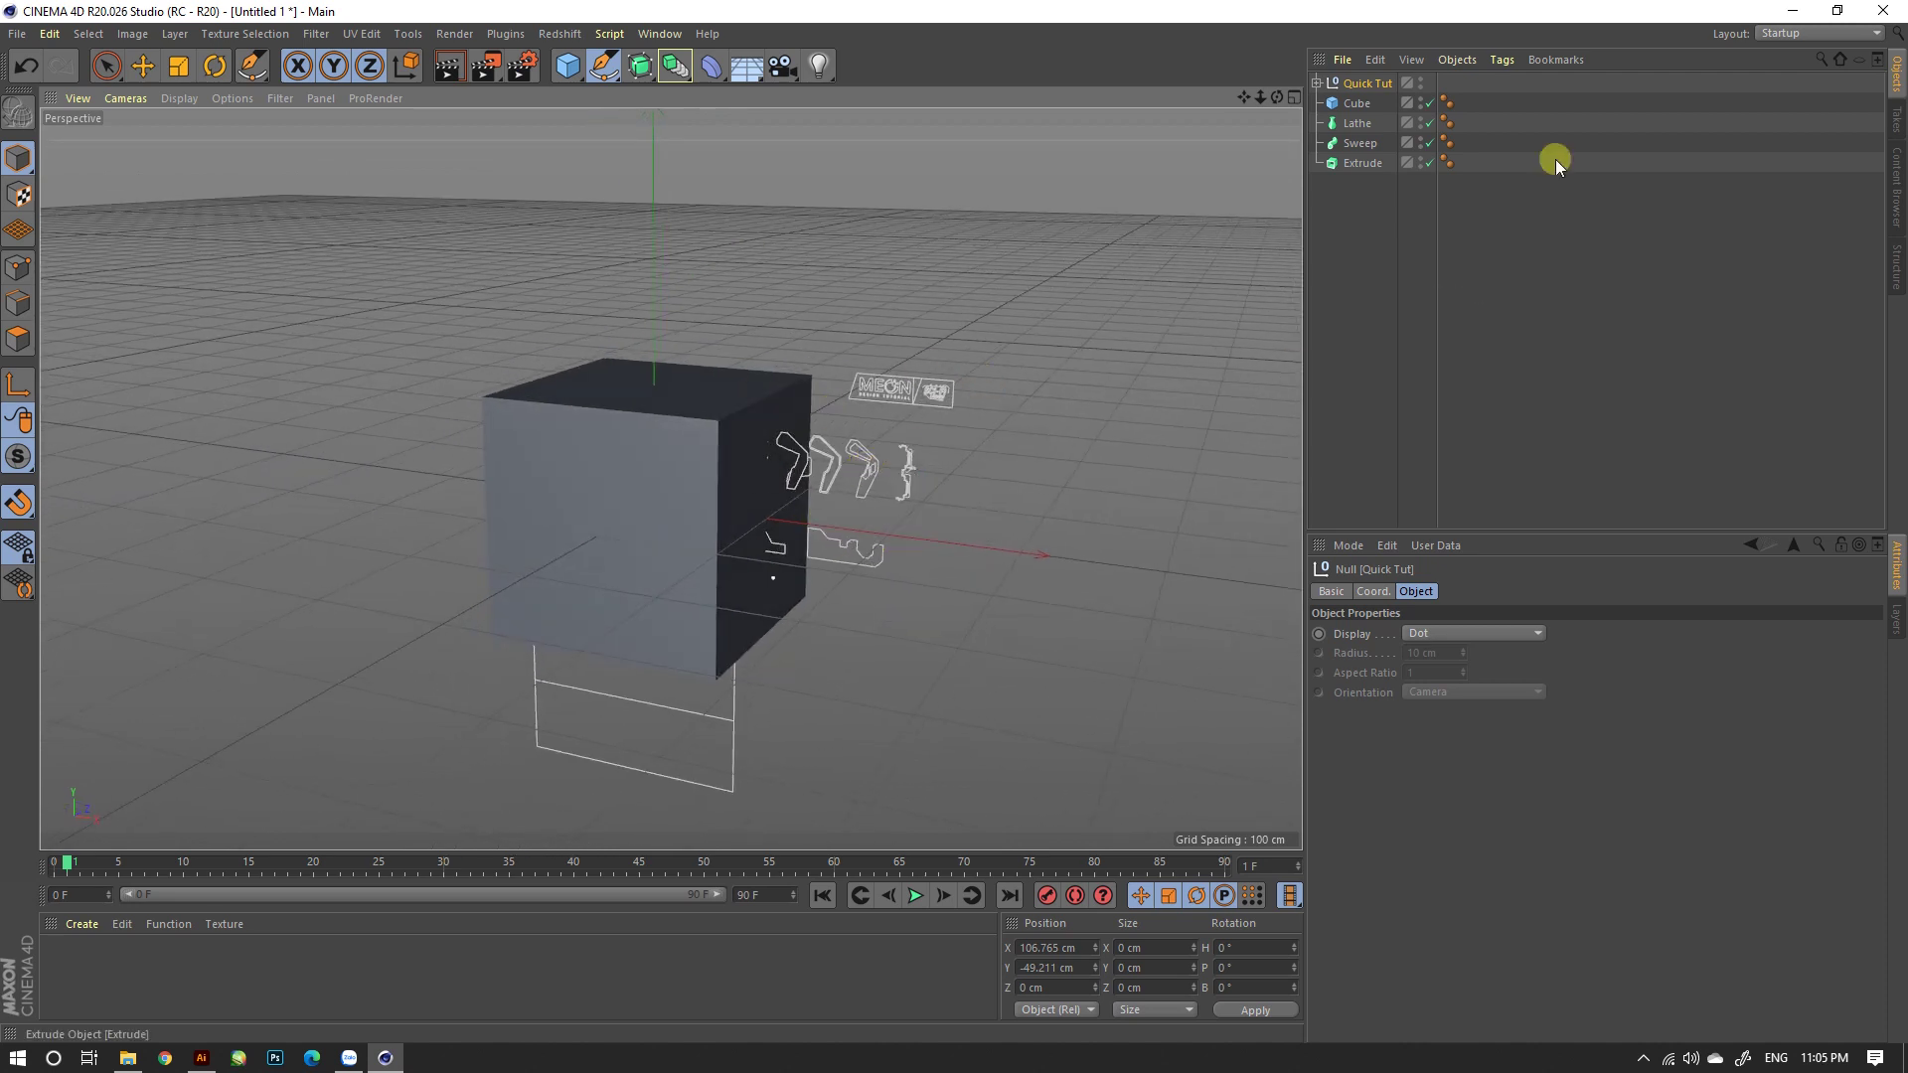
Step: Delete the Cube and select the imported Quick Tut group
click(1358, 103)
key(Delete)
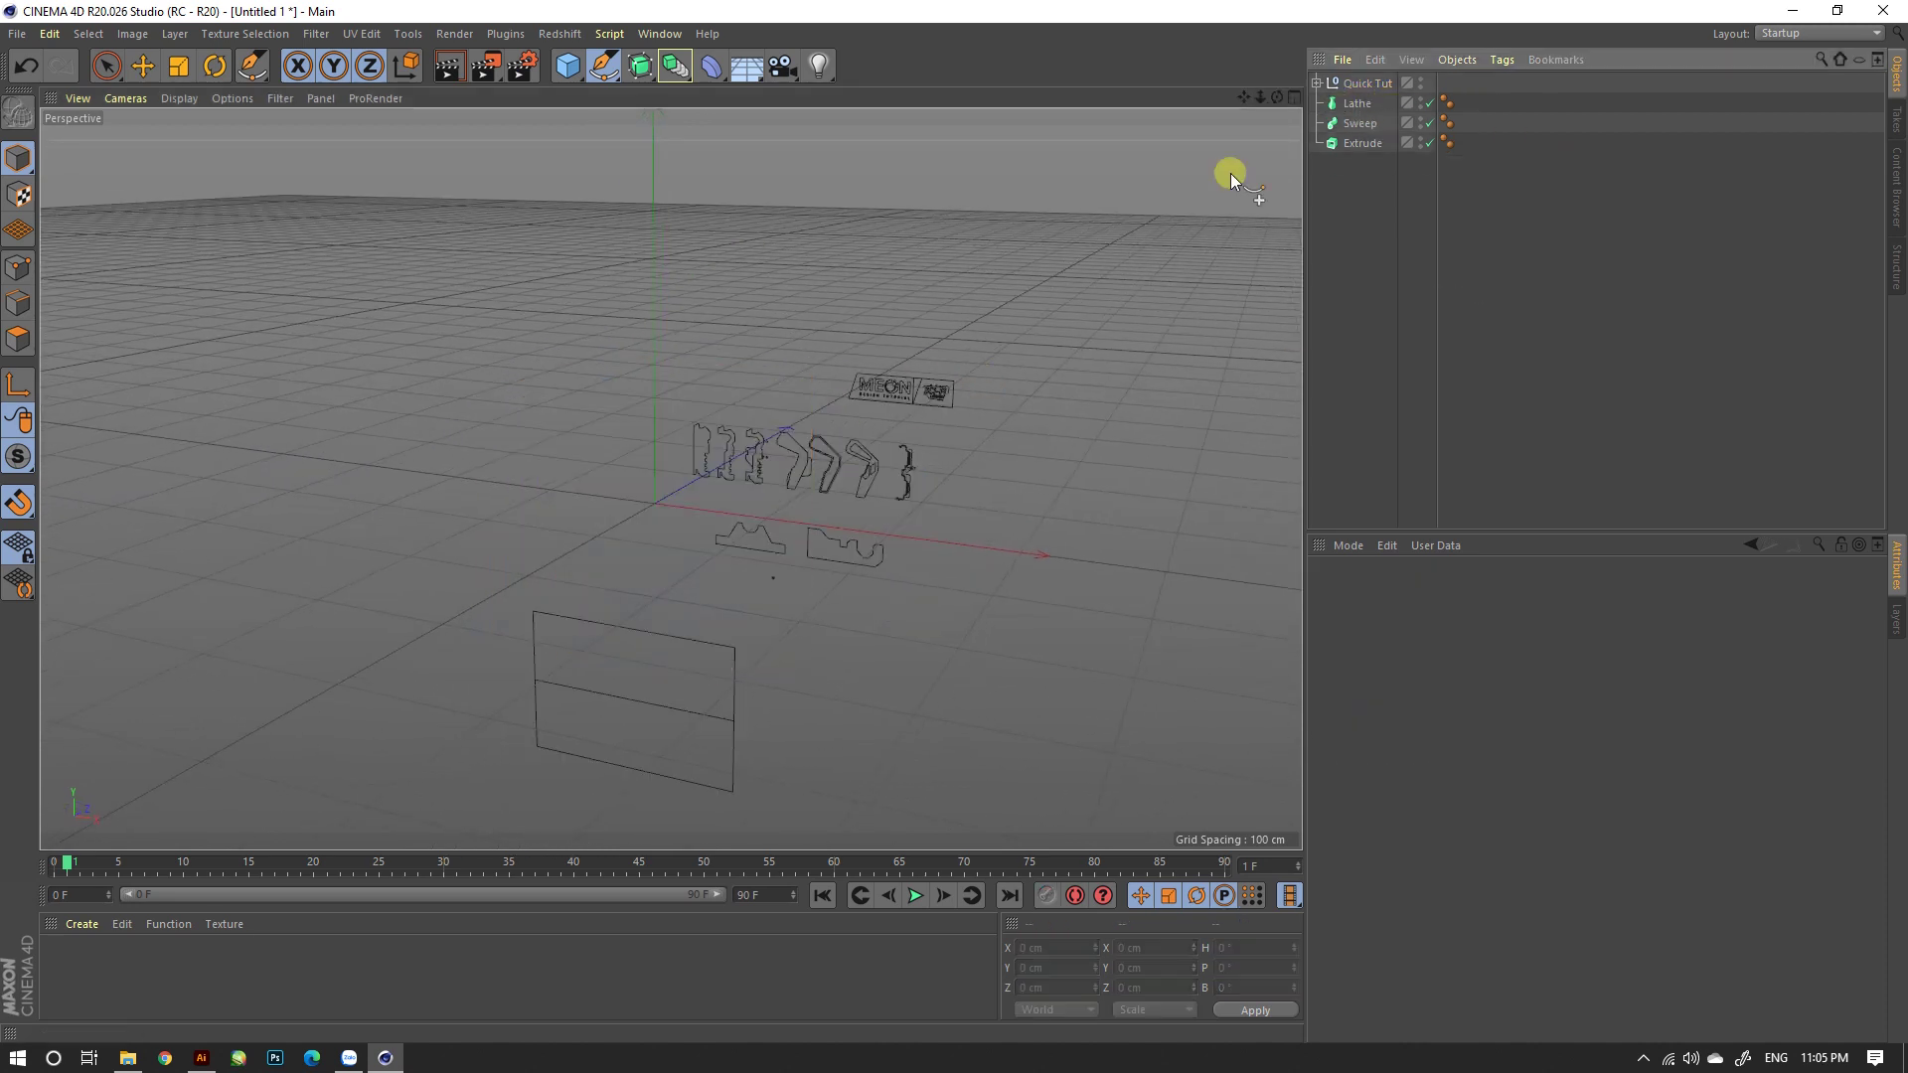
scroll(726, 507, up, 3)
scroll(749, 535, up, 3)
scroll(795, 556, up, 3)
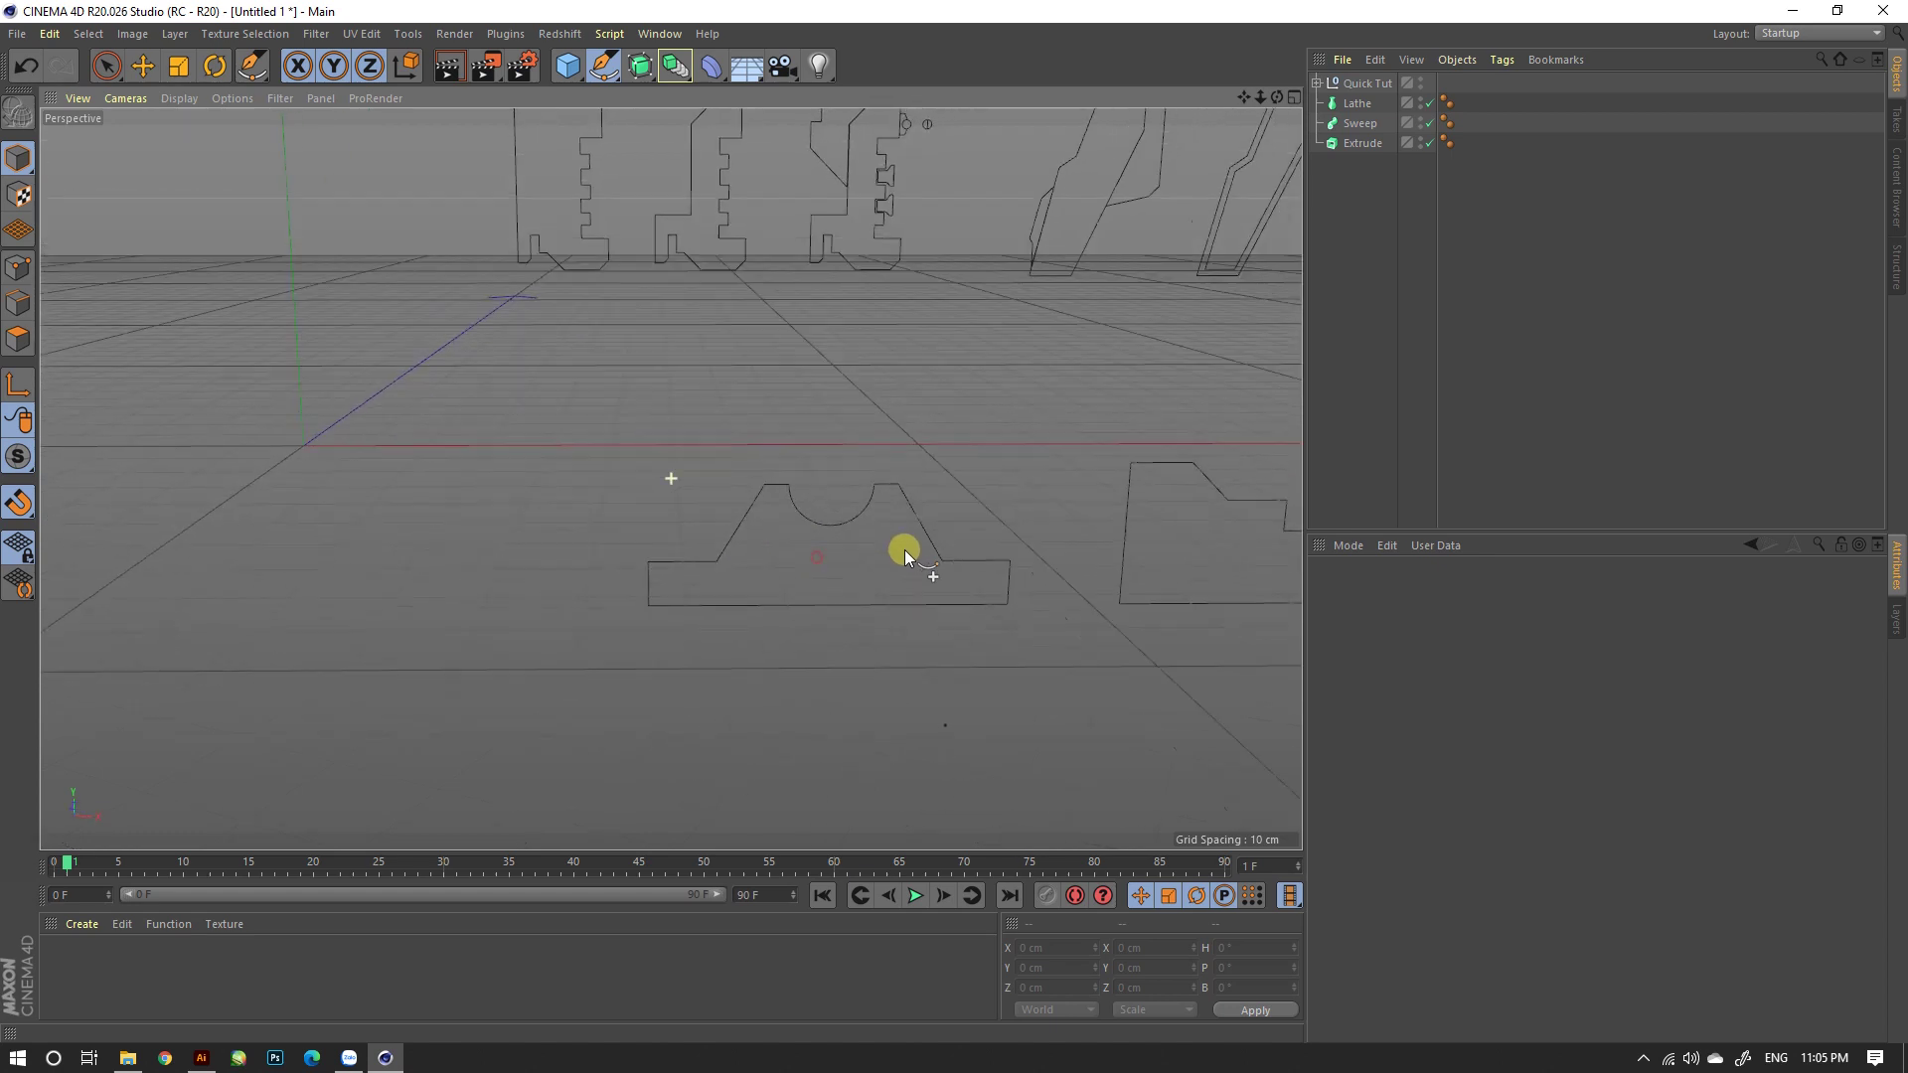
scroll(881, 542, up, 2)
click(1348, 87)
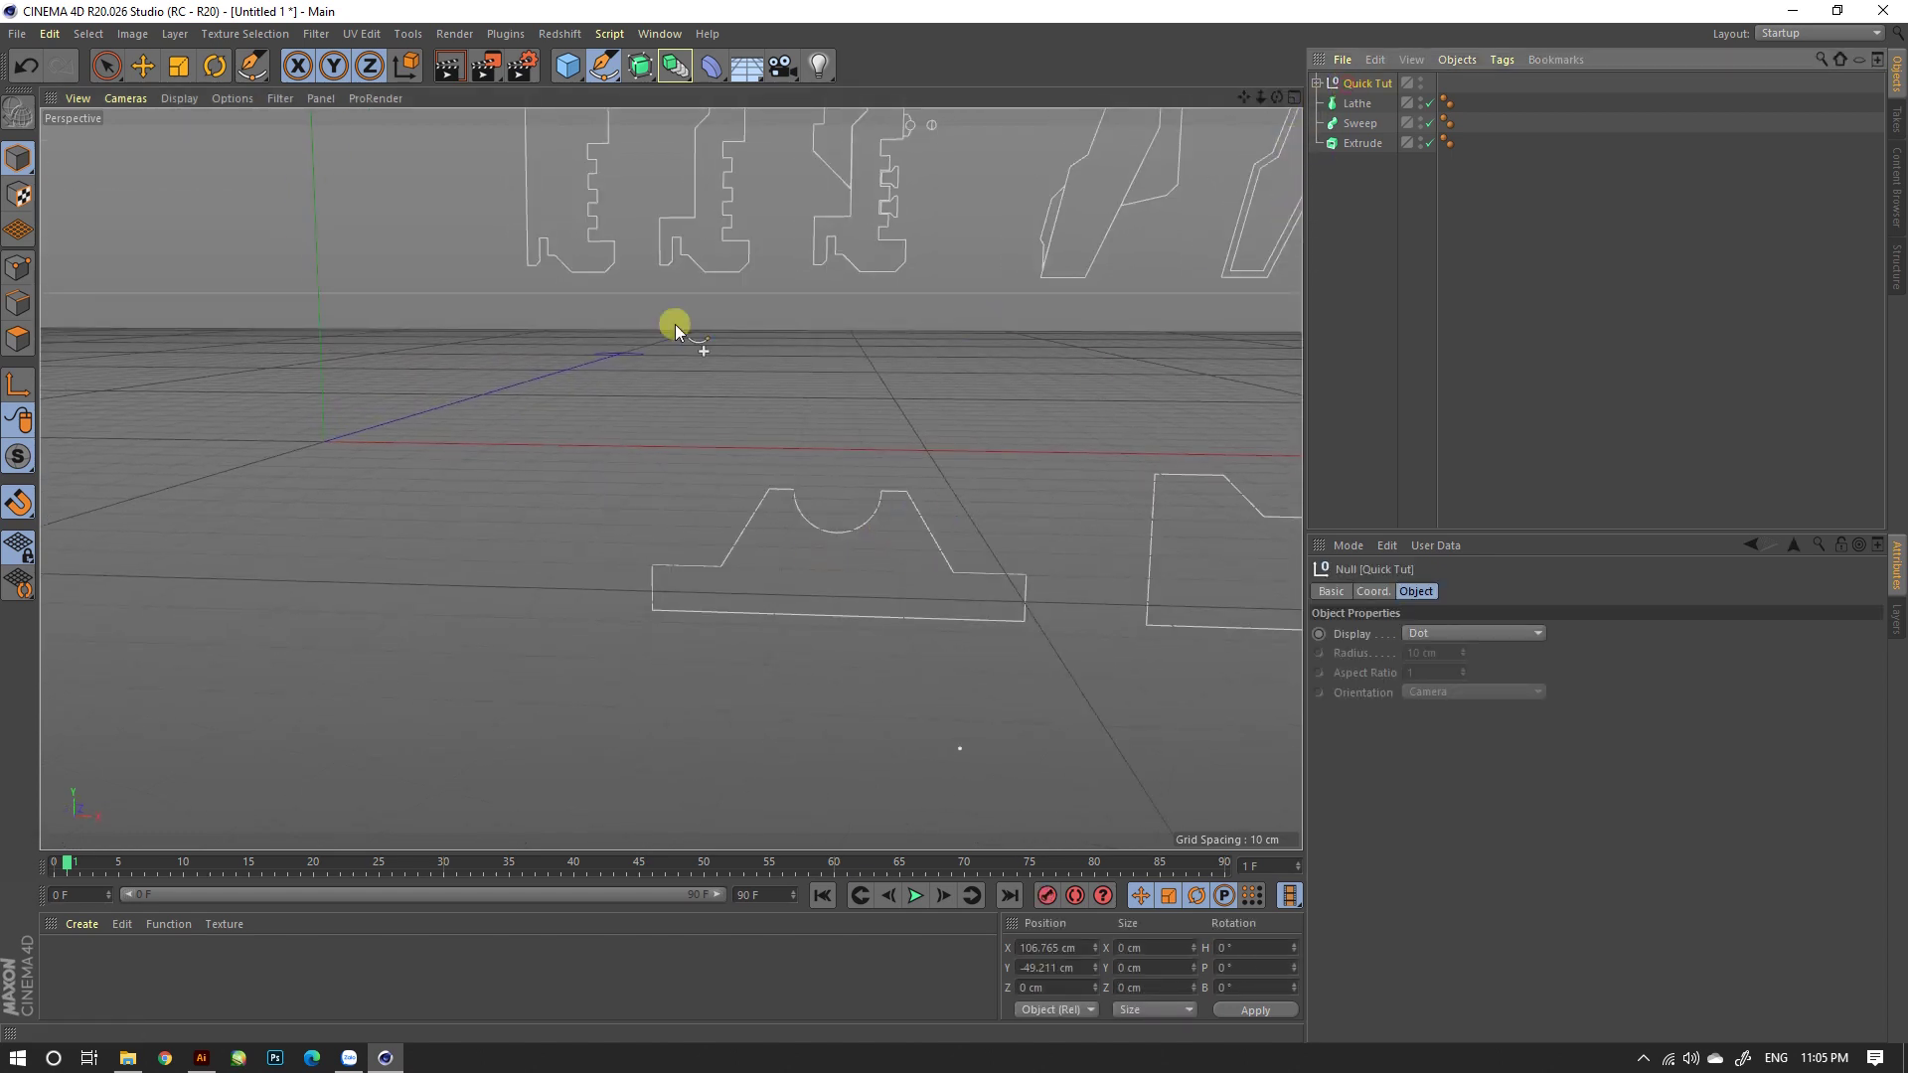
Step: Pick out Path 142 and snap its axis to its bottom-left corner using Enable Axis
click(133, 69)
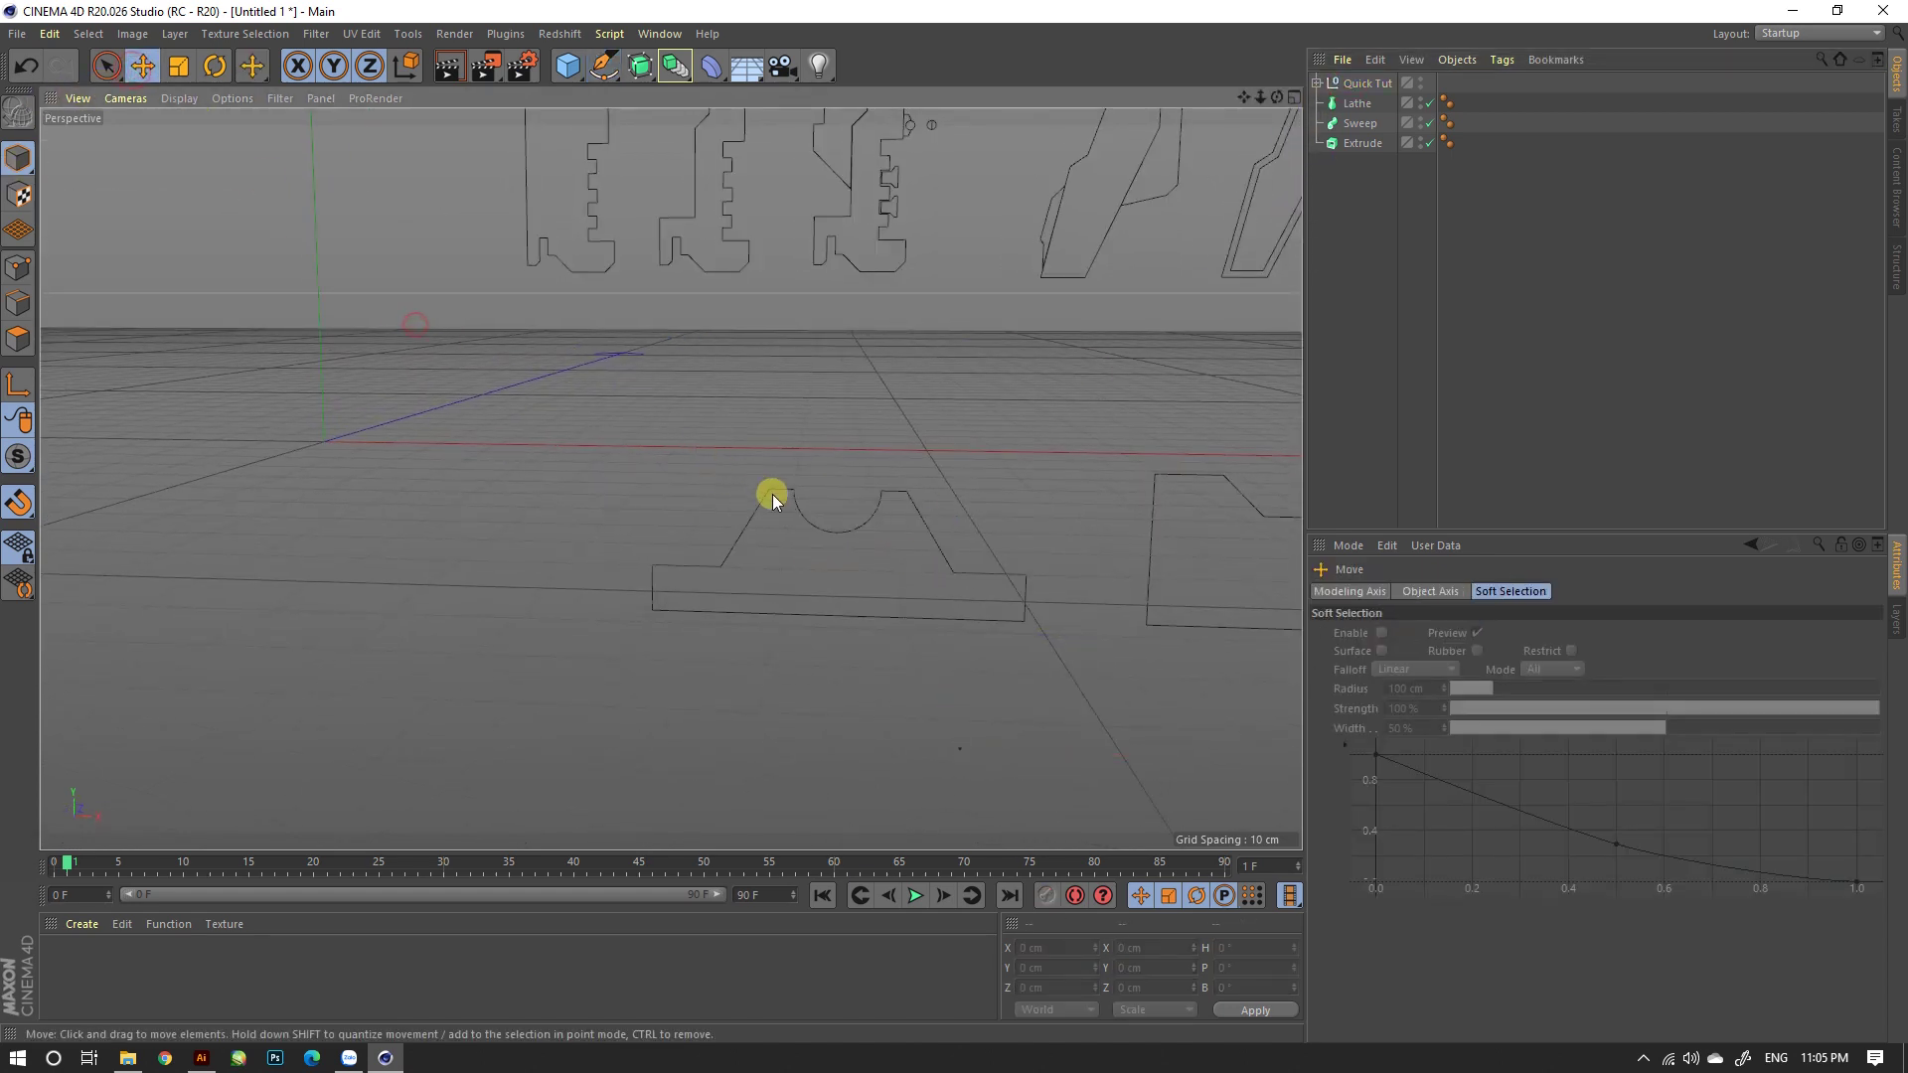
click(799, 509)
mouse_move(850, 554)
alt+mouse_down()
mouse_move(876, 553)
mouse_move(886, 580)
alt+mouse_up()
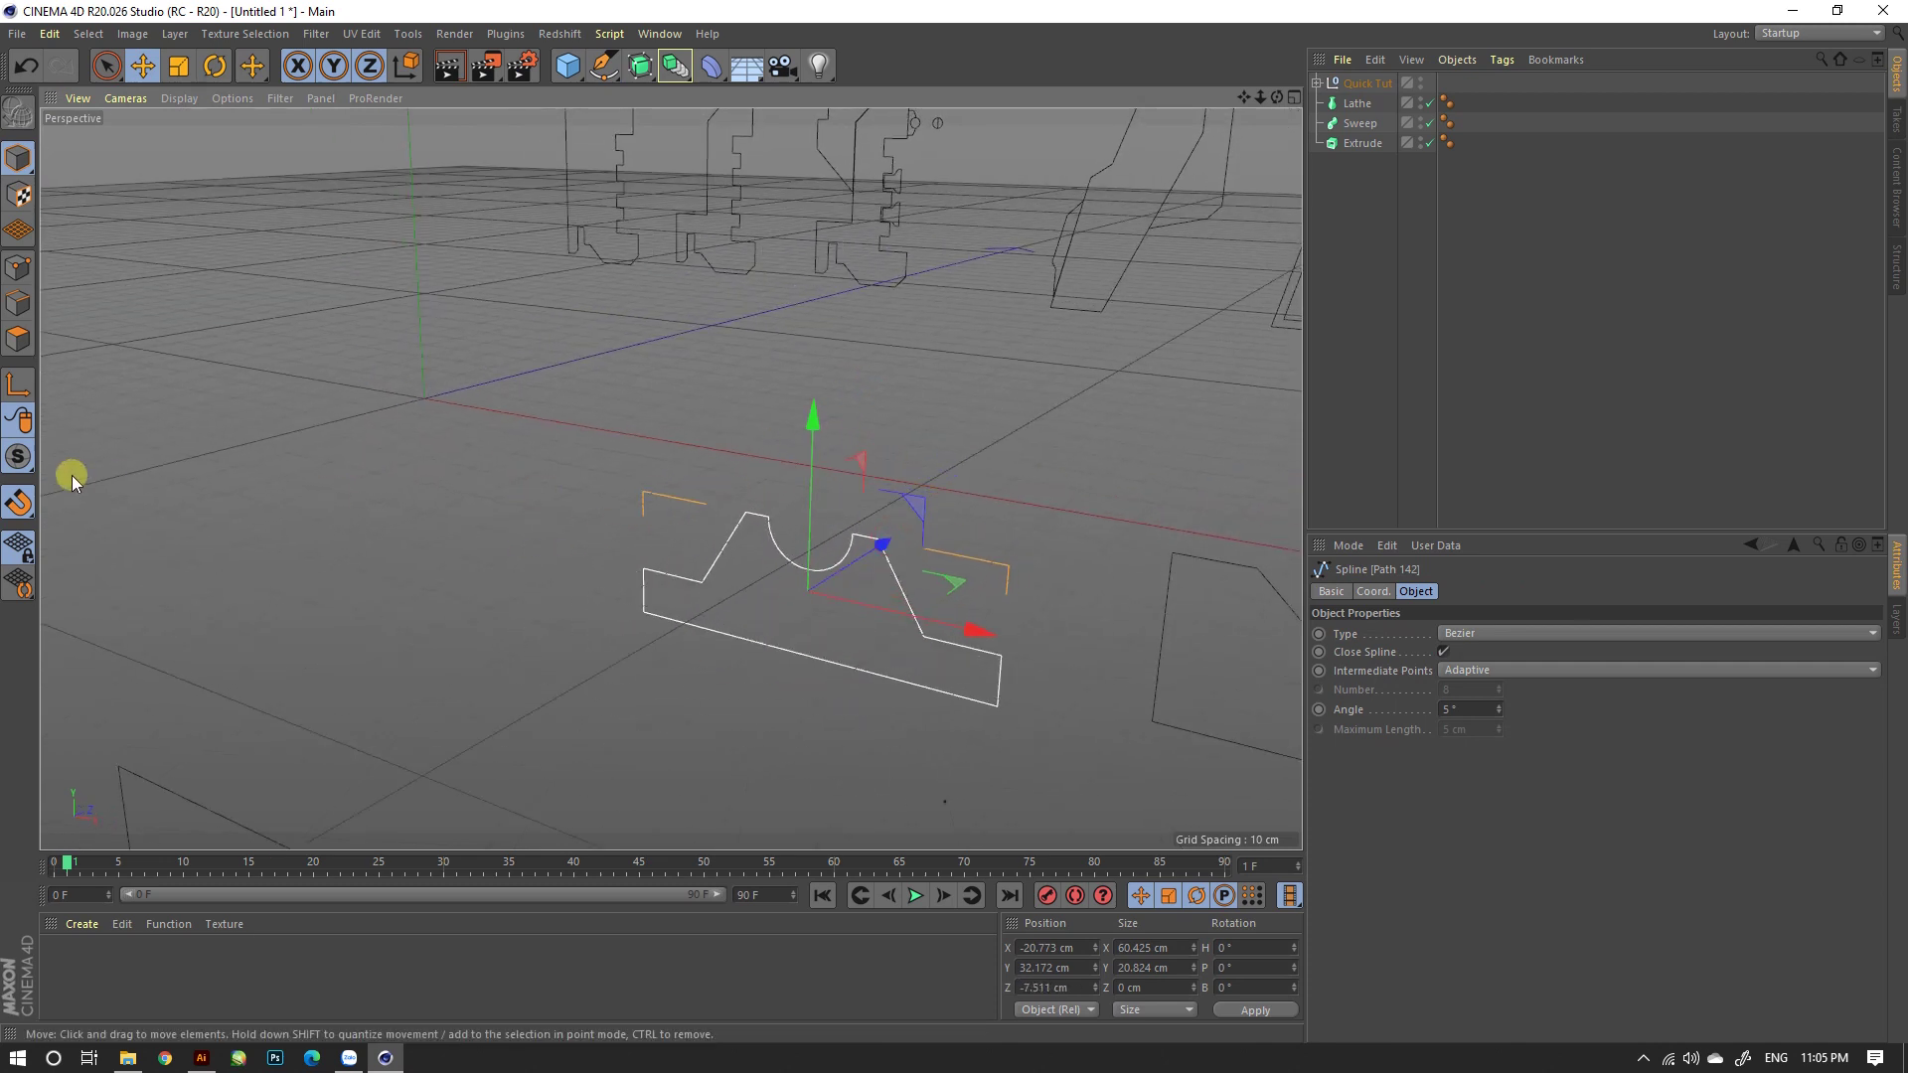
click(18, 385)
drag(921, 503, 753, 529)
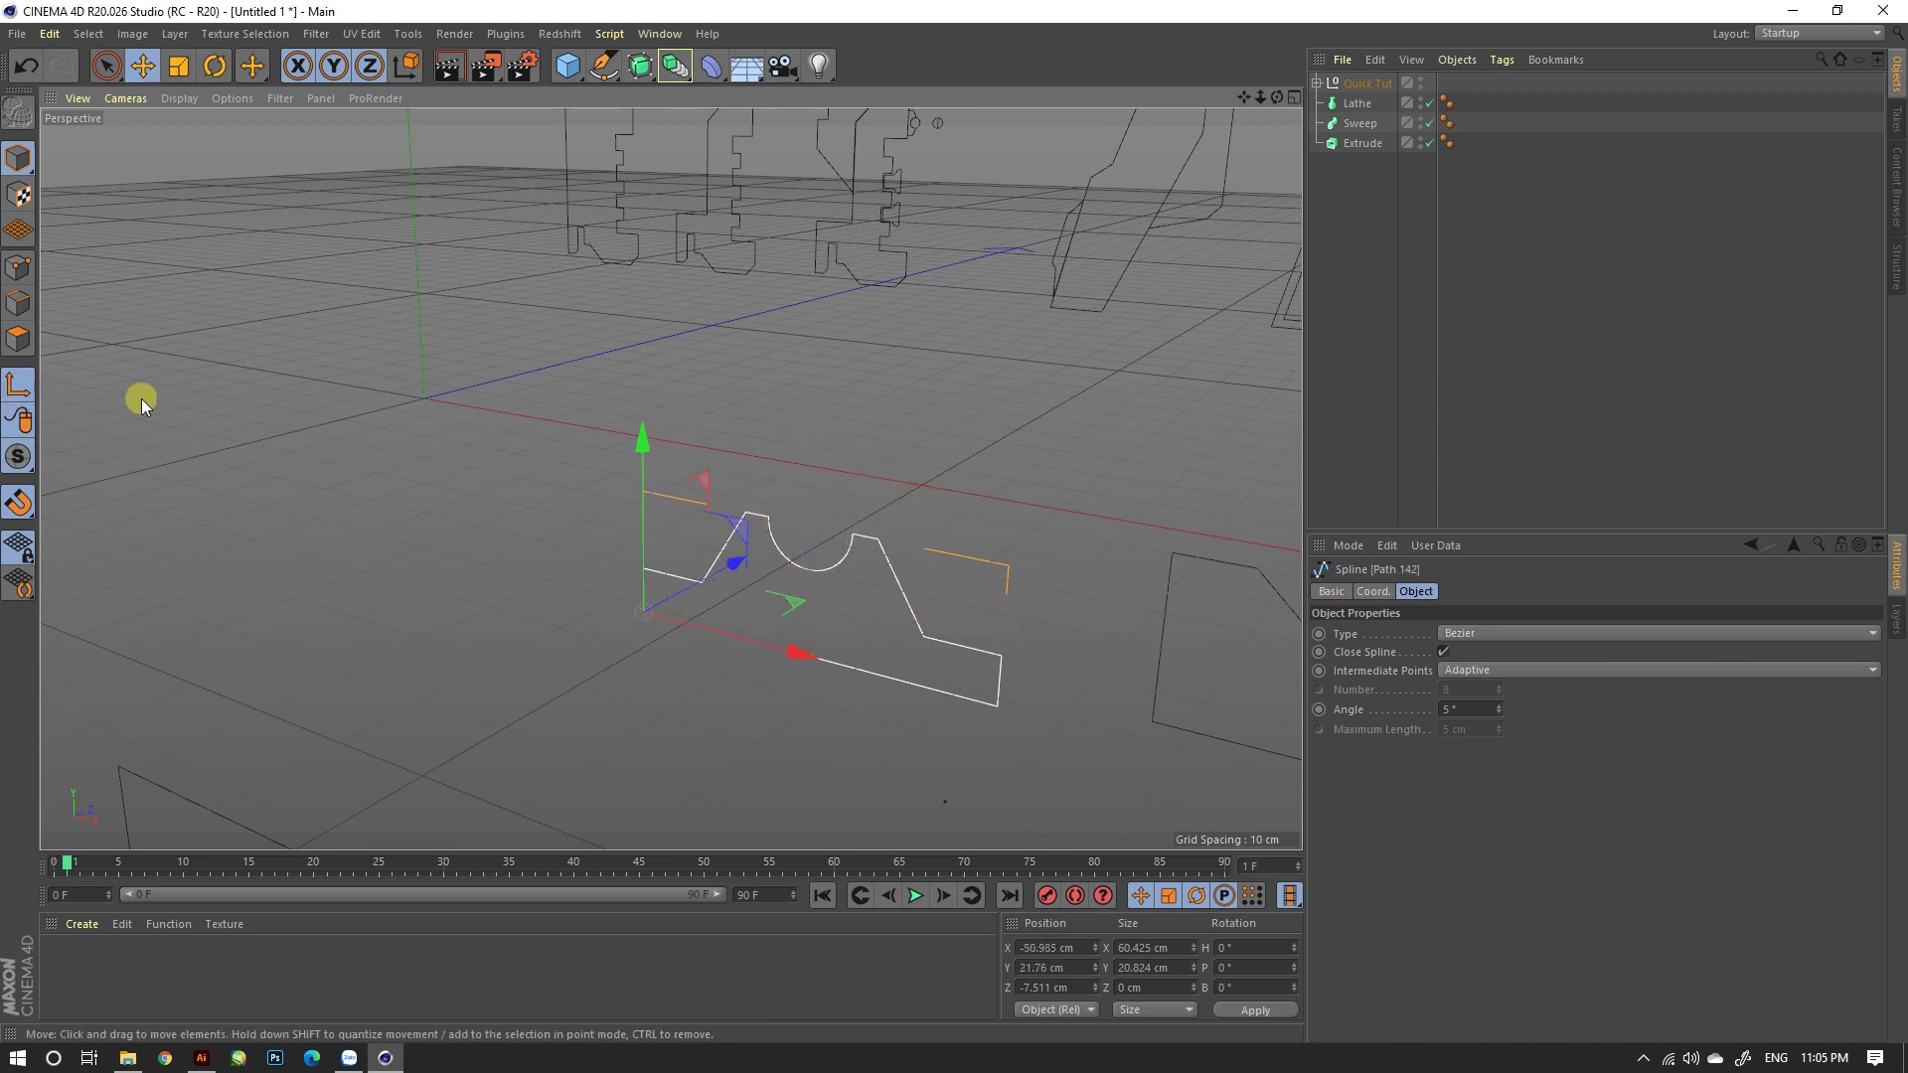
click(18, 385)
Step: Set Path 142's X, Y and Z position to 0 and adjust it in the viewport
double_click(1053, 948)
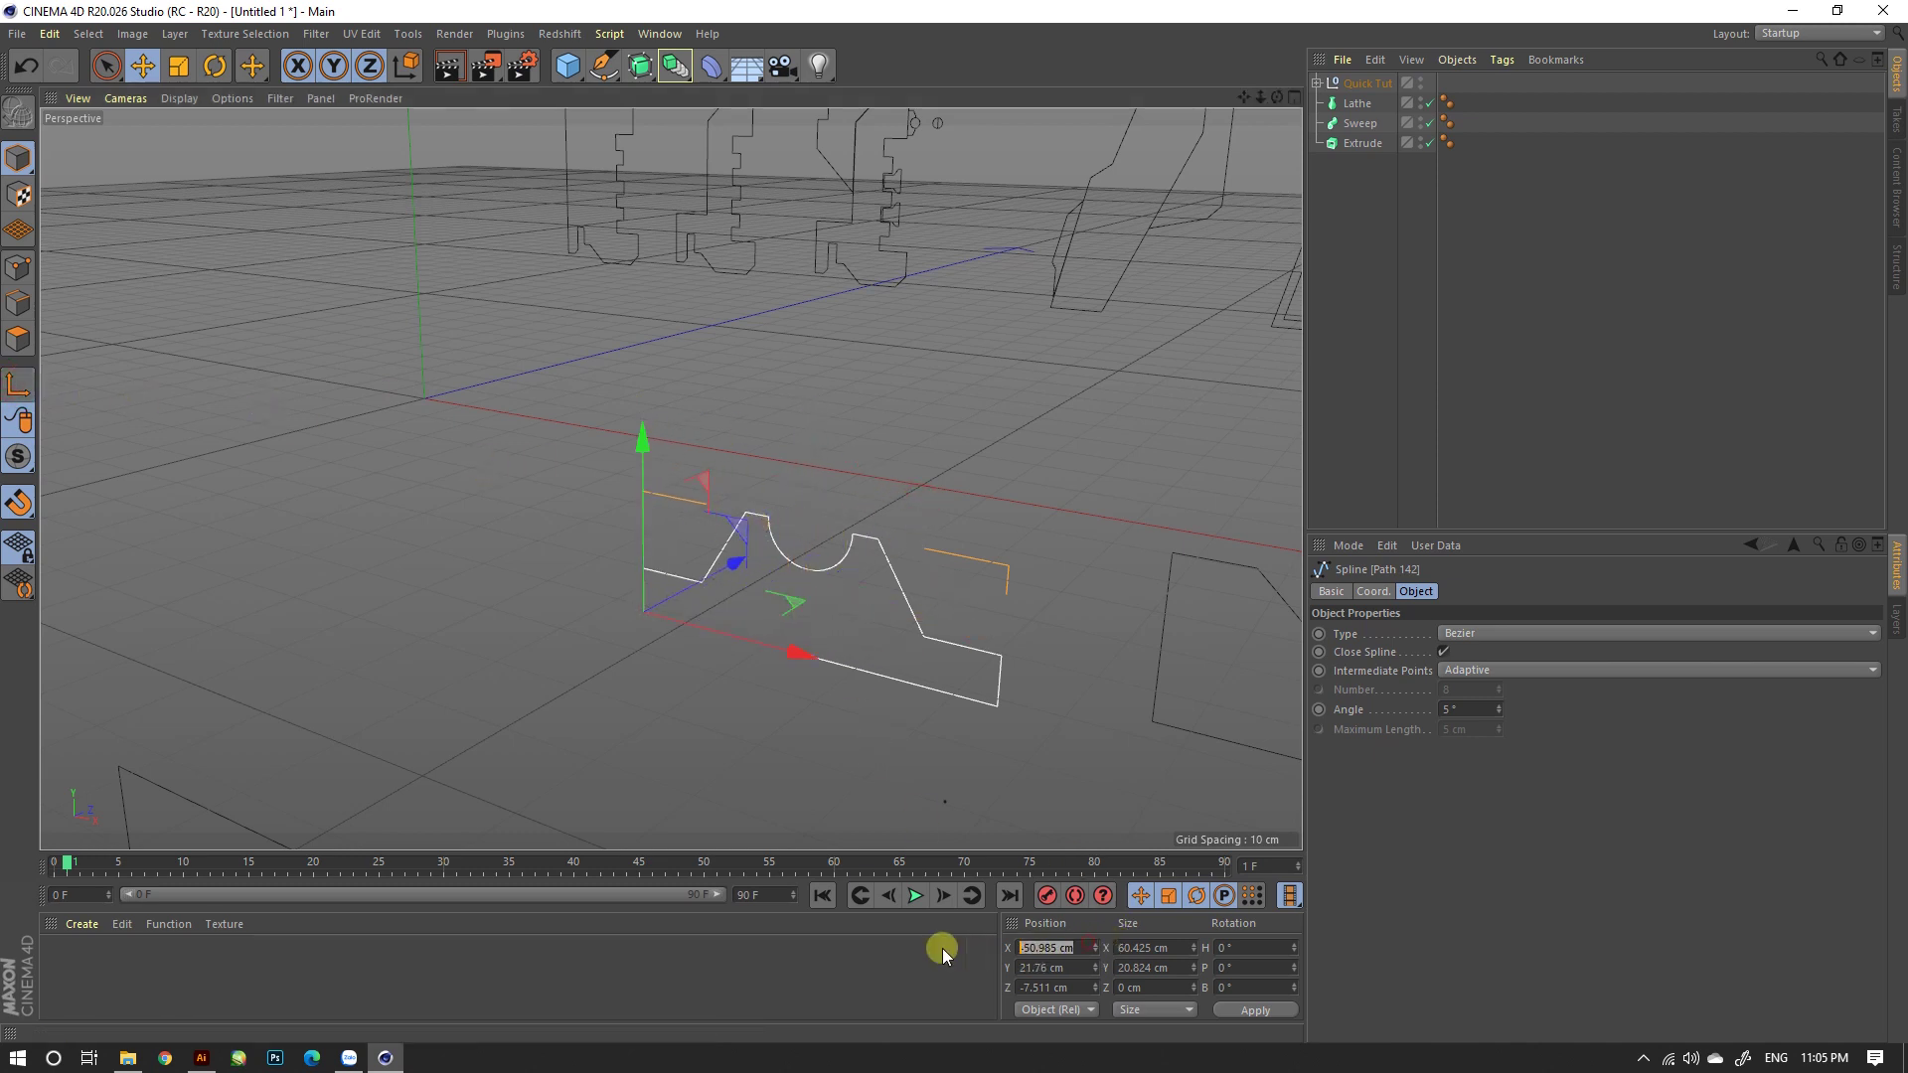
text(0)
key(Tab)
text(0)
key(Return)
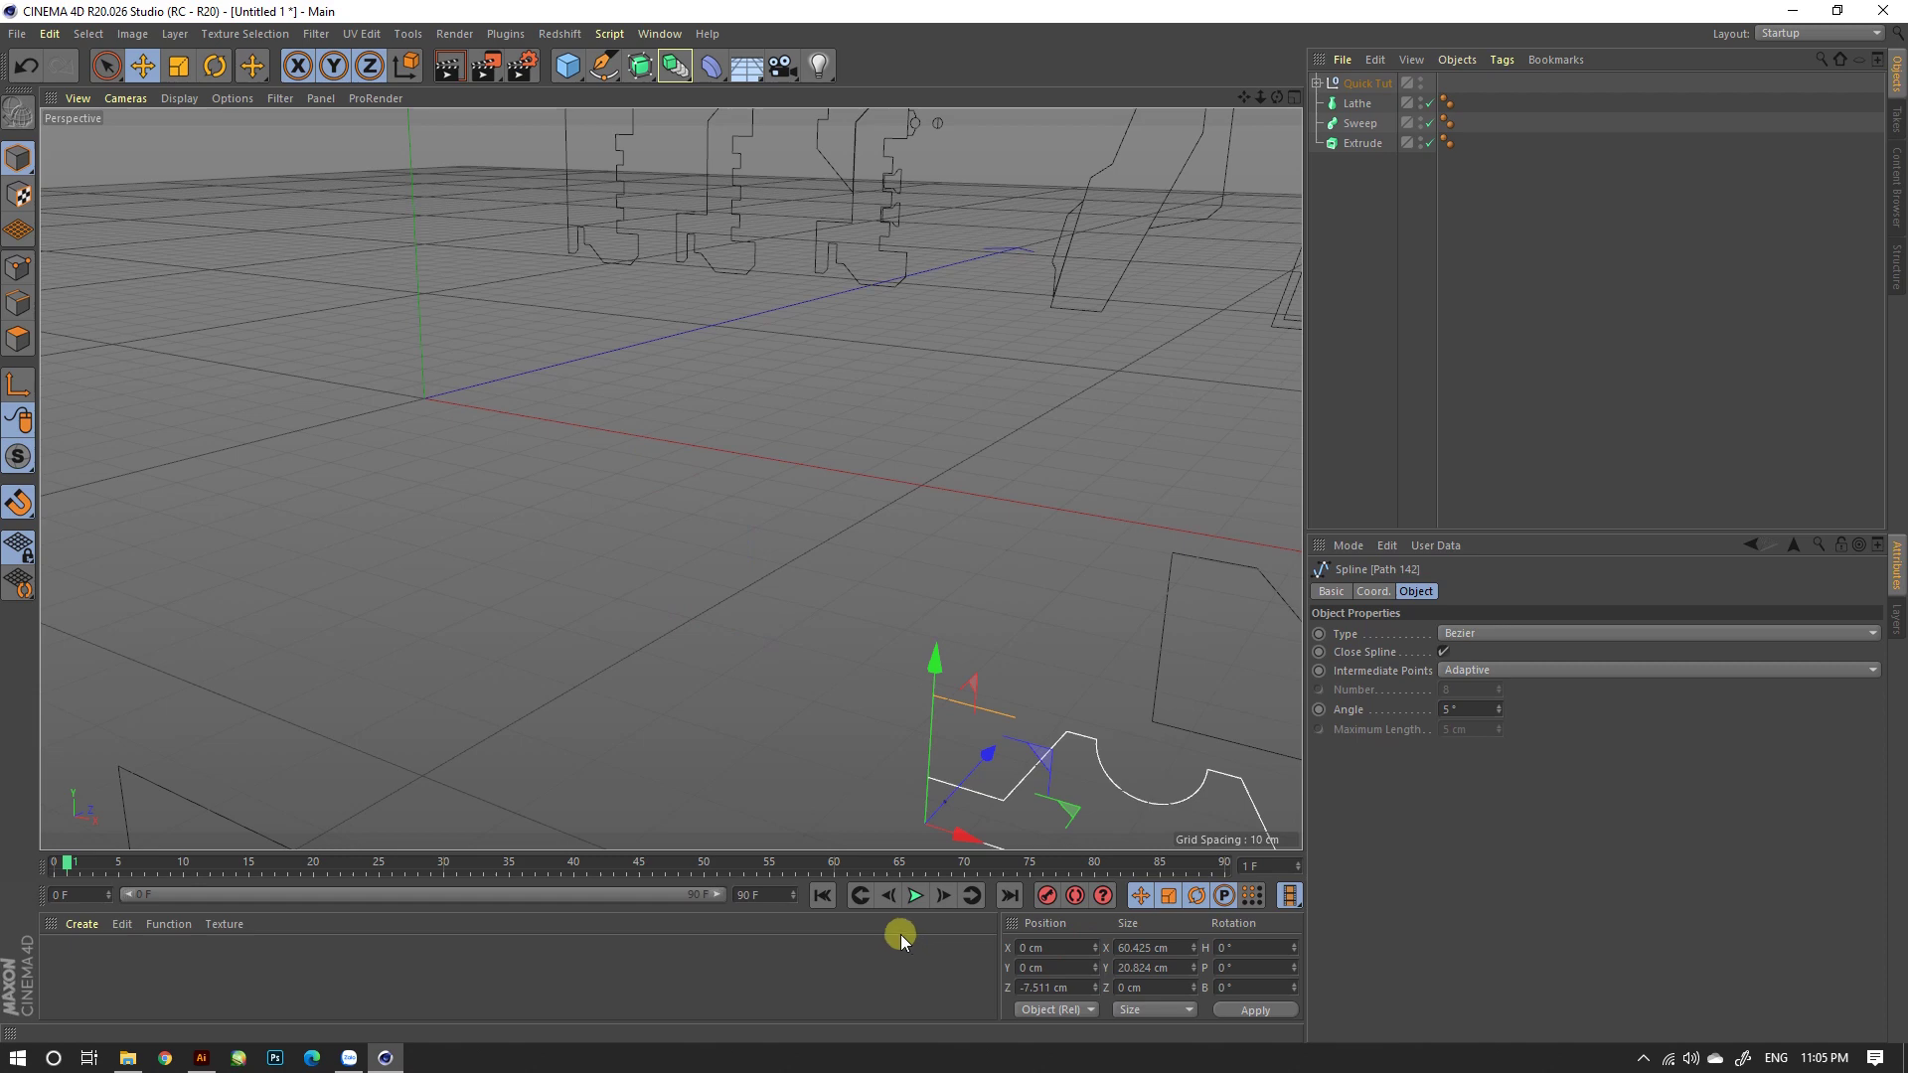
text(0)
key(Return)
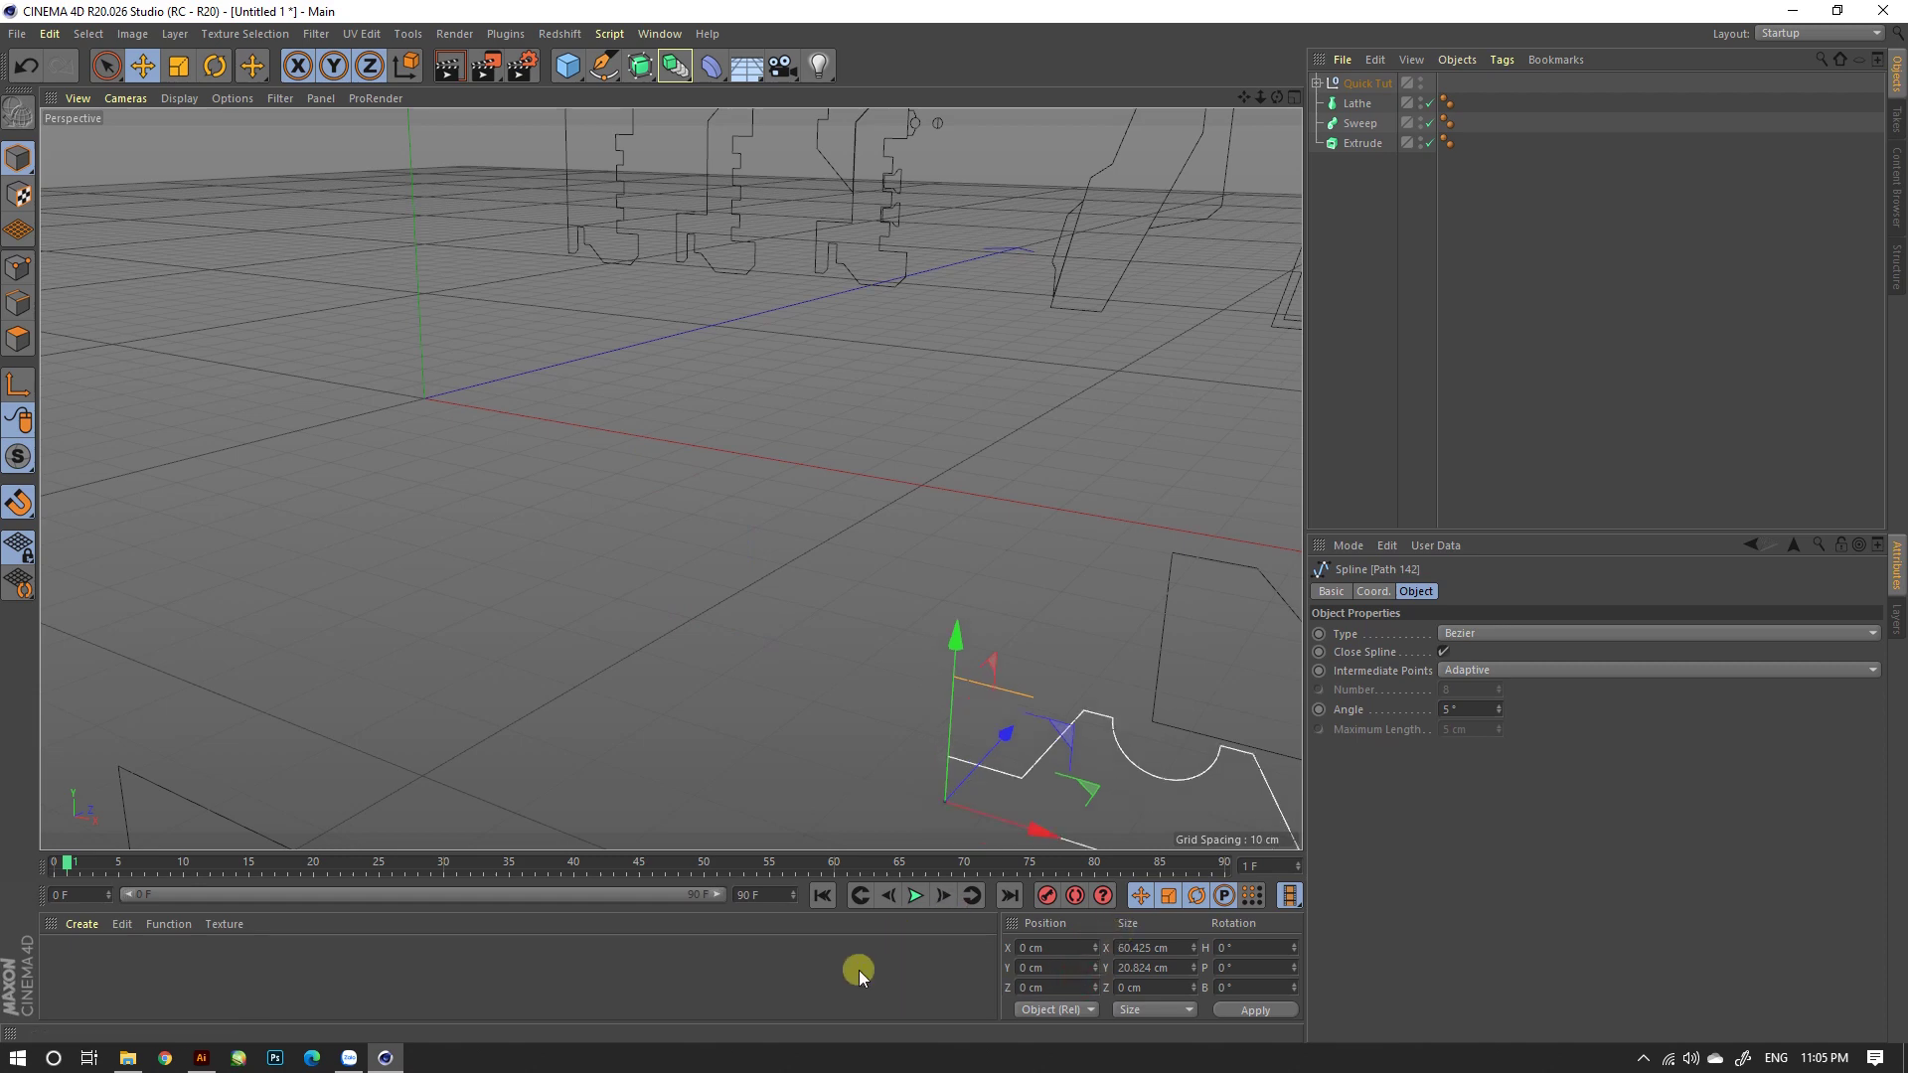
scroll(905, 606, down, 3)
alt+drag(909, 600, 987, 654)
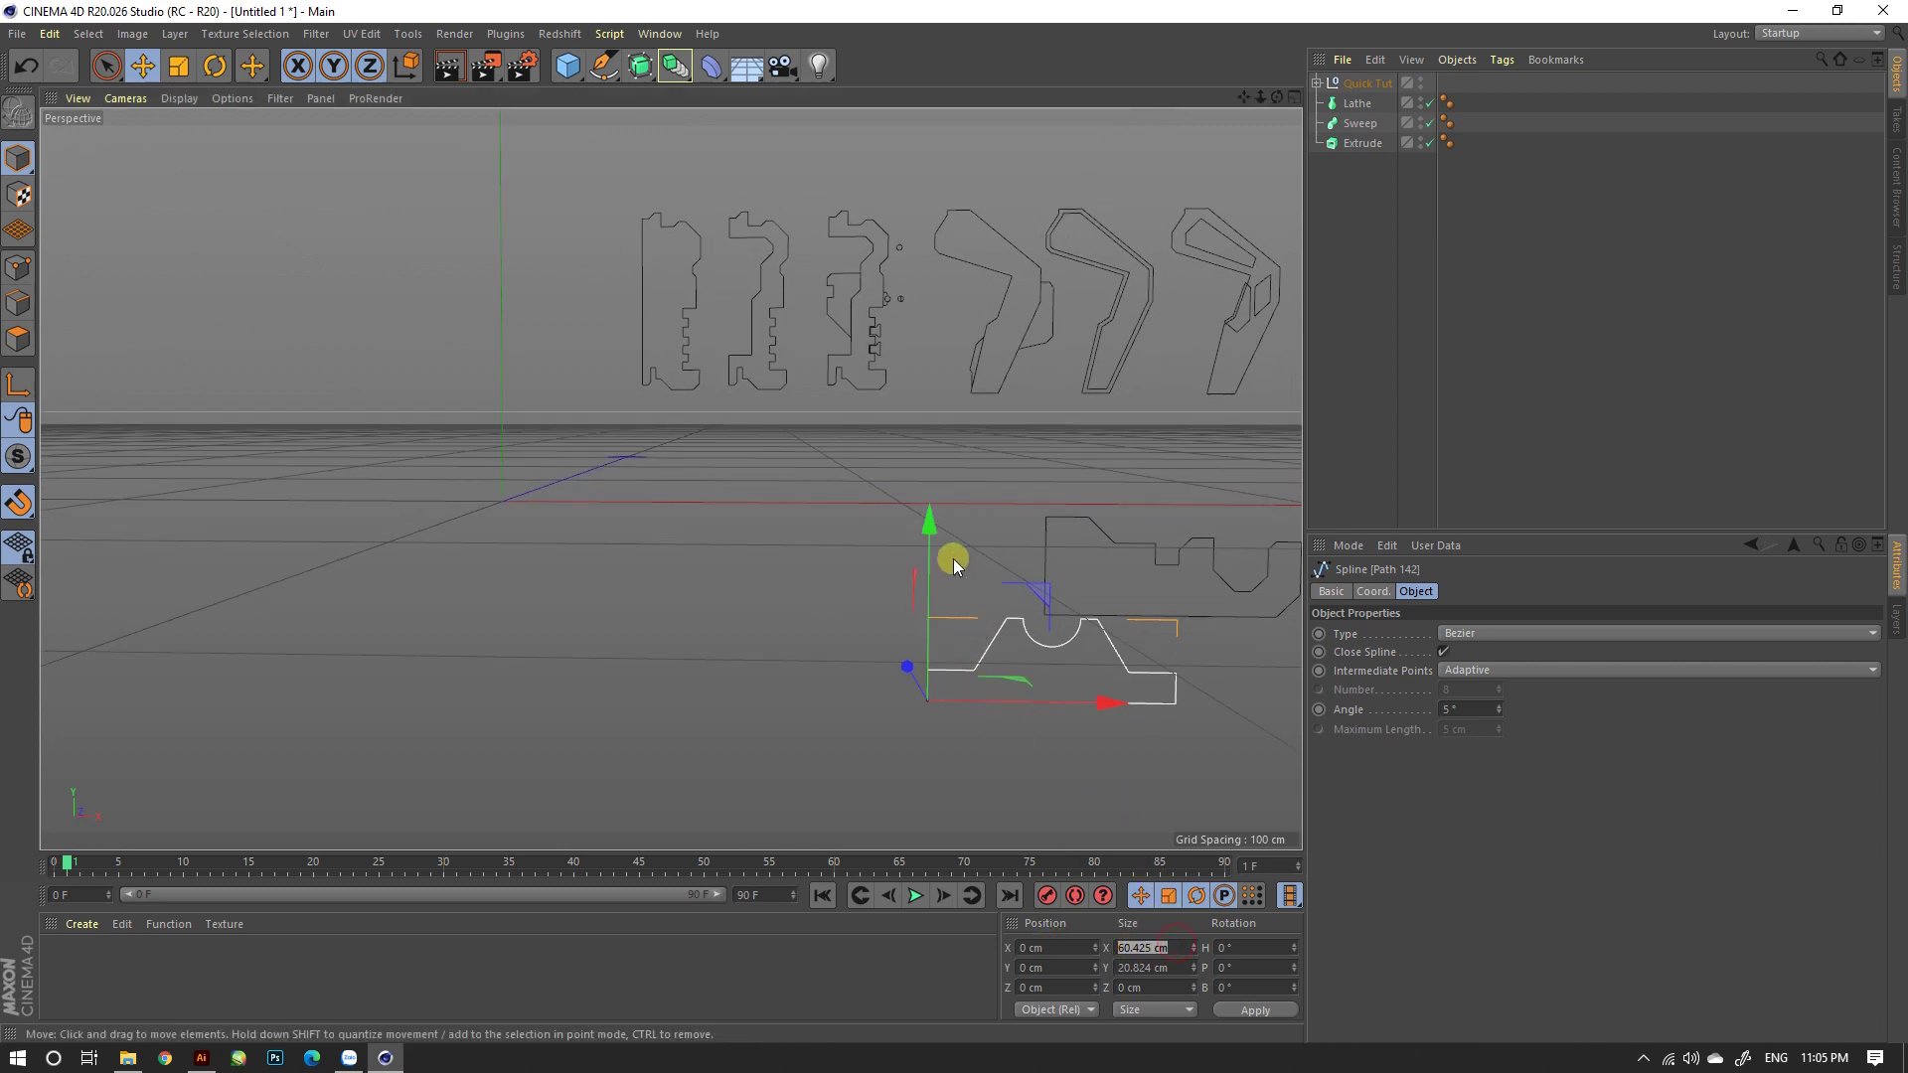
drag(929, 524, 939, 330)
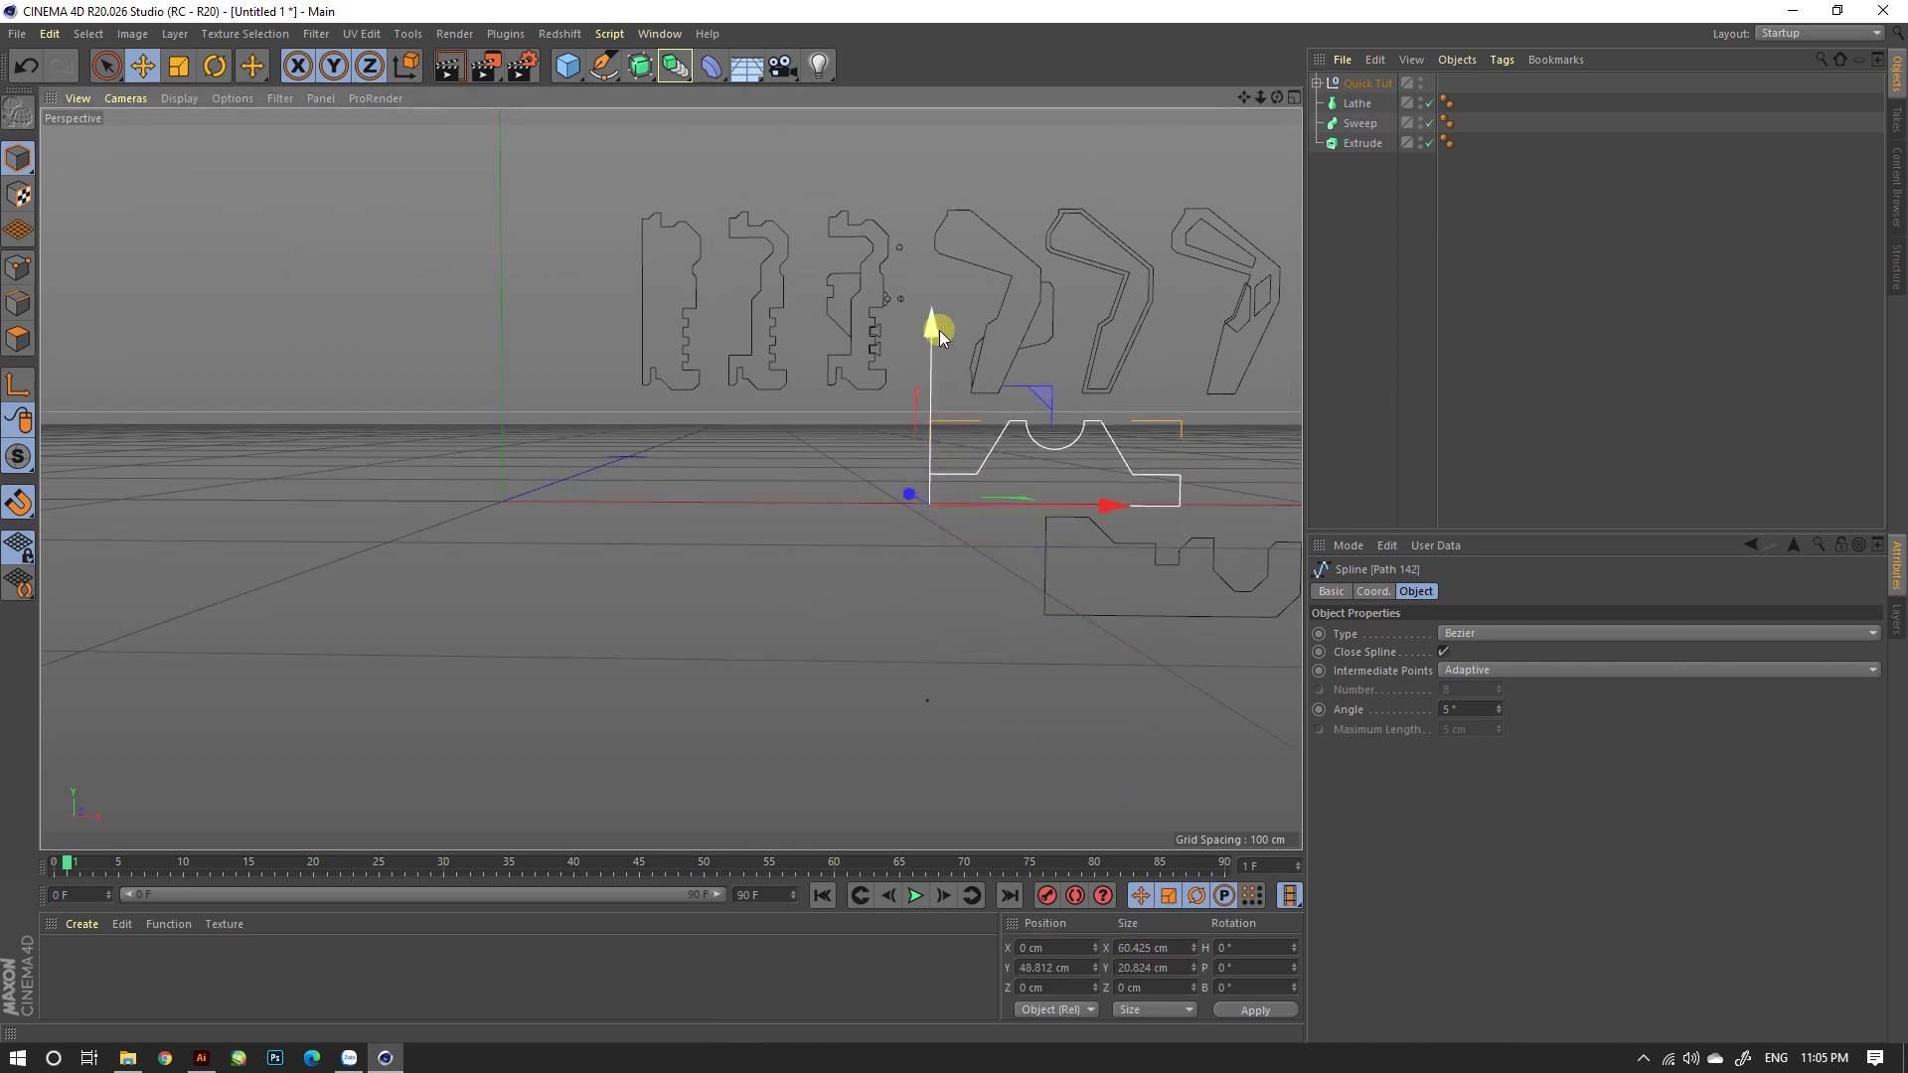
scroll(791, 534, down, 3)
mouse_move(797, 527)
alt+mouse_down()
mouse_move(852, 566)
mouse_move(839, 540)
mouse_move(1292, 253)
alt+mouse_up()
Step: Move Path 142 out of the Quick Tut group and place it at position 0, 0
key(Delete)
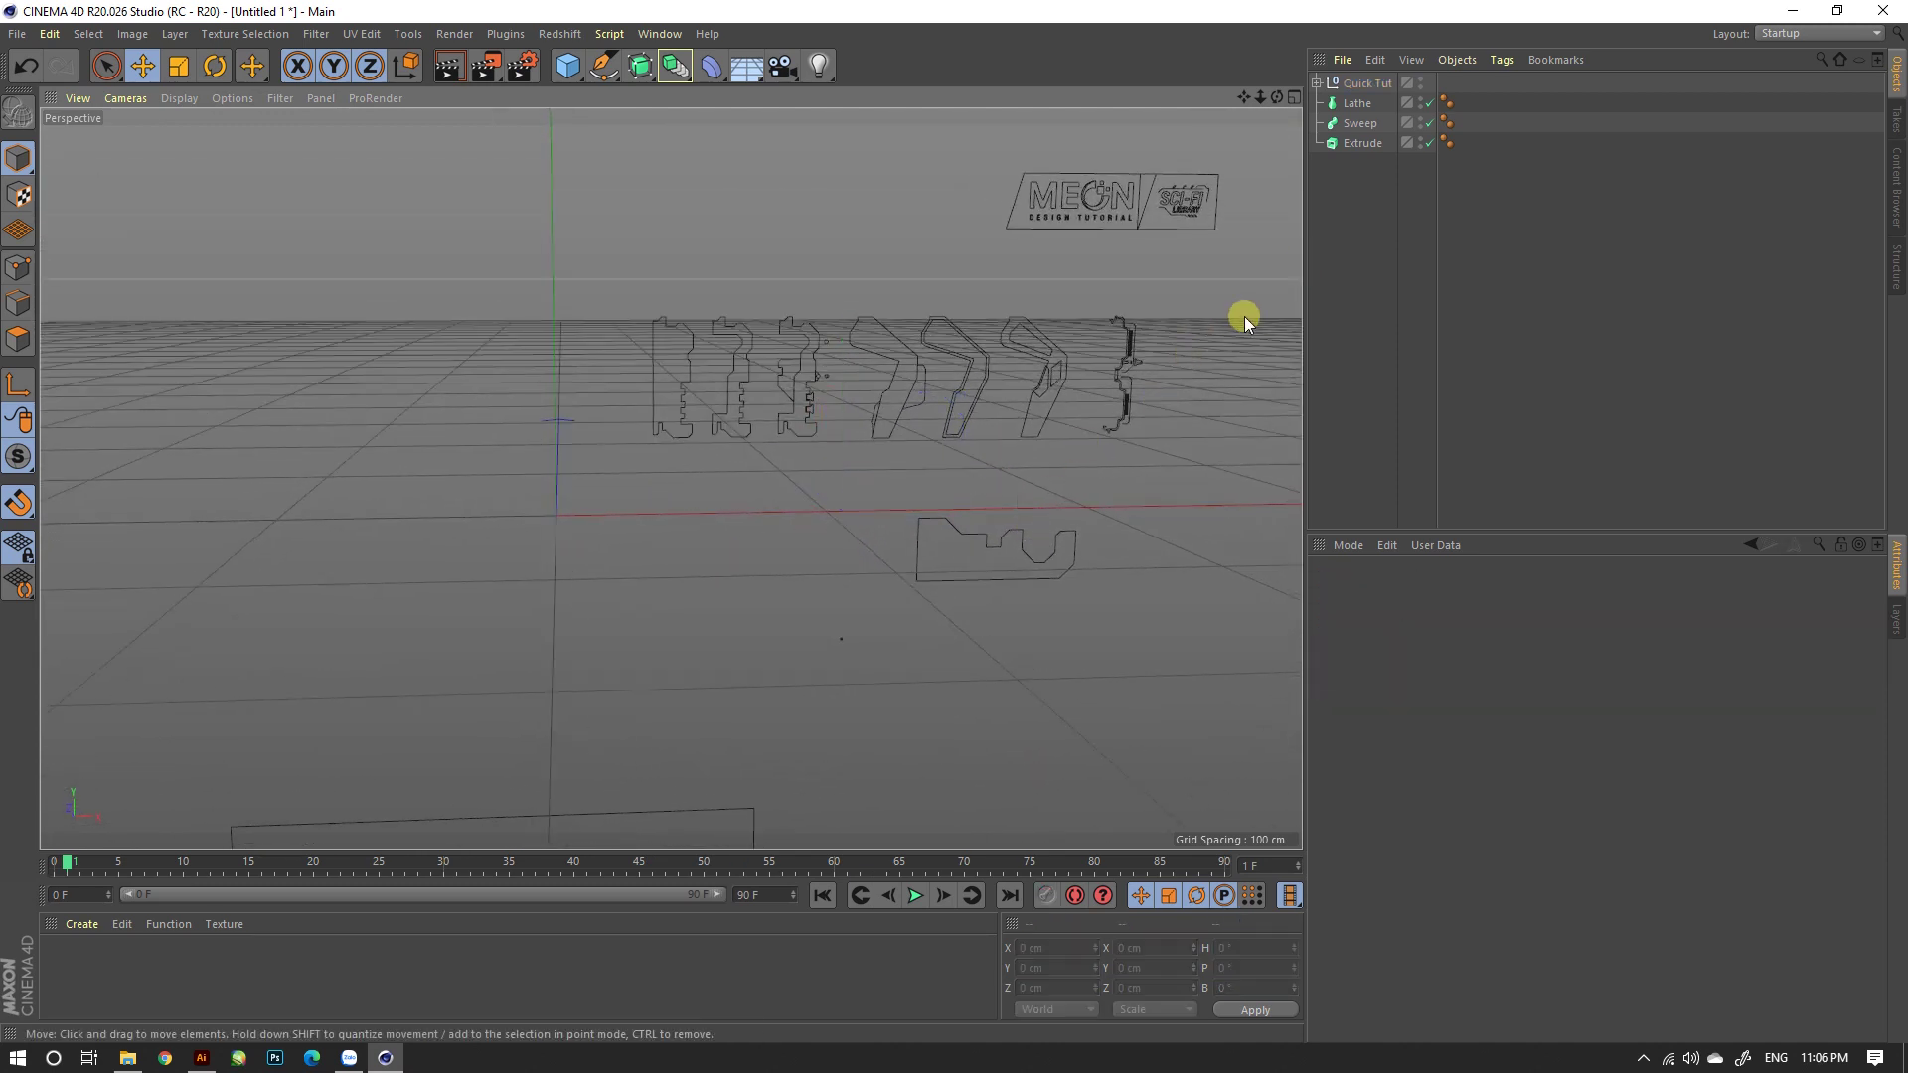
click(1343, 256)
key(ctrl+z)
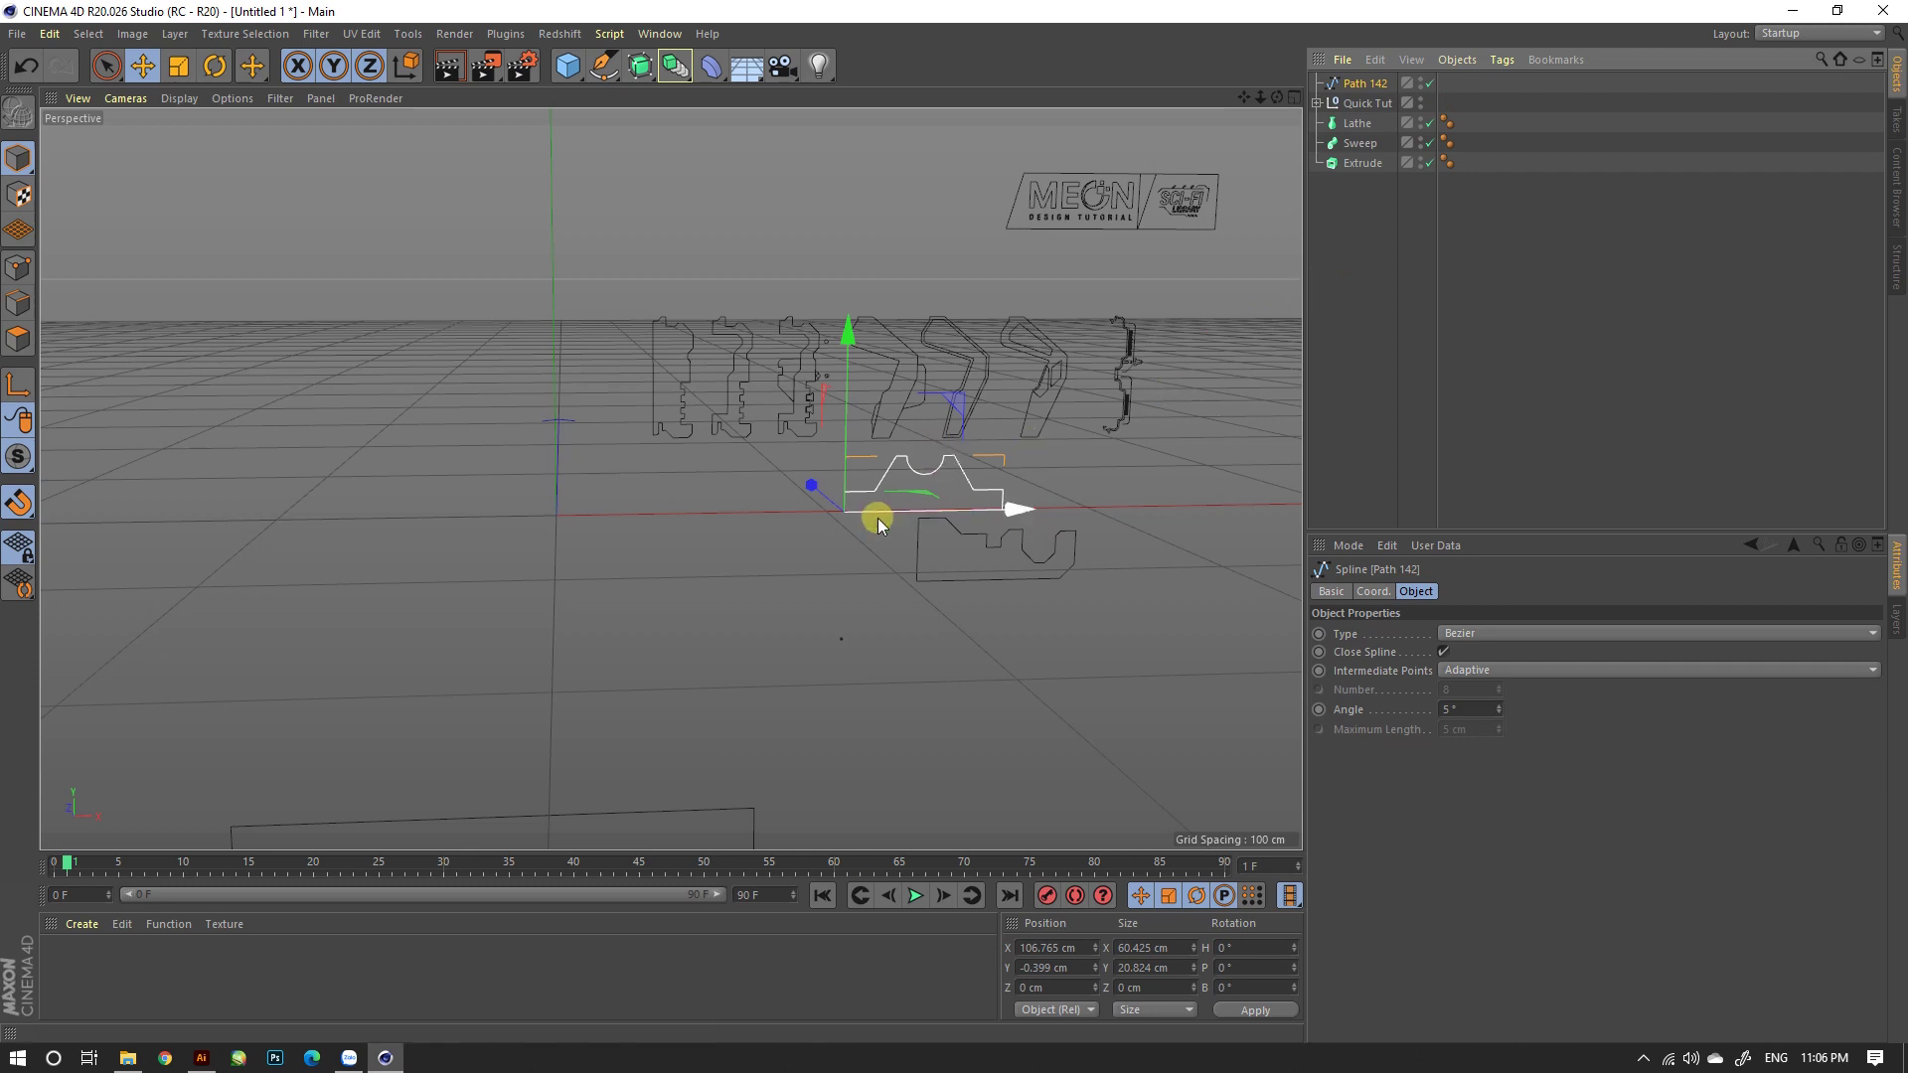
click(1073, 946)
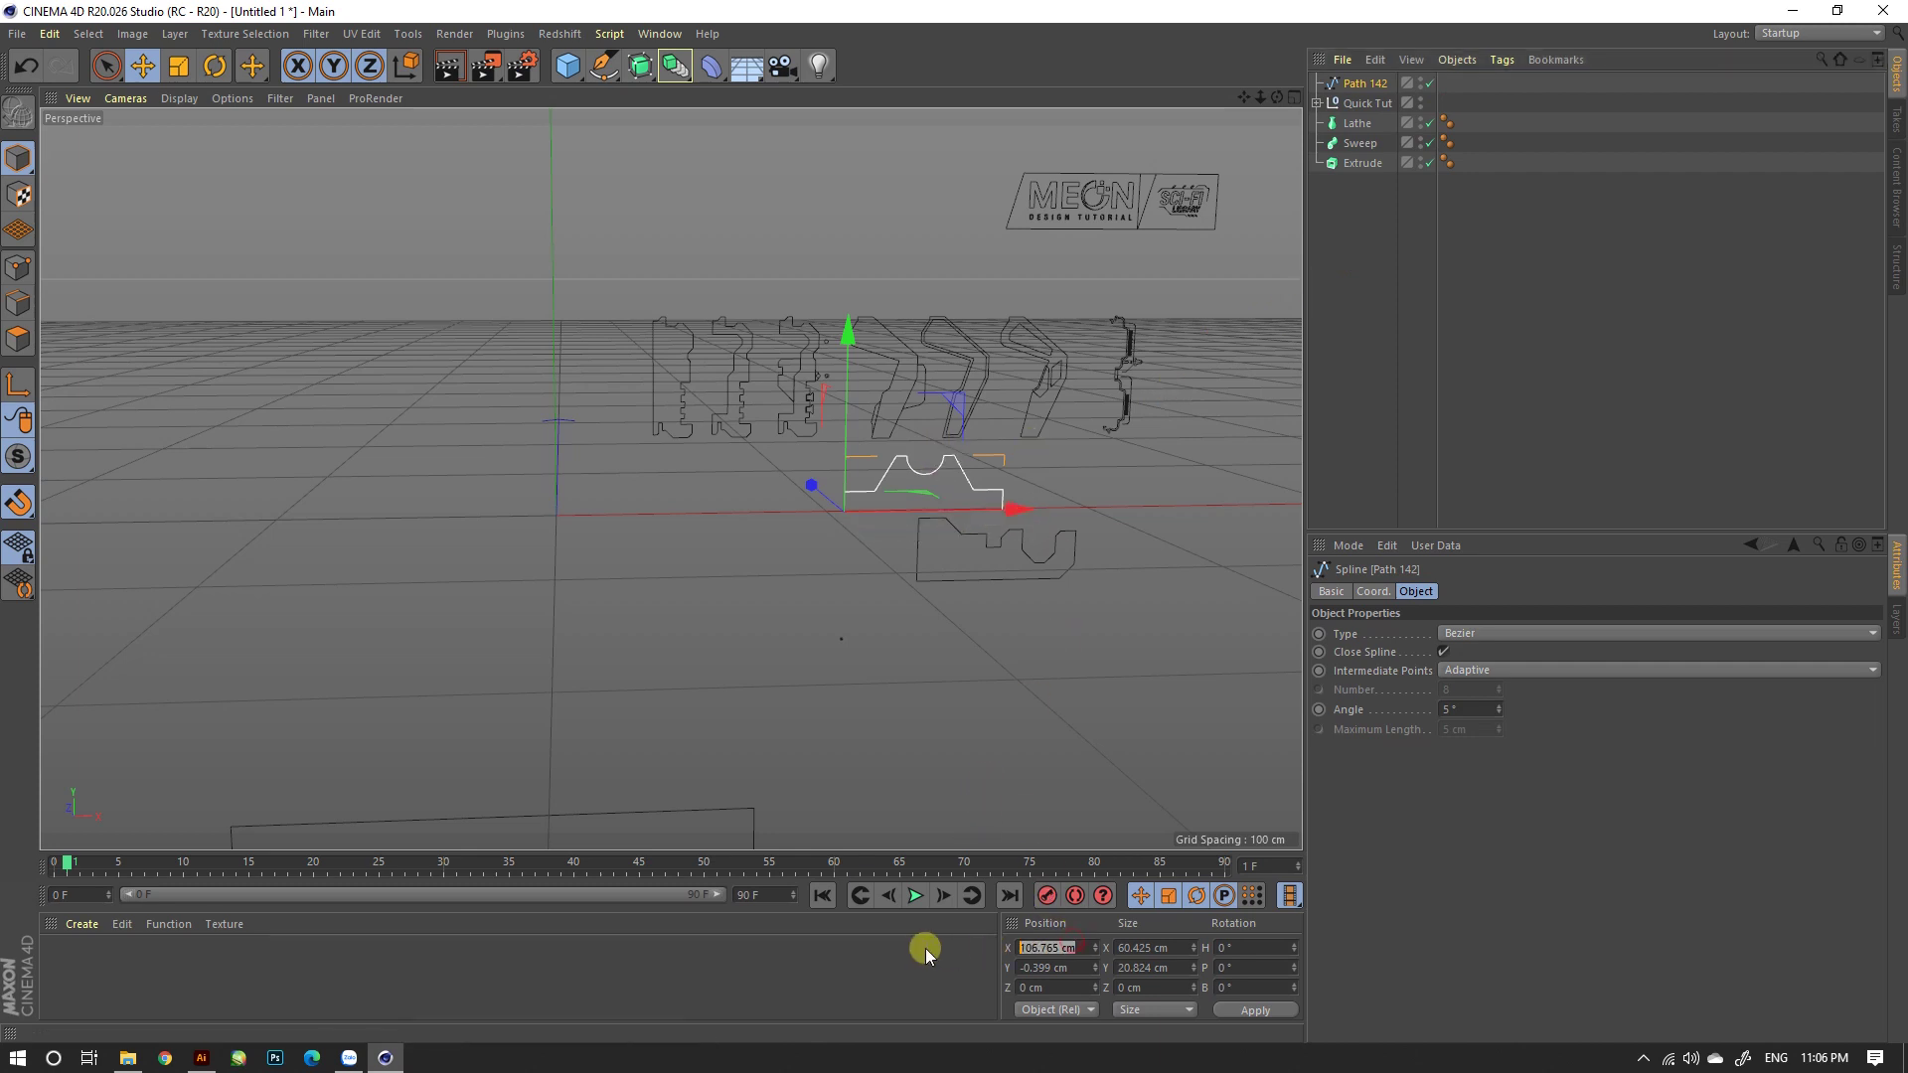
text(0)
key(Tab)
text(0)
key(Return)
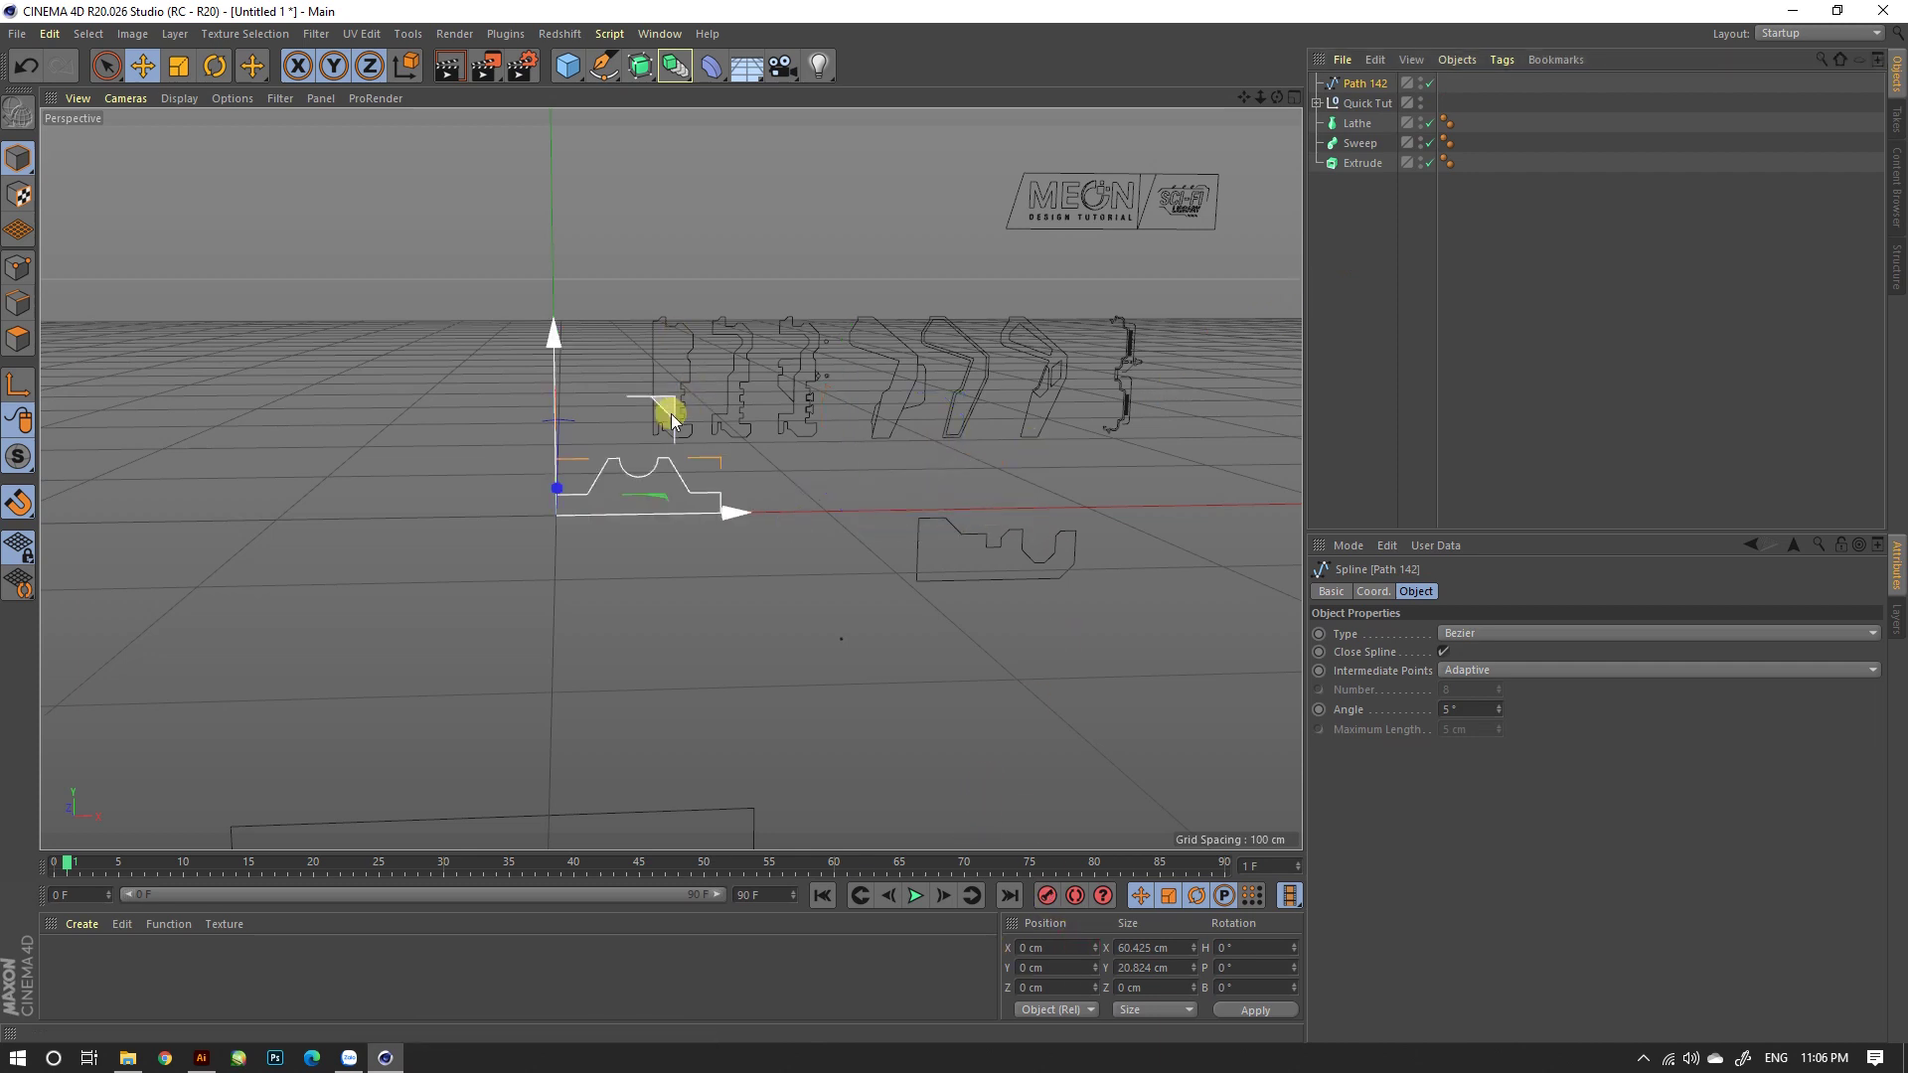
scroll(686, 457, up, 5)
alt+drag(700, 497, 736, 480)
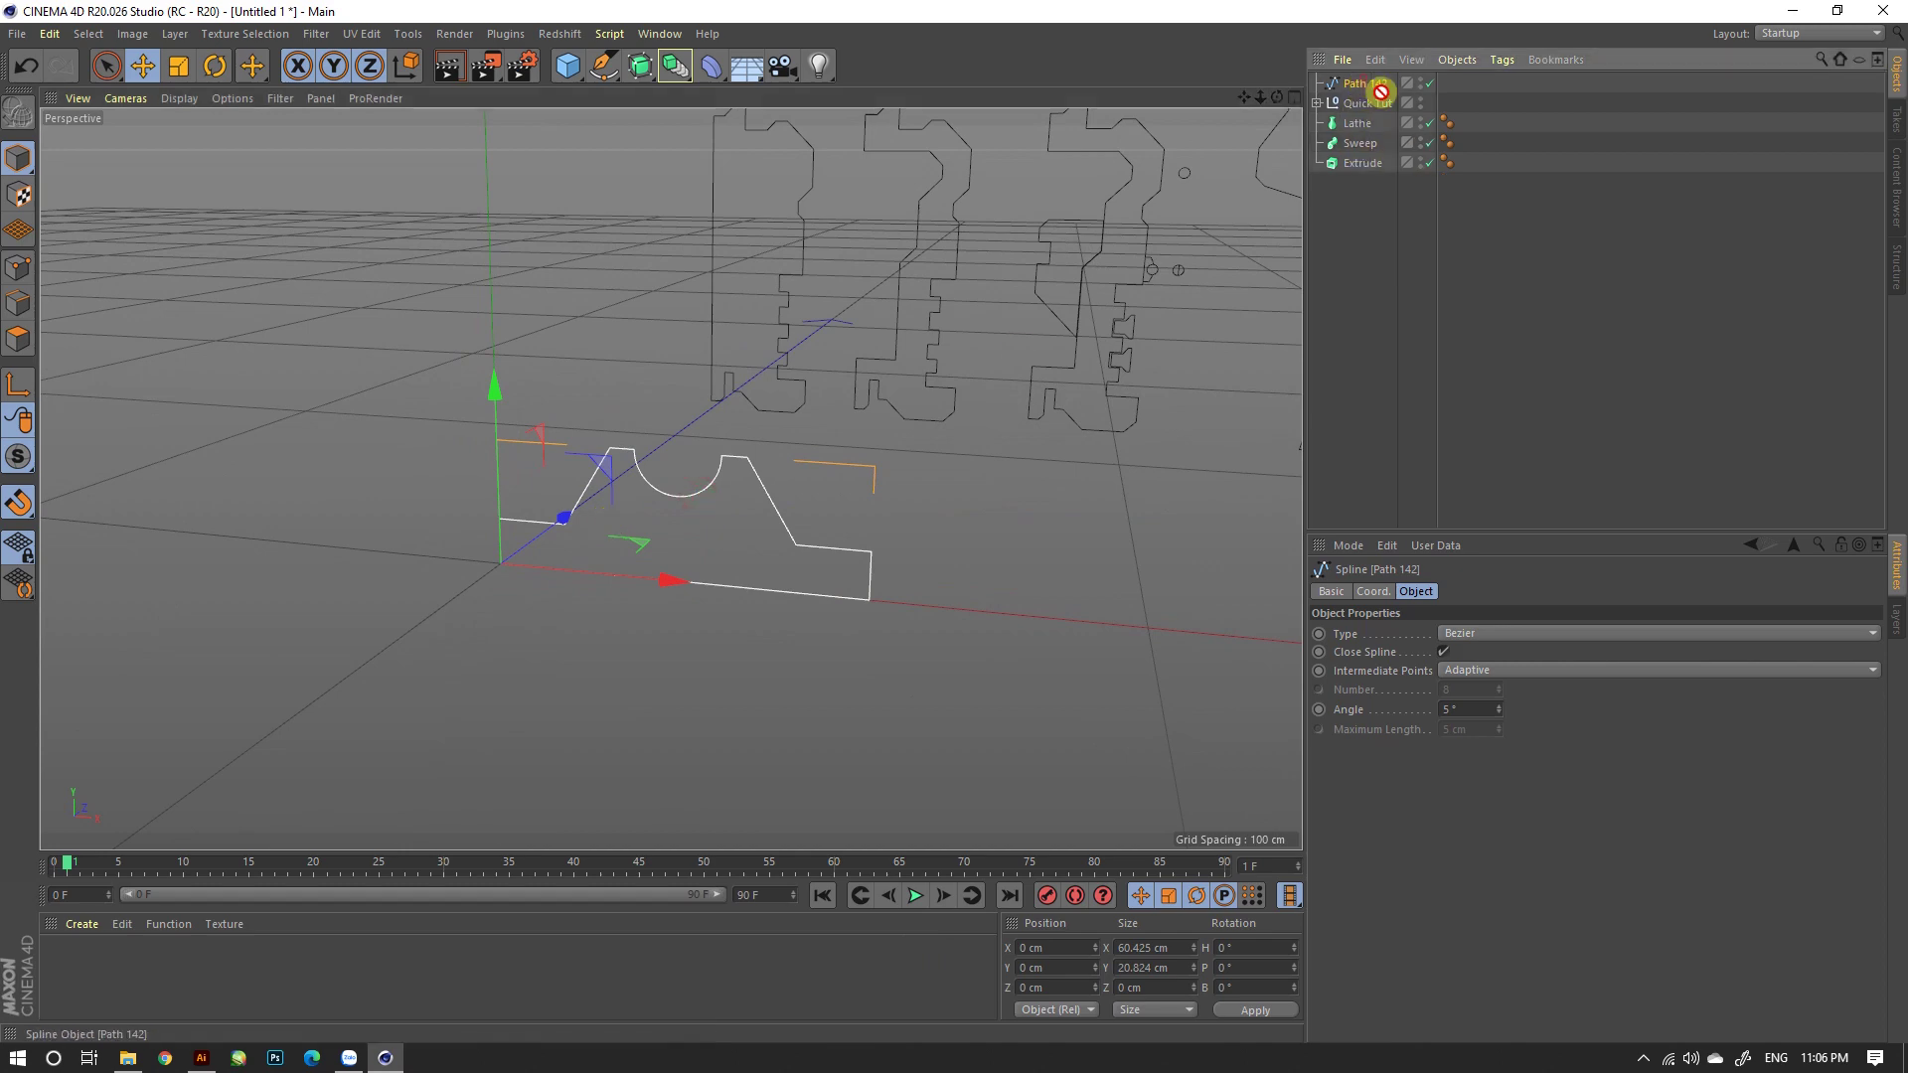
Step: Make Path 142 the profile of the Extrude object
drag(1360, 157, 1362, 162)
scroll(845, 447, up, 3)
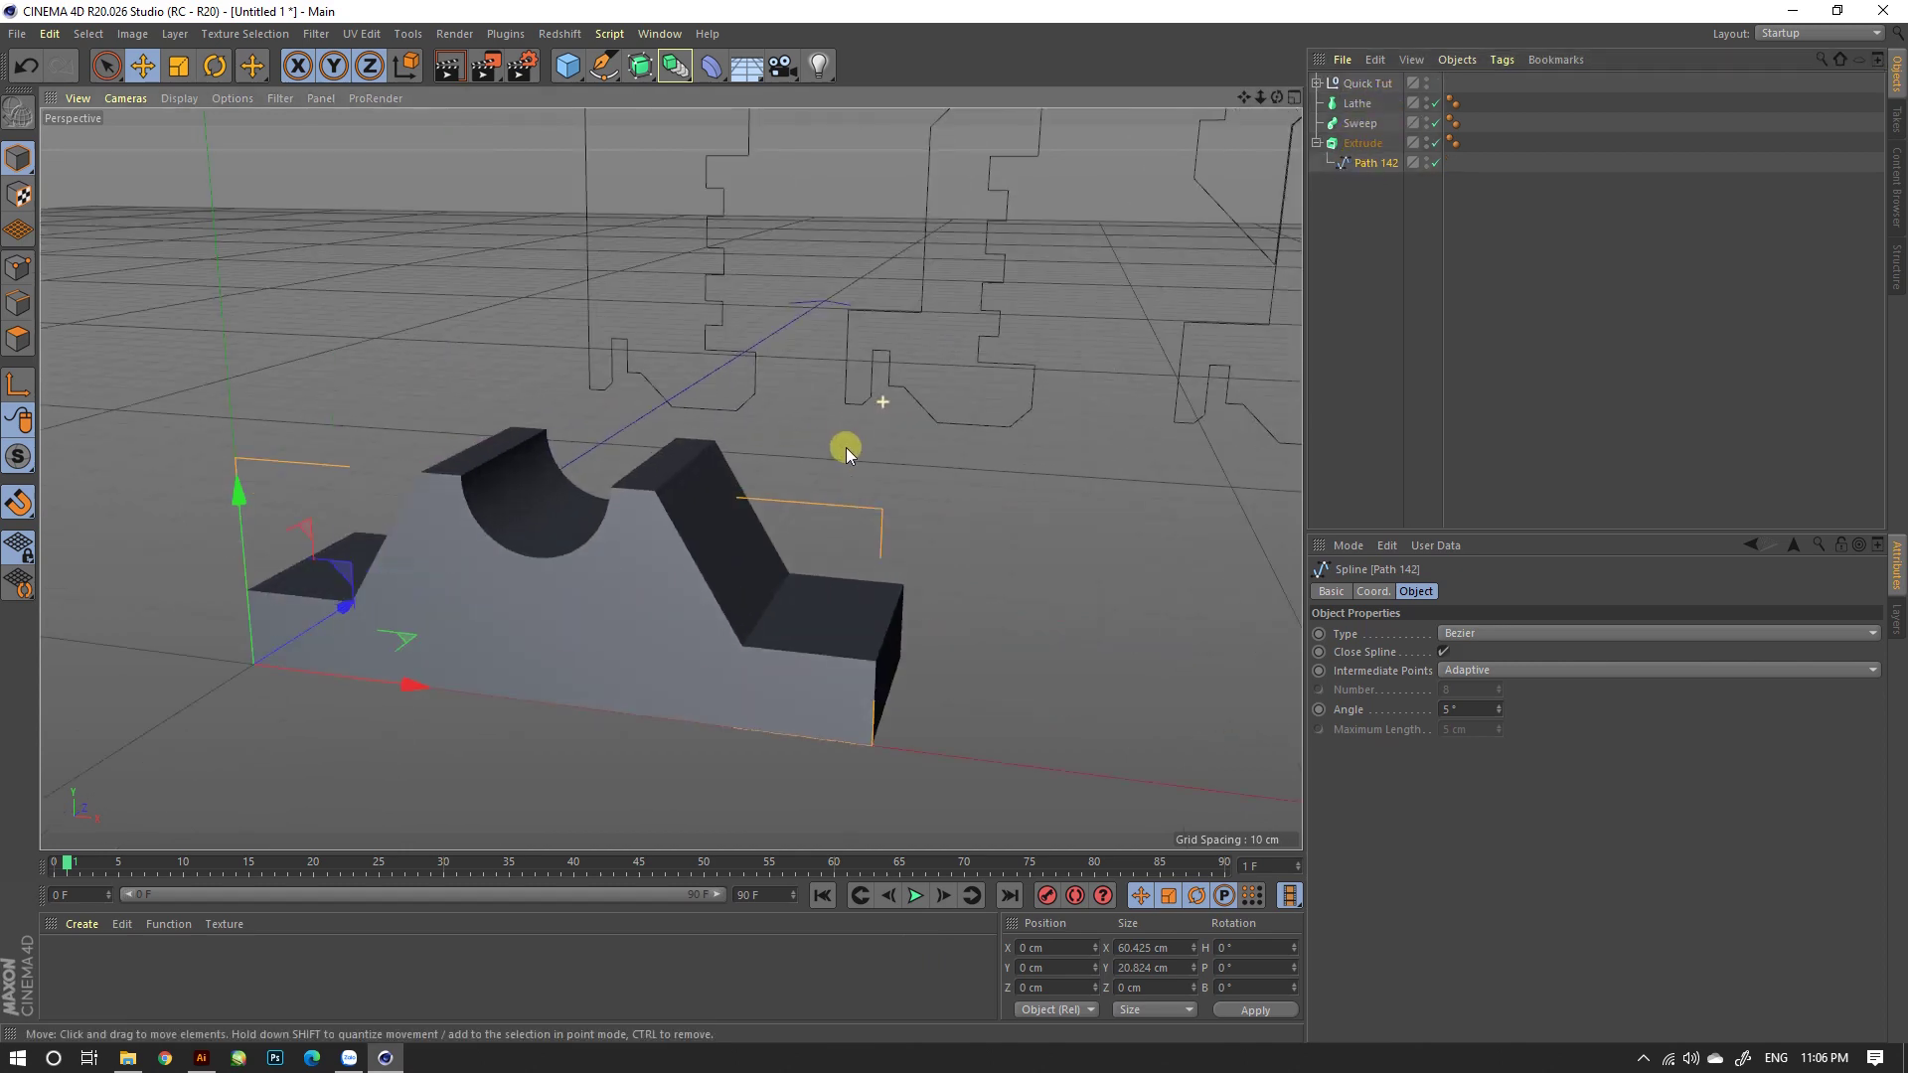
scroll(704, 556, up, 2)
mouse_move(704, 556)
alt+mouse_down()
mouse_move(464, 568)
mouse_move(289, 524)
mouse_move(561, 485)
mouse_move(807, 537)
mouse_move(809, 587)
mouse_move(756, 595)
mouse_move(982, 557)
mouse_move(837, 565)
alt+mouse_up()
scroll(837, 565, down, 3)
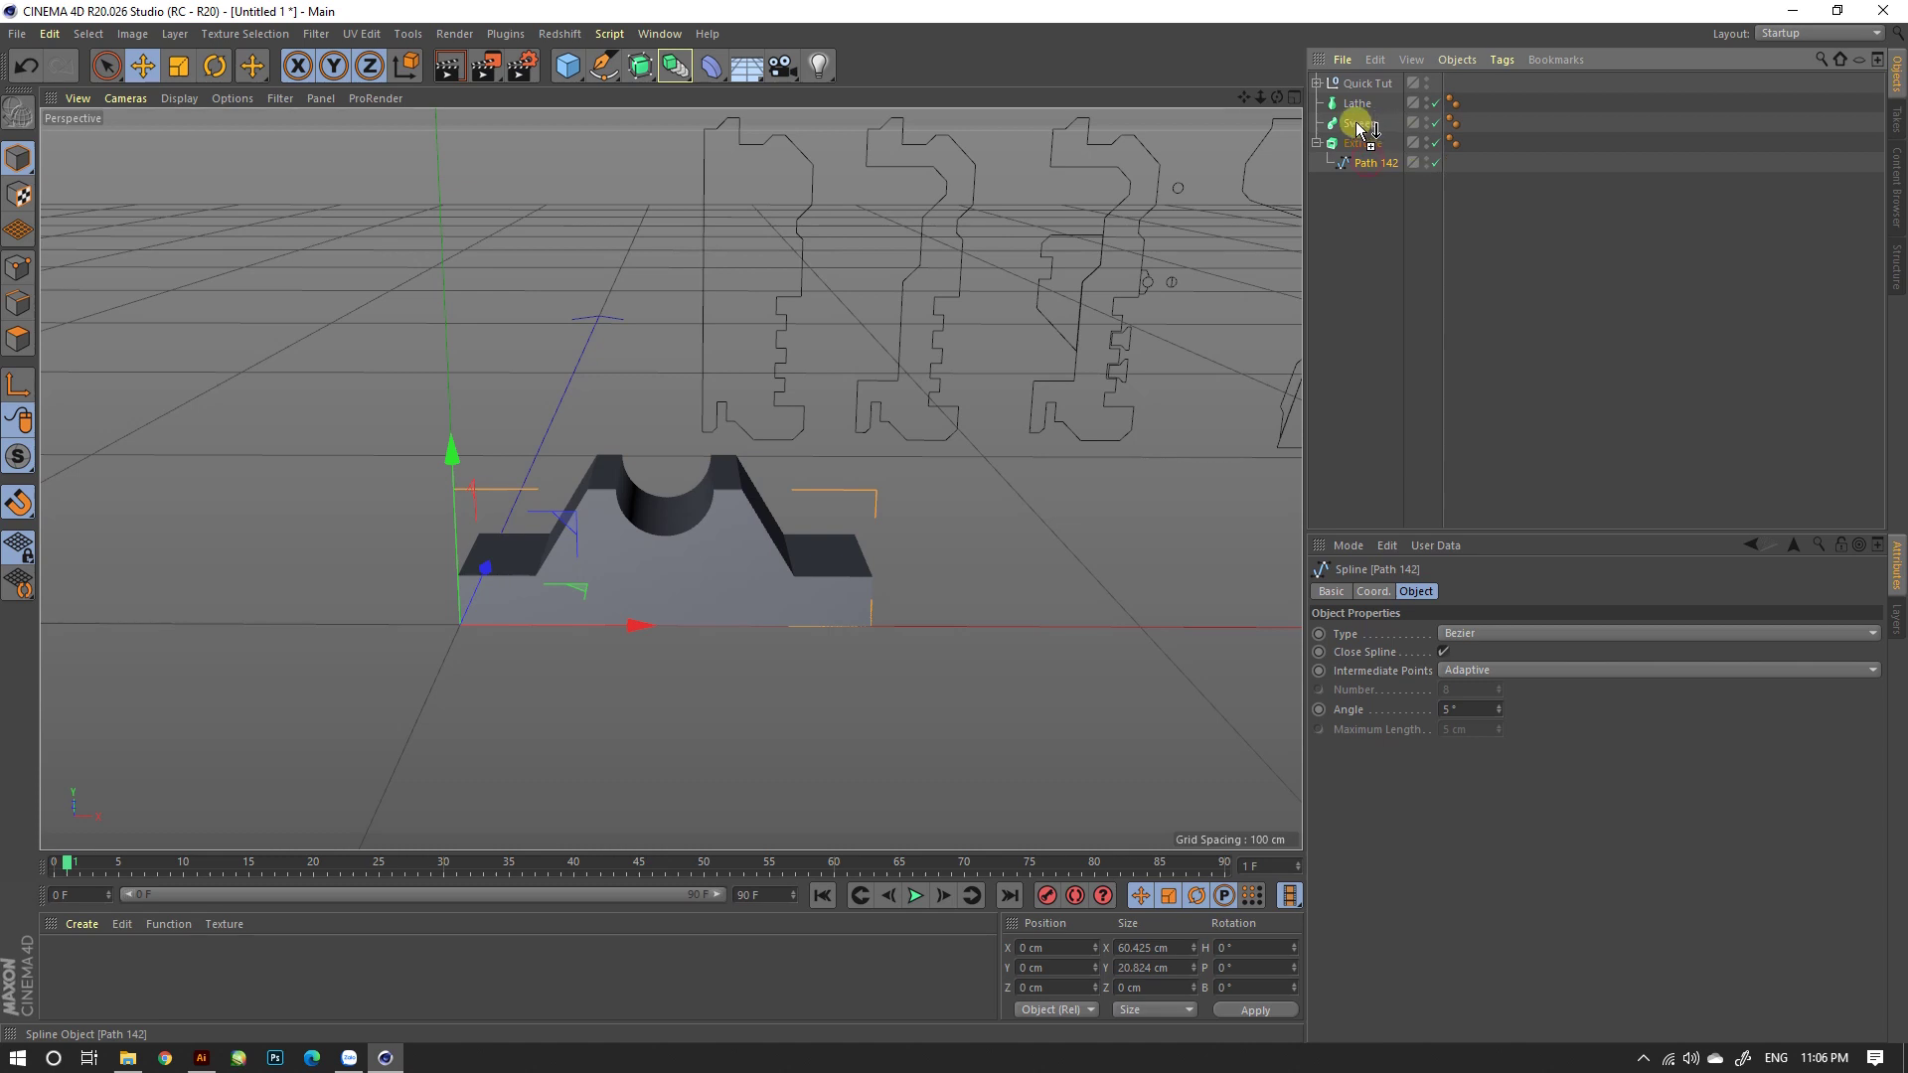
Step: Put a copy of Path 142 under the Sweep and slide the Extrude block right along X
ctrl+drag(1357, 136, 1361, 126)
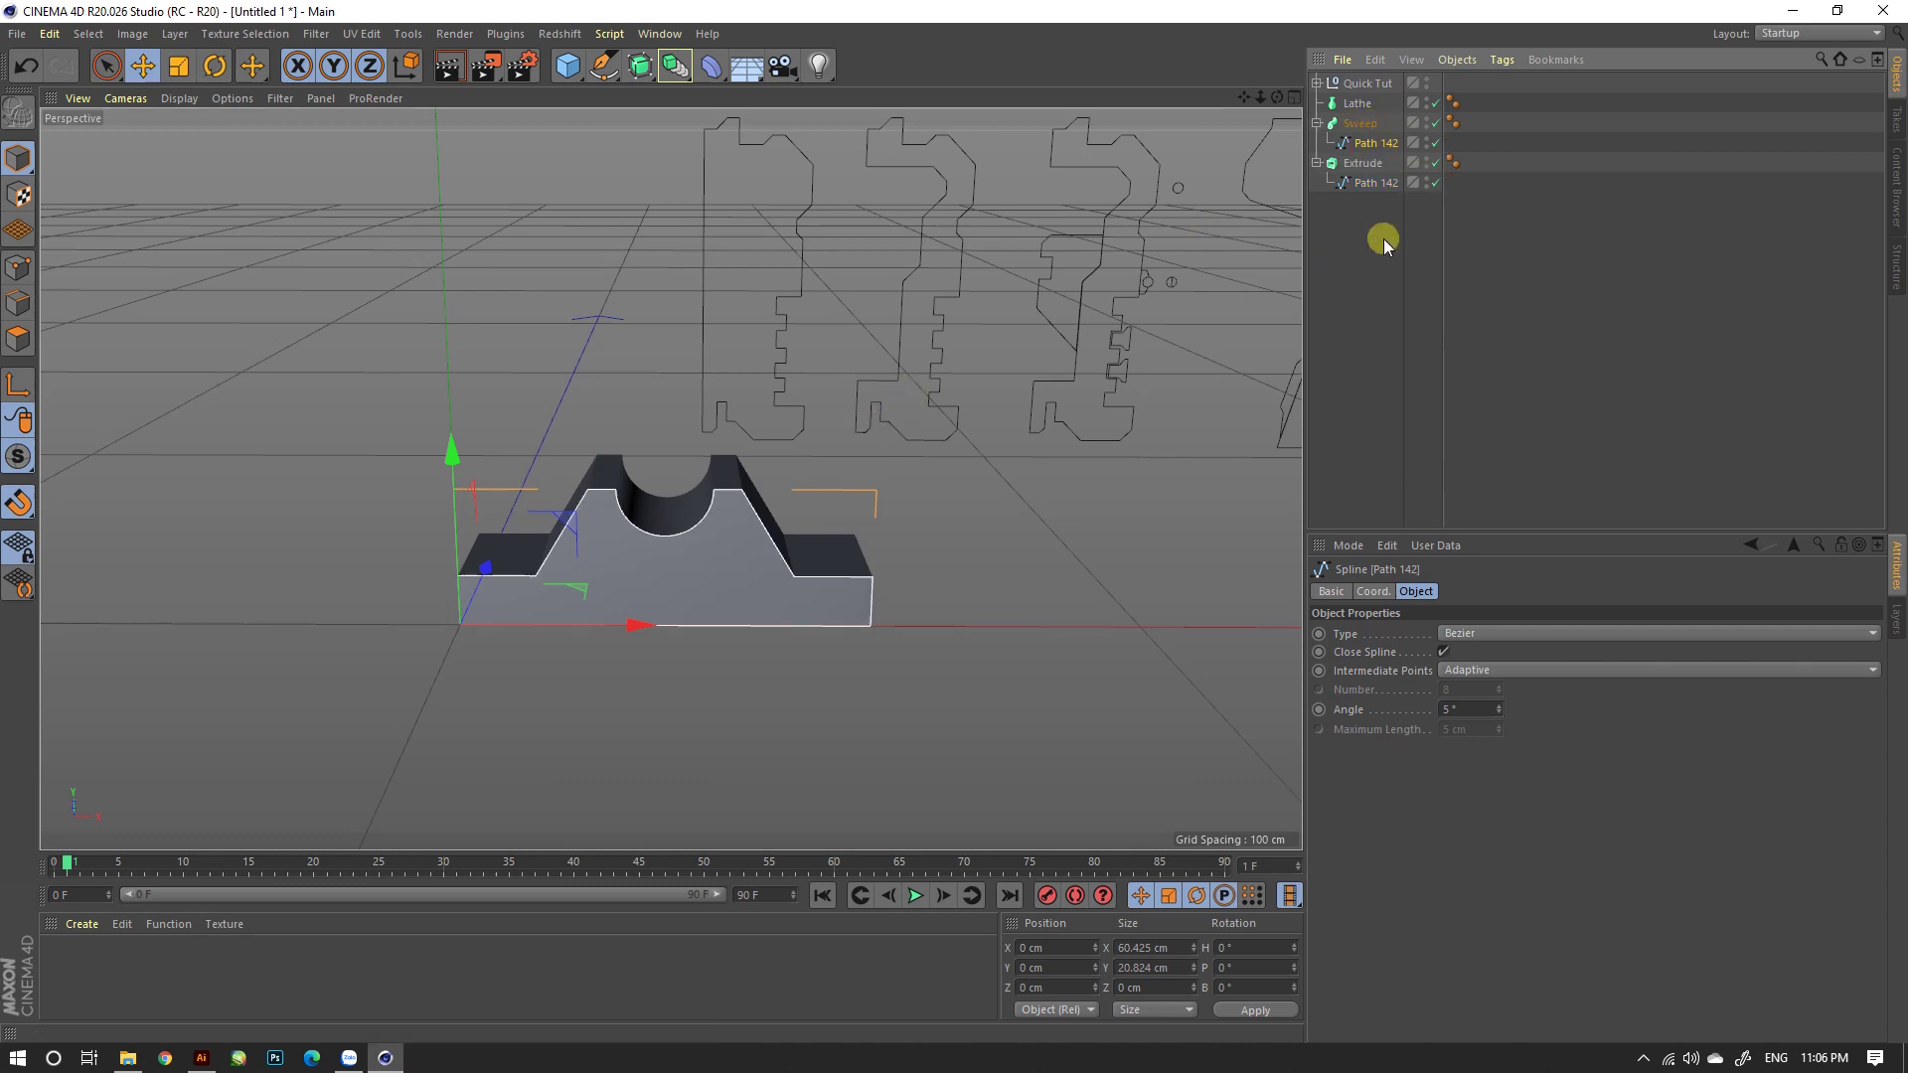
click(1360, 162)
drag(634, 622, 1094, 620)
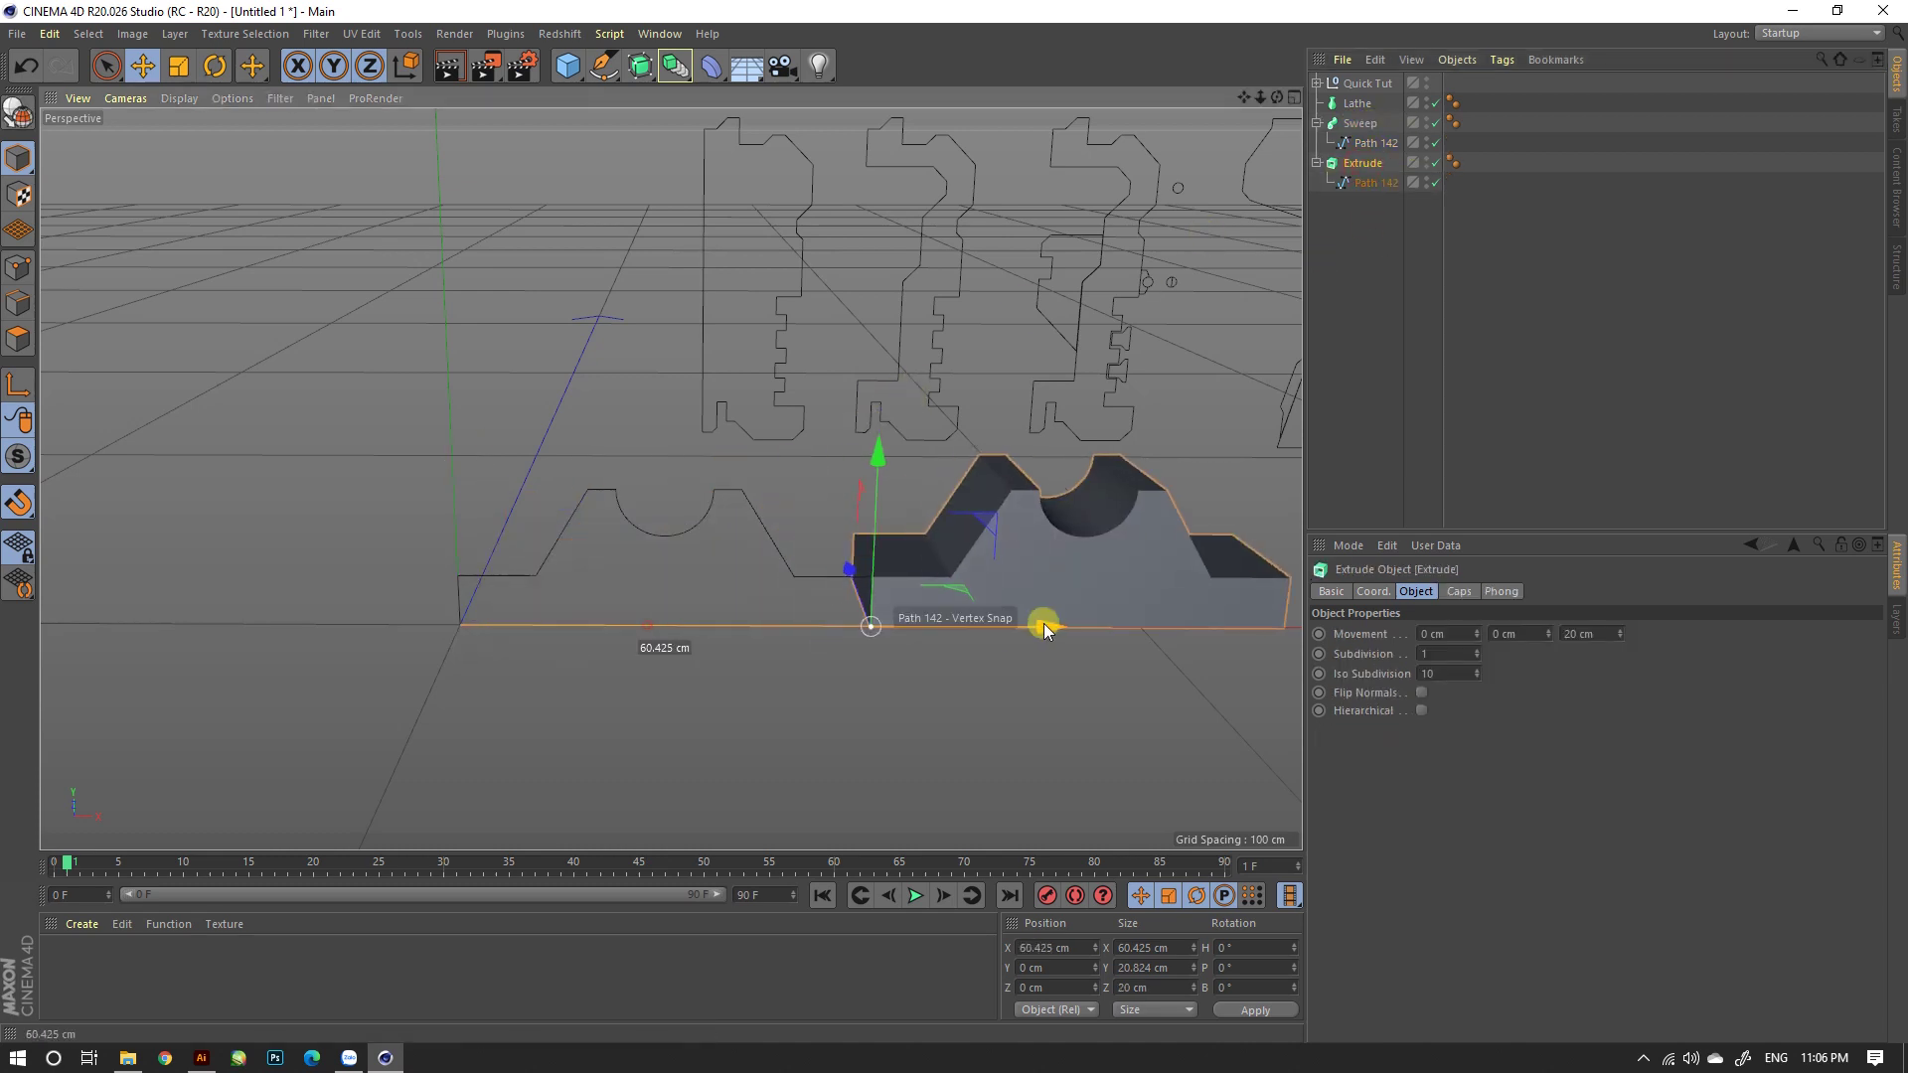
click(1360, 125)
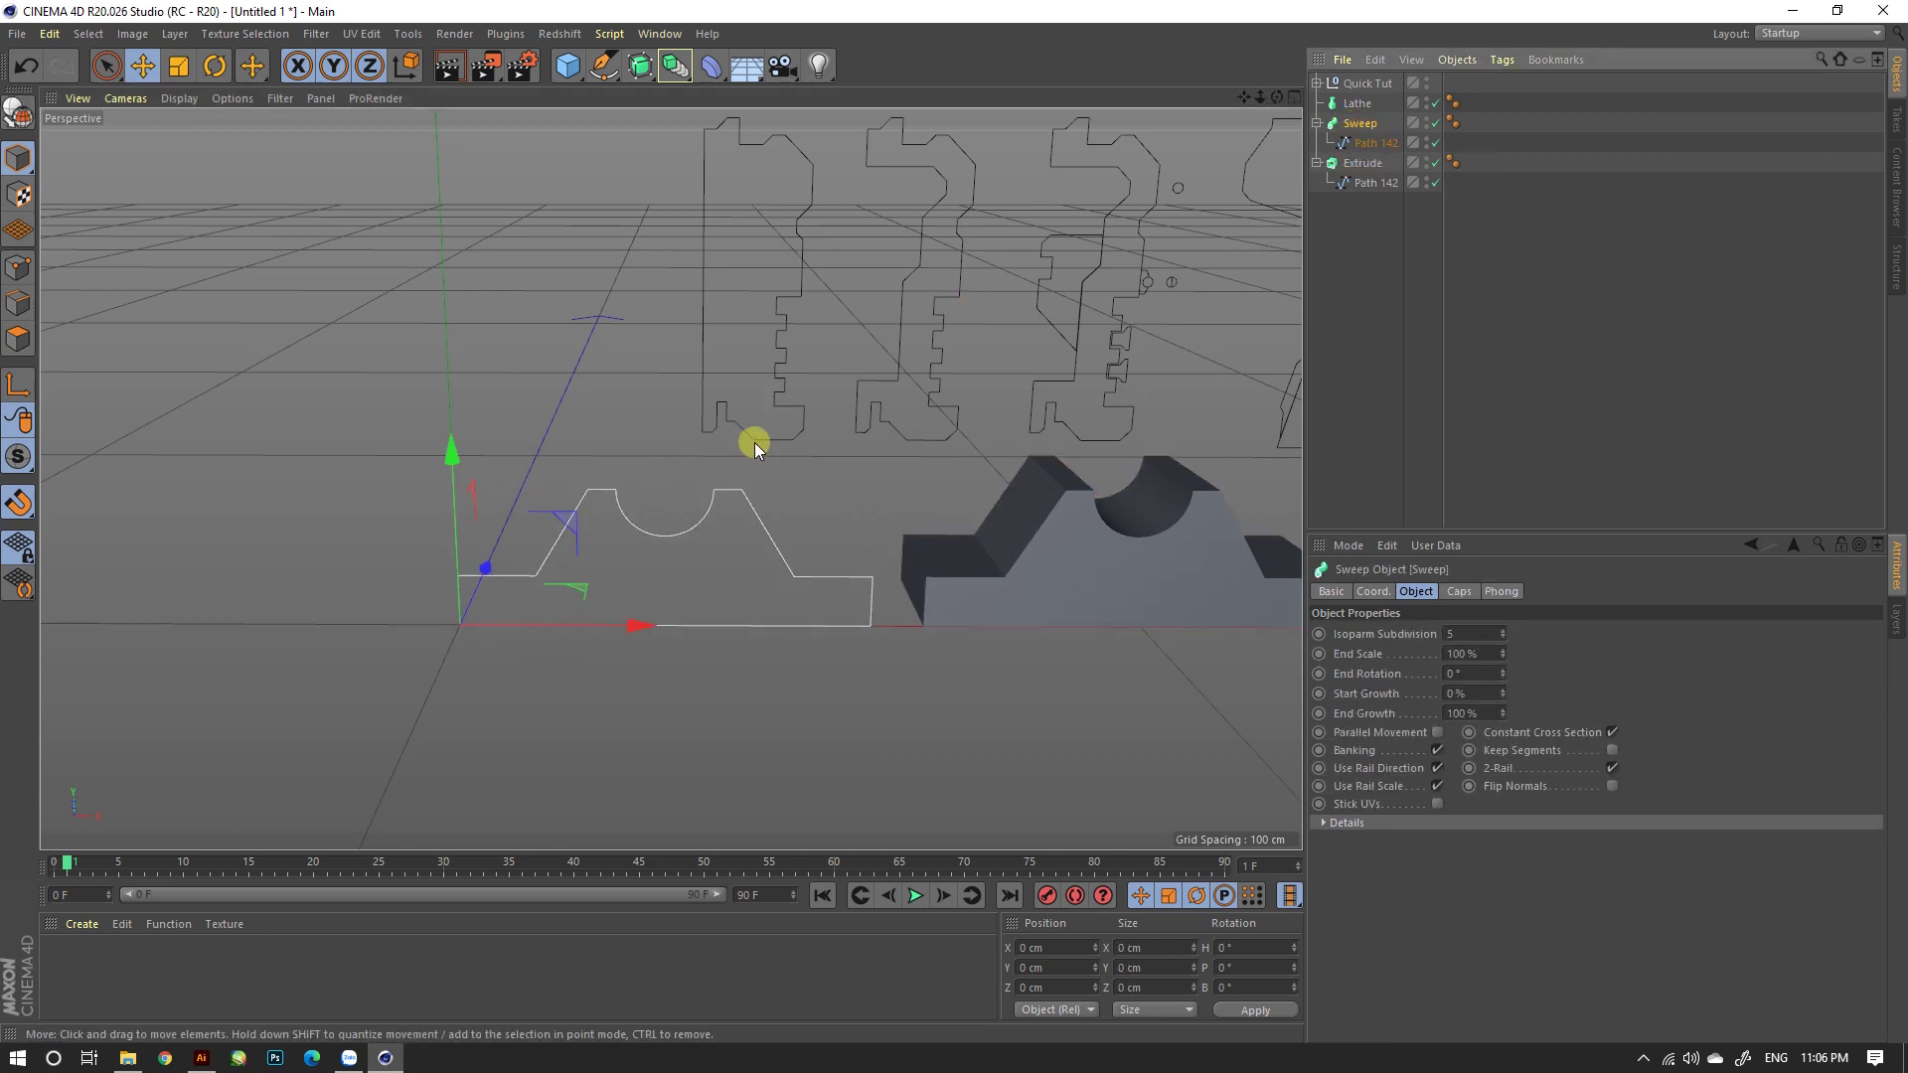
mouse_move(754, 444)
alt+mouse_down()
mouse_move(745, 504)
mouse_move(674, 533)
mouse_move(810, 511)
mouse_move(784, 533)
alt+mouse_up()
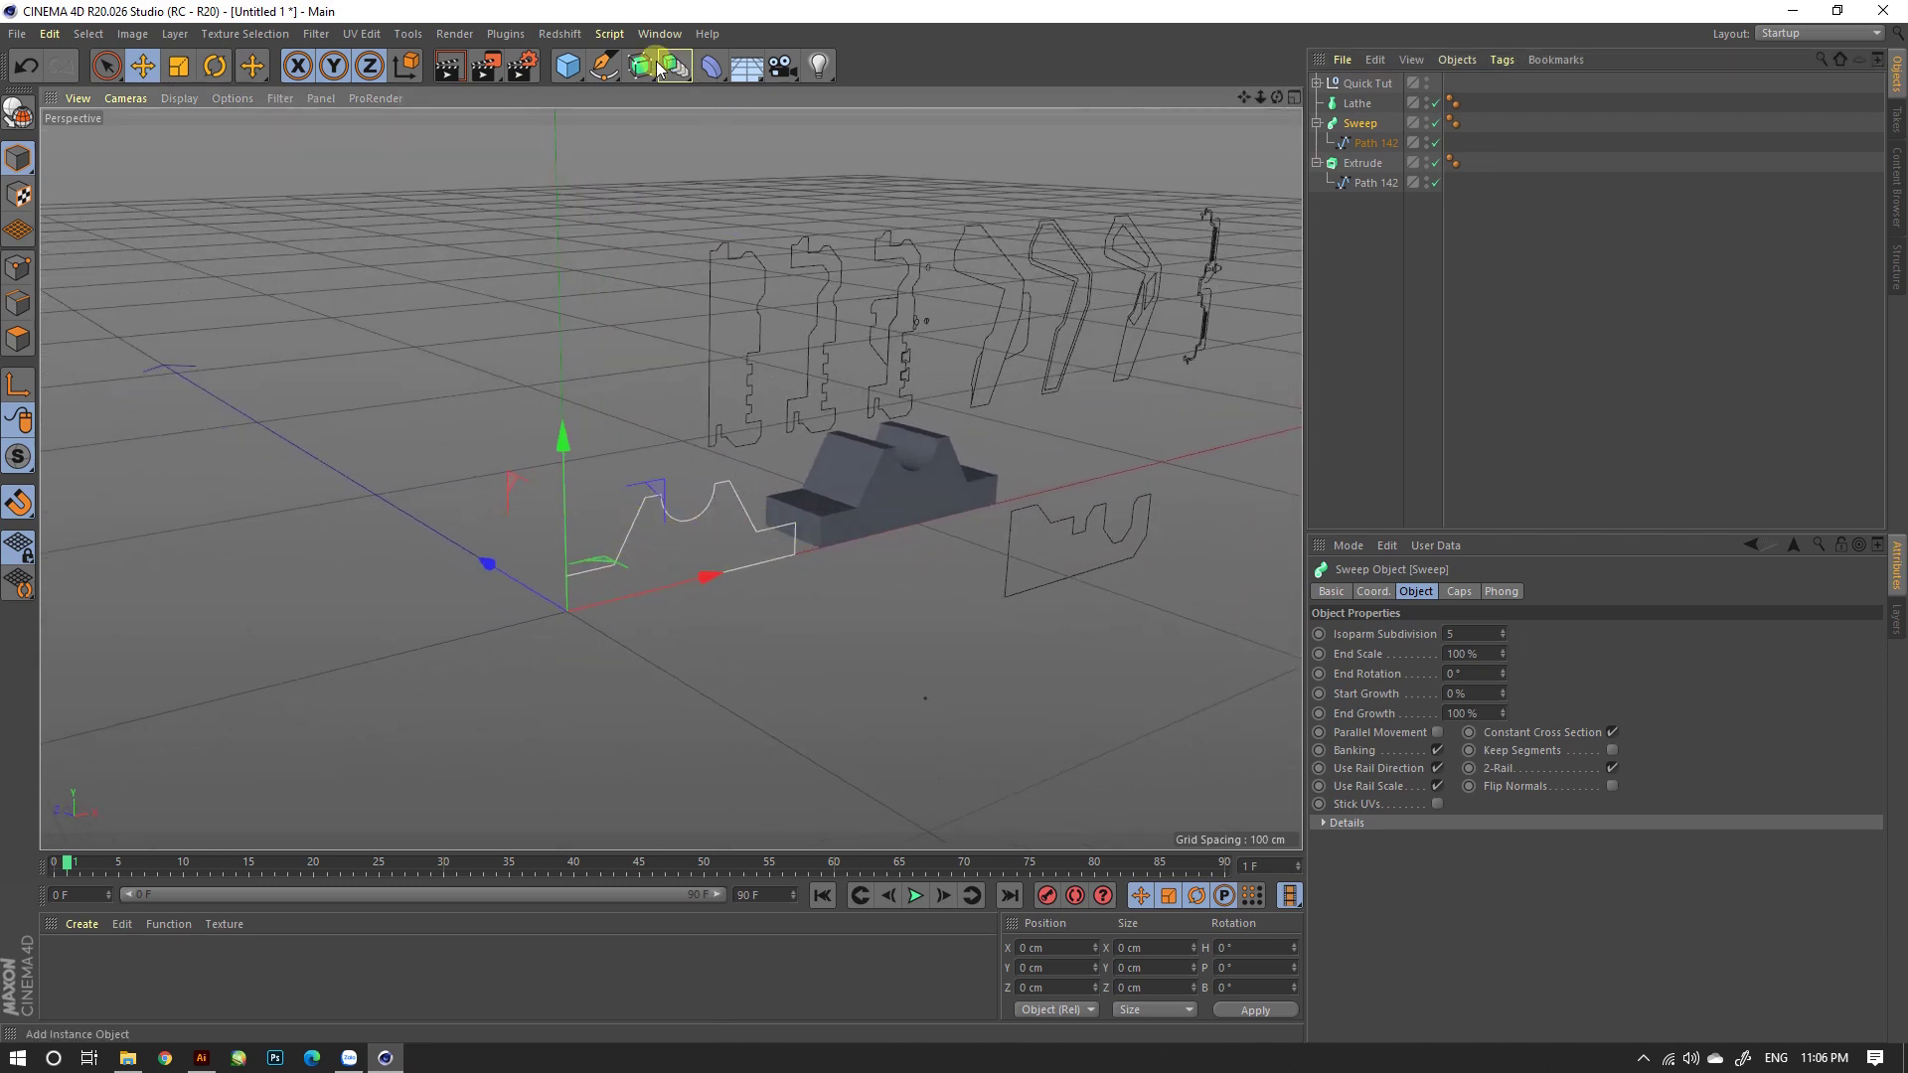
click(603, 65)
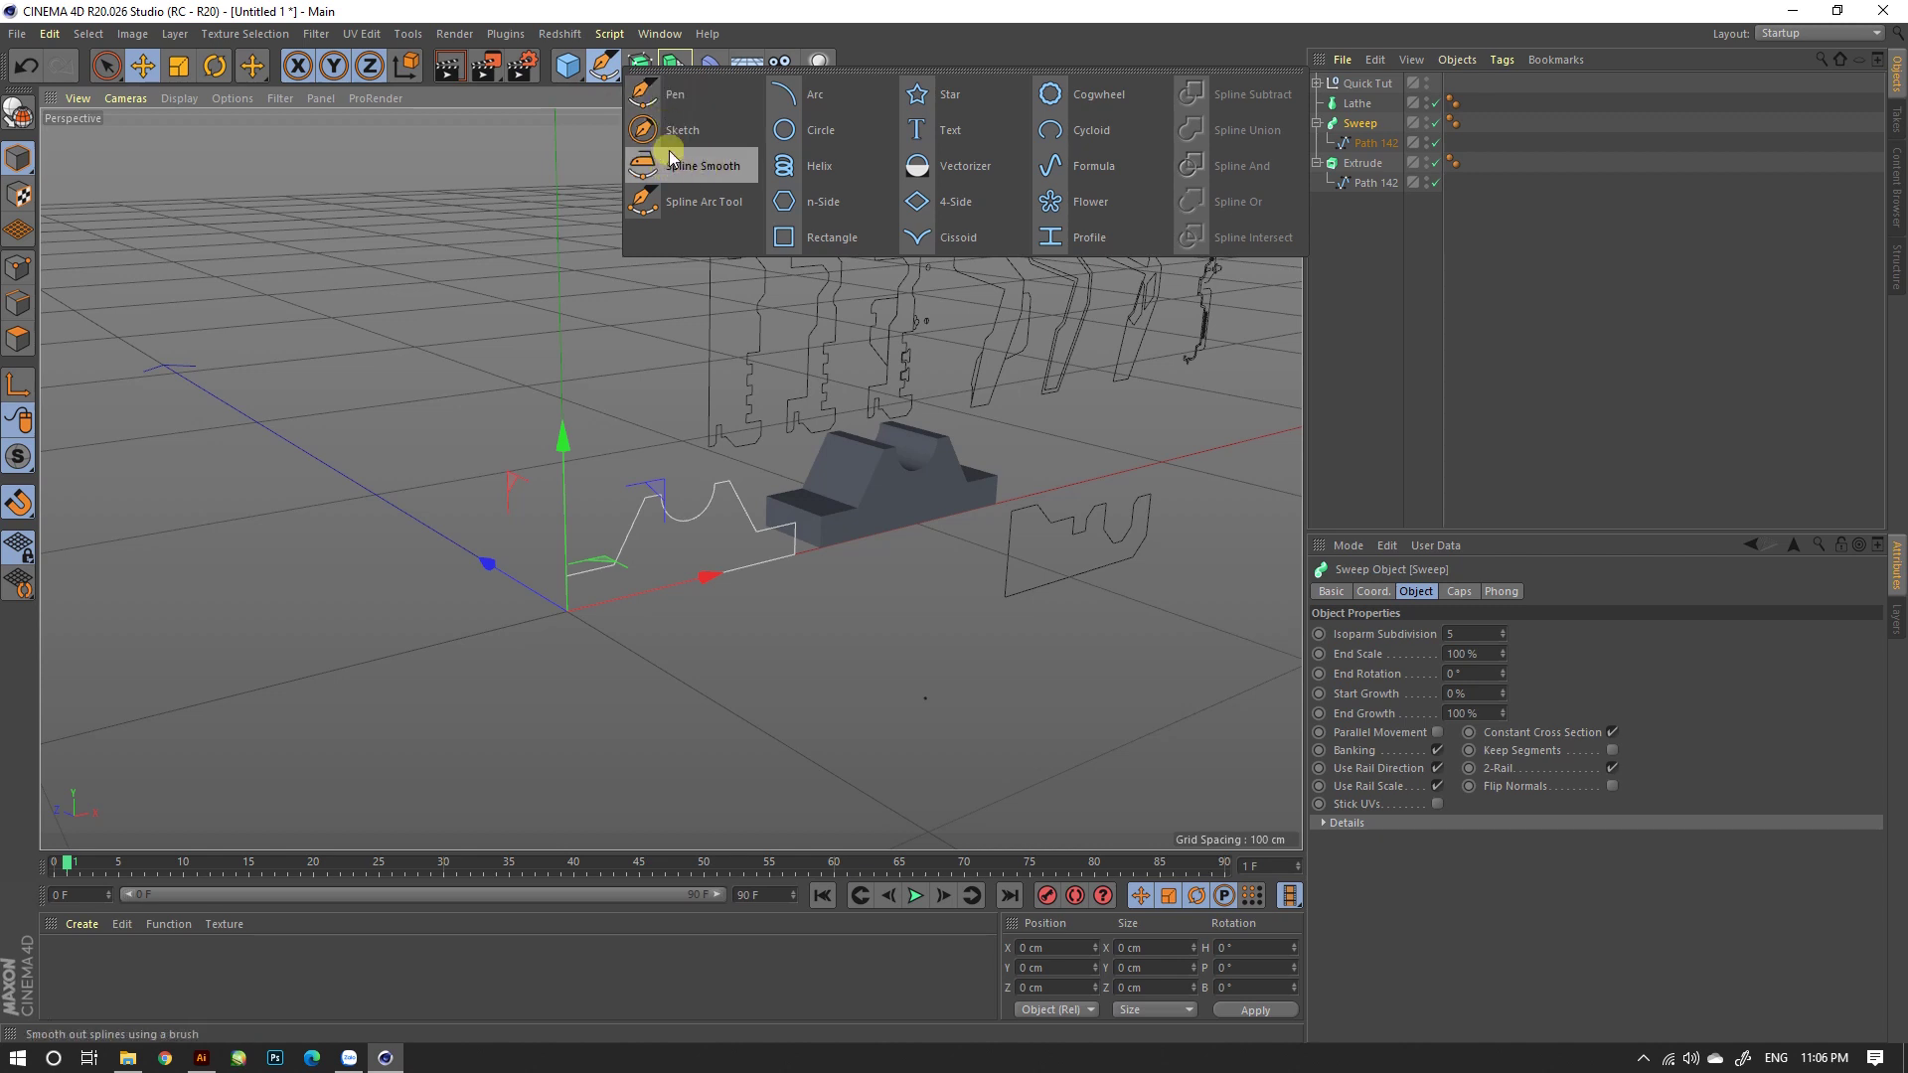
Step: Start a Pen spline, undo its point, and enable snapping in a maximized Top view
click(660, 102)
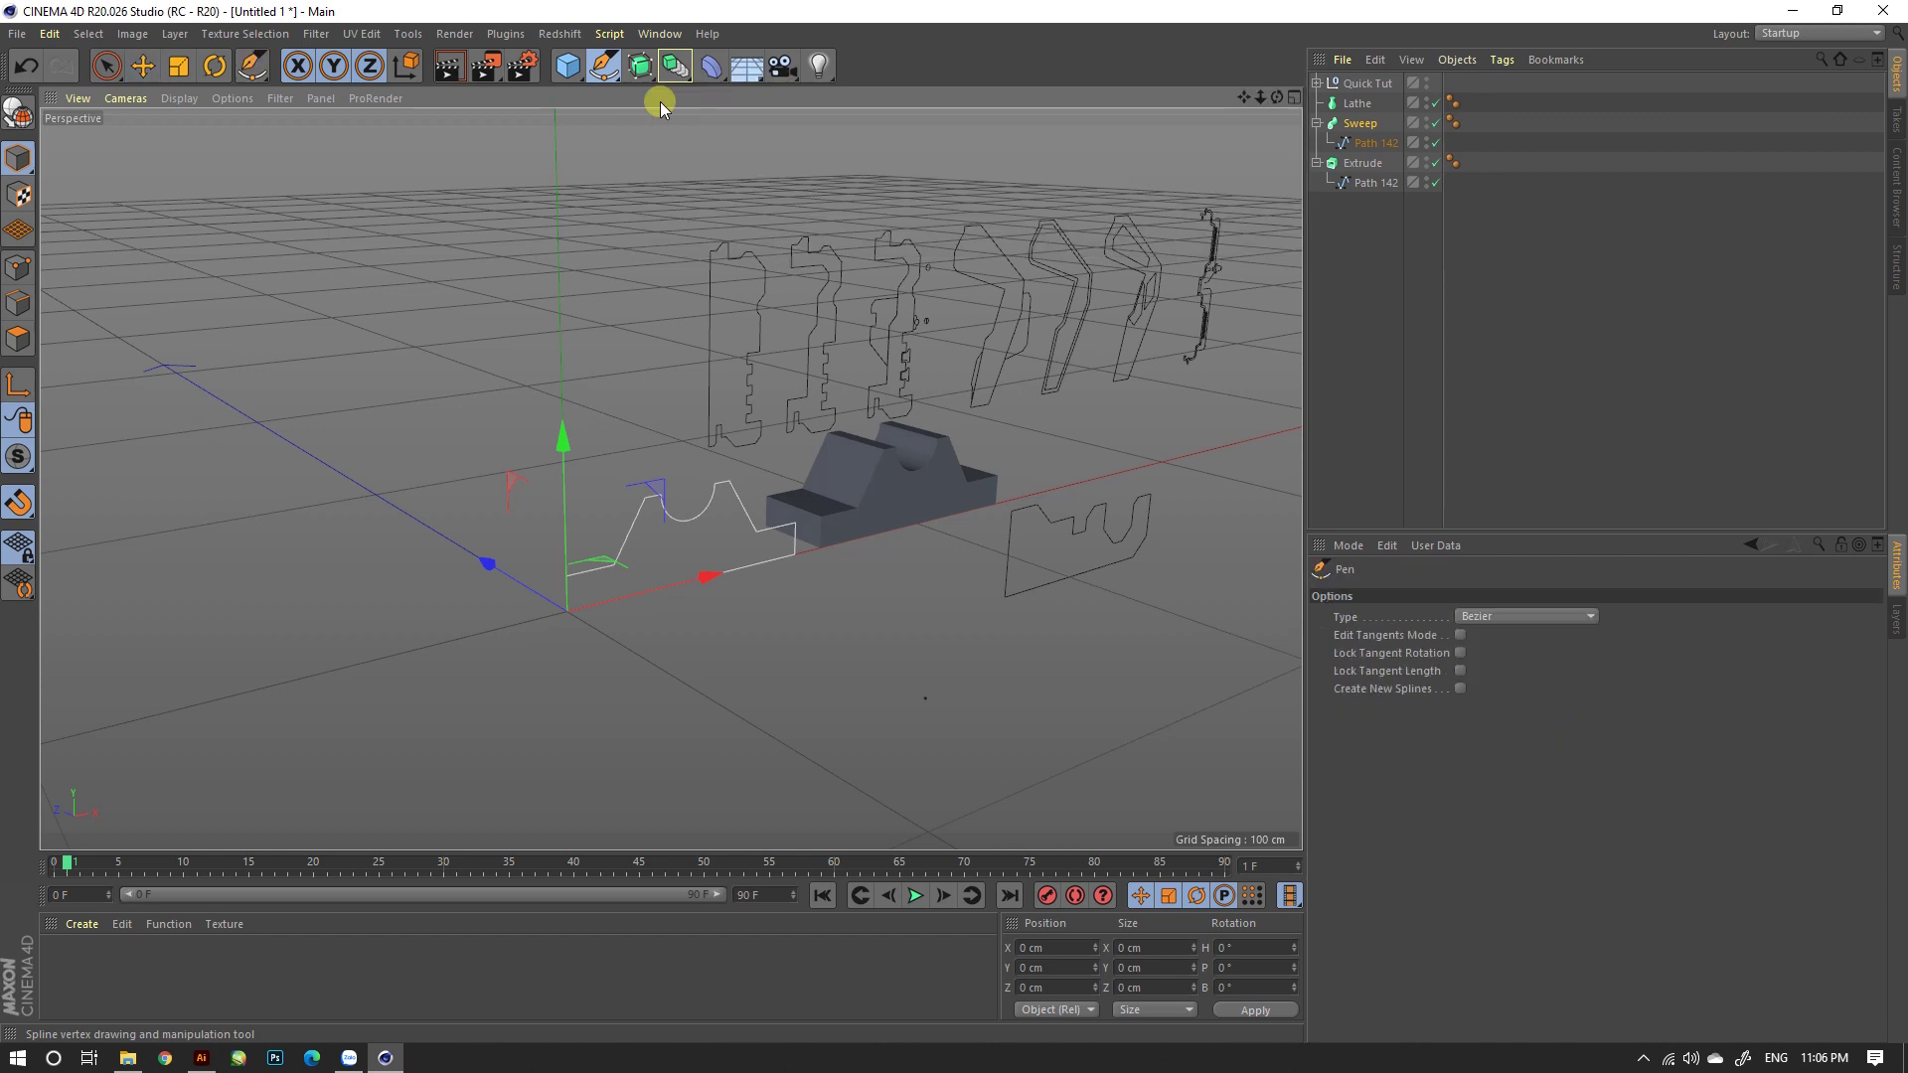
click(566, 613)
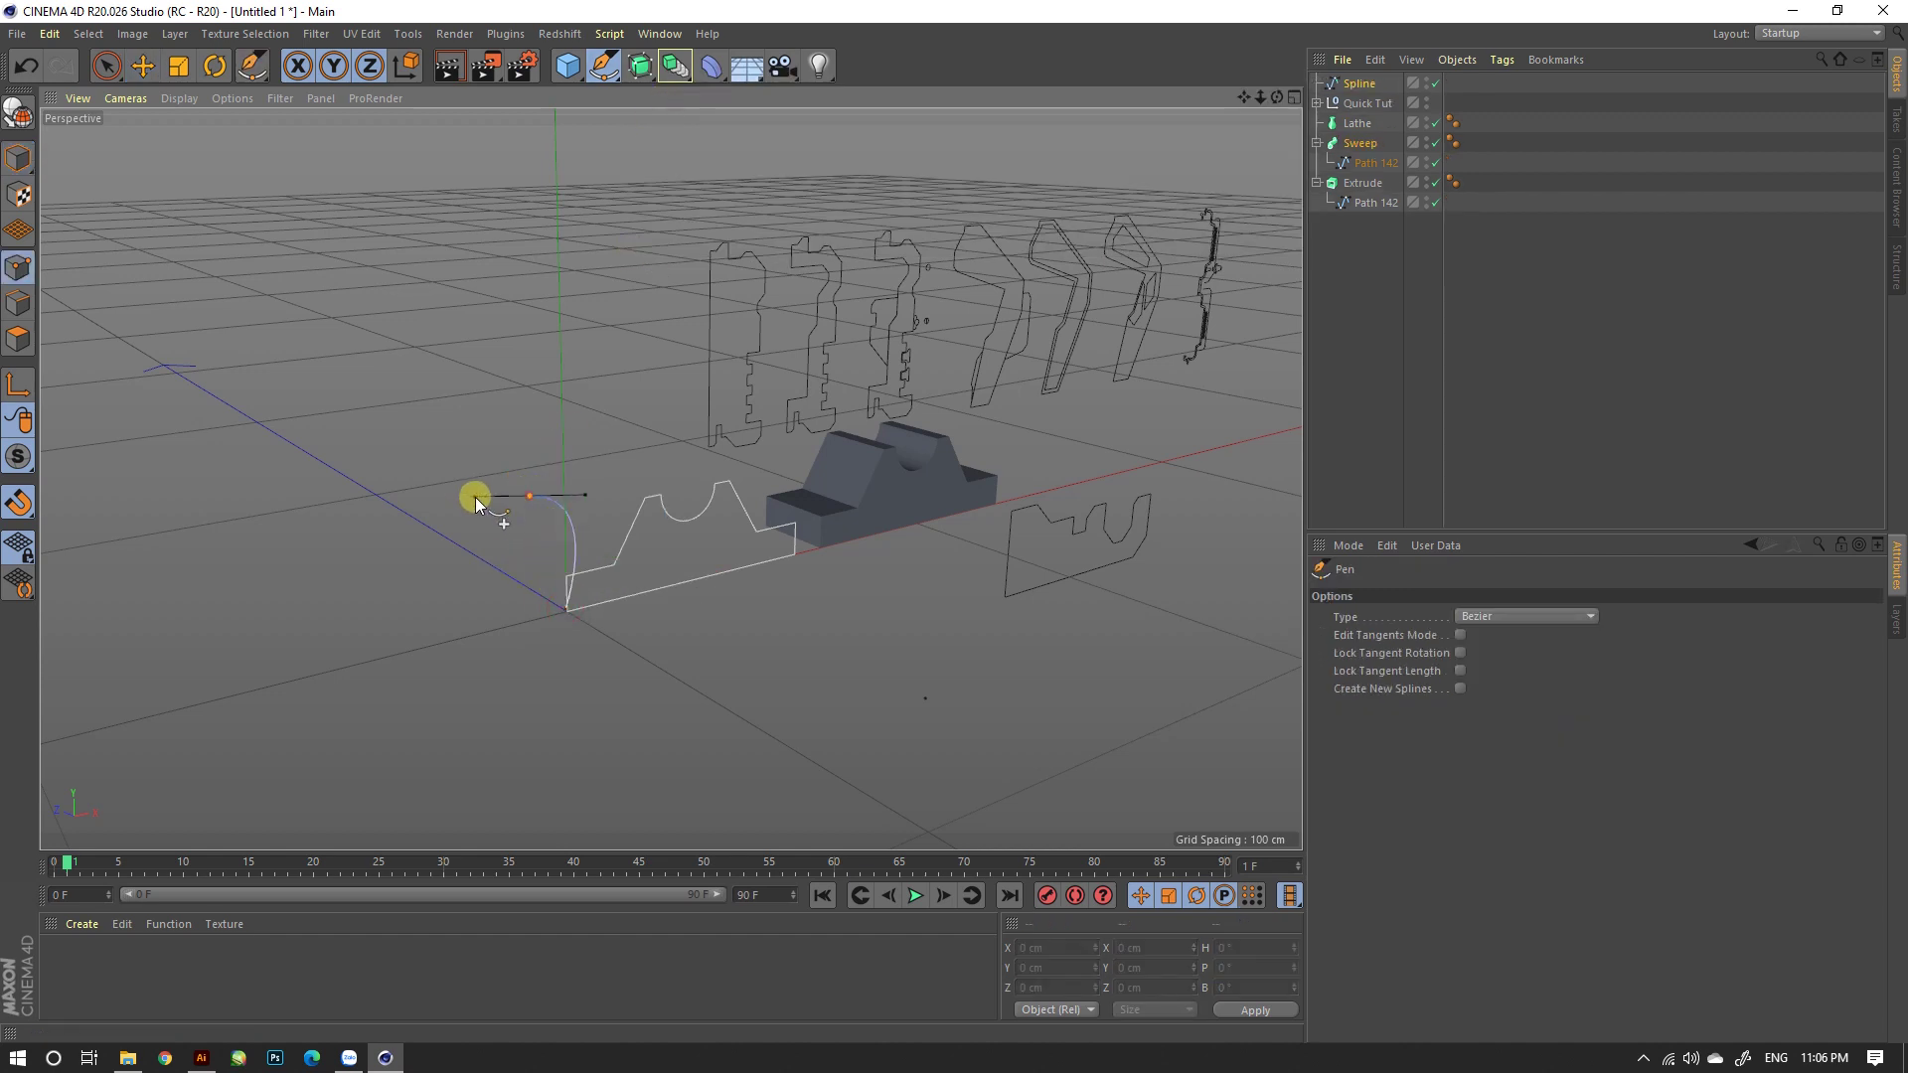
key(ctrl+z)
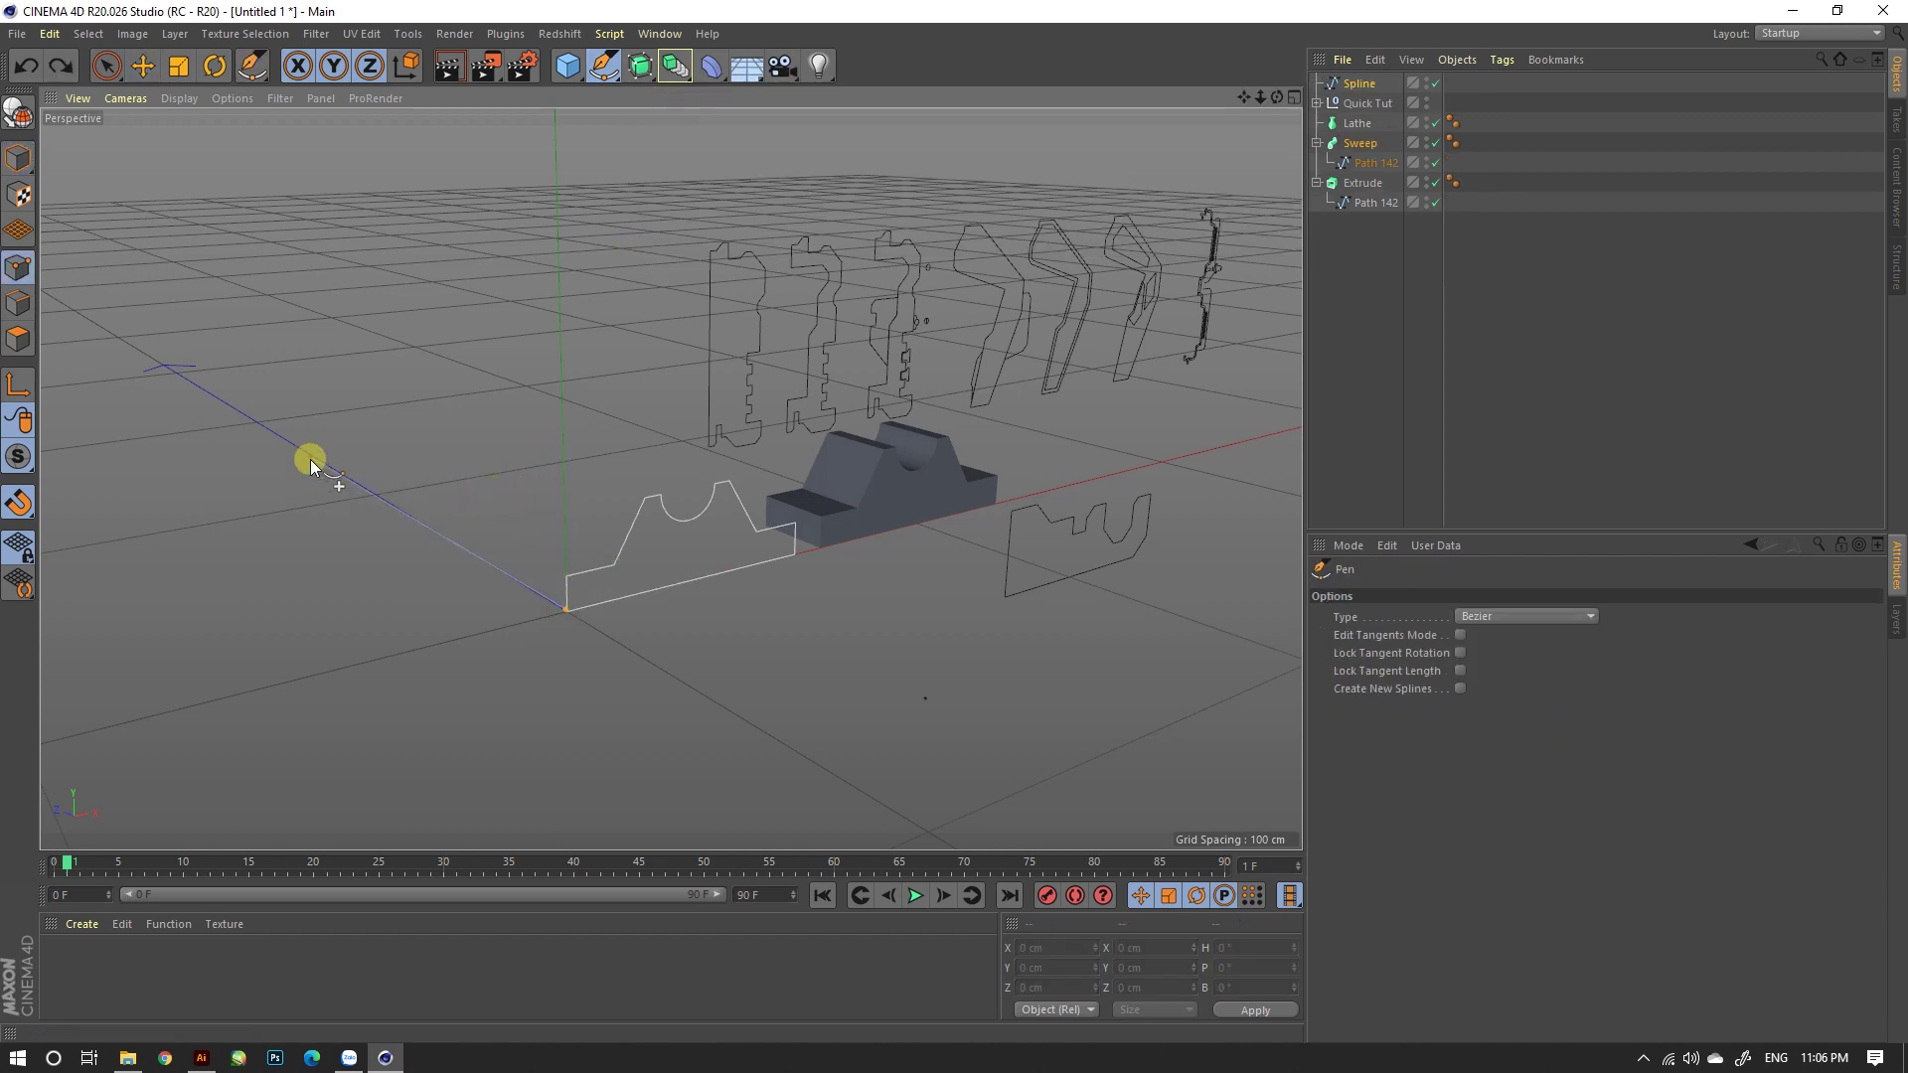
middle_click(418, 511)
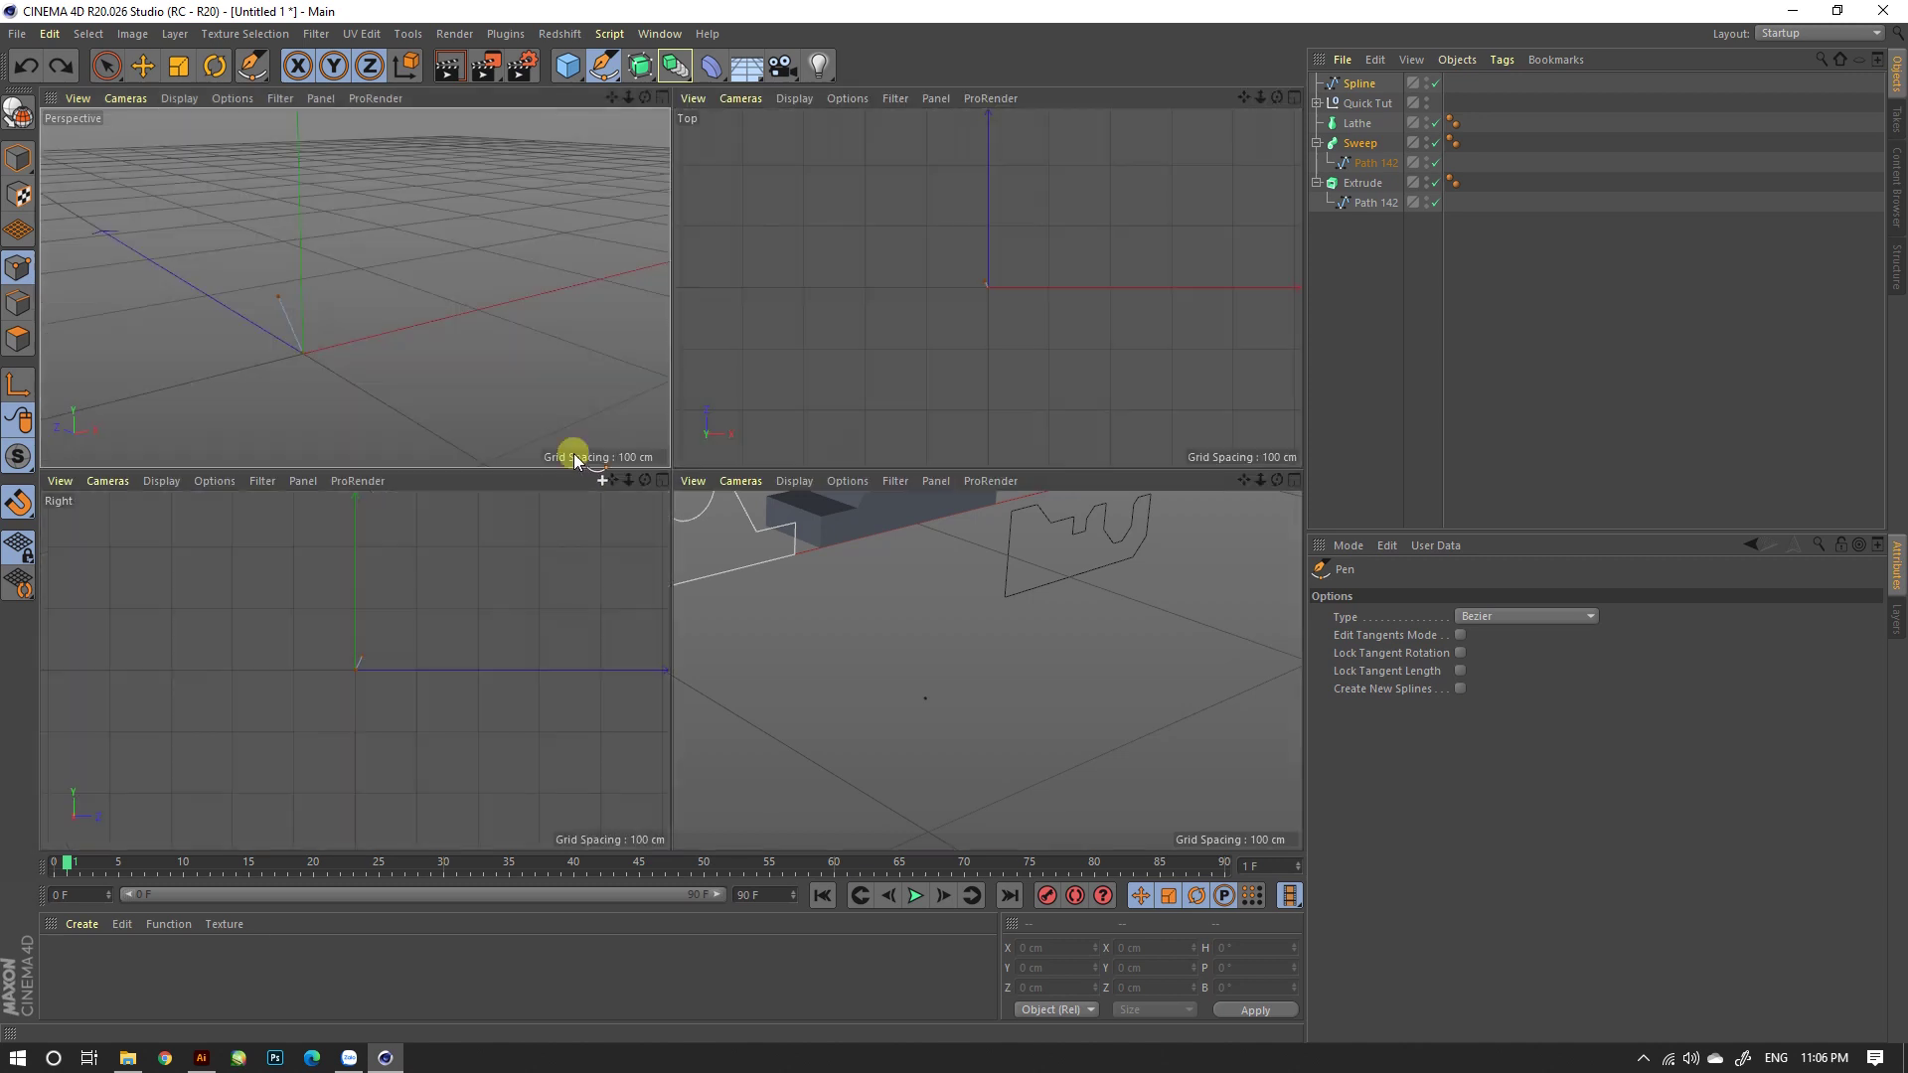
middle_click(940, 265)
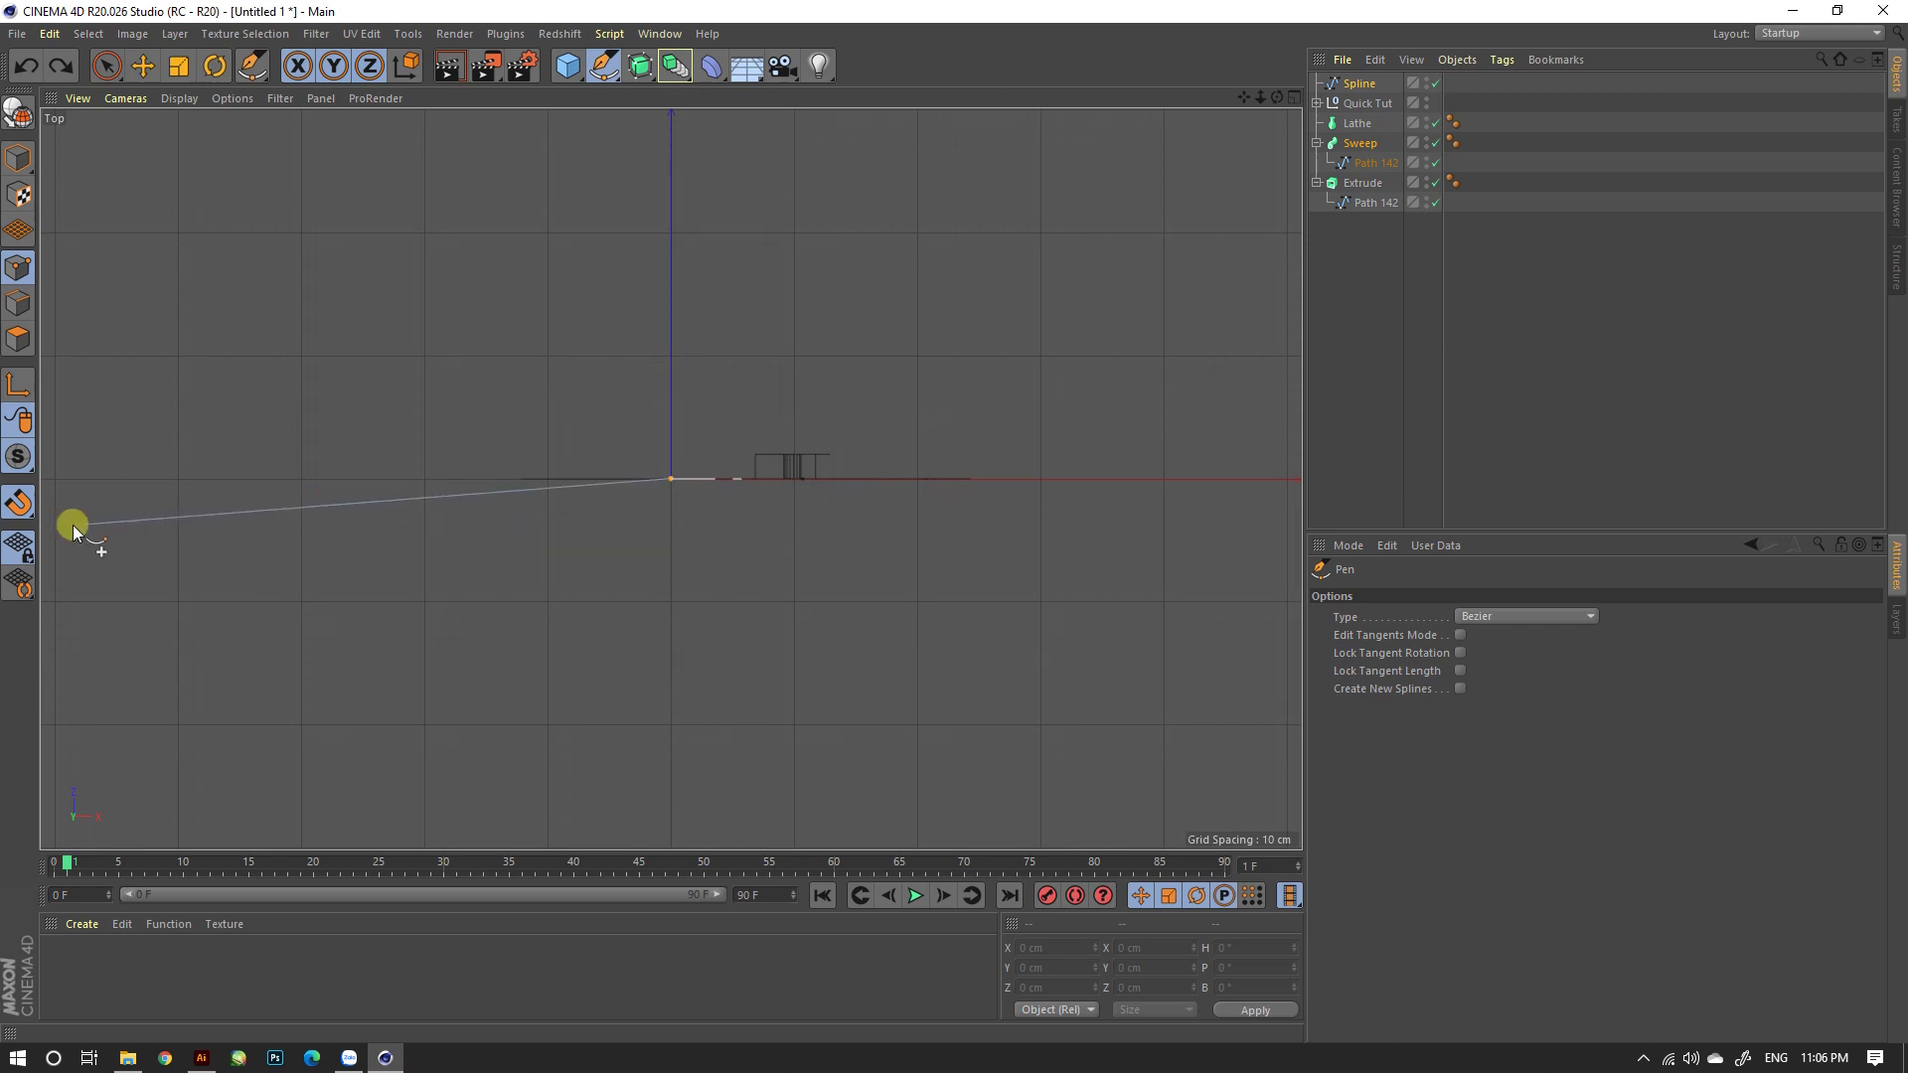
click(19, 501)
click(91, 541)
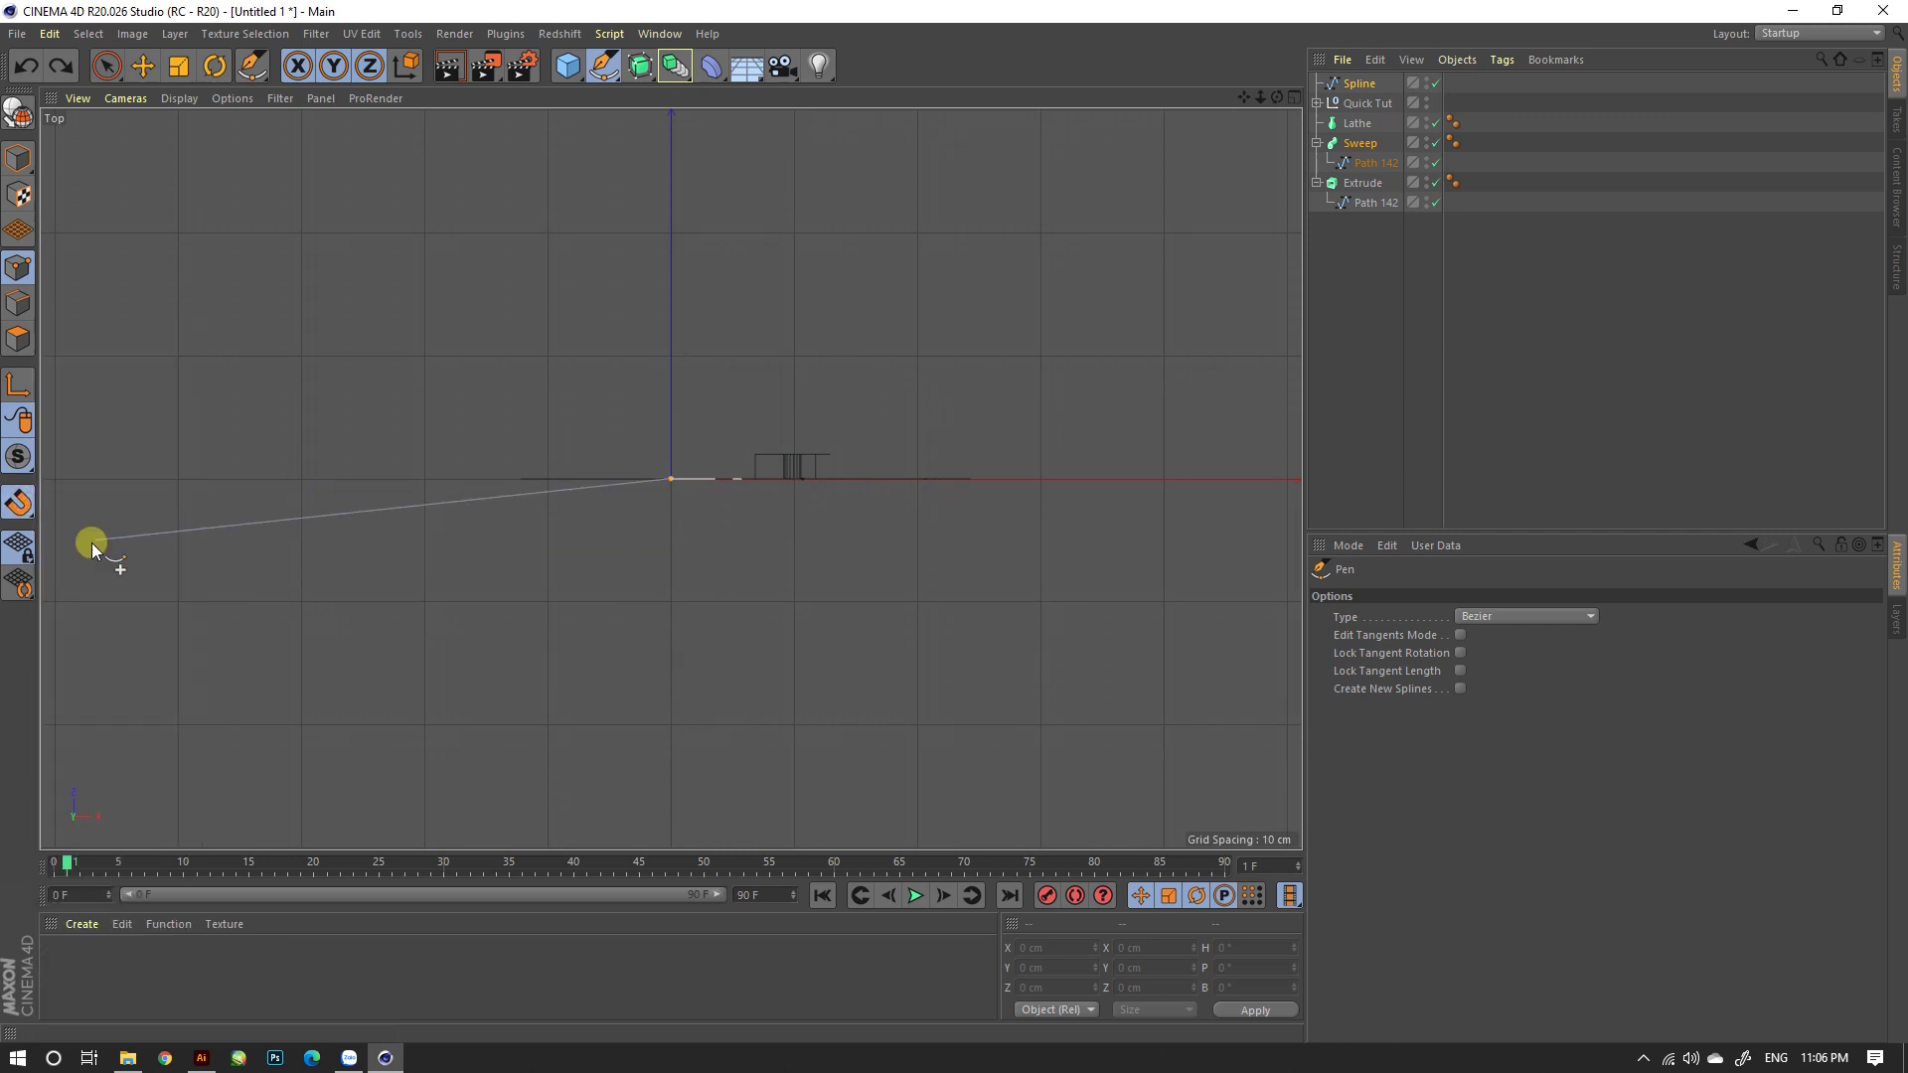
Step: Draw an open bent three-point path from the origin and return to the perspective view
click(672, 321)
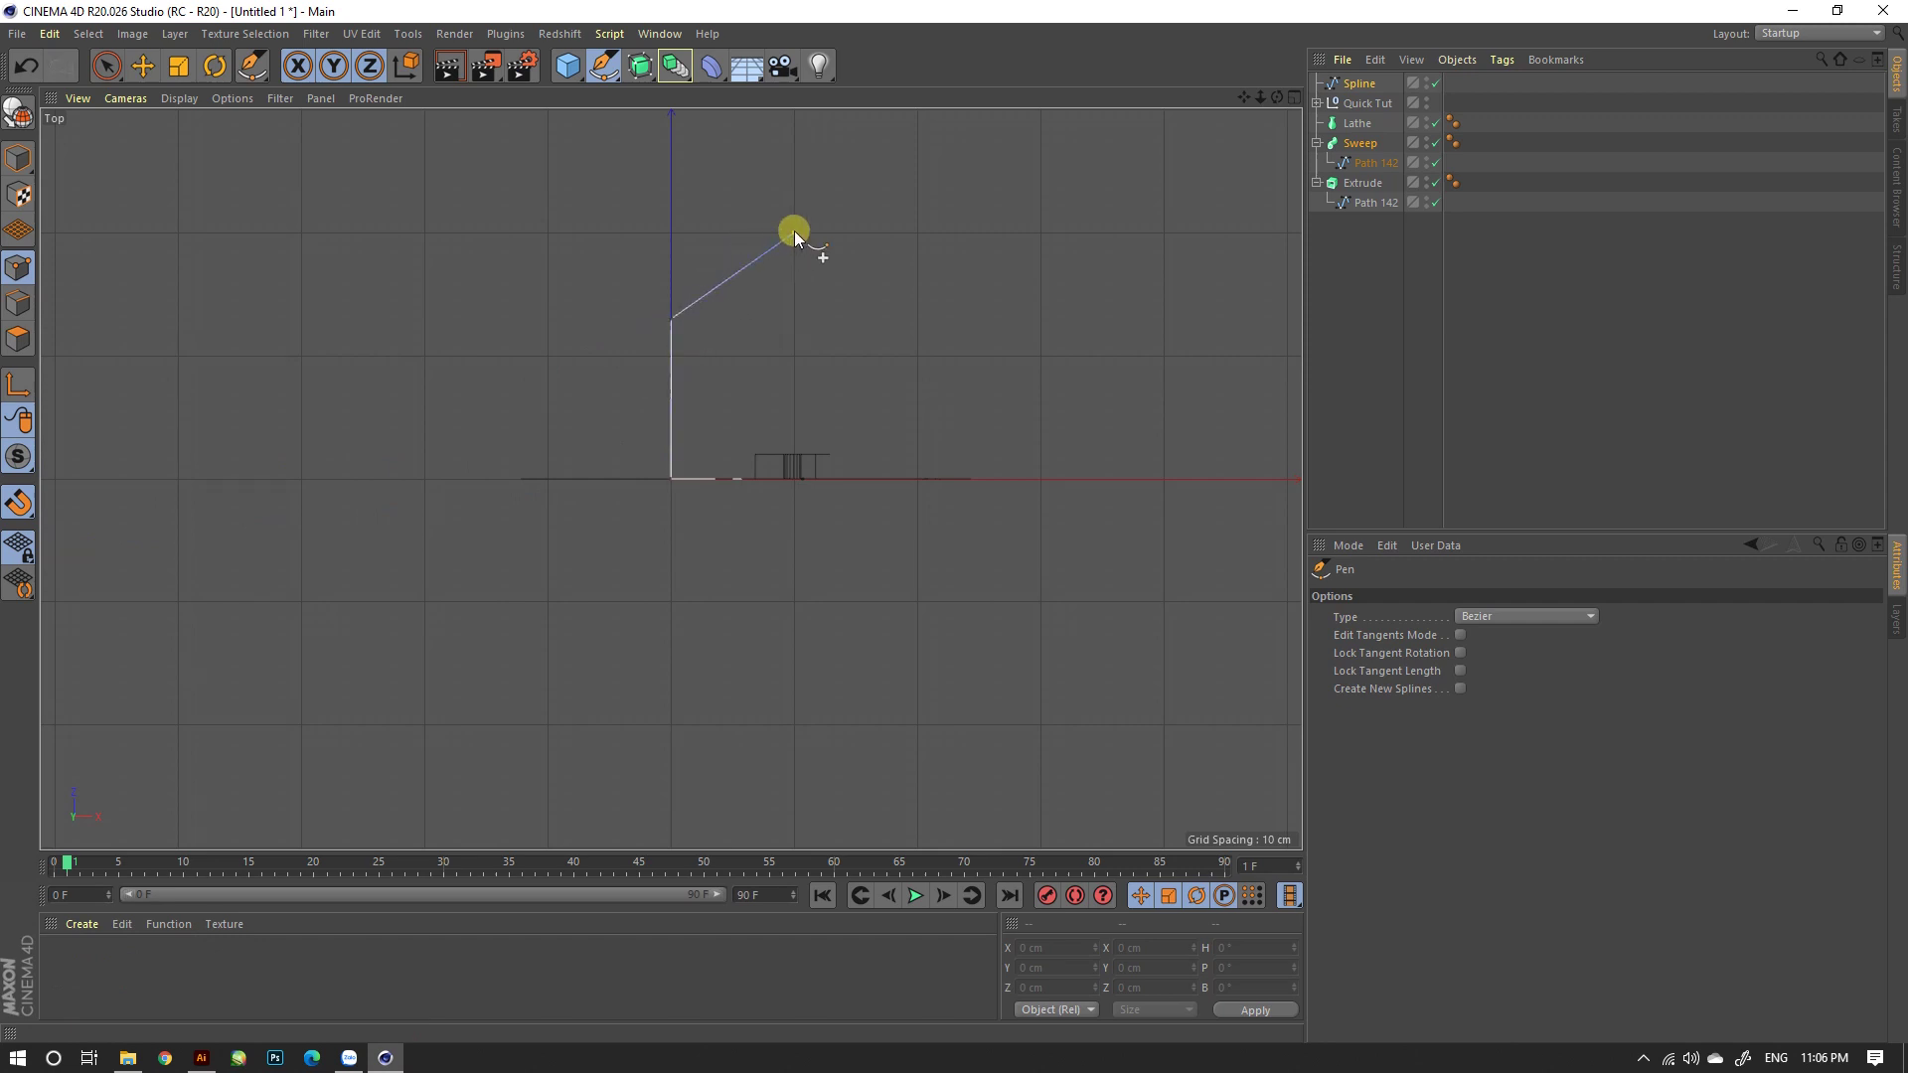
click(918, 232)
click(919, 123)
middle_click(871, 293)
key(space)
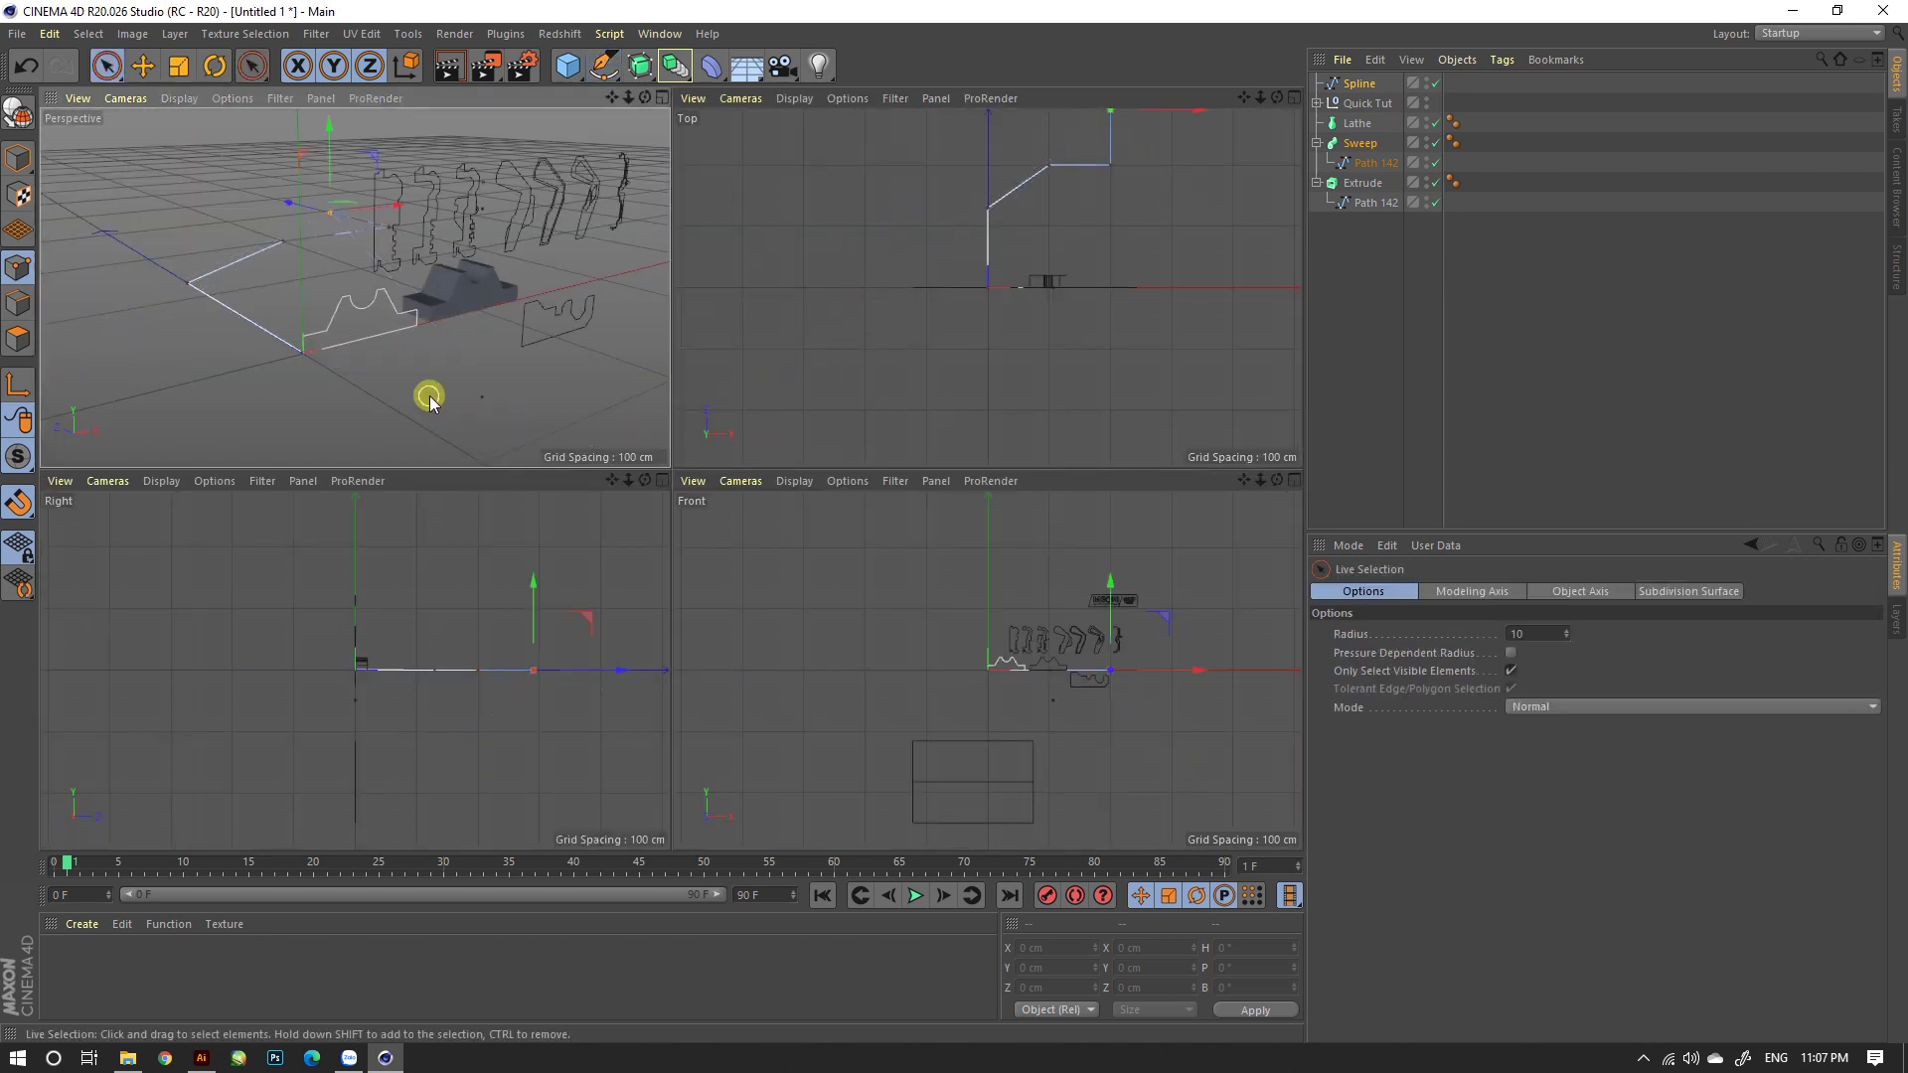
mouse_move(338, 333)
alt+right_down()
mouse_move(511, 354)
mouse_move(485, 397)
mouse_move(473, 358)
mouse_move(648, 475)
mouse_move(576, 487)
mouse_move(689, 445)
mouse_move(734, 502)
mouse_move(605, 494)
alt+right_up()
middle_click(475, 358)
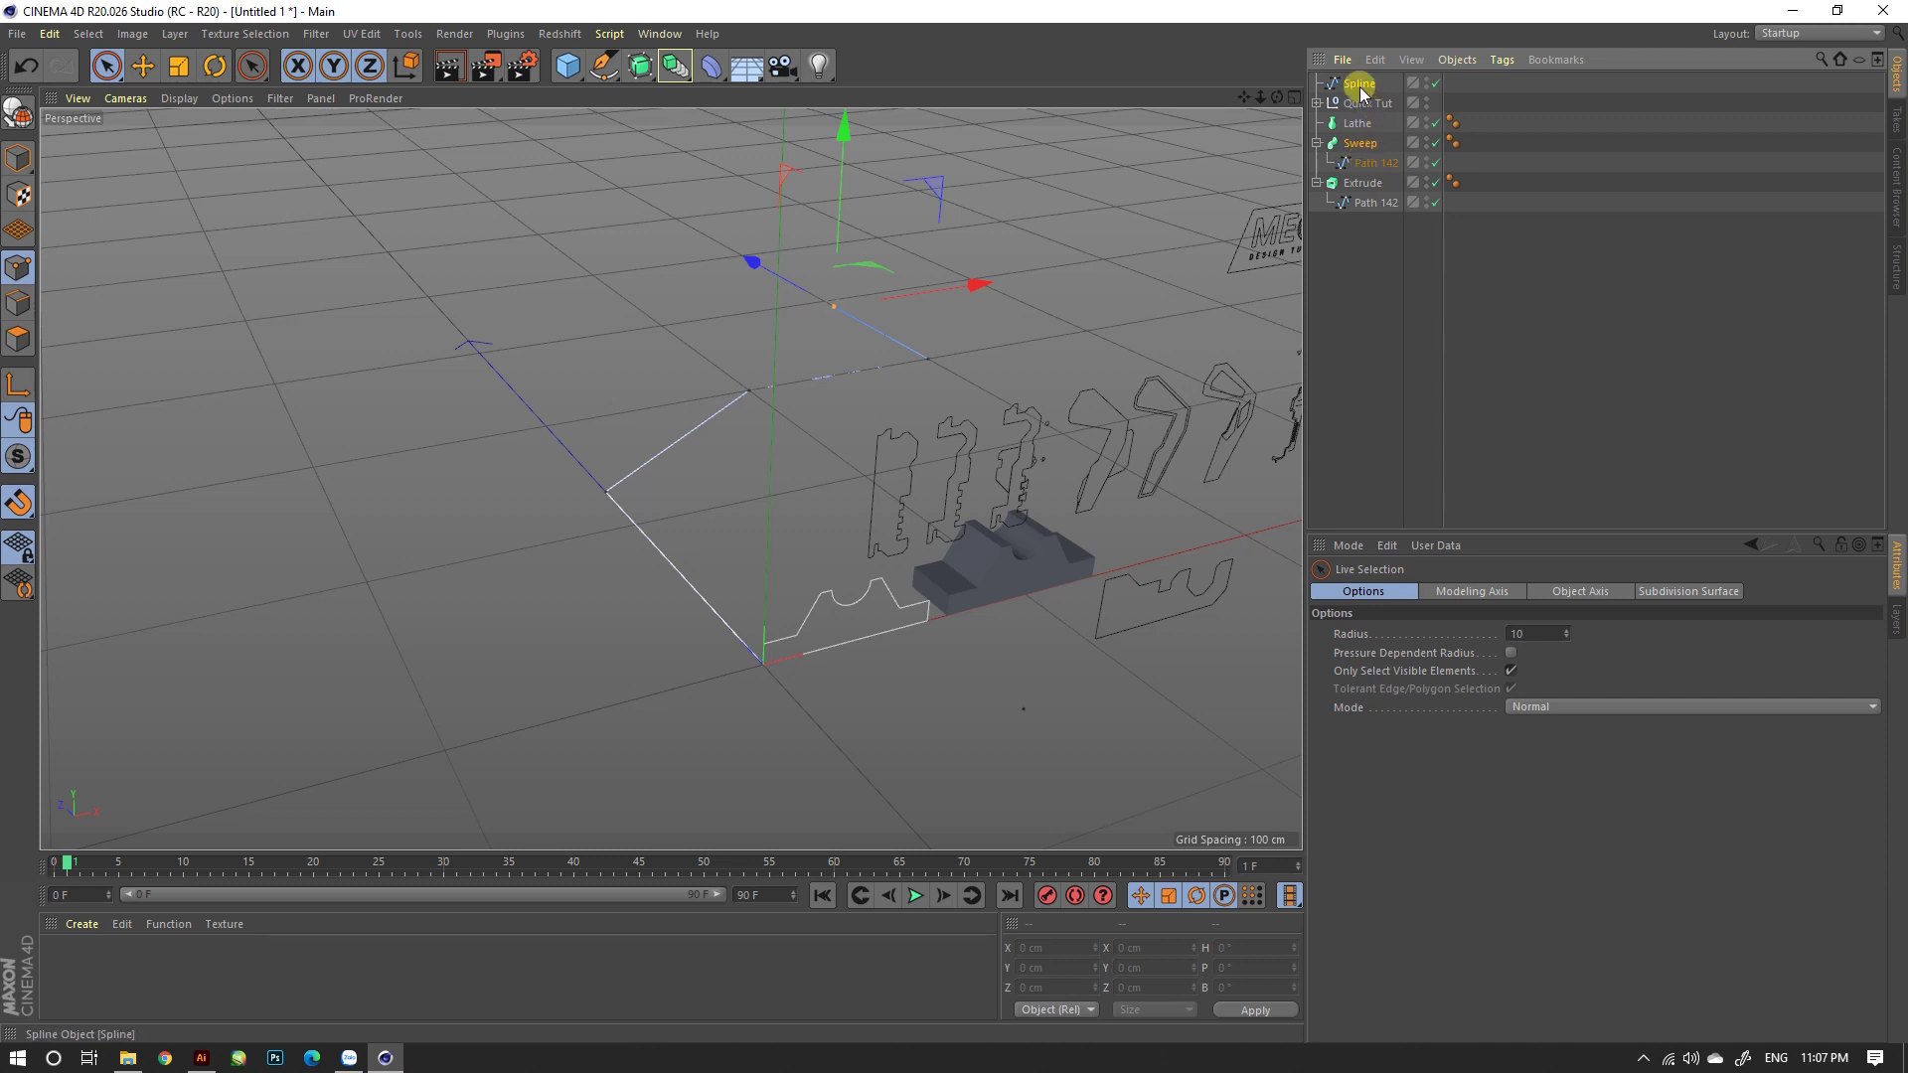
Step: Put the new Spline under Sweep as rail, with Path 142 above it as profile
drag(1360, 84, 1376, 161)
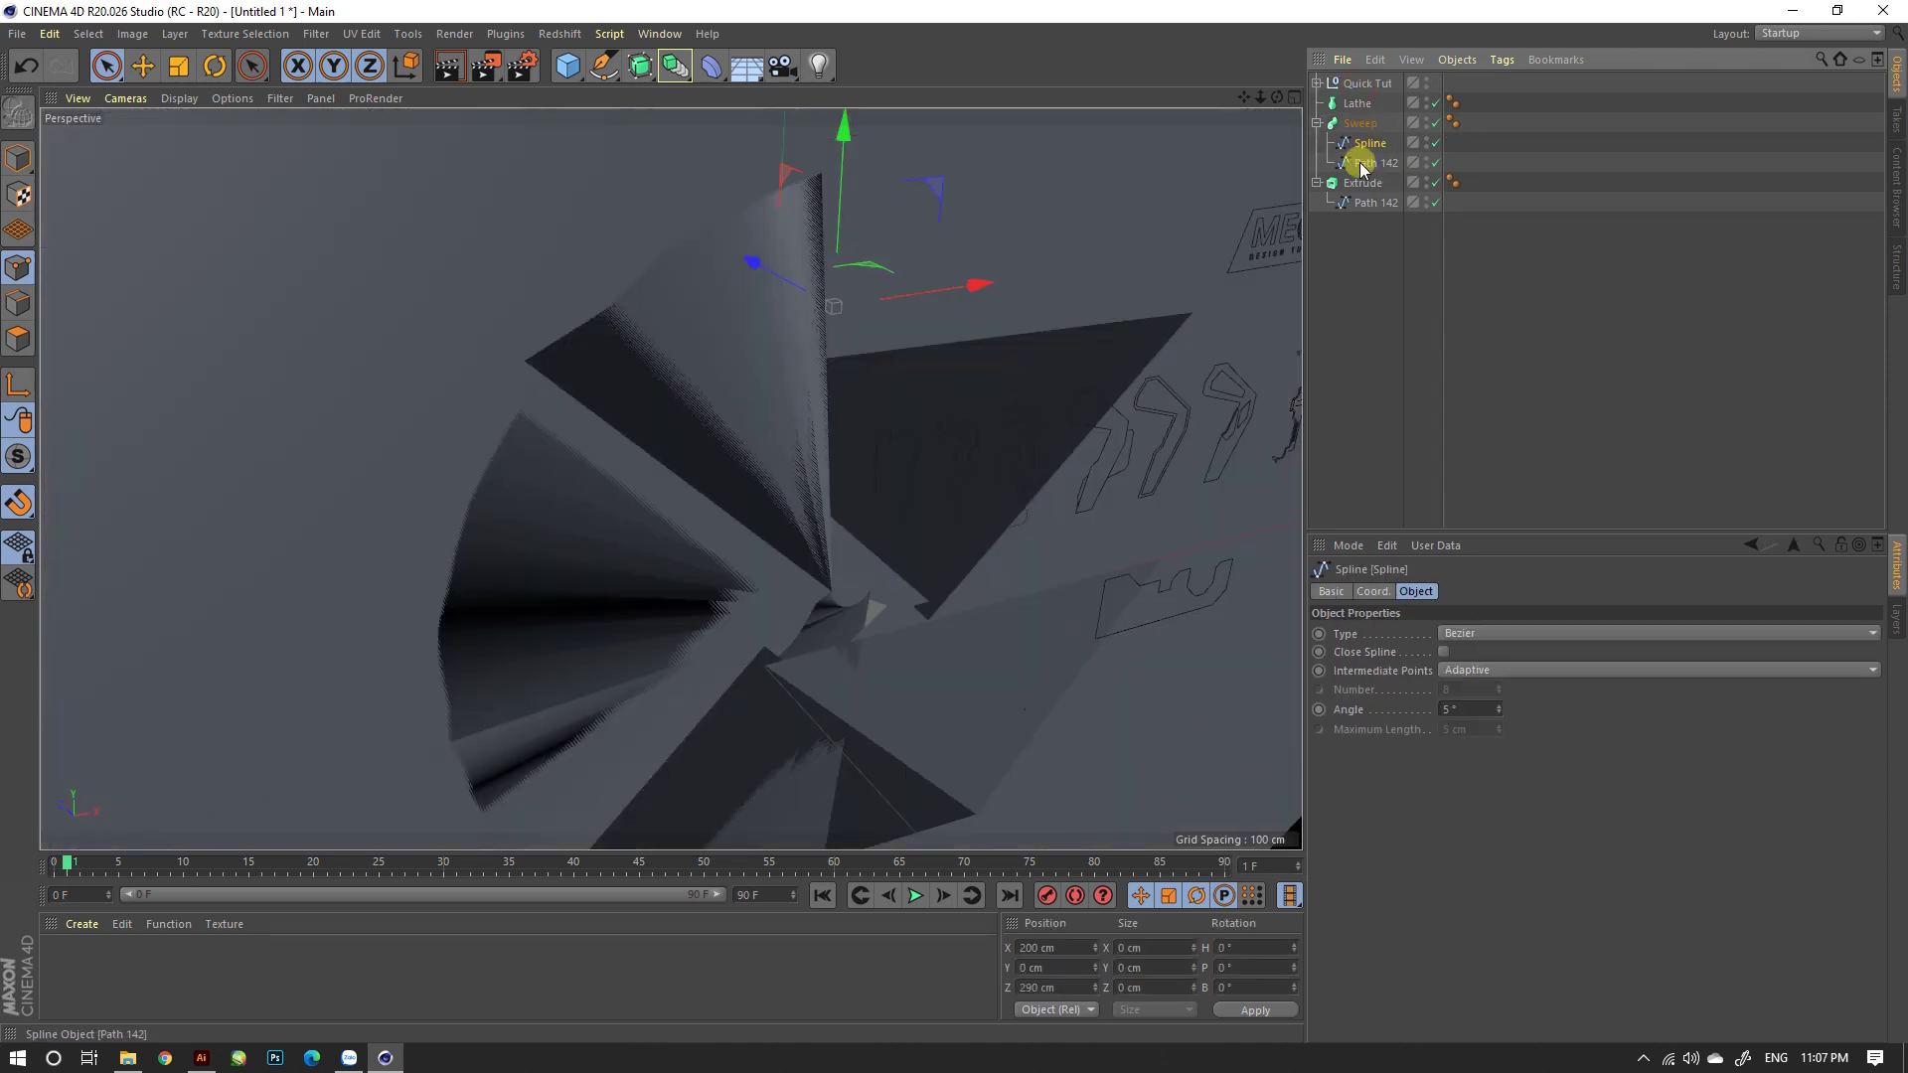
drag(1369, 139, 1365, 132)
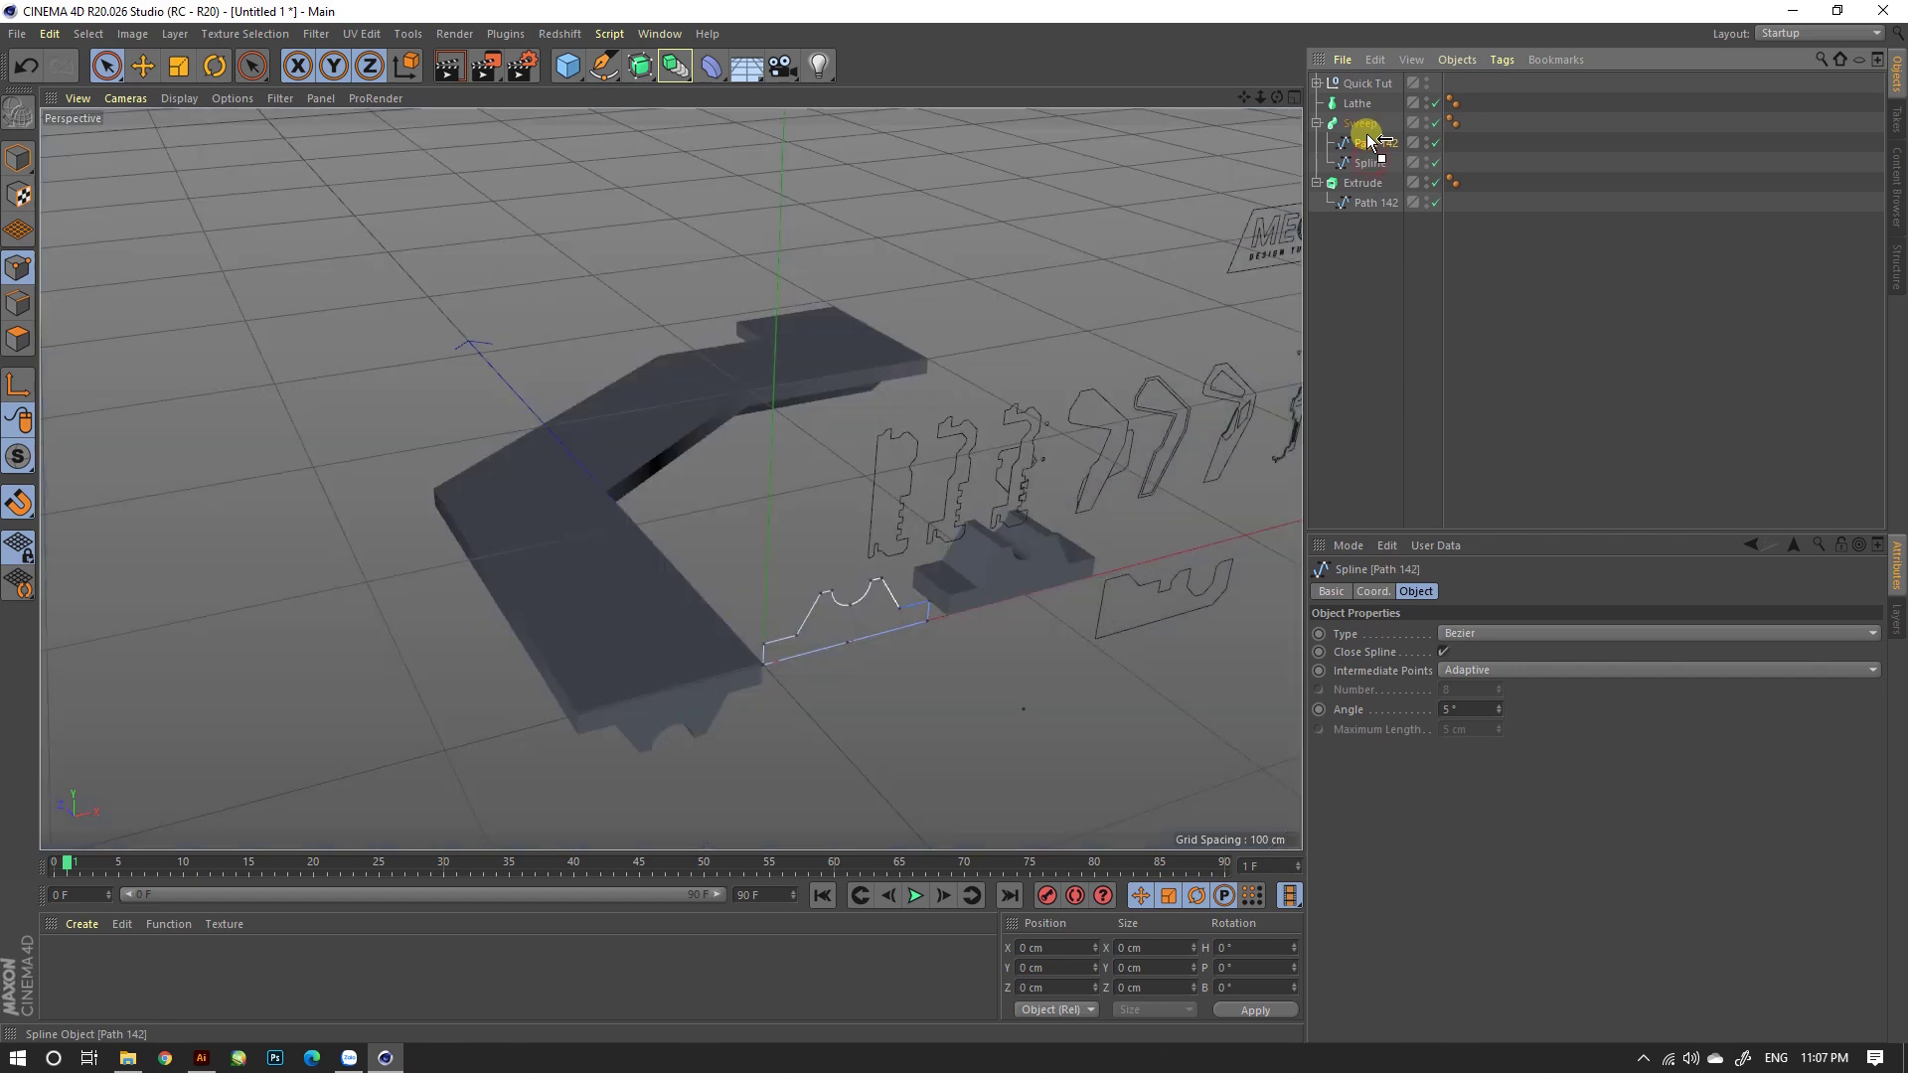
mouse_move(745, 616)
alt+mouse_down()
mouse_move(636, 521)
mouse_move(652, 467)
mouse_move(792, 379)
mouse_move(703, 396)
mouse_move(629, 616)
mouse_move(515, 587)
mouse_move(456, 614)
mouse_move(635, 720)
alt+mouse_up()
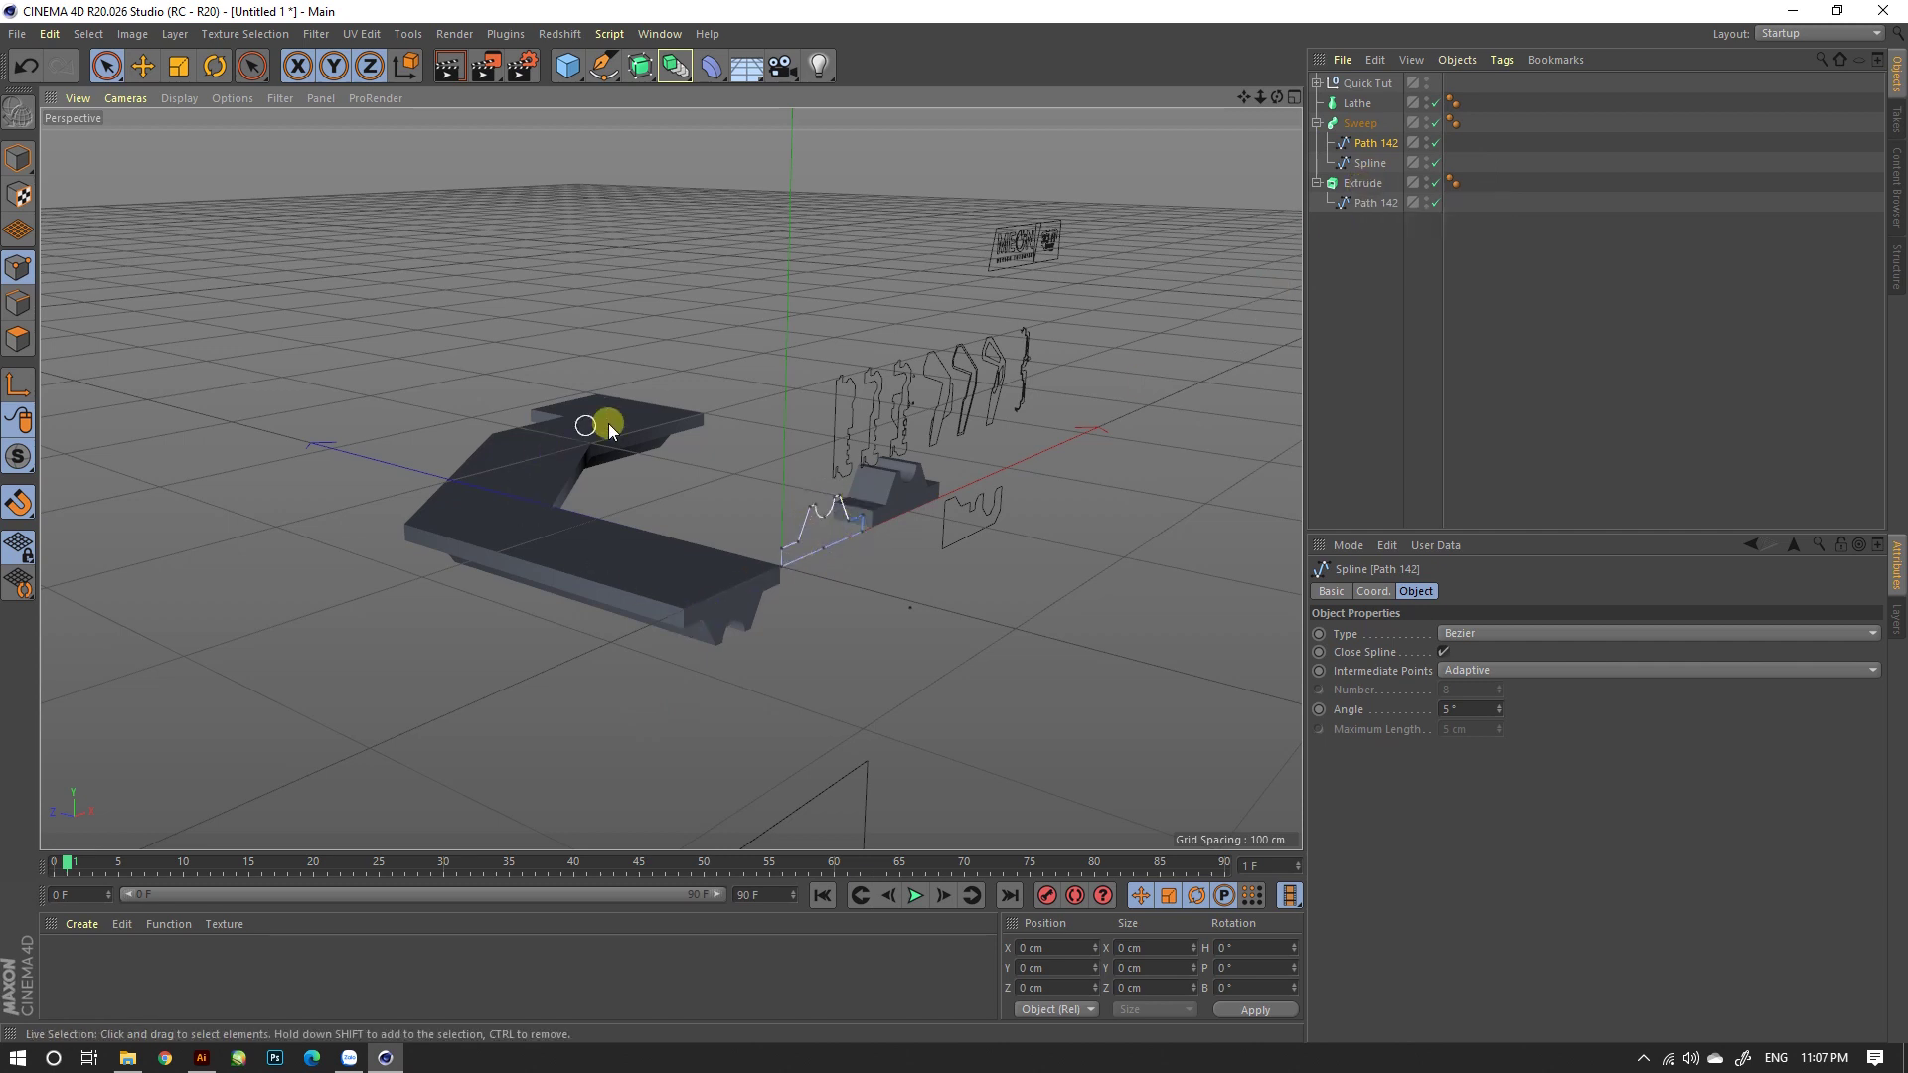
click(1363, 125)
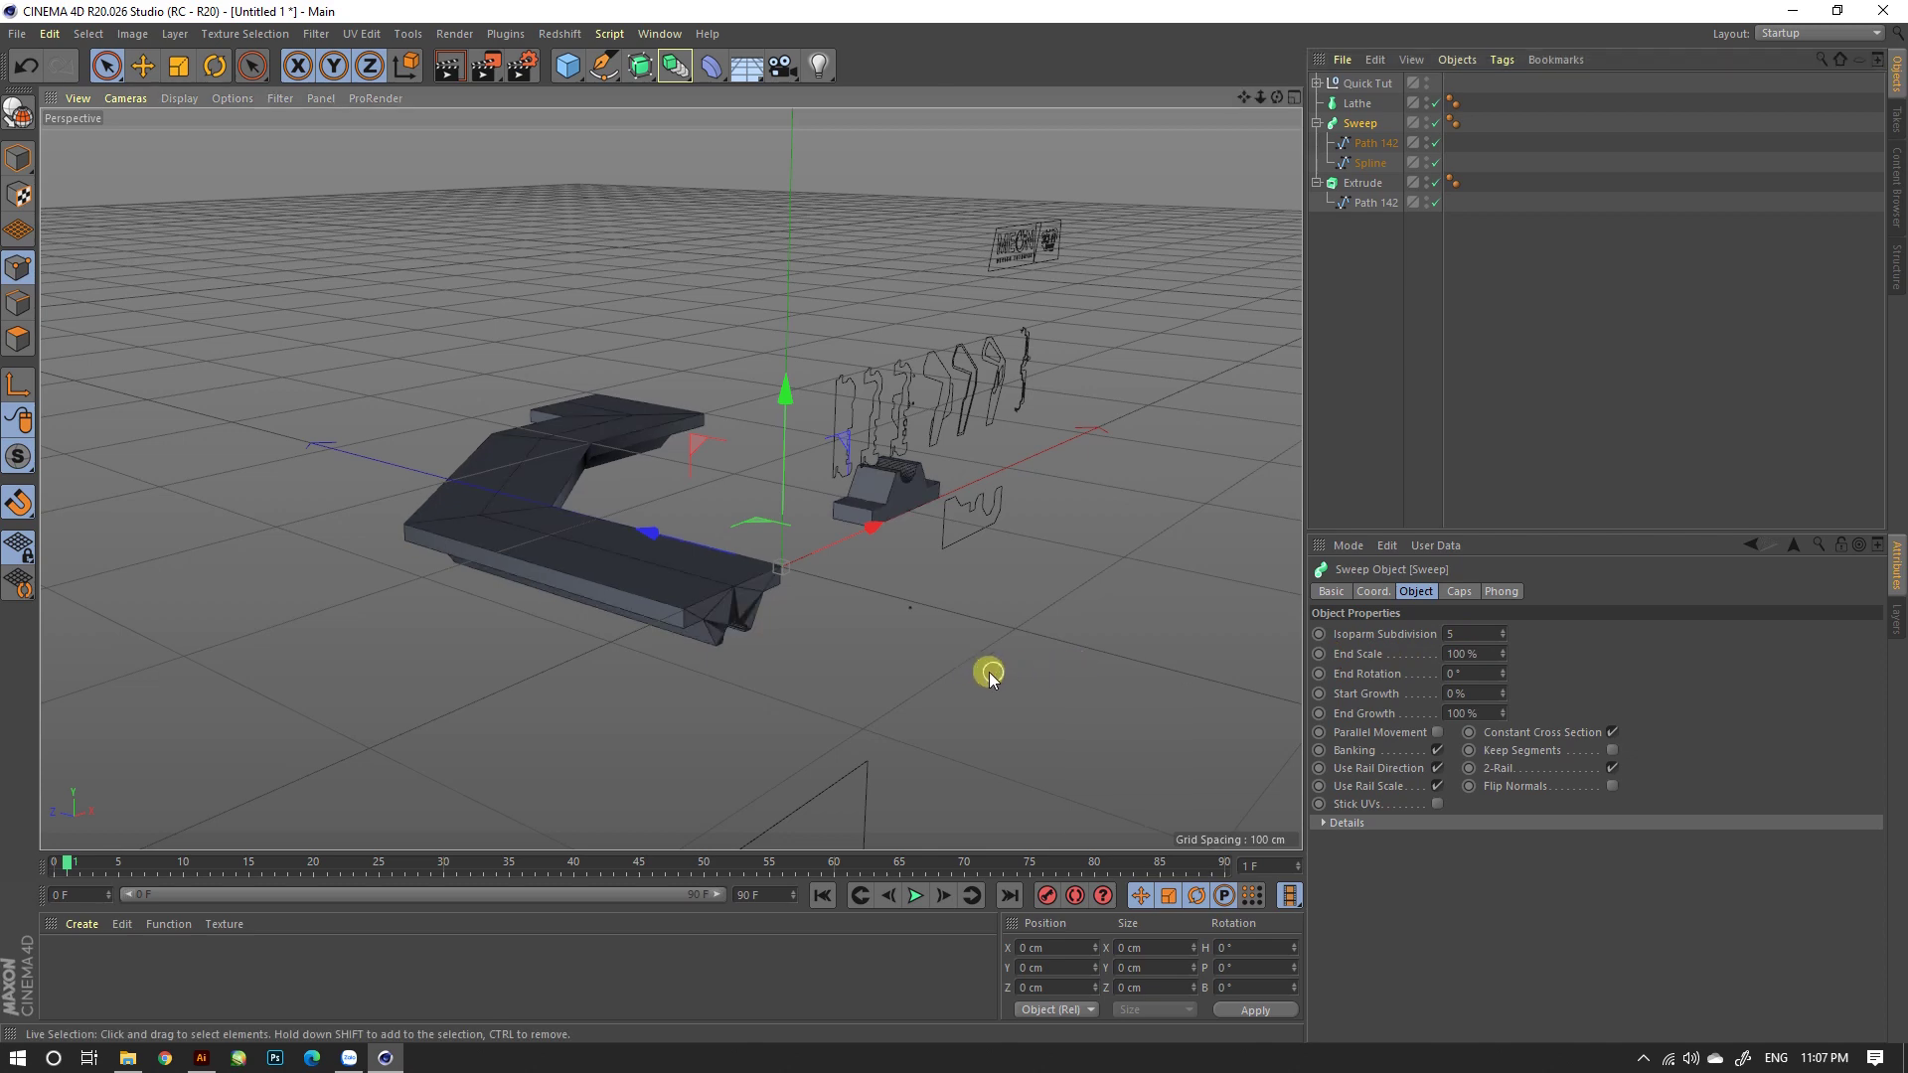
scroll(702, 581, up, 4)
mouse_move(772, 610)
alt+mouse_down()
mouse_move(575, 528)
mouse_move(628, 450)
mouse_move(795, 421)
mouse_move(897, 429)
mouse_move(897, 511)
mouse_move(778, 612)
mouse_move(705, 497)
mouse_move(690, 421)
mouse_move(641, 430)
mouse_move(580, 488)
mouse_move(630, 554)
mouse_move(664, 539)
alt+mouse_up()
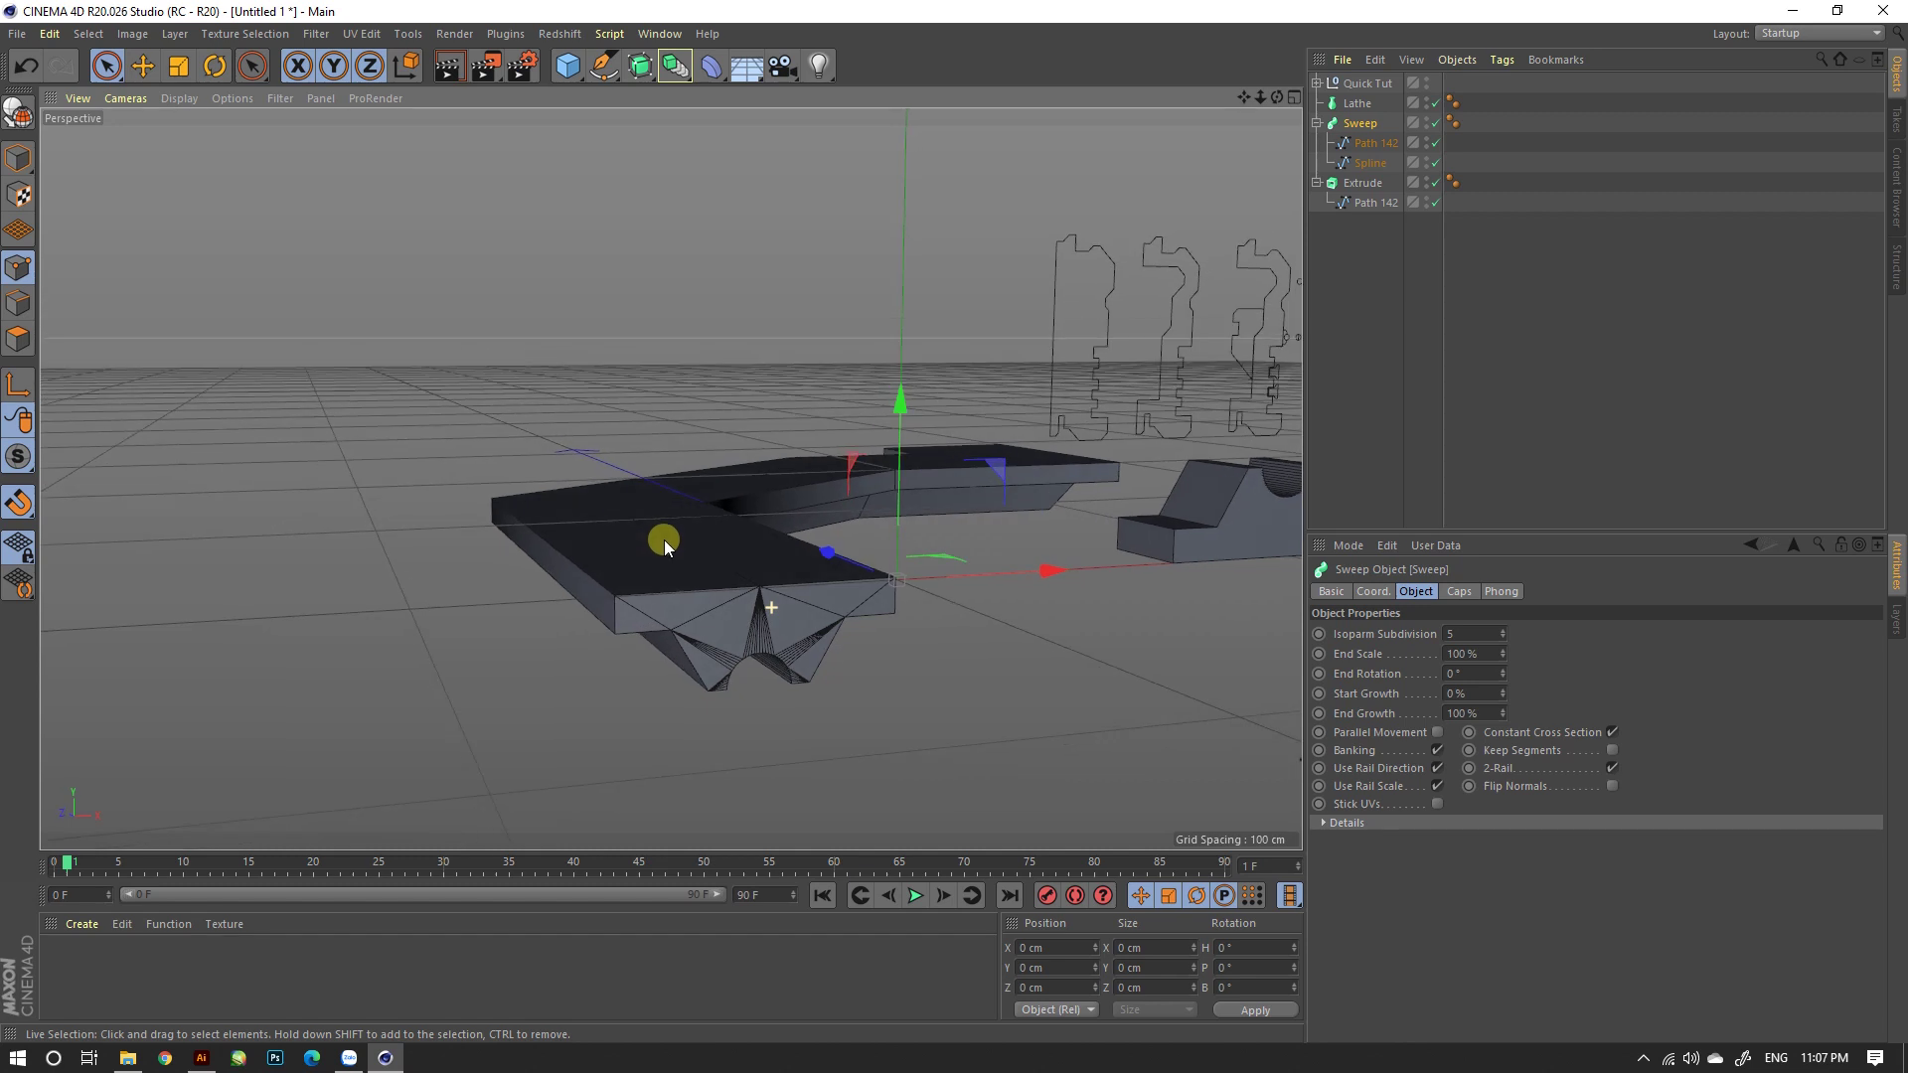
Step: Set the rail Spline type to Linear and turn on the Sweep's Parallel Movement
click(1368, 164)
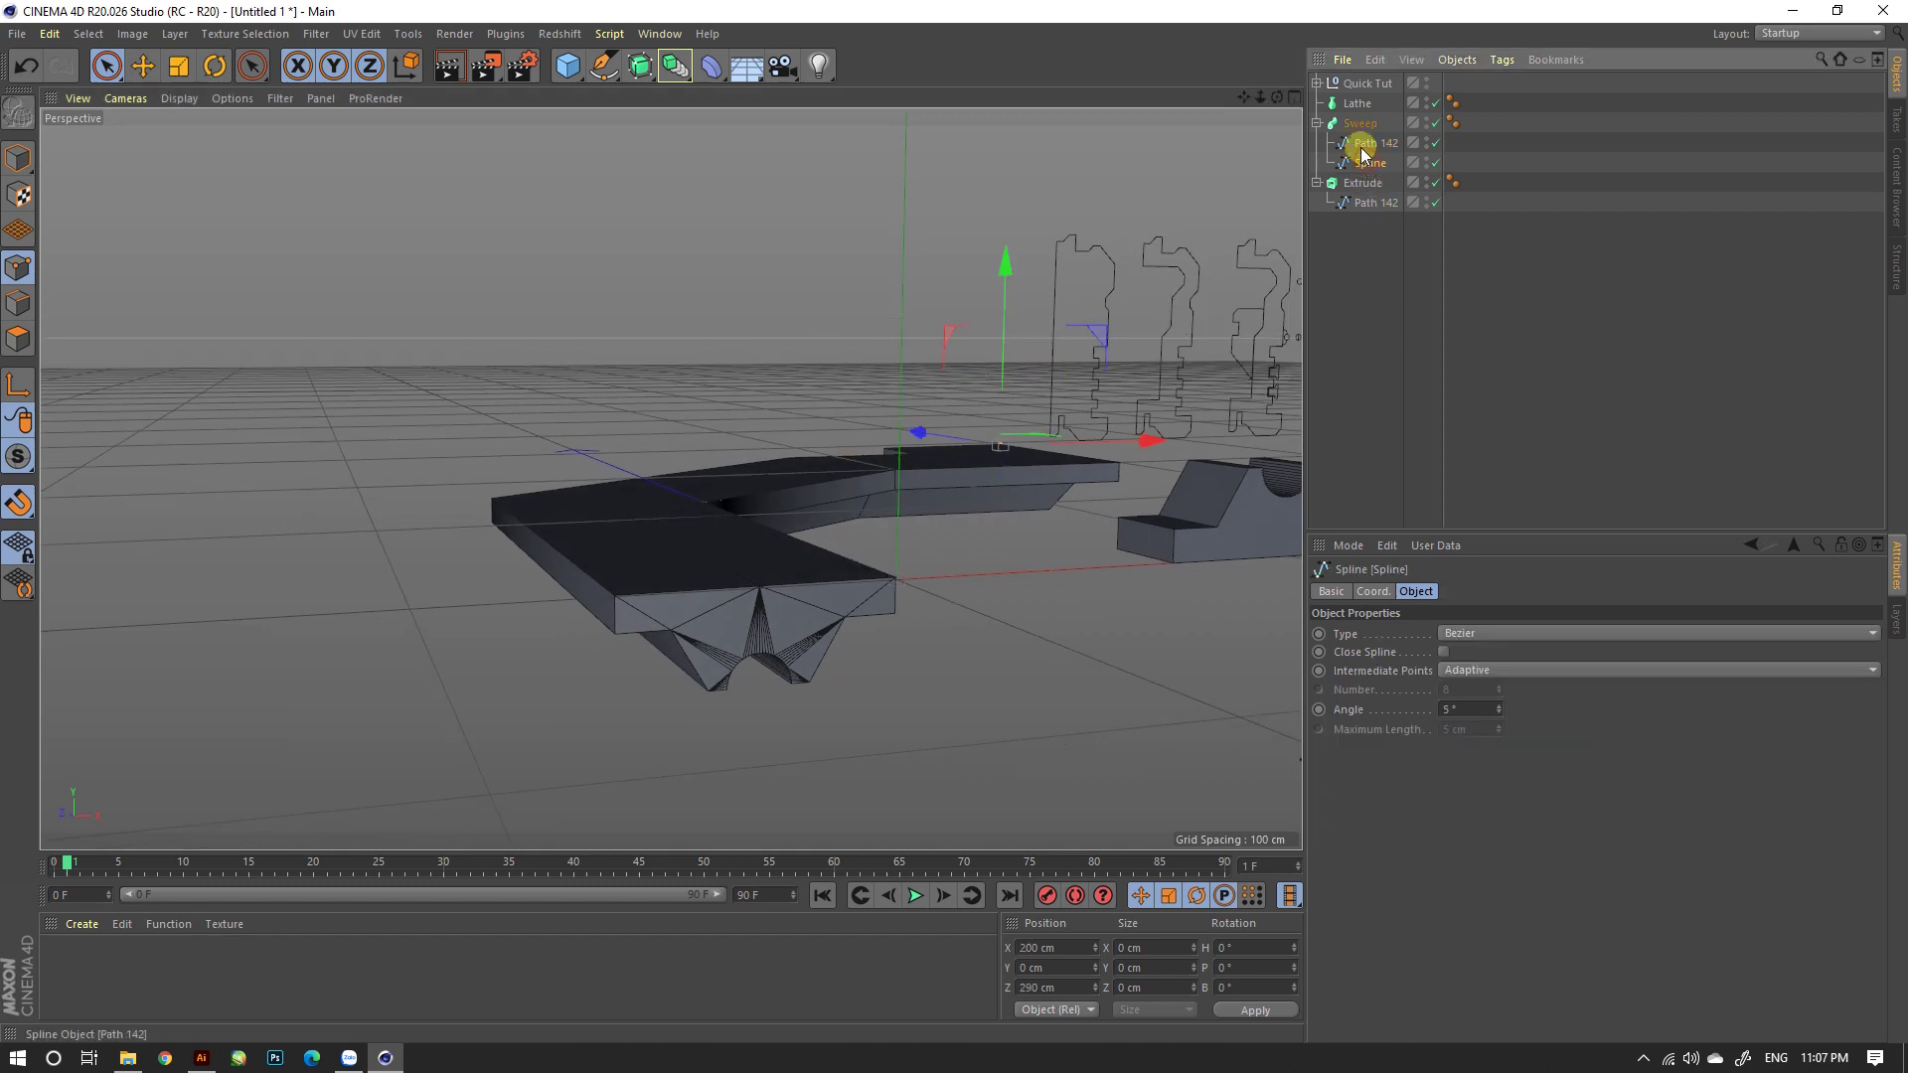
click(1470, 630)
click(1470, 656)
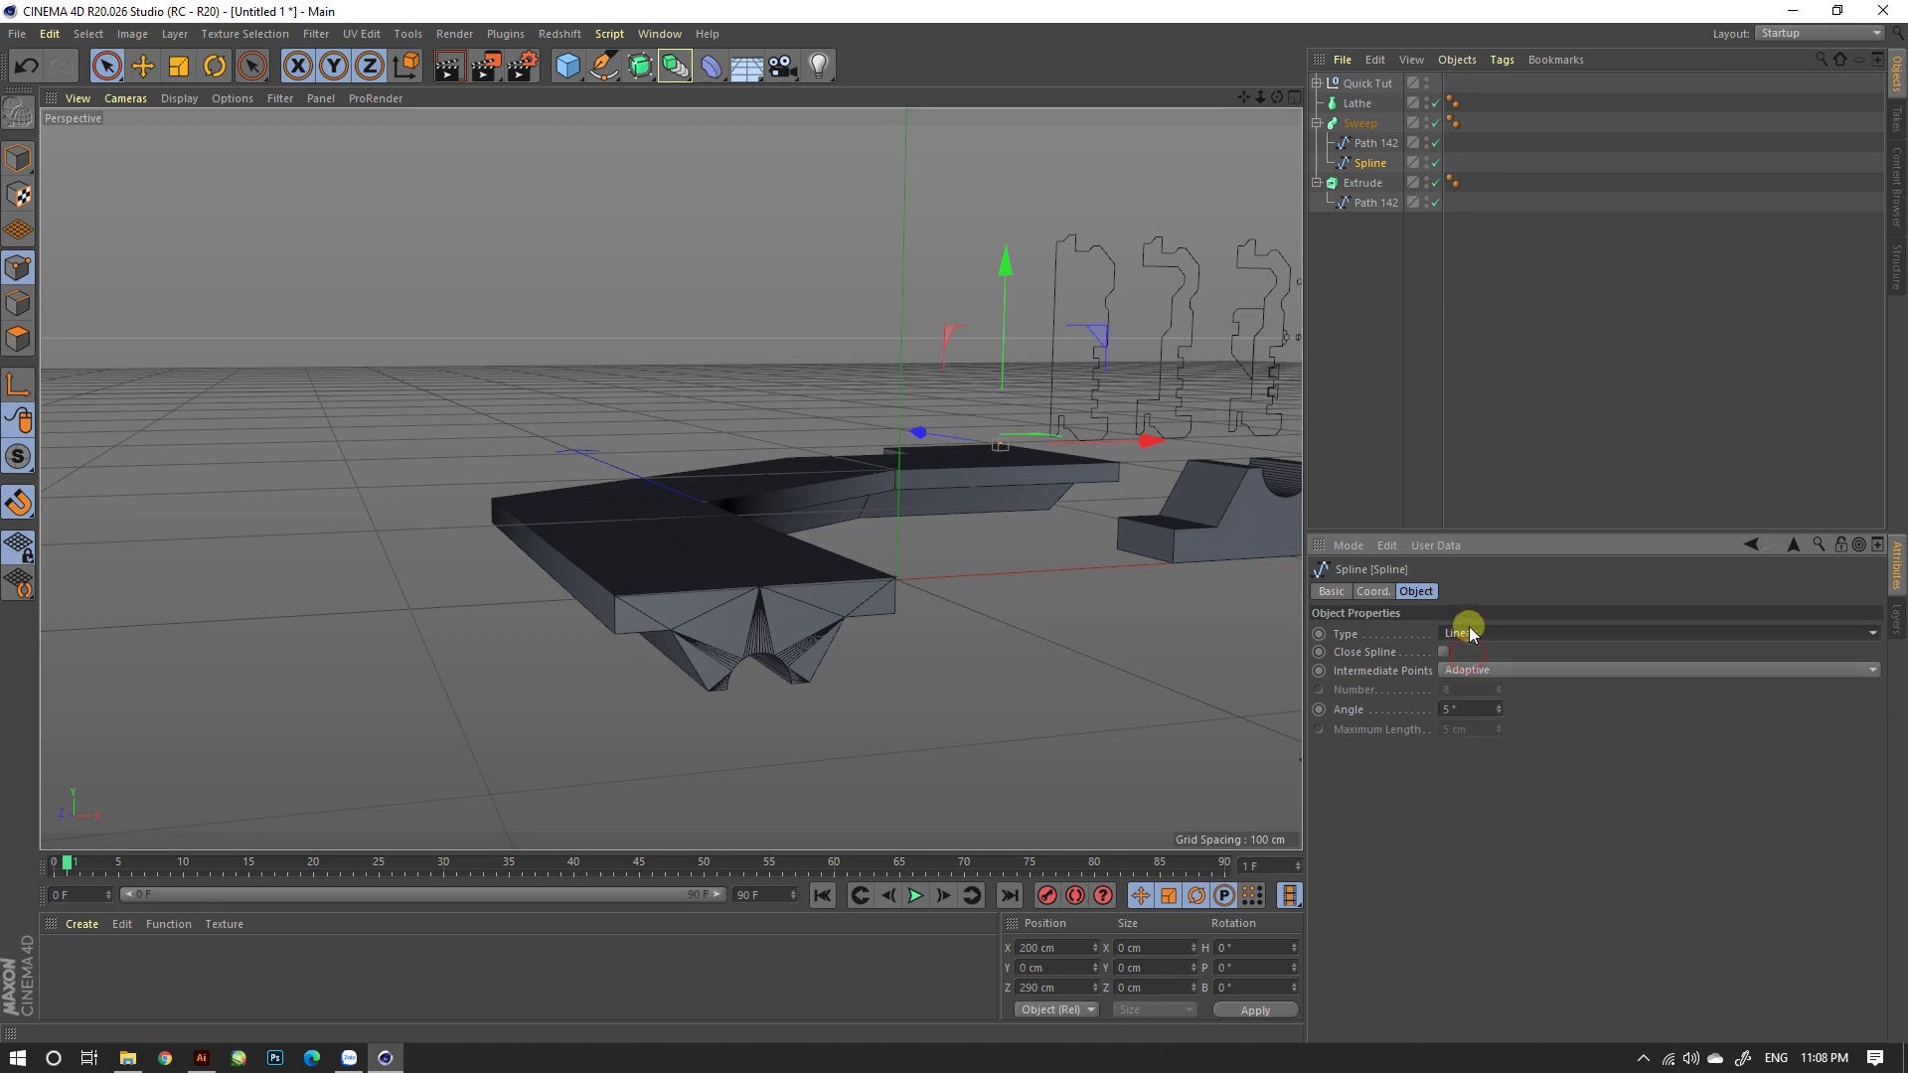
click(1354, 129)
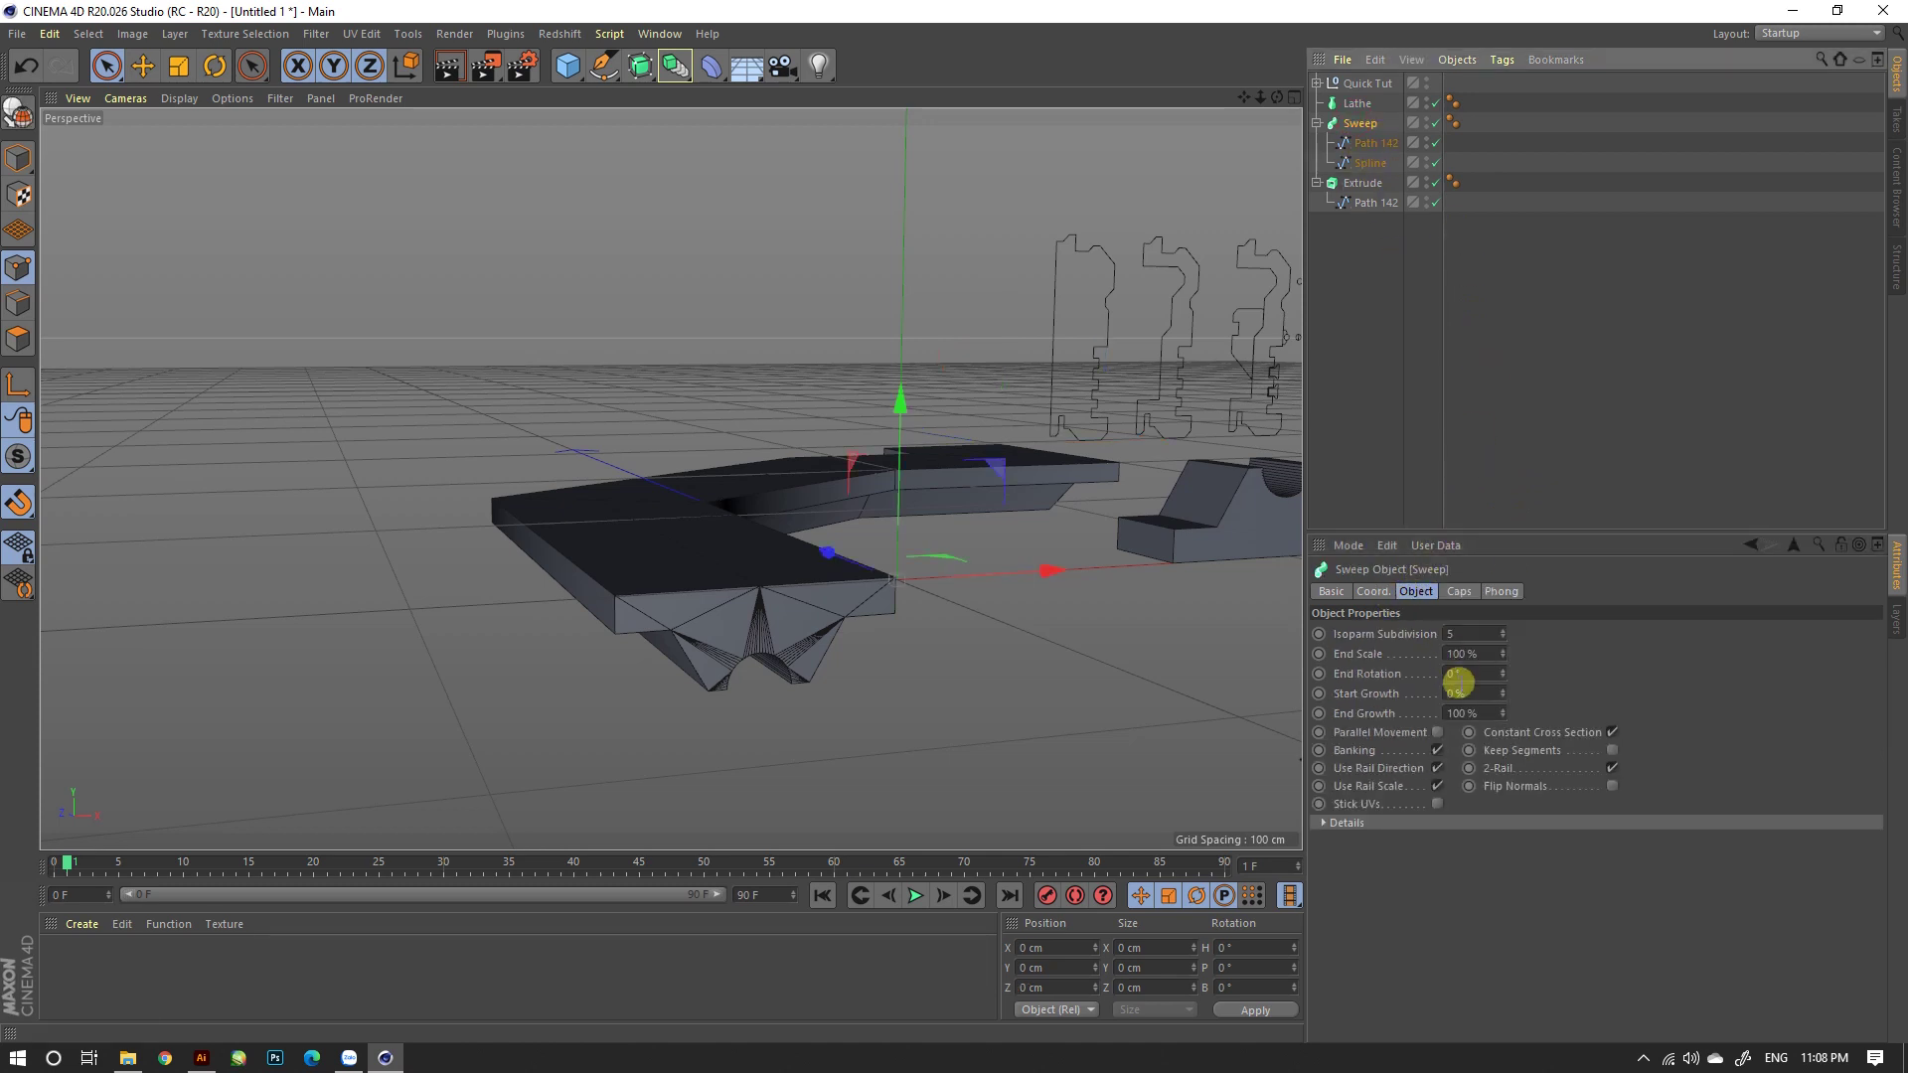
click(1437, 733)
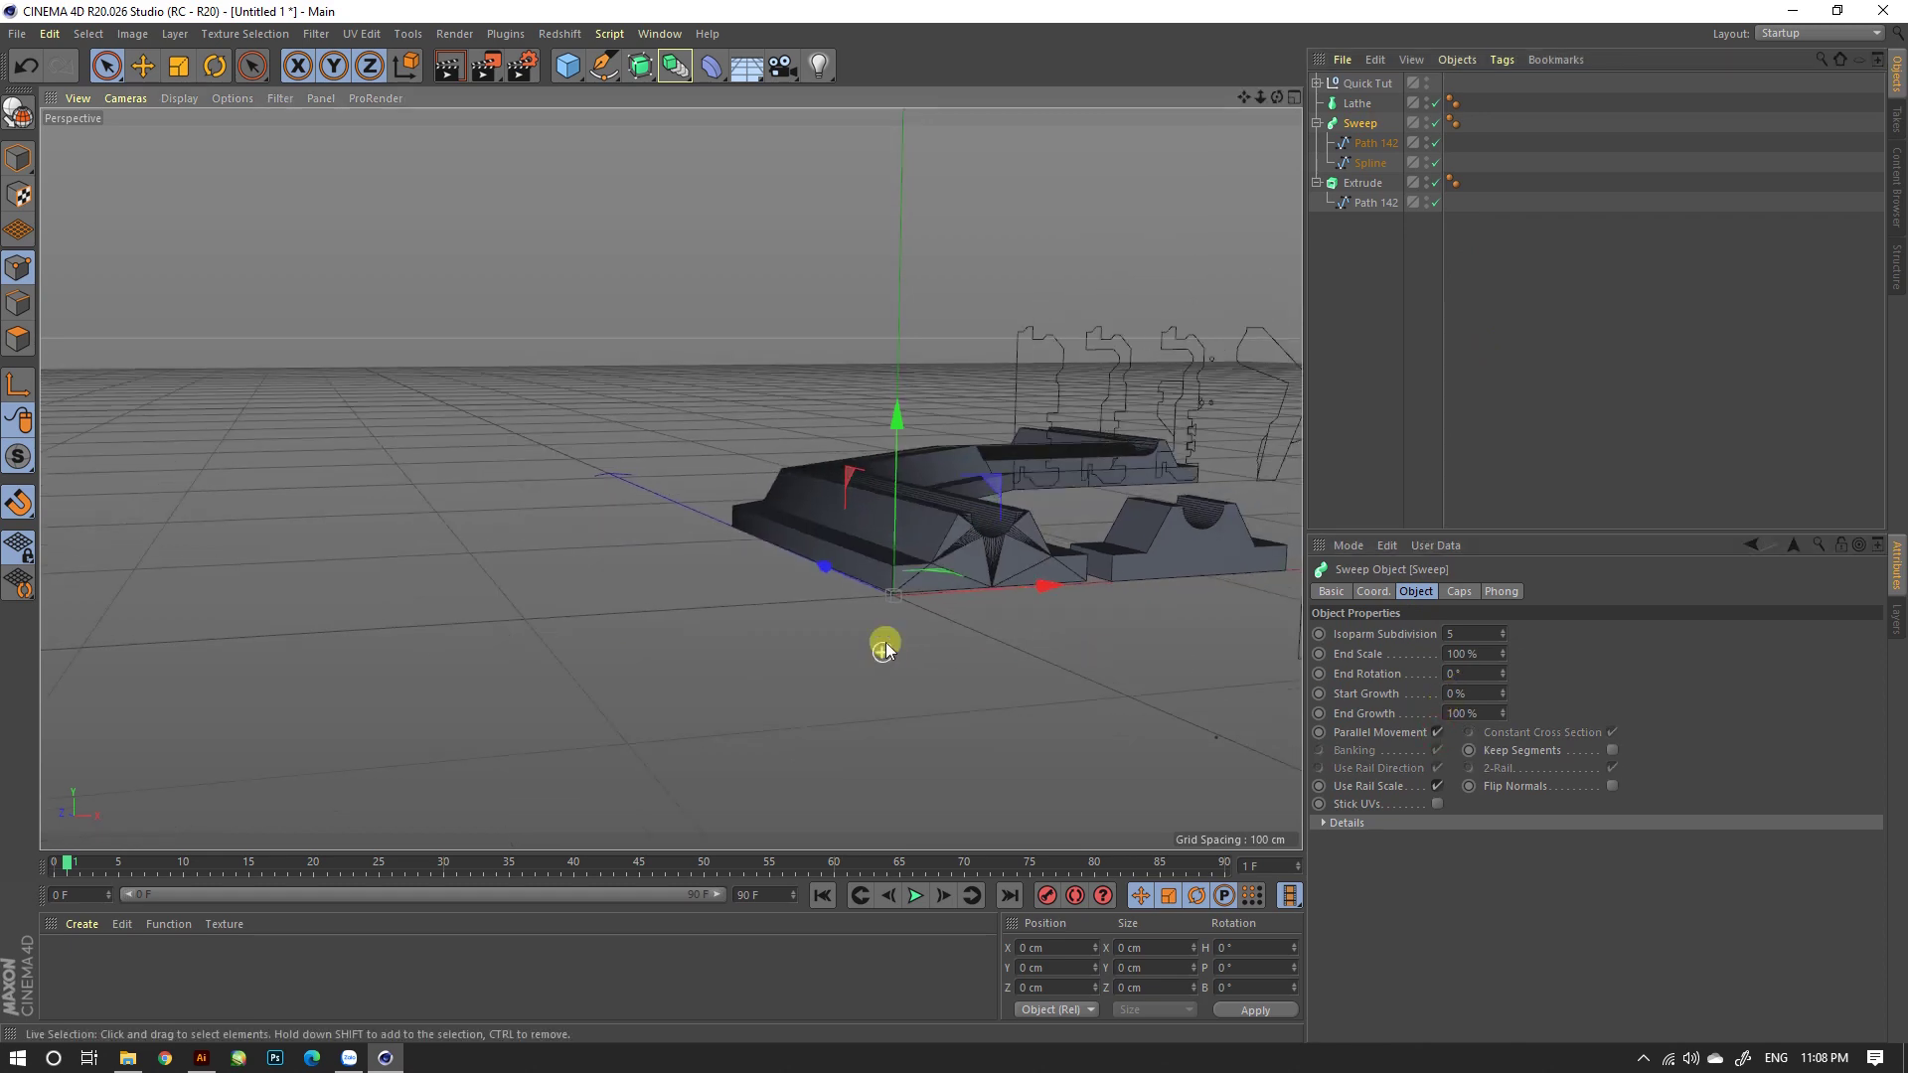
scroll(886, 639, up, 3)
scroll(997, 439, up, 3)
scroll(907, 596, up, 3)
scroll(1032, 660, down, 3)
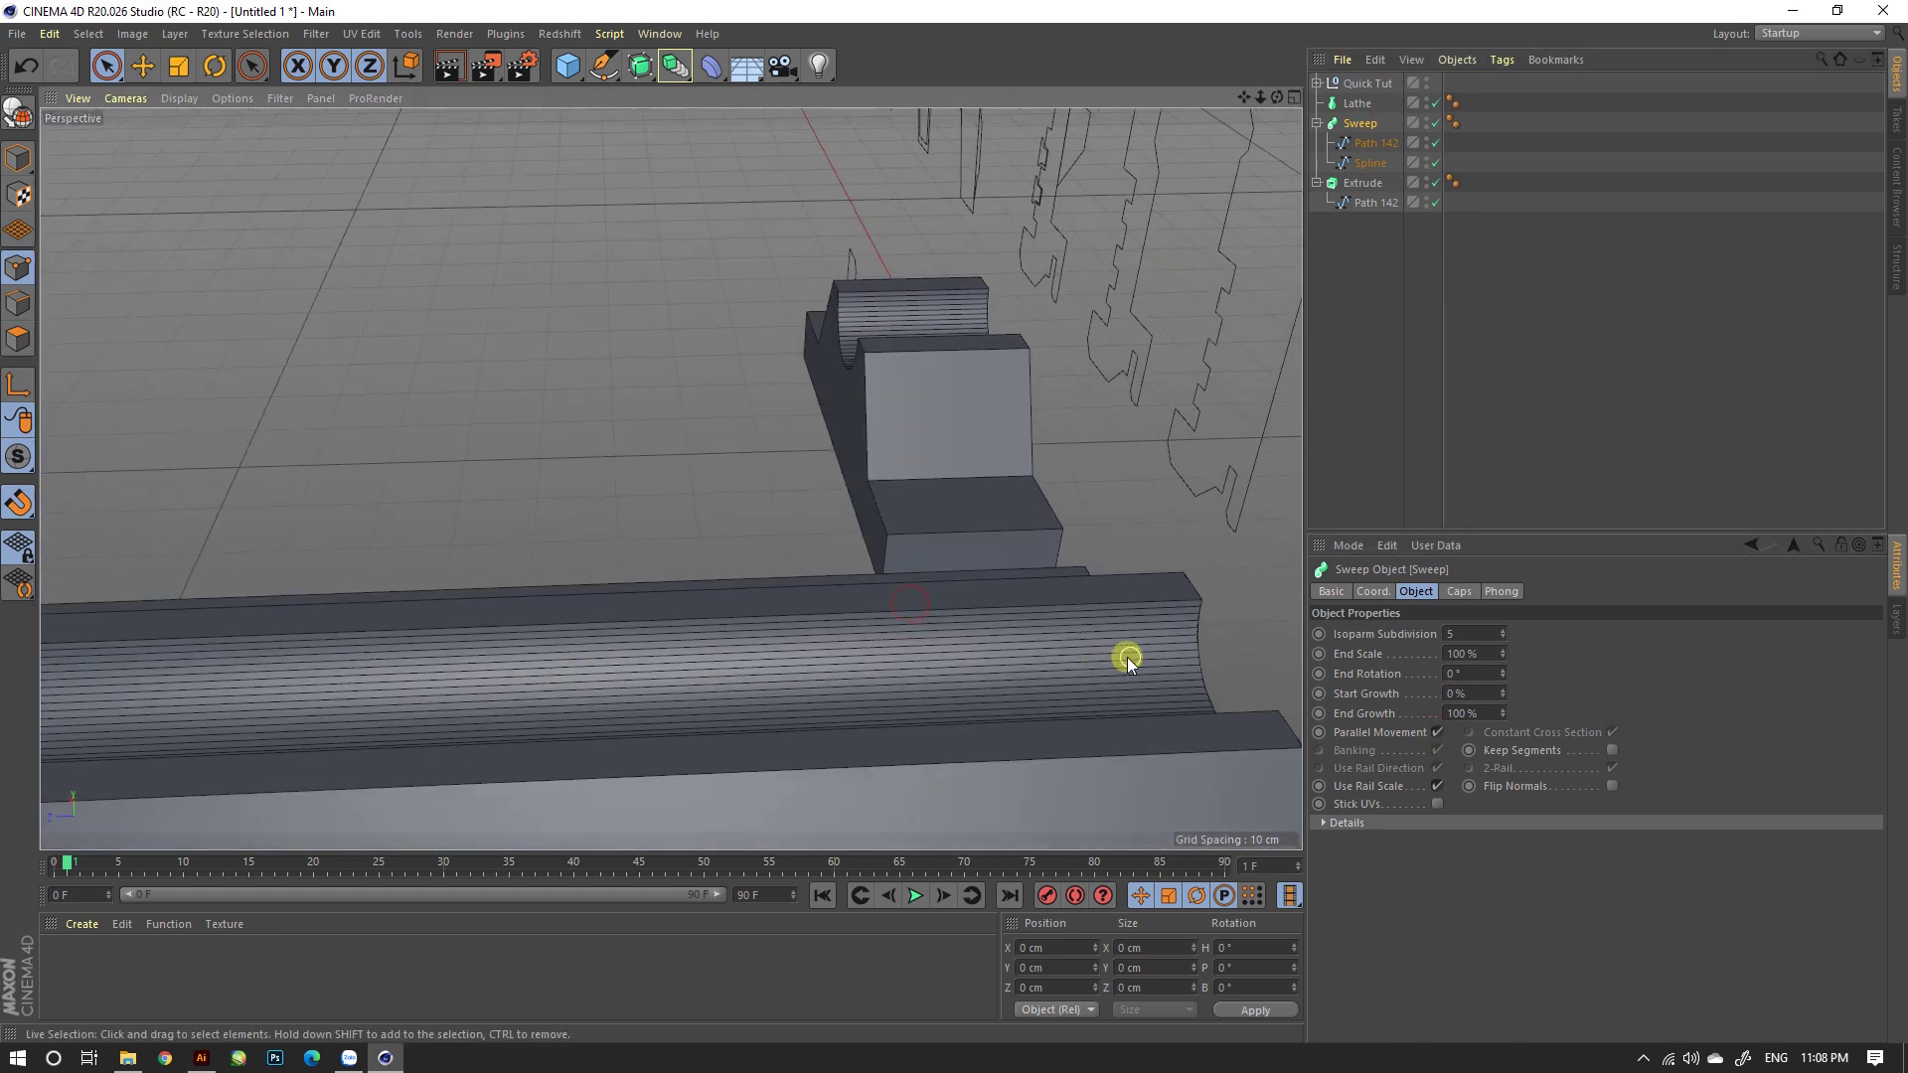
scroll(1127, 658, down, 3)
Step: Inspect the sweep from several angles and turn Parallel Movement back off
mouse_move(1148, 644)
alt+mouse_down()
mouse_move(758, 617)
mouse_move(758, 682)
mouse_move(622, 630)
mouse_move(790, 588)
mouse_move(620, 552)
alt+mouse_up()
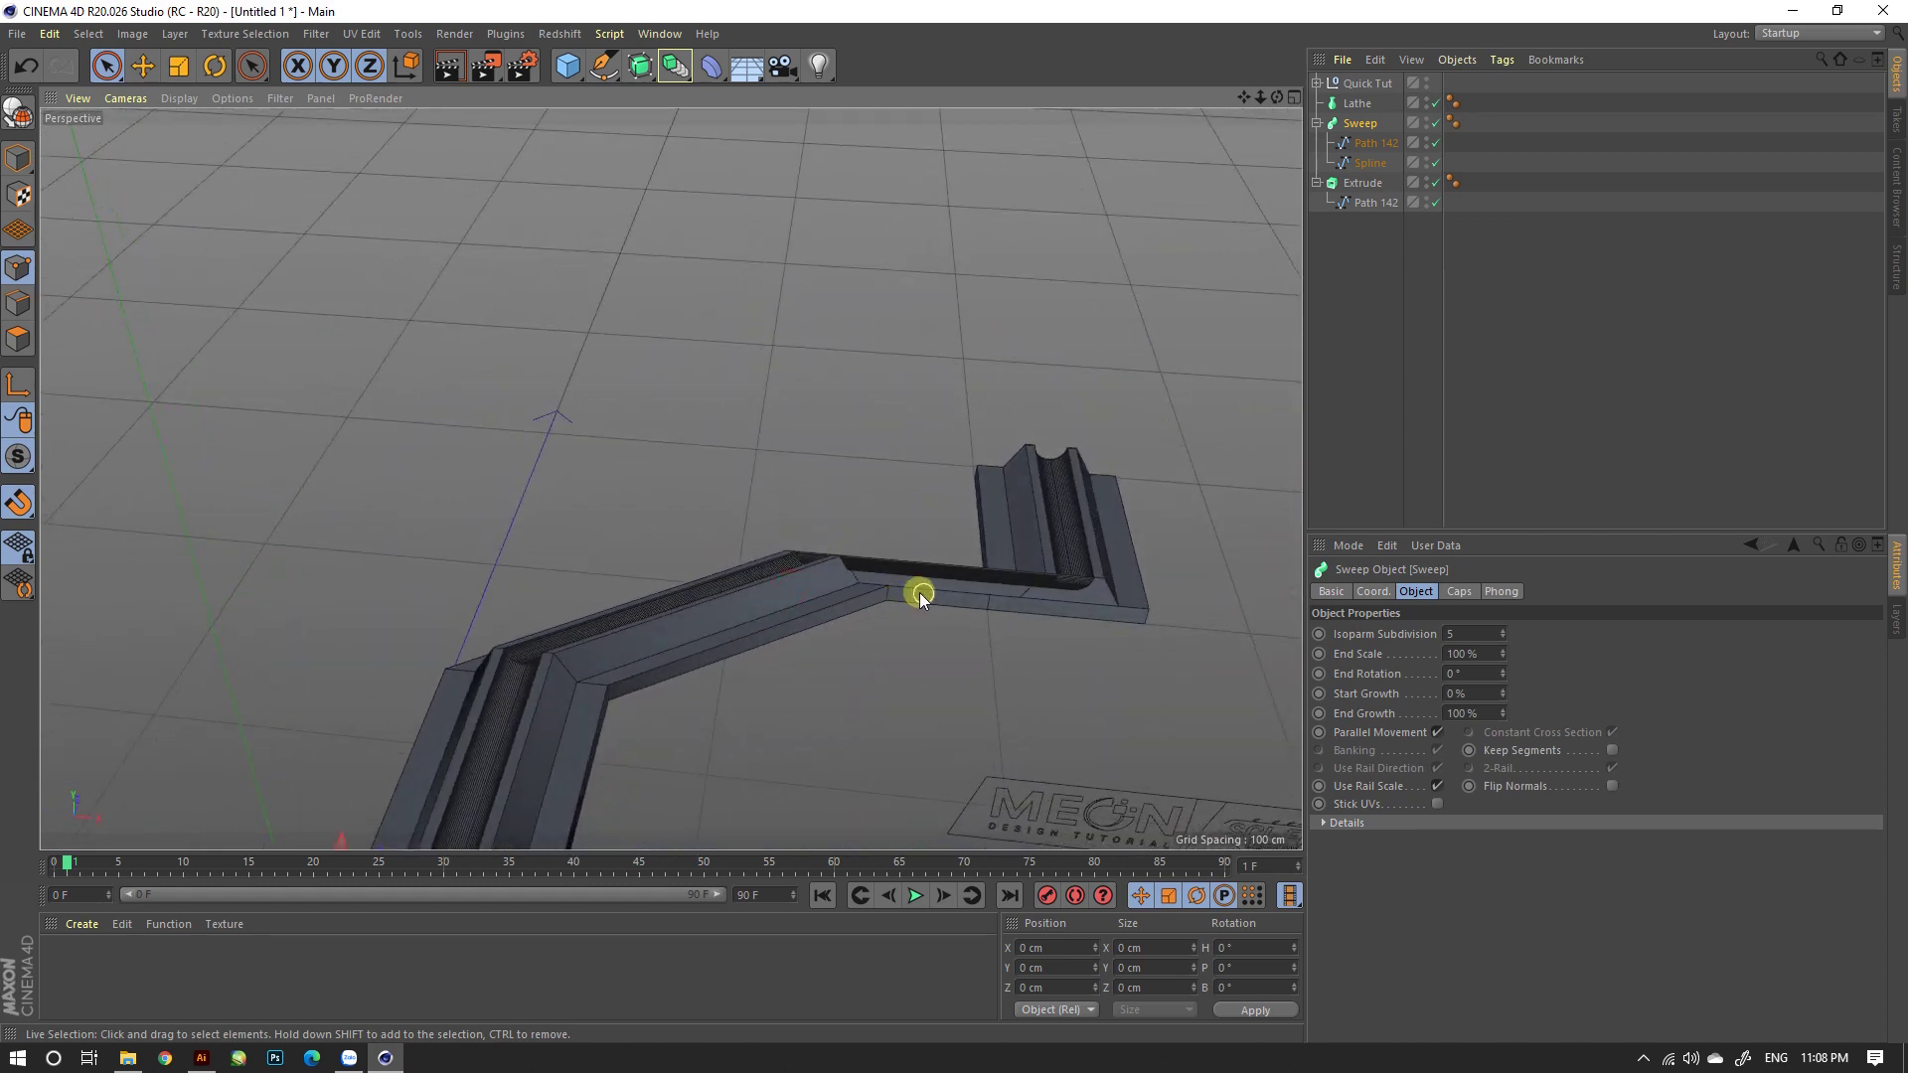
mouse_move(920, 592)
alt+mouse_down()
mouse_move(1048, 588)
mouse_move(894, 673)
mouse_move(899, 690)
mouse_move(1019, 360)
alt+mouse_up()
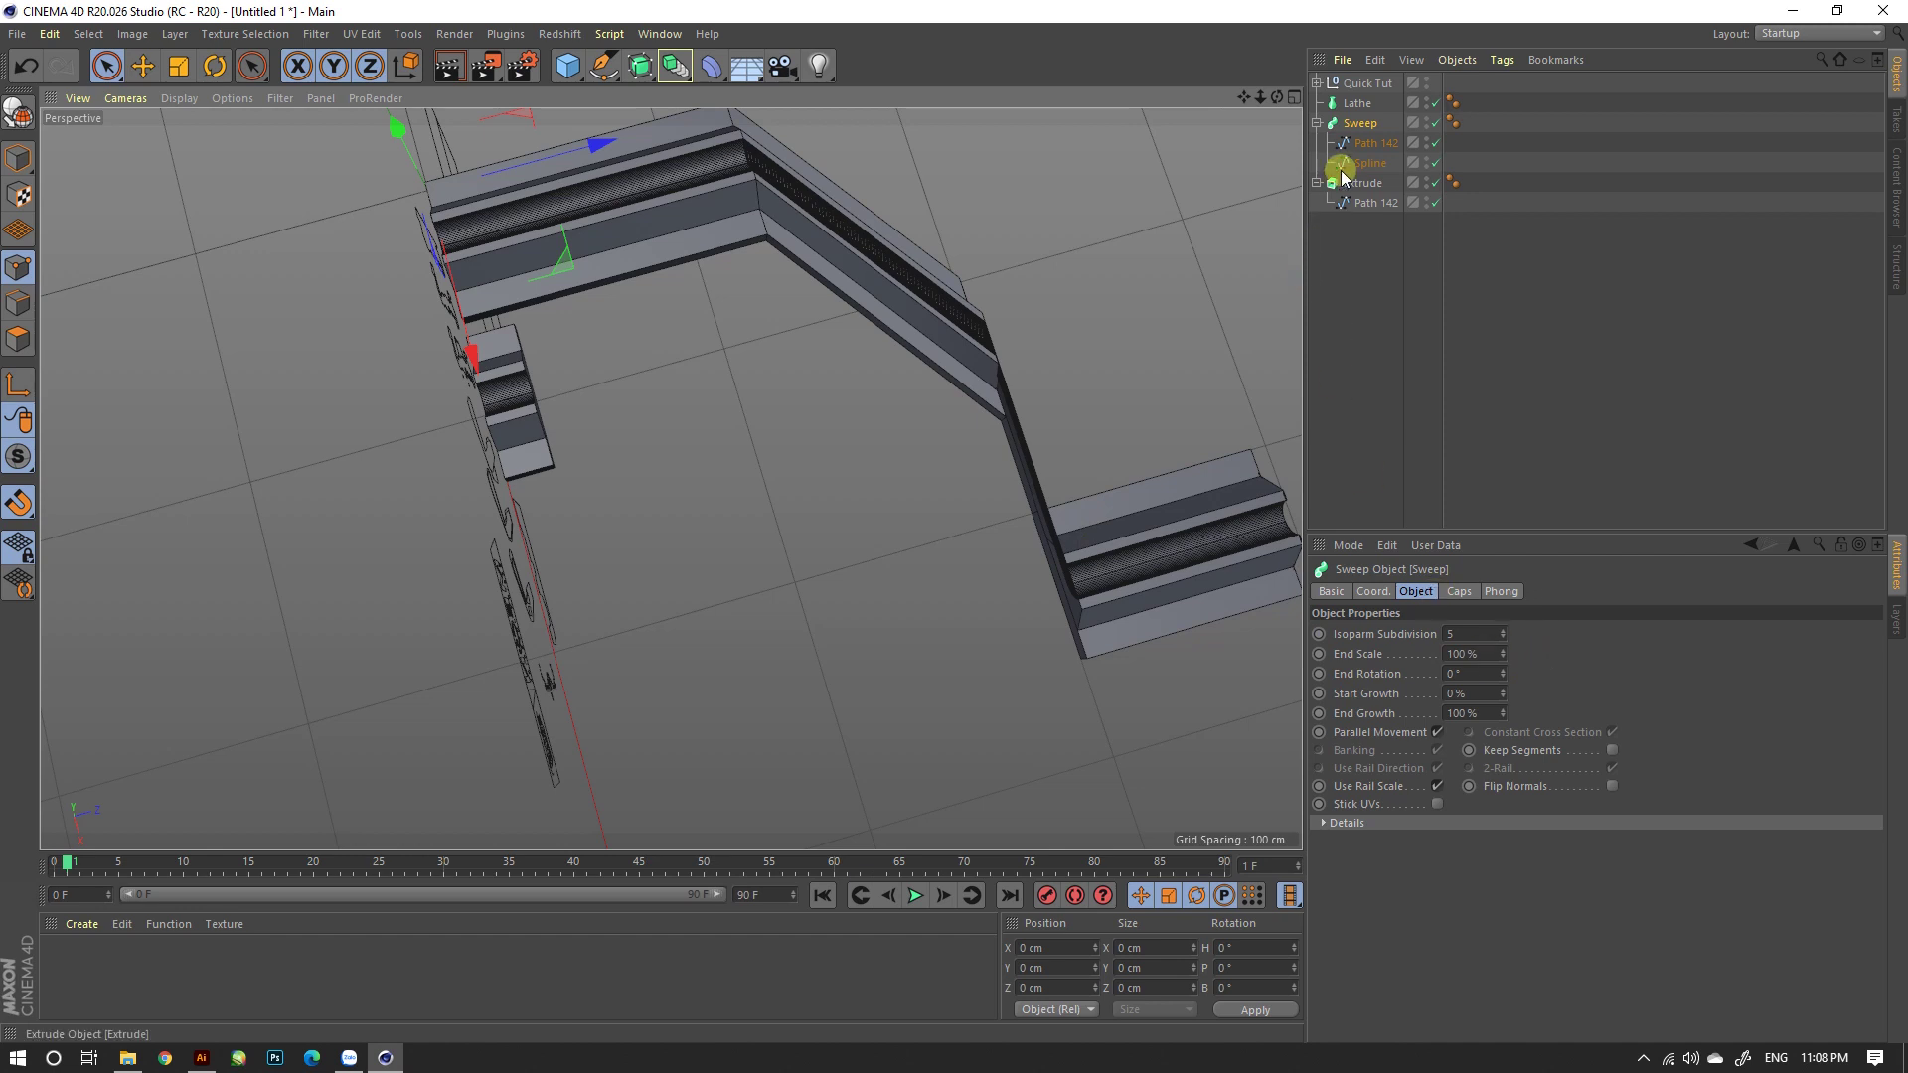
click(1437, 785)
click(1439, 733)
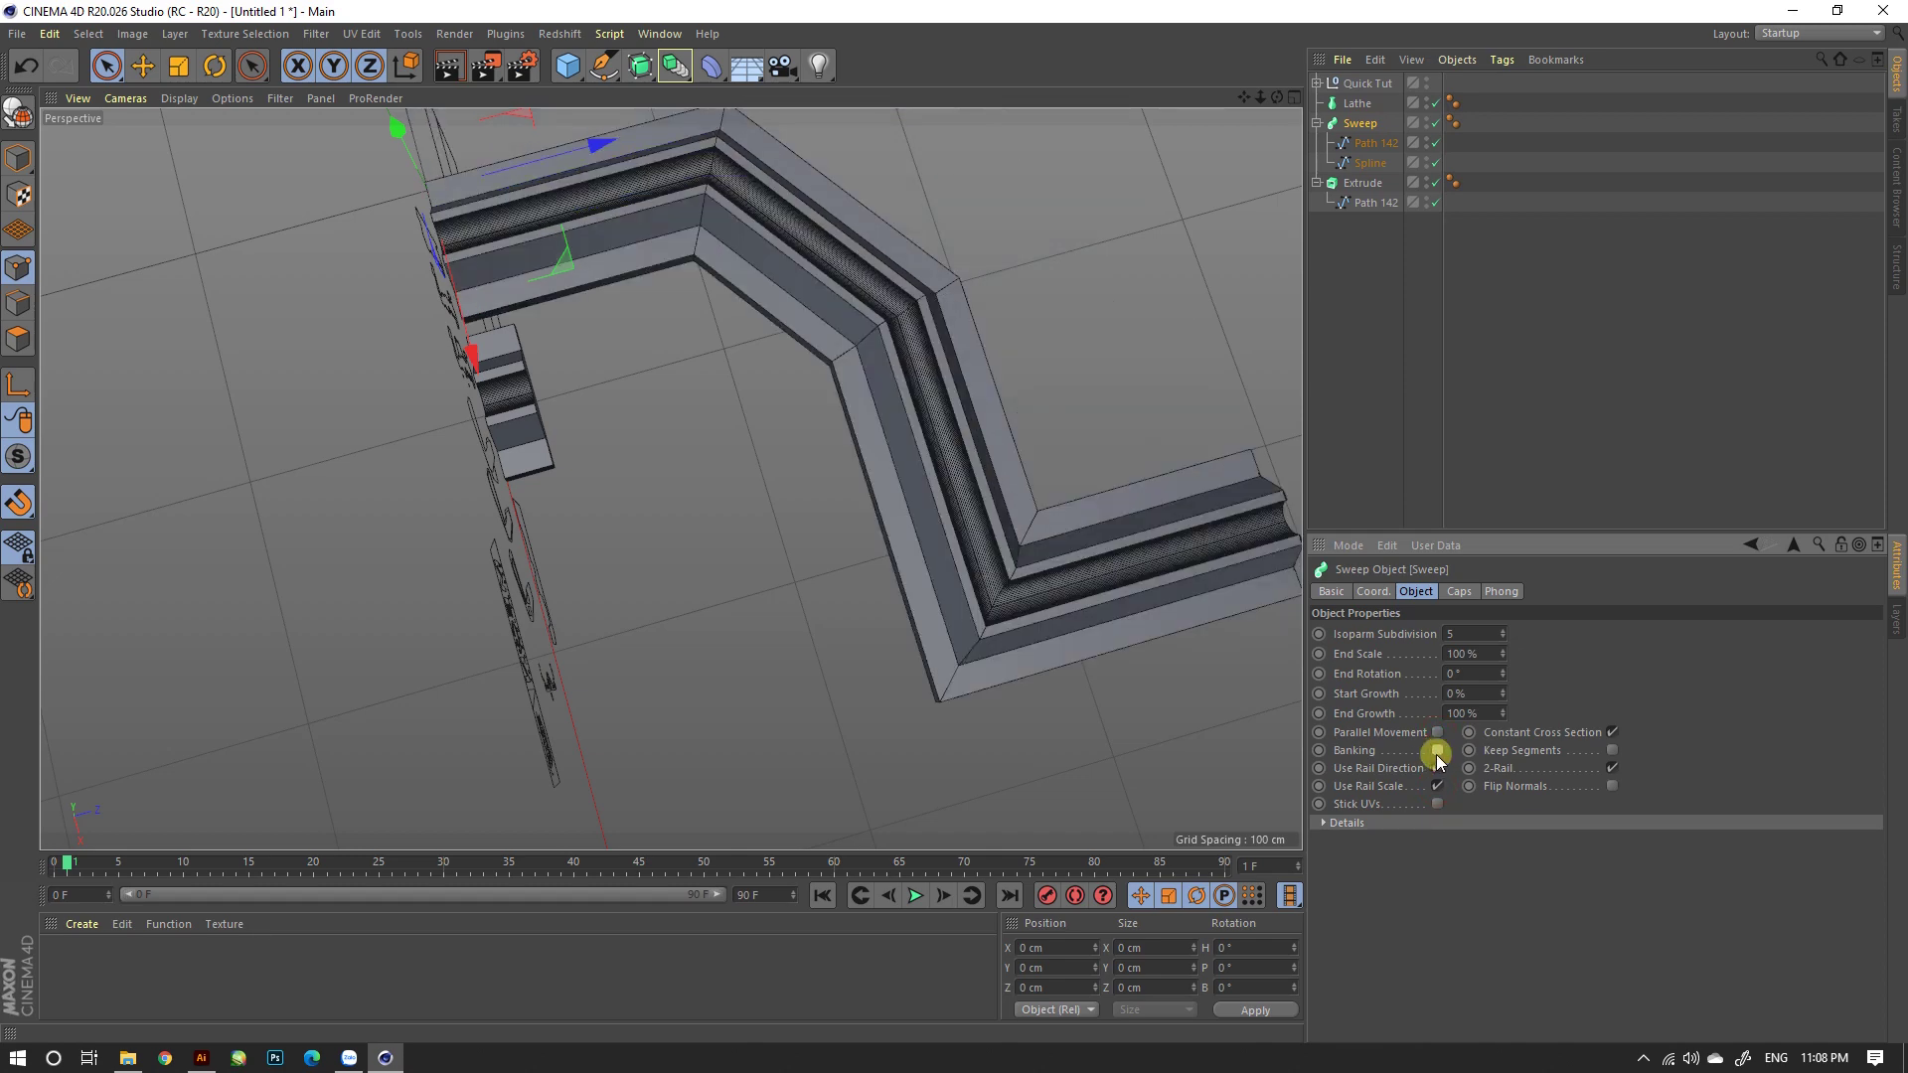
mouse_move(976, 618)
alt+mouse_down()
mouse_move(988, 330)
mouse_move(1252, 390)
mouse_move(1272, 613)
mouse_move(912, 358)
mouse_move(1043, 307)
mouse_move(1227, 306)
mouse_move(656, 397)
mouse_move(831, 562)
mouse_move(929, 598)
mouse_move(747, 501)
alt+mouse_up()
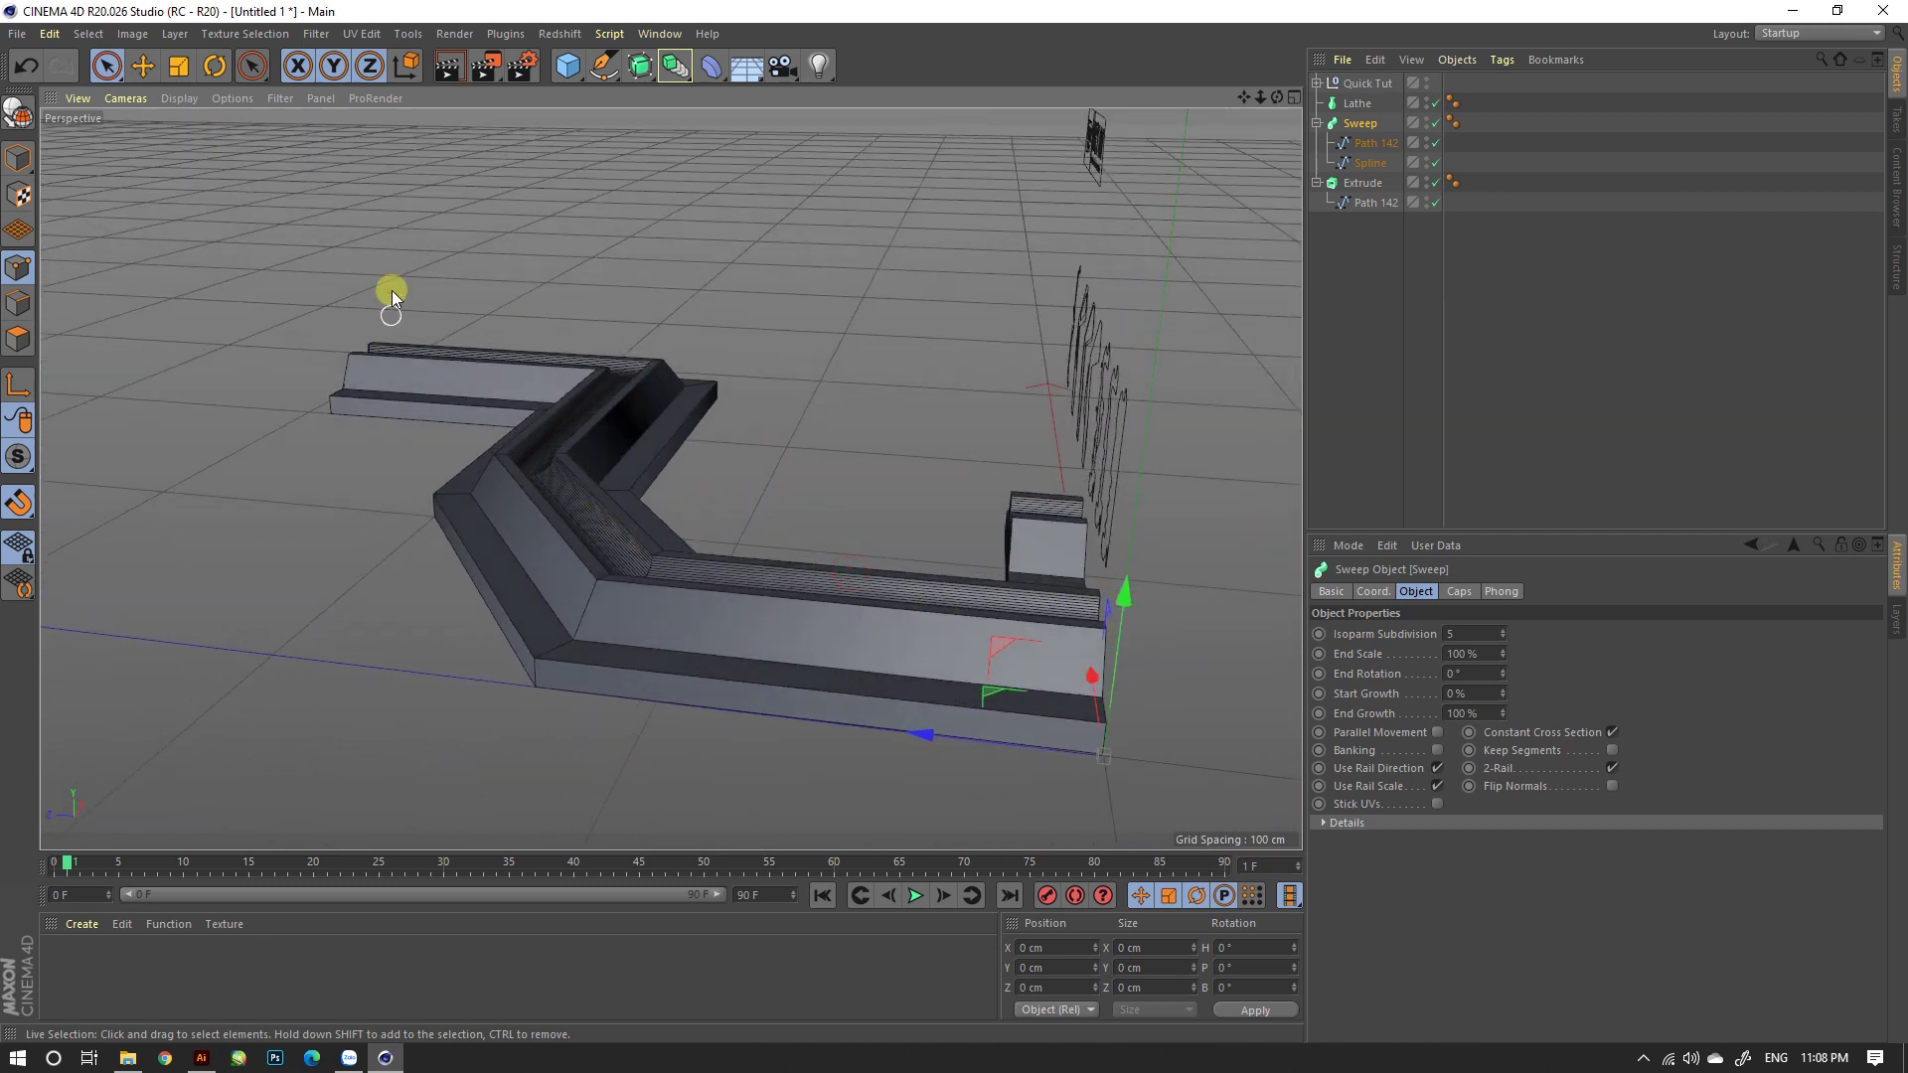
Step: Add an Omni light raised above the swept rail and render to check the lighting
click(449, 66)
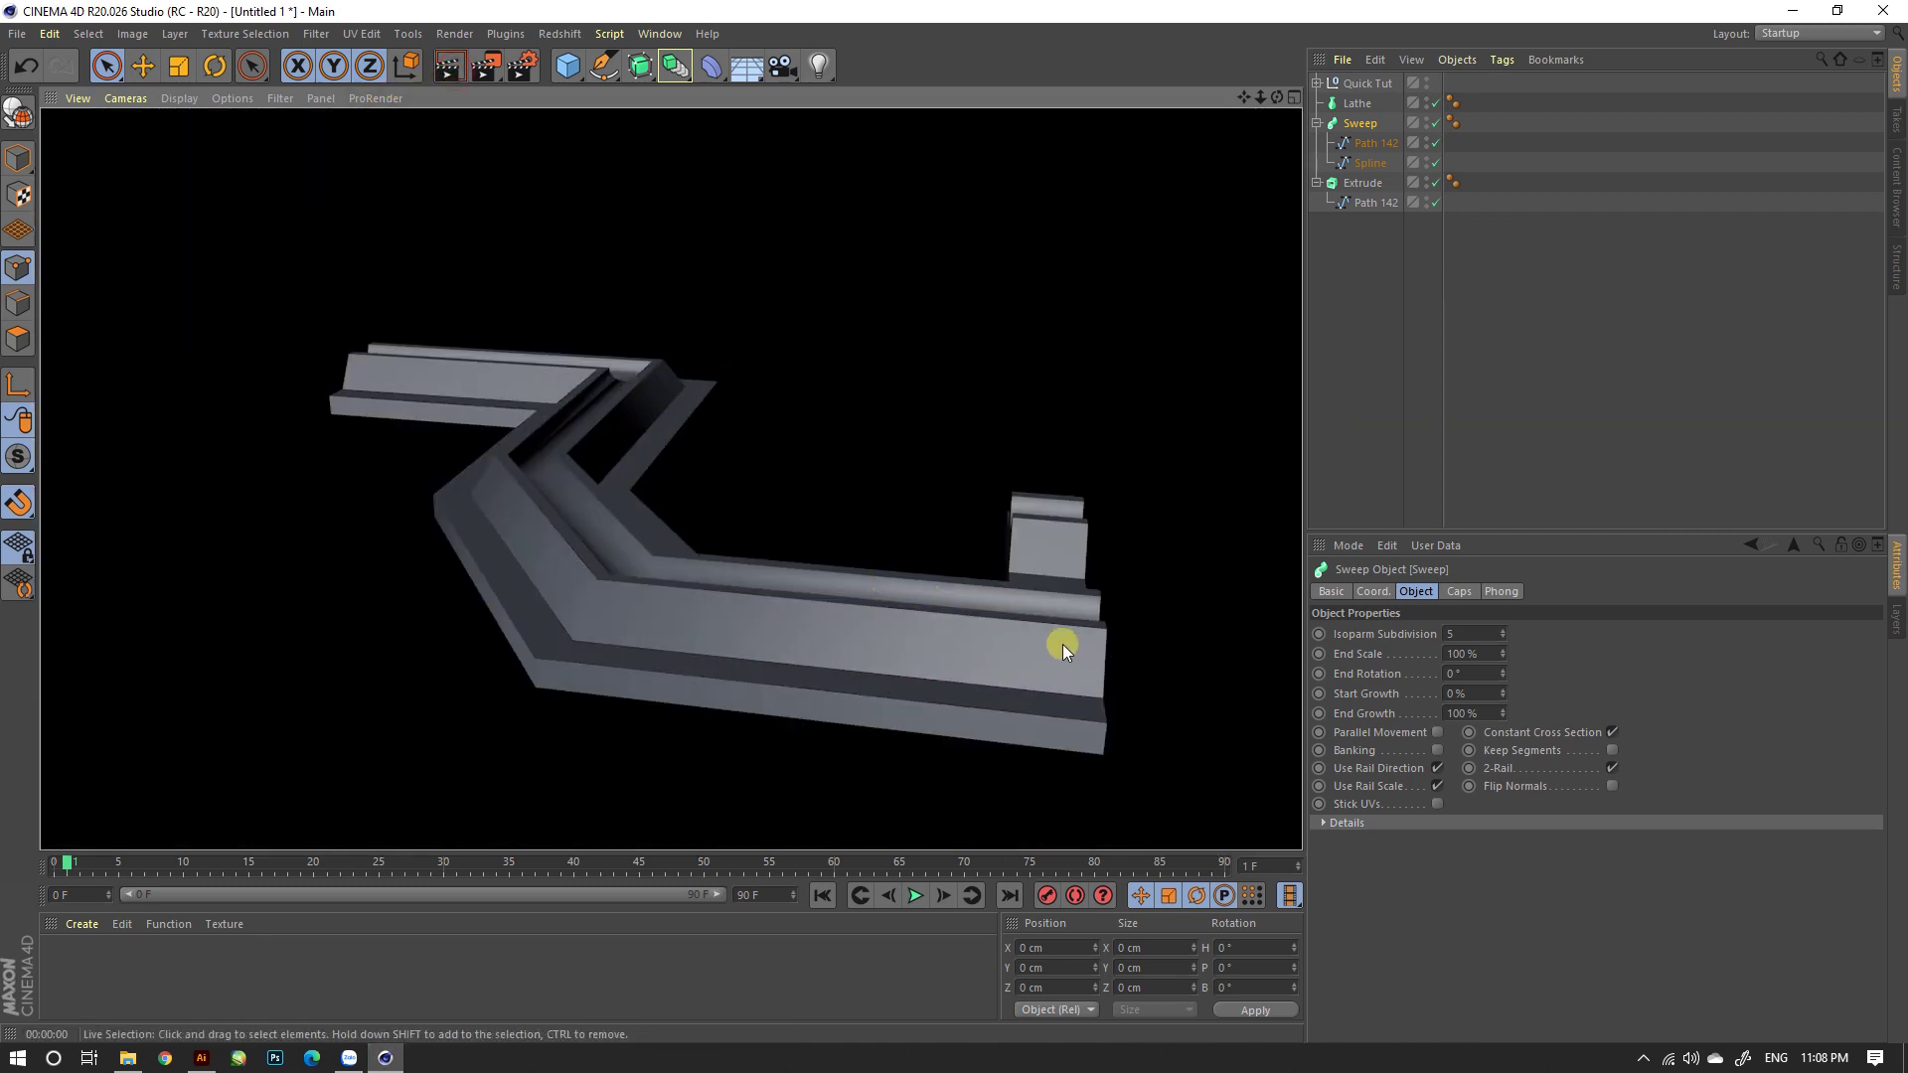
click(819, 65)
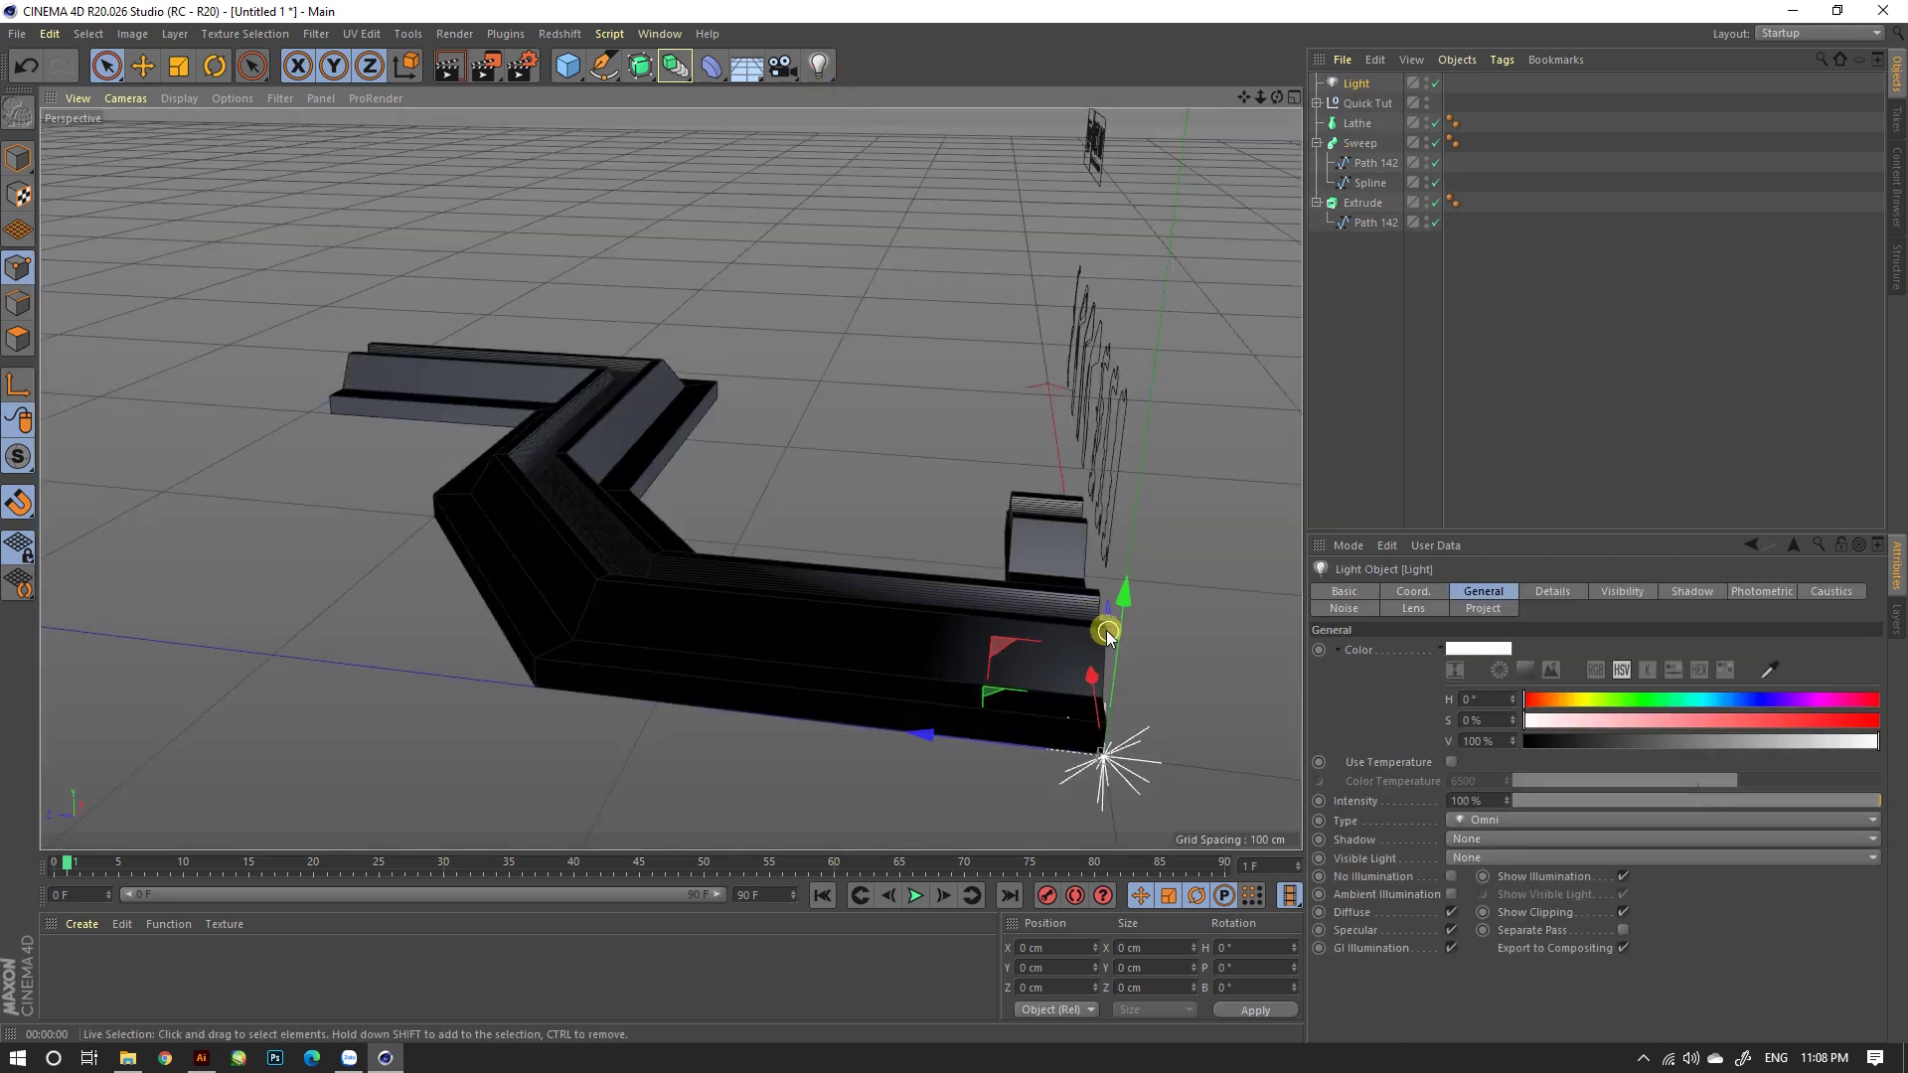
drag(1123, 602, 1153, 124)
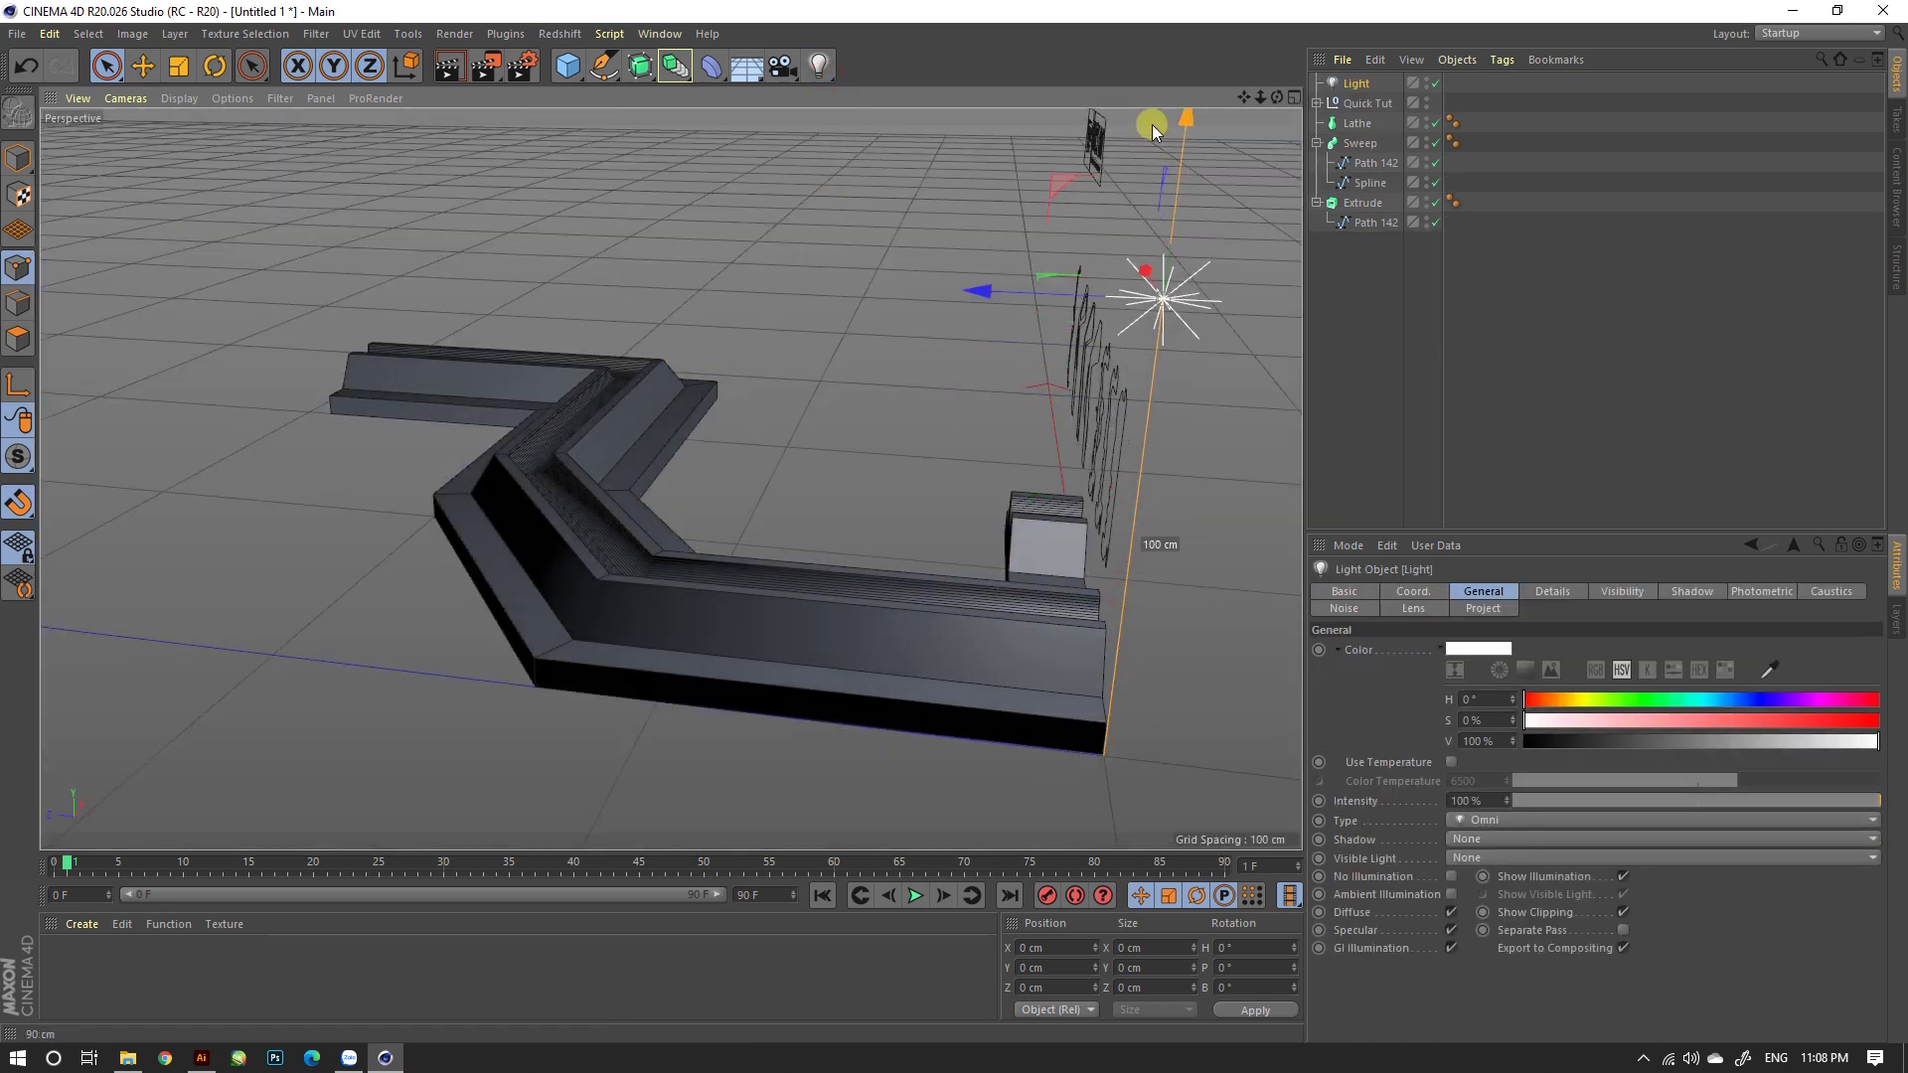
click(453, 68)
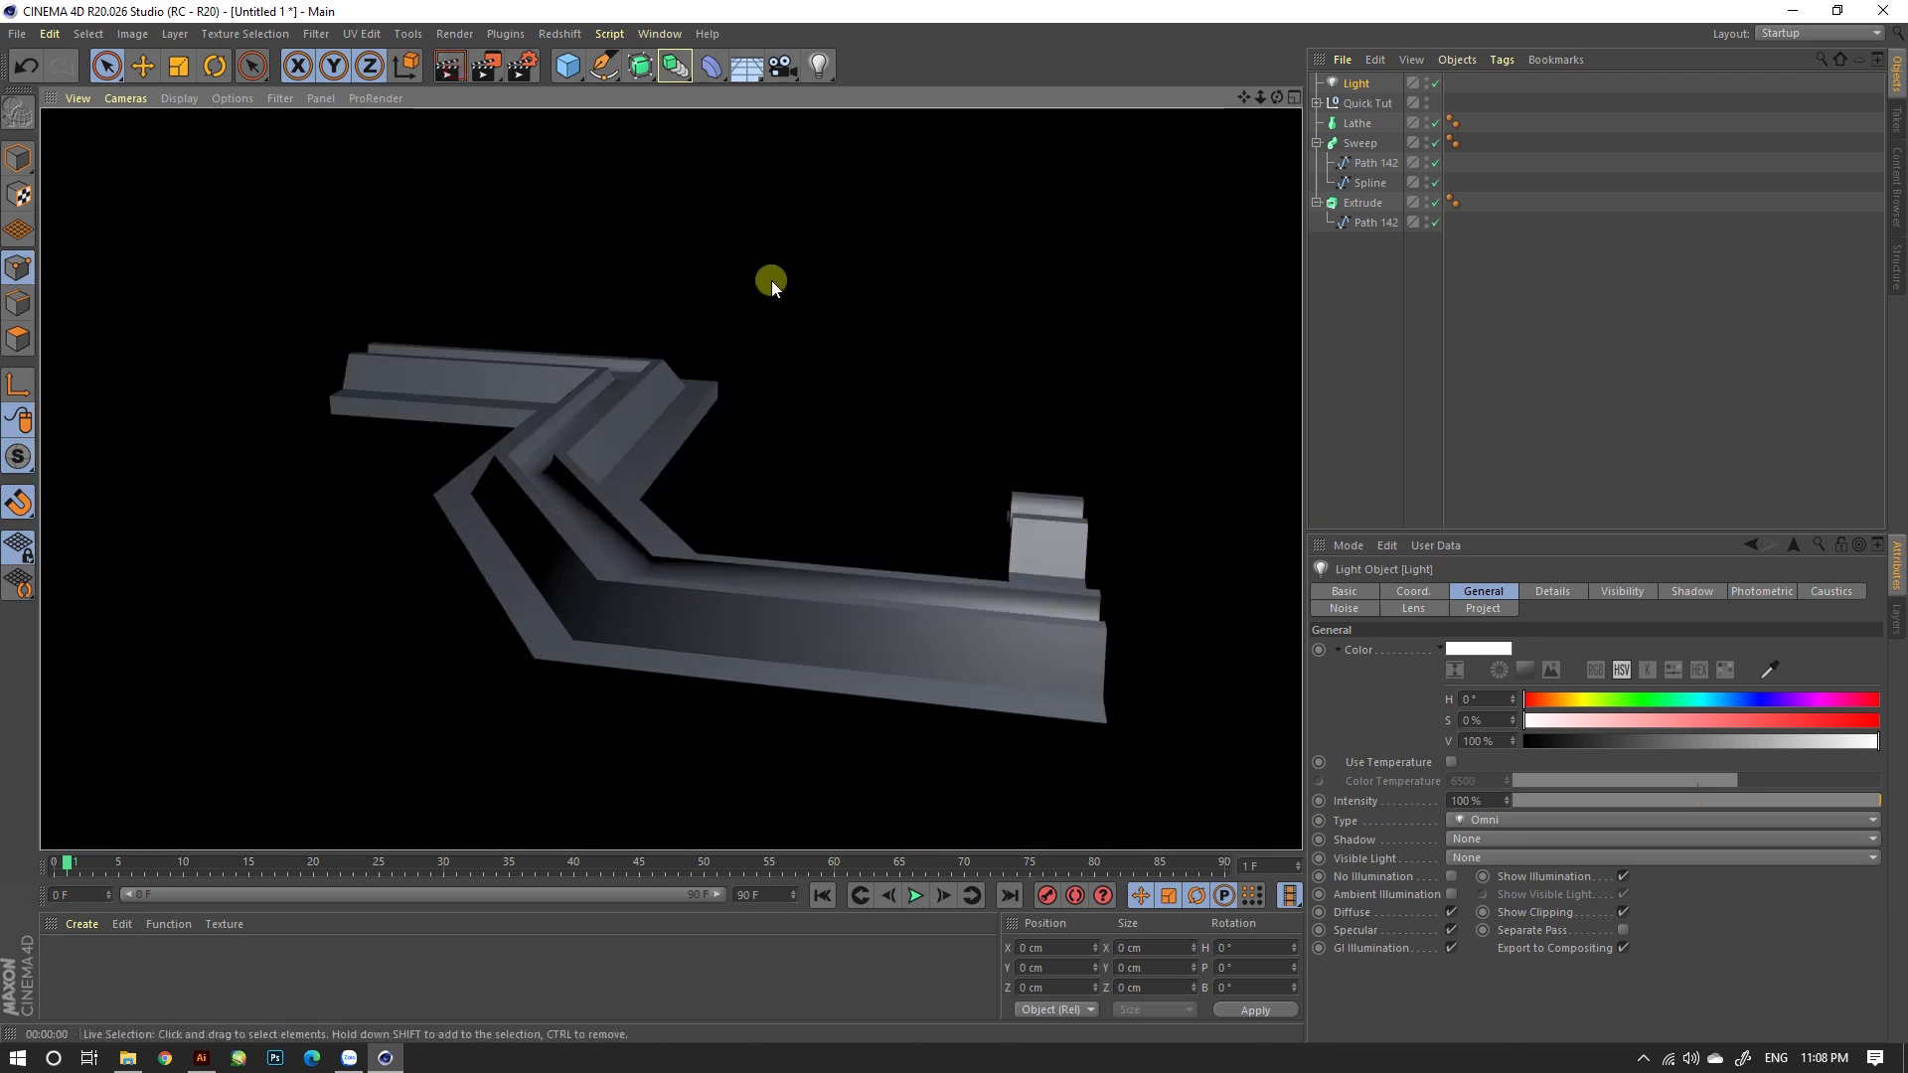
alt+drag(898, 527, 681, 504)
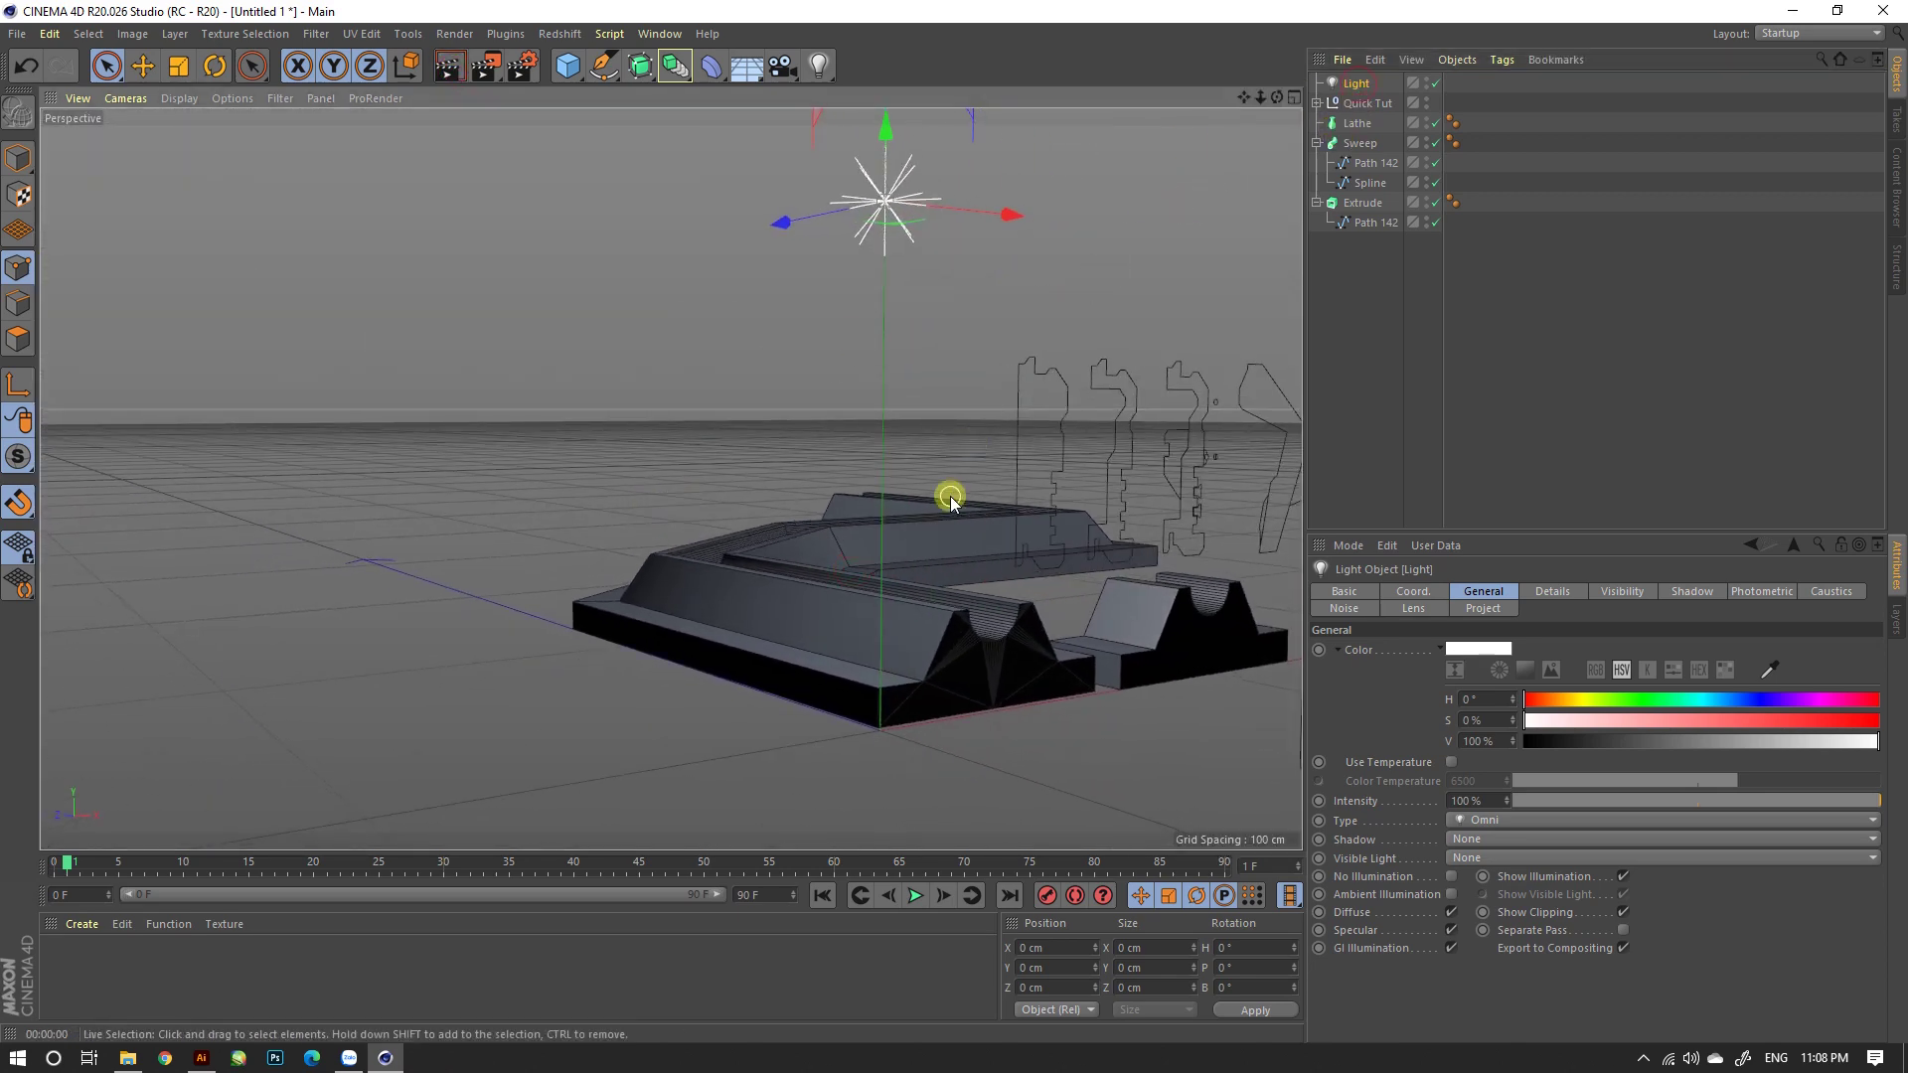
scroll(959, 557, up, 2)
scroll(970, 624, down, 2)
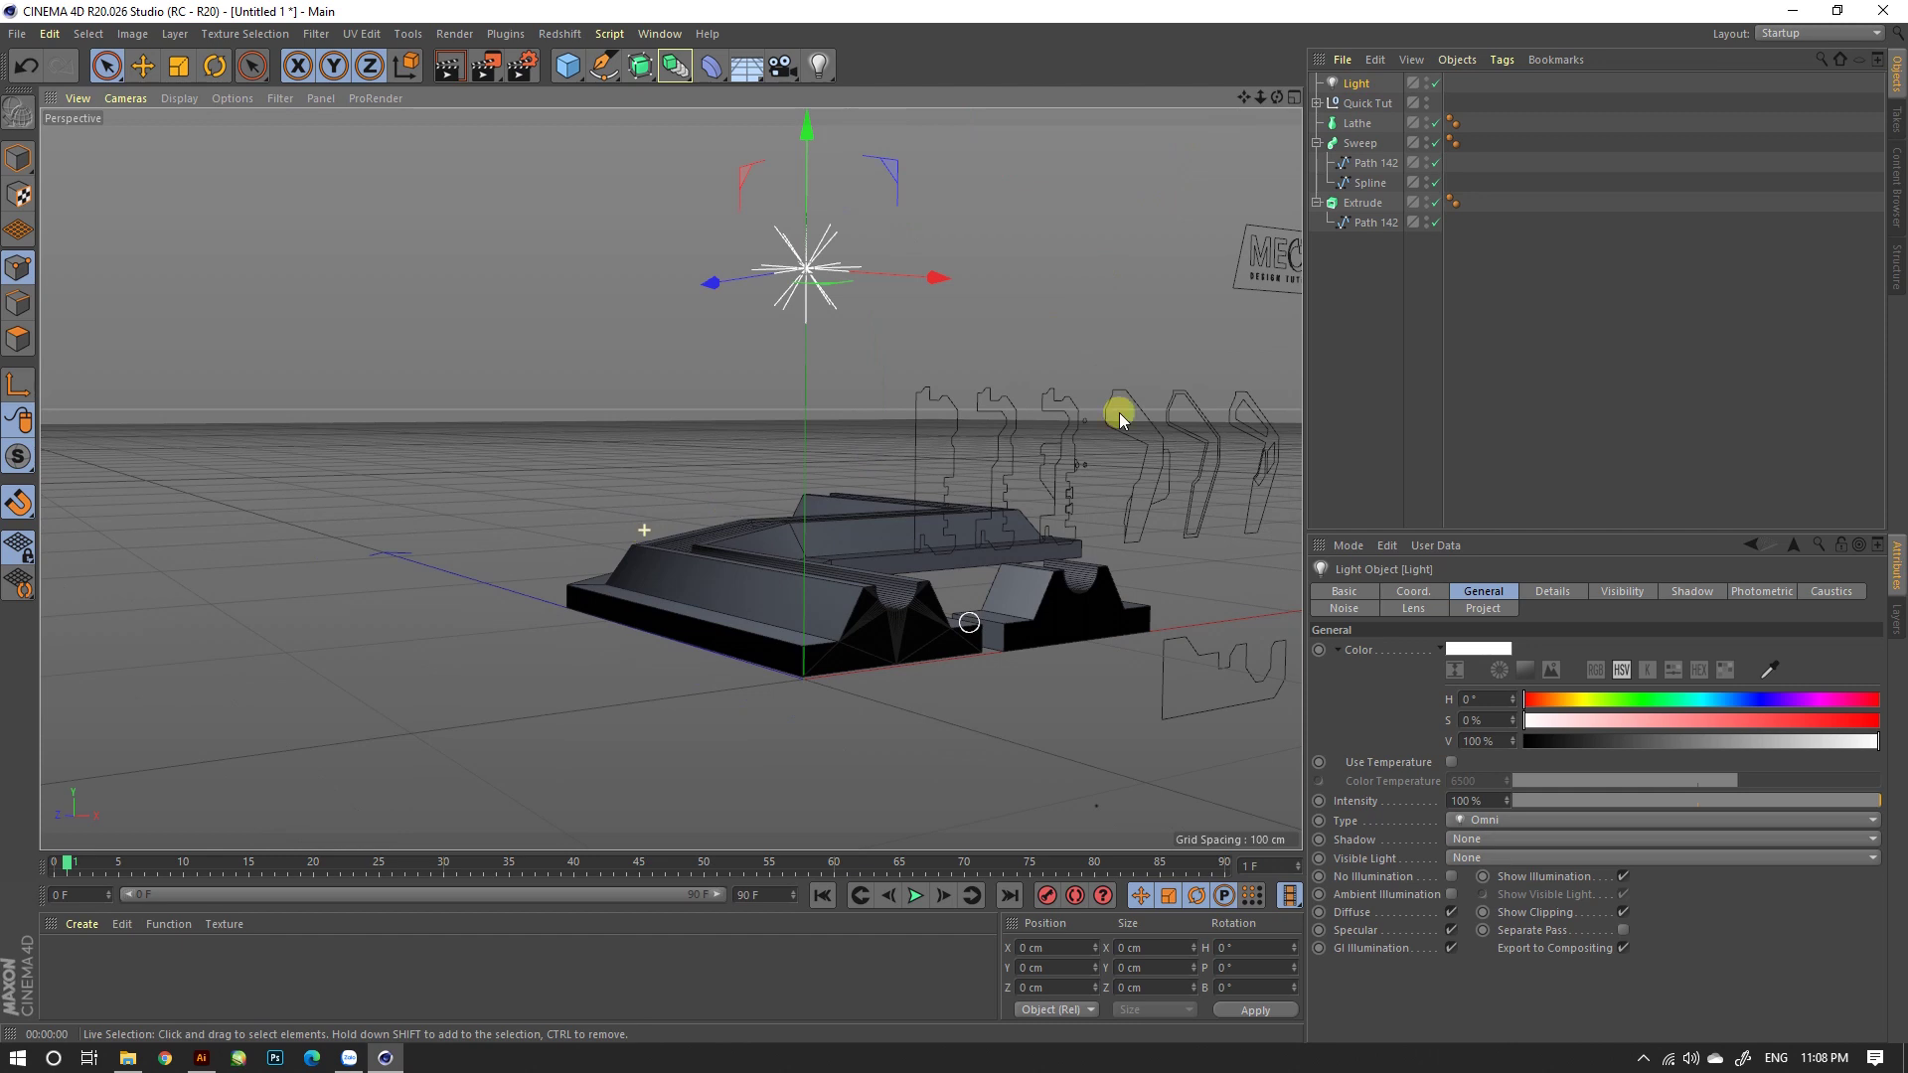
Step: Move Path 142 under the Lathe and shift the Lathe left along X
click(1350, 164)
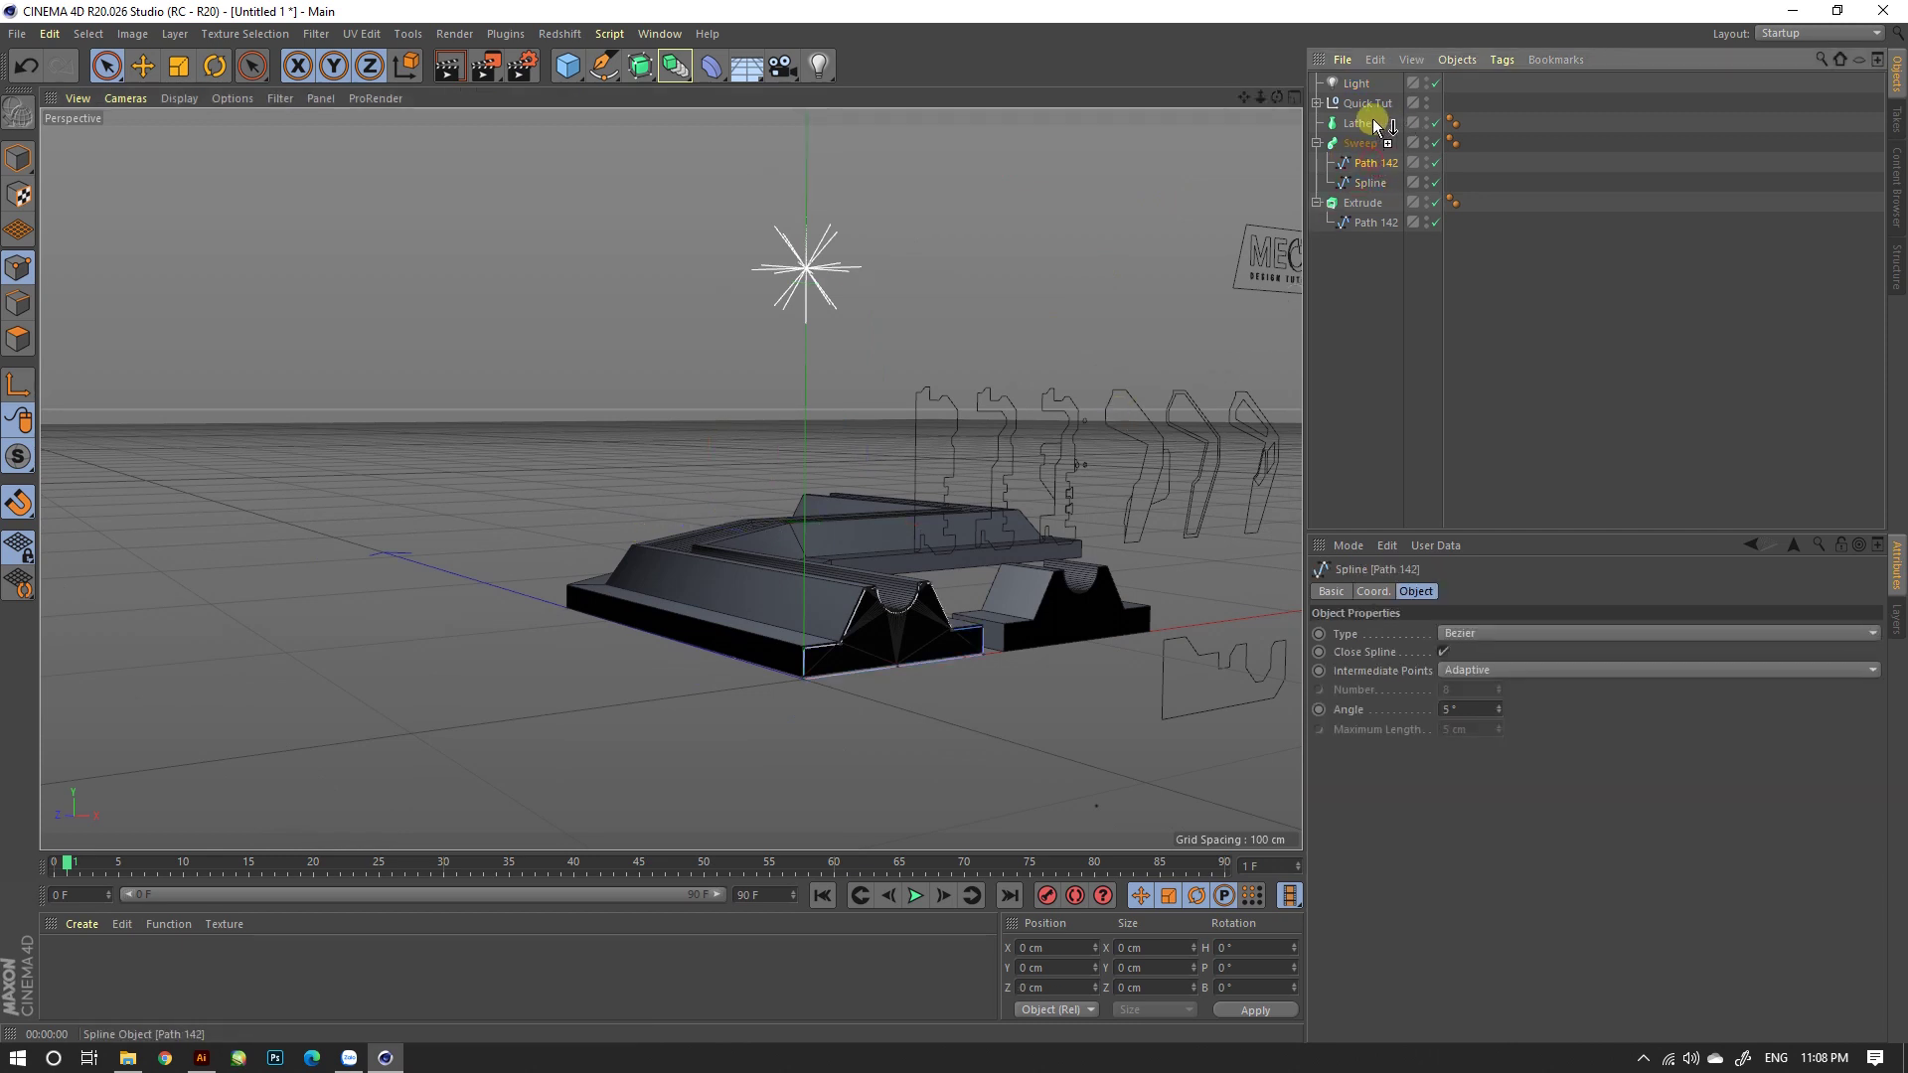
drag(1374, 117, 1355, 119)
scroll(837, 682, up, 3)
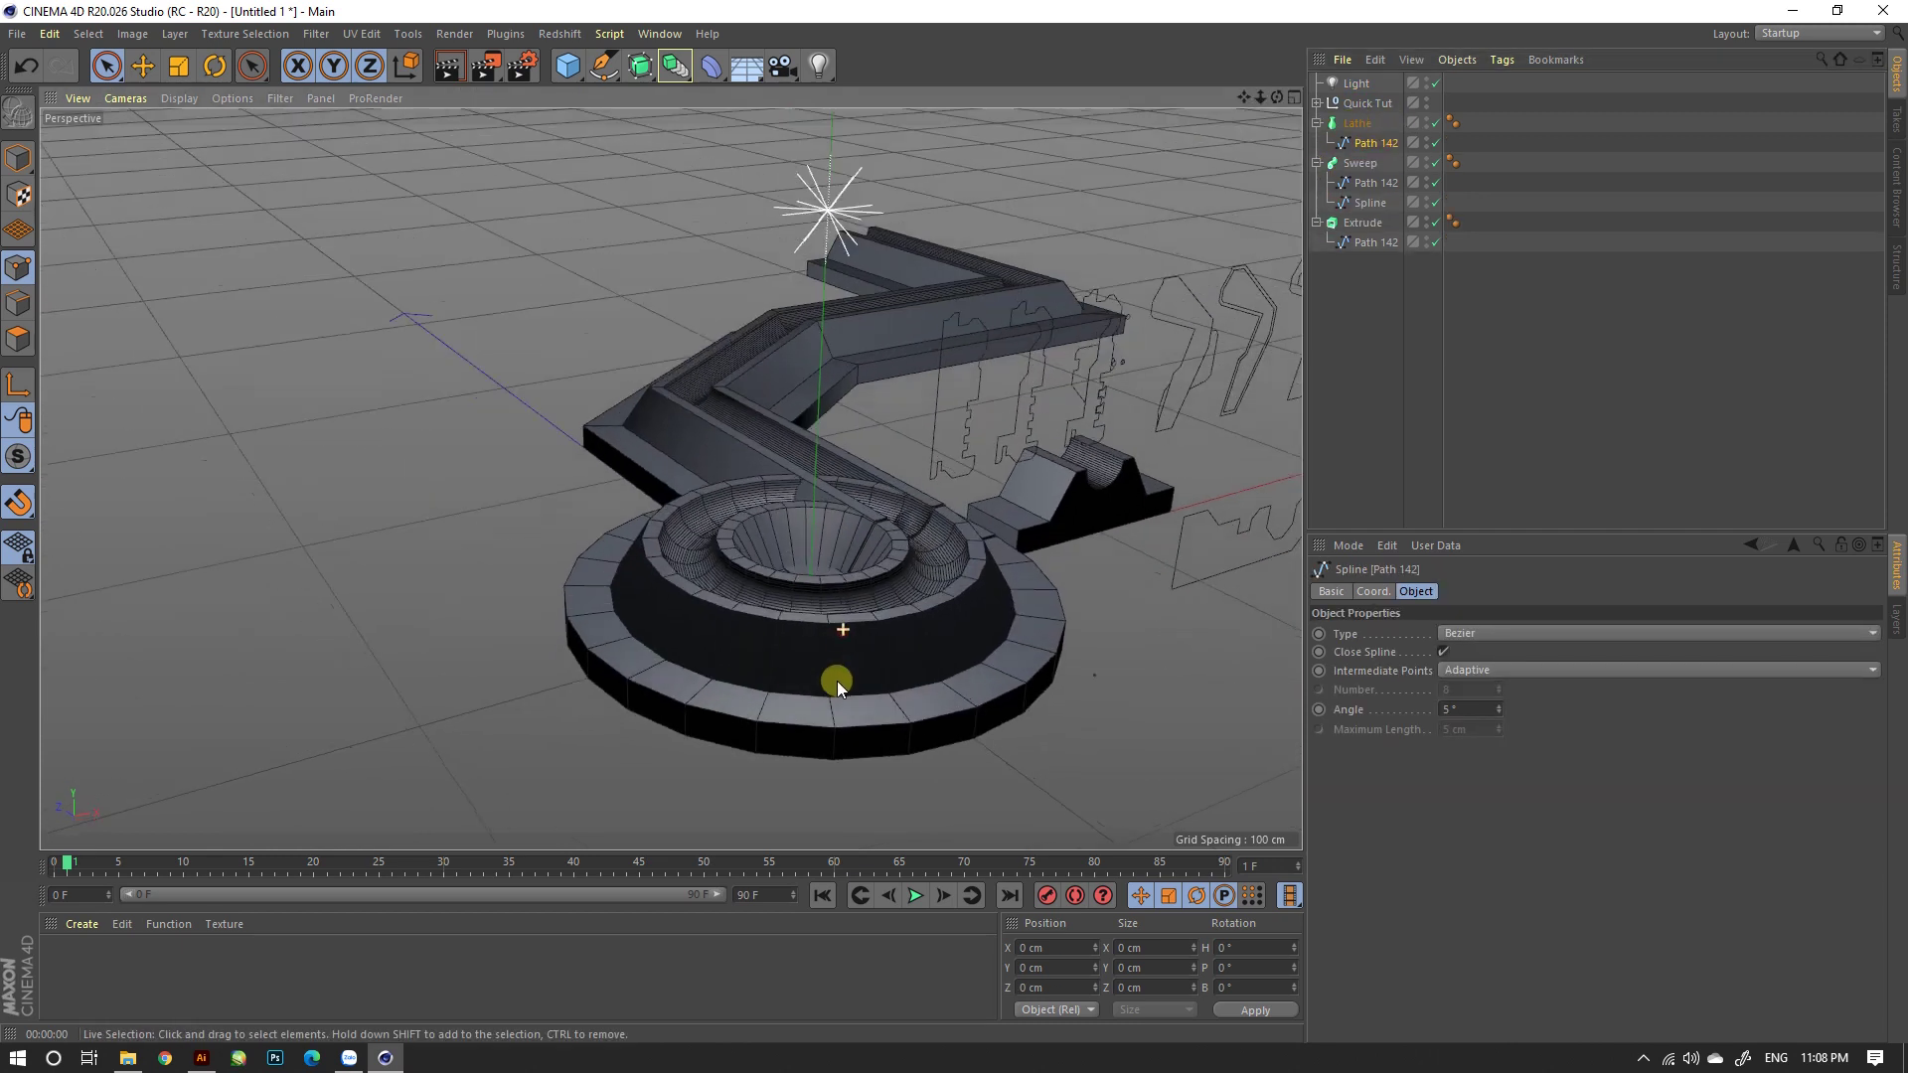
alt+drag(836, 682, 958, 552)
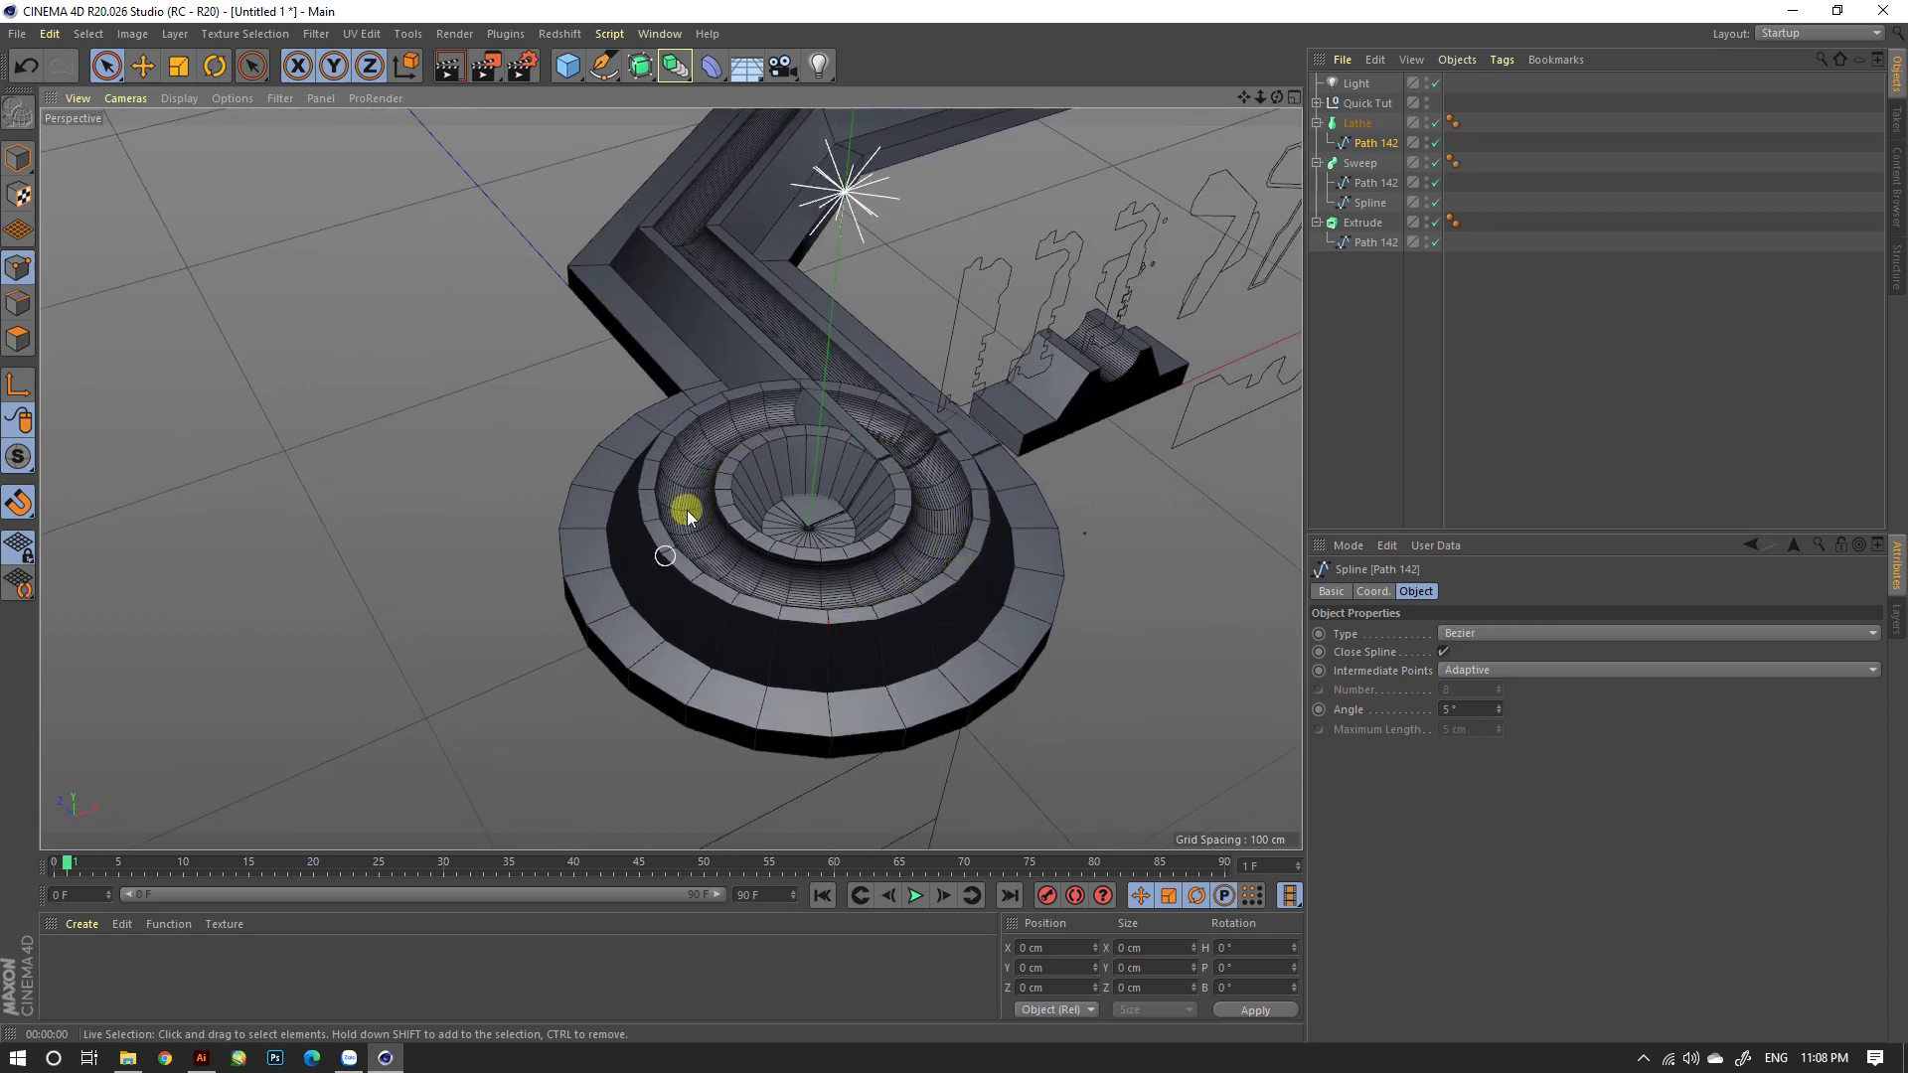
mouse_move(878, 582)
alt+mouse_down()
mouse_move(759, 443)
mouse_move(895, 378)
alt+mouse_up()
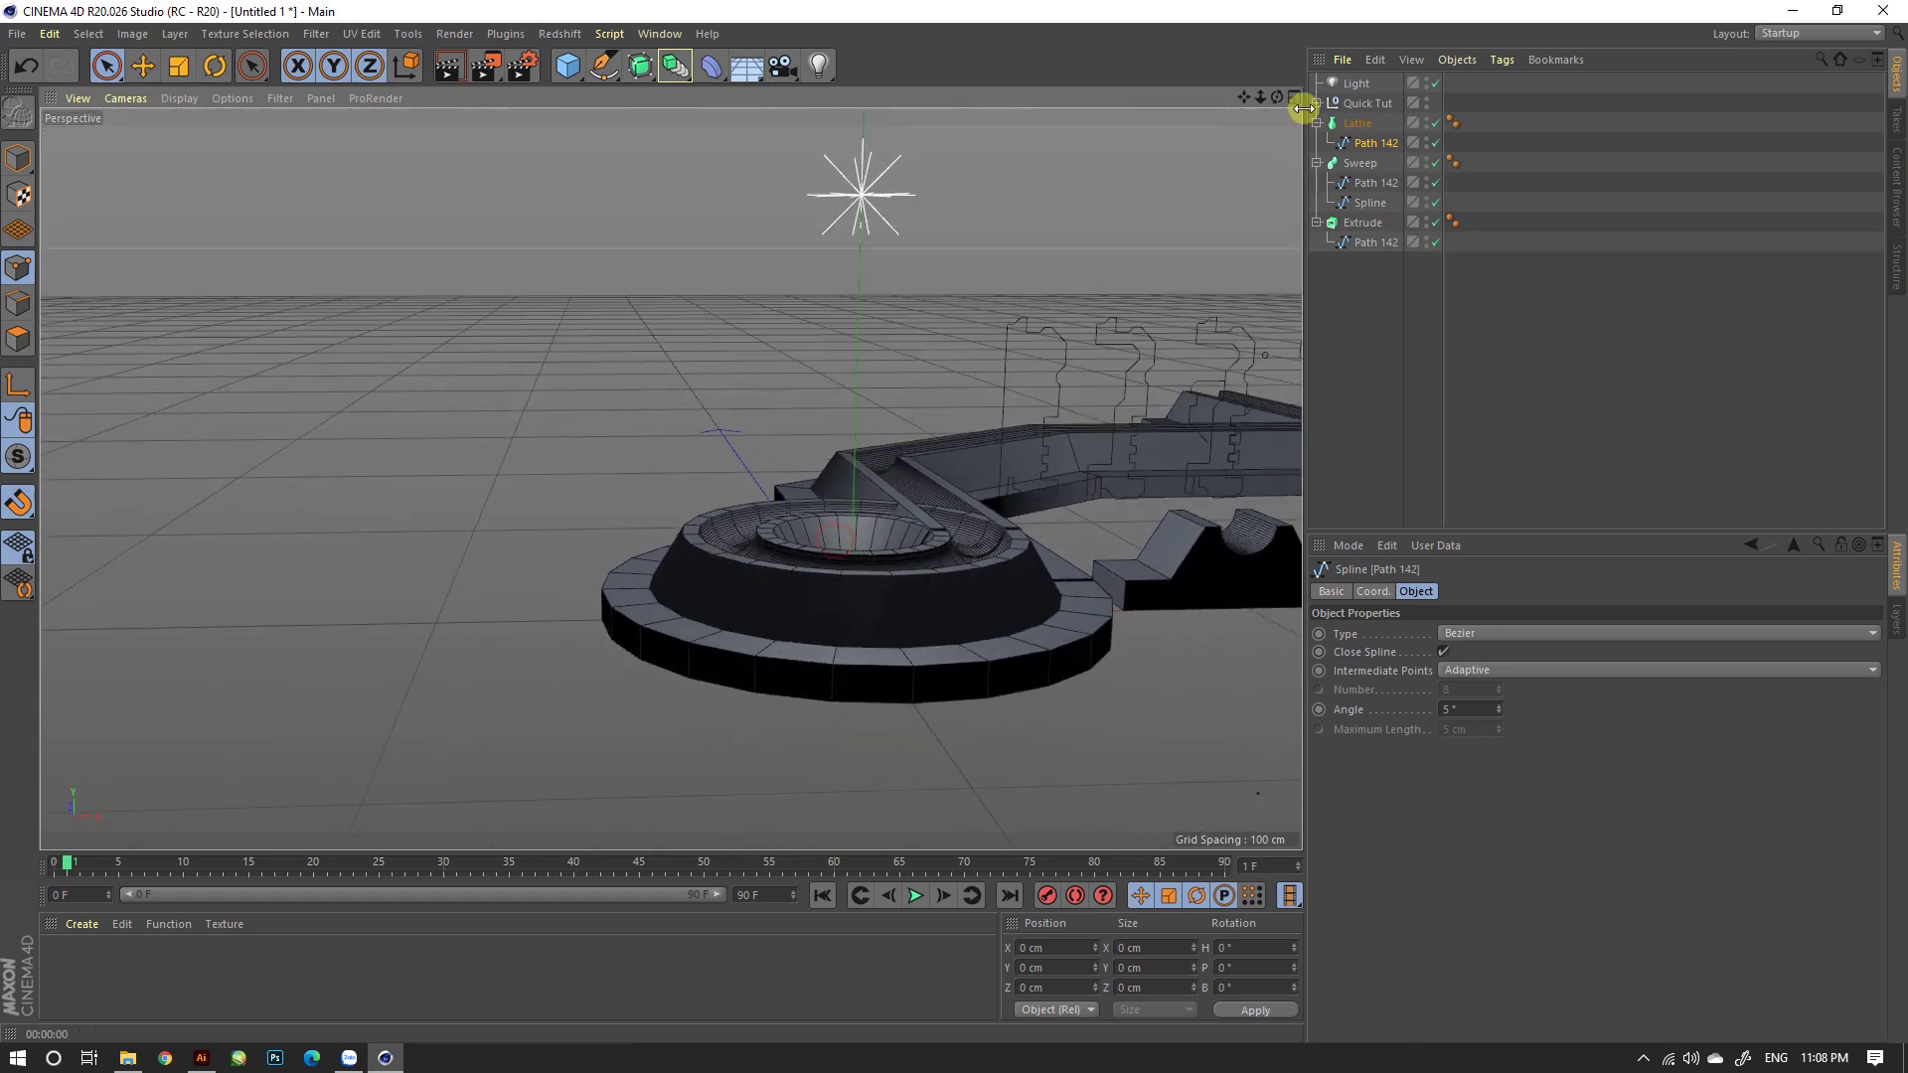
click(1357, 122)
drag(938, 622, 705, 632)
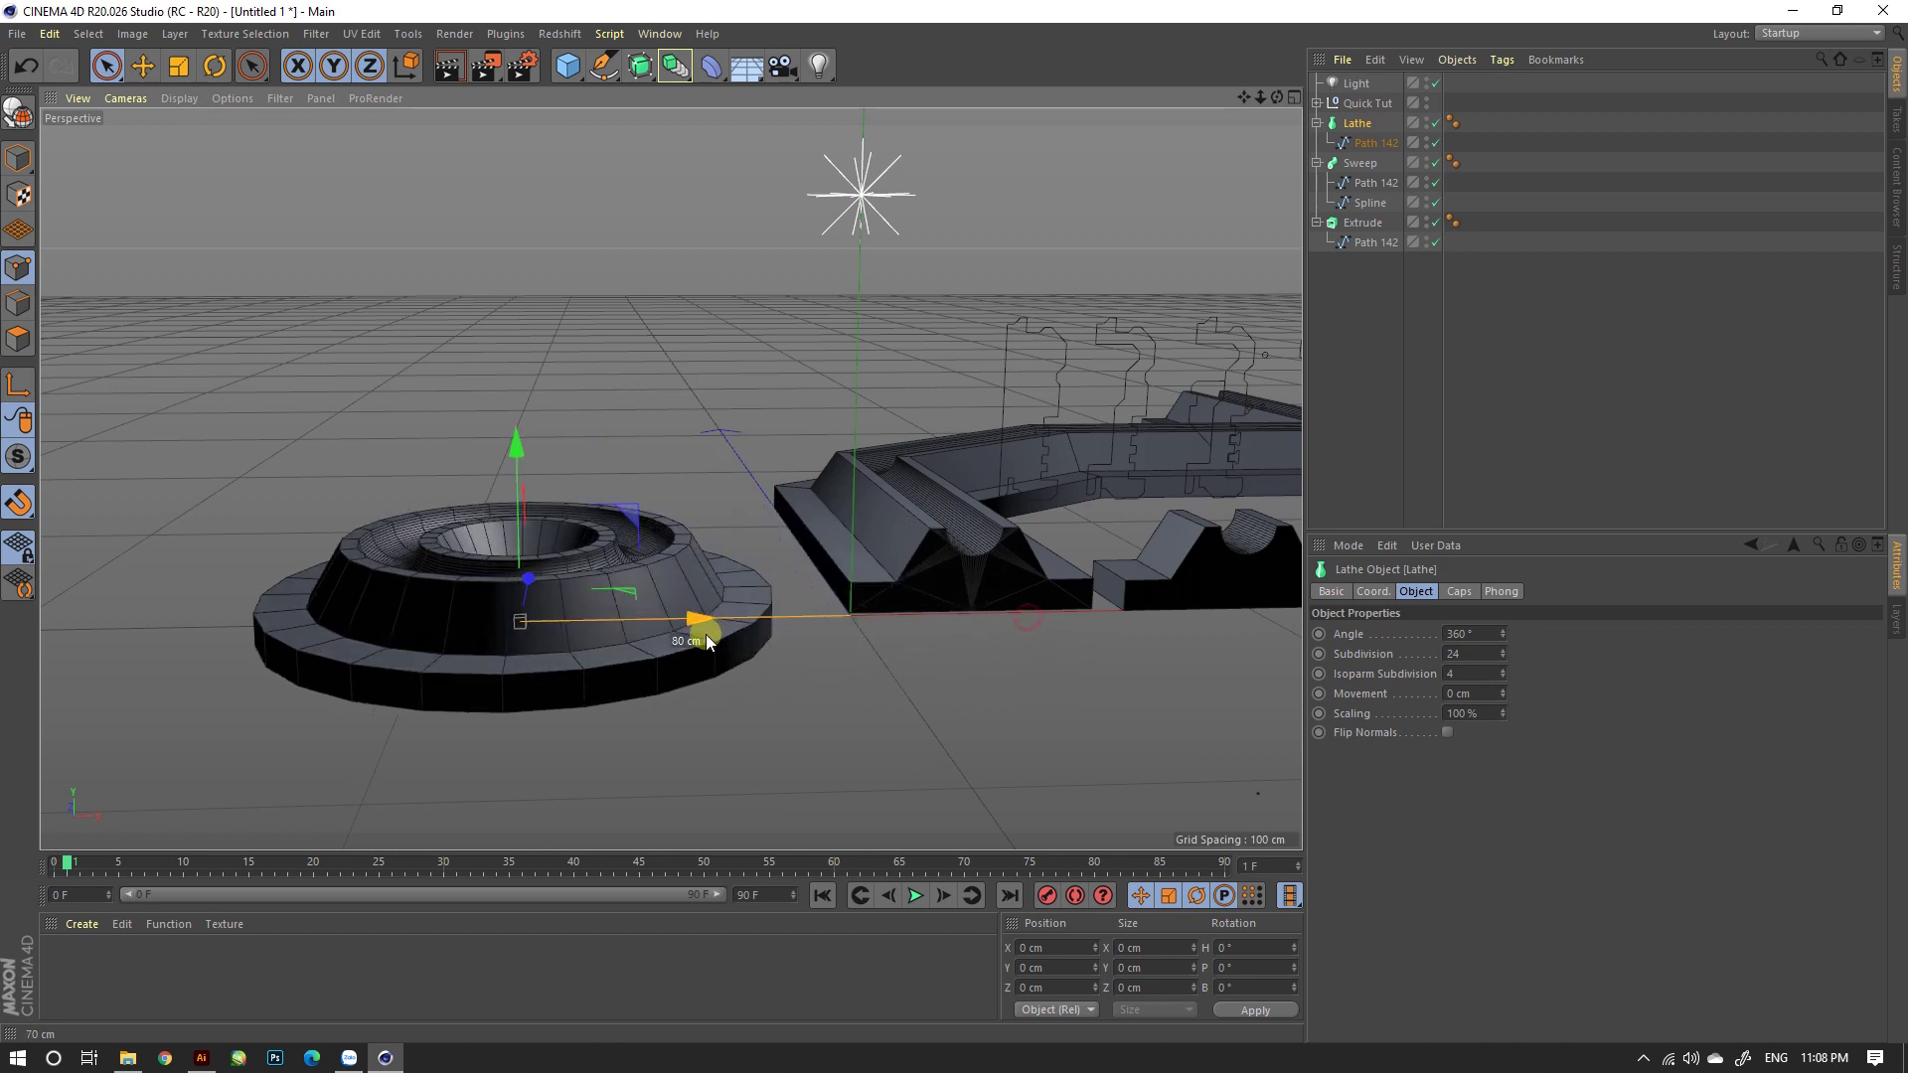
Step: Drag the profile spline outward along X to about 23 cm, widening the smoothly shaded ring
click(1376, 142)
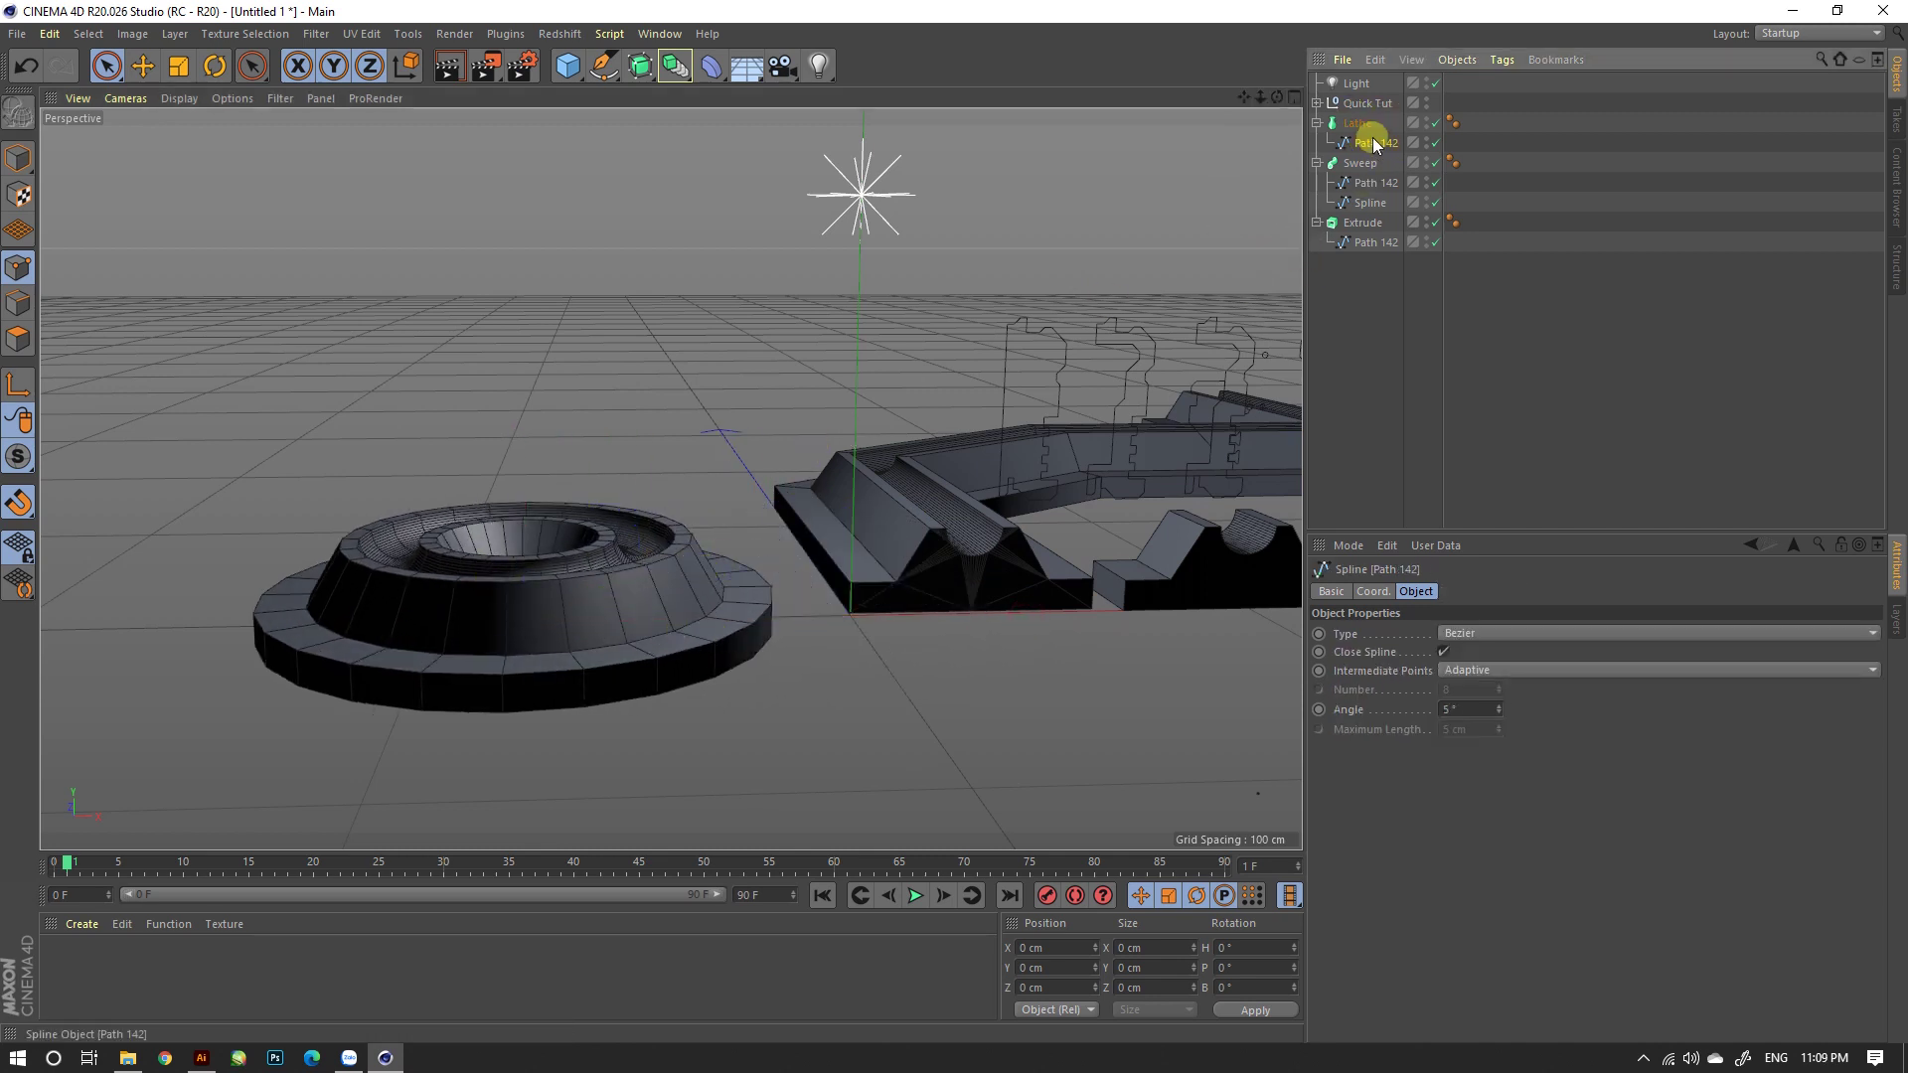
click(17, 157)
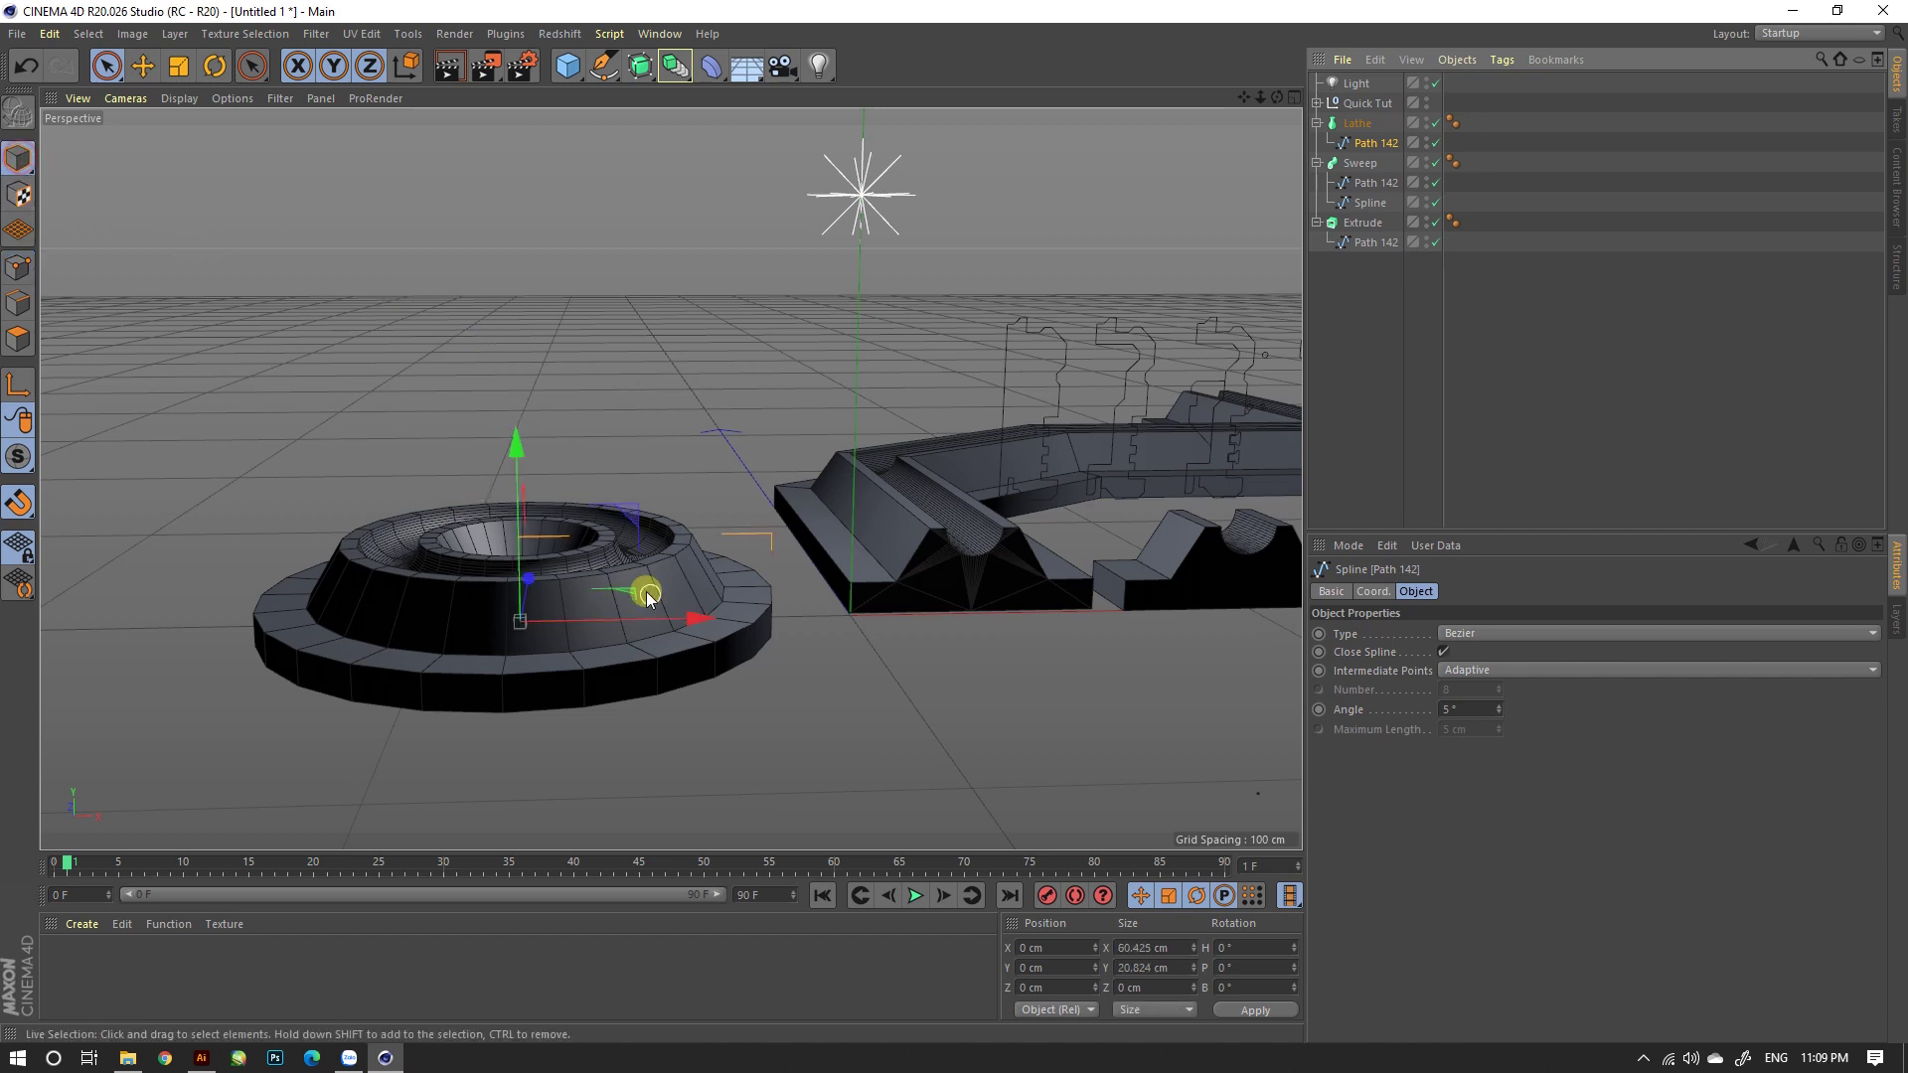
mouse_move(678, 618)
mouse_down()
mouse_move(776, 629)
mouse_move(683, 630)
mouse_up()
right_click(683, 631)
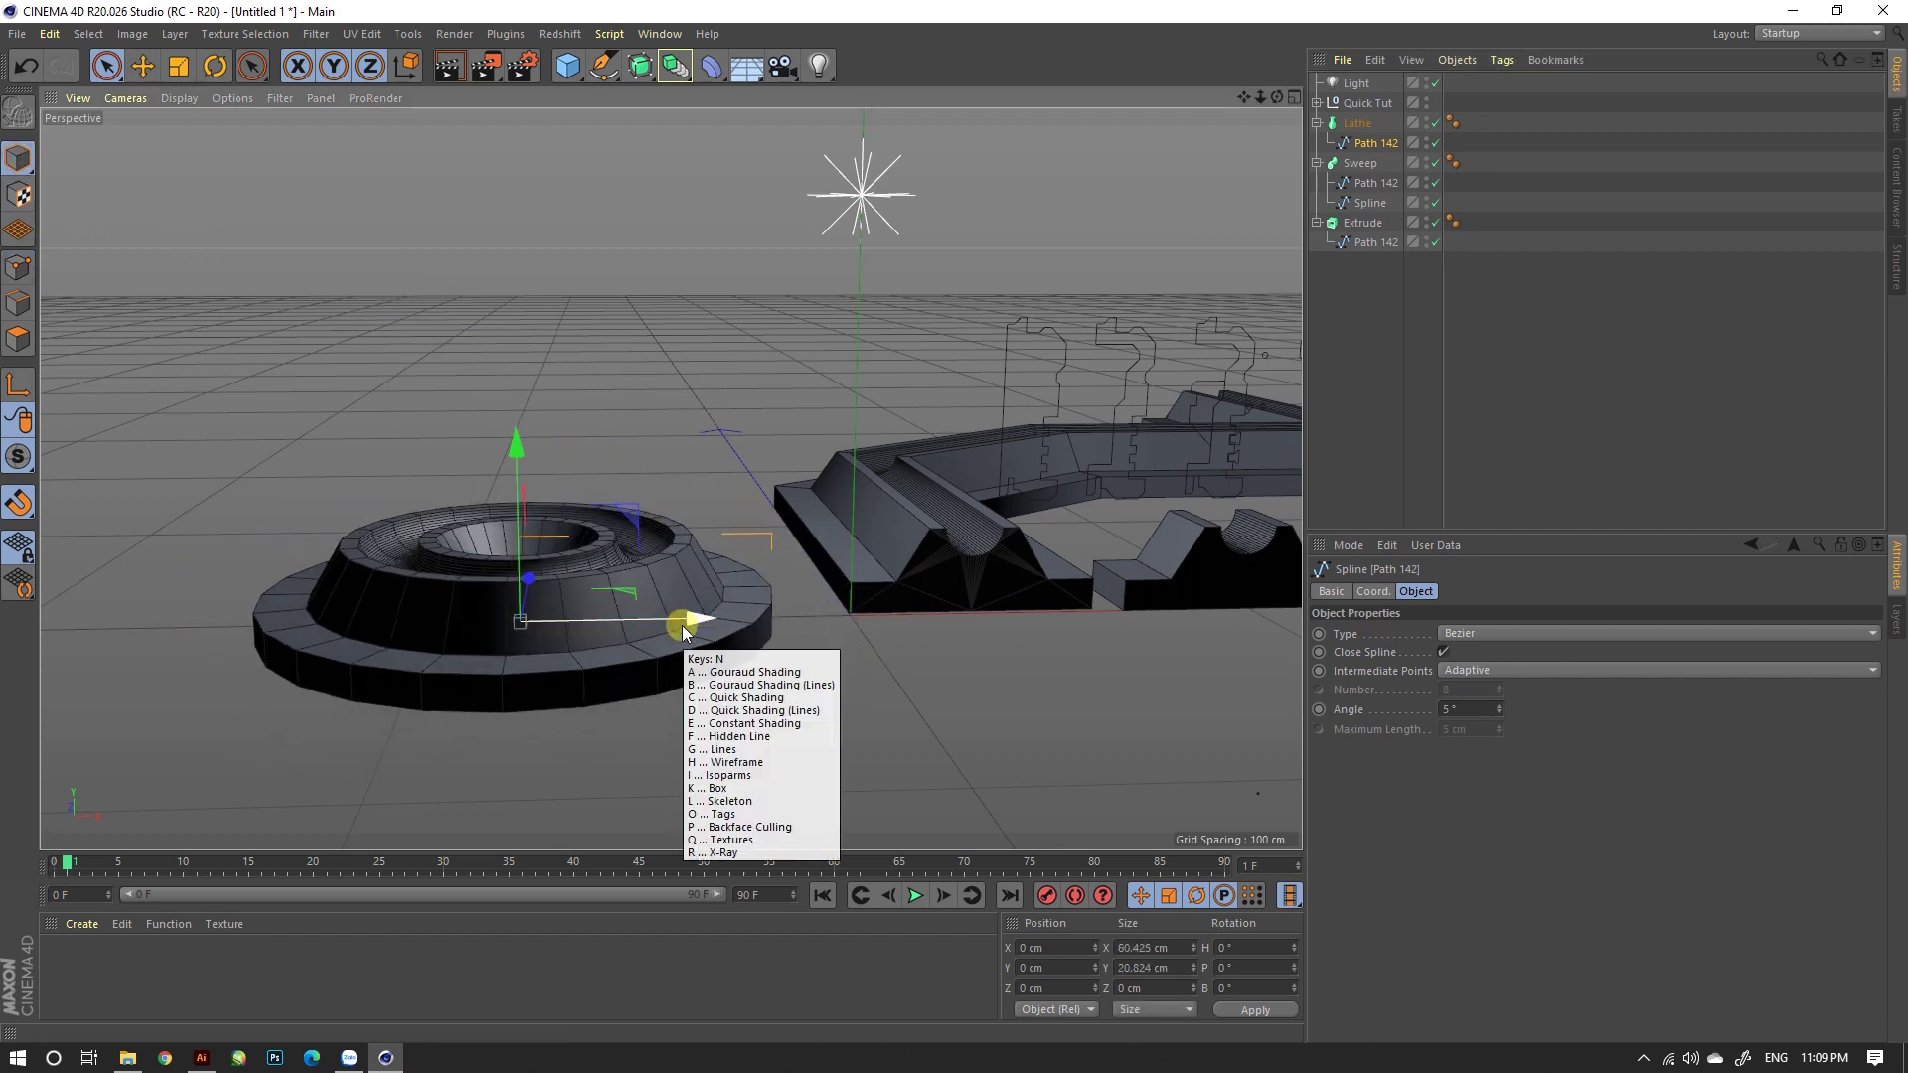
key(Escape)
mouse_move(683, 632)
mouse_down()
mouse_move(776, 633)
mouse_move(670, 624)
mouse_up()
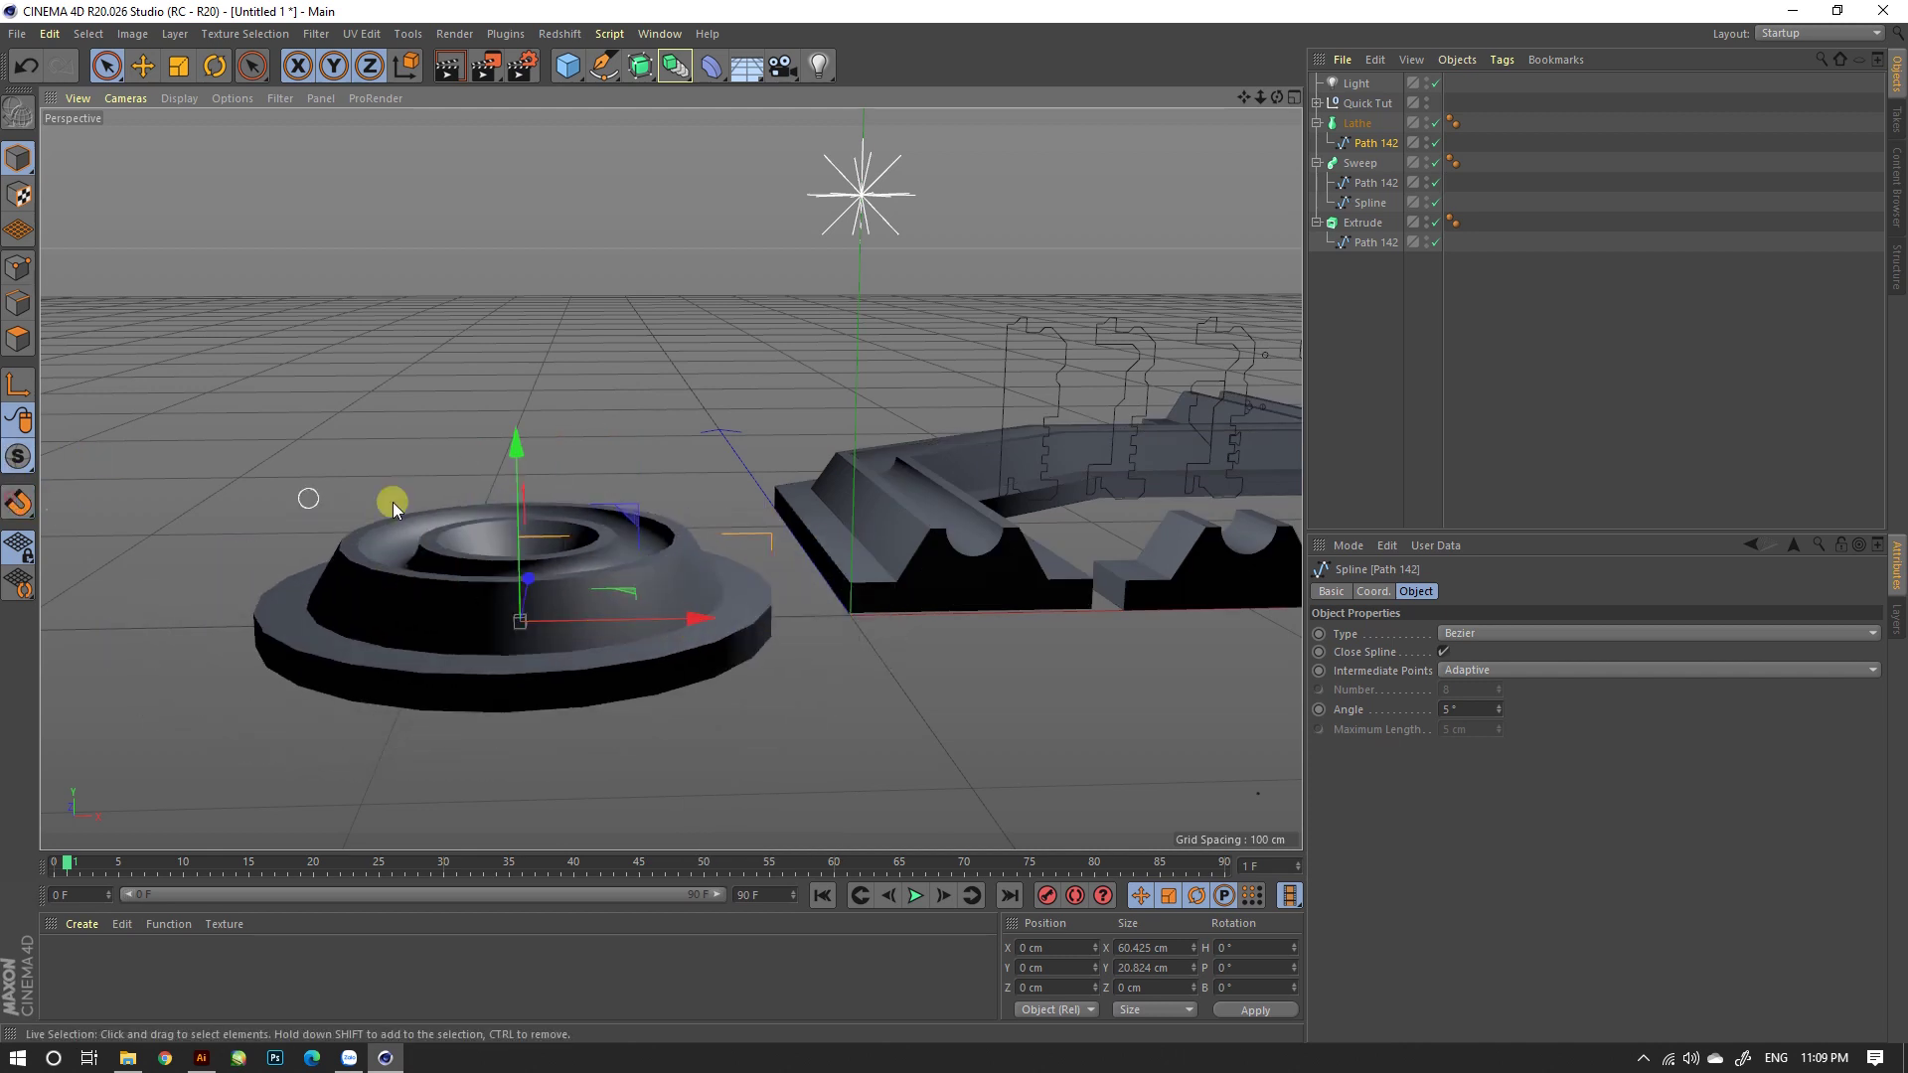
click(22, 504)
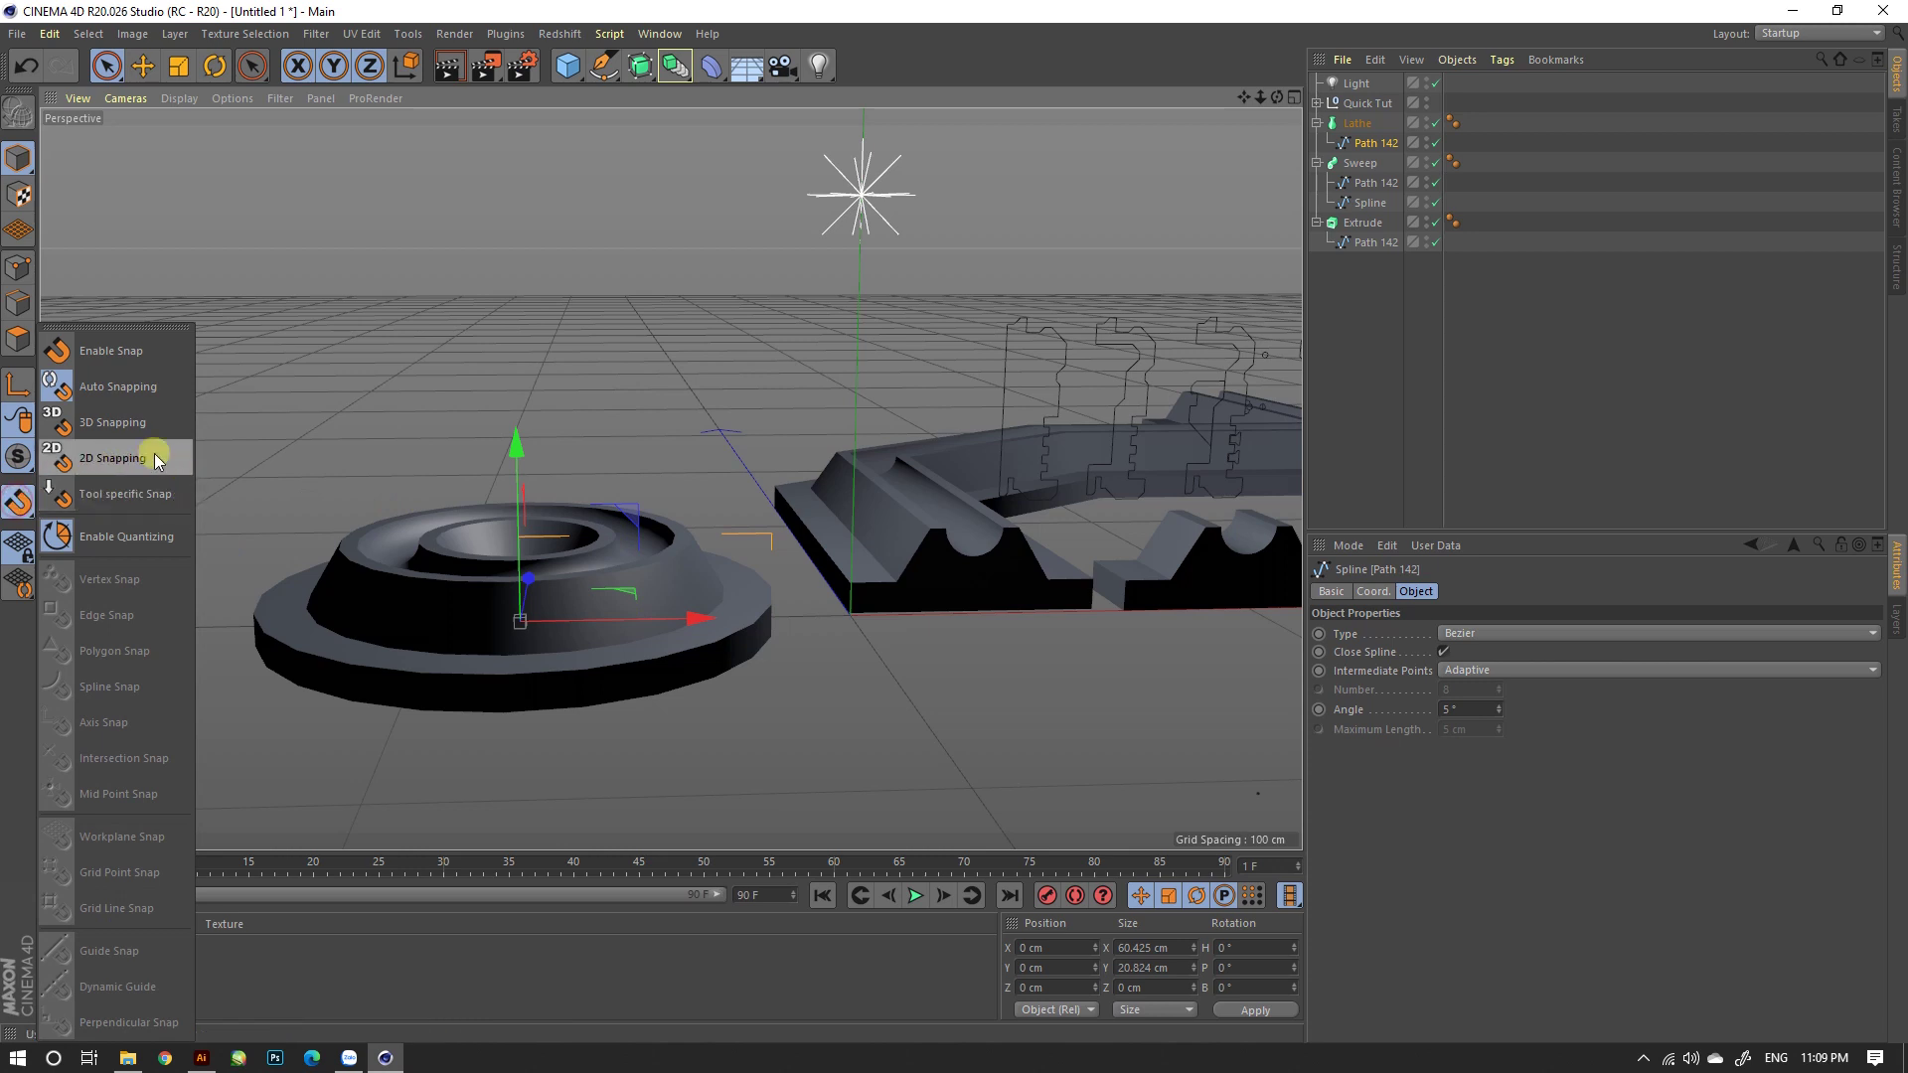
click(117, 540)
drag(700, 618, 892, 617)
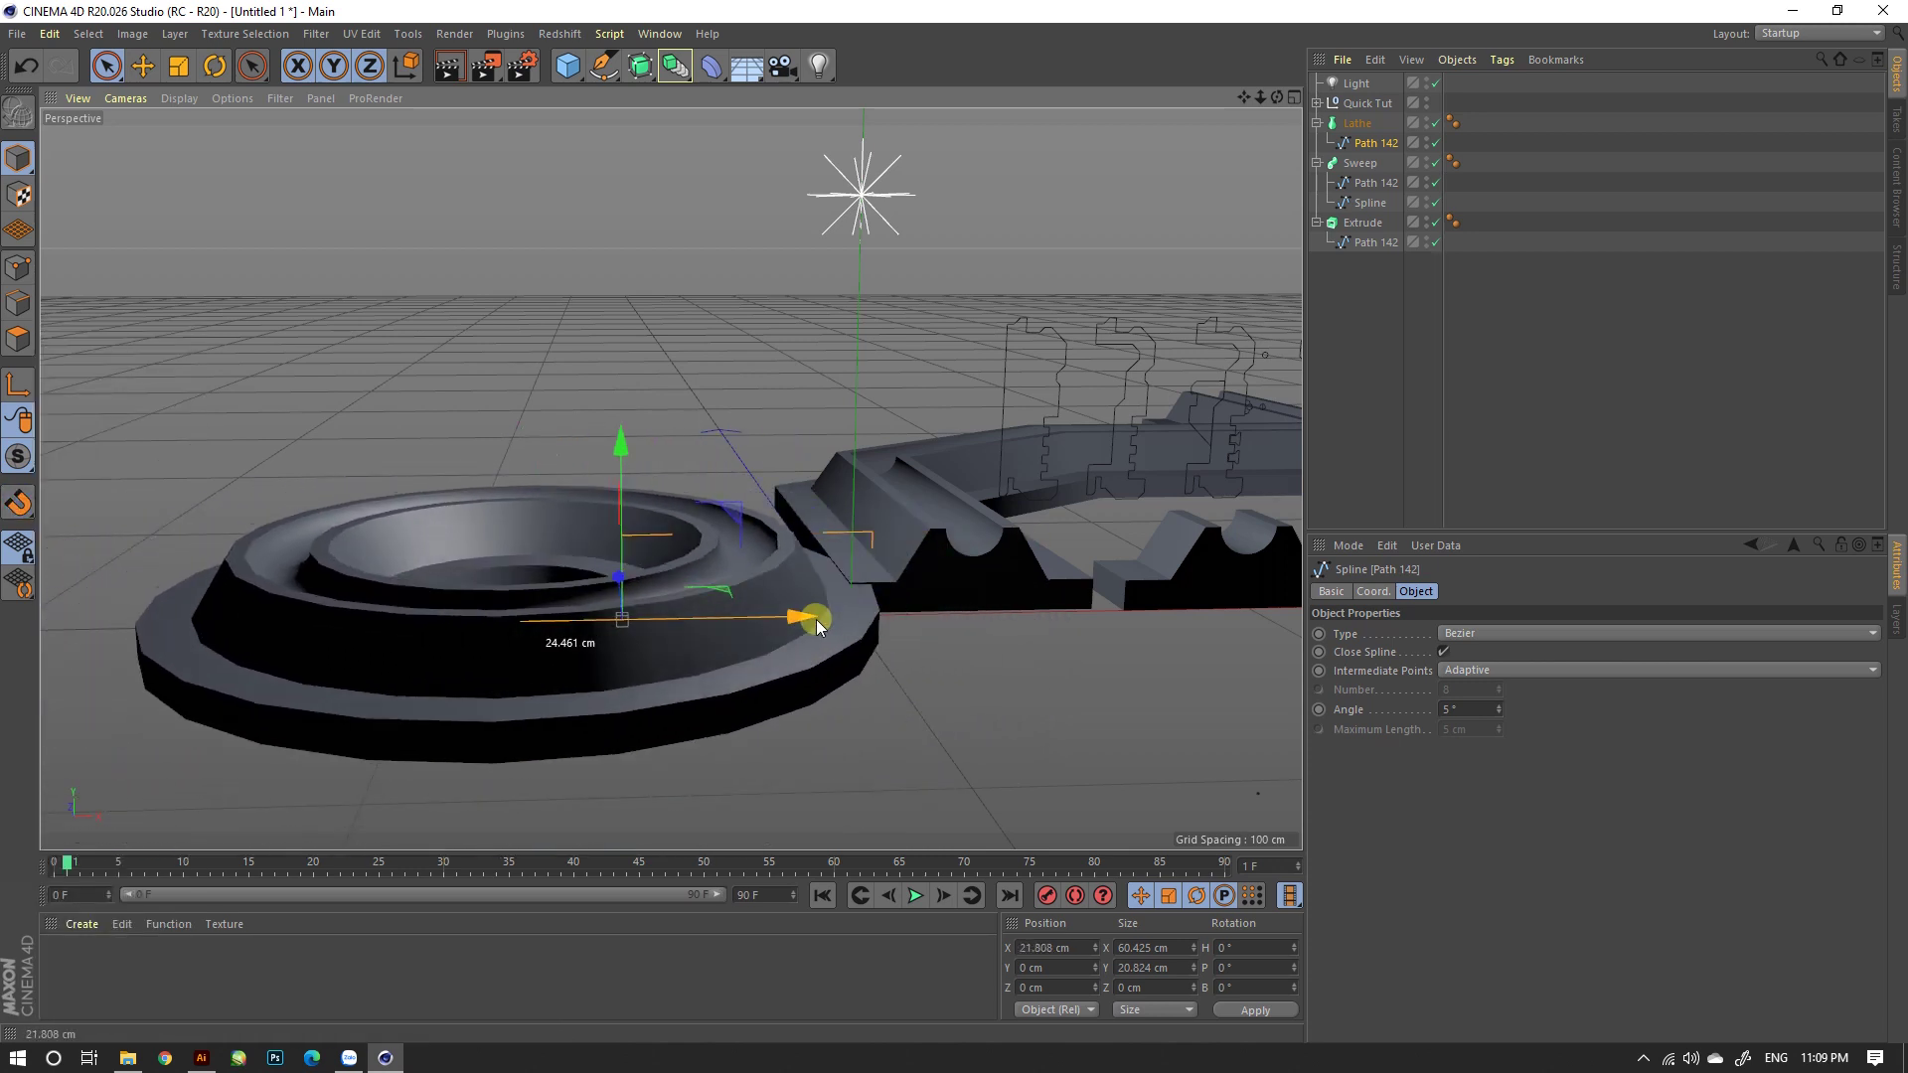
drag(892, 616, 823, 617)
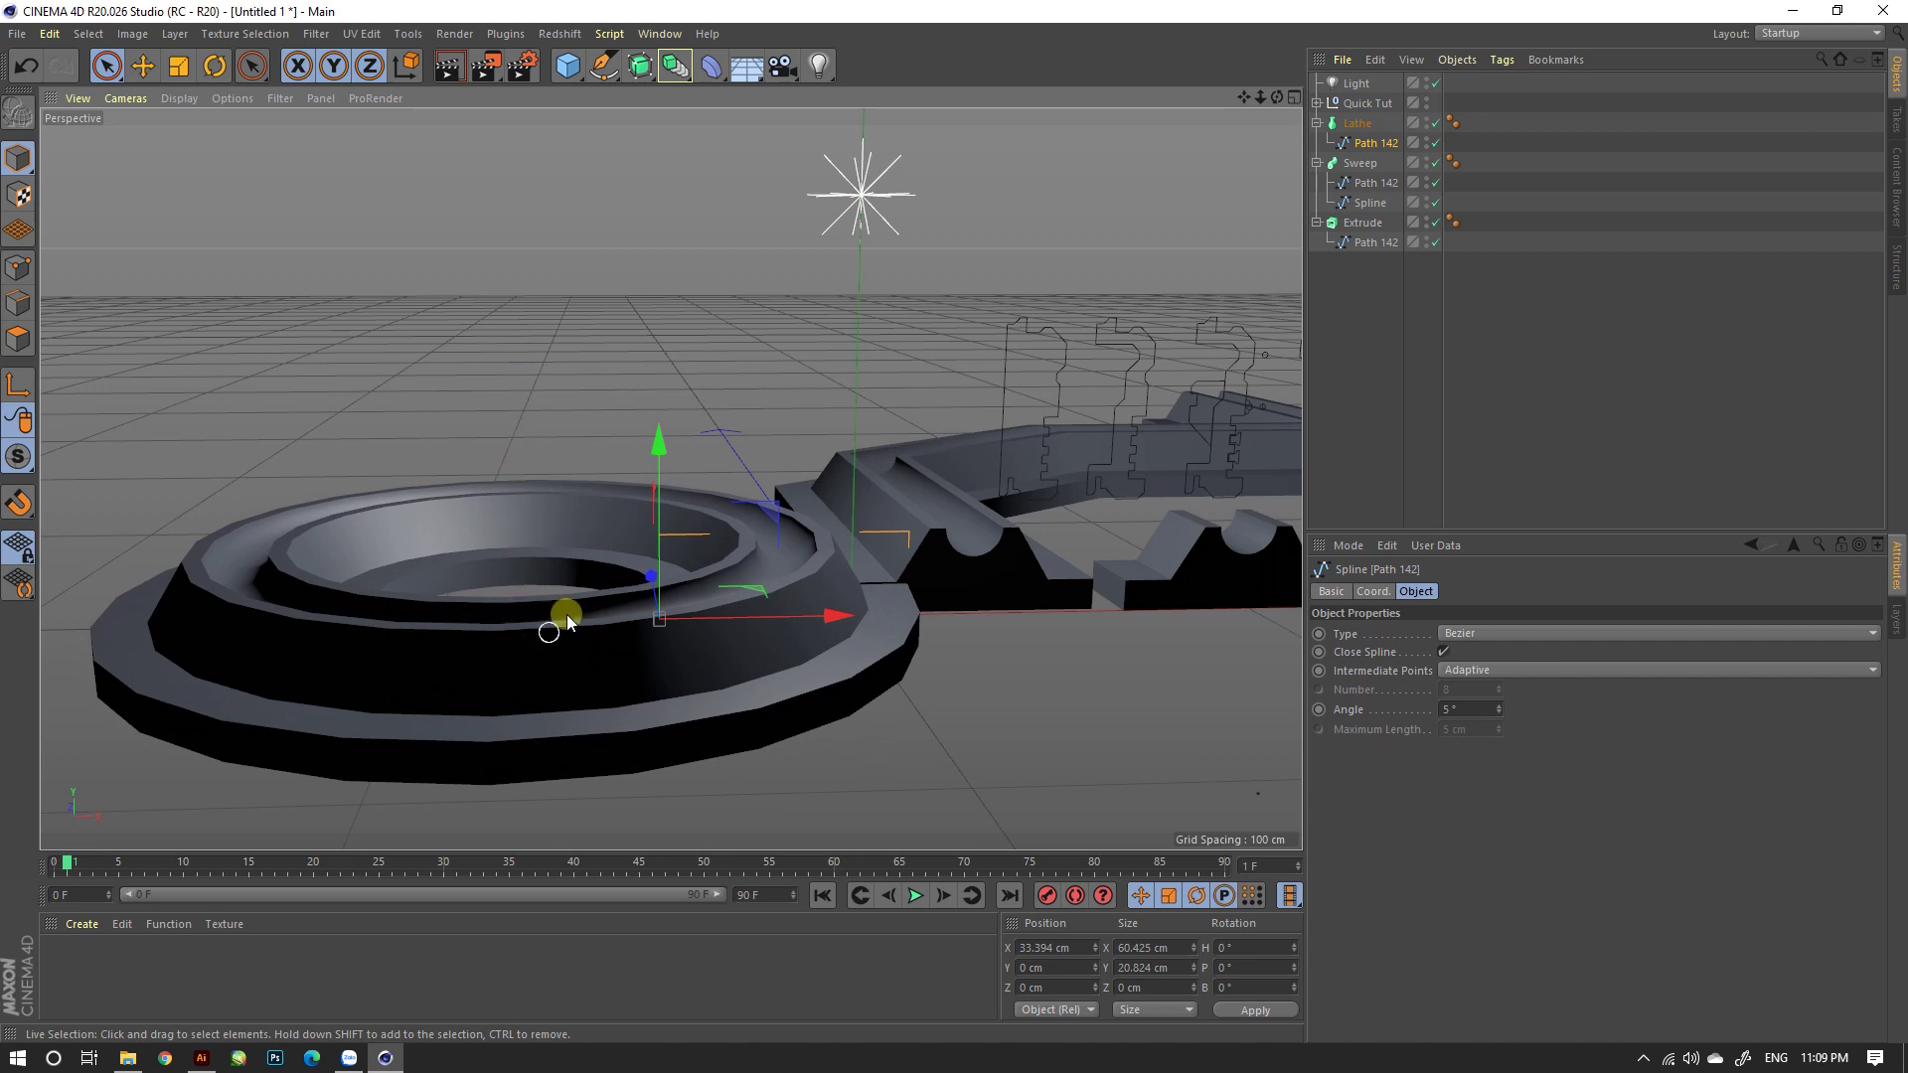
mouse_move(567, 621)
alt+mouse_down()
mouse_move(605, 659)
mouse_move(618, 480)
alt+mouse_up()
mouse_move(766, 585)
mouse_down()
mouse_move(438, 618)
mouse_move(841, 612)
mouse_move(644, 587)
mouse_move(713, 562)
mouse_up()
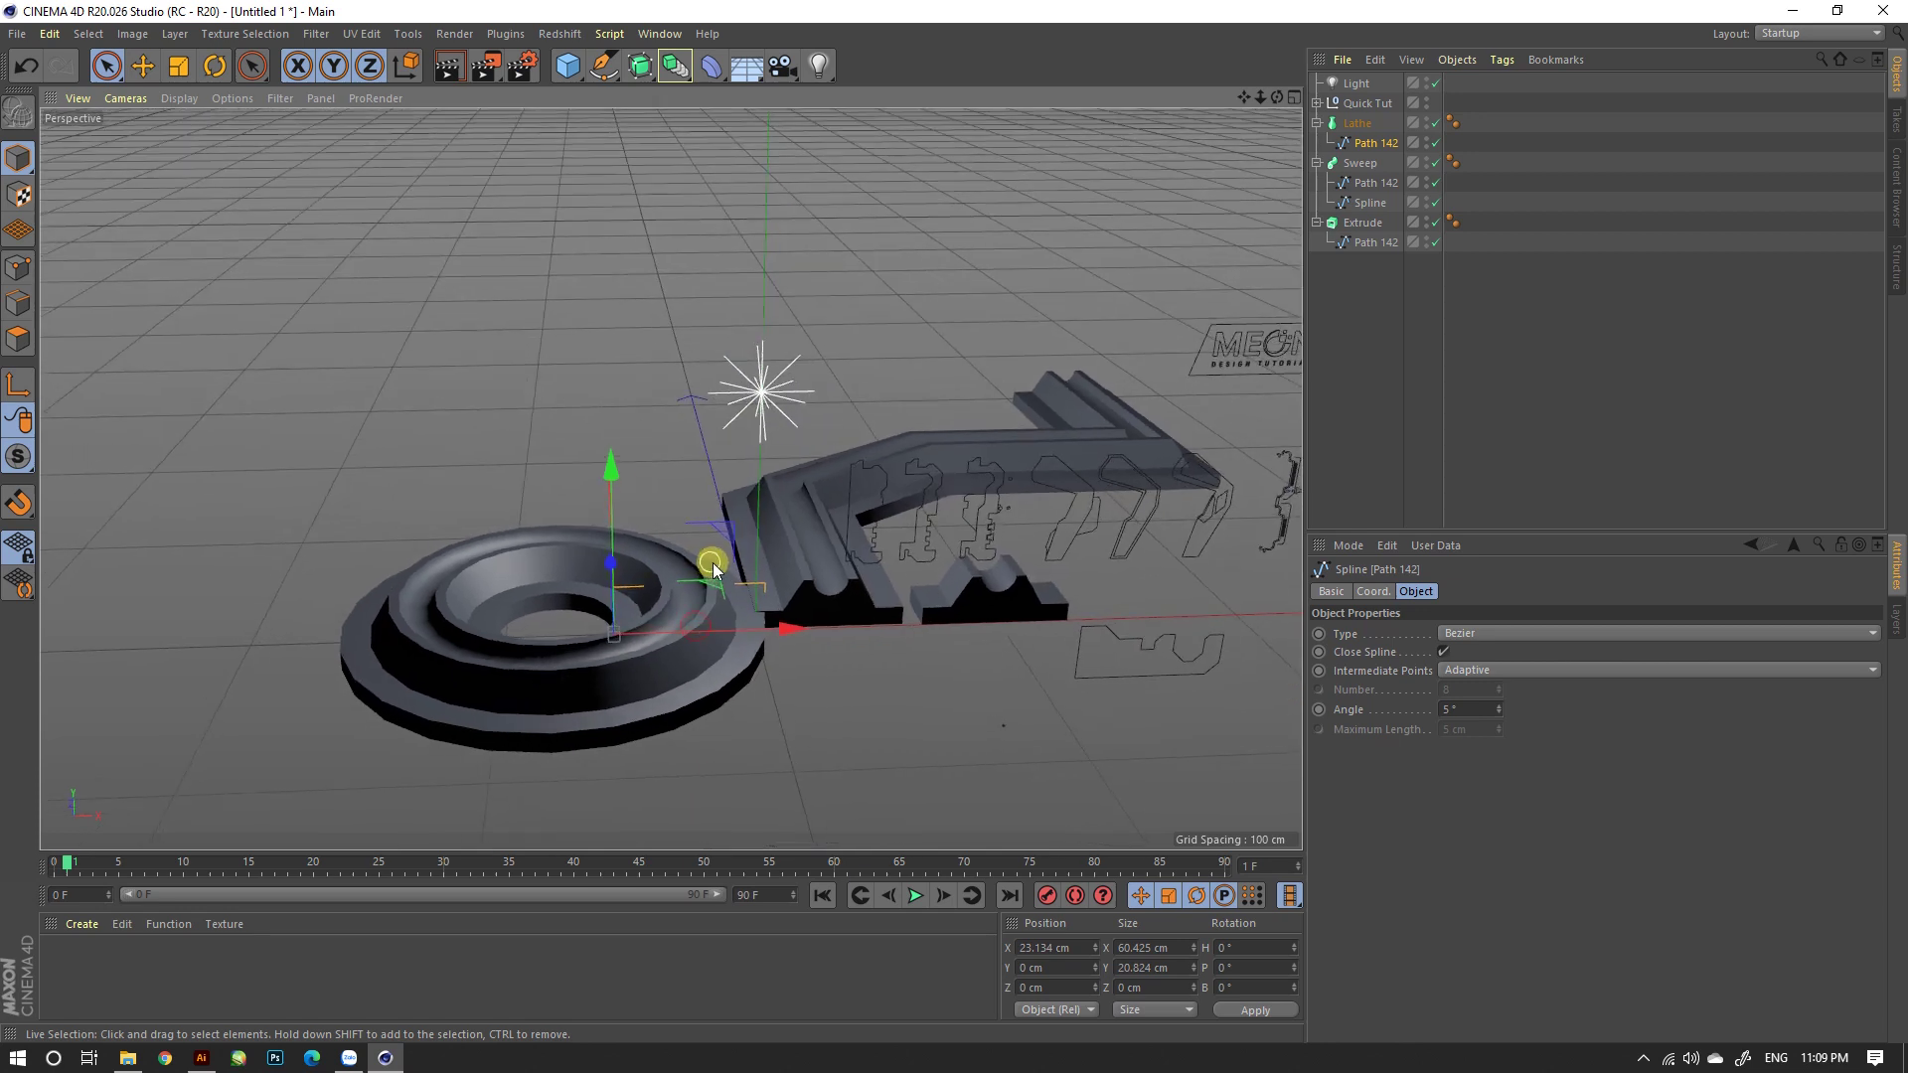
Step: Set the Lathe Angle to 250° after first trying 180°, opening a cutaway
click(1354, 125)
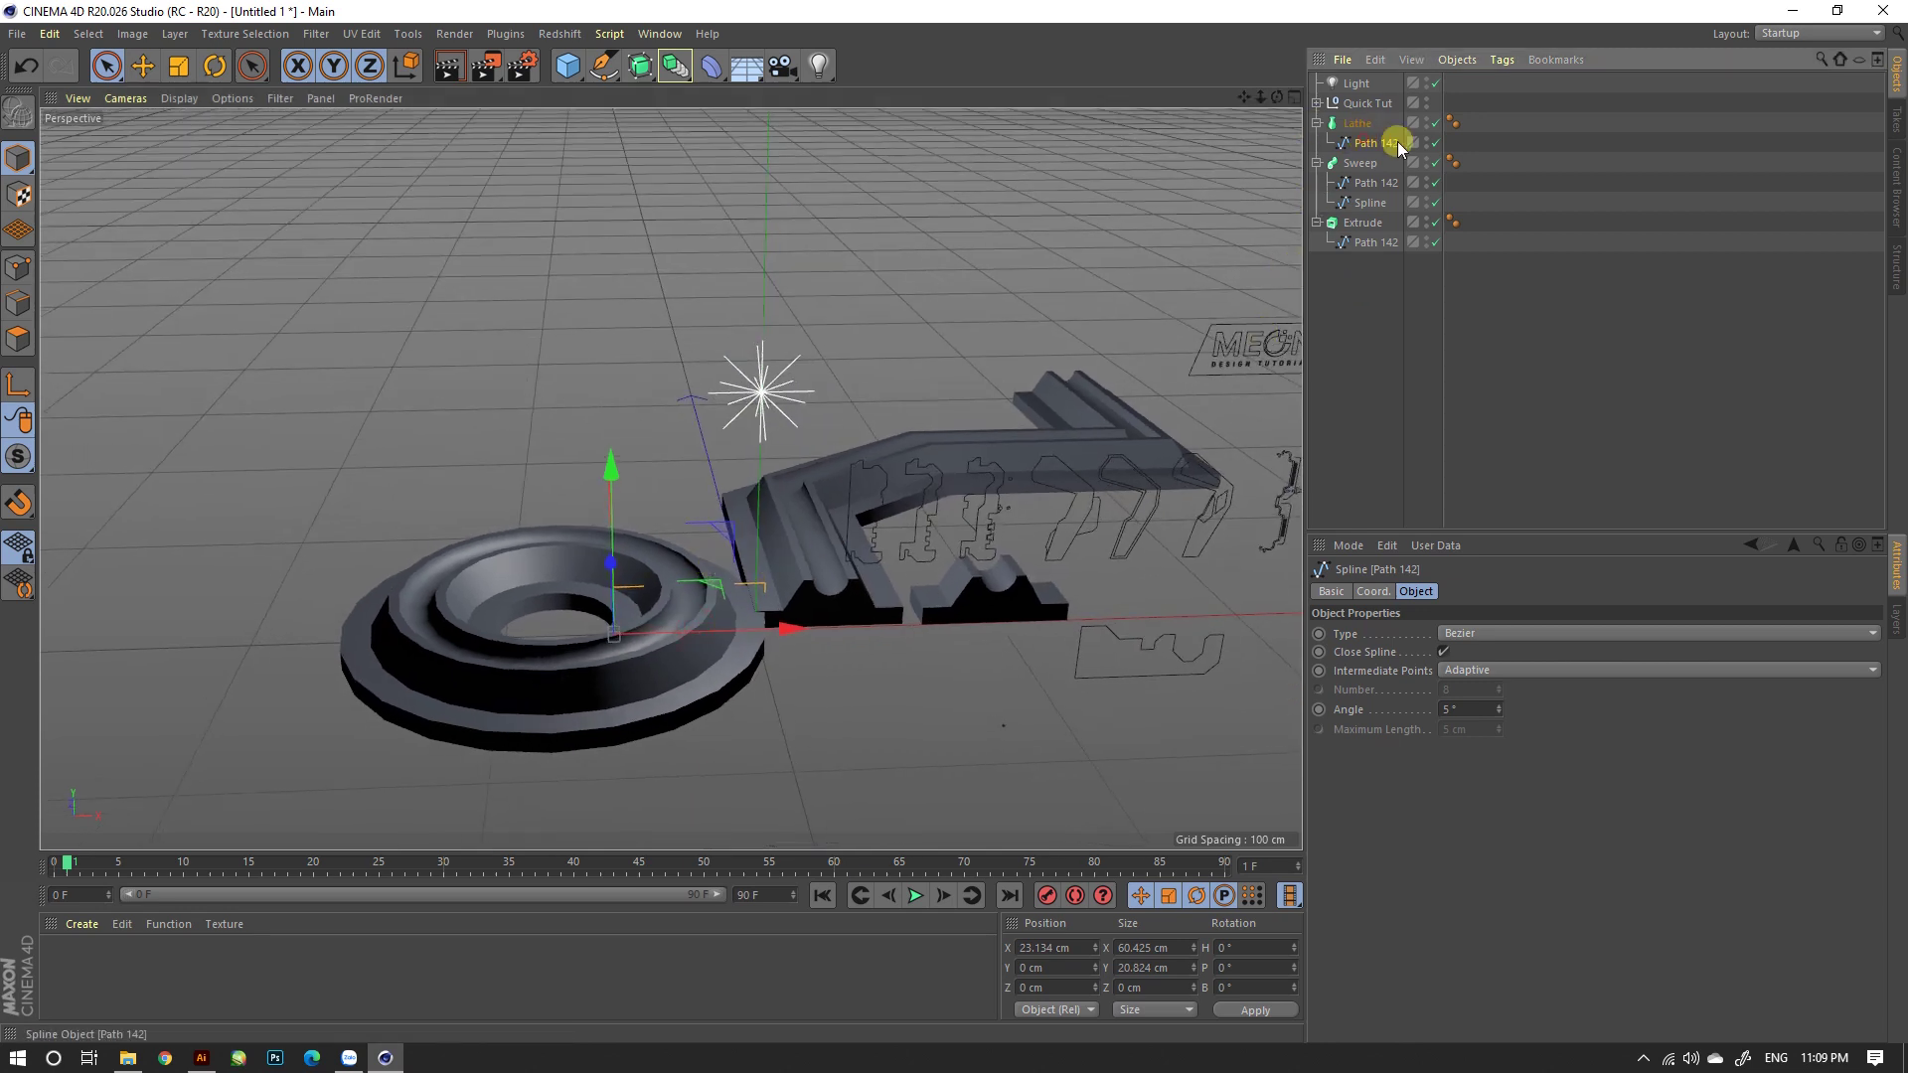
click(18, 267)
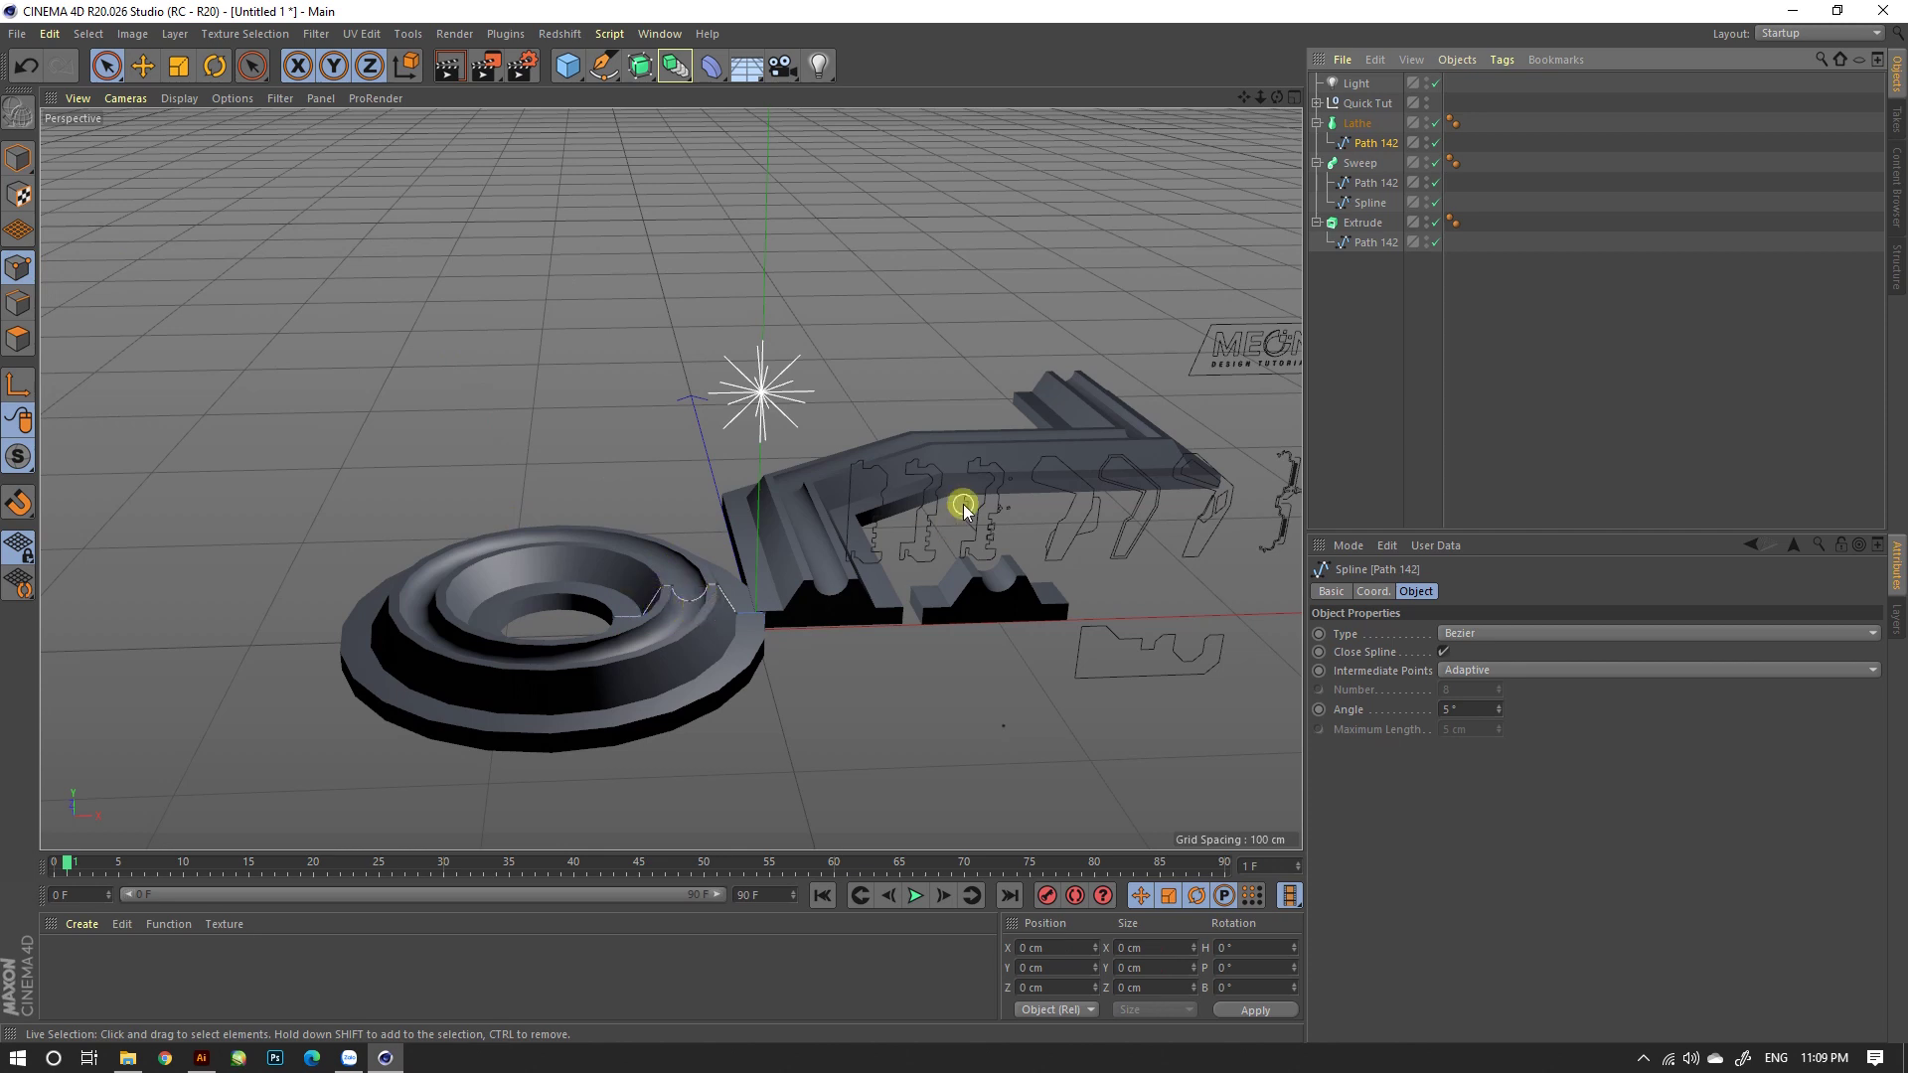
click(1356, 123)
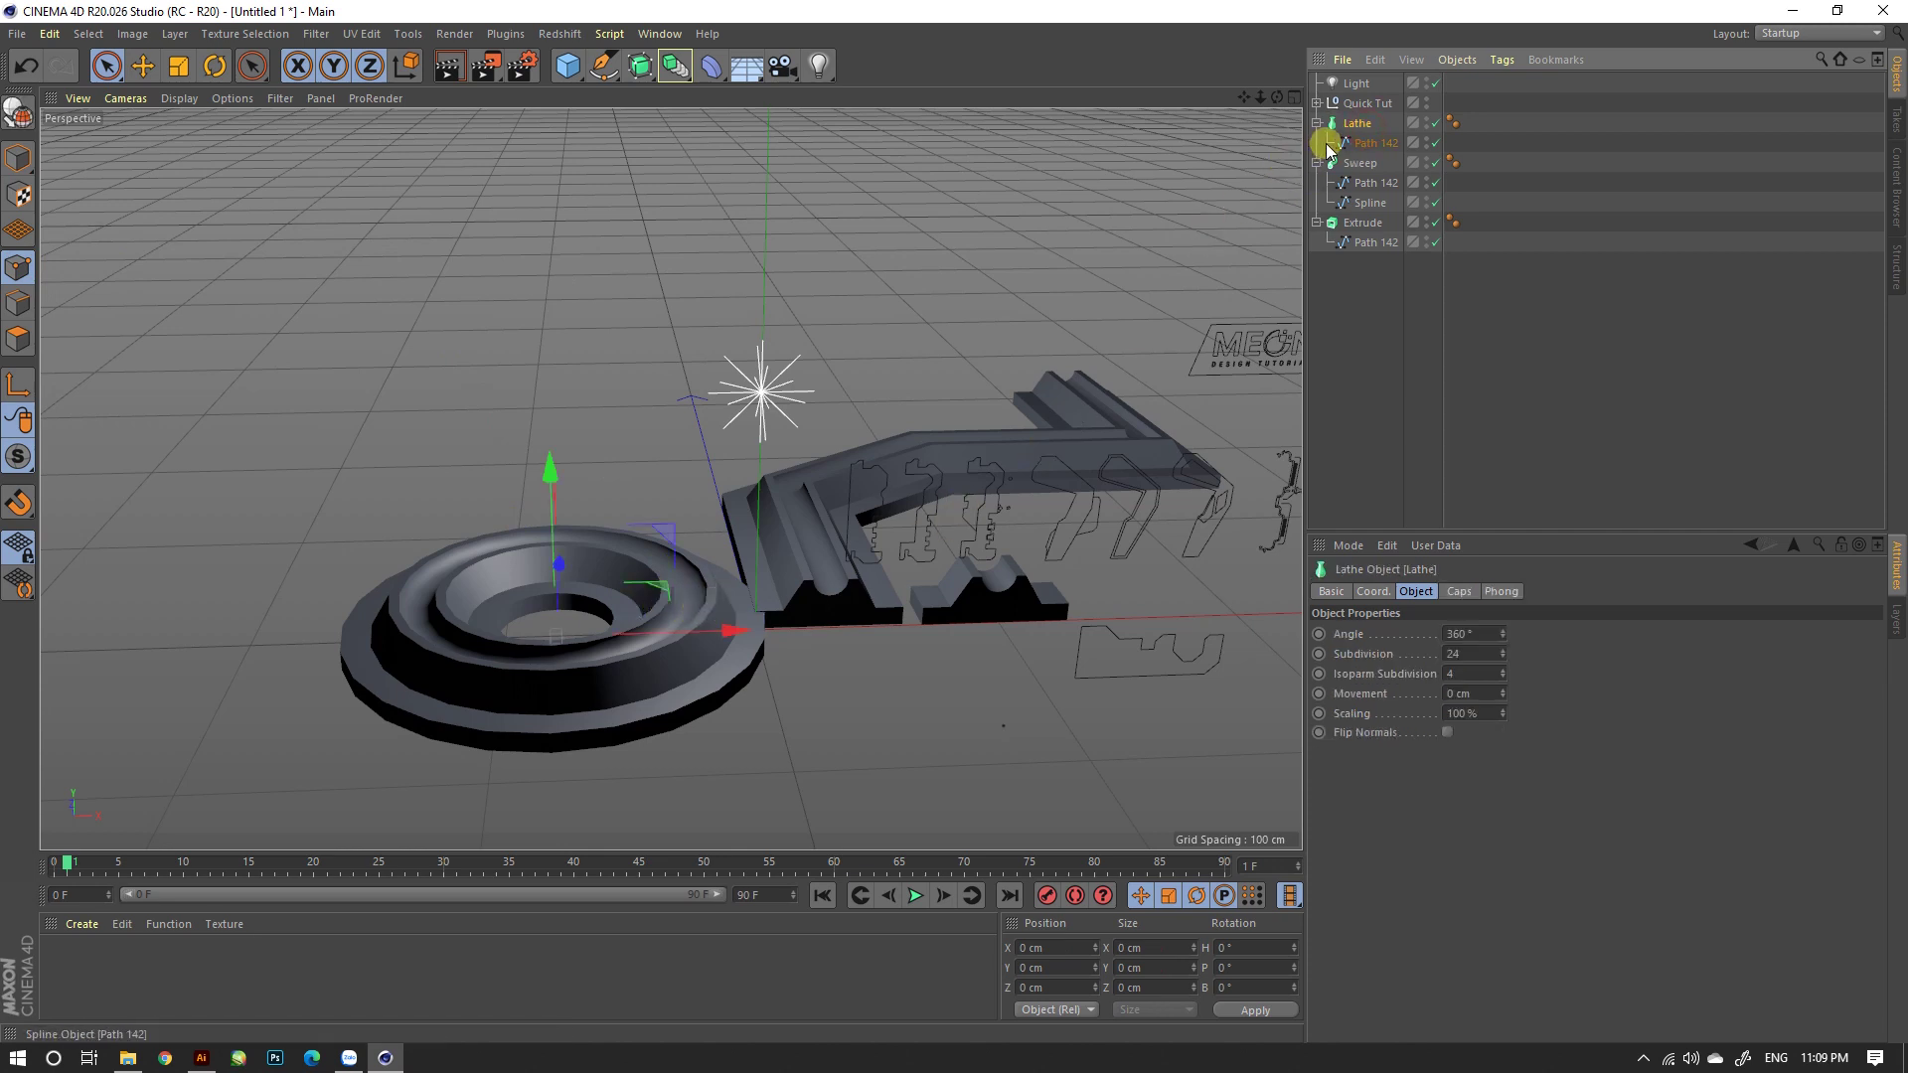
click(1423, 646)
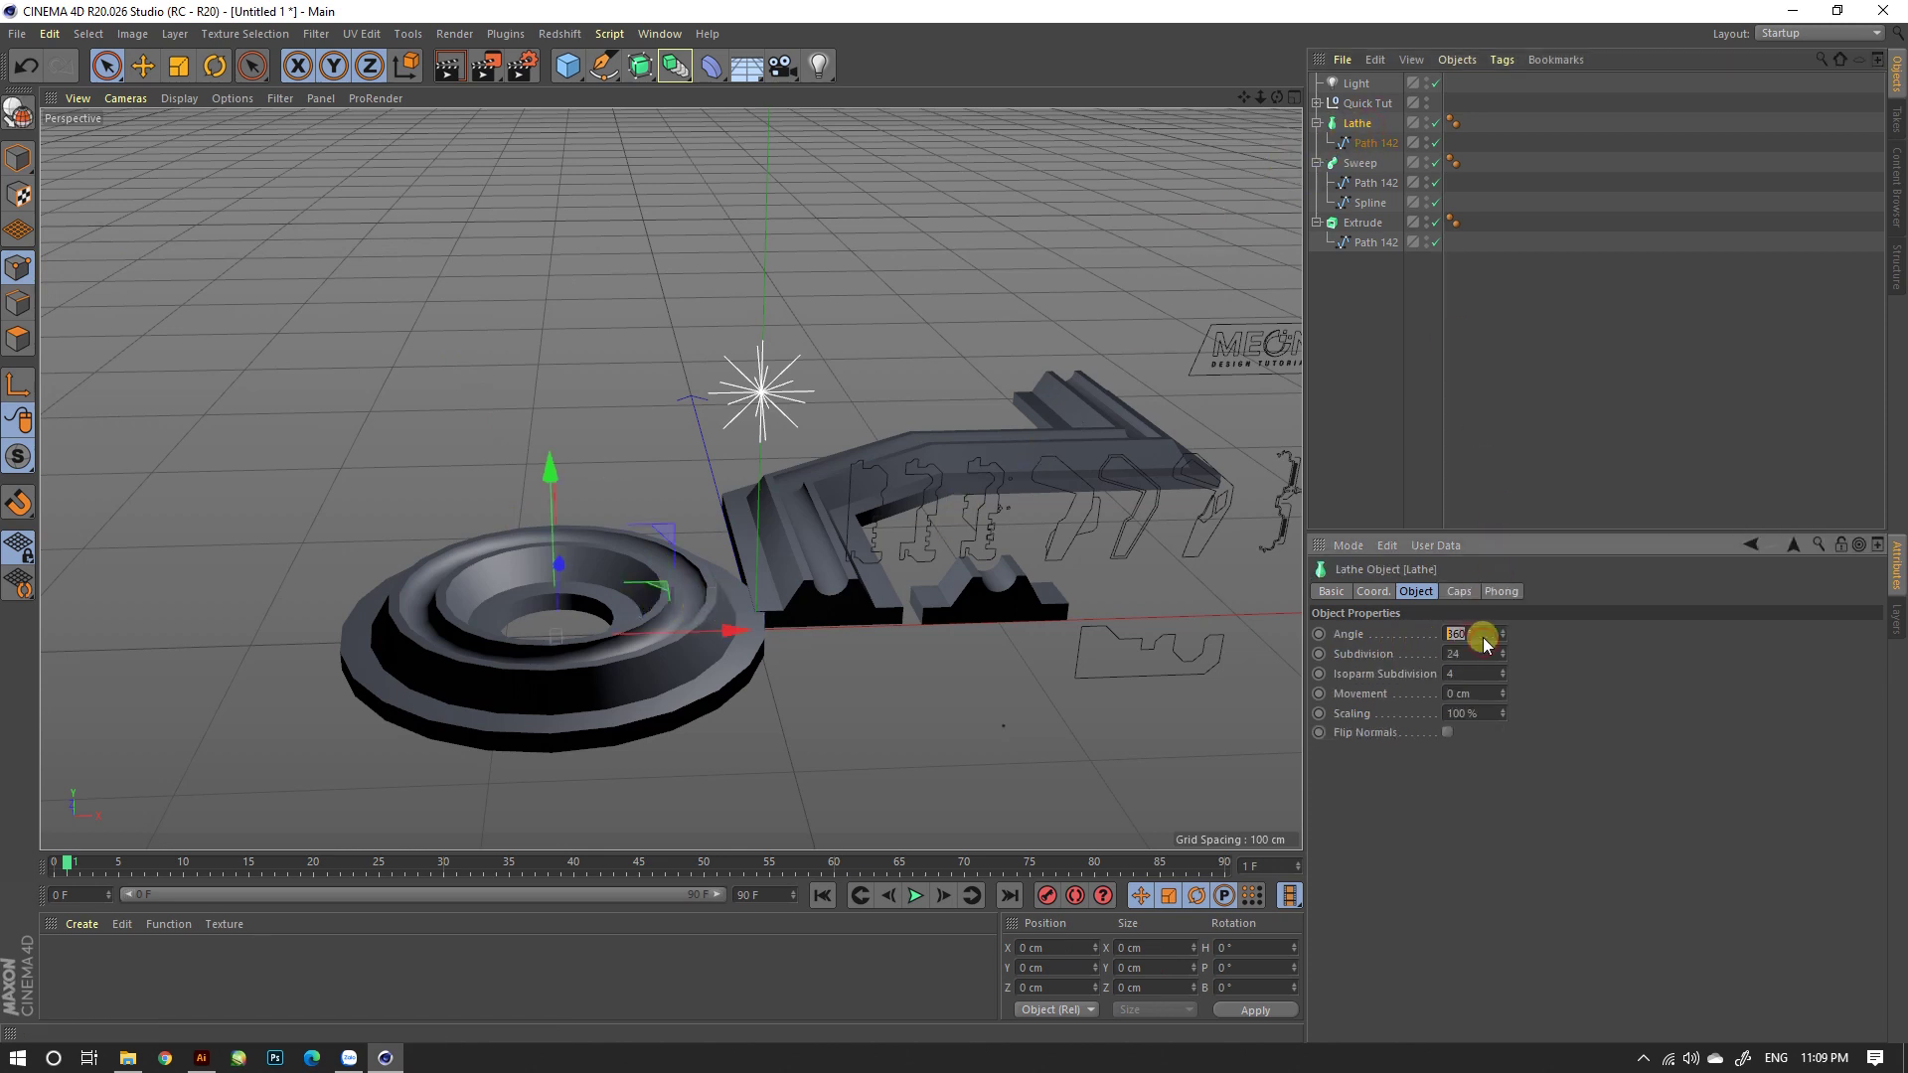
text(180)
key(Return)
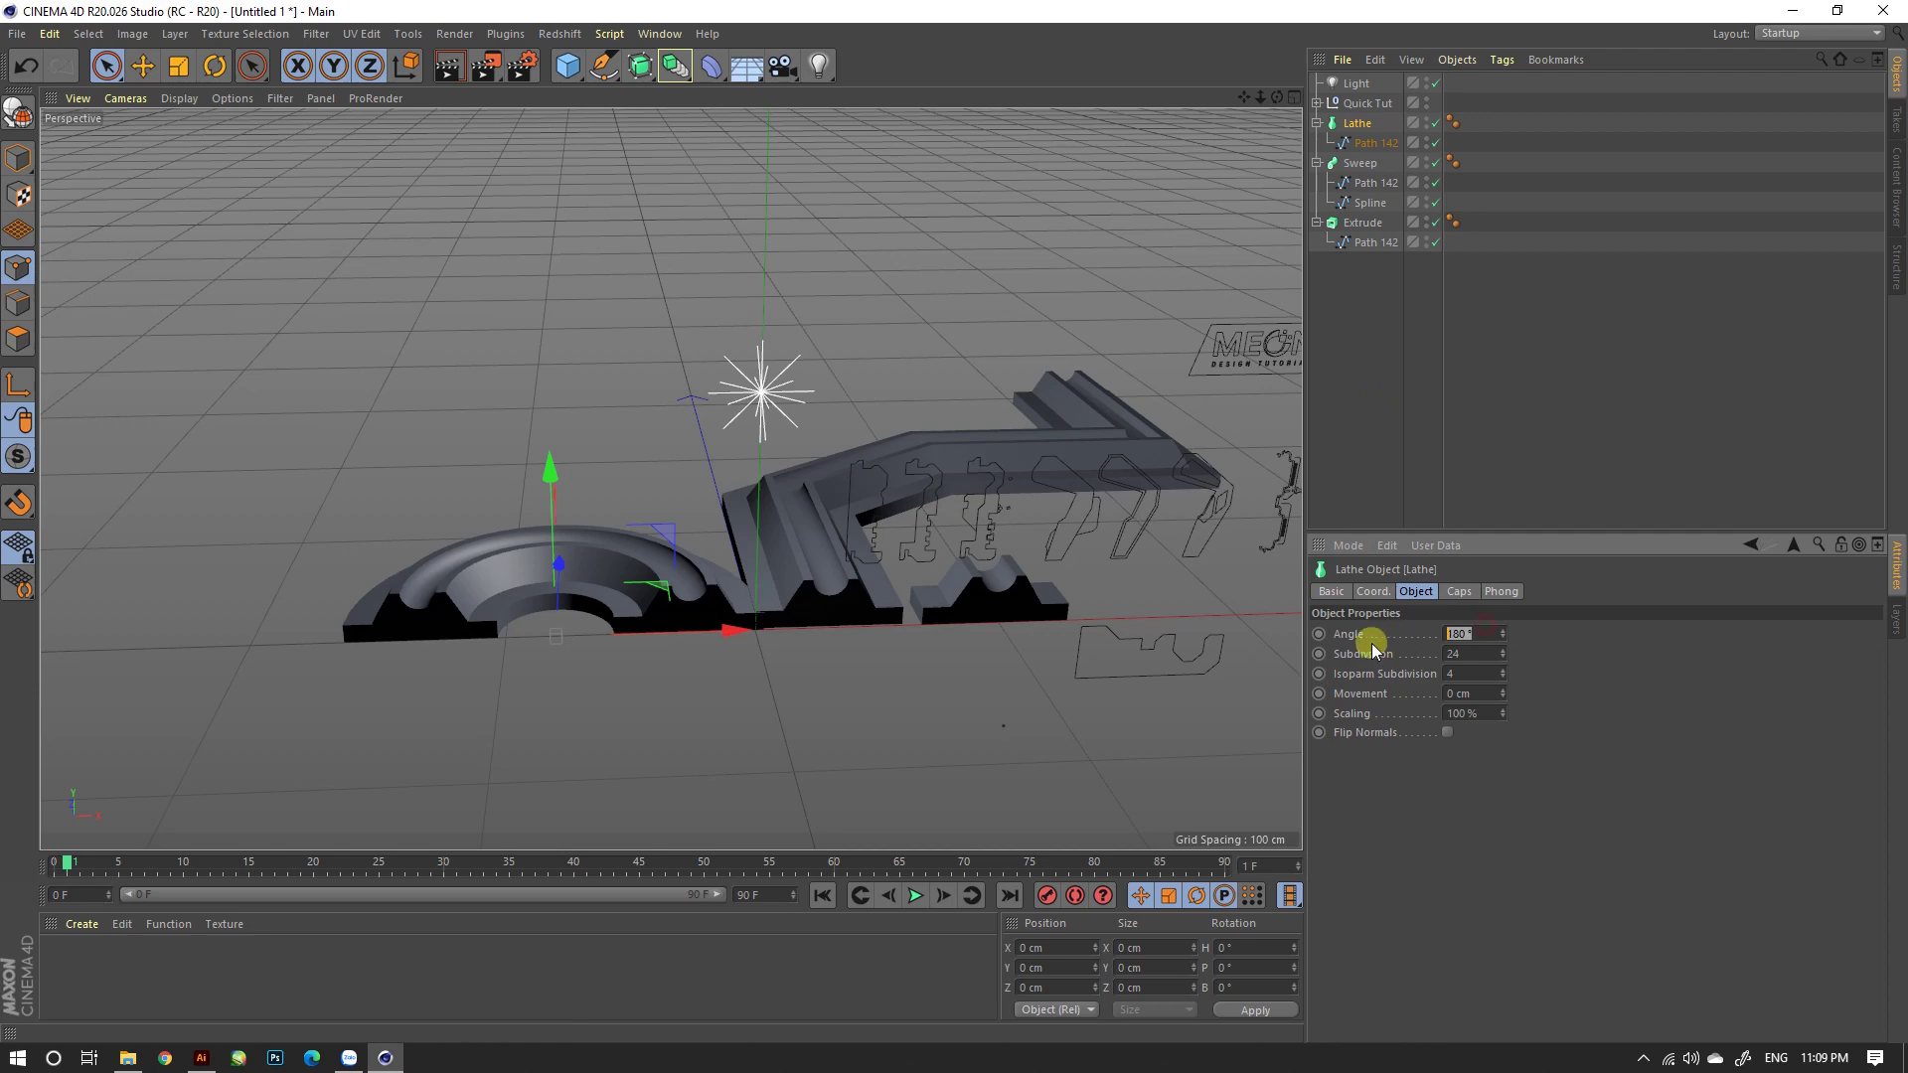
text(50)
key(Return)
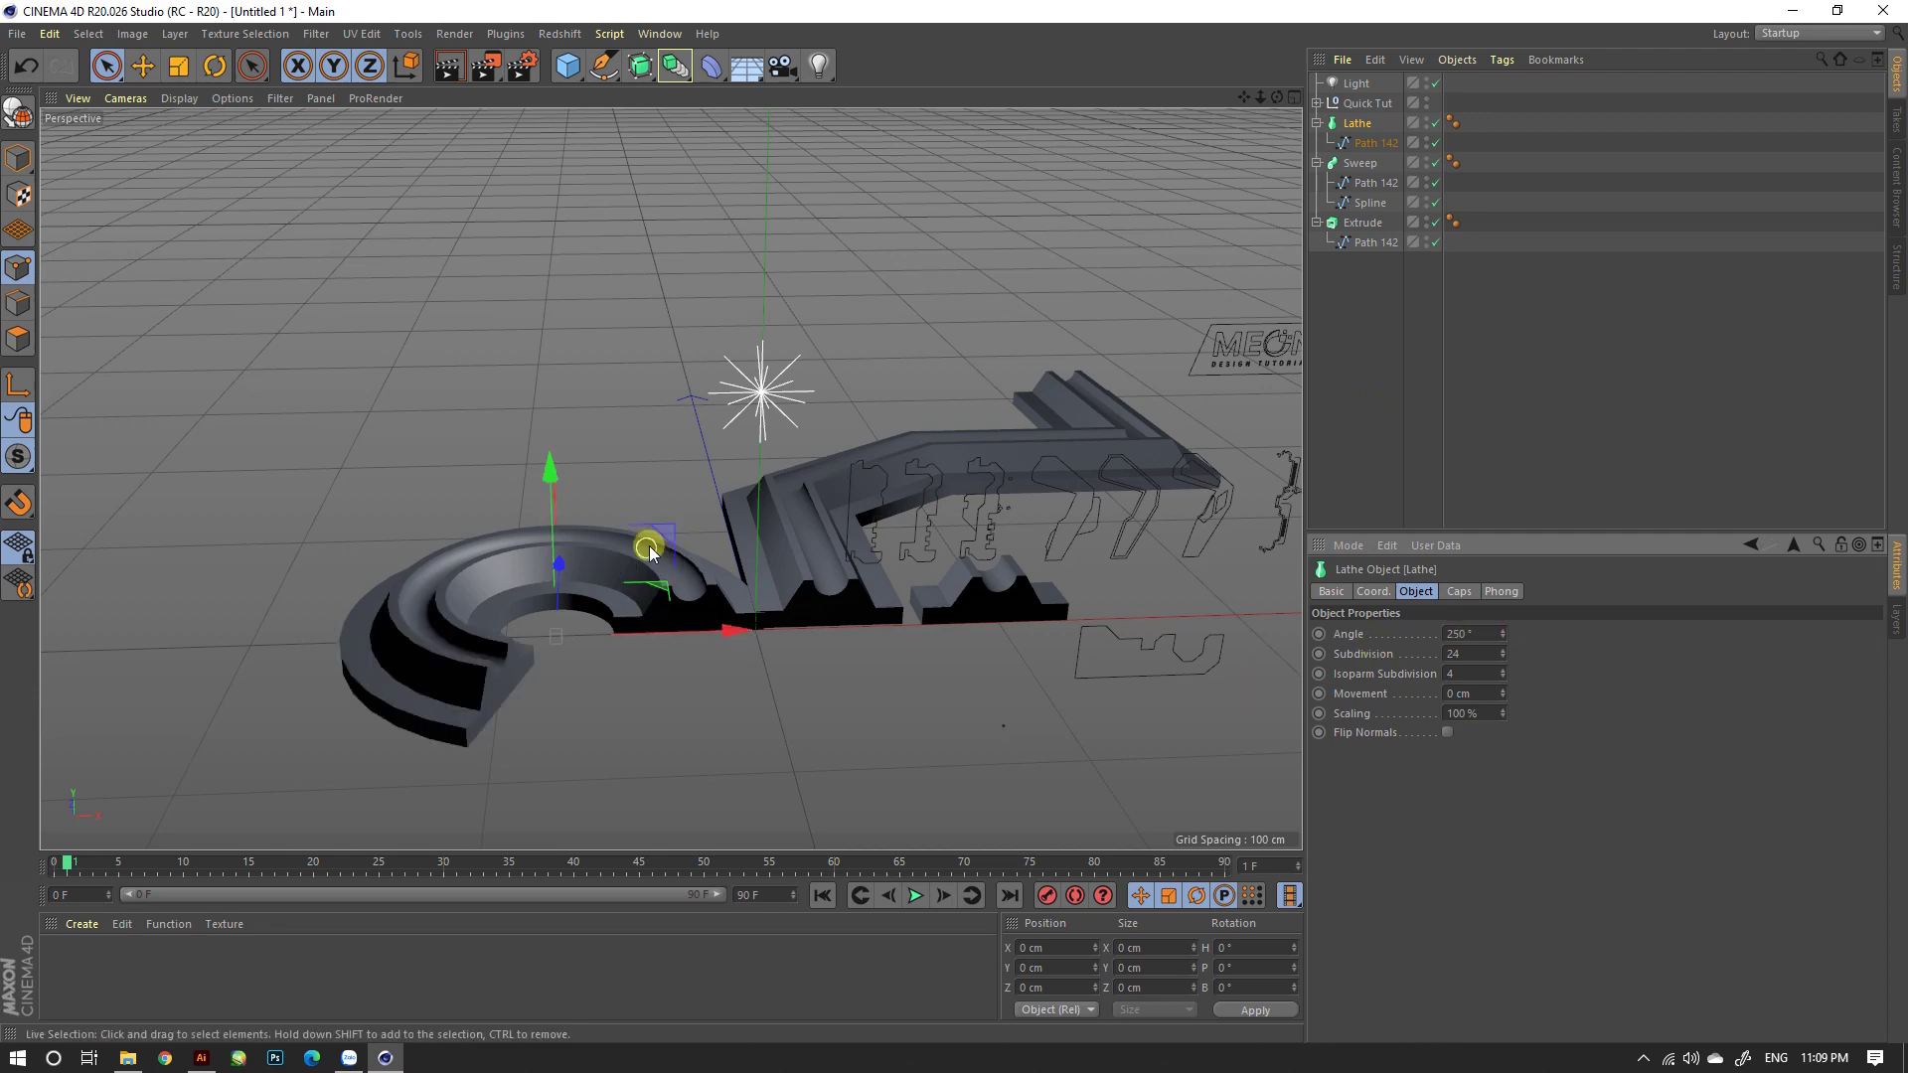
mouse_move(651, 553)
alt+mouse_down()
mouse_move(575, 669)
mouse_move(532, 609)
mouse_move(640, 631)
mouse_move(707, 563)
alt+mouse_up()
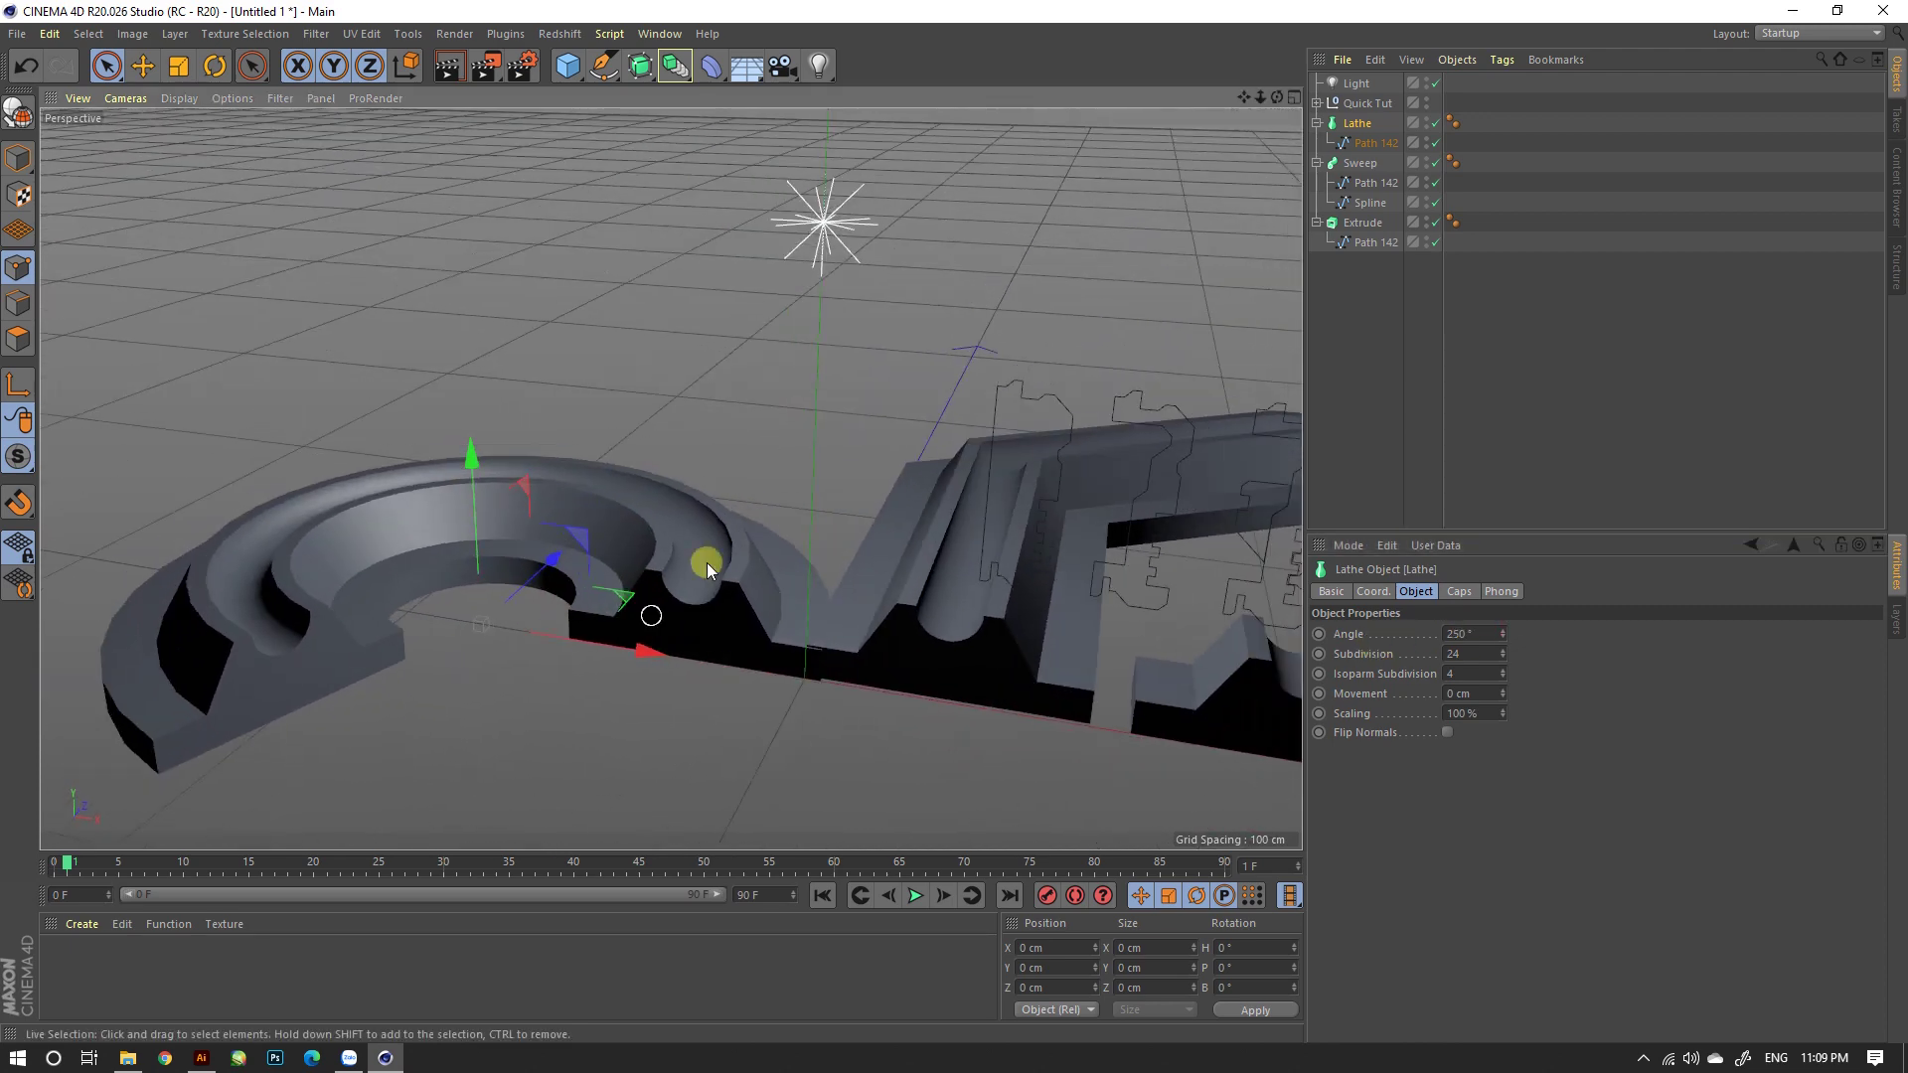
Step: Try raising two notch points of the profile spline, undoing each move
click(1376, 142)
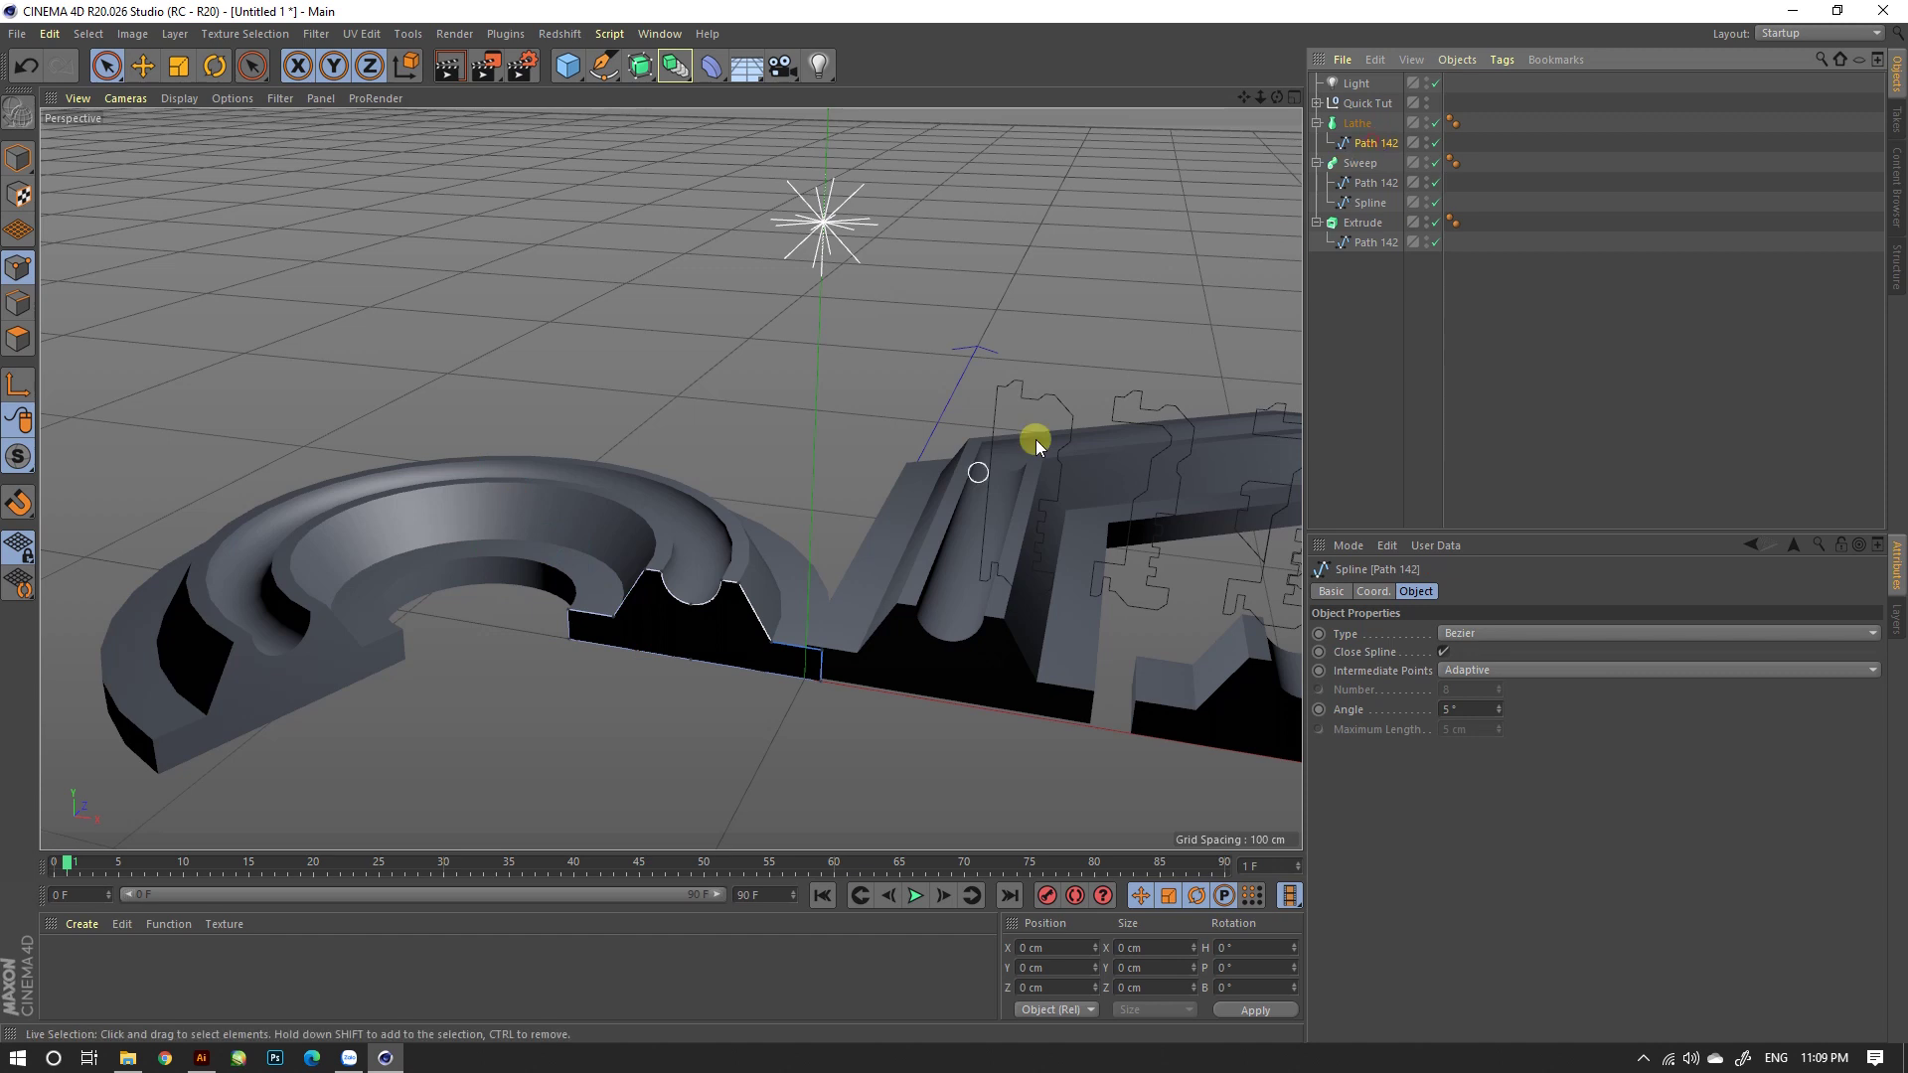
click(690, 606)
mouse_move(708, 467)
mouse_down()
mouse_move(698, 480)
mouse_move(700, 253)
mouse_move(954, 522)
mouse_move(696, 330)
mouse_move(673, 467)
mouse_up()
key(ctrl+z)
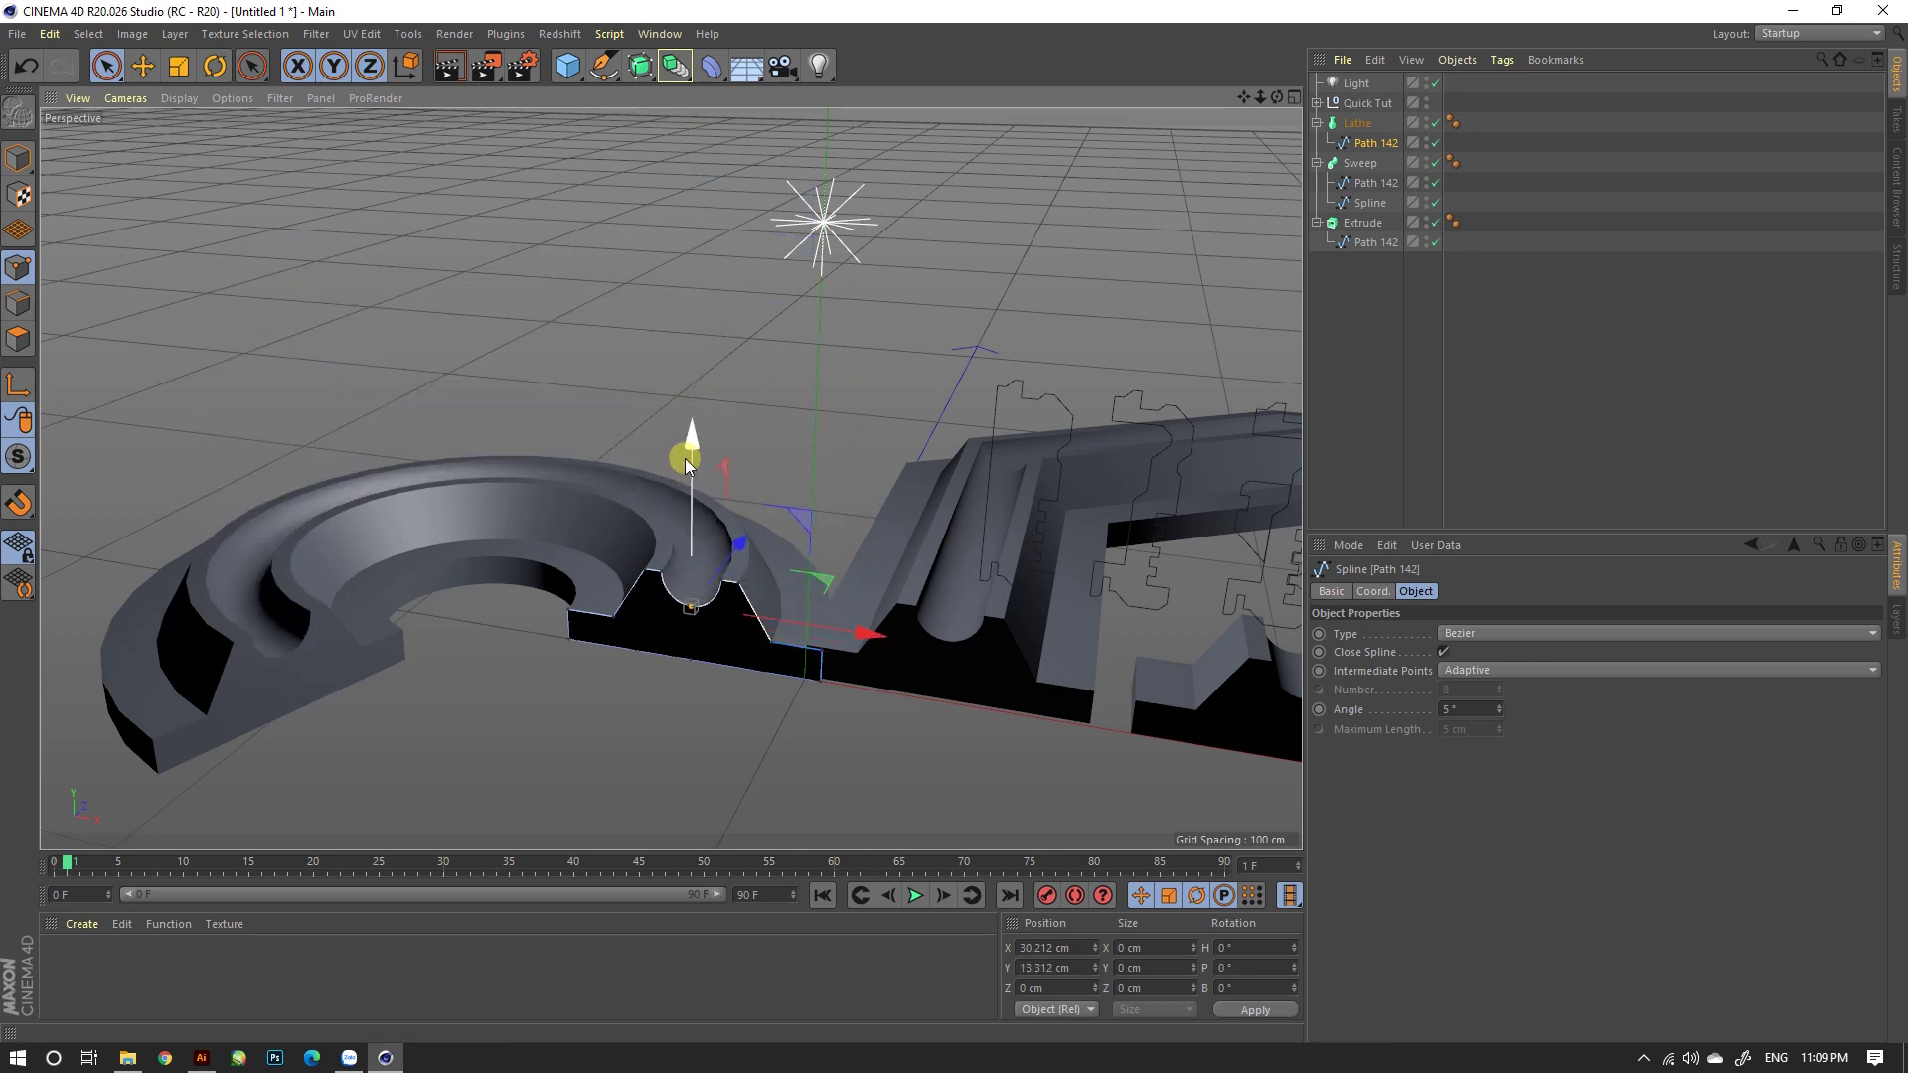
click(615, 622)
drag(617, 465, 615, 431)
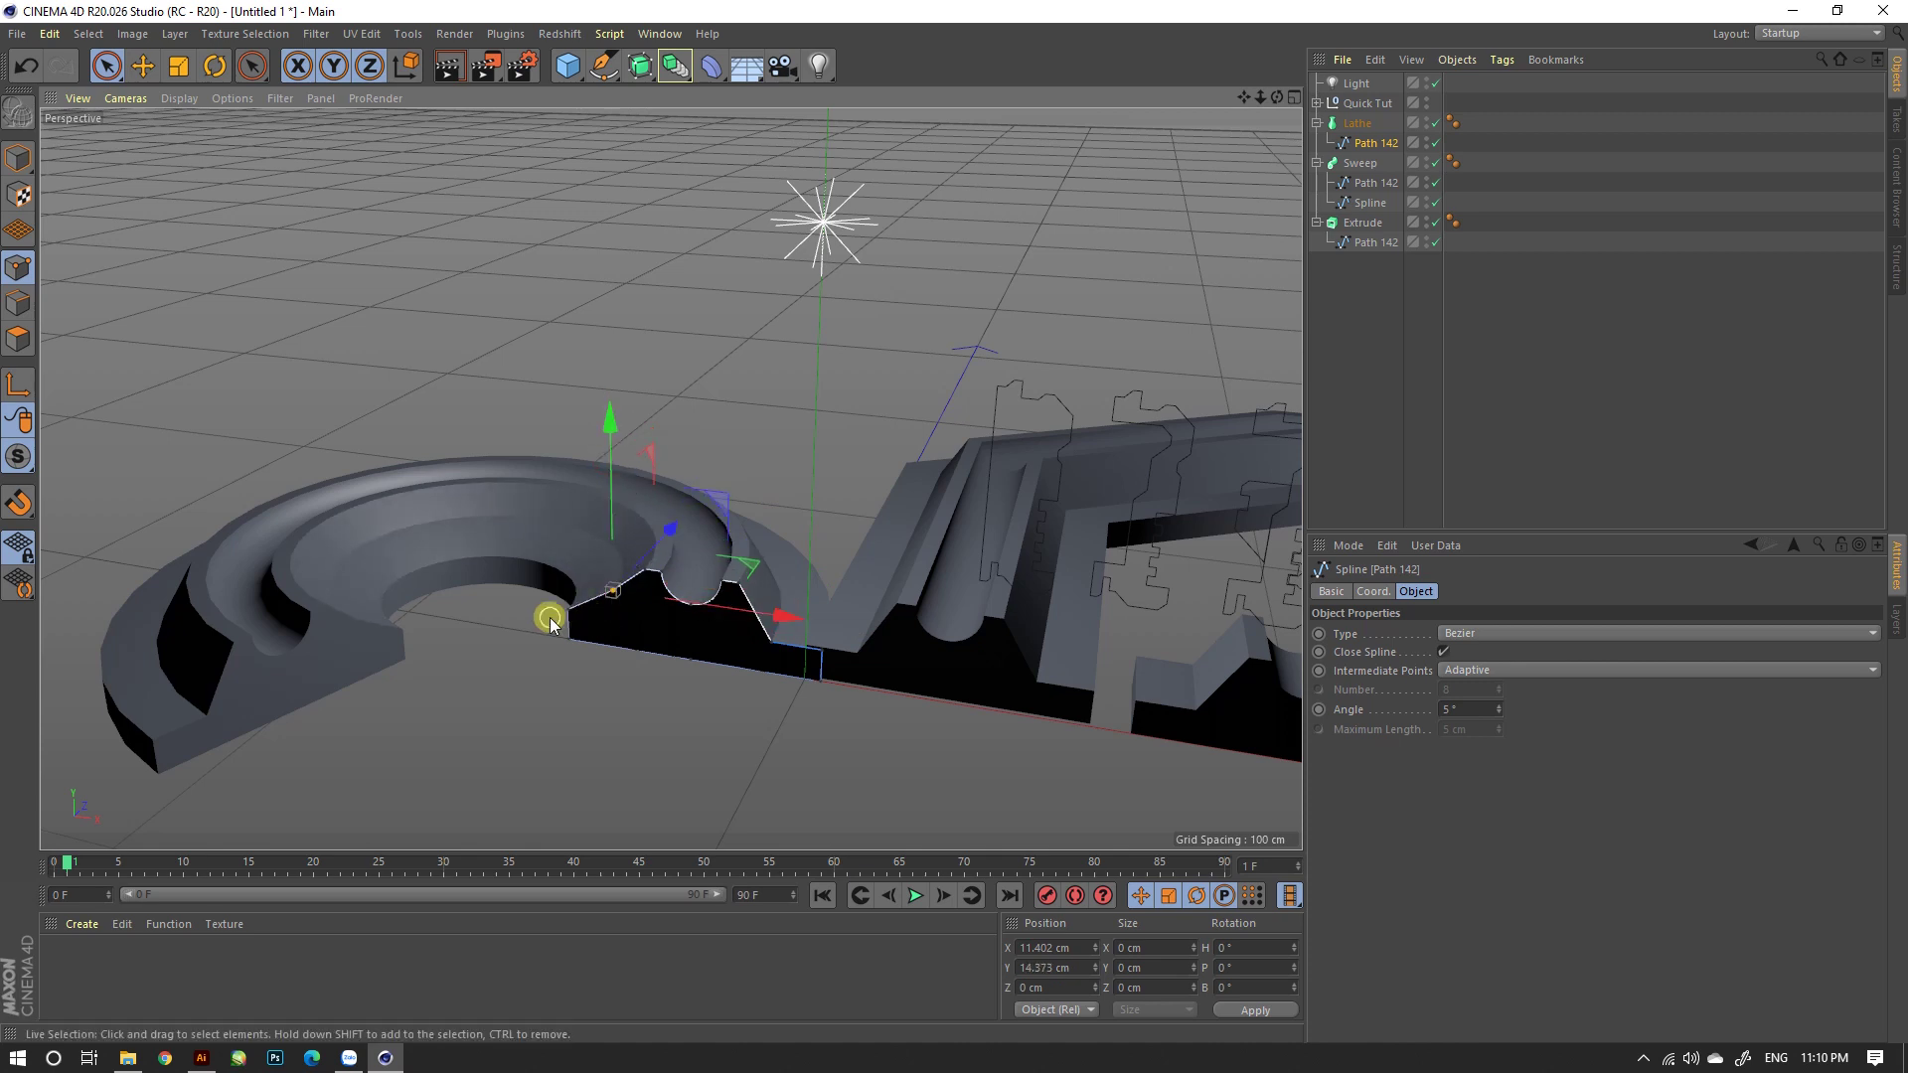
key(ctrl+z)
scroll(576, 626, up, 3)
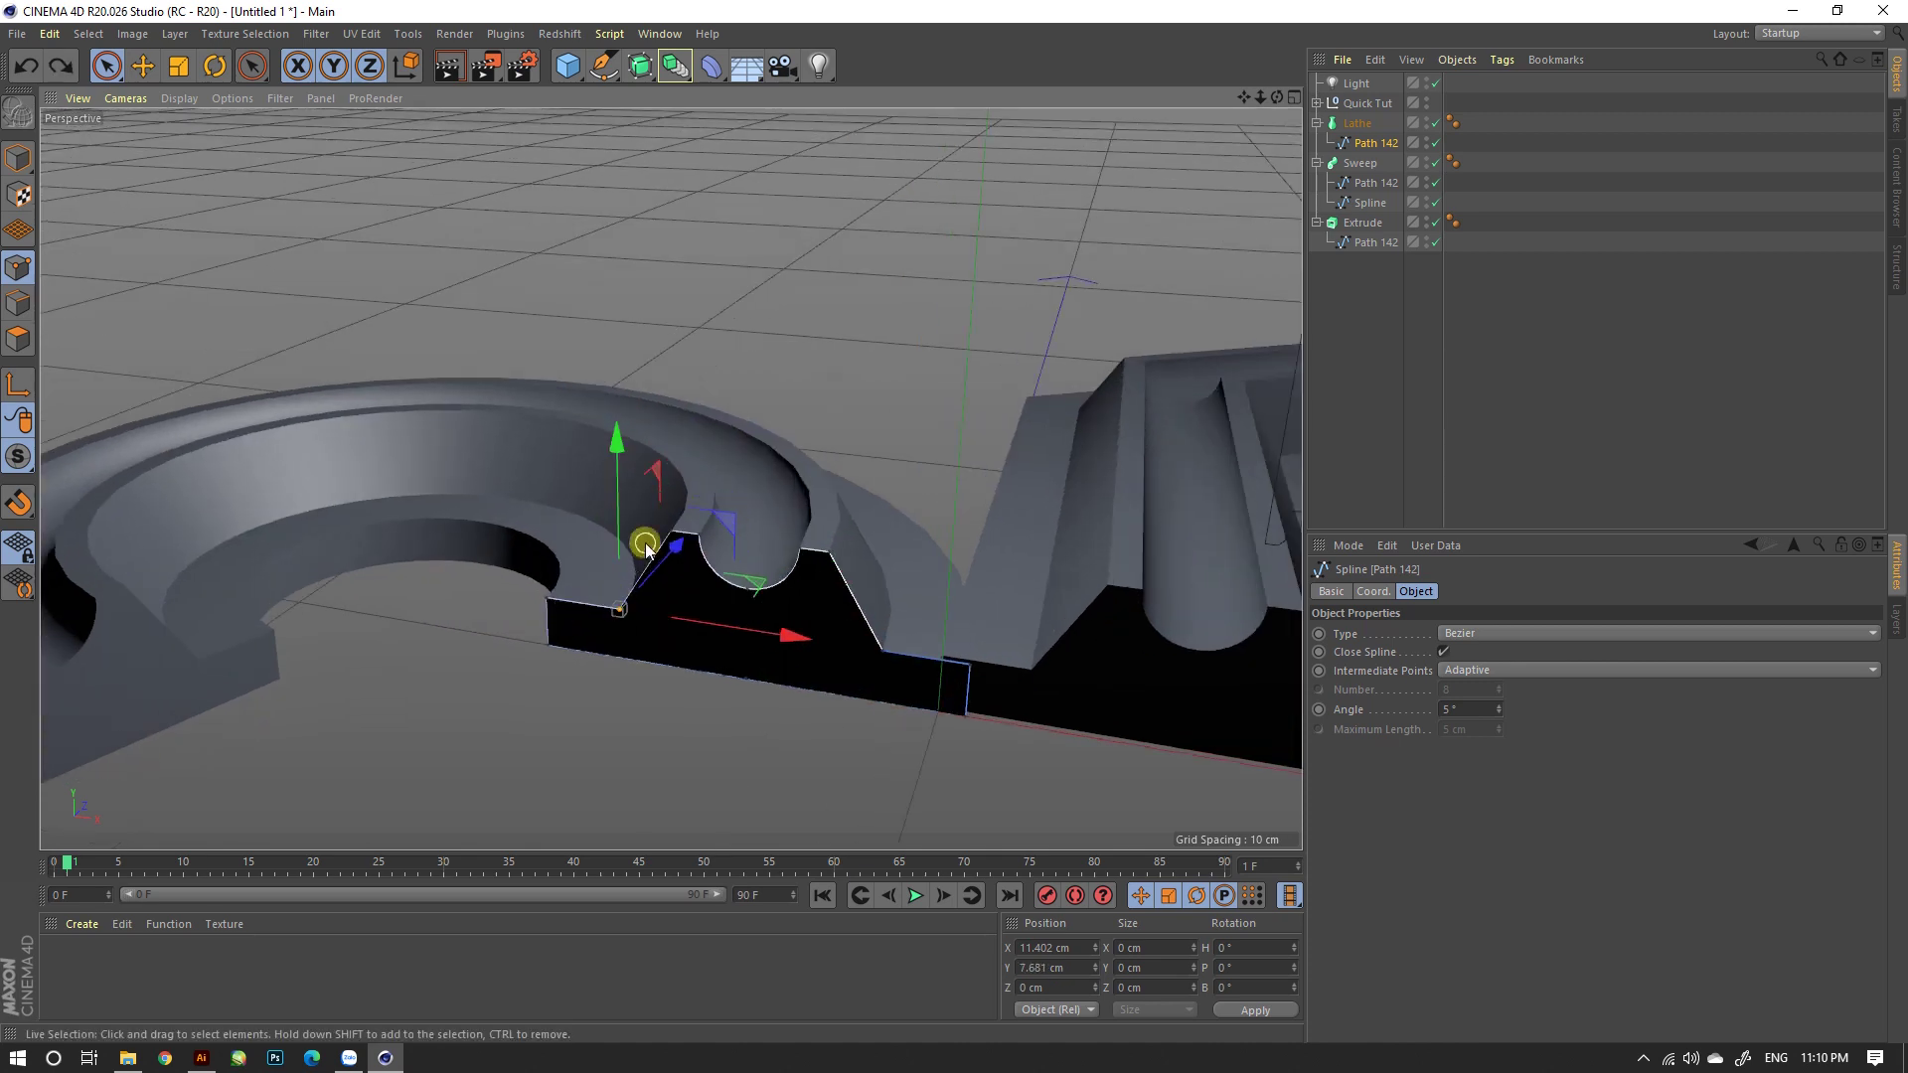
Step: Apply trial chamfers to the profile corner, first rounded, then flat
right_click(618, 610)
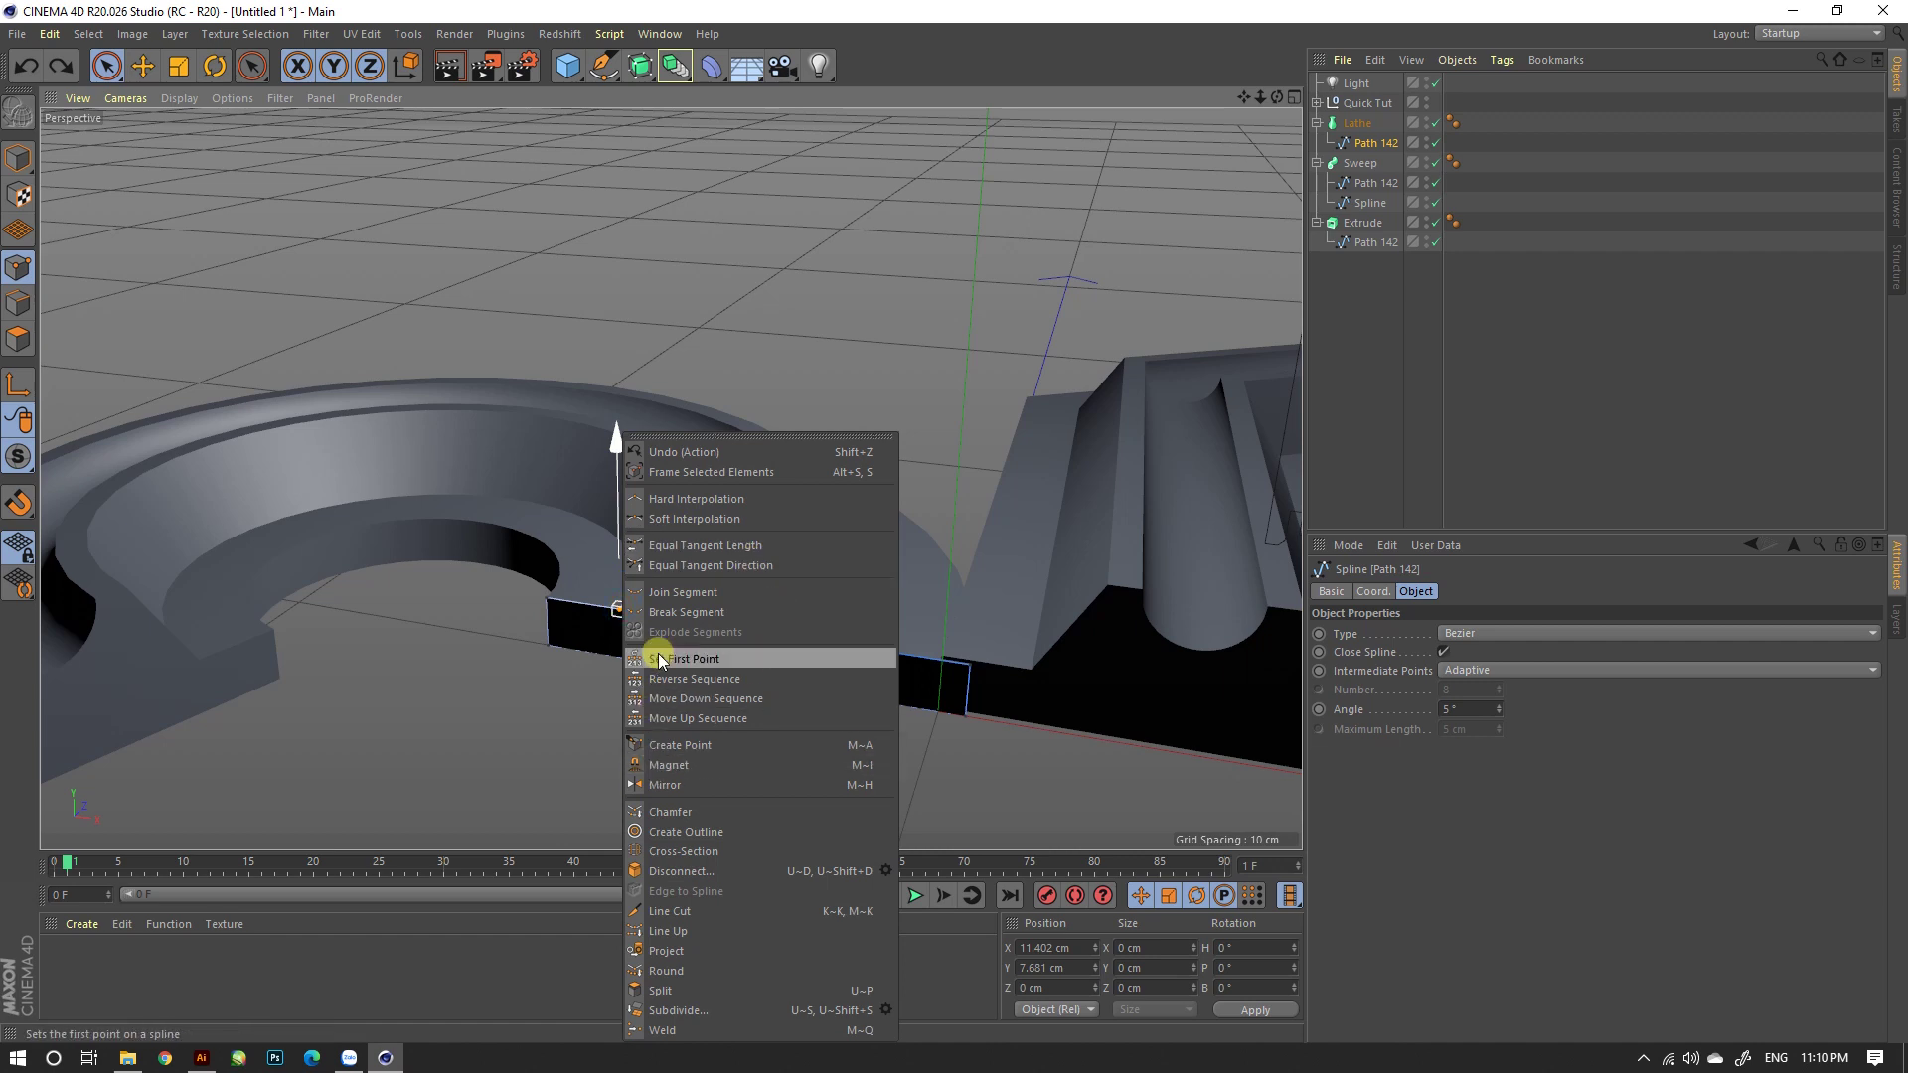
click(654, 811)
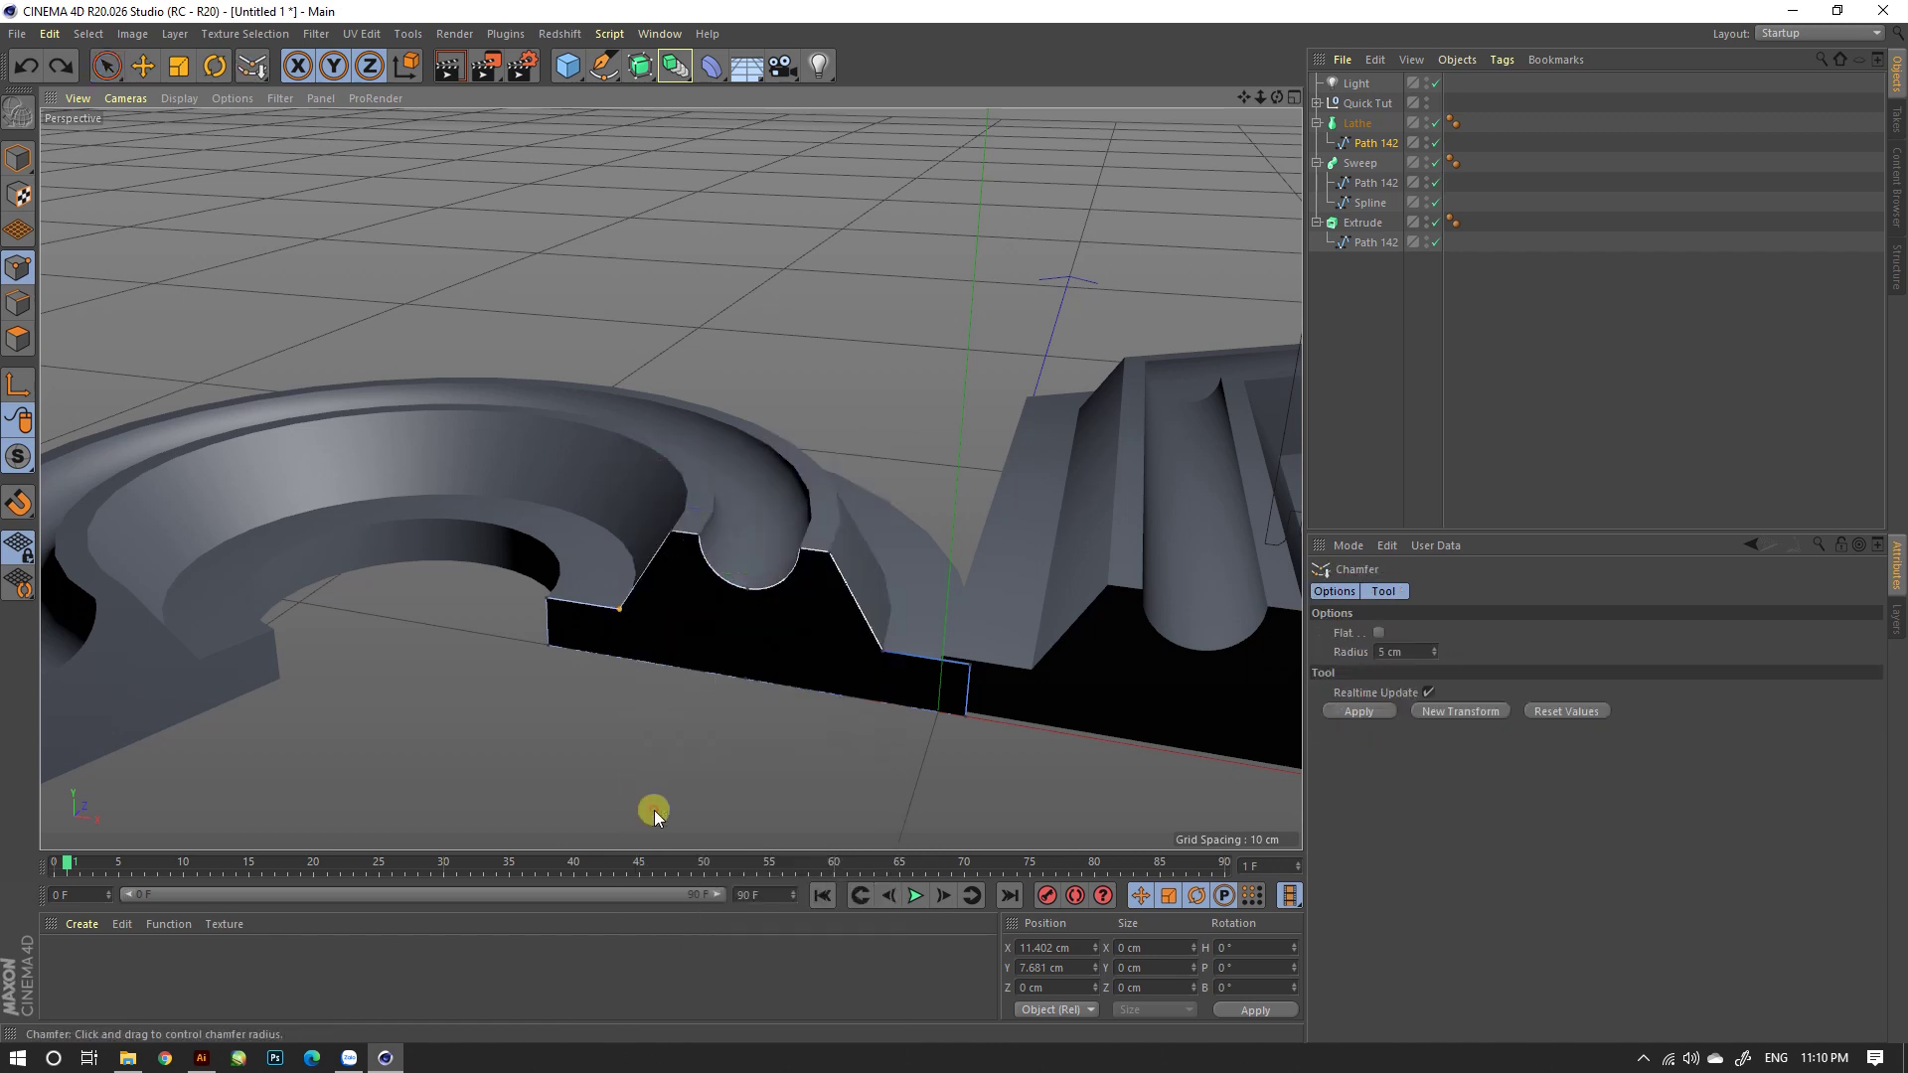
mouse_move(957, 520)
mouse_down()
mouse_move(982, 511)
mouse_move(907, 533)
mouse_move(954, 522)
mouse_up()
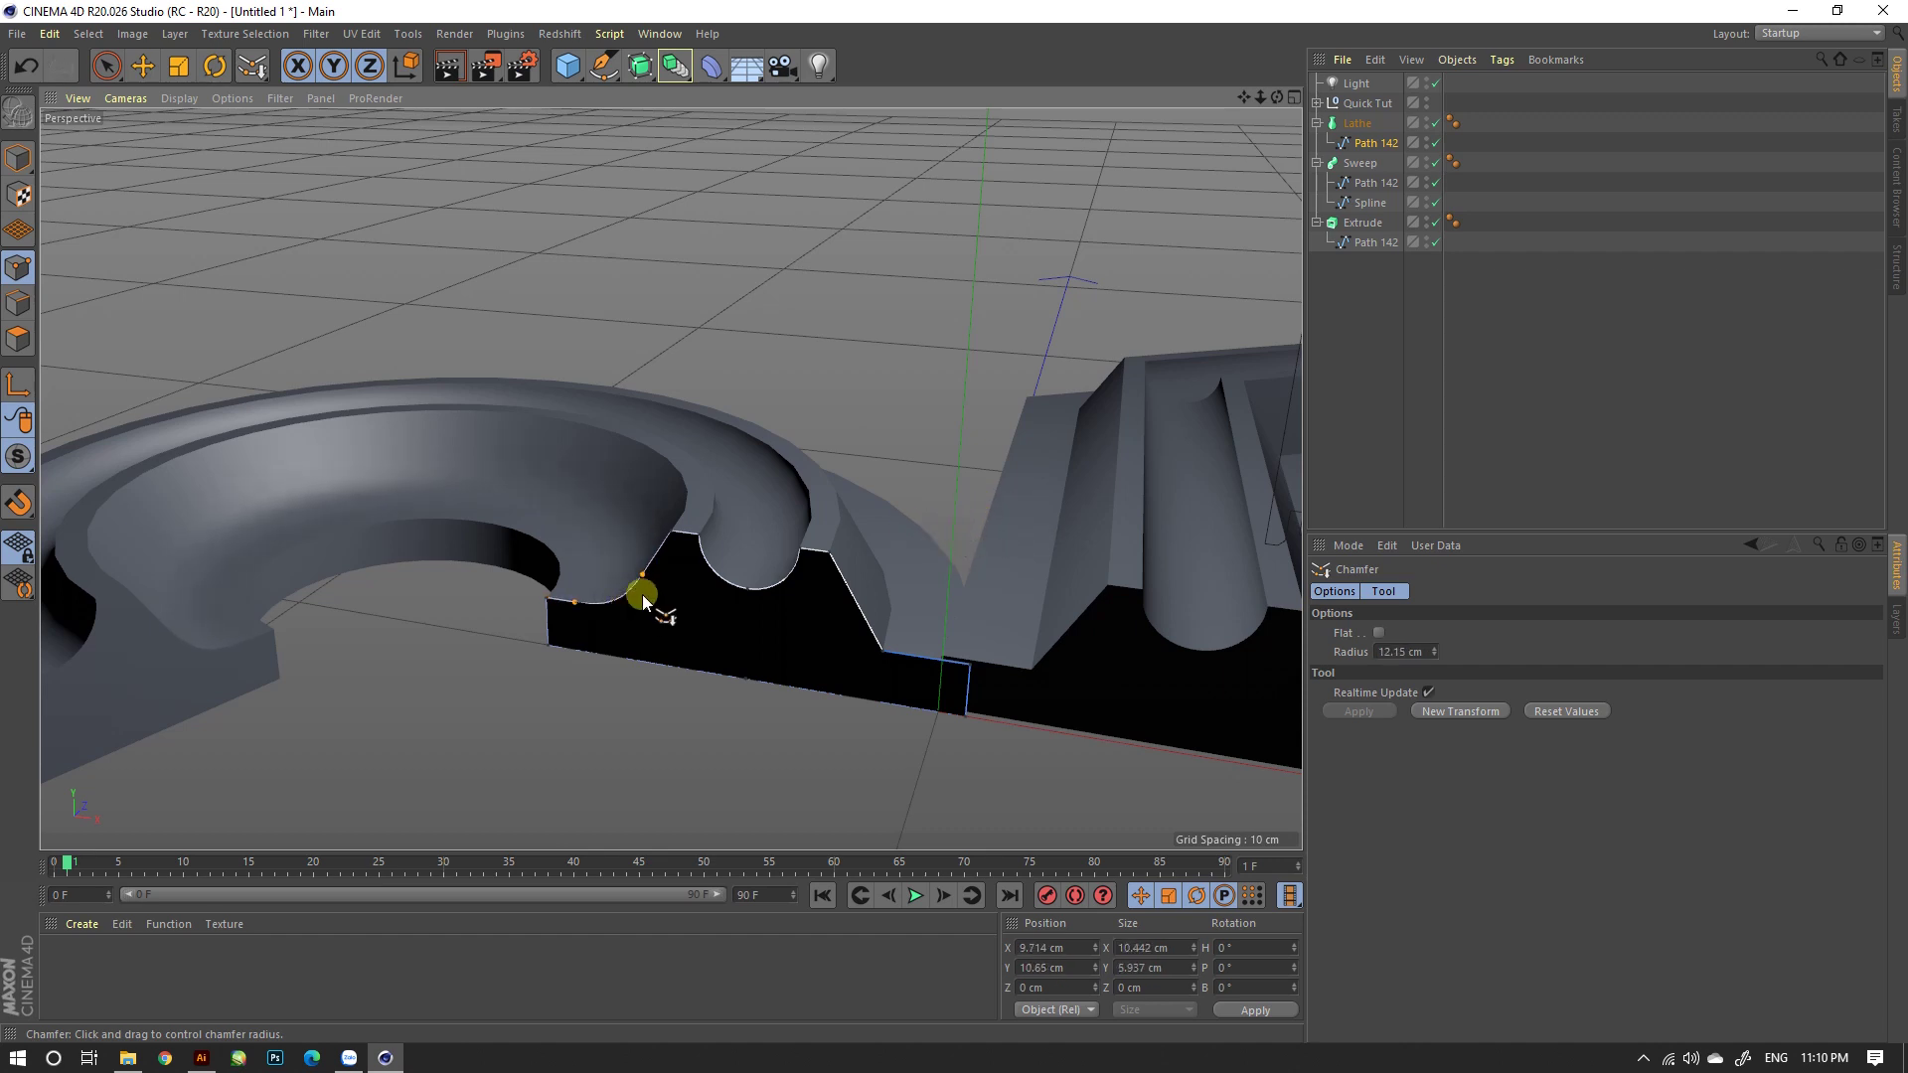
key(ctrl+z)
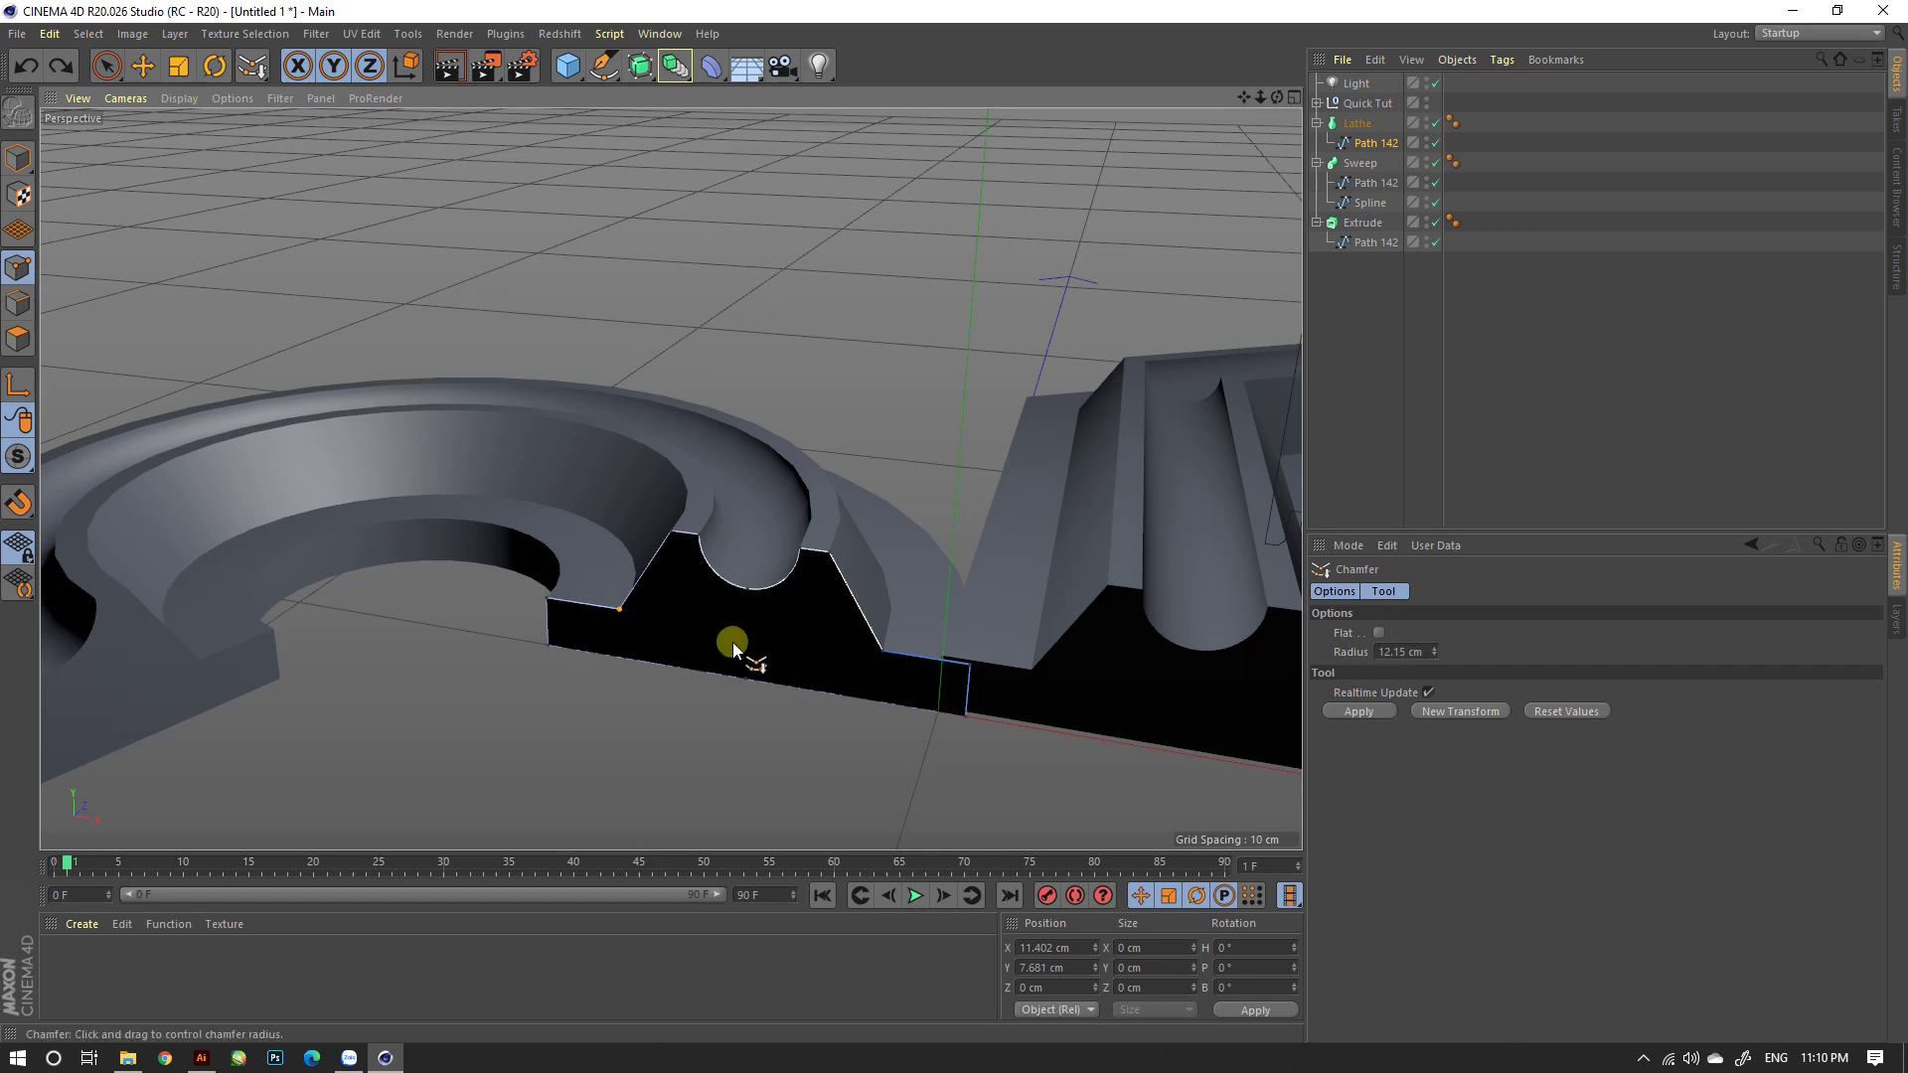
right_click(621, 608)
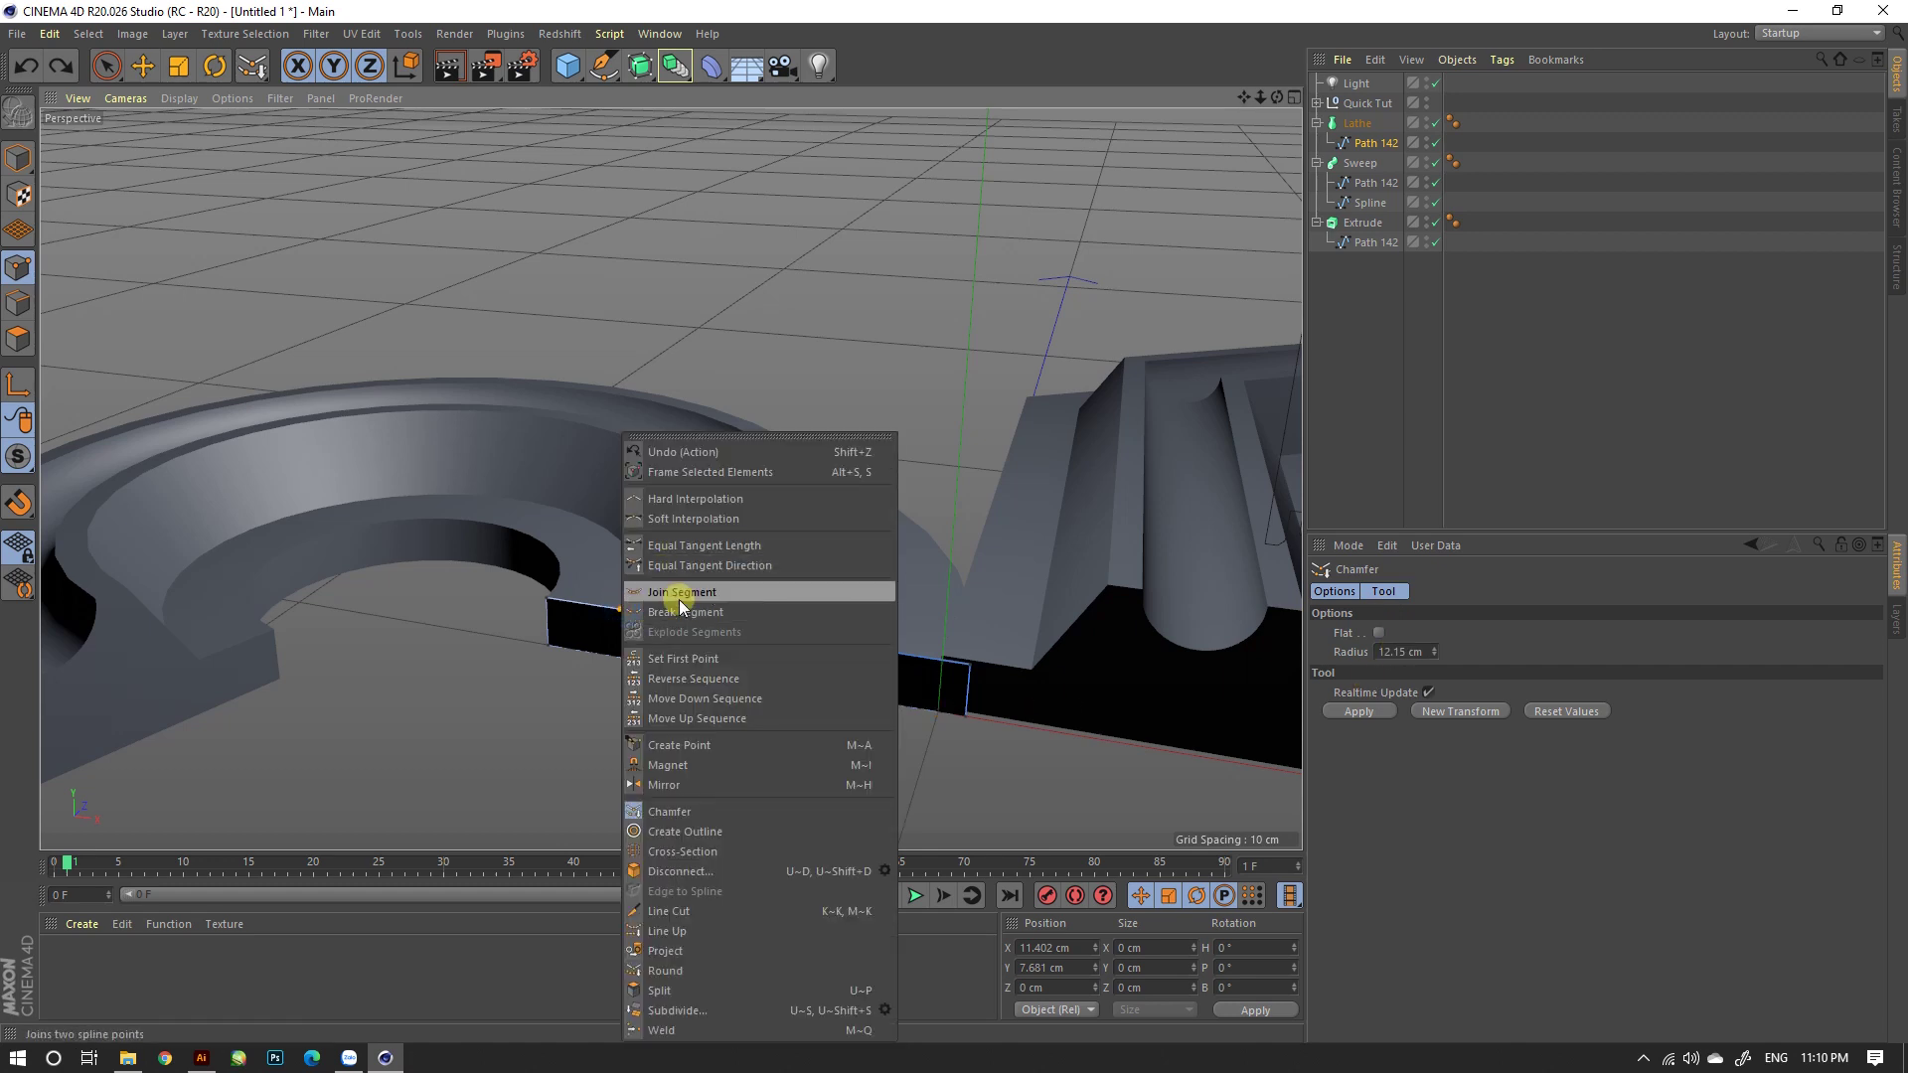
click(680, 815)
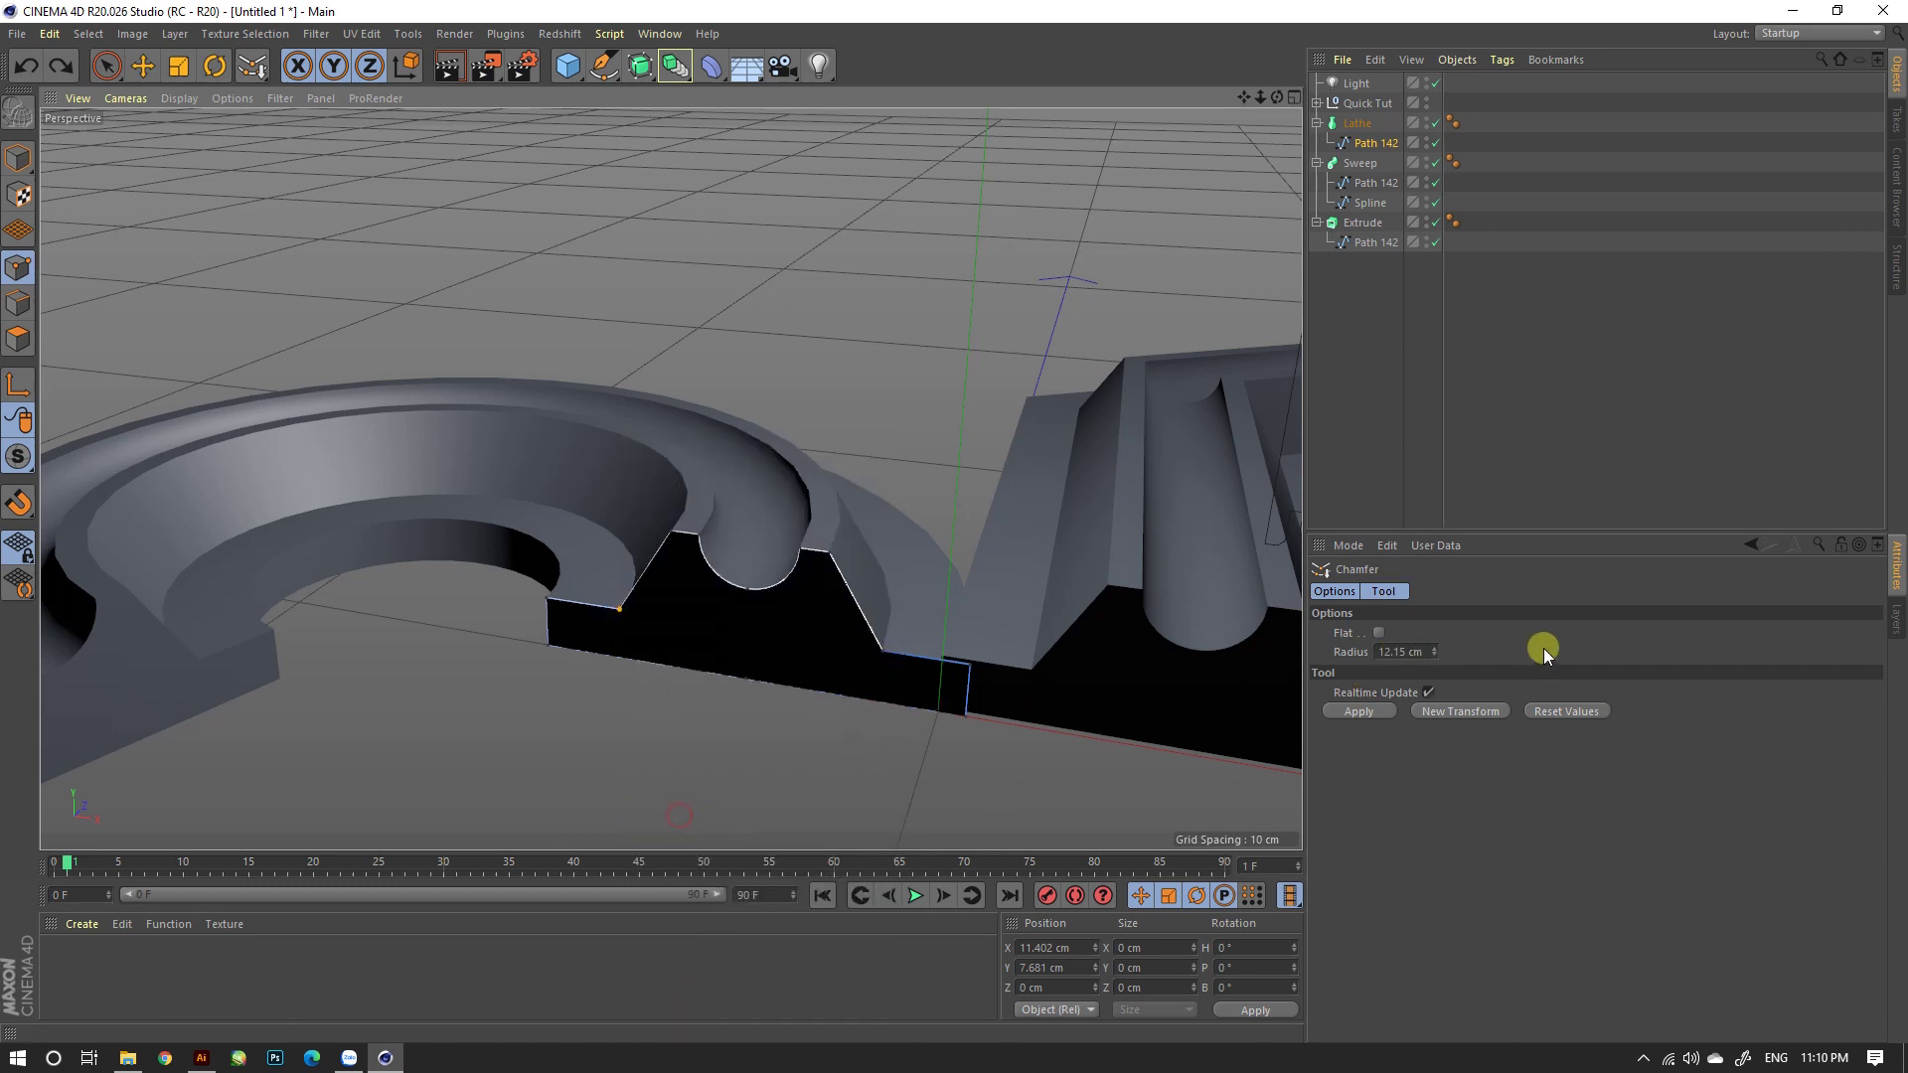
click(1379, 633)
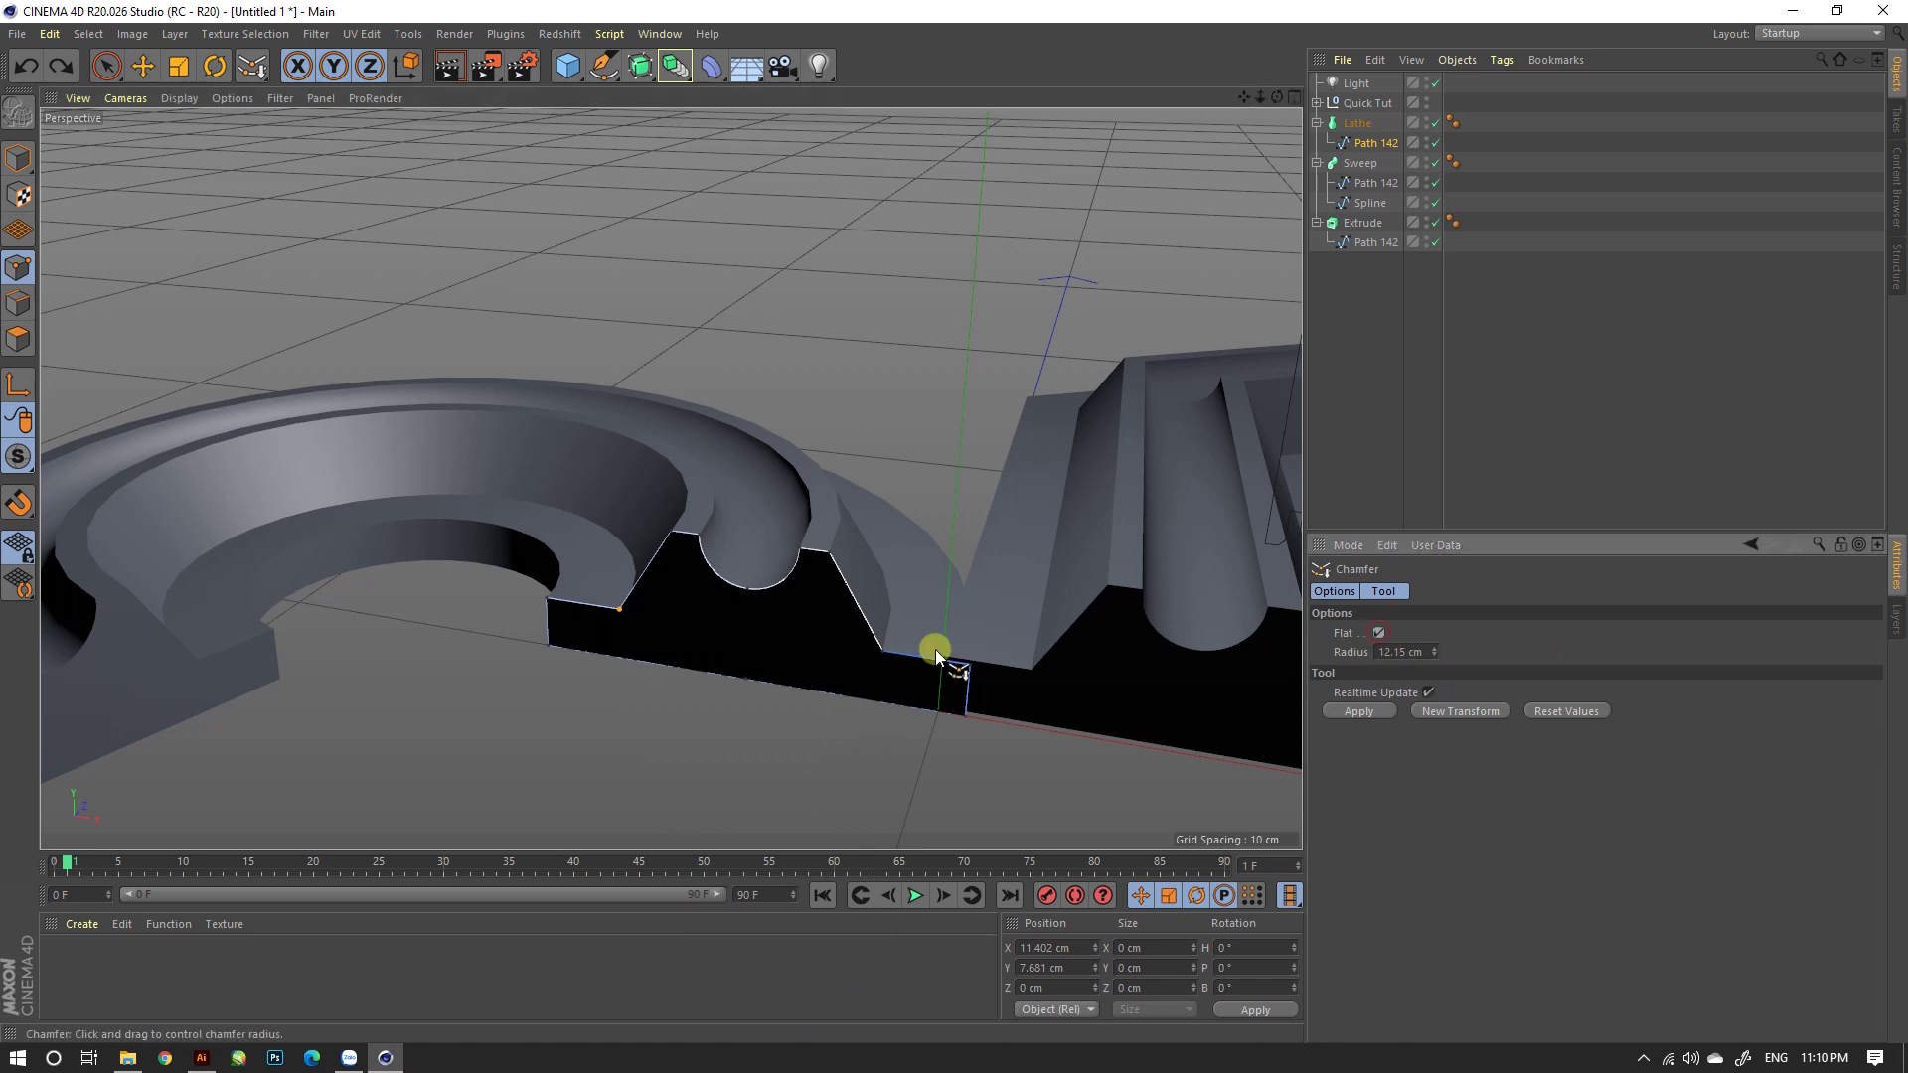
drag(619, 610, 593, 624)
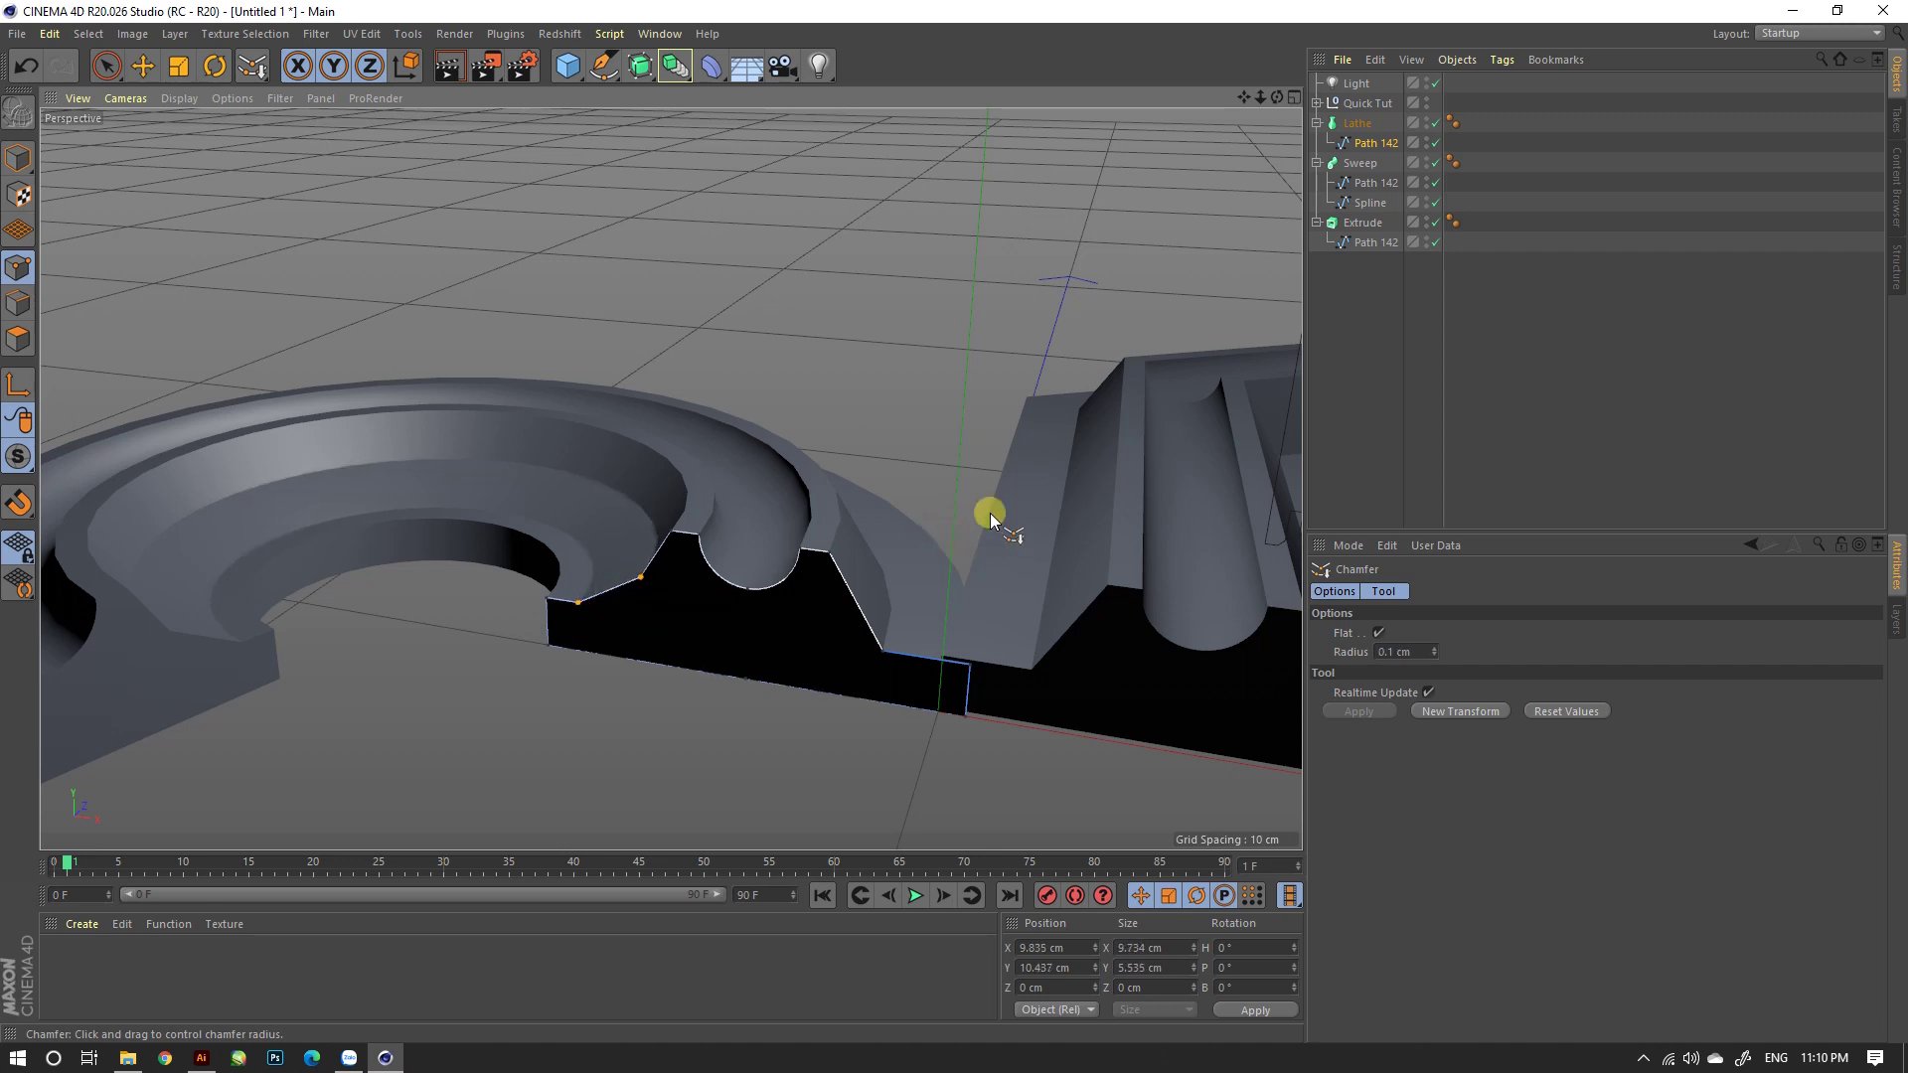
Step: Undo the chamfers, reset the tool, and move a profile point using rectangle selection
drag(954, 528, 959, 528)
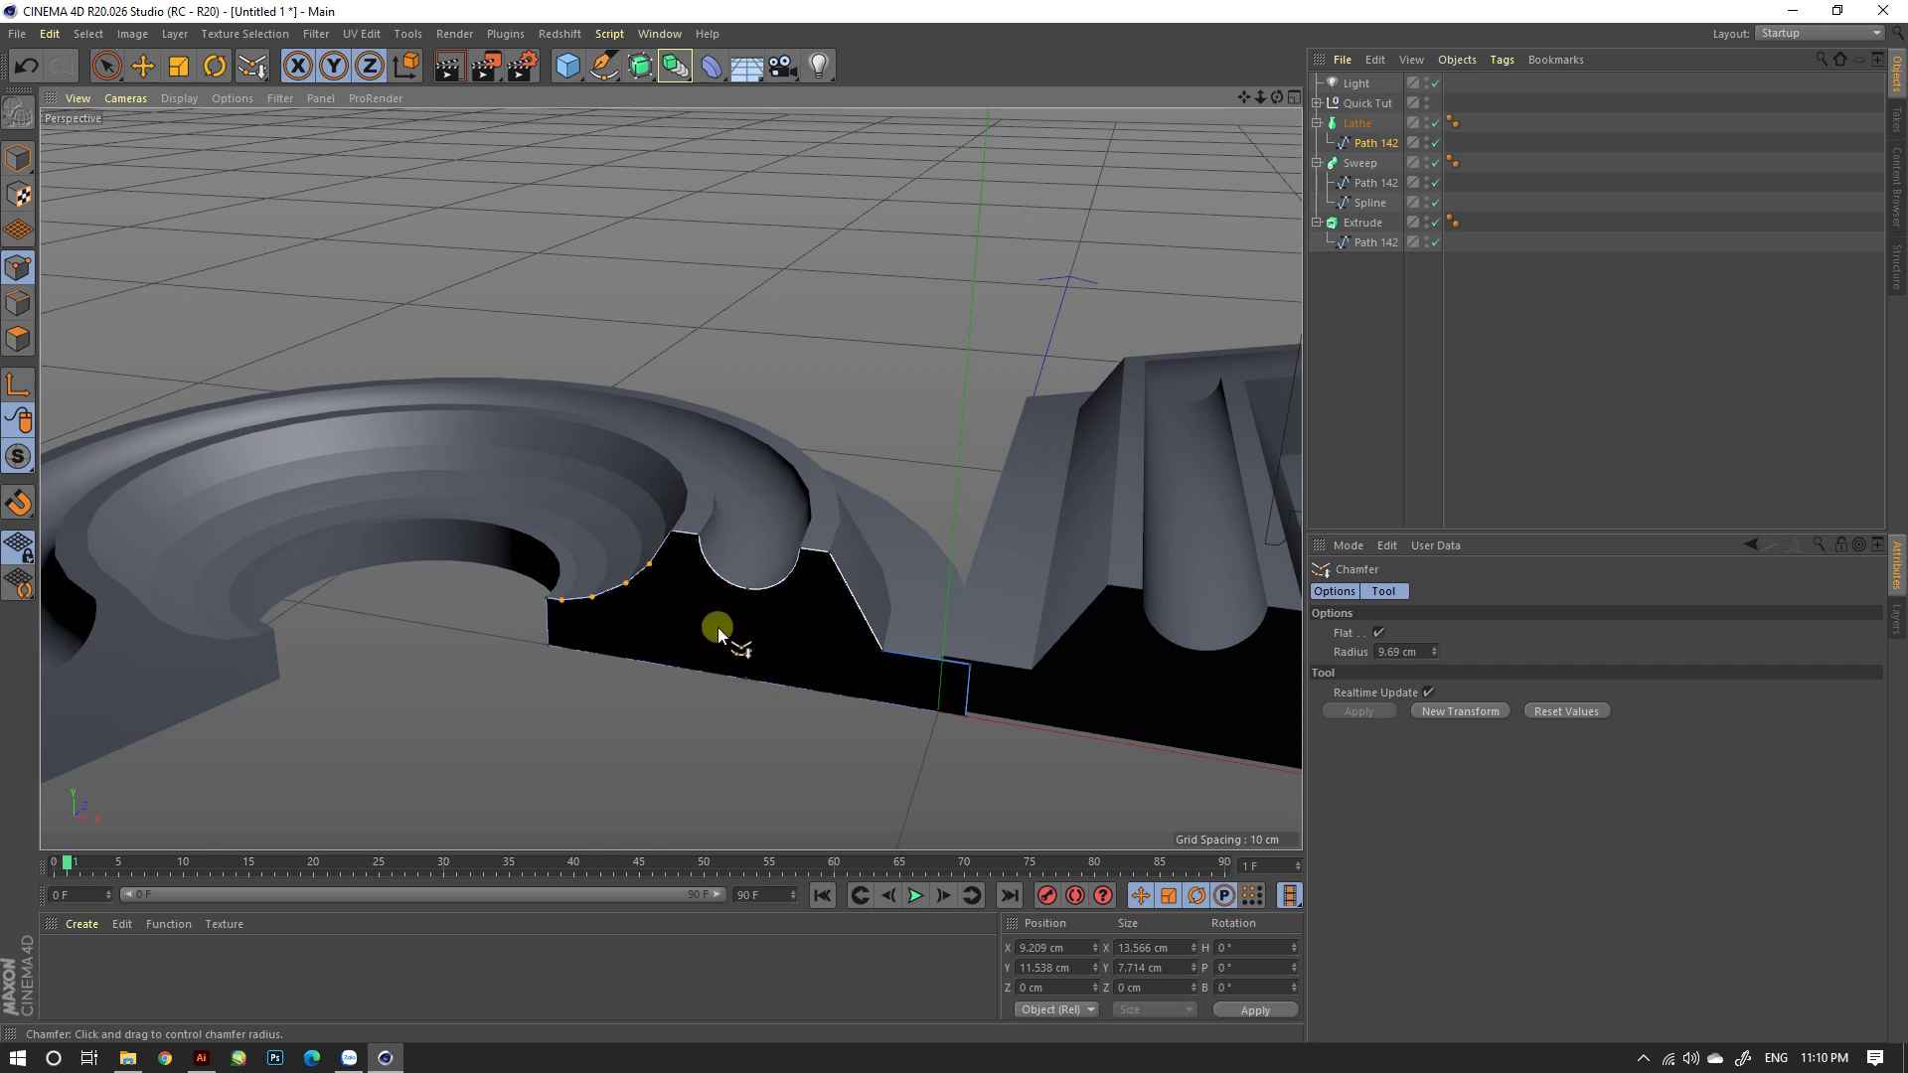
key(ctrl+z)
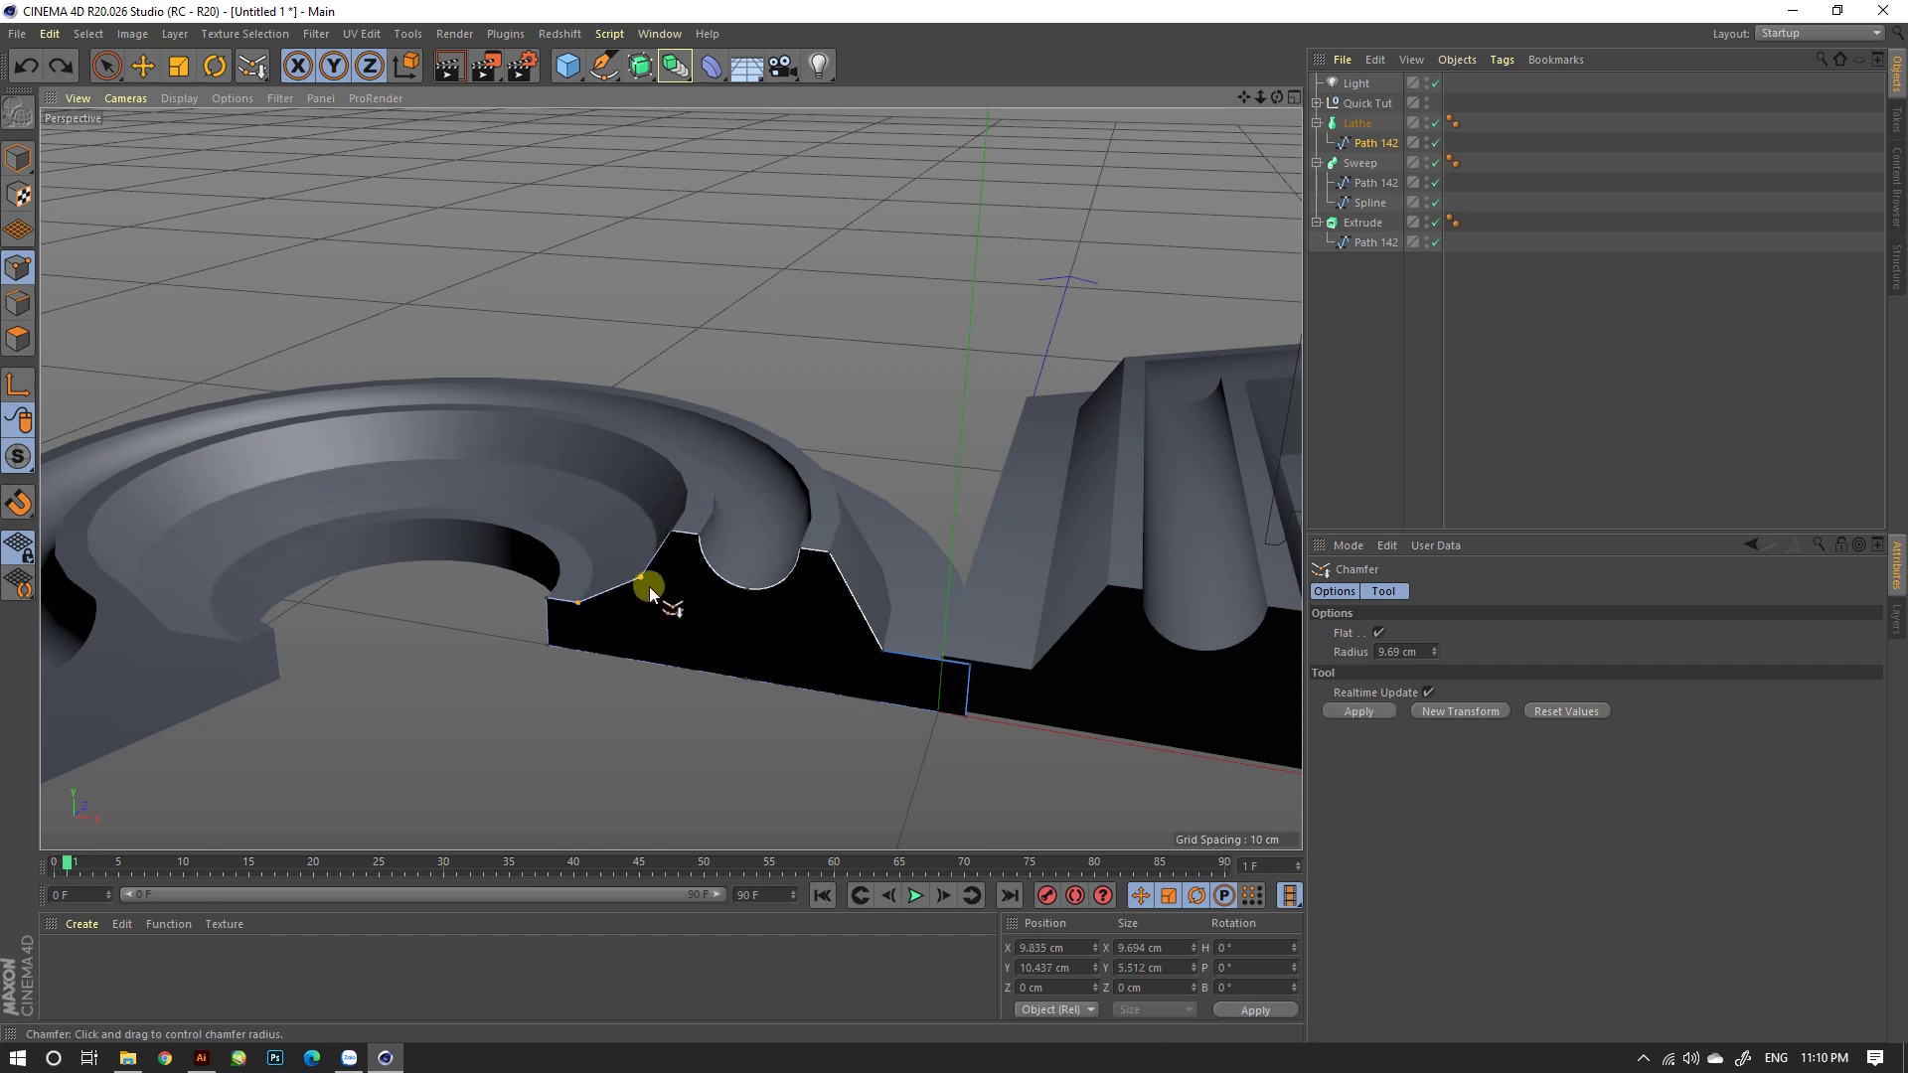
key(ctrl+z)
click(775, 595)
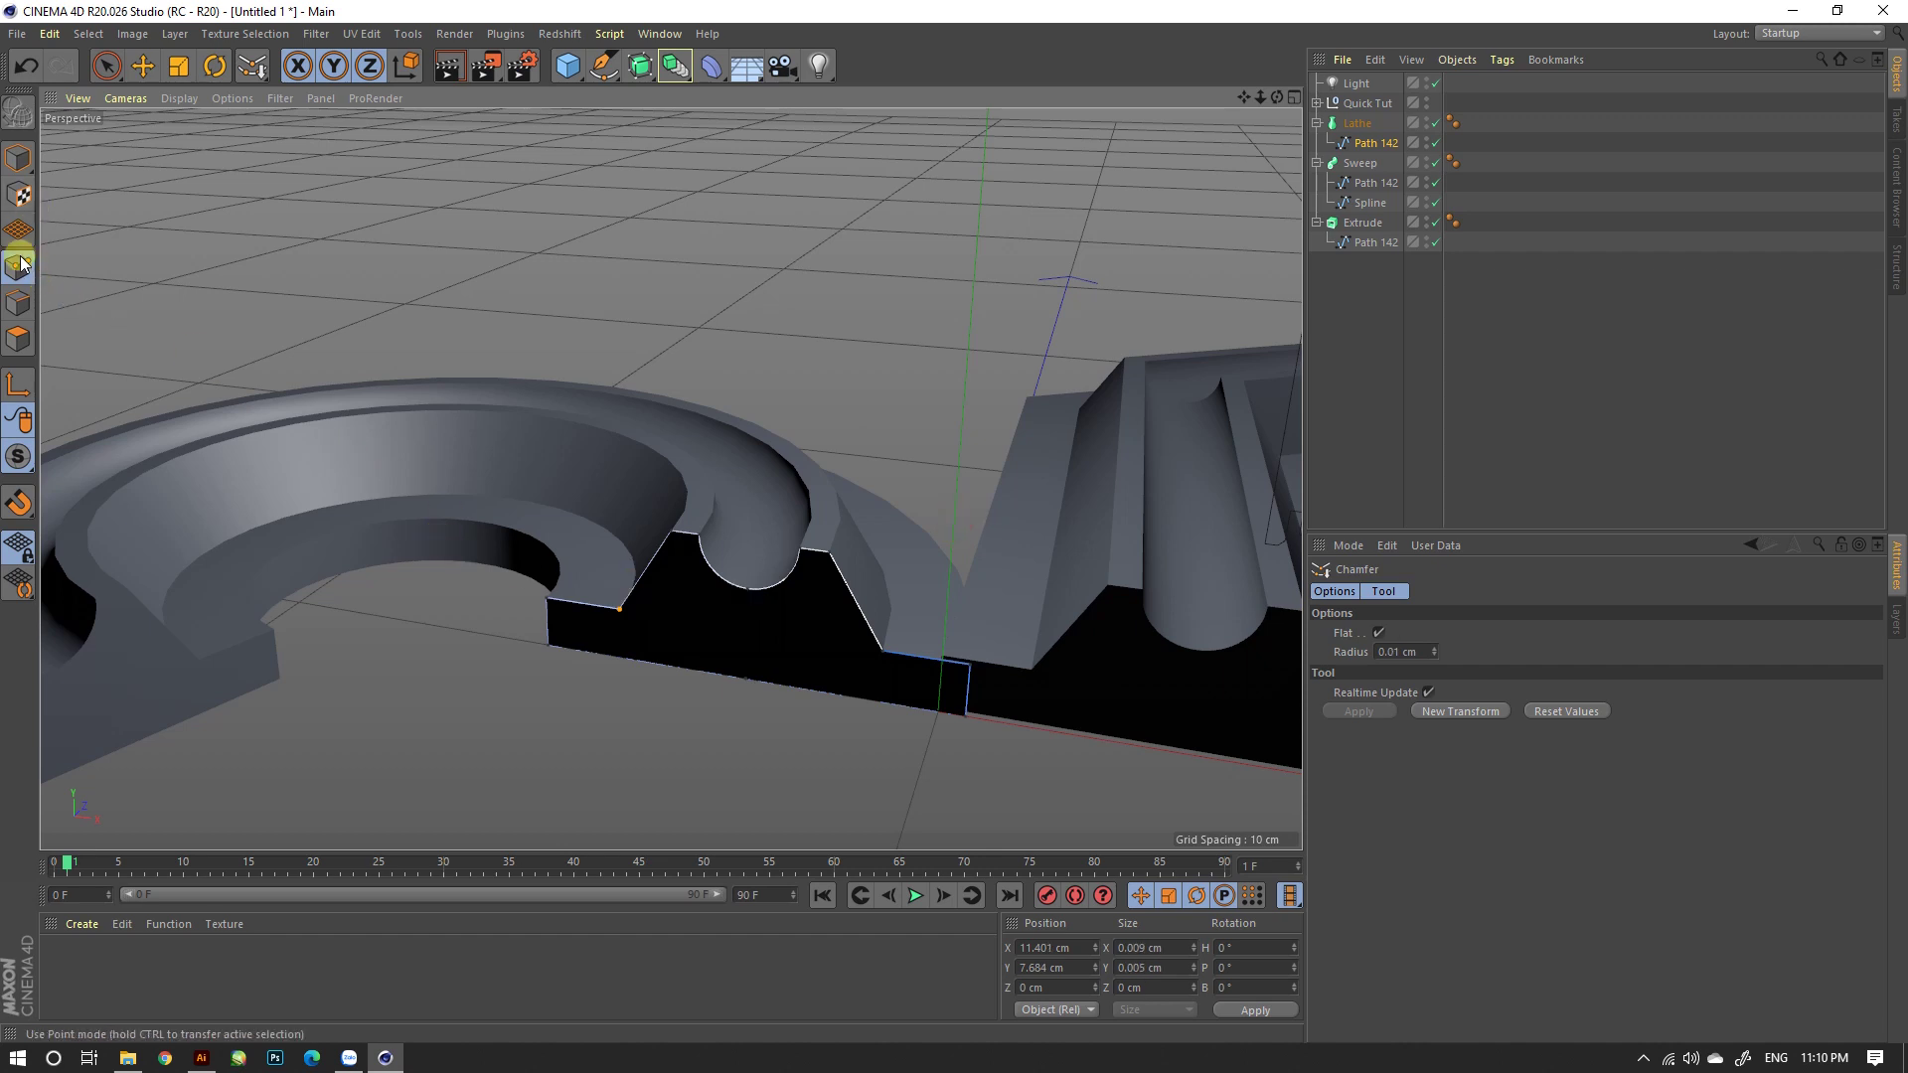
key(0)
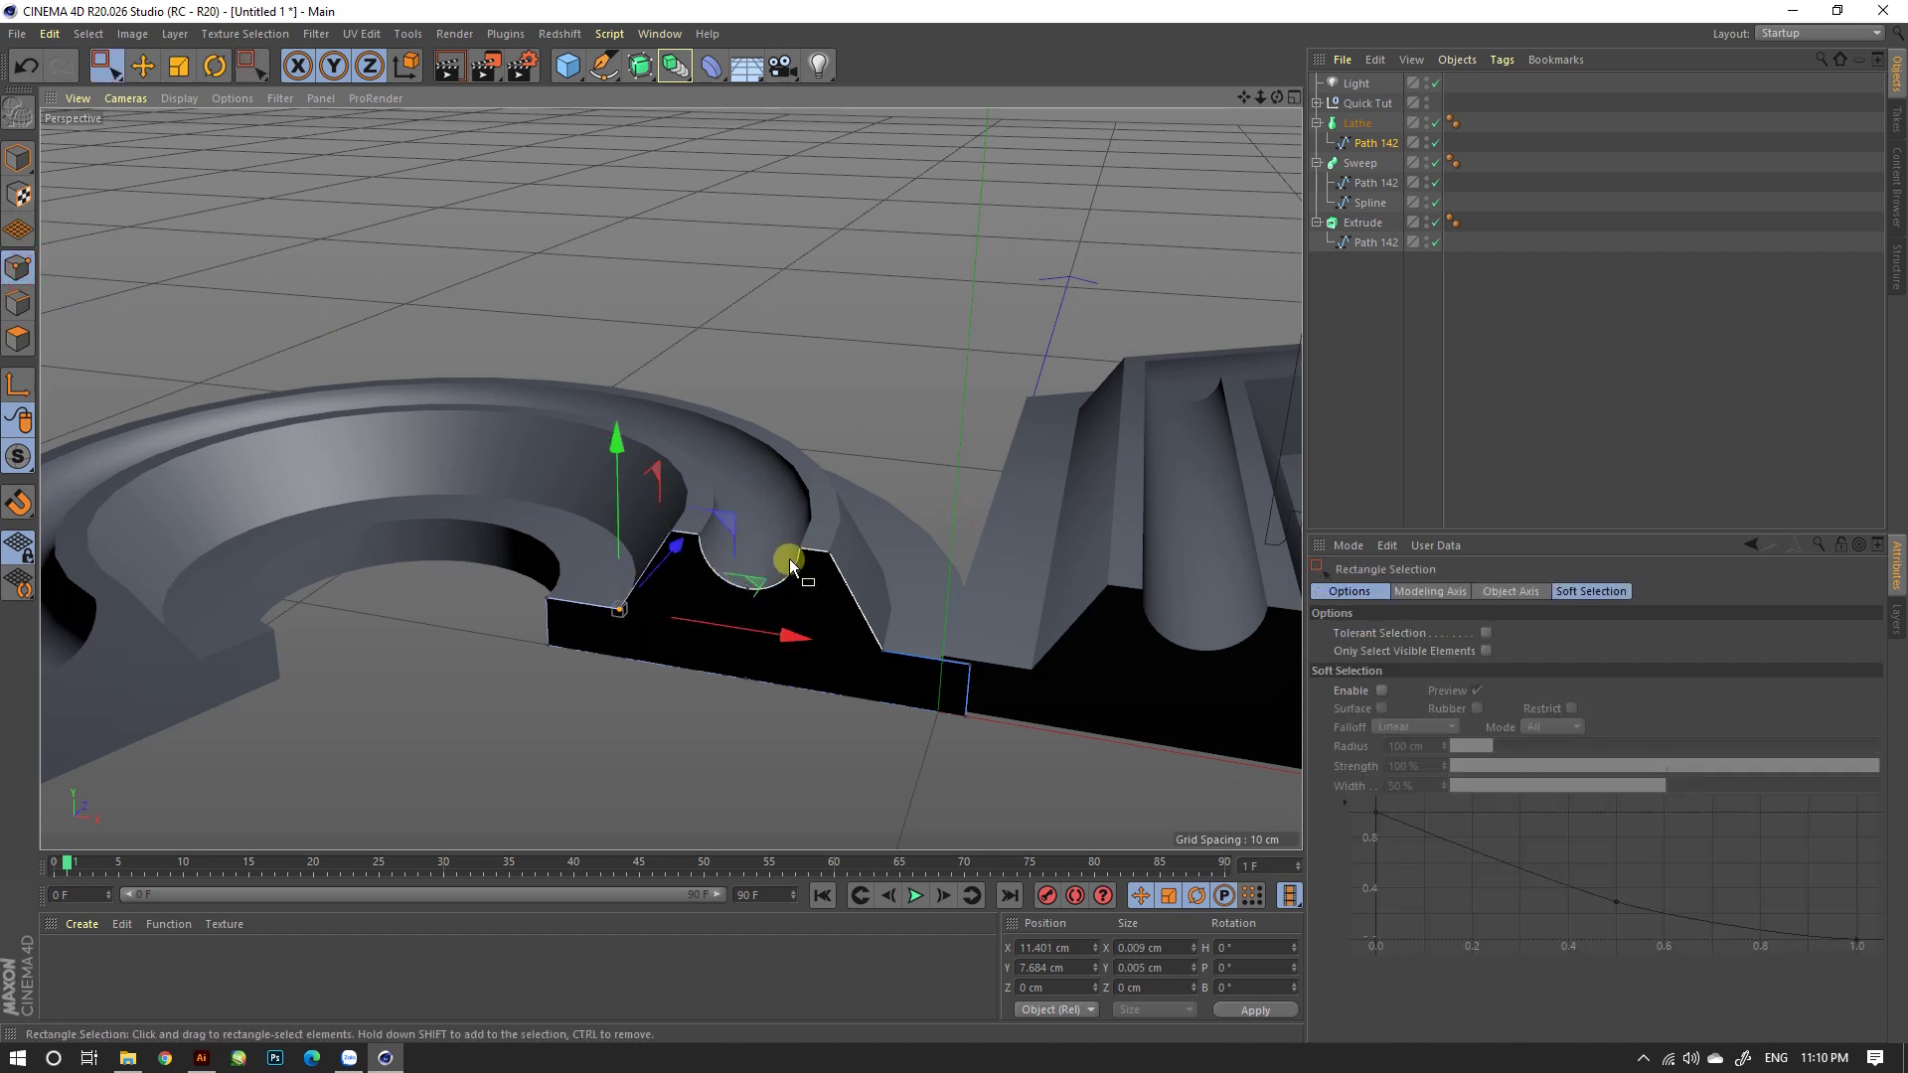
mouse_move(771, 602)
mouse_down()
mouse_move(740, 566)
mouse_move(915, 654)
mouse_move(895, 630)
mouse_move(903, 669)
mouse_move(1073, 673)
mouse_move(894, 673)
mouse_move(1171, 678)
mouse_move(934, 672)
mouse_up()
Step: Switch the viewport to Gouraud Shading (Lines) and view the lathe from overhead
scroll(1173, 499, down, 2)
scroll(750, 609, down, 2)
scroll(831, 567, up, 3)
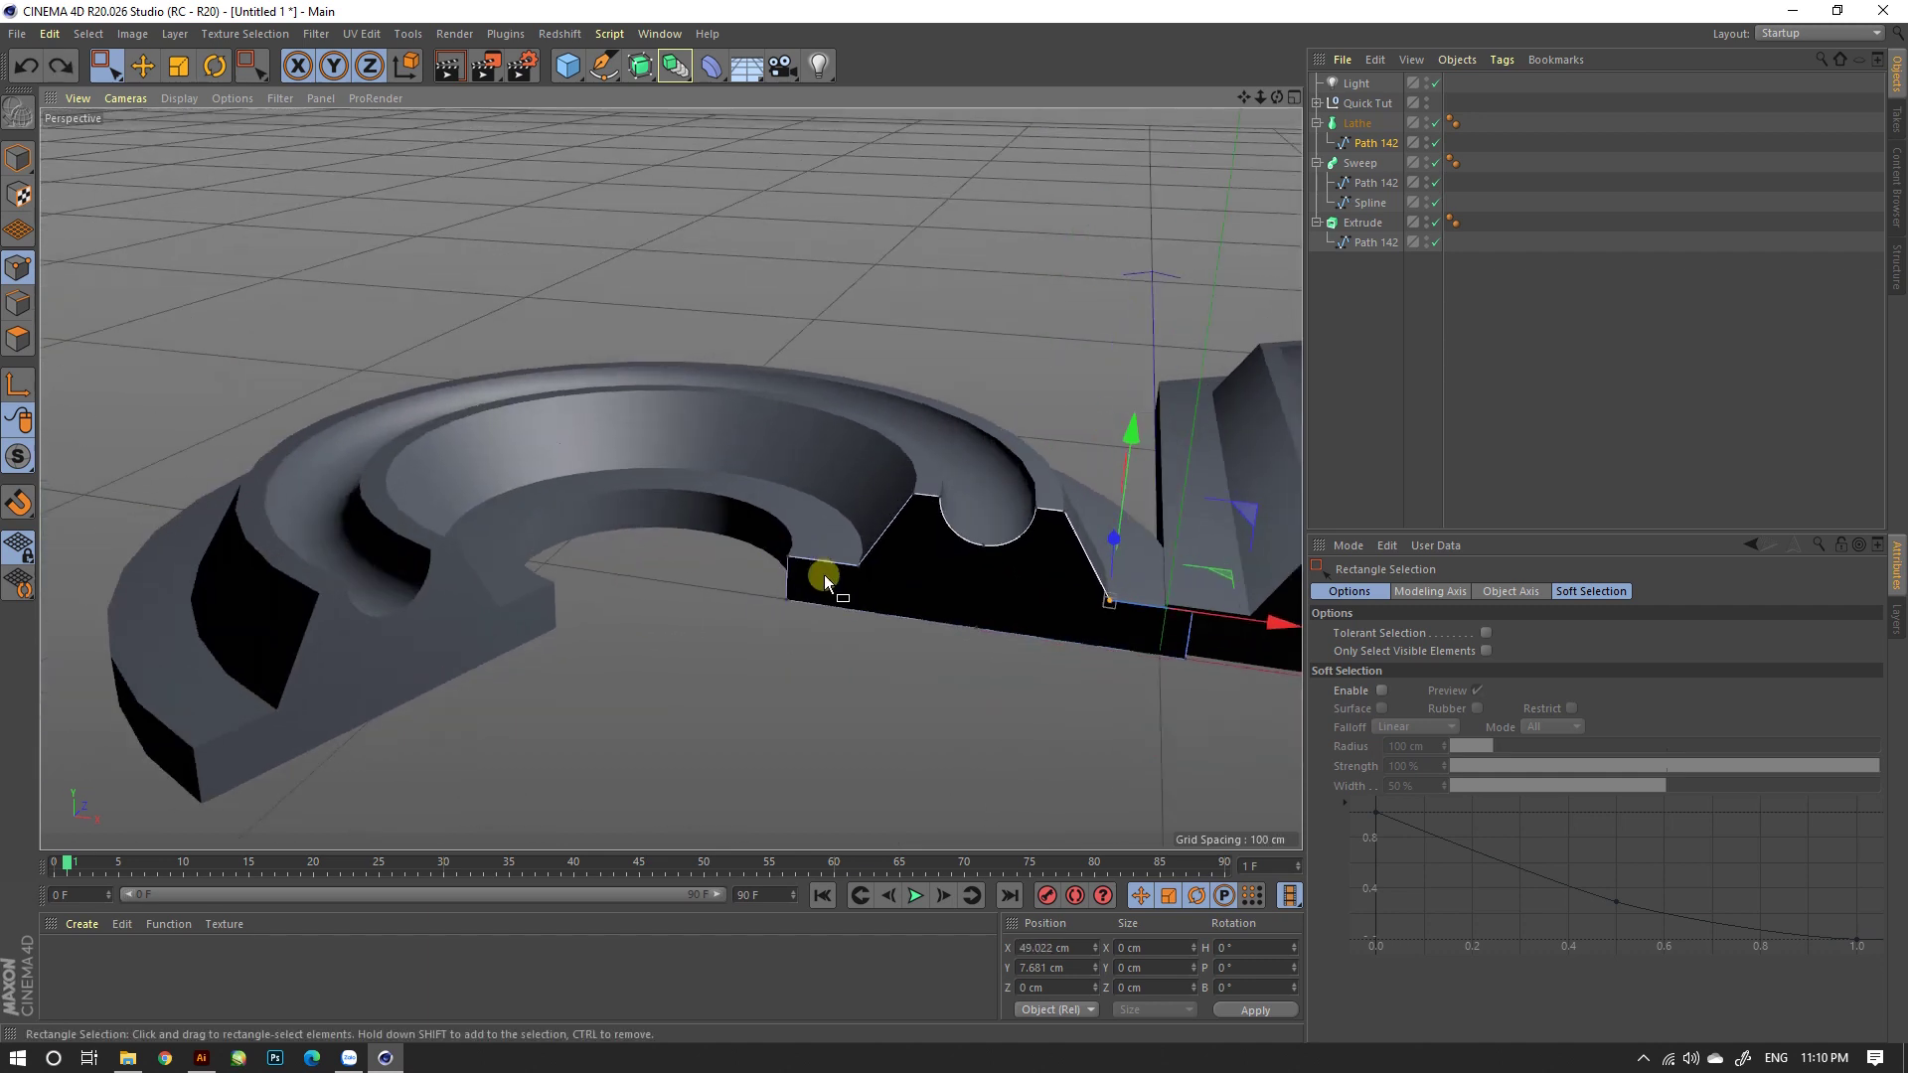
right_click(825, 584)
key(Escape)
key(n)
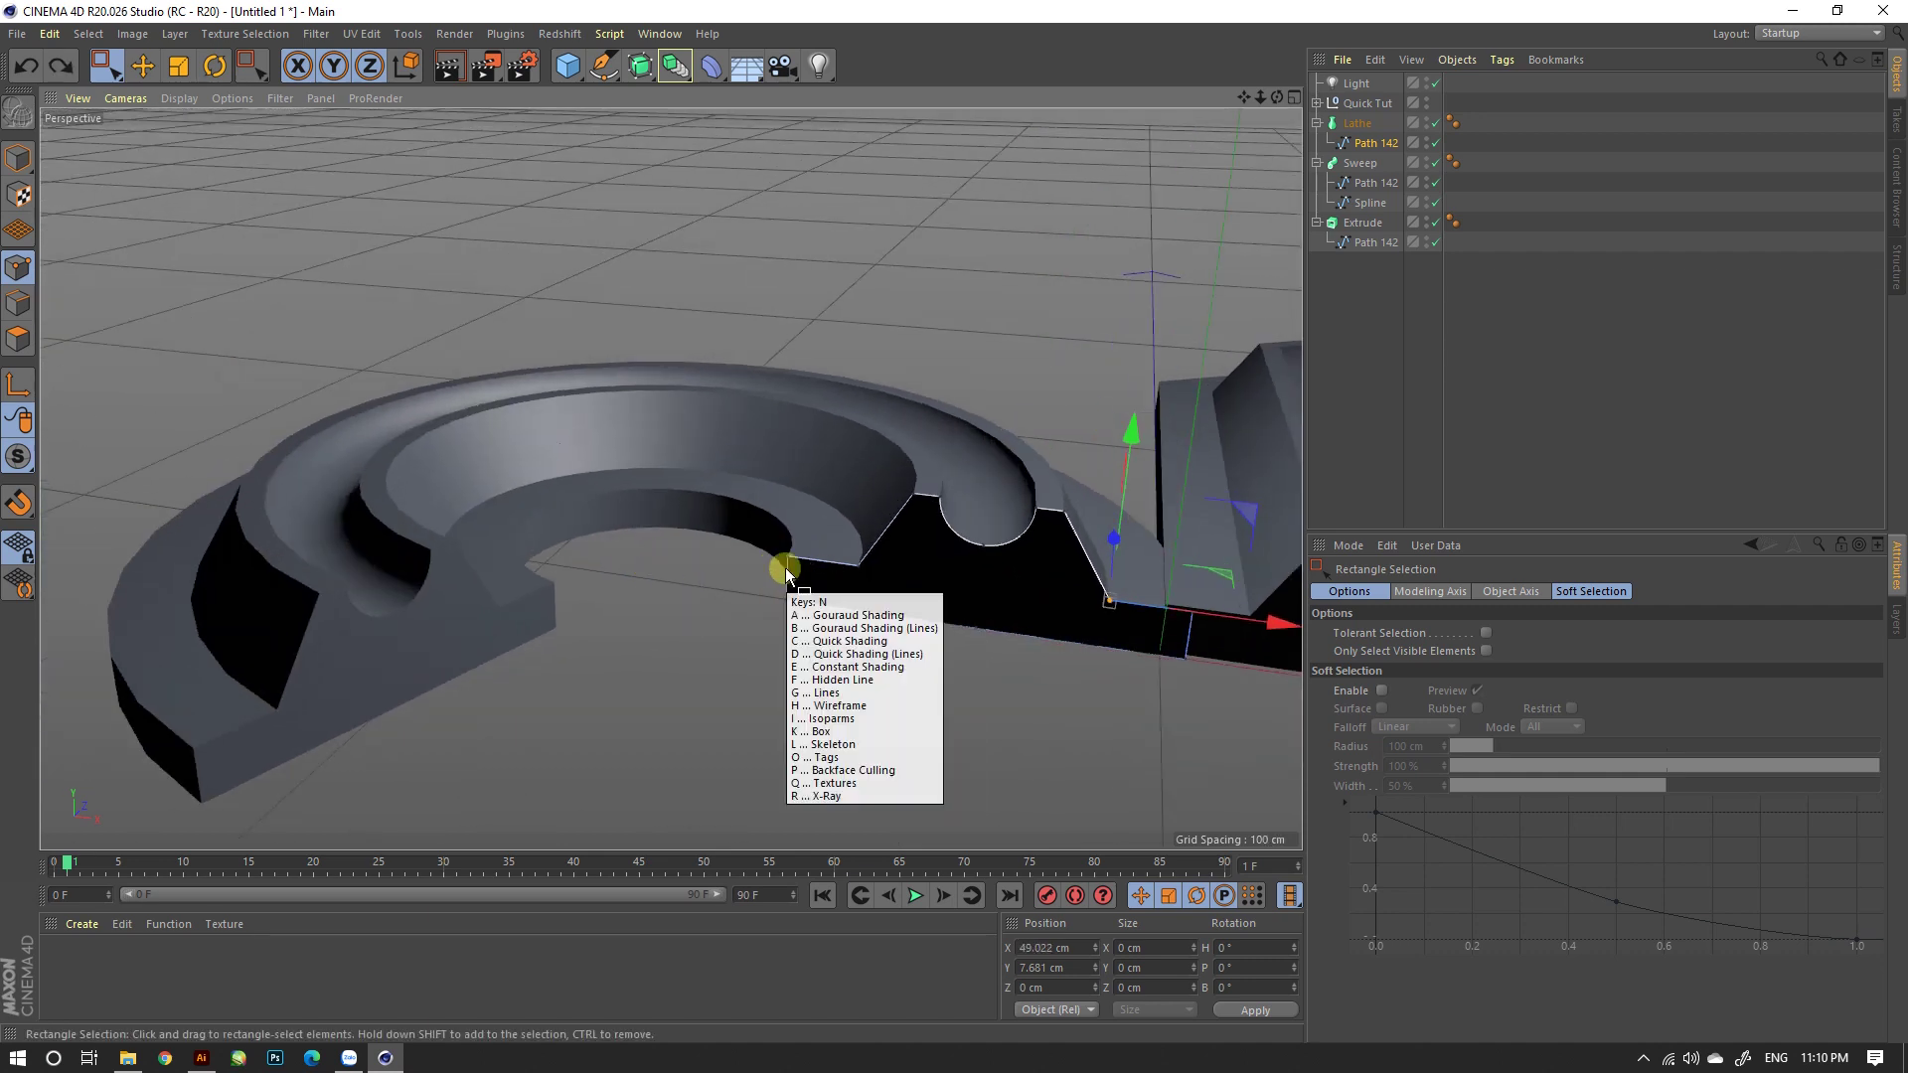
key(b)
scroll(608, 549, up, 2)
scroll(576, 563, up, 2)
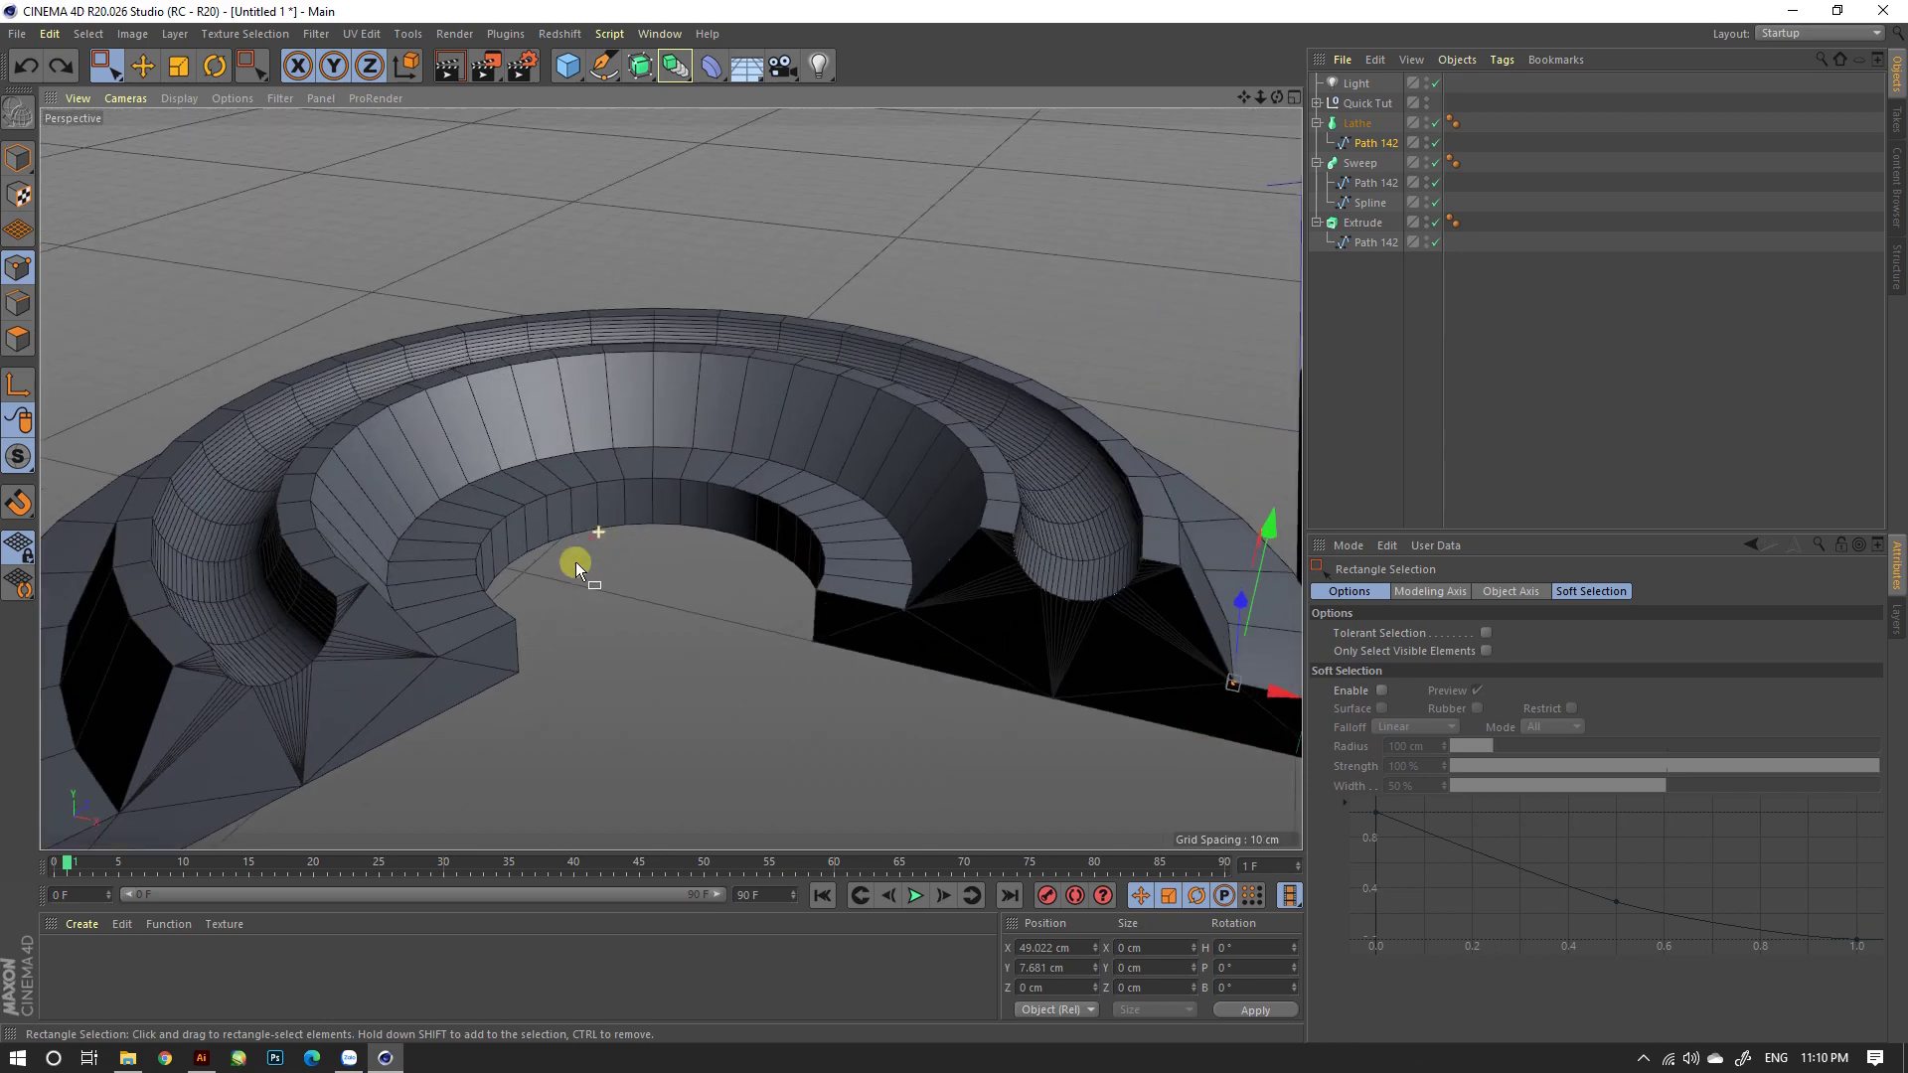
mouse_move(576, 562)
alt+mouse_down()
mouse_move(540, 638)
mouse_move(883, 553)
mouse_move(908, 596)
mouse_move(623, 616)
mouse_move(701, 553)
mouse_move(310, 570)
alt+mouse_up()
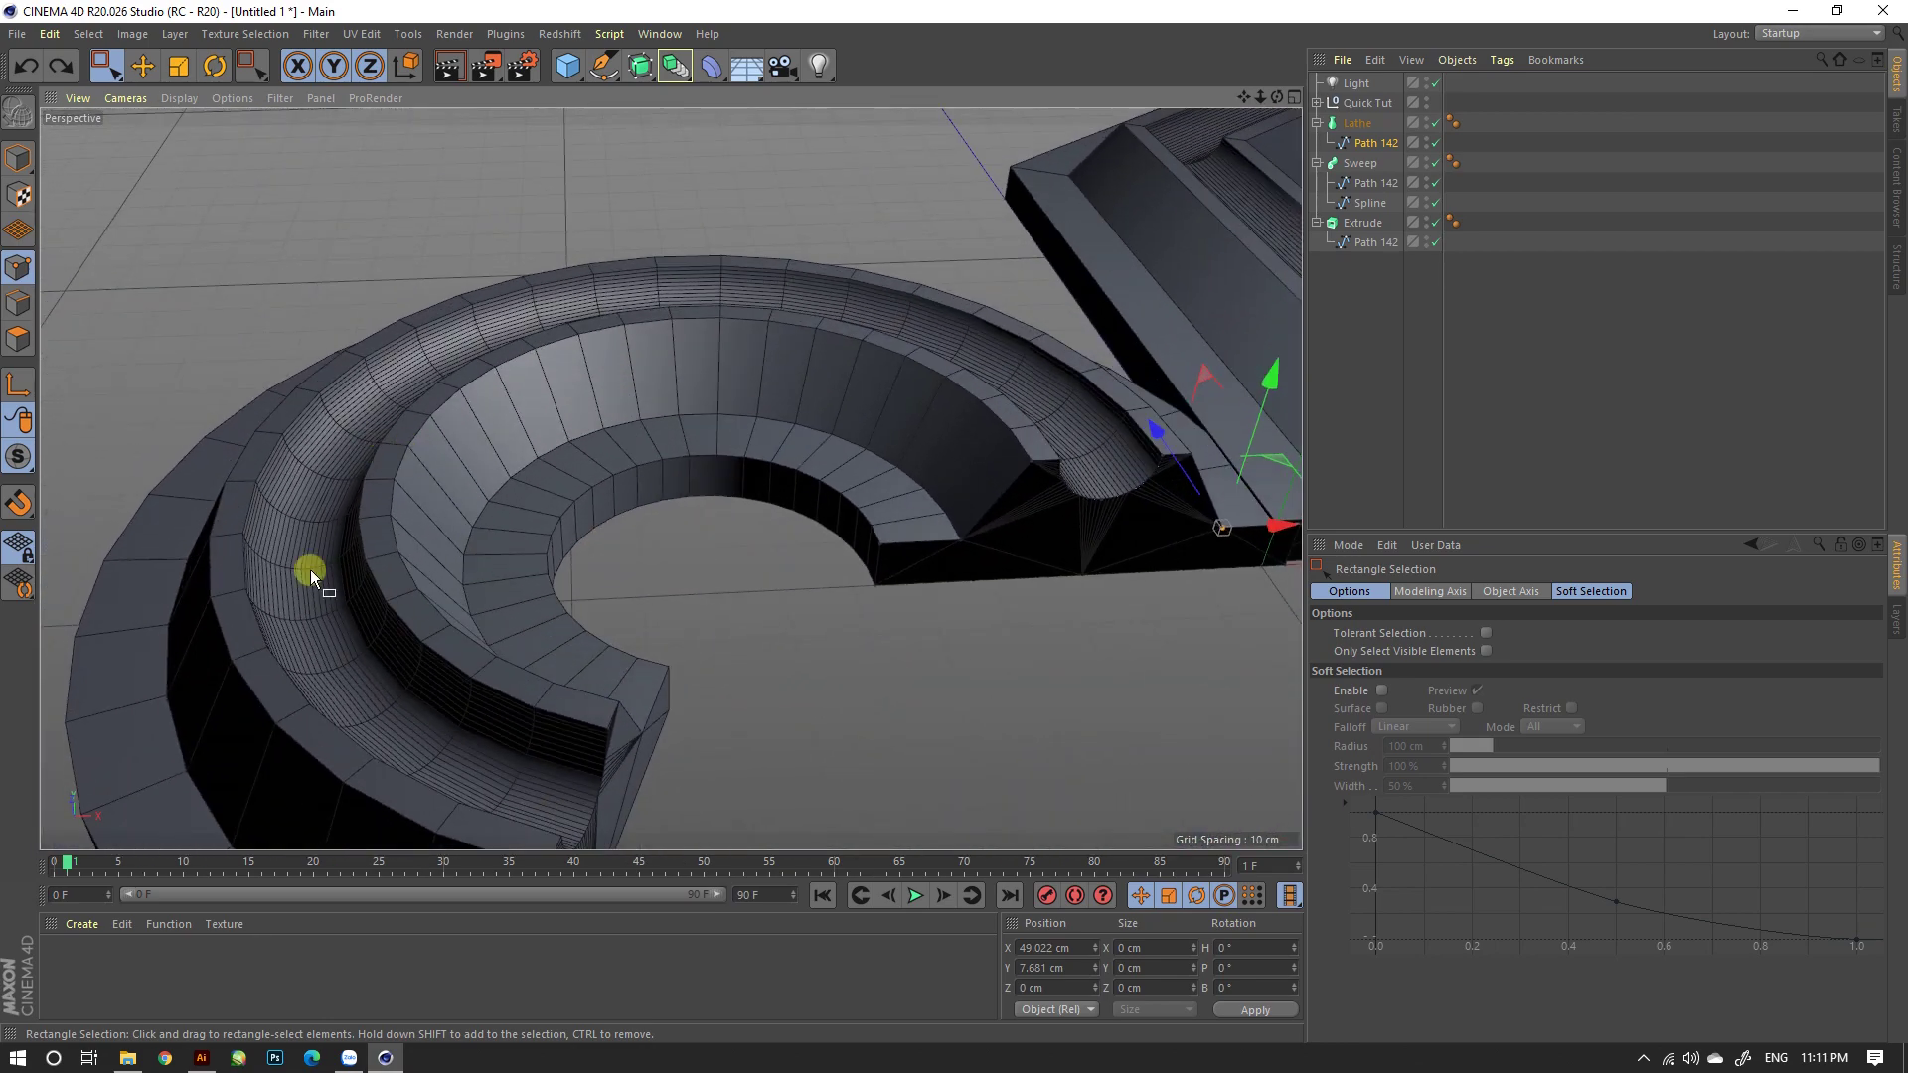
Step: Raise the Lathe's Subdivision to 76 and look at the smoother ring
click(1398, 129)
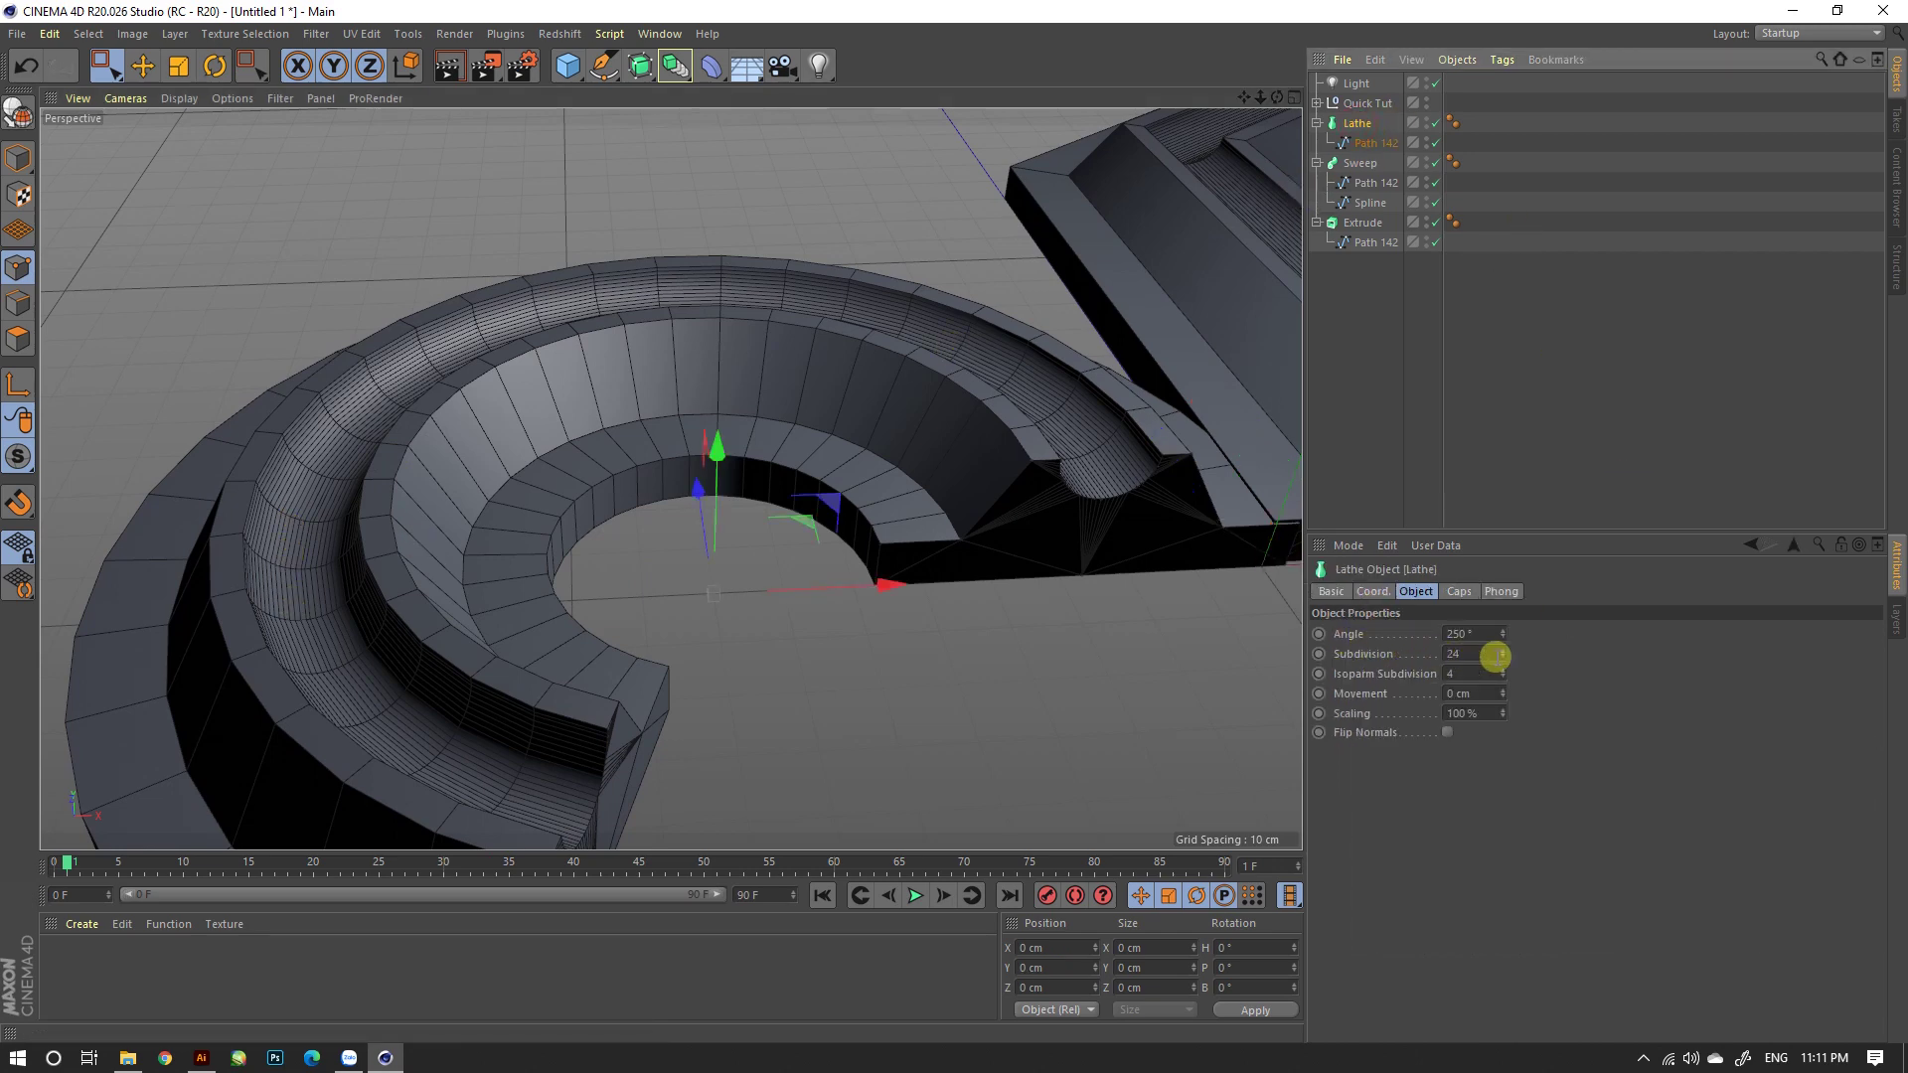
drag(1506, 658, 1505, 658)
mouse_move(1061, 477)
alt+right_down()
mouse_move(1082, 469)
mouse_move(1017, 457)
alt+right_up()
mouse_move(1018, 457)
alt+mouse_down()
mouse_move(1212, 415)
mouse_move(1171, 491)
mouse_move(617, 600)
mouse_move(741, 569)
alt+mouse_up()
alt+right_drag(741, 569, 893, 528)
mouse_move(893, 528)
alt+mouse_down()
mouse_move(867, 551)
mouse_move(751, 413)
mouse_move(945, 407)
mouse_move(1004, 444)
mouse_move(749, 592)
mouse_move(628, 572)
mouse_move(904, 586)
alt+mouse_up()
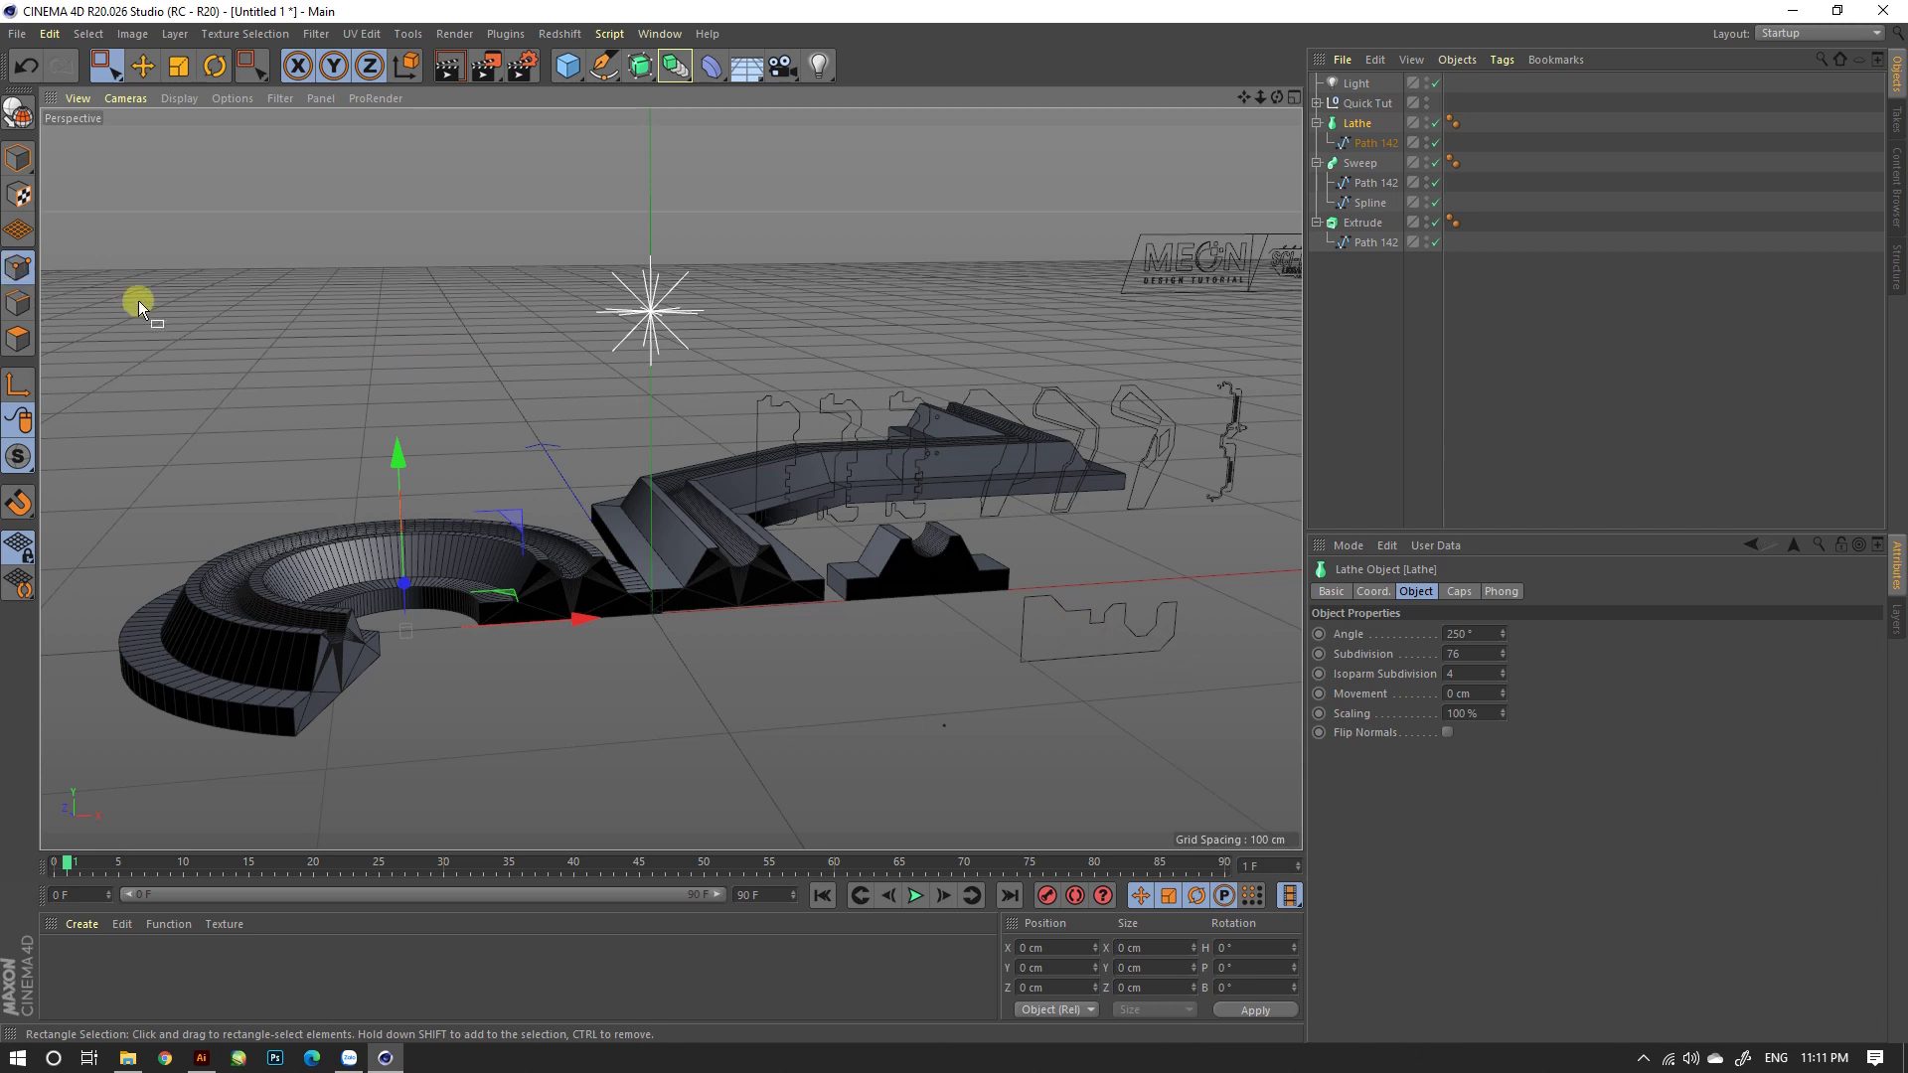
Step: Duplicate the Lathe into Lathe.1
click(18, 157)
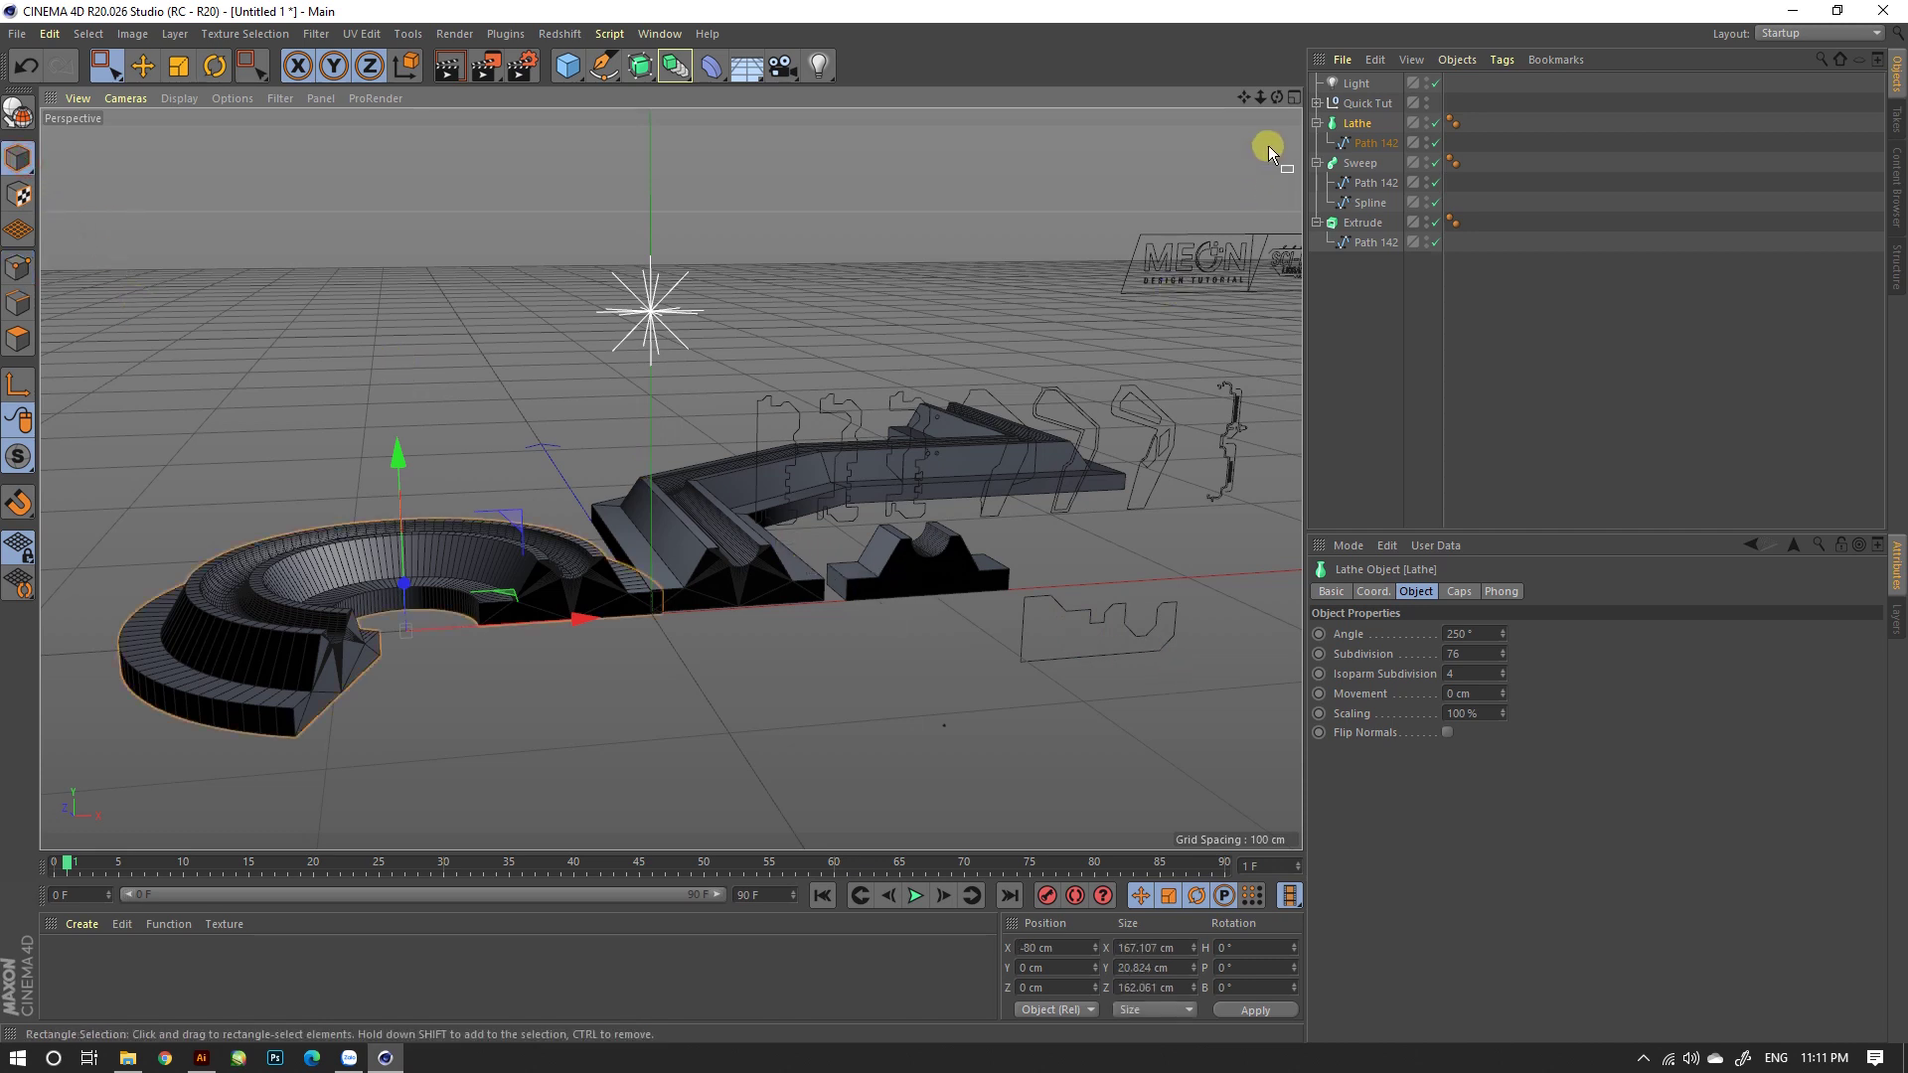
ctrl+drag(1358, 123, 1361, 267)
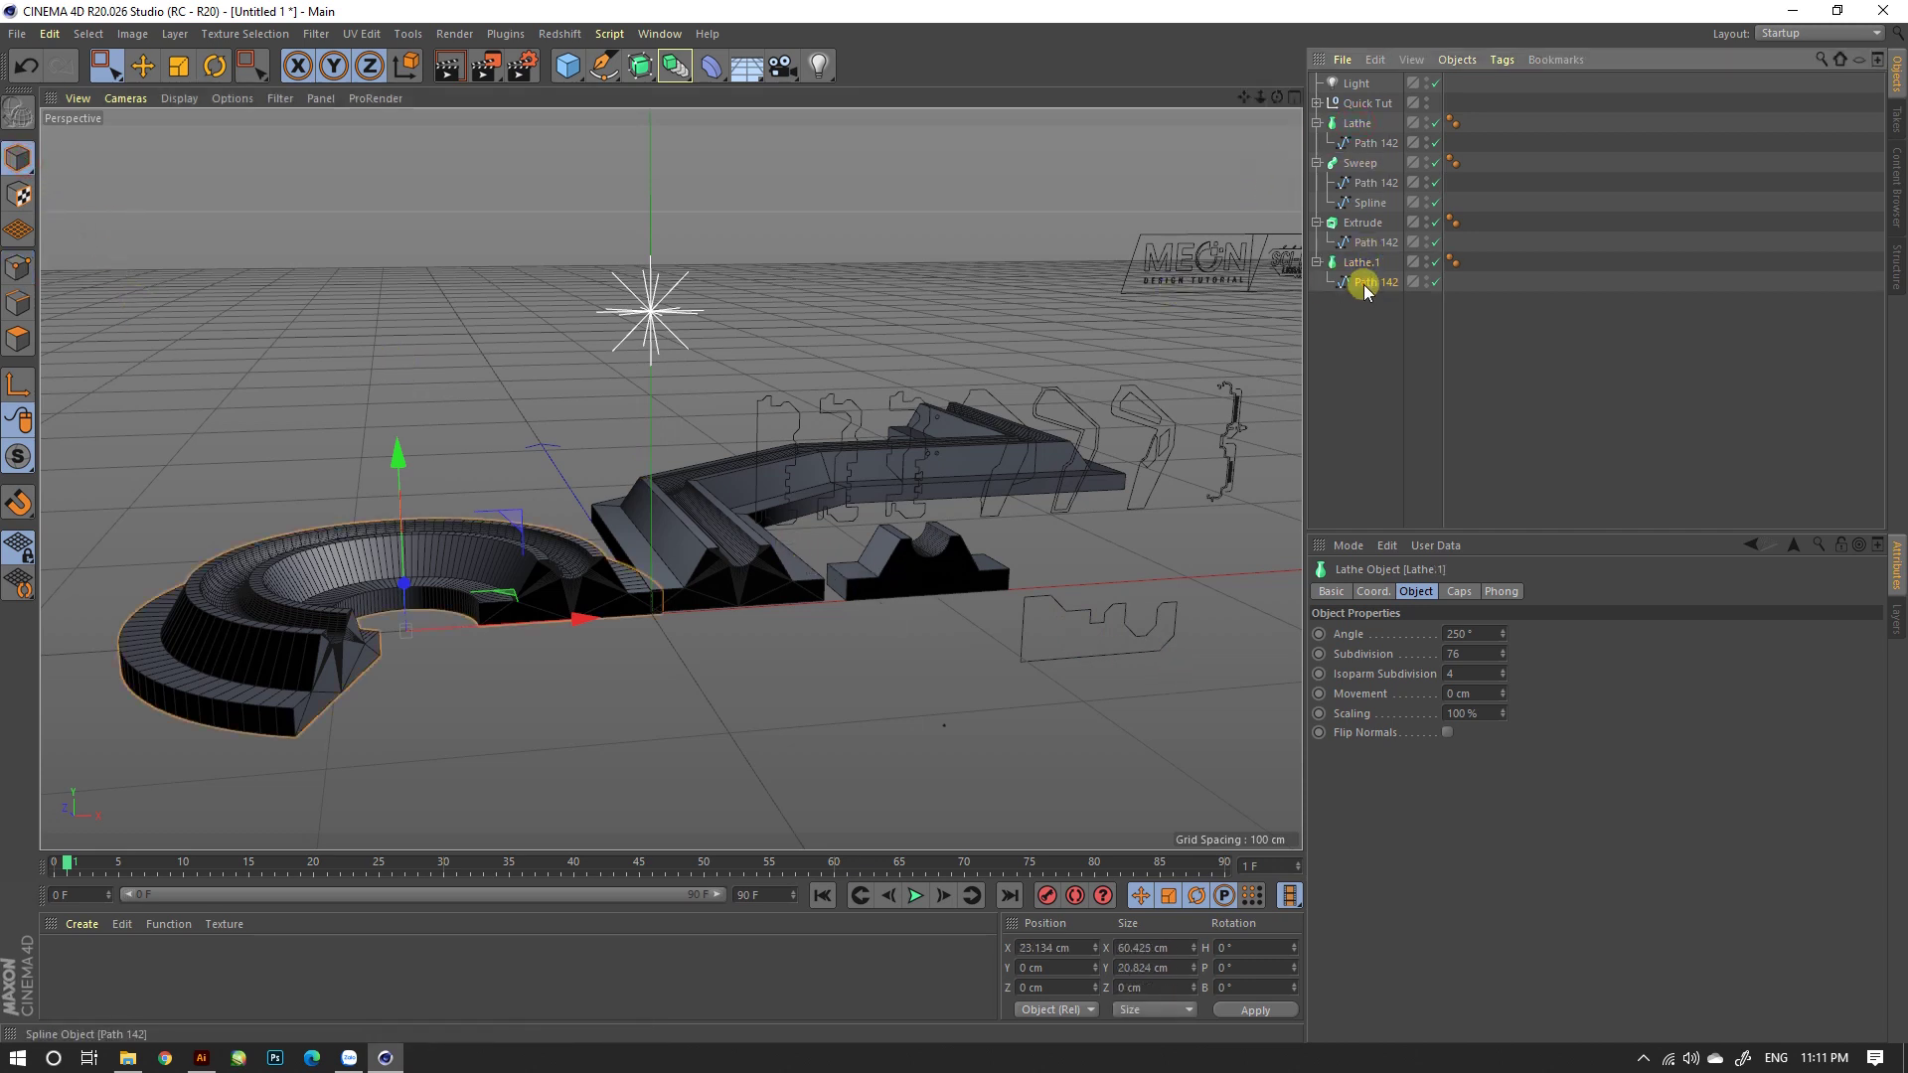
click(1366, 283)
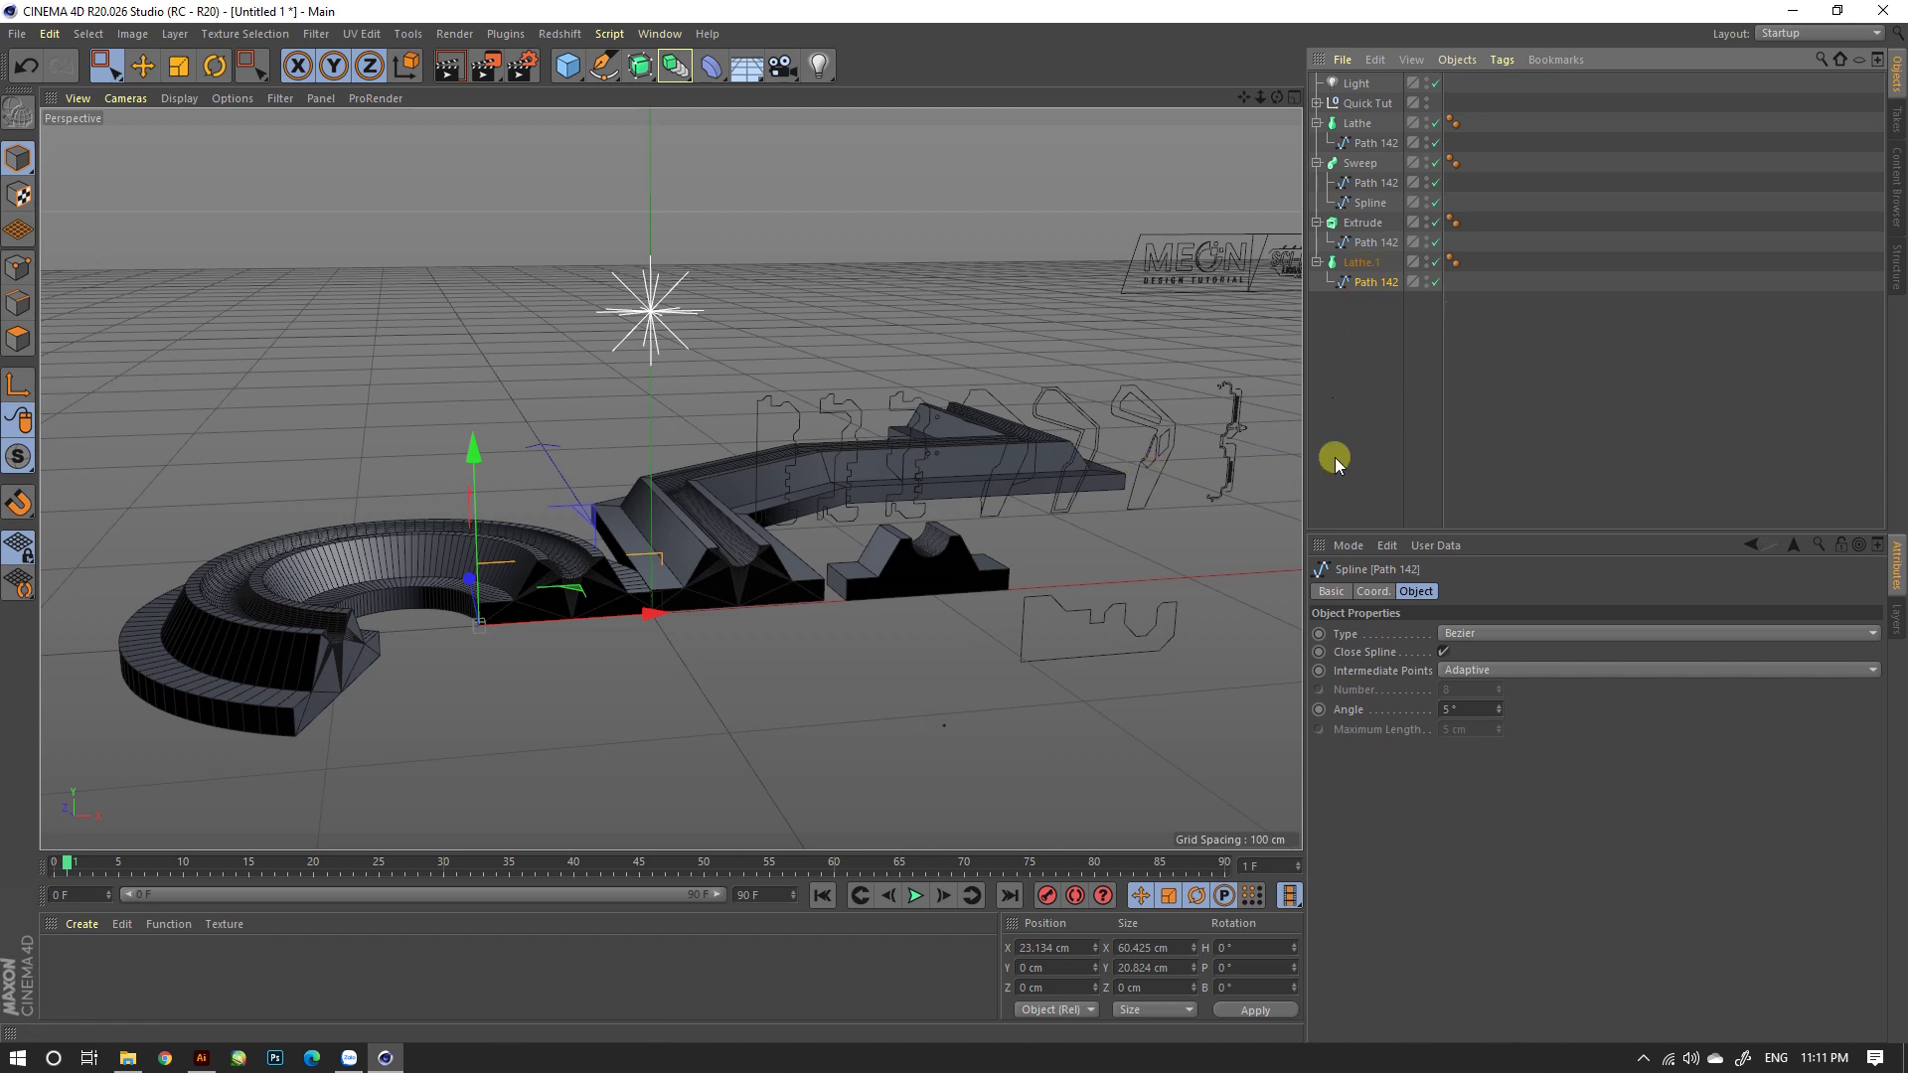
Step: Replace Lathe.1's Path 142 profile with Path 143, pulled out of its group
click(1106, 614)
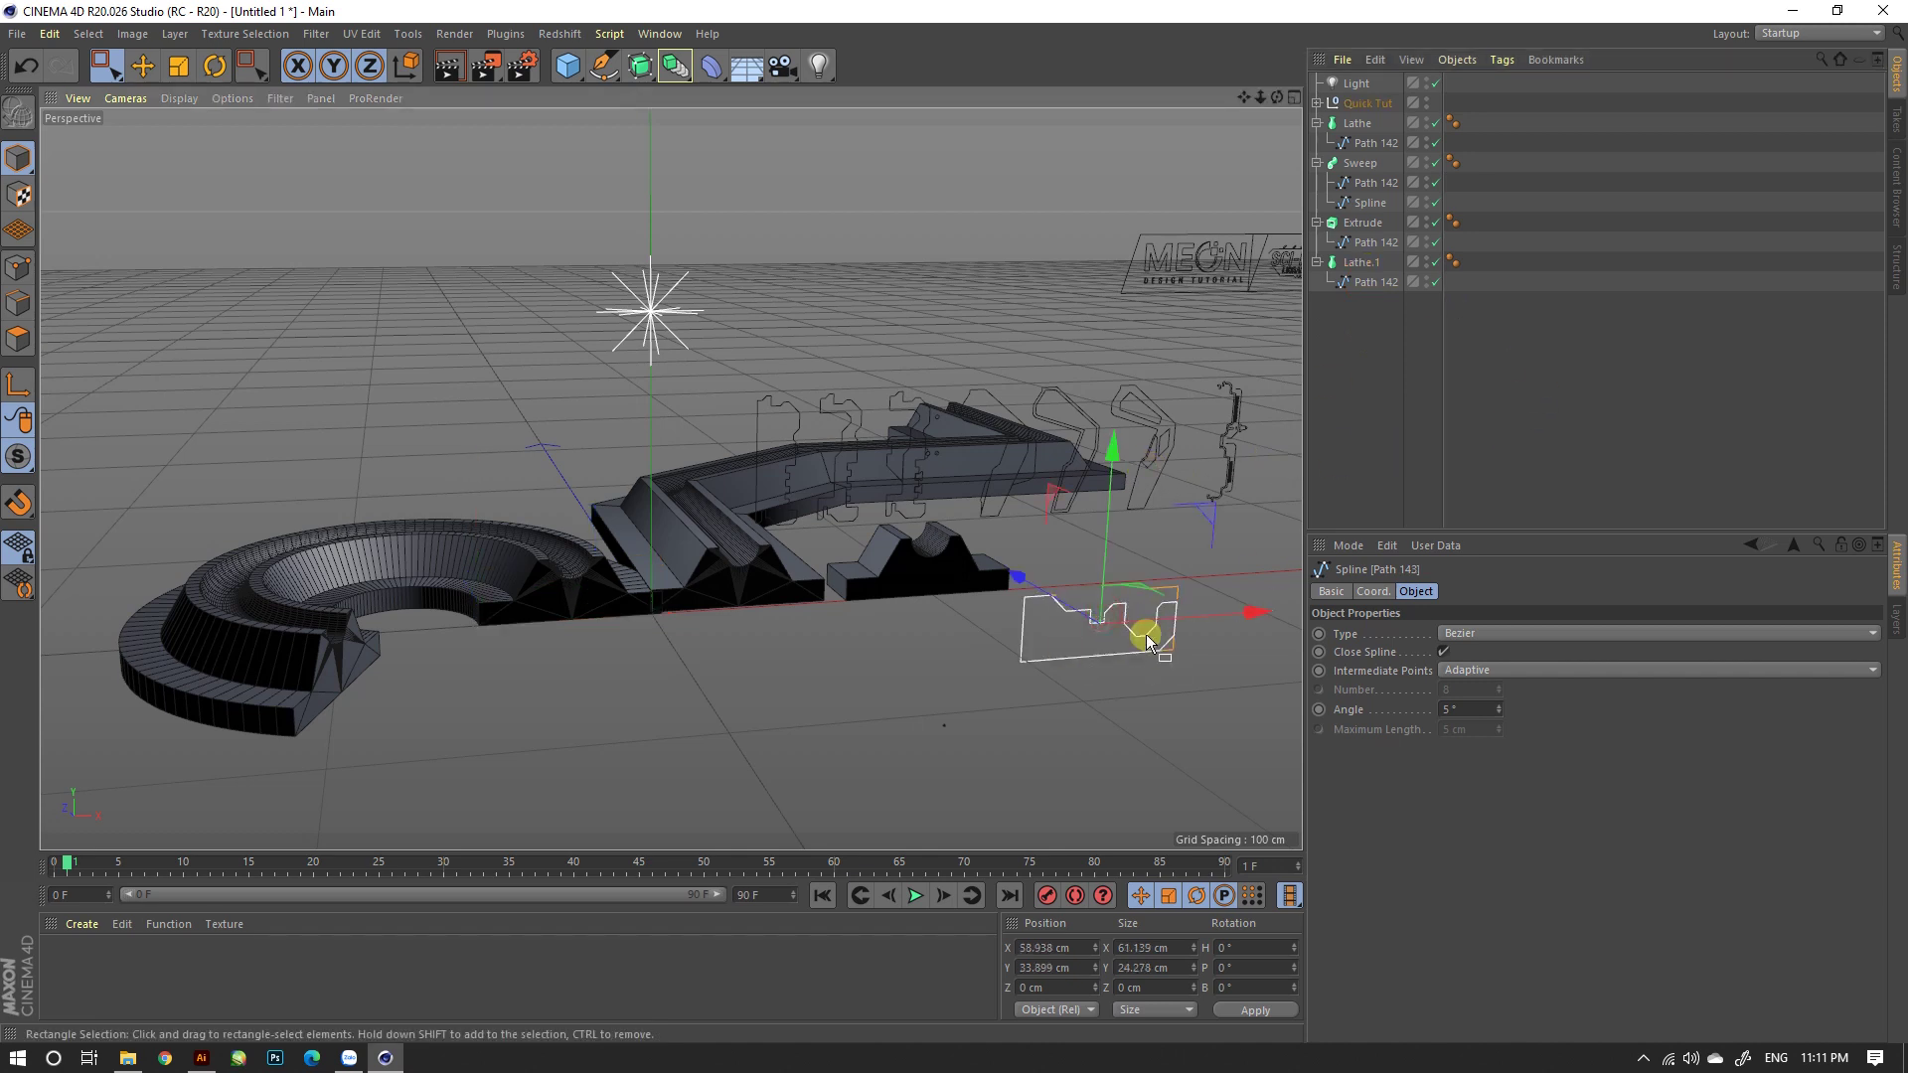
key(ctrl+x)
key(ctrl+v)
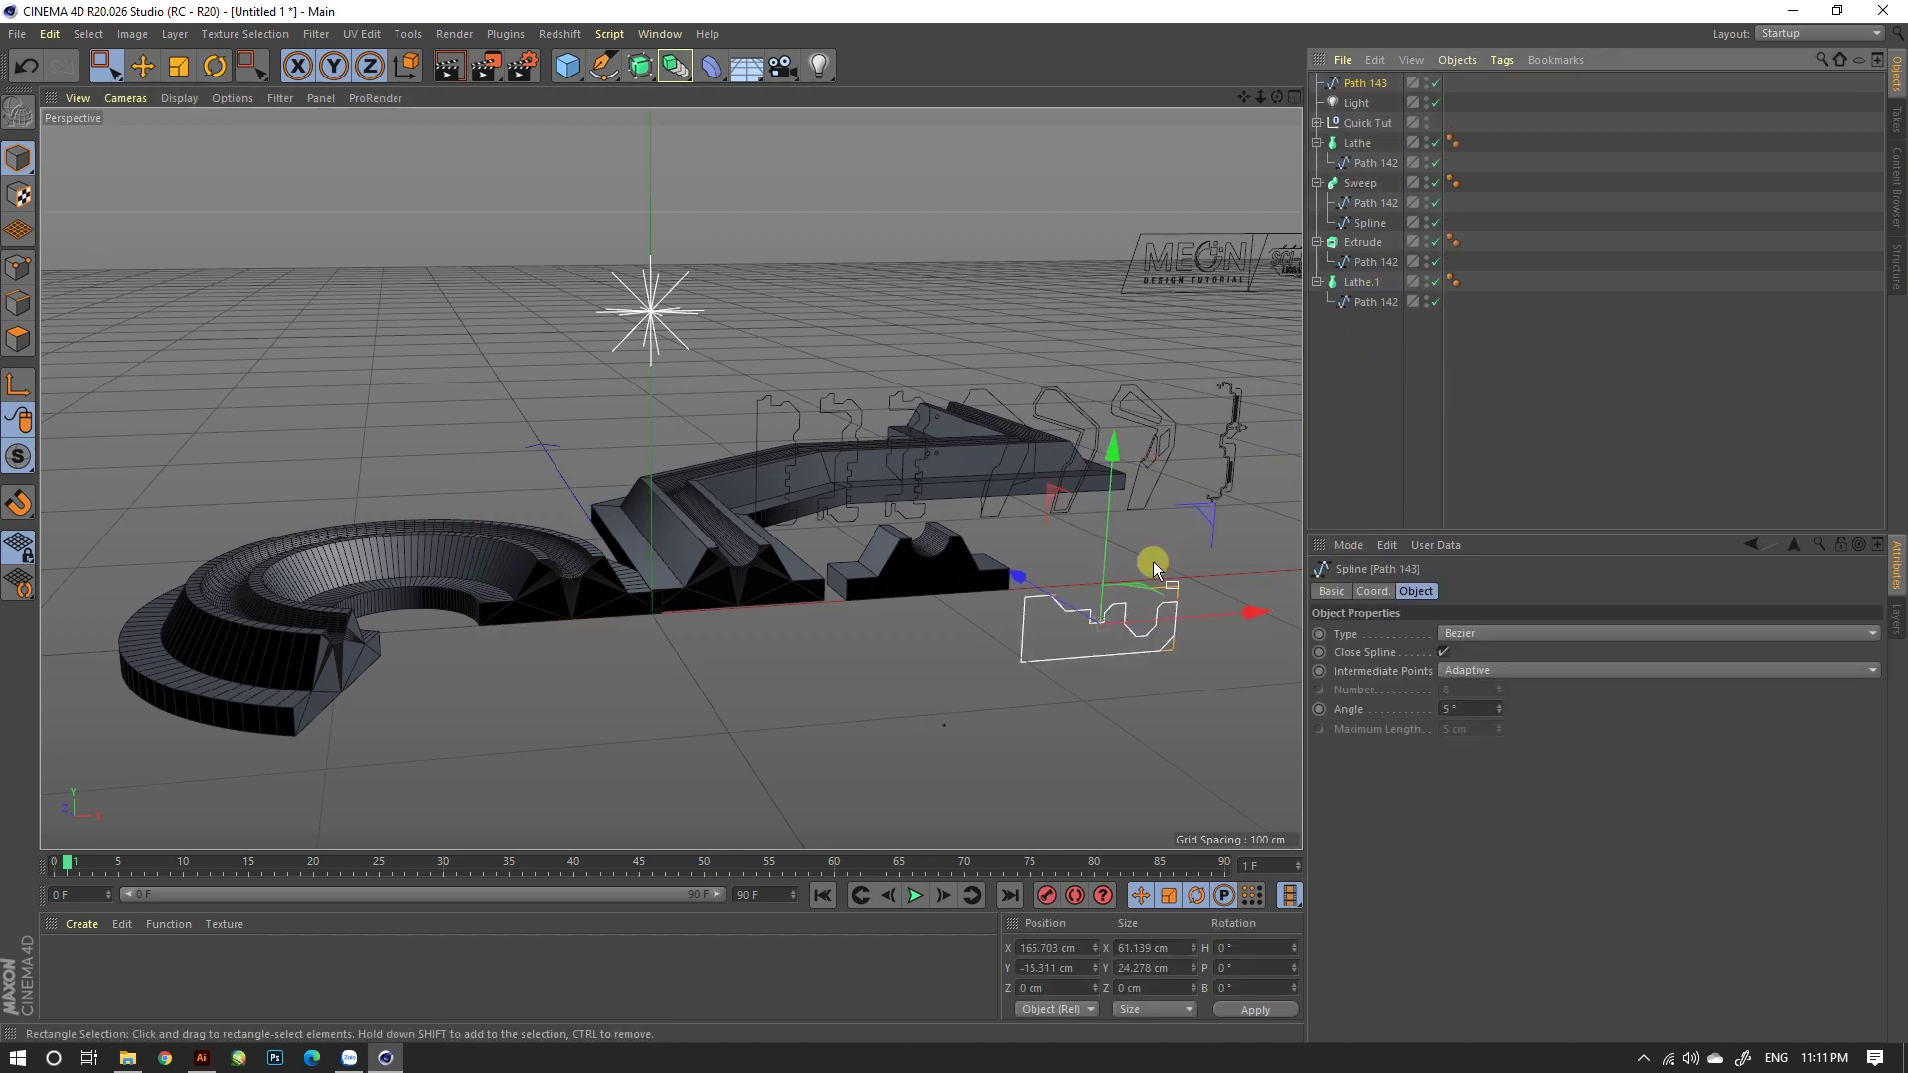
drag(1356, 89, 1389, 311)
click(1362, 303)
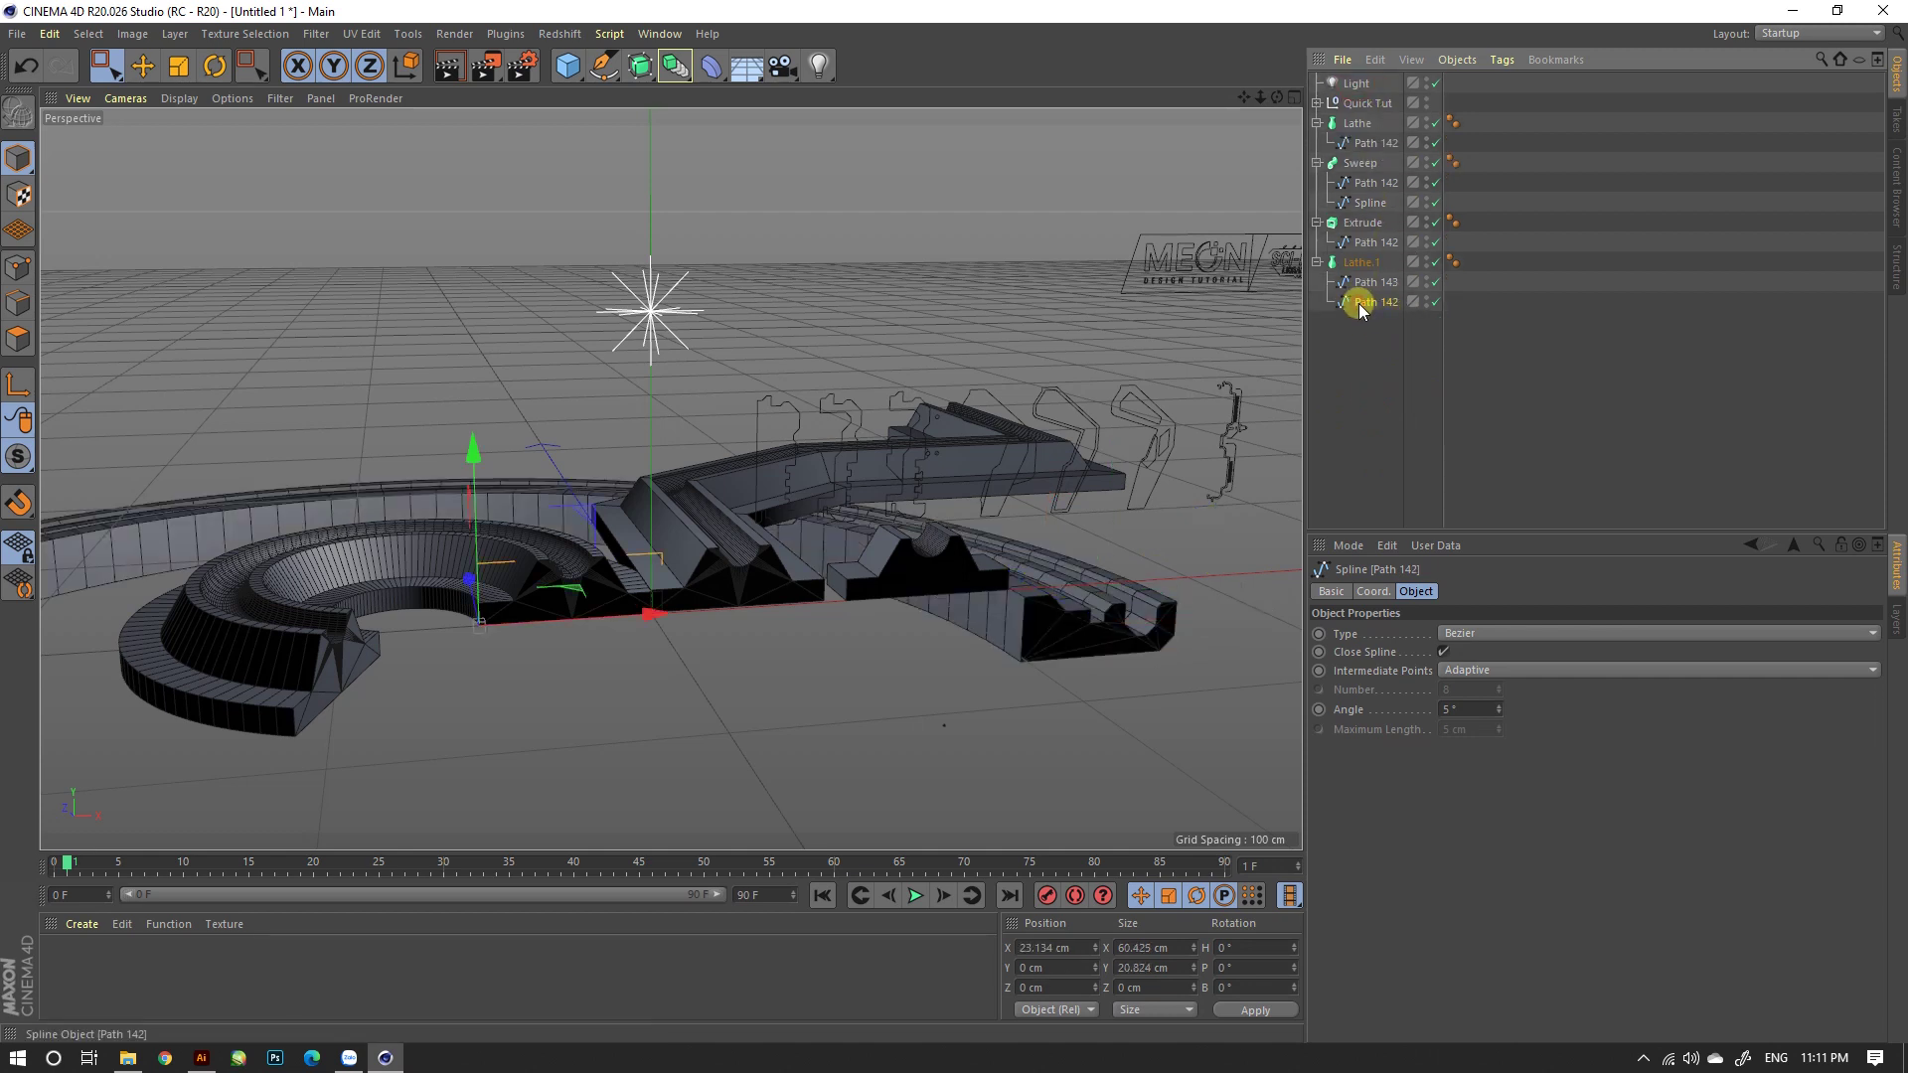
key(Delete)
alt+drag(1034, 592, 1202, 596)
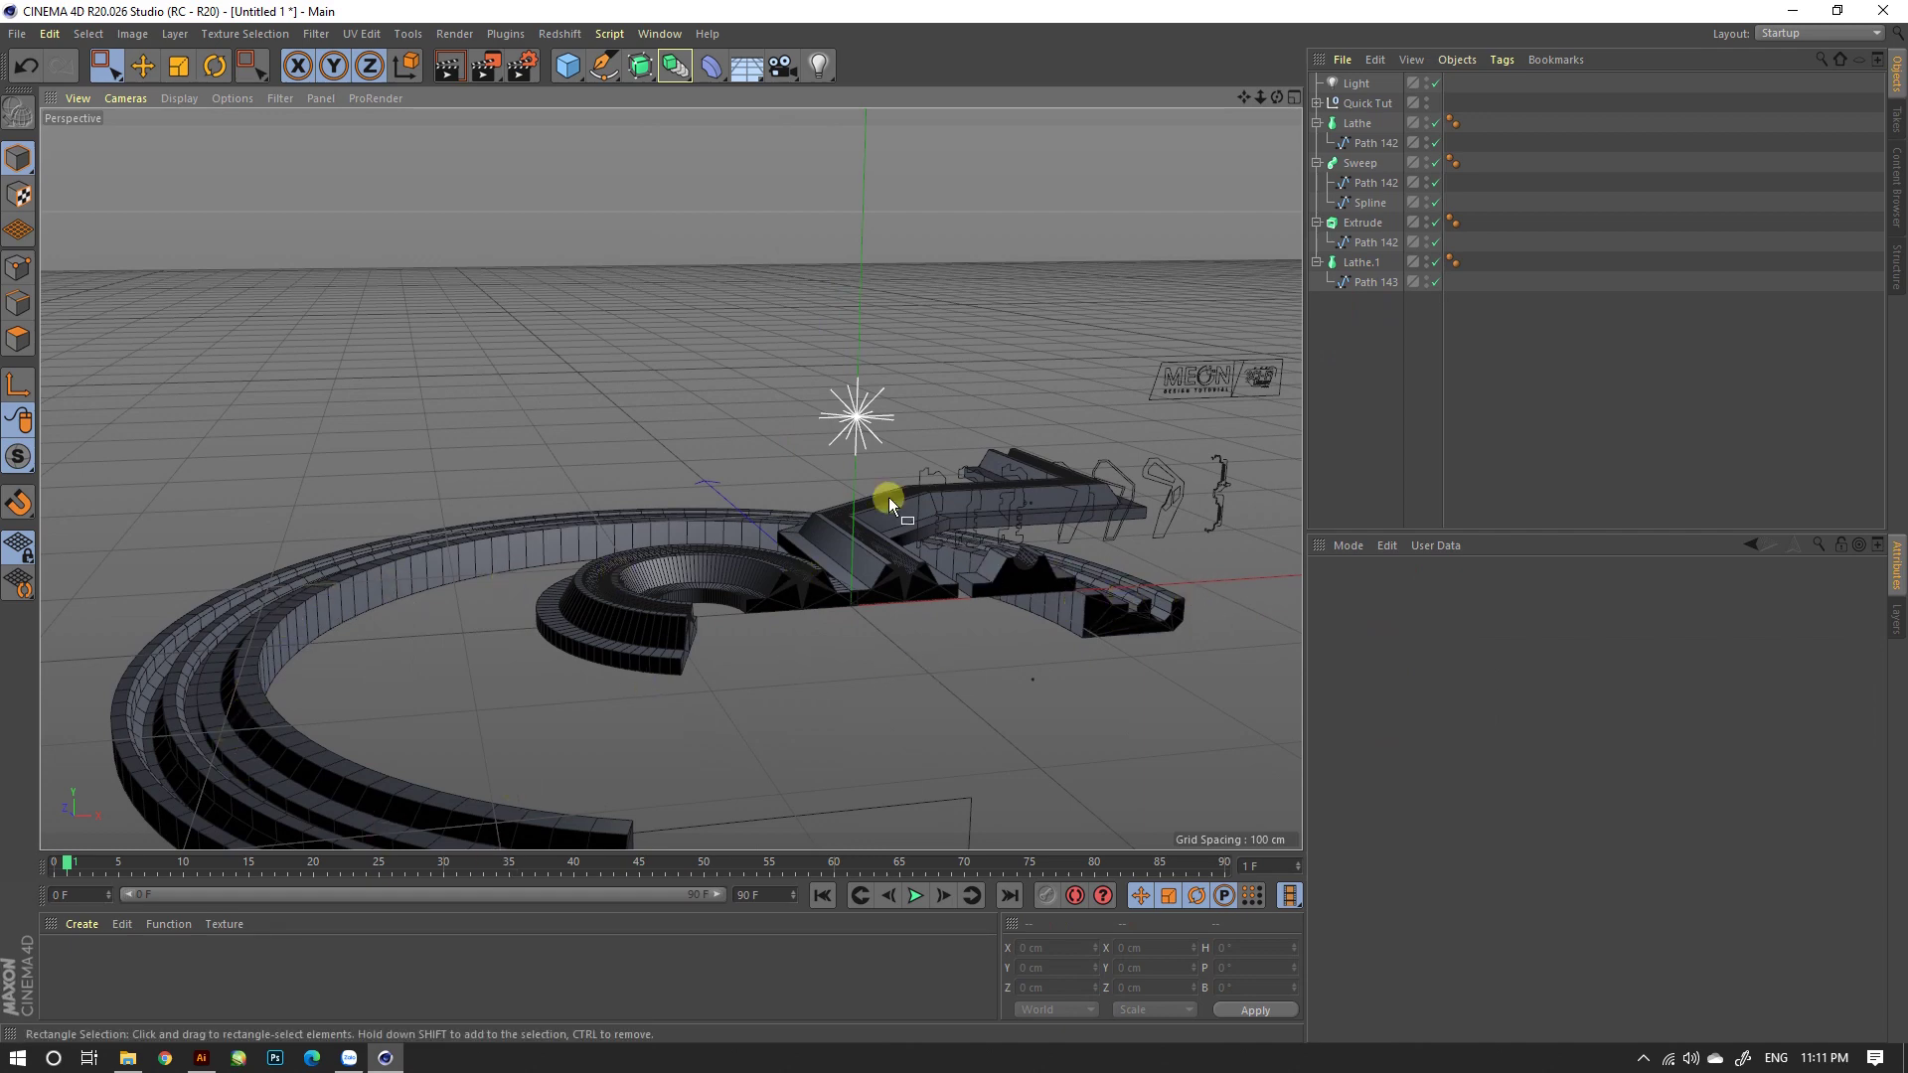
mouse_move(888, 497)
alt+mouse_down()
mouse_move(847, 565)
mouse_move(819, 740)
mouse_move(839, 666)
mouse_move(945, 554)
mouse_move(839, 669)
mouse_move(639, 540)
mouse_move(502, 587)
mouse_move(492, 676)
mouse_move(580, 706)
mouse_move(718, 642)
mouse_move(809, 487)
mouse_move(1000, 503)
mouse_move(833, 551)
mouse_move(951, 467)
alt+mouse_up()
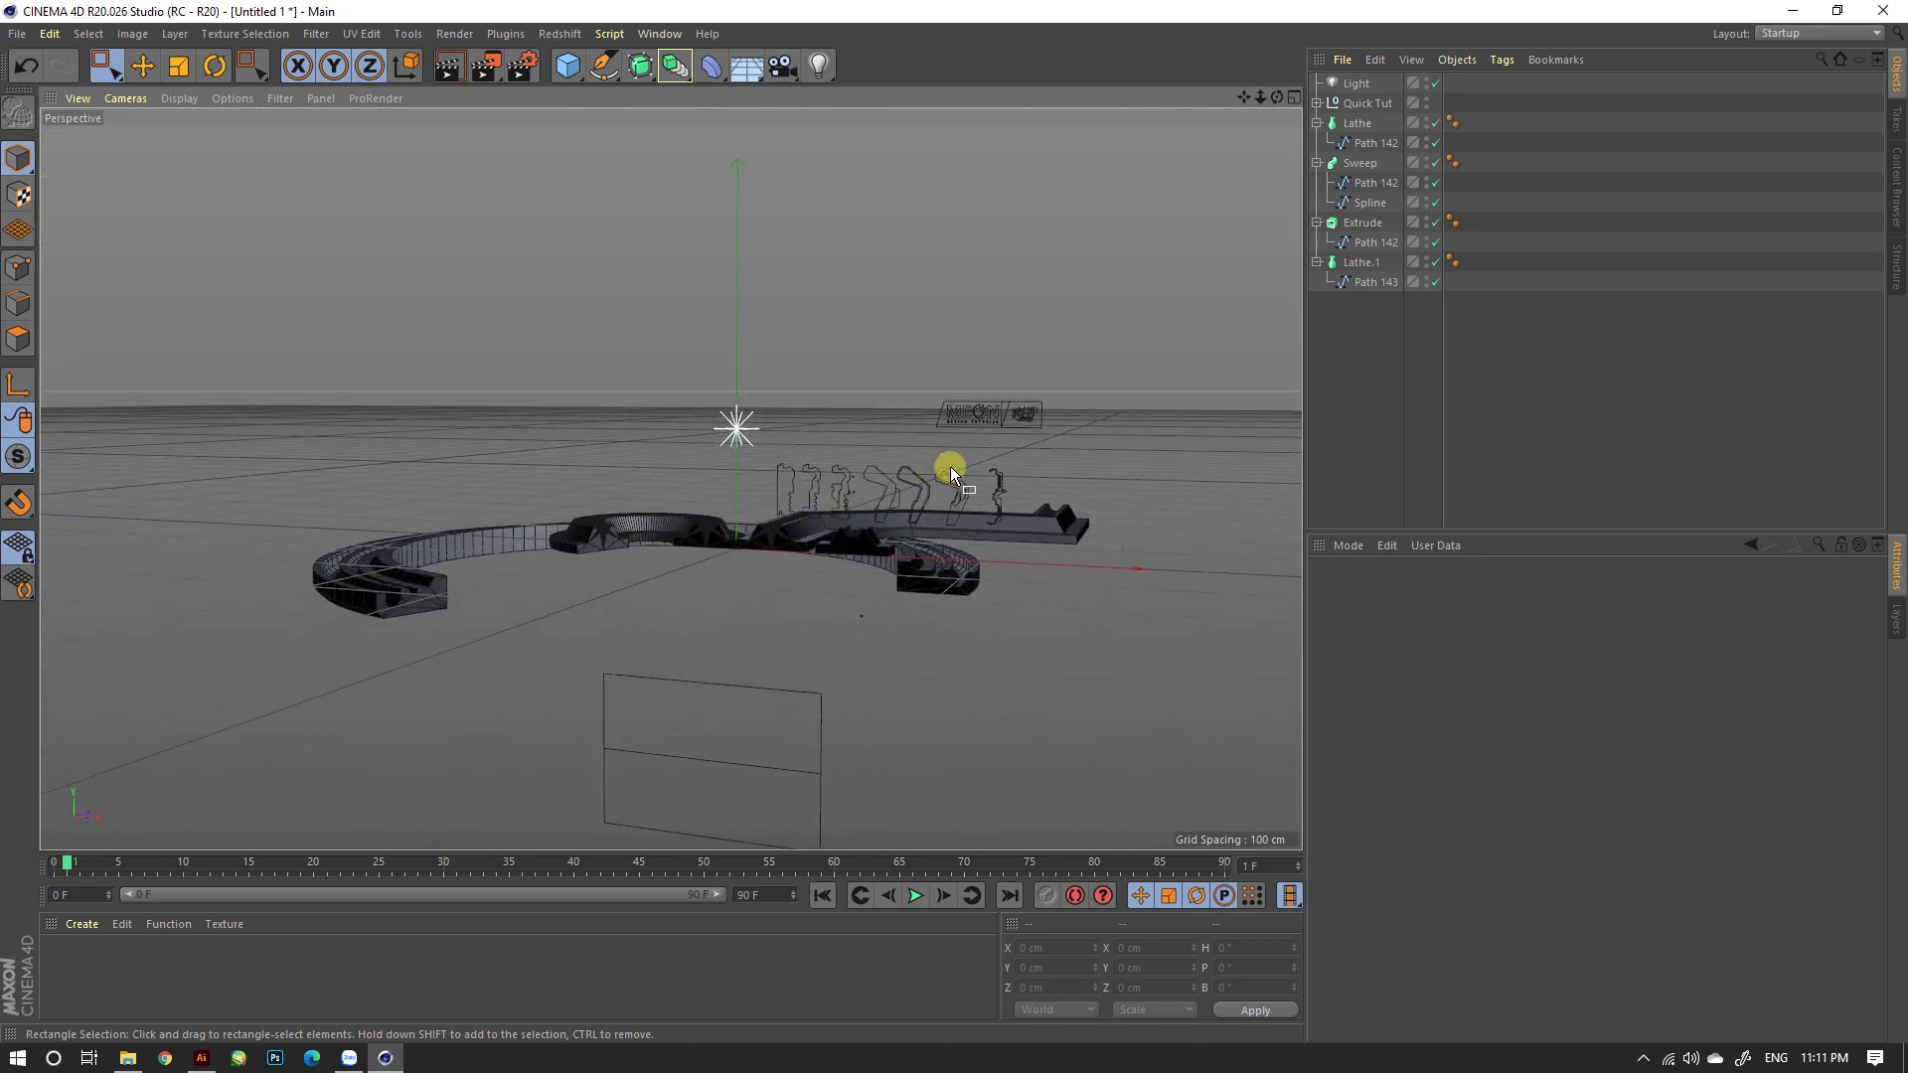
Step: Delete the Lathe, Lathe.1, Sweep and Extrude test objects
click(1370, 103)
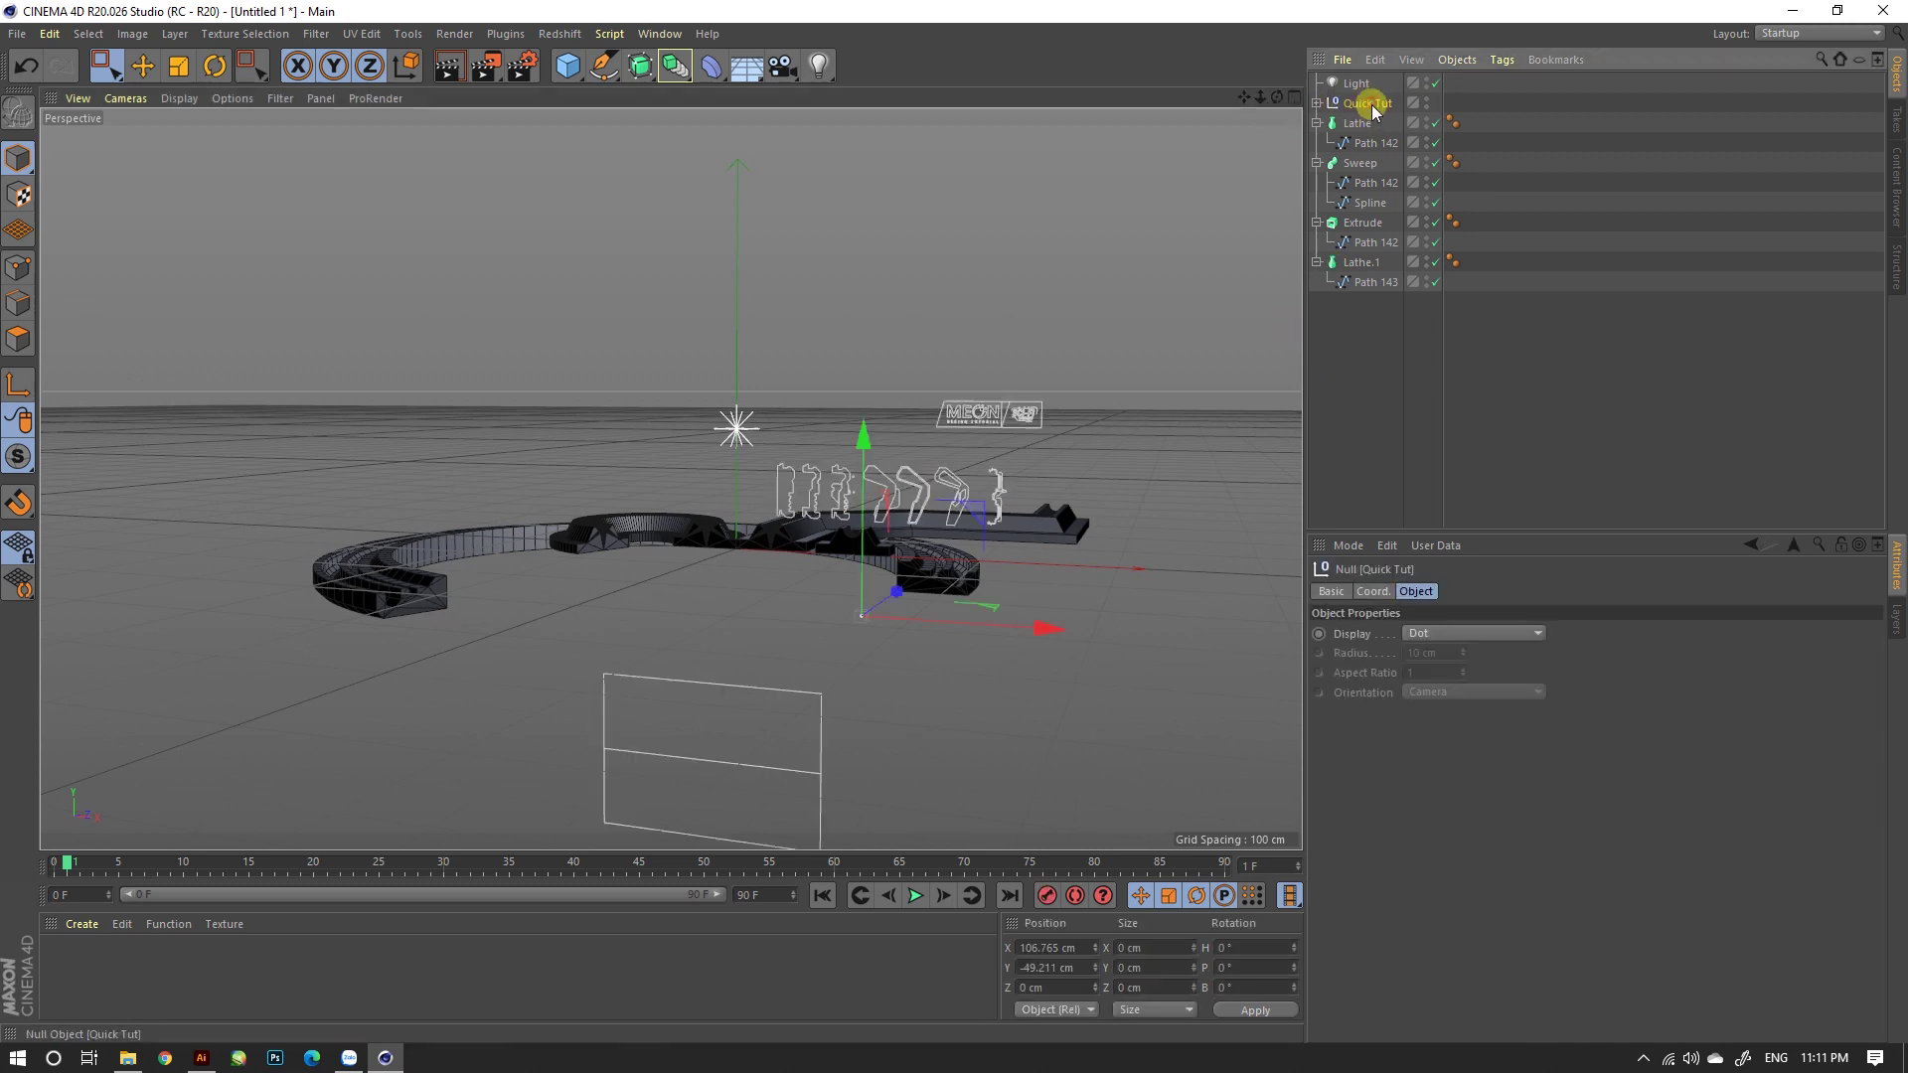
click(1378, 125)
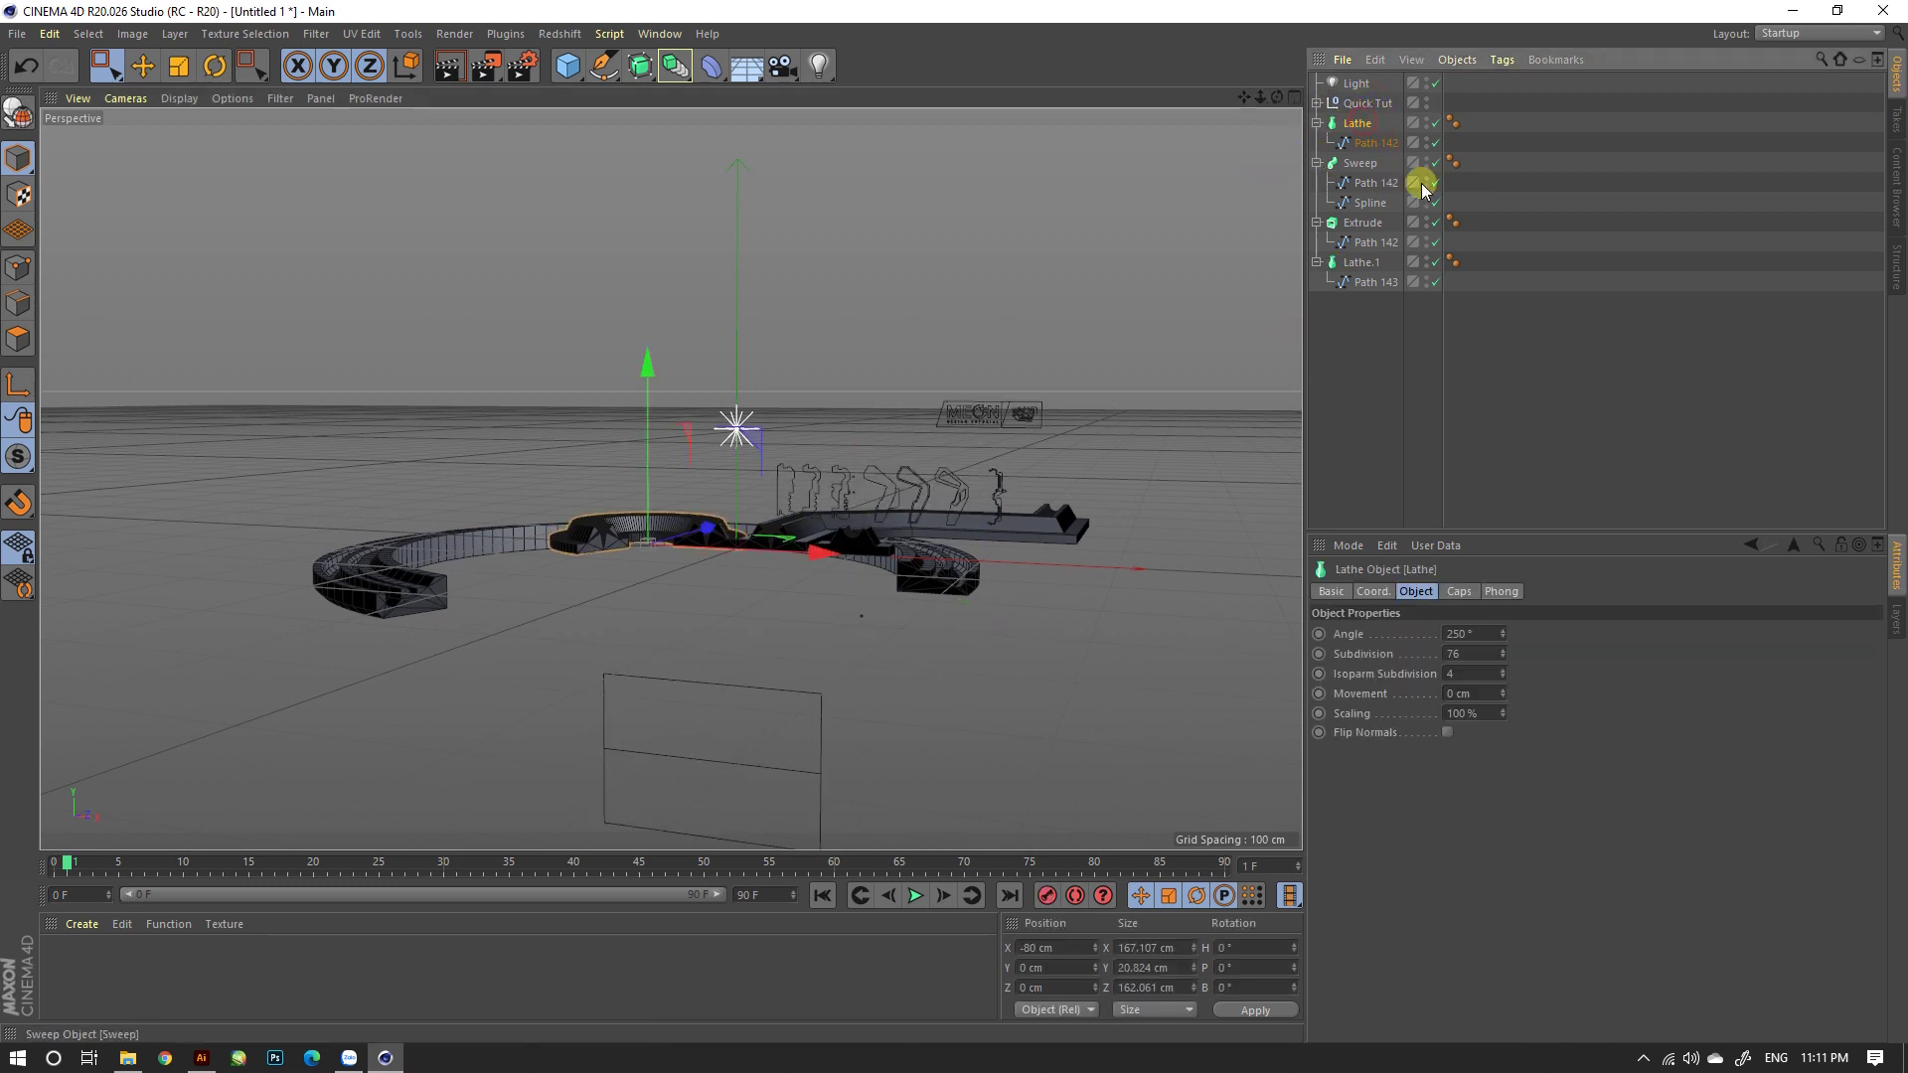
shift+click(1361, 263)
key(Delete)
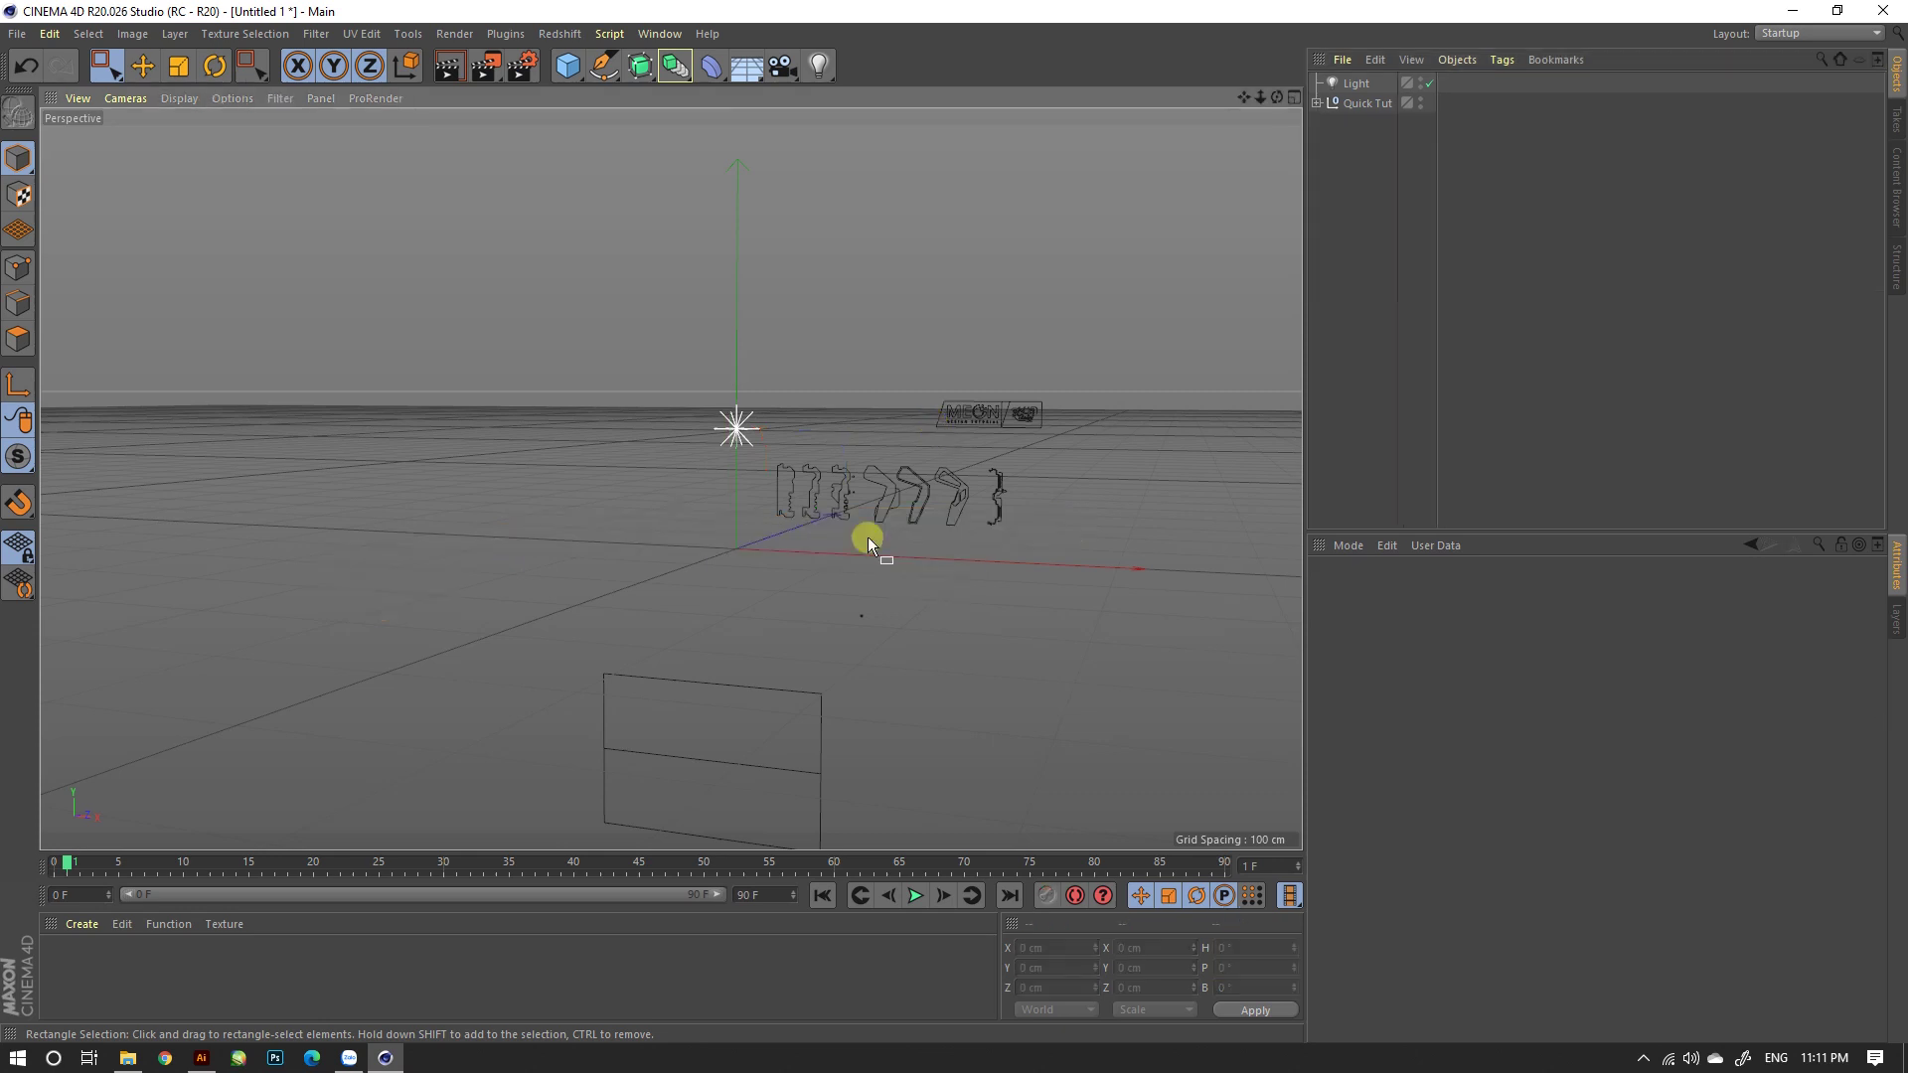
scroll(740, 682, up, 3)
scroll(795, 453, down, 3)
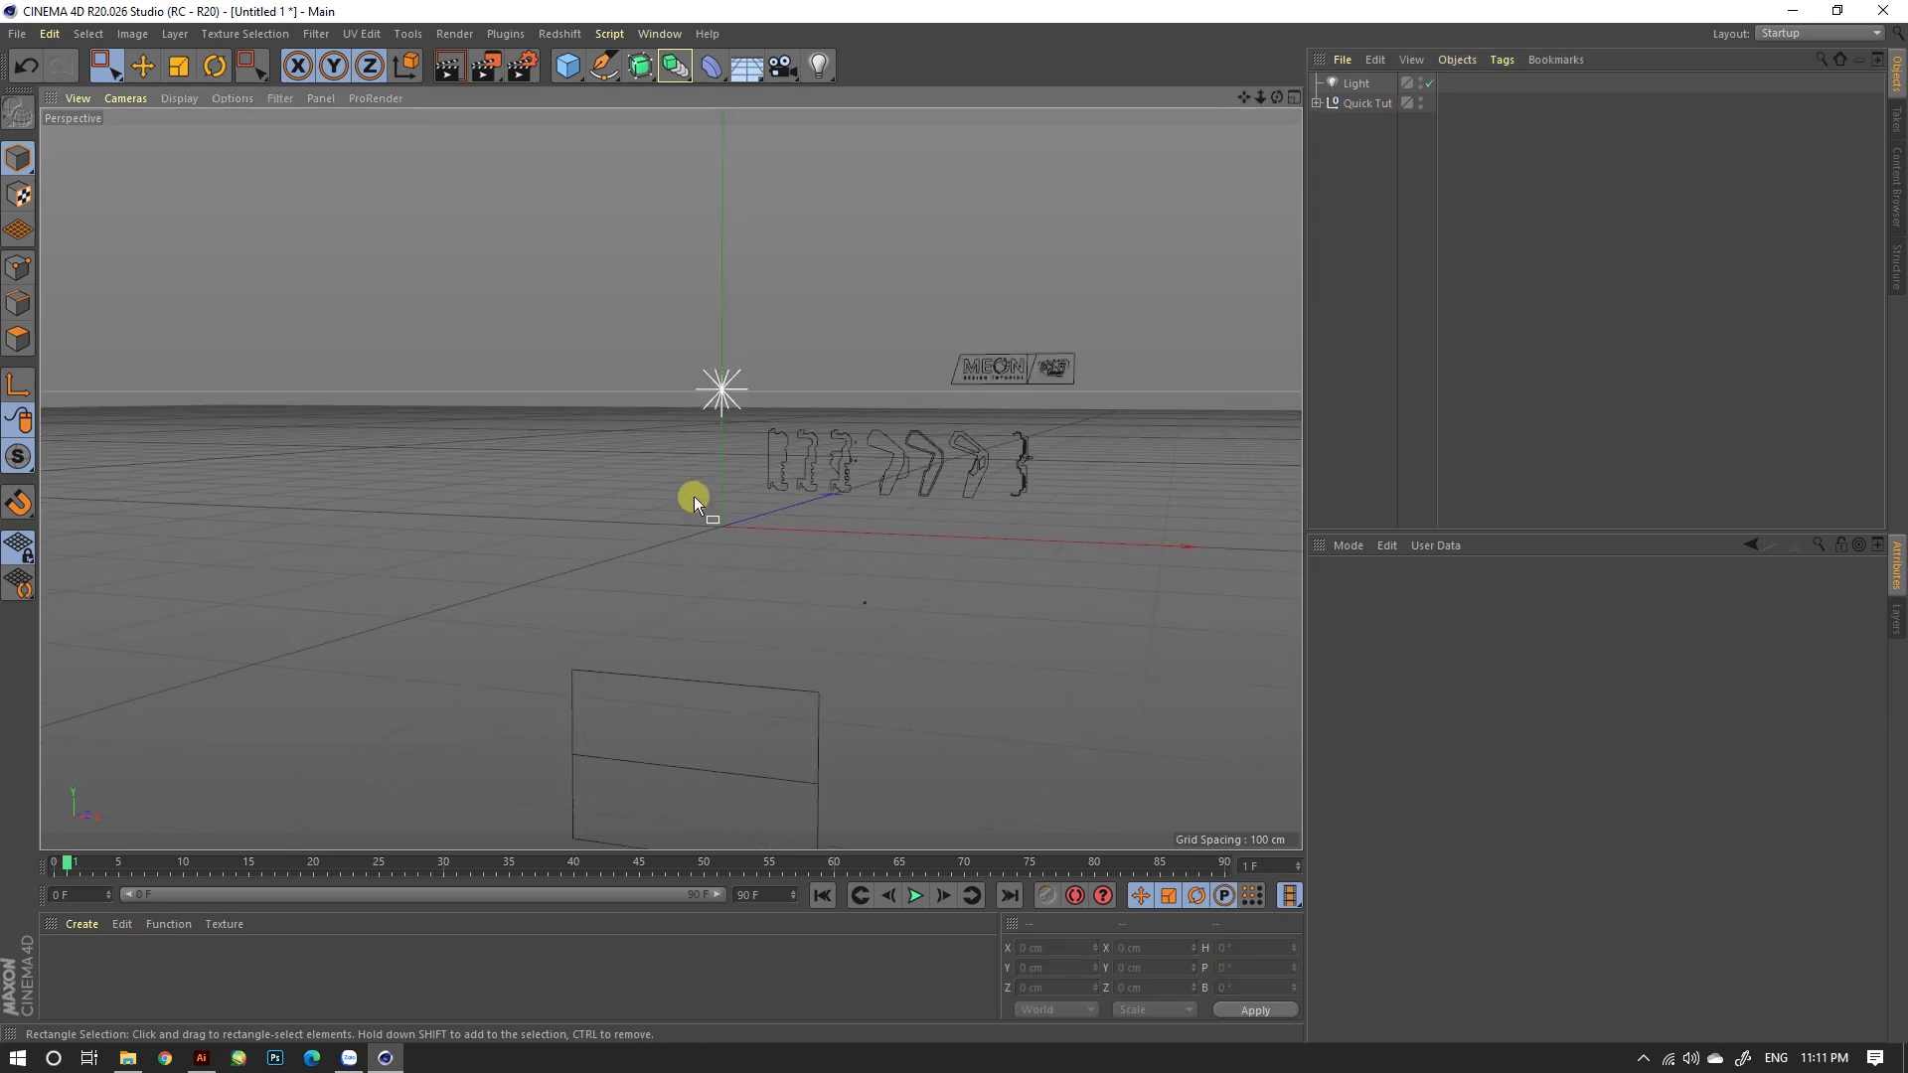
scroll(795, 428, up, 3)
scroll(771, 445, up, 3)
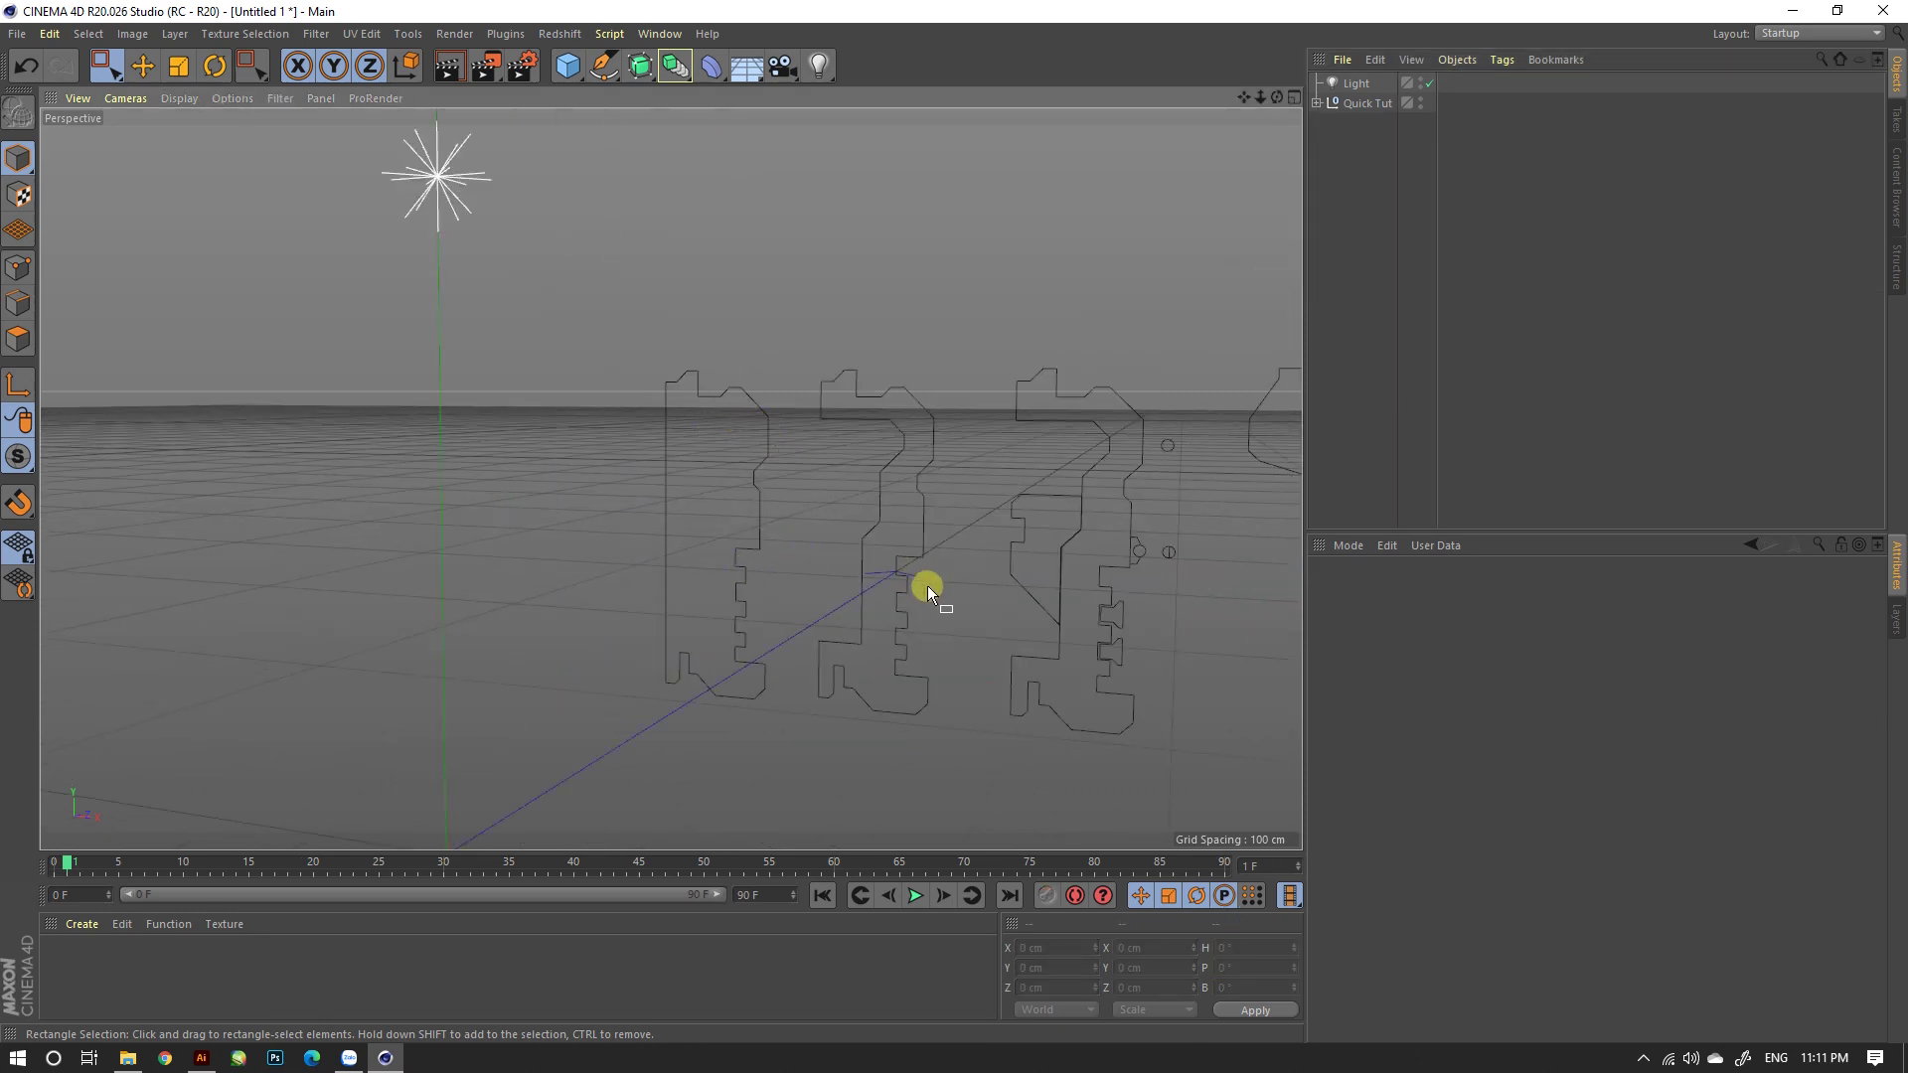
Step: Pull the first letter outline, Path 10, out of its group as its own object
mouse_move(927, 587)
alt+mouse_down()
mouse_move(670, 578)
mouse_move(951, 569)
mouse_move(511, 581)
alt+mouse_up()
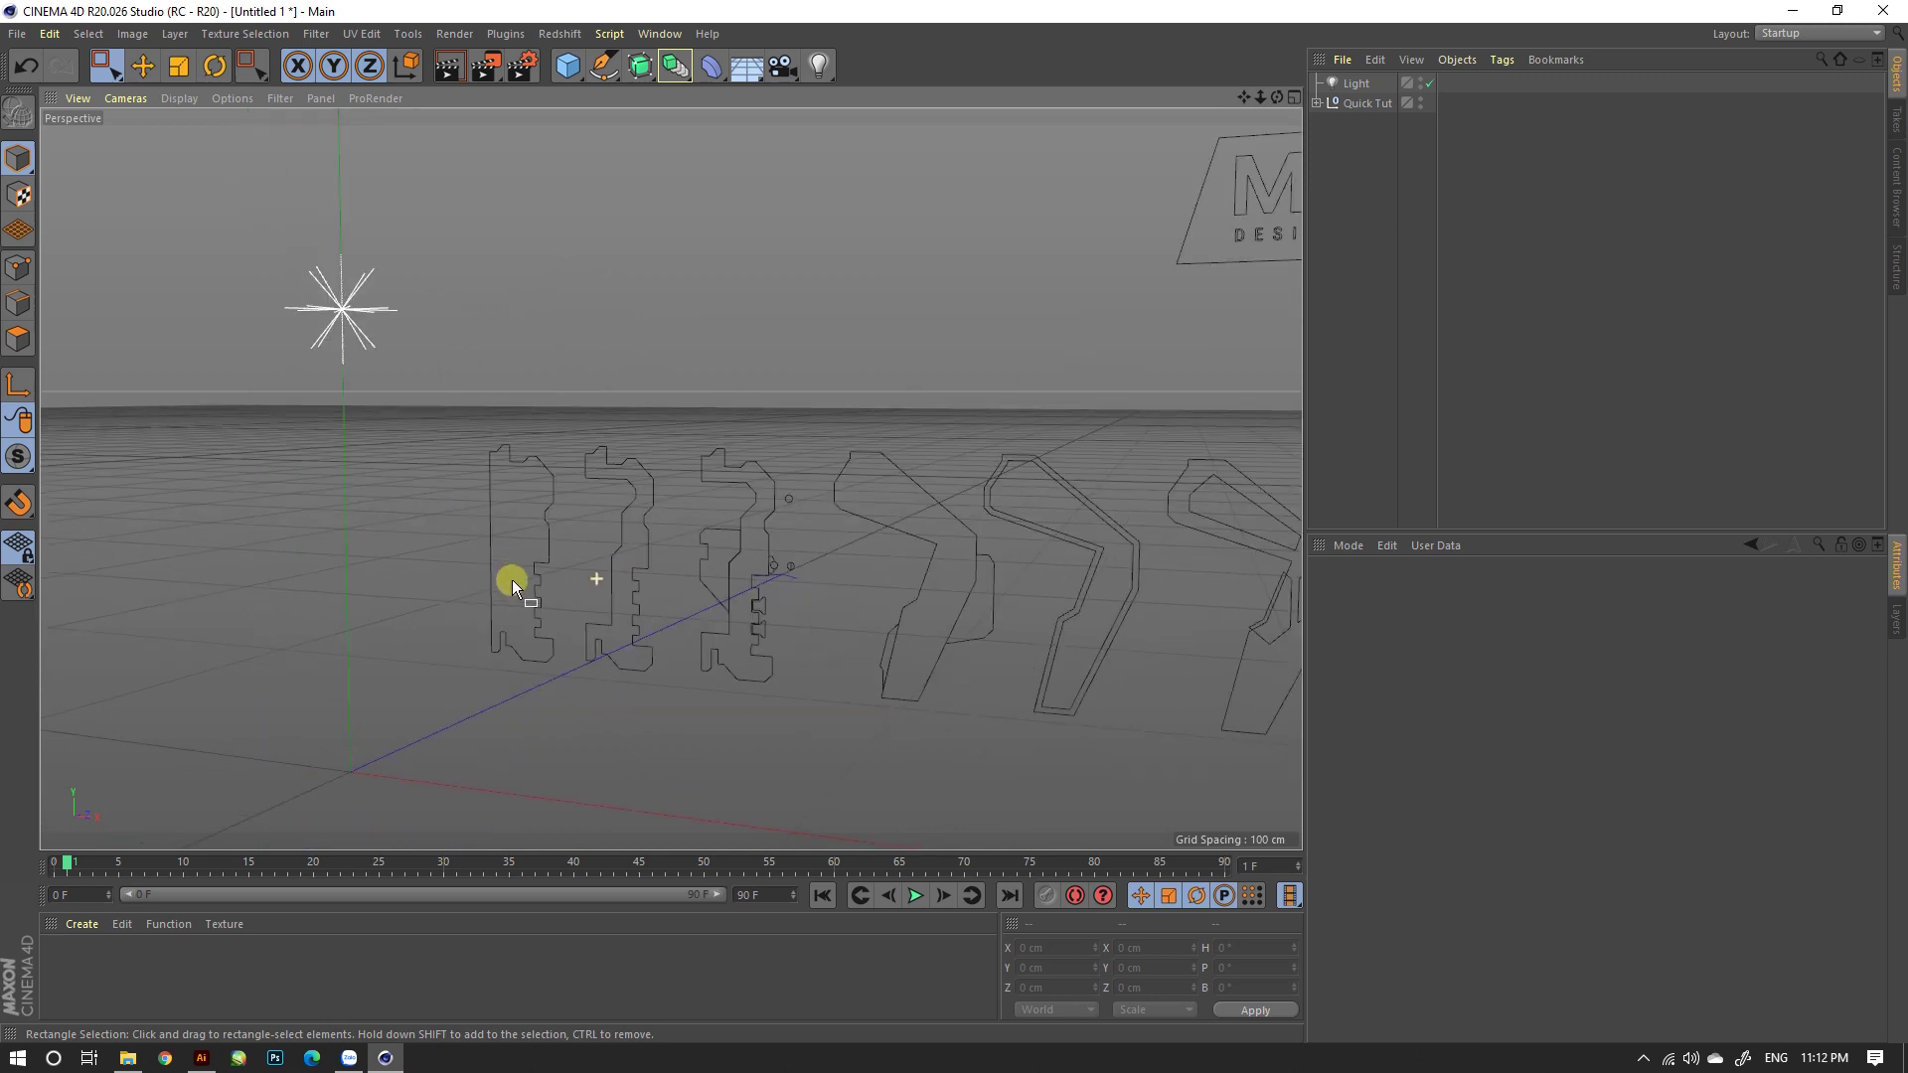
mouse_move(630, 569)
alt+mouse_down()
mouse_move(497, 552)
mouse_move(896, 562)
mouse_move(741, 550)
mouse_move(652, 593)
mouse_move(377, 558)
mouse_move(416, 521)
alt+mouse_up()
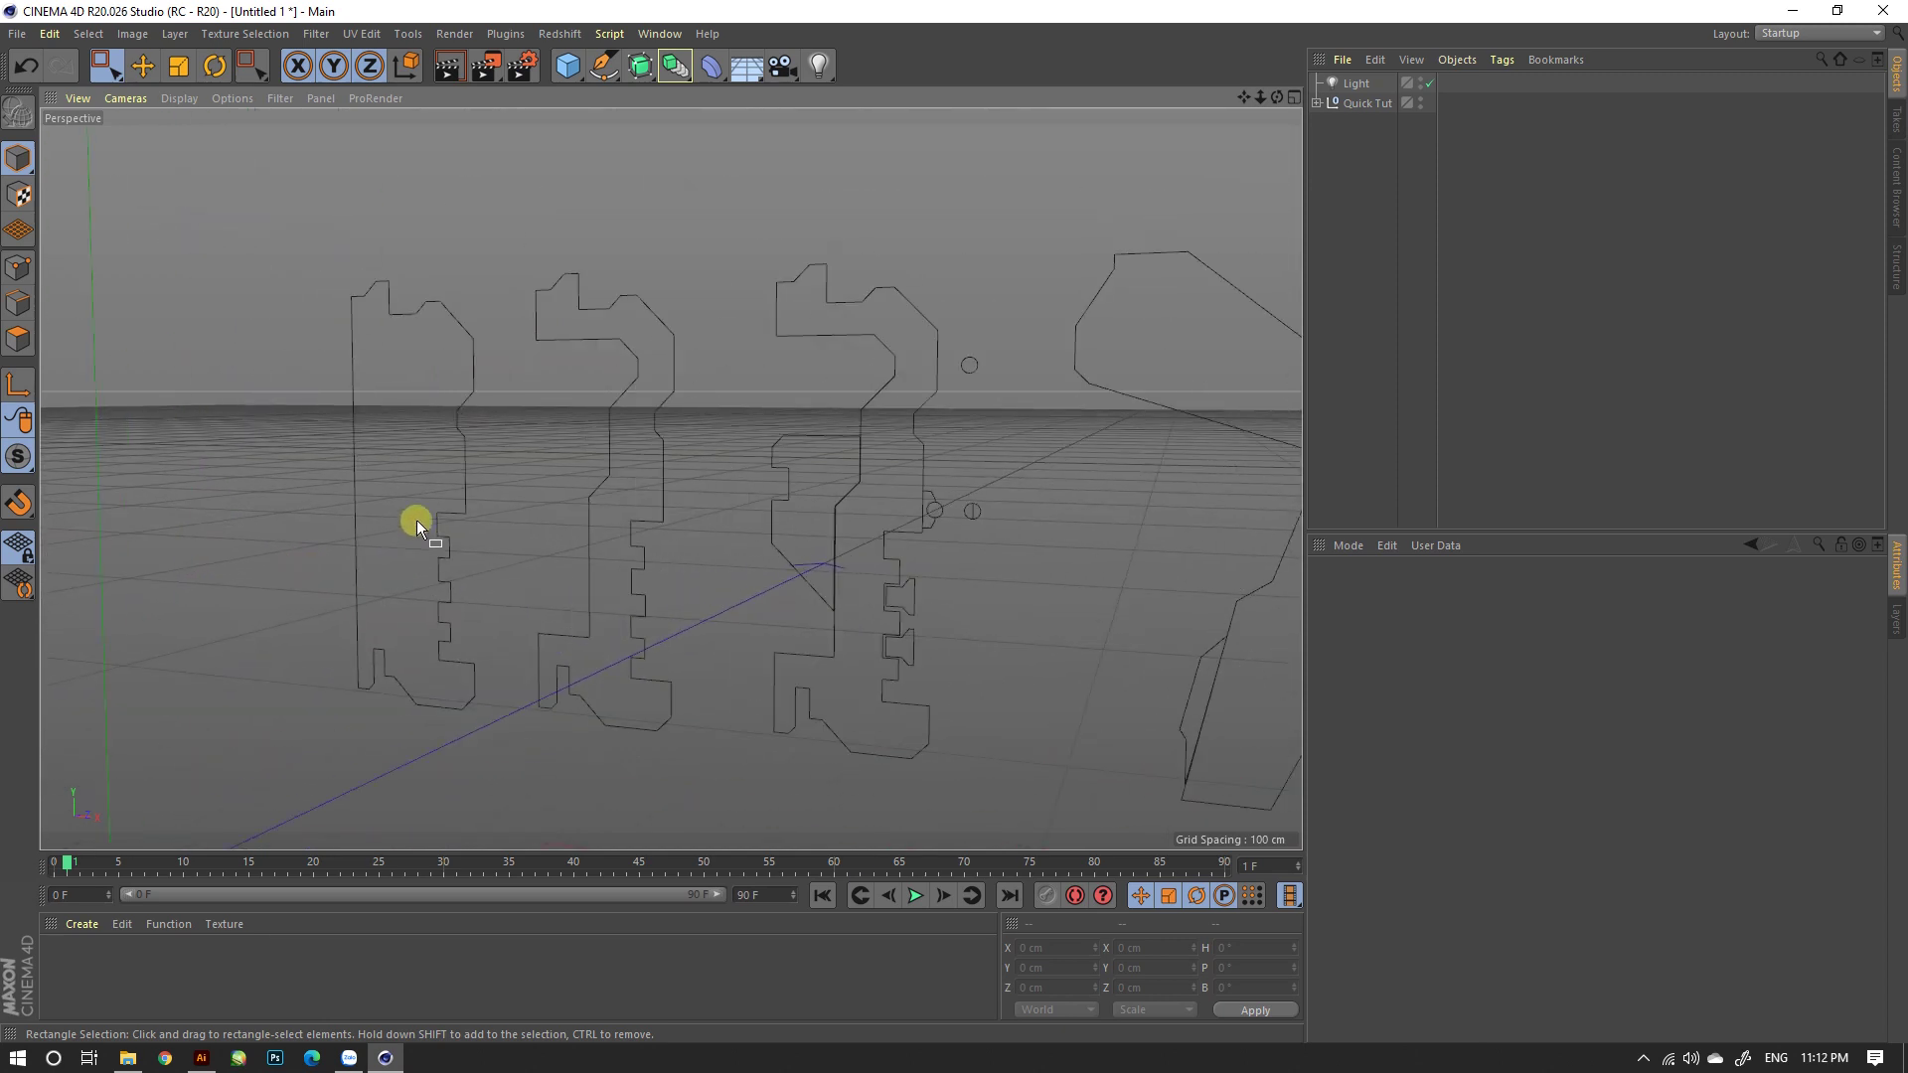
click(460, 441)
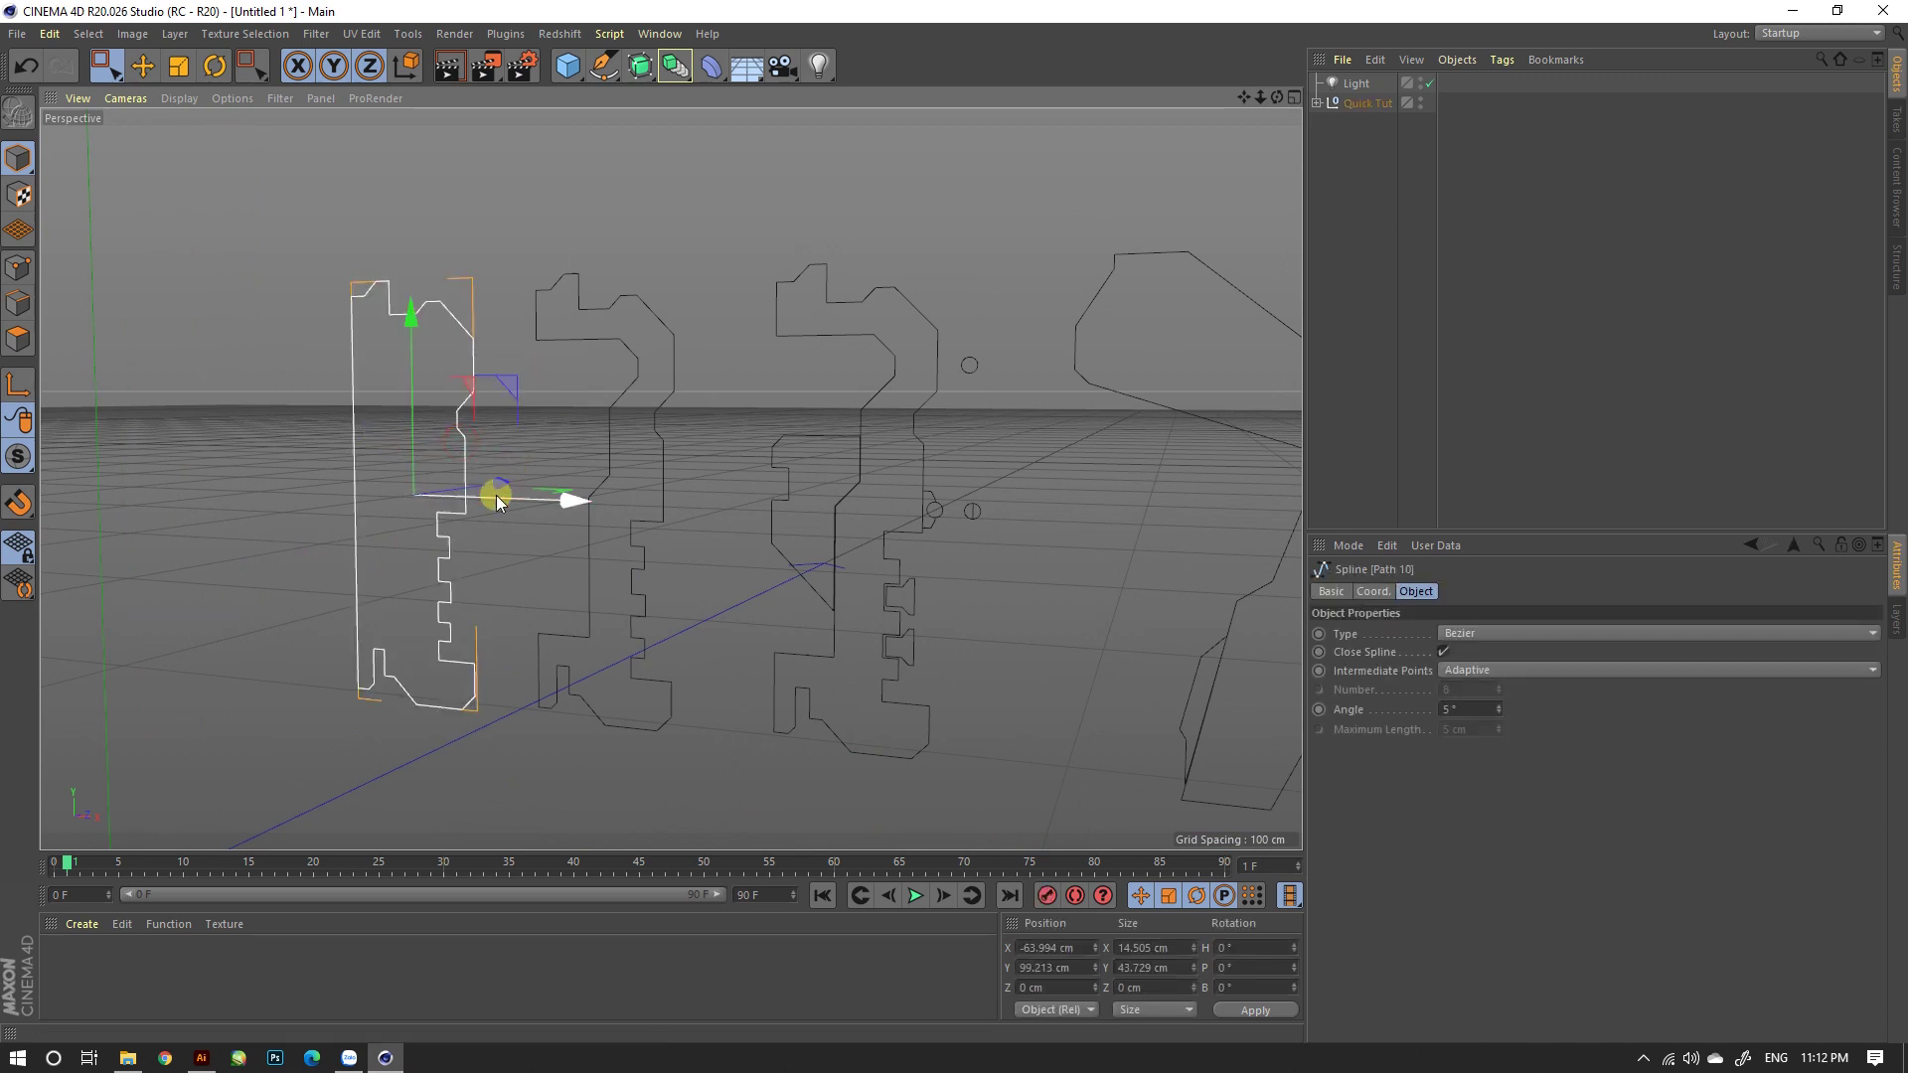
key(Delete)
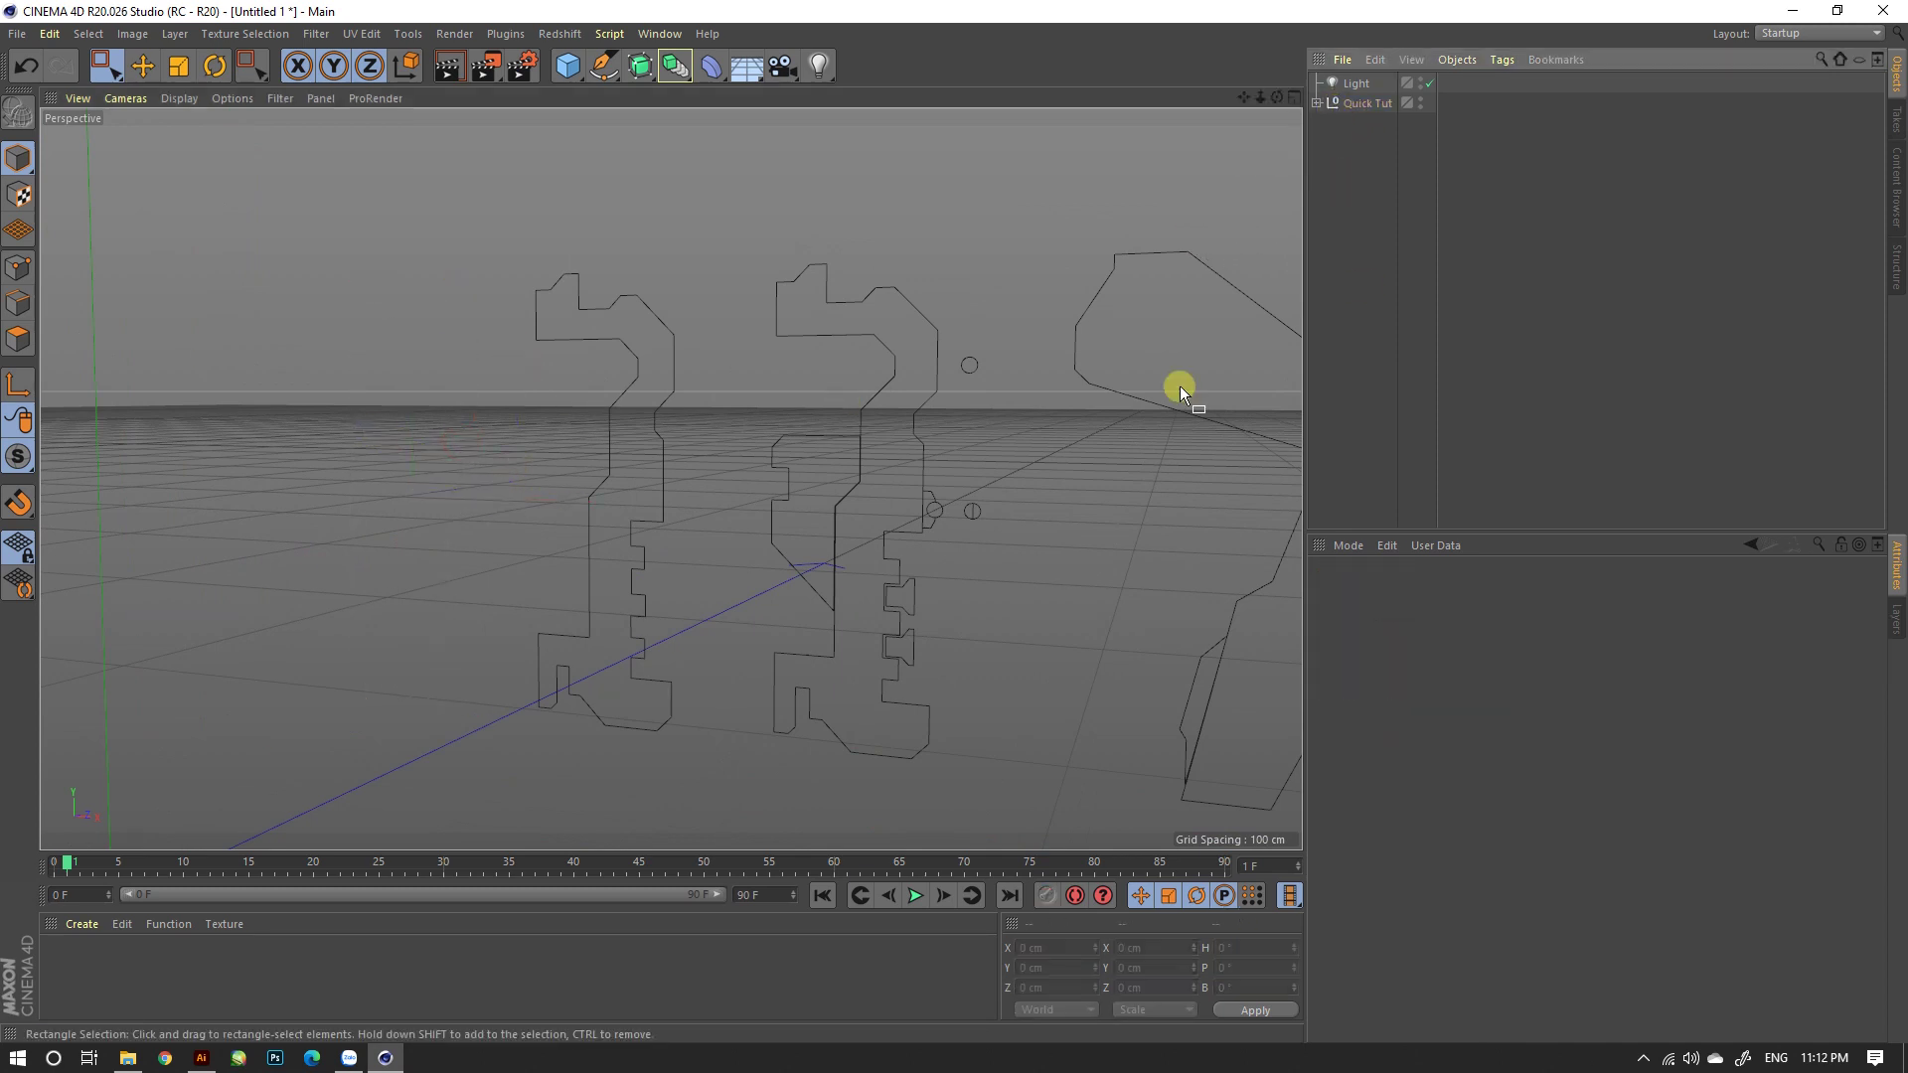
key(ctrl+z)
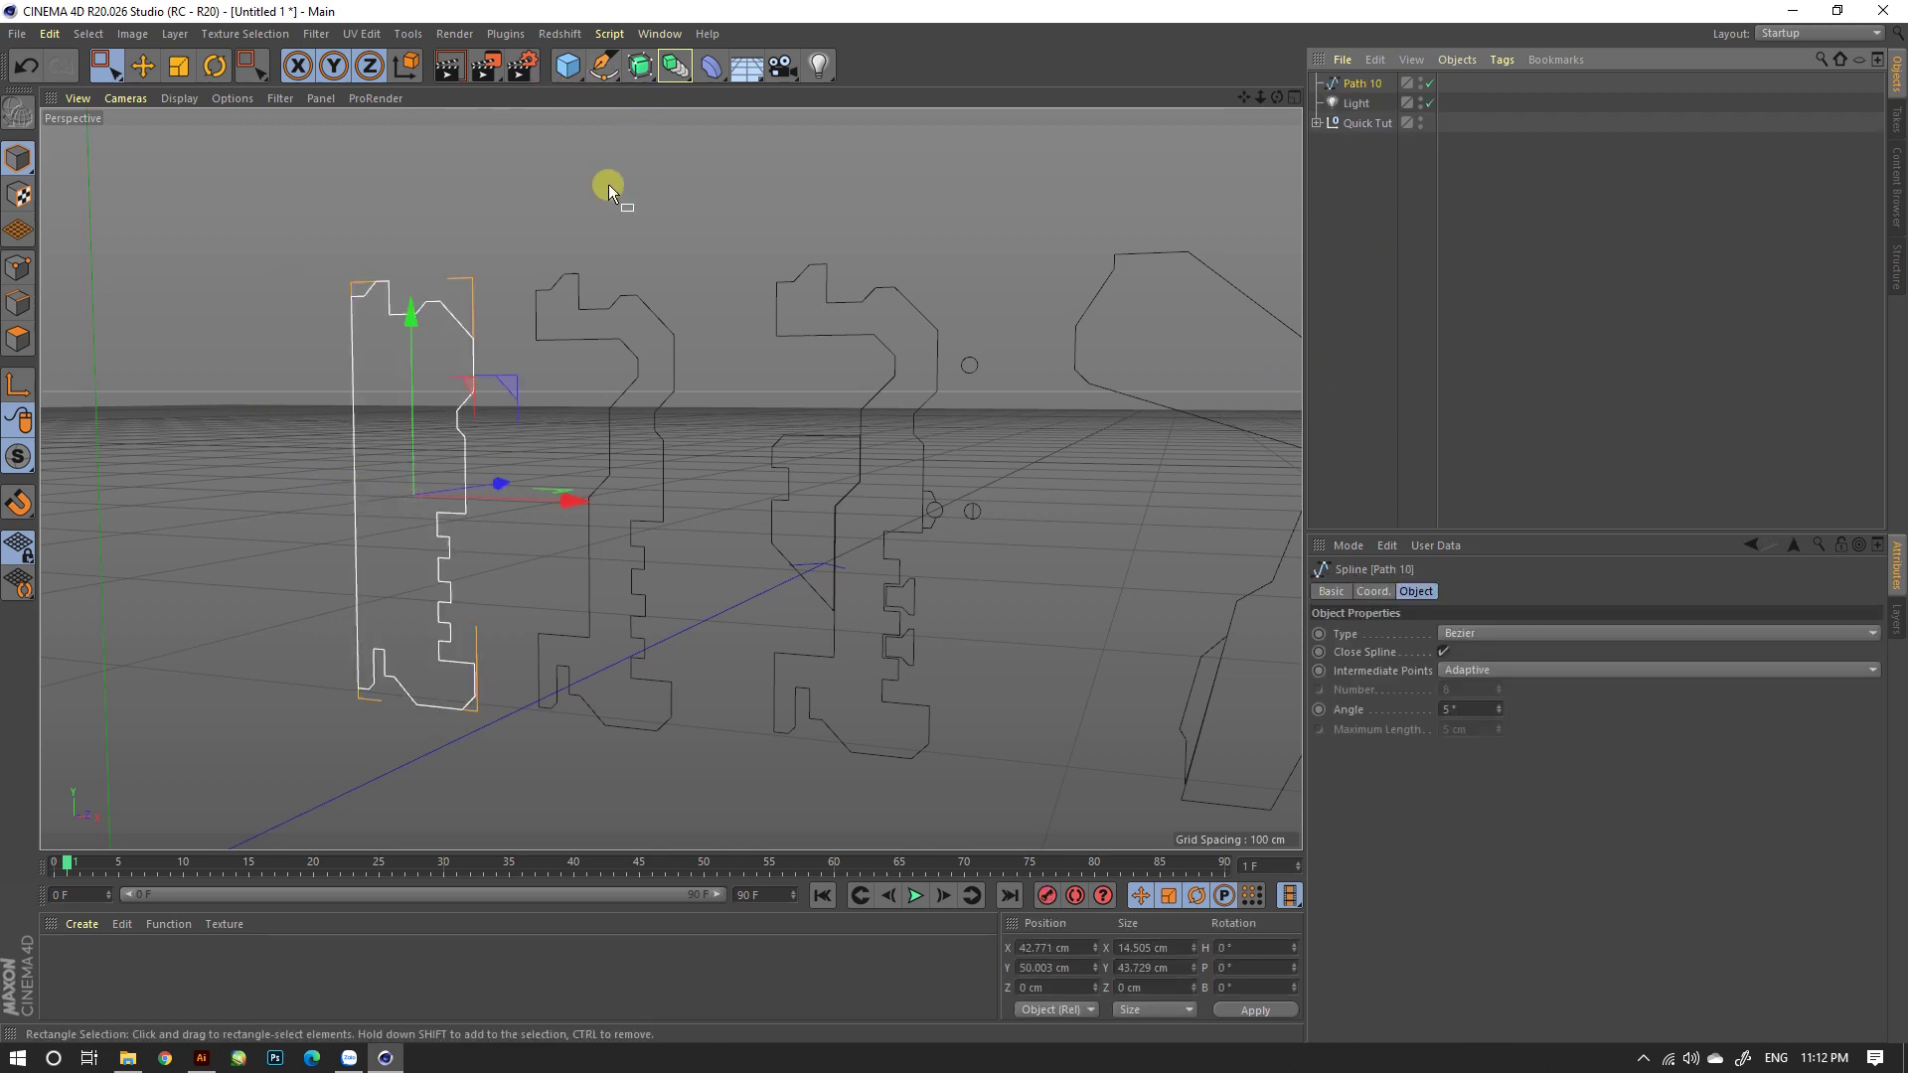
click(640, 65)
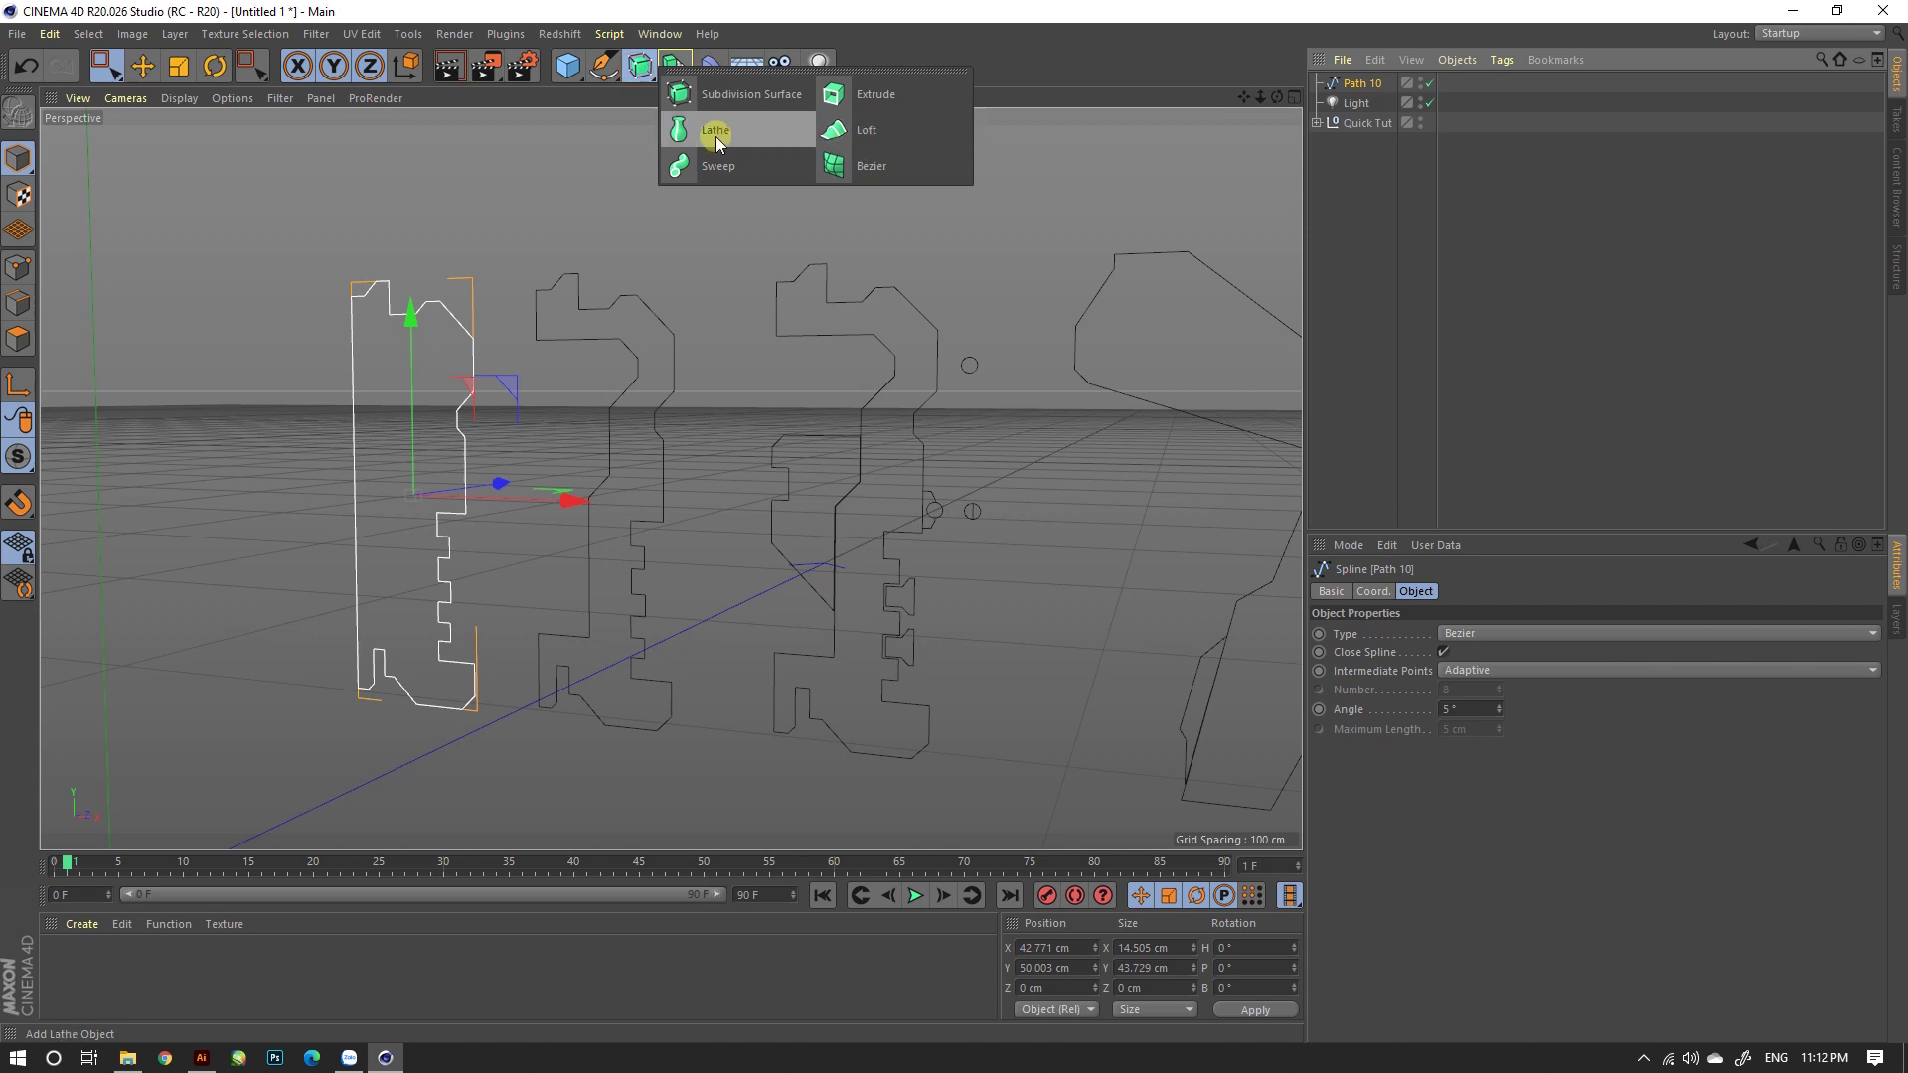
click(848, 91)
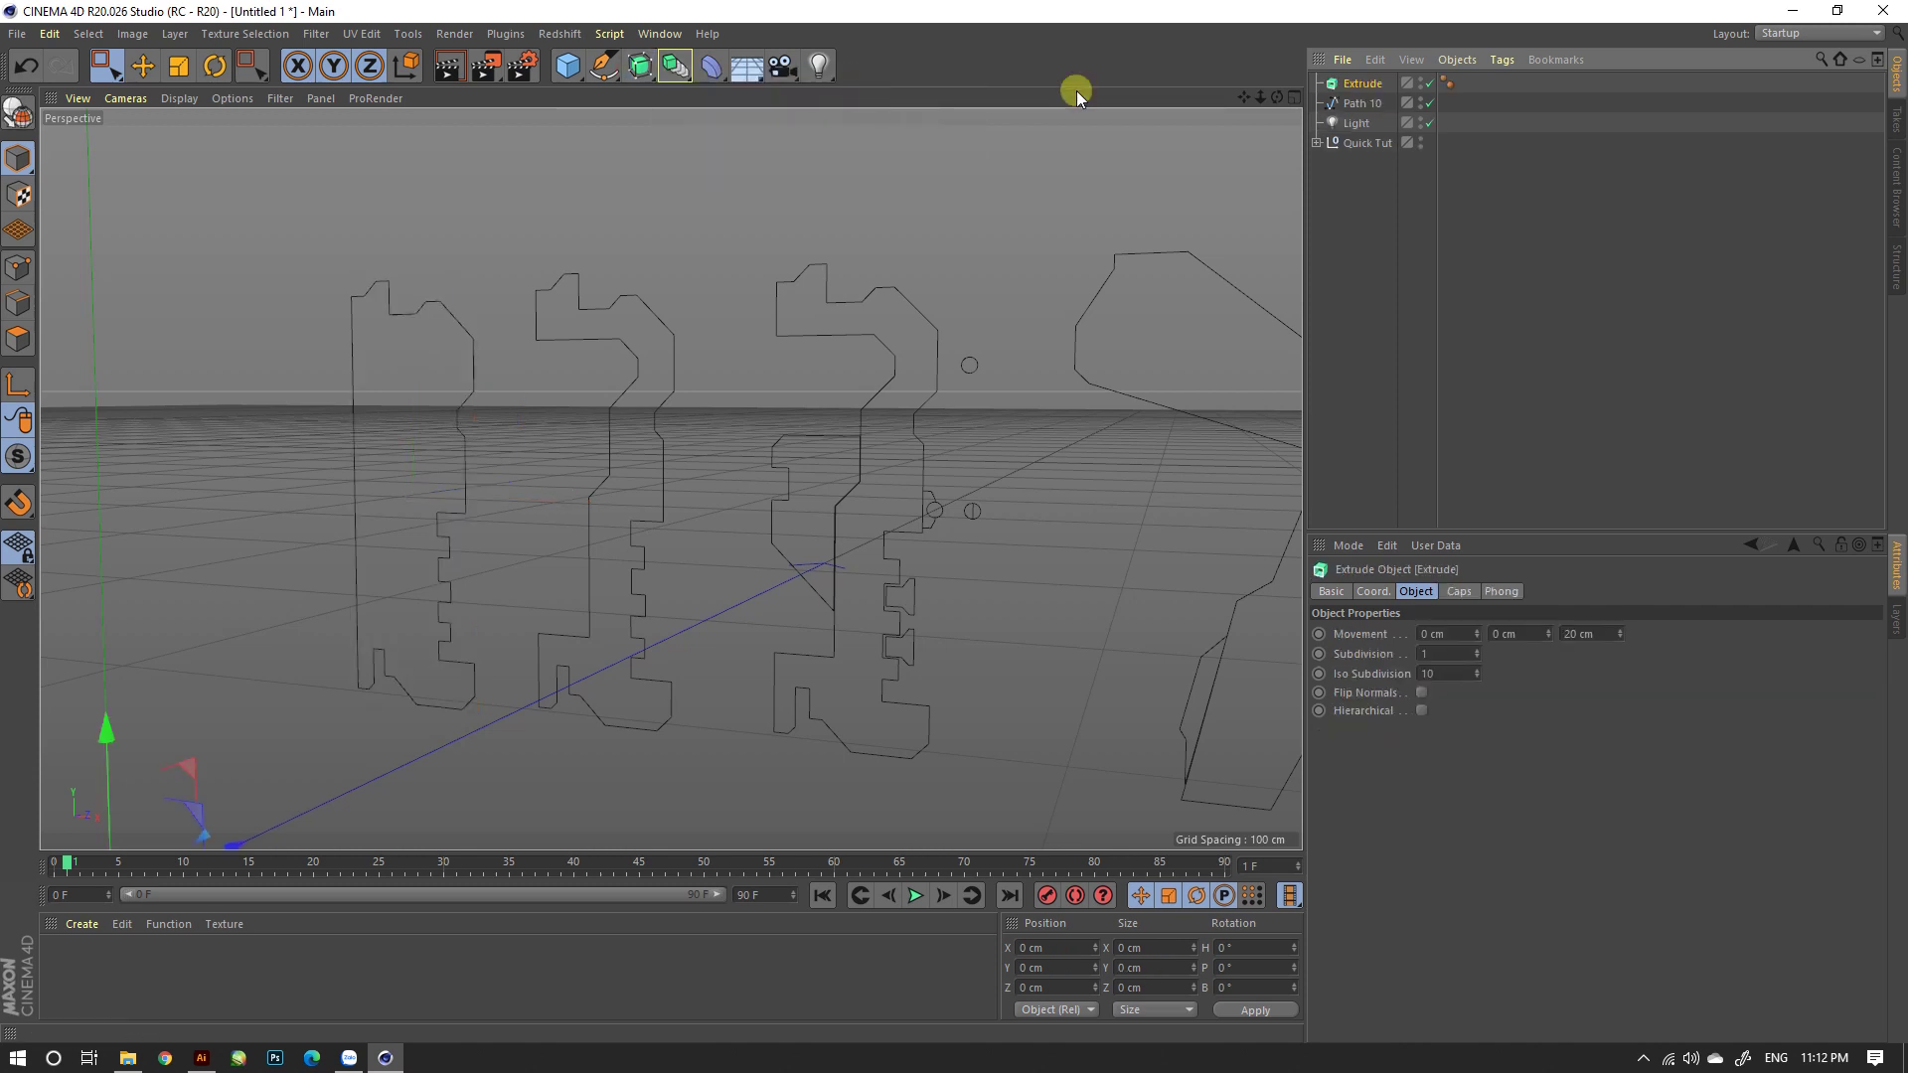
drag(641, 68, 761, 141)
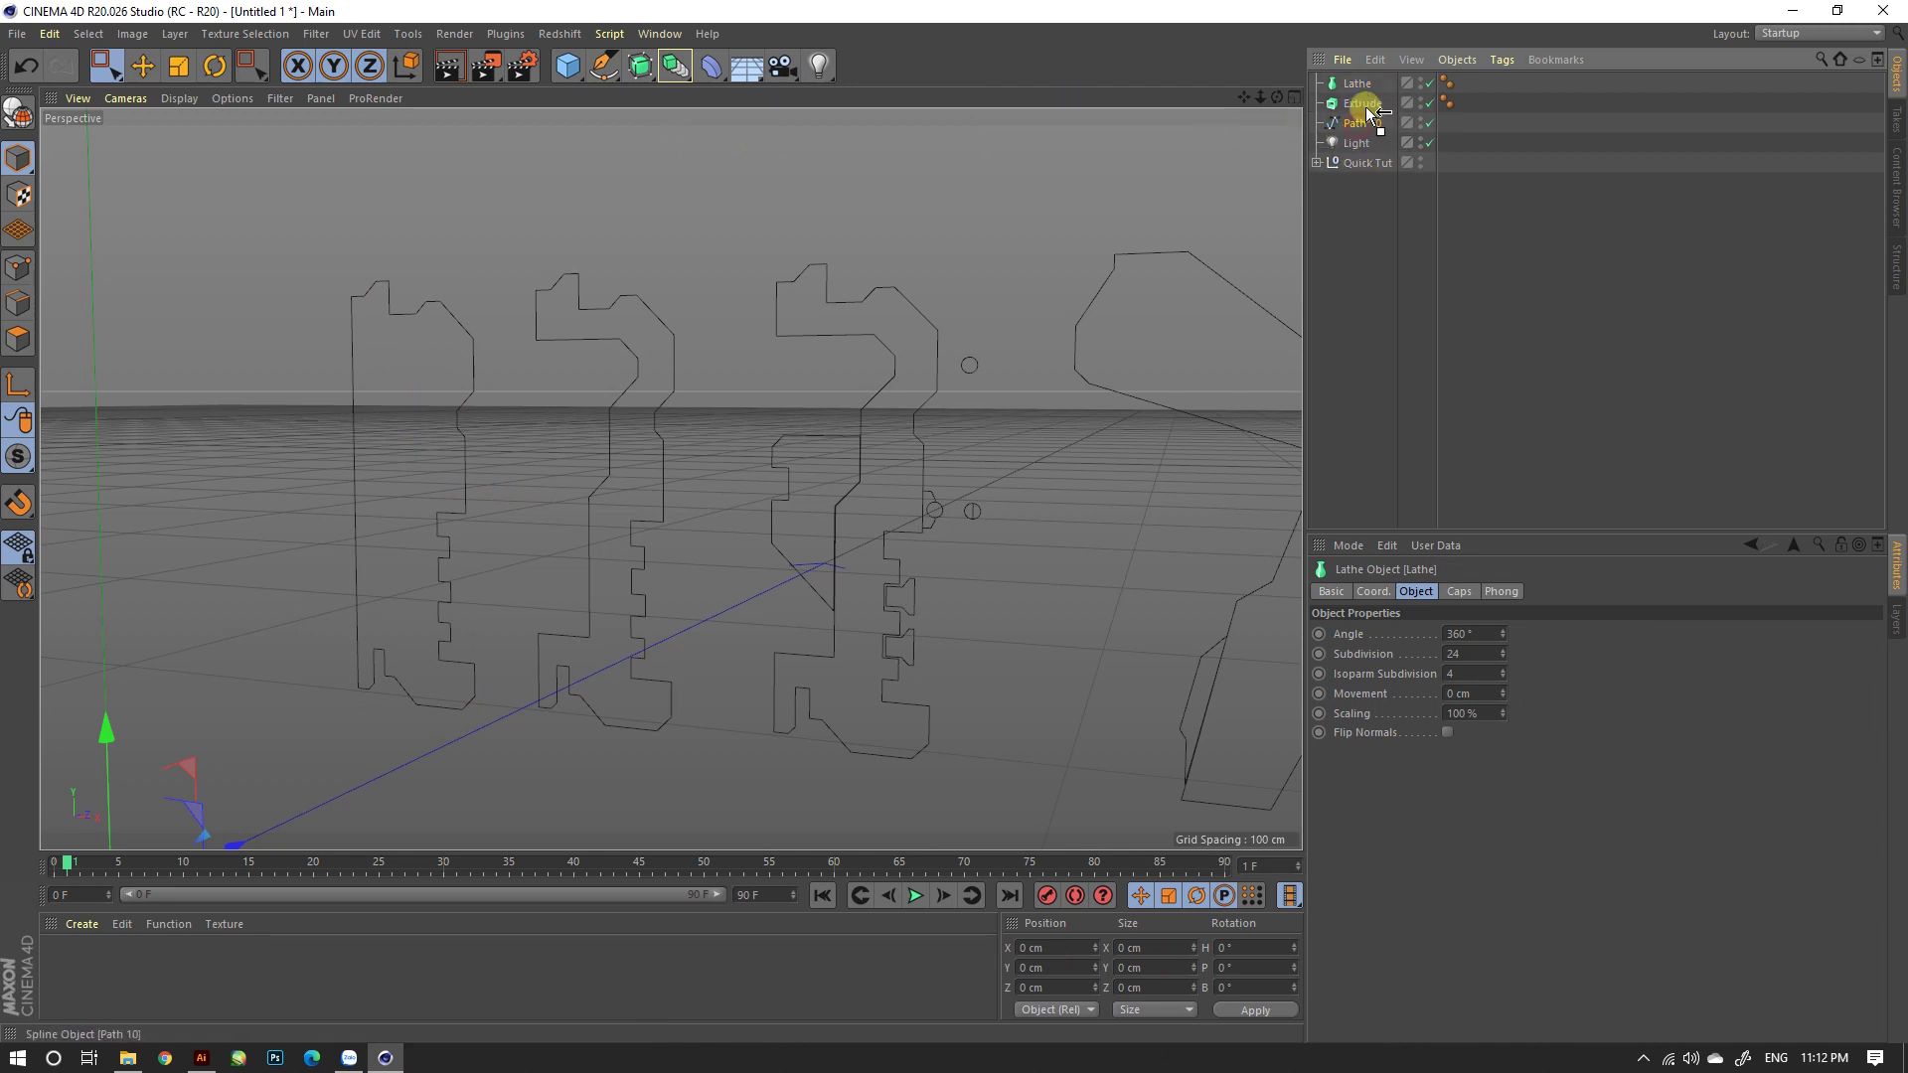
drag(1366, 105, 1361, 104)
alt+right_drag(771, 384, 497, 448)
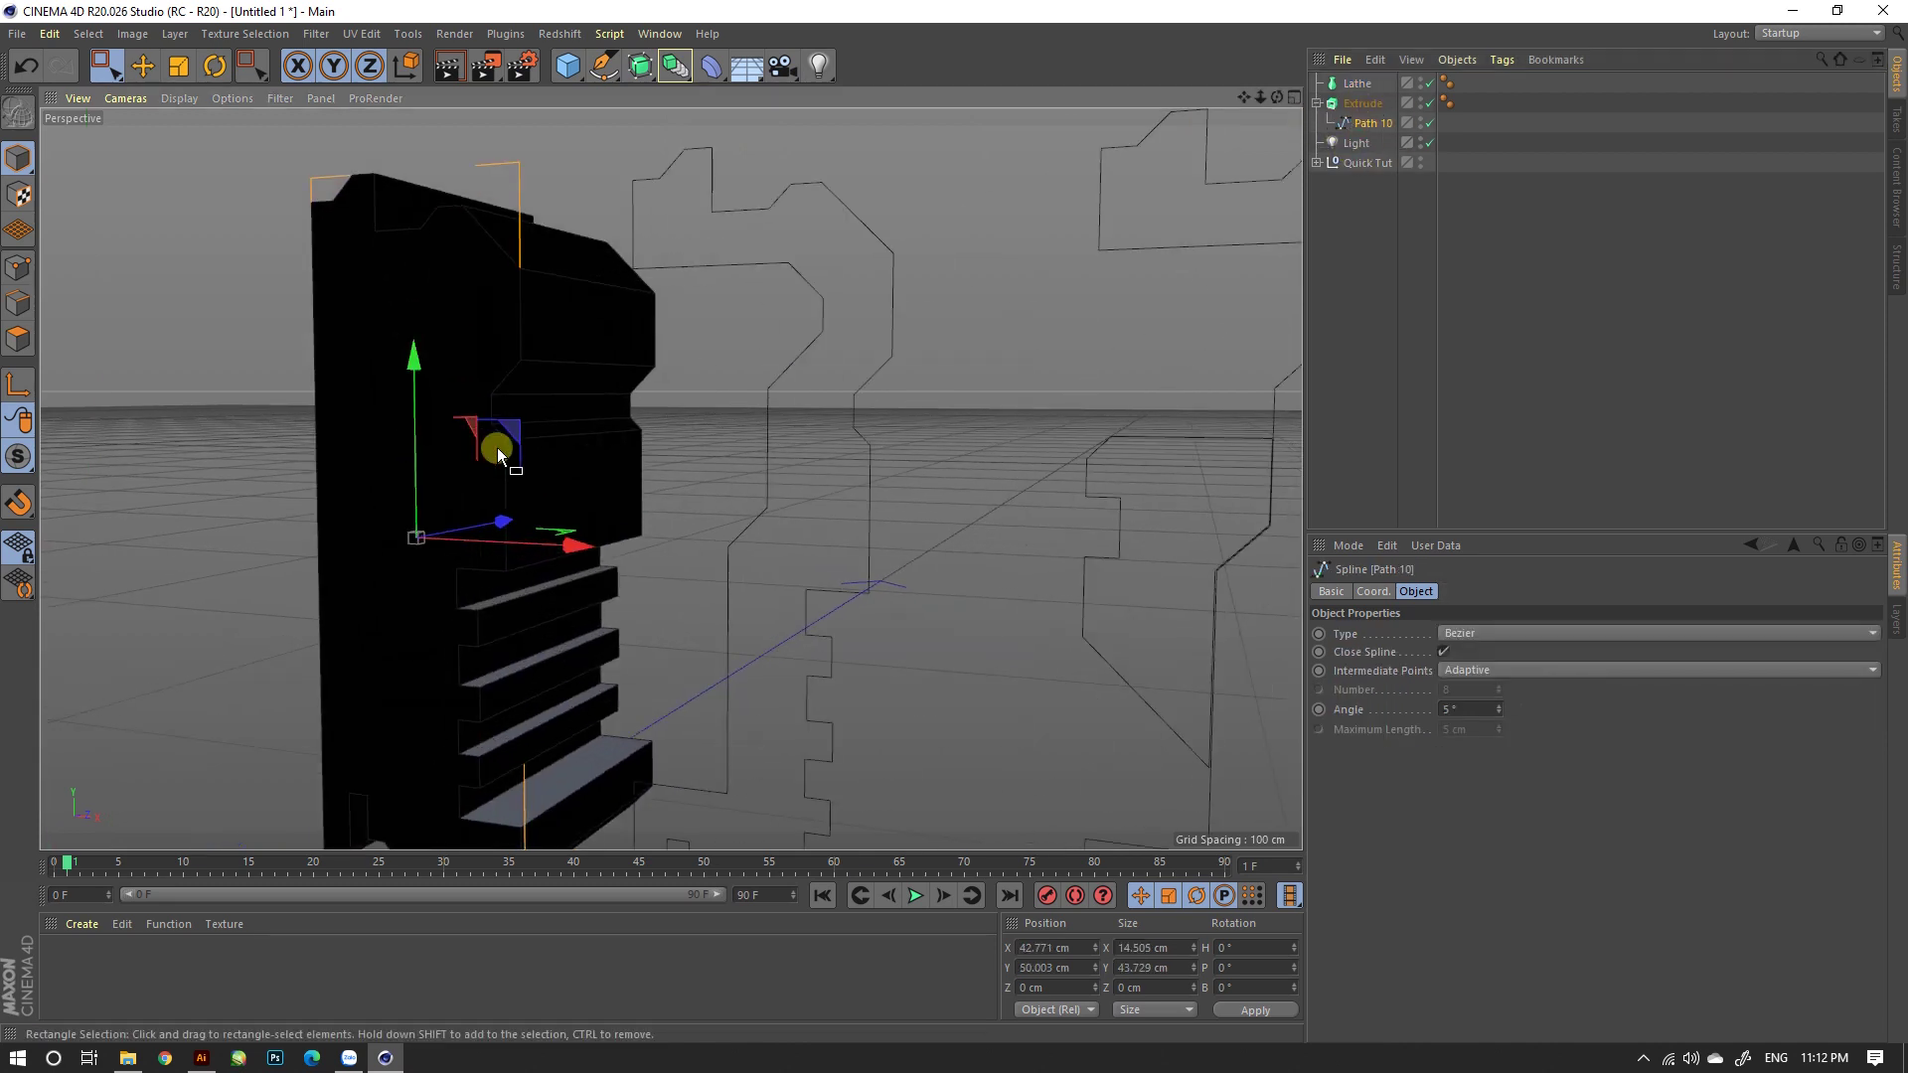
mouse_move(497, 448)
alt+mouse_down()
mouse_move(894, 456)
mouse_move(809, 626)
mouse_move(467, 605)
mouse_move(414, 525)
mouse_move(652, 461)
mouse_move(773, 559)
mouse_move(698, 586)
alt+mouse_up()
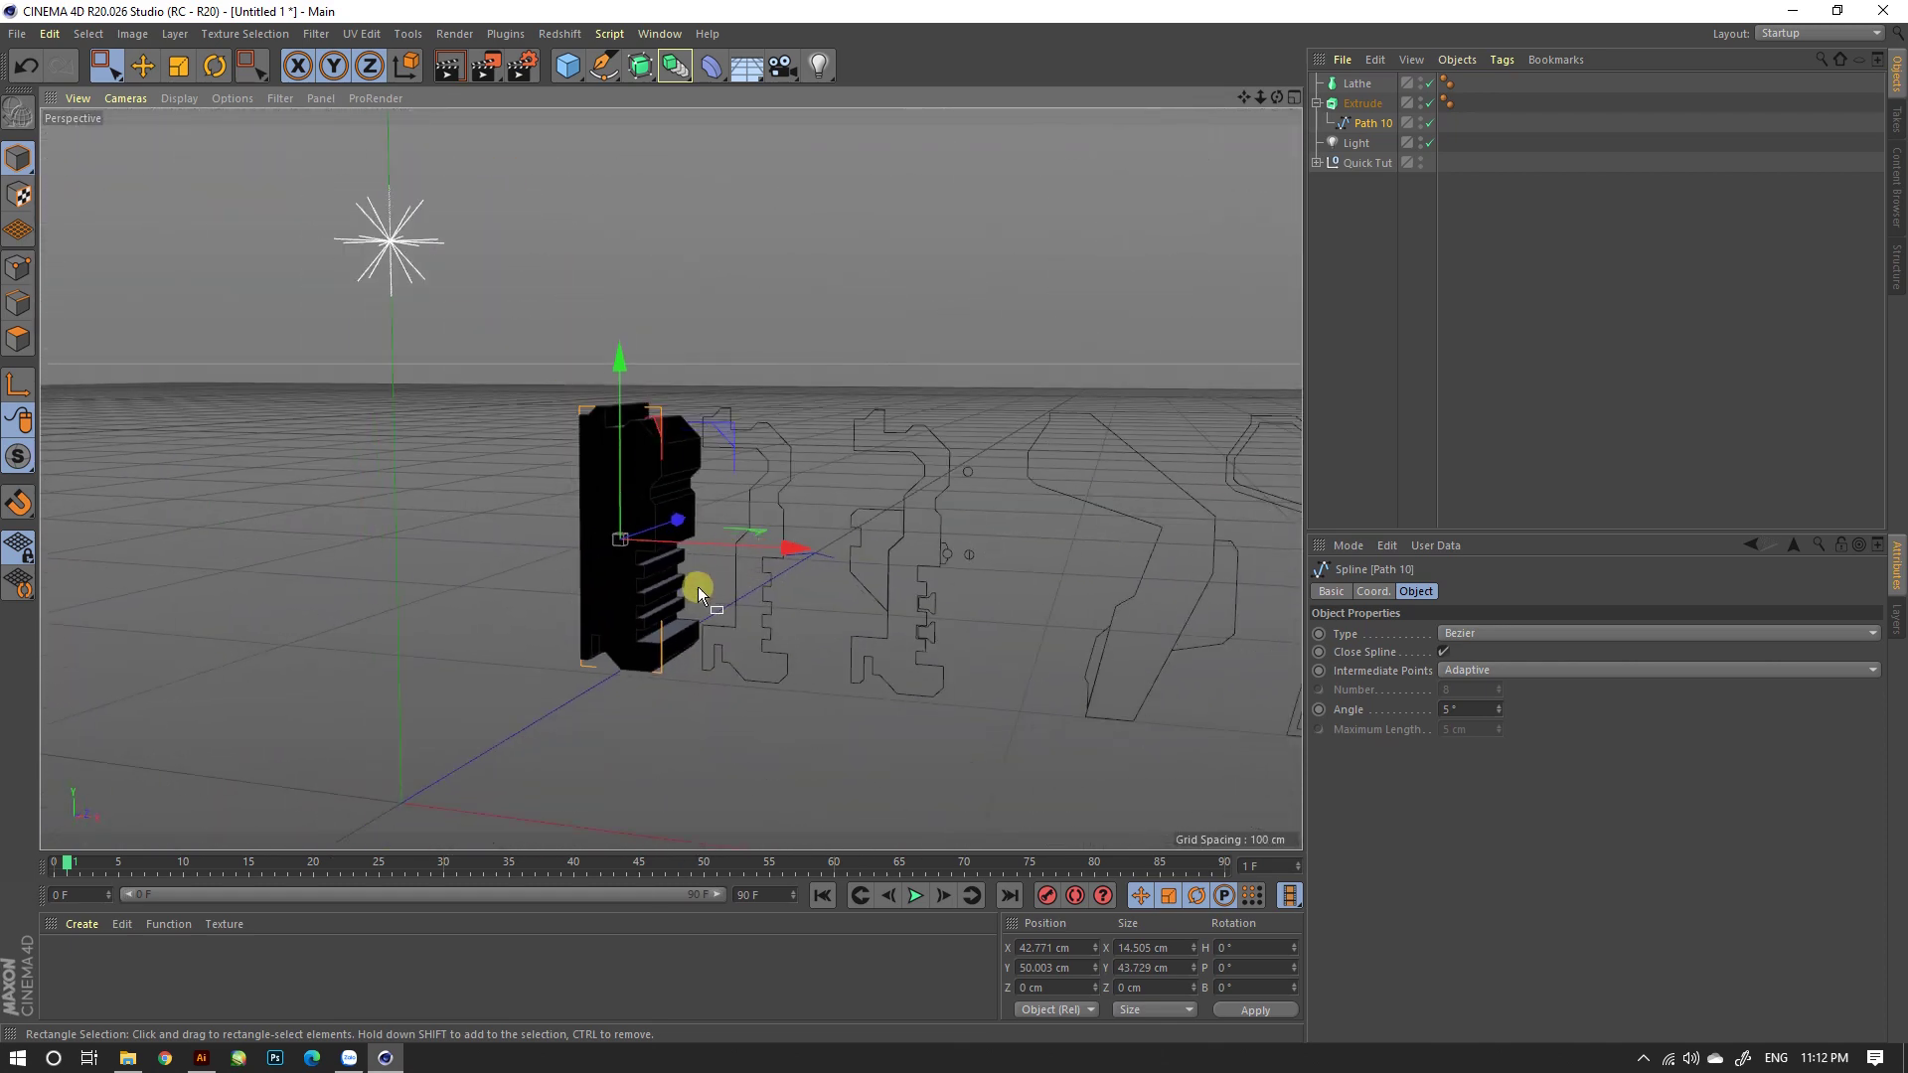
Step: Delete the scene light and inspect the extruded part
click(1350, 146)
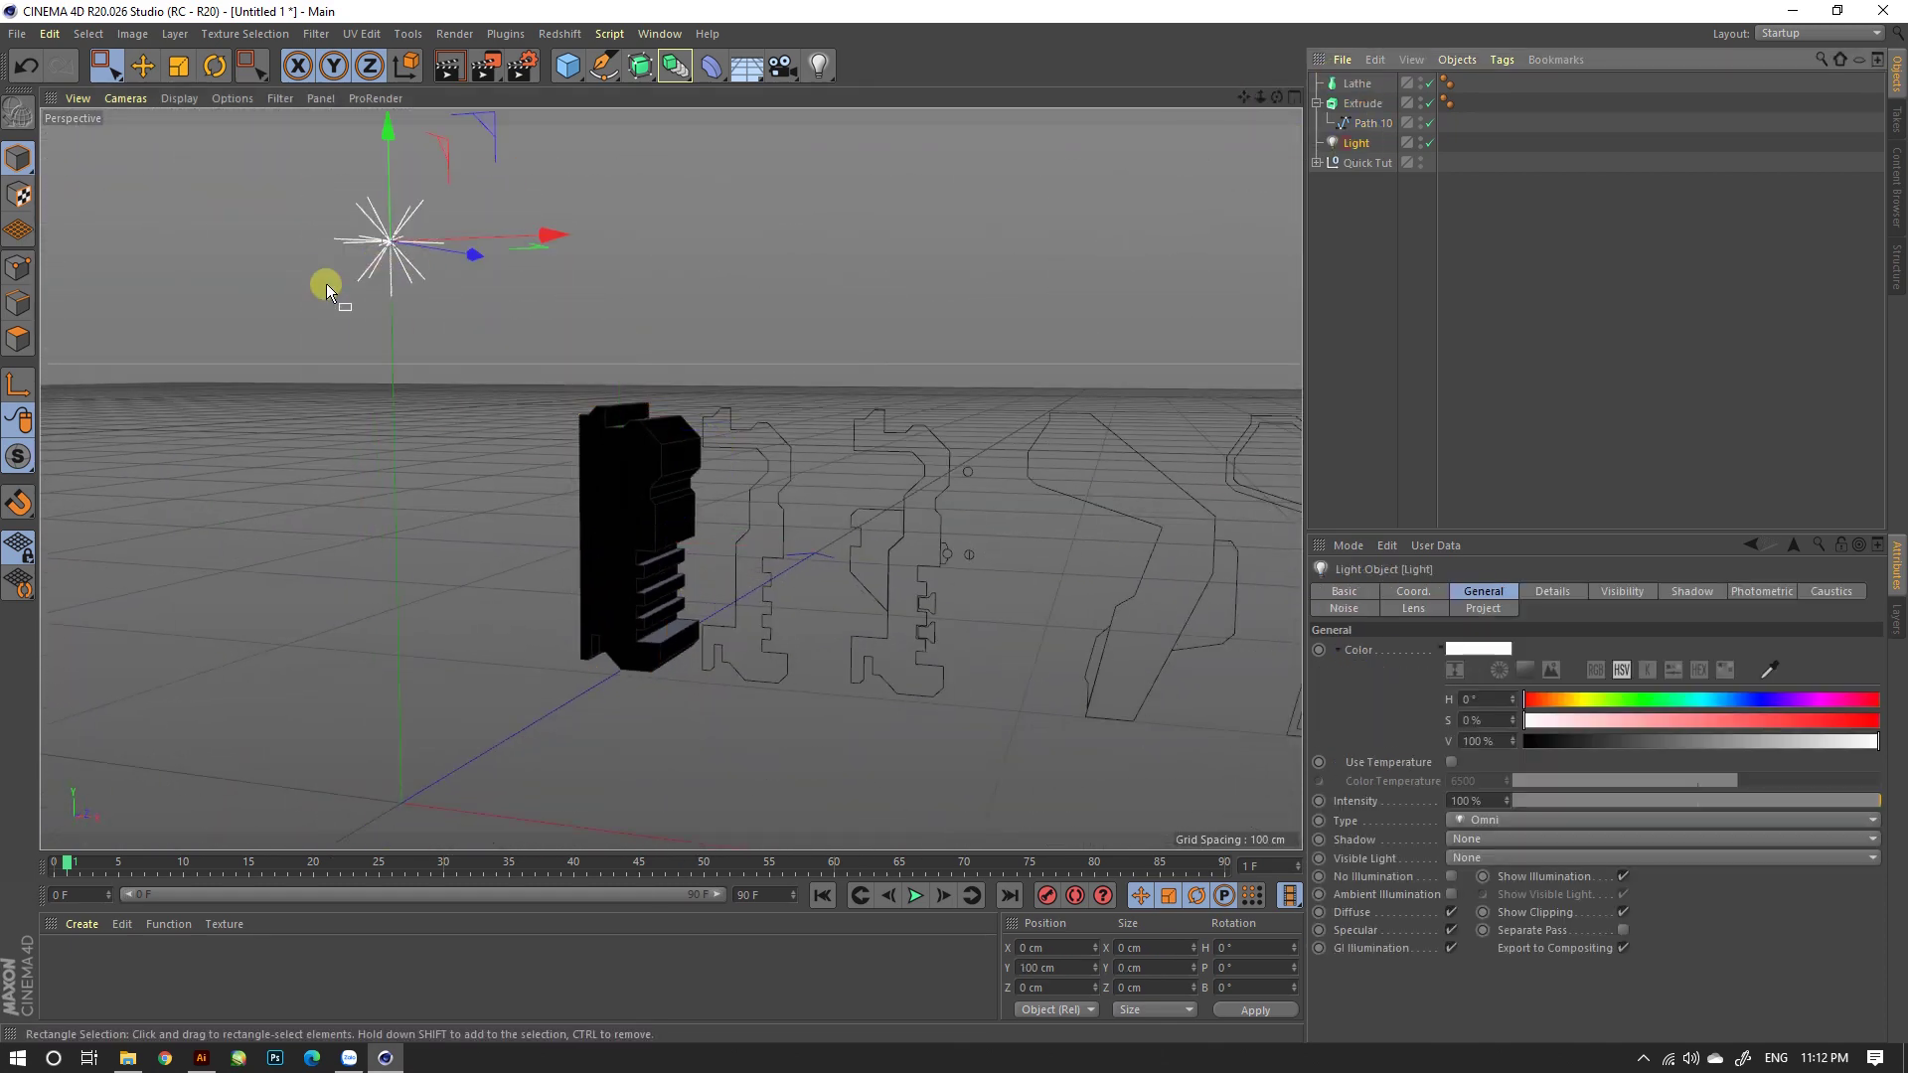
key(Delete)
mouse_move(684, 478)
alt+mouse_down()
mouse_move(669, 515)
mouse_move(404, 498)
mouse_move(648, 438)
mouse_move(861, 450)
mouse_move(891, 527)
mouse_move(772, 528)
alt+mouse_up()
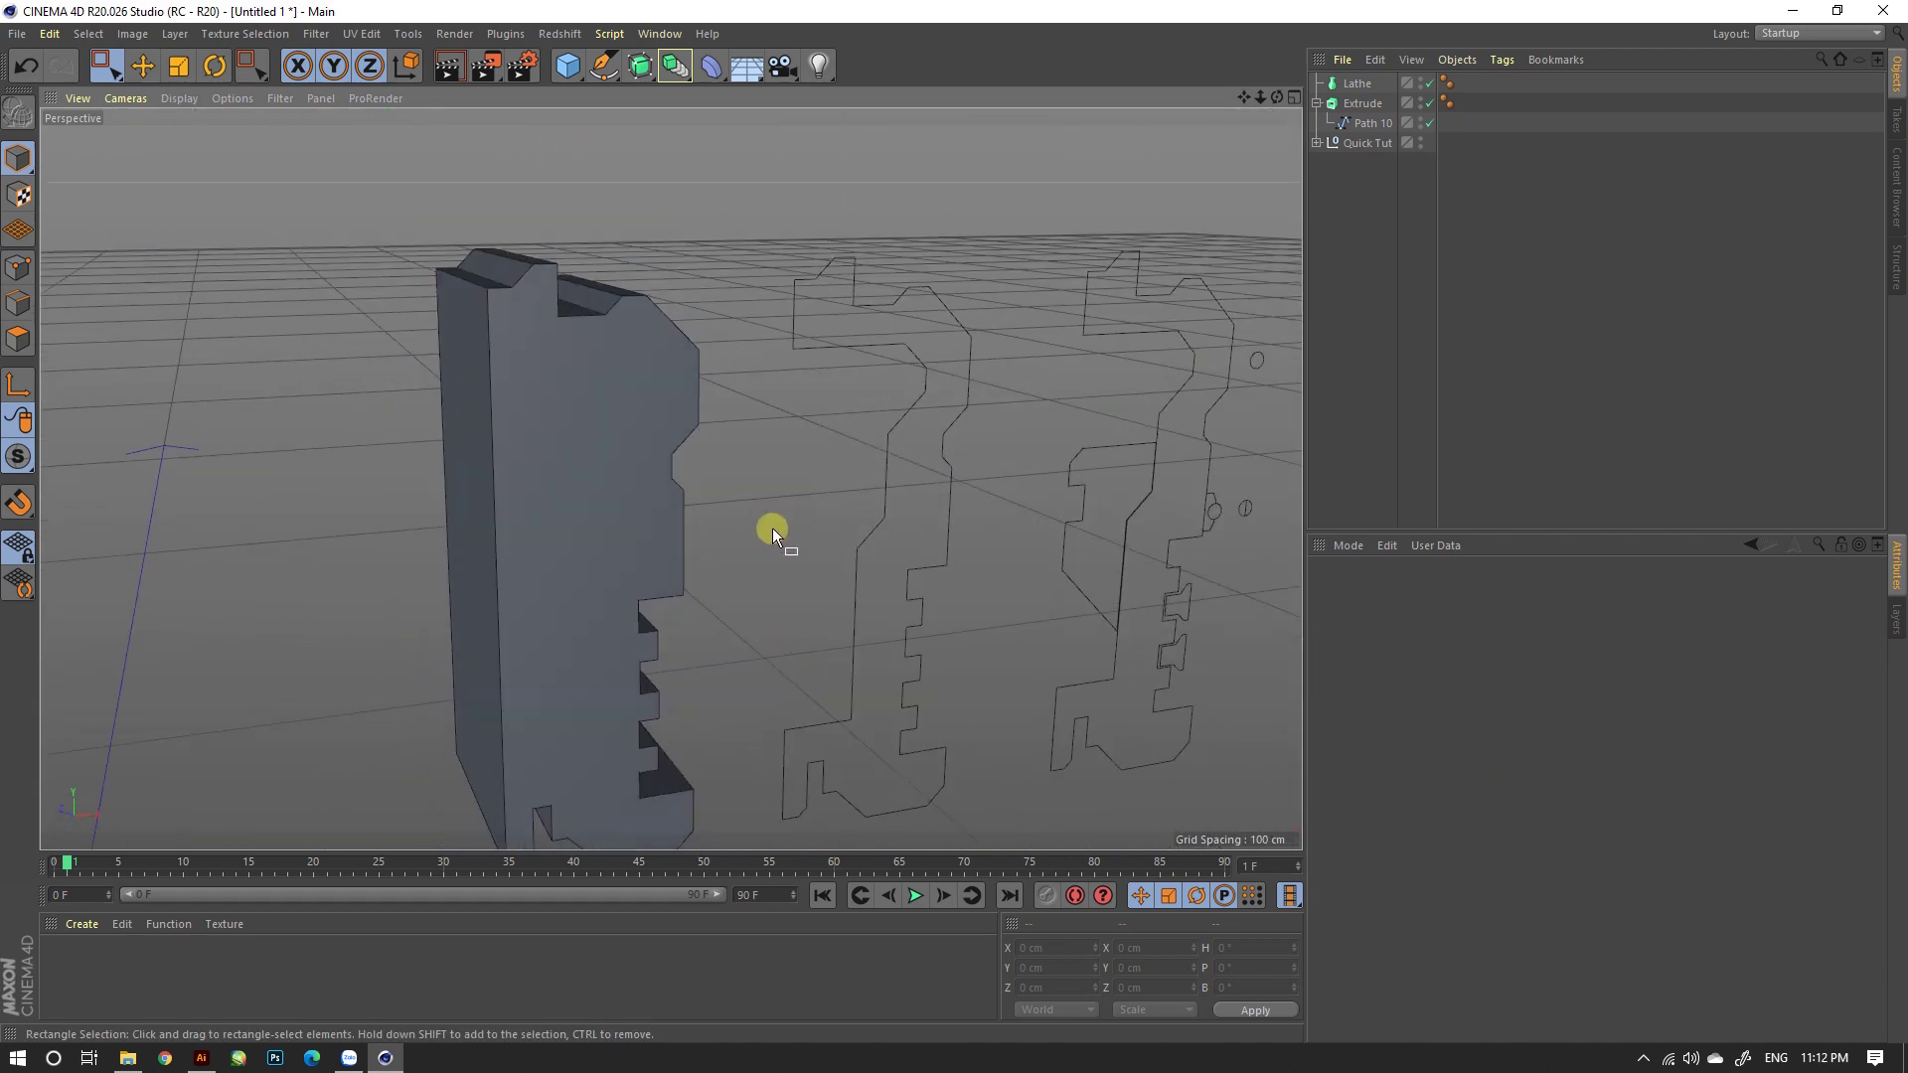
alt+right_drag(772, 528, 701, 521)
alt+drag(703, 525, 511, 525)
mouse_move(511, 522)
alt+right_down()
mouse_move(593, 547)
mouse_move(532, 523)
alt+right_up()
mouse_move(533, 523)
alt+mouse_down()
mouse_move(589, 428)
mouse_move(718, 575)
alt+mouse_up()
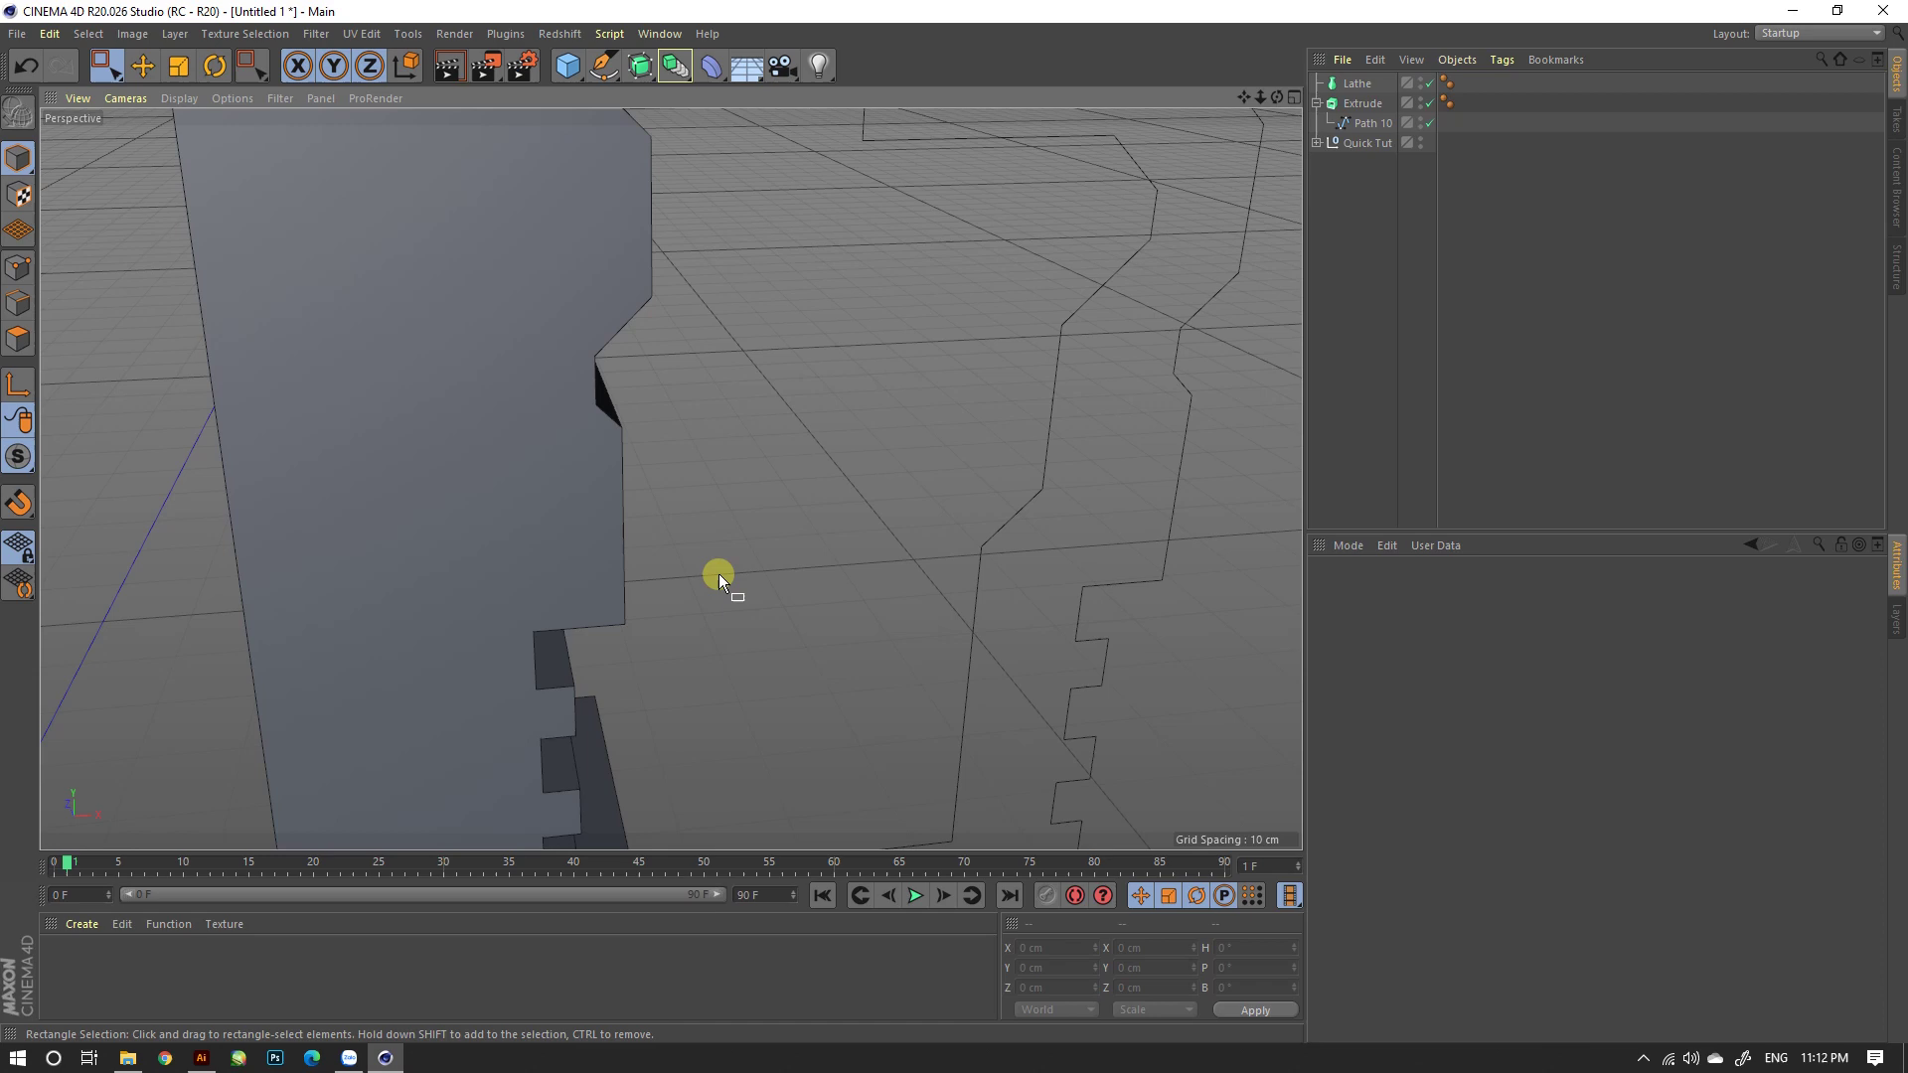
mouse_move(719, 575)
alt+right_down()
mouse_move(630, 560)
mouse_move(647, 481)
alt+right_up()
mouse_move(647, 481)
alt+mouse_down()
mouse_move(558, 672)
mouse_move(592, 706)
mouse_move(857, 516)
mouse_move(1177, 396)
mouse_move(862, 712)
mouse_move(862, 736)
alt+mouse_up()
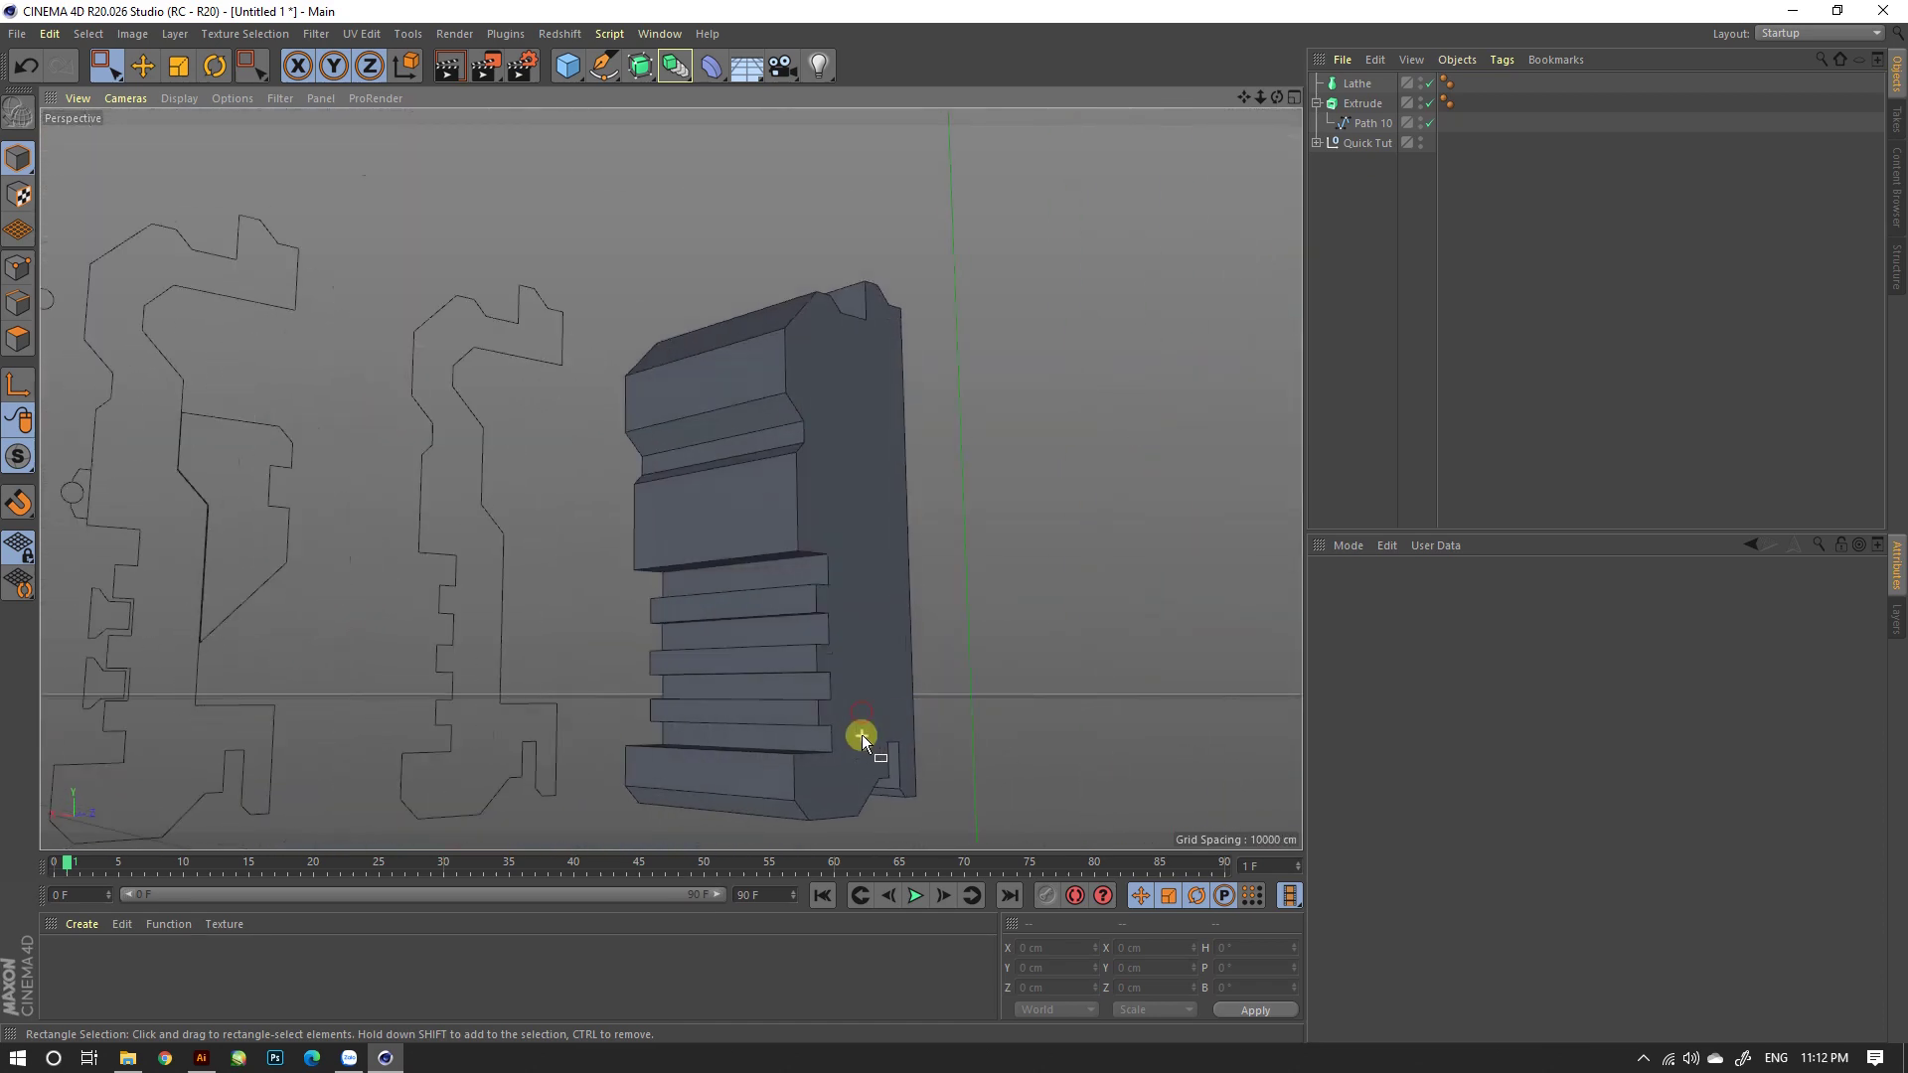
mouse_move(862, 736)
alt+right_down()
mouse_move(797, 688)
mouse_move(762, 545)
alt+right_up()
mouse_move(761, 546)
alt+mouse_down()
mouse_move(781, 510)
mouse_move(562, 567)
mouse_move(672, 567)
mouse_move(409, 582)
mouse_move(670, 539)
alt+mouse_up()
Step: Place a copy of Path 10 inside the Lathe to form a ring
click(1357, 83)
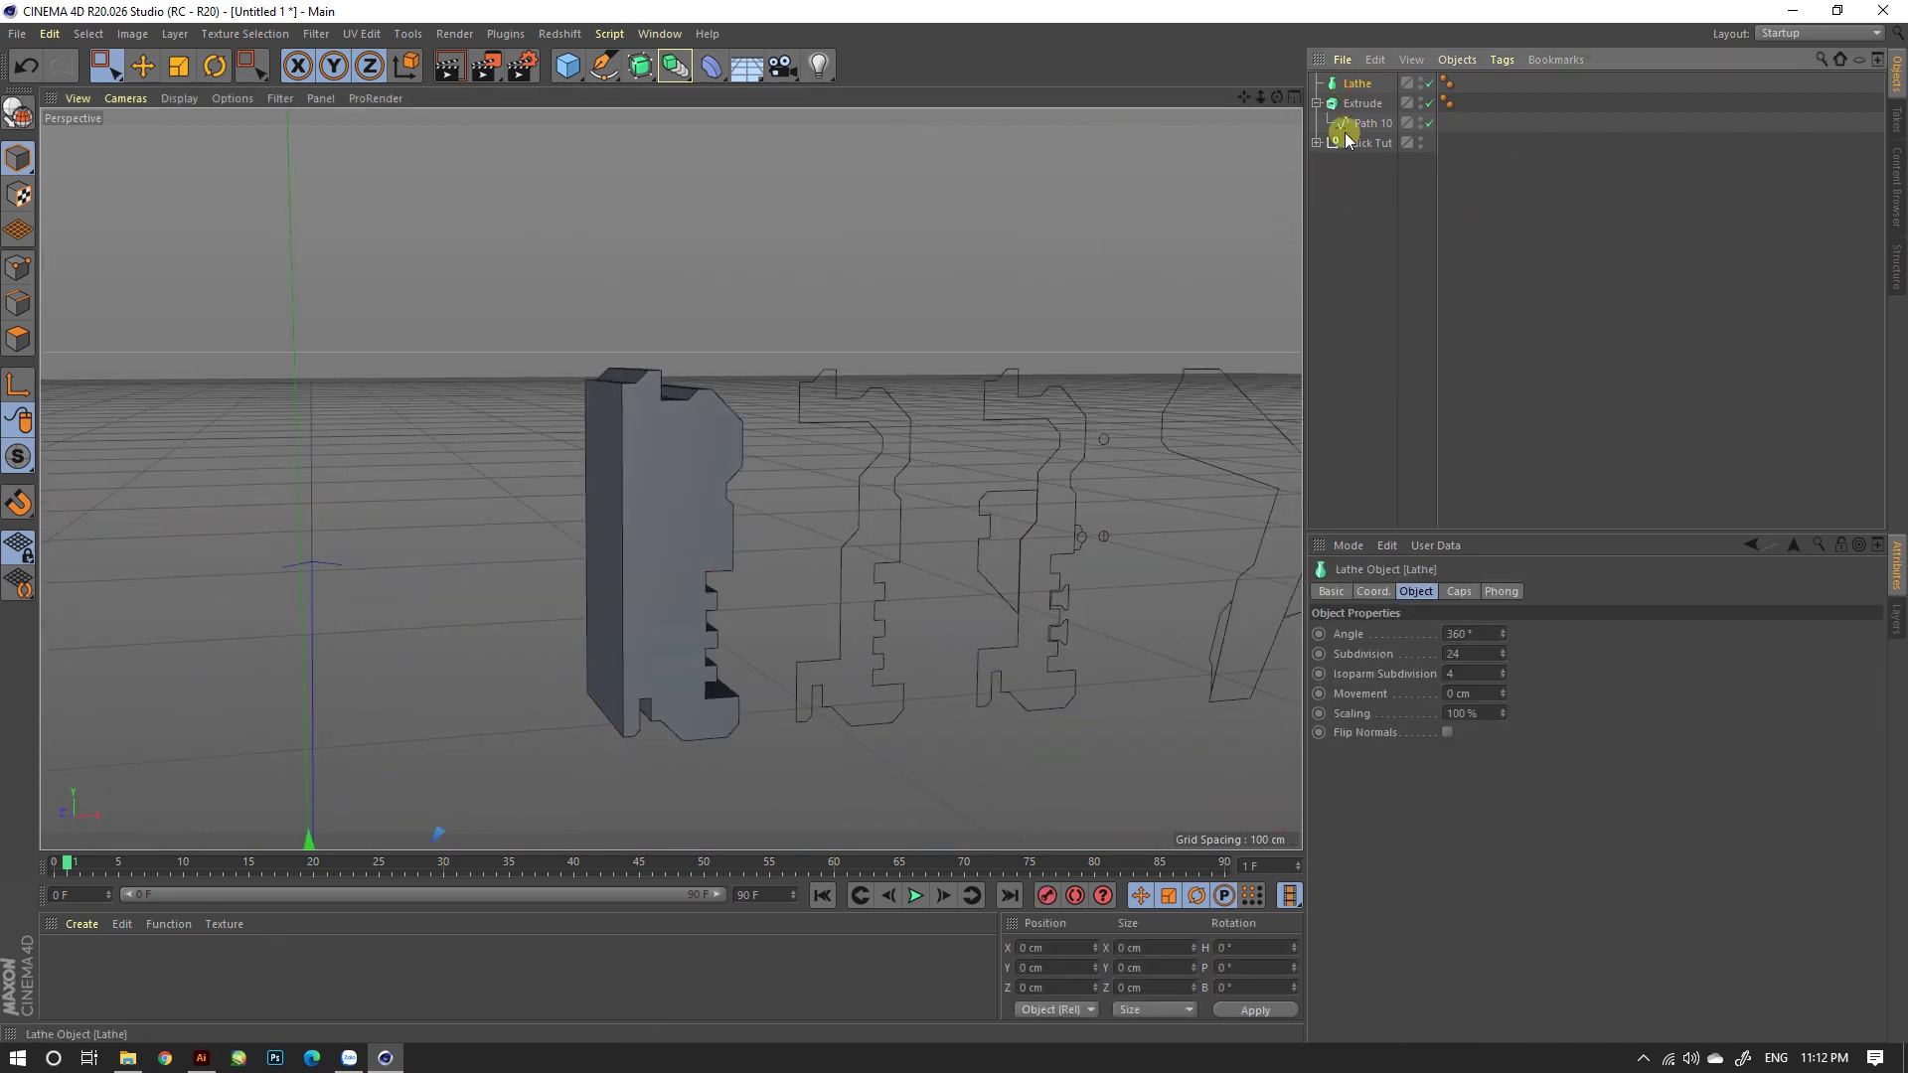
alt+drag(836, 405, 875, 408)
drag(1360, 144, 1358, 88)
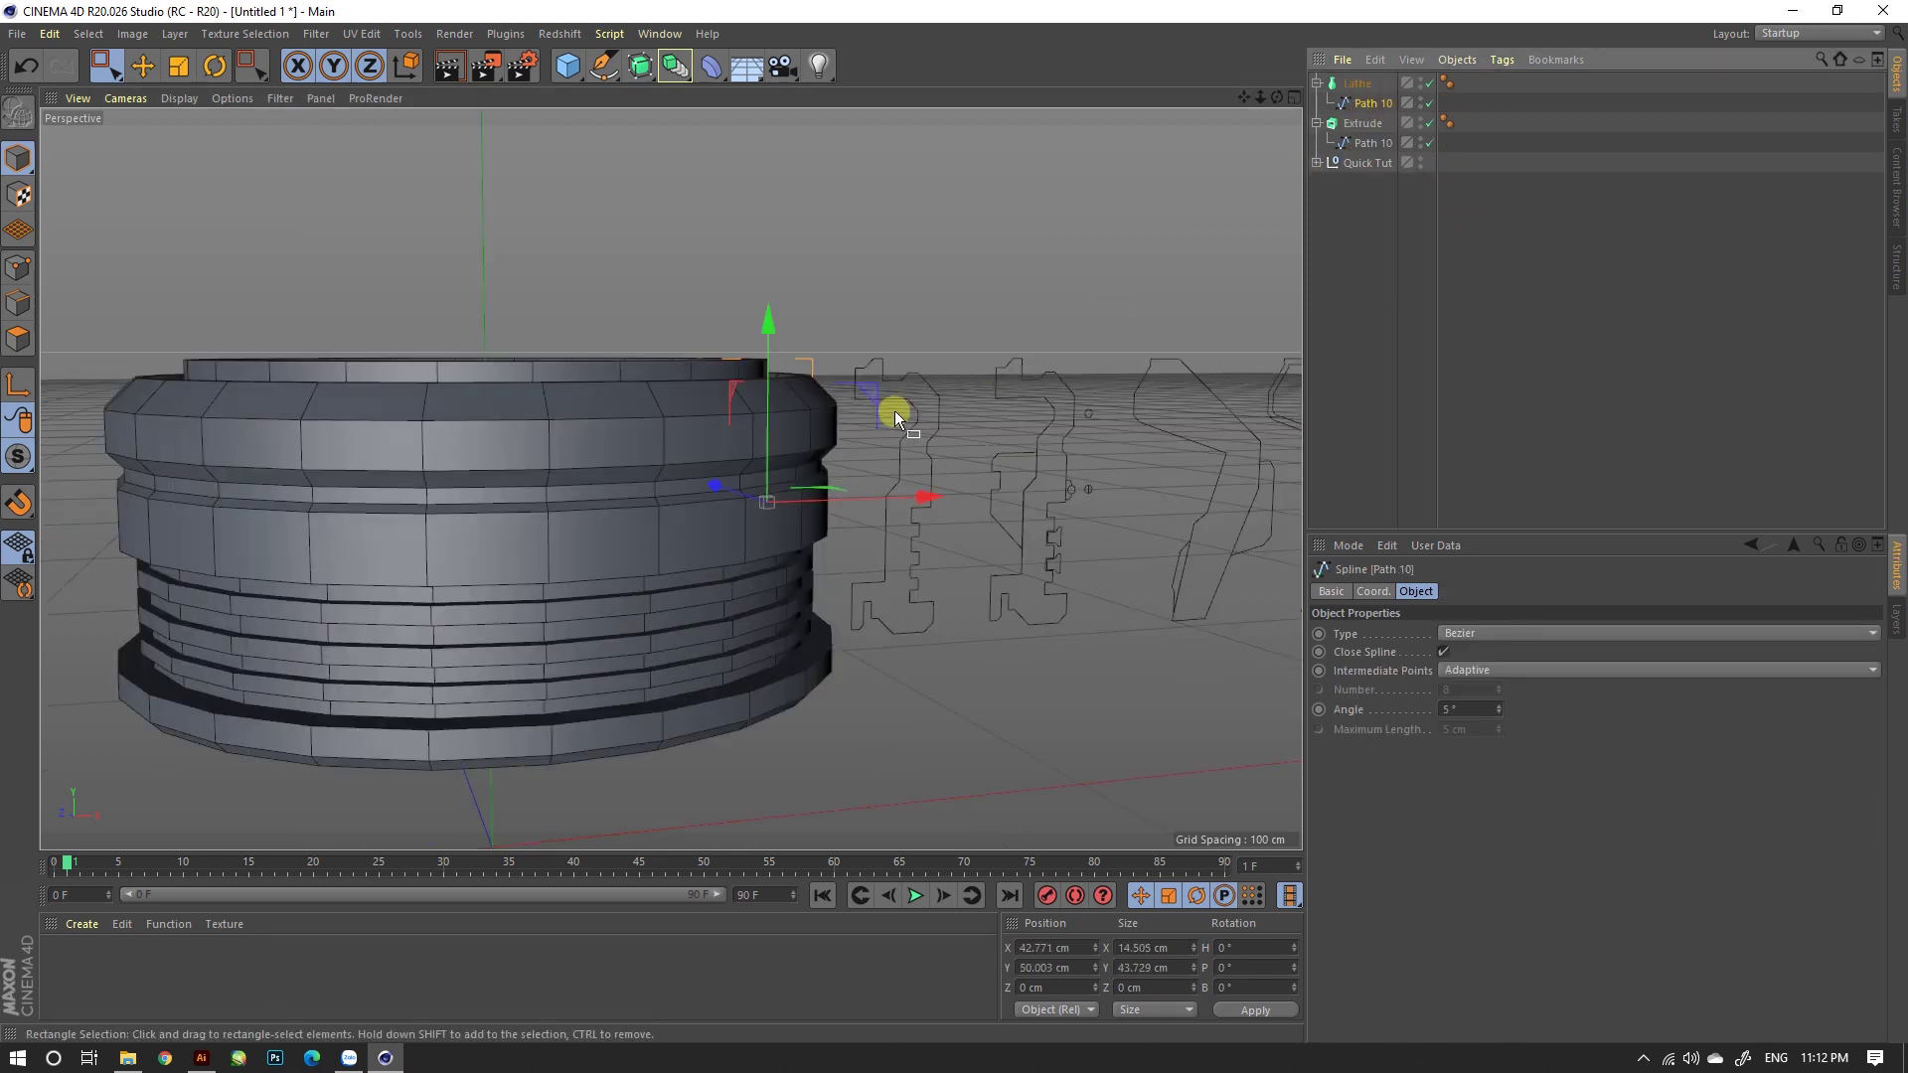
click(1353, 89)
Step: Move the Lathe left of the extruded part and slide its Path 10 profile inward
key(o)
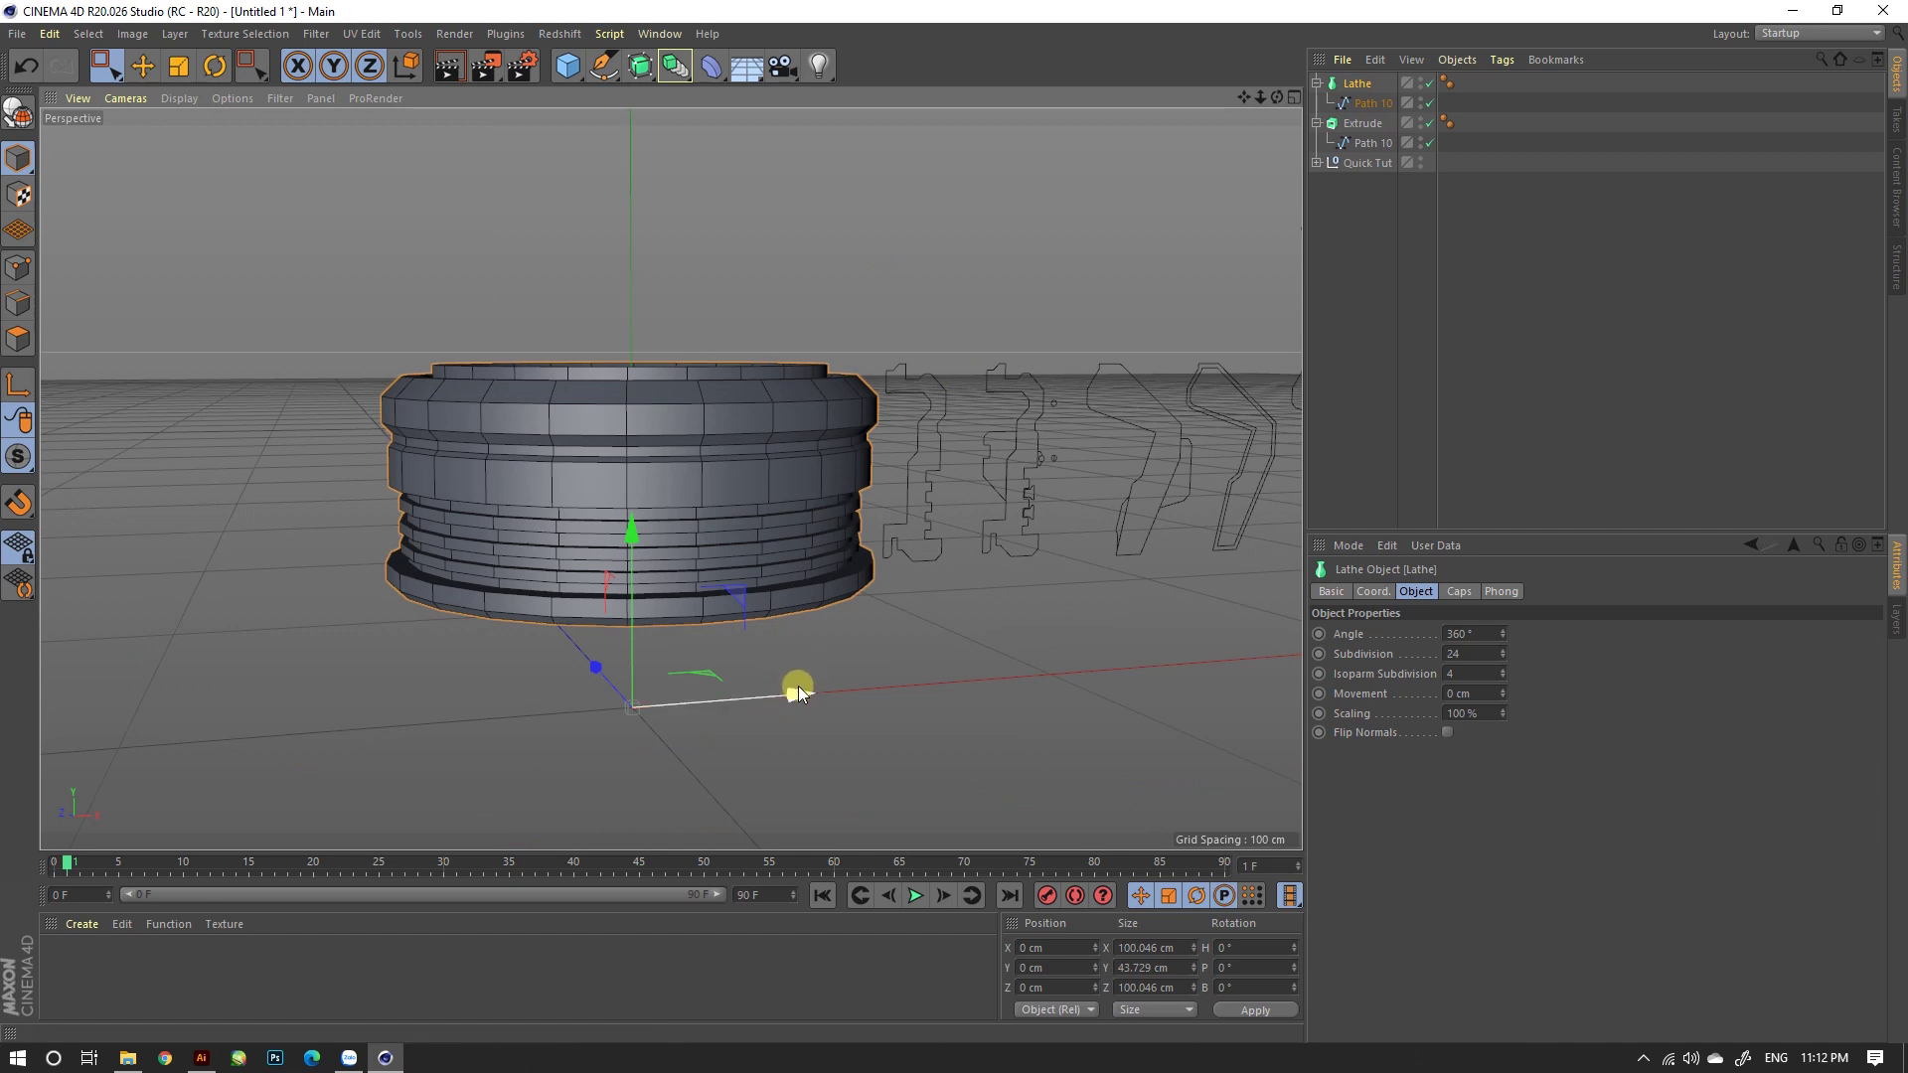
drag(797, 688, 671, 690)
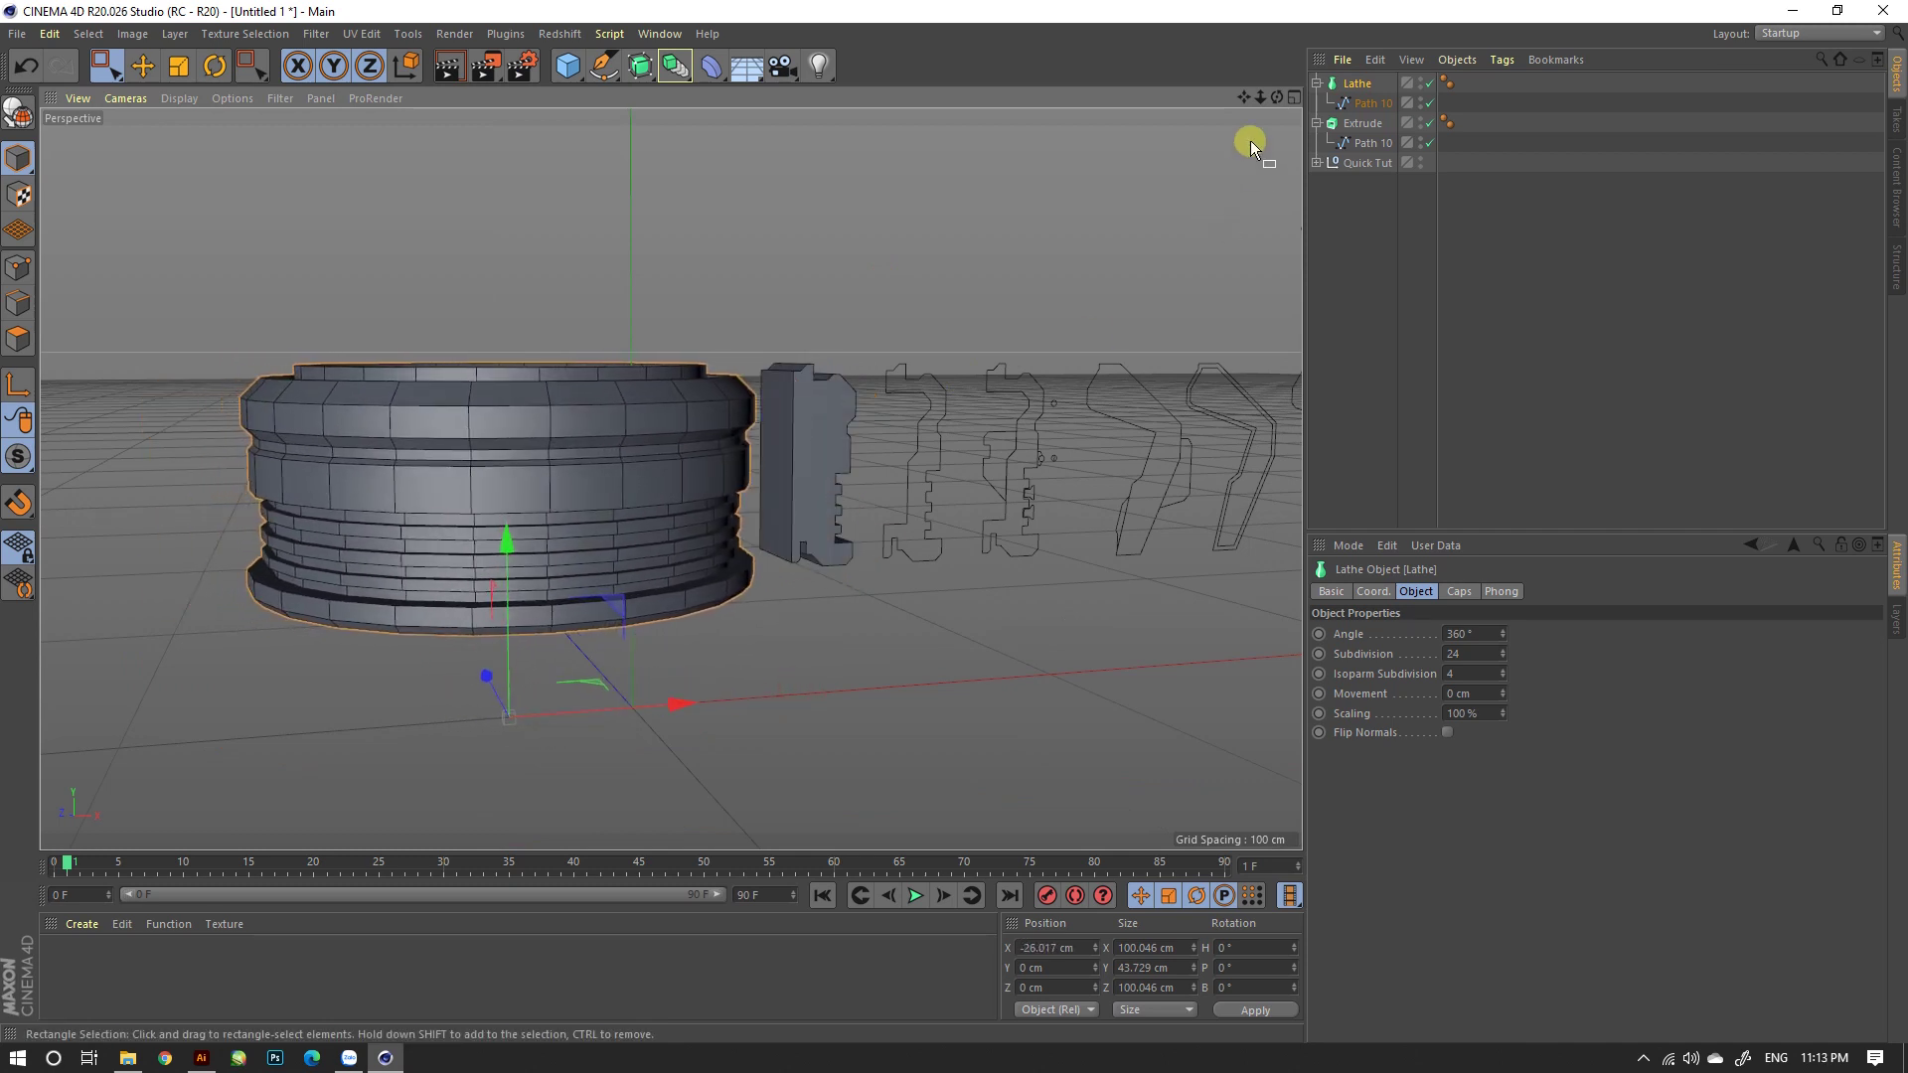
click(1337, 103)
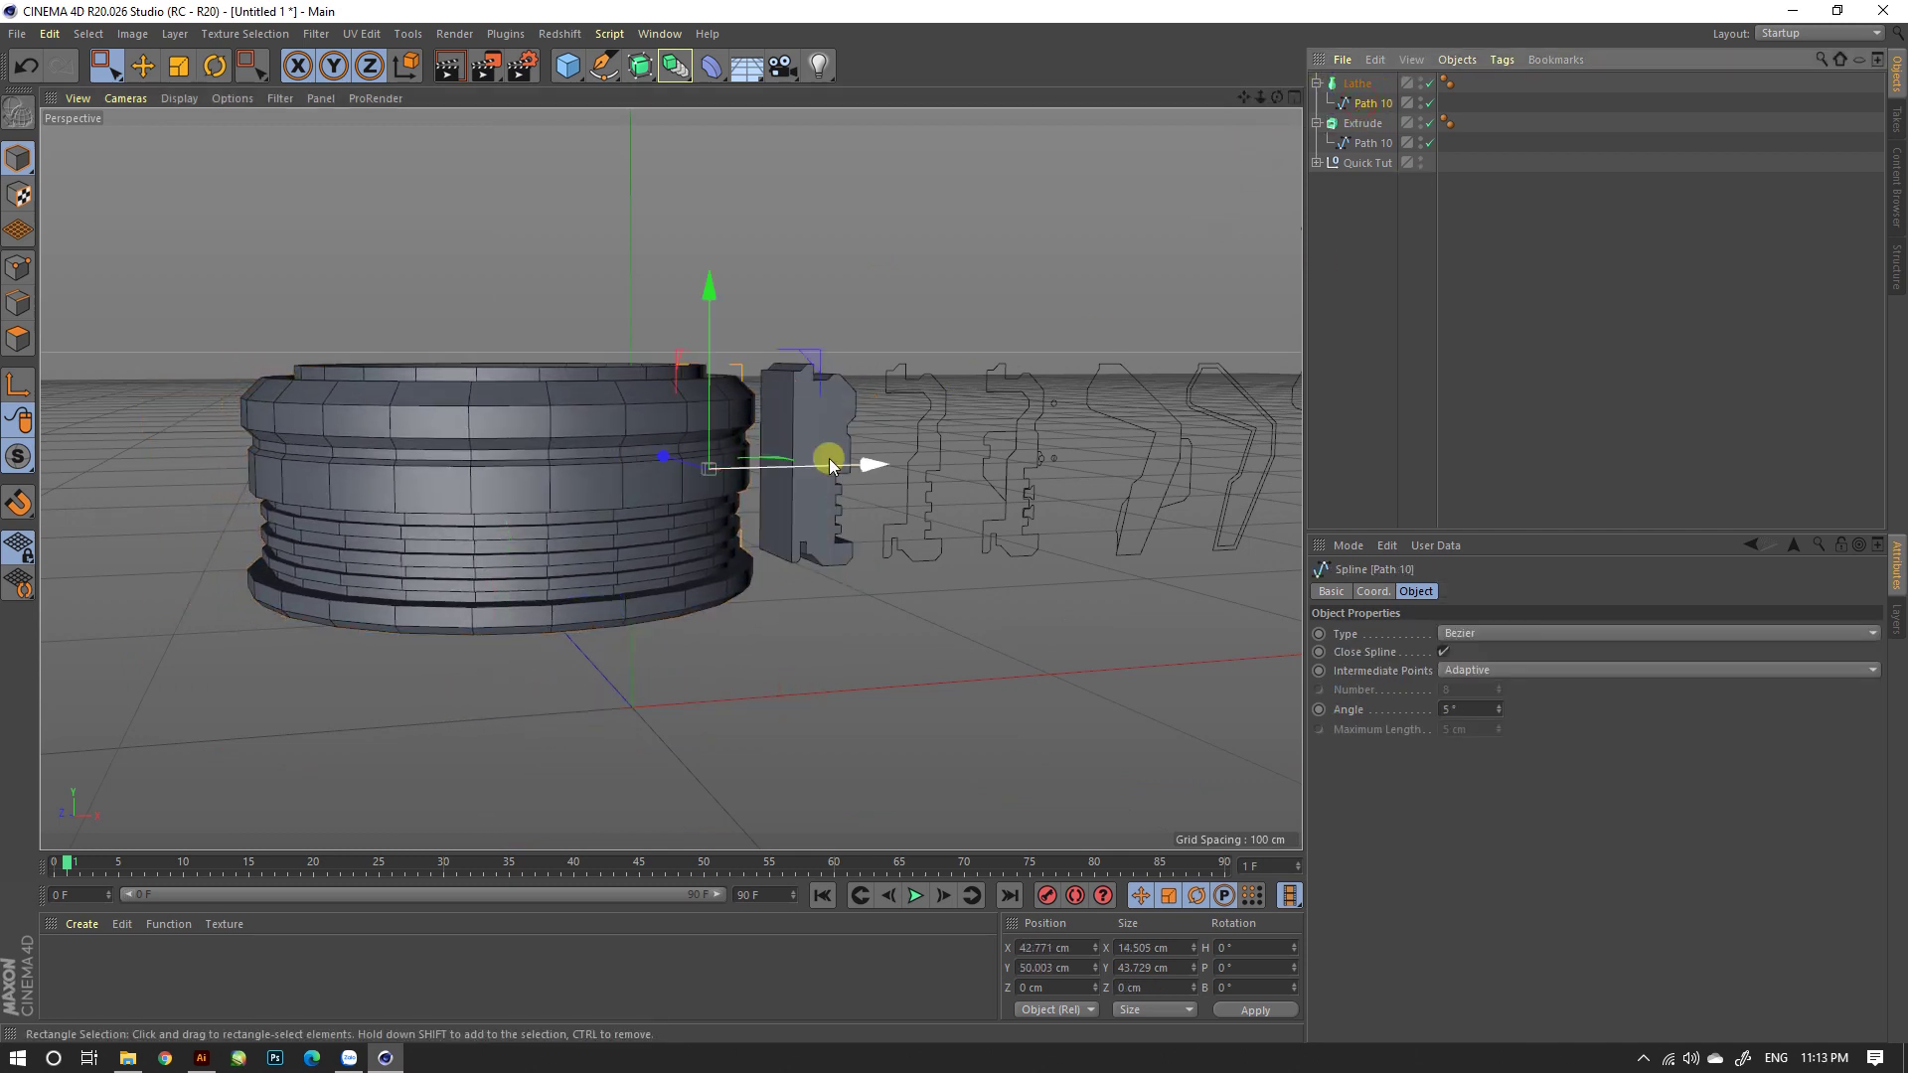
mouse_move(871, 464)
mouse_down()
mouse_move(670, 471)
mouse_move(724, 471)
mouse_move(699, 474)
mouse_up()
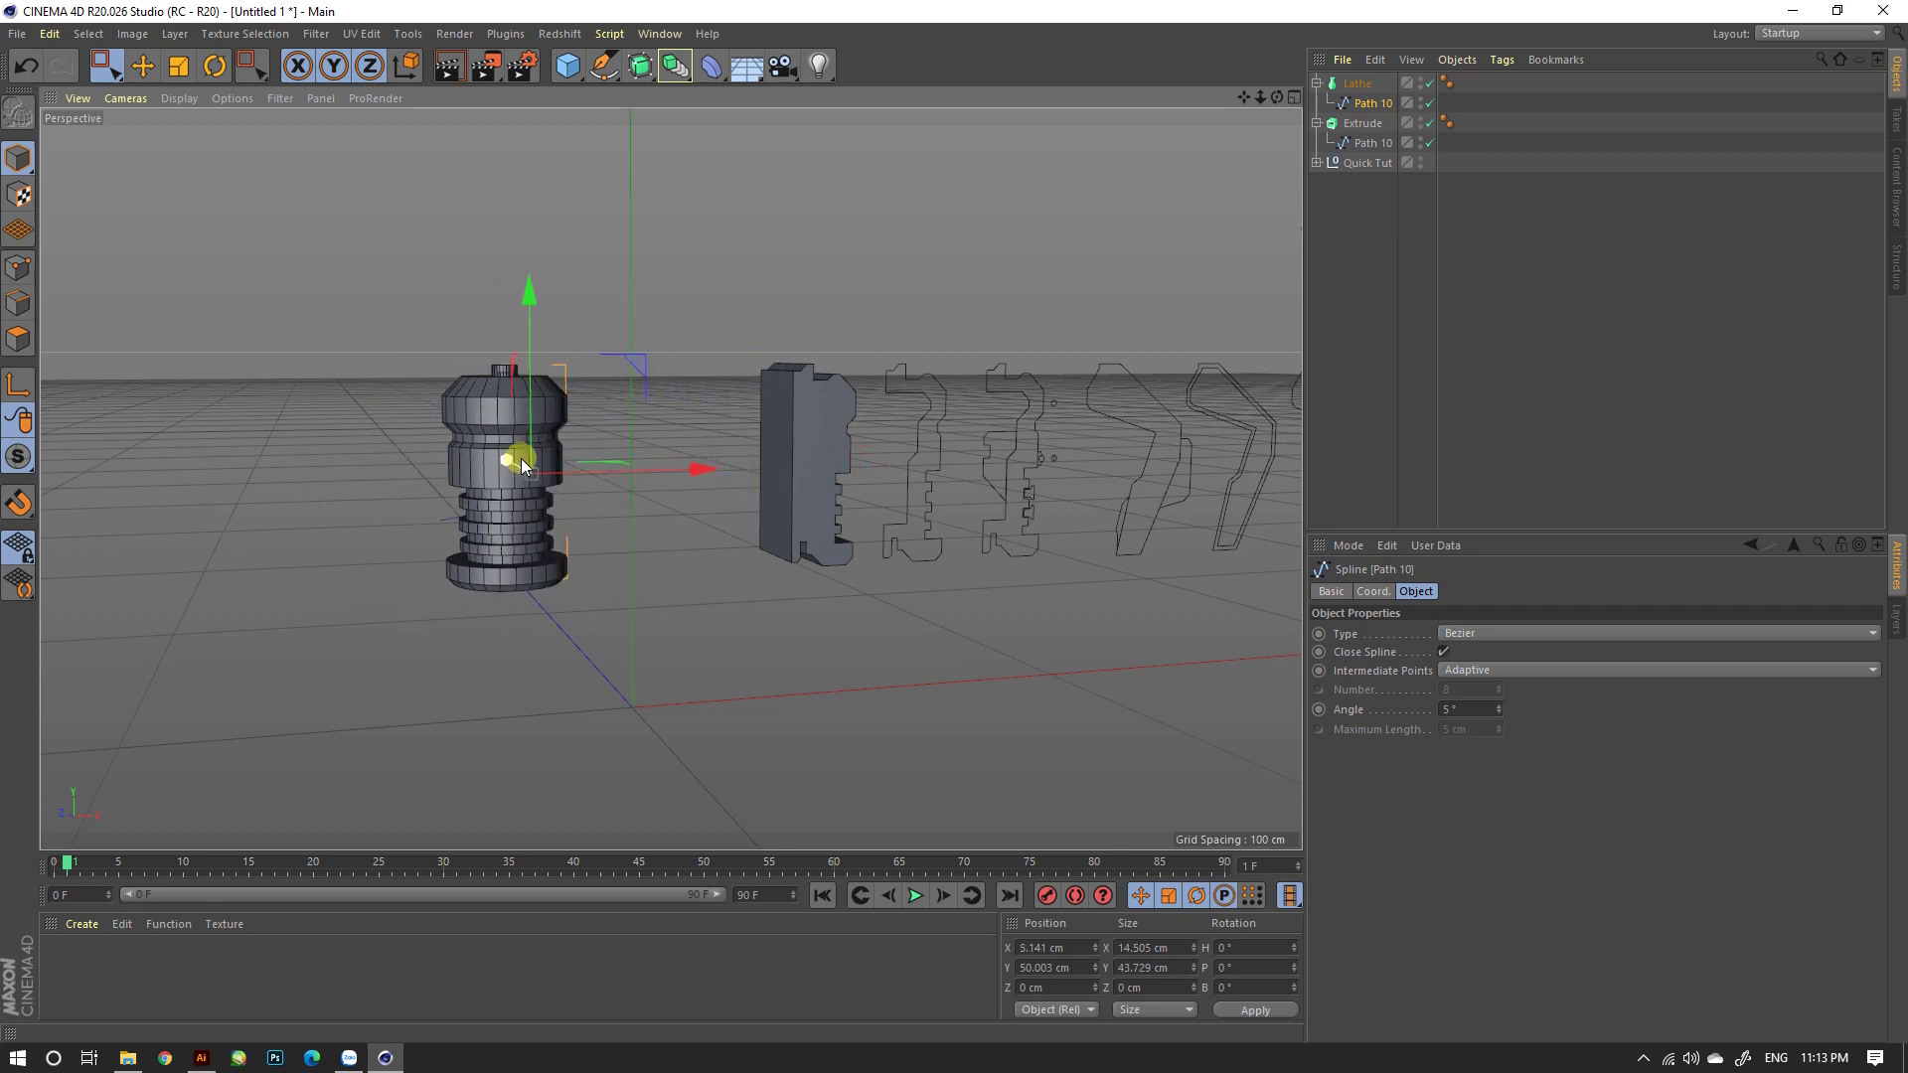
scroll(517, 452, up, 5)
Step: Set the Lathe's revolve Angle to 240° for an open cutaway
click(1358, 84)
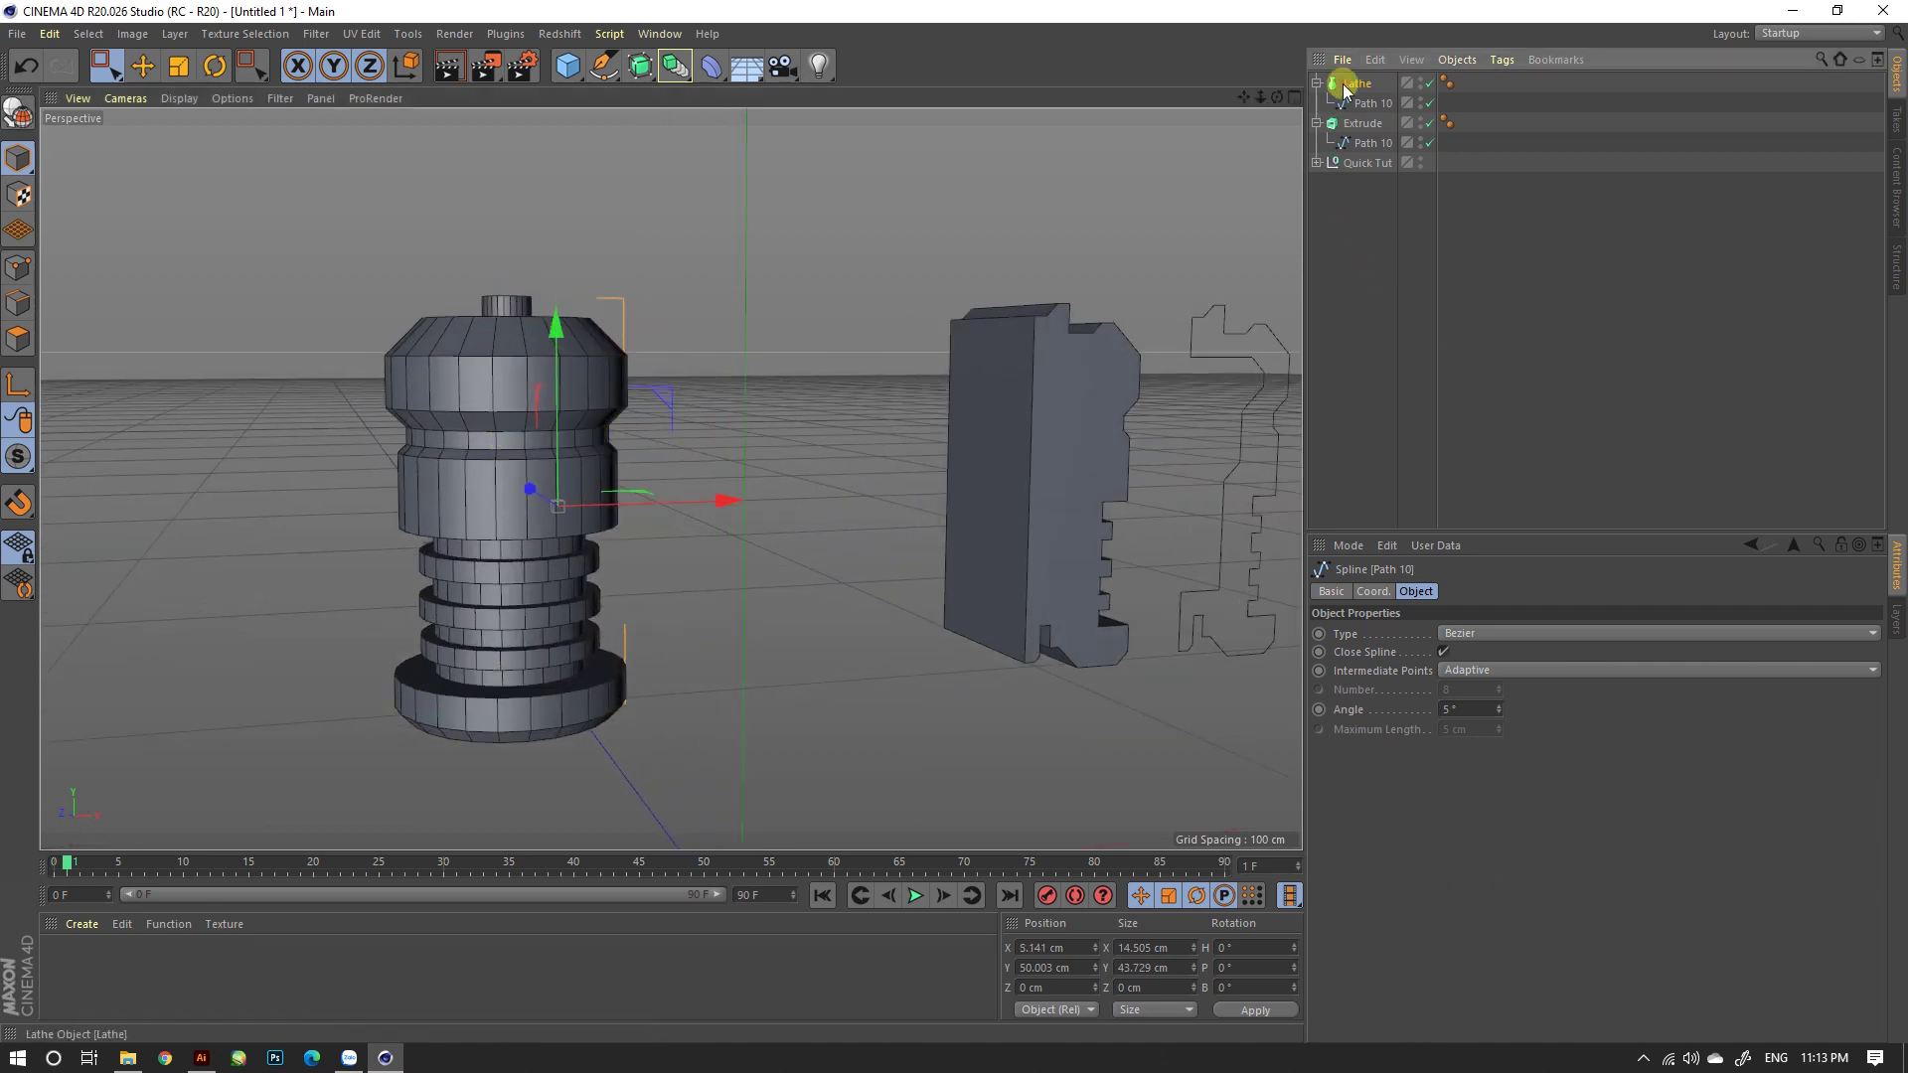
click(1481, 633)
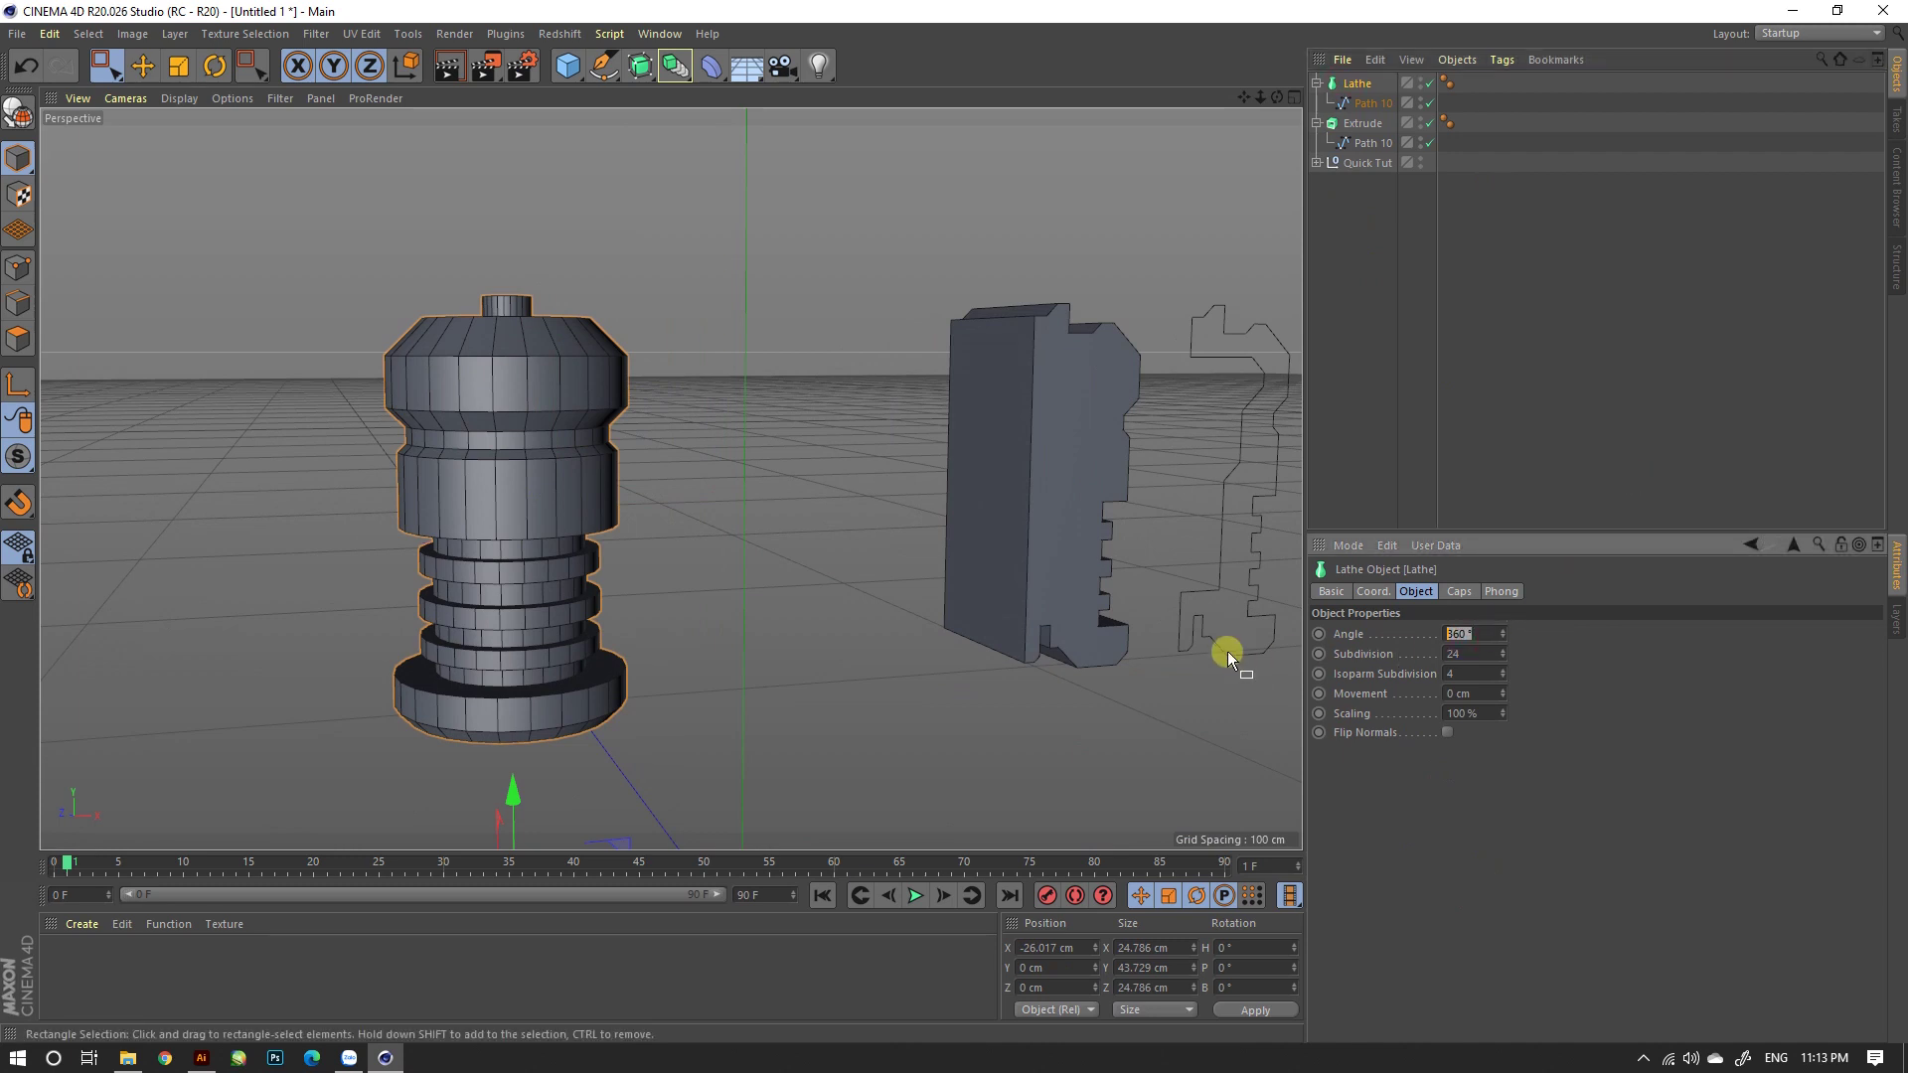
text(240)
click(1467, 653)
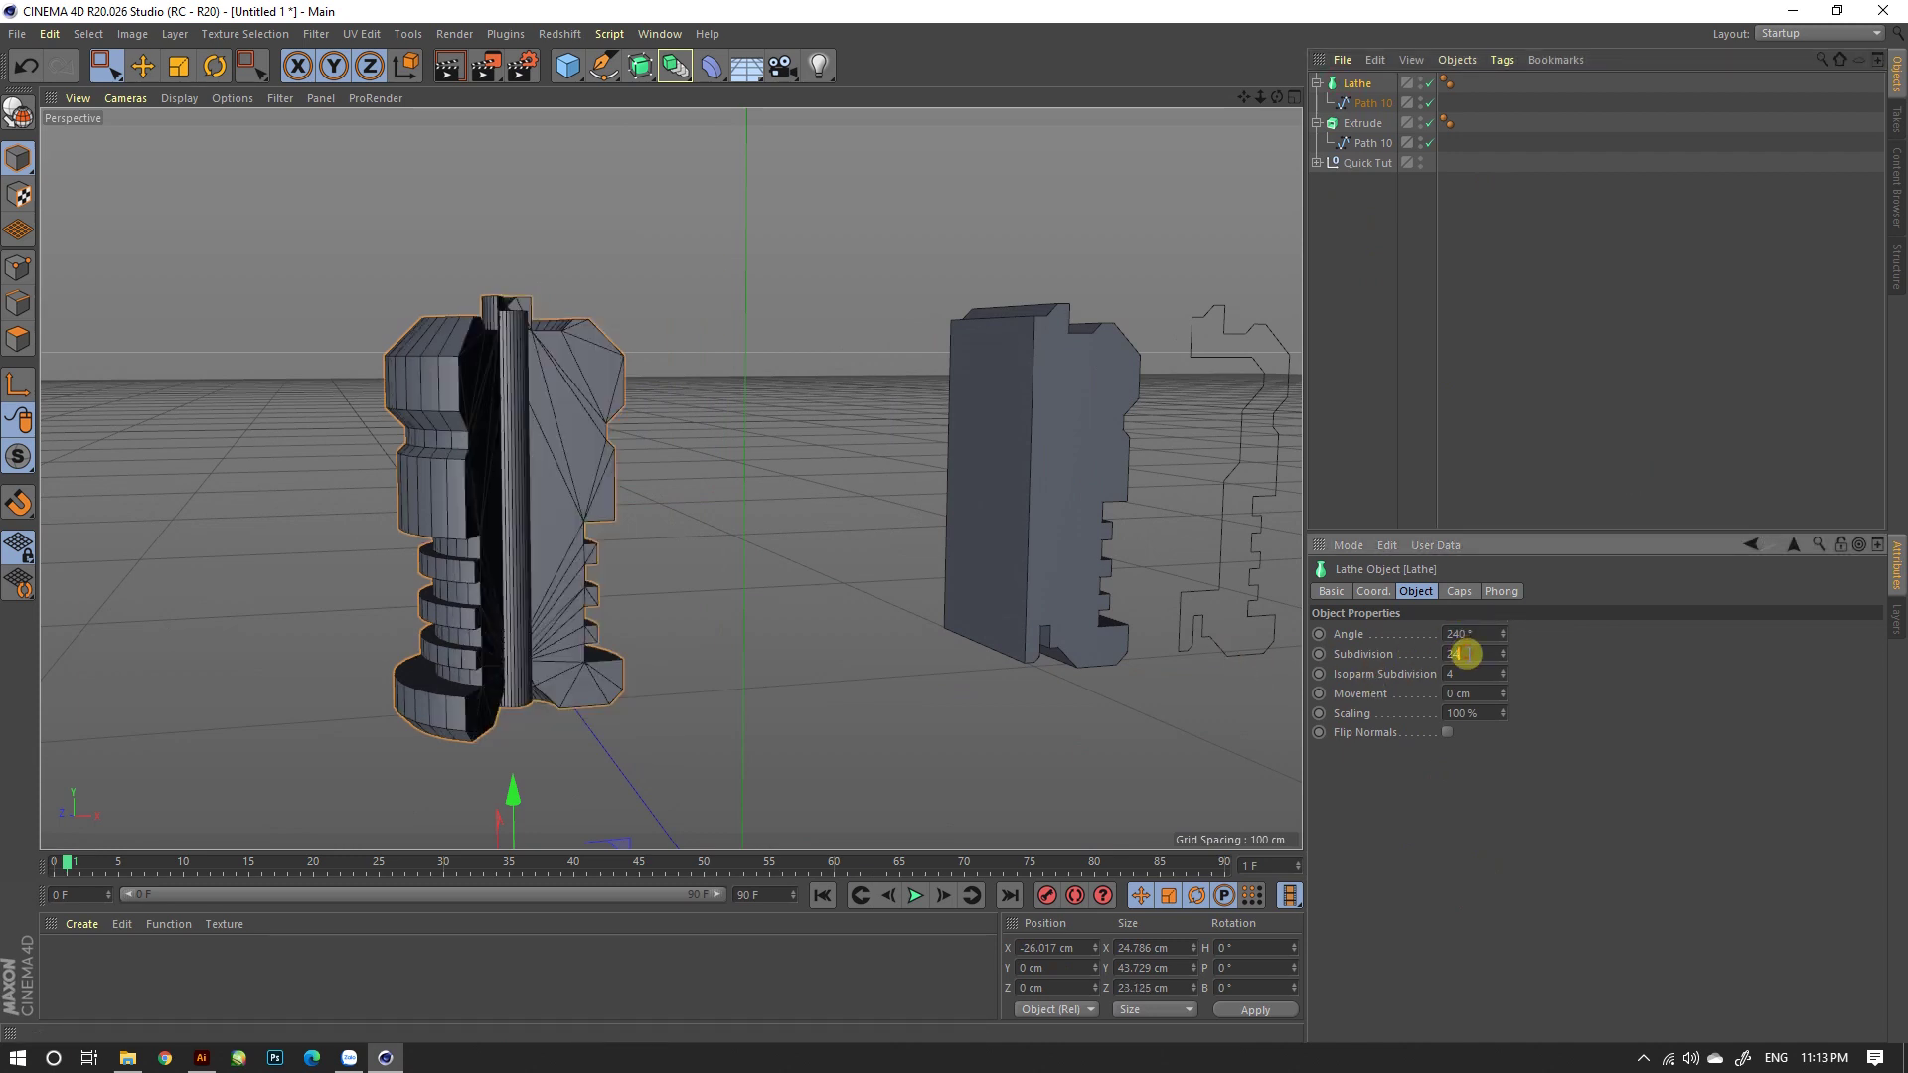
scroll(491, 390, up, 5)
mouse_move(491, 389)
alt+mouse_down()
mouse_move(441, 510)
mouse_move(567, 433)
alt+mouse_up()
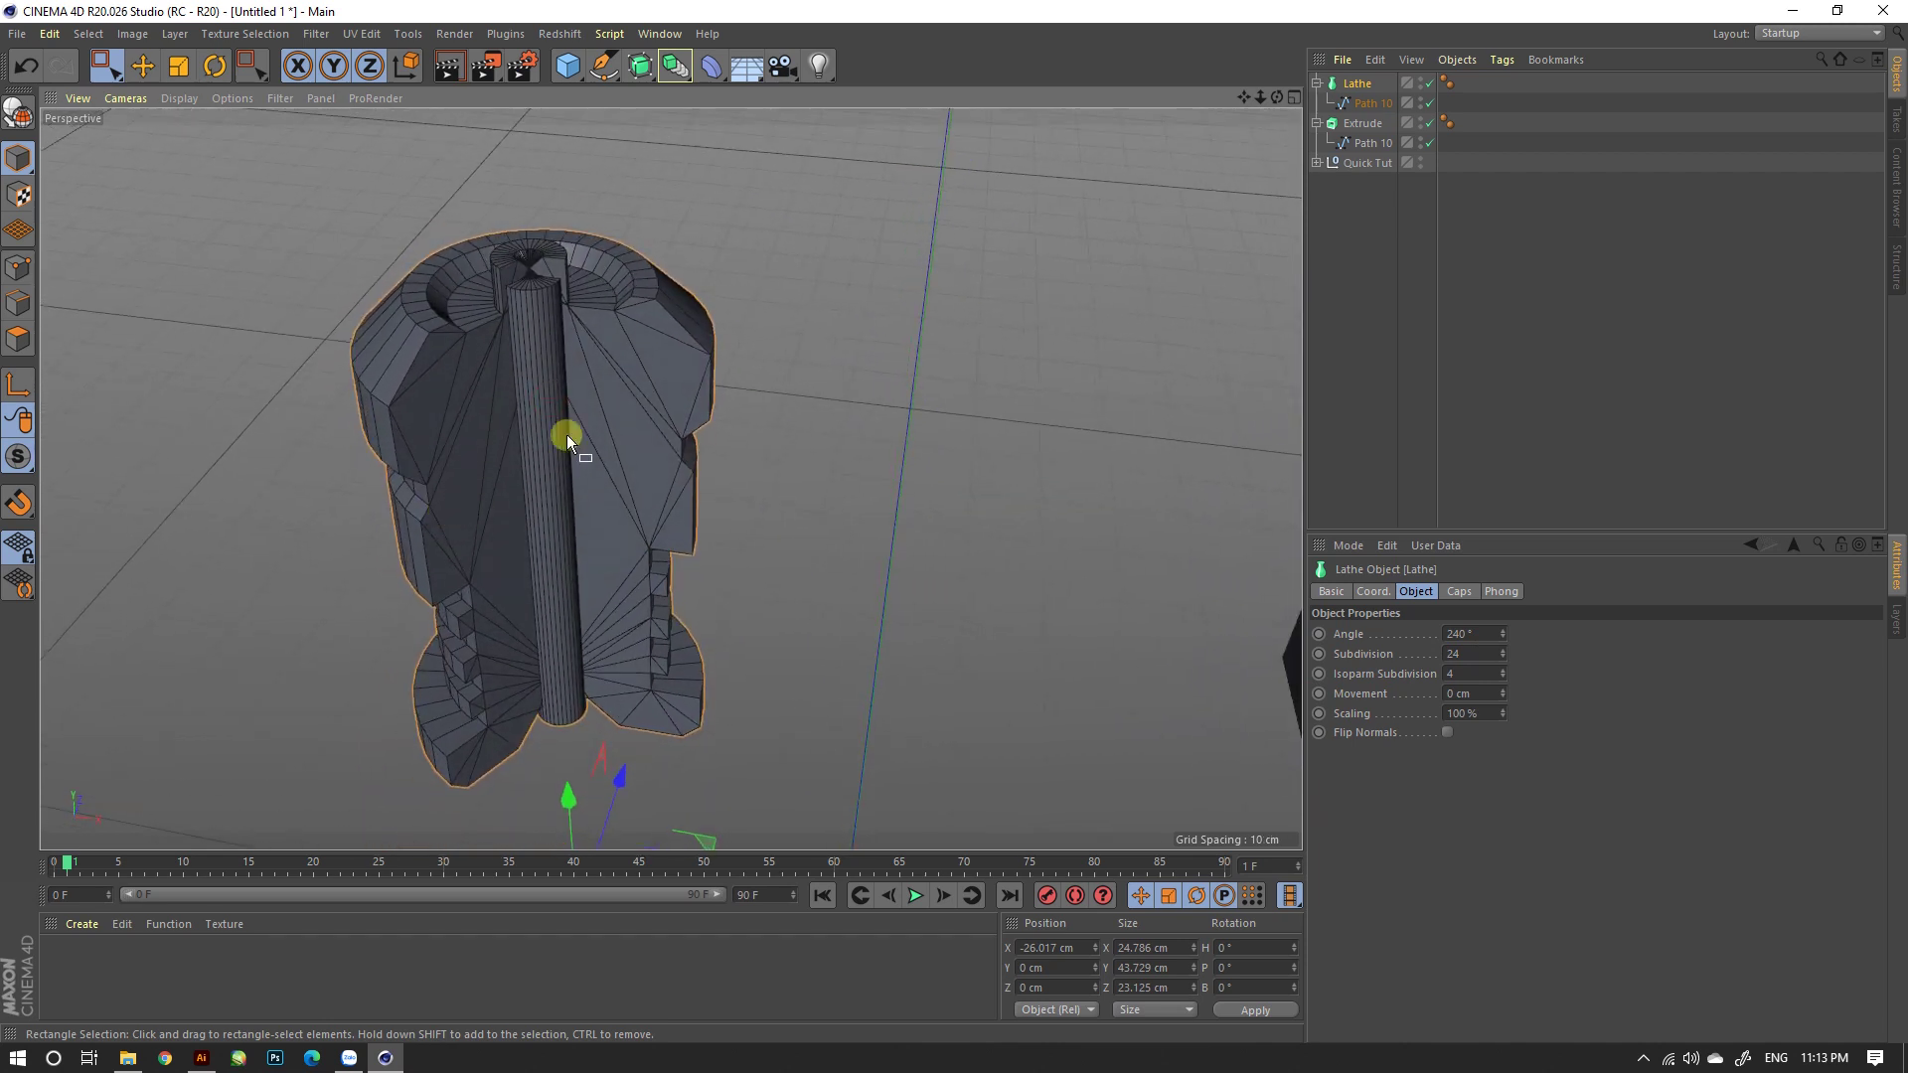
Step: Shift the Path 10 profile outward along X to X 12.642 cm
click(1372, 102)
drag(784, 538, 889, 571)
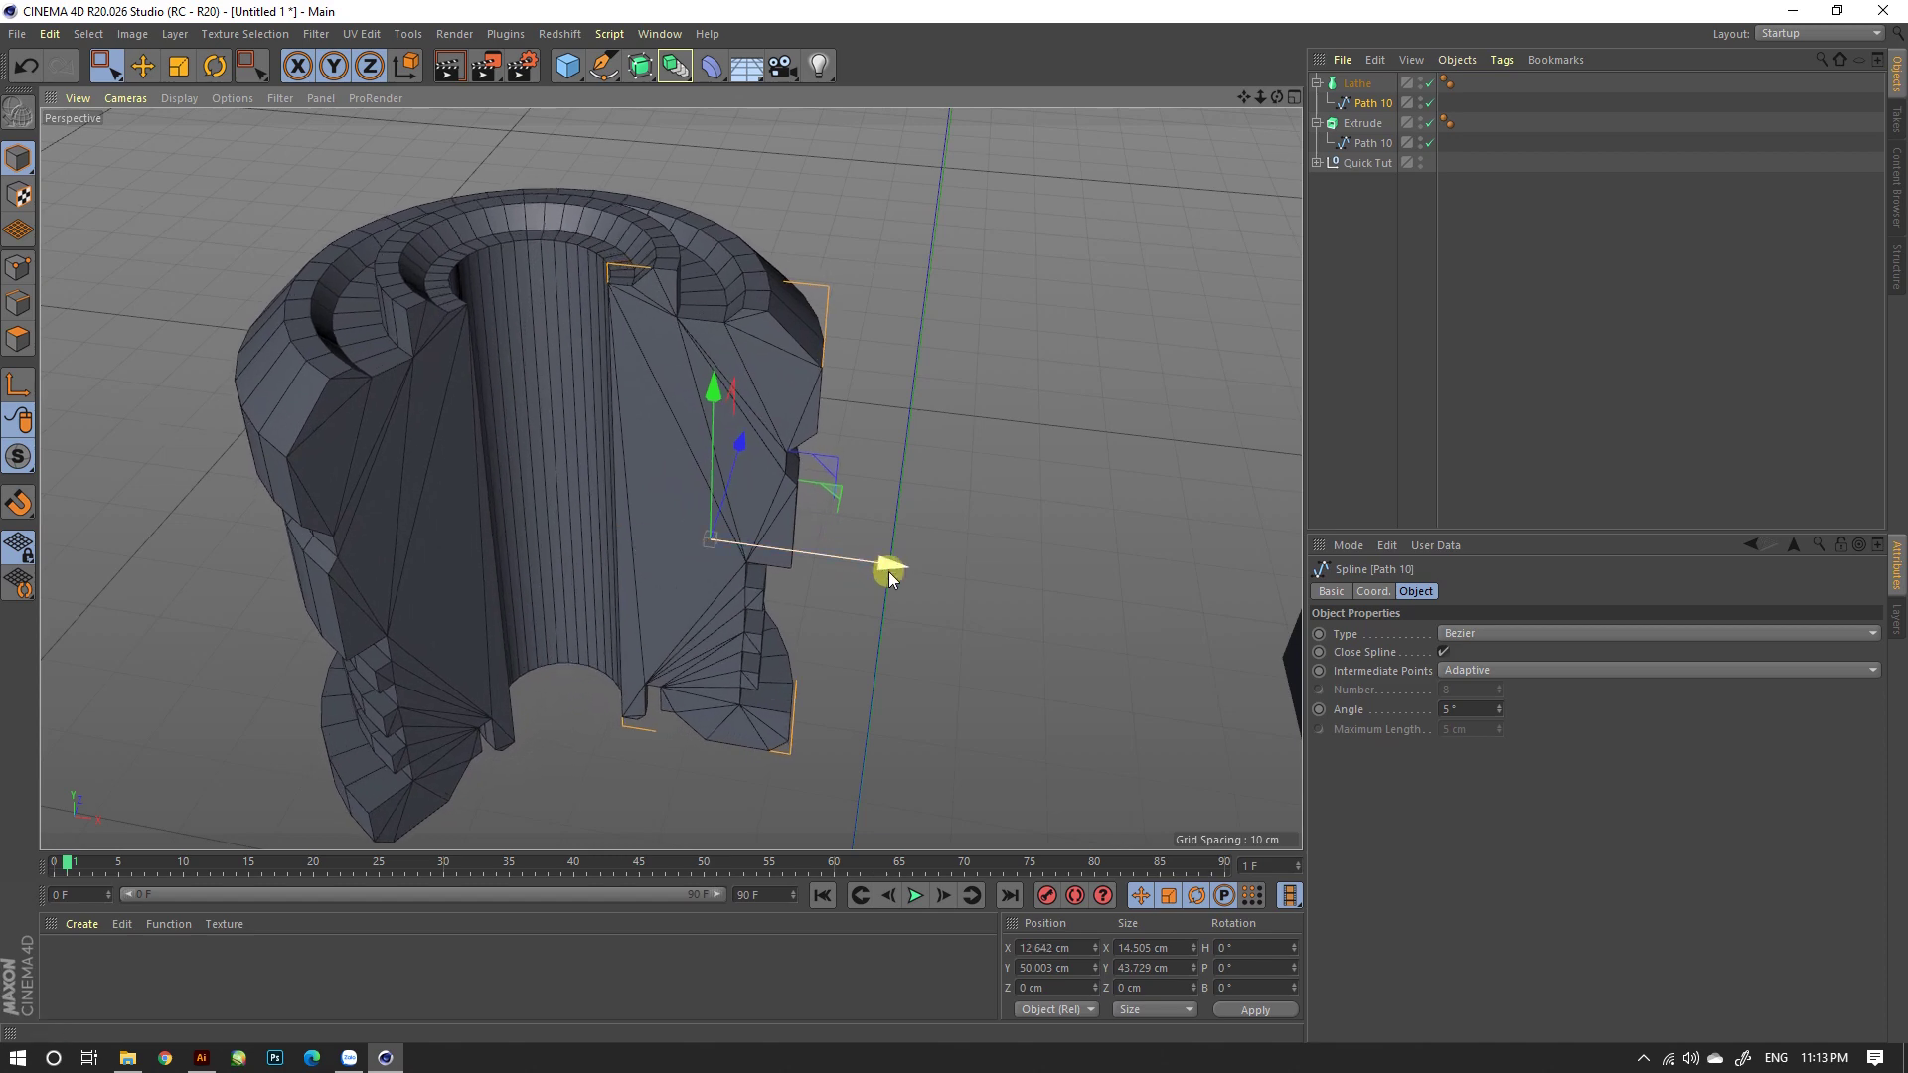
scroll(708, 550, down, 3)
mouse_move(707, 551)
alt+mouse_down()
mouse_move(844, 445)
mouse_move(821, 445)
alt+mouse_up()
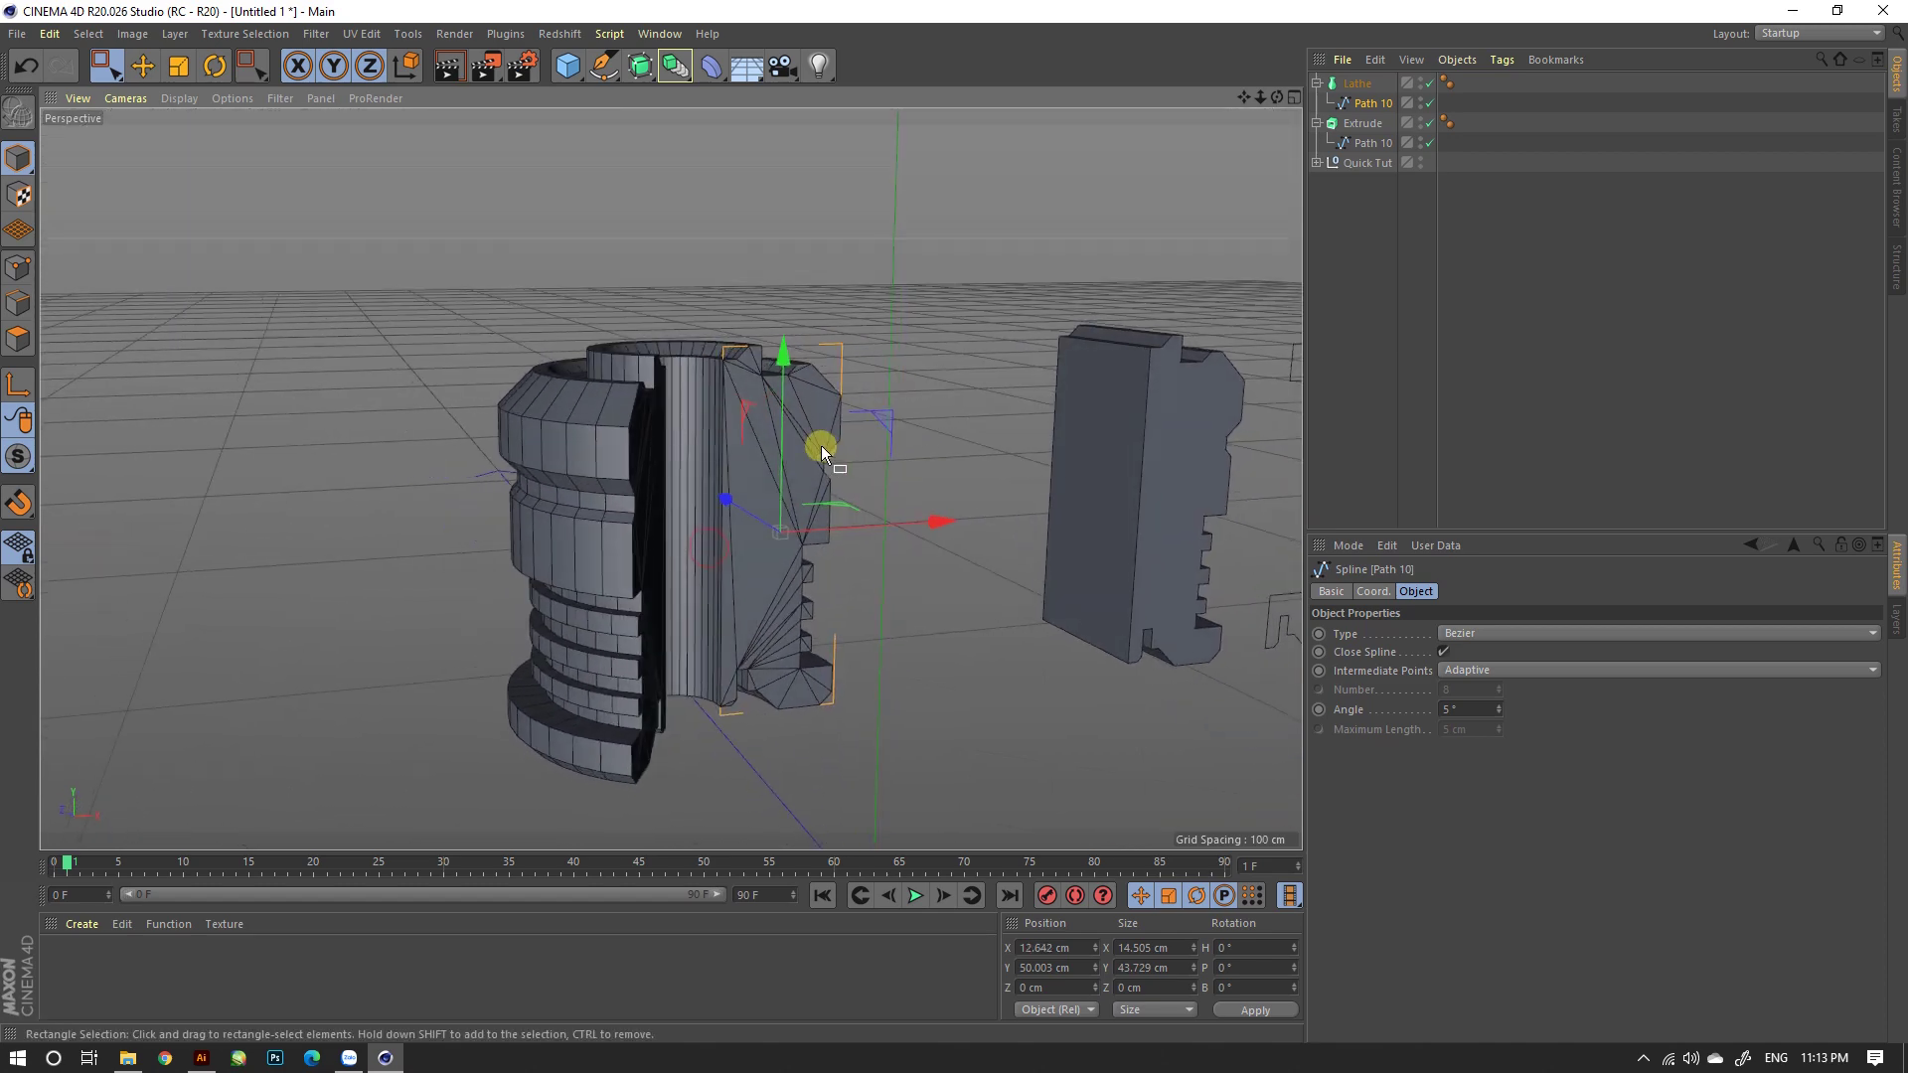
Step: Create a new material, Mat, apply it to the Lathe and render a preview
double_click(104, 958)
mouse_move(61, 962)
mouse_down()
mouse_move(516, 705)
mouse_move(584, 599)
mouse_up()
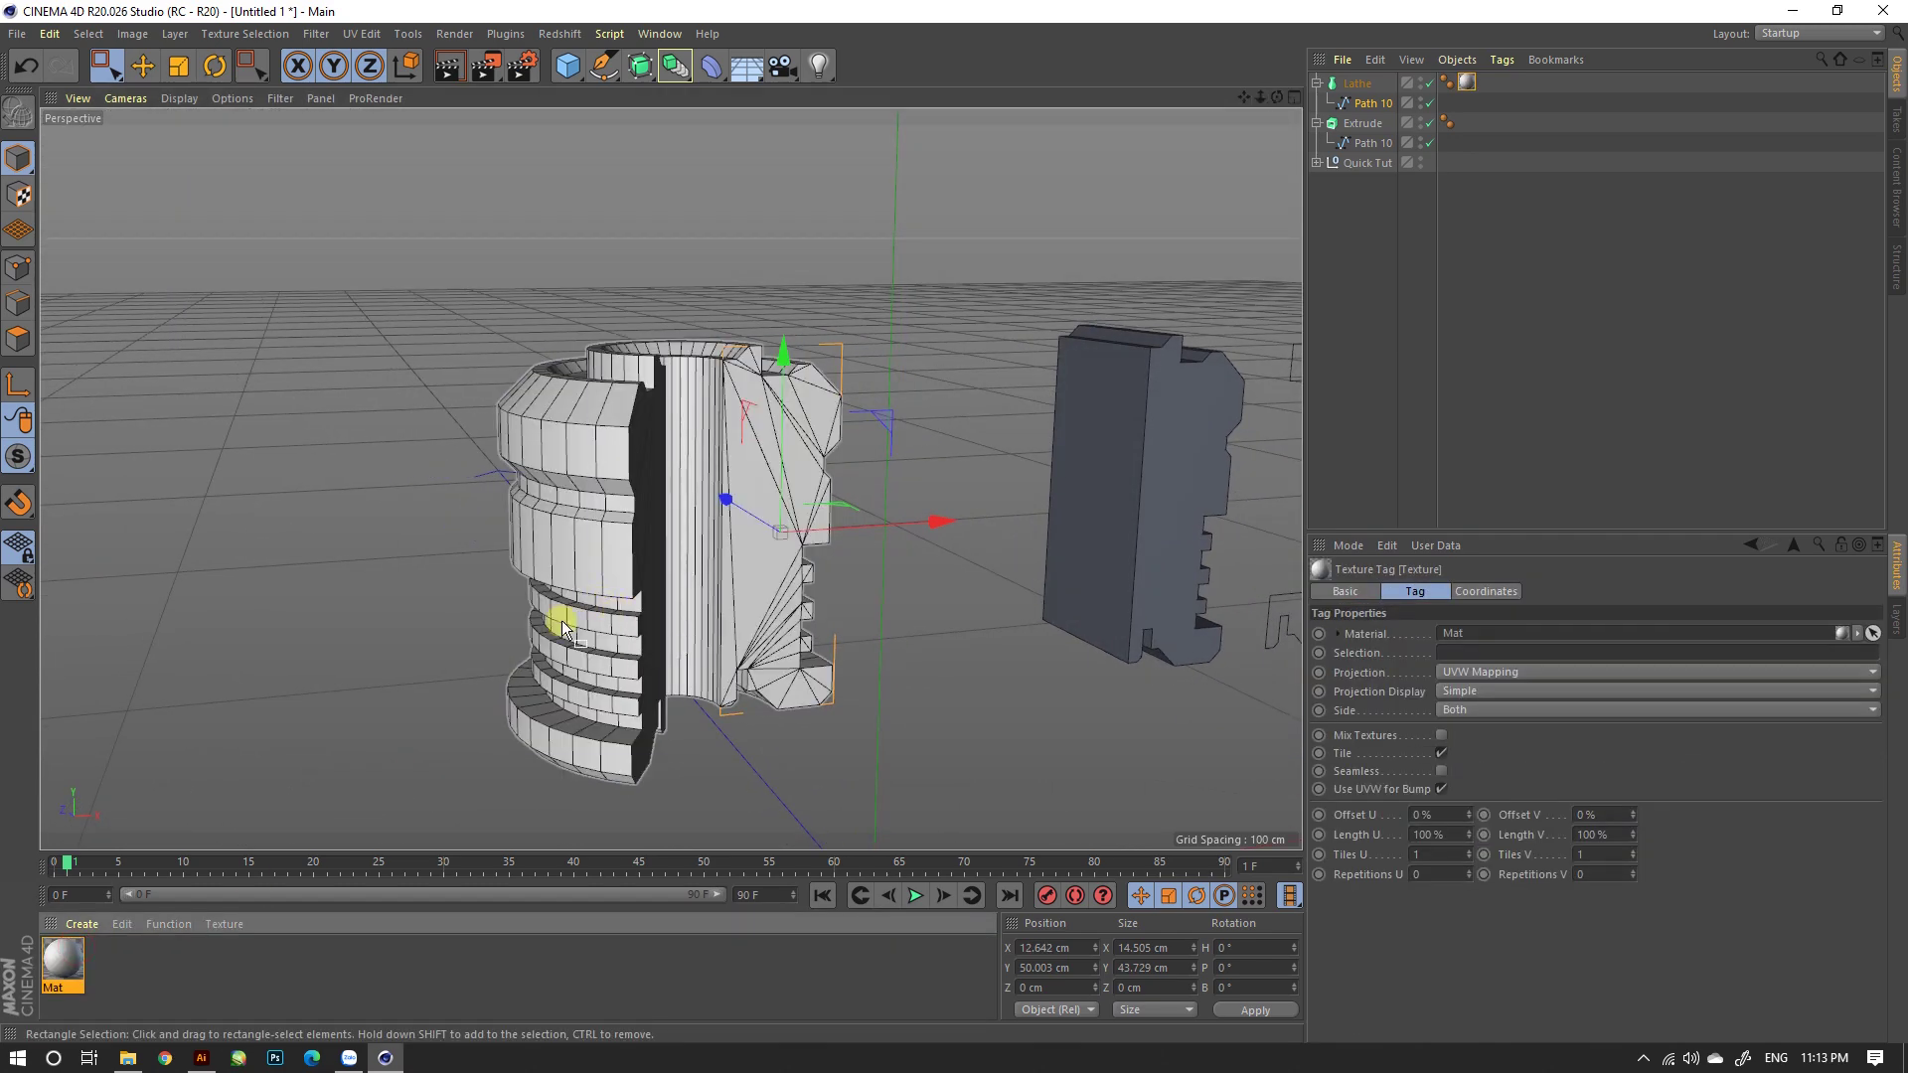
click(855, 283)
scroll(698, 433, up, 2)
mouse_move(698, 433)
alt+mouse_down()
mouse_move(759, 481)
mouse_move(758, 587)
mouse_move(682, 532)
mouse_move(696, 374)
mouse_move(541, 338)
mouse_move(417, 357)
mouse_move(969, 326)
mouse_move(1180, 341)
mouse_move(954, 427)
mouse_move(852, 546)
mouse_move(805, 666)
mouse_move(562, 397)
mouse_move(557, 372)
mouse_move(594, 362)
mouse_move(587, 306)
mouse_move(626, 517)
alt+mouse_up()
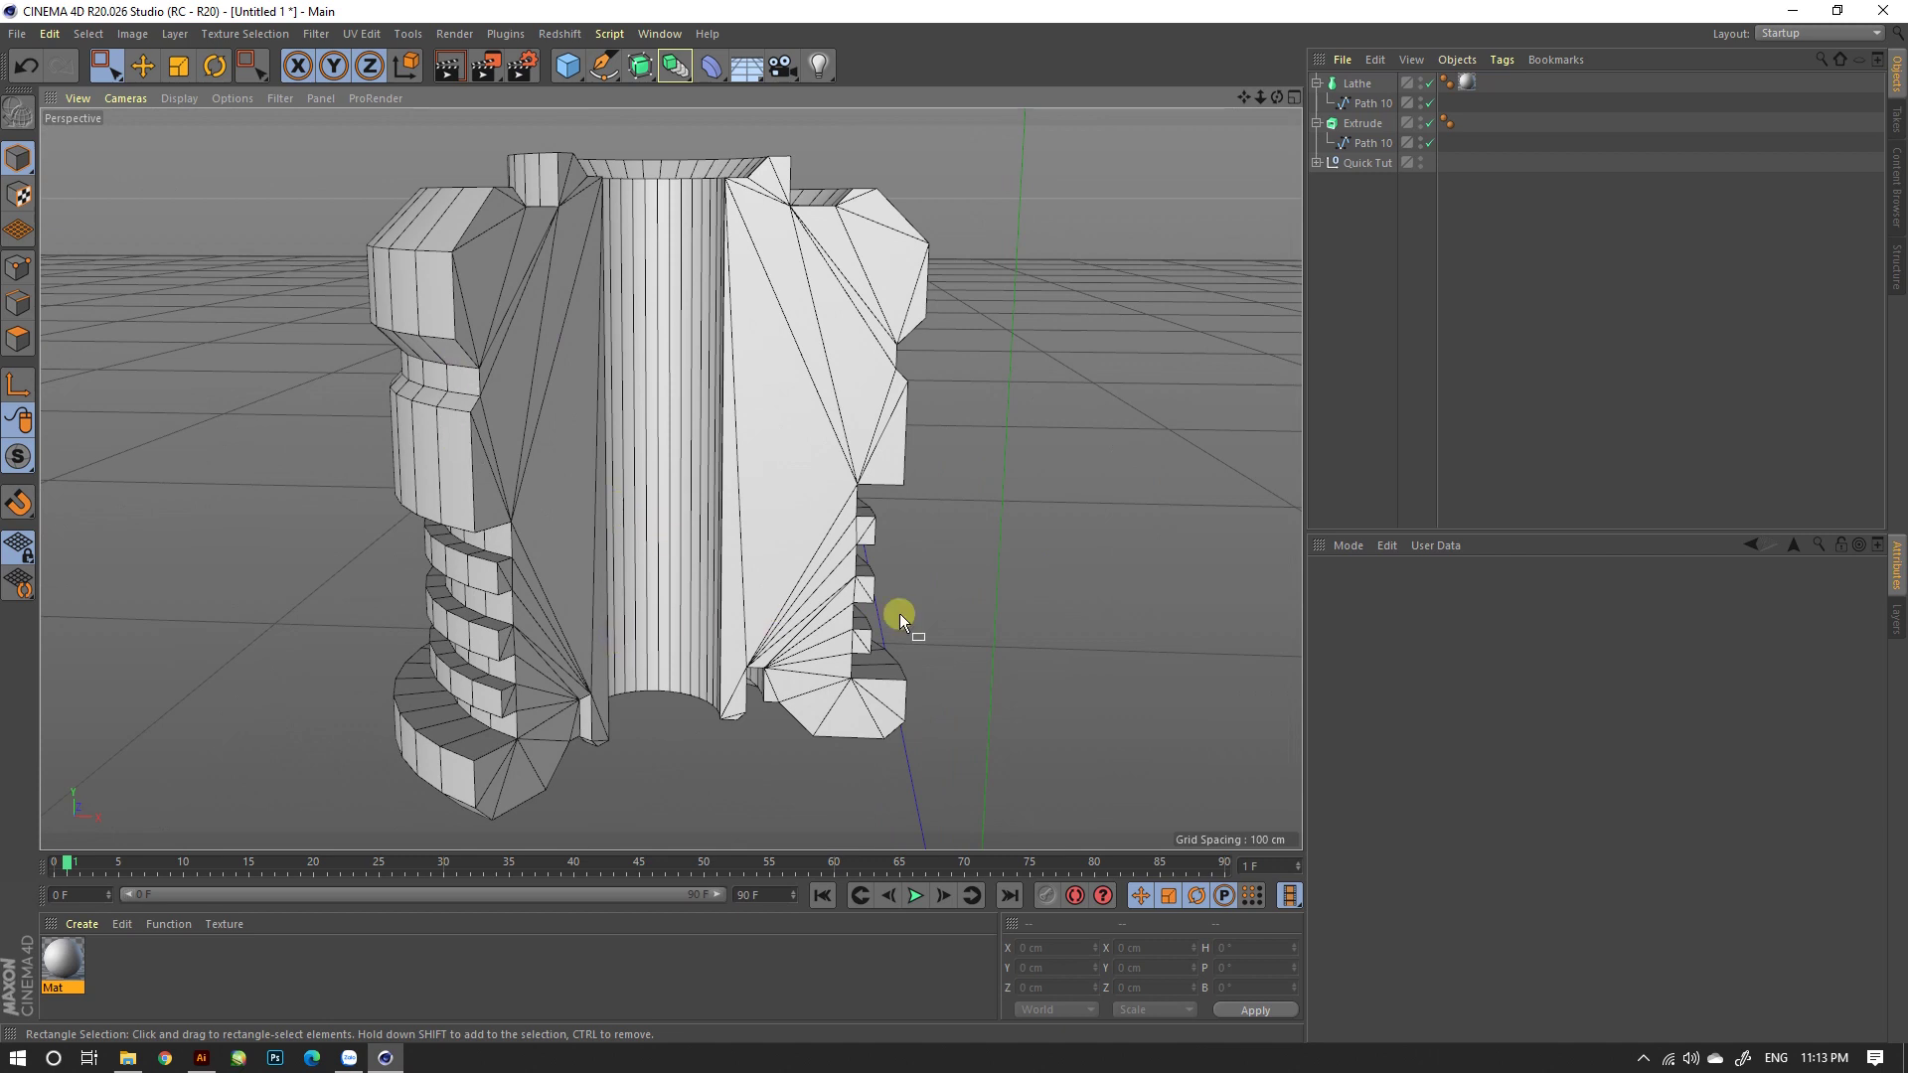
click(452, 67)
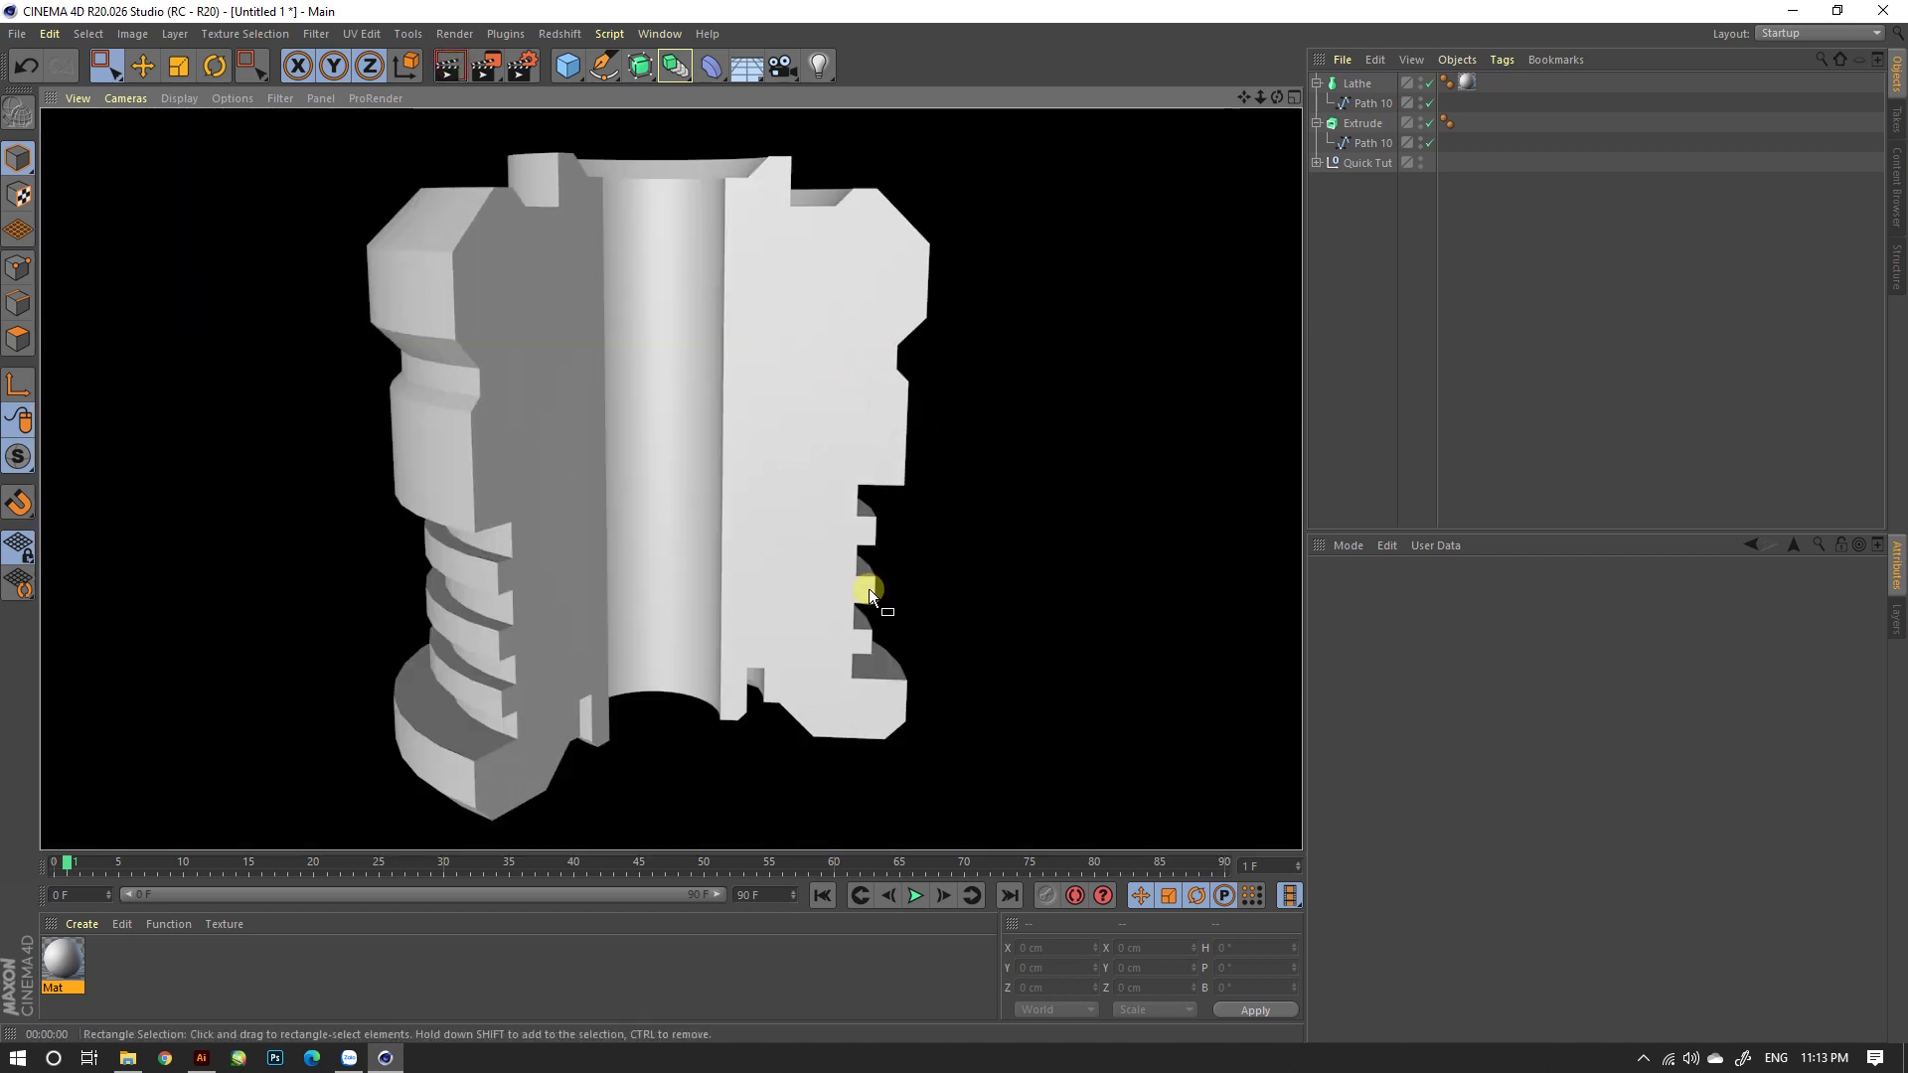
click(607, 453)
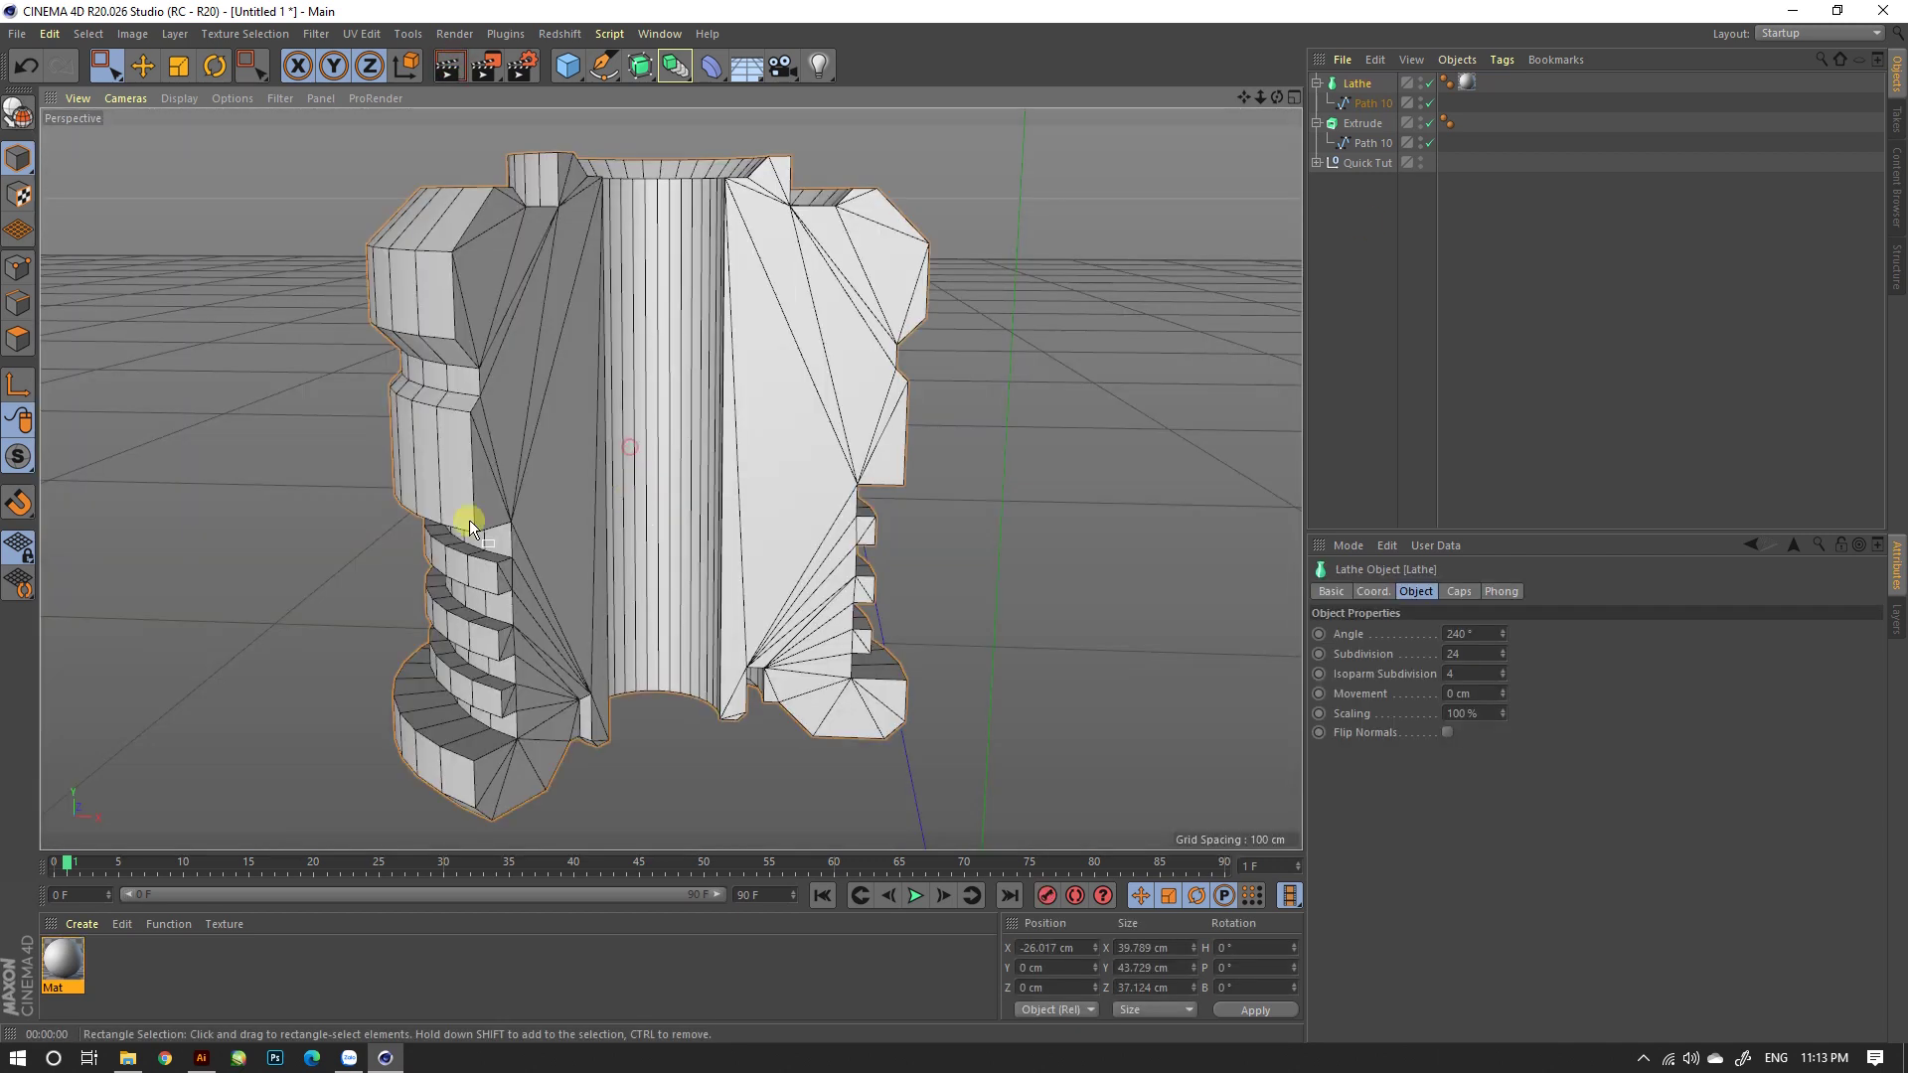
Step: Raise the Lathe's Subdivision from 24 to 90 and render again
click(1366, 85)
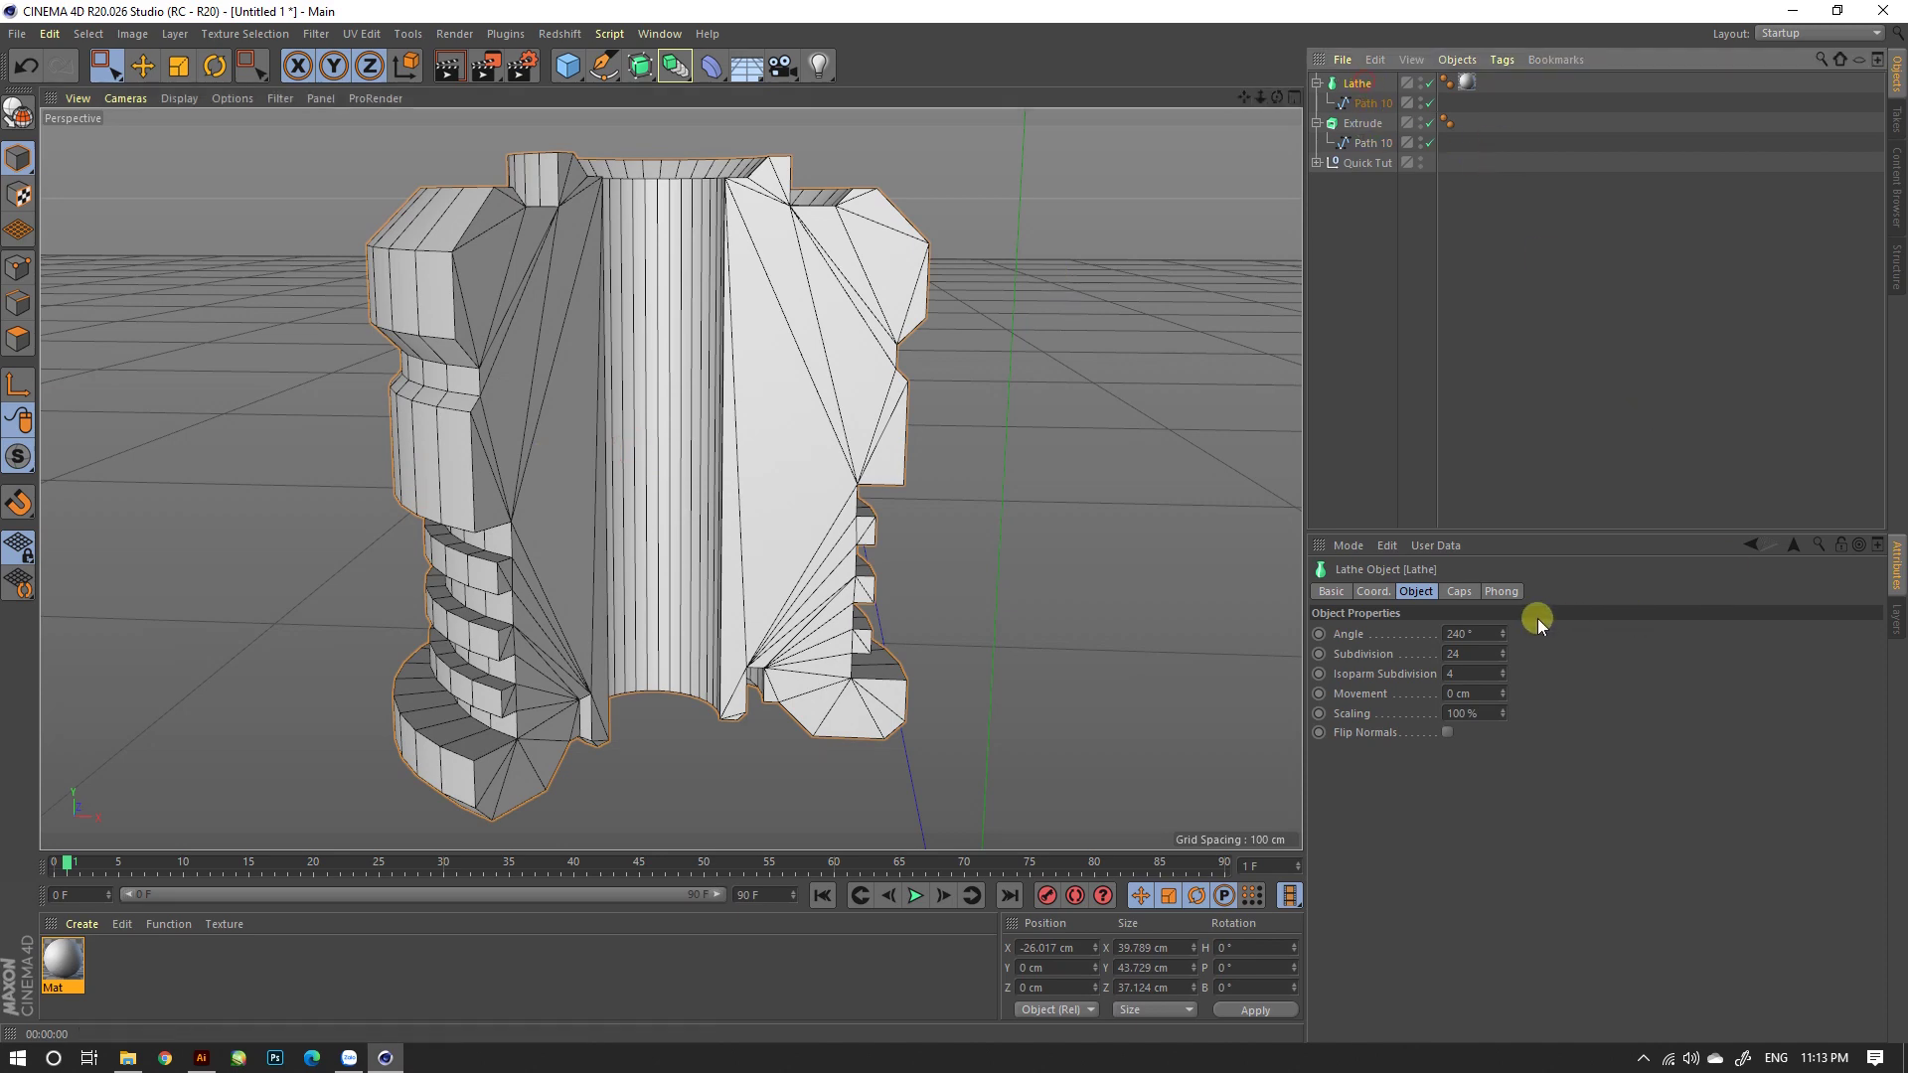
drag(1505, 648, 1503, 631)
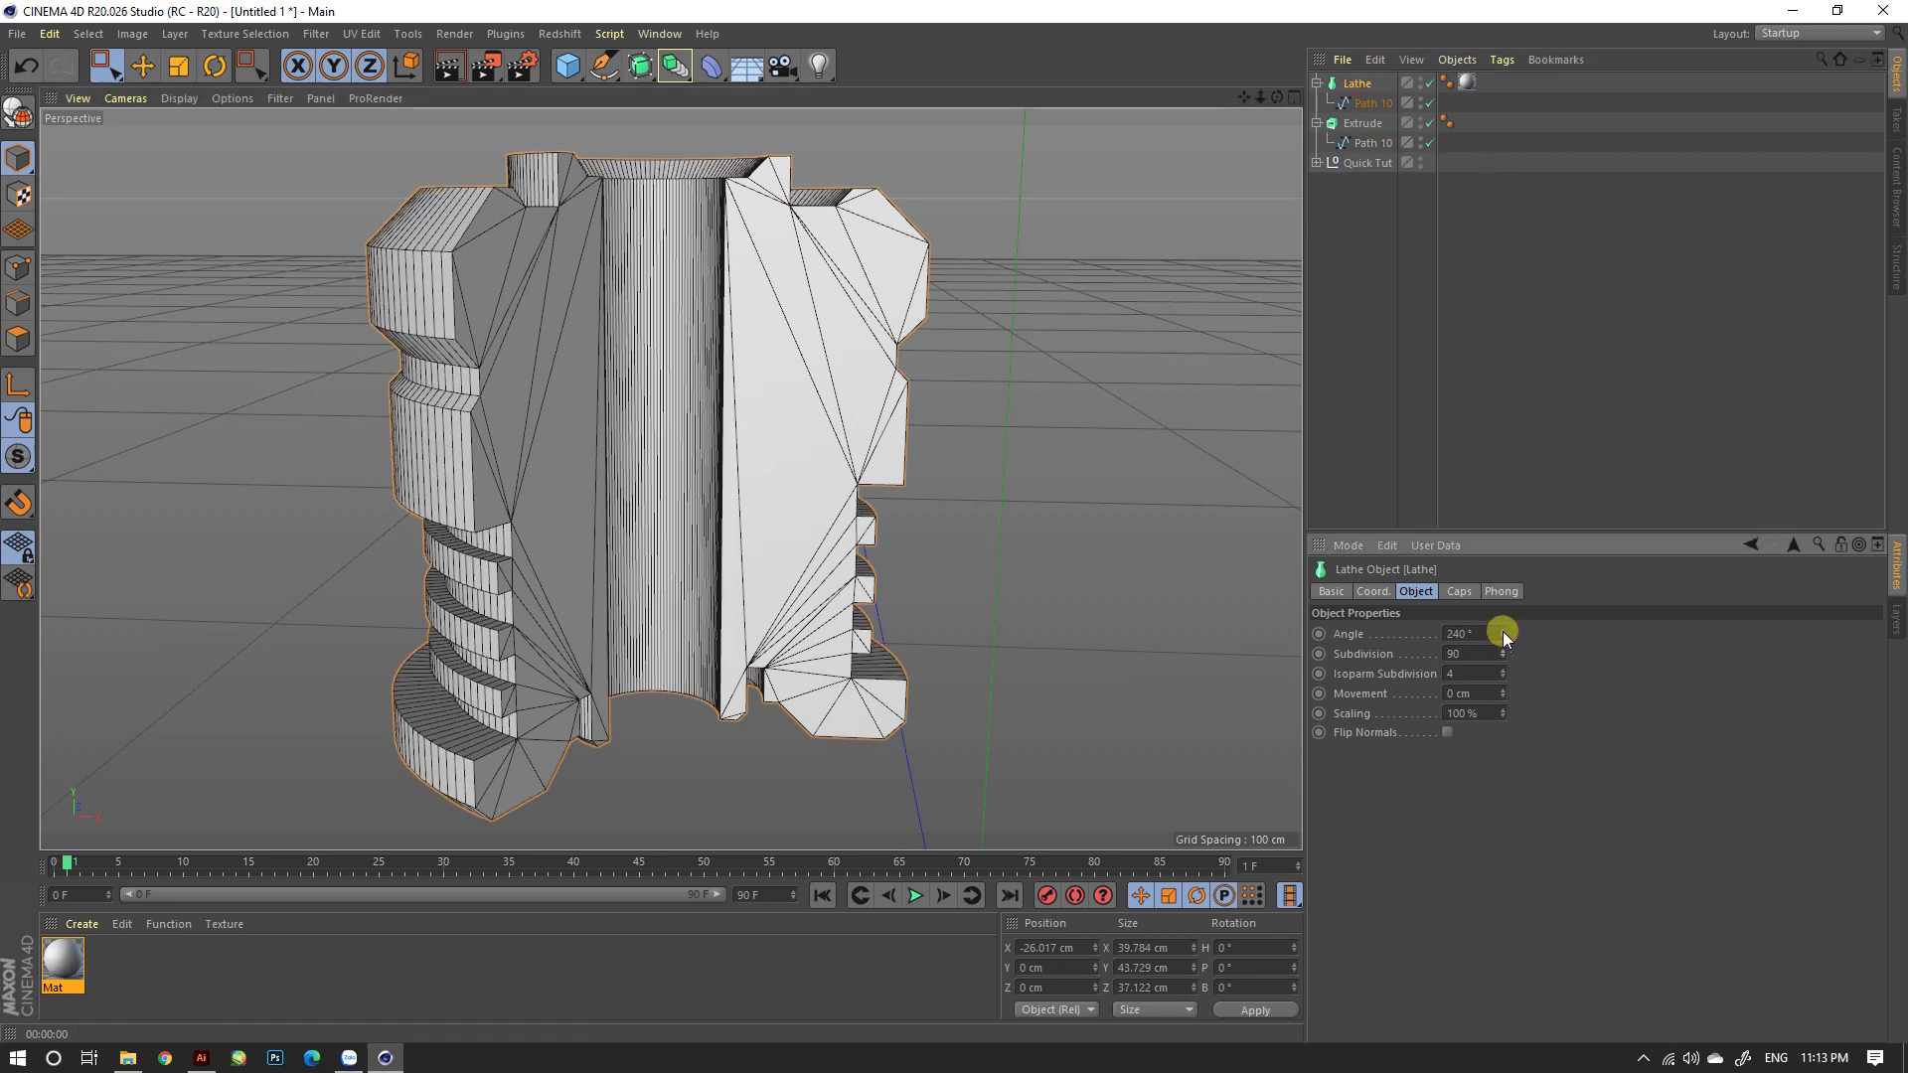
alt+drag(656, 347, 749, 528)
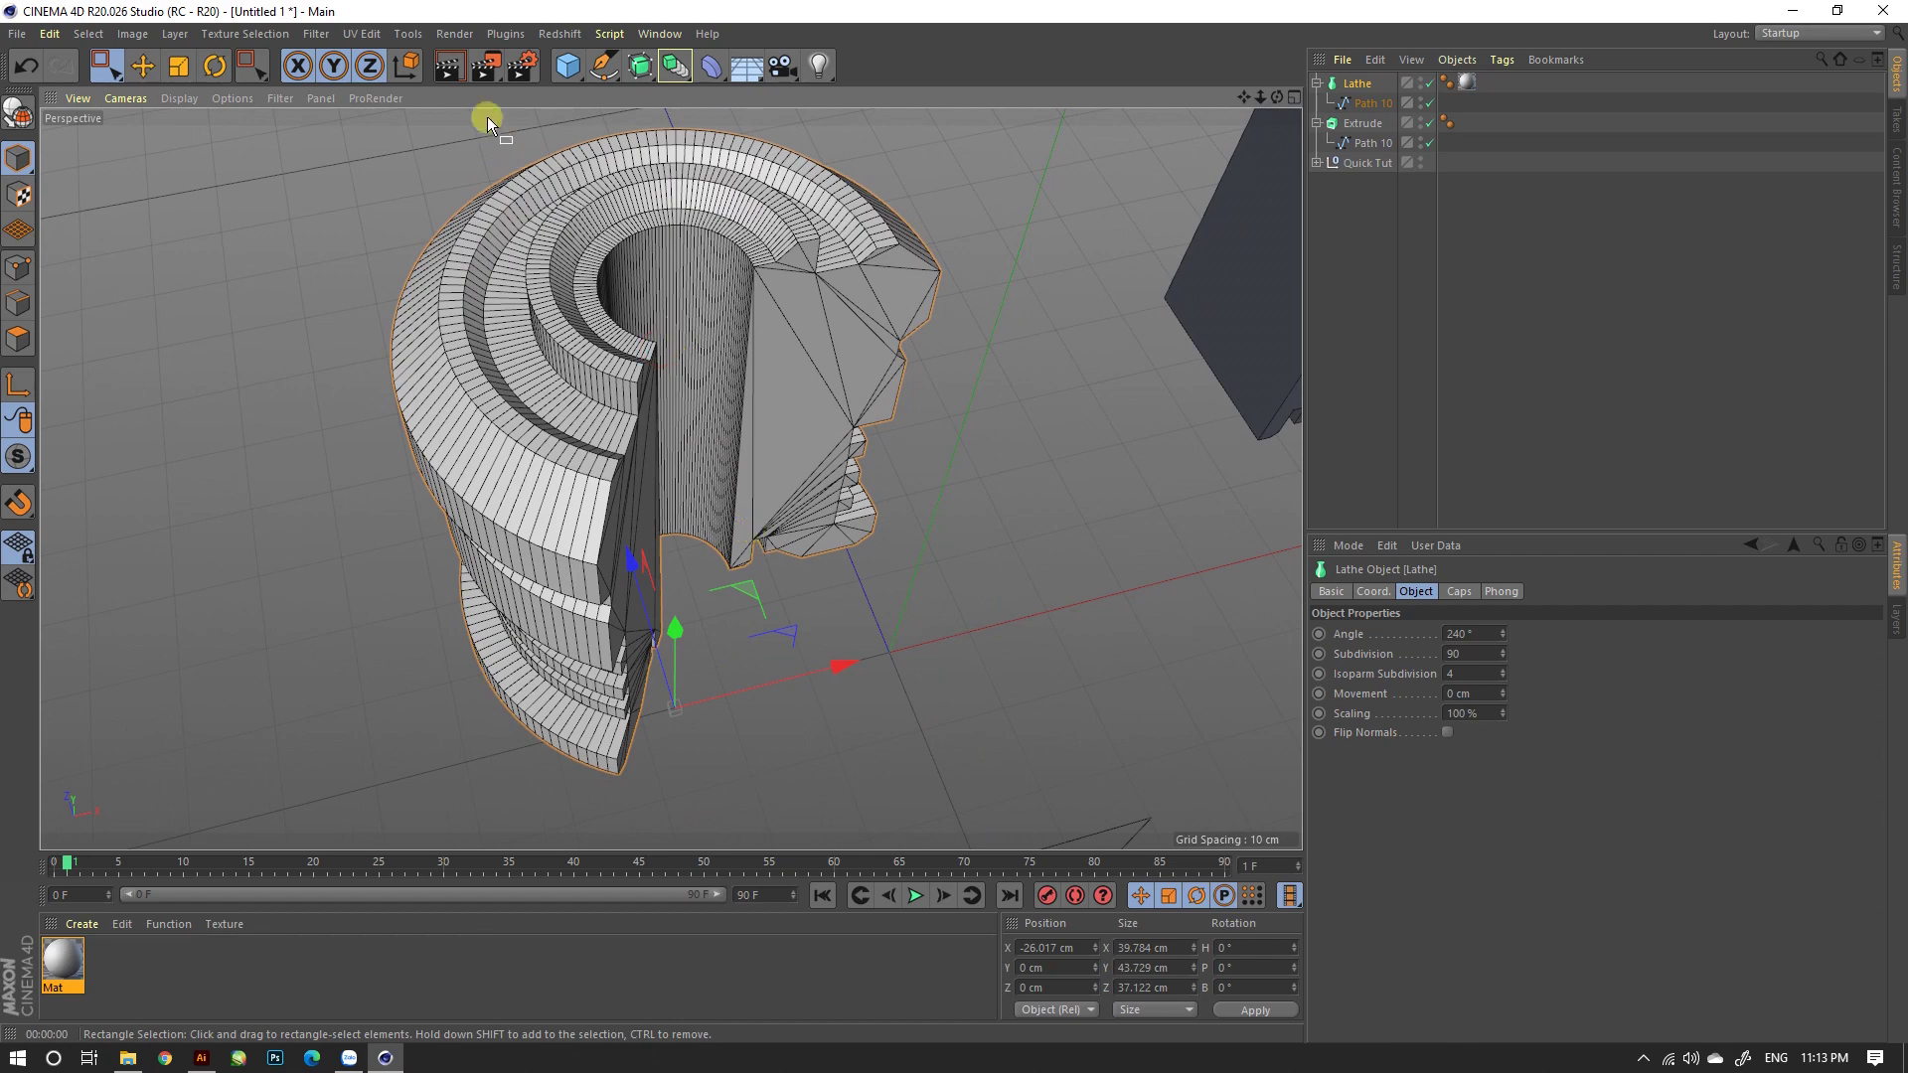
click(457, 76)
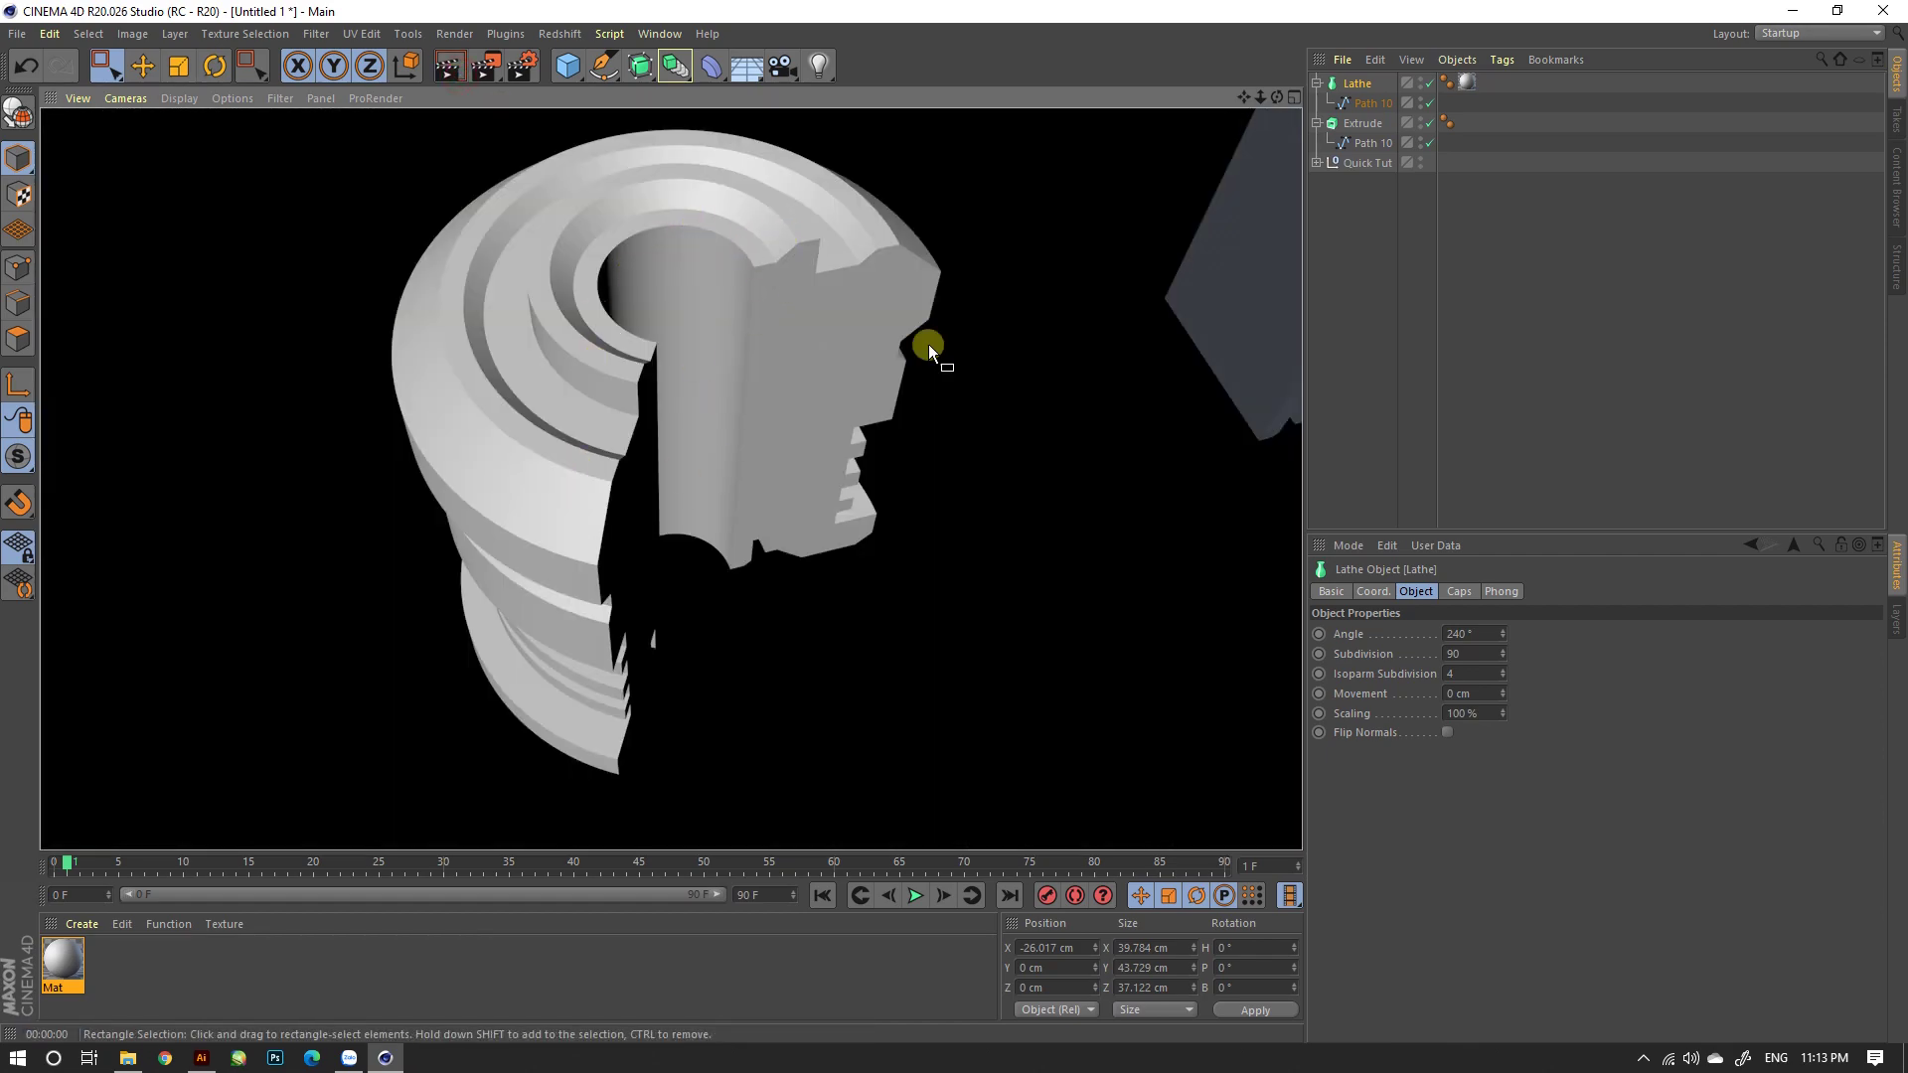
alt+drag(635, 445, 582, 408)
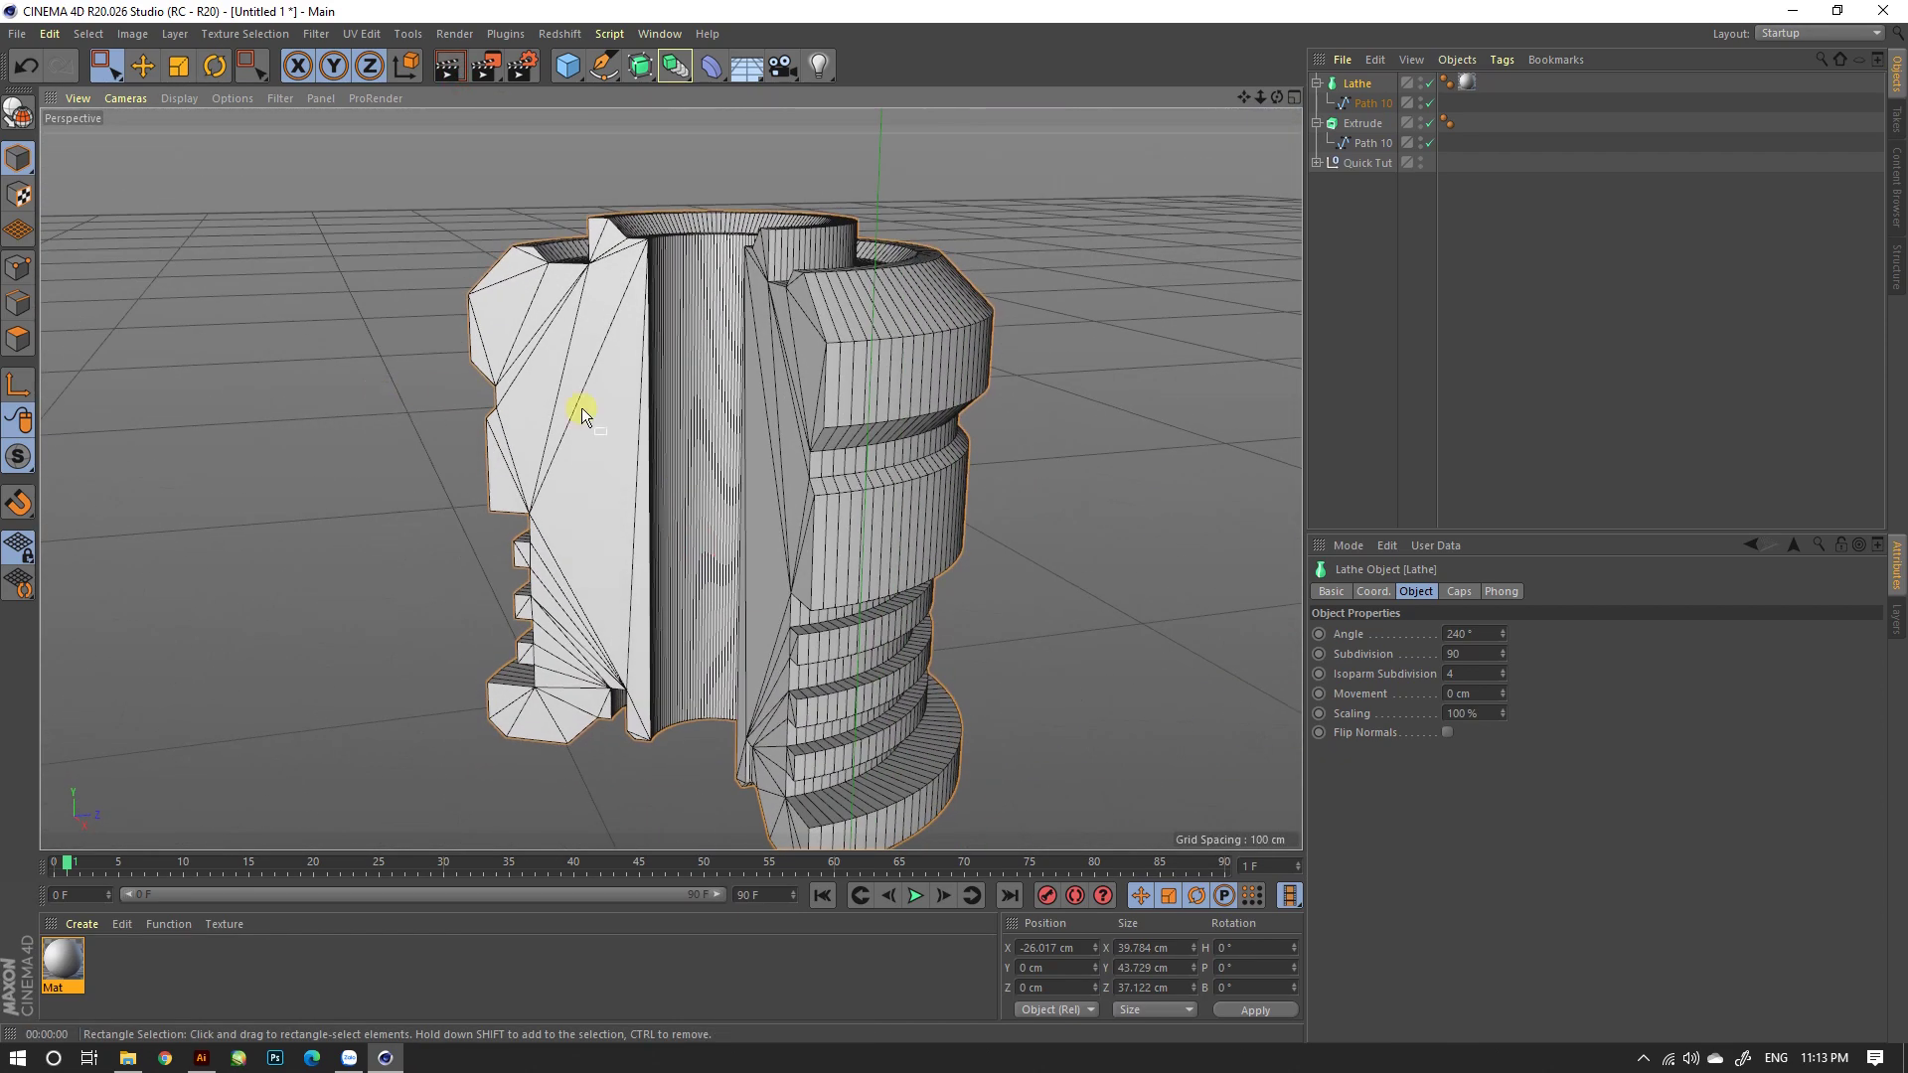
alt+drag(712, 457, 908, 510)
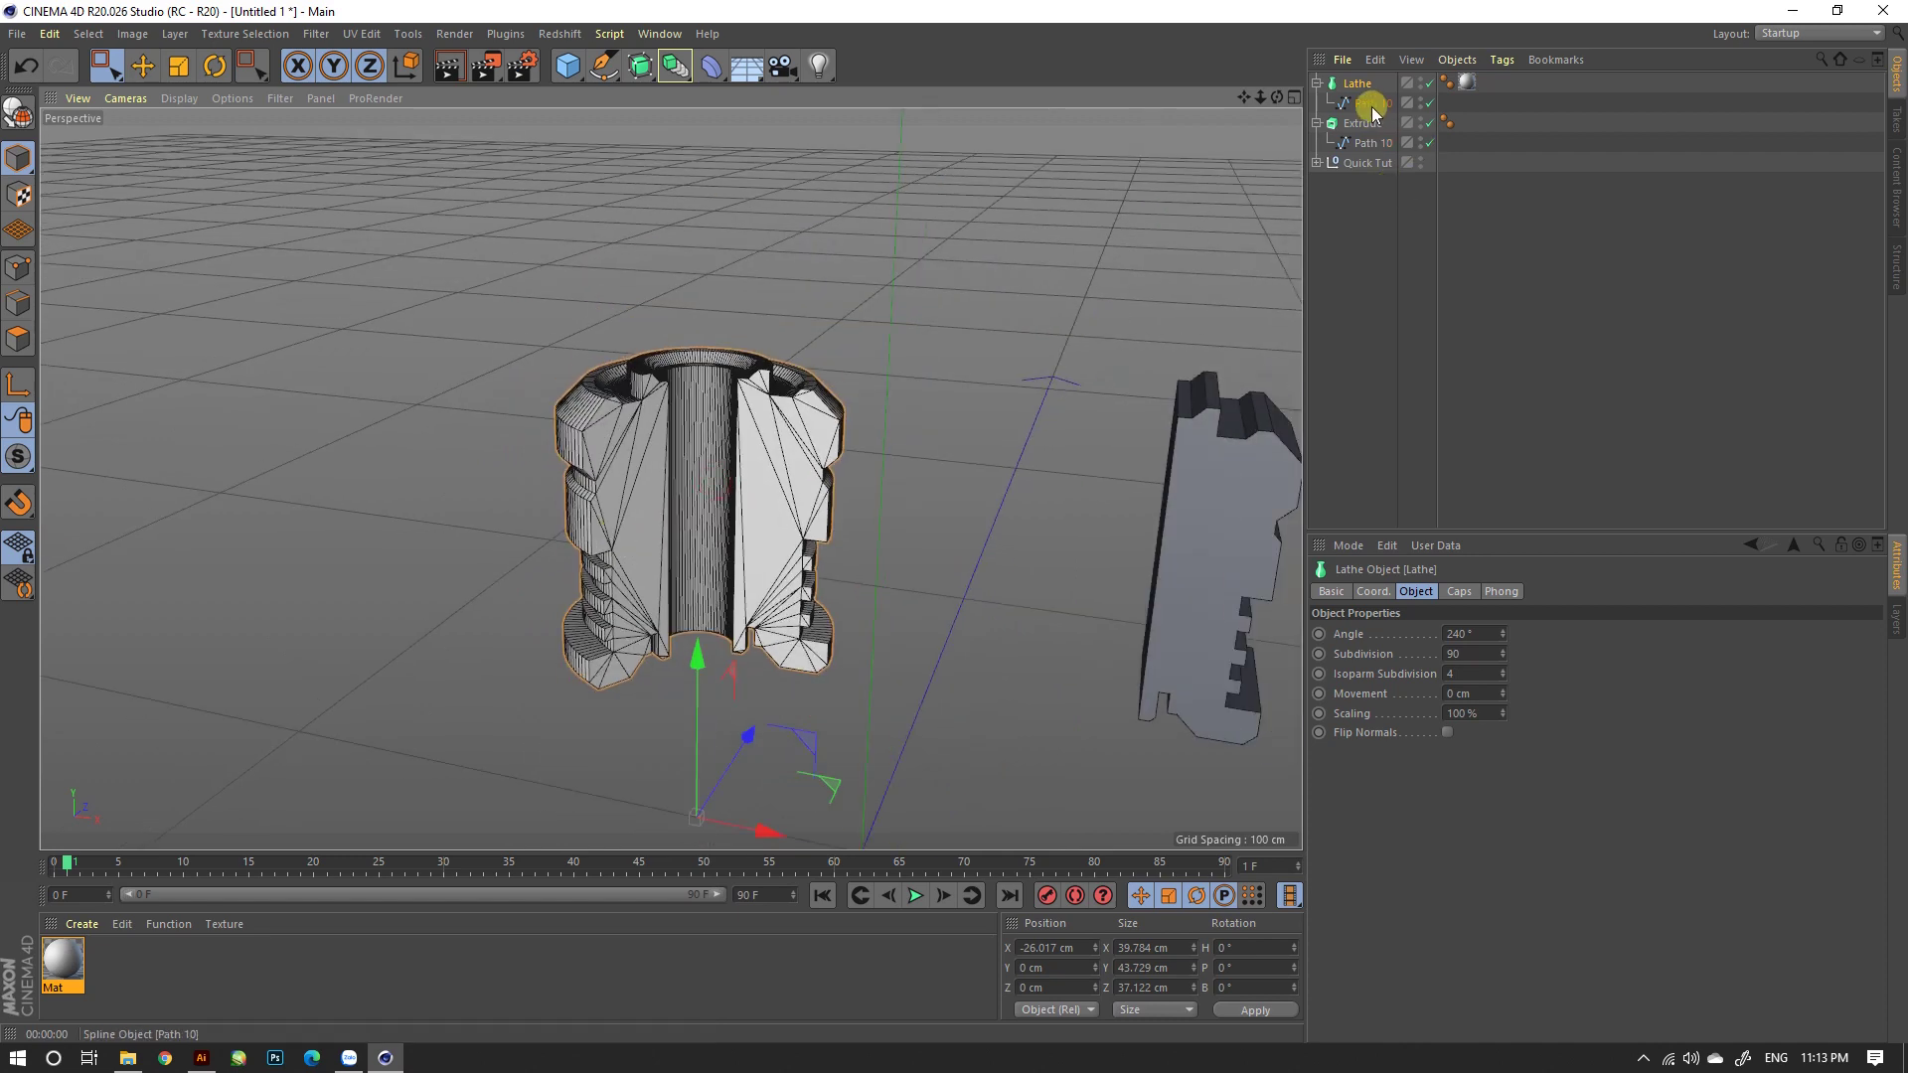
Step: Duplicate the Lathe part into Lathe.1
click(1373, 105)
scroll(689, 416, up, 2)
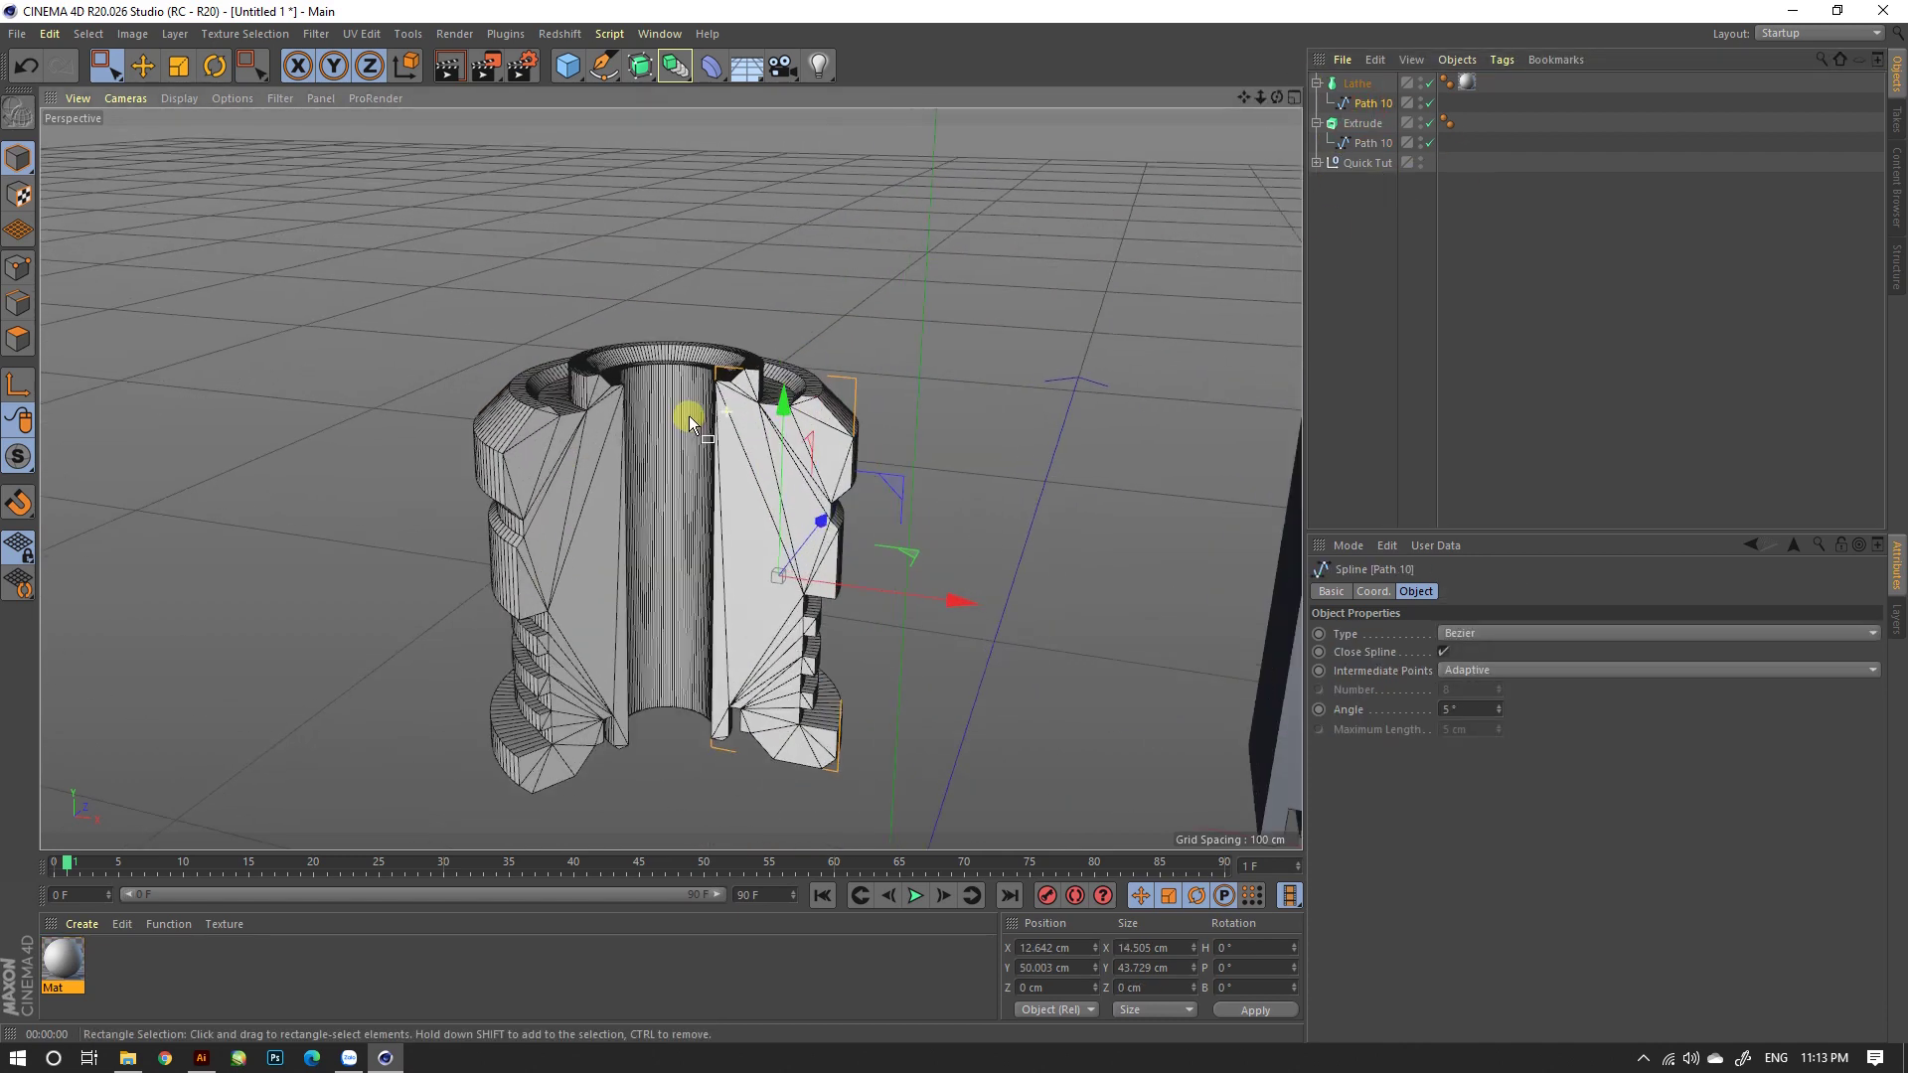
scroll(745, 471, up, 2)
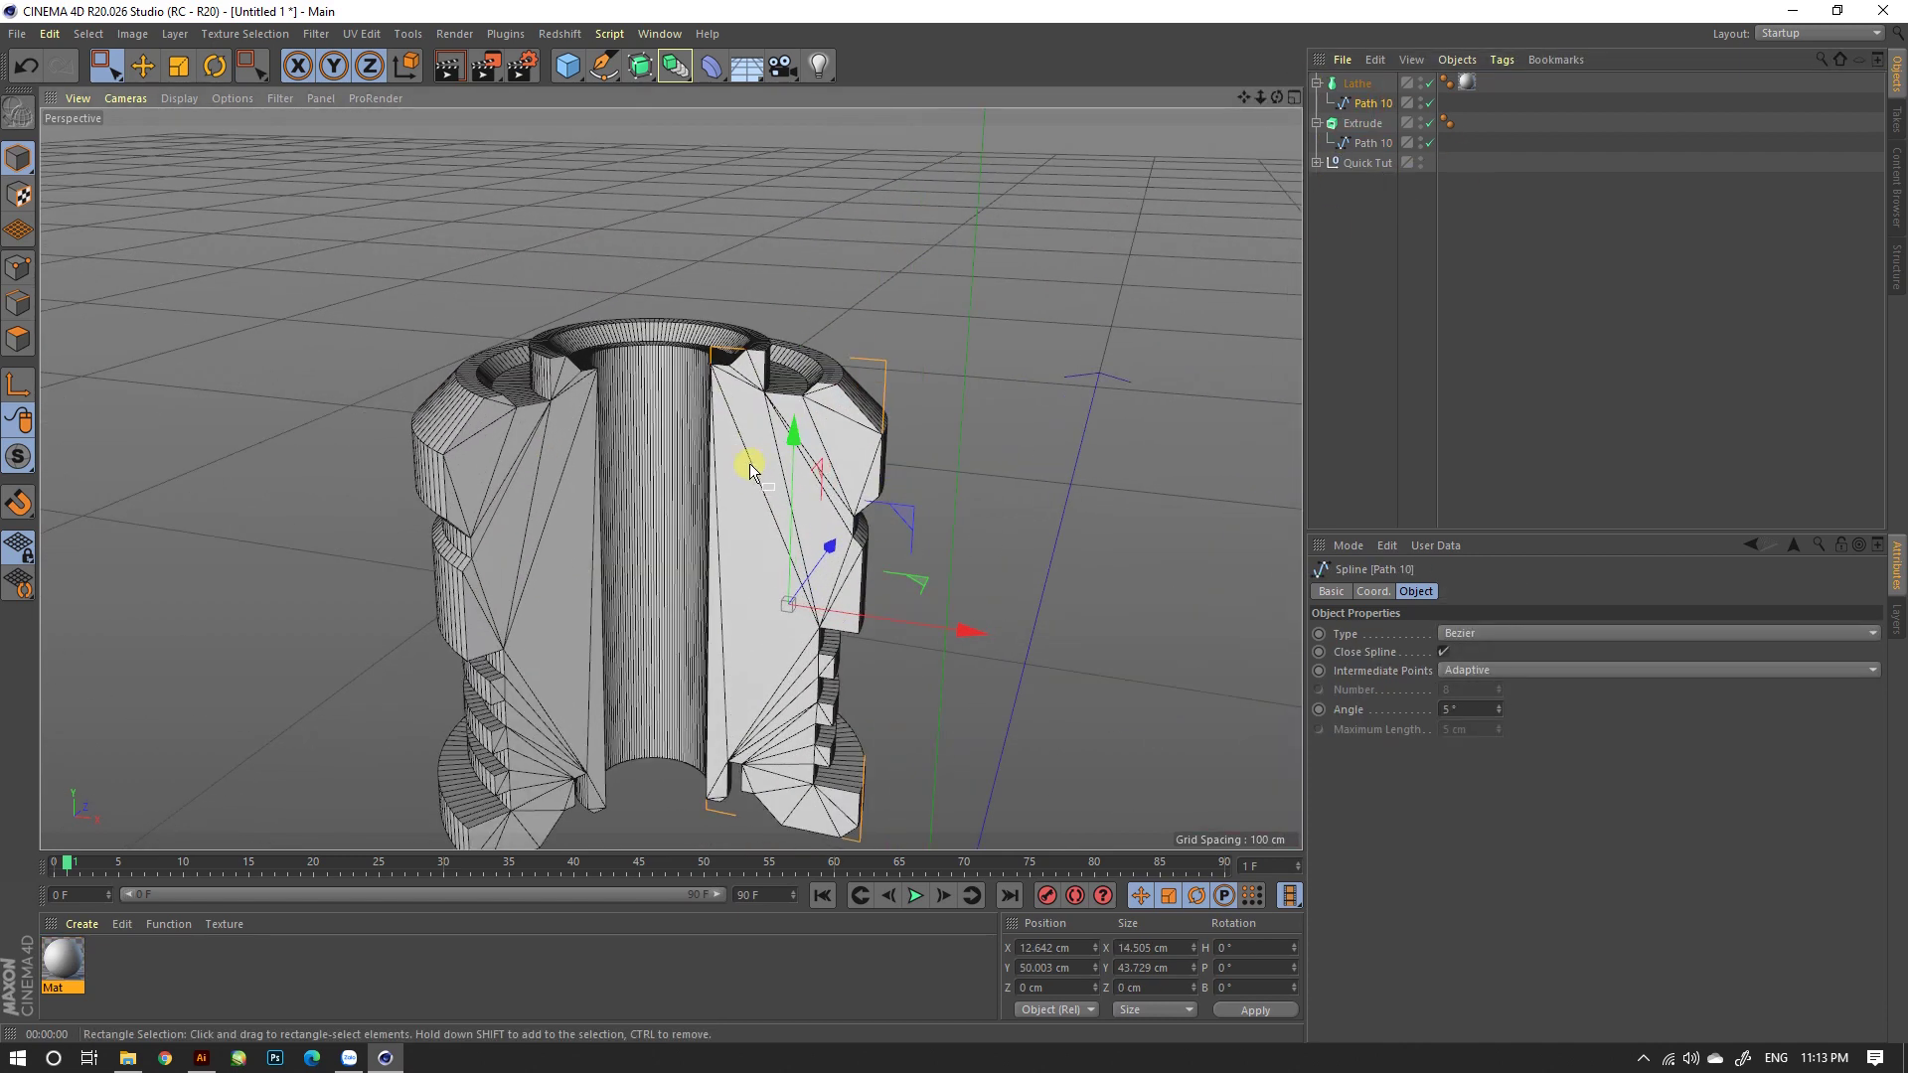
scroll(715, 332, down, 2)
scroll(594, 284, down, 2)
scroll(847, 342, up, 3)
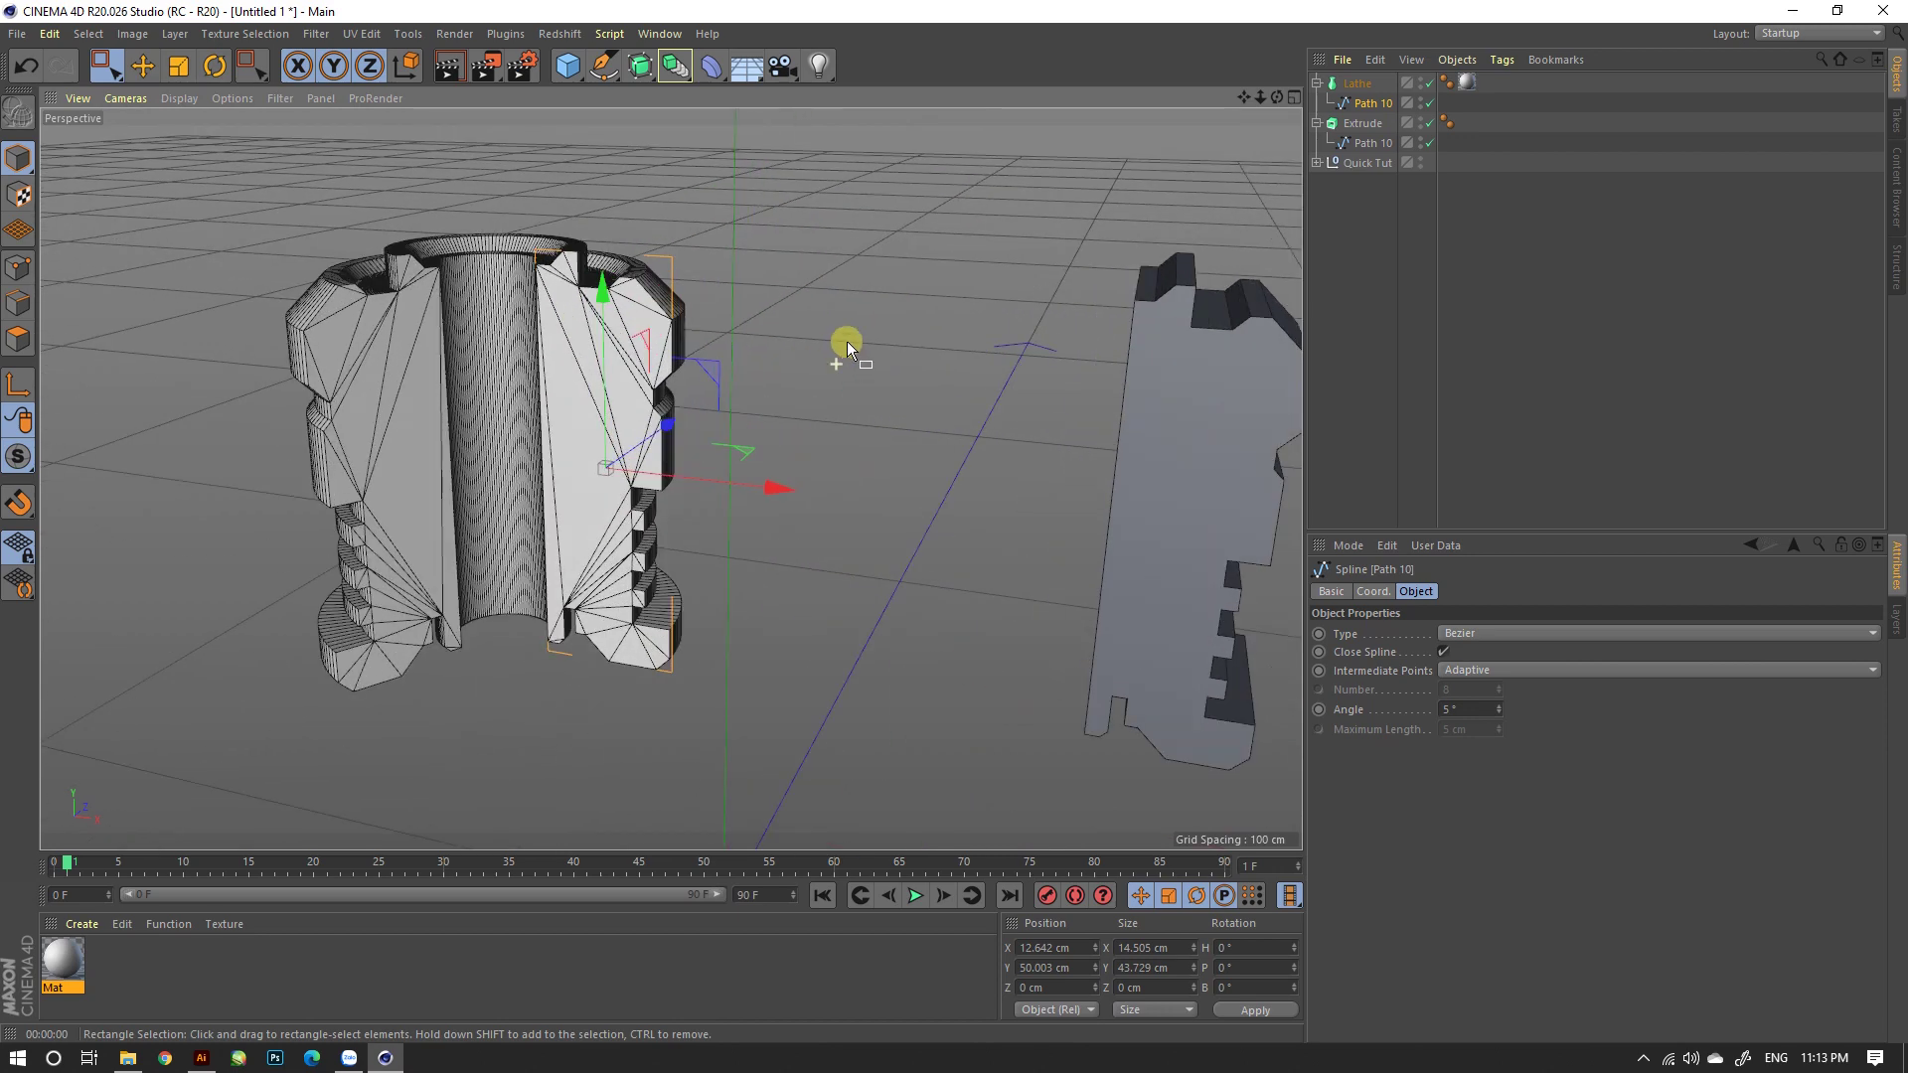
scroll(671, 388, down, 1)
click(1358, 82)
middle_drag(815, 457, 964, 473)
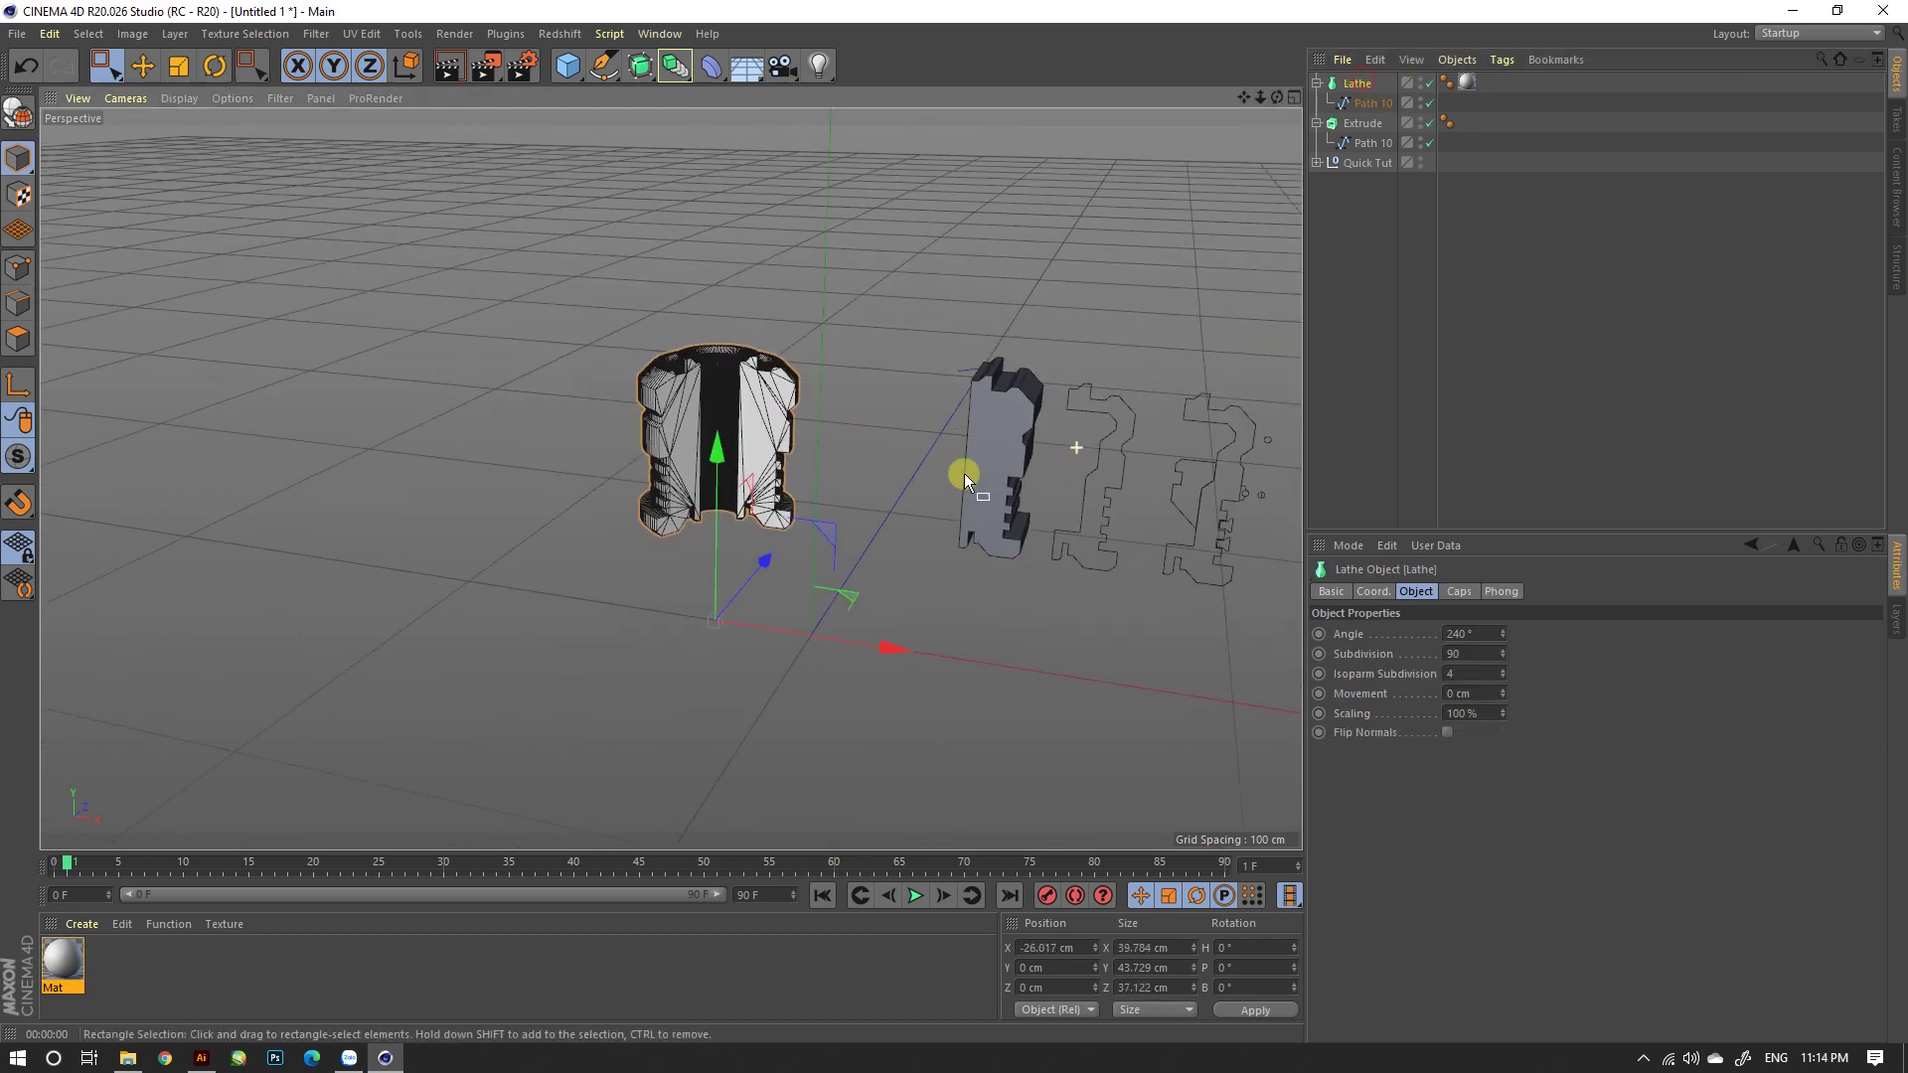
mouse_move(895, 648)
mouse_down()
mouse_move(689, 617)
mouse_move(875, 650)
mouse_up()
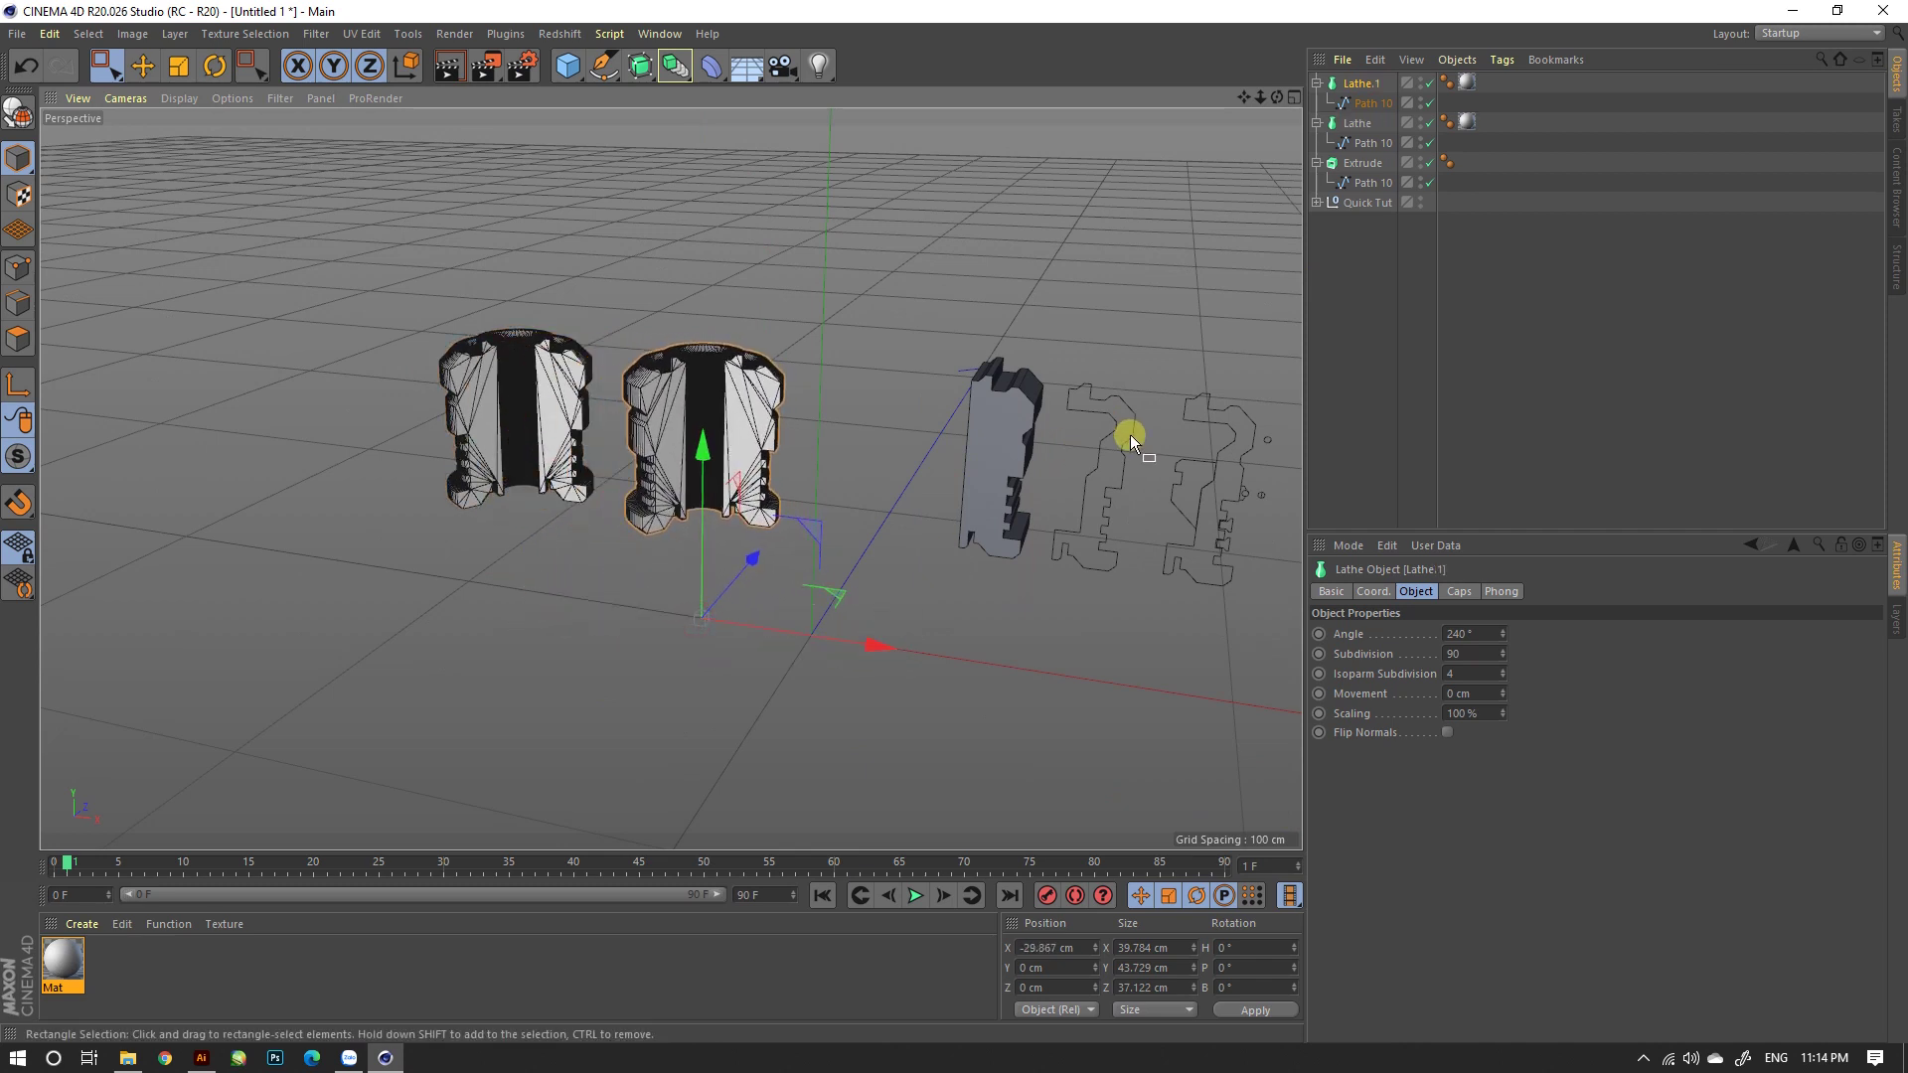
Step: Select the right-hand spline outline Path 12, undoing an accidental deletion
click(1225, 450)
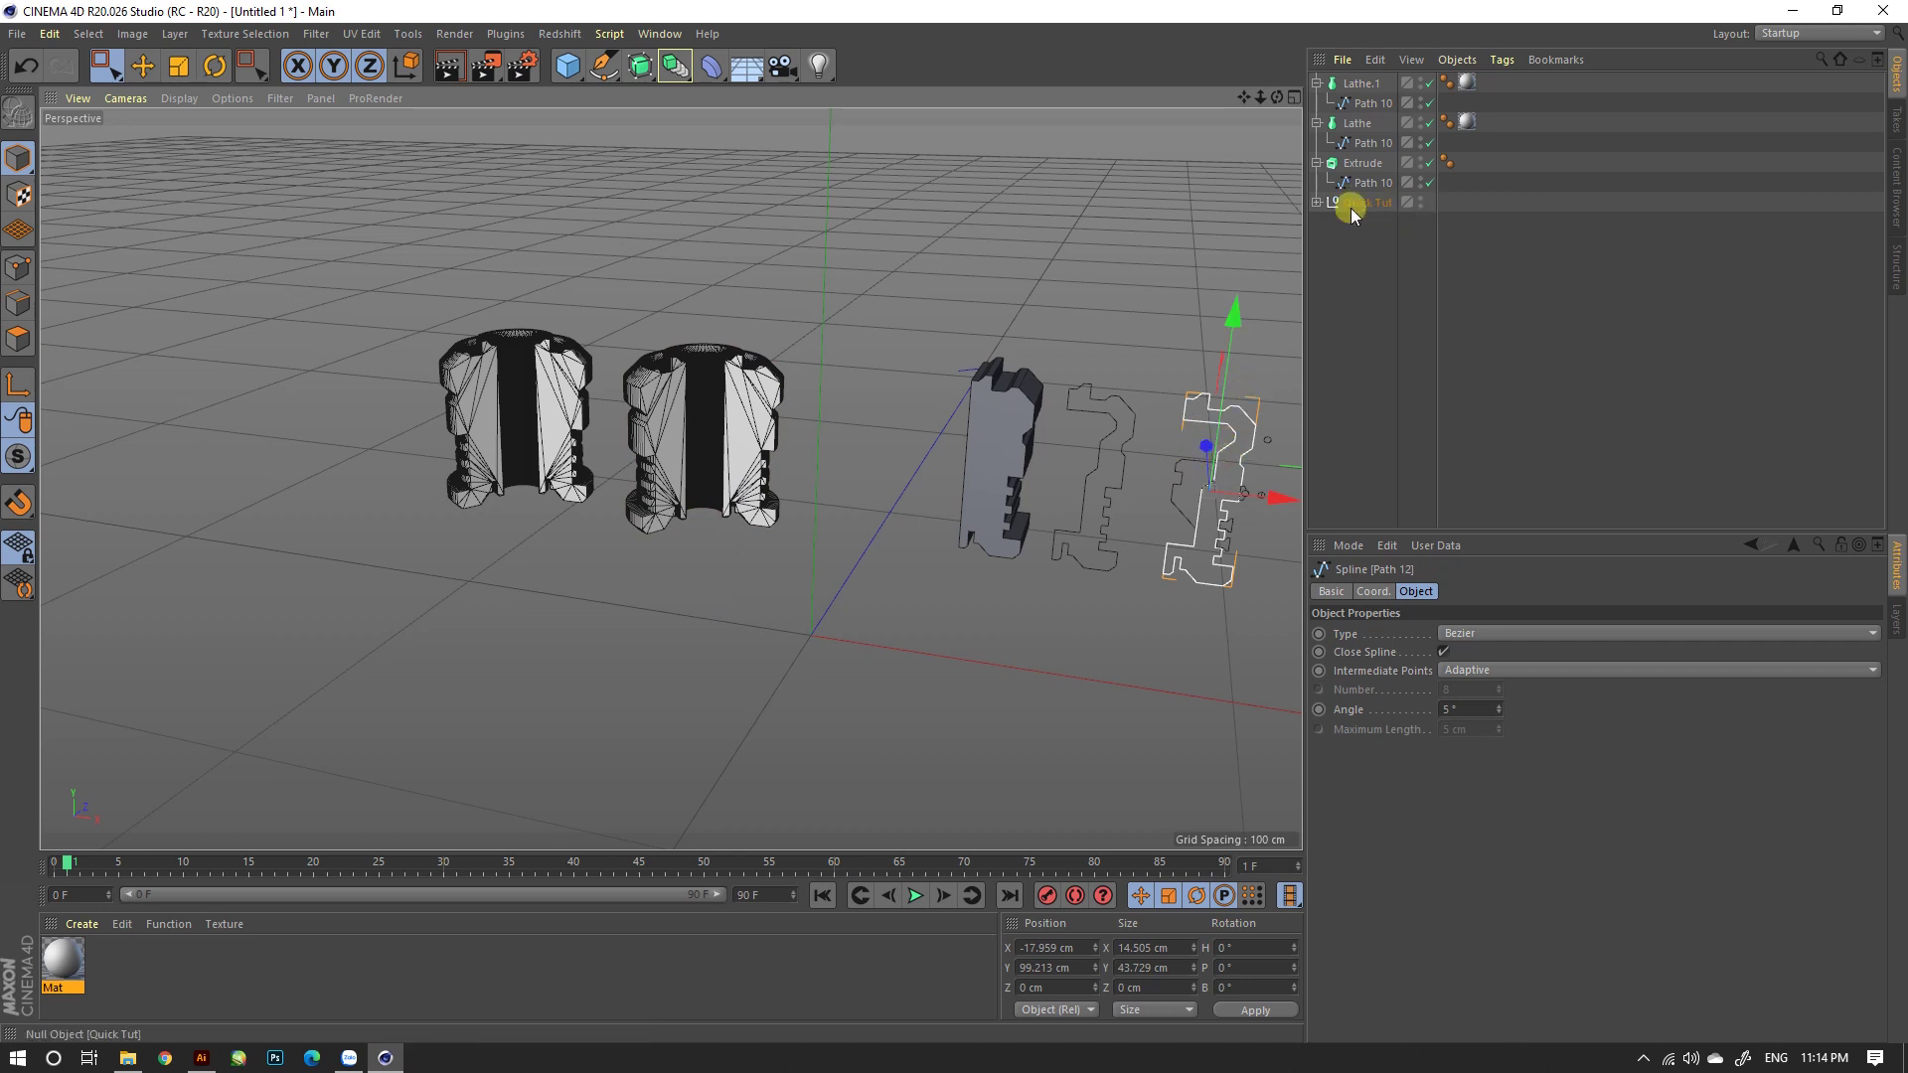
click(1356, 243)
key(ctrl+z)
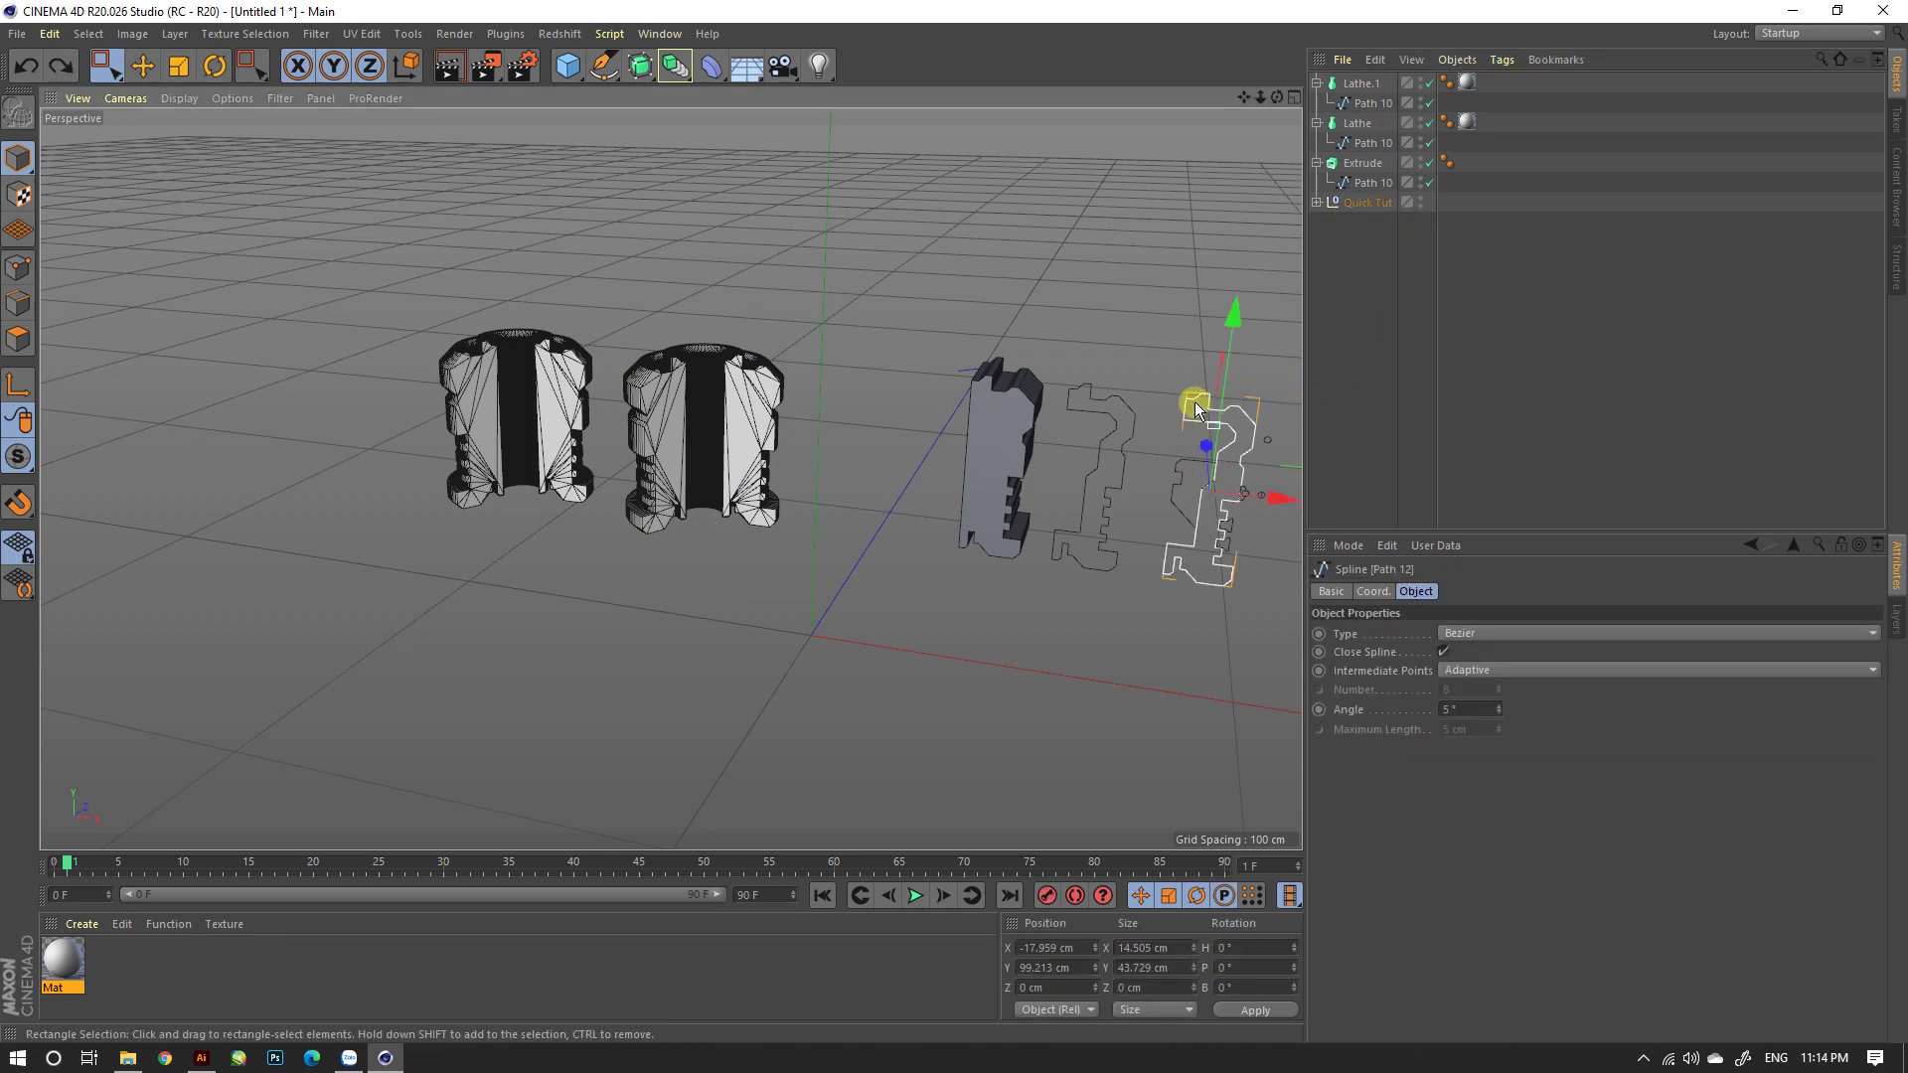
drag(1161, 353, 1282, 635)
key(Delete)
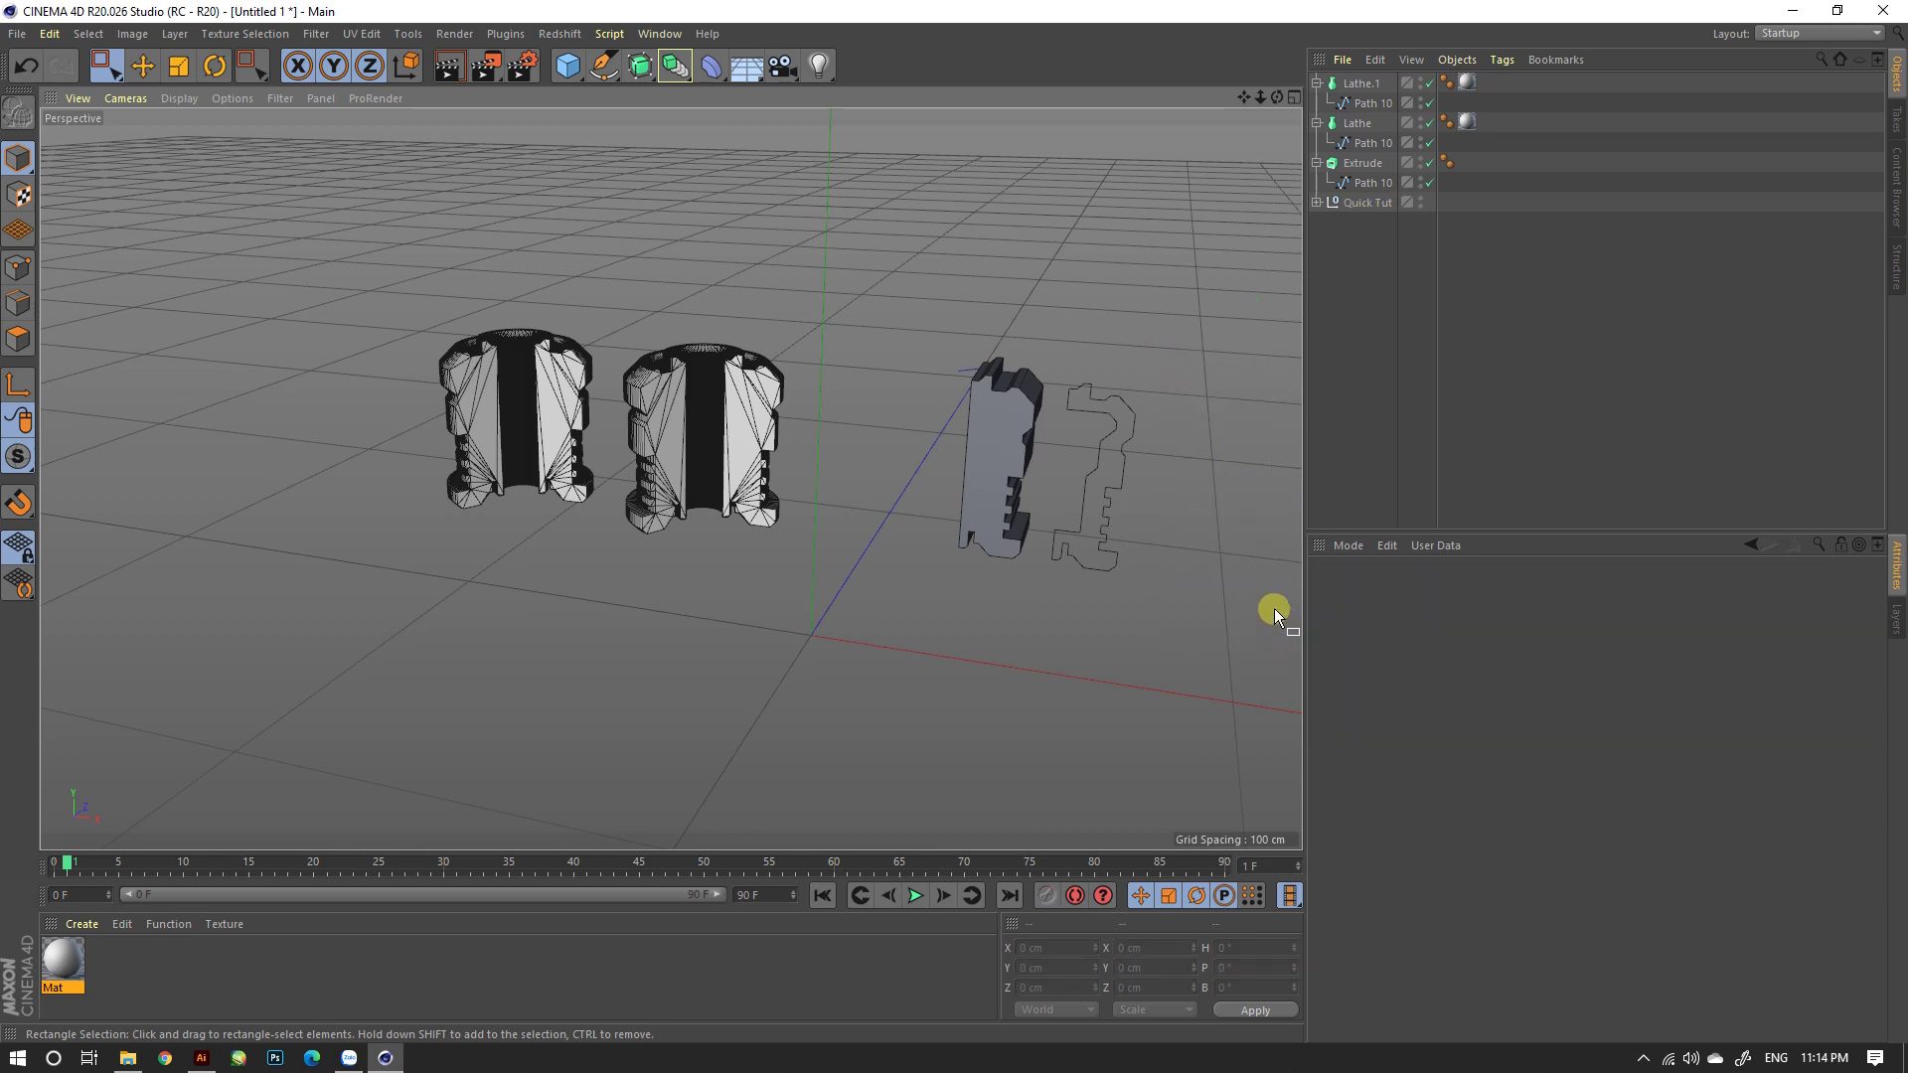
key(ctrl+z)
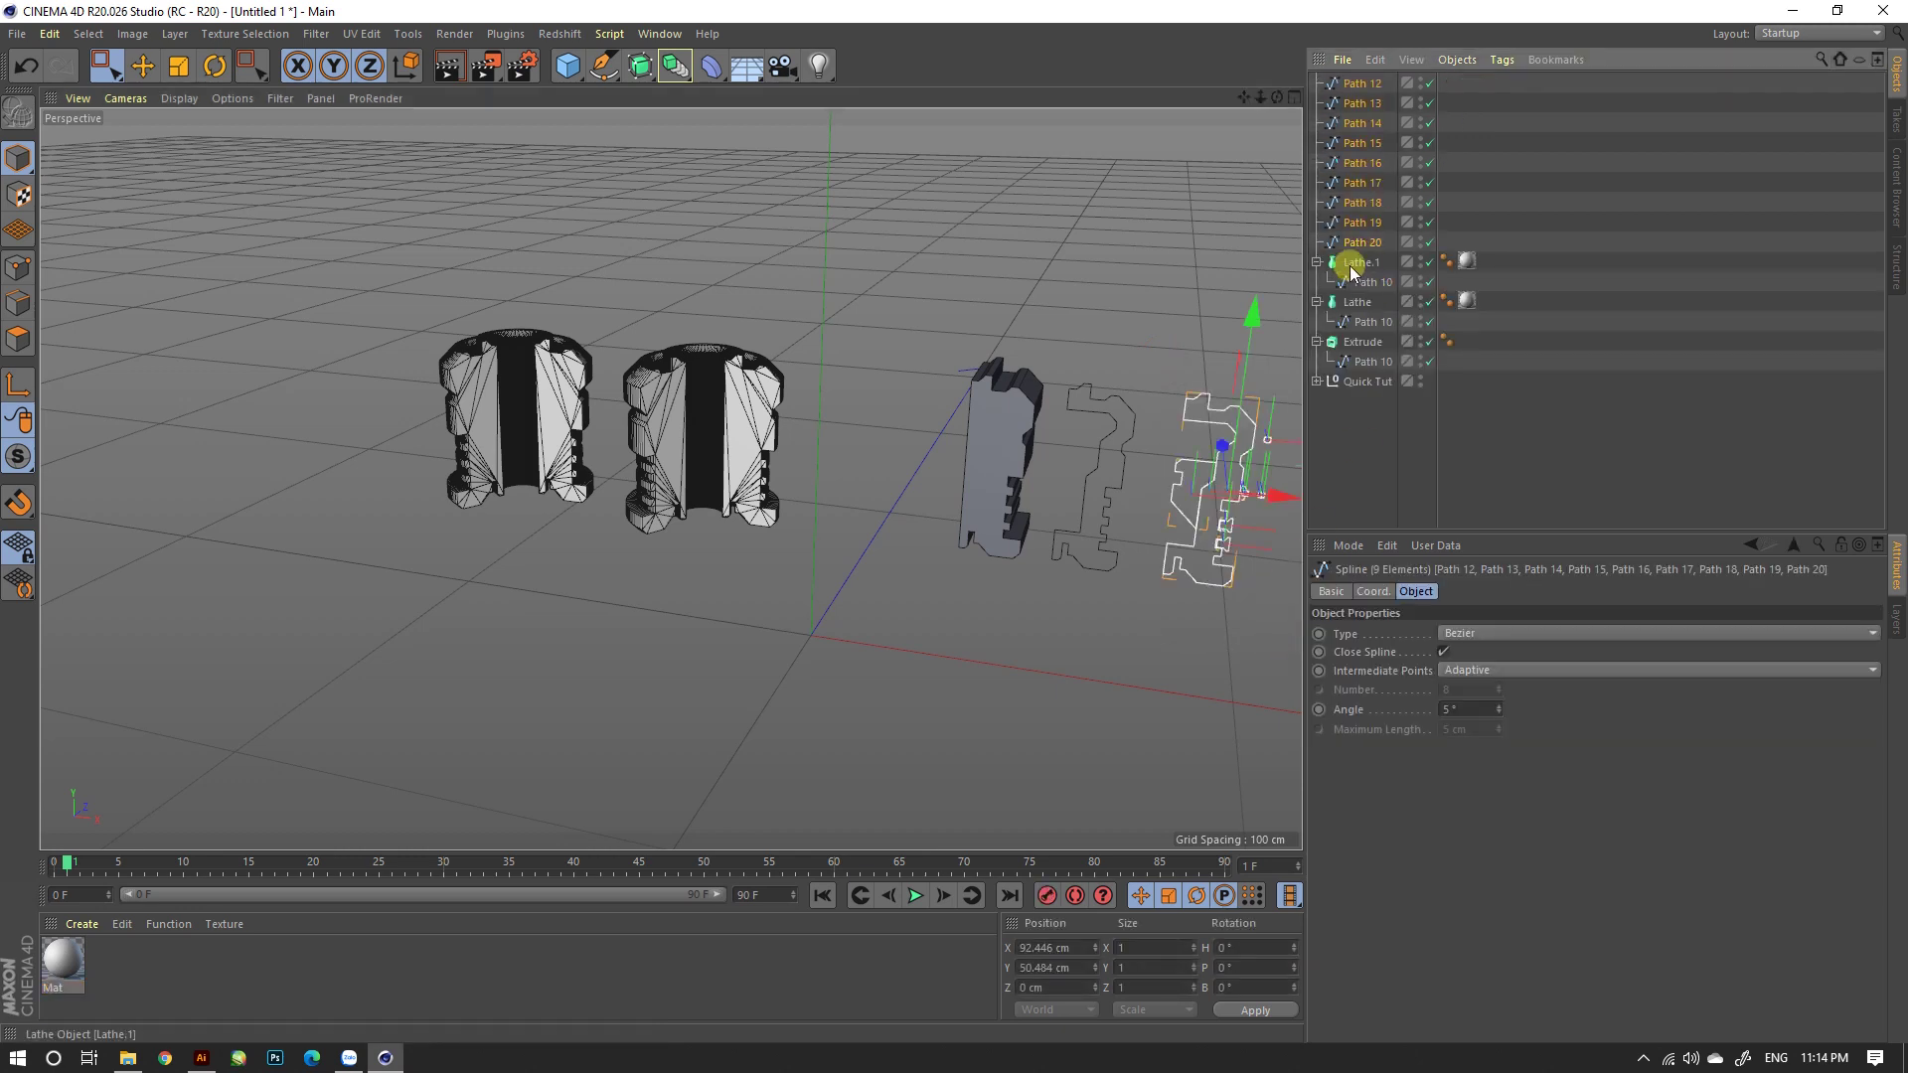
click(1364, 83)
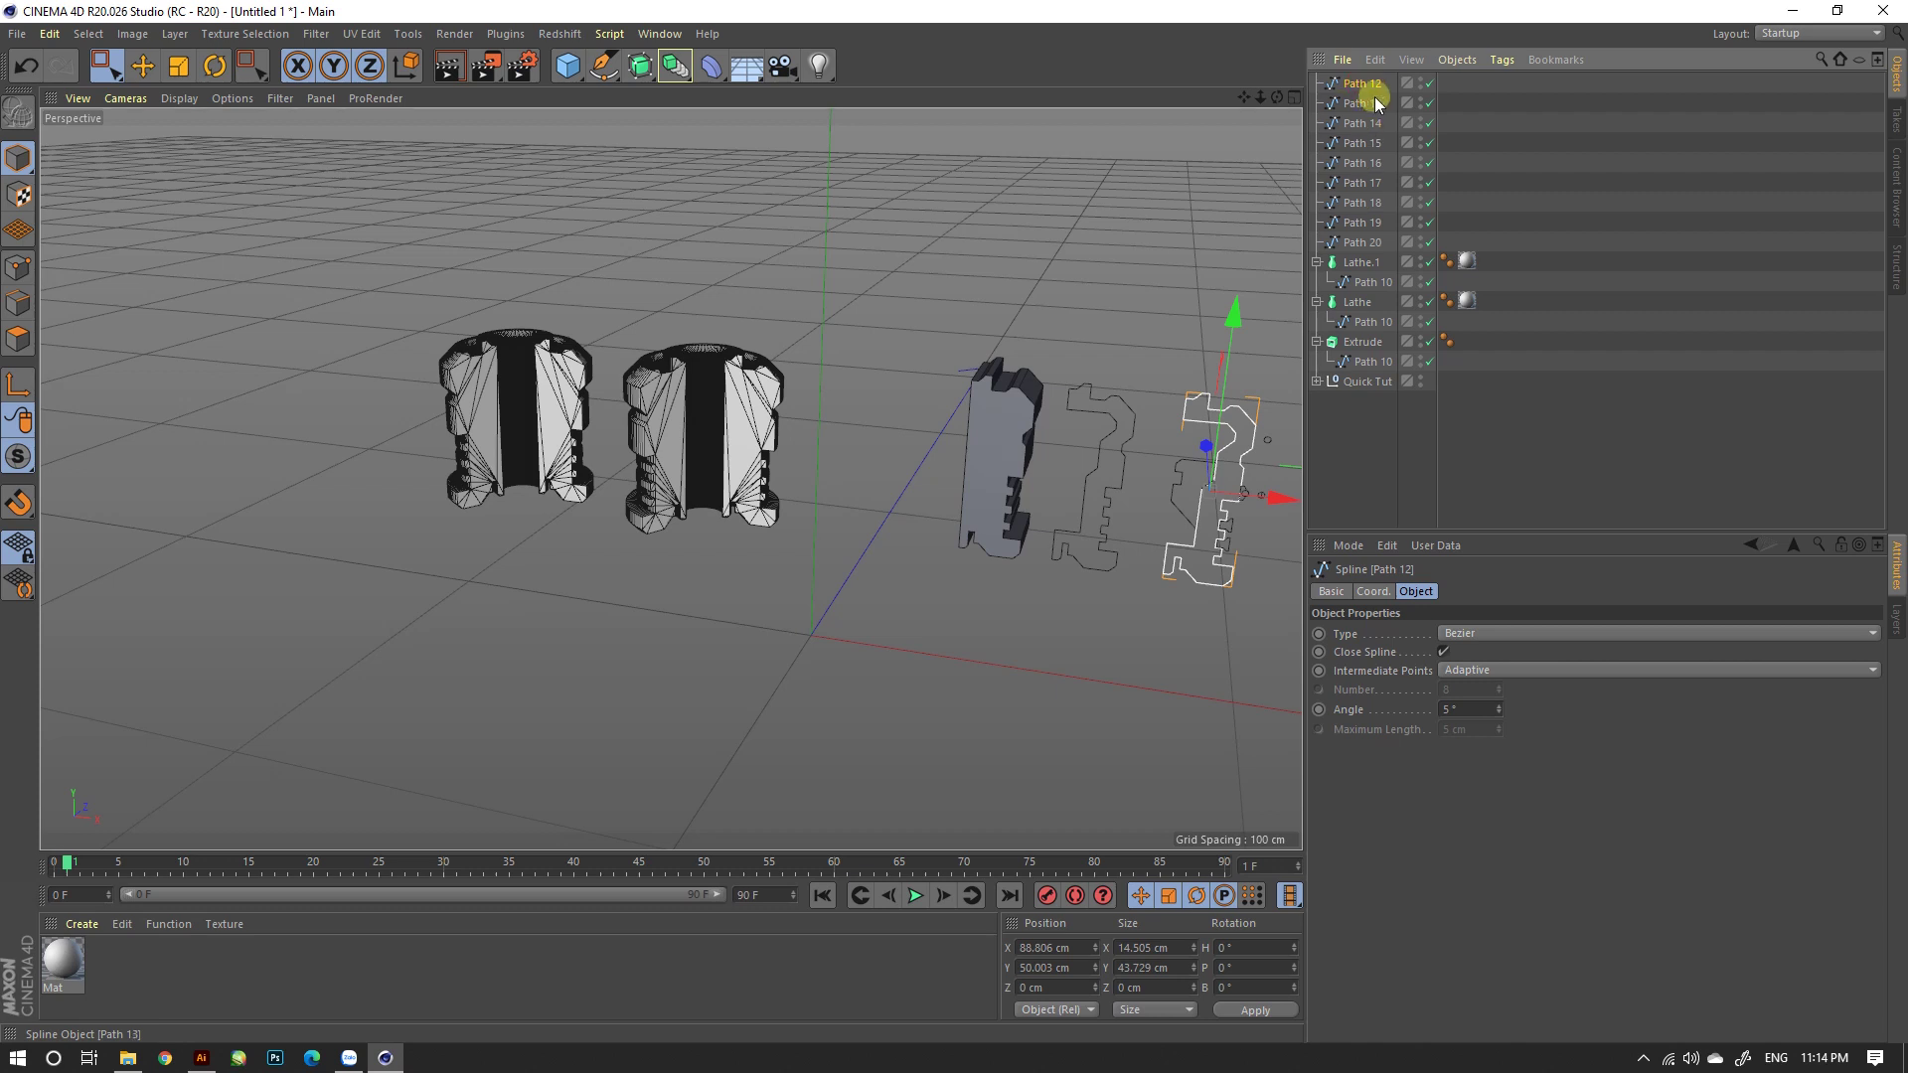
click(1381, 87)
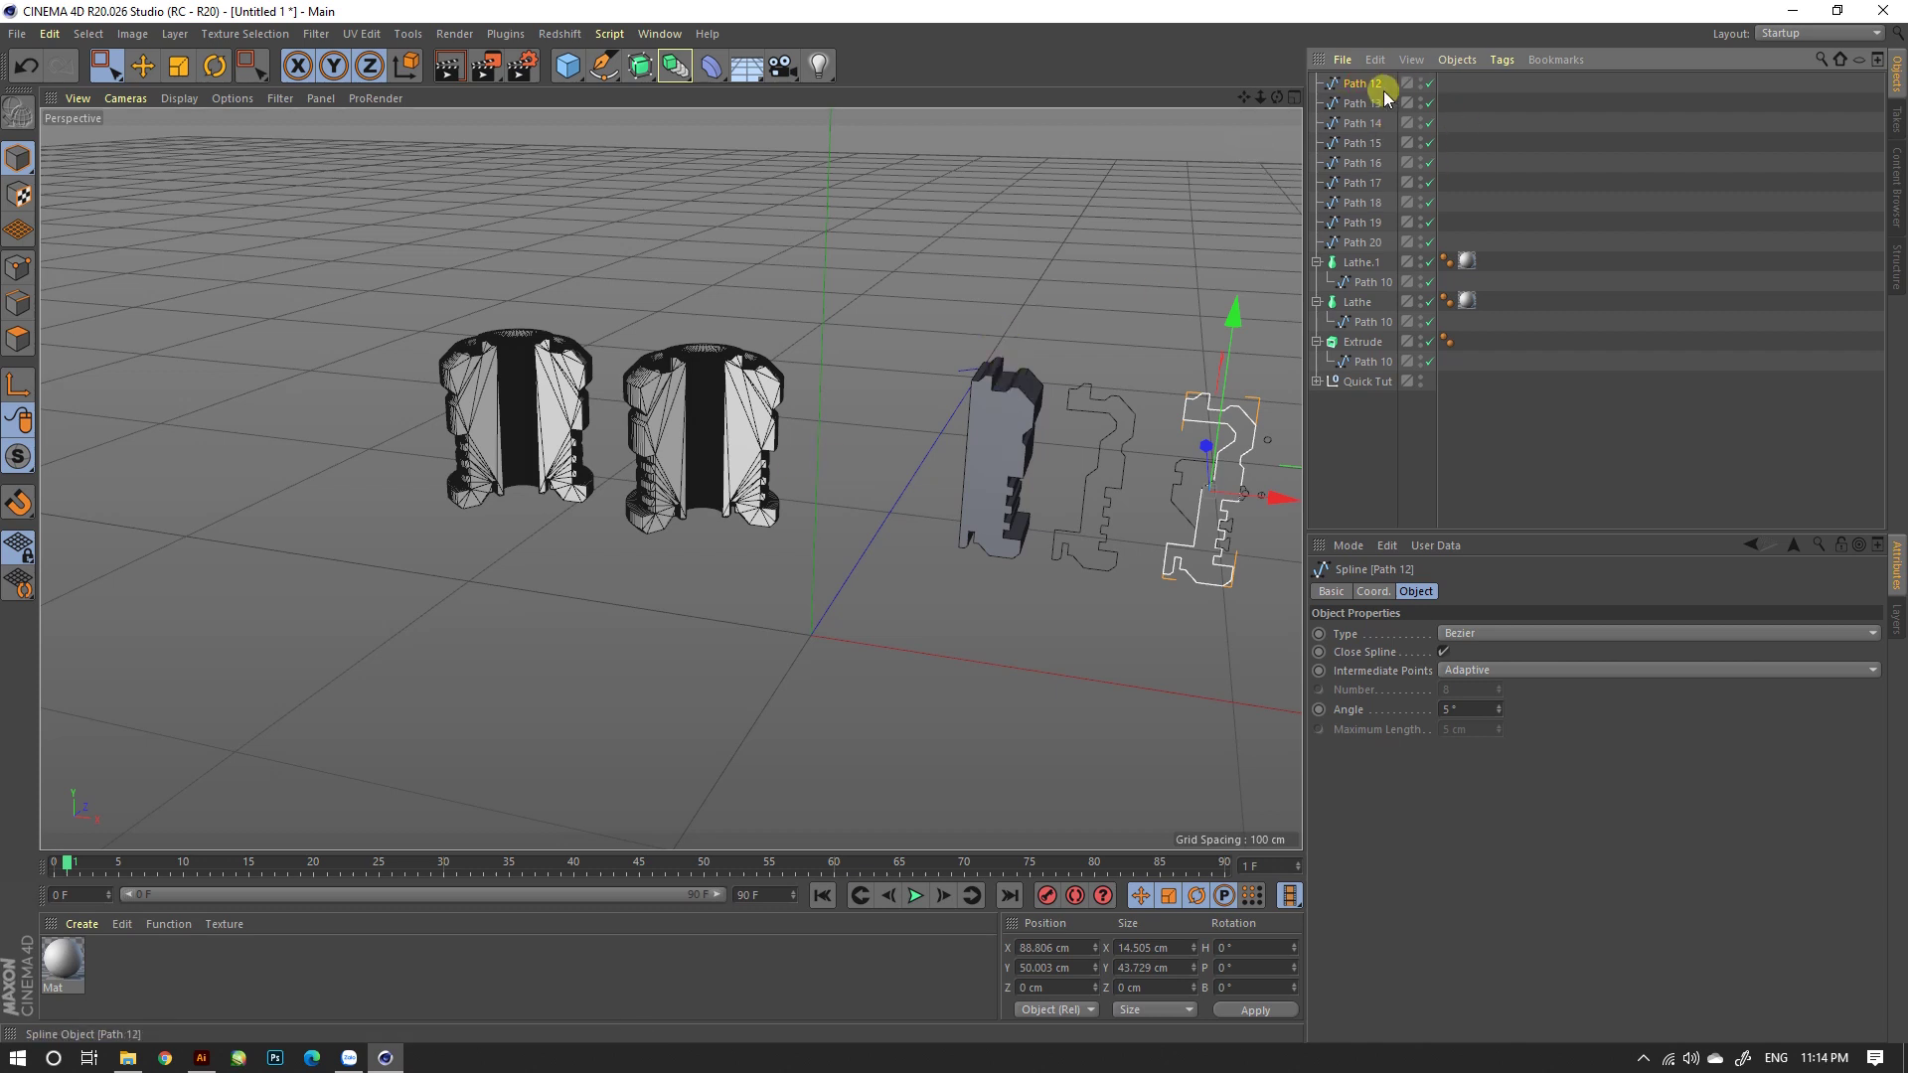
Step: Delete Lathe.1's old Path 10 profile
click(1358, 275)
click(1366, 280)
key(Delete)
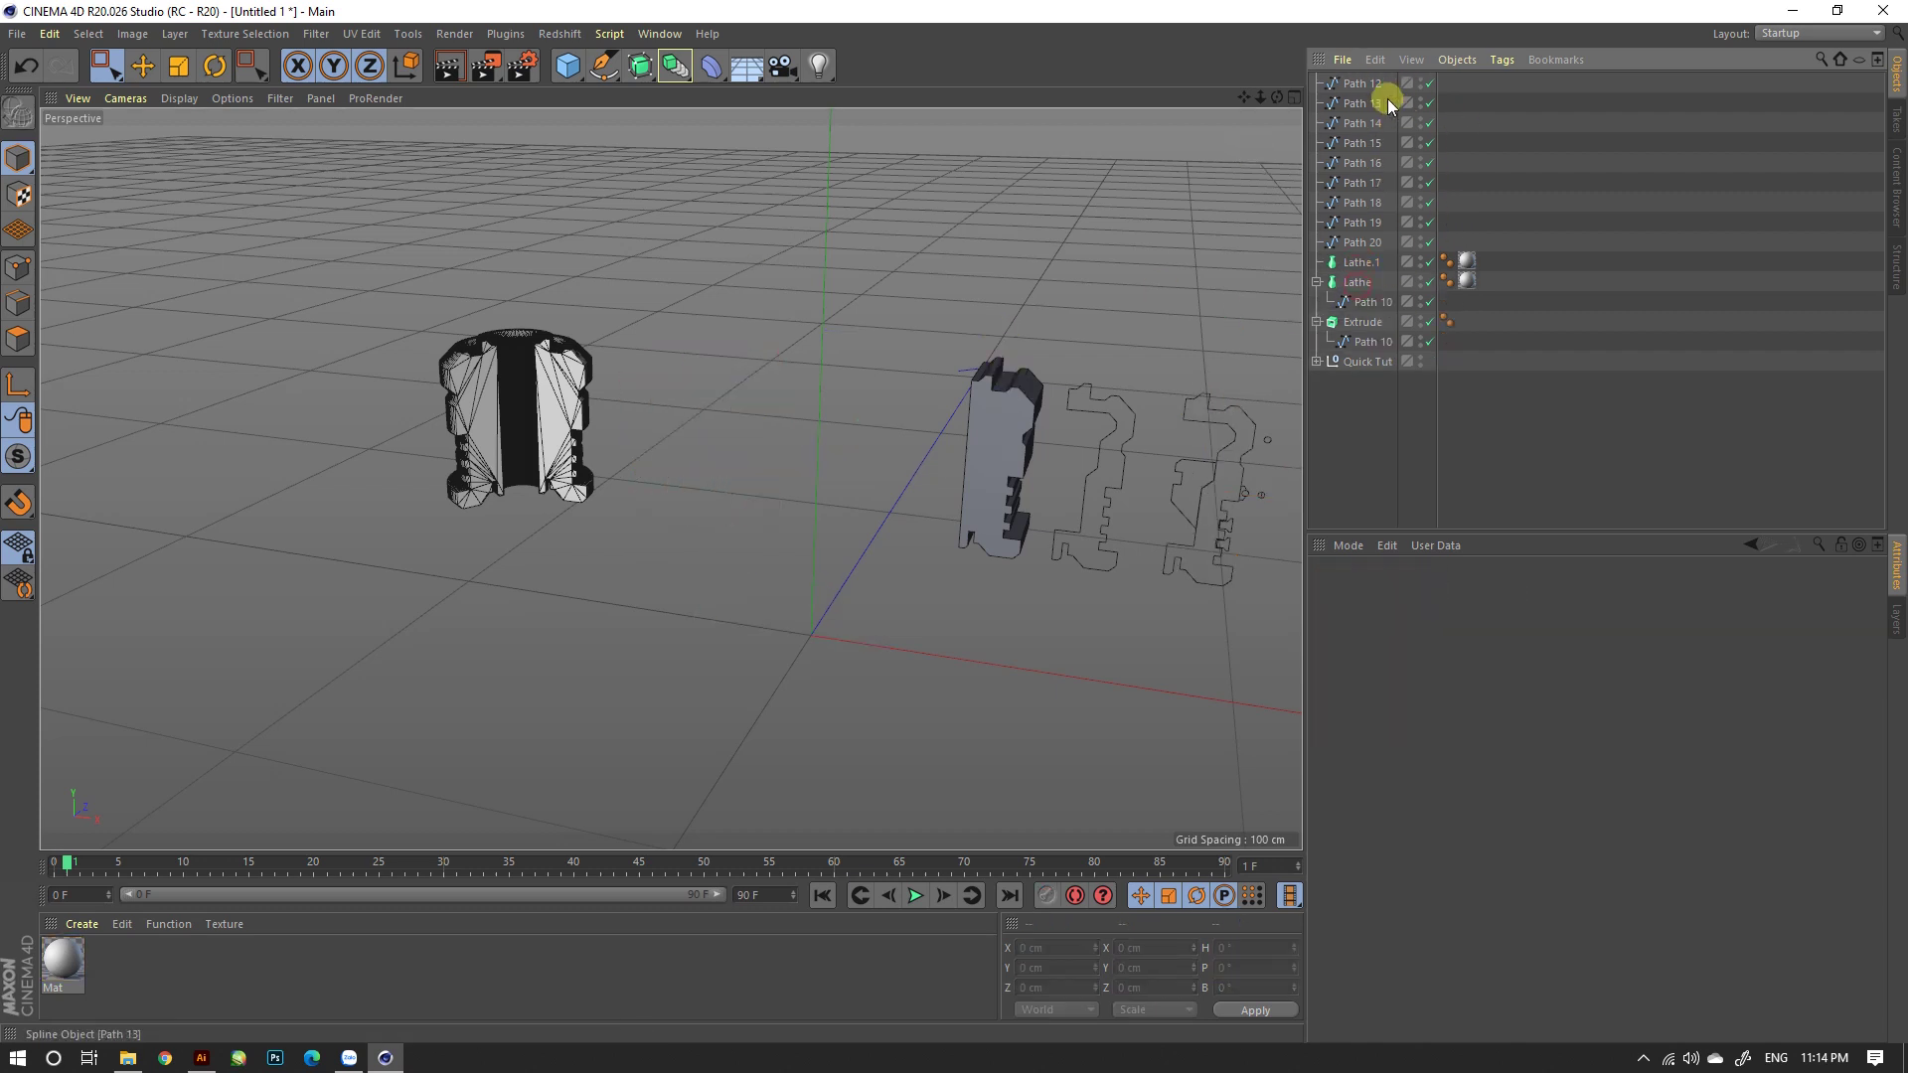
Step: Make Path 12 Lathe.1's profile, undoing a trial move of the ring
drag(1362, 265, 1364, 267)
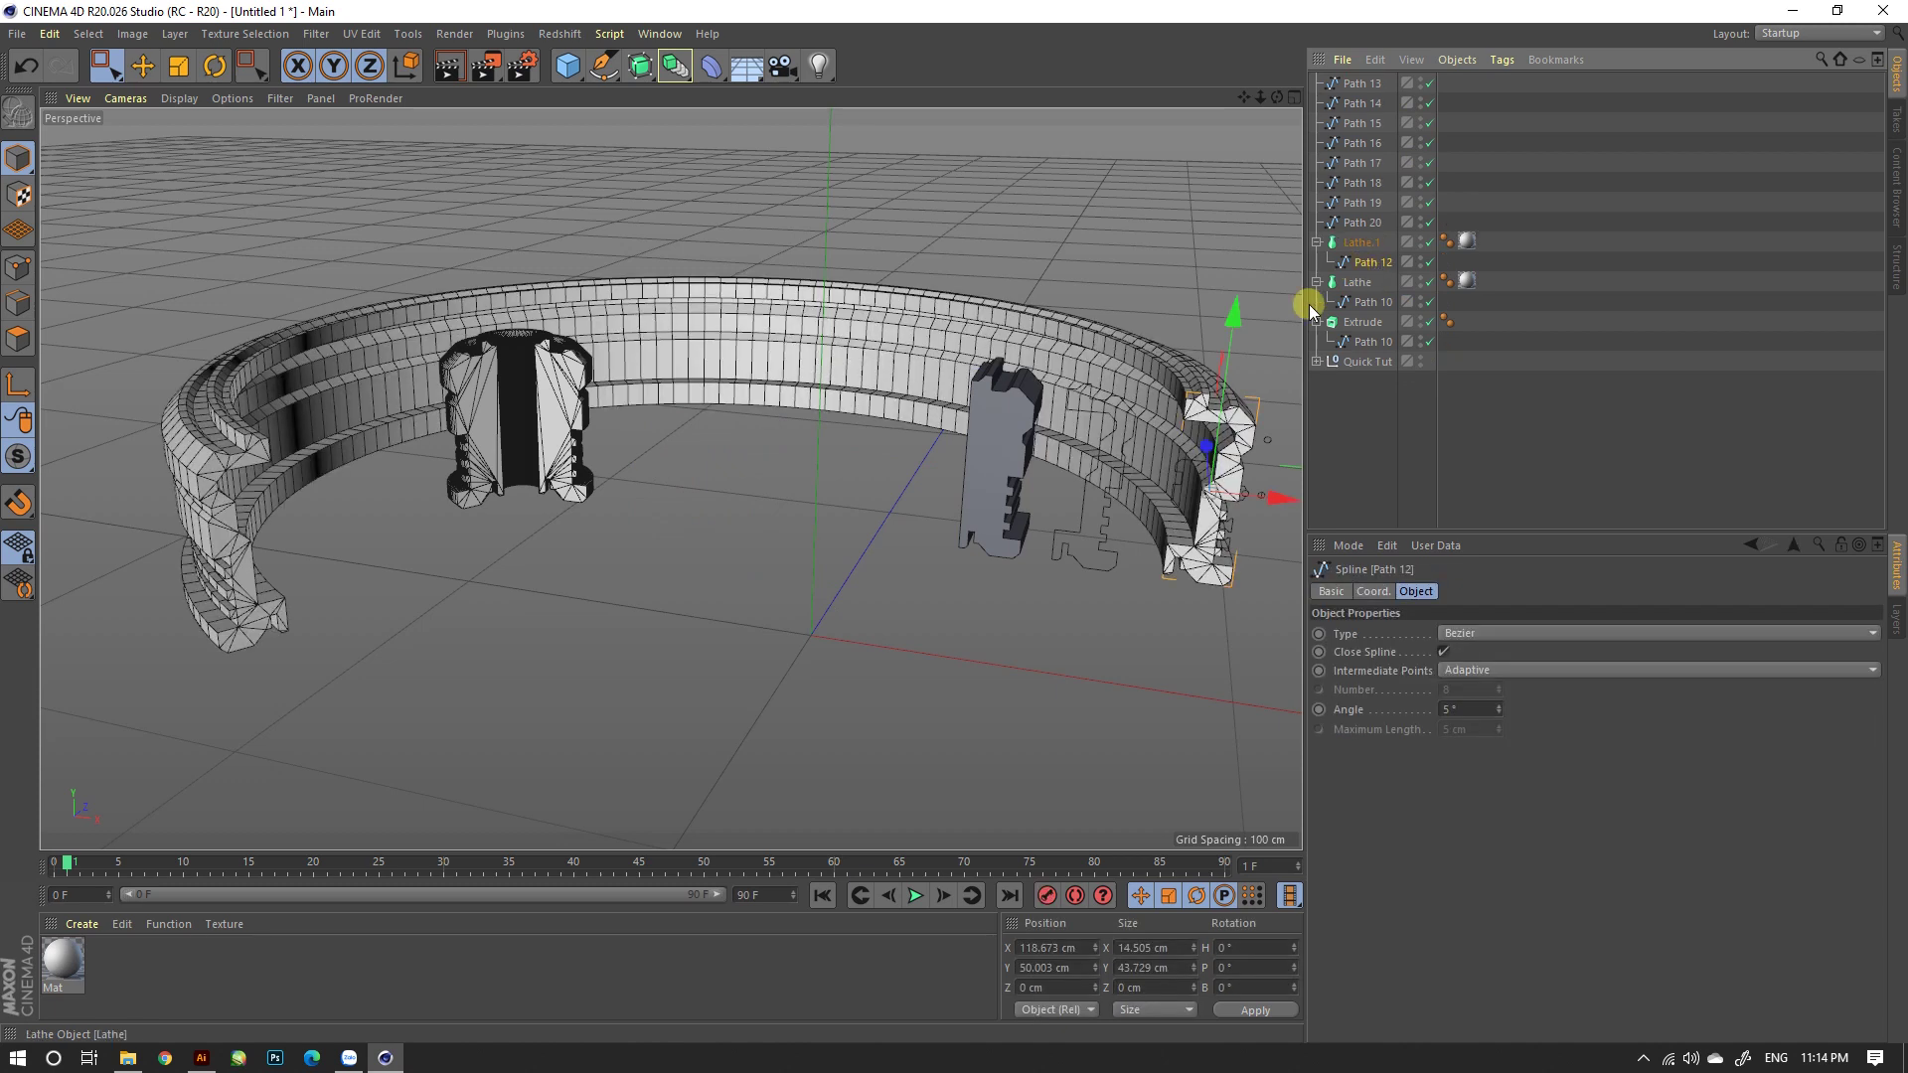
mouse_move(1206, 479)
mouse_down()
mouse_move(773, 501)
mouse_move(799, 508)
mouse_move(742, 475)
mouse_move(762, 616)
mouse_move(755, 332)
mouse_up()
scroll(799, 509, up, 3)
key(ctrl+z)
scroll(715, 444, up, 3)
scroll(715, 443, down, 5)
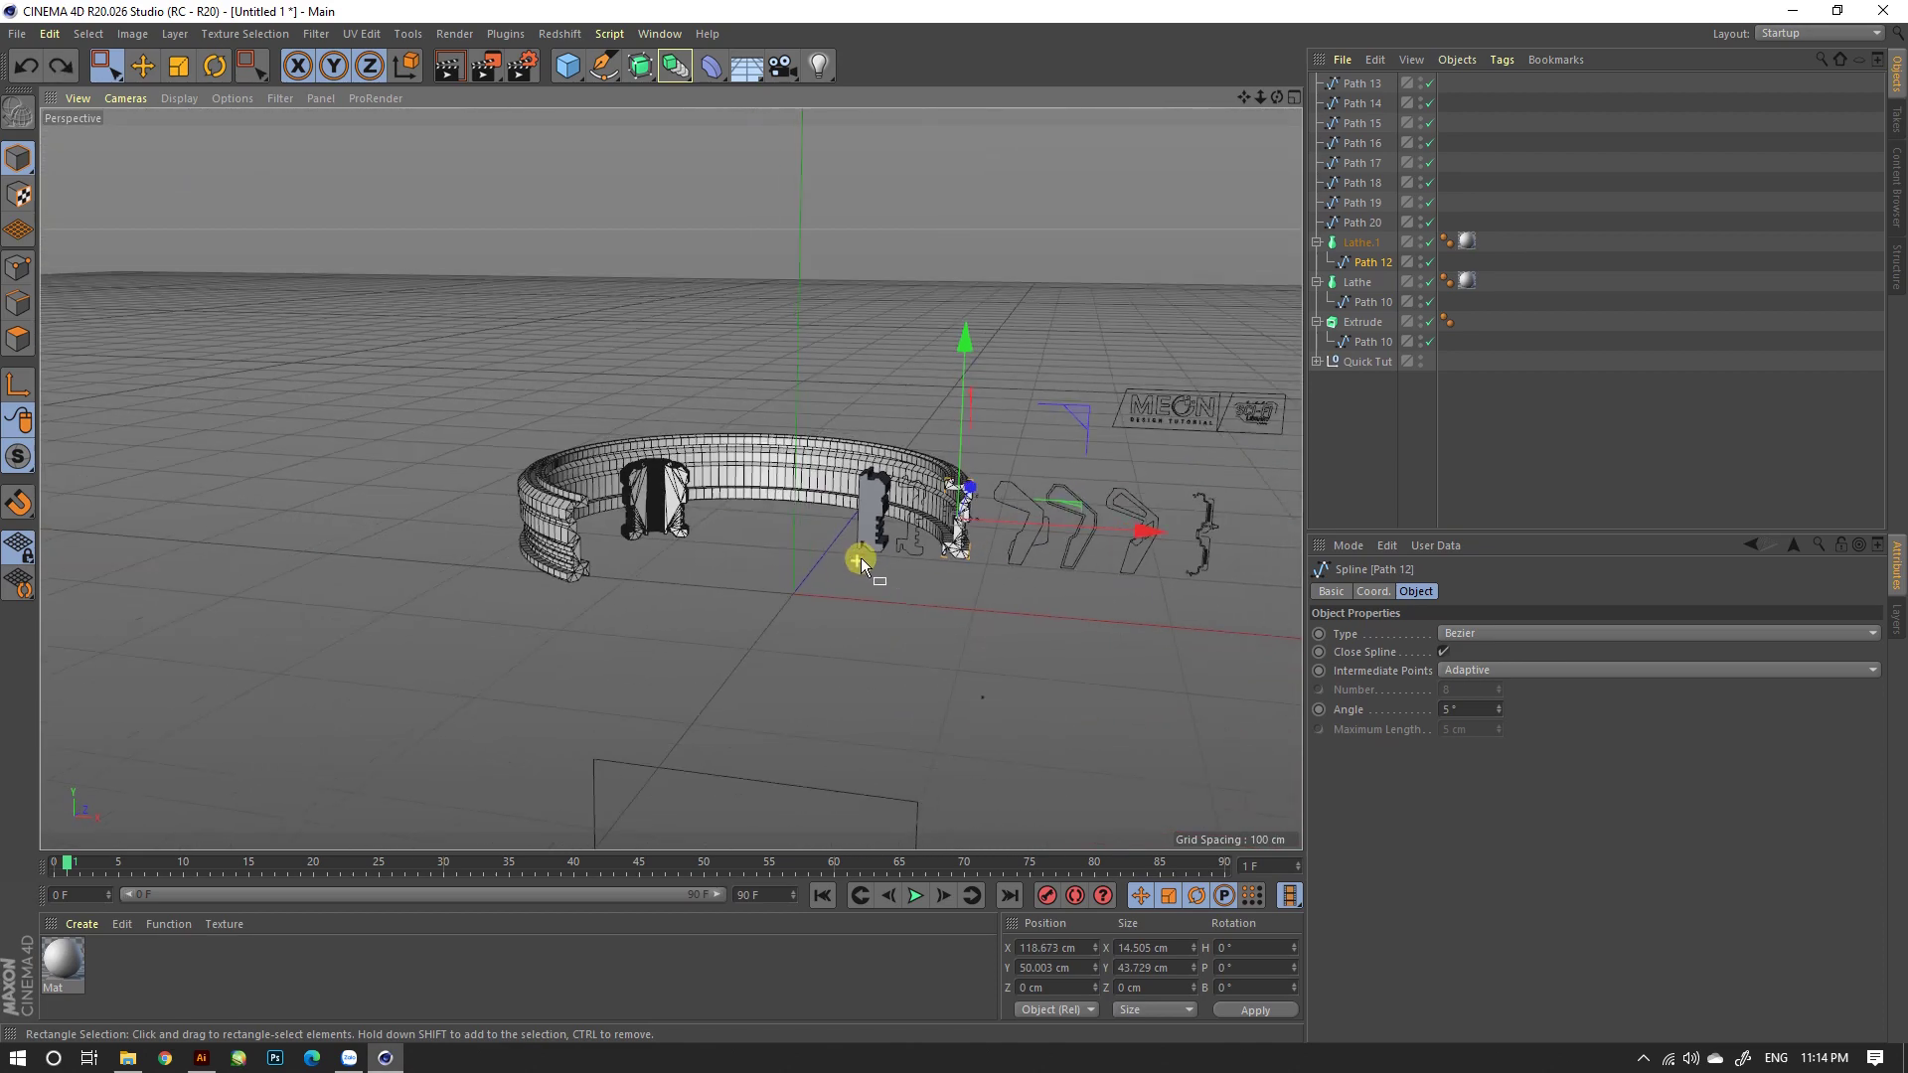
scroll(1044, 492, up, 1)
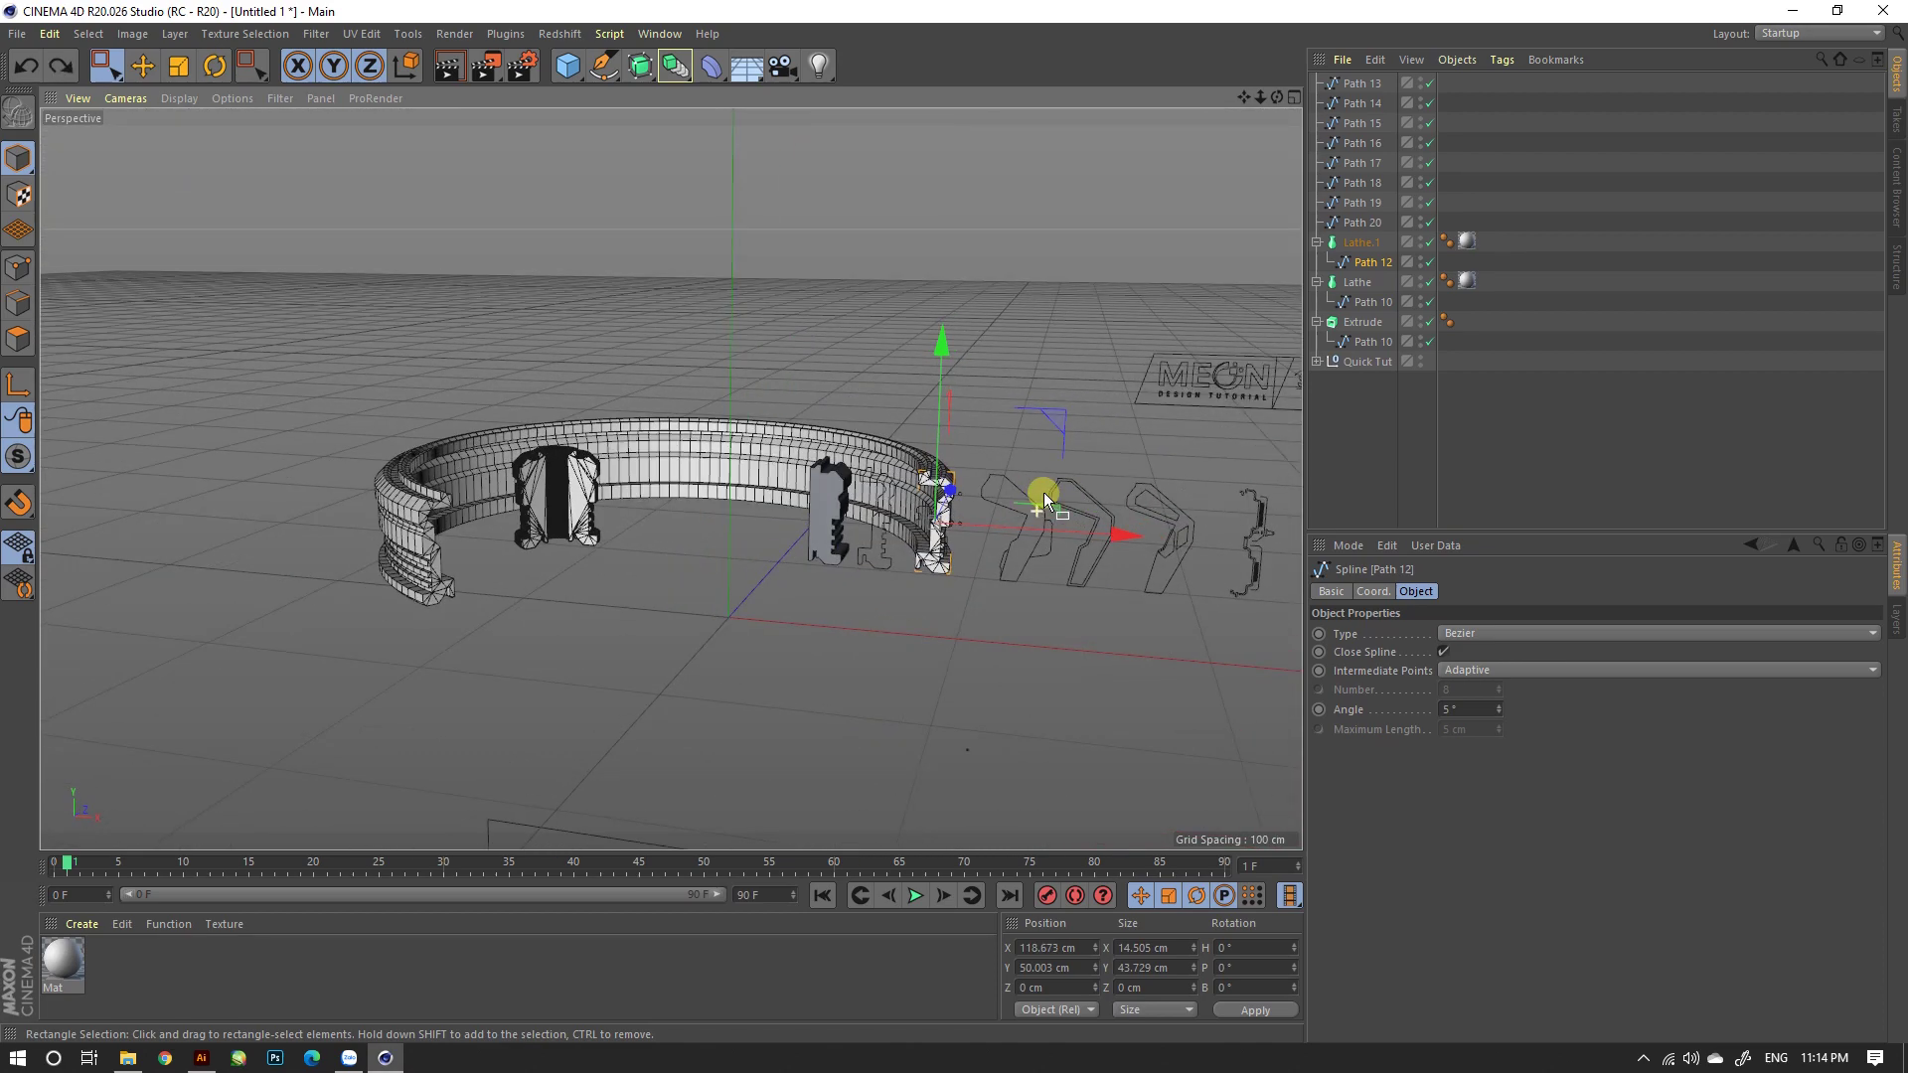
Step: Shift Paths 13–20 left on X toward the lathe axis
ctrl+click(1363, 222)
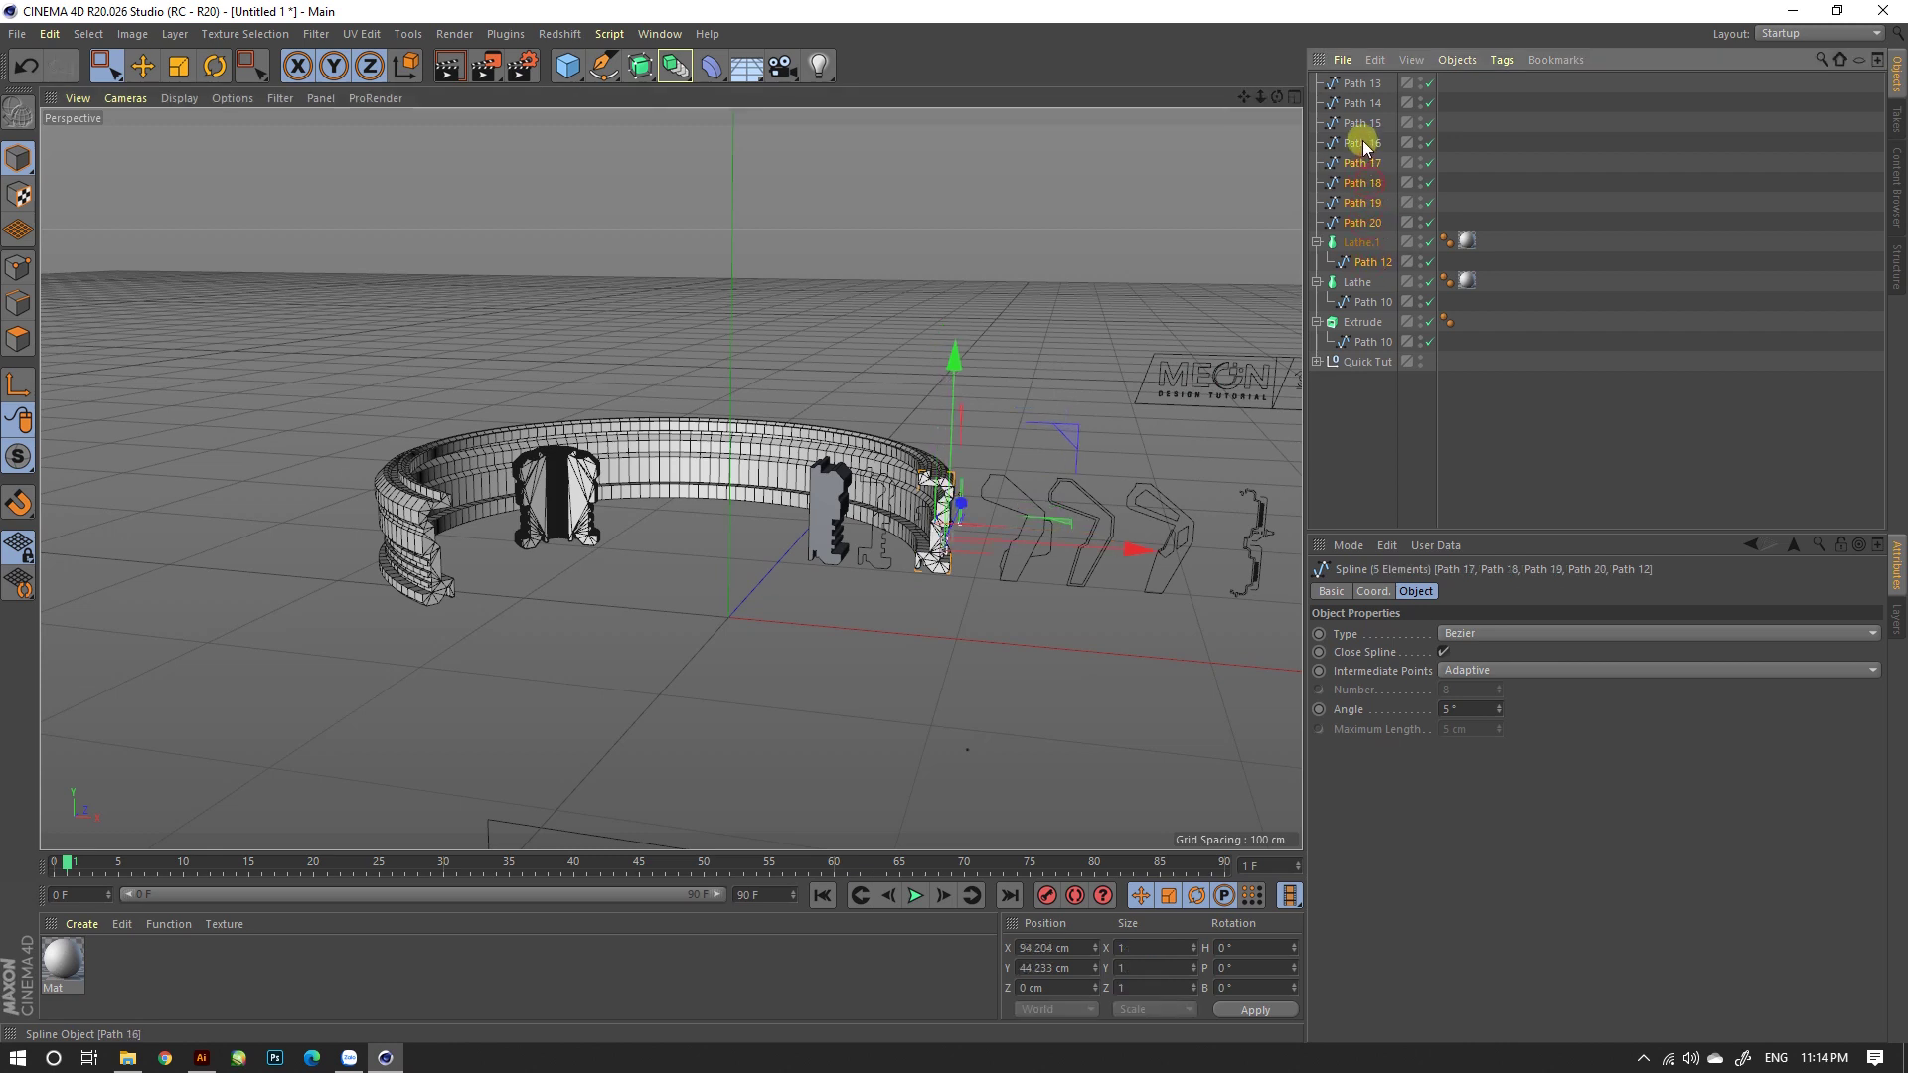
ctrl+click(1363, 85)
drag(1136, 537, 868, 553)
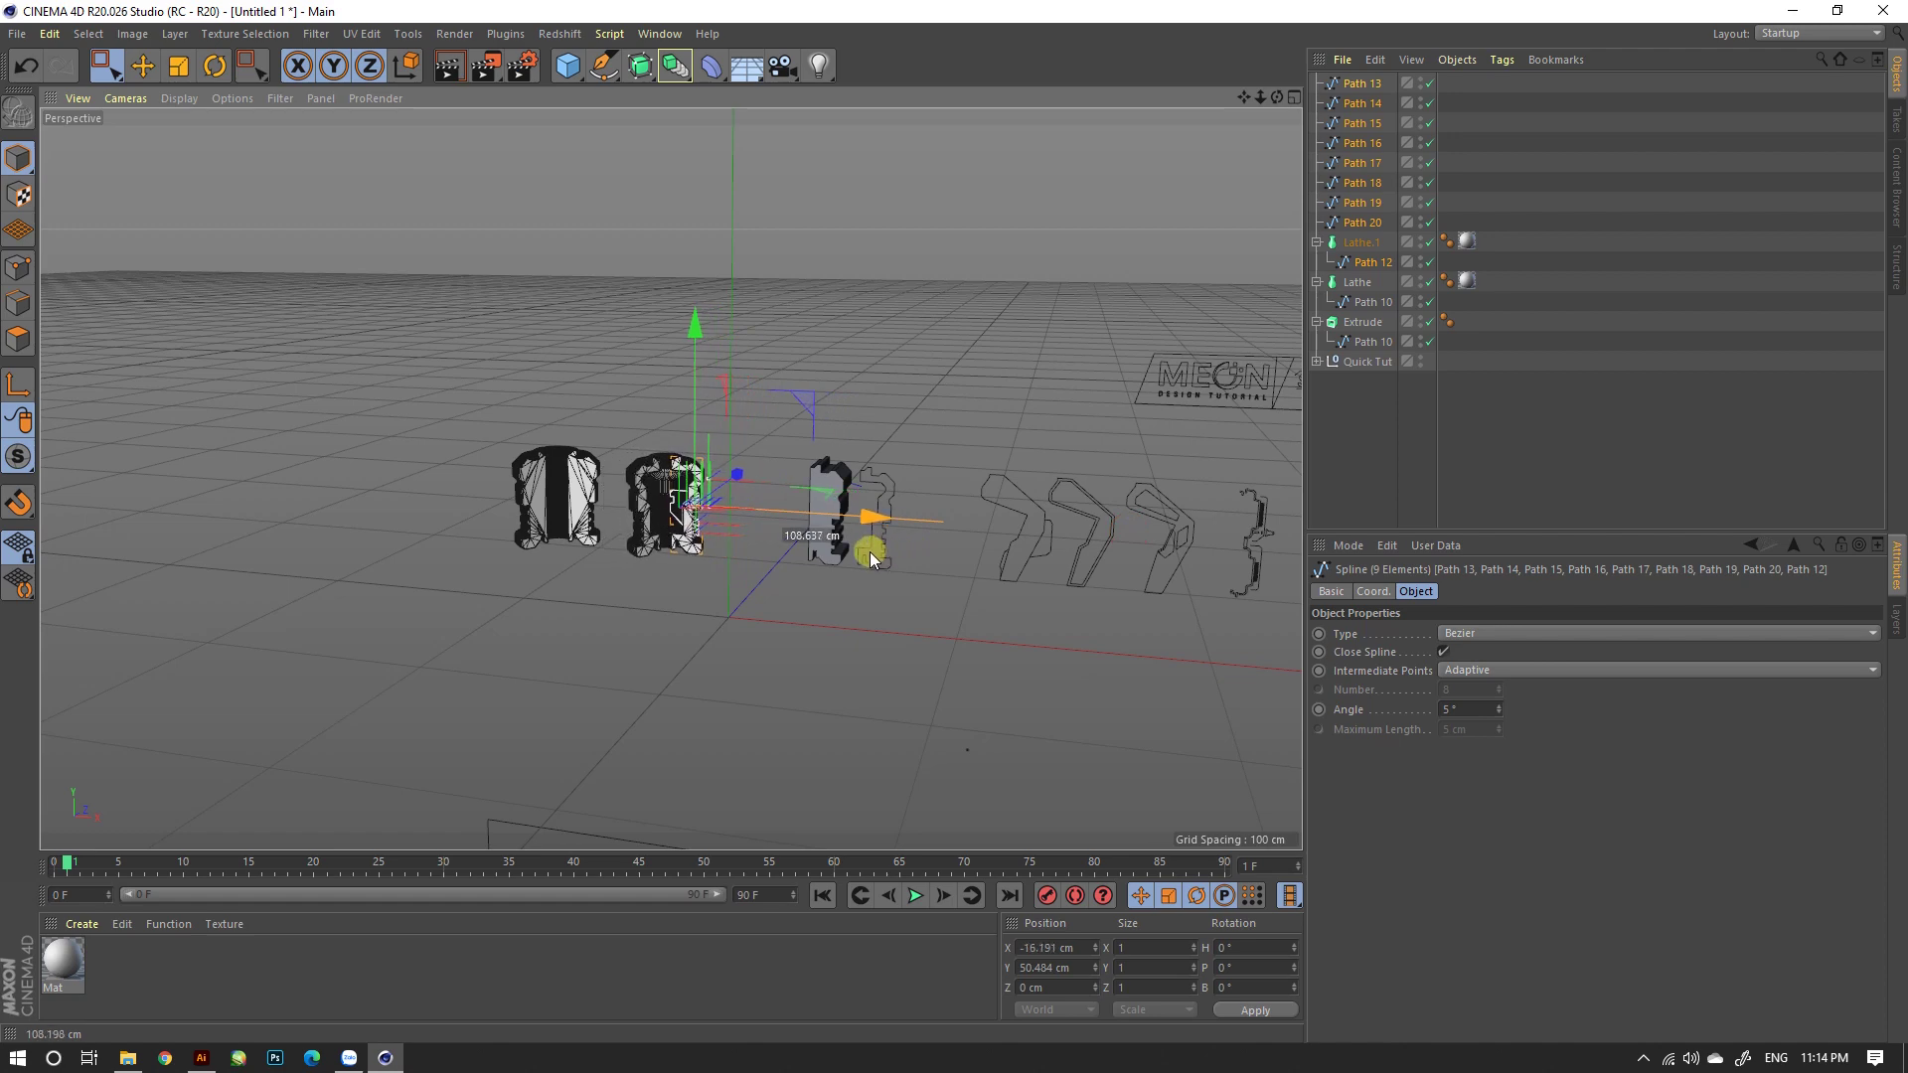
scroll(651, 542, up, 2)
scroll(656, 467, up, 2)
scroll(686, 517, up, 3)
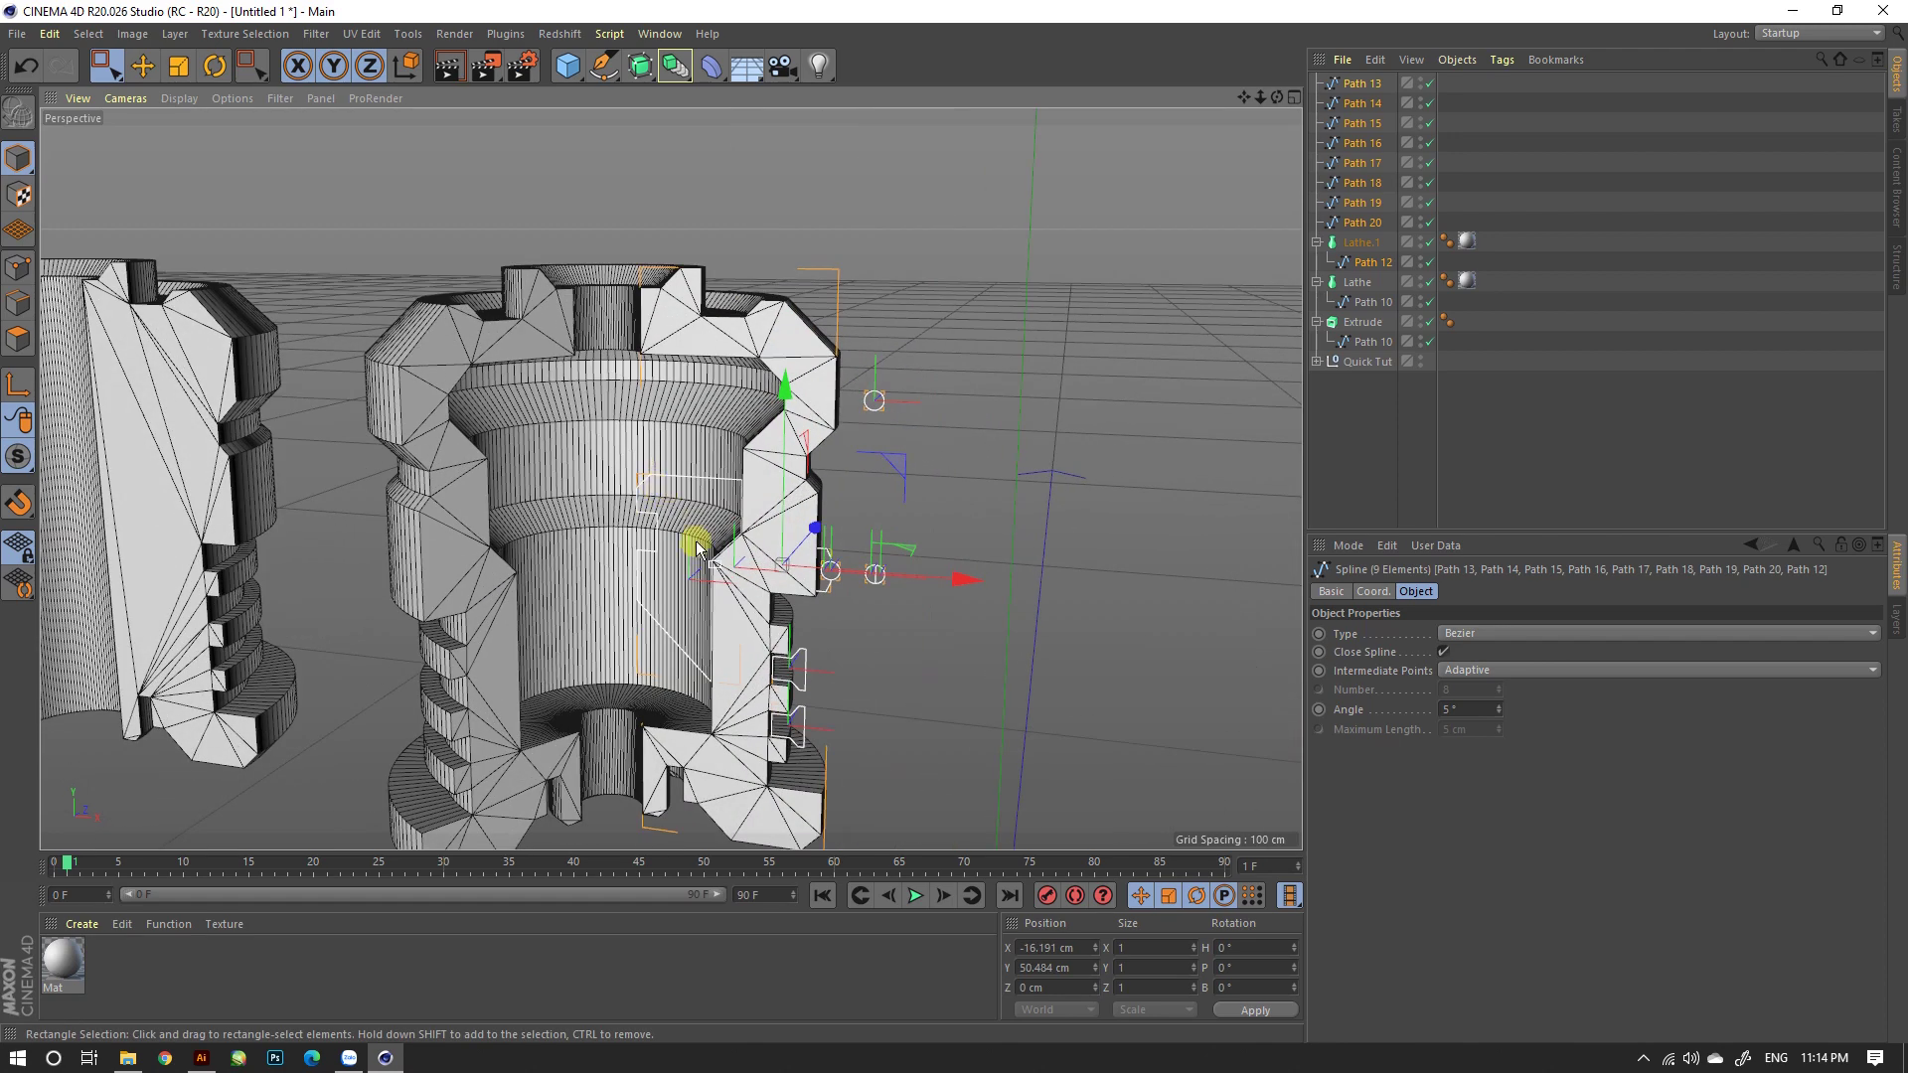
click(771, 482)
scroll(761, 475, down, 3)
scroll(700, 517, up, 2)
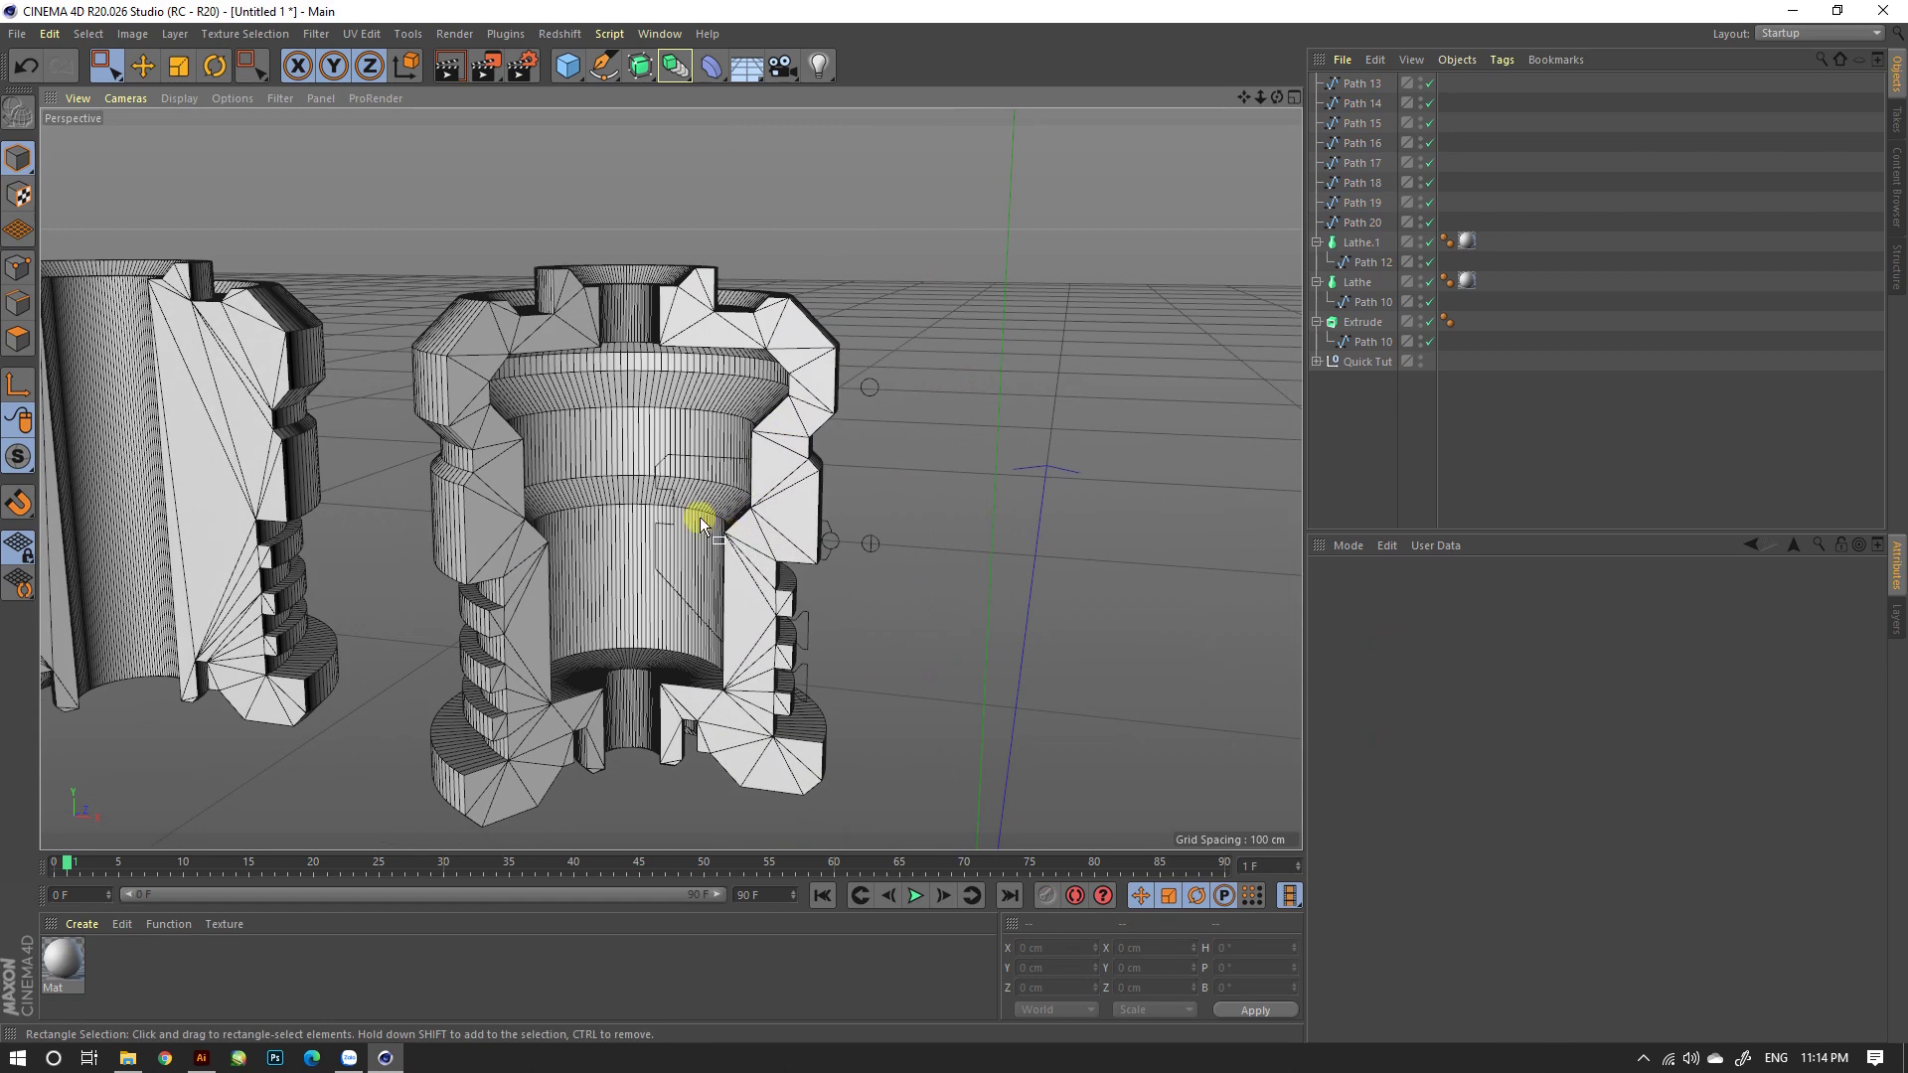
Step: Collapse the object list and hide the original Lathe in the editor
click(701, 456)
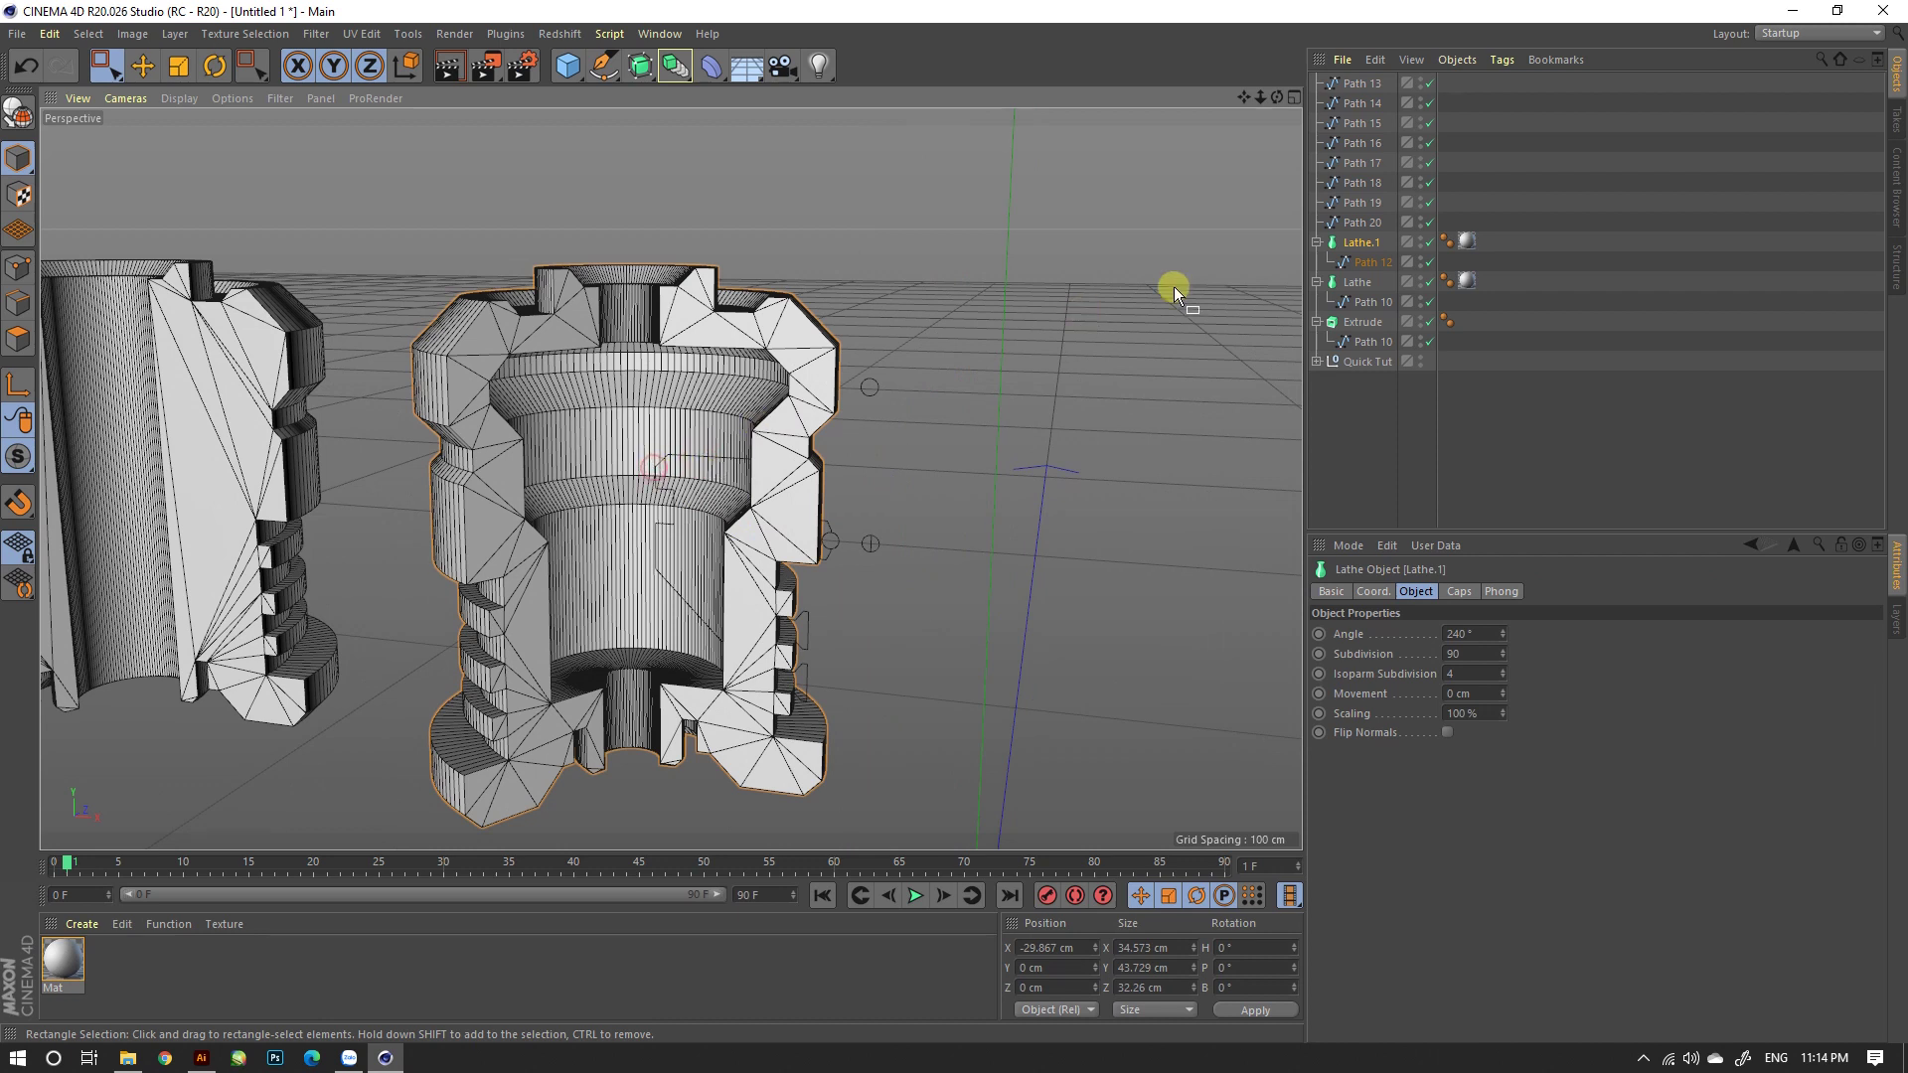
click(1316, 243)
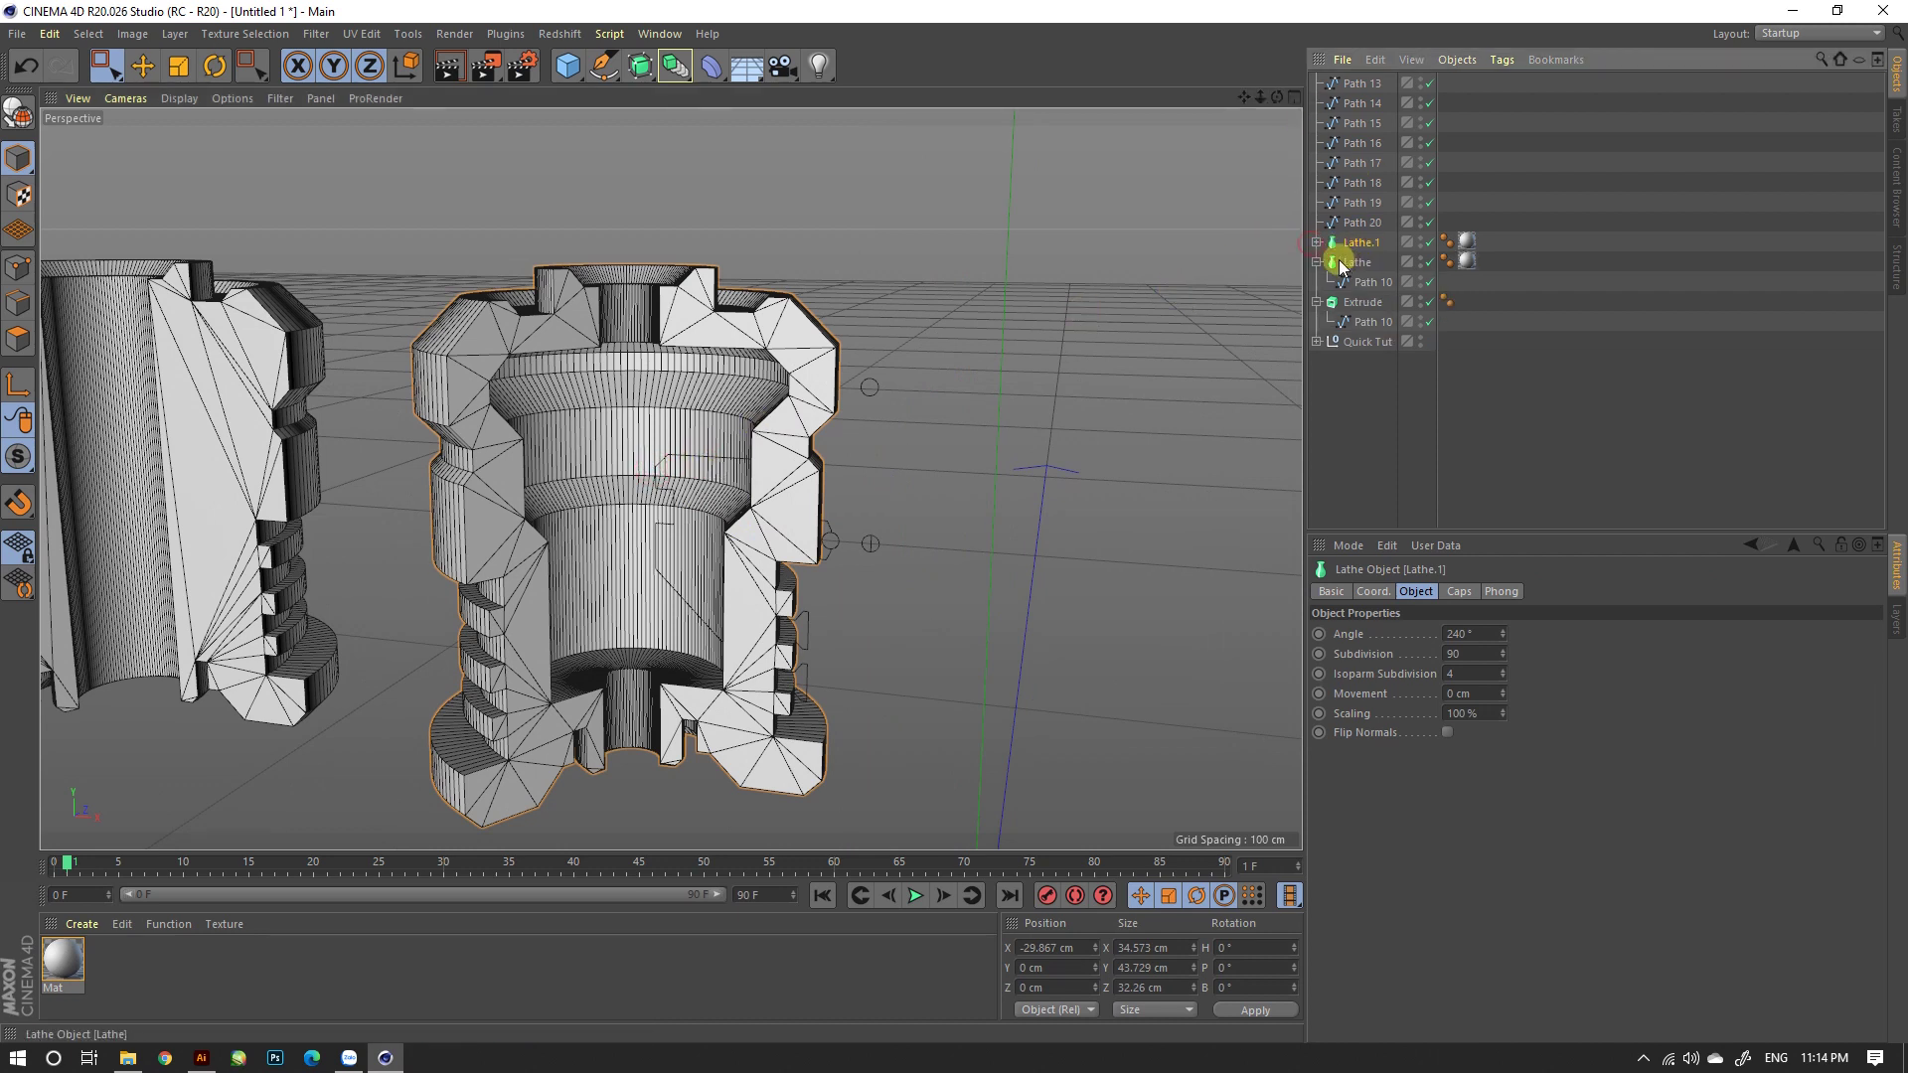
click(1317, 262)
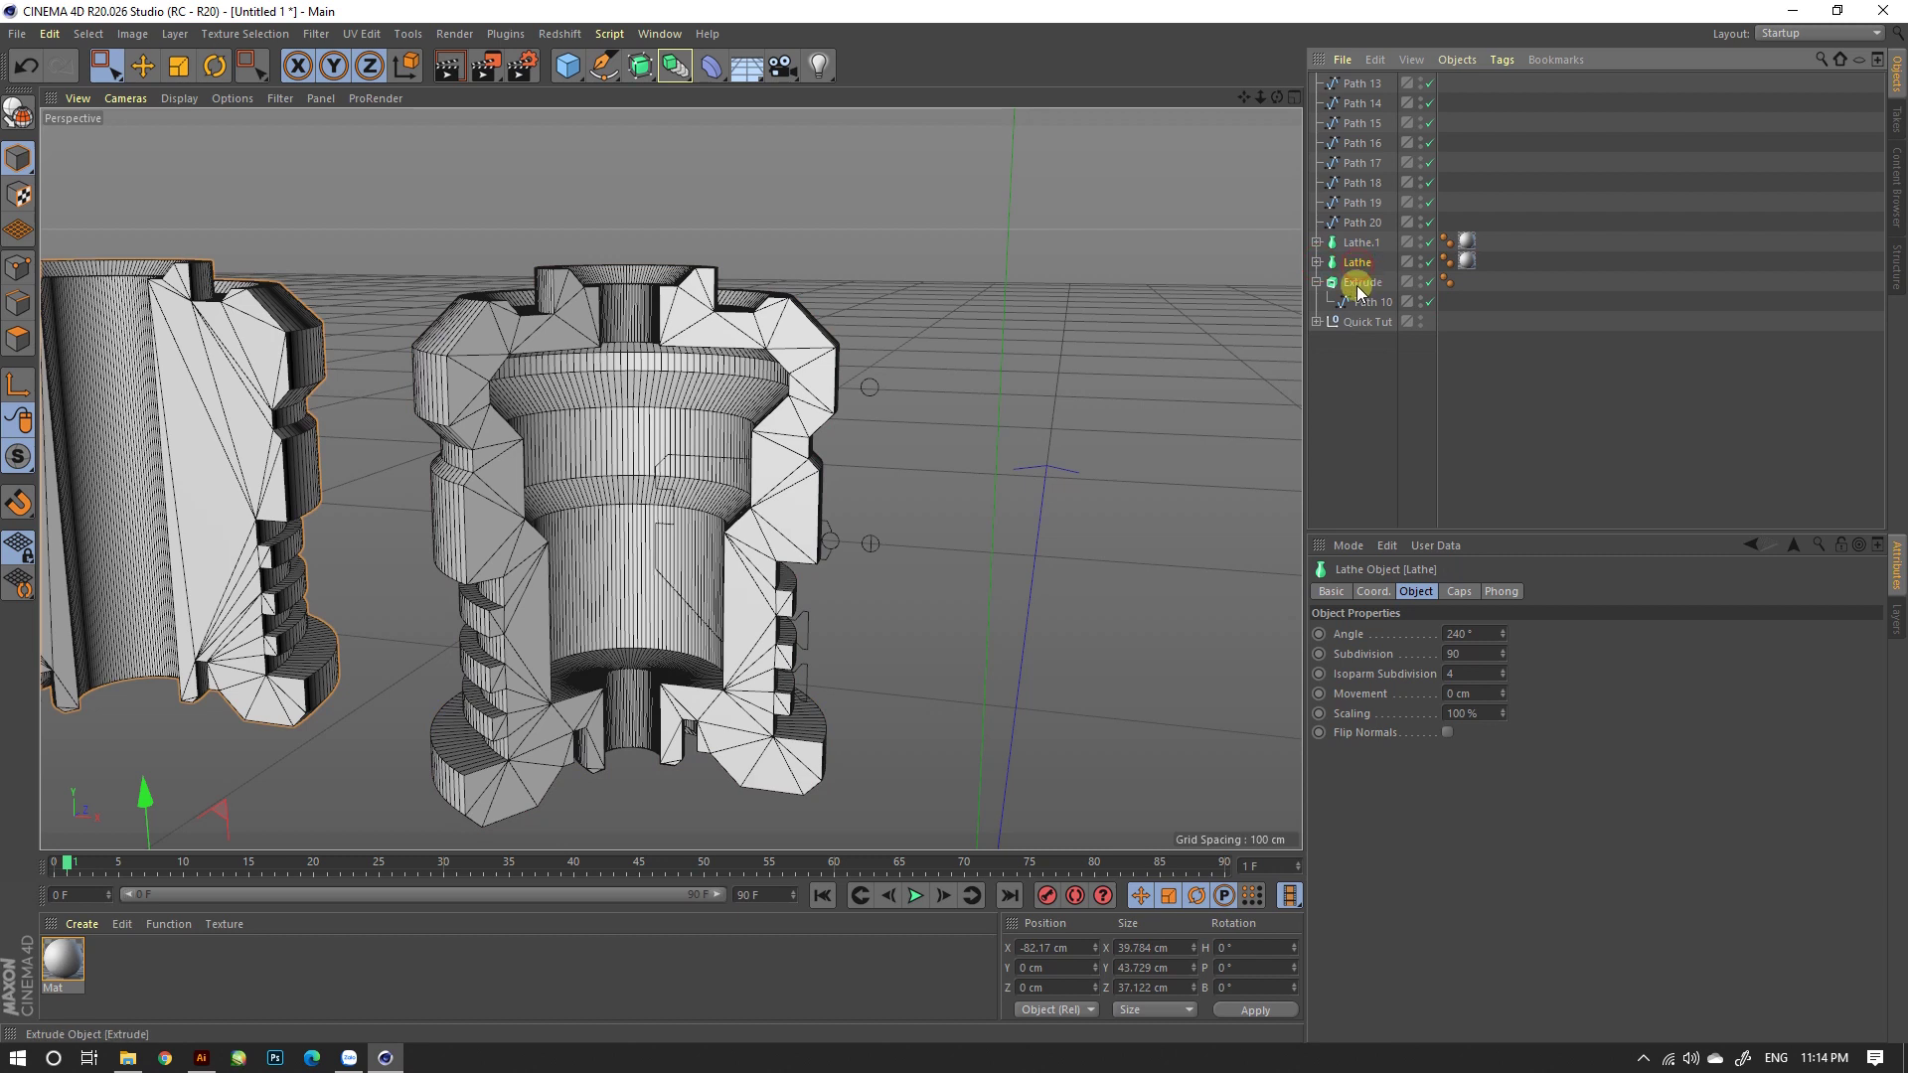
click(1421, 265)
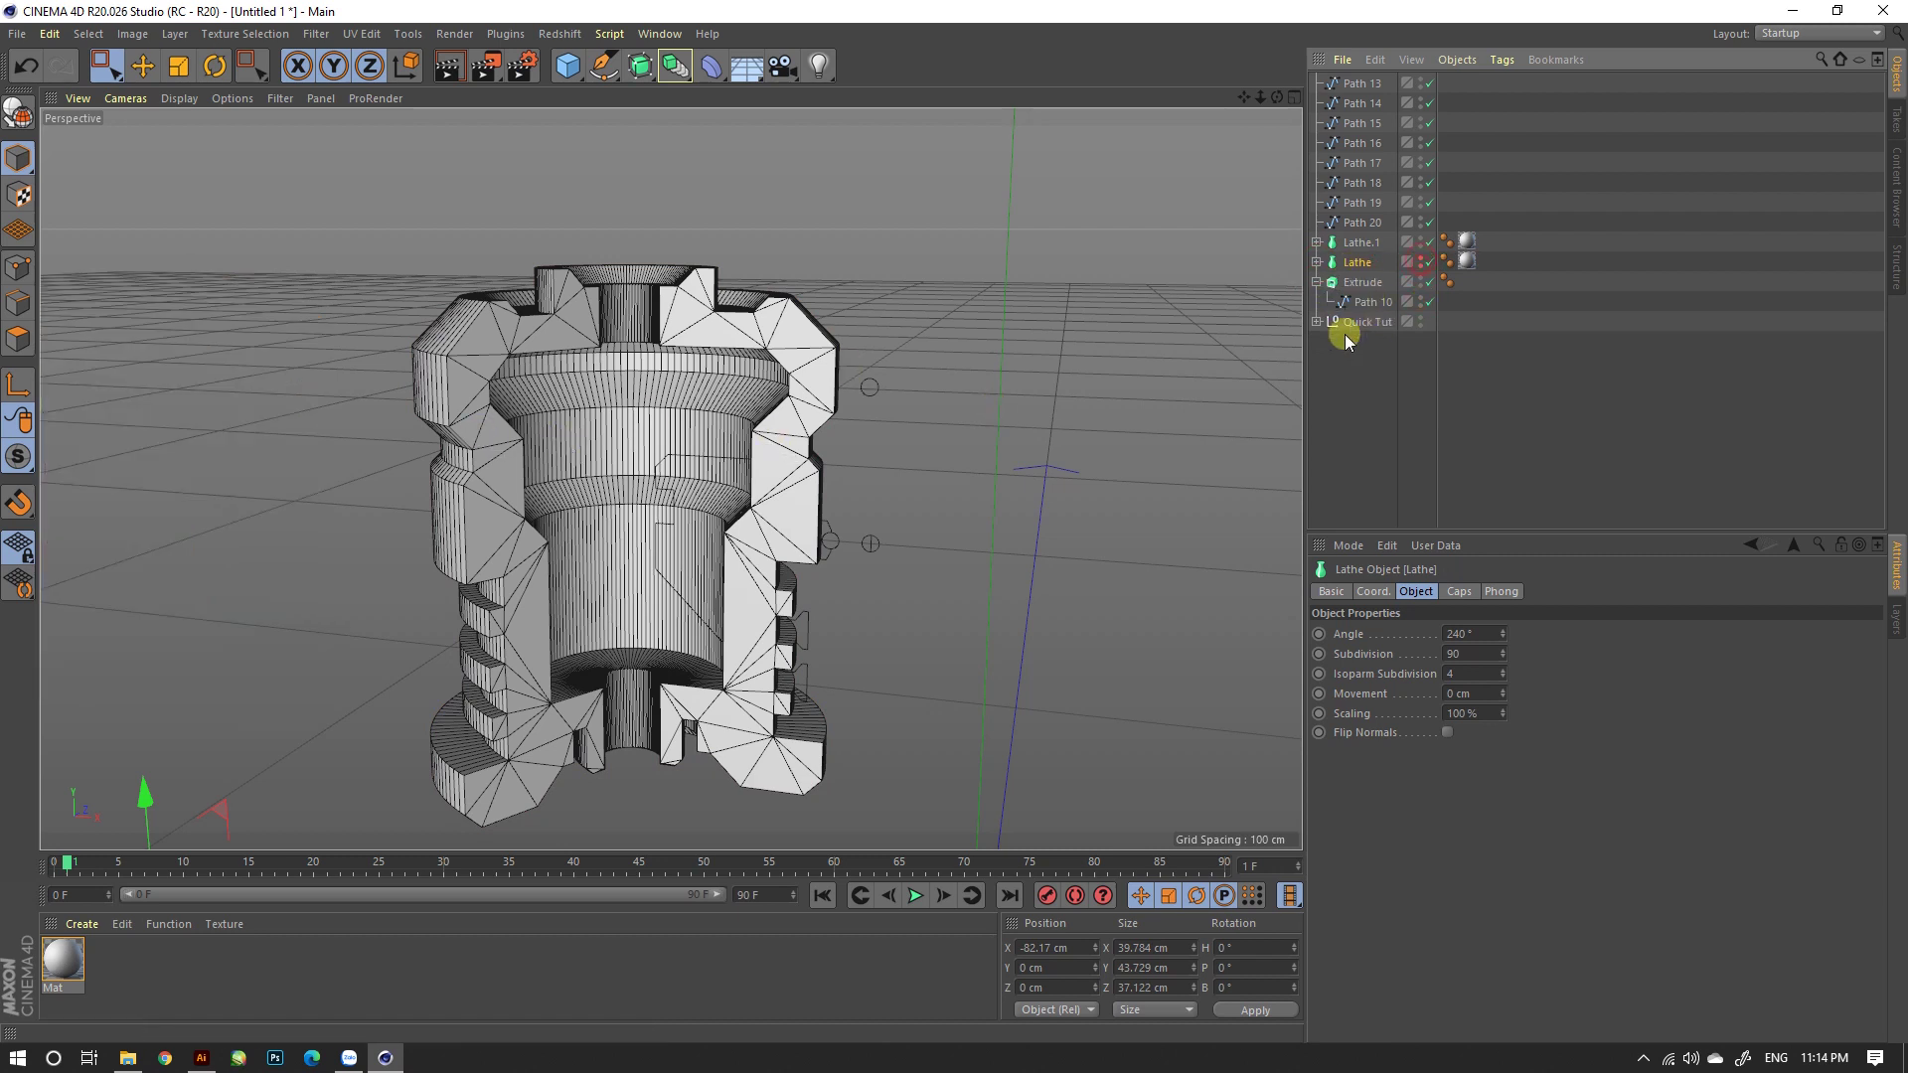
click(1319, 283)
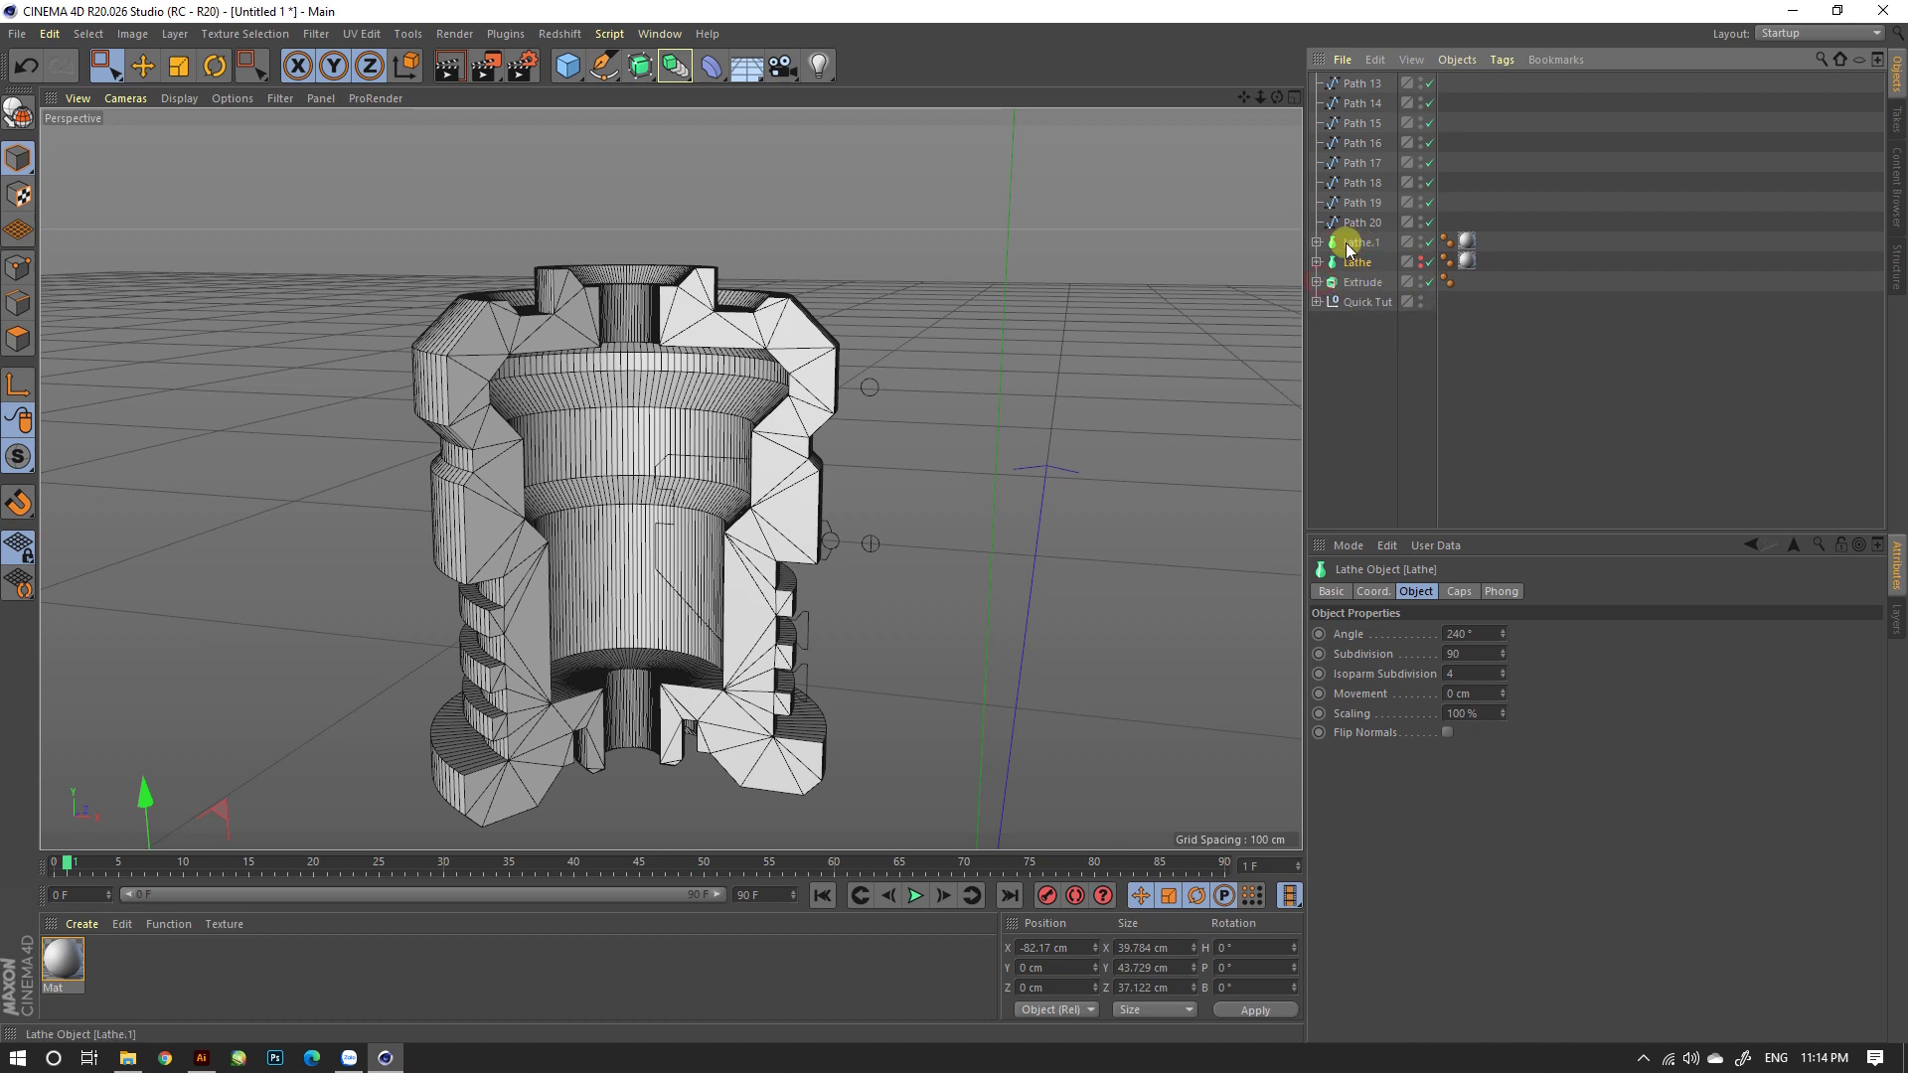
click(1352, 245)
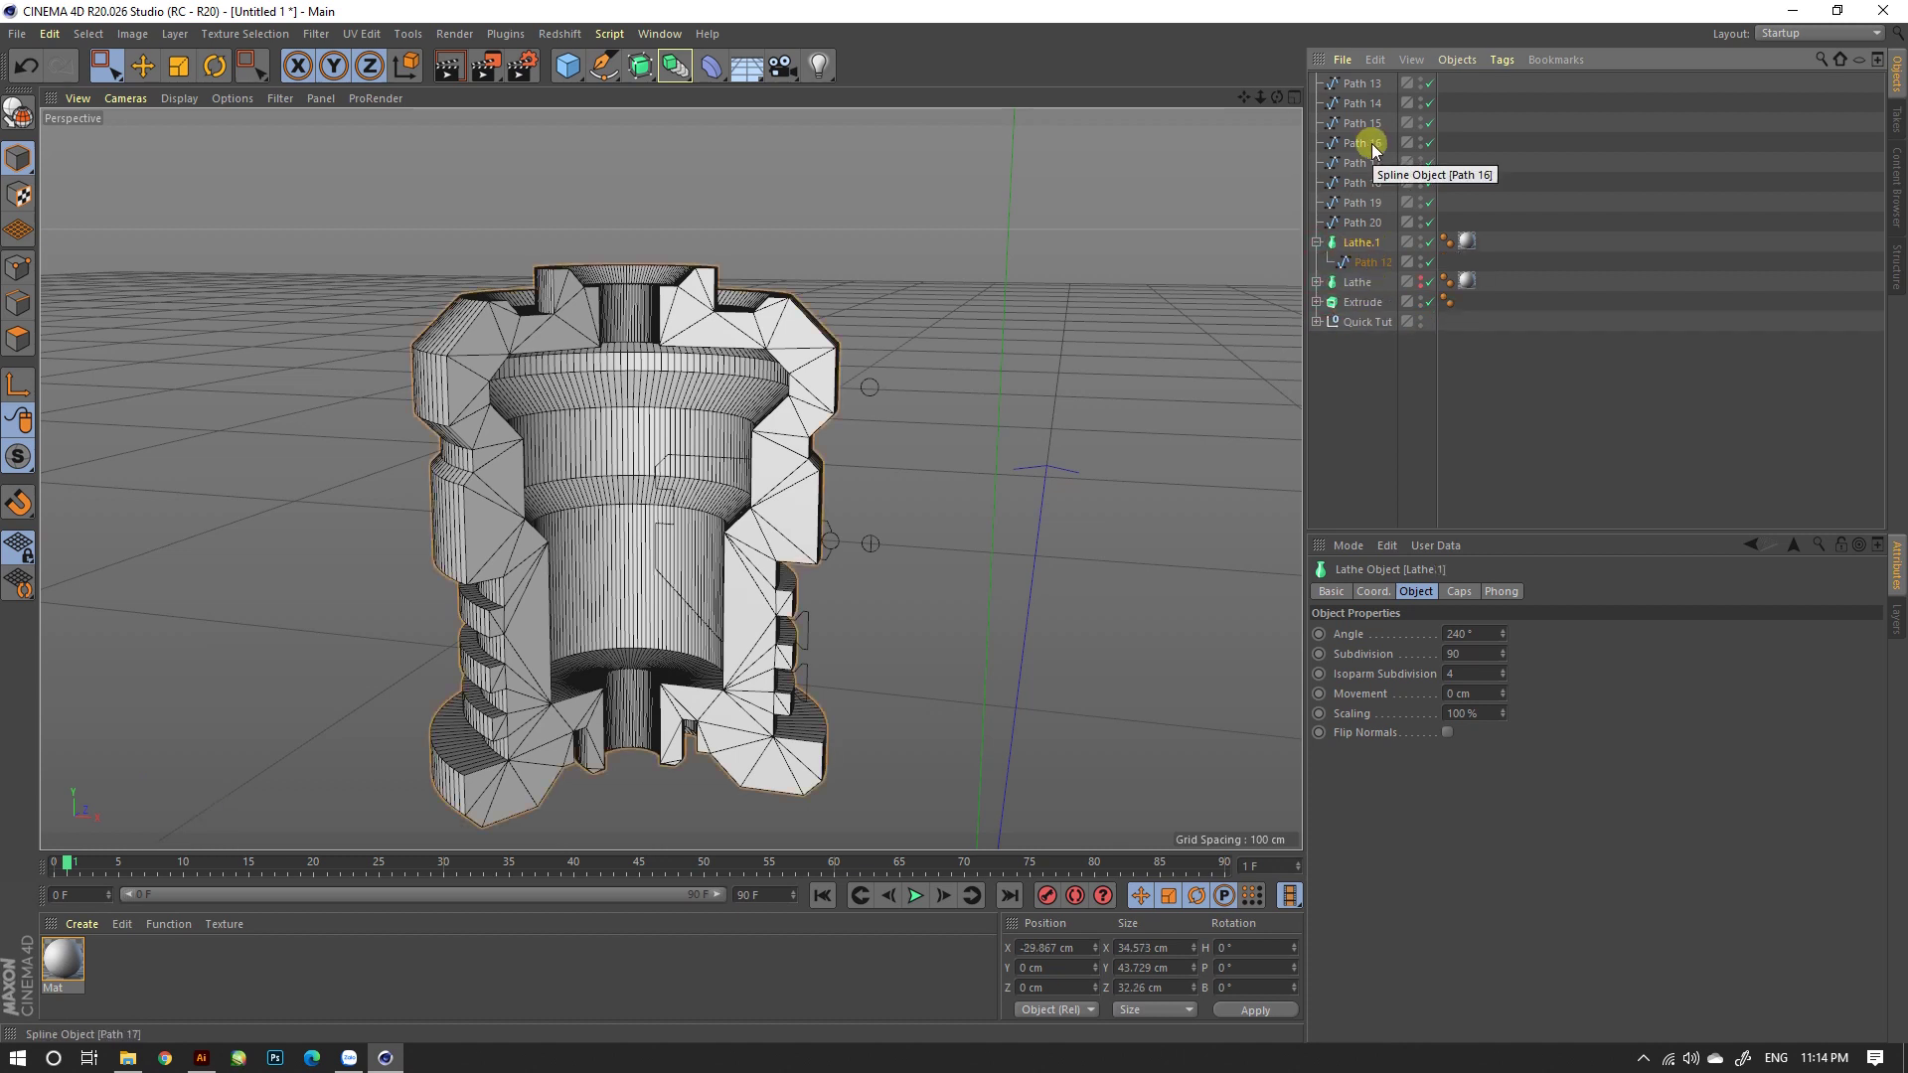
click(710, 456)
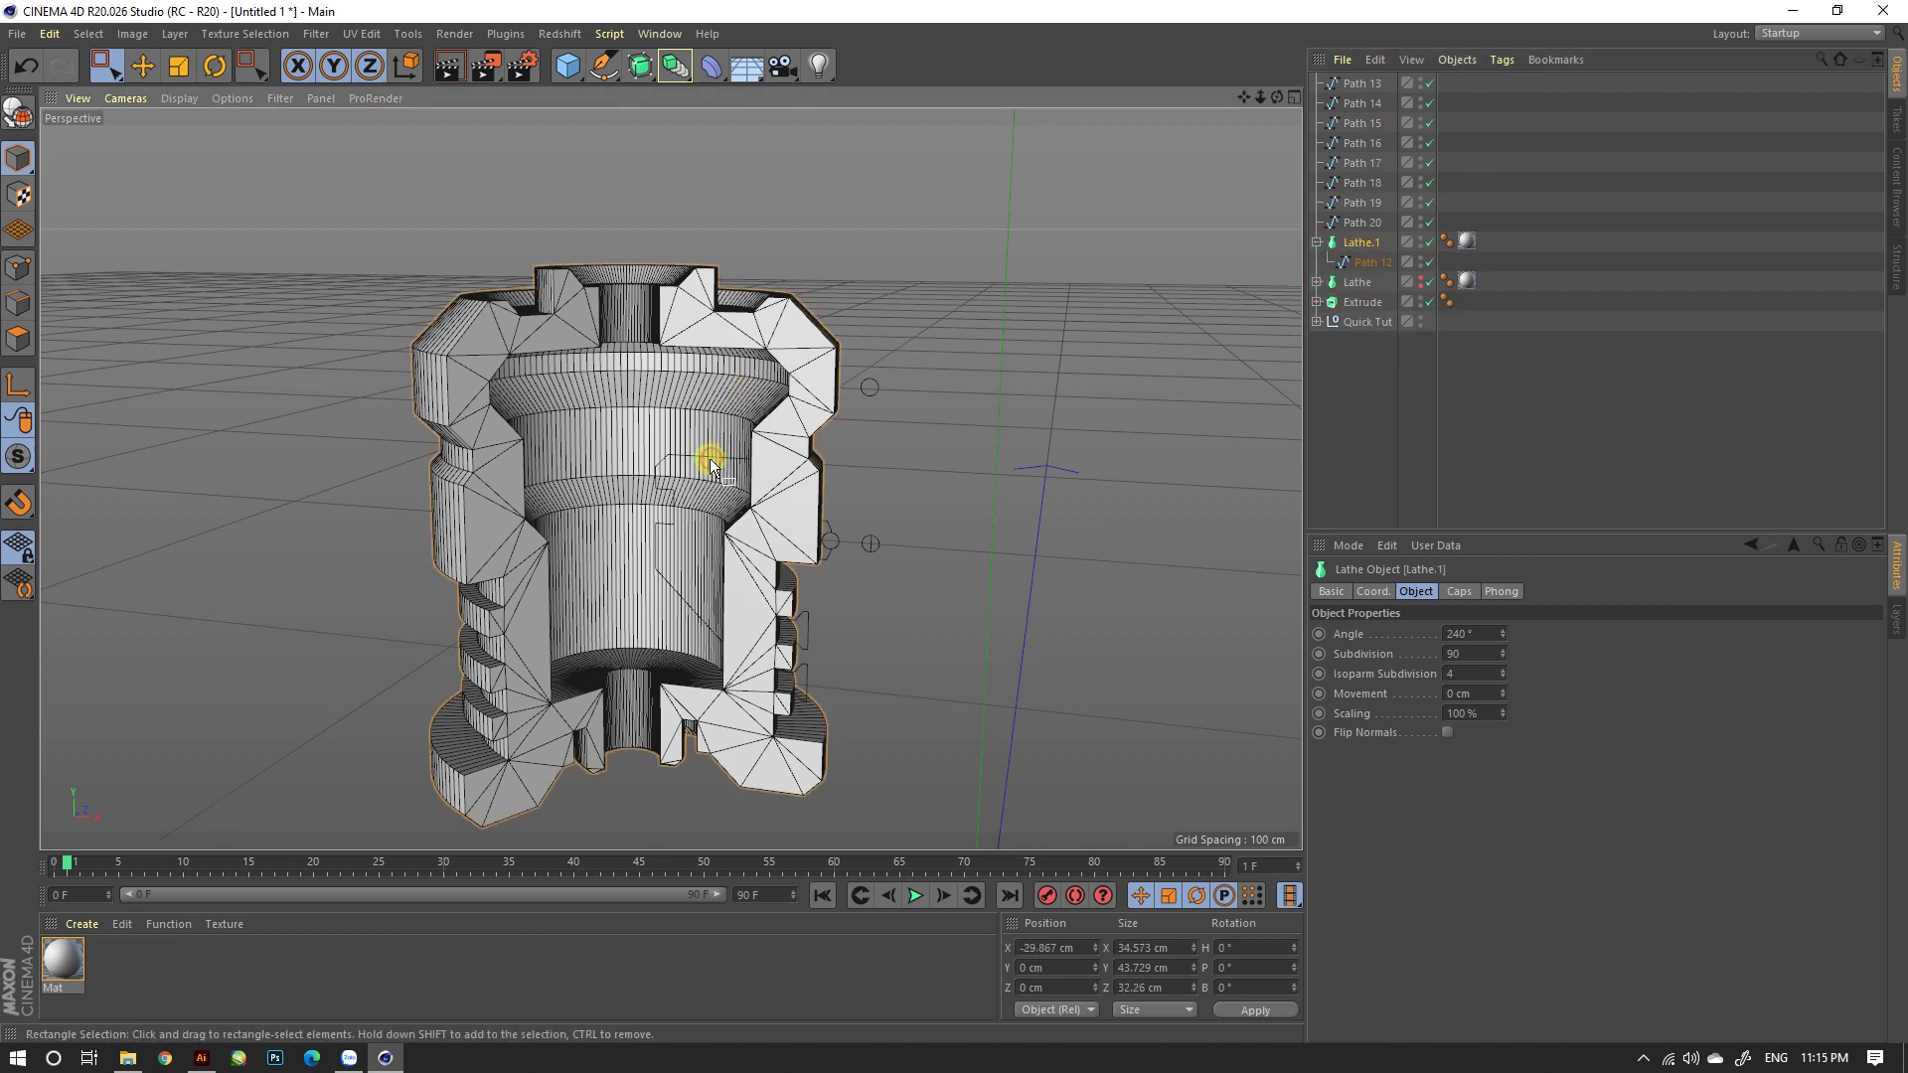
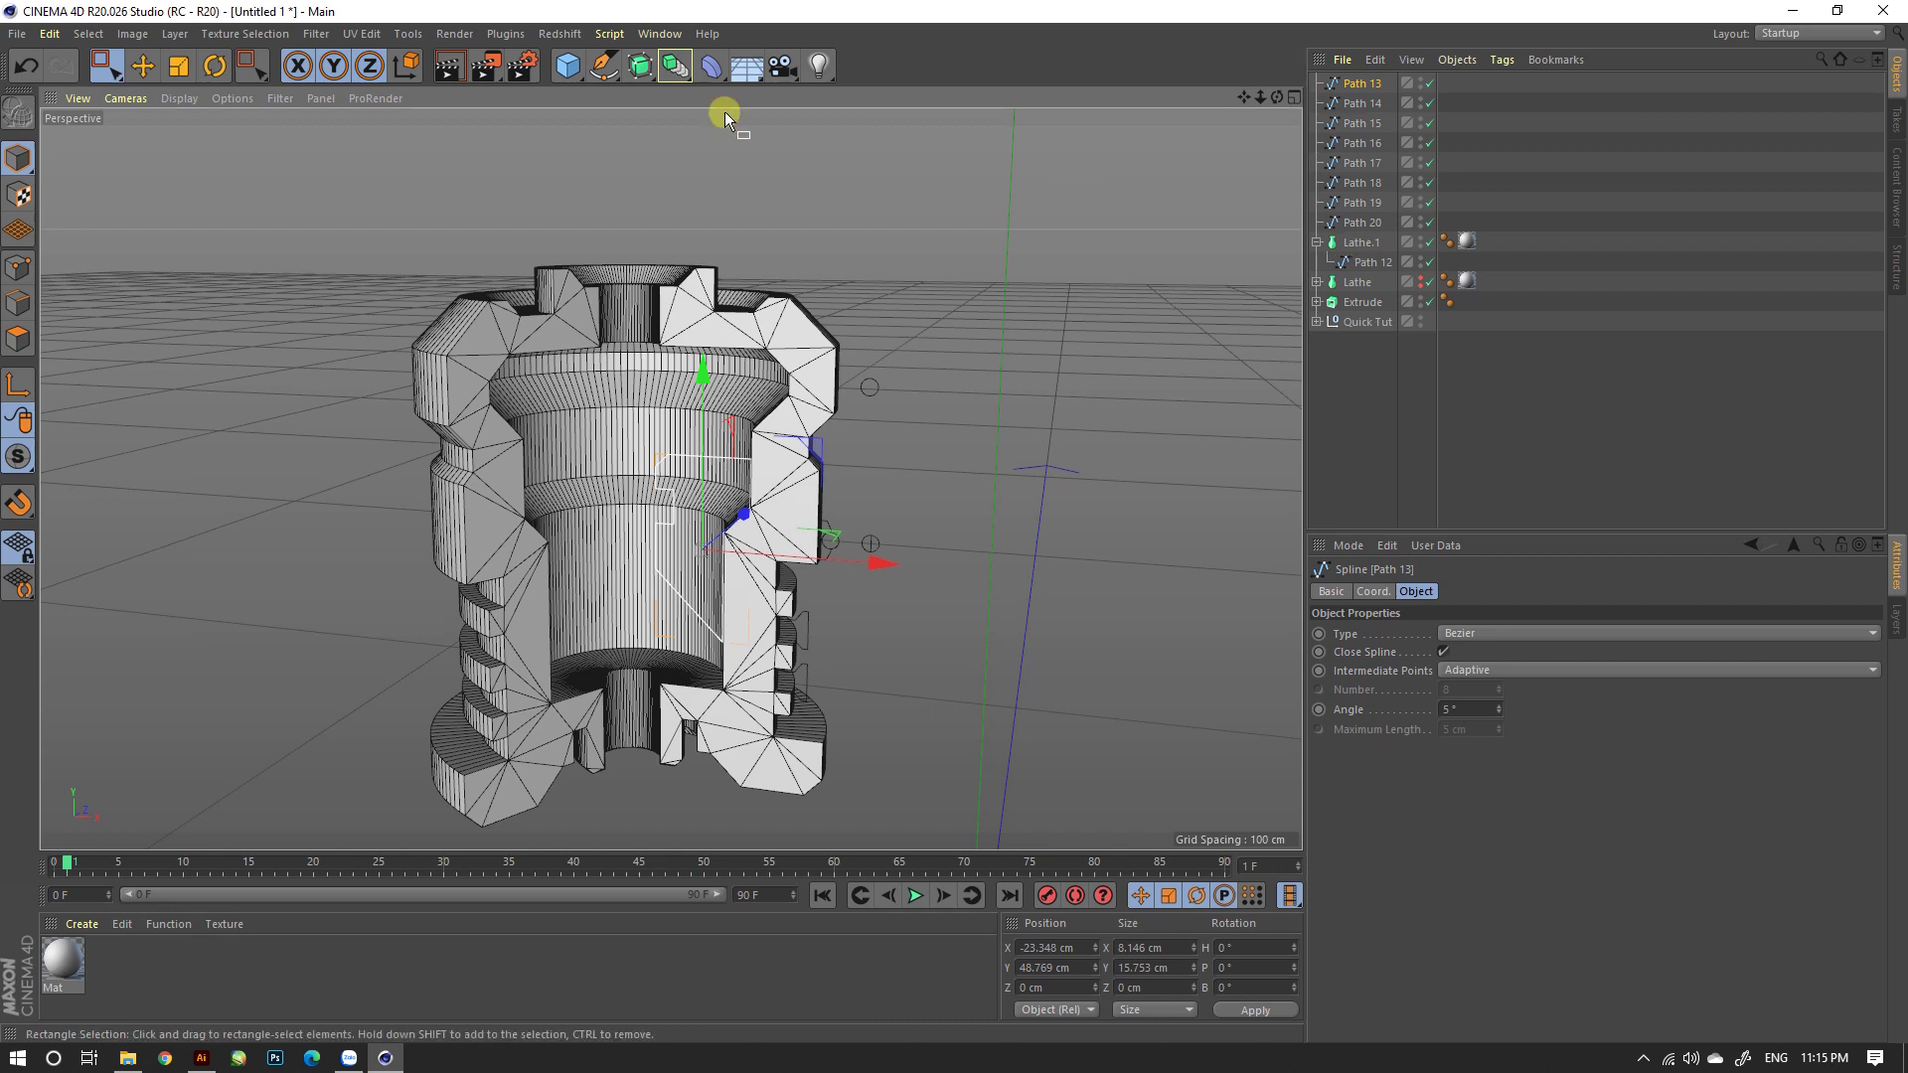
Step: Add a new Lathe.2 and place Path 13 inside it, revolving a full ring beside the tower
click(643, 75)
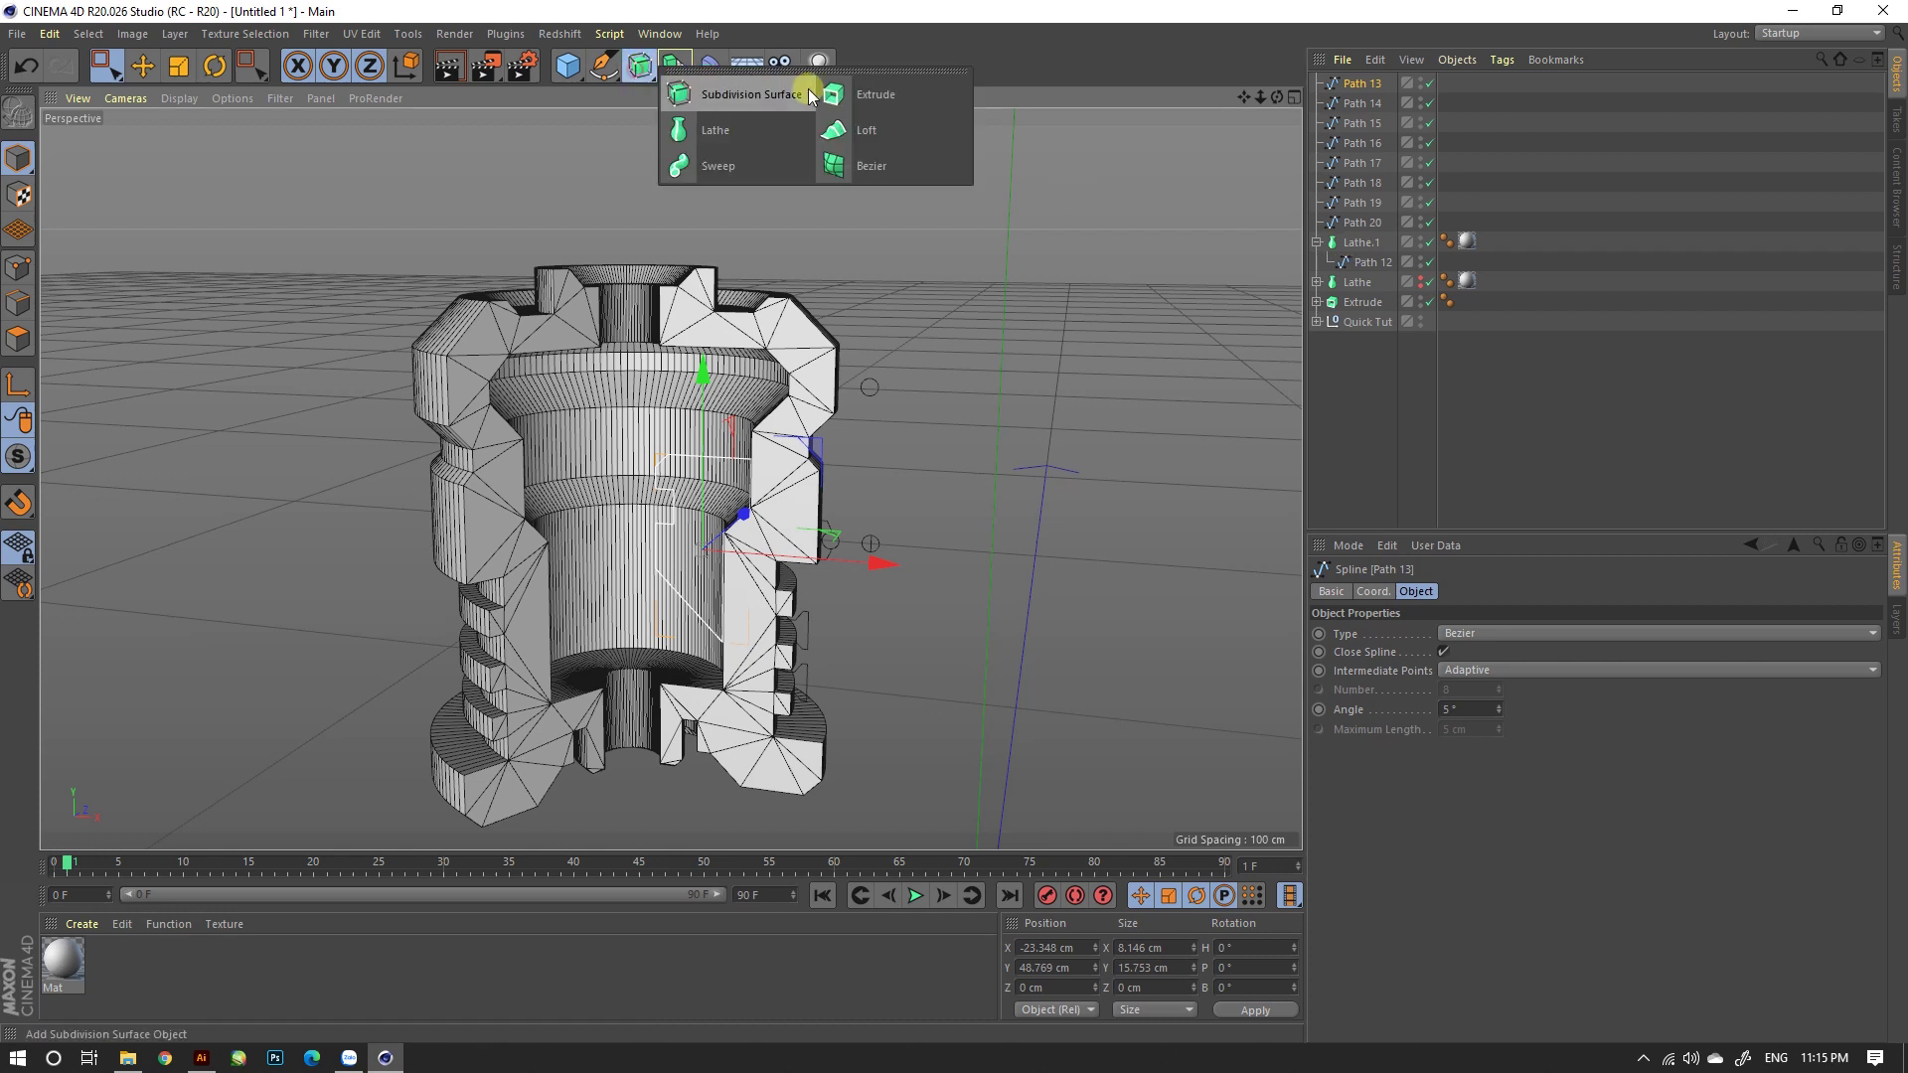
click(701, 130)
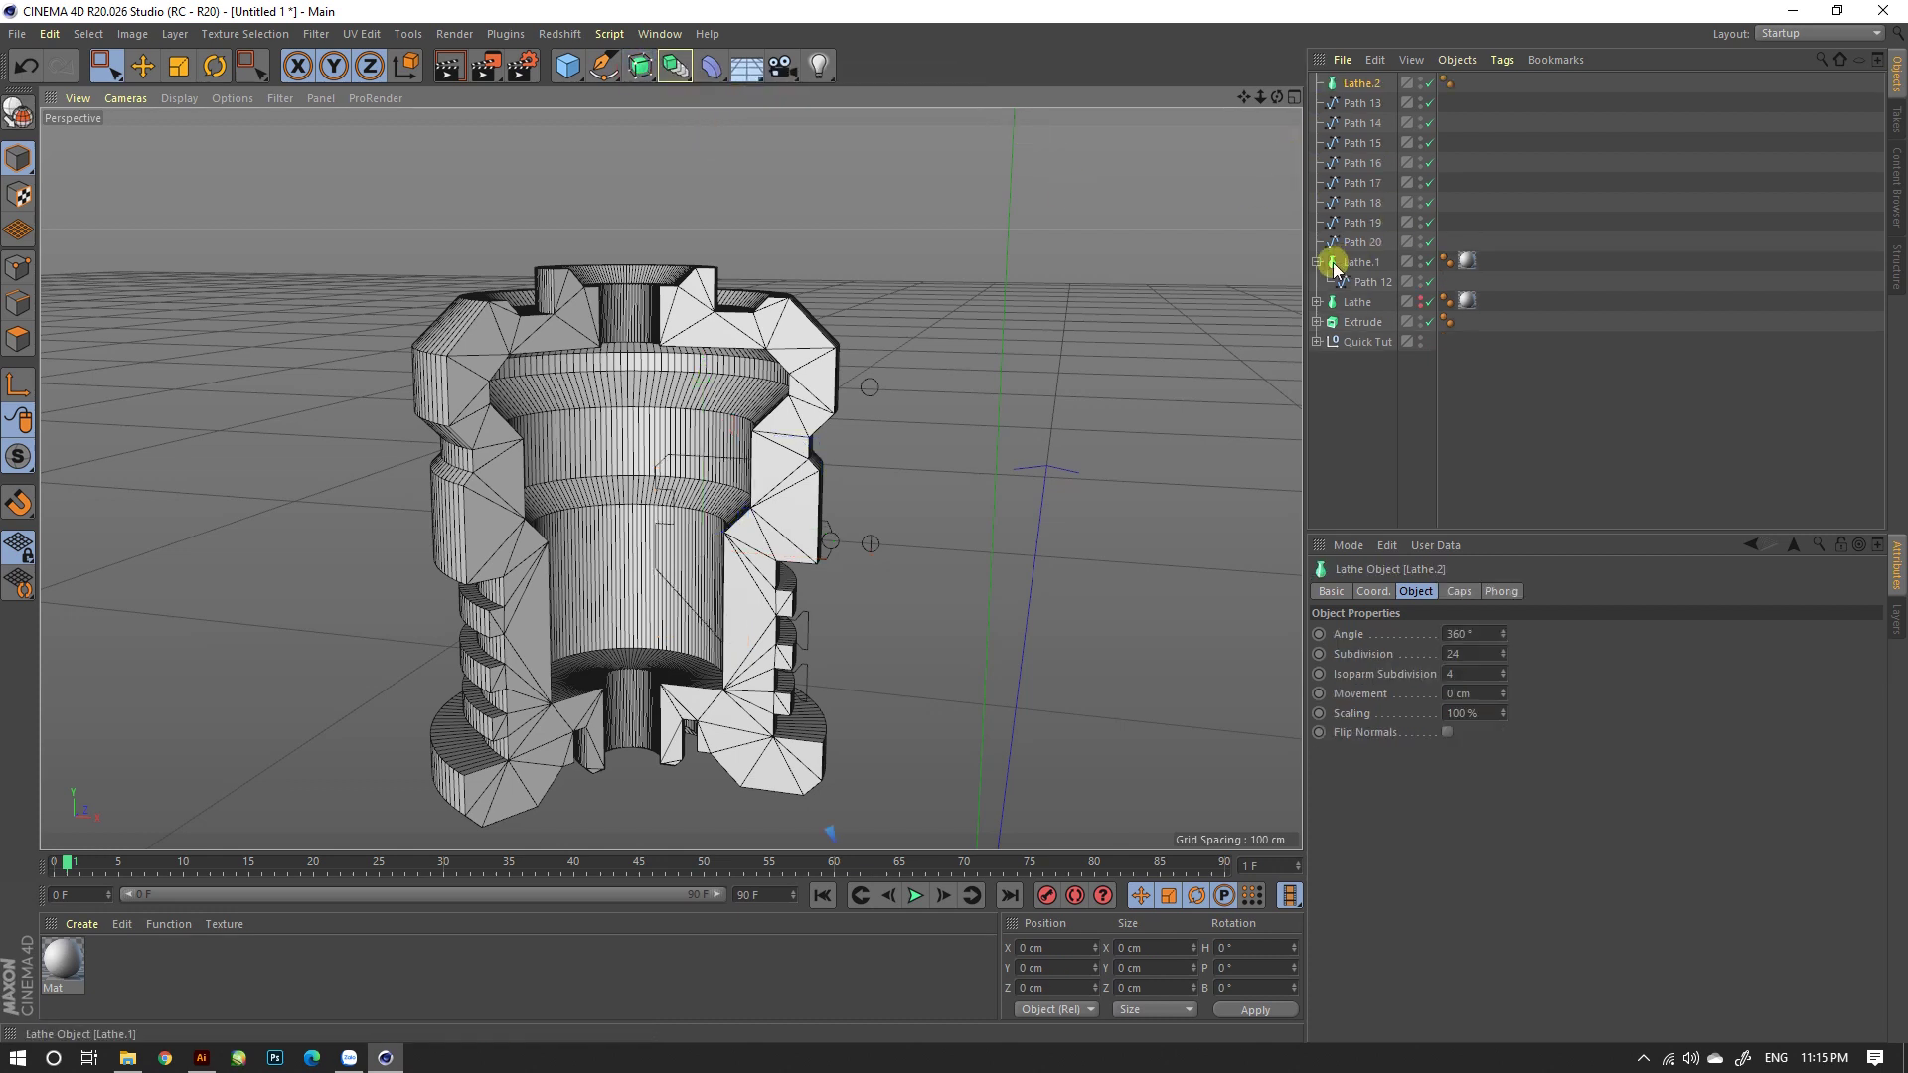
click(1357, 242)
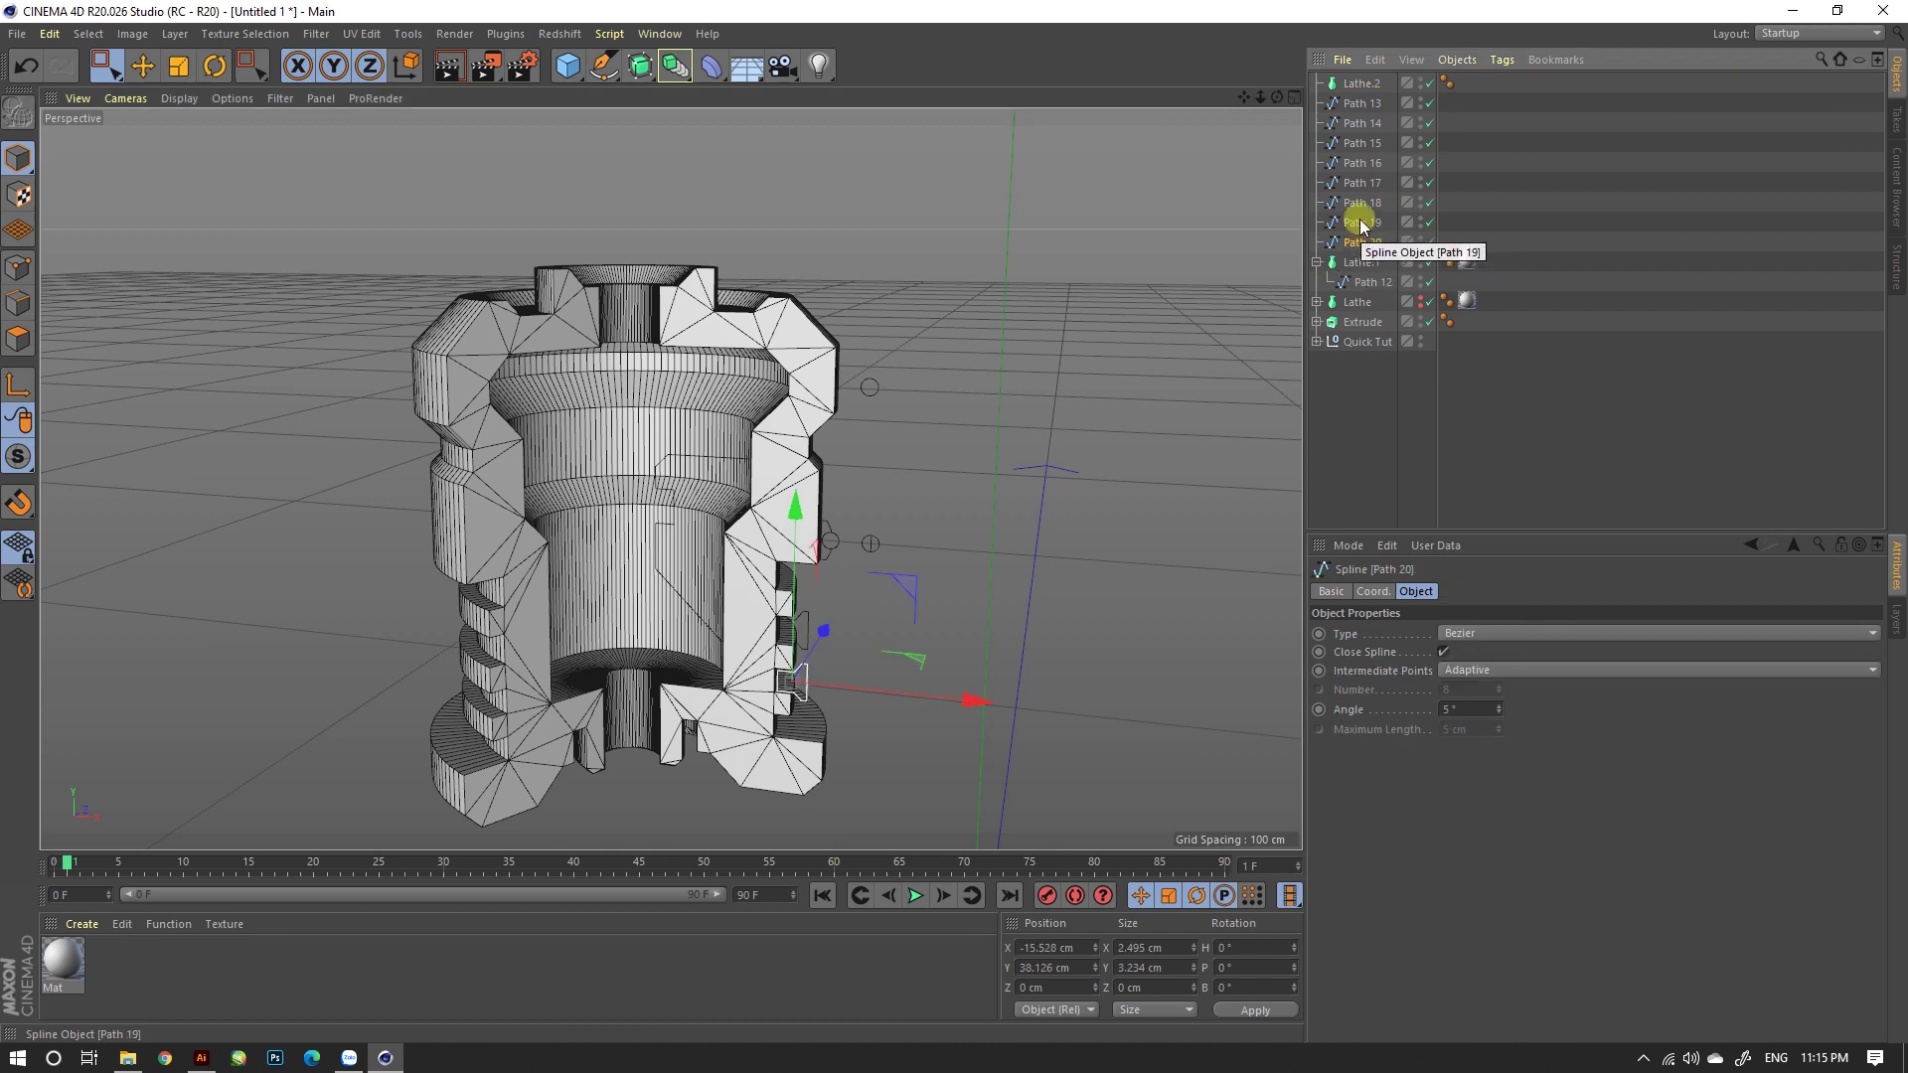
click(1360, 221)
click(717, 459)
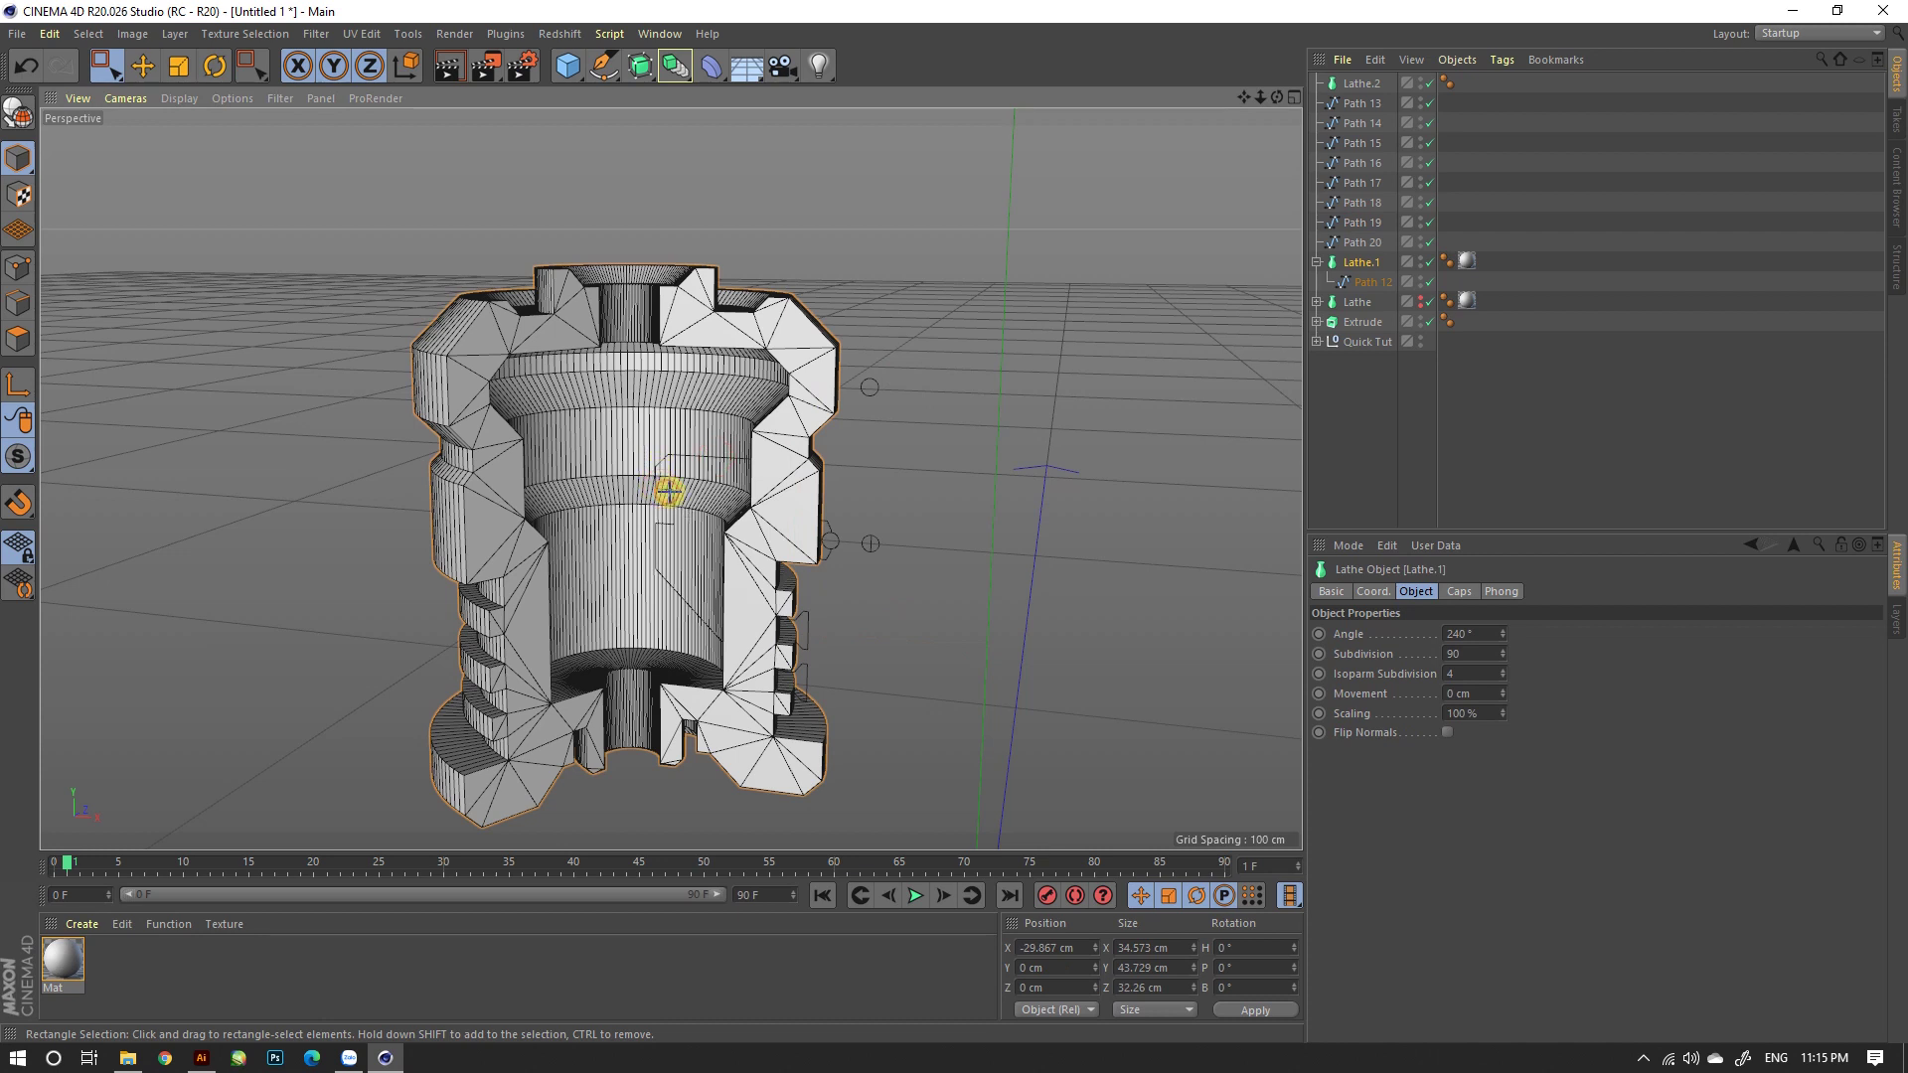
click(659, 522)
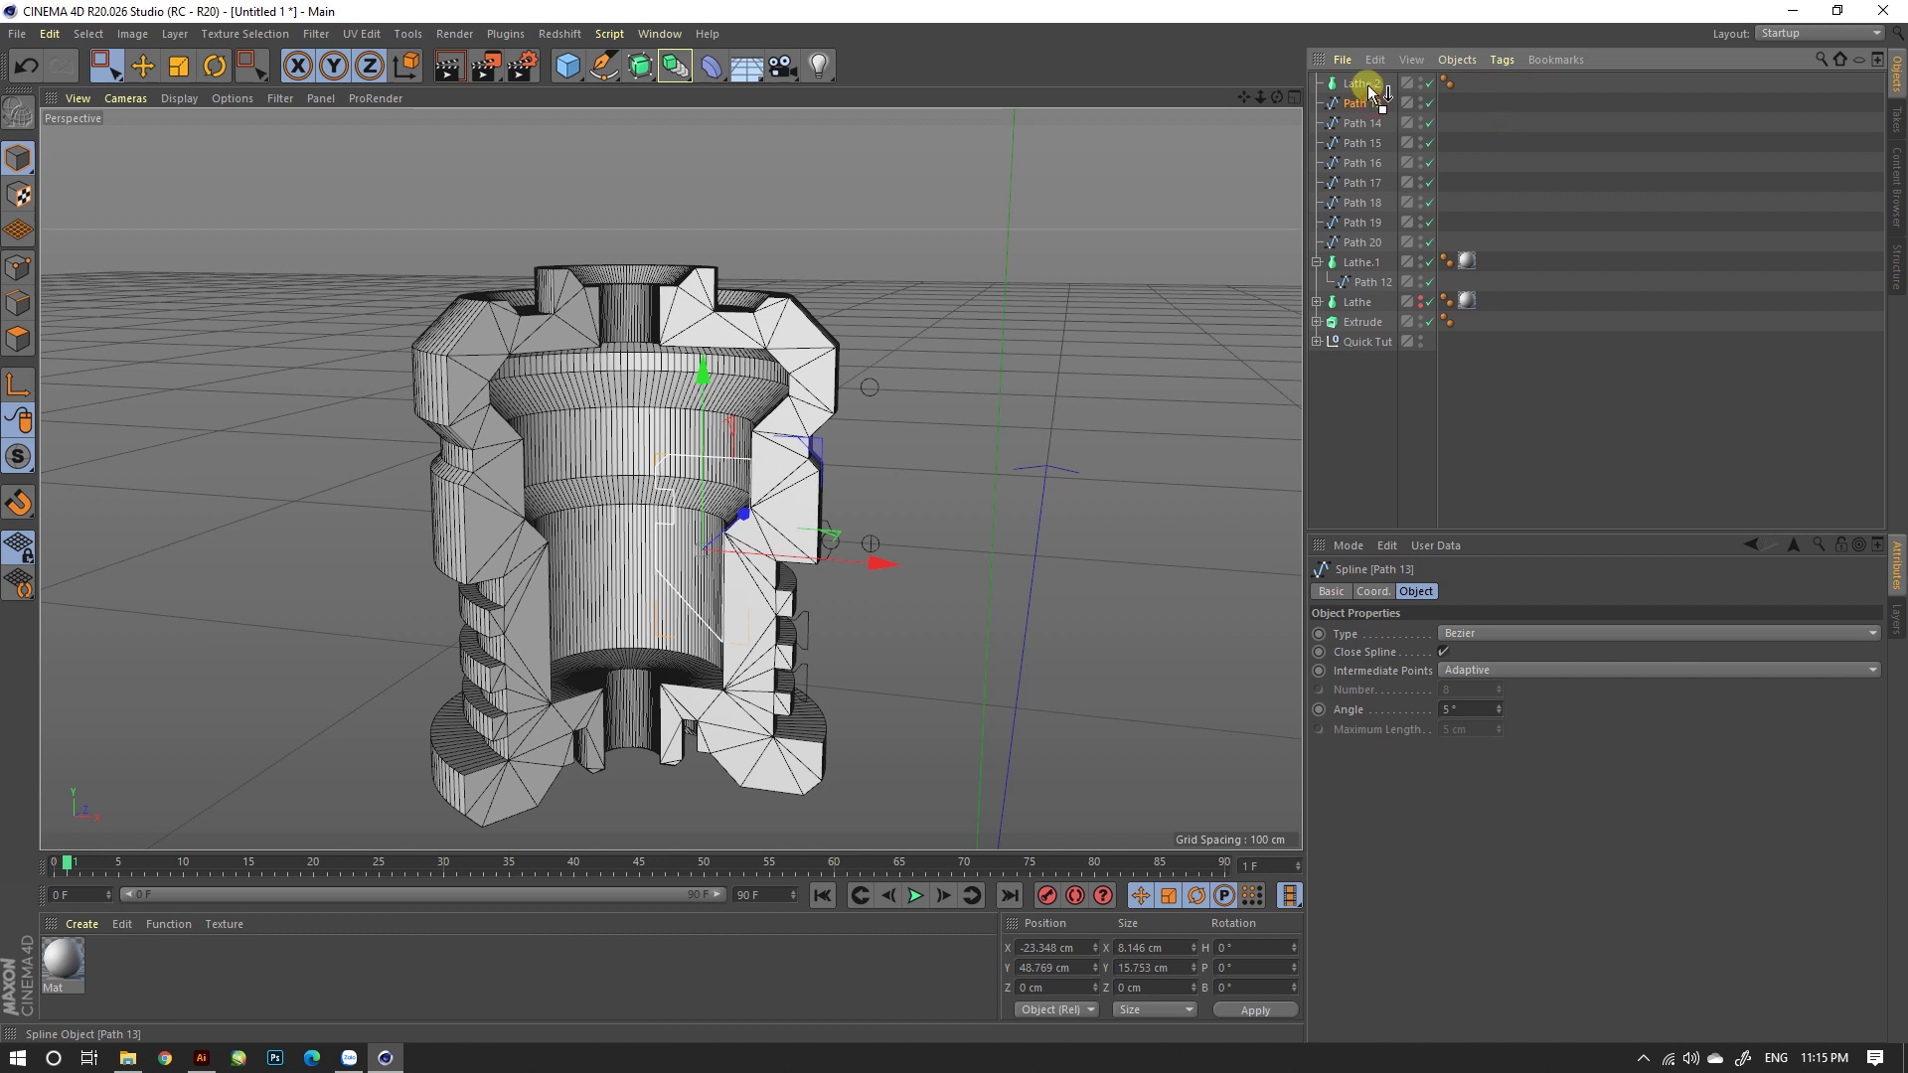
drag(1370, 93, 1366, 87)
mouse_move(916, 432)
alt+mouse_down()
mouse_move(737, 439)
mouse_move(773, 522)
alt+mouse_up()
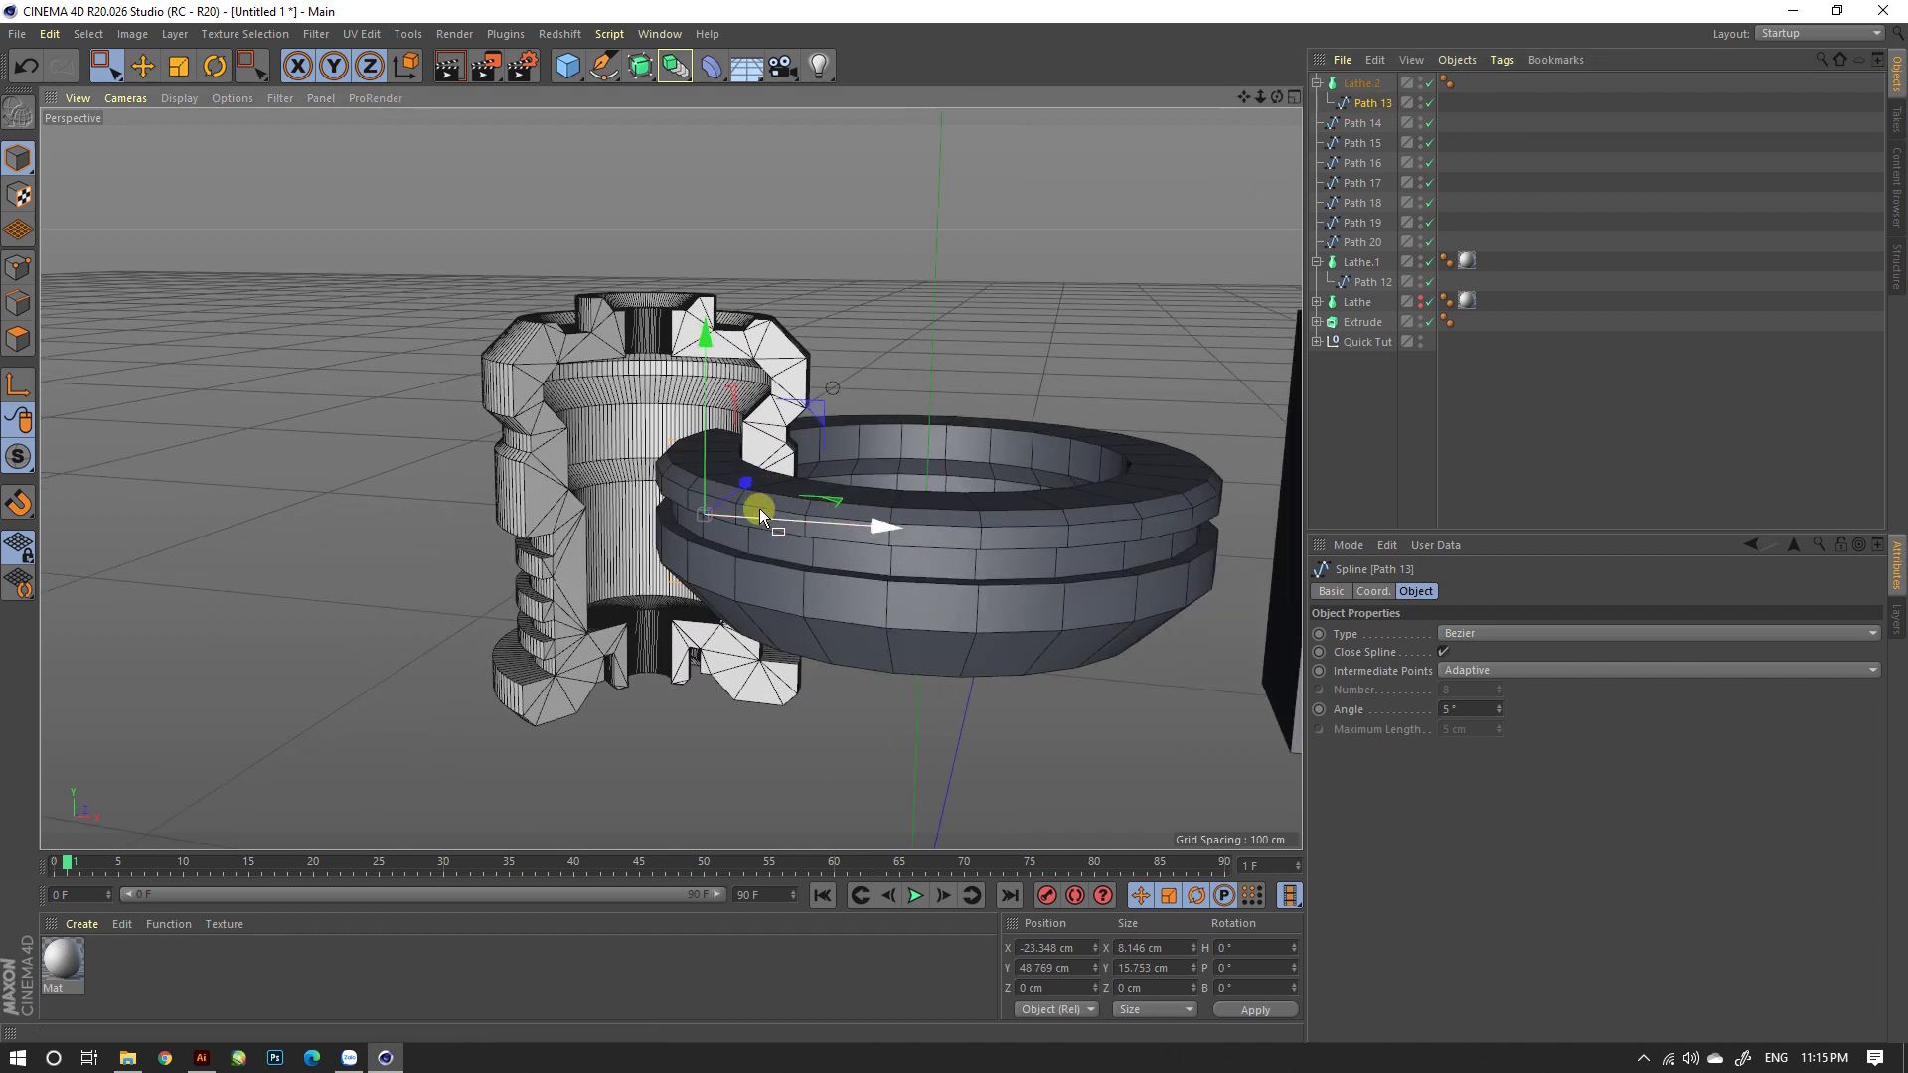
Step: Frame the scene and move the full Lathe.2 ring along the X axis
click(1350, 85)
key(h)
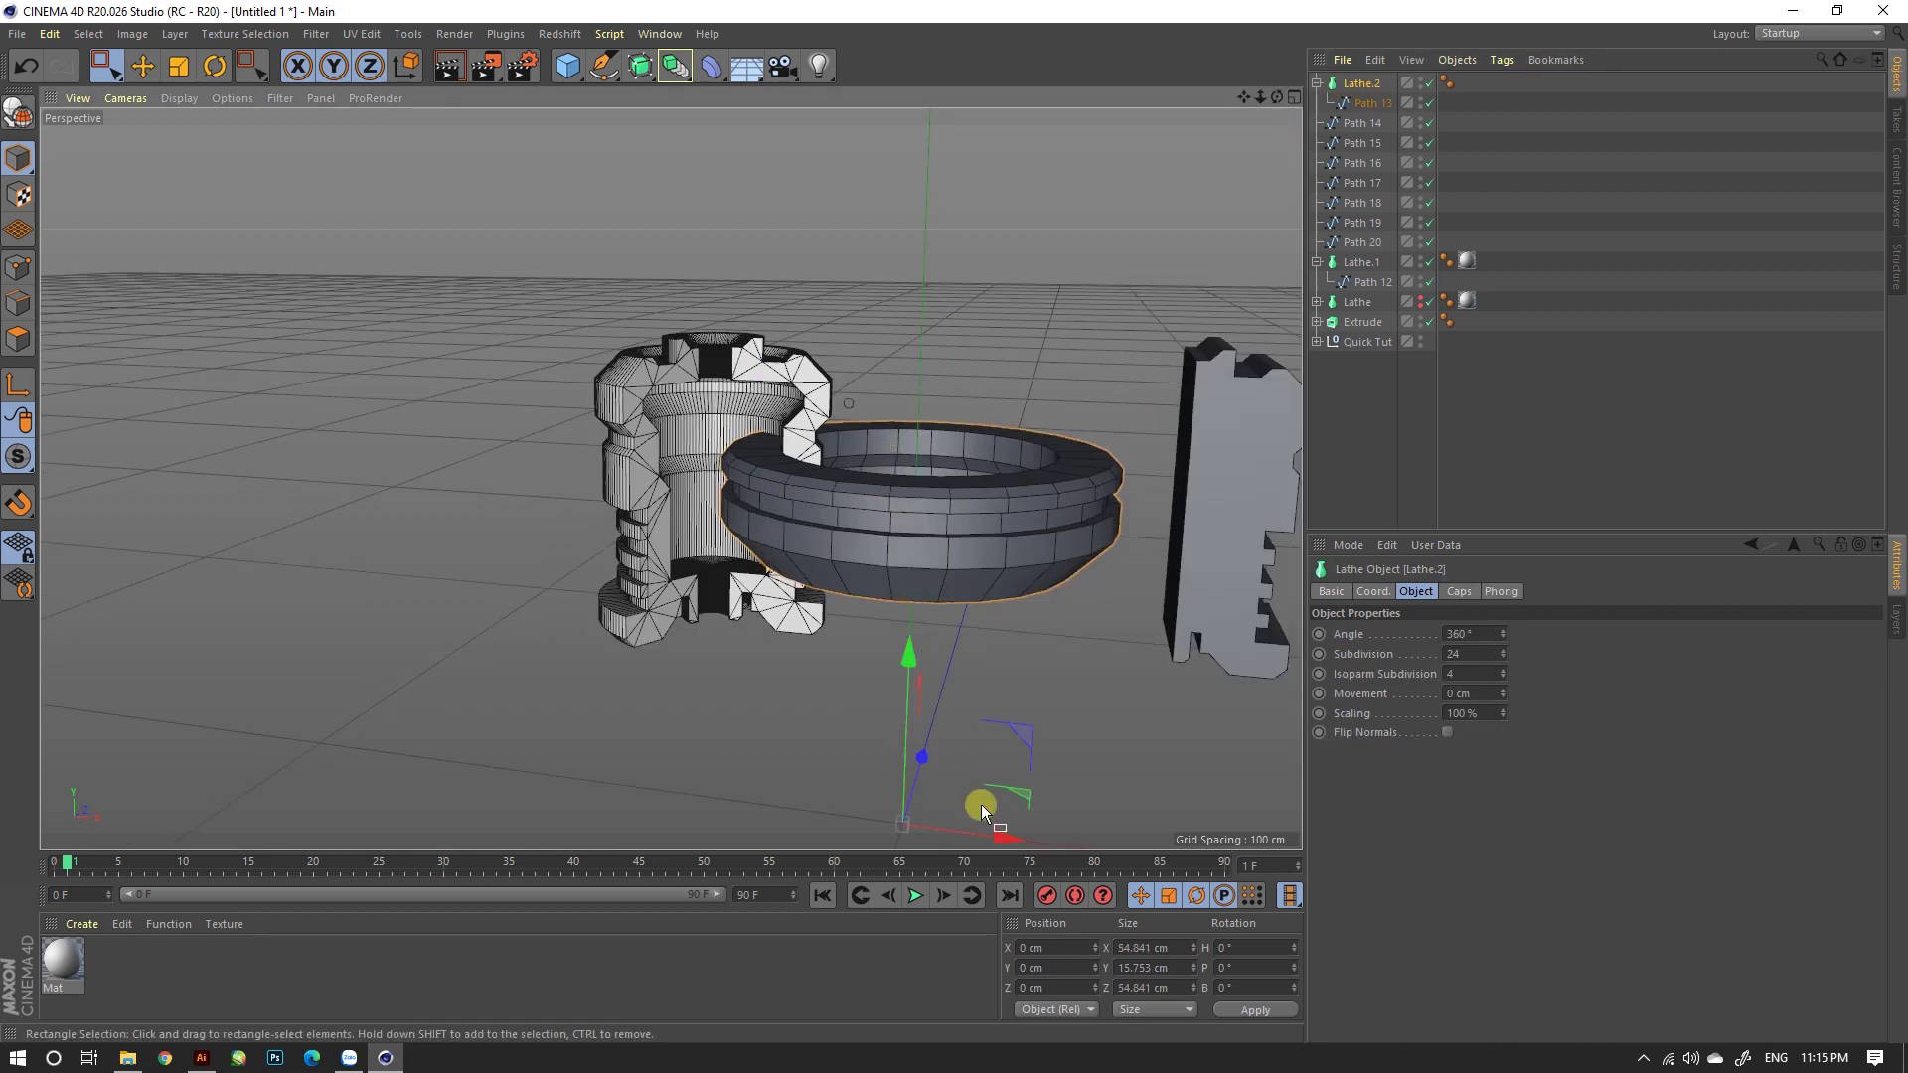
drag(989, 830, 681, 750)
scroll(736, 474, up, 5)
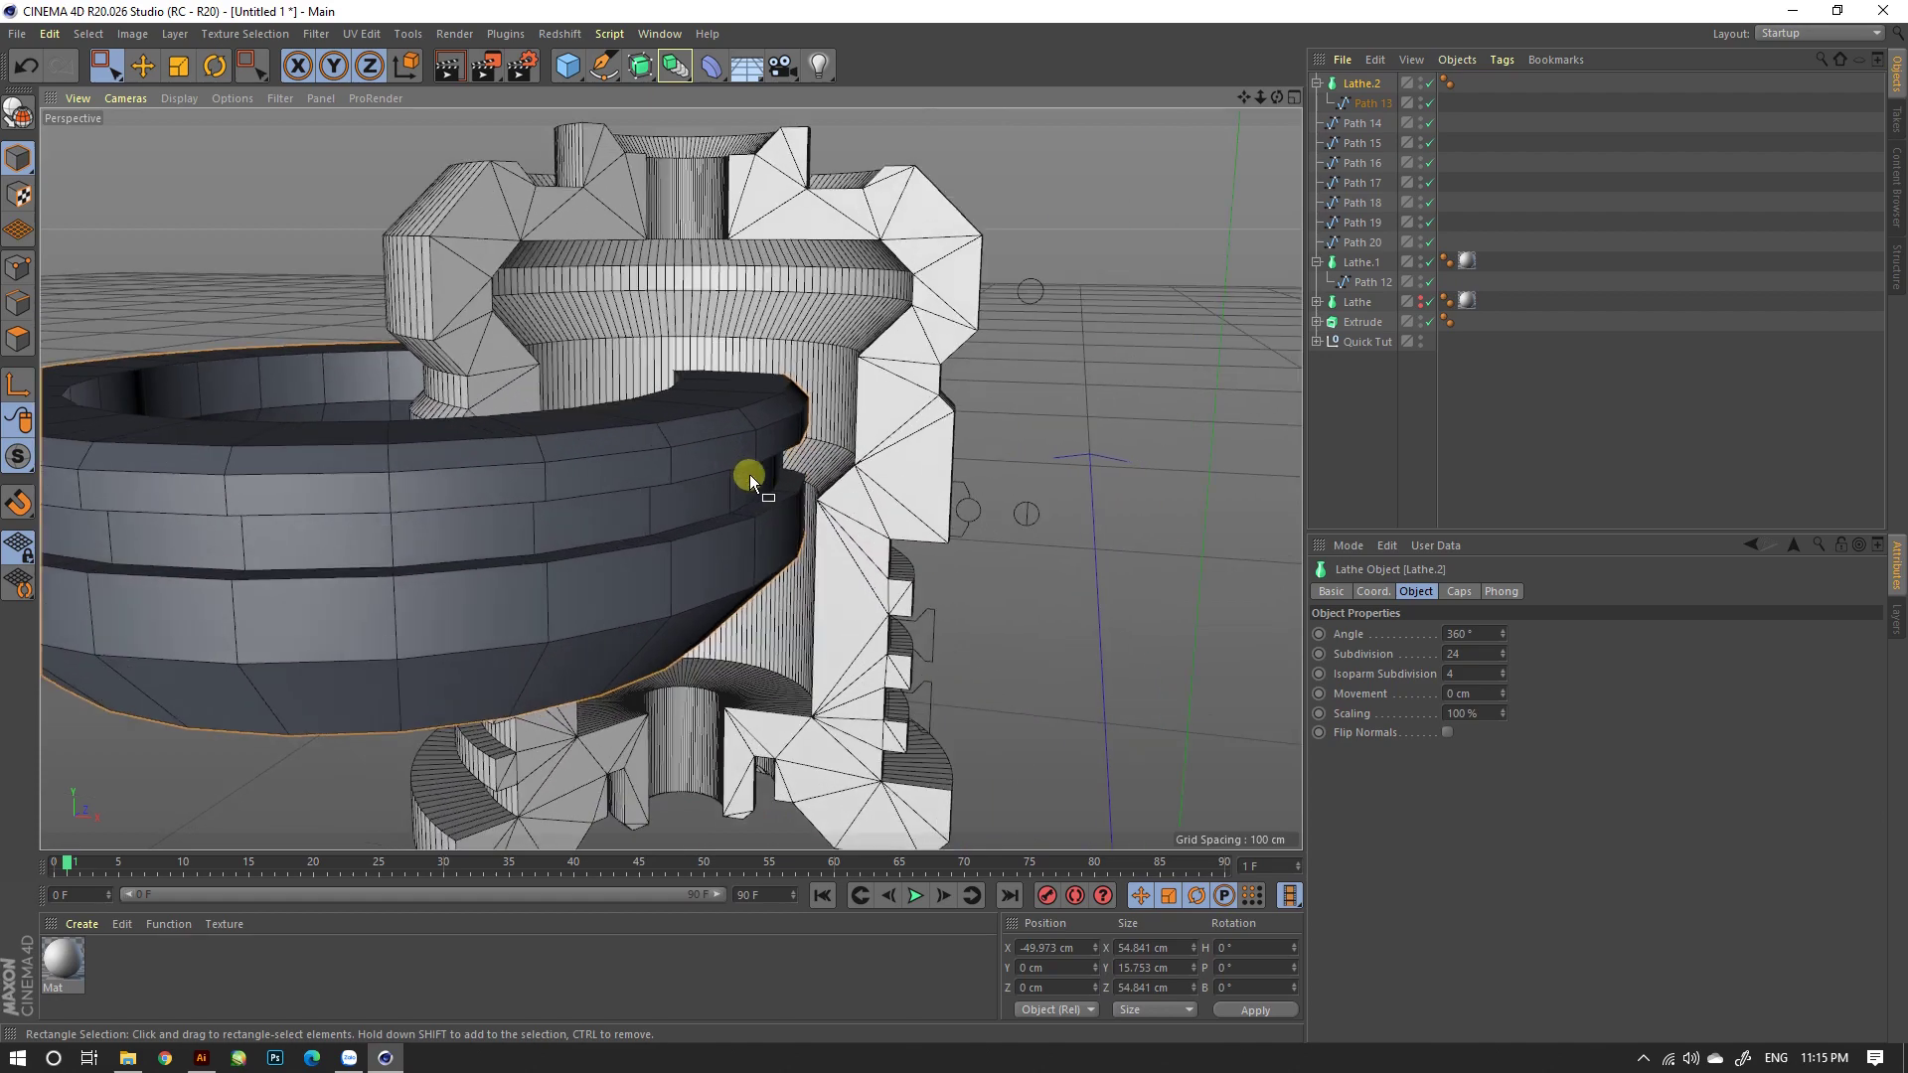
mouse_move(750, 474)
alt+mouse_down()
mouse_move(650, 481)
mouse_move(780, 404)
mouse_move(737, 371)
alt+mouse_up()
alt+drag(923, 393, 921, 402)
scroll(765, 511, down, 5)
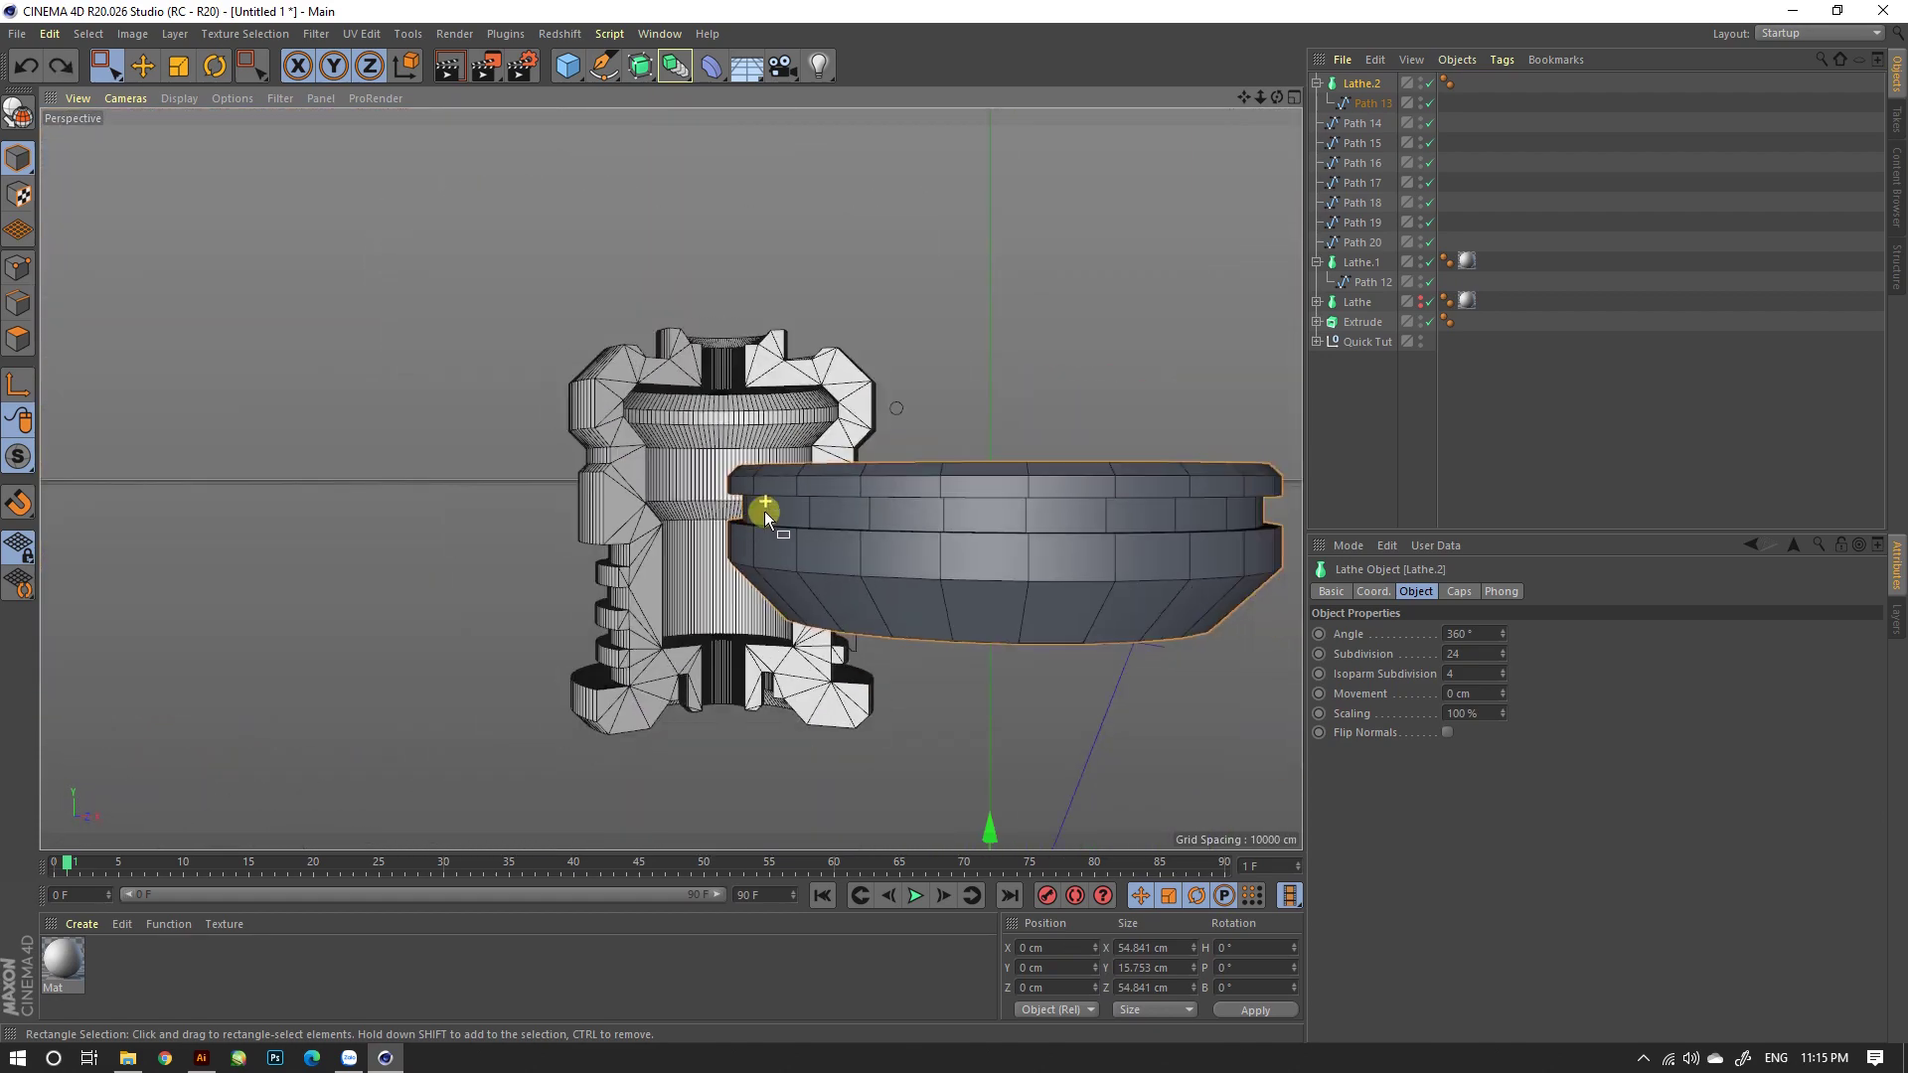
Step: Move Path 13 into Lathe.1 alongside Path 12
click(799, 505)
scroll(795, 504, up, 3)
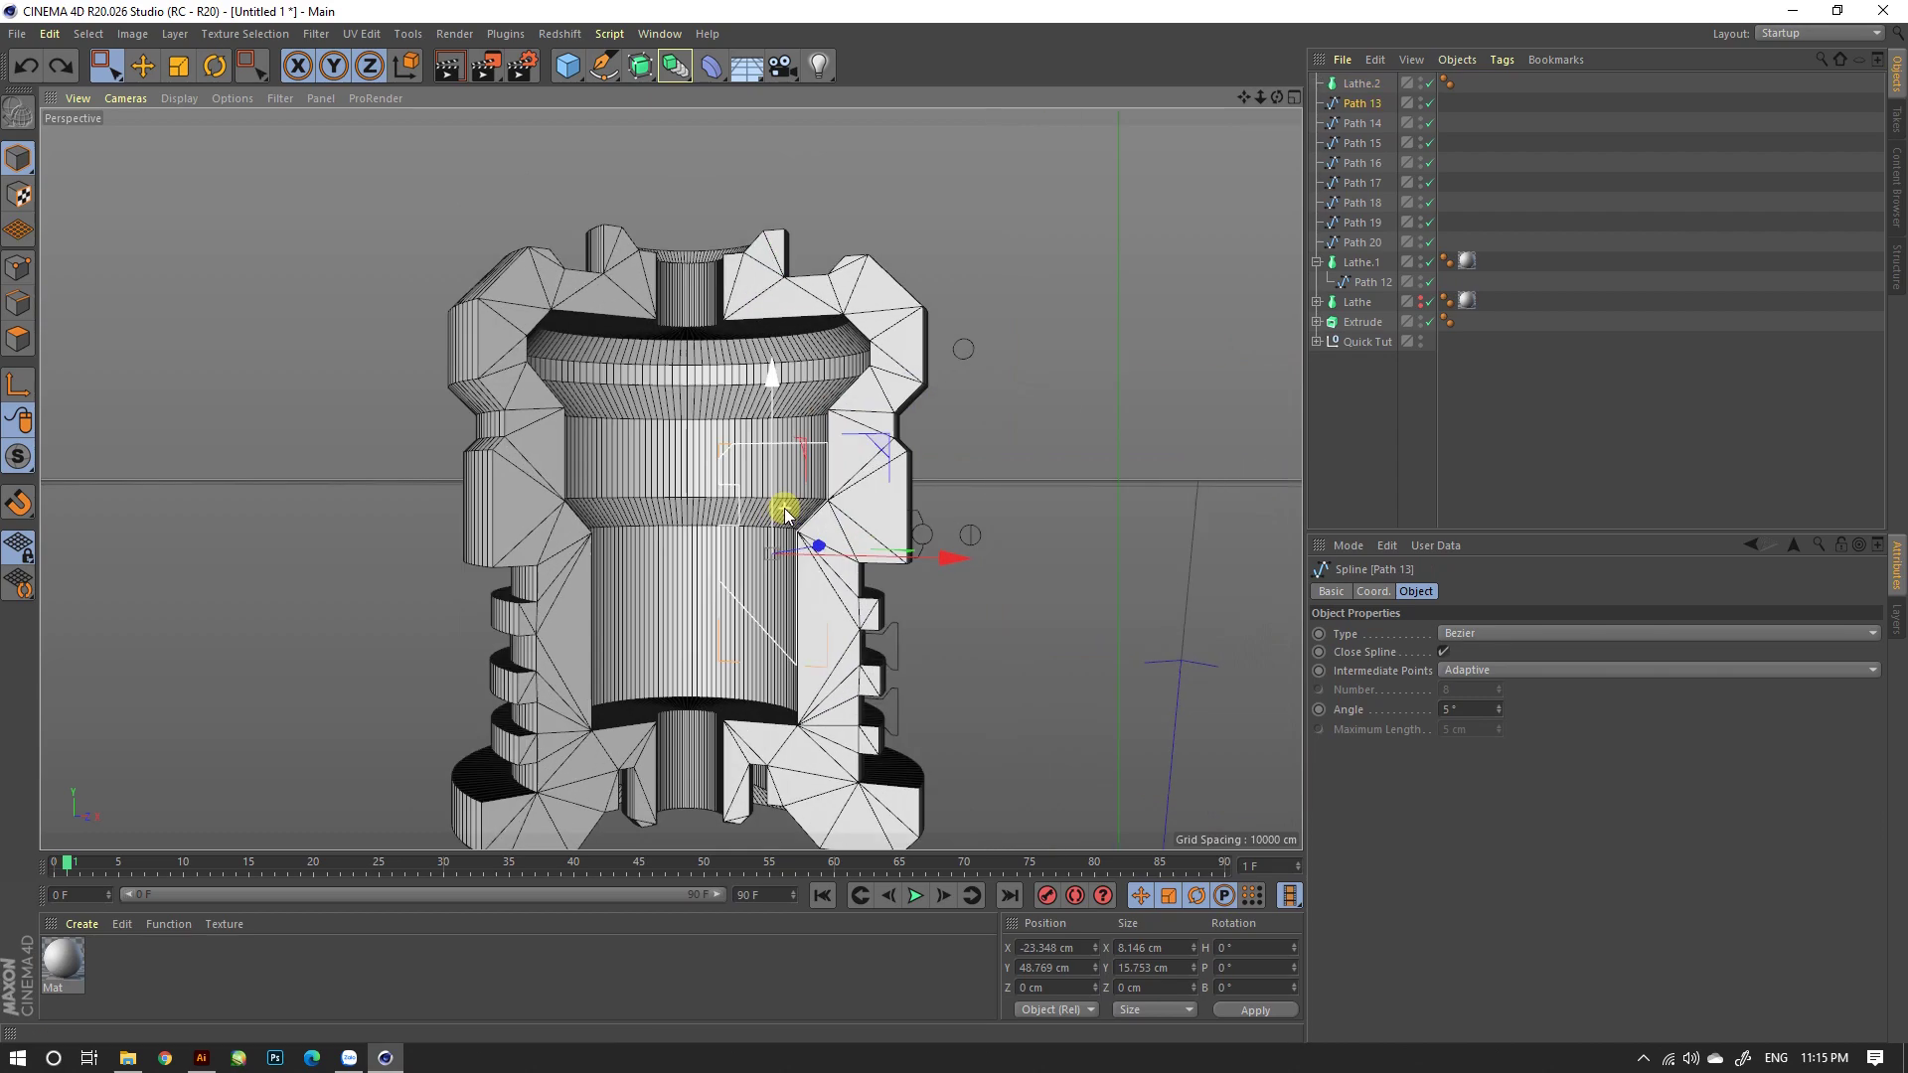
alt+drag(788, 503, 733, 647)
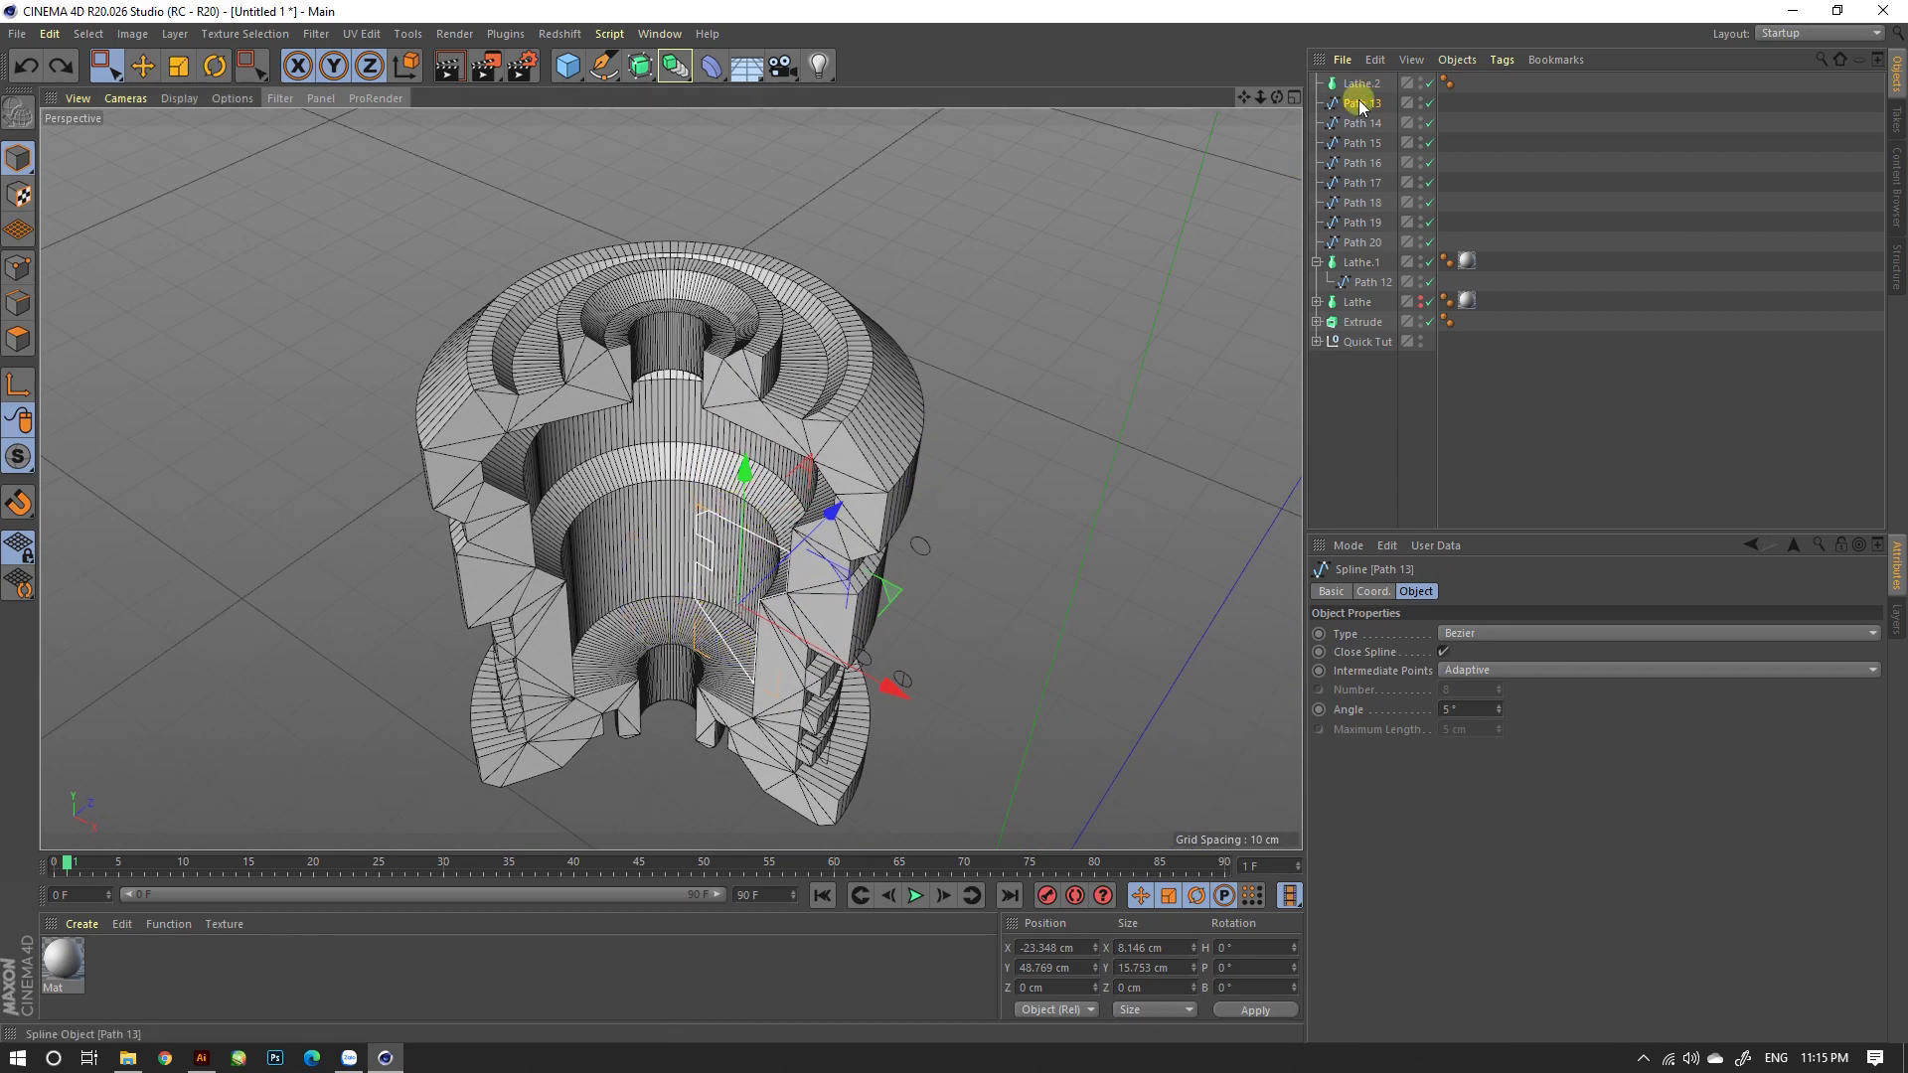
mouse_move(1360, 102)
mouse_down()
mouse_move(1379, 239)
mouse_move(1356, 276)
mouse_up()
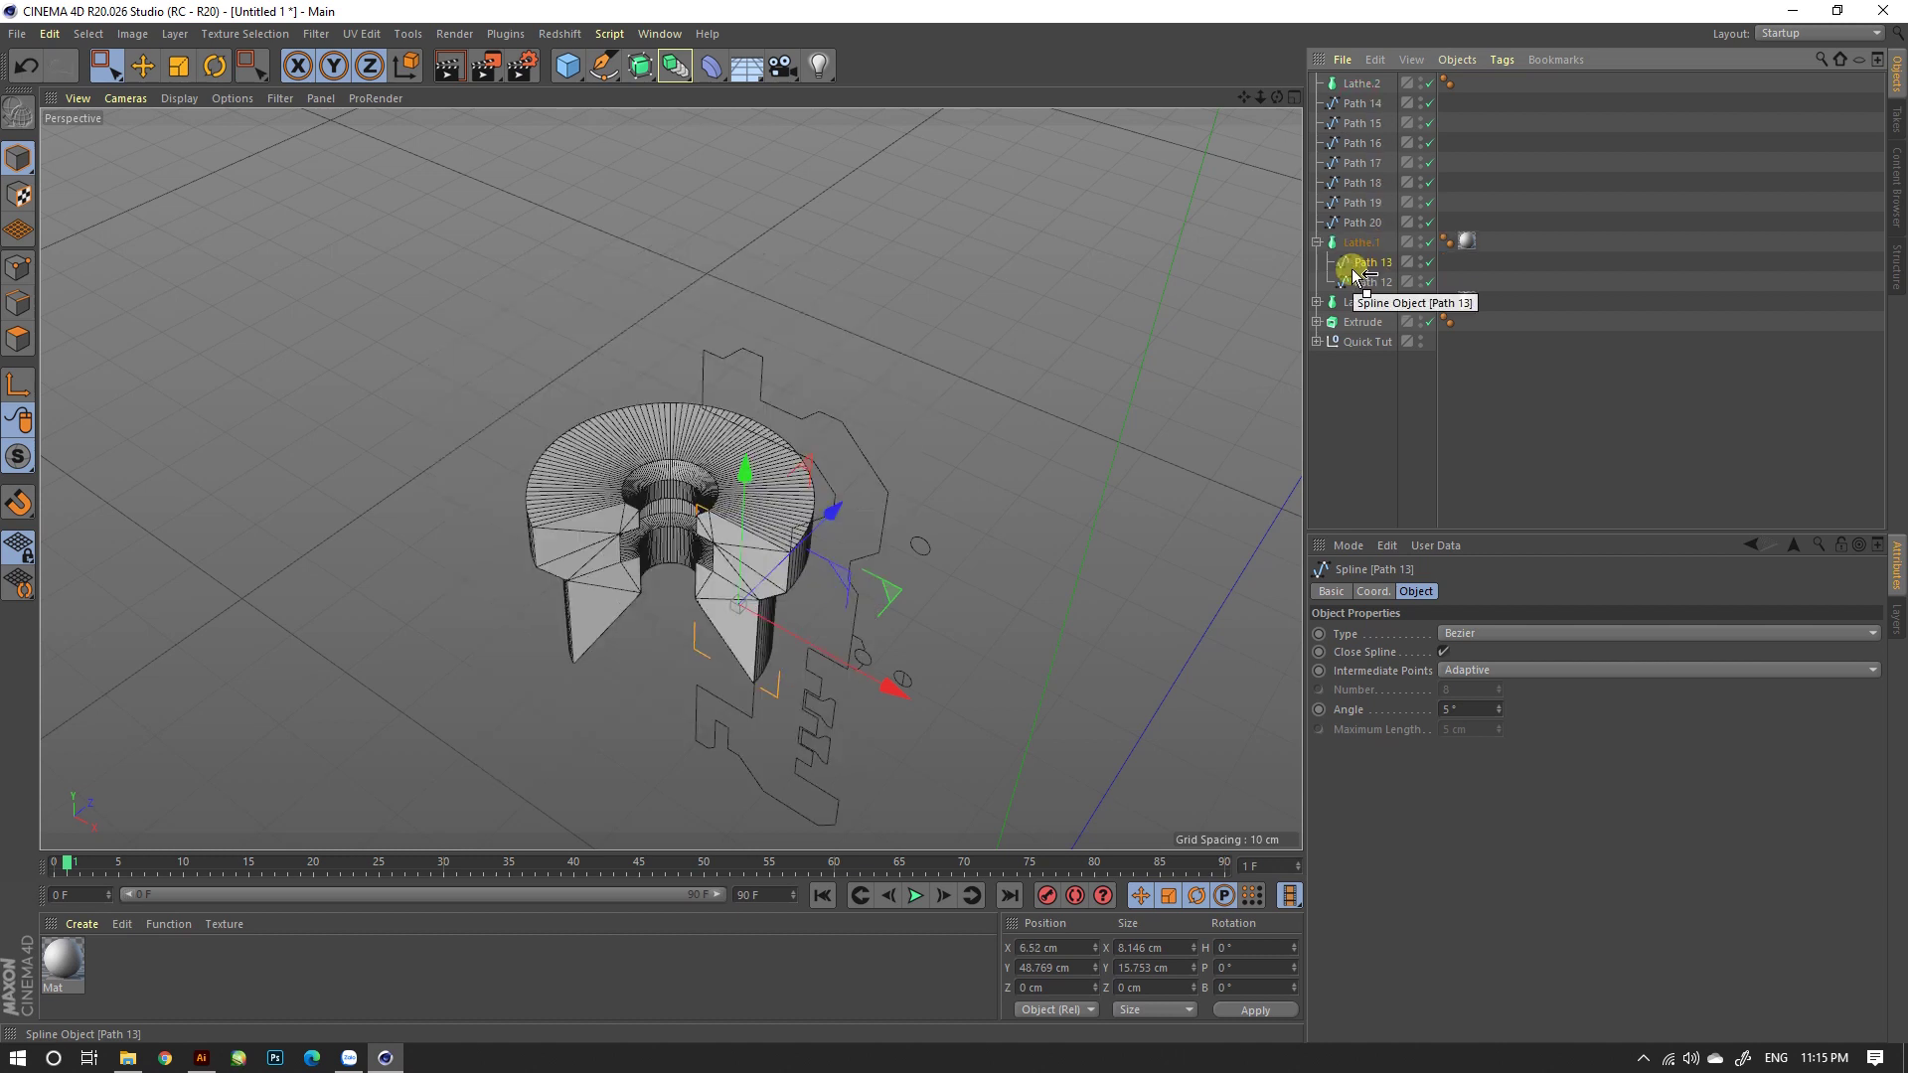
Step: Duplicate Lathe.1 as Lathe.3, keeping Path 13 in the copy and Path 12 in Lathe.1
click(1362, 244)
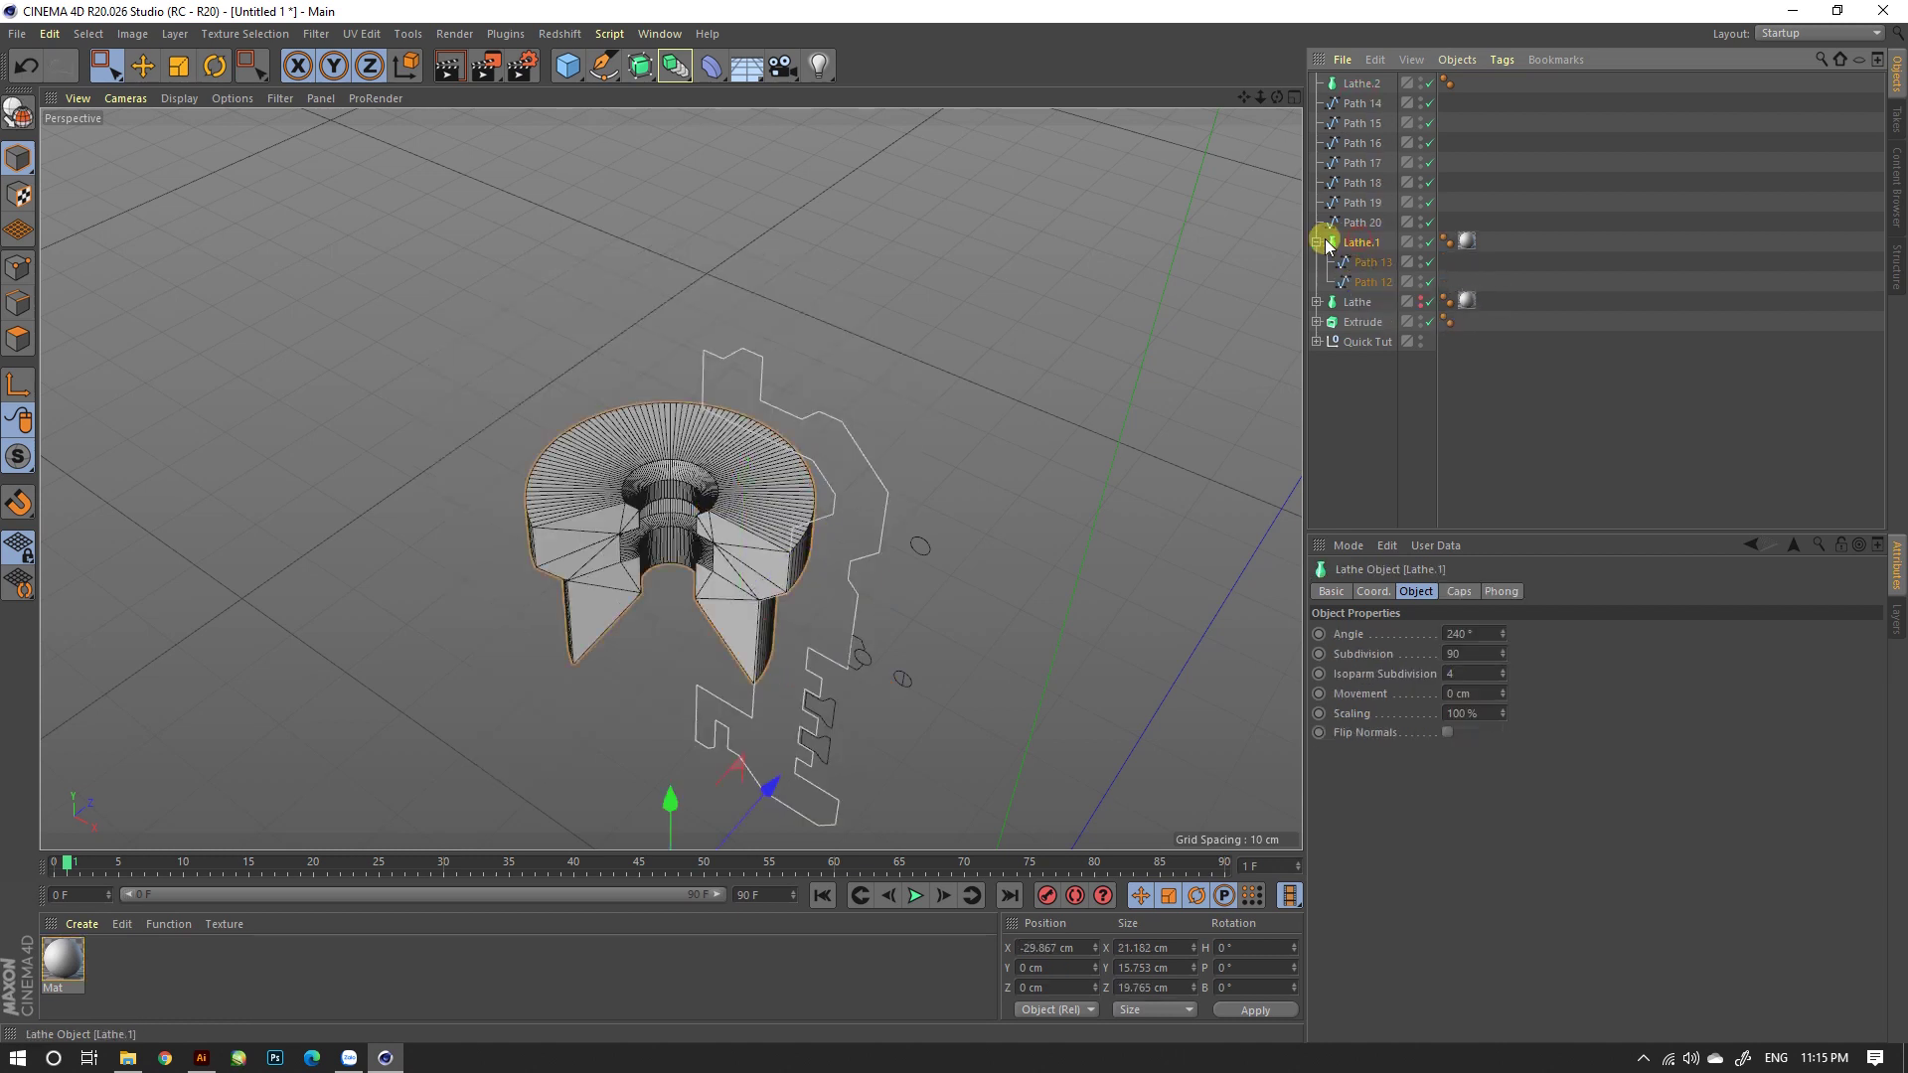
ctrl+drag(1360, 234, 1360, 239)
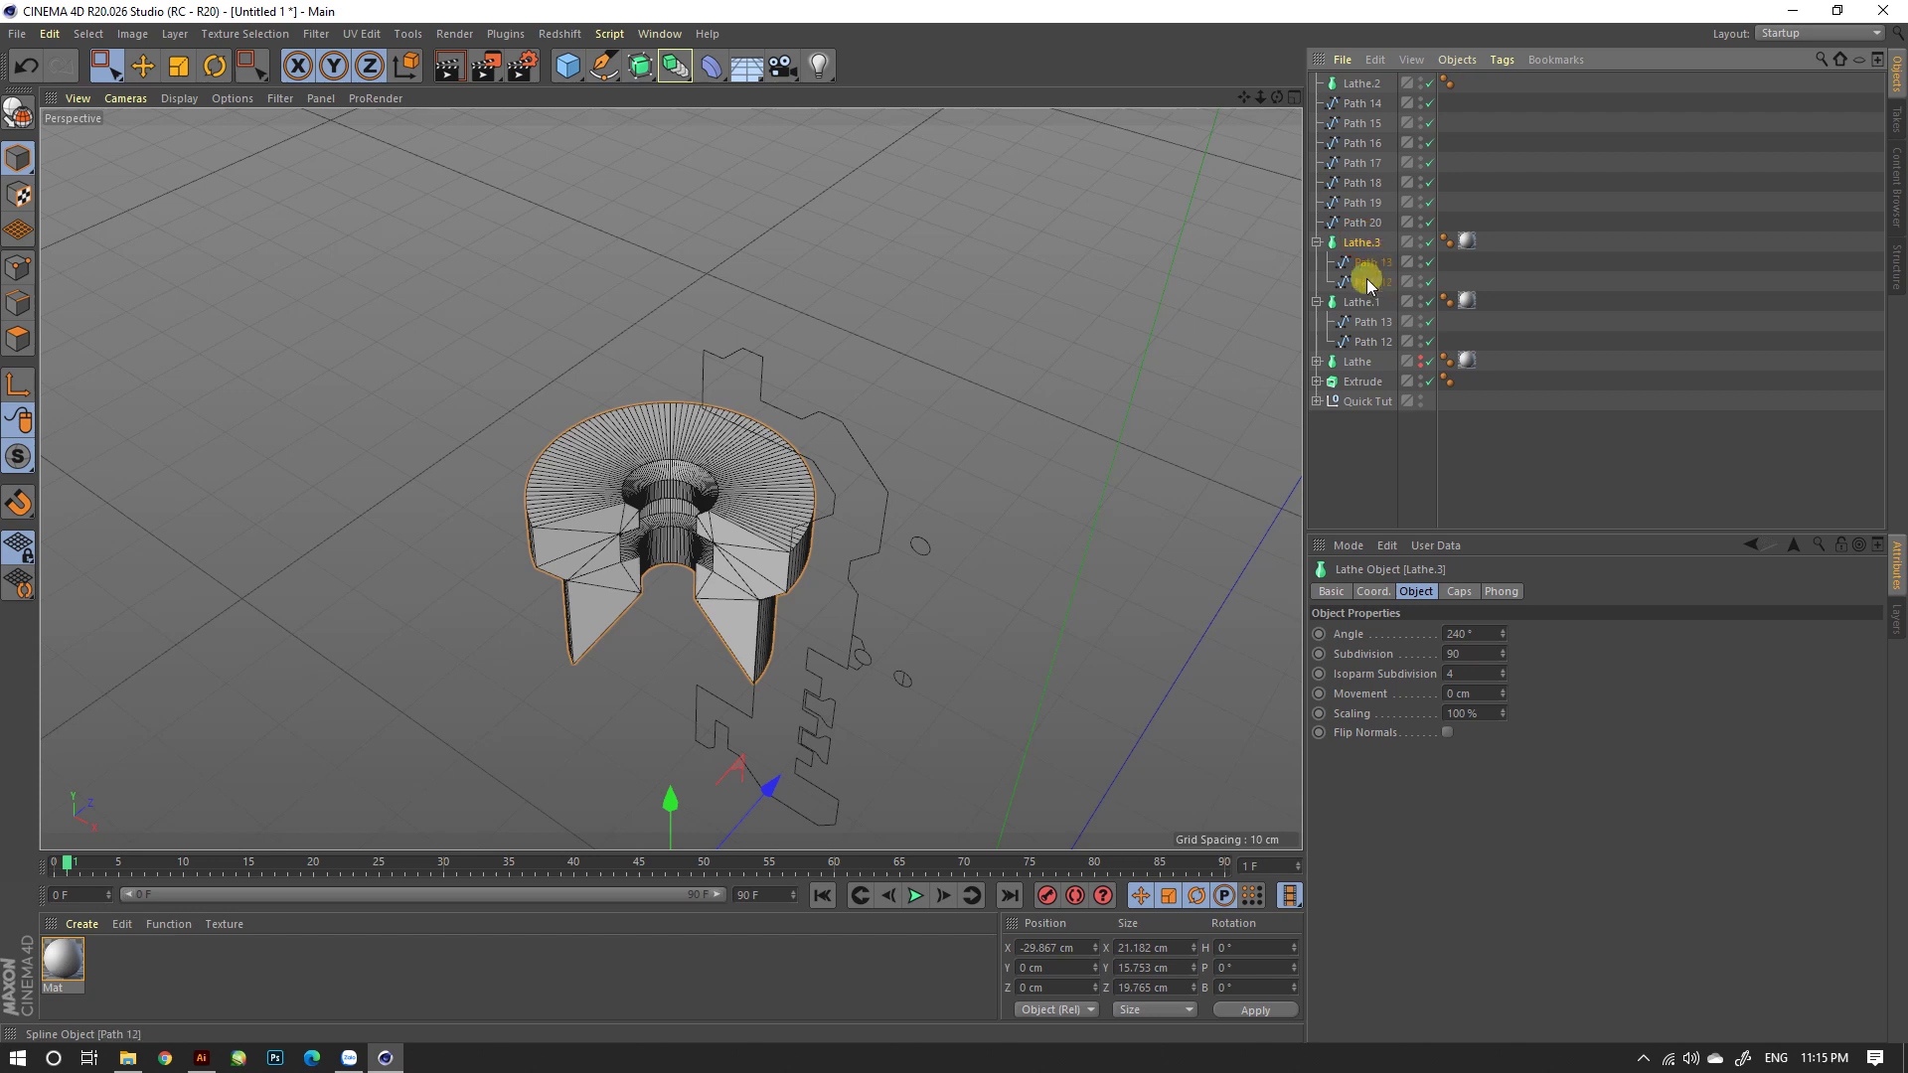
key(Delete)
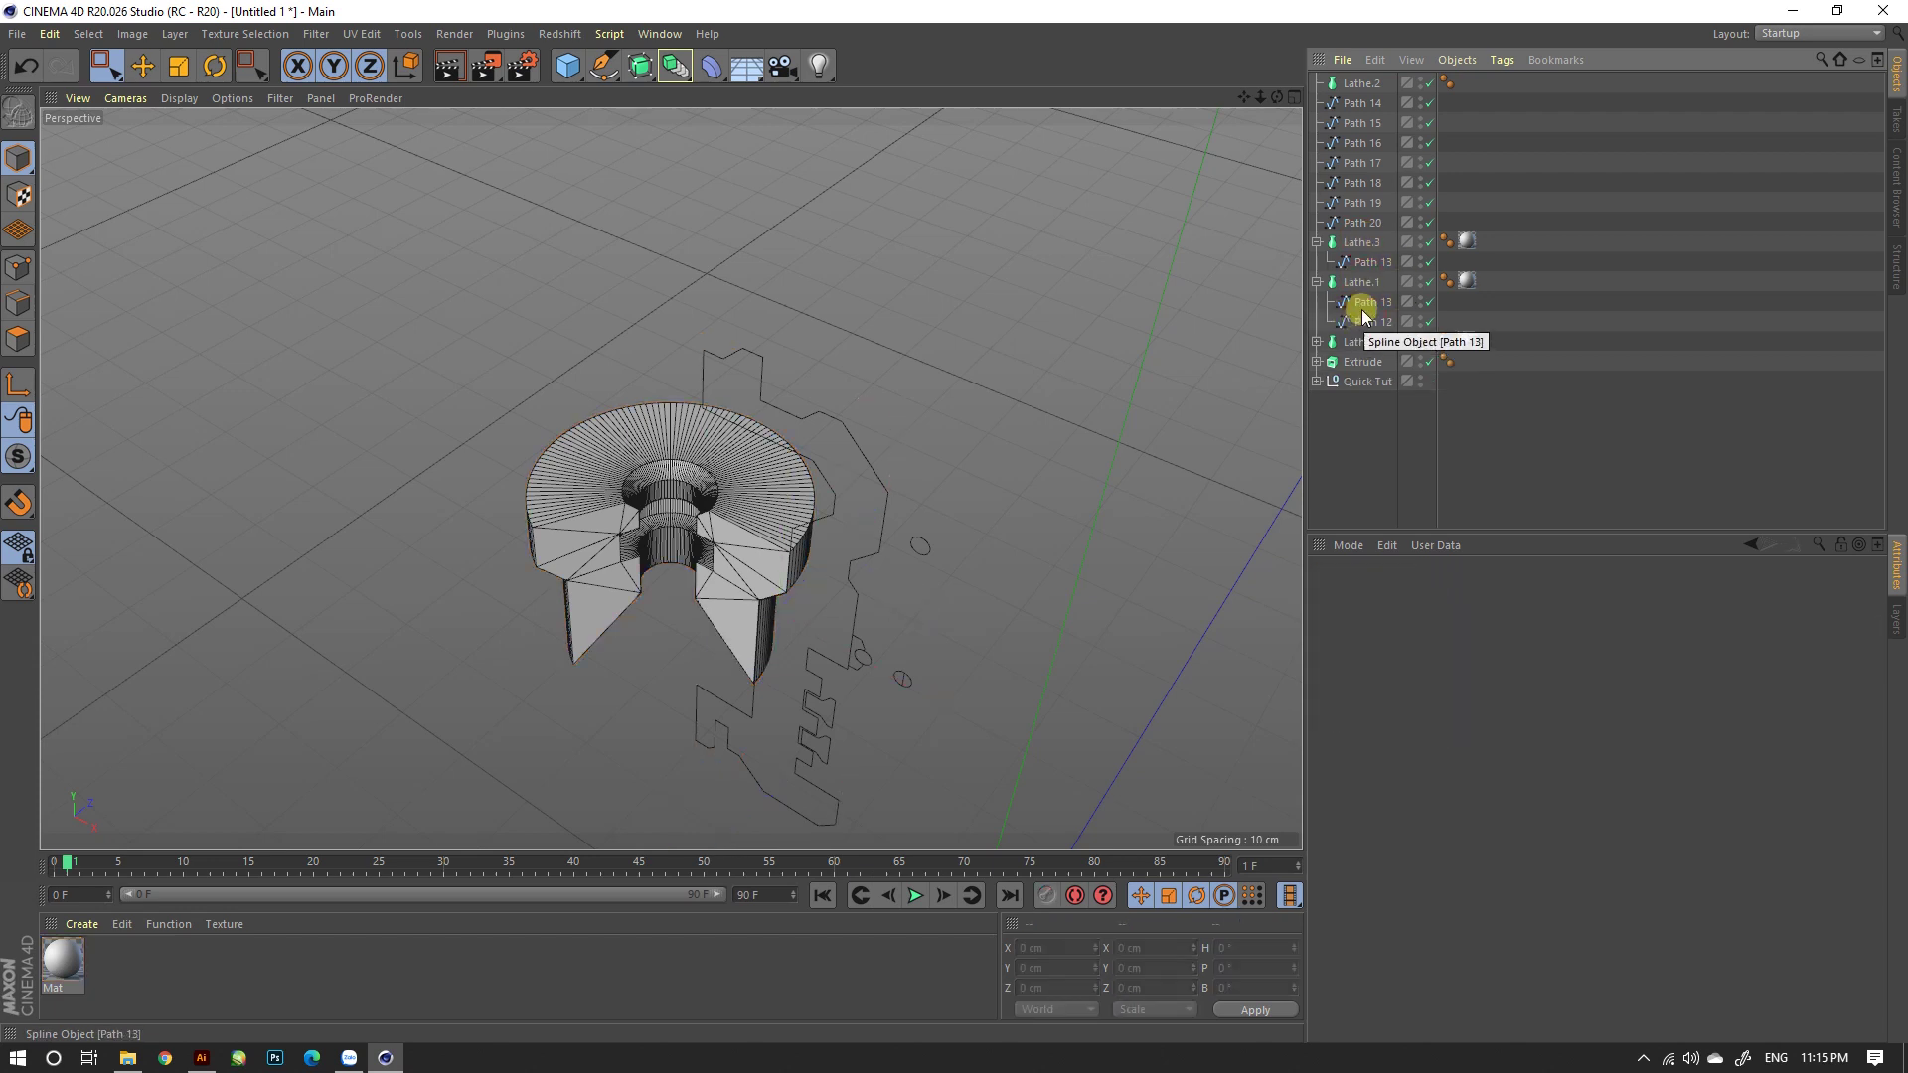
click(1363, 308)
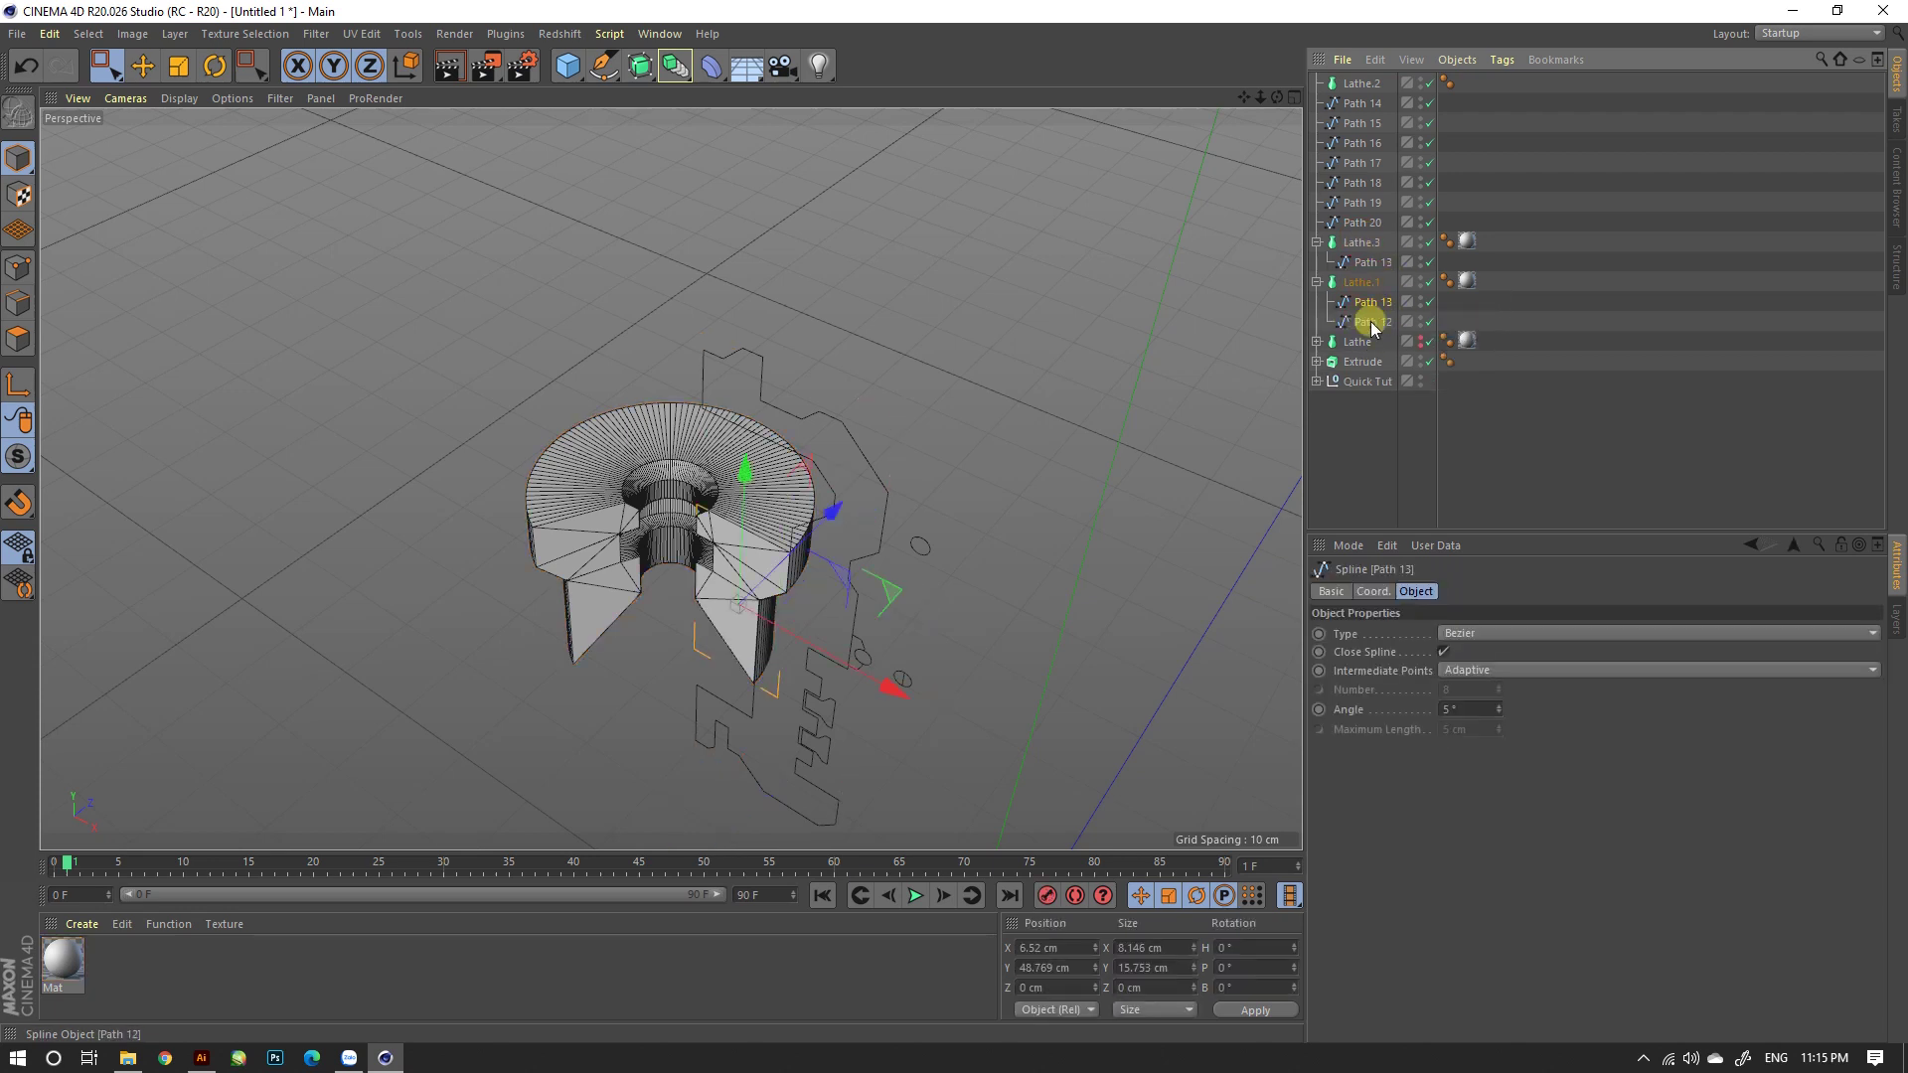
key(Delete)
Step: Delete the empty full-ring Lathe.2
mouse_move(863, 491)
alt+mouse_down()
mouse_move(746, 503)
mouse_move(790, 391)
mouse_move(643, 350)
mouse_move(825, 232)
mouse_move(849, 320)
mouse_move(755, 458)
mouse_move(671, 475)
mouse_move(728, 453)
alt+mouse_up()
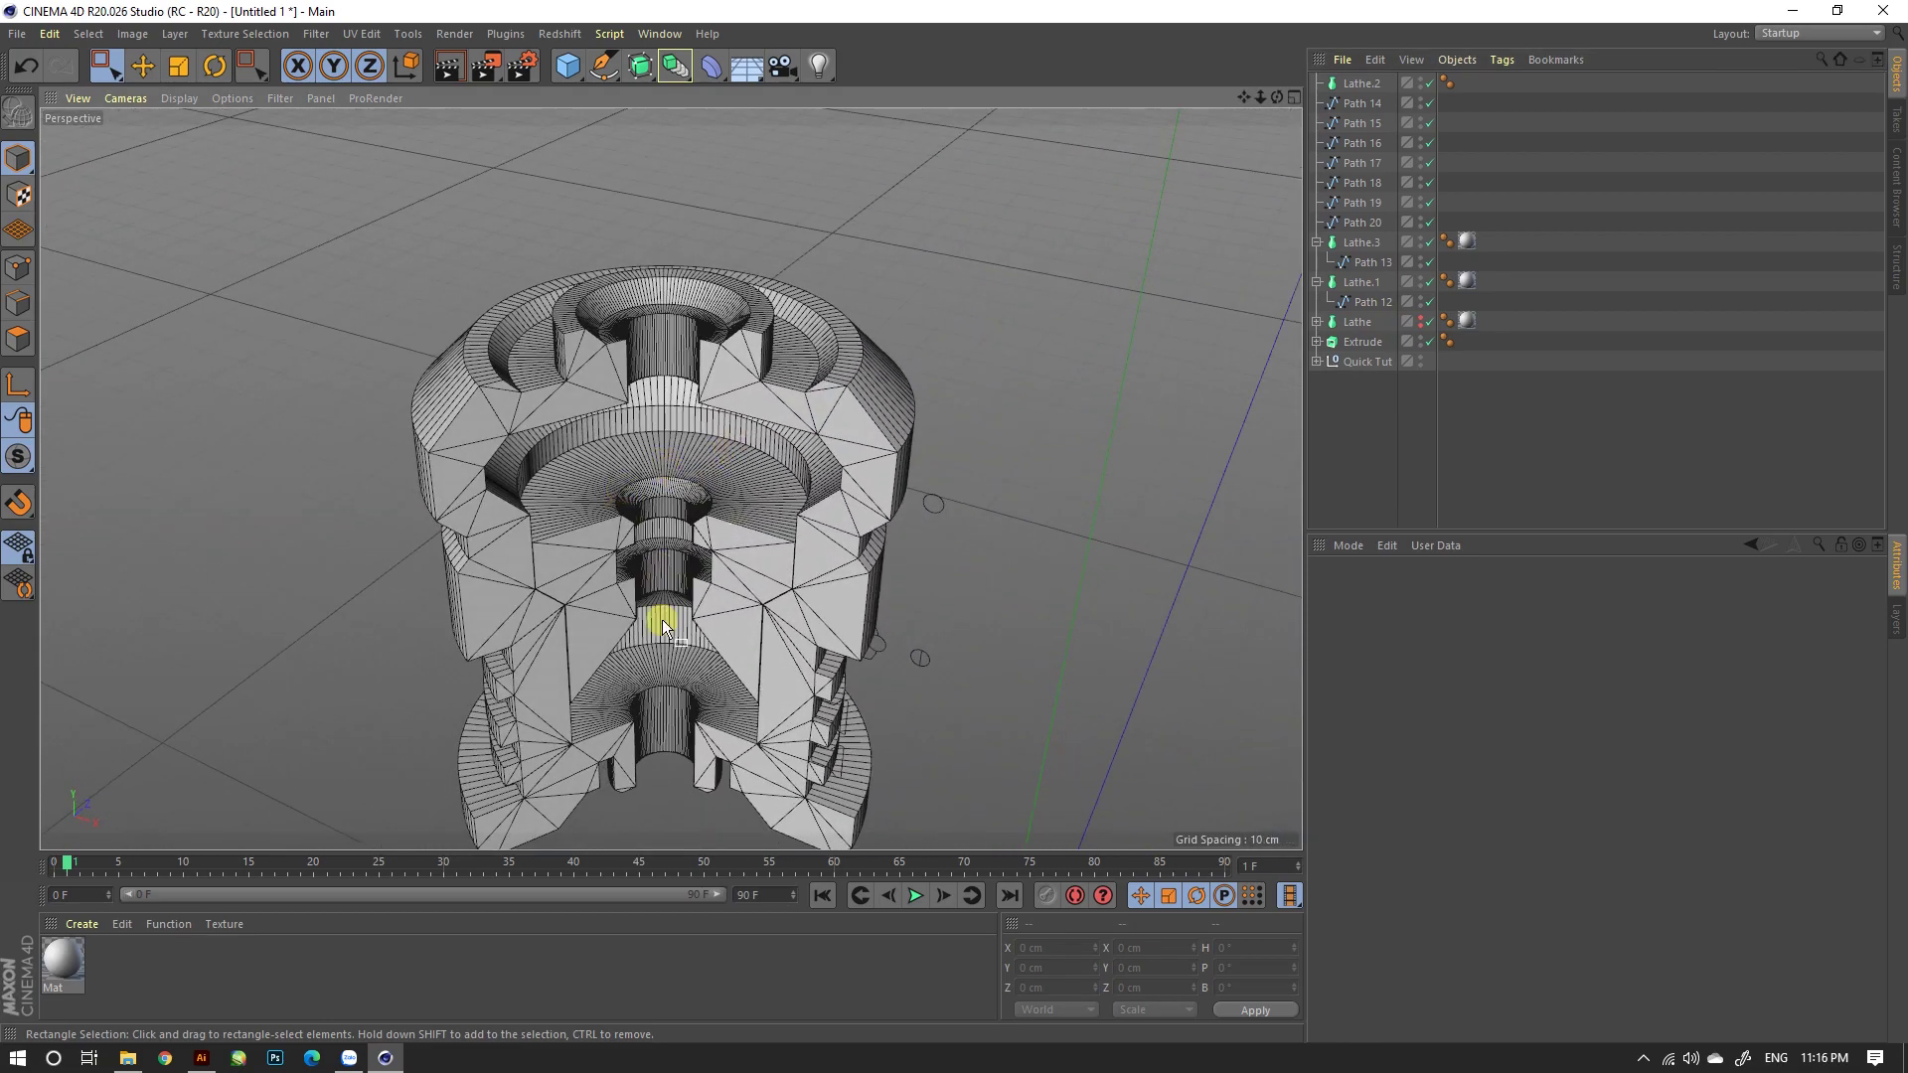
drag(1360, 93, 1390, 159)
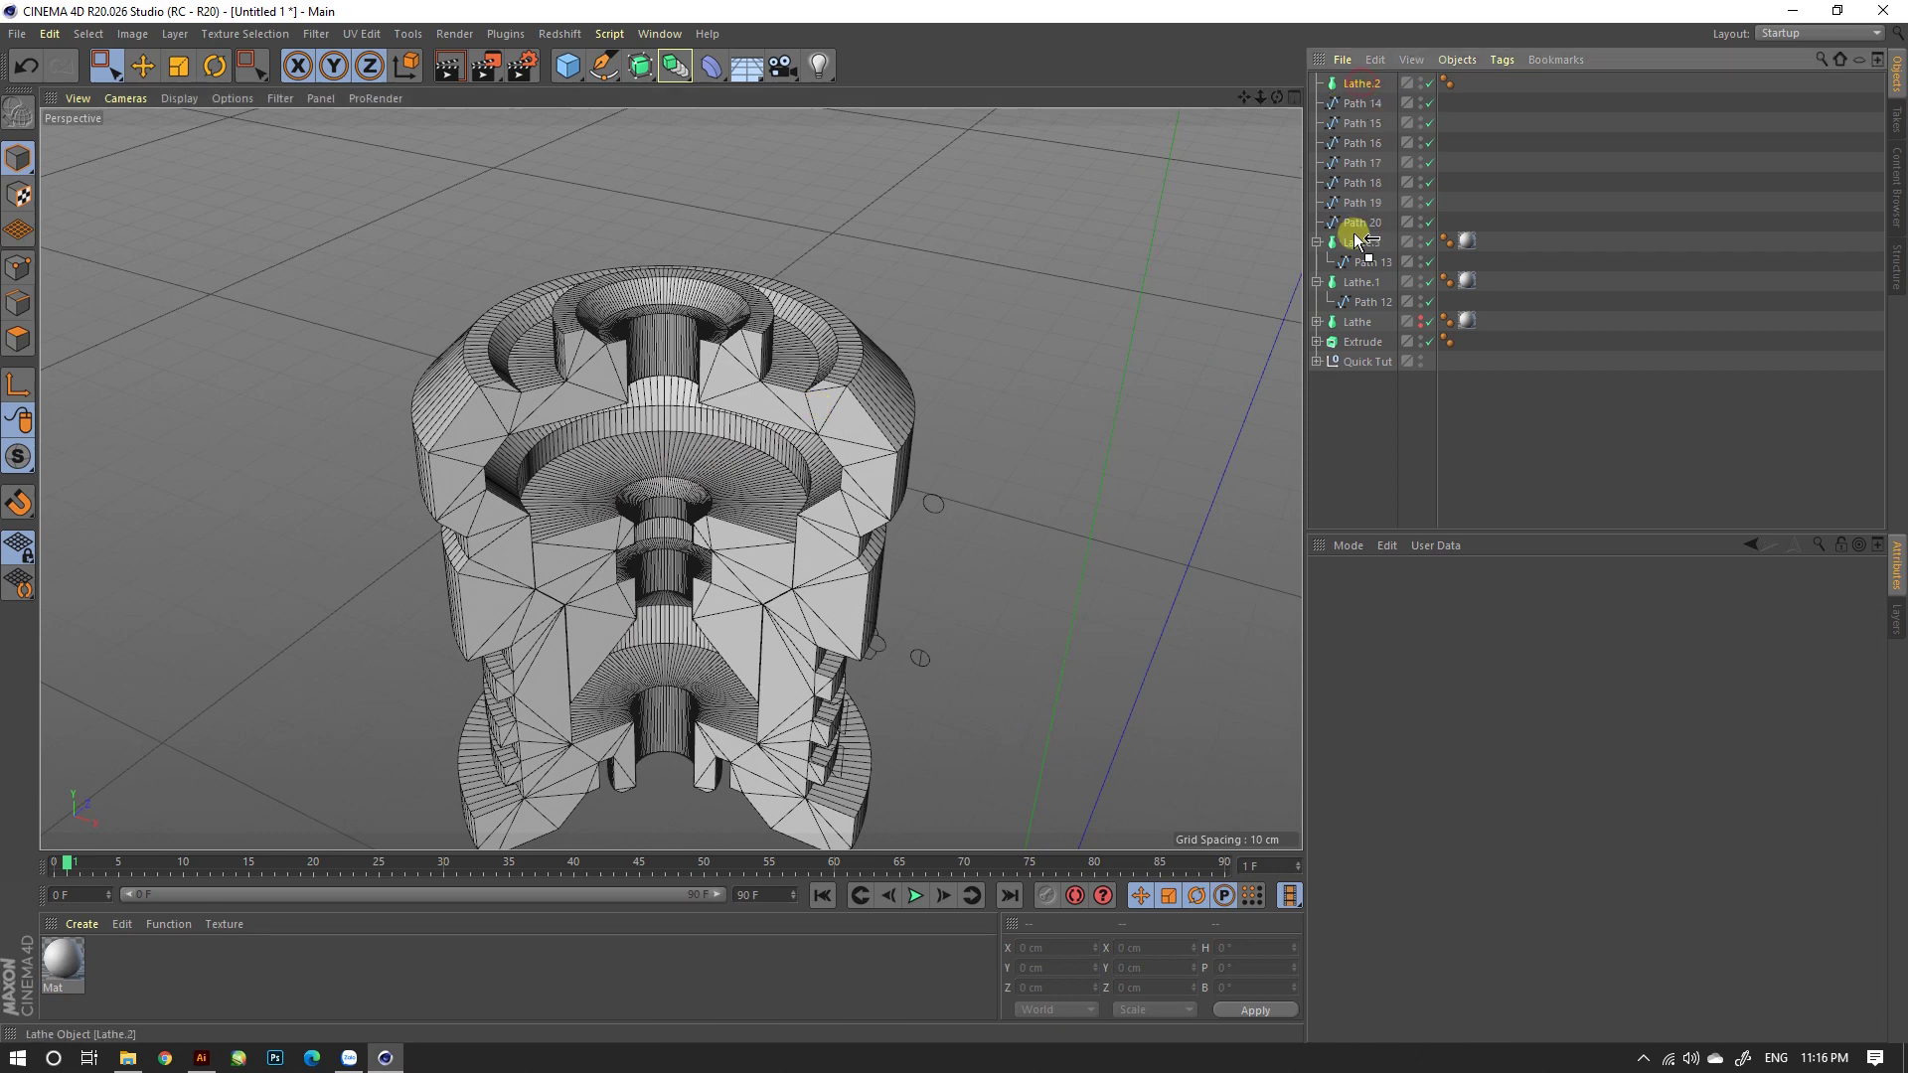
click(1363, 86)
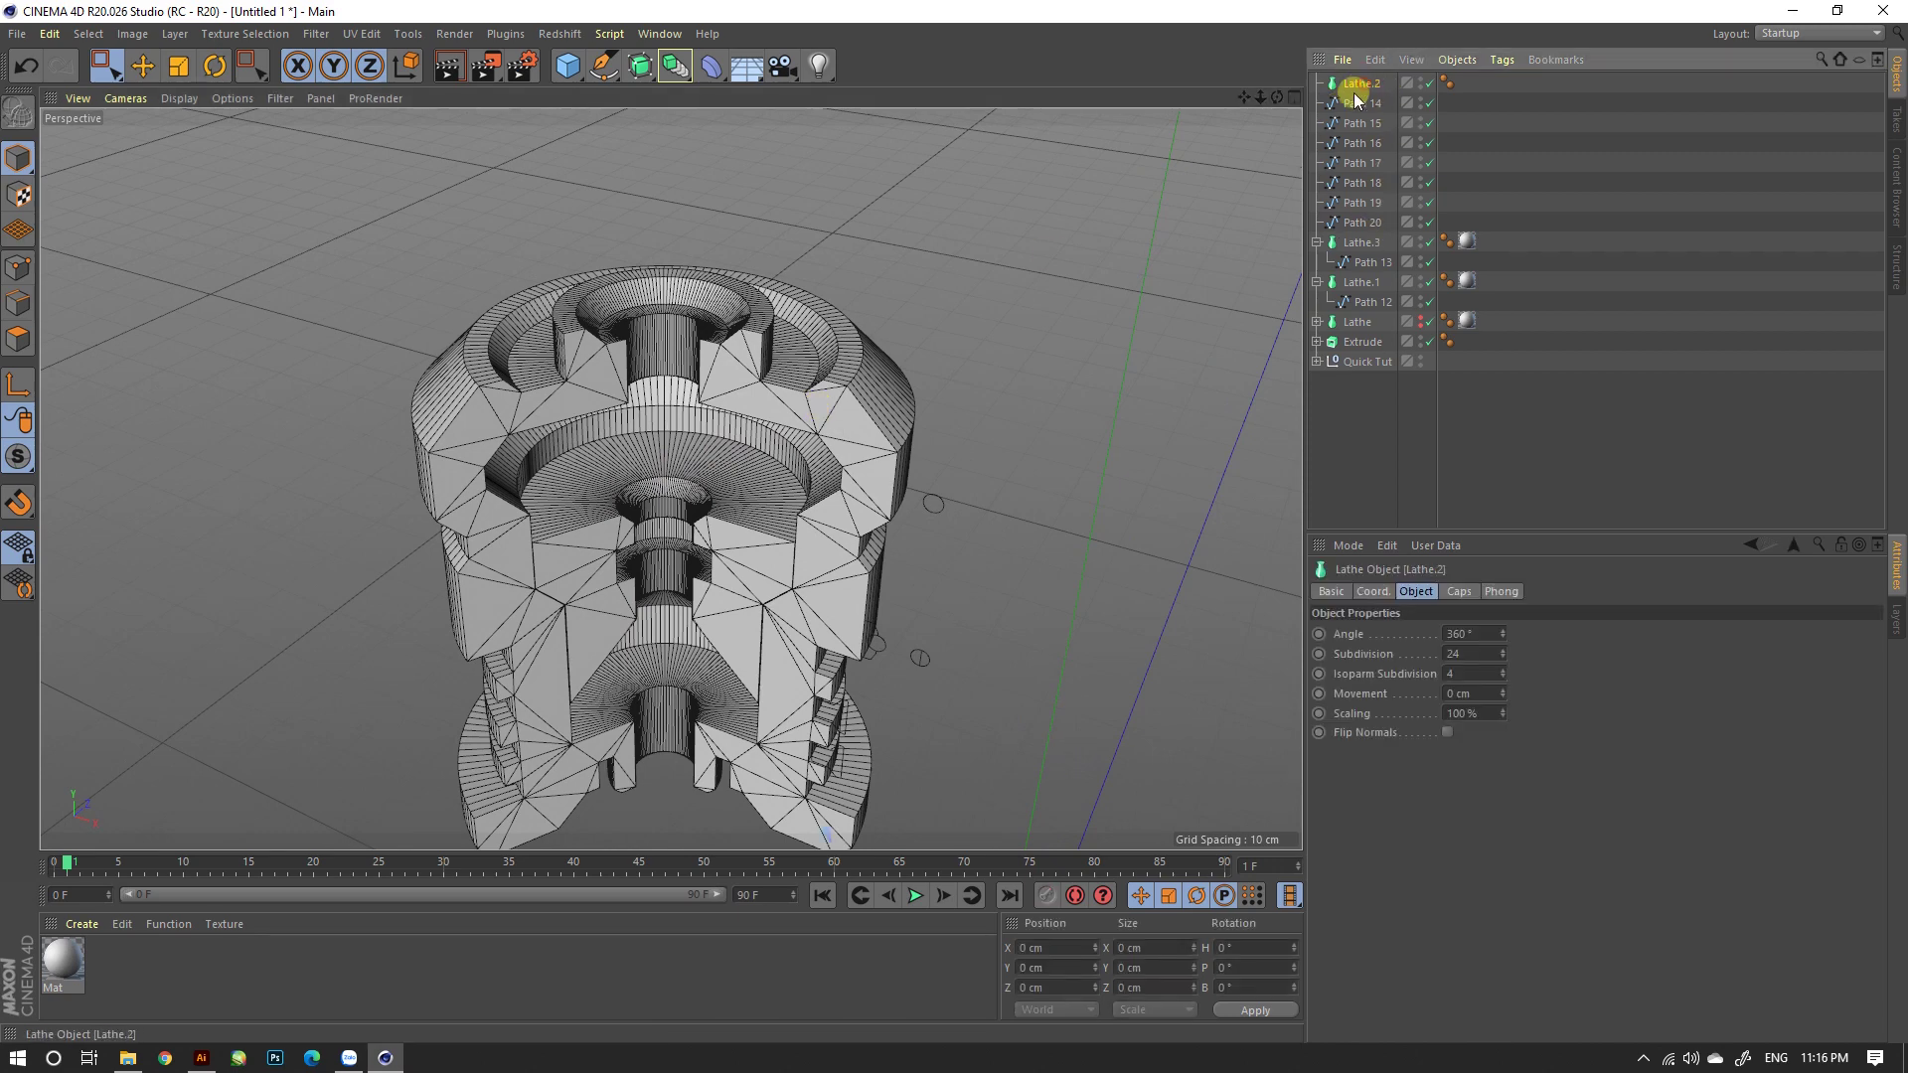
key(Delete)
scroll(718, 449, up, 3)
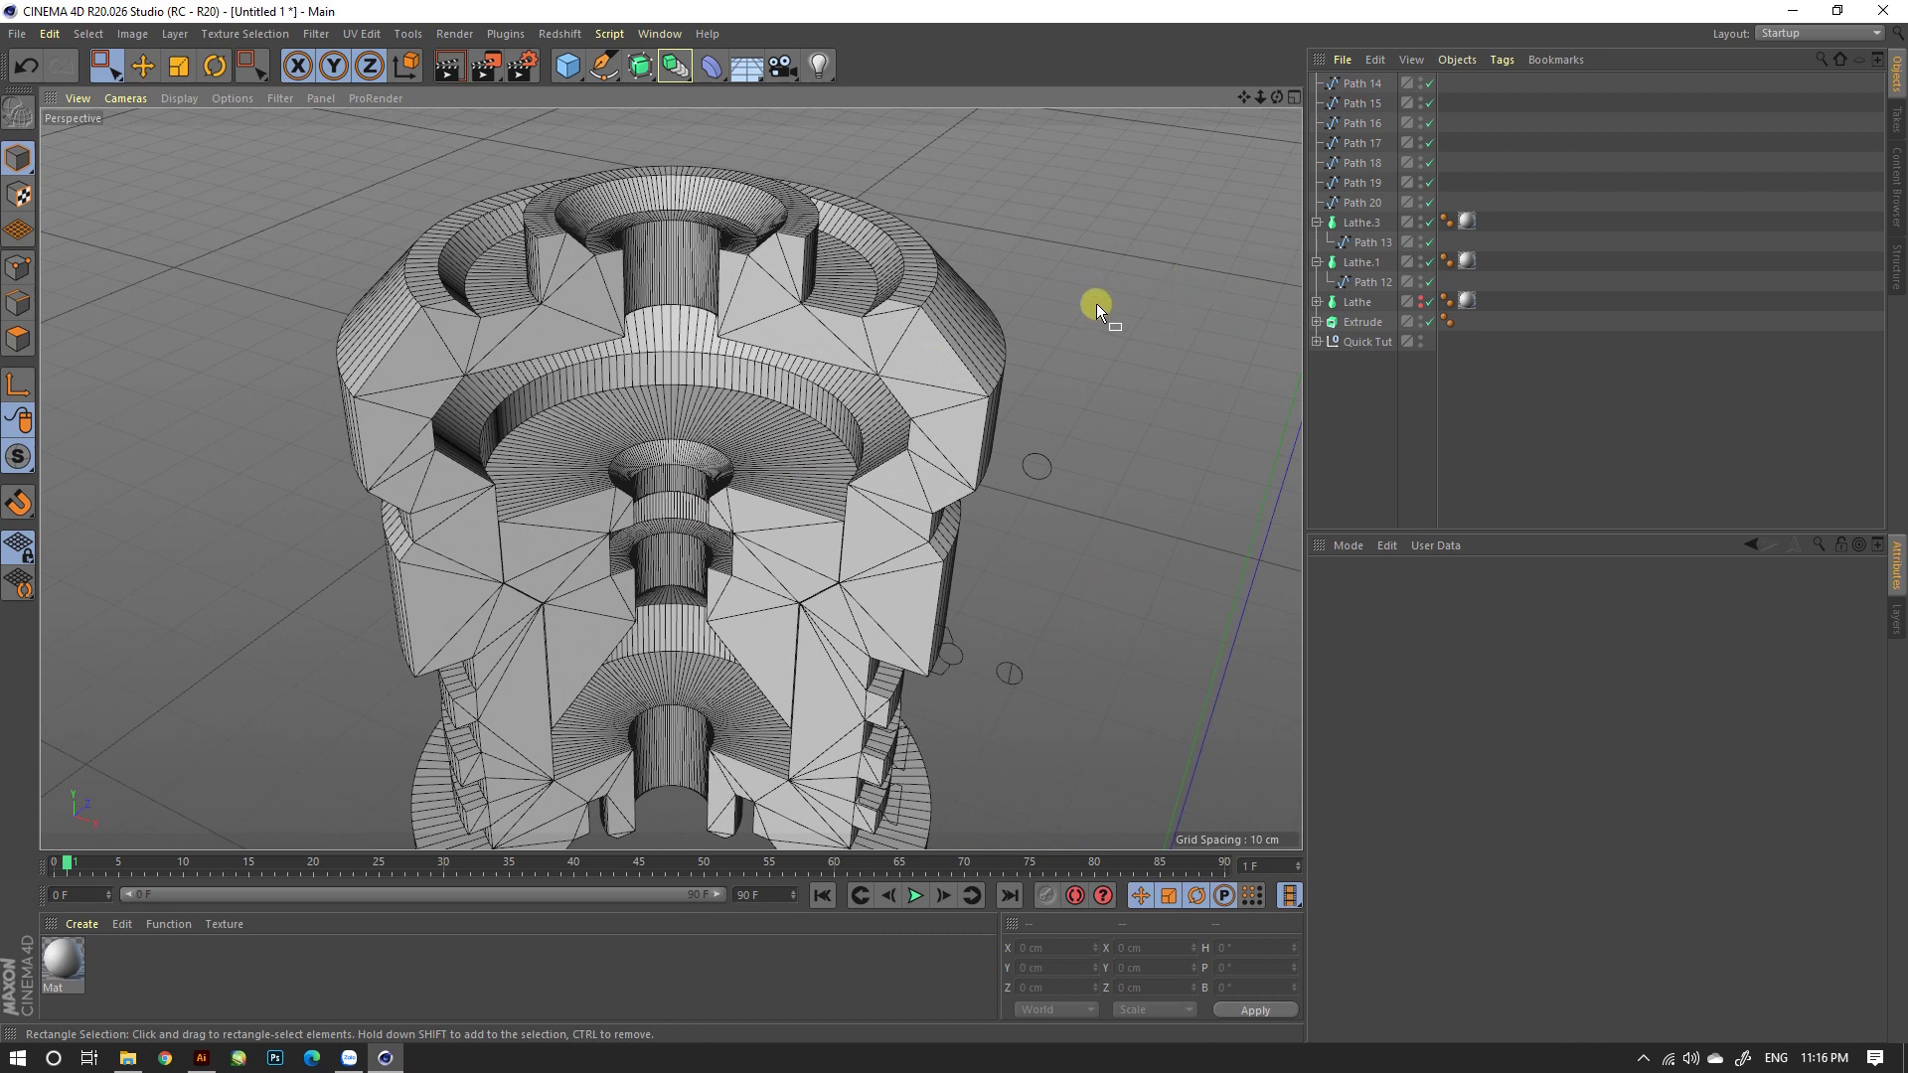
Step: Switch the viewport to smooth shading without wireframe lines
key(n)
key(a)
scroll(855, 449, up, 3)
scroll(722, 538, up, 3)
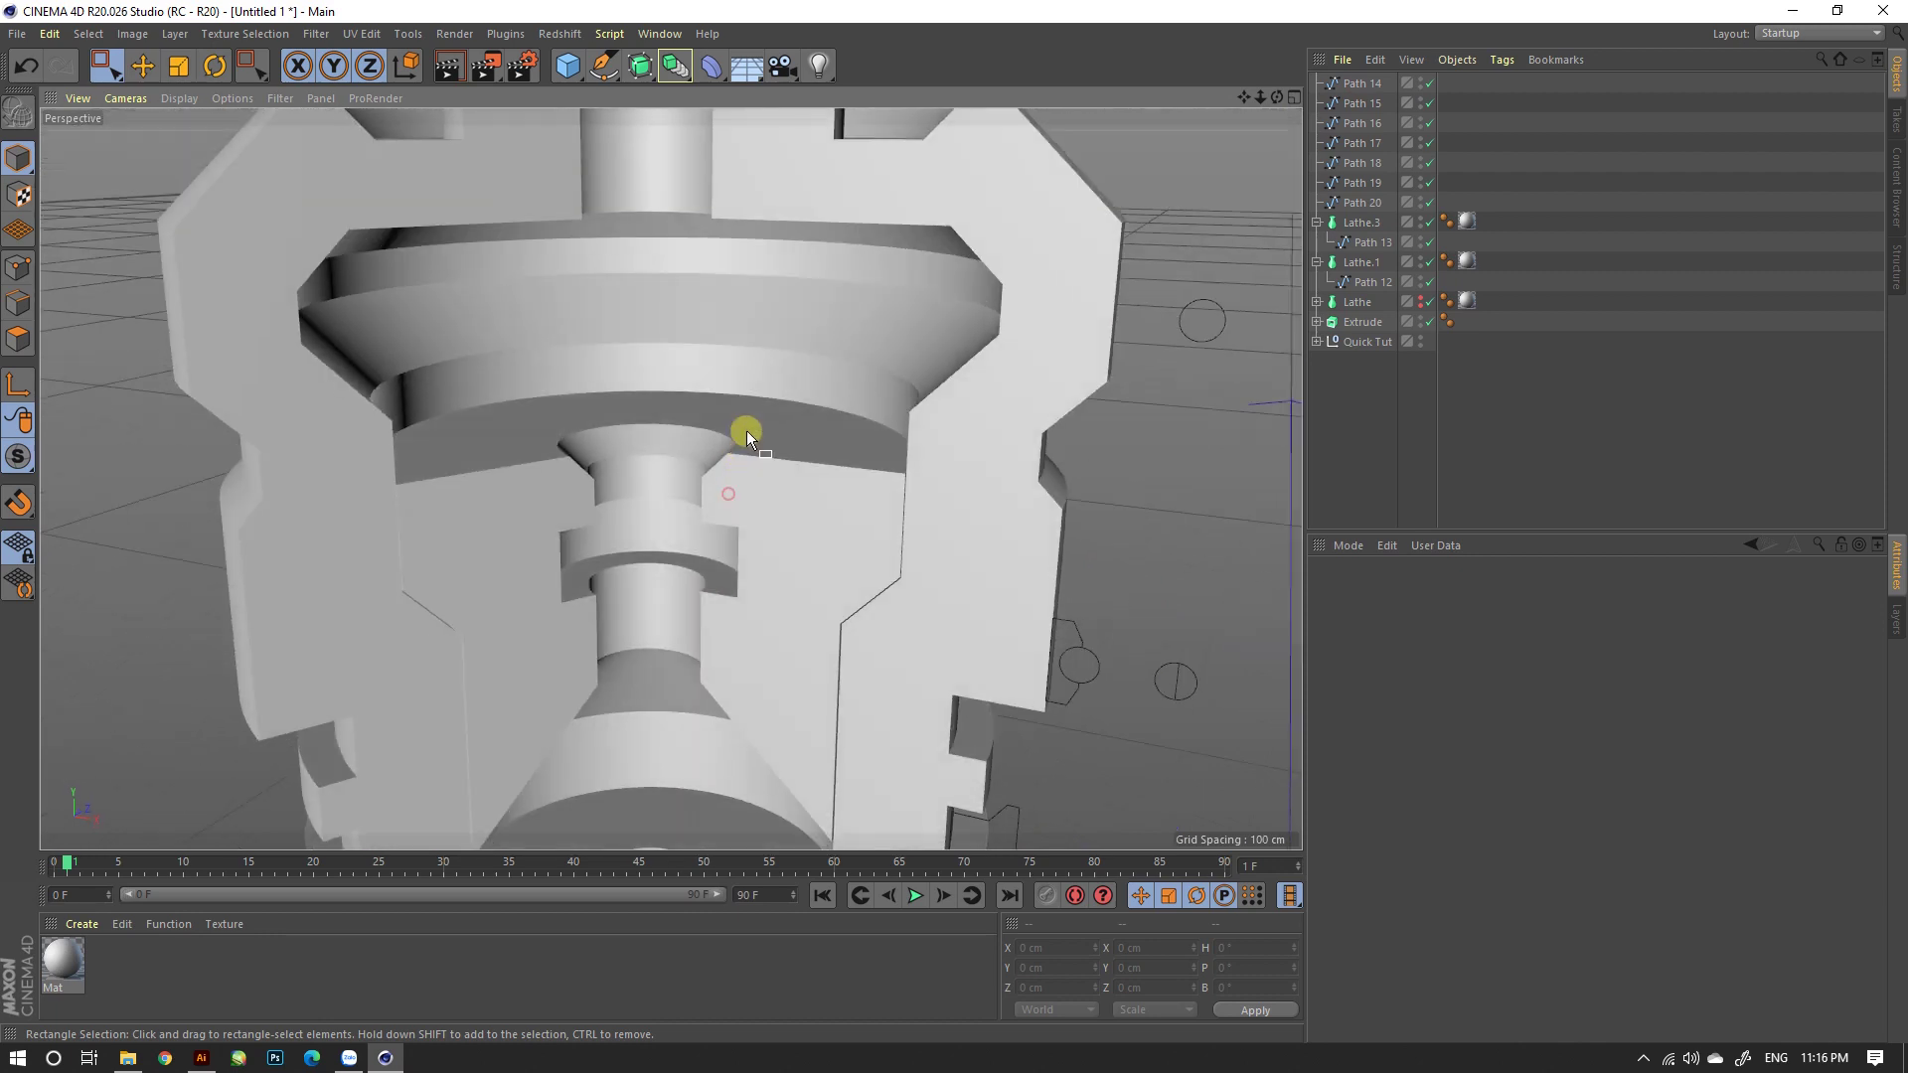
scroll(747, 432, down, 5)
Step: Create a new material named Mat.2 and colour it teal (H 169°, S 100%)
double_click(119, 959)
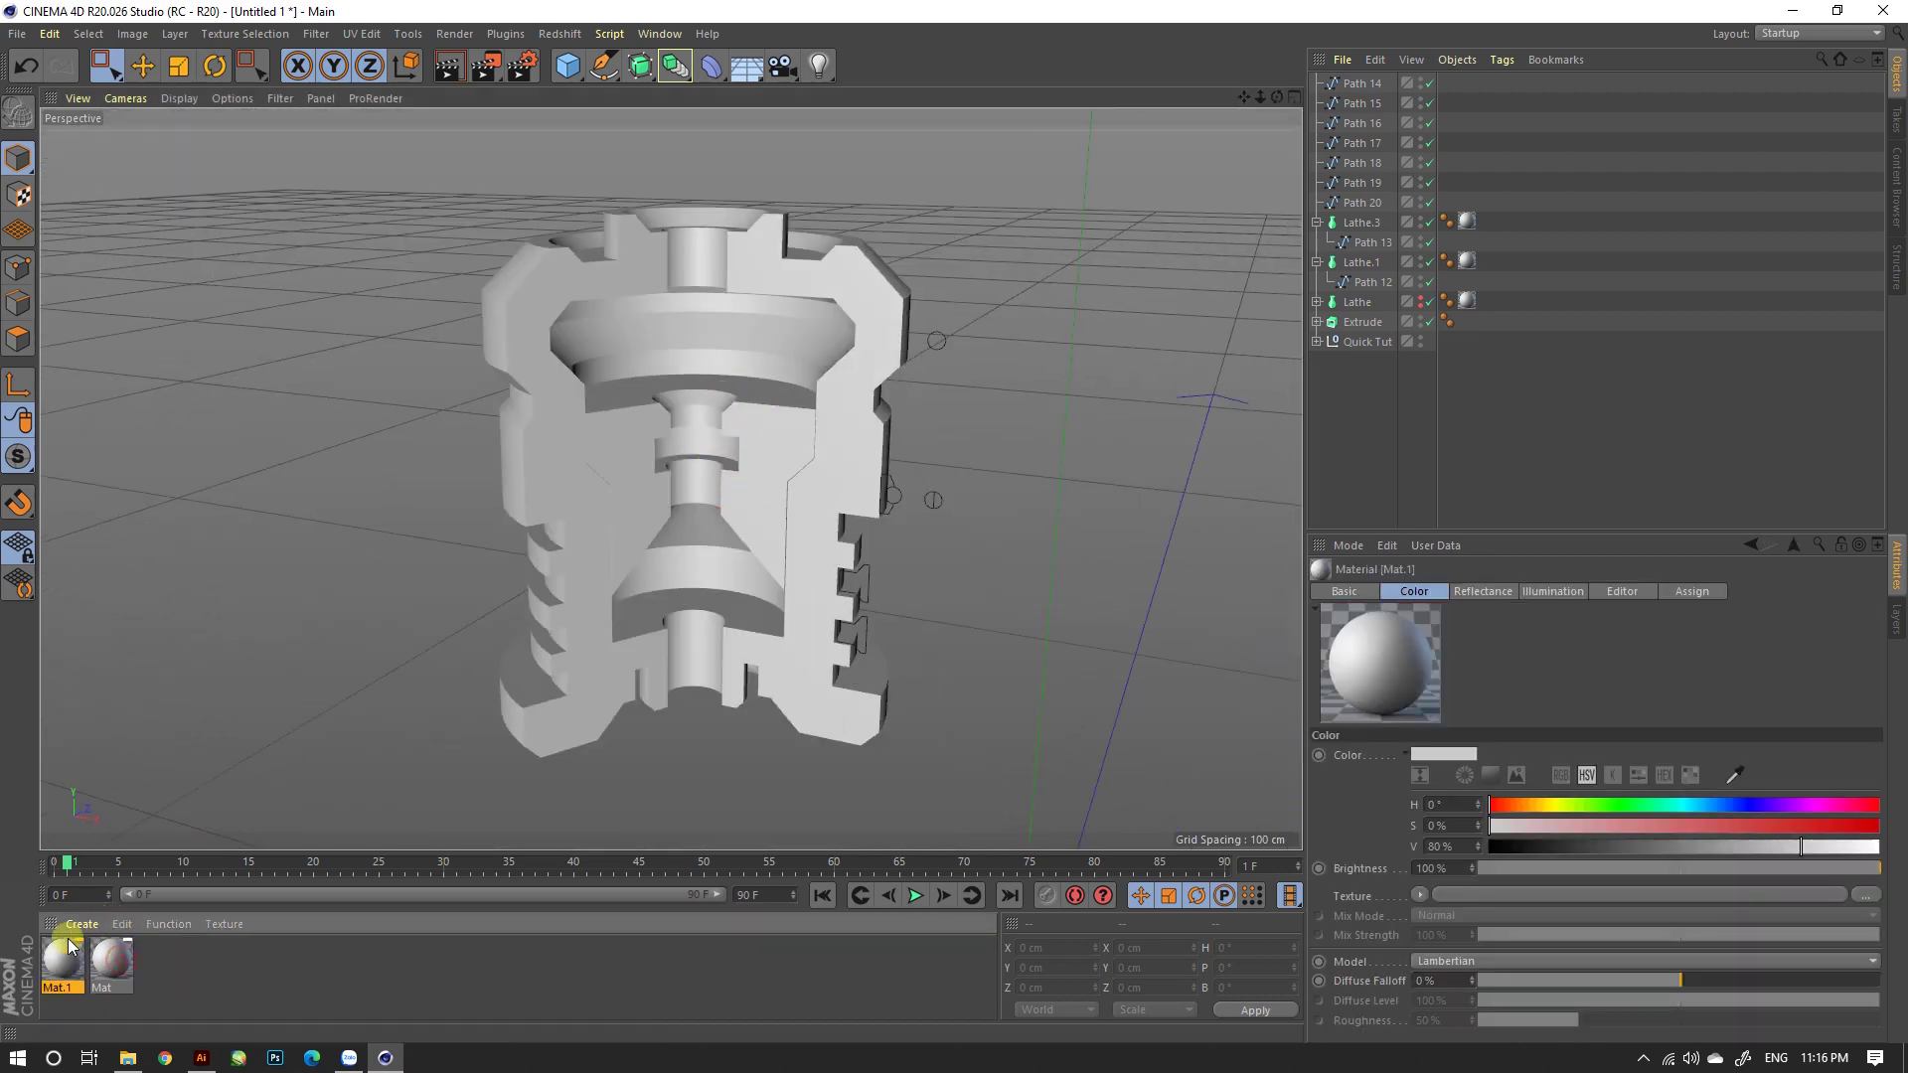
double_click(104, 988)
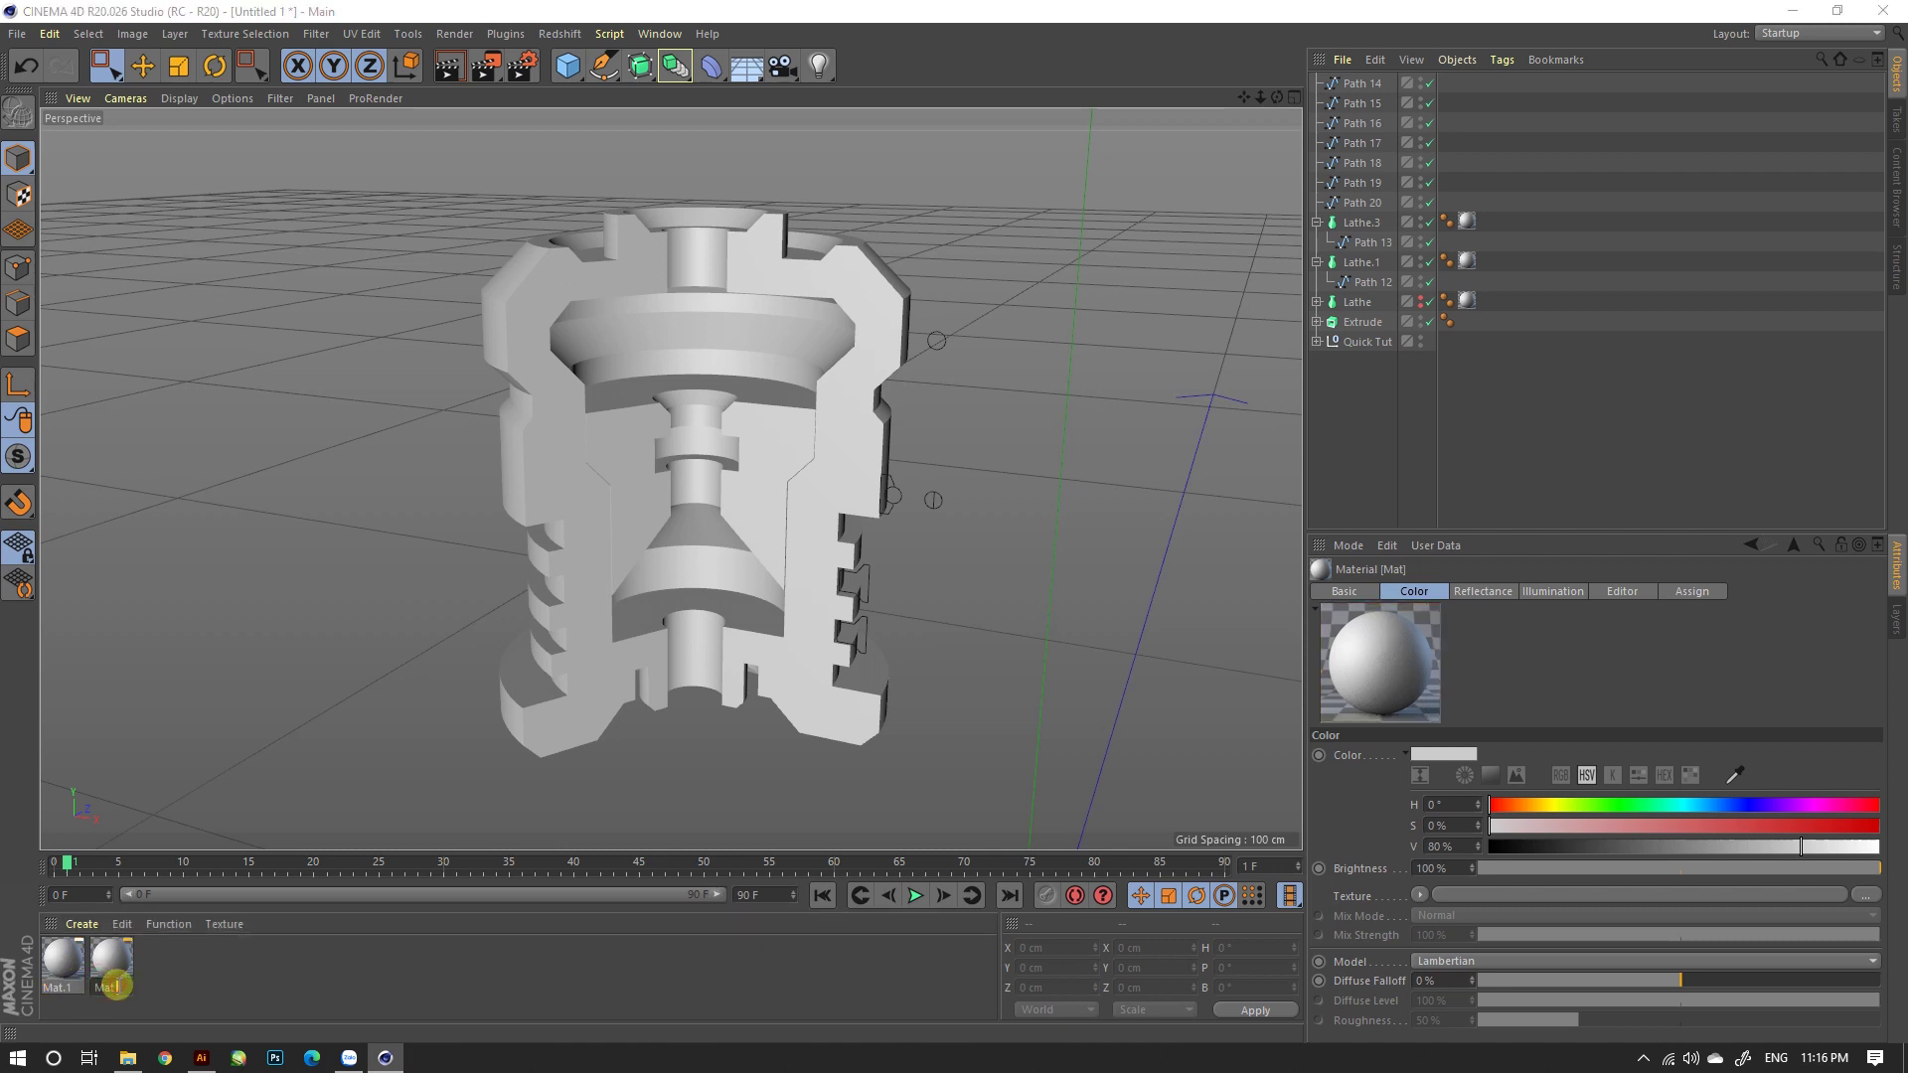
text(2)
key(Return)
double_click(111, 966)
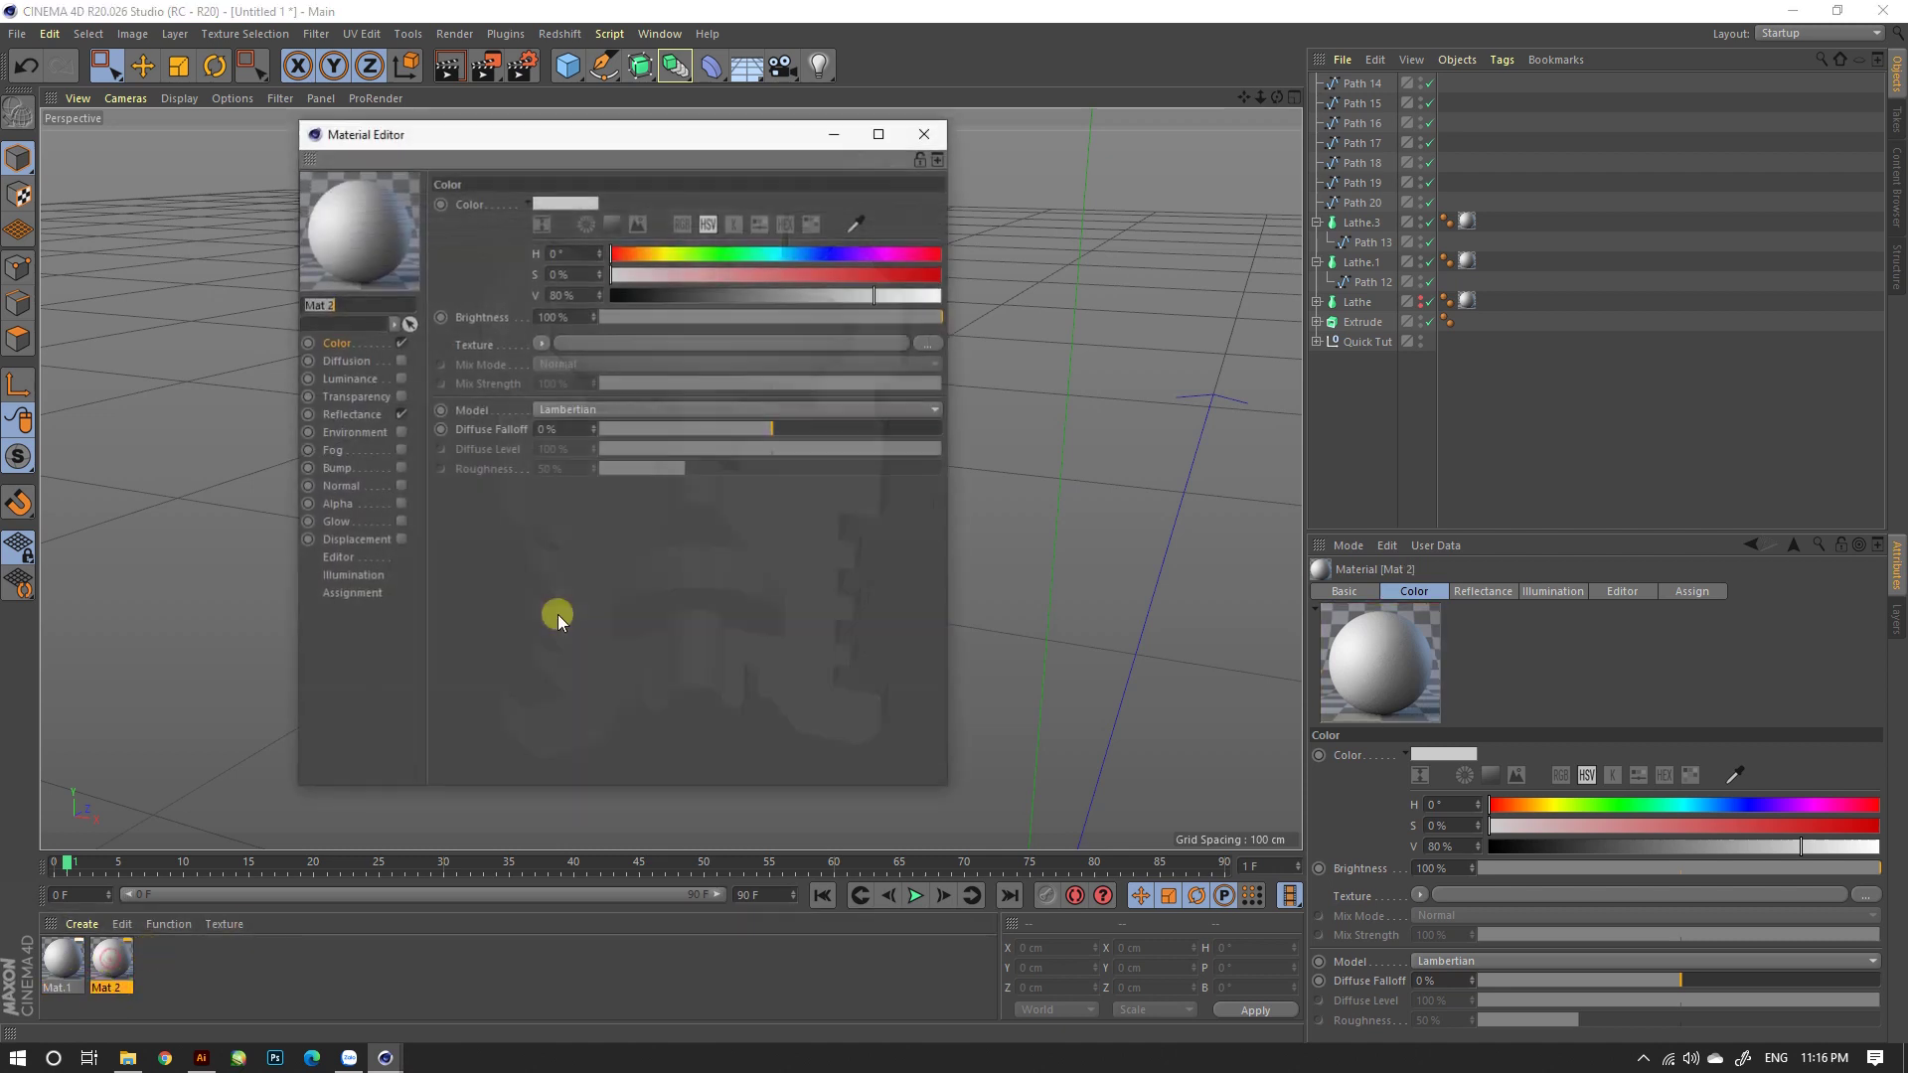
click(697, 255)
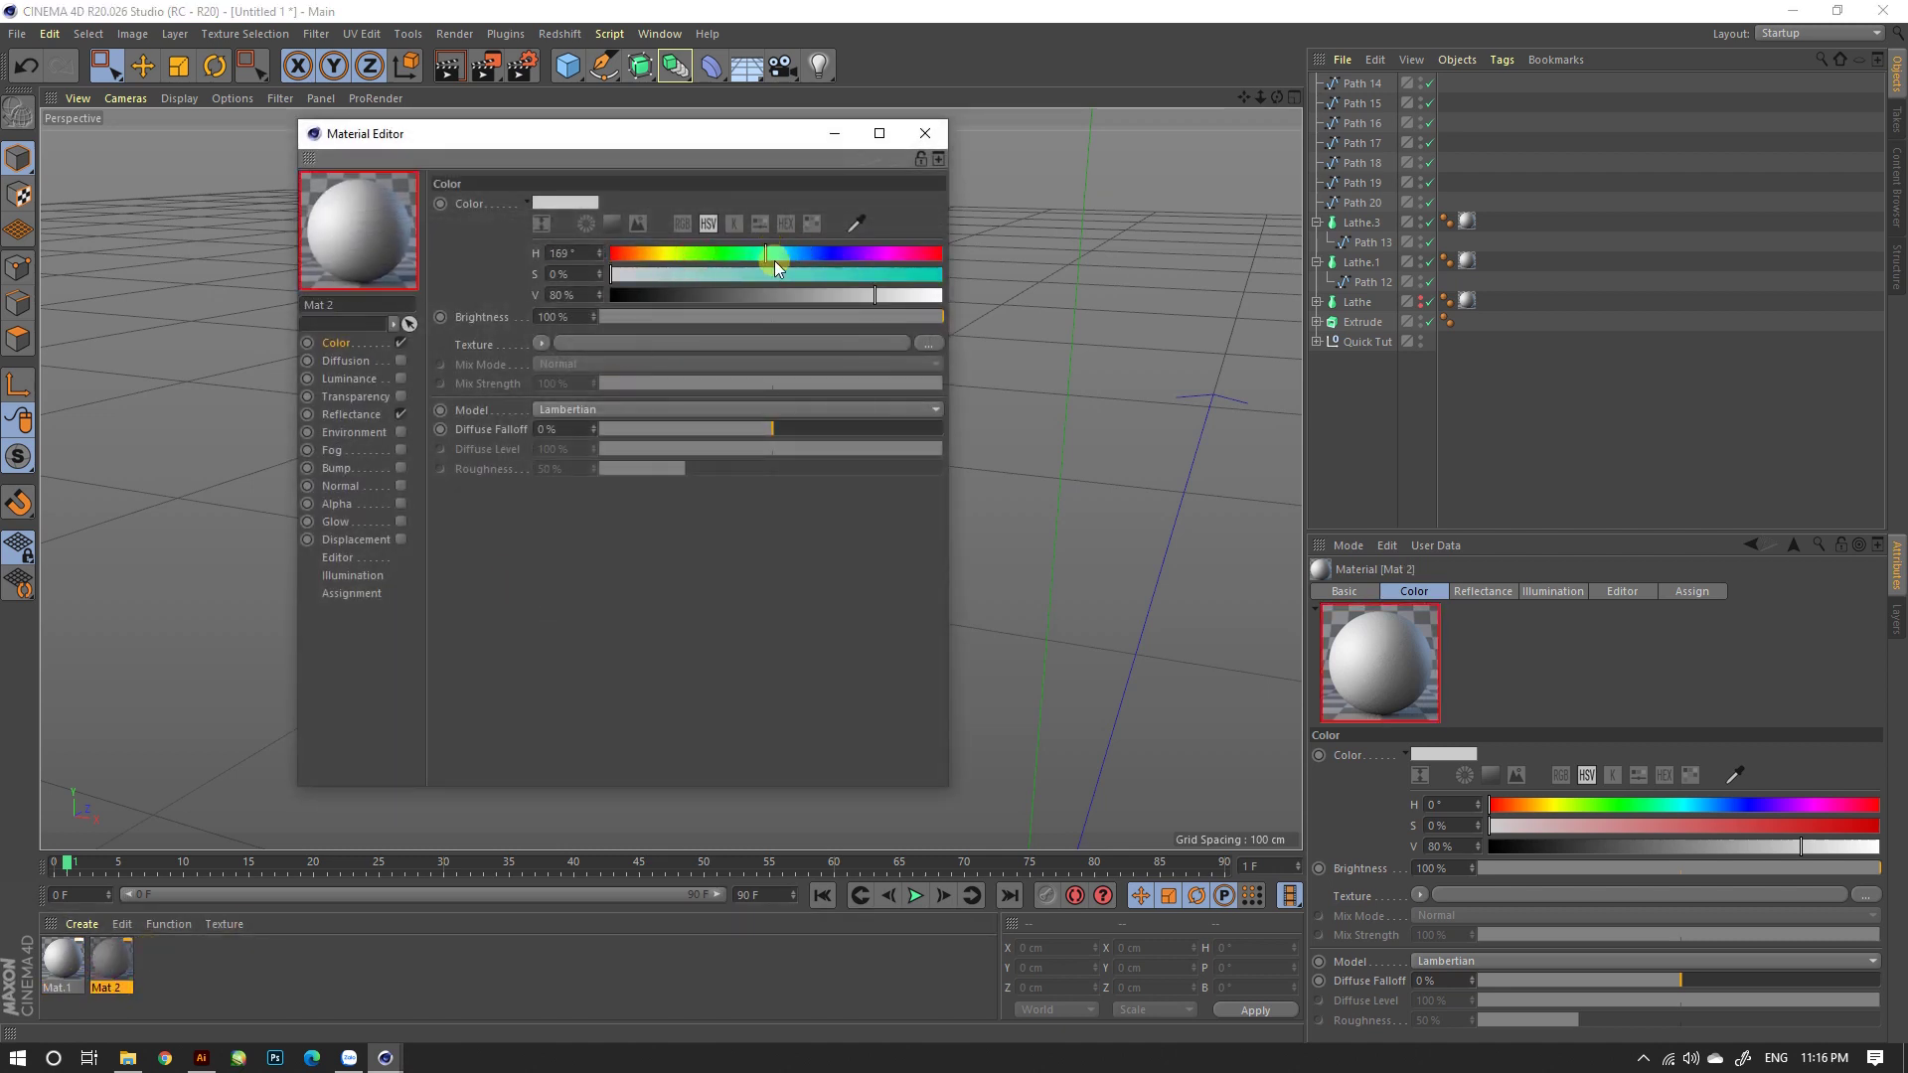
drag(776, 275, 946, 273)
click(924, 133)
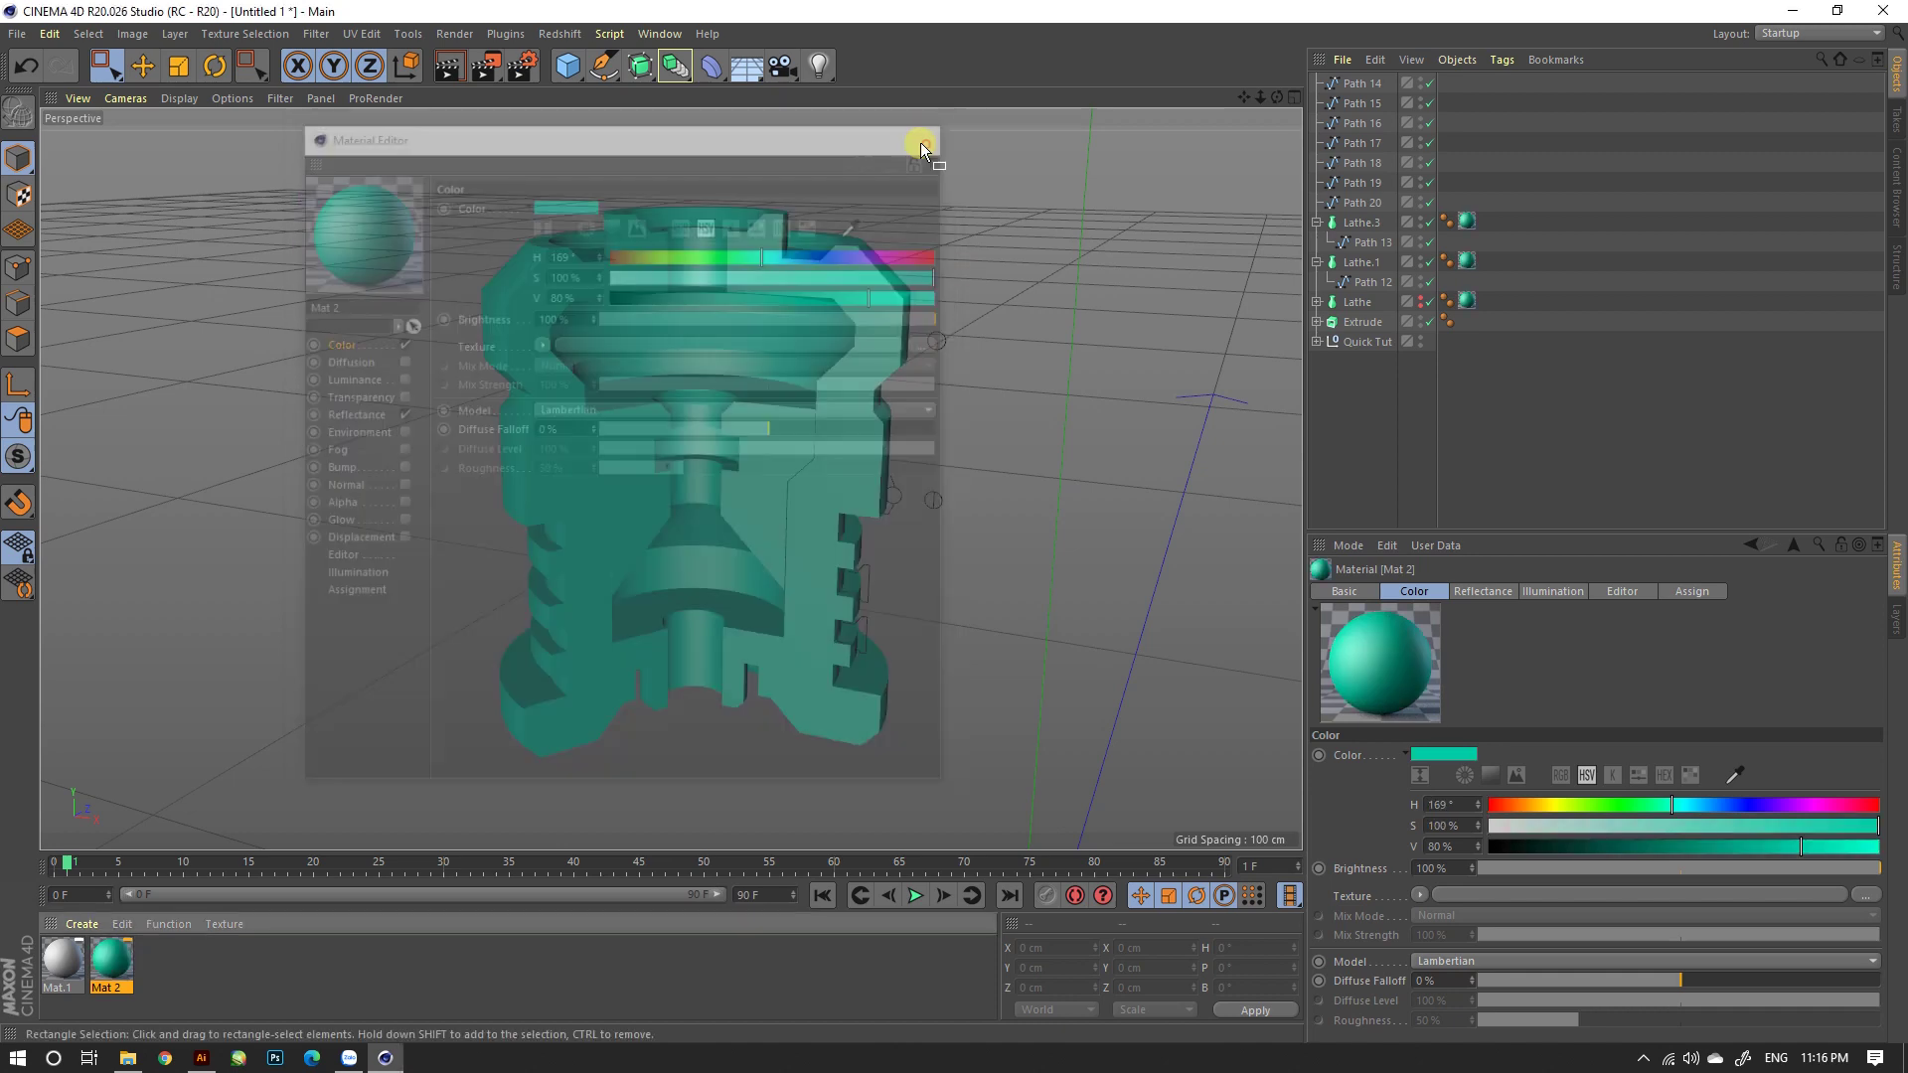
Step: Colour Mat.1 orange (hue 32°, saturation 88%) and apply it to Lathe.3
click(151, 962)
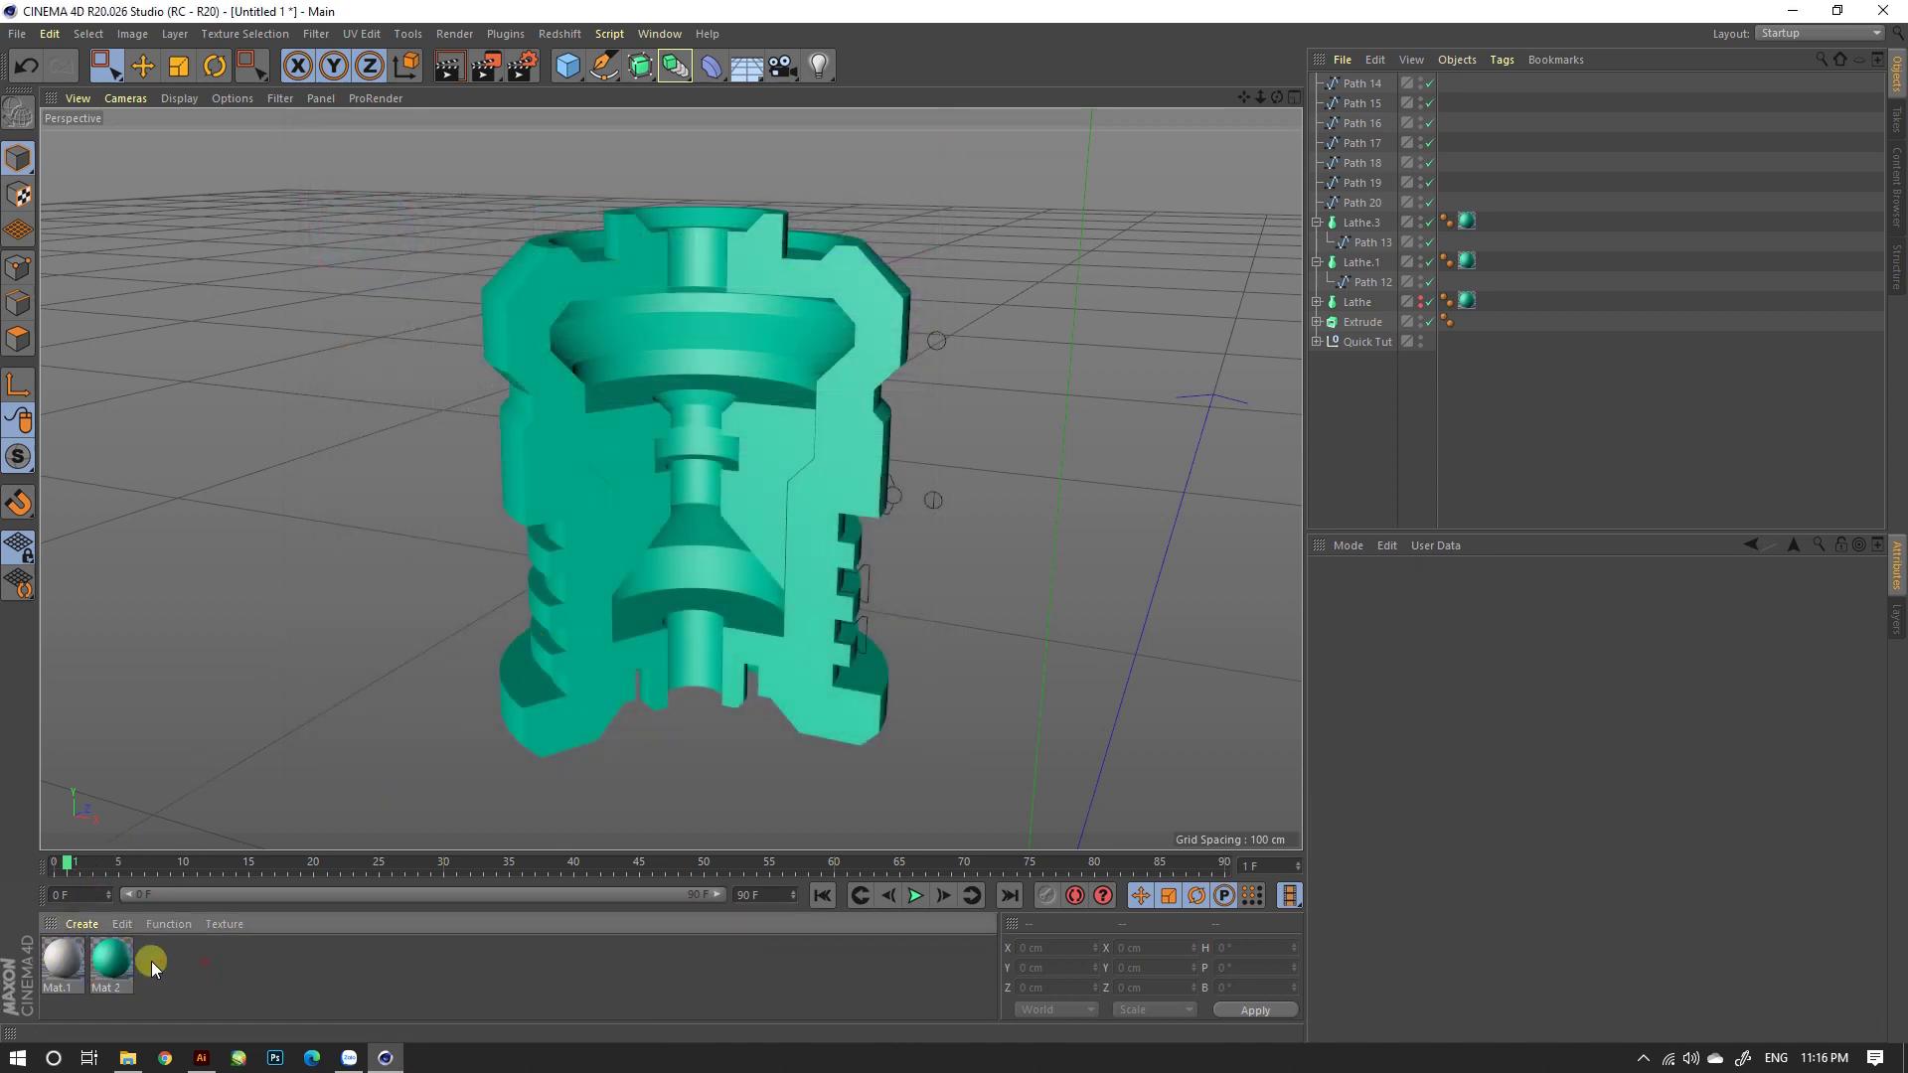
double_click(62, 962)
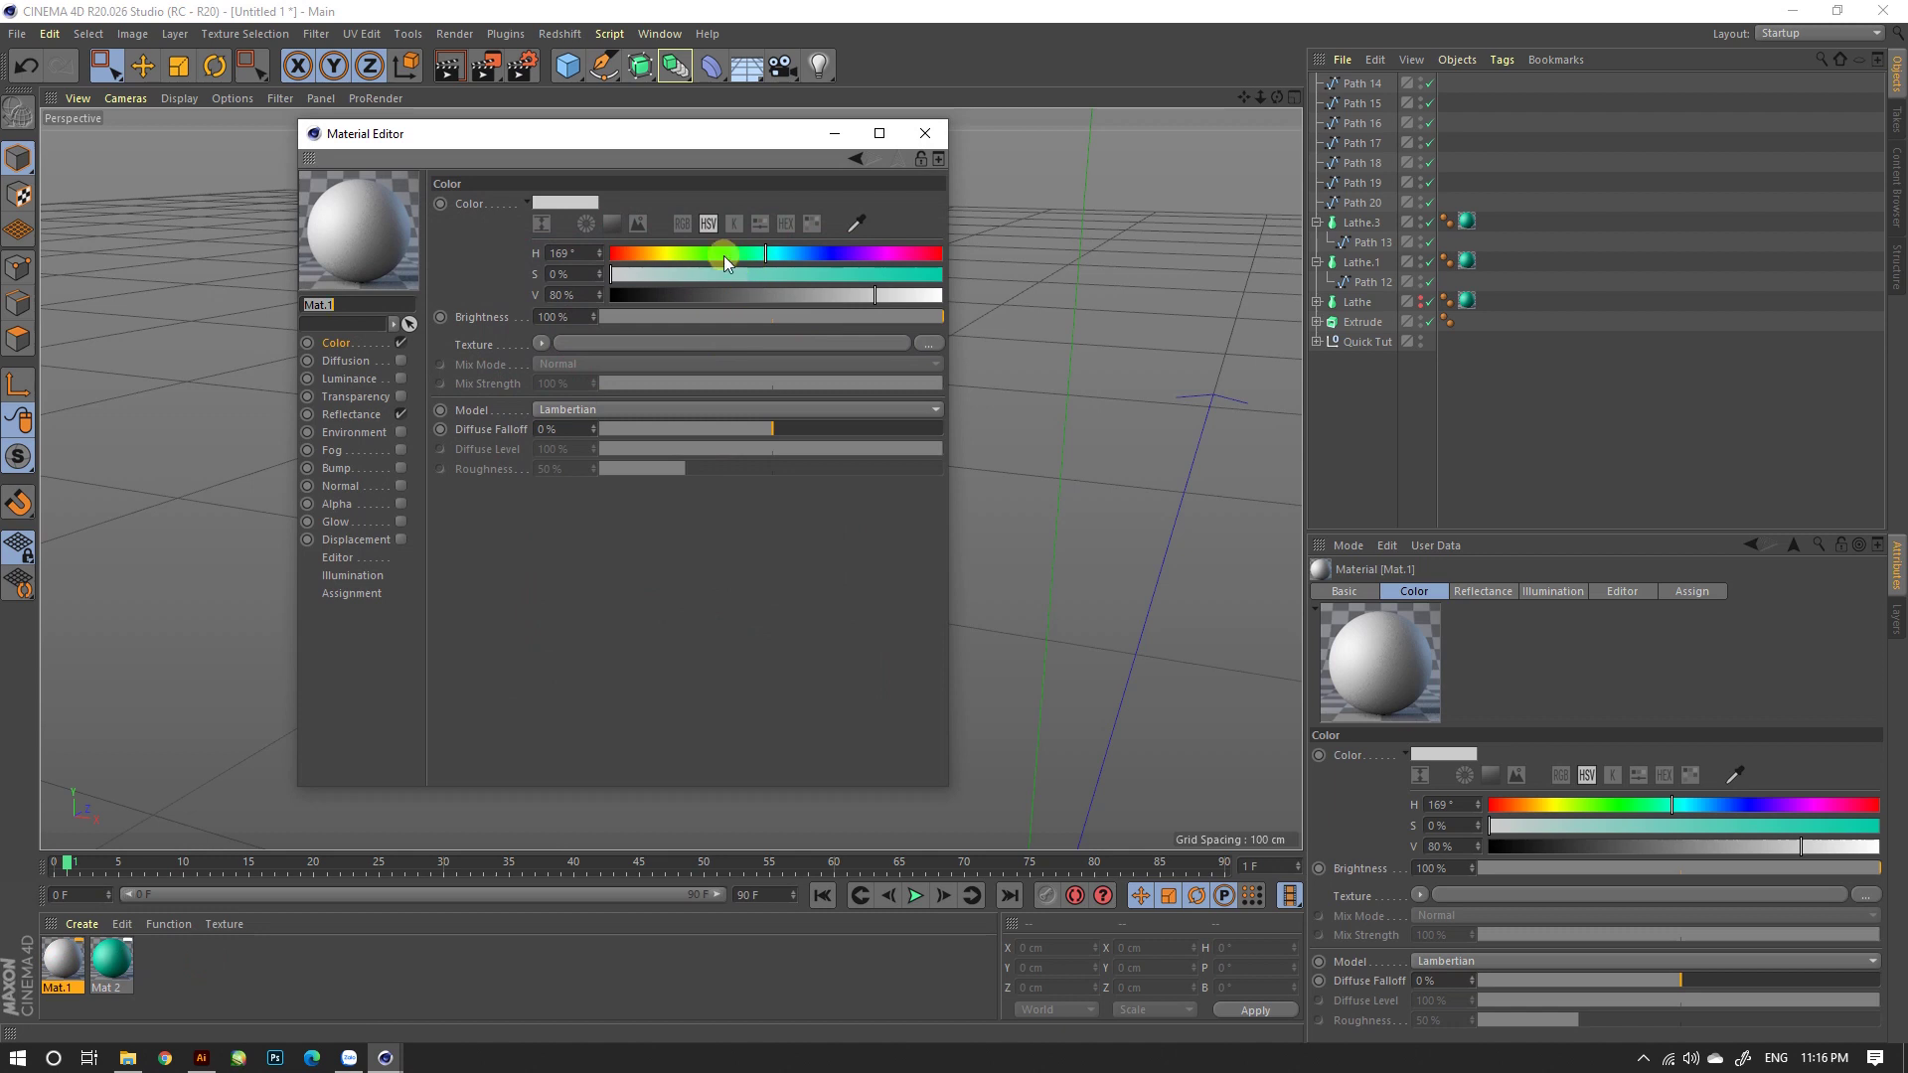
click(640, 253)
drag(839, 275, 902, 274)
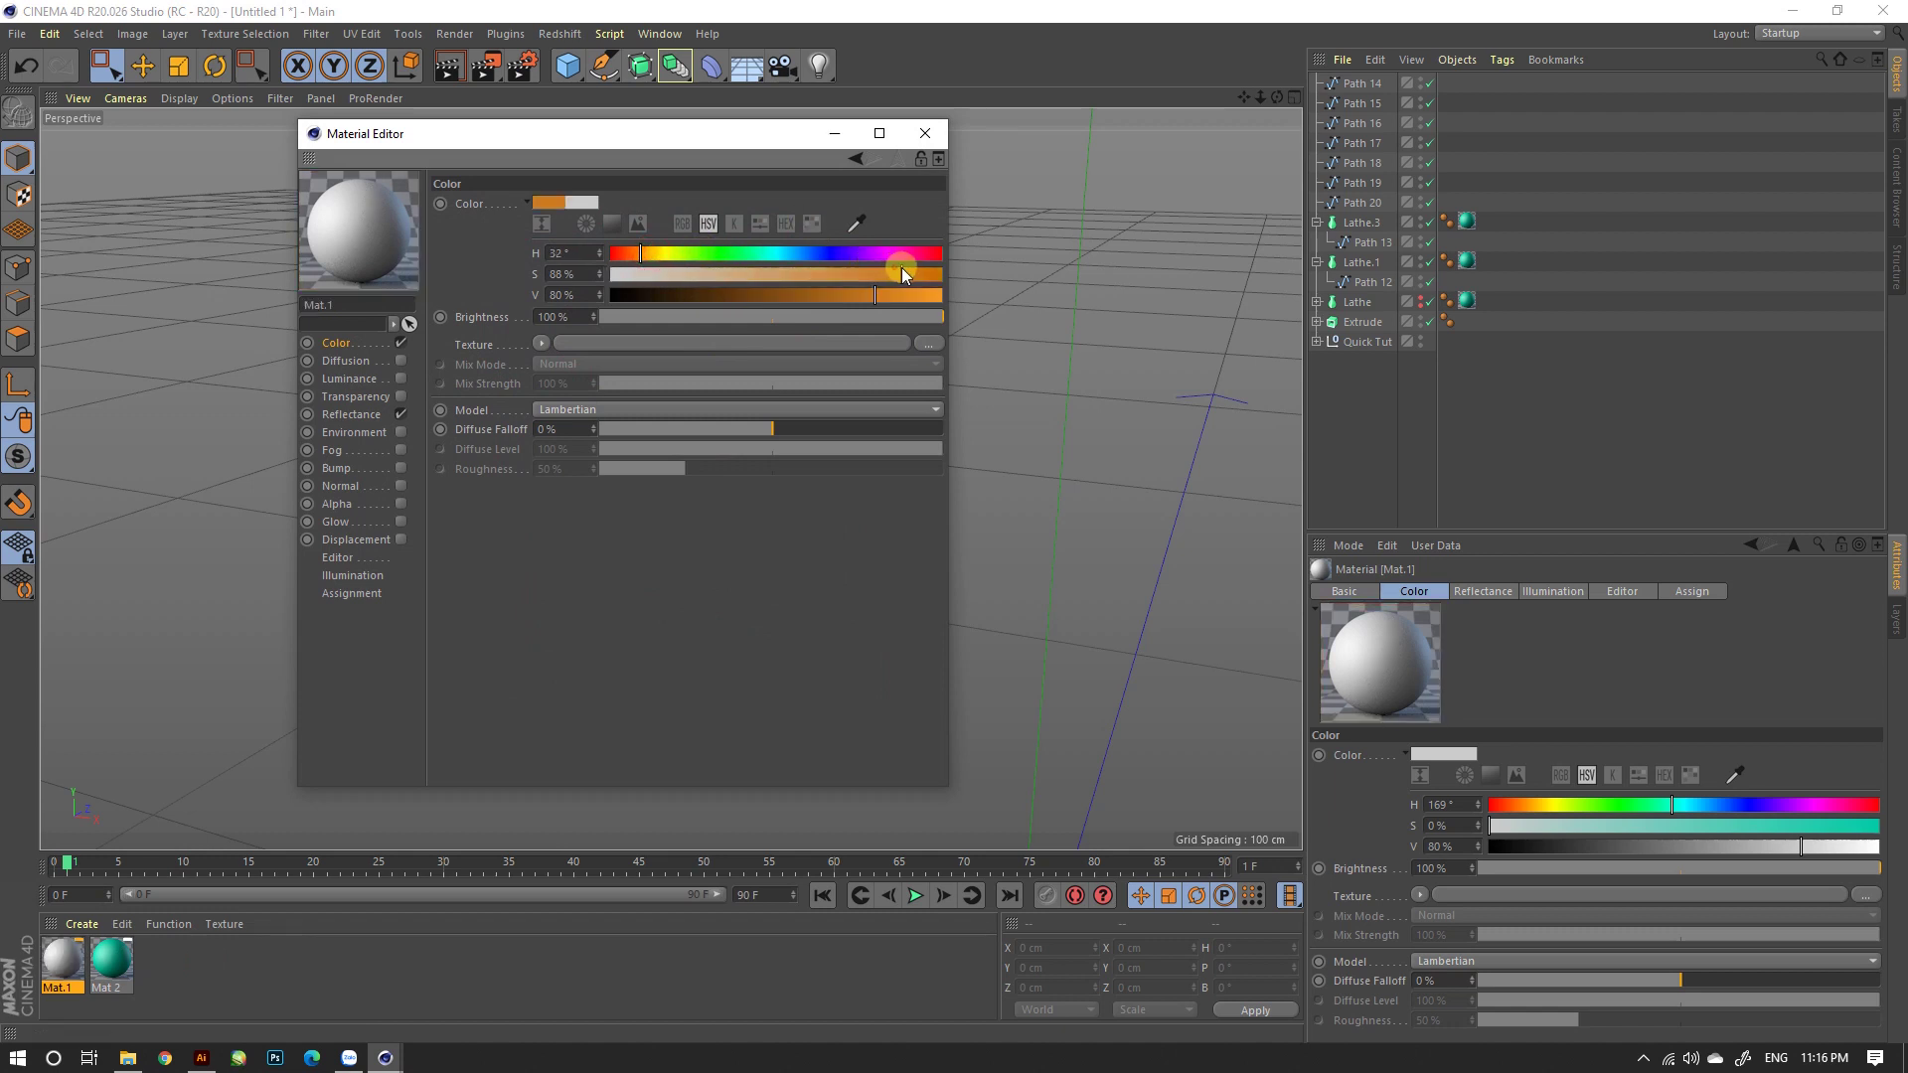
click(924, 133)
drag(70, 957, 712, 484)
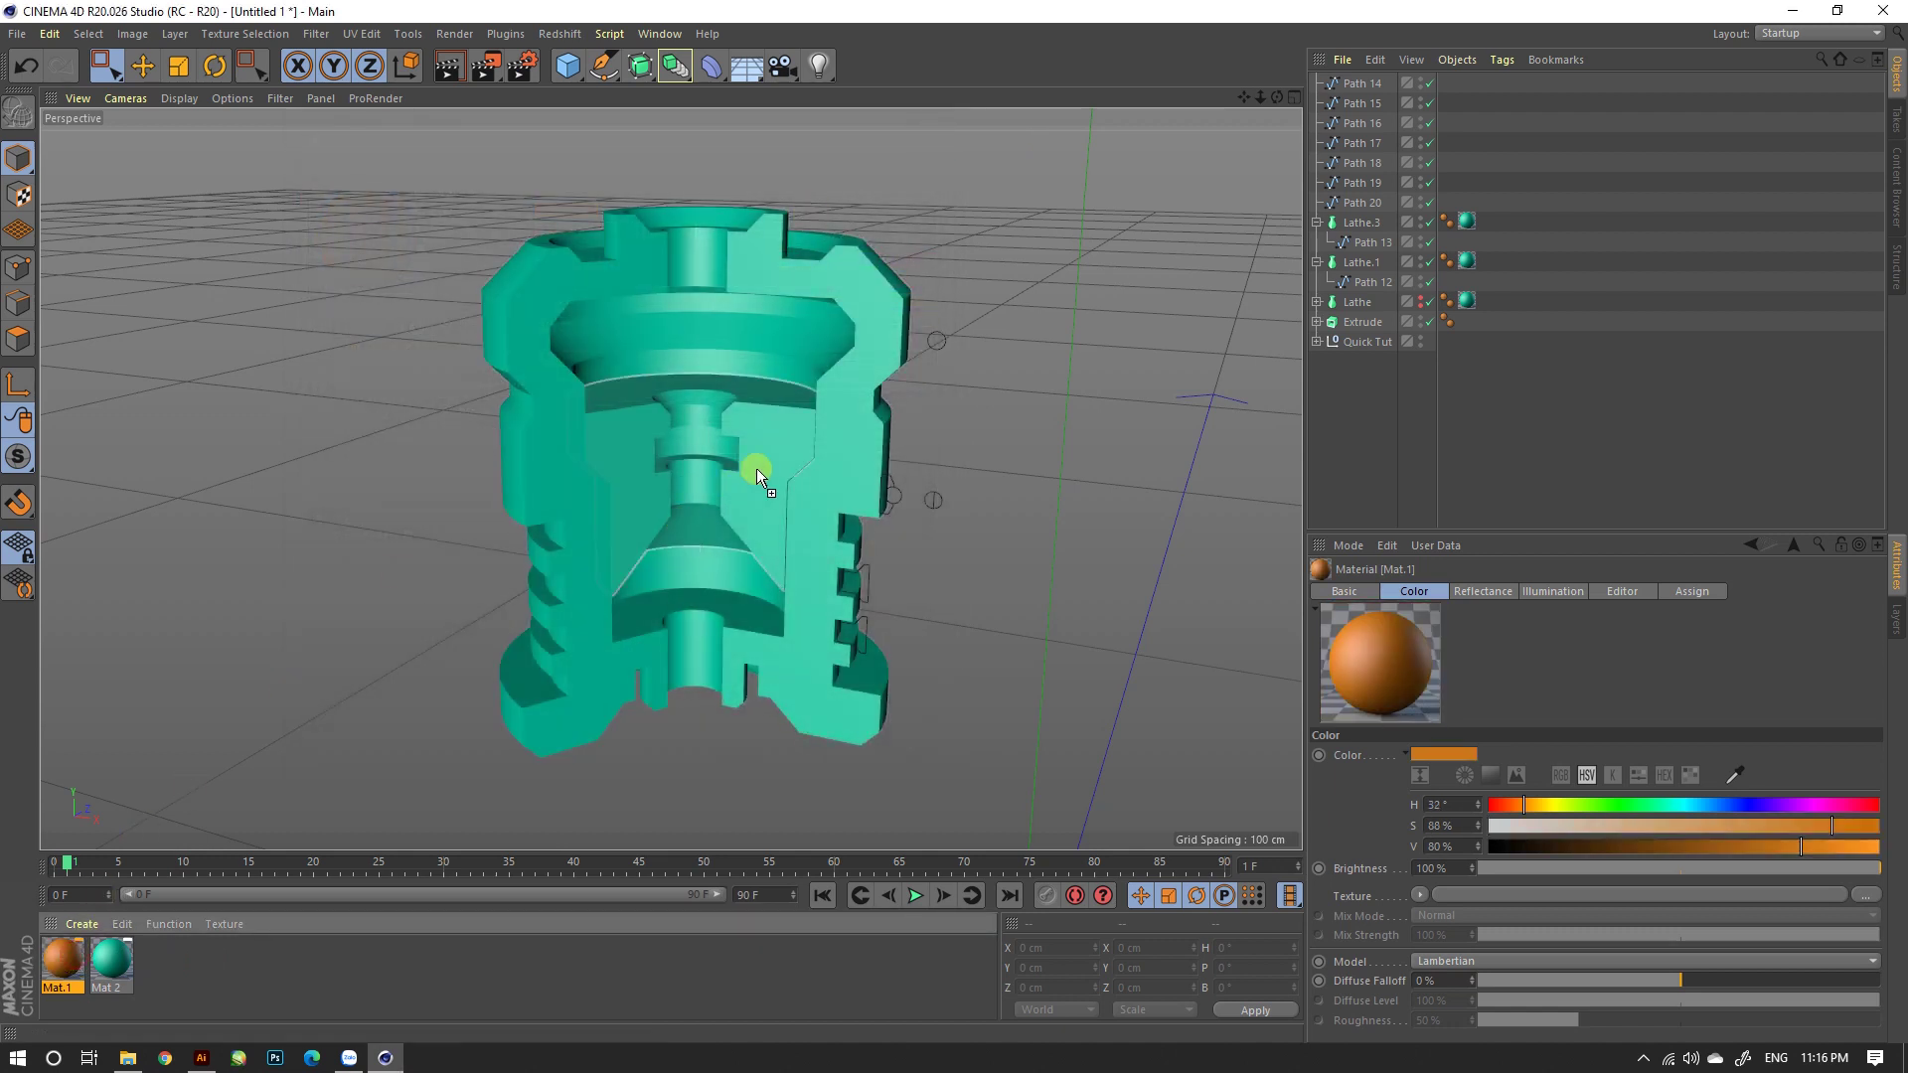
Step: Remove the teal Mat.2 texture tag from Lathe.3
click(937, 421)
scroll(738, 414, up, 5)
mouse_move(738, 413)
alt+mouse_down()
mouse_move(766, 545)
mouse_move(588, 497)
mouse_move(609, 468)
alt+mouse_up()
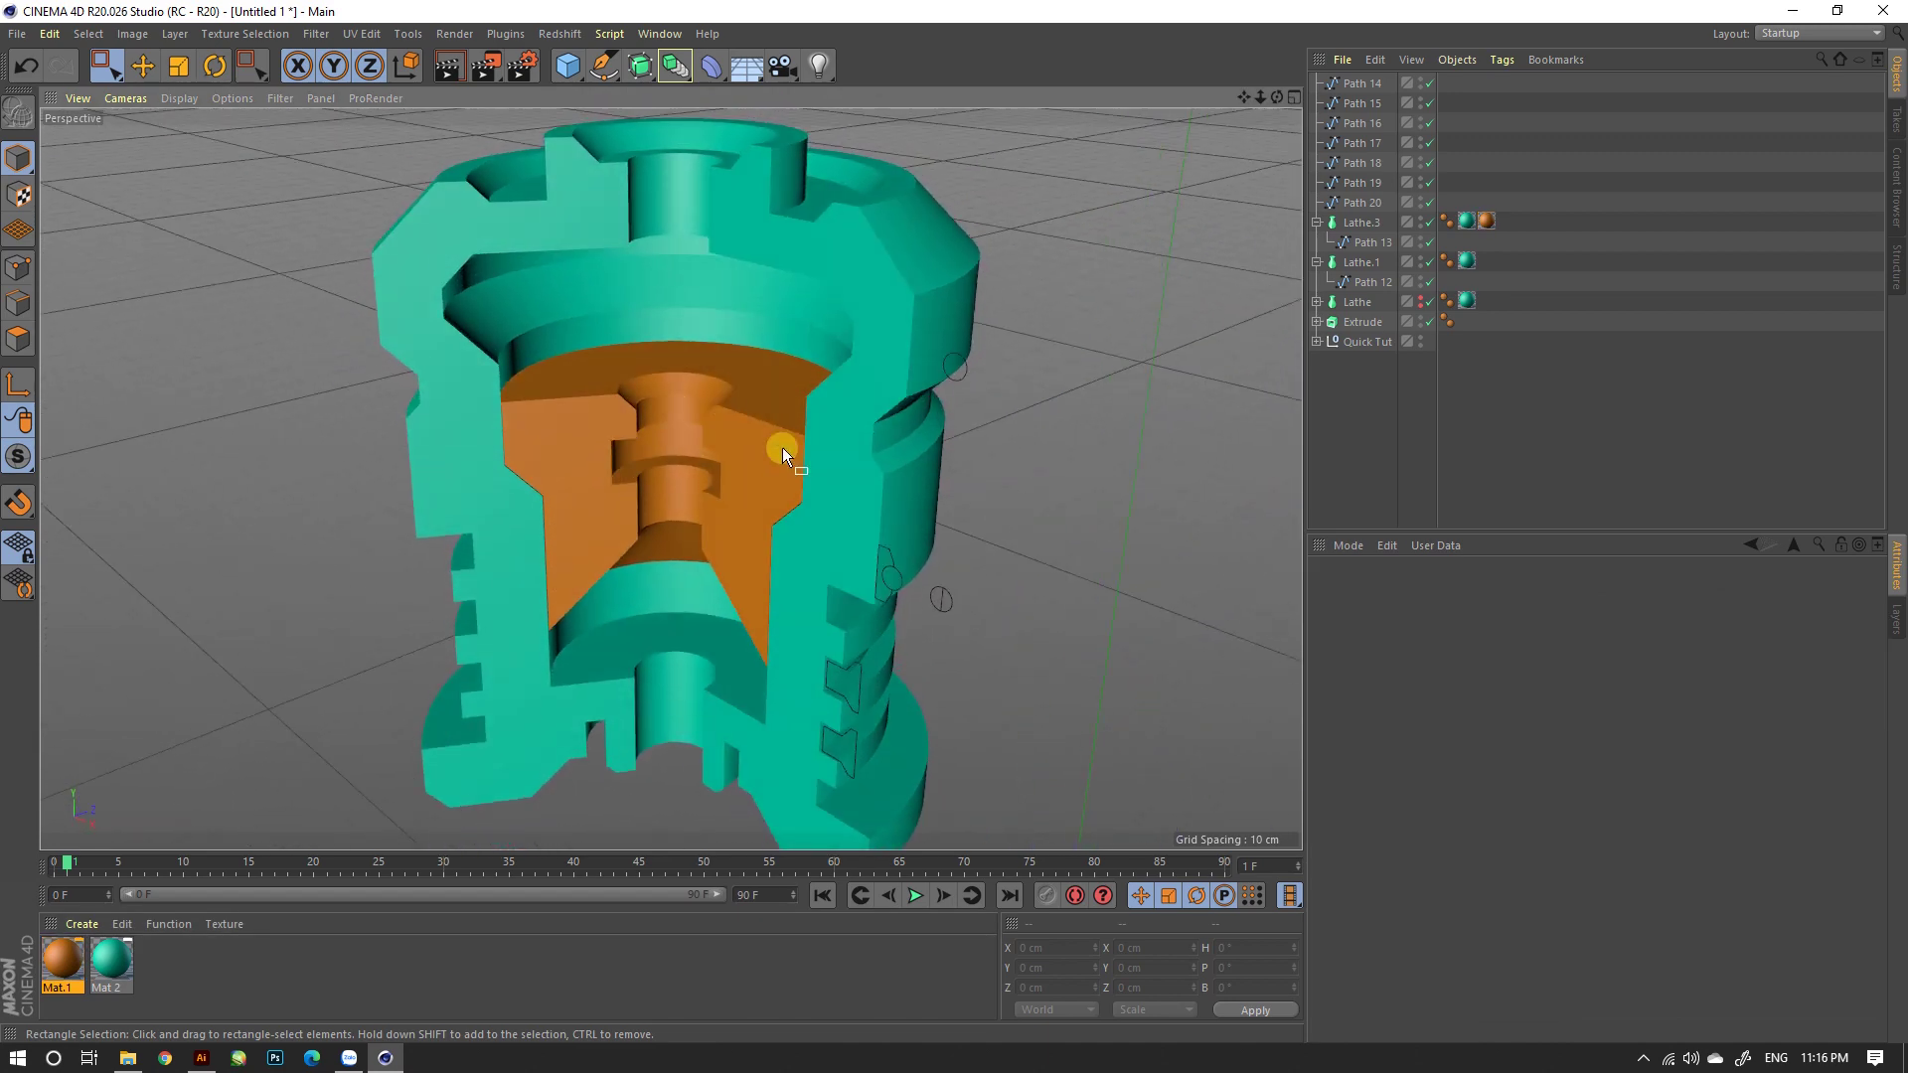
click(1467, 223)
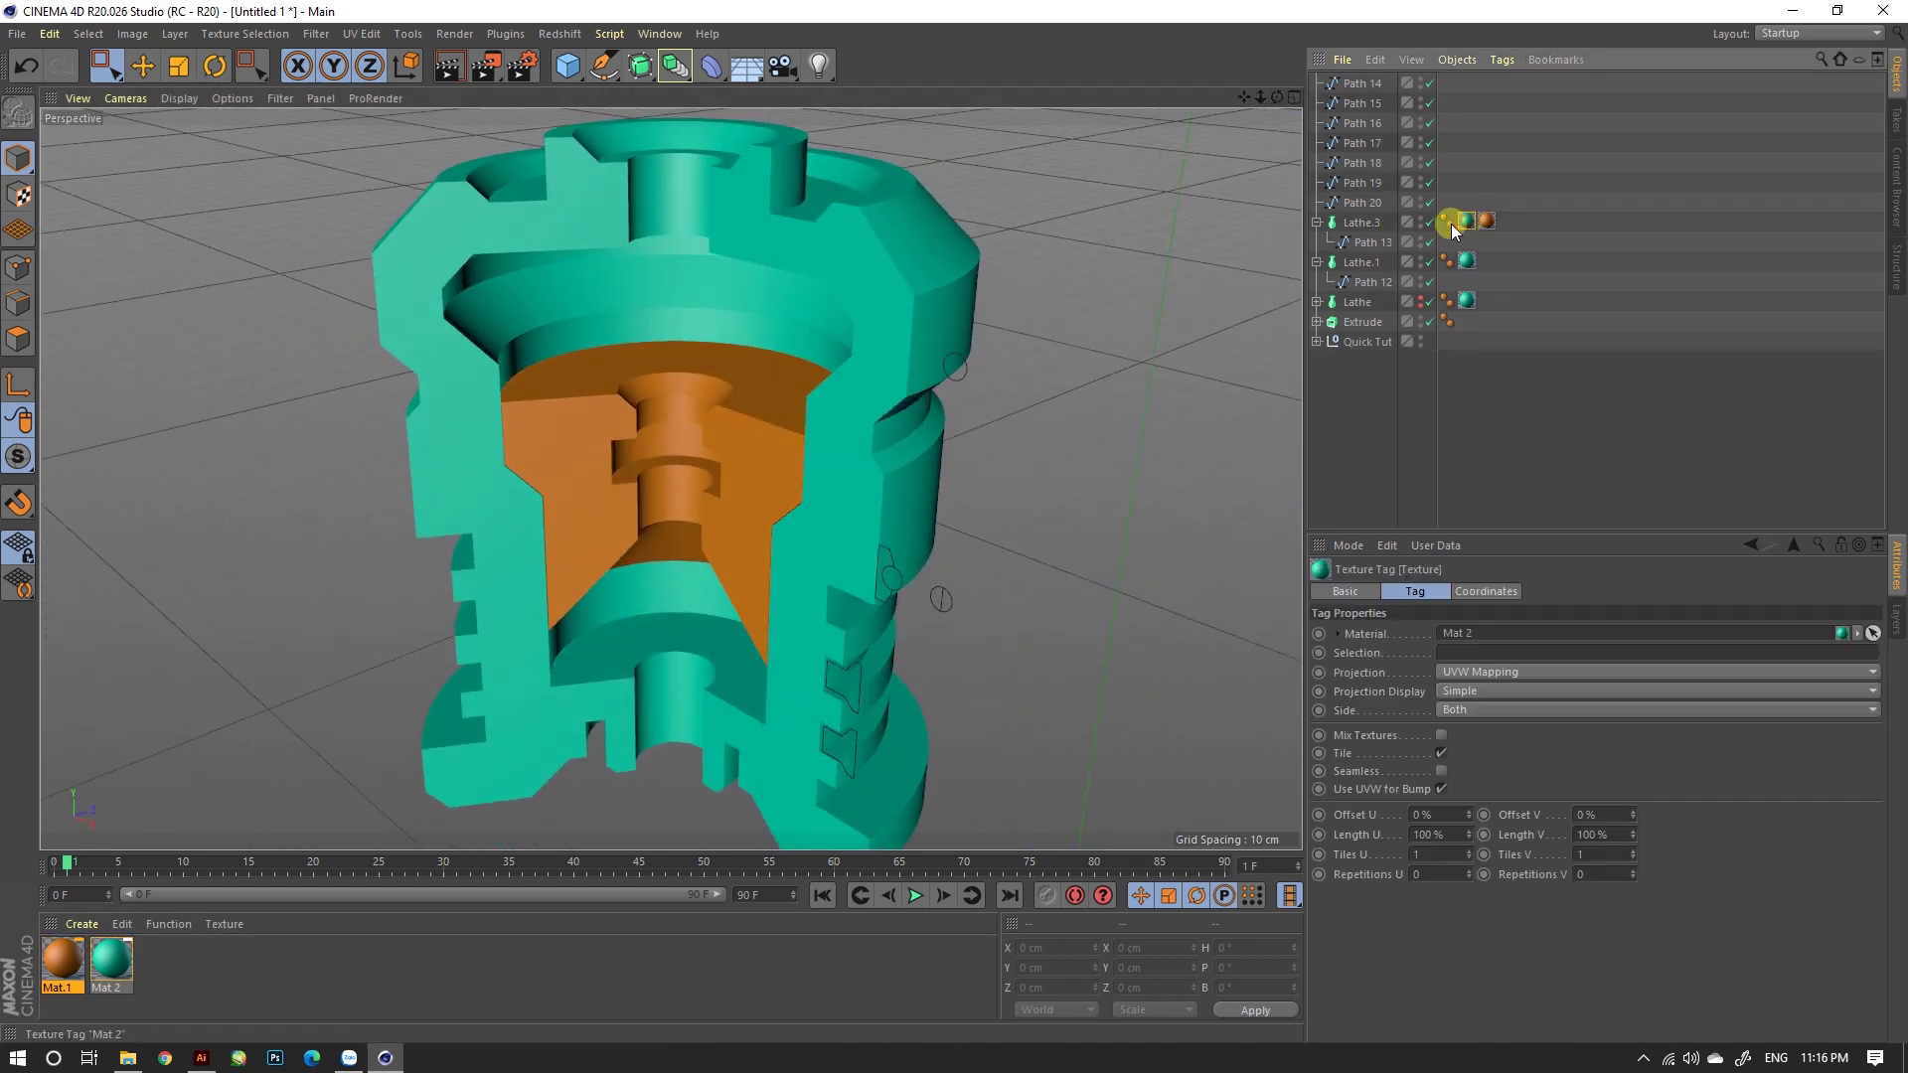
key(Delete)
Step: Set Lathe.3's angle to 136°, leaving a narrow orange wedge
click(1367, 220)
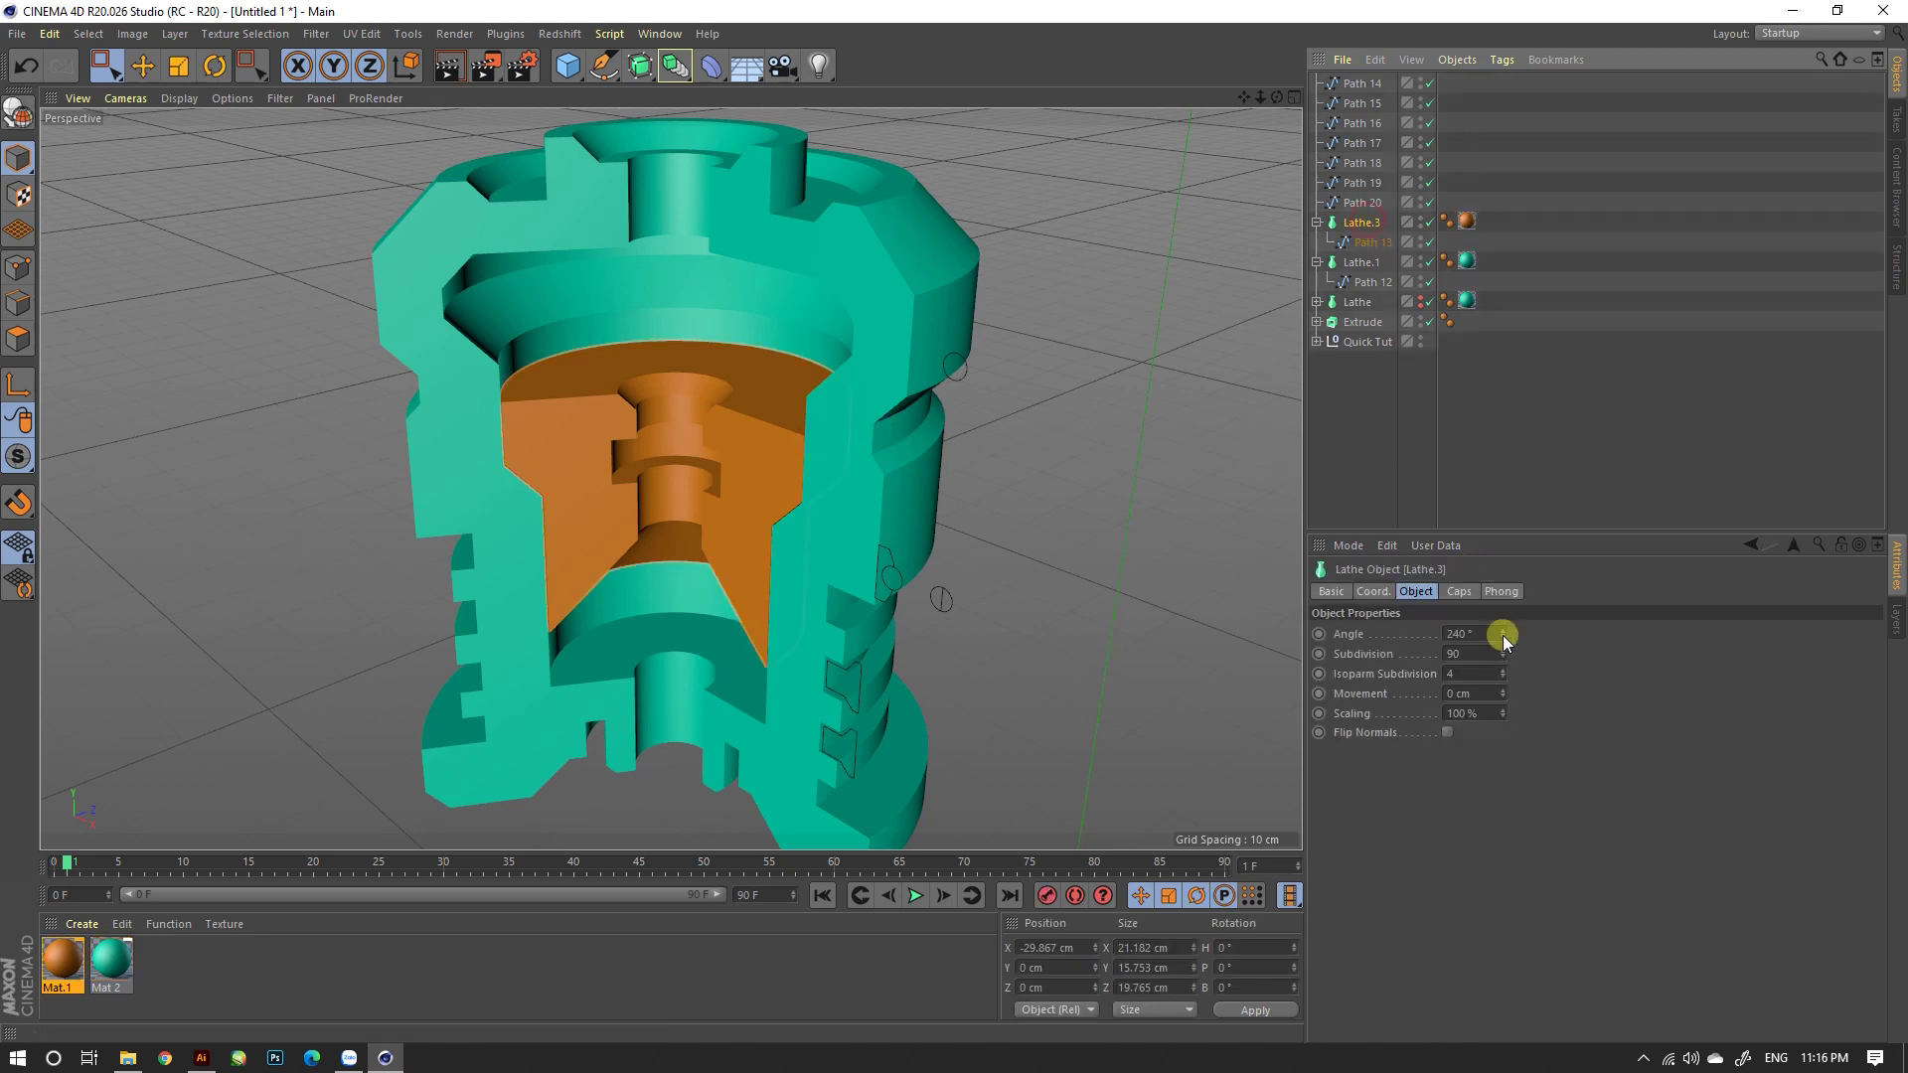
drag(1503, 636, 1500, 660)
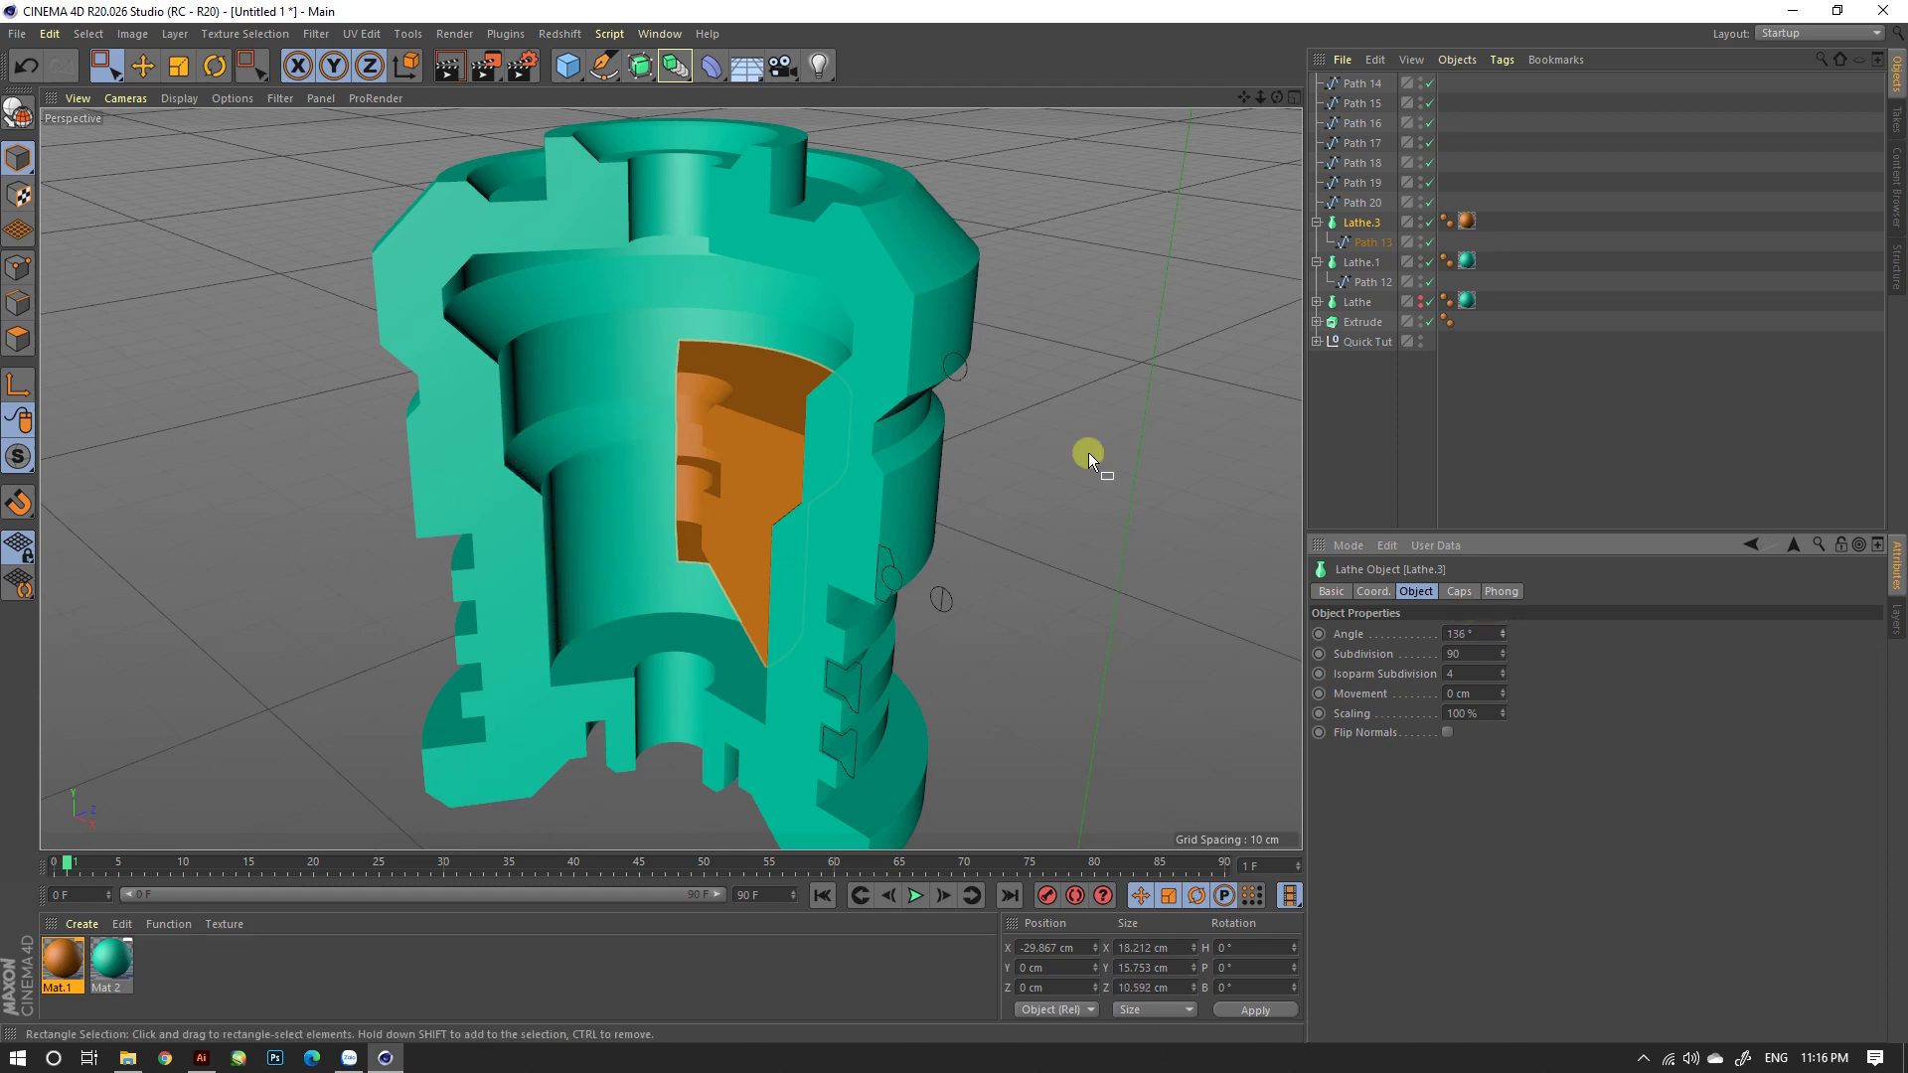
scroll(773, 557, down, 3)
mouse_move(774, 556)
alt+mouse_down()
mouse_move(749, 474)
mouse_move(892, 455)
mouse_move(780, 453)
mouse_move(755, 528)
mouse_move(776, 589)
alt+mouse_up()
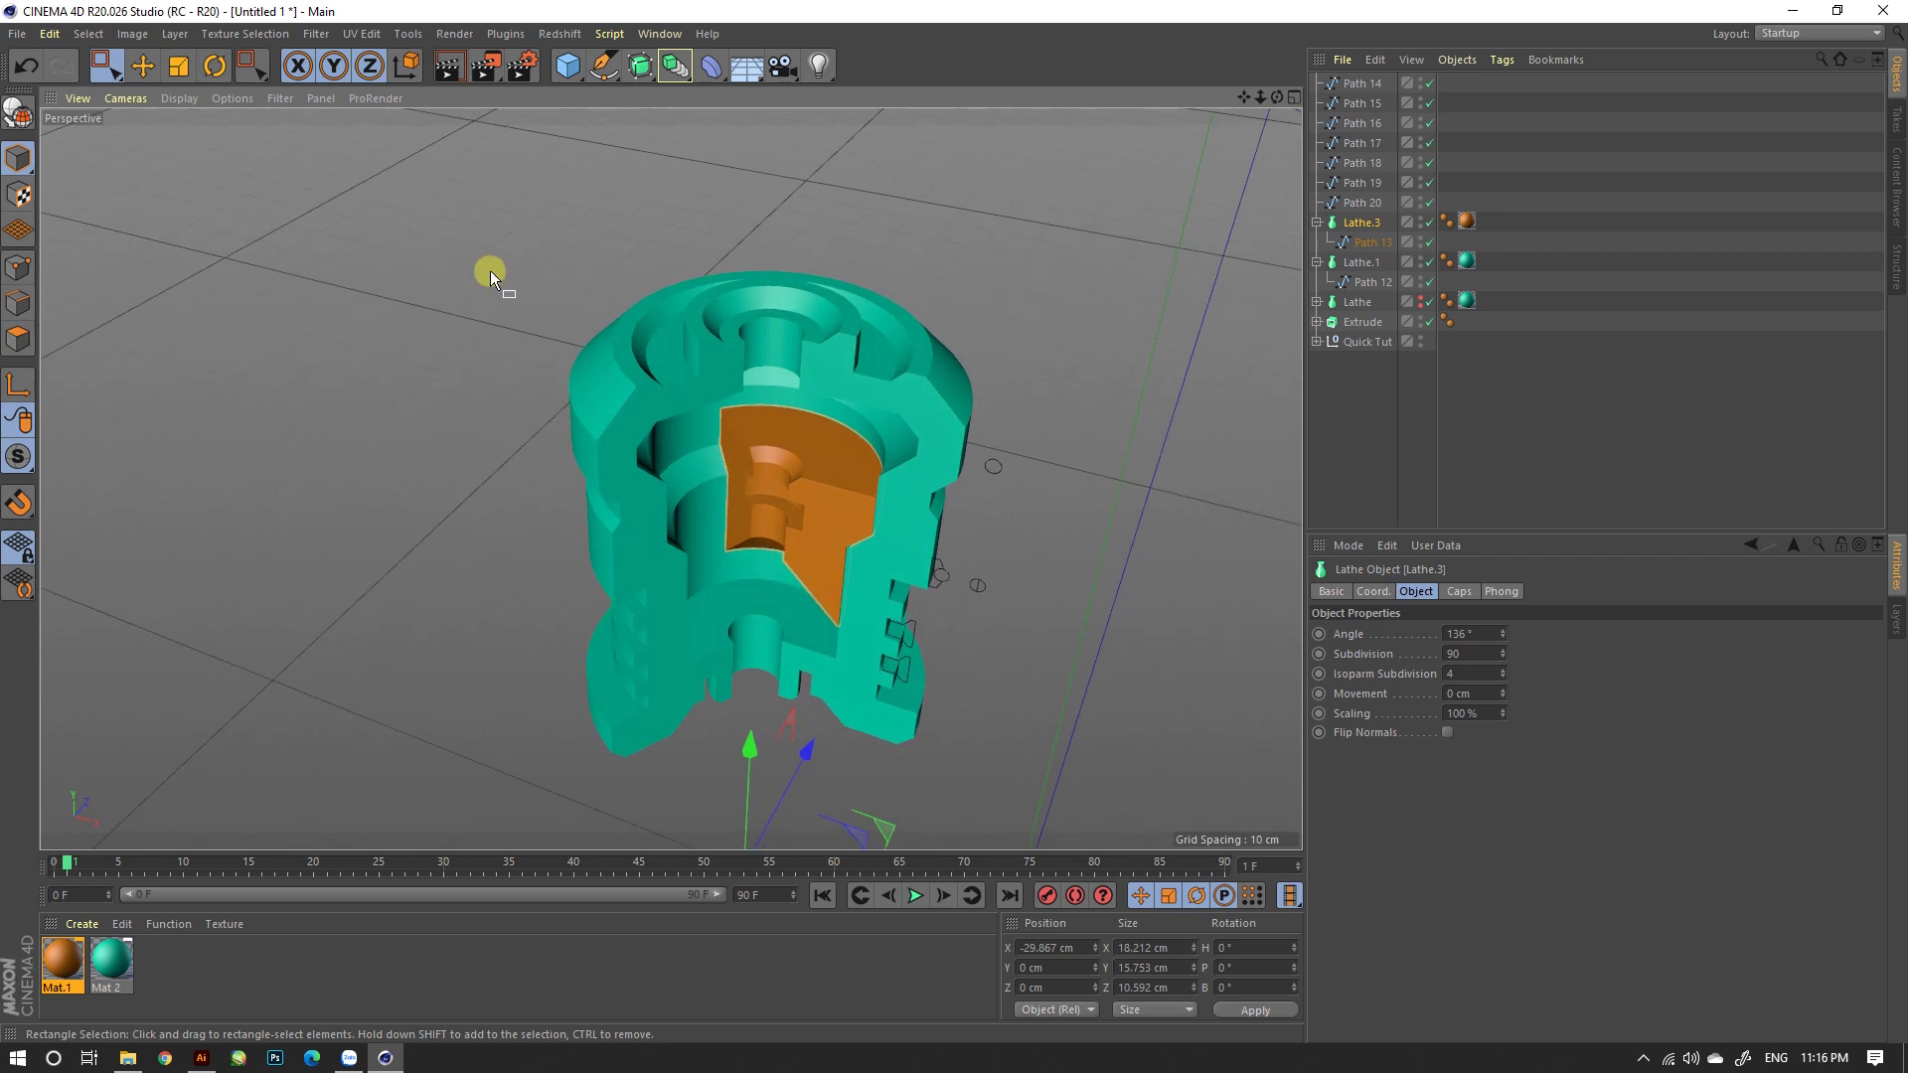
Step: Add an omni light and position it above and beside the model
click(449, 65)
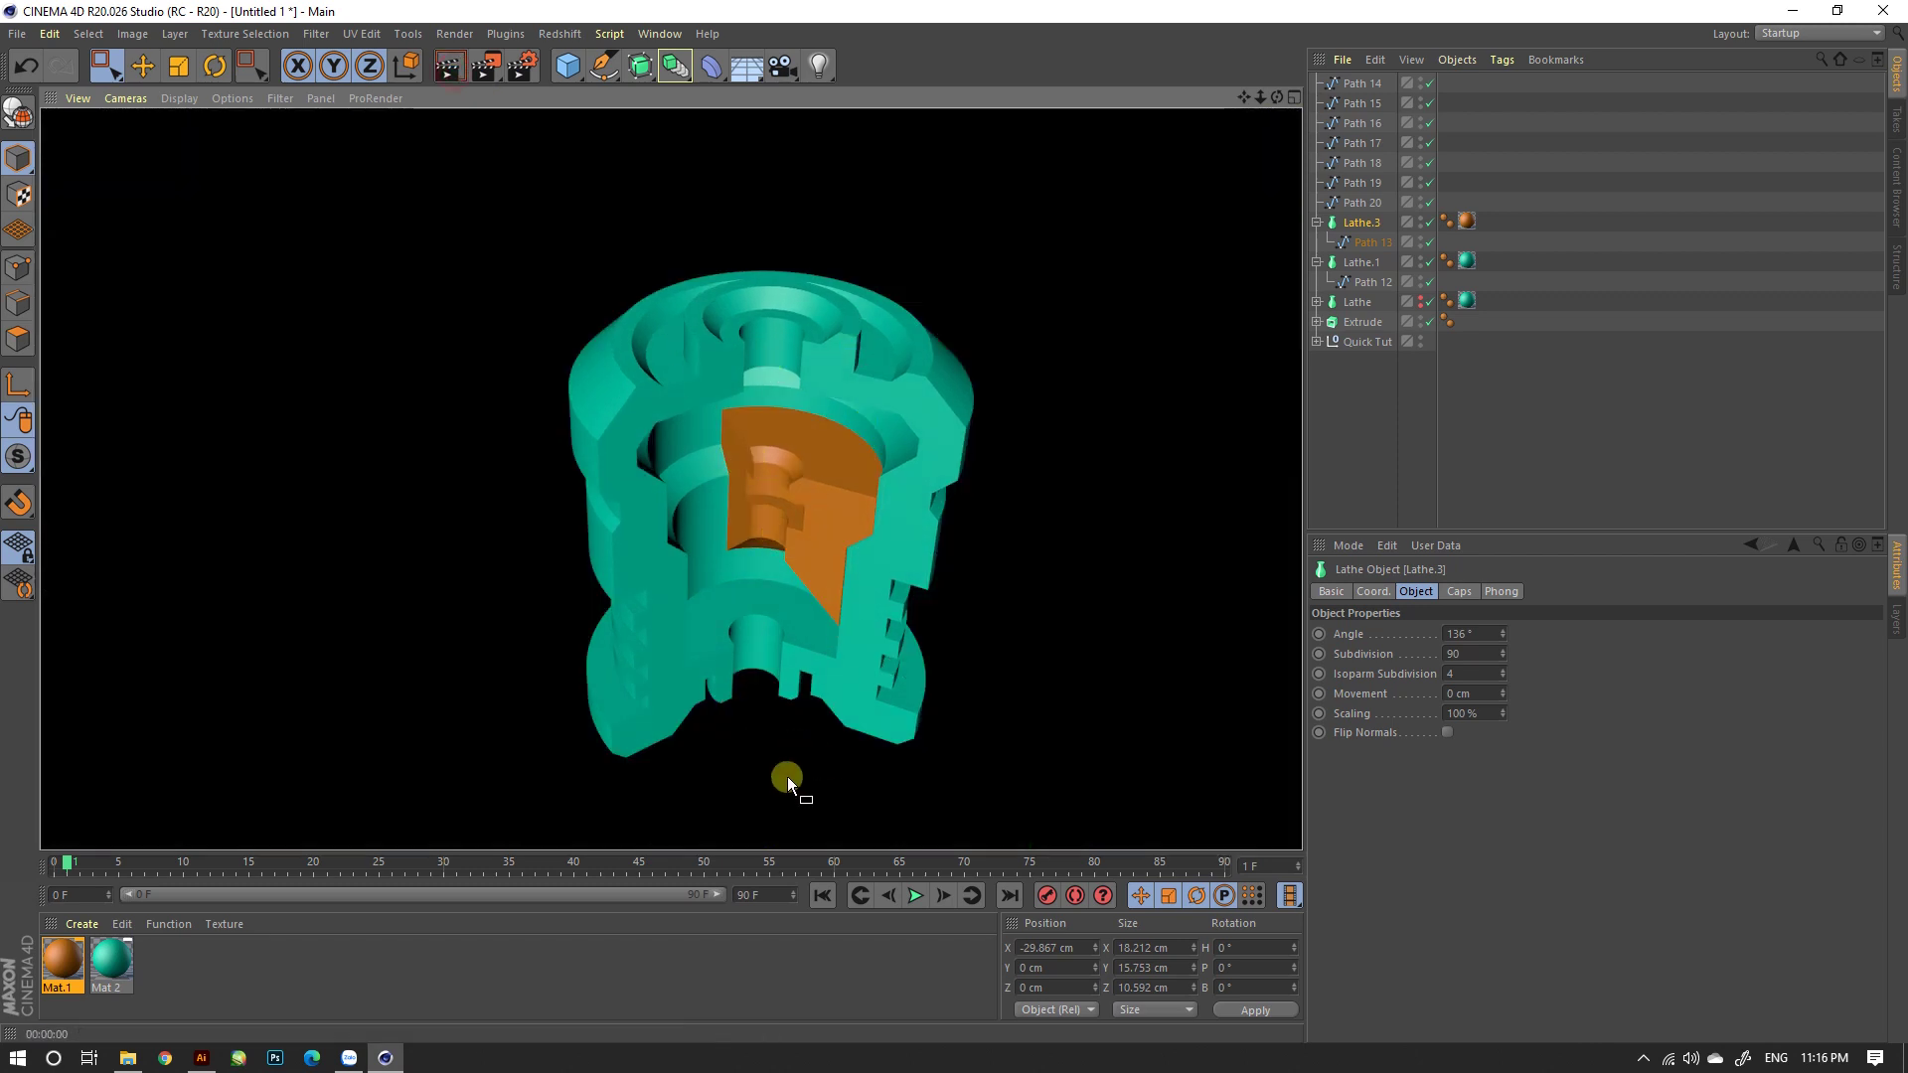
click(926, 467)
click(815, 66)
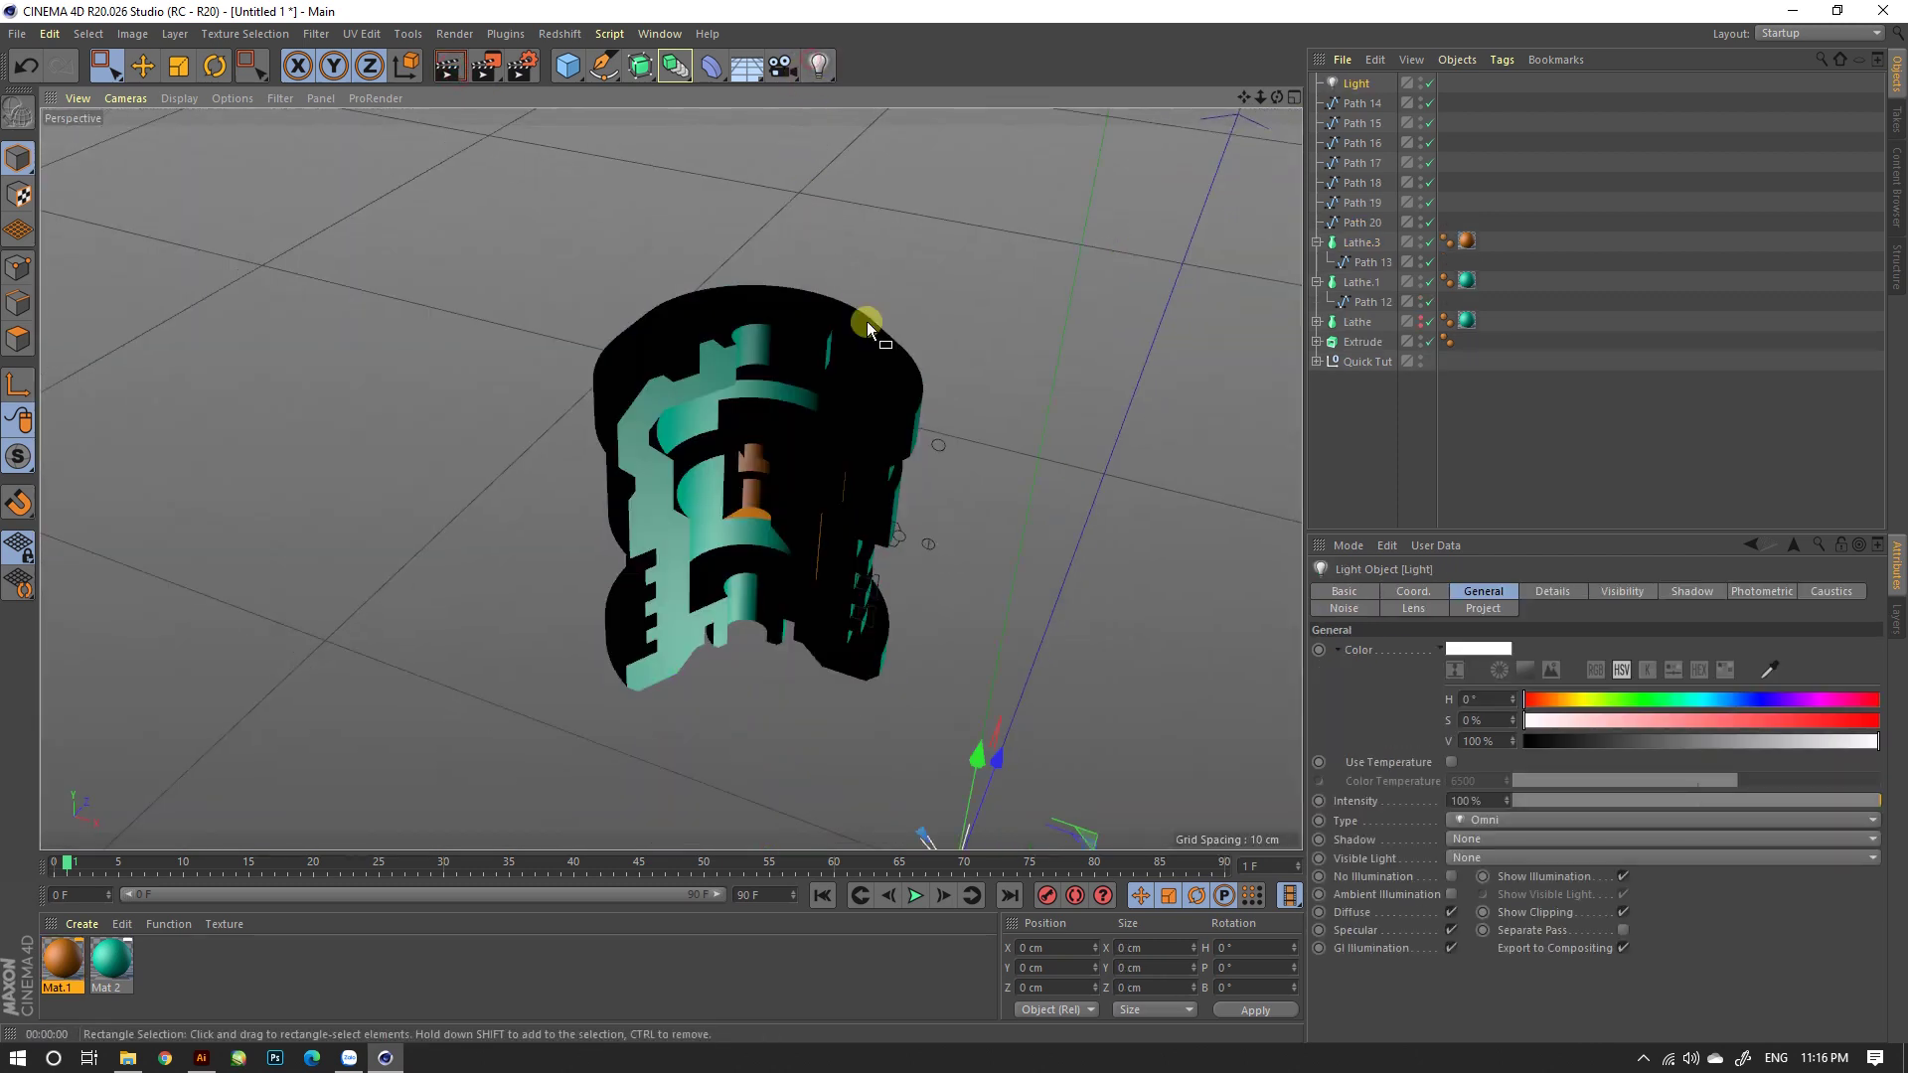
drag(1014, 717, 1059, 245)
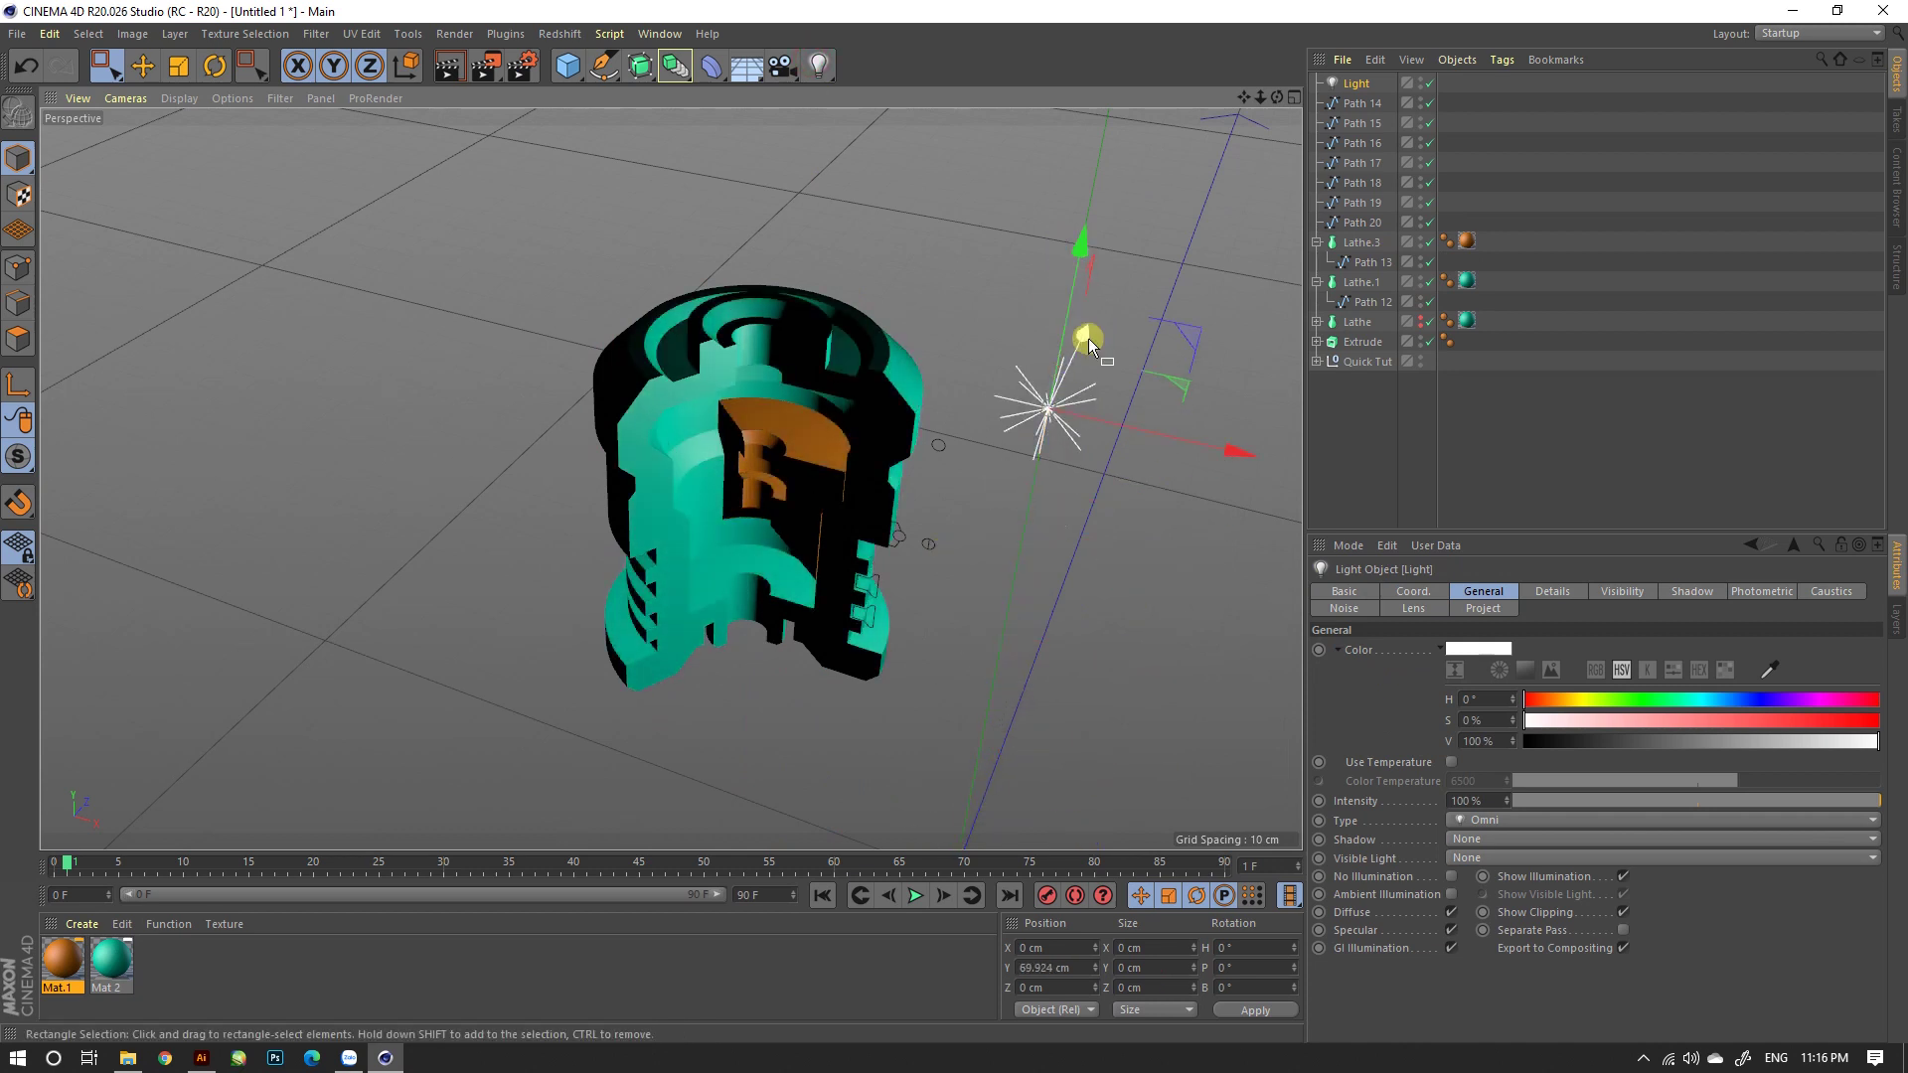
drag(1220, 444, 880, 403)
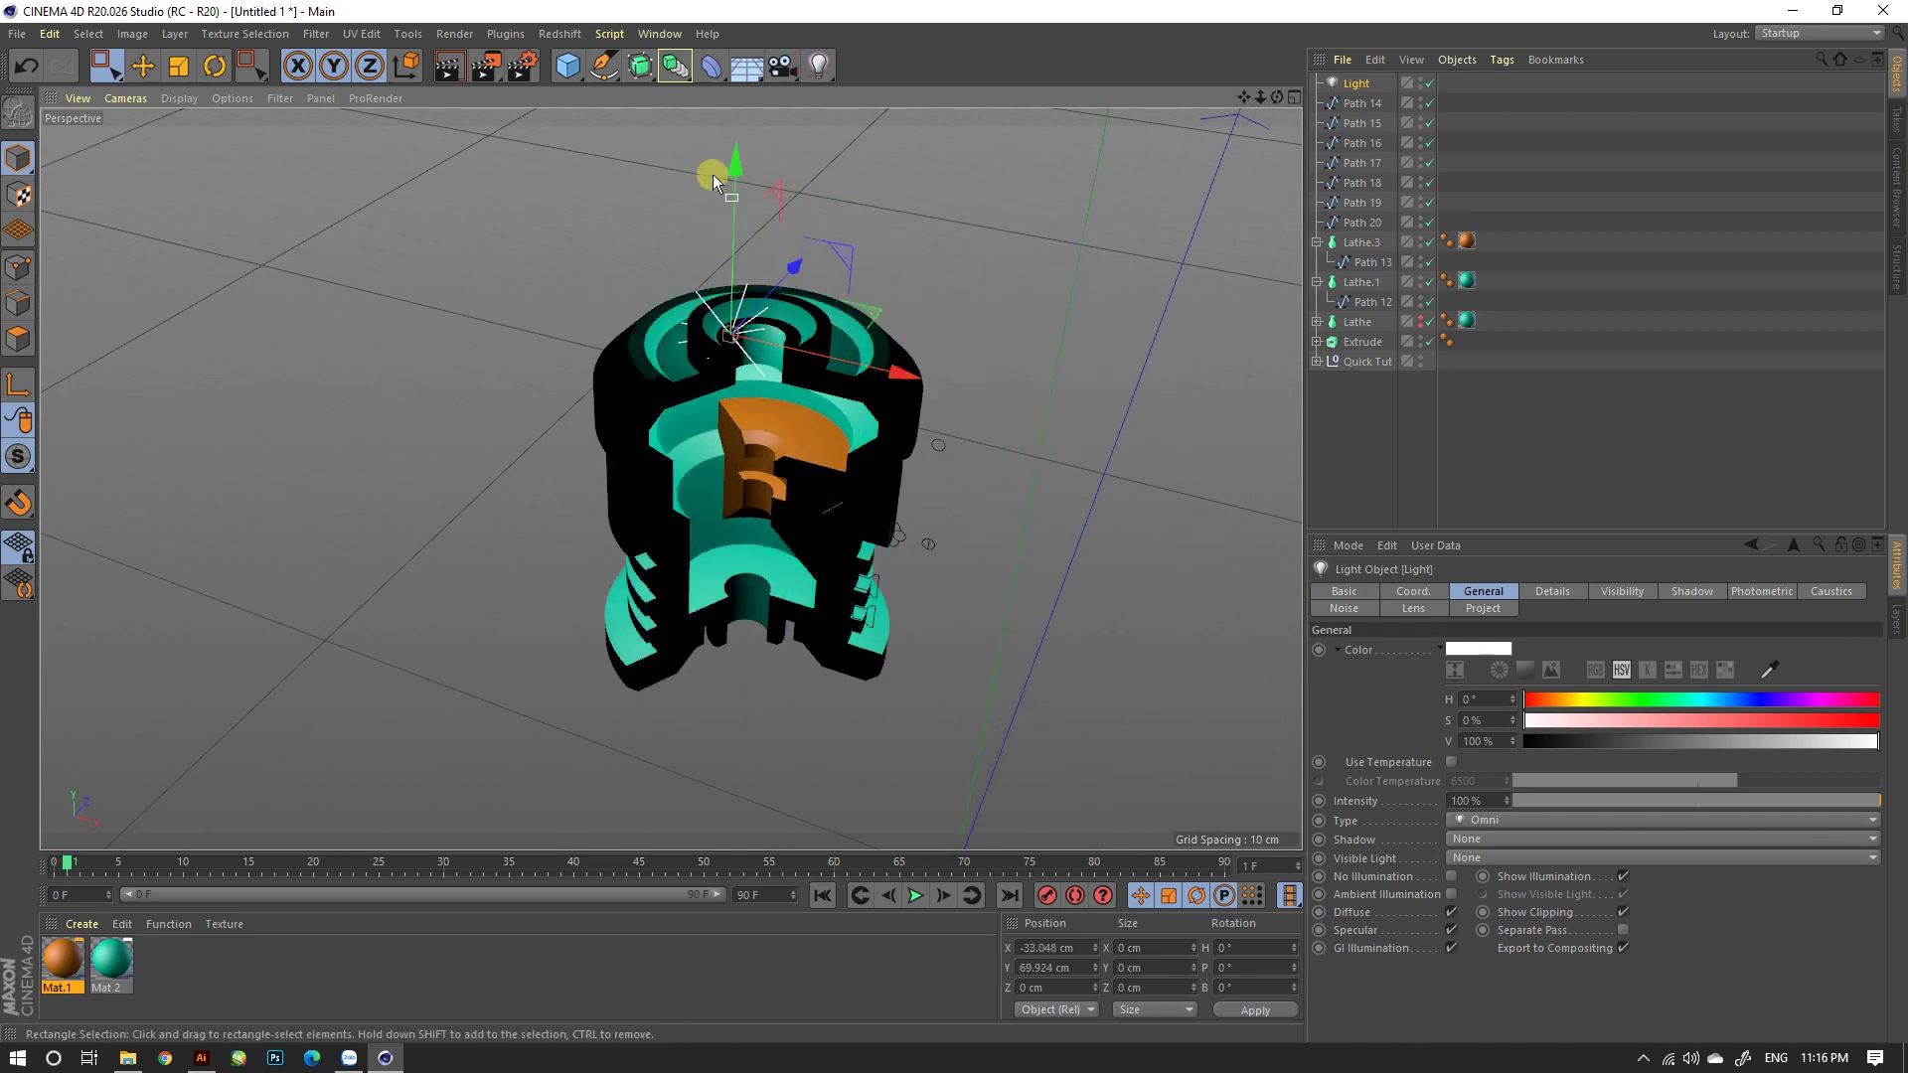
mouse_move(713, 175)
mouse_down()
mouse_move(728, 185)
mouse_move(572, 700)
mouse_move(605, 264)
mouse_up()
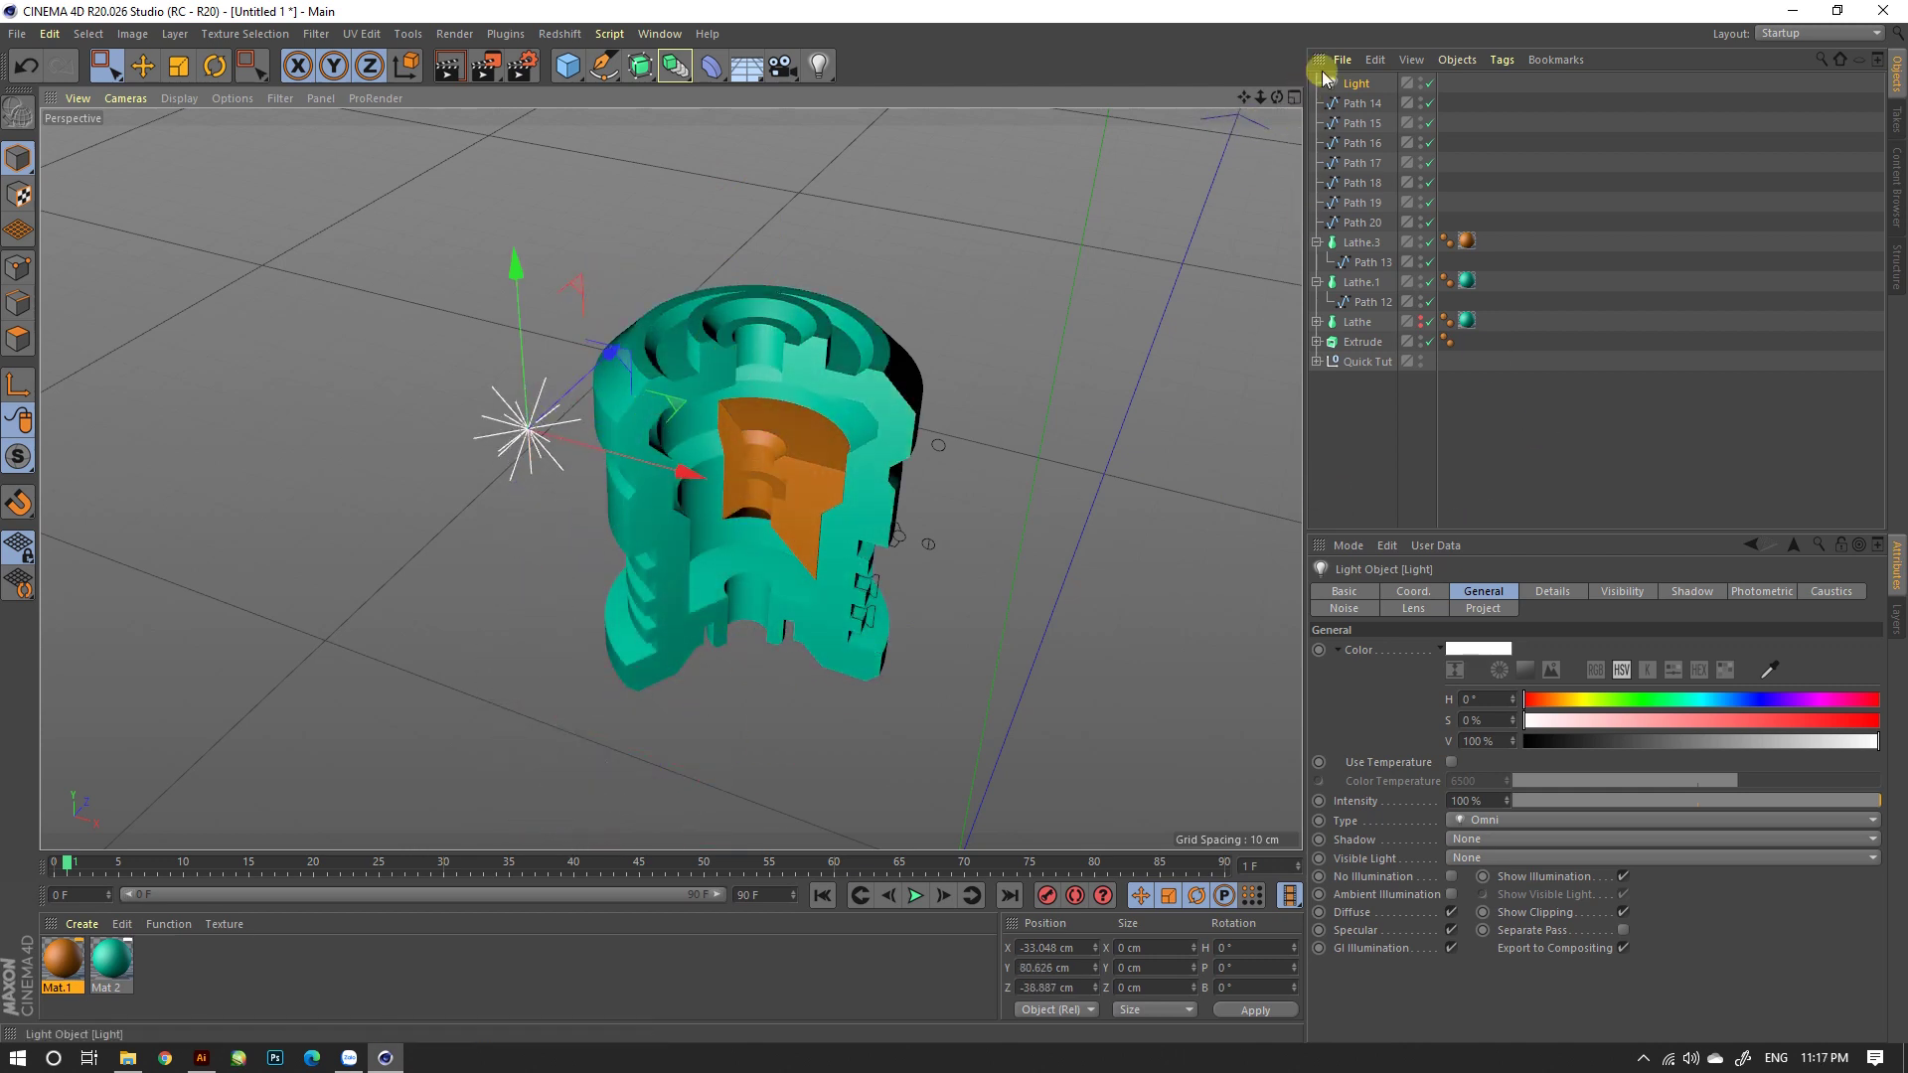
Step: Set the light's shadow to Shadow Maps (Soft) and render previews to check it
click(1468, 843)
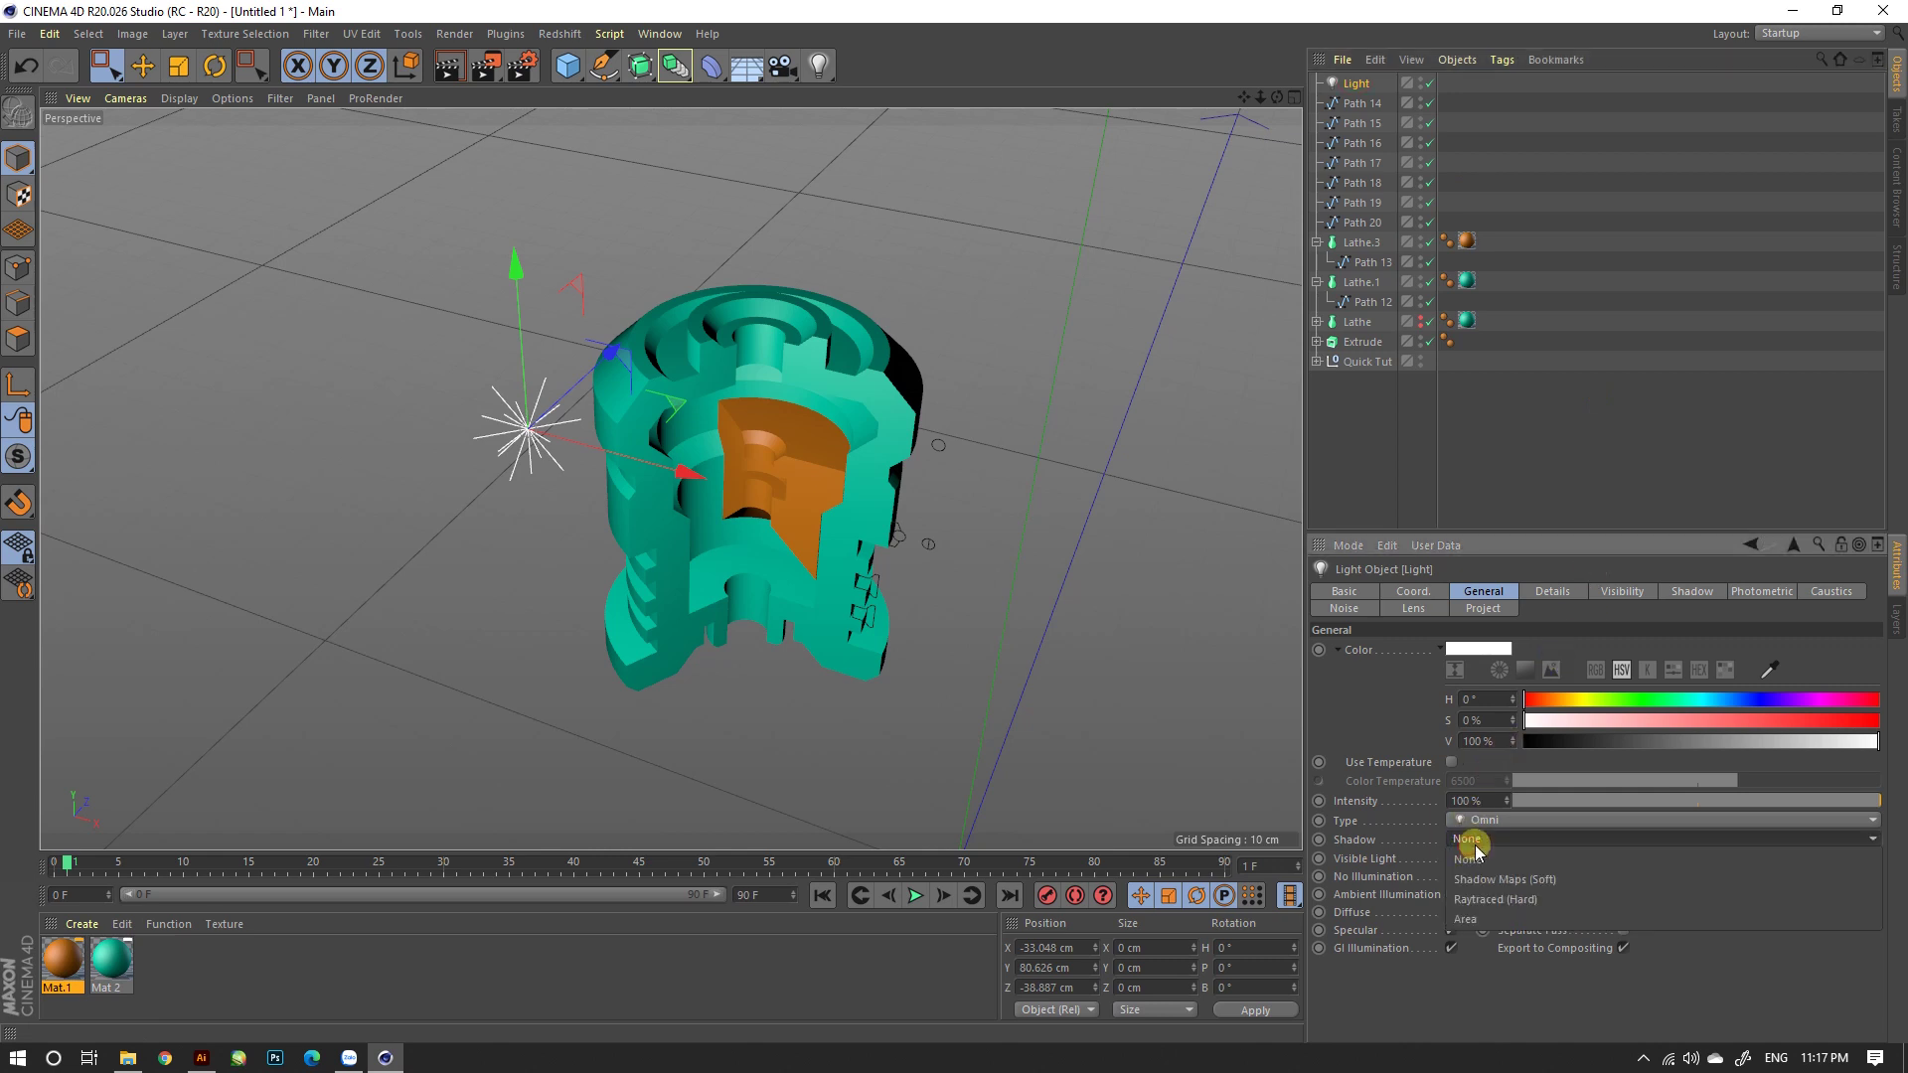
click(1475, 878)
click(1478, 863)
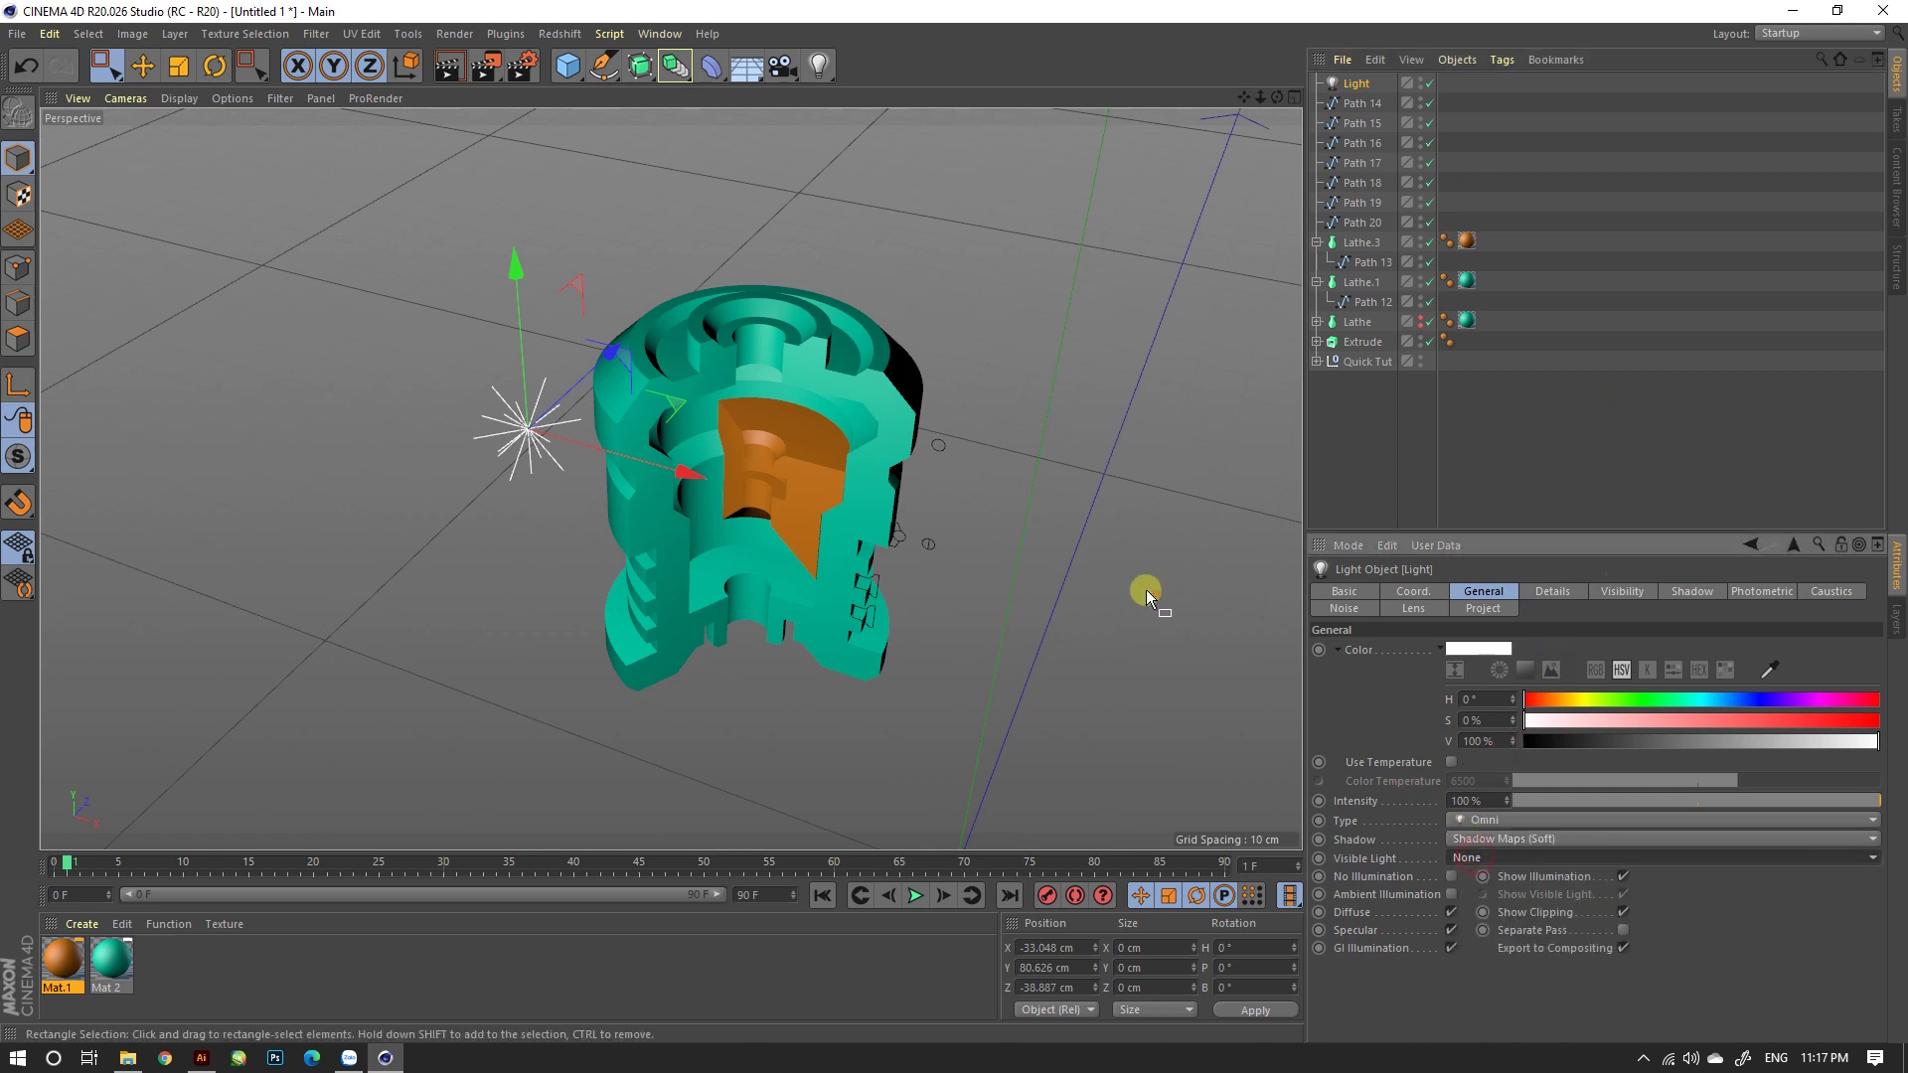
click(449, 66)
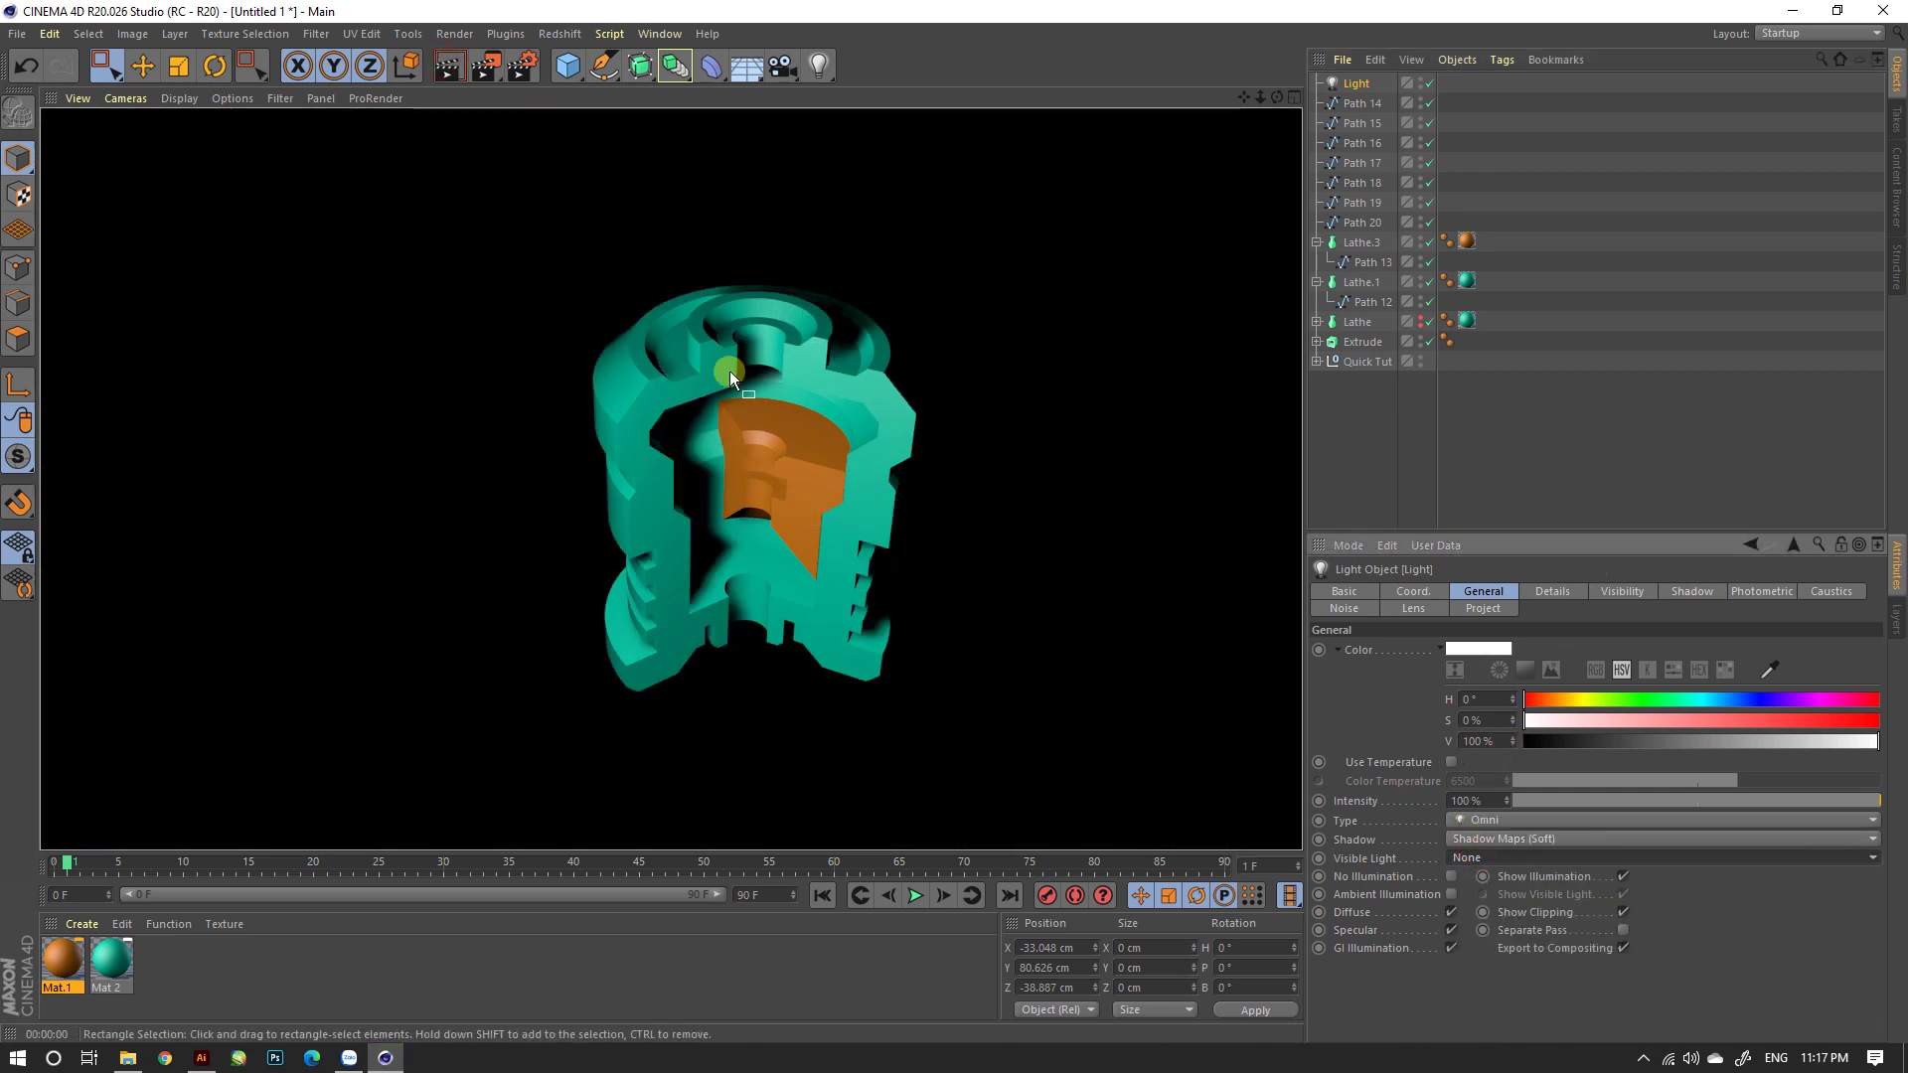
mouse_move(765, 567)
alt+mouse_down()
mouse_move(720, 521)
mouse_move(779, 610)
mouse_move(806, 420)
alt+mouse_up()
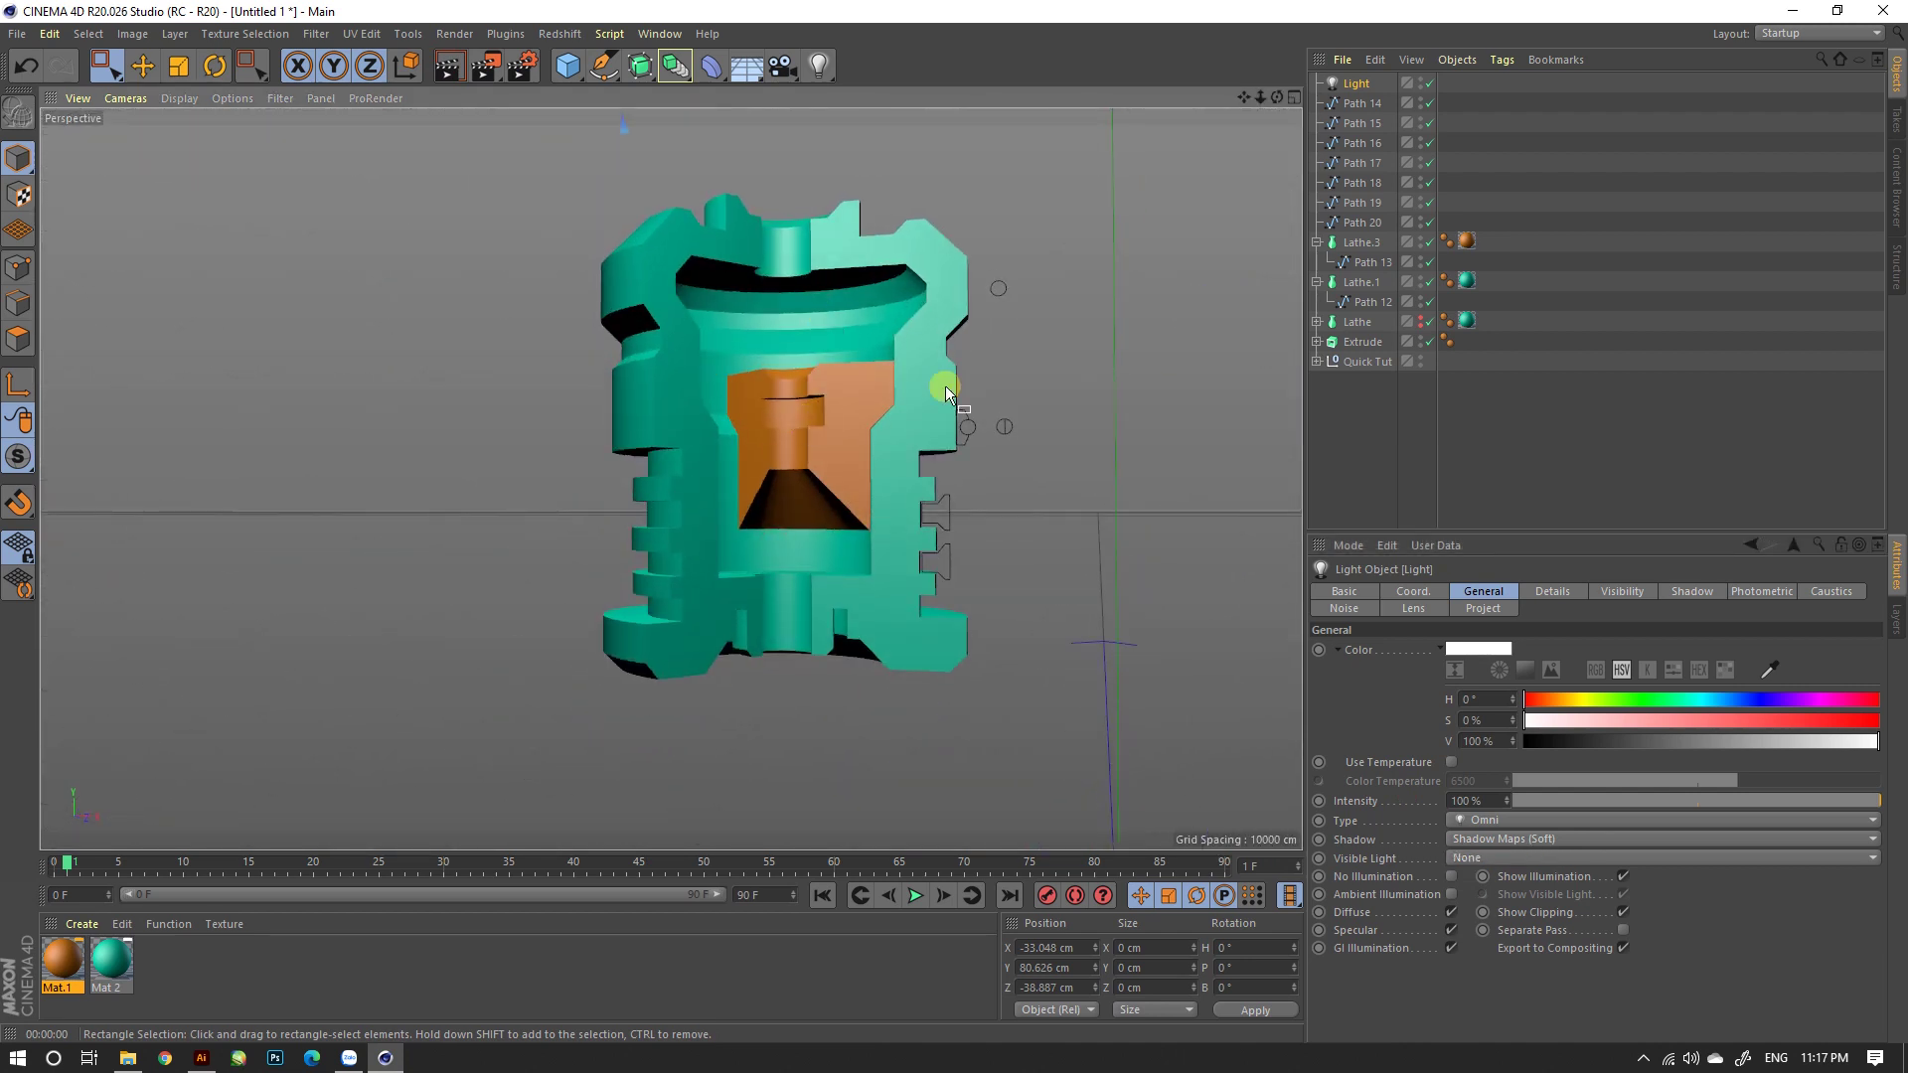
key(ctrl+r)
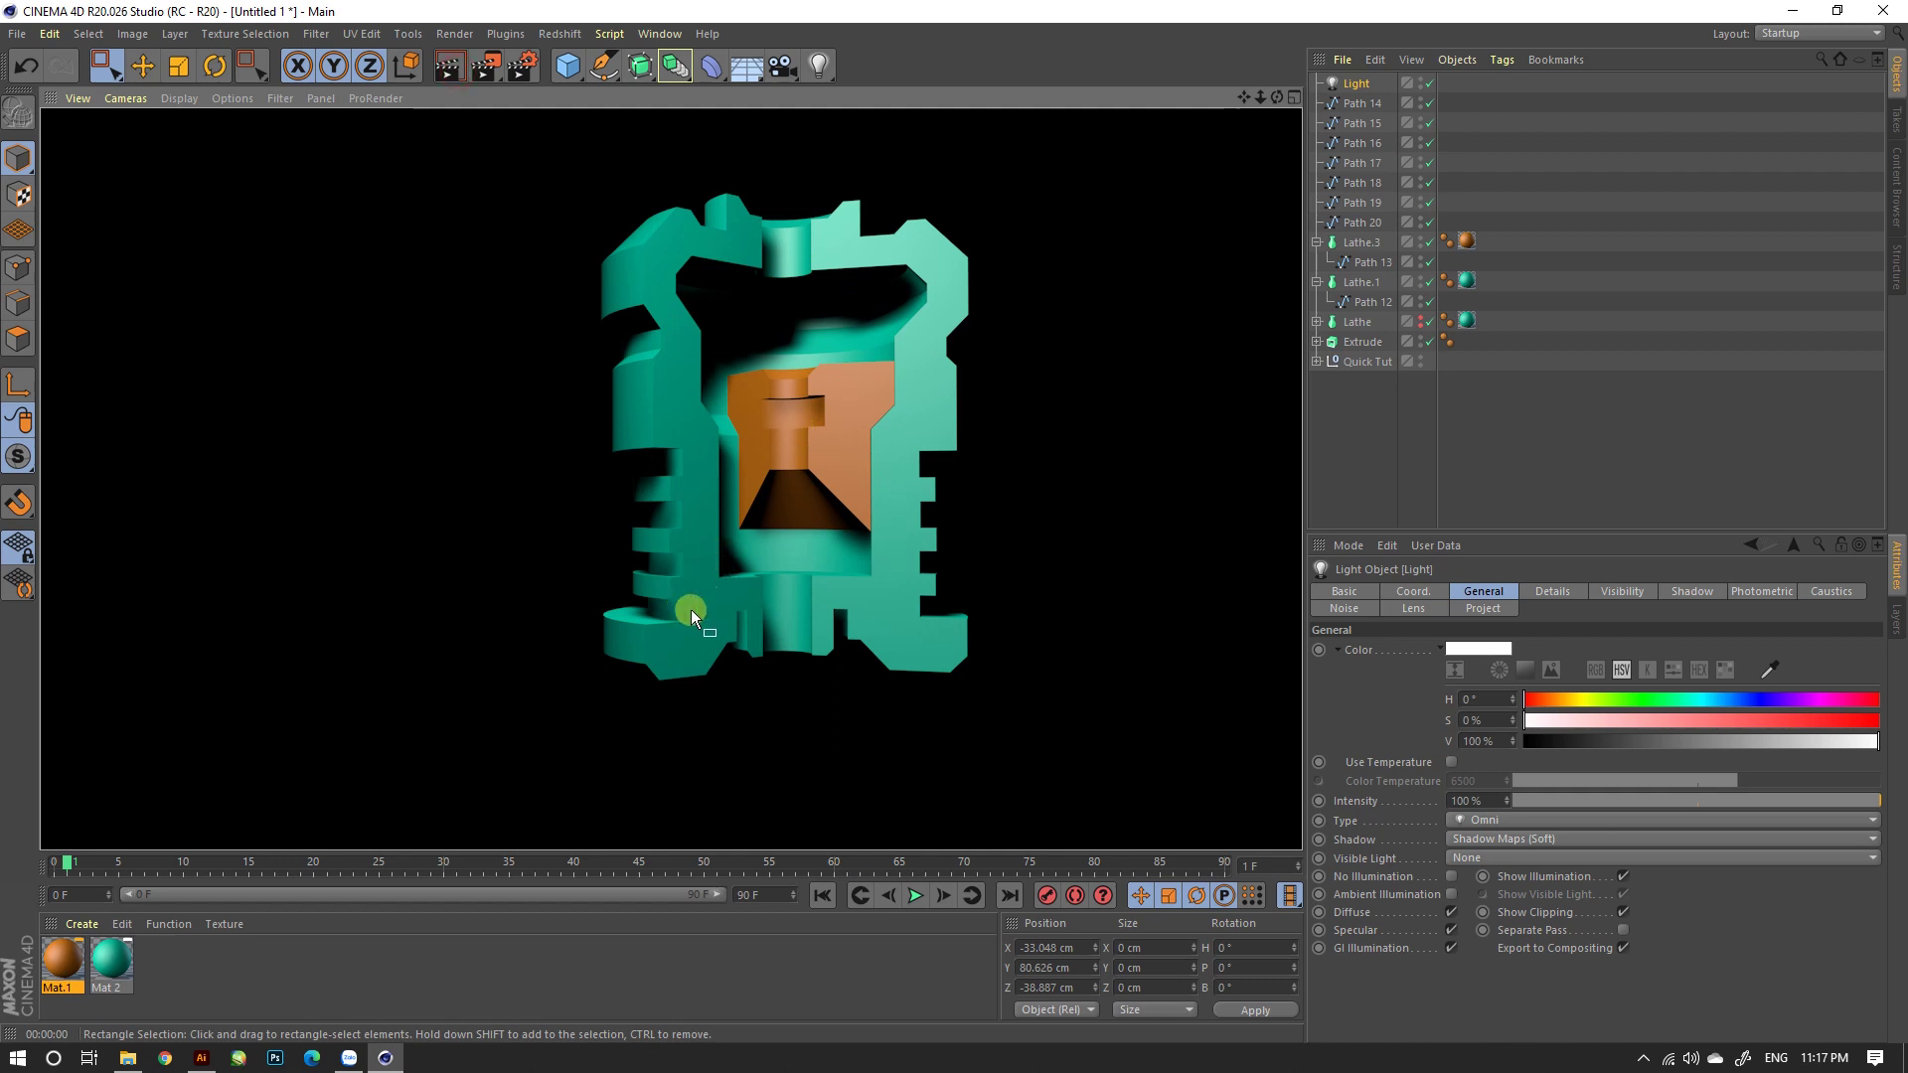
Step: Orbit to an angled view of the cutaway and deselect the light
mouse_move(881, 433)
alt+mouse_down()
mouse_move(523, 441)
mouse_move(862, 565)
mouse_move(855, 319)
alt+mouse_up()
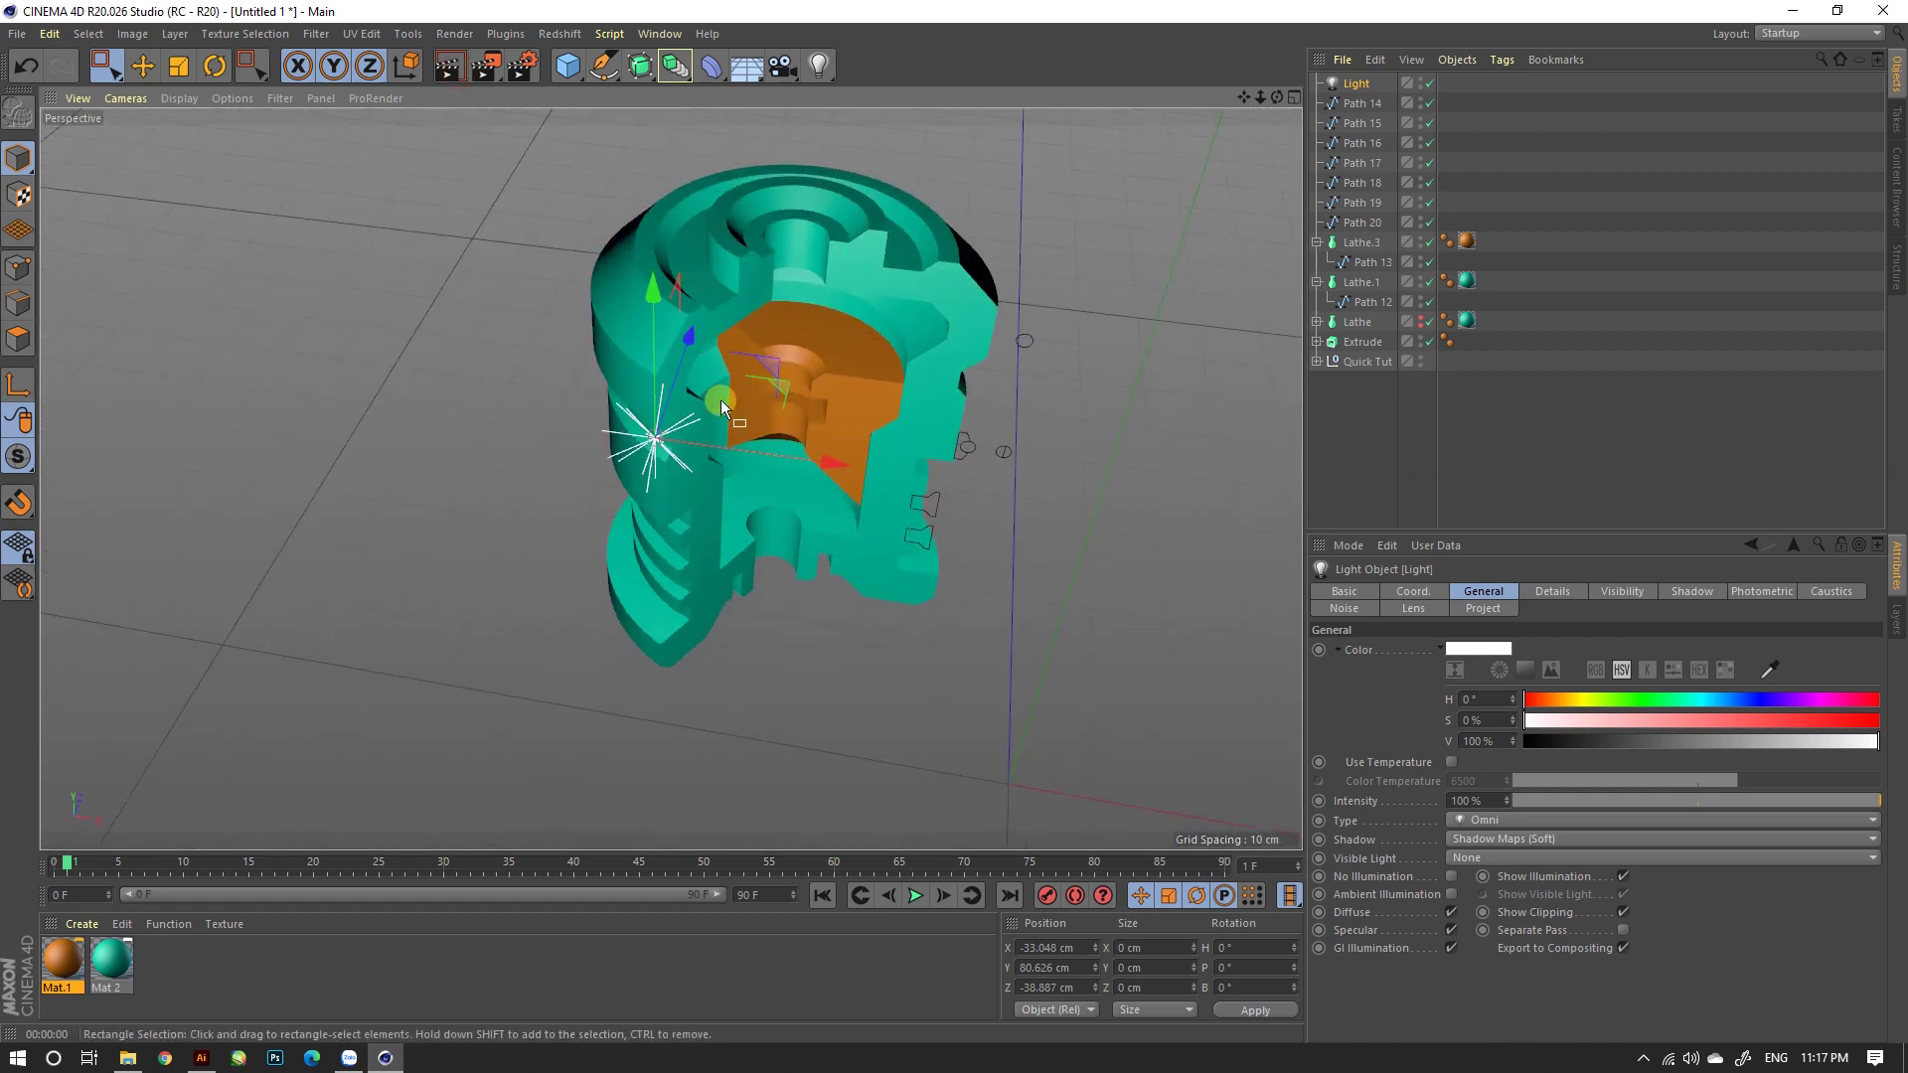
click(1130, 256)
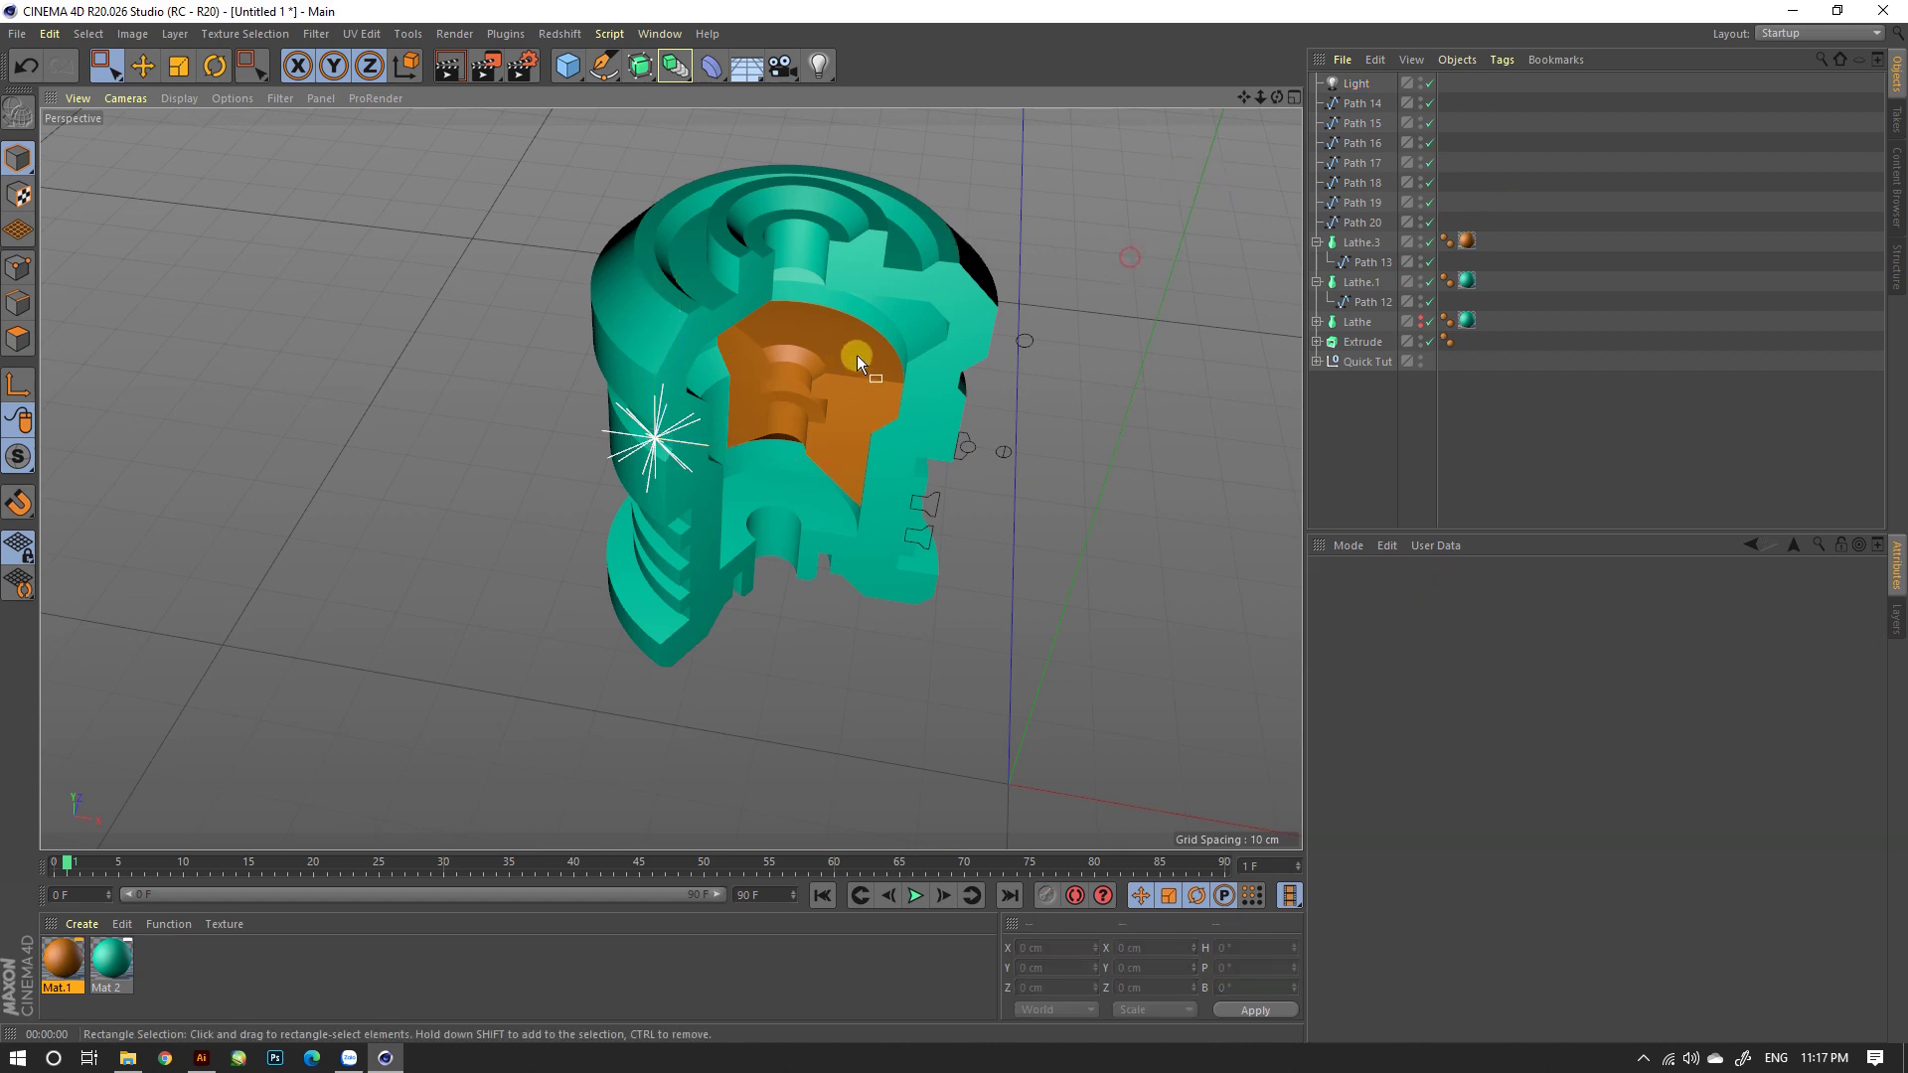
scroll(851, 397, up, 3)
scroll(844, 398, up, 3)
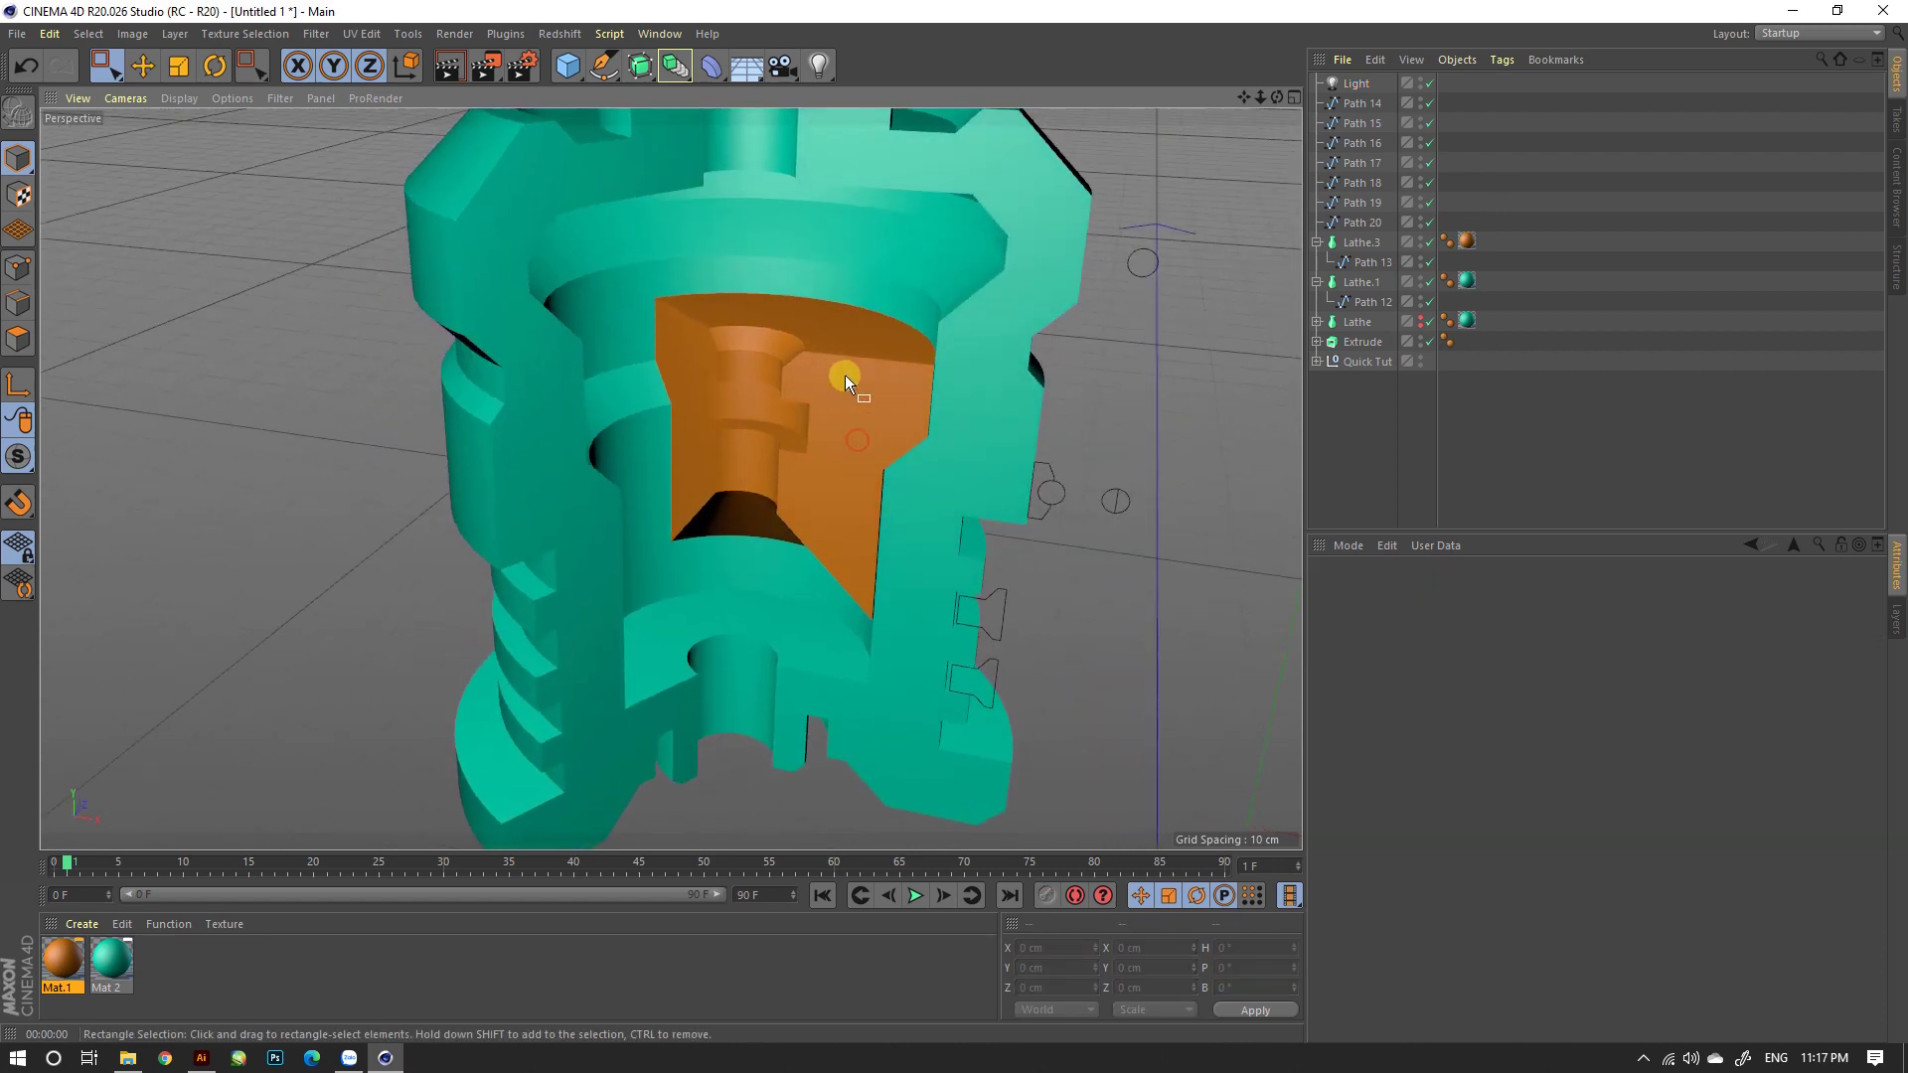
Step: Duplicate the orange Lathe.3 as a new Lathe.2
click(1045, 464)
mouse_move(1035, 511)
alt+mouse_down()
mouse_move(945, 539)
mouse_move(908, 495)
alt+mouse_up()
scroll(946, 539, down, 4)
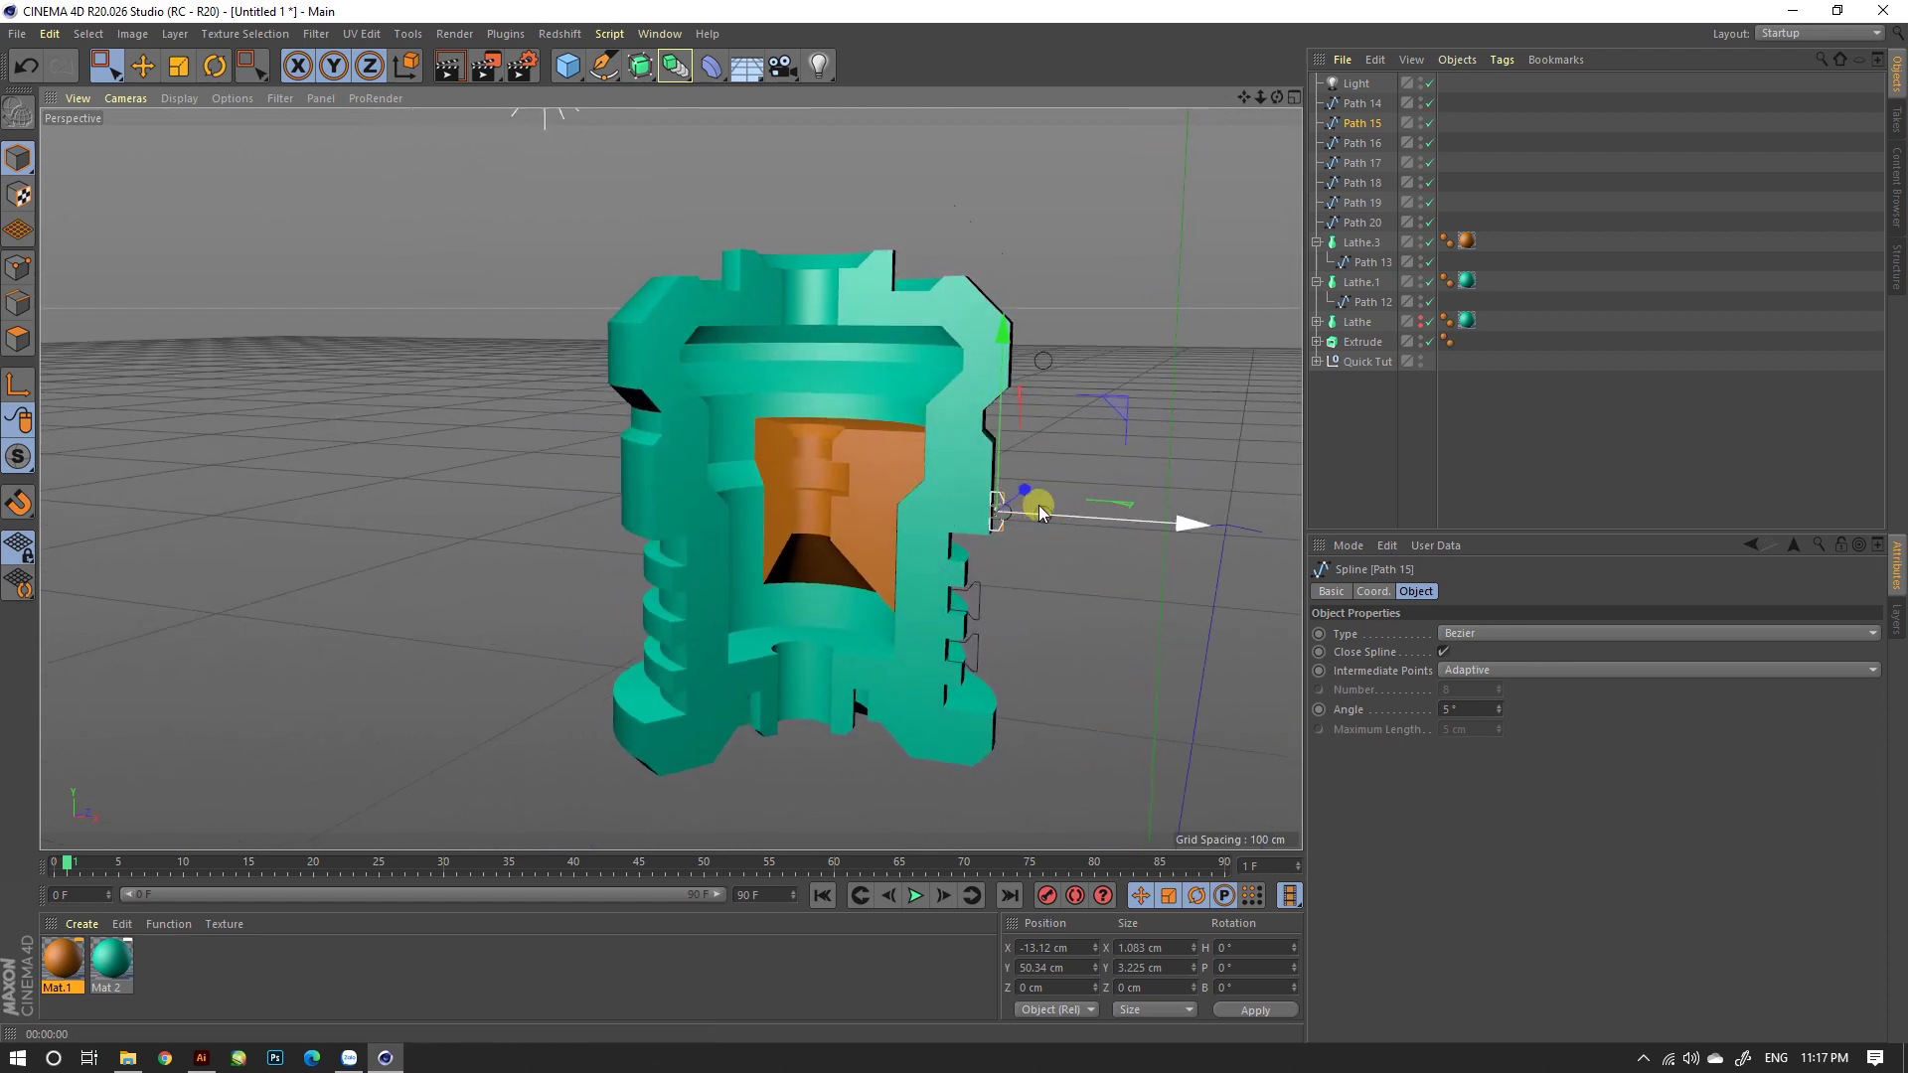
scroll(1034, 503, up, 2)
scroll(987, 507, up, 3)
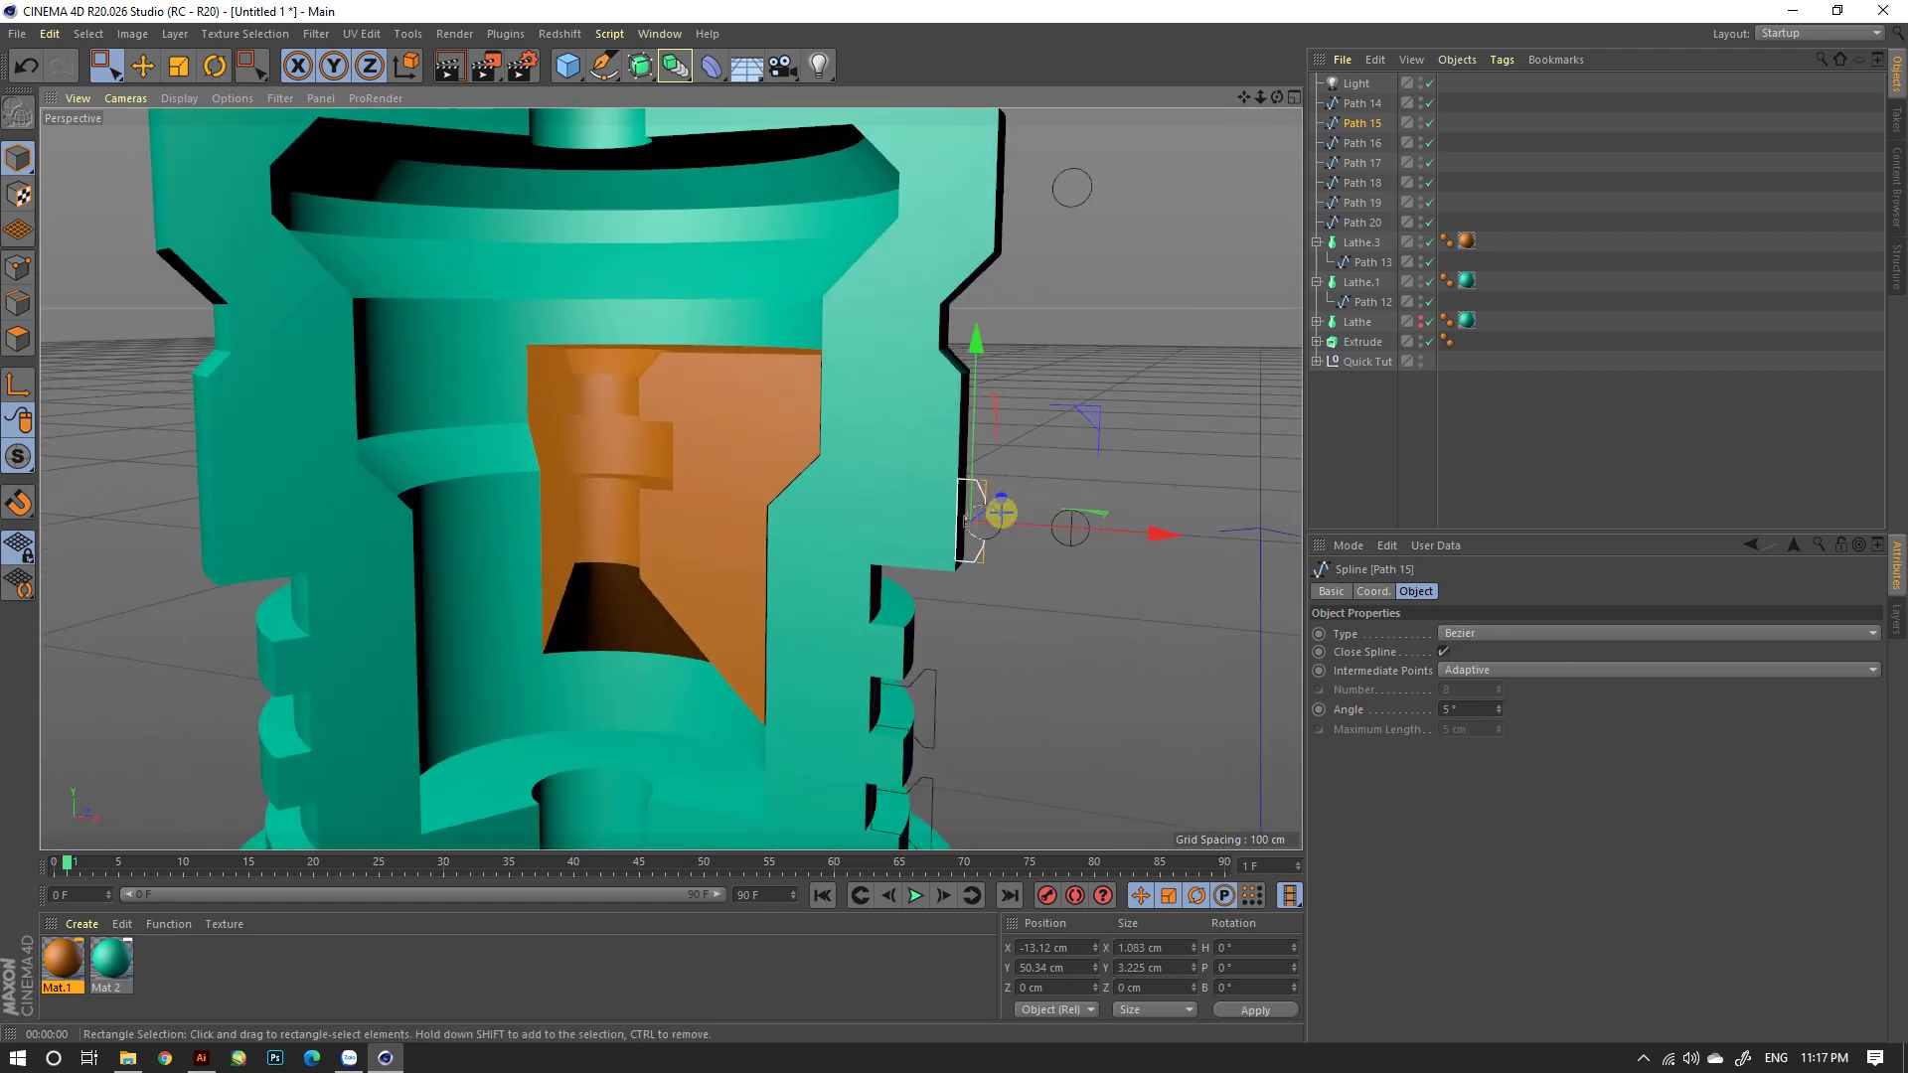
click(973, 529)
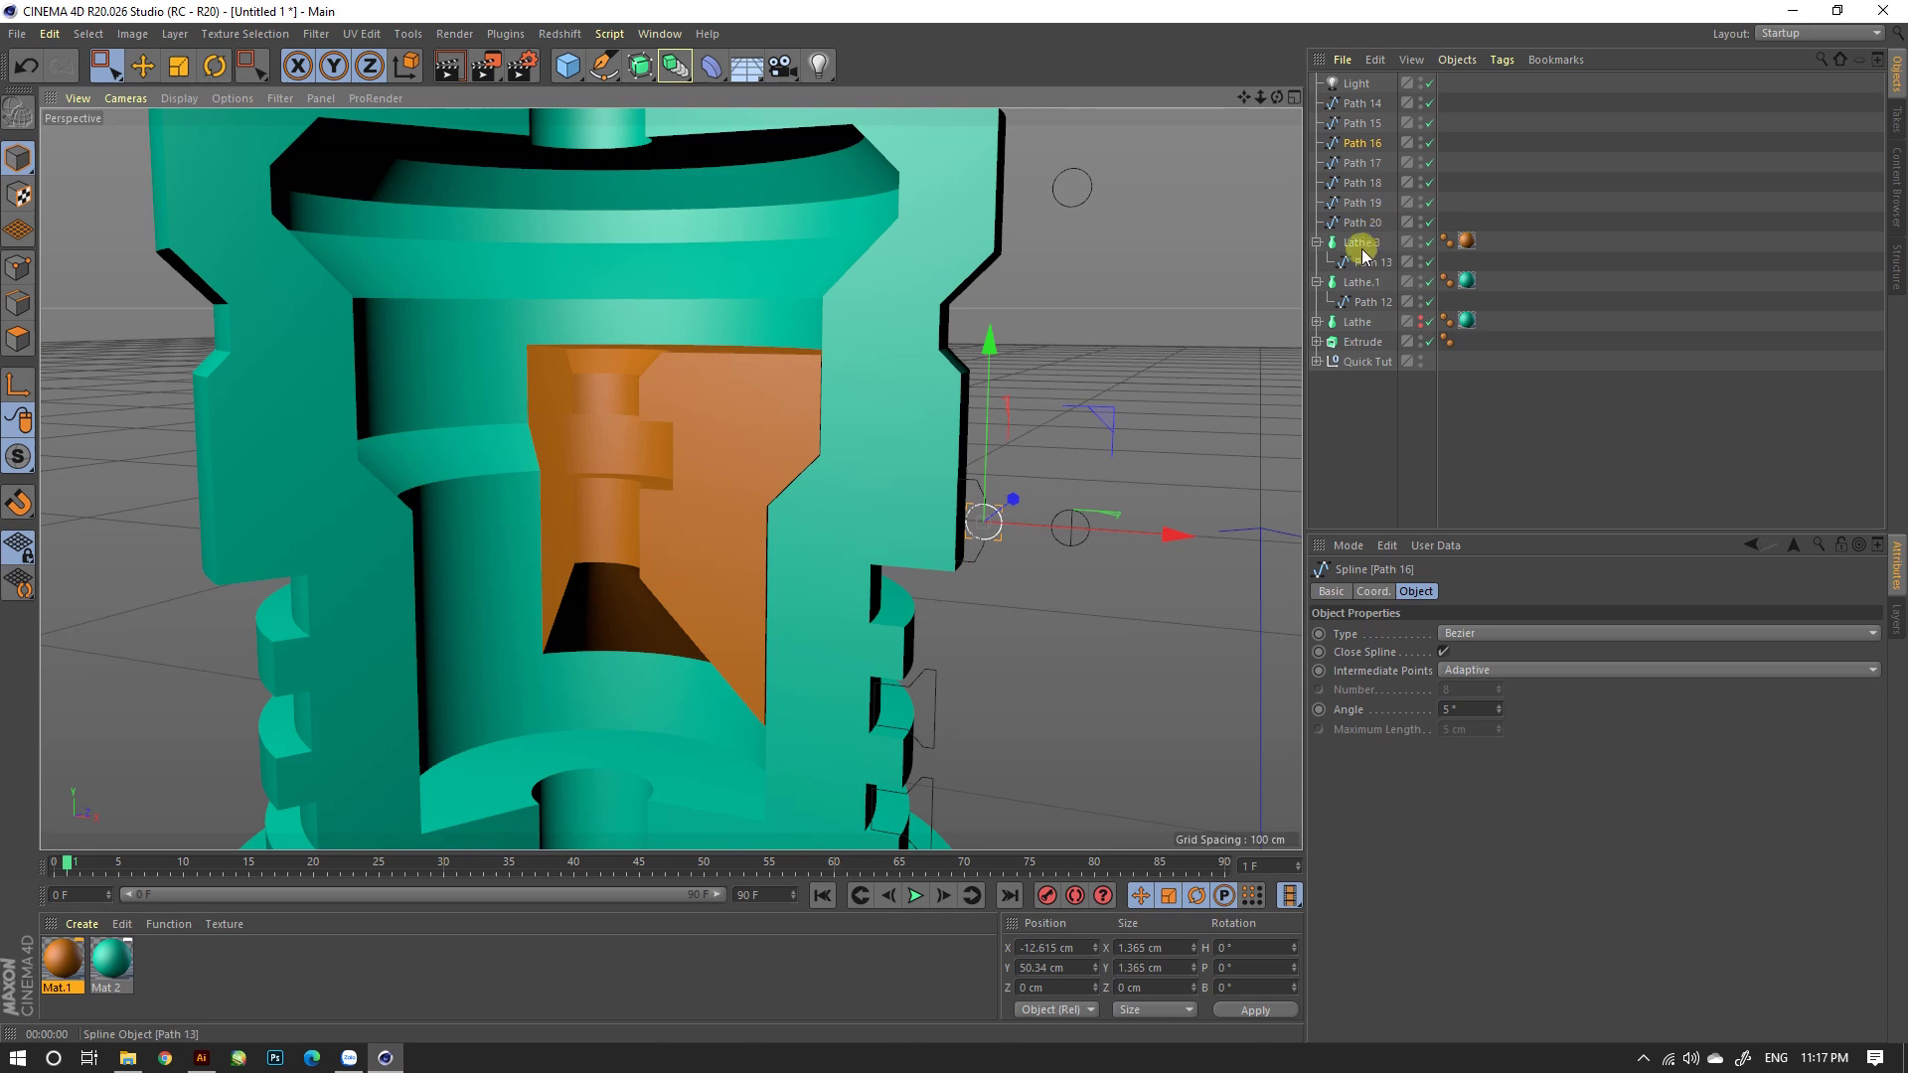
ctrl+drag(1364, 257, 1362, 244)
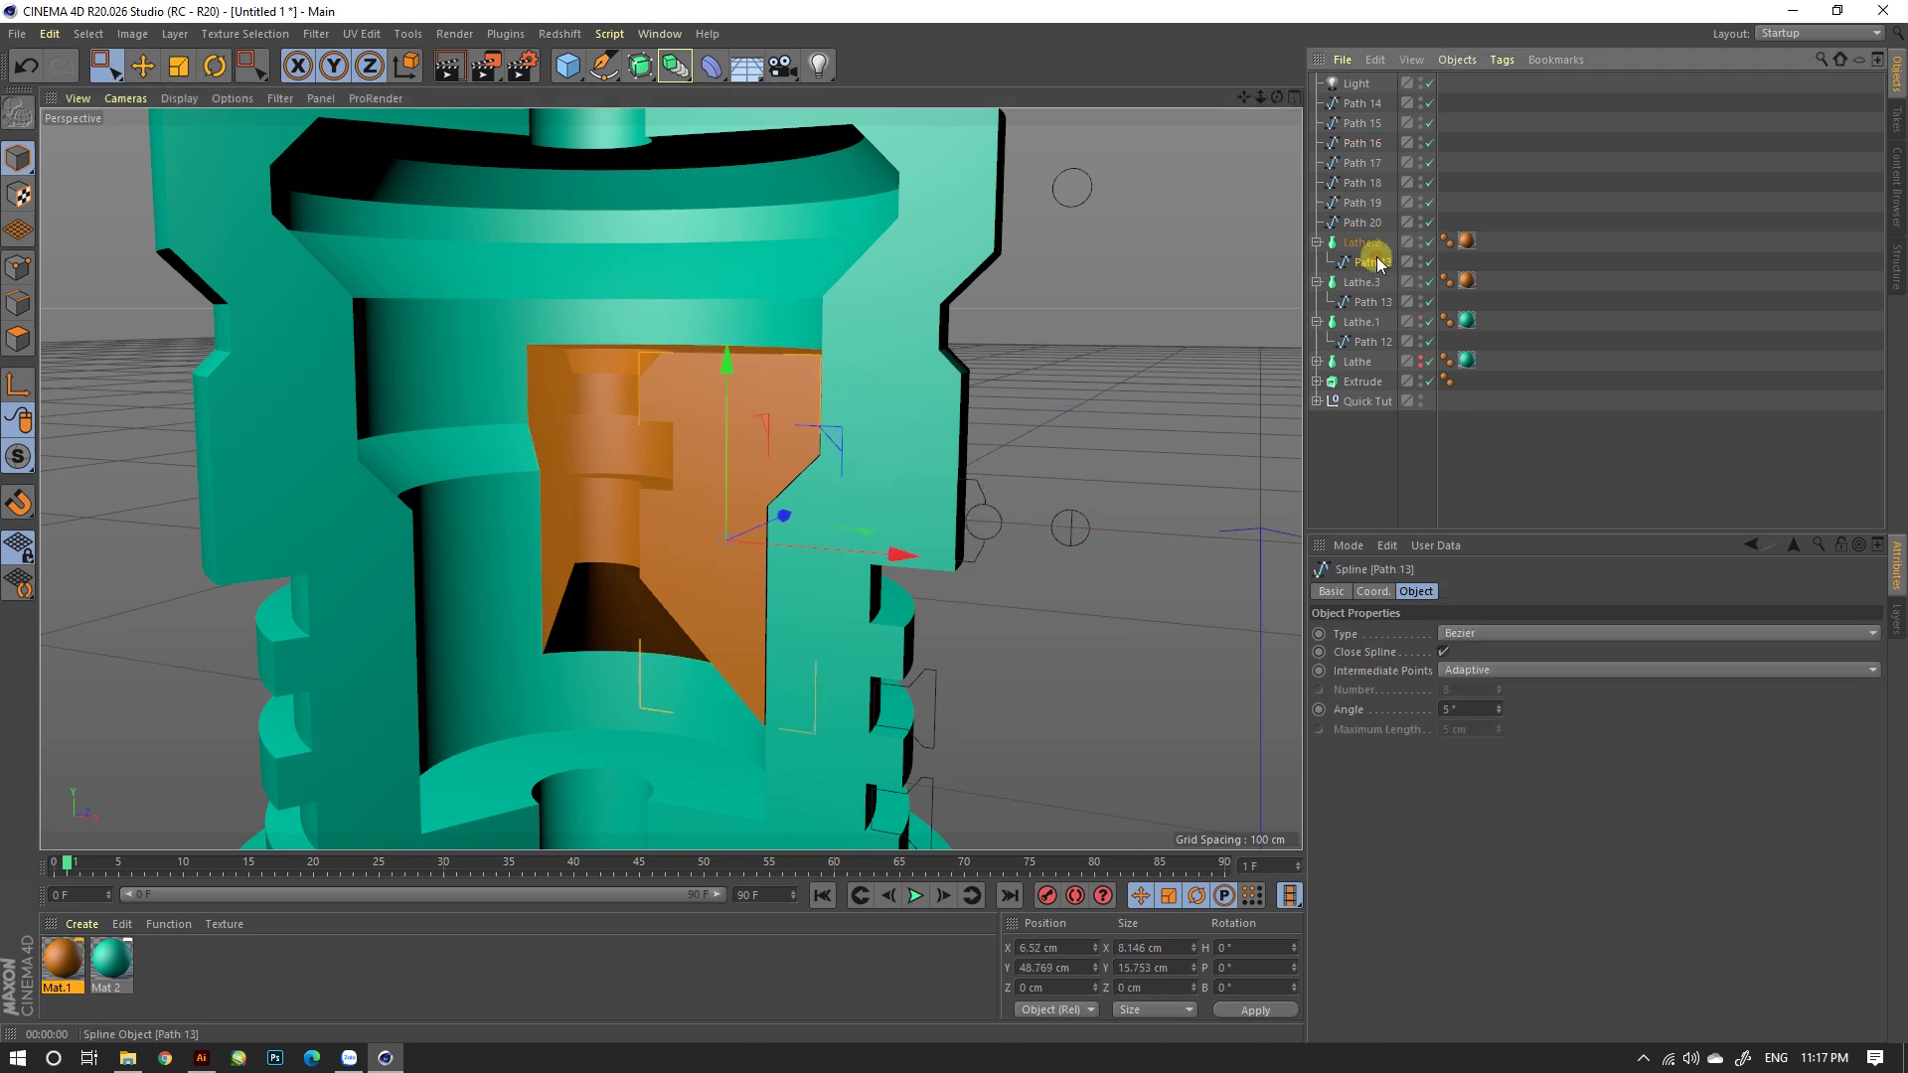
Step: Place Path 15 inside Lathe.2 as its profile spline
click(1058, 408)
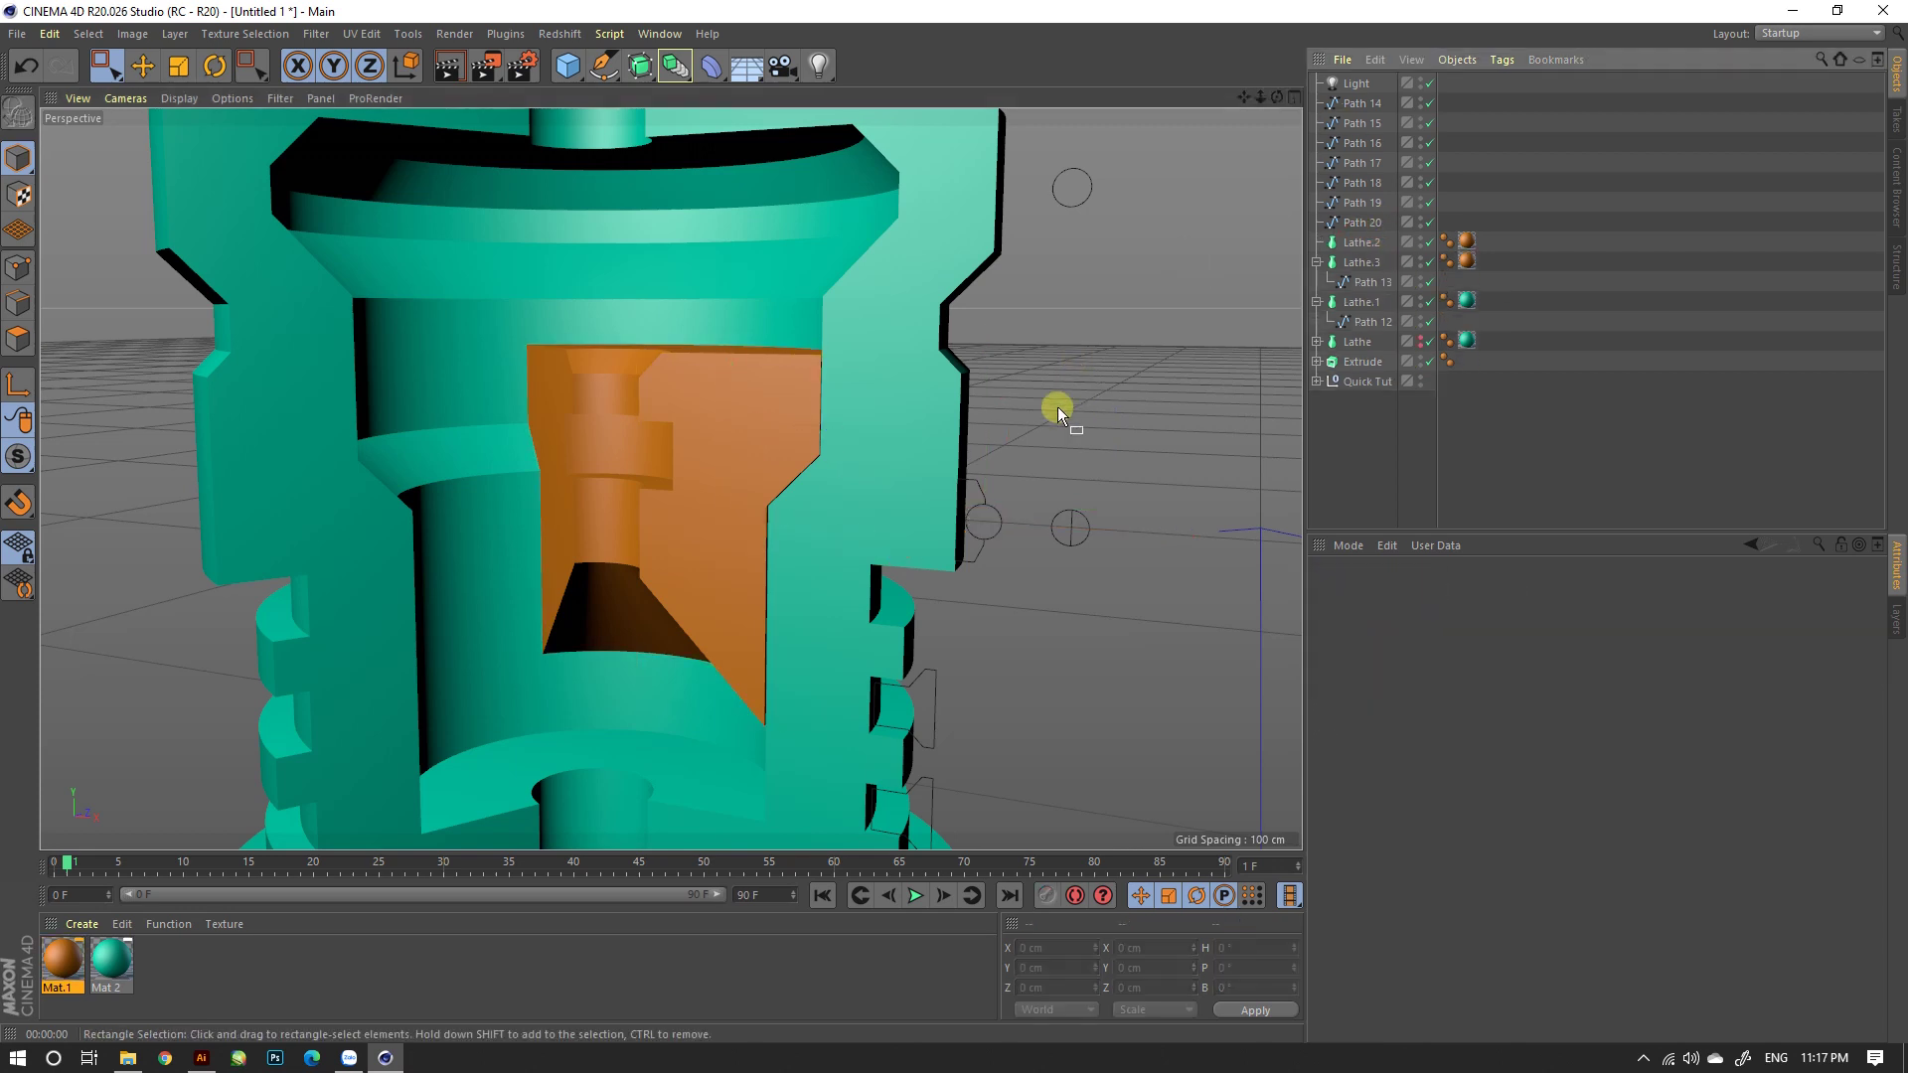
click(981, 497)
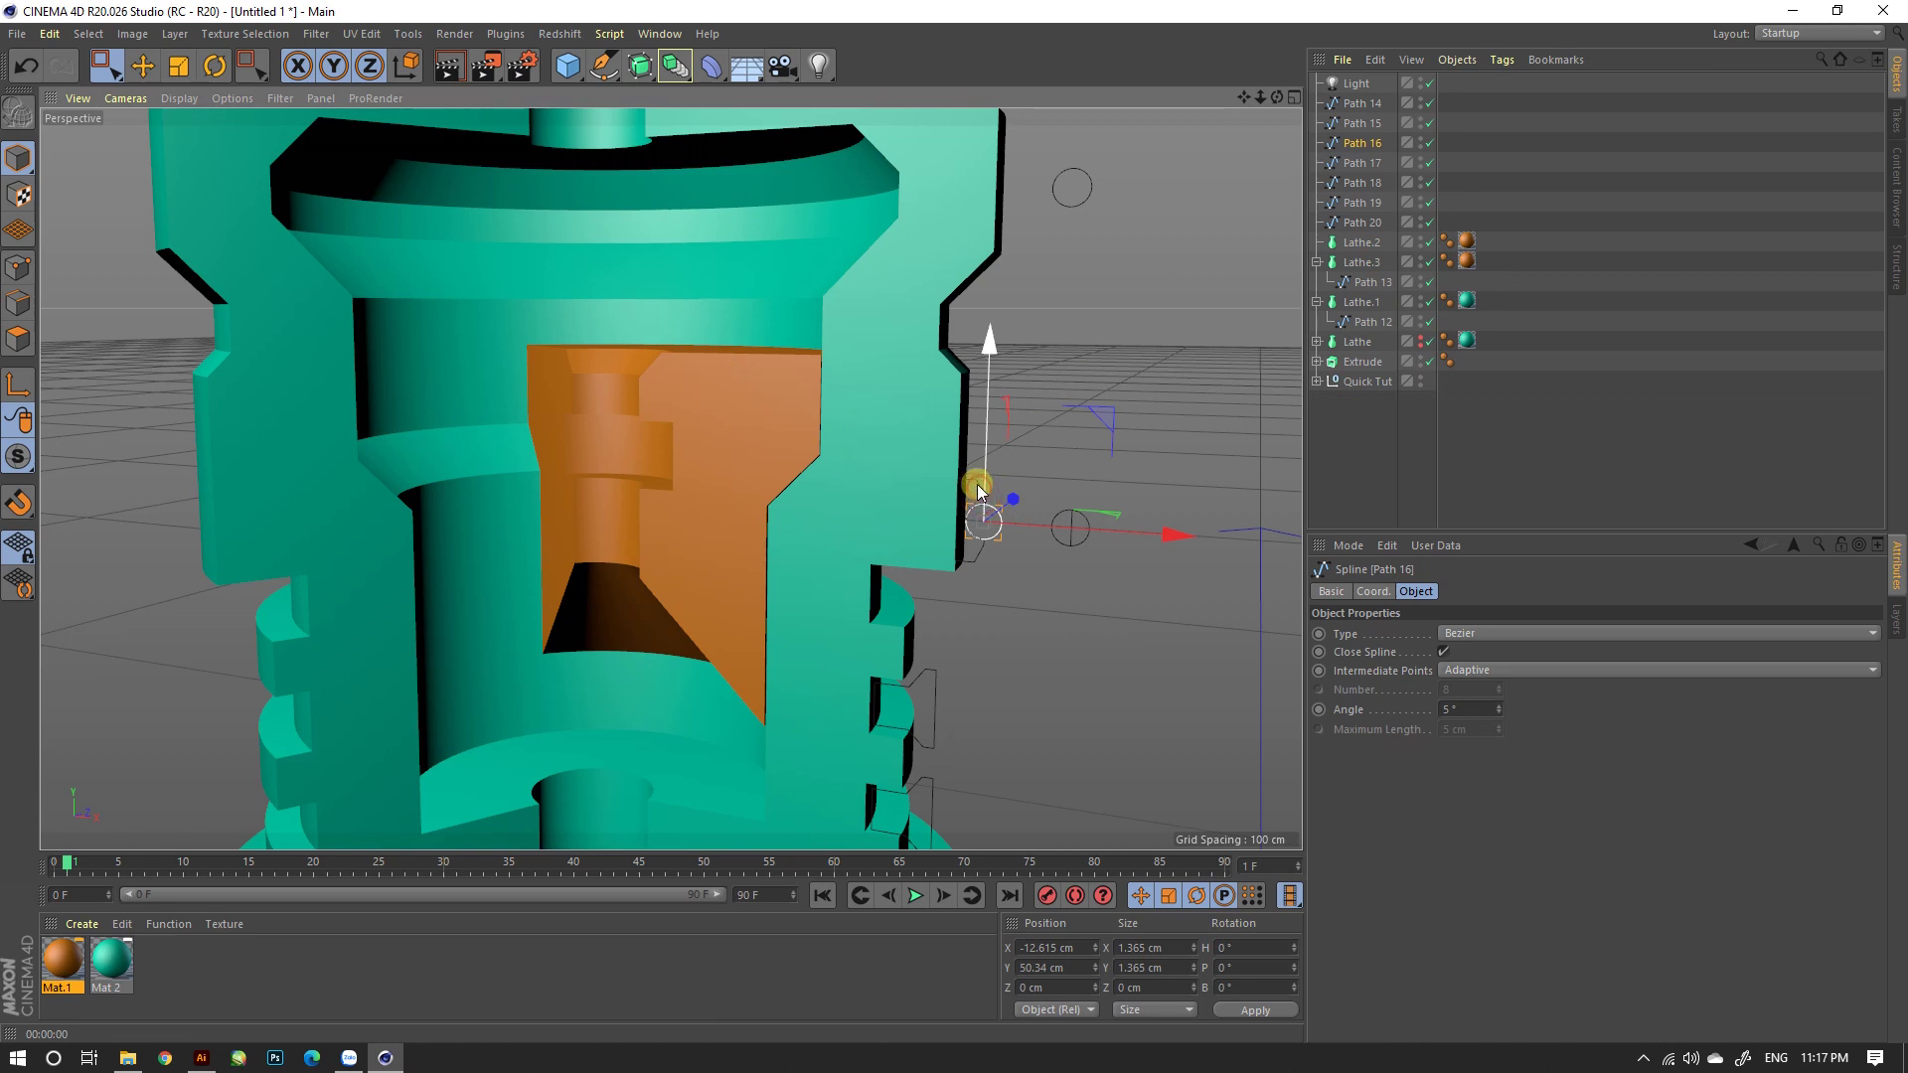
click(974, 489)
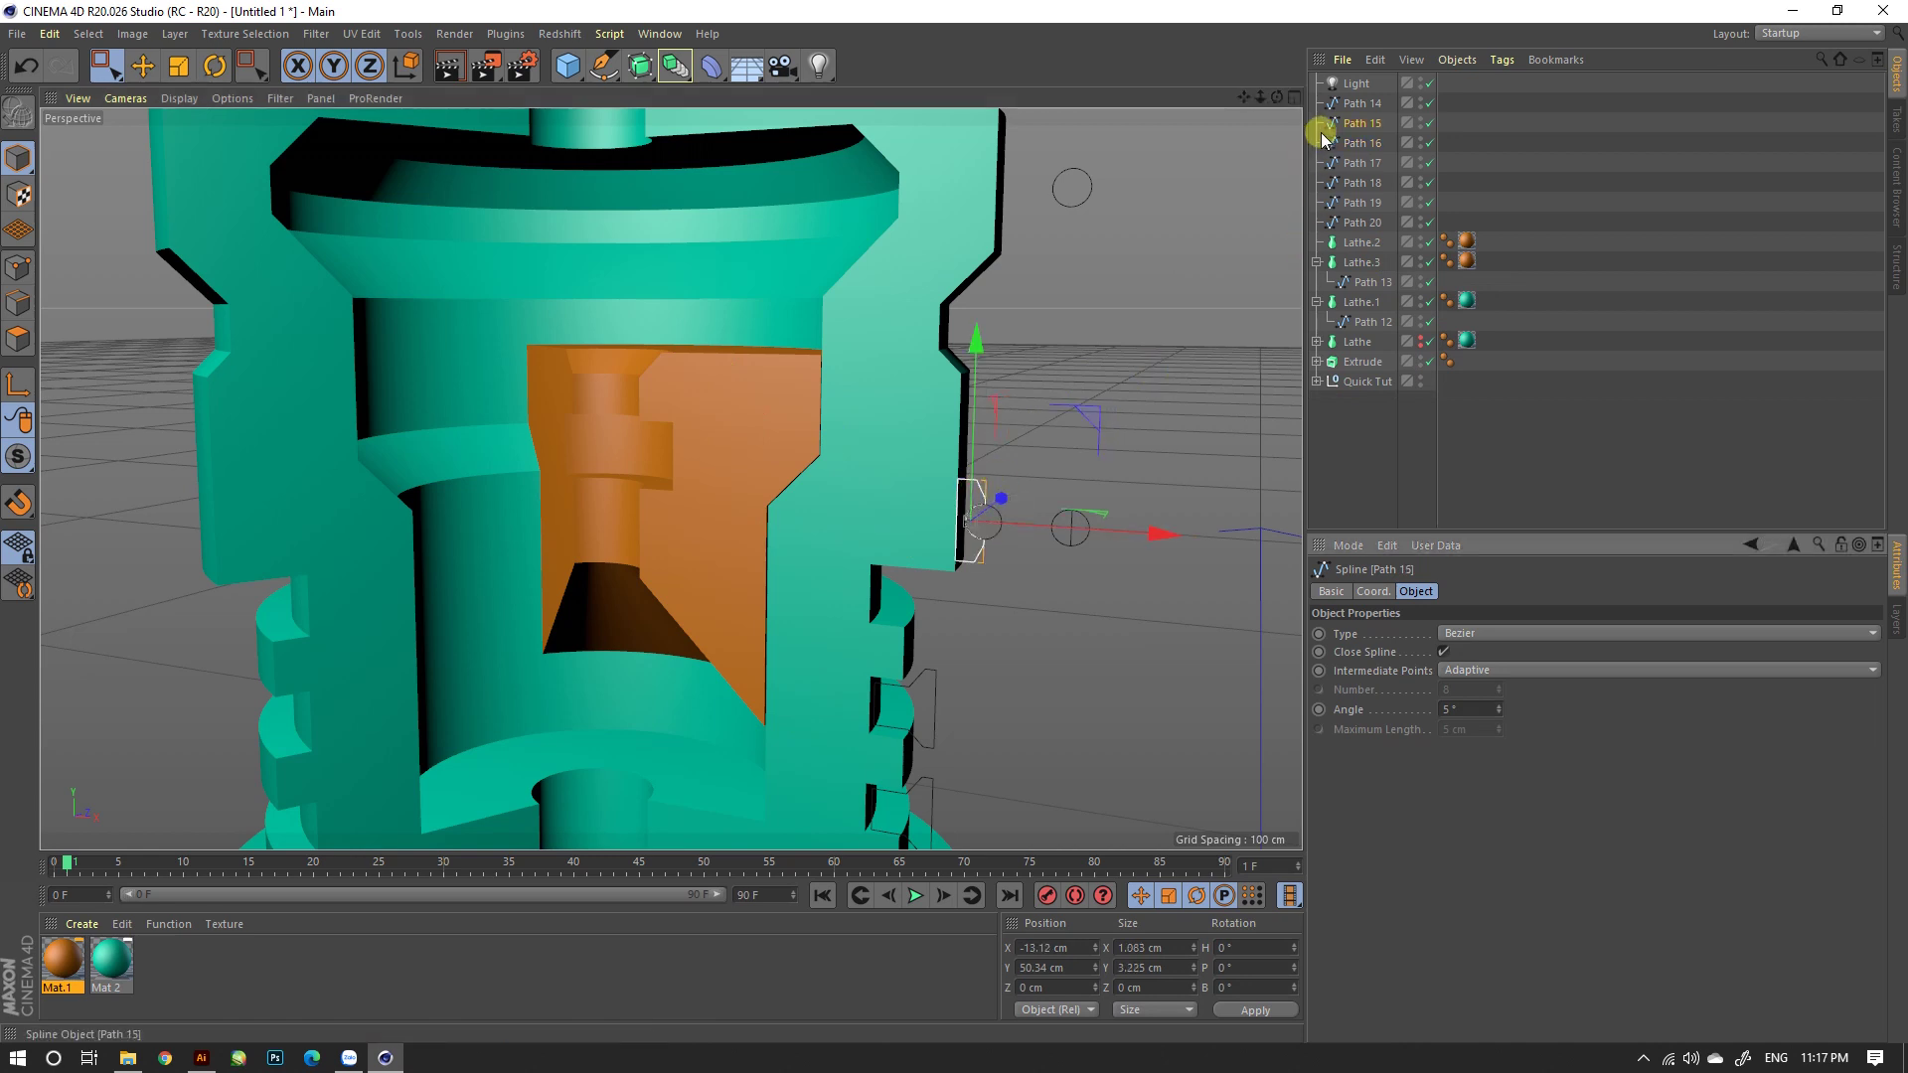
mouse_move(1352, 129)
mouse_down()
mouse_move(1419, 221)
mouse_move(1364, 245)
mouse_up()
scroll(932, 537, down, 3)
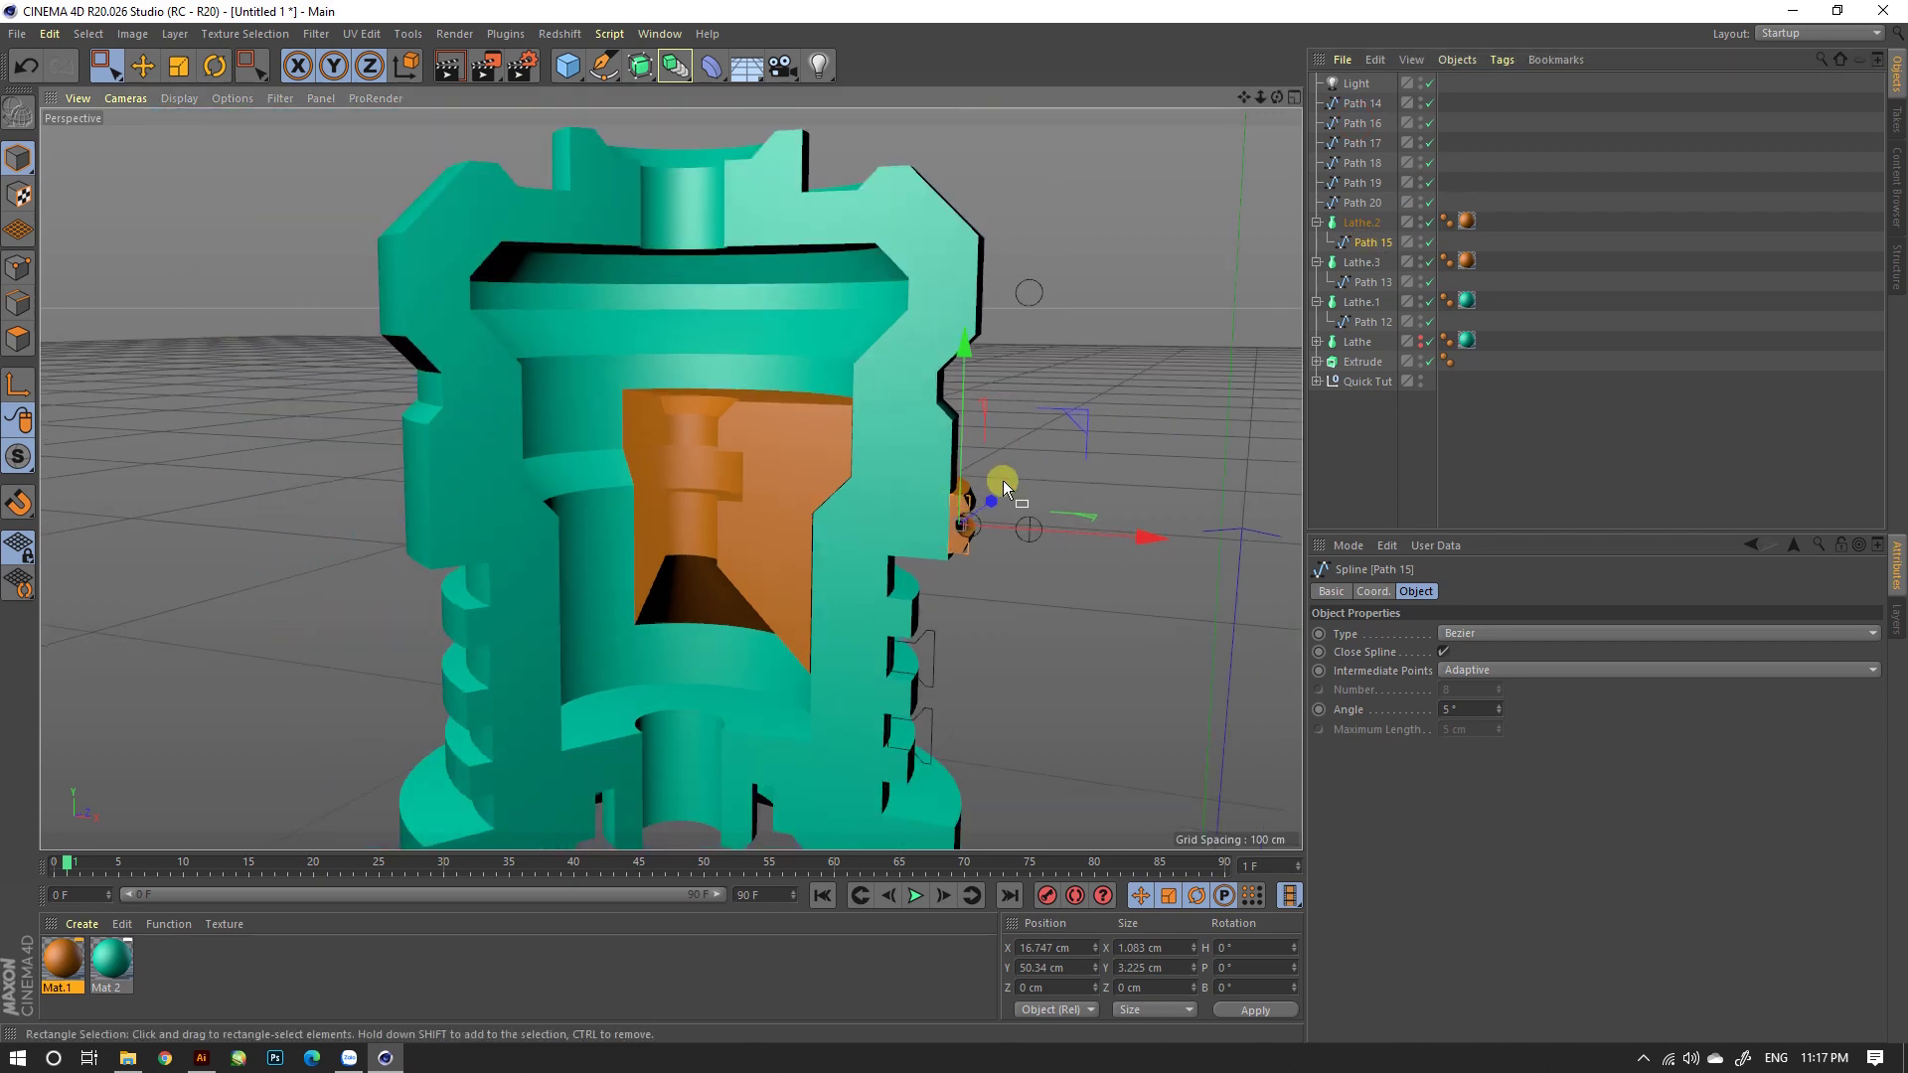
mouse_move(964, 500)
alt+mouse_down()
mouse_move(737, 503)
mouse_move(980, 539)
alt+mouse_up()
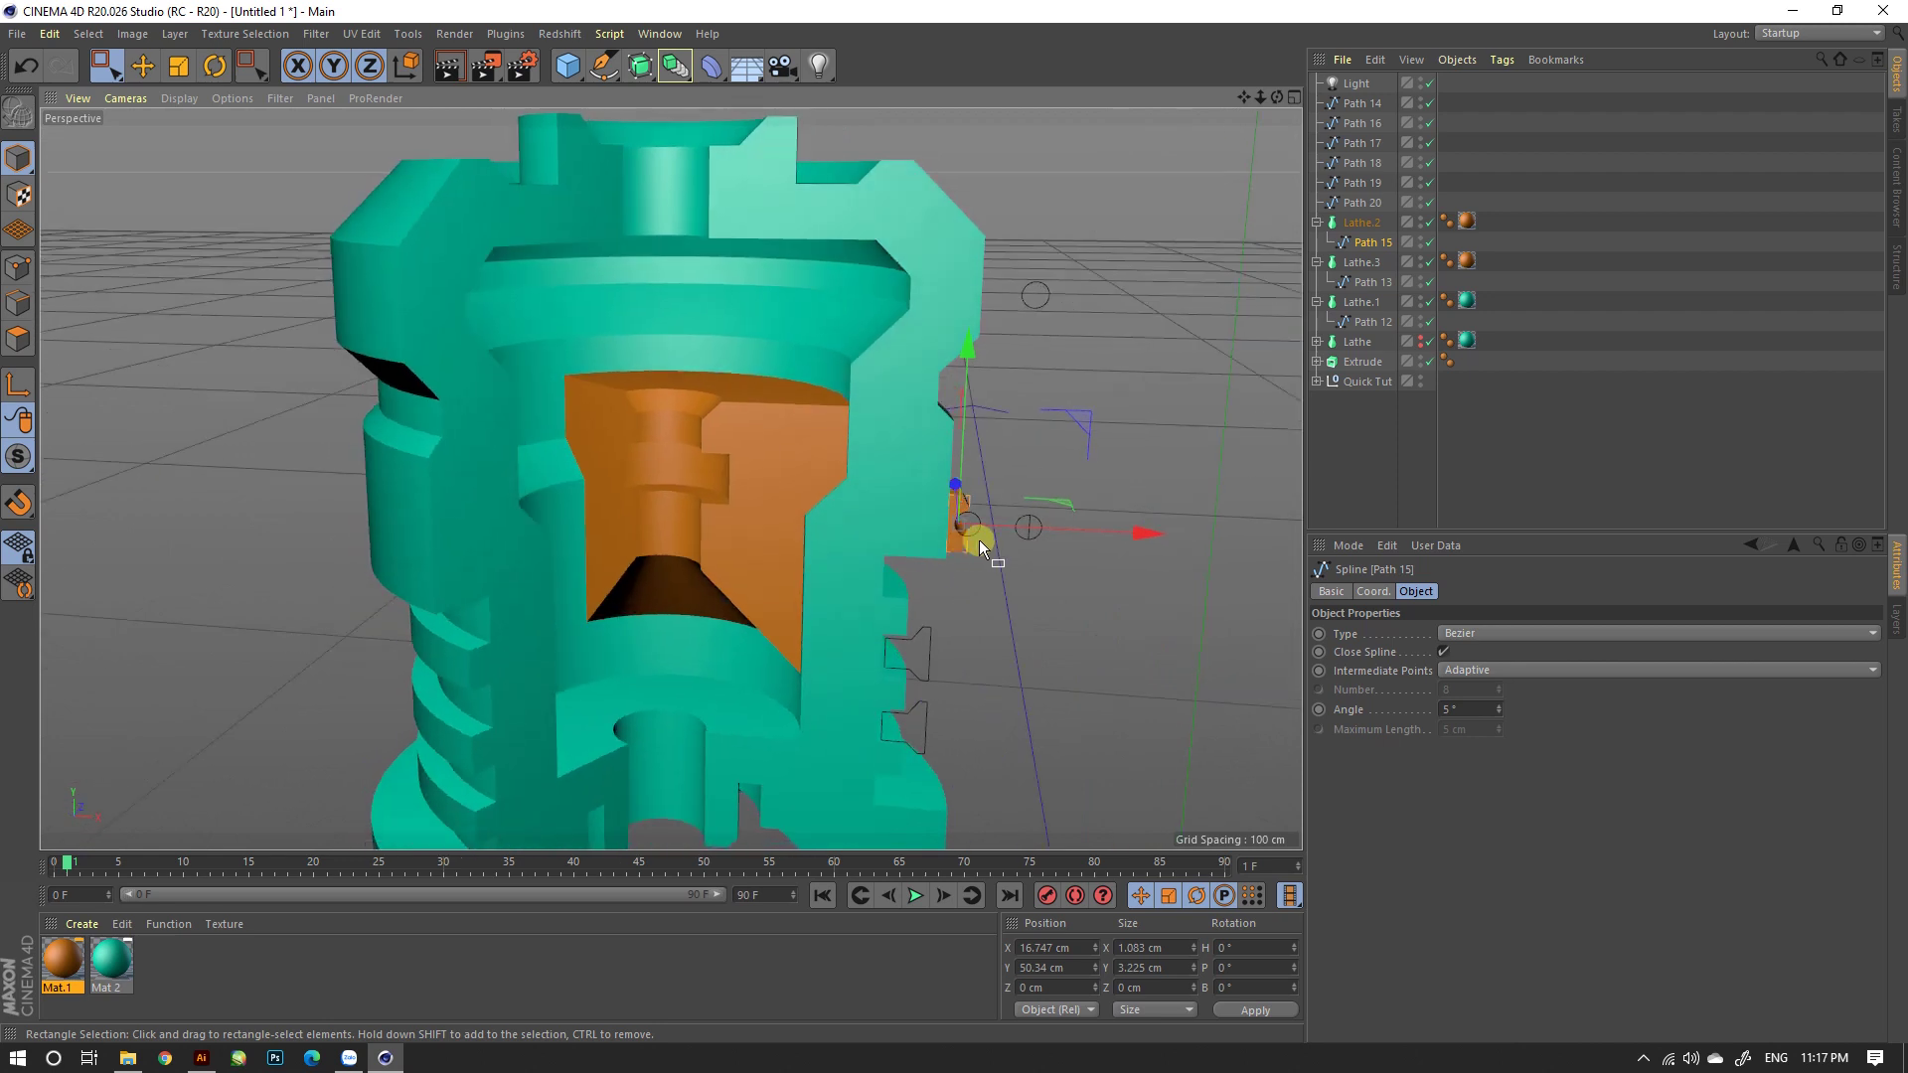
Step: Reduce Lathe.2's sweep angle to 339° and render a preview
click(1362, 224)
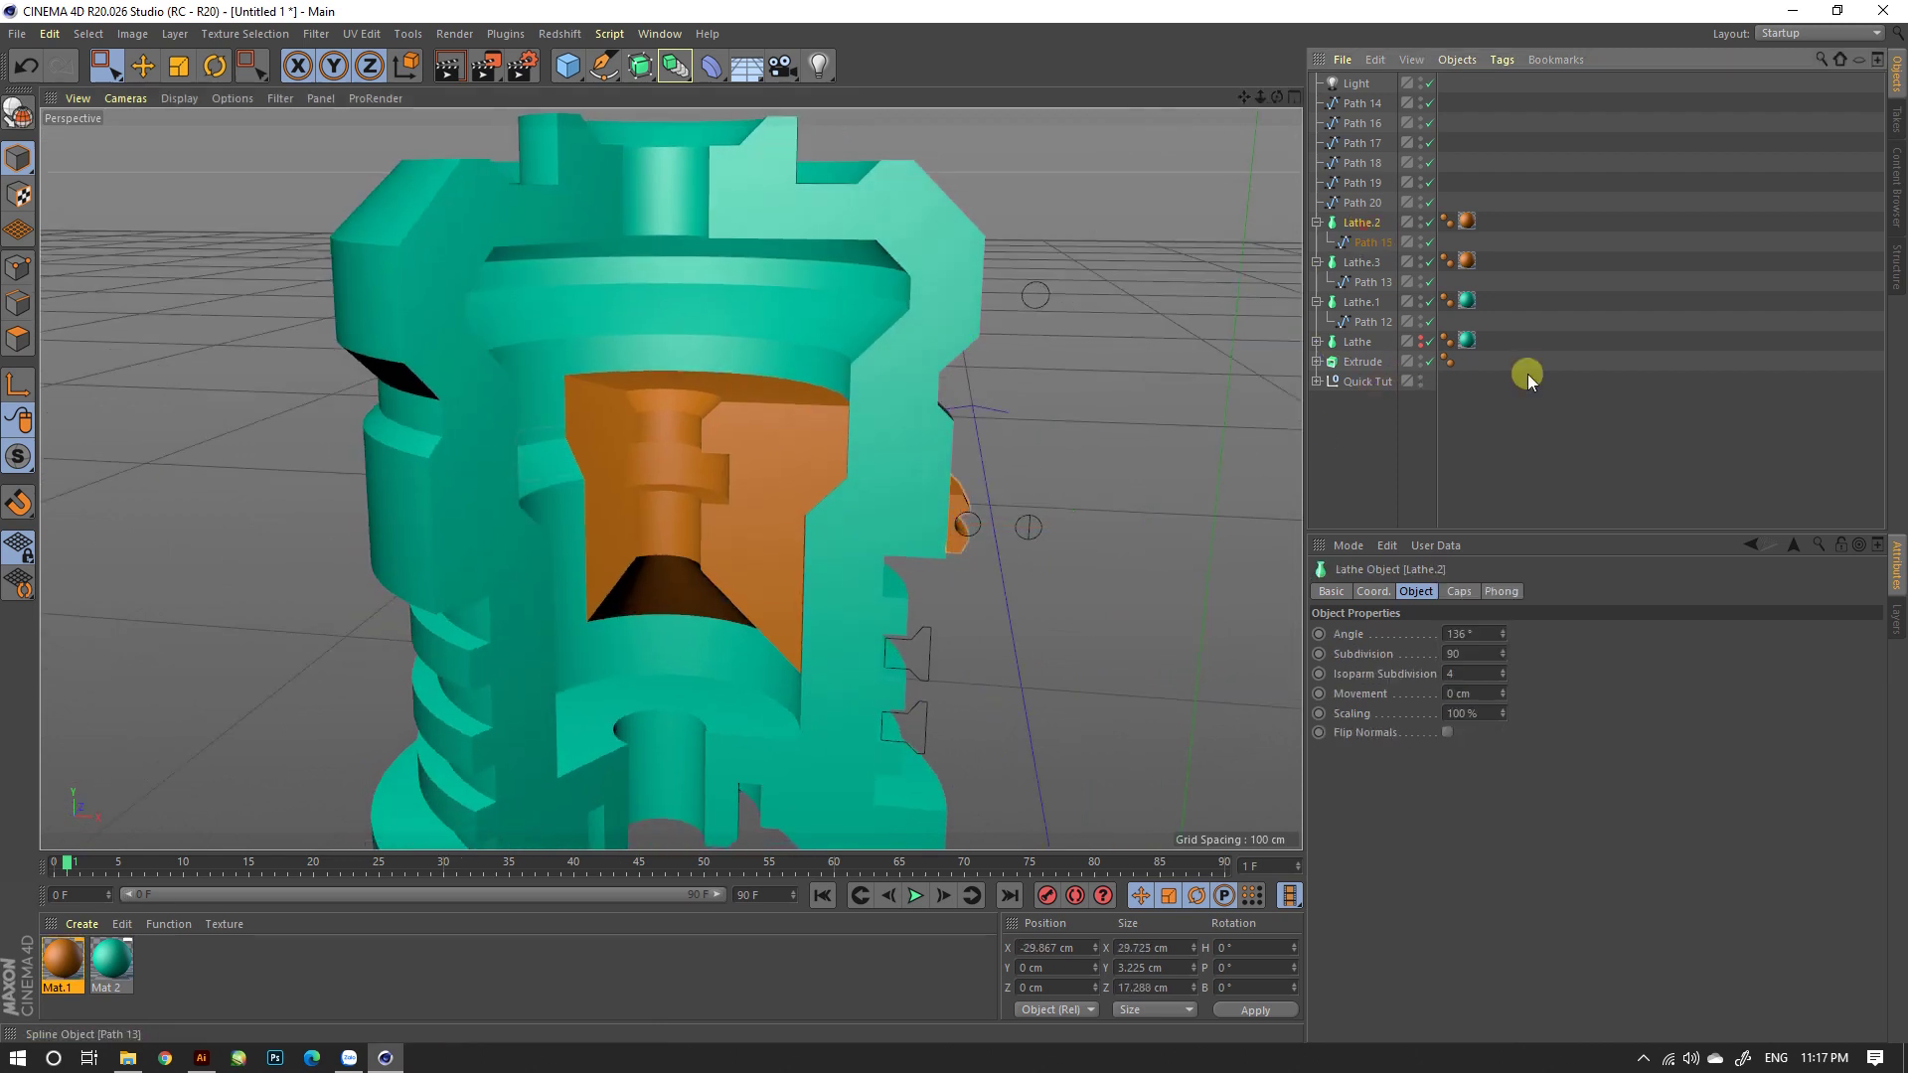
double_click(1484, 633)
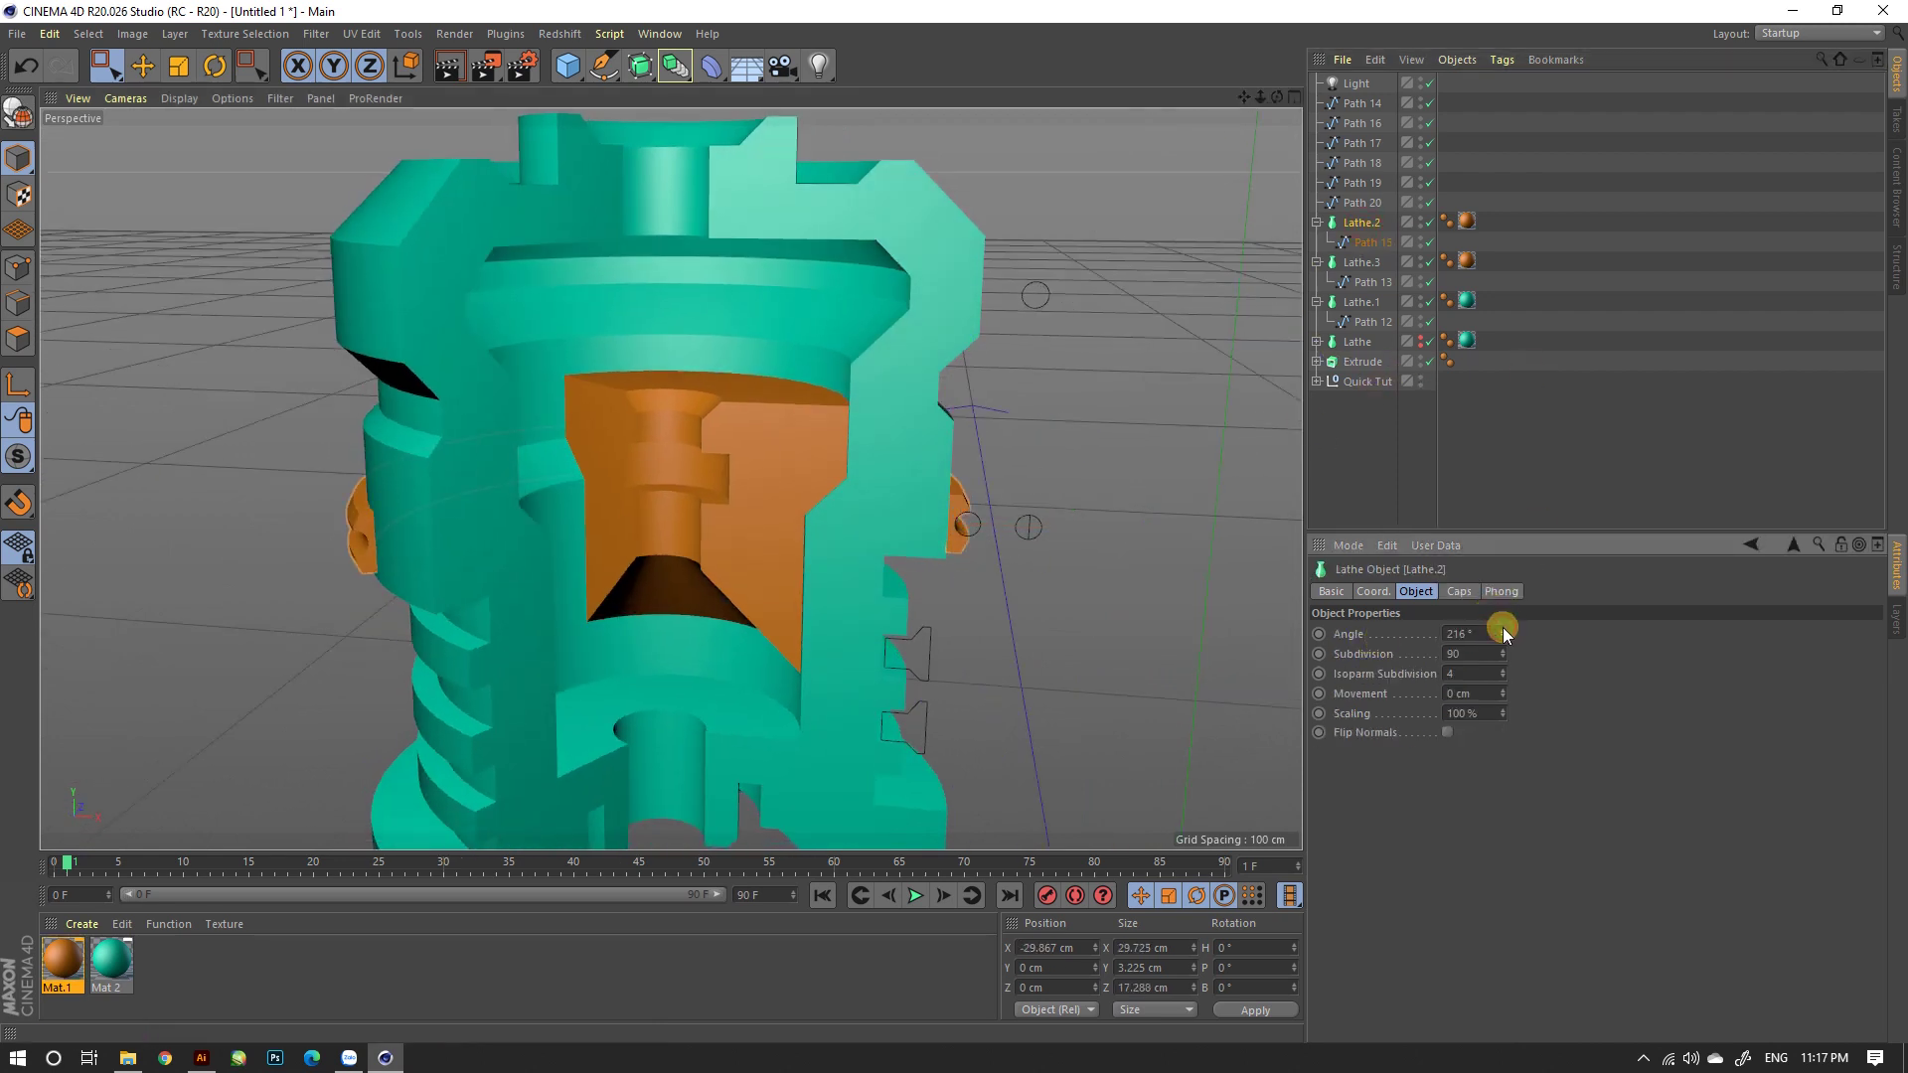
drag(1503, 628, 1505, 628)
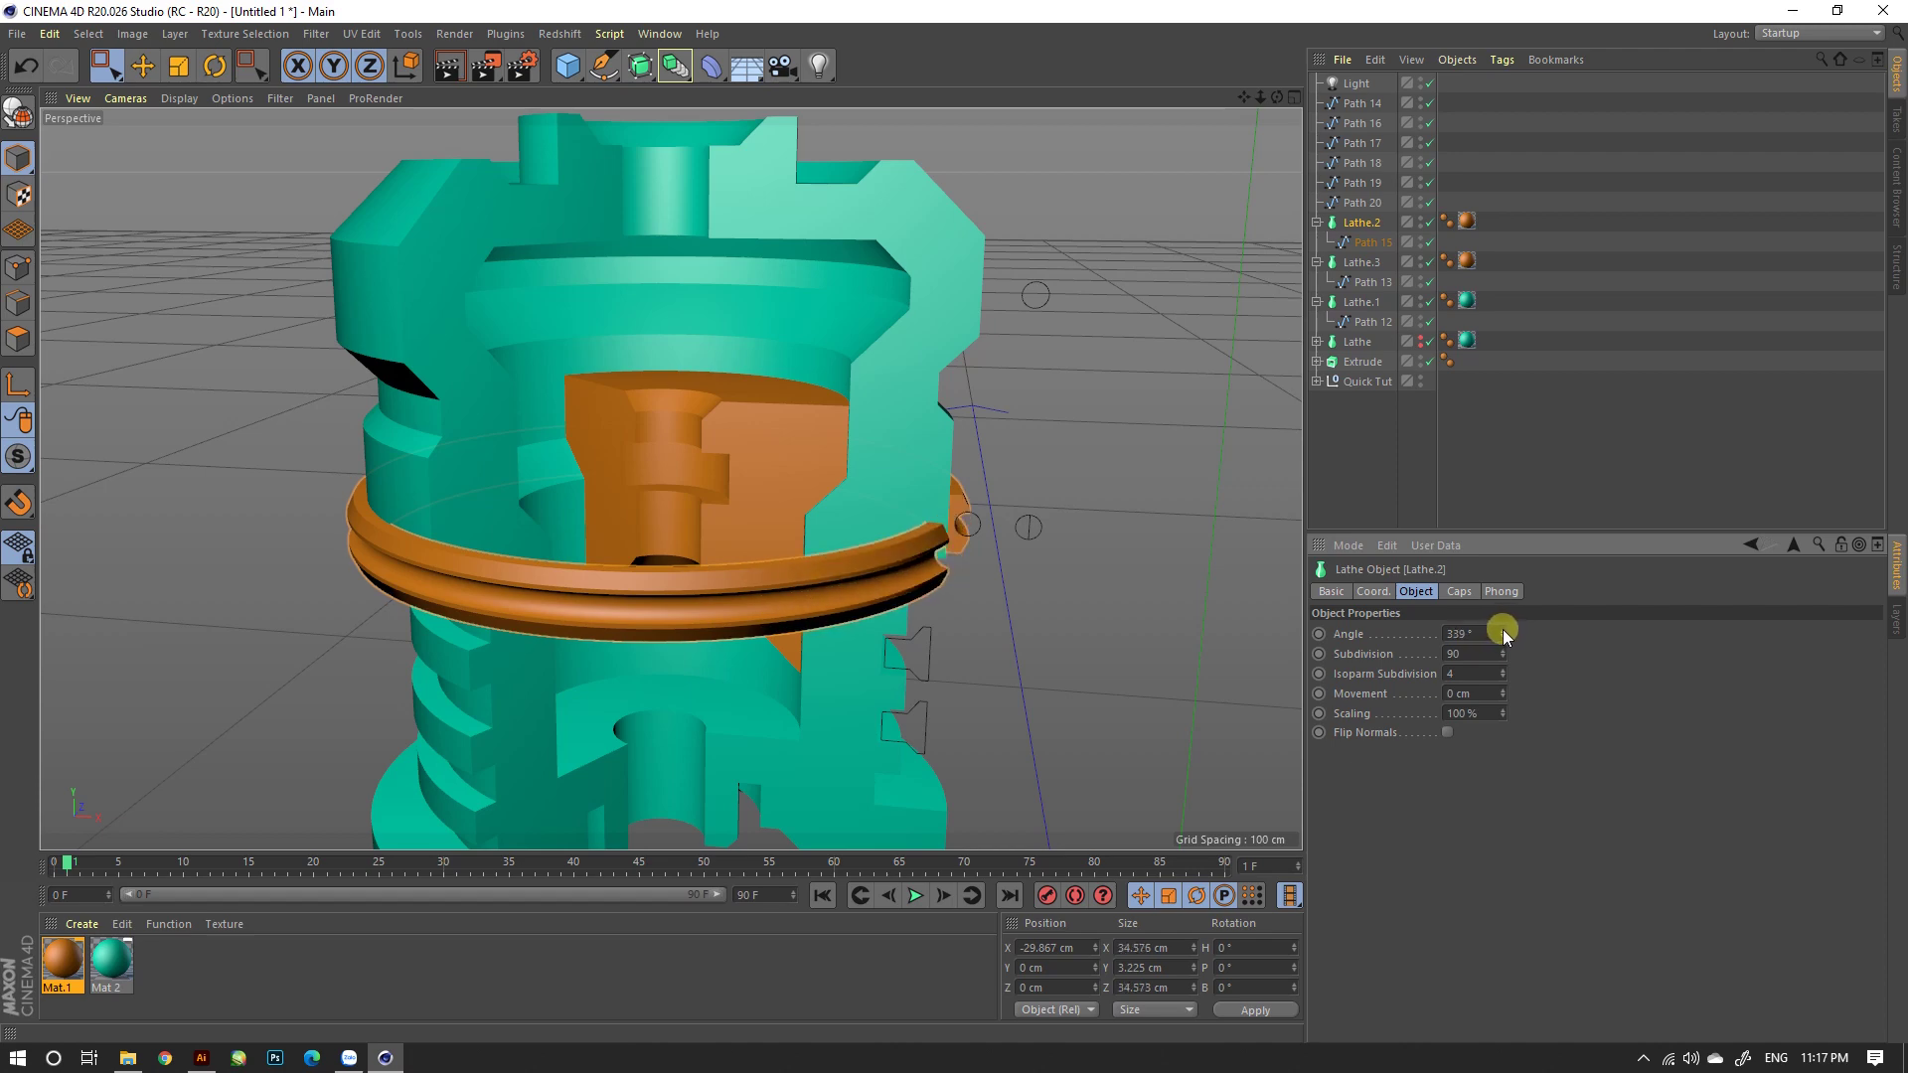
mouse_move(1503, 629)
mouse_down()
mouse_move(933, 624)
mouse_move(851, 795)
mouse_move(956, 561)
mouse_move(939, 605)
mouse_move(708, 680)
mouse_move(723, 646)
mouse_up()
click(448, 66)
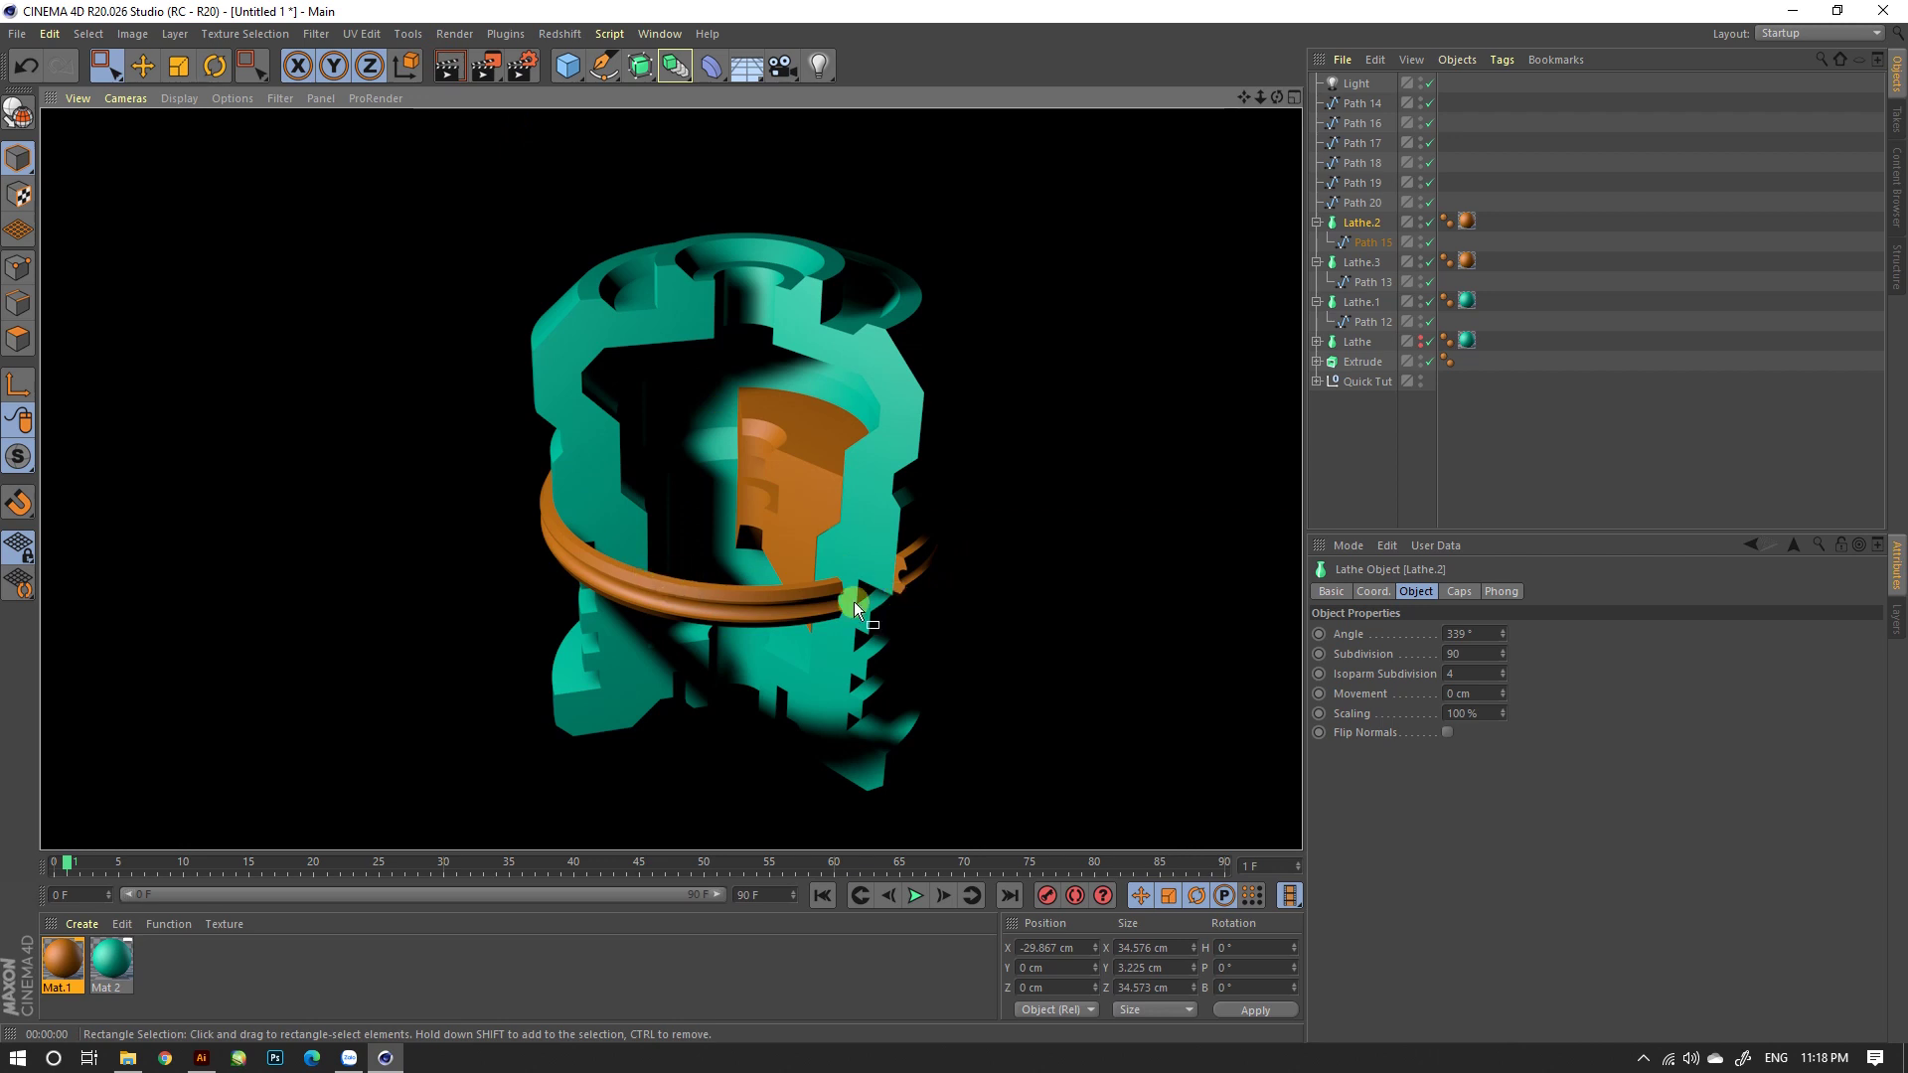
Step: Cut Lathe.2's angle to 10°, then toward 5°, leaving a small bracket piece
alt+drag(855, 608, 820, 572)
alt+drag(1017, 572, 927, 580)
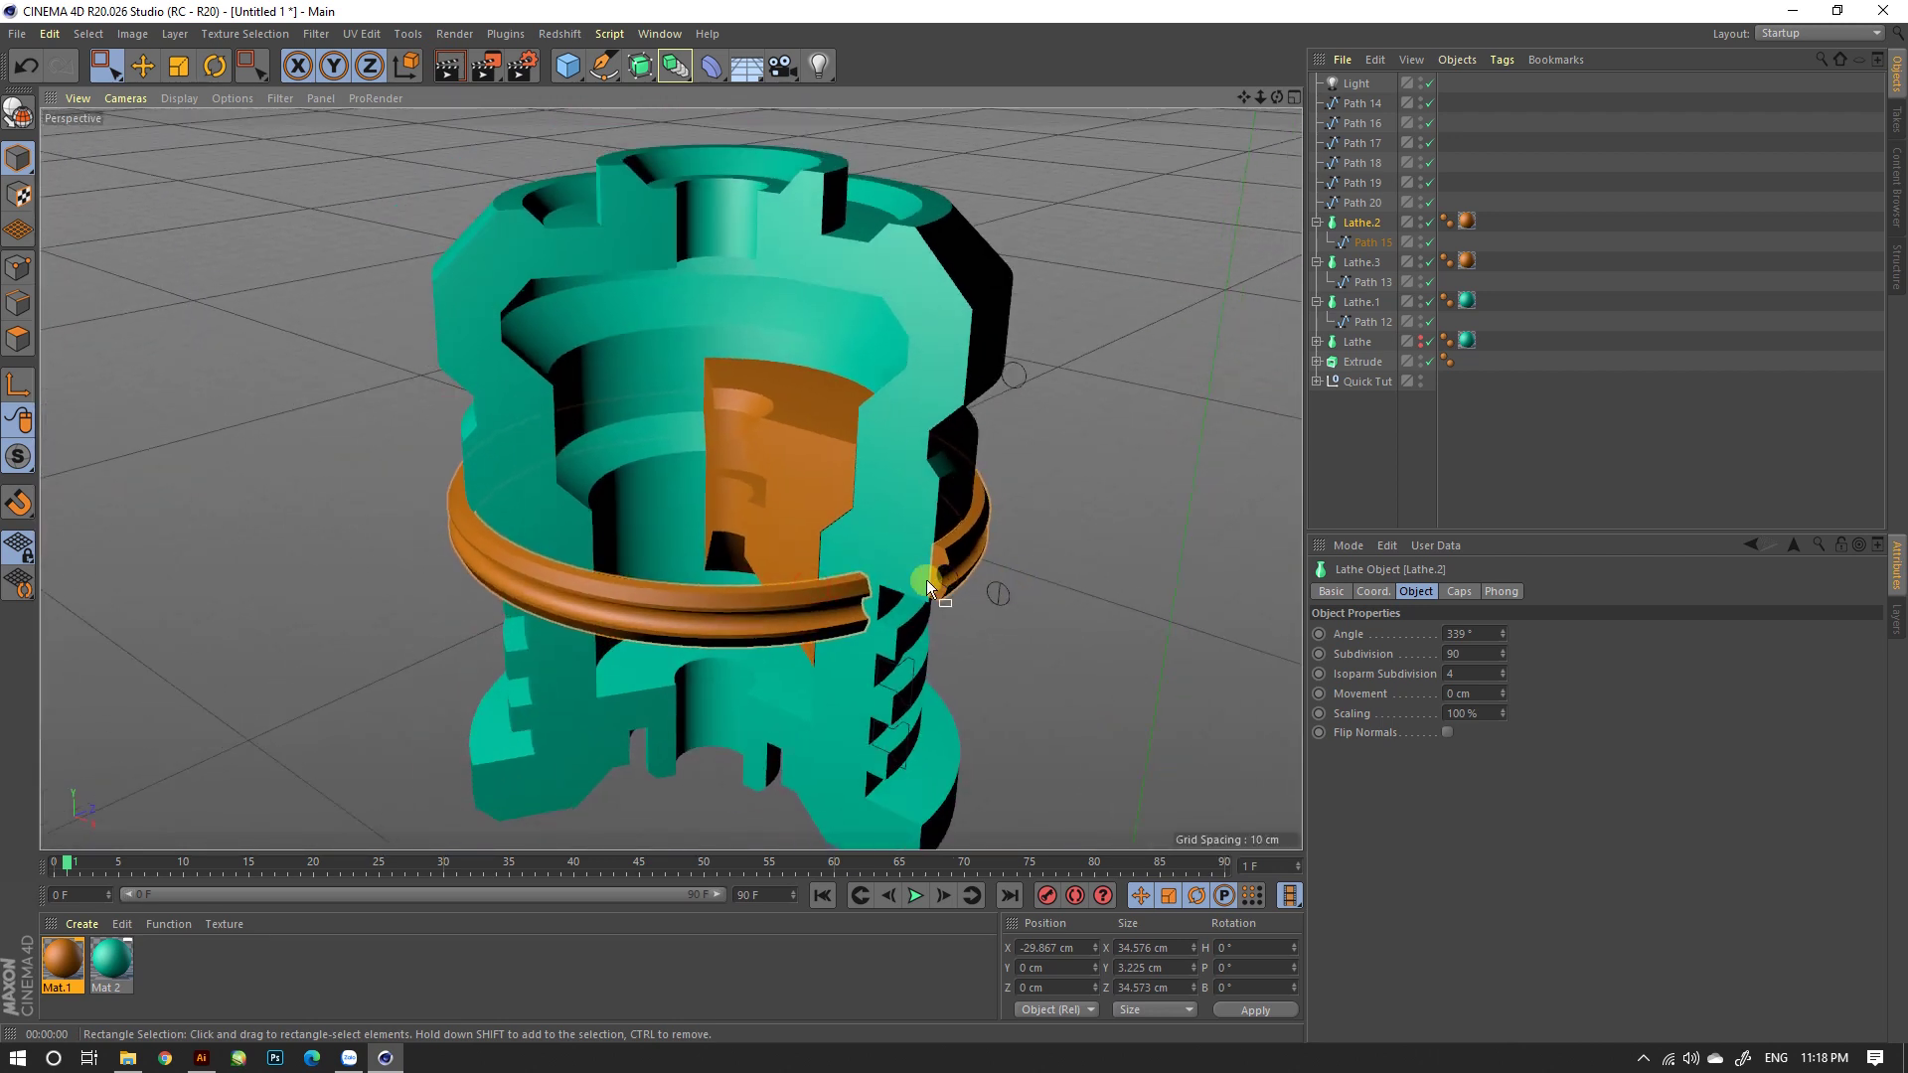
alt+right_drag(927, 581, 963, 570)
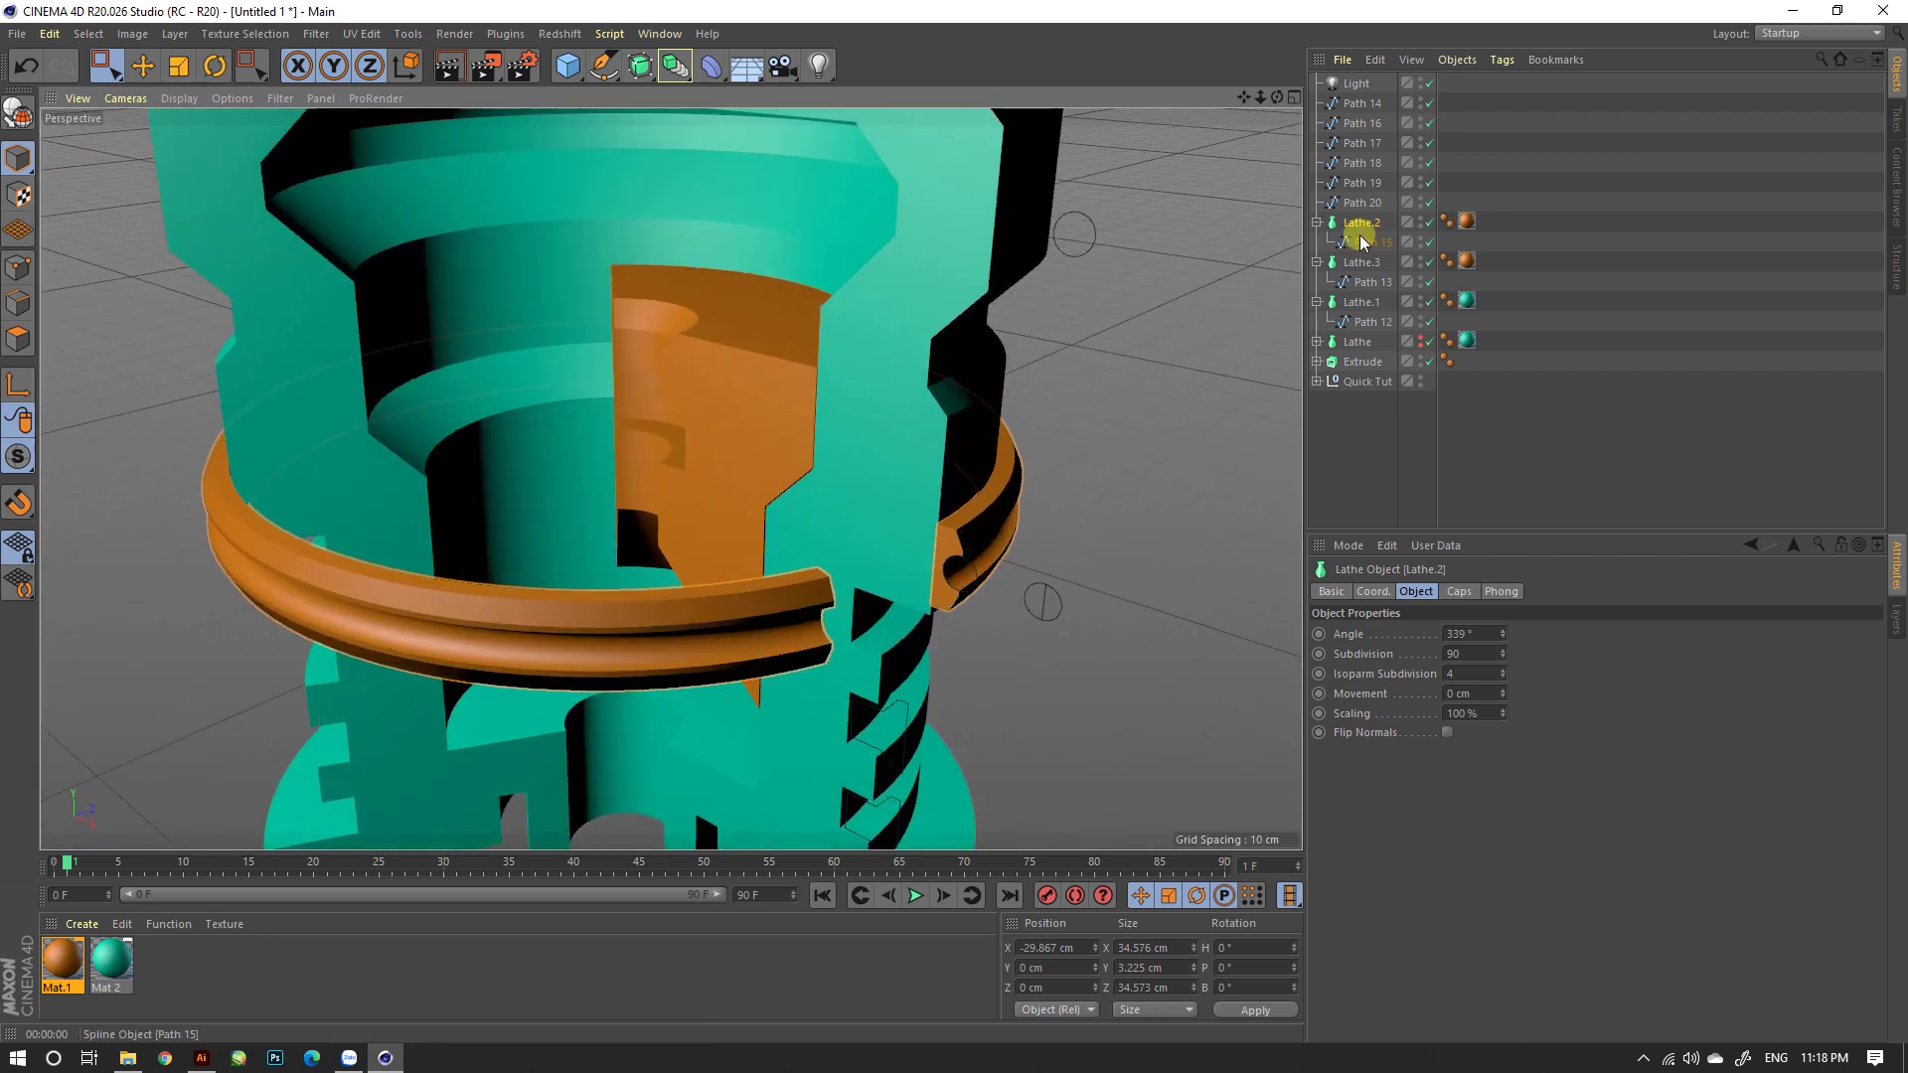
click(1454, 635)
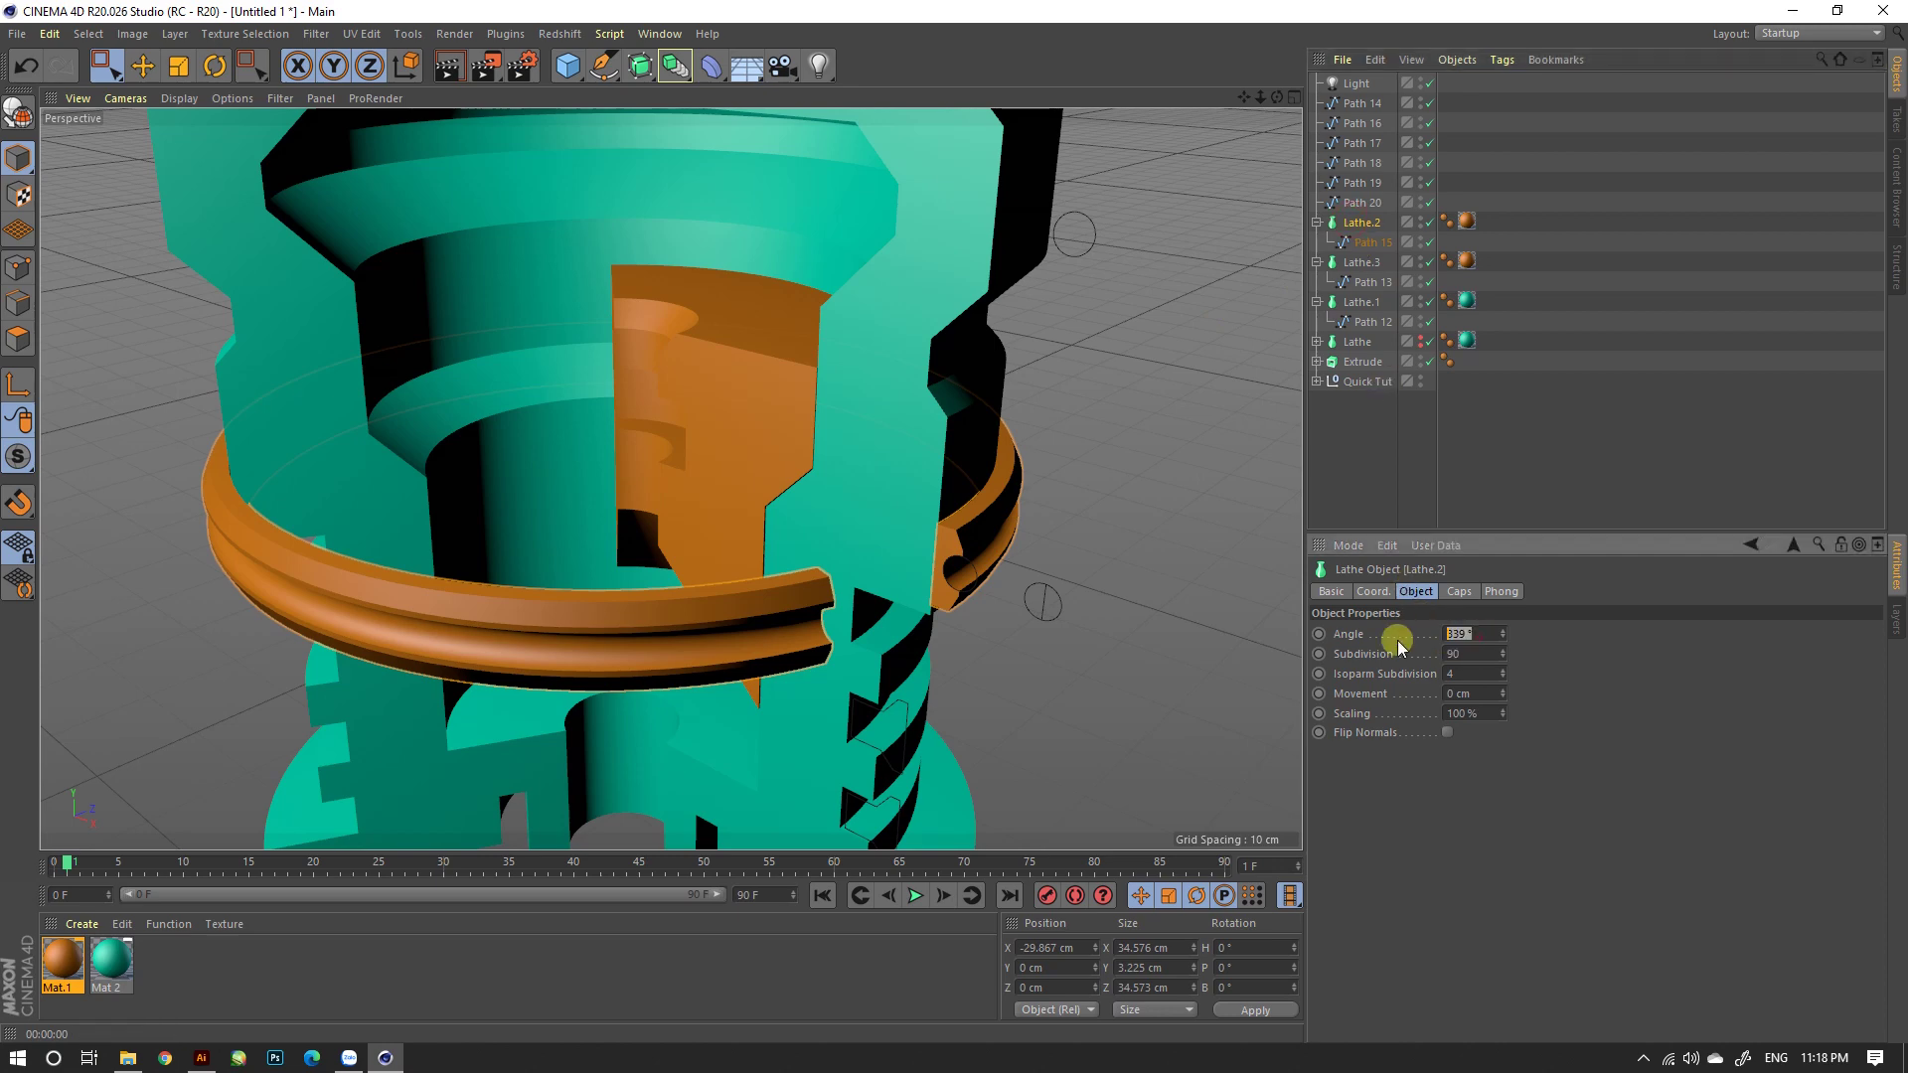
text(10)
key(Return)
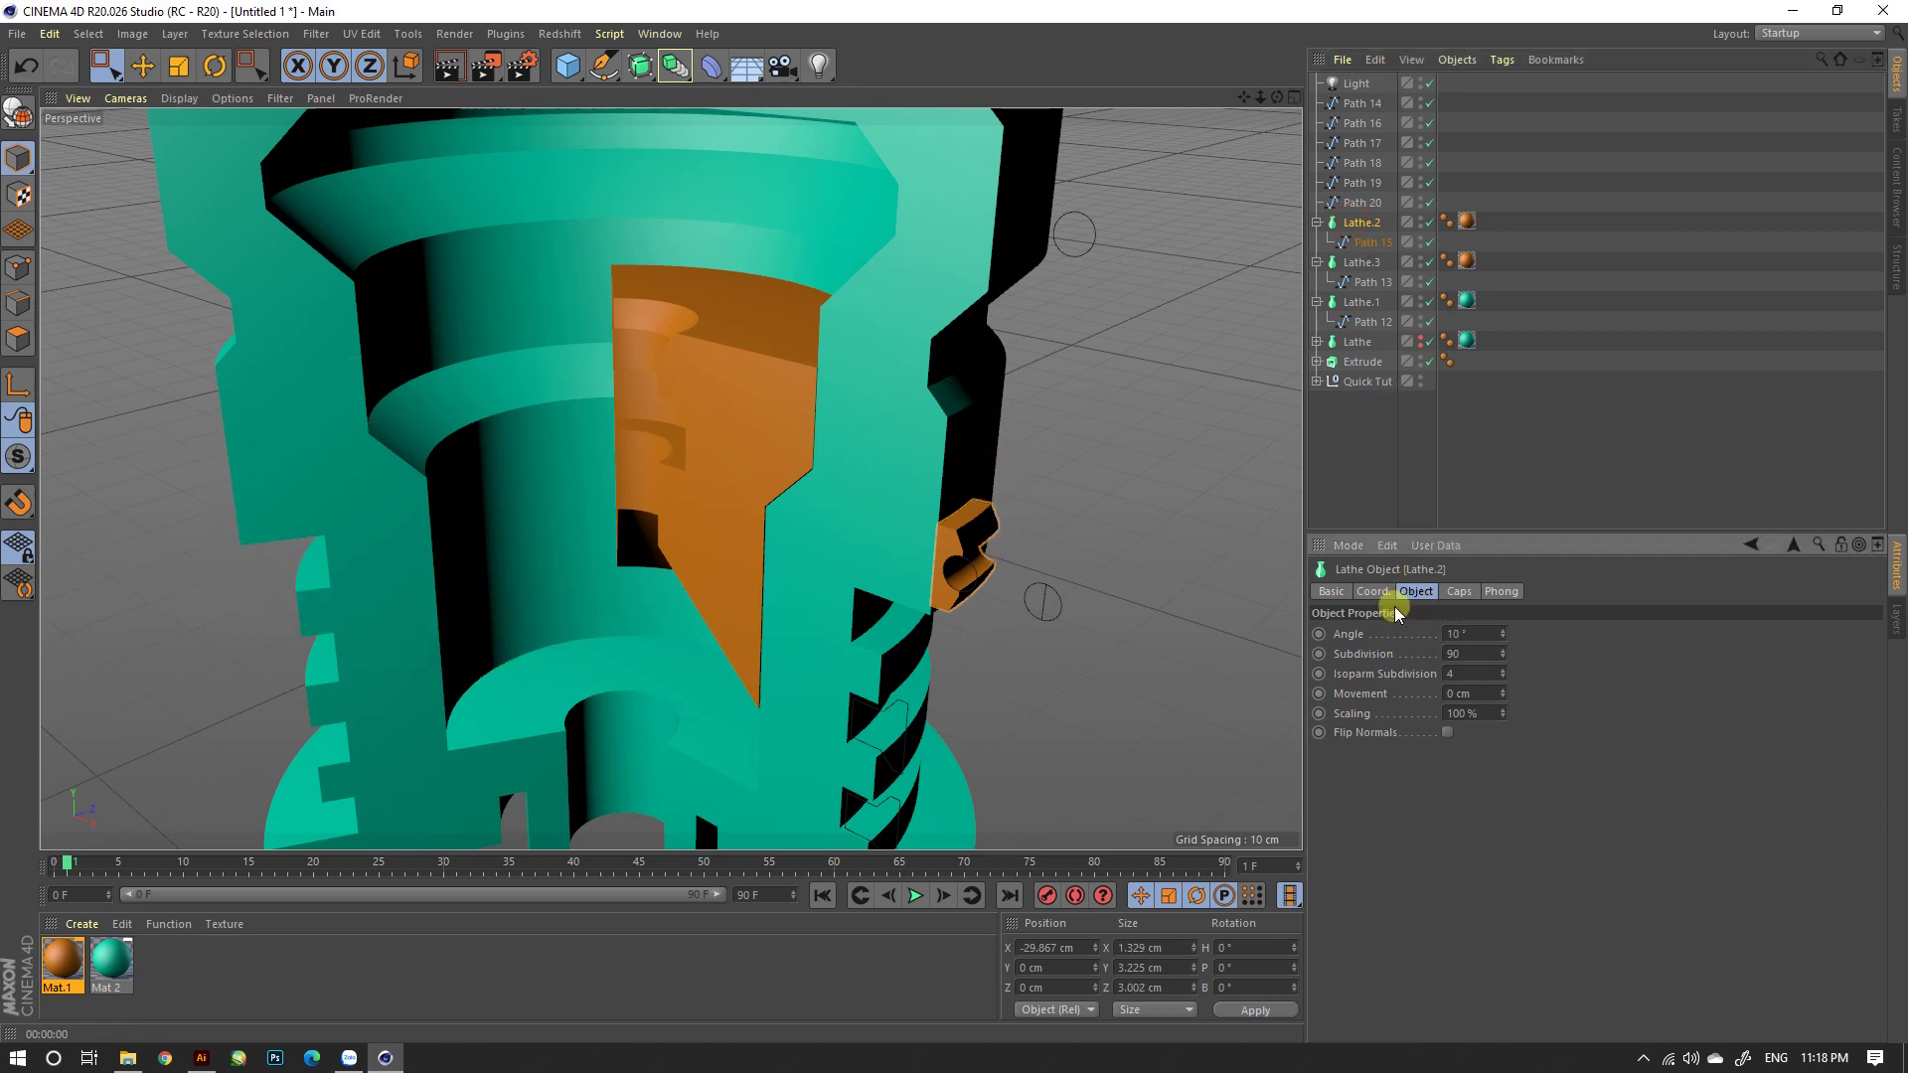
mouse_move(950, 567)
alt+mouse_down()
mouse_move(766, 541)
mouse_move(887, 567)
alt+mouse_up()
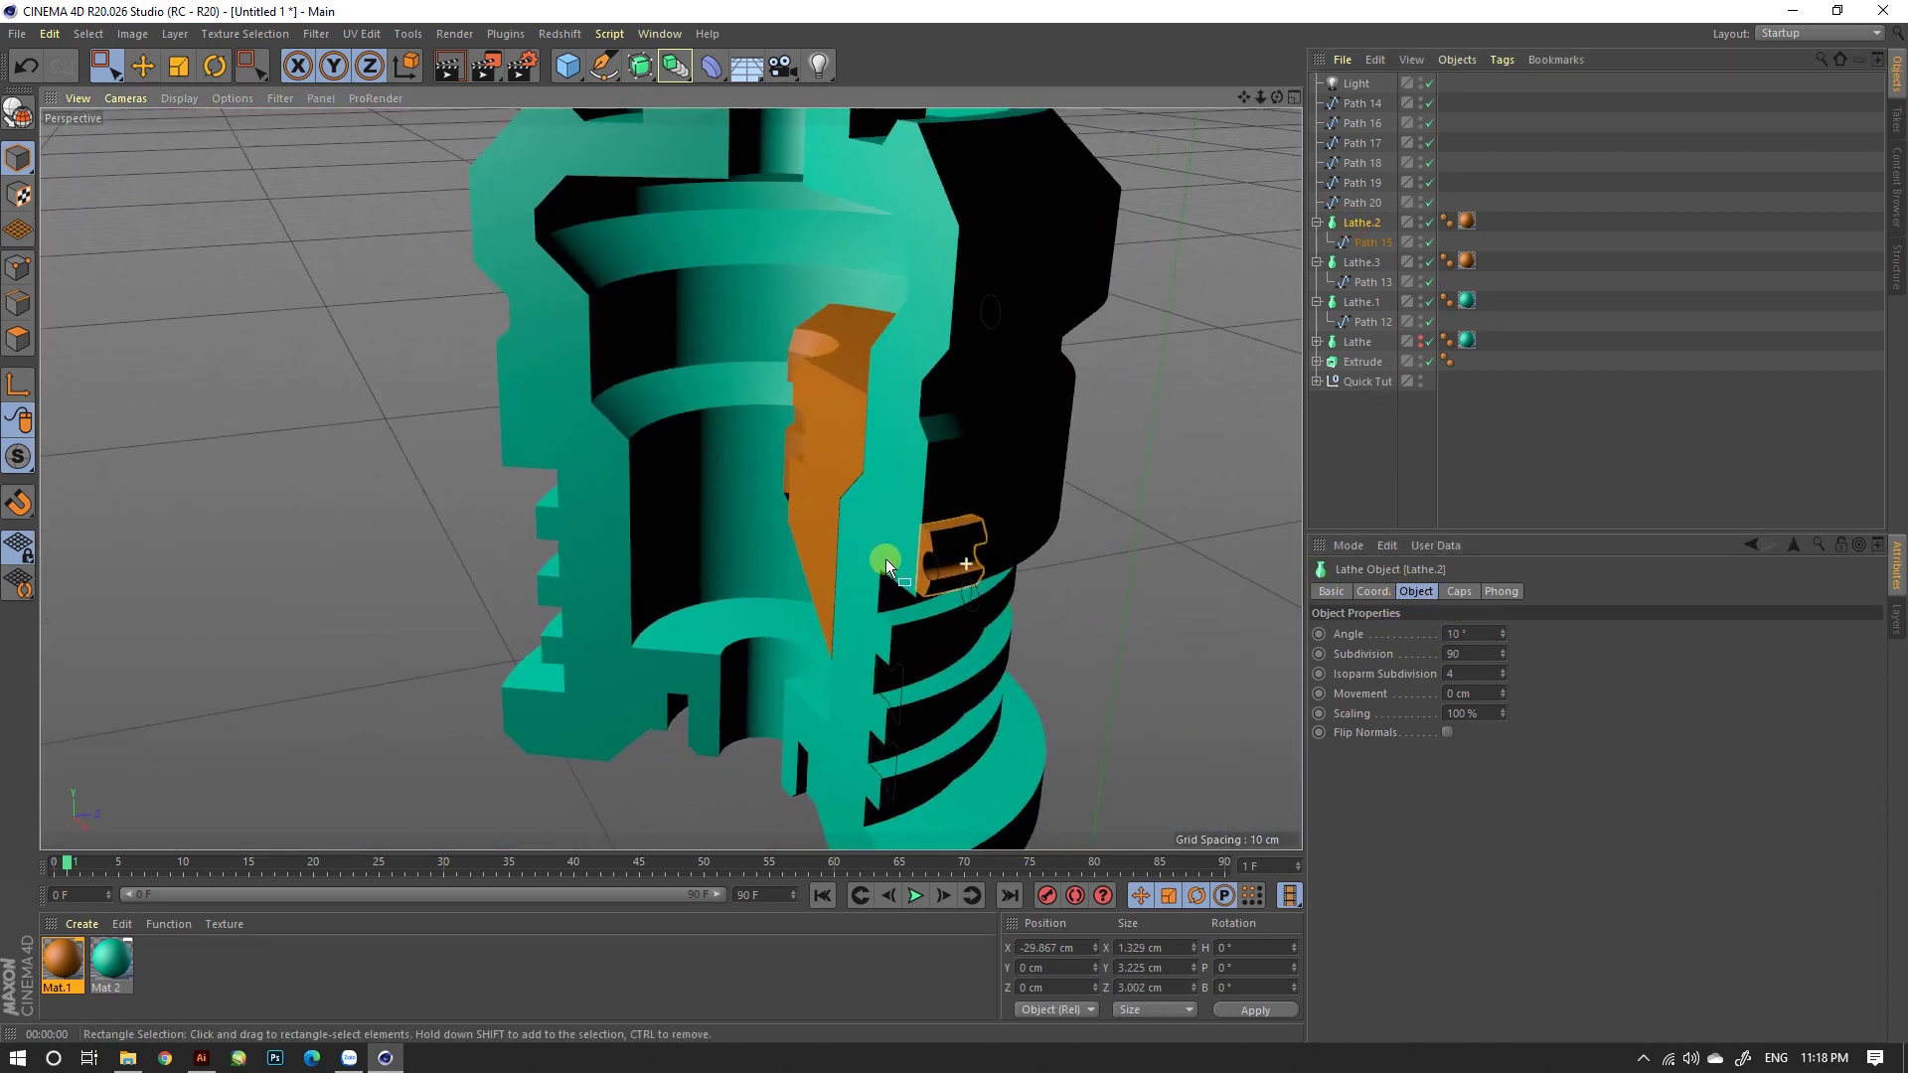
click(1461, 634)
text(5)
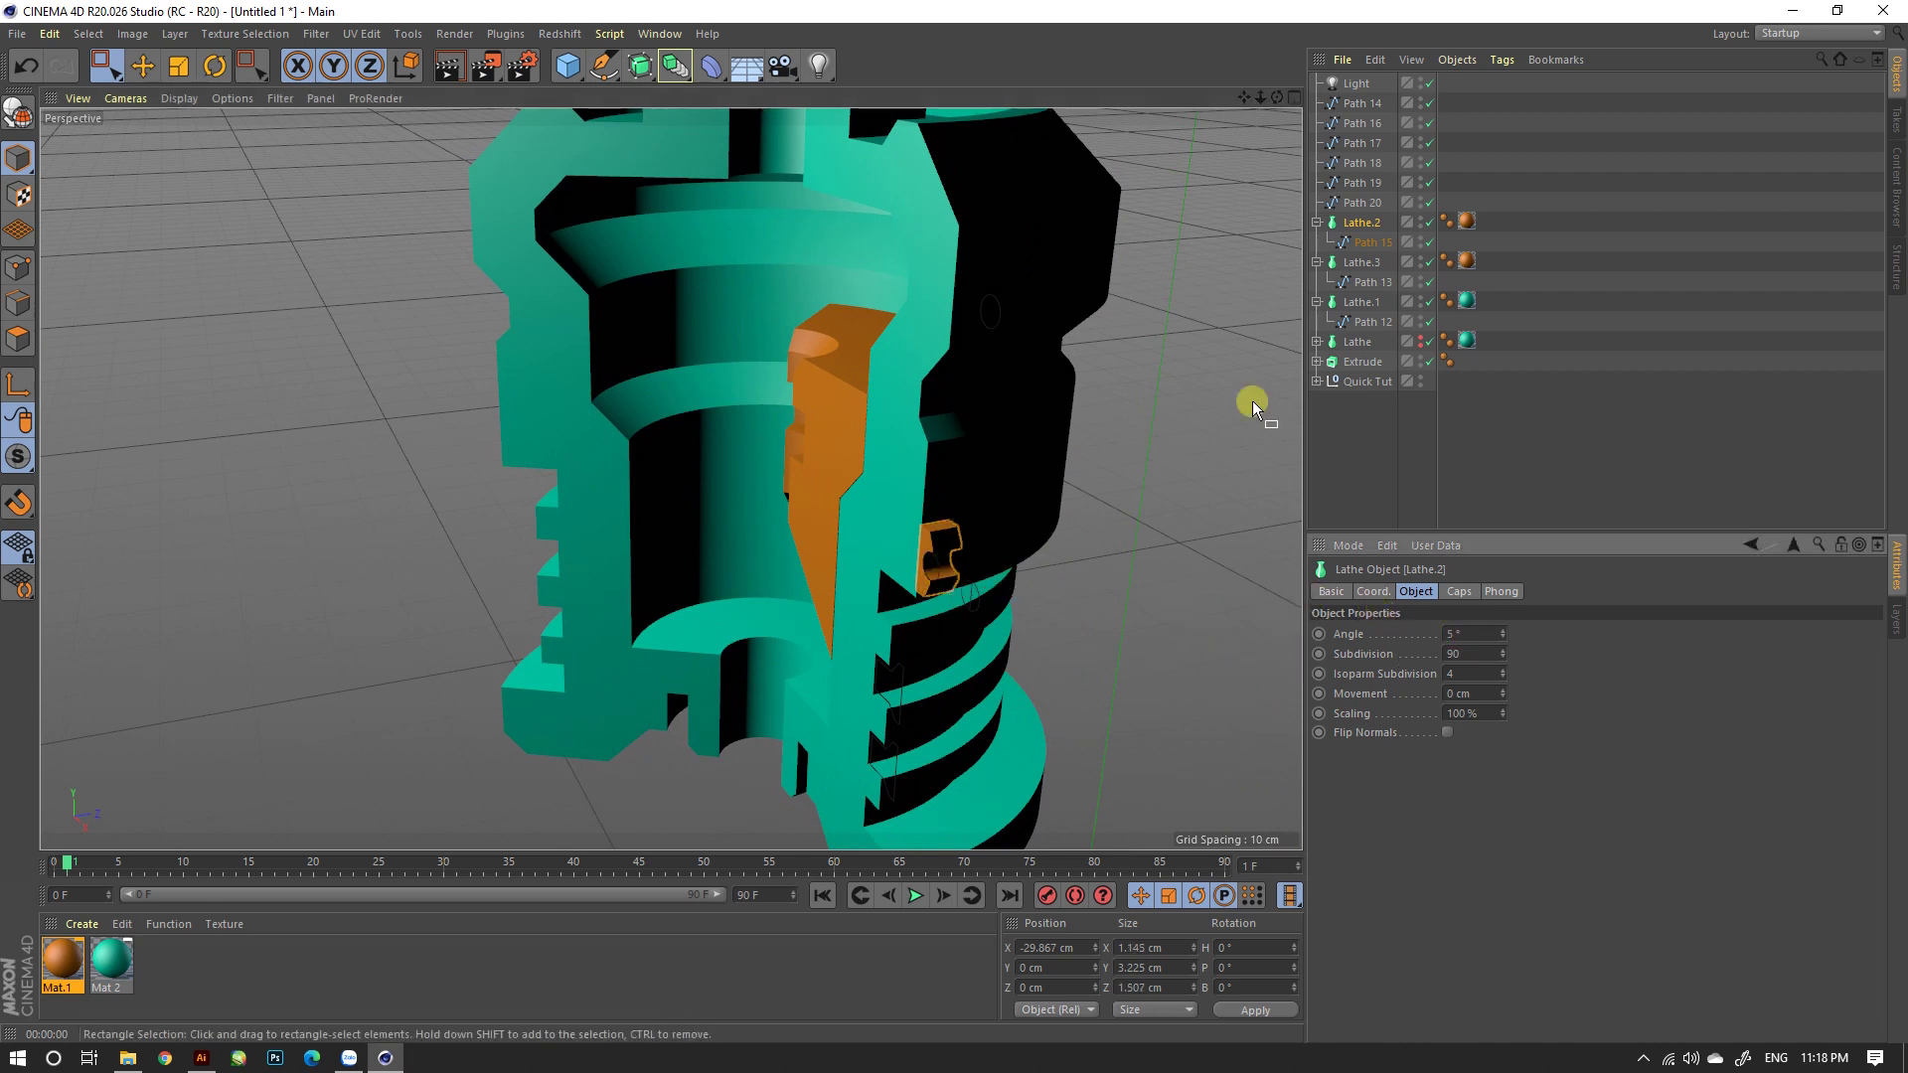
Step: Copy-paste Lathe.2 as Lathe.4 and delete the copy's child path
key(ctrl+c)
key(ctrl+v)
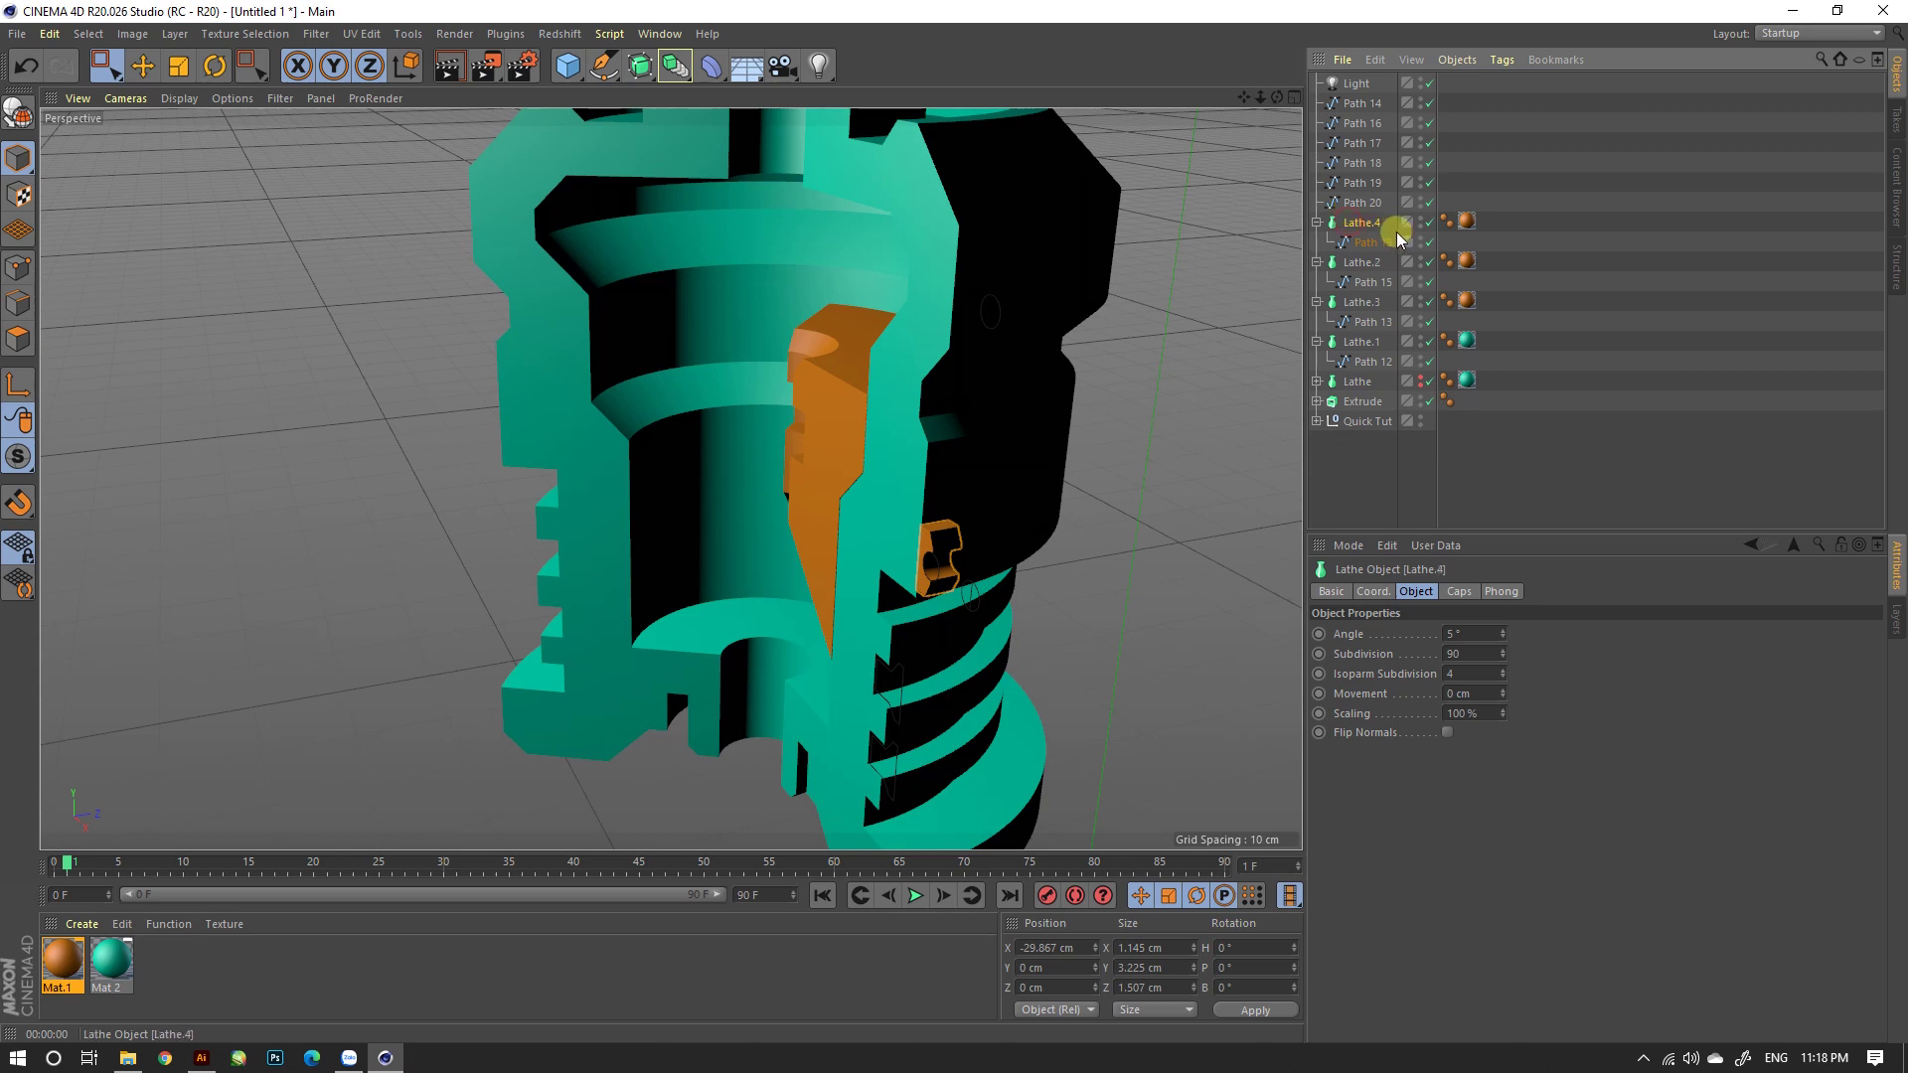
click(1367, 243)
key(Delete)
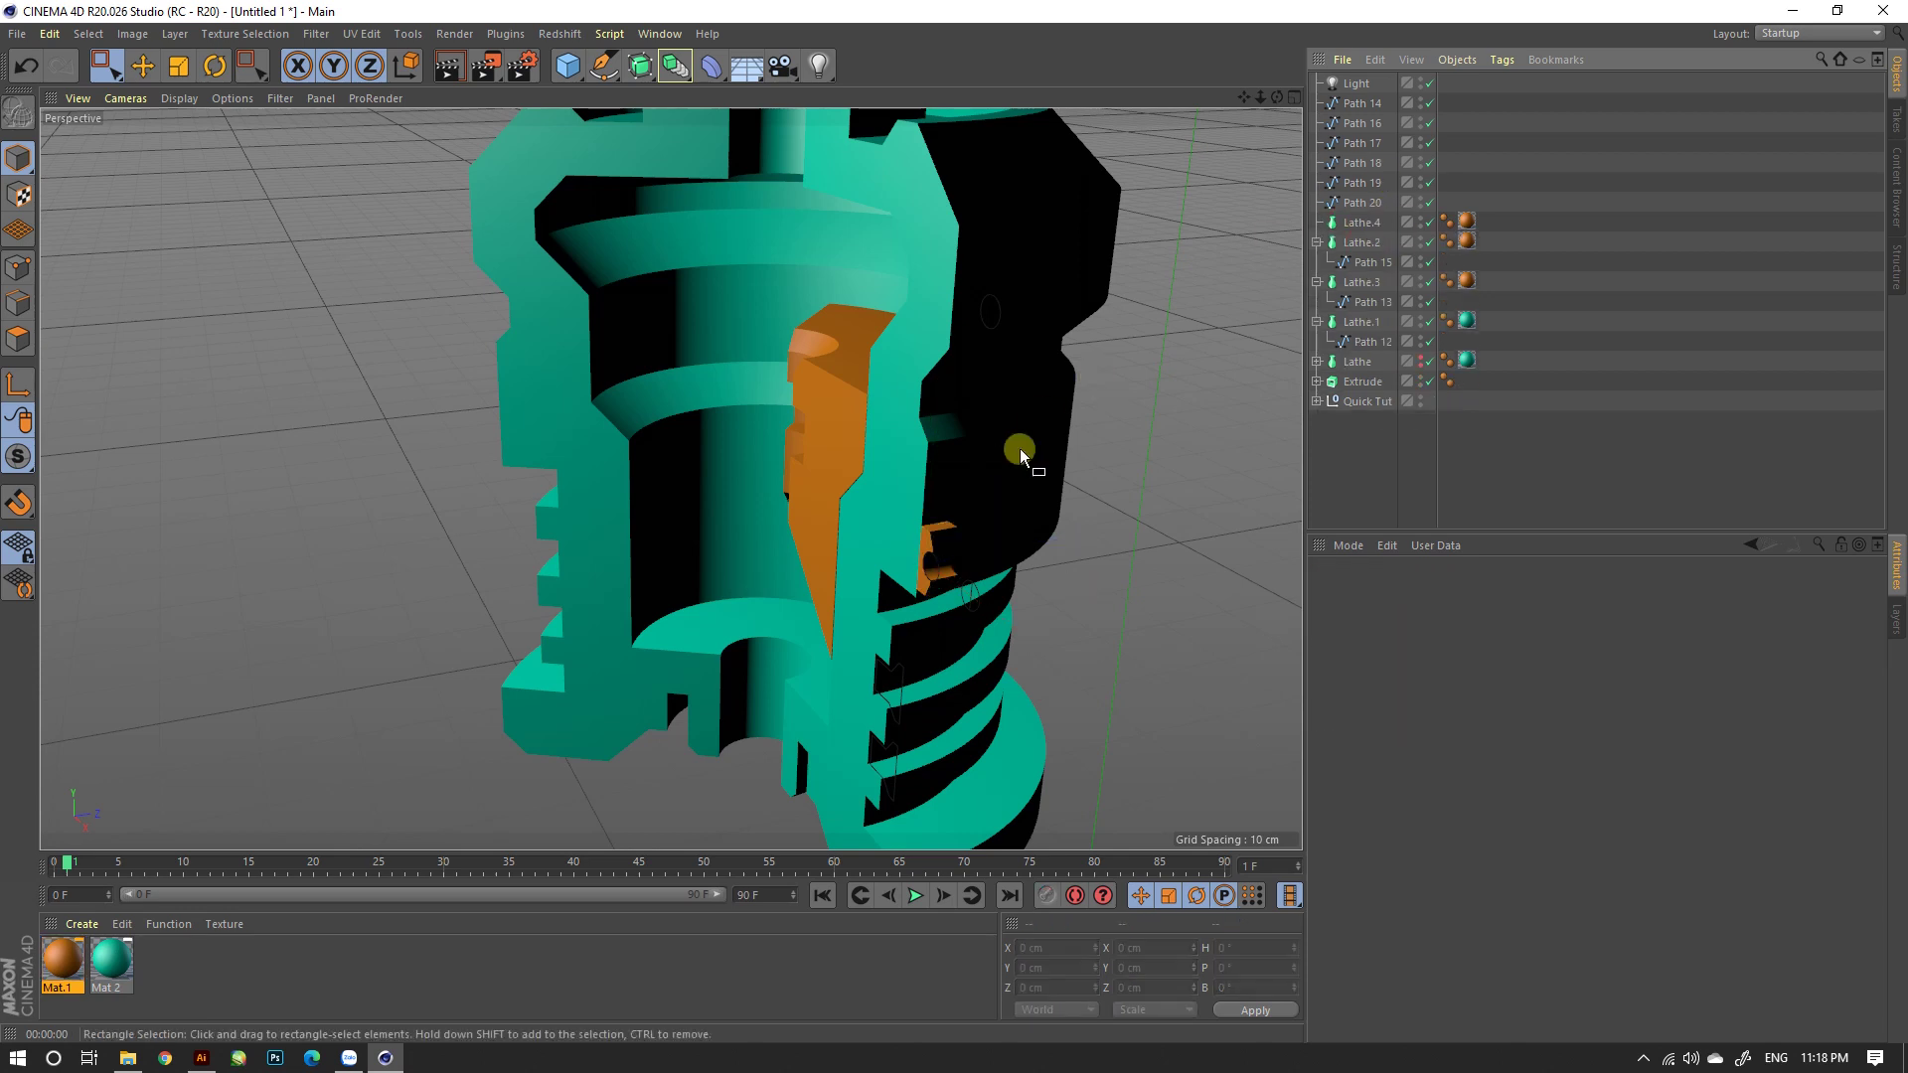
click(944, 563)
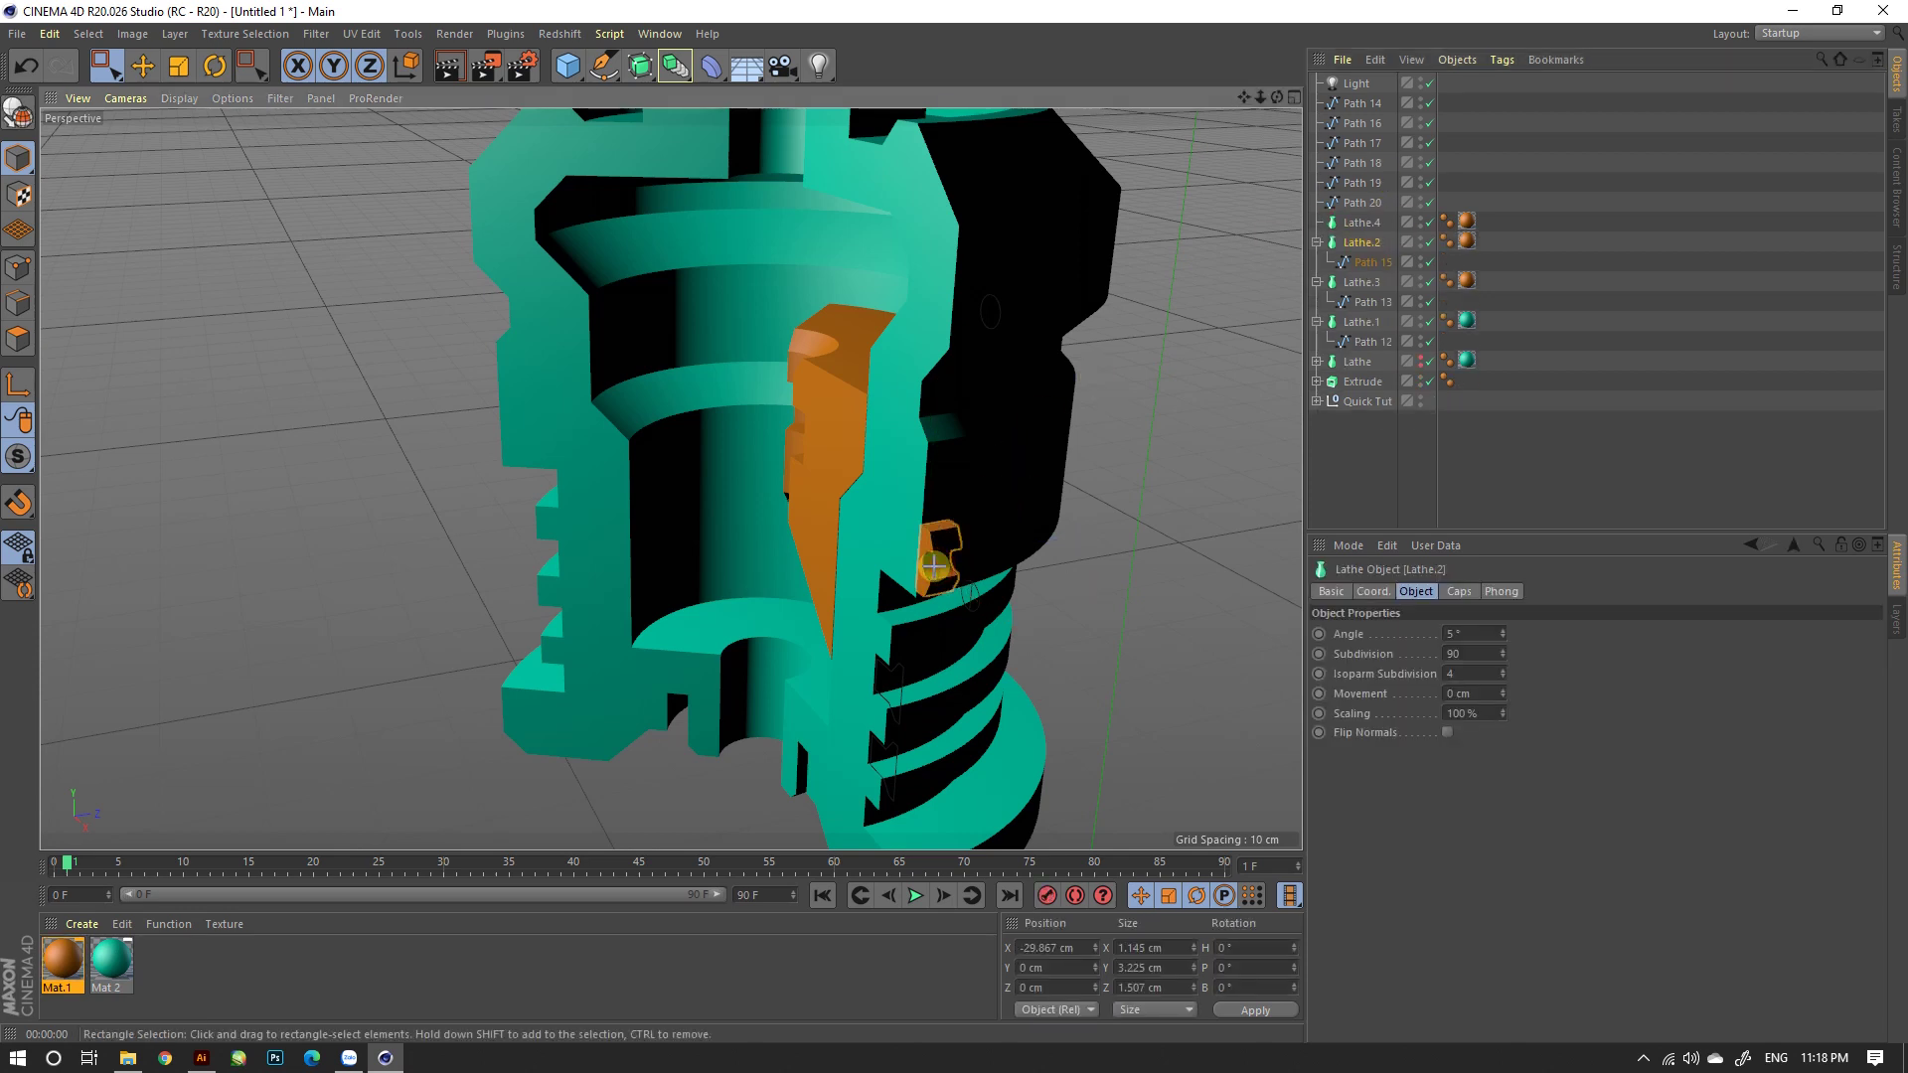
Step: Put Path 16 under Lathe.4 and set its angle to 360° for a full ring
click(1360, 124)
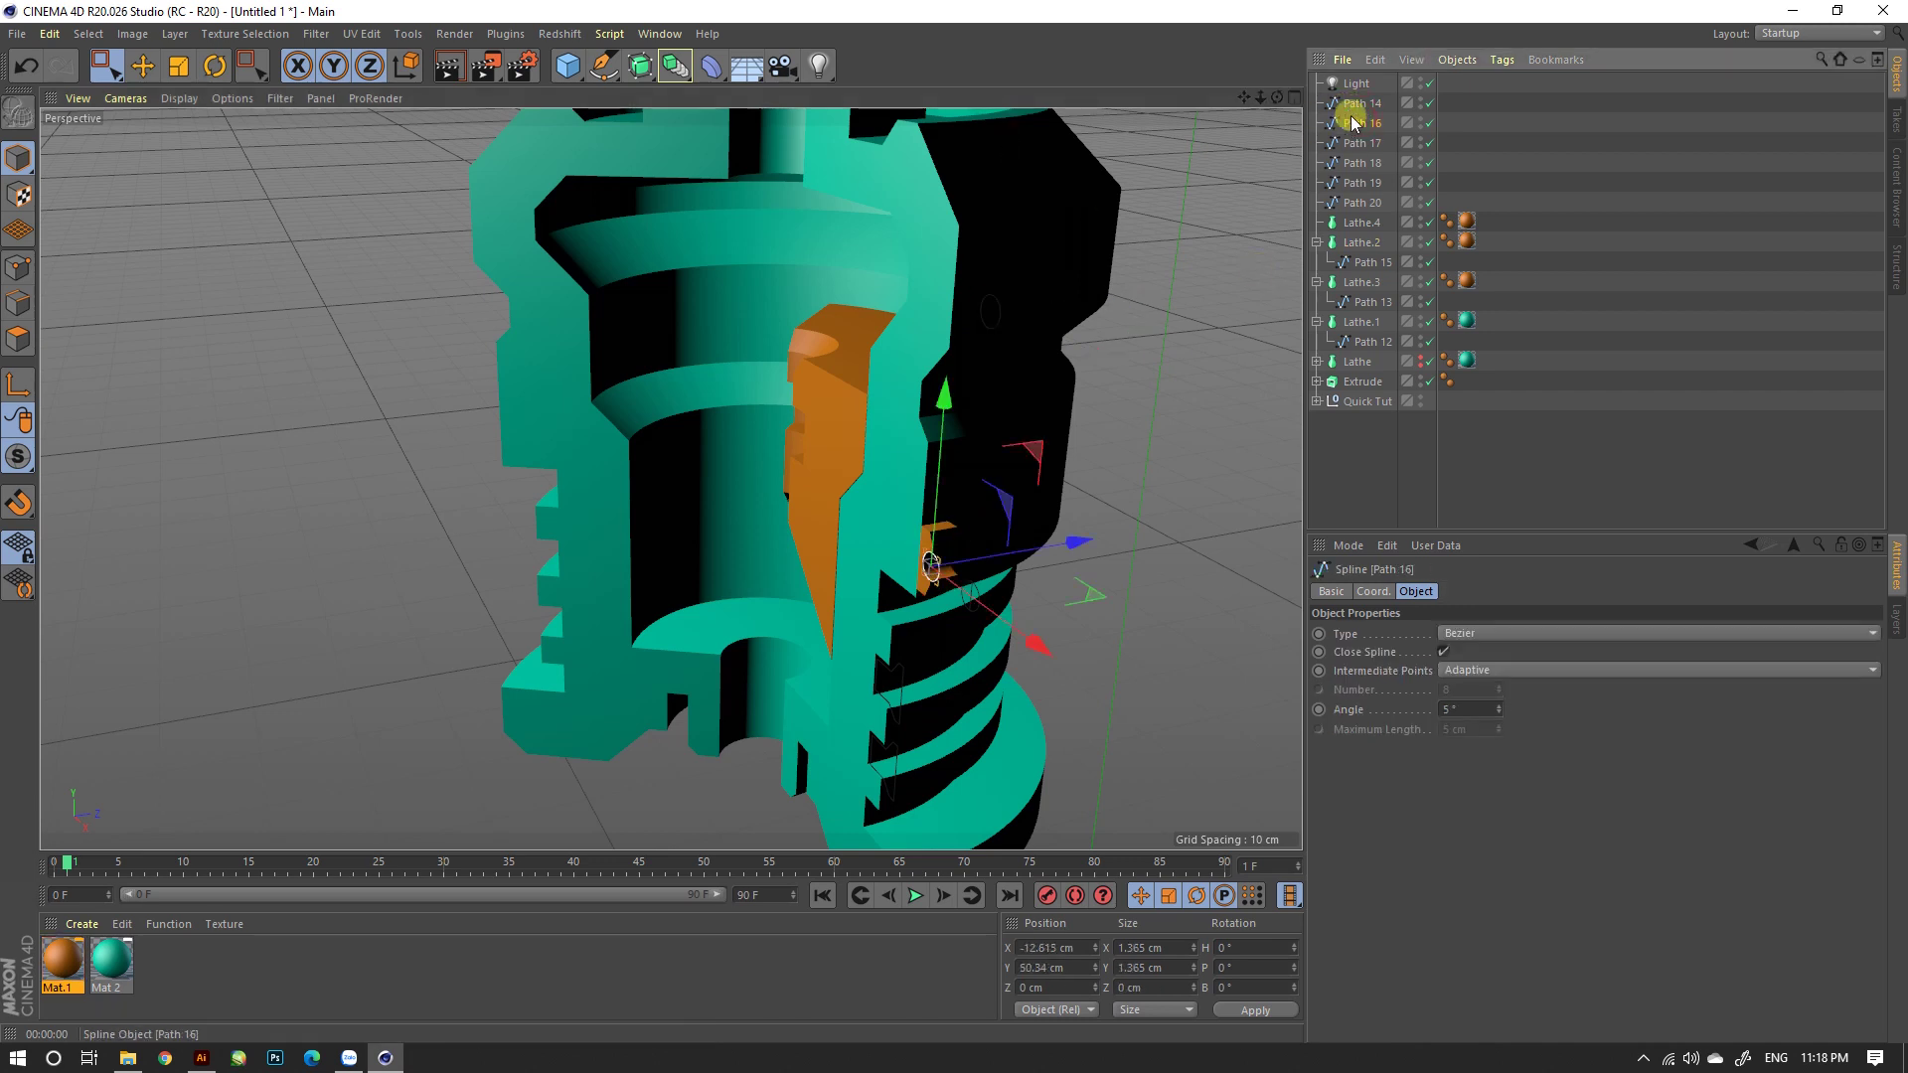
drag(1357, 227, 1358, 223)
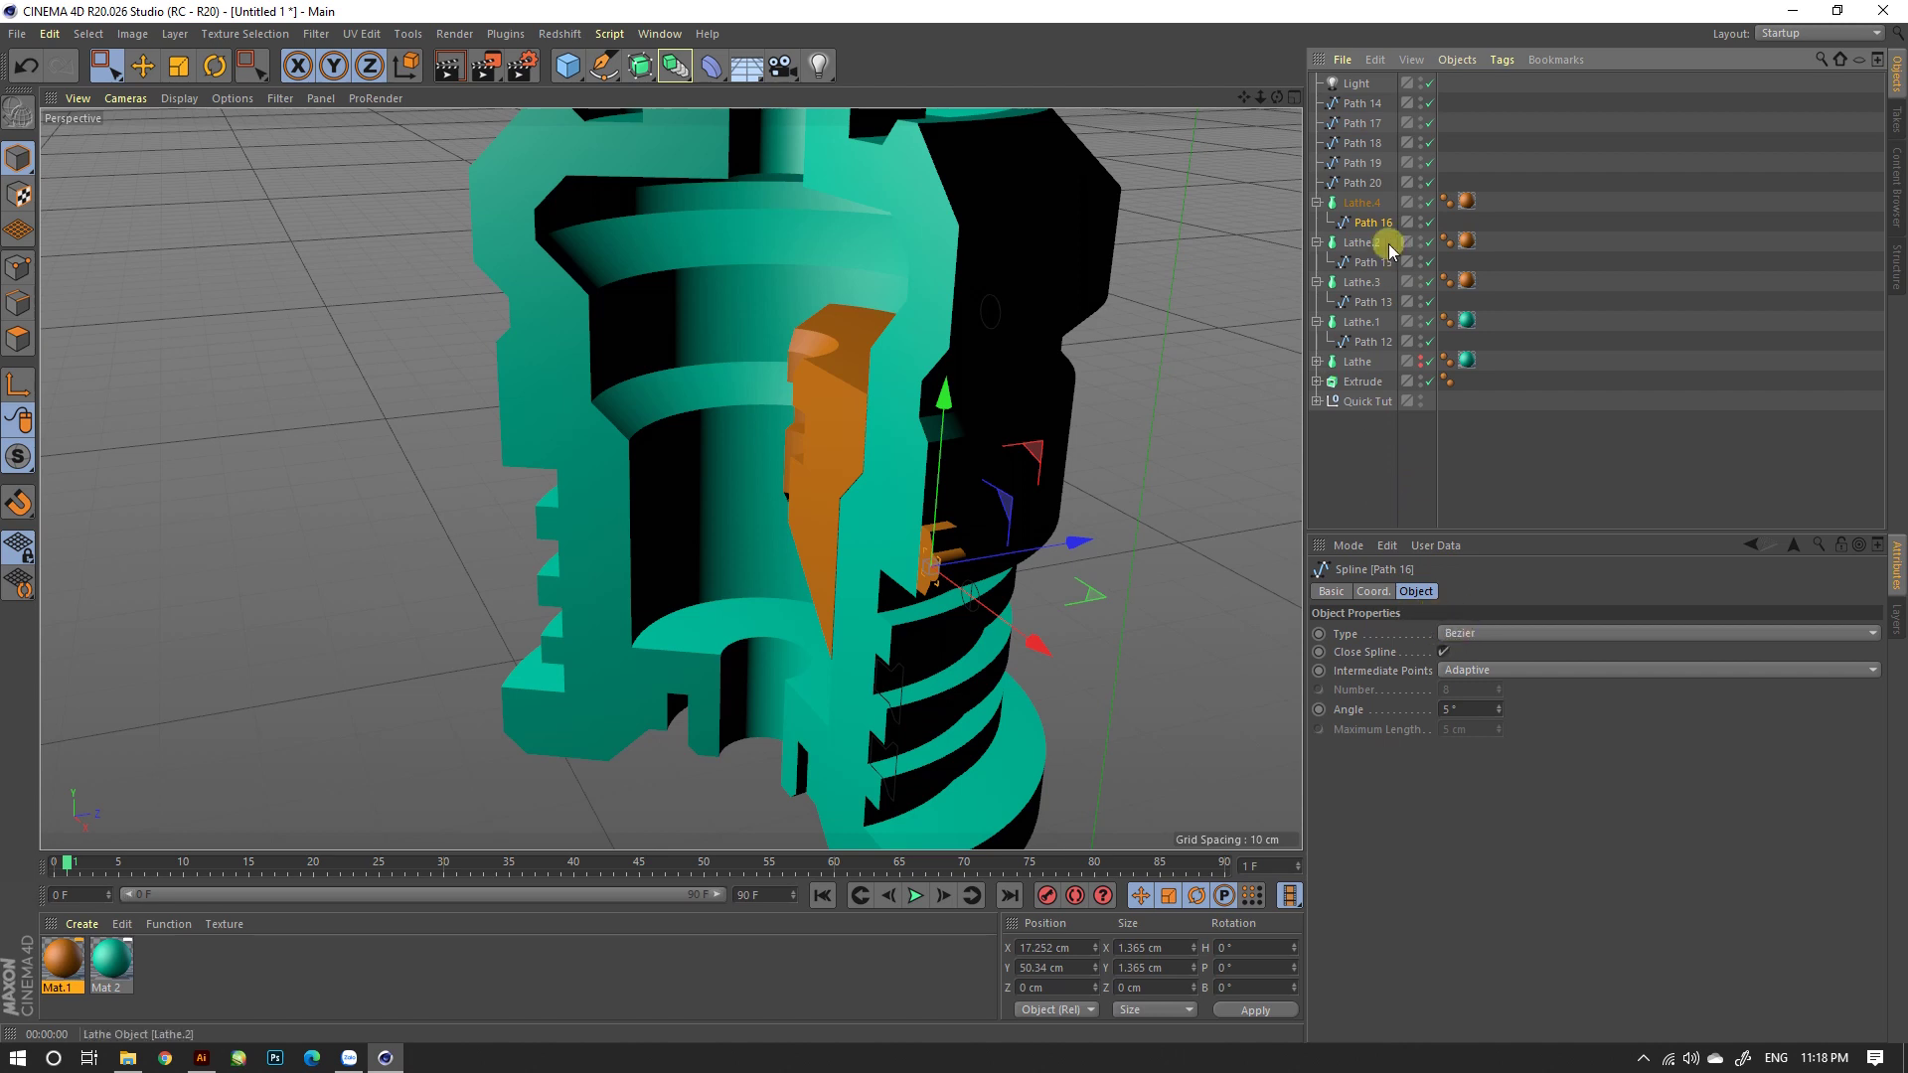
click(1353, 206)
double_click(1469, 633)
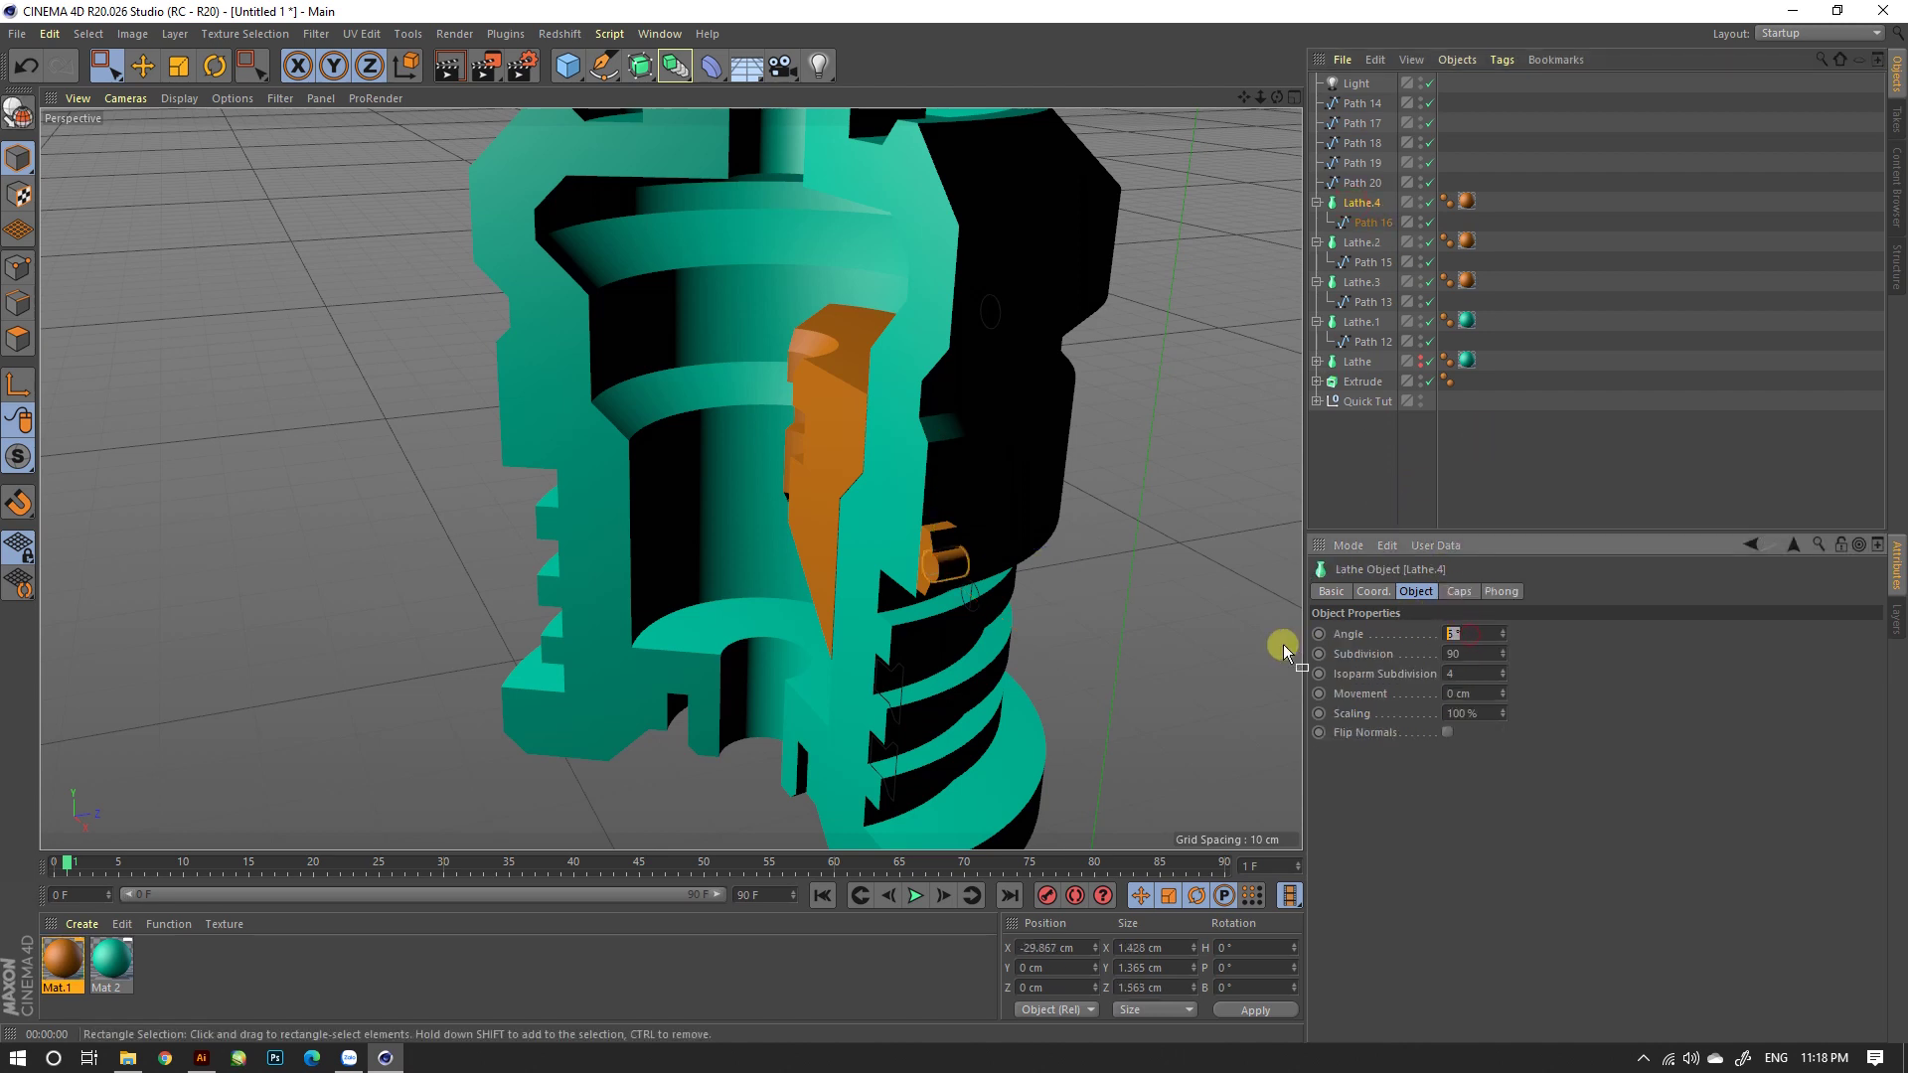
text(60)
key(Return)
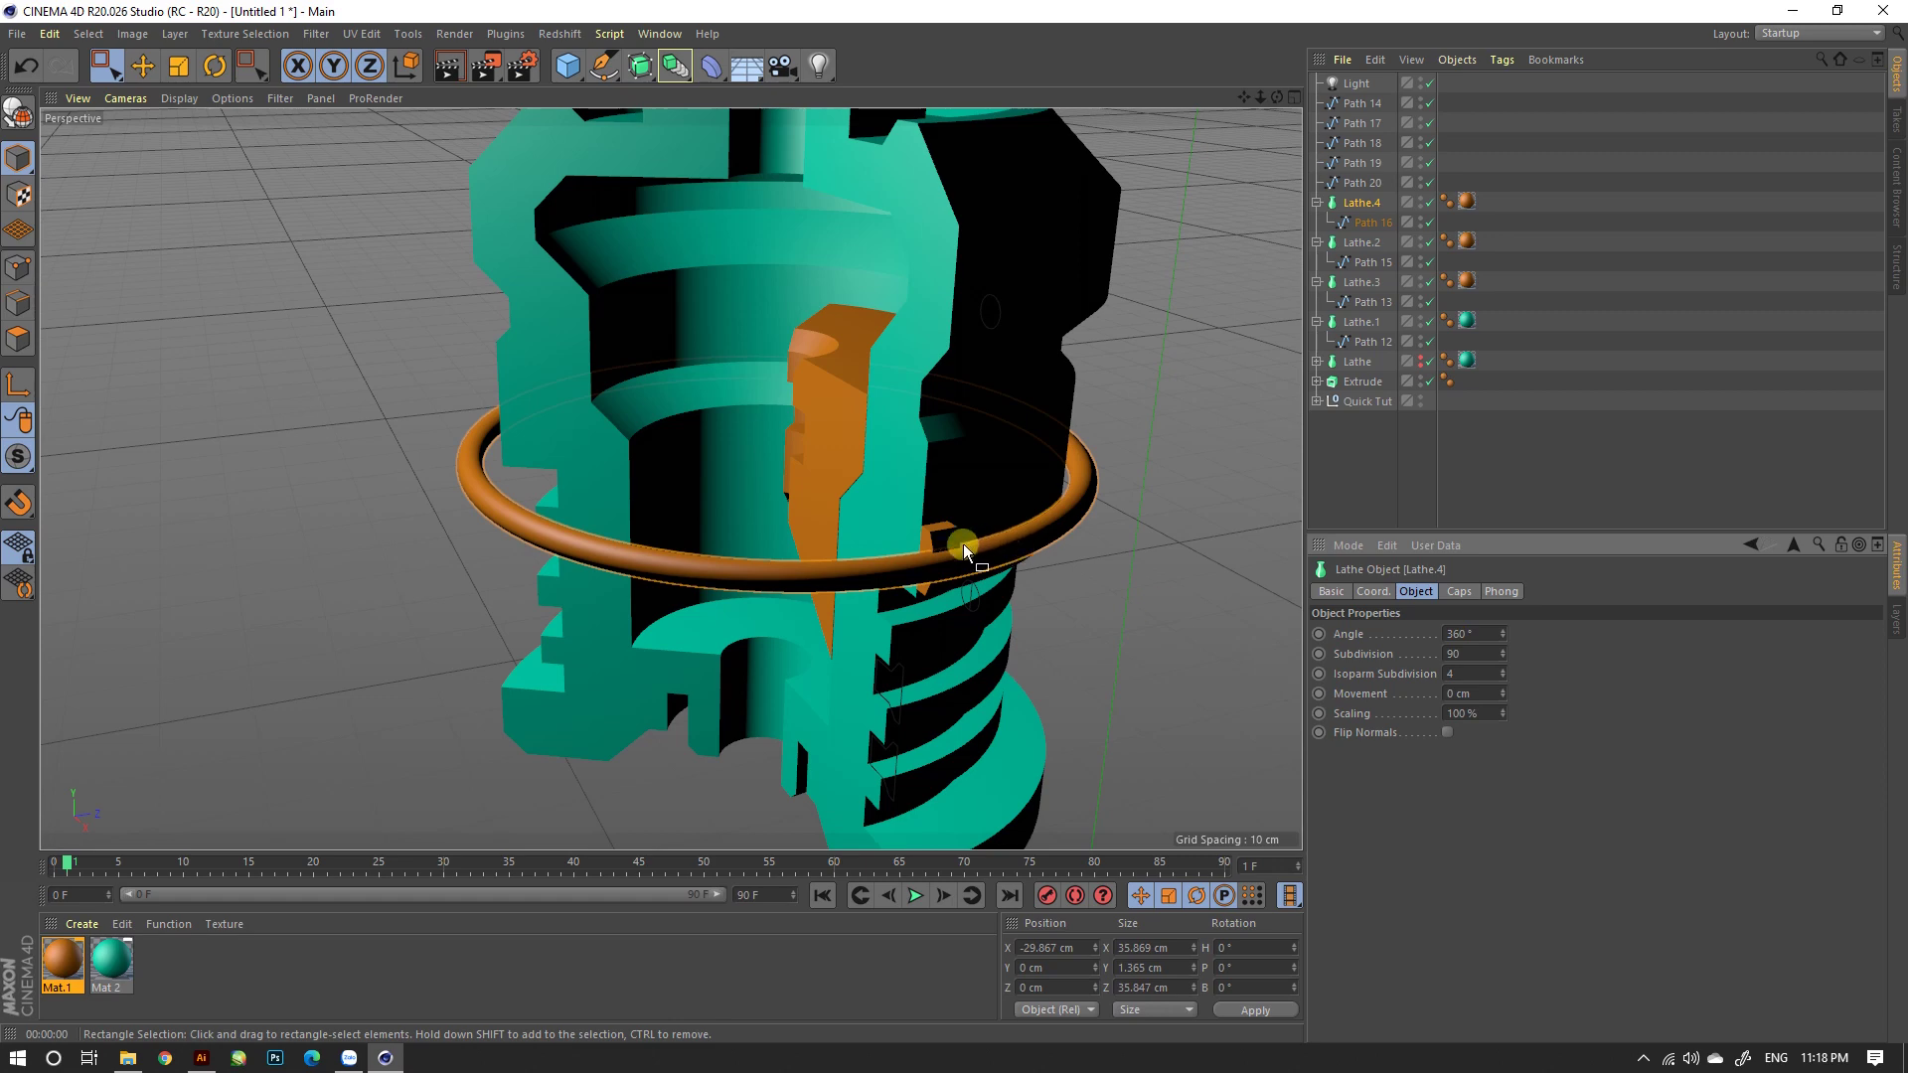
scroll(963, 545, down, 3)
mouse_move(944, 564)
alt+mouse_down()
mouse_move(1085, 479)
mouse_move(856, 629)
mouse_move(926, 487)
mouse_move(893, 584)
mouse_move(976, 528)
mouse_move(994, 491)
mouse_move(984, 516)
alt+mouse_up()
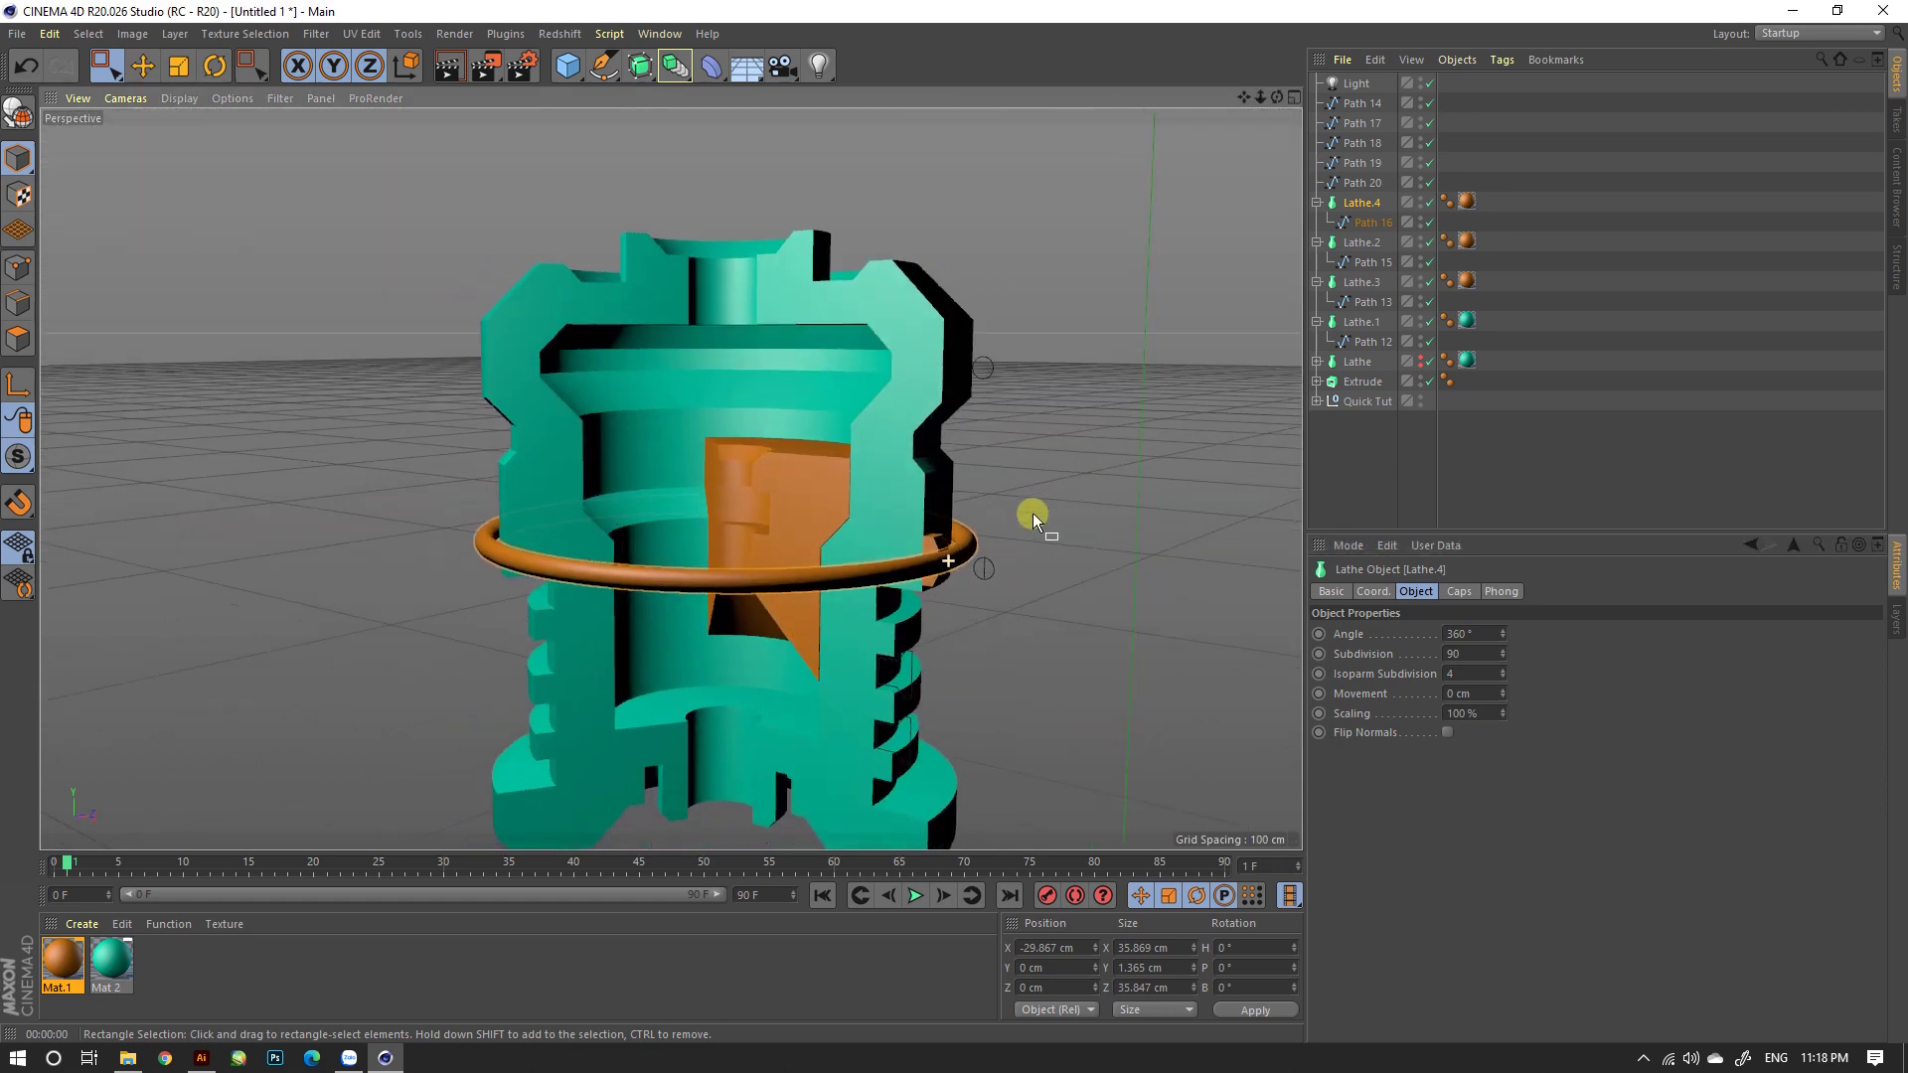
Step: Create a new material Mat, apply it to Lathe.4, and raise its saturation
double_click(174, 976)
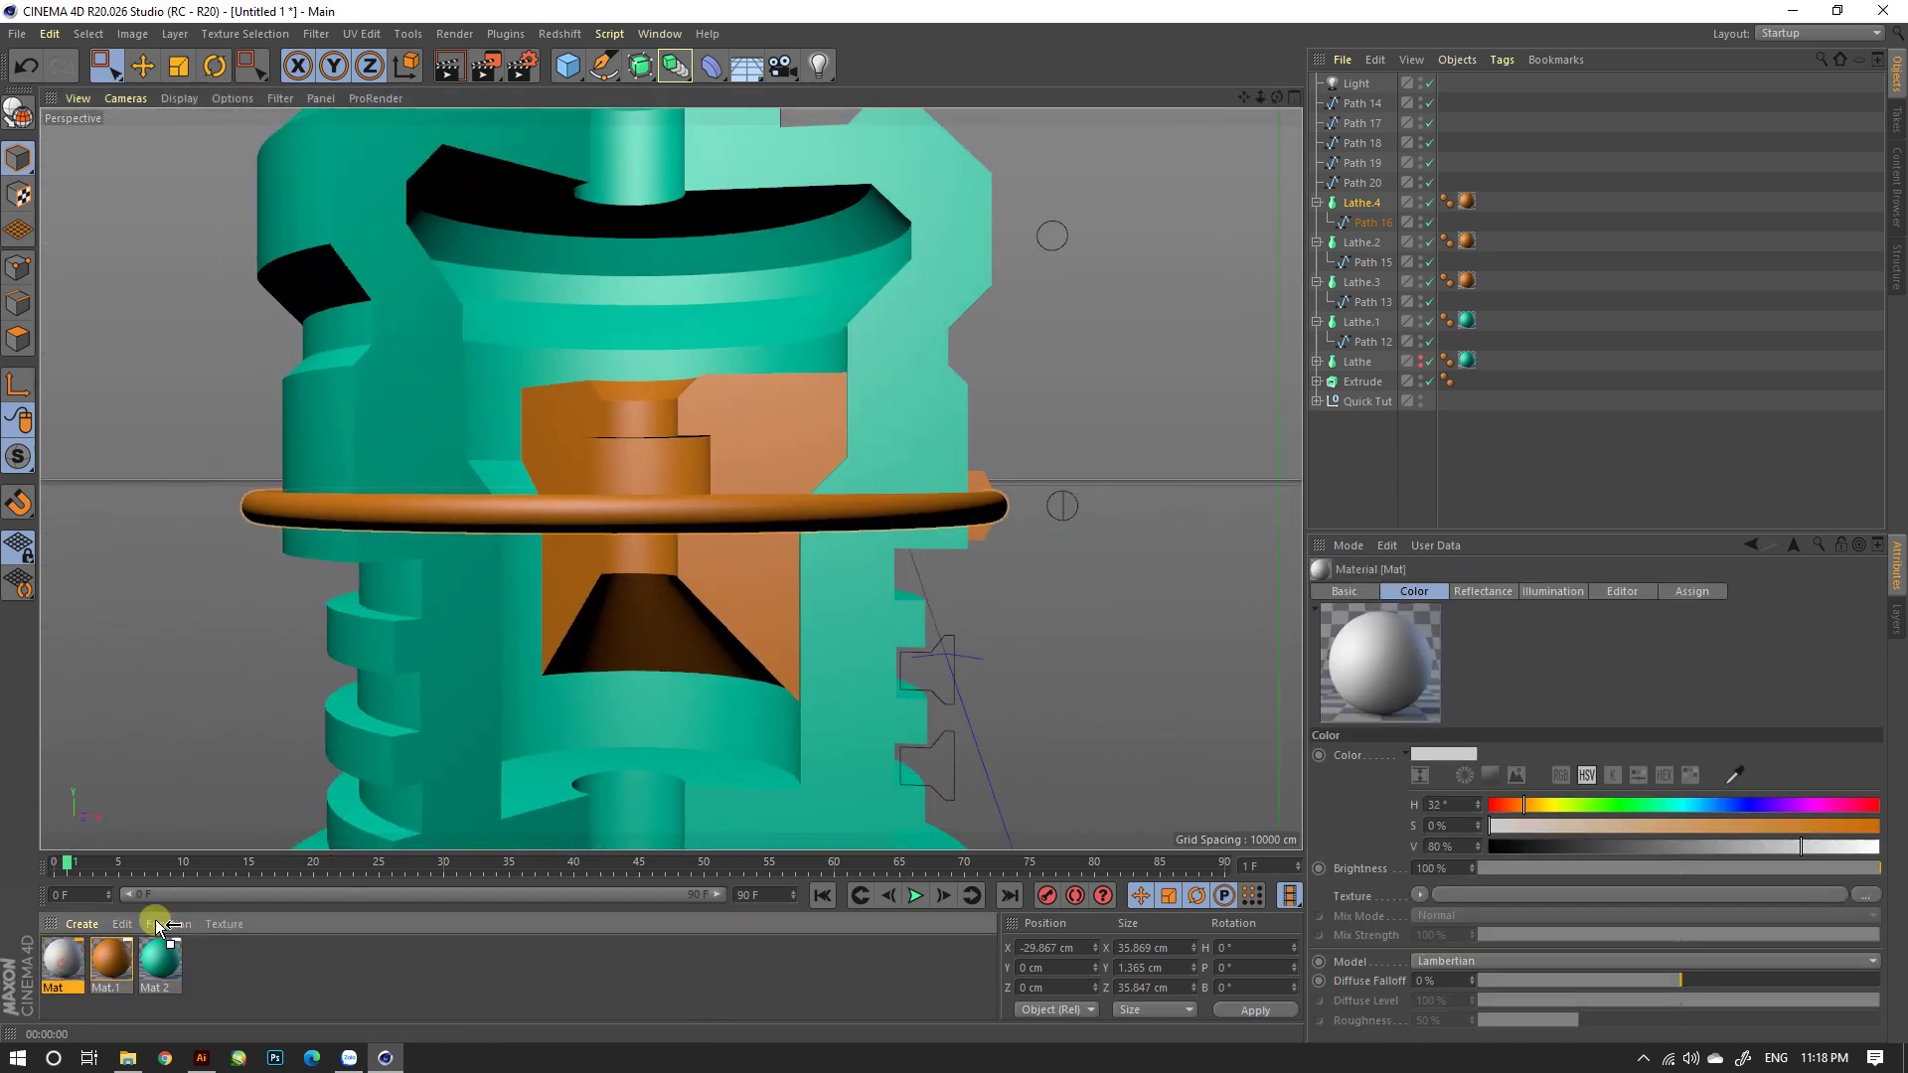
drag(159, 924, 833, 505)
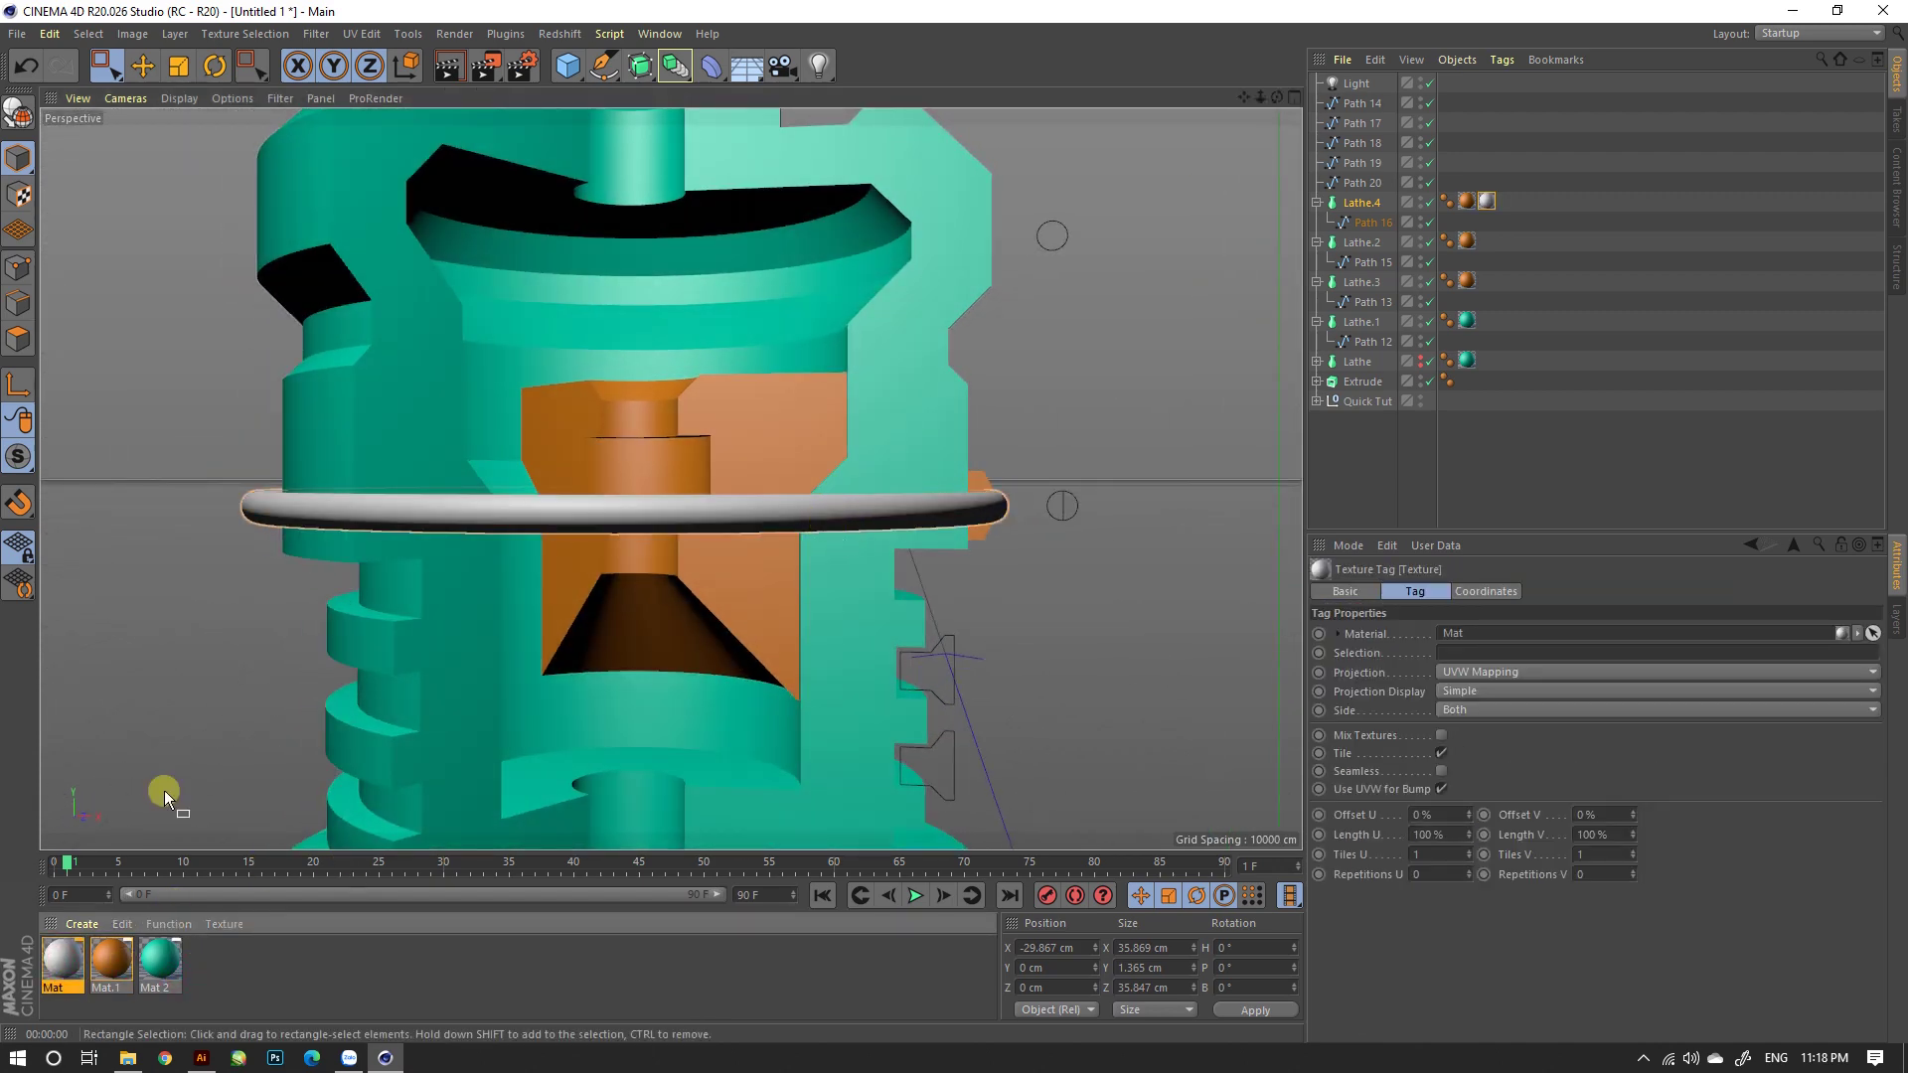
double_click(60, 956)
mouse_move(725, 278)
mouse_down()
mouse_move(705, 272)
mouse_move(734, 256)
mouse_move(866, 275)
mouse_up()
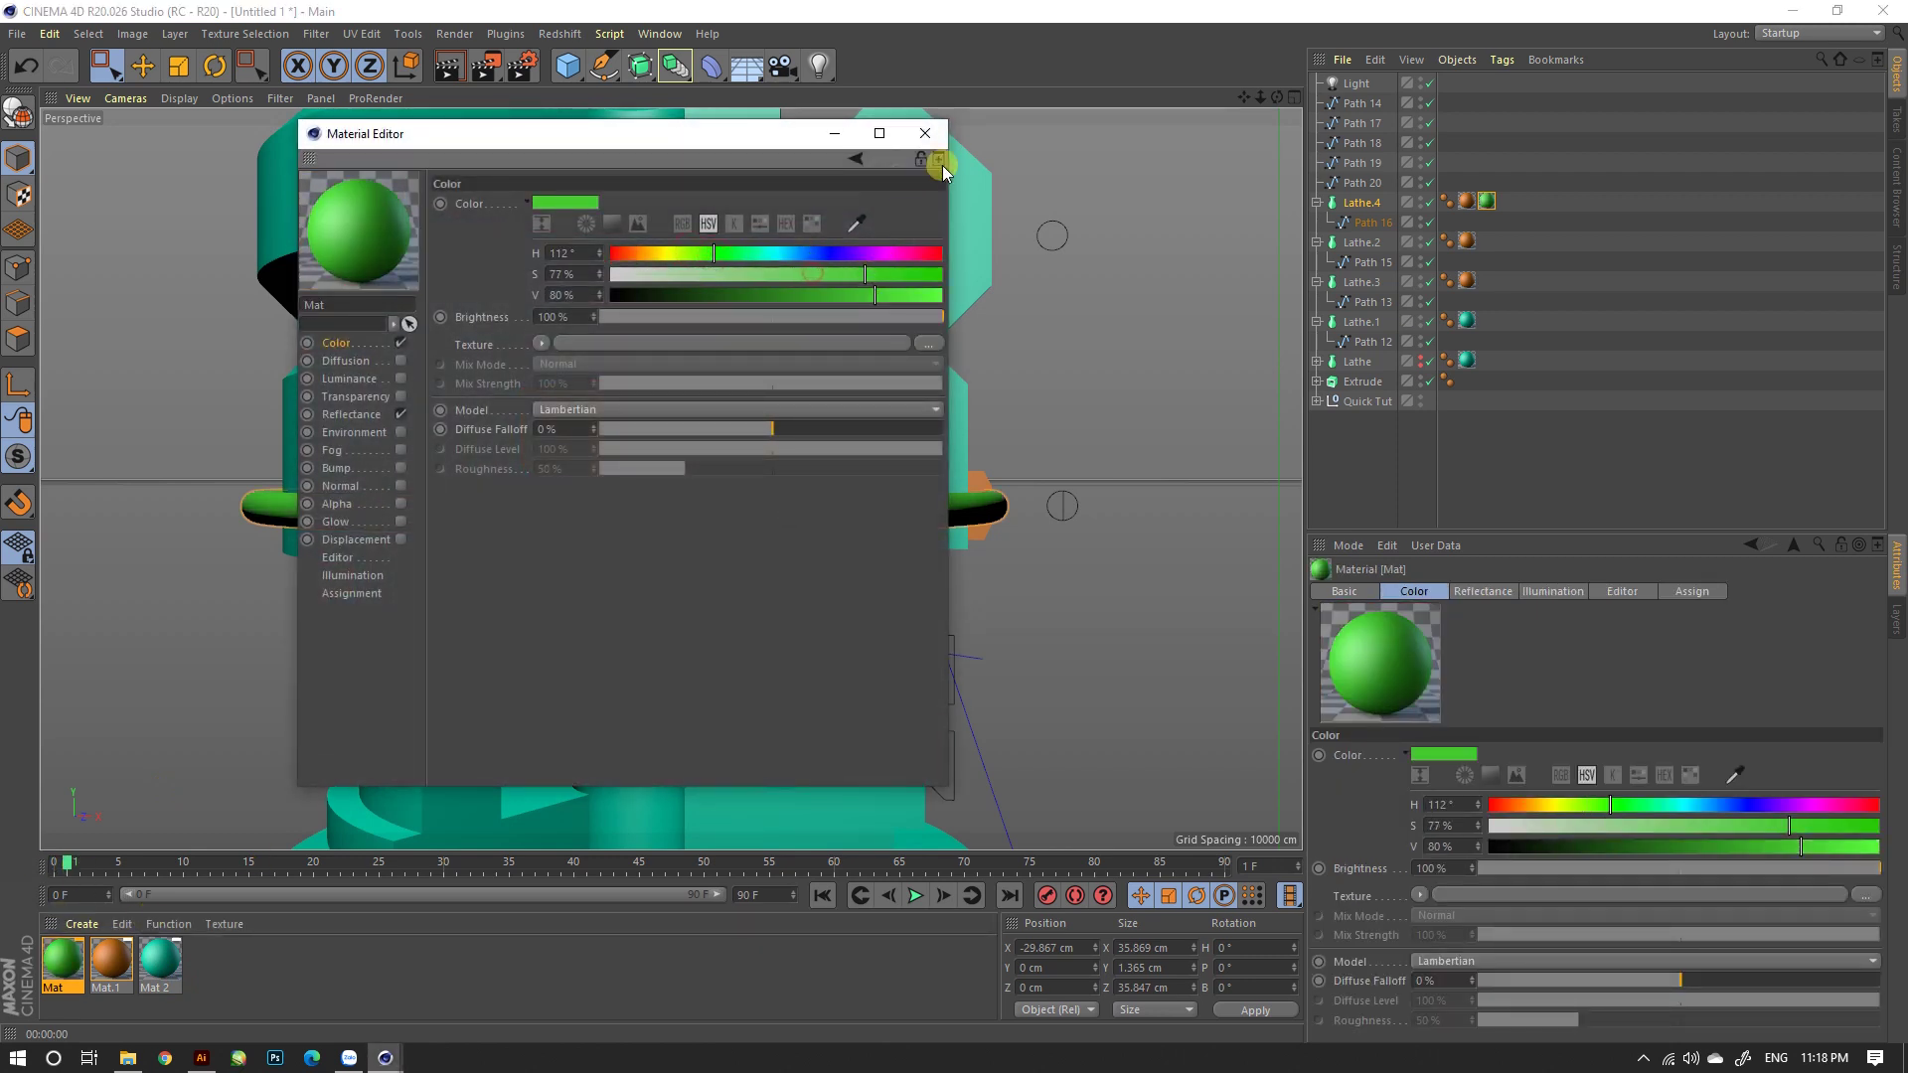
click(924, 134)
scroll(755, 559, down, 3)
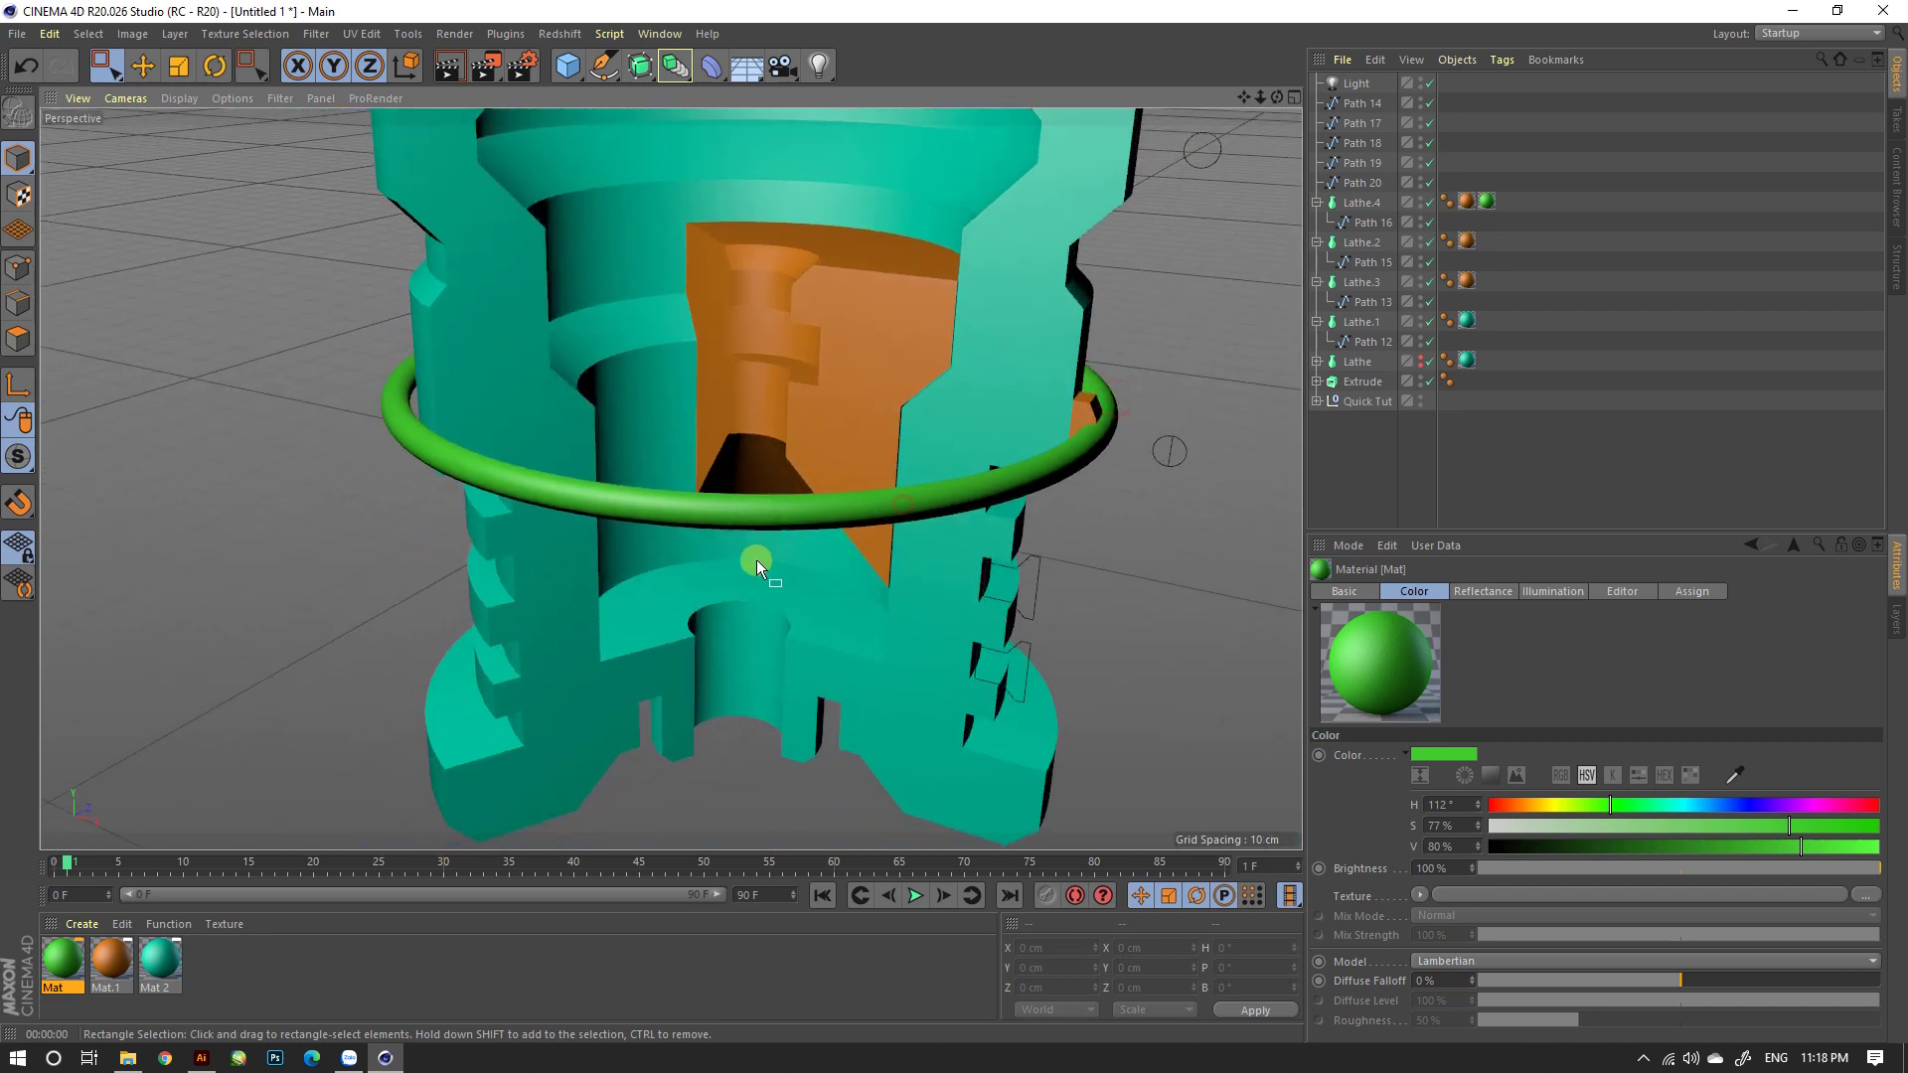
scroll(595, 631, down, 3)
Step: Shift Mat's colour to magenta (H 324°, S 100%)
click(149, 920)
double_click(62, 957)
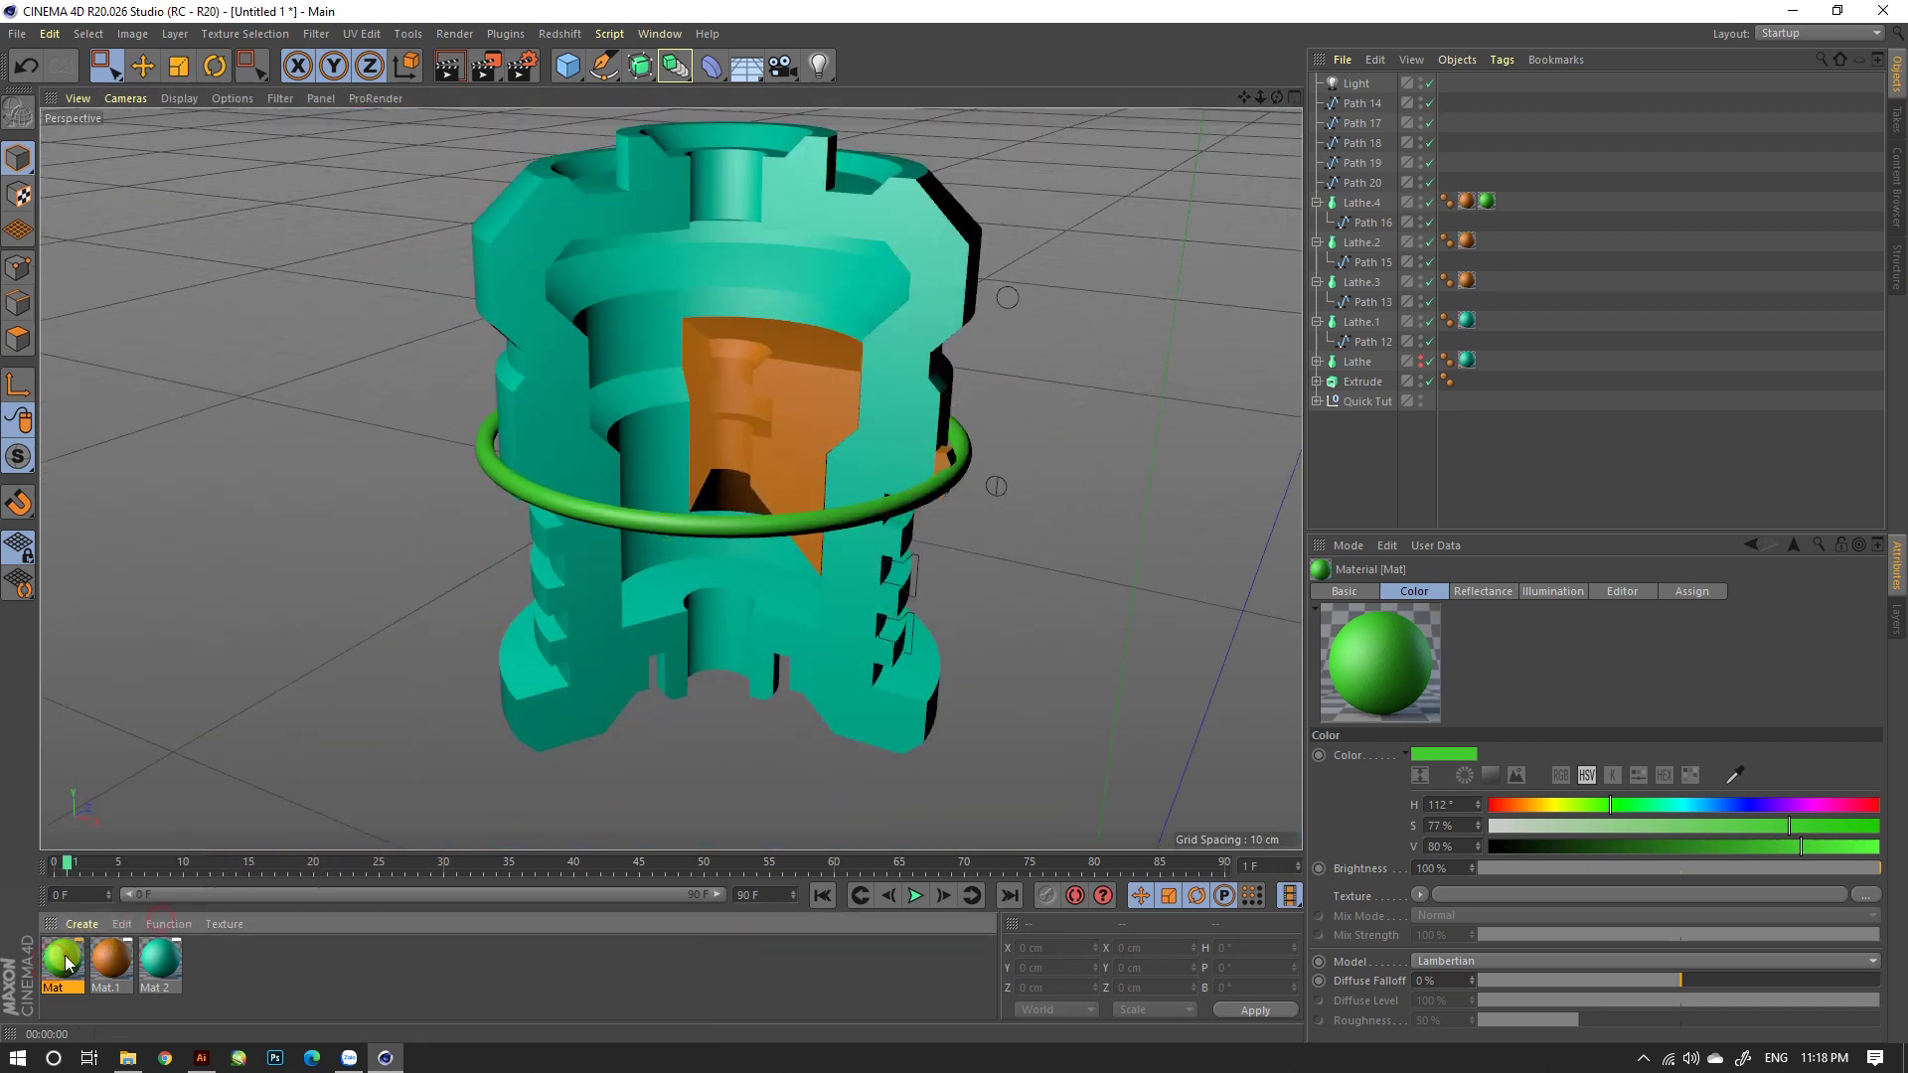
drag(877, 260, 942, 275)
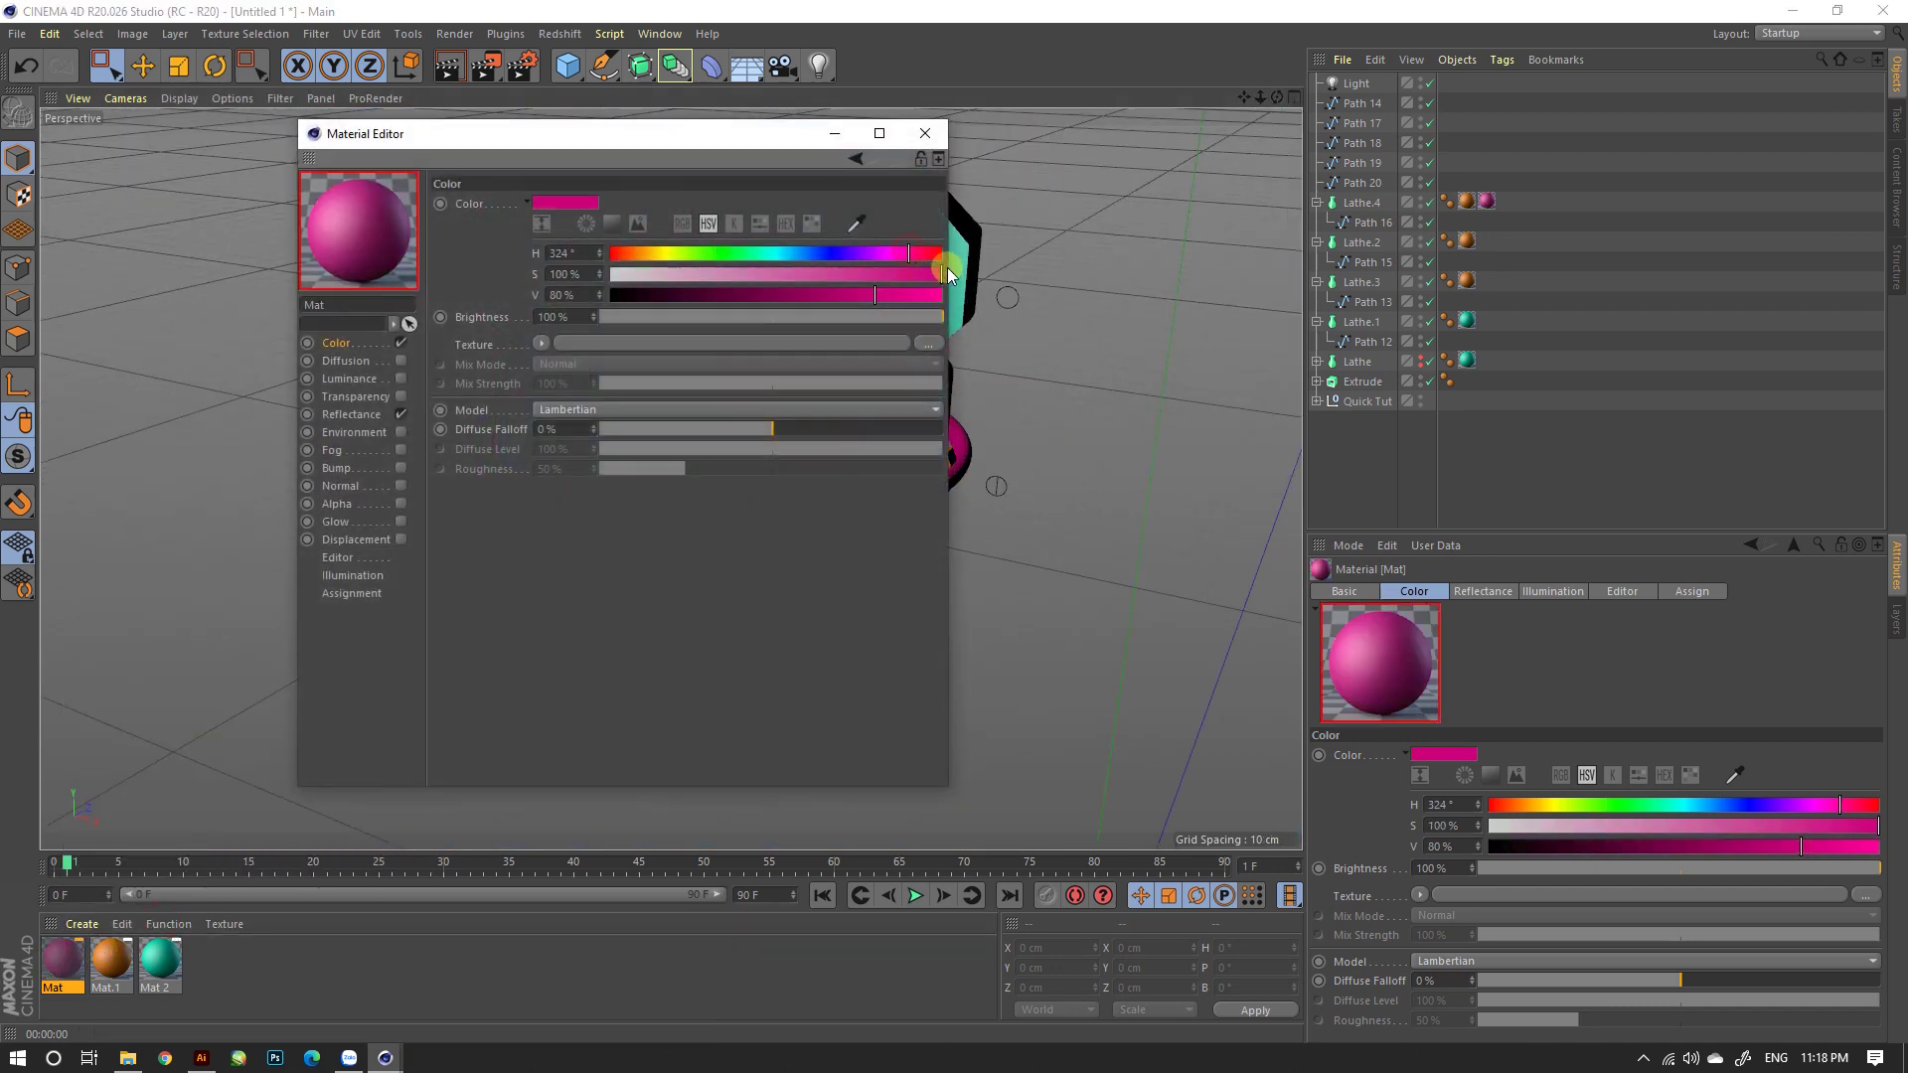
click(926, 133)
scroll(879, 544, up, 2)
scroll(879, 544, up, 2)
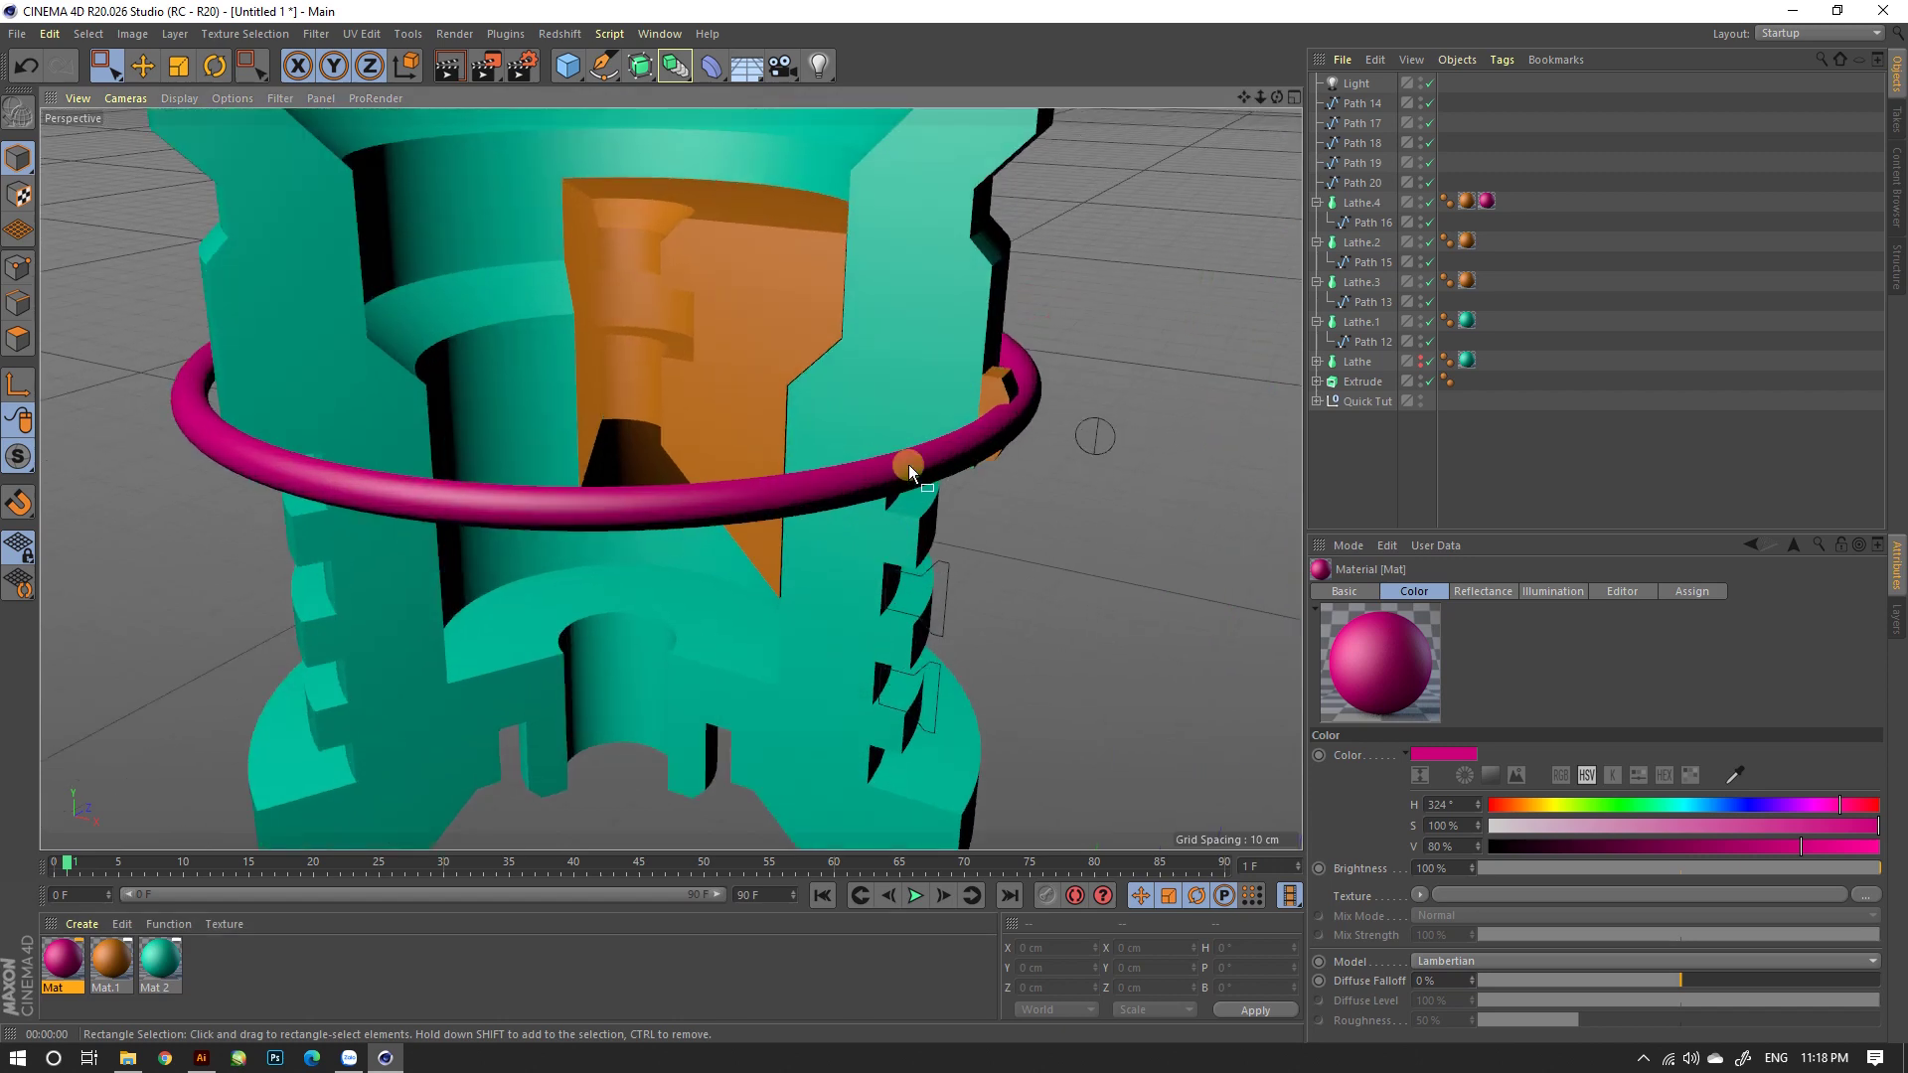
scroll(900, 447, up, 2)
Step: Create a new white material Mat.2 and apply it to the Lathe.2 bracket
click(1014, 452)
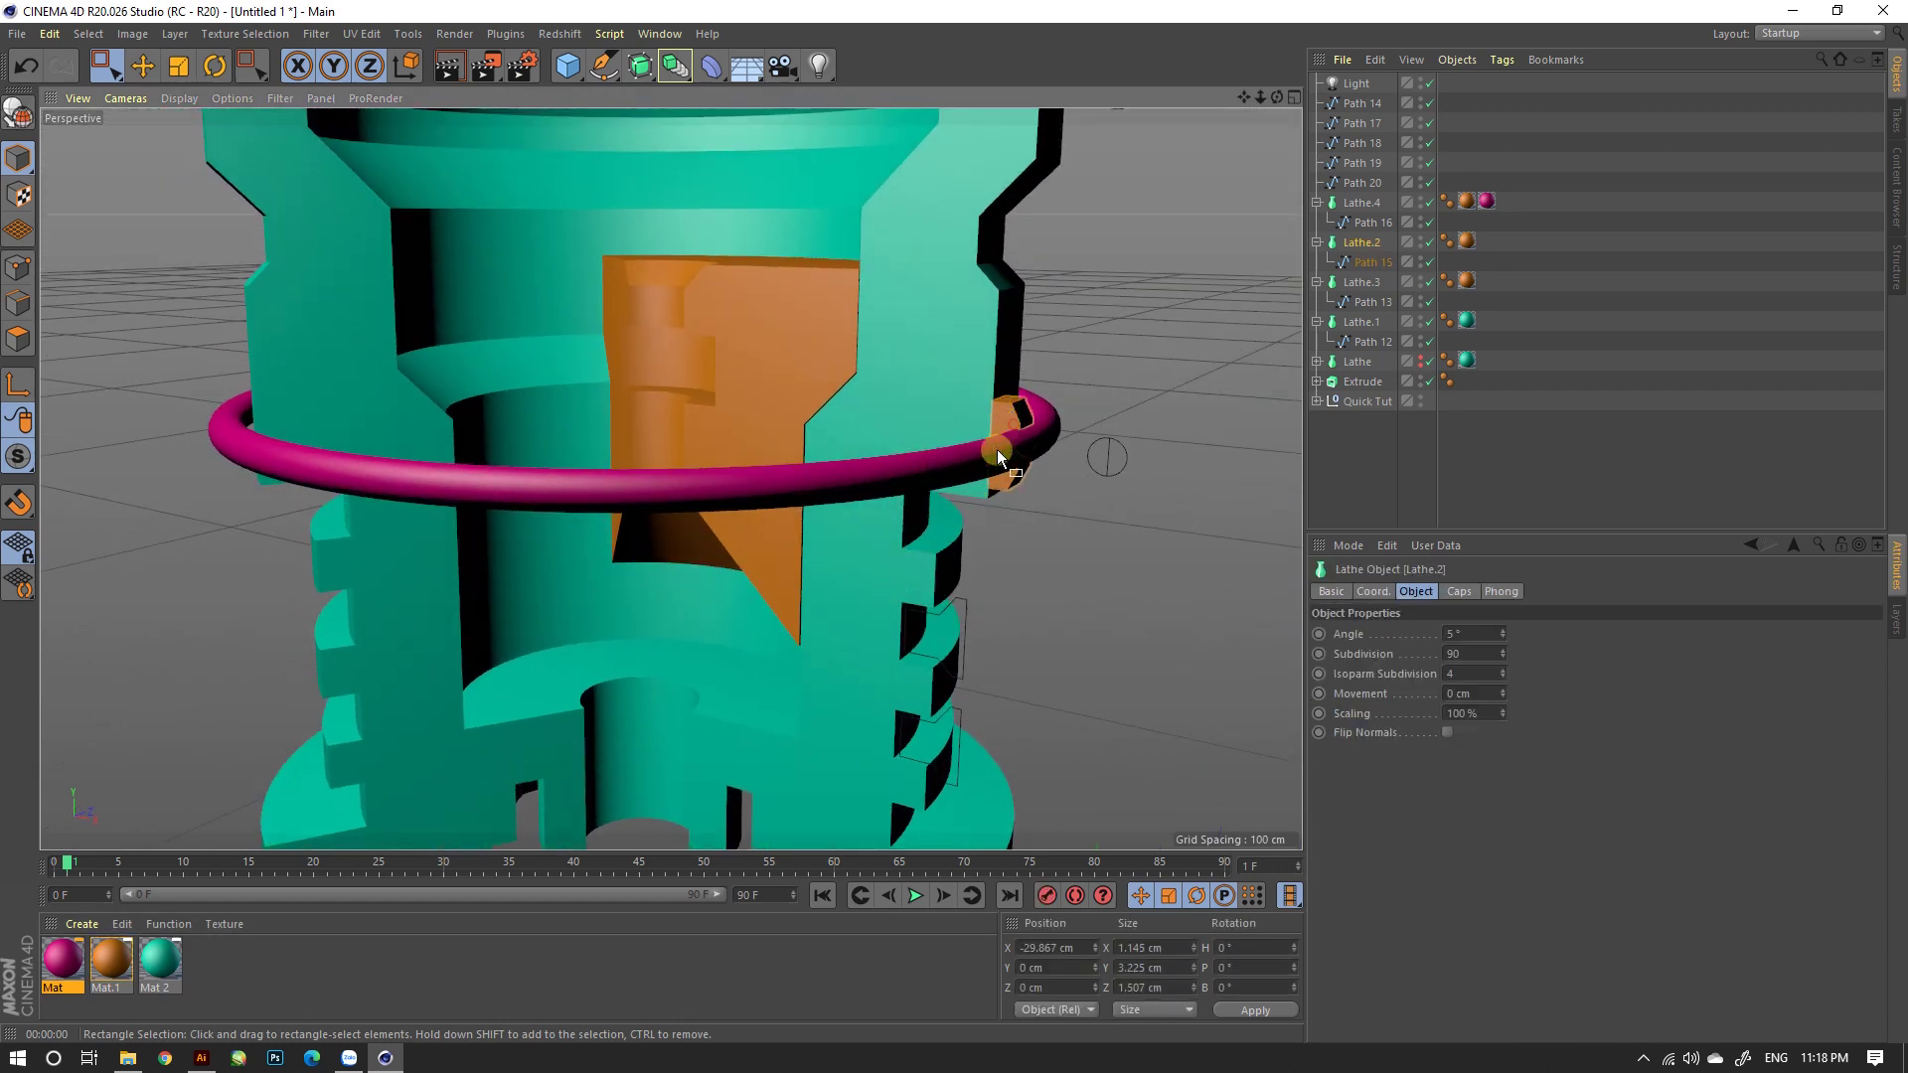
double_click(234, 974)
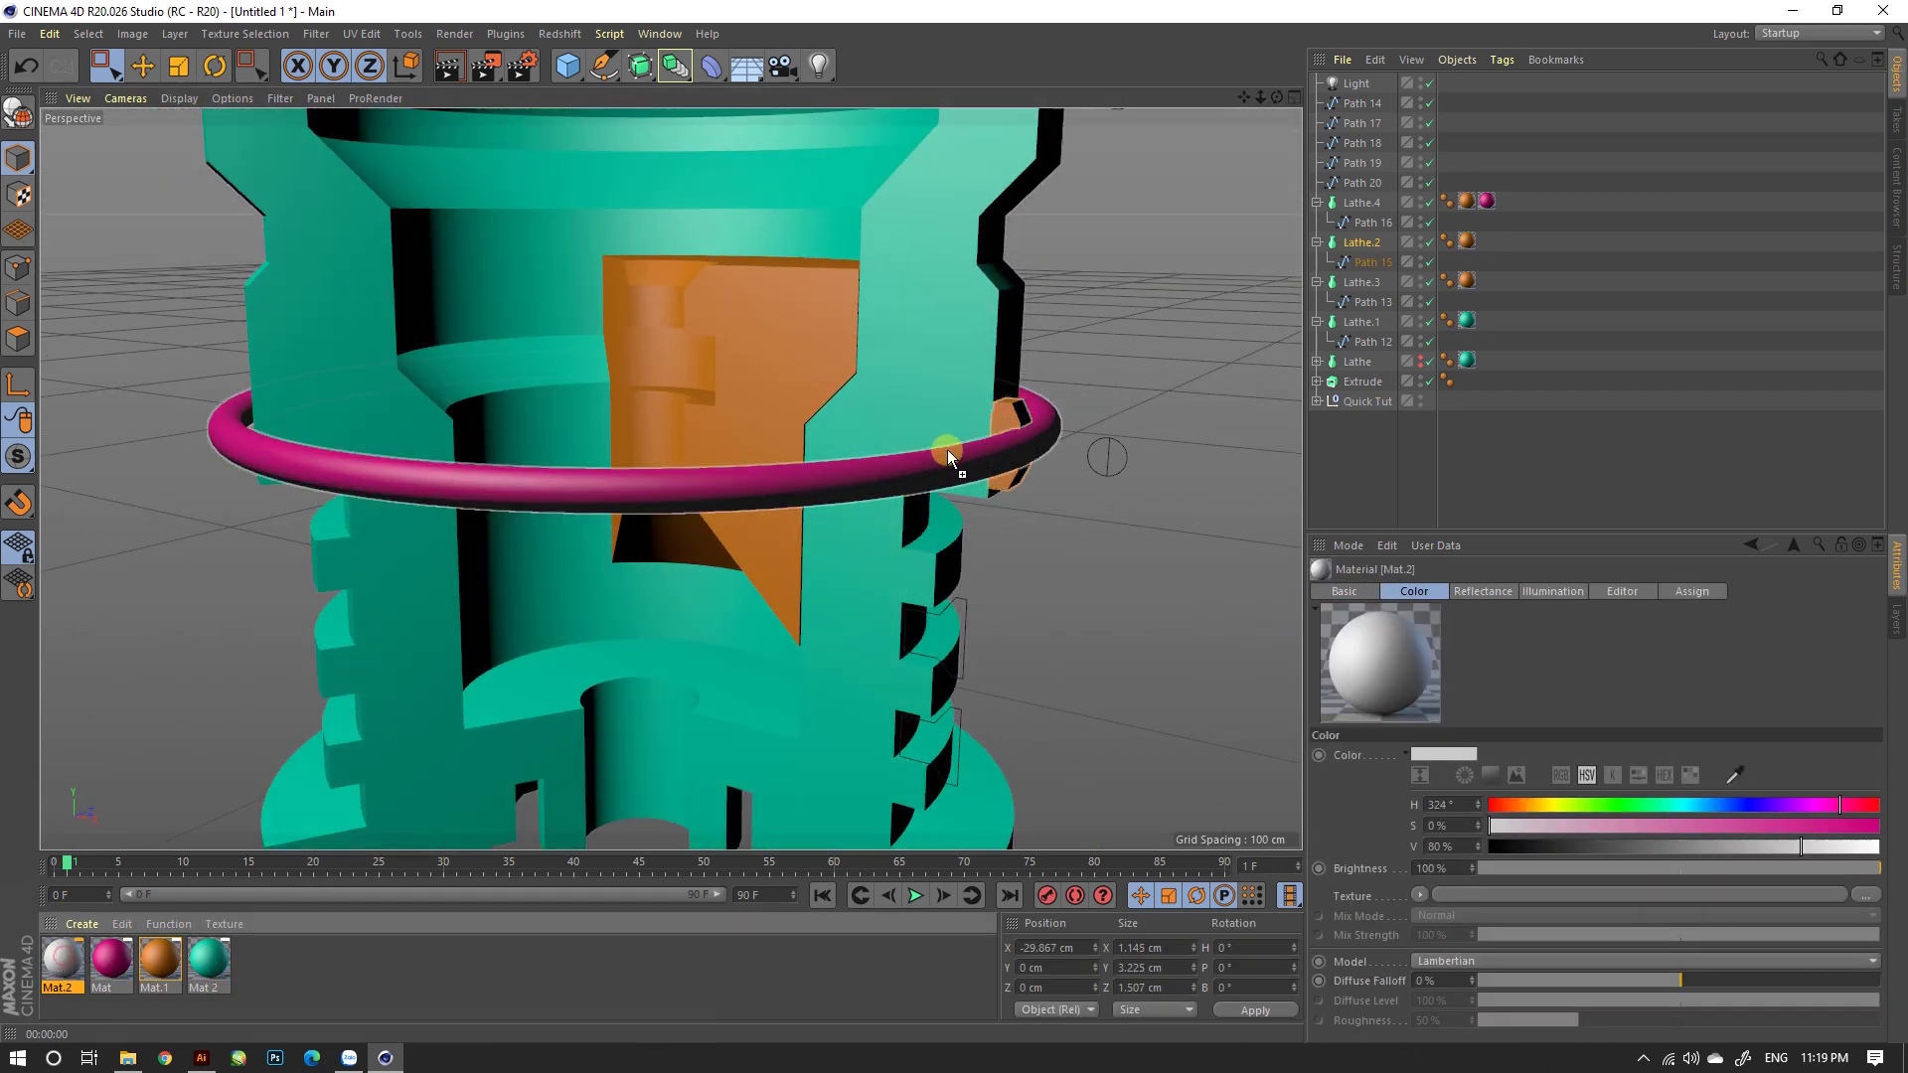
drag(65, 962, 1005, 416)
alt+right_drag(952, 356, 801, 397)
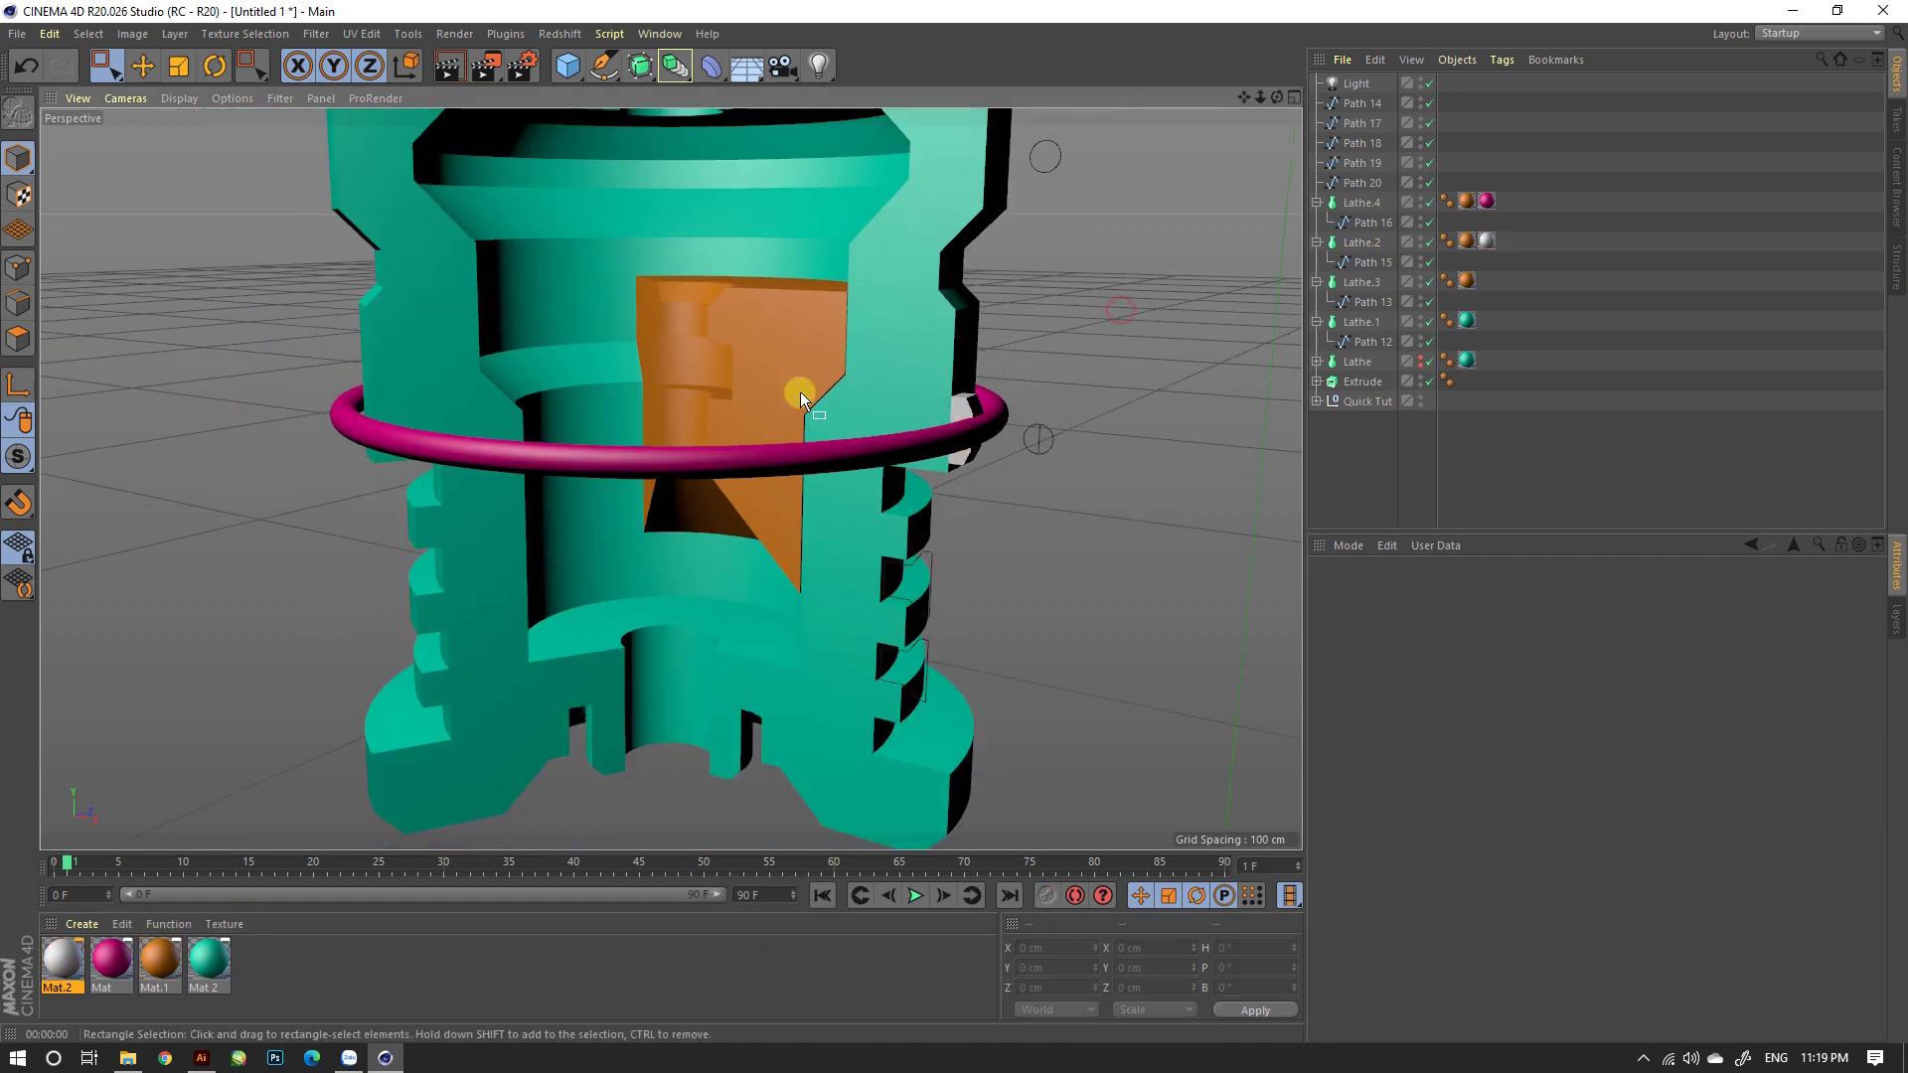
Step: Duplicate Lathe.4 as Lathe.5 and delete the copy's child path
click(932, 559)
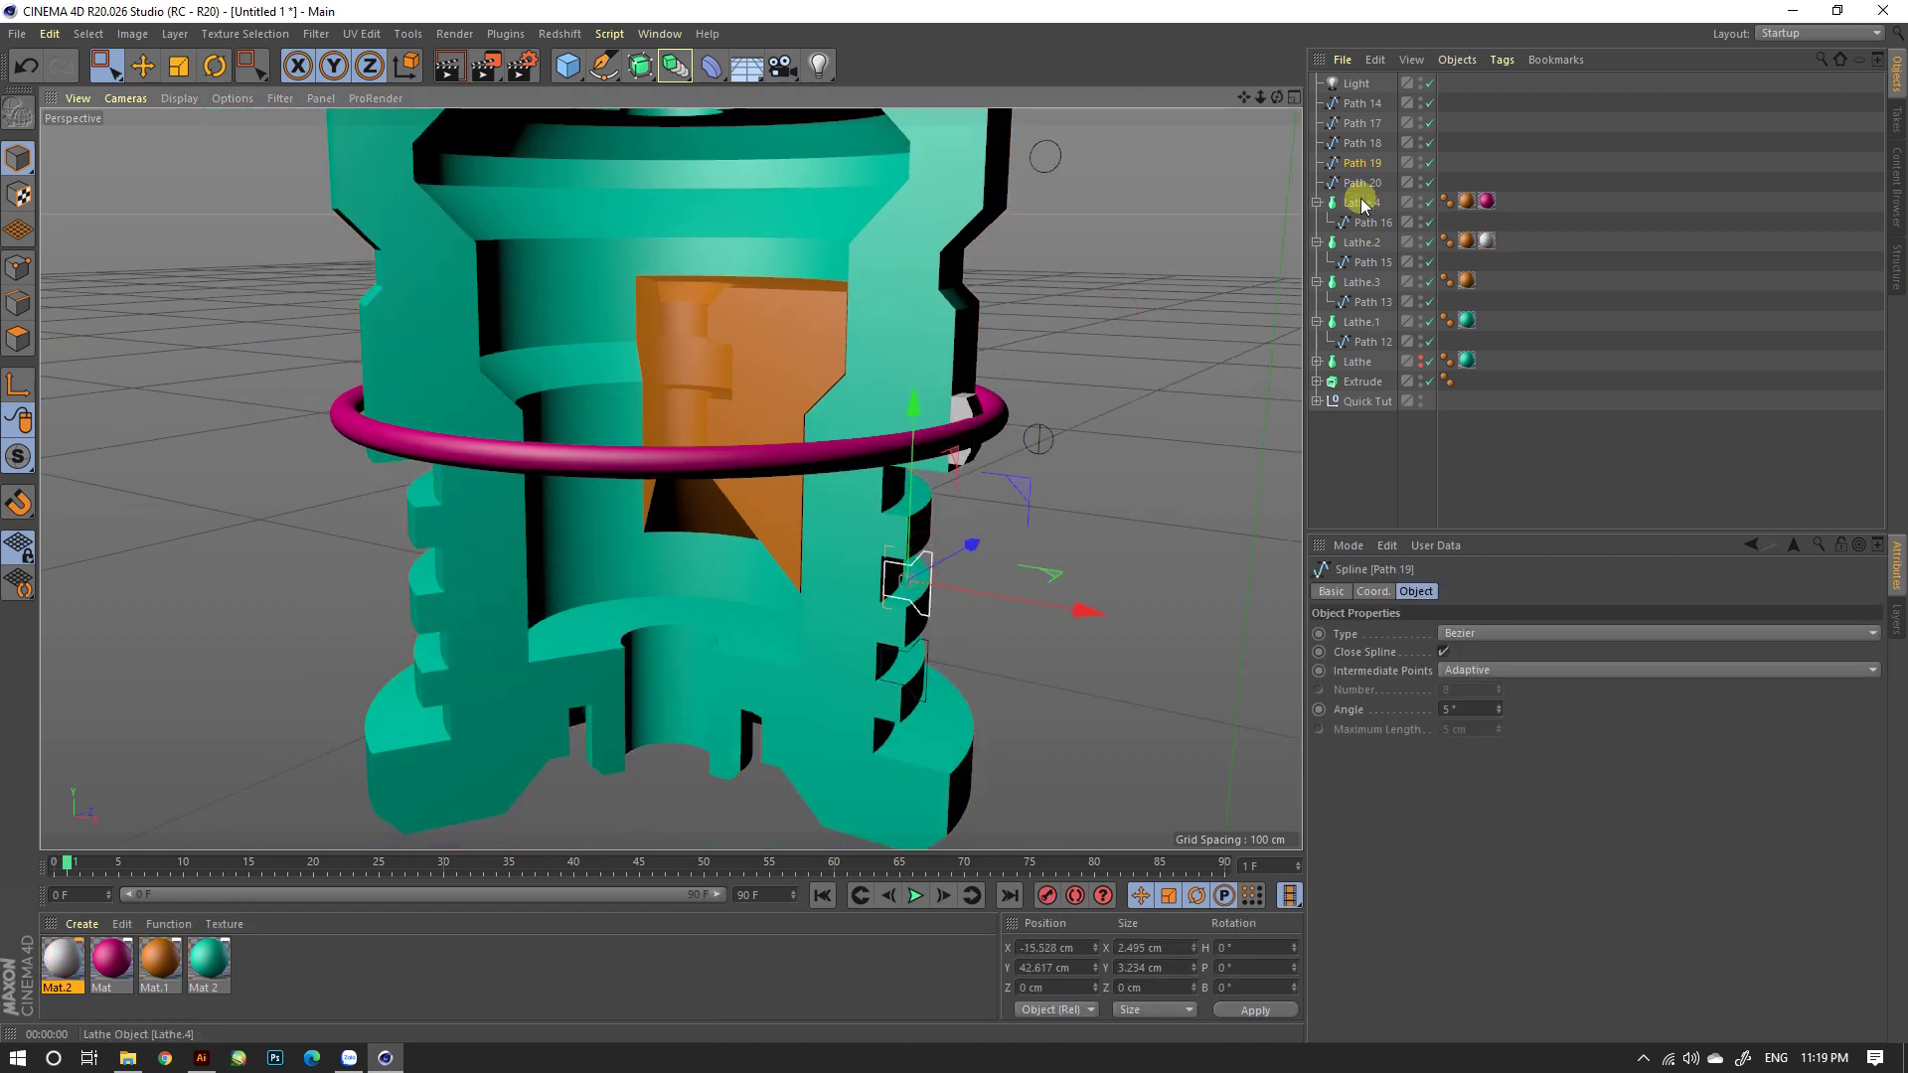
ctrl+drag(1362, 202, 1368, 197)
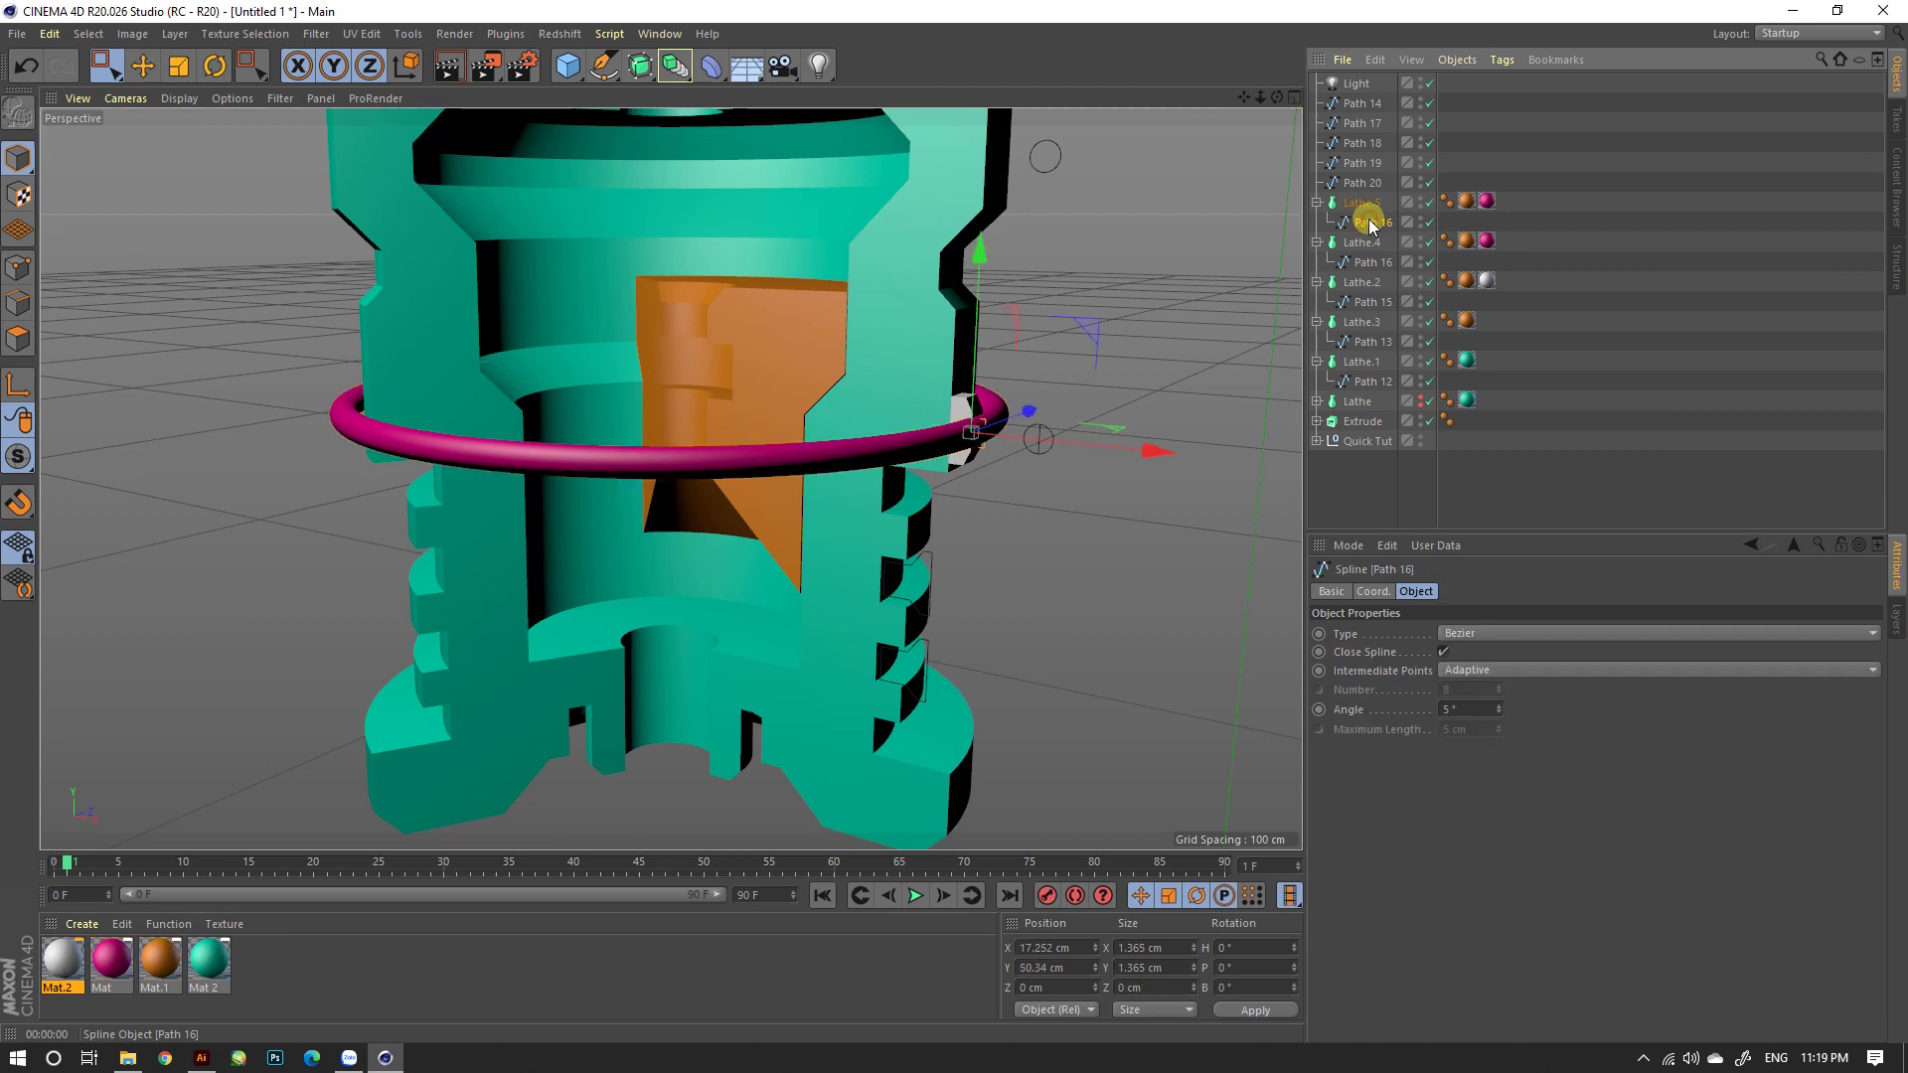
click(1375, 221)
key(Delete)
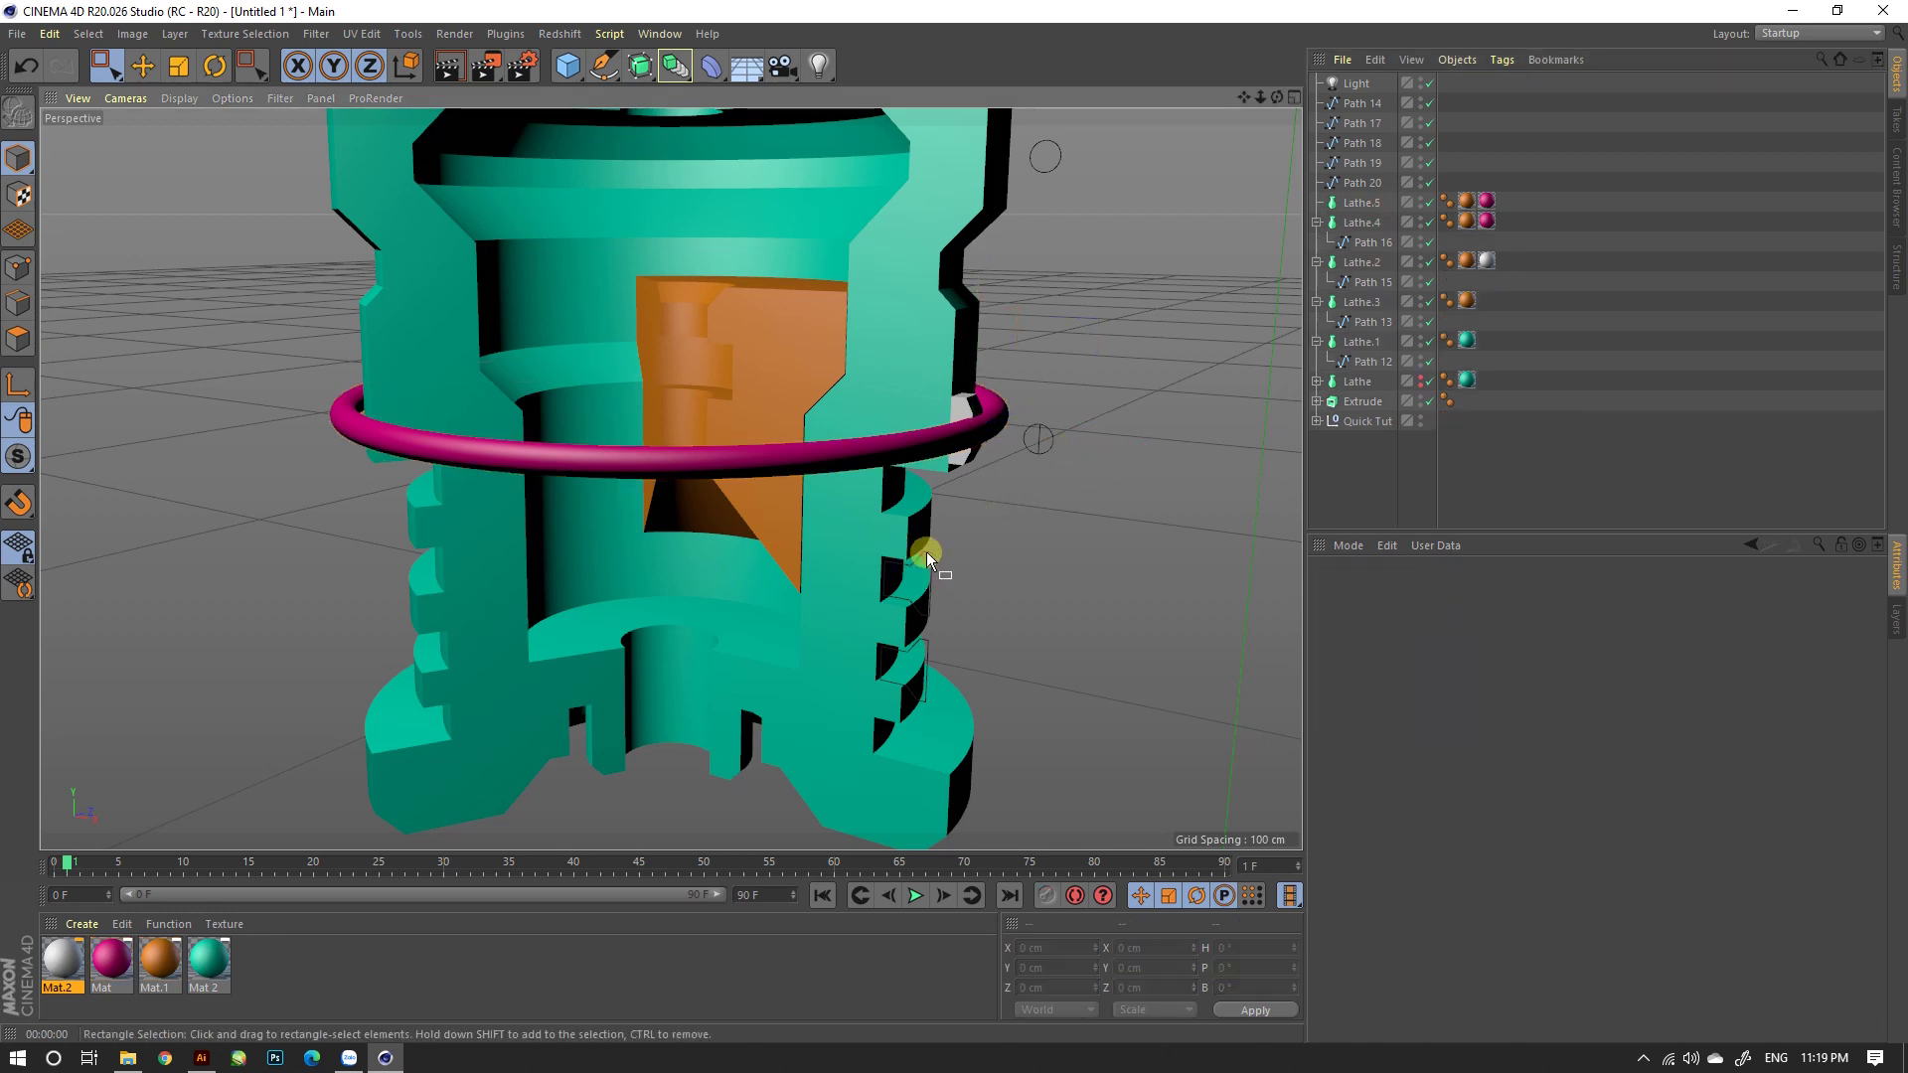
click(926, 559)
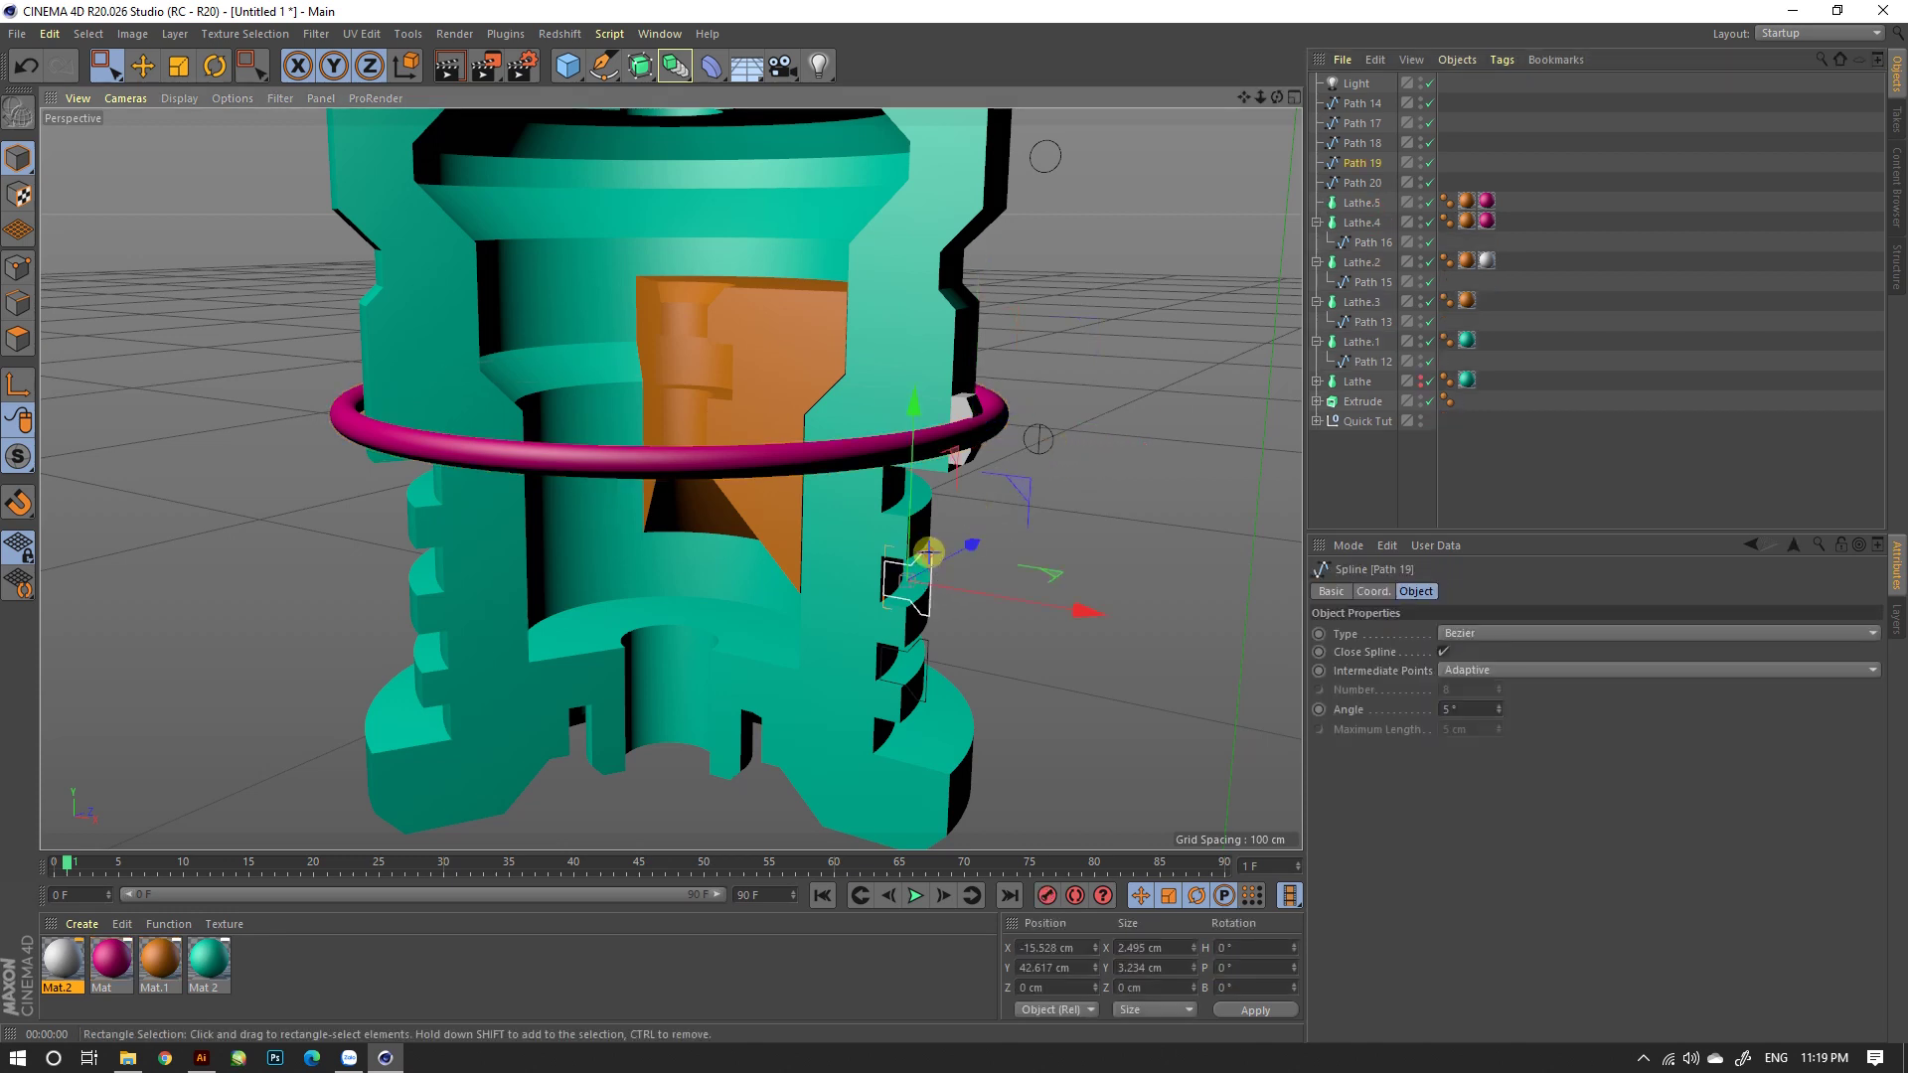
Step: Connect Path 19 and Path 20 into Path 19.1 and make it Lathe.5's profile
click(1362, 185)
ctrl+click(1362, 167)
right_click(1361, 169)
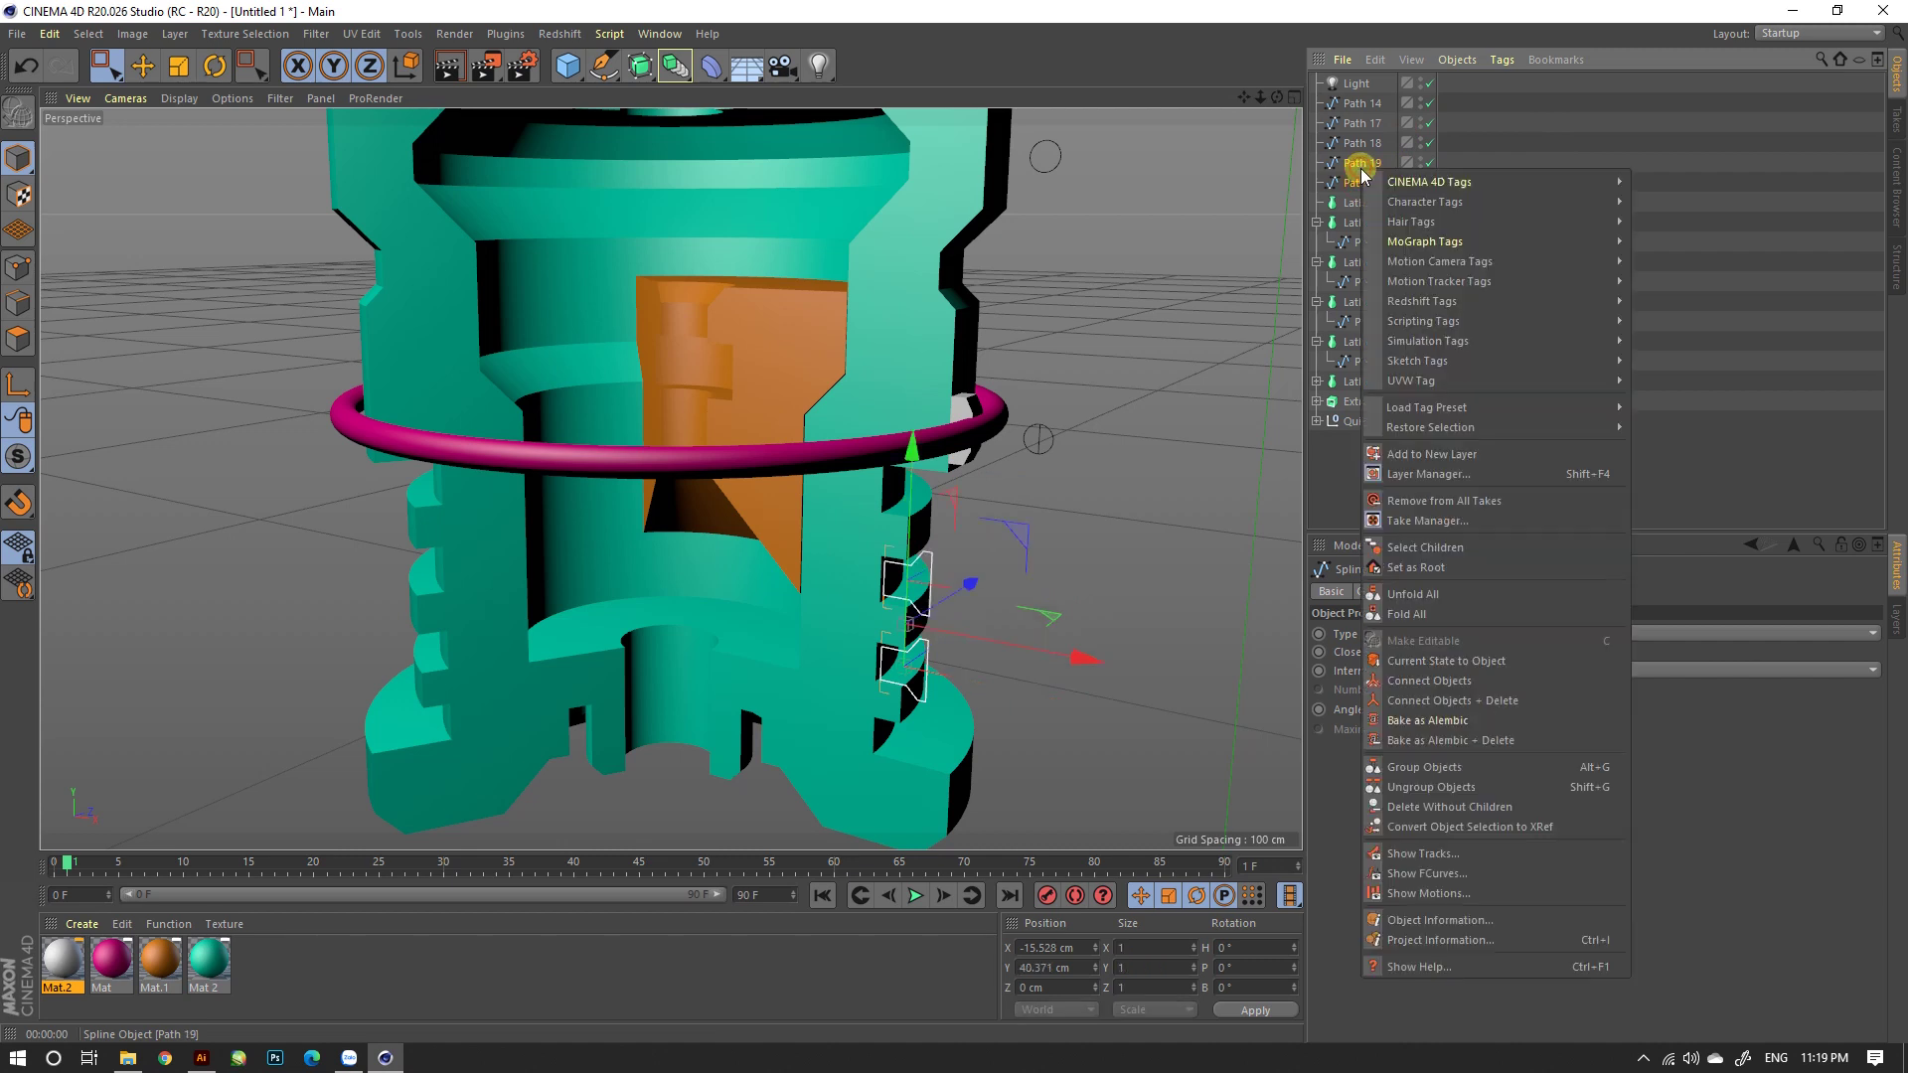
click(1501, 702)
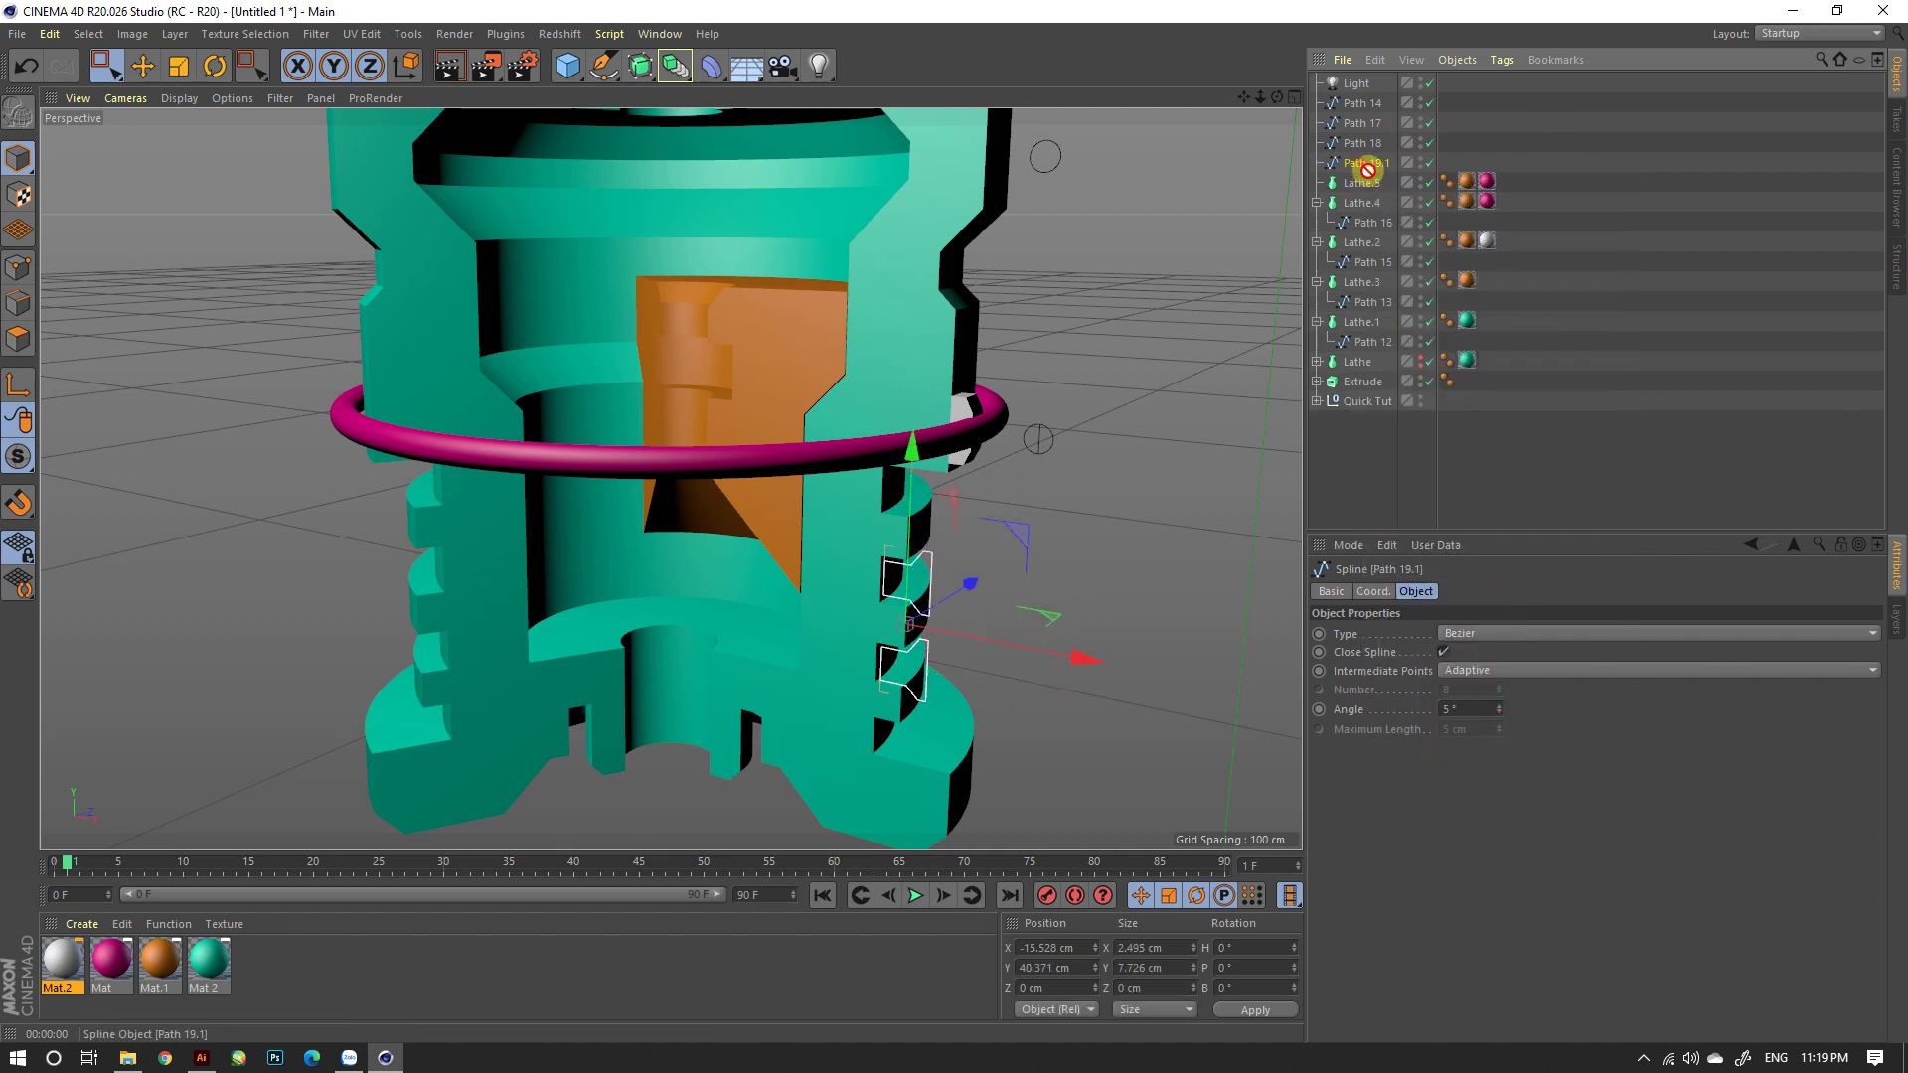
drag(1358, 189, 1358, 185)
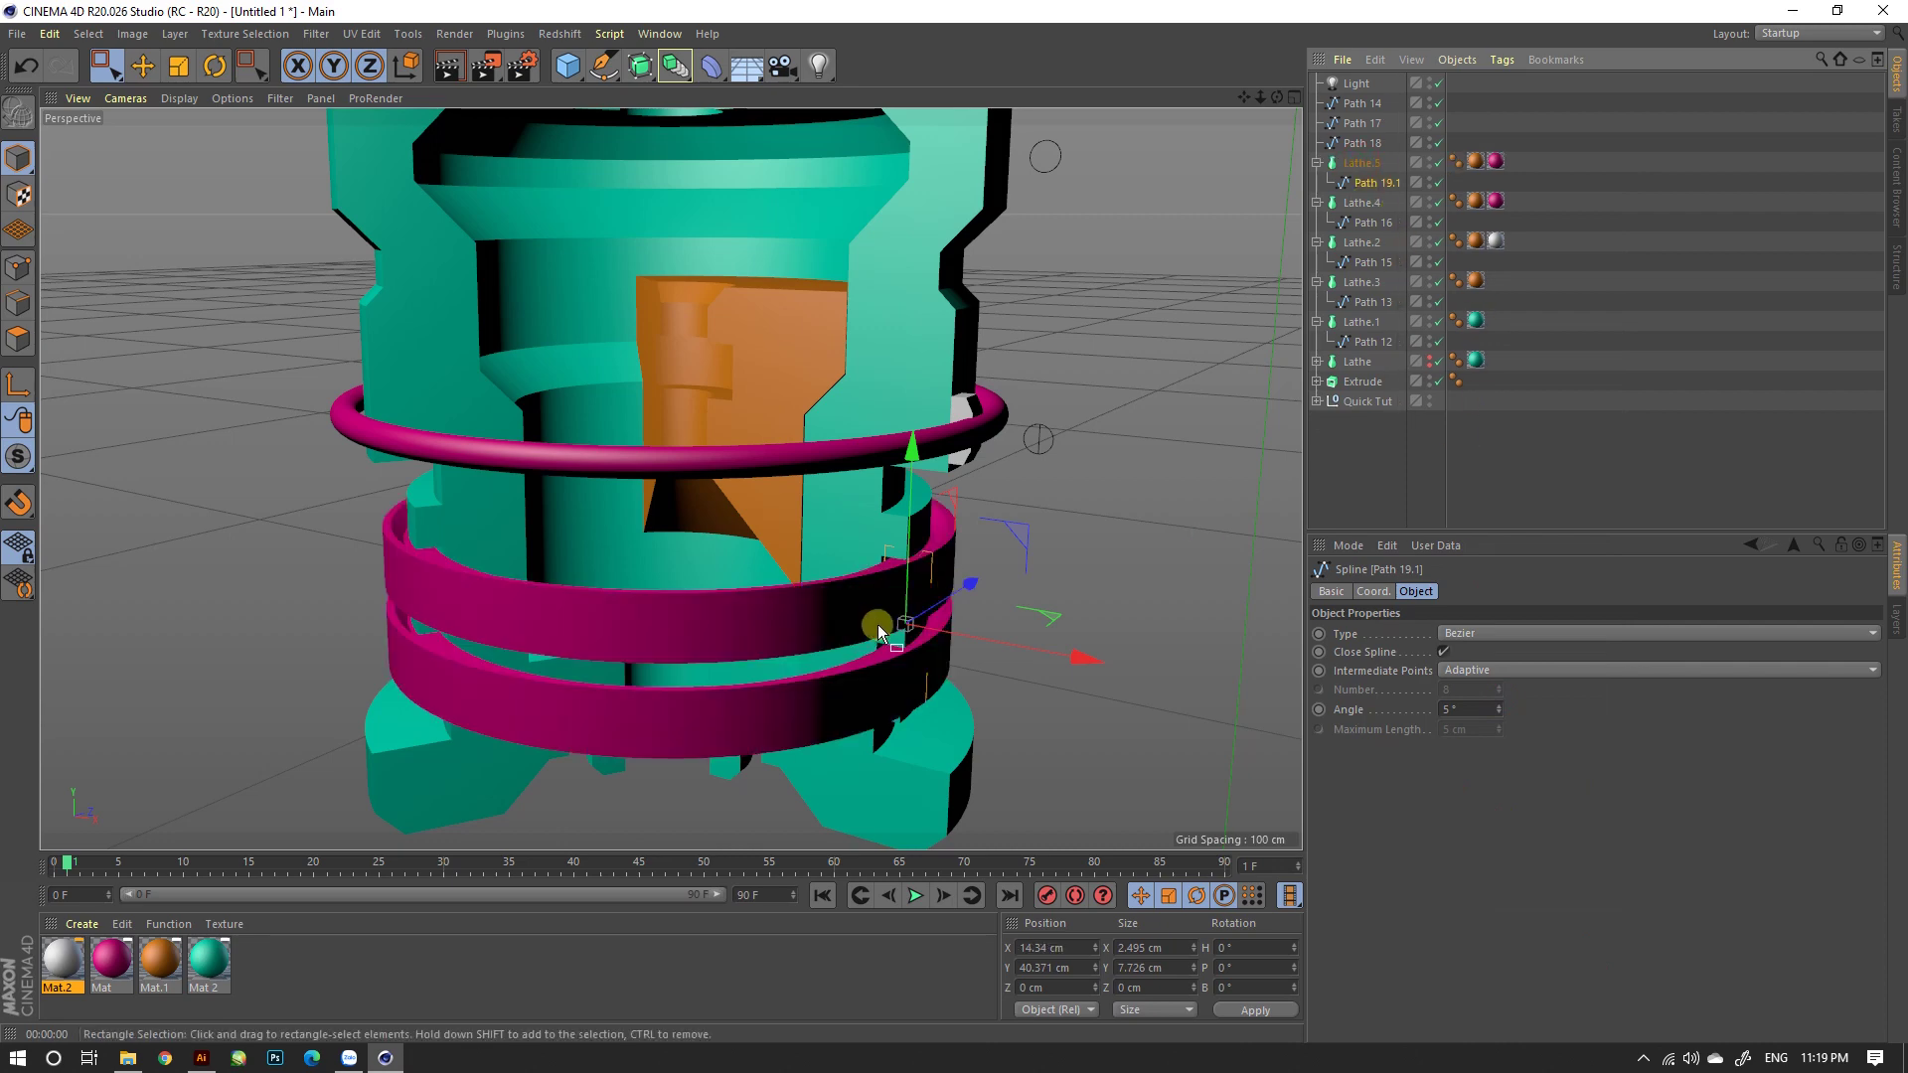
mouse_move(879, 624)
alt+mouse_down()
mouse_move(525, 621)
mouse_move(616, 568)
mouse_move(630, 536)
mouse_move(575, 539)
alt+mouse_up()
Step: Create yellow Mat.3 (hue 57°, saturation 100%), apply it to Lathe.5, and begin reducing its sweep angle
double_click(255, 953)
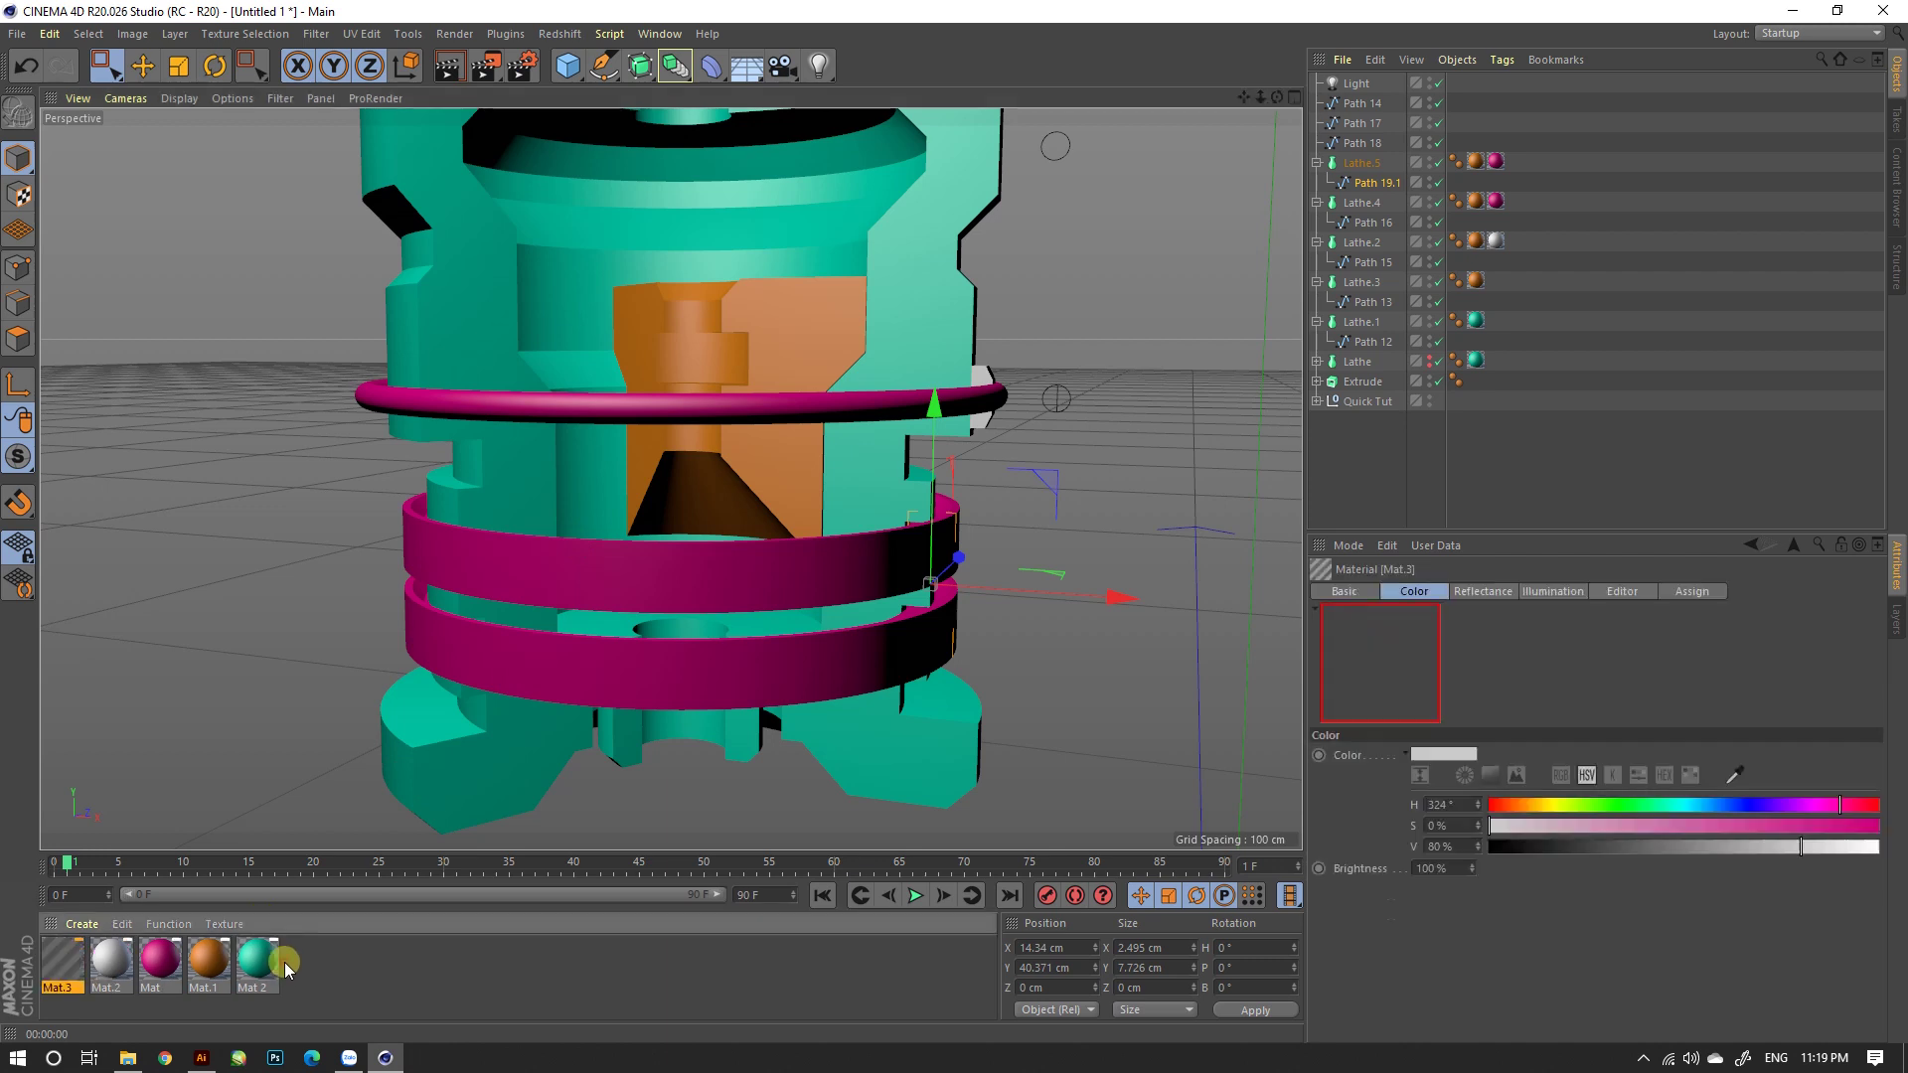
double_click(62, 959)
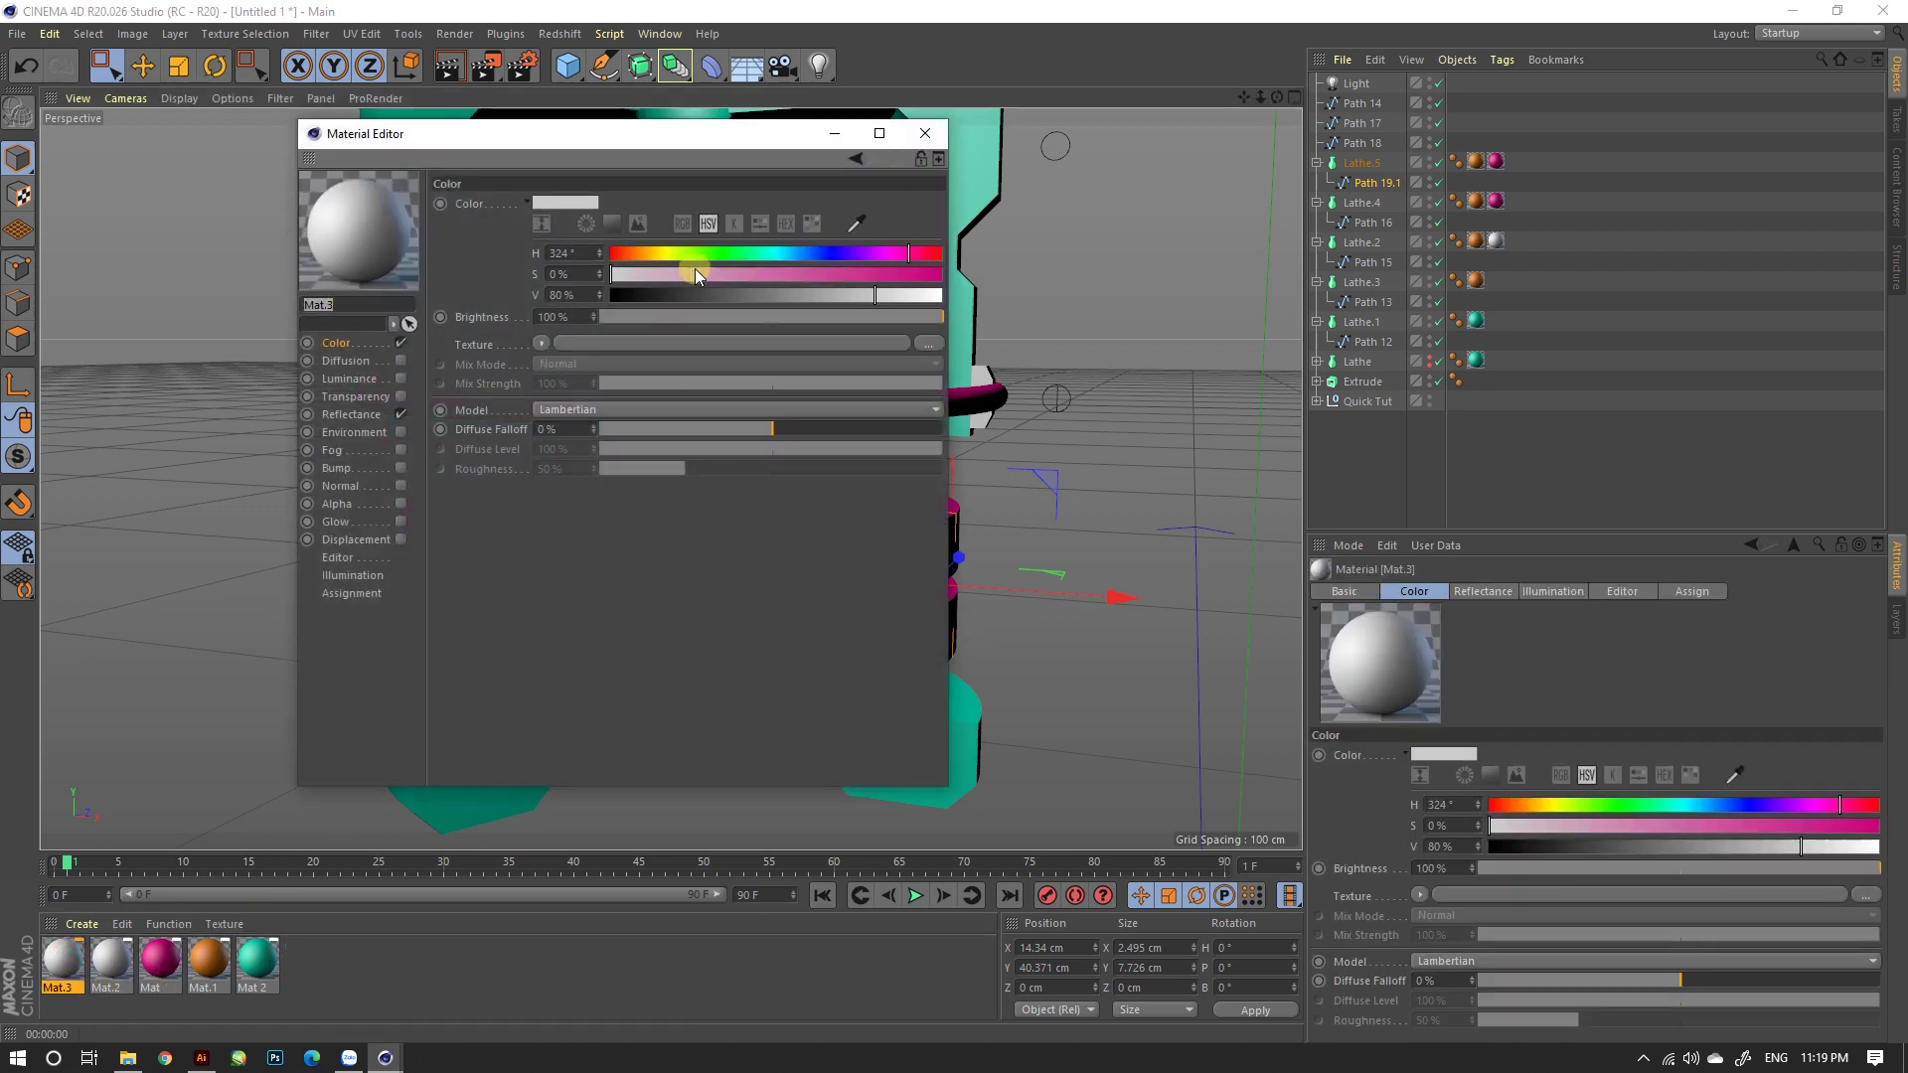
drag(660, 253, 940, 275)
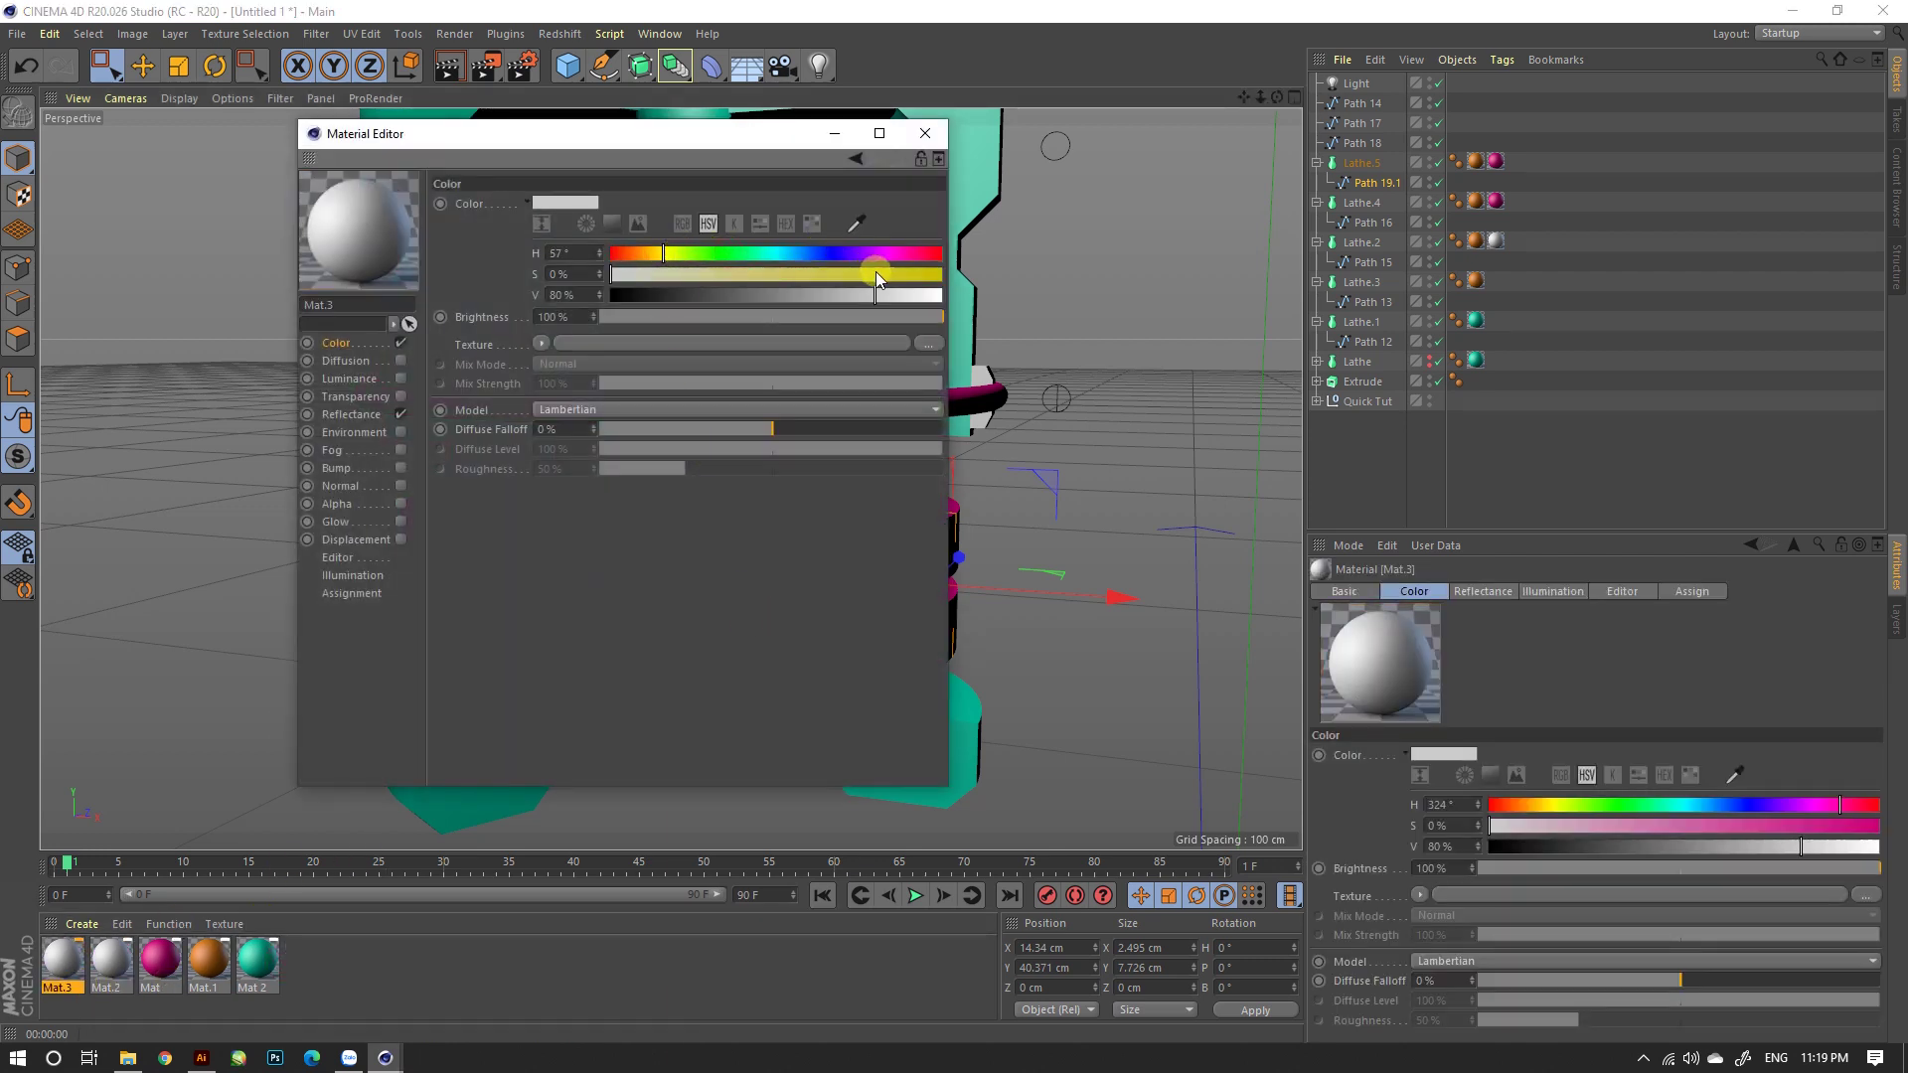
click(925, 133)
mouse_move(63, 960)
mouse_down()
mouse_move(529, 729)
mouse_move(752, 569)
mouse_up()
click(1361, 163)
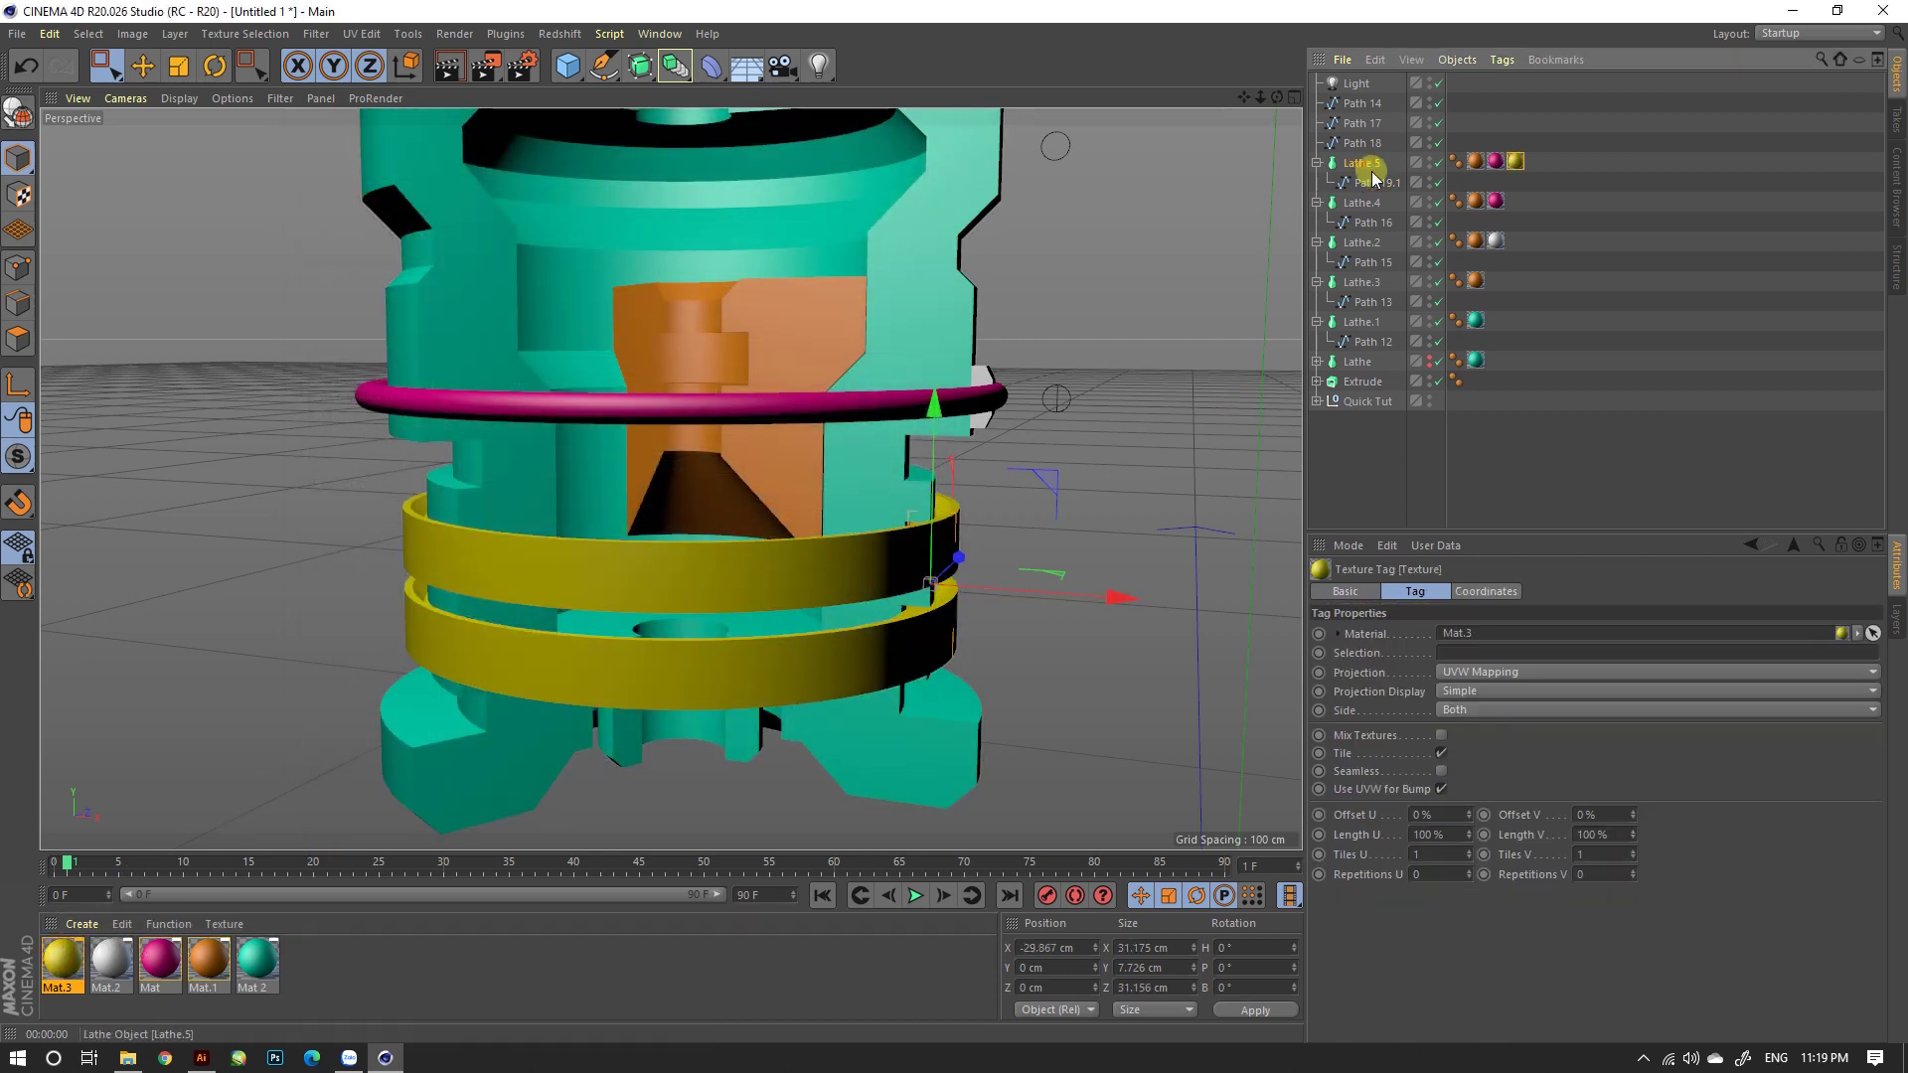
drag(1502, 634, 1504, 636)
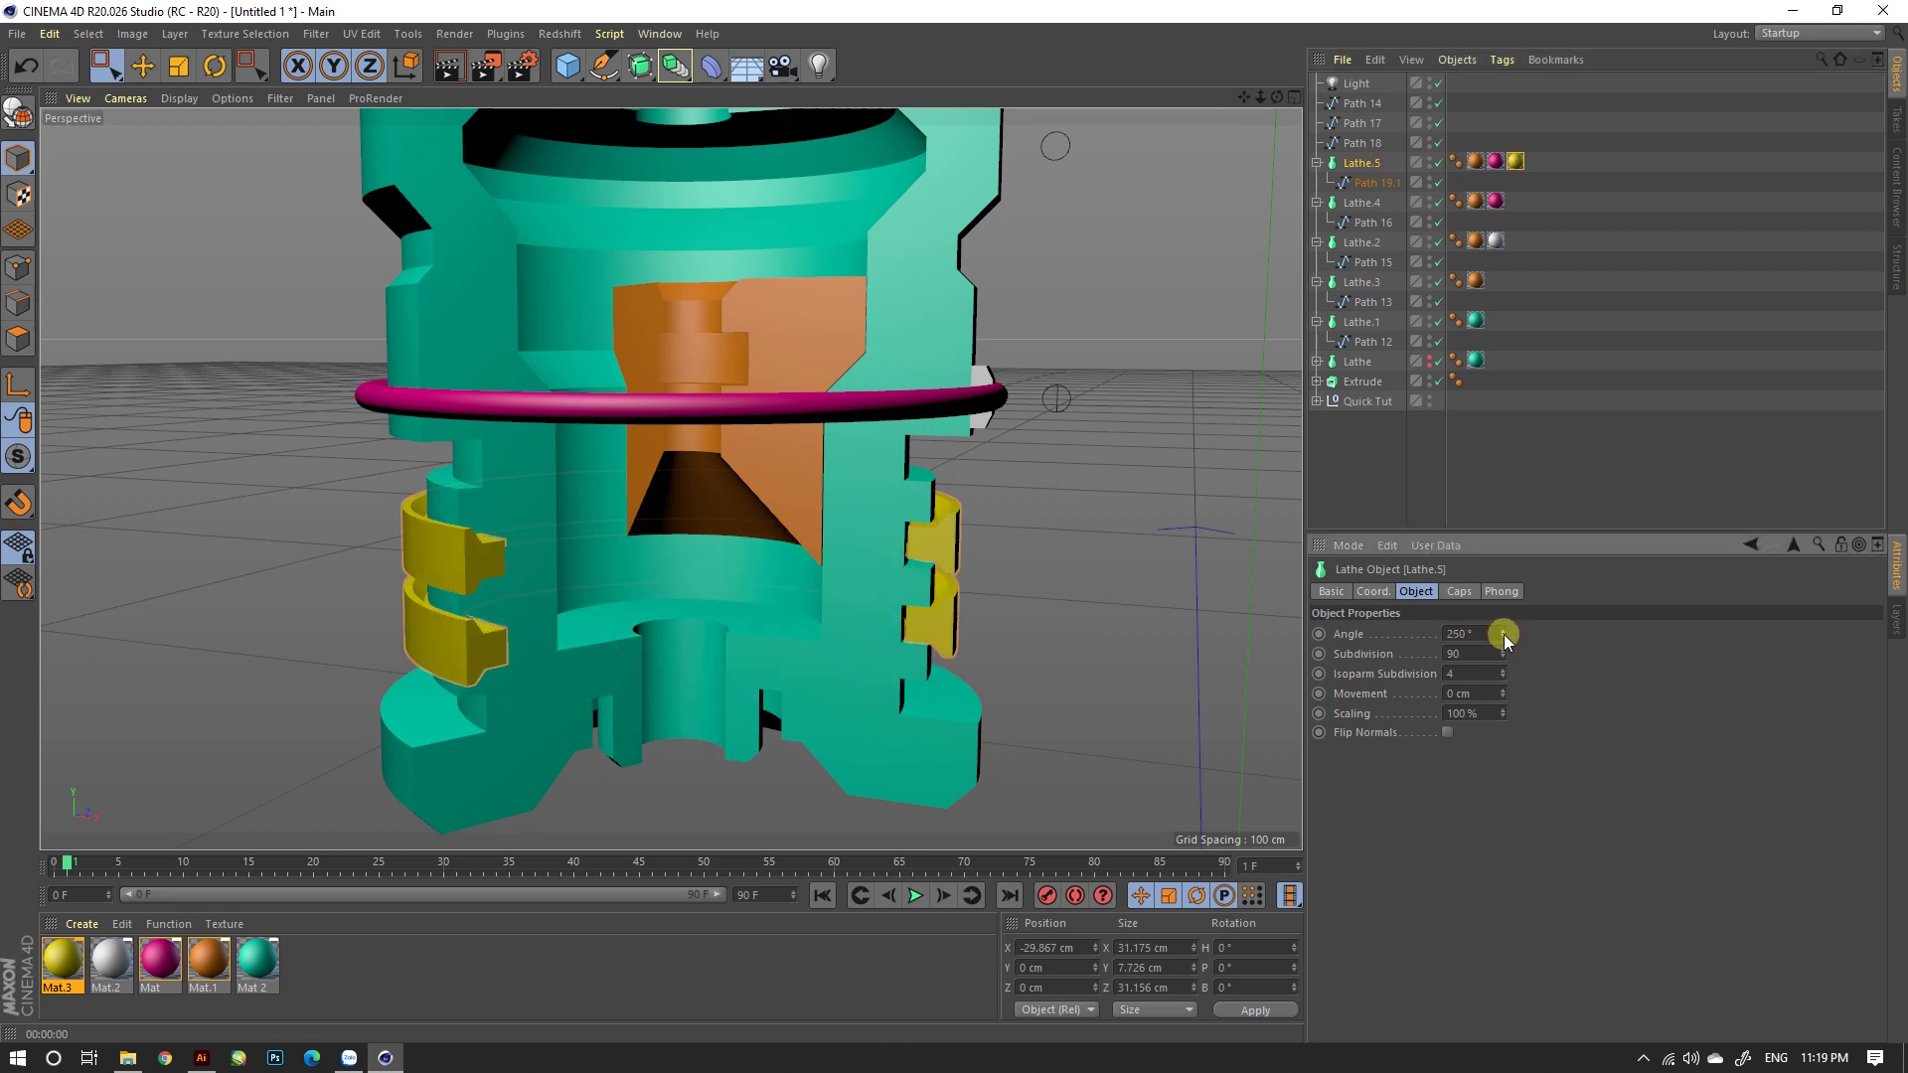
Step: Orbit out and render previews of the model with the 259° yellow rings
scroll(783, 594, down, 3)
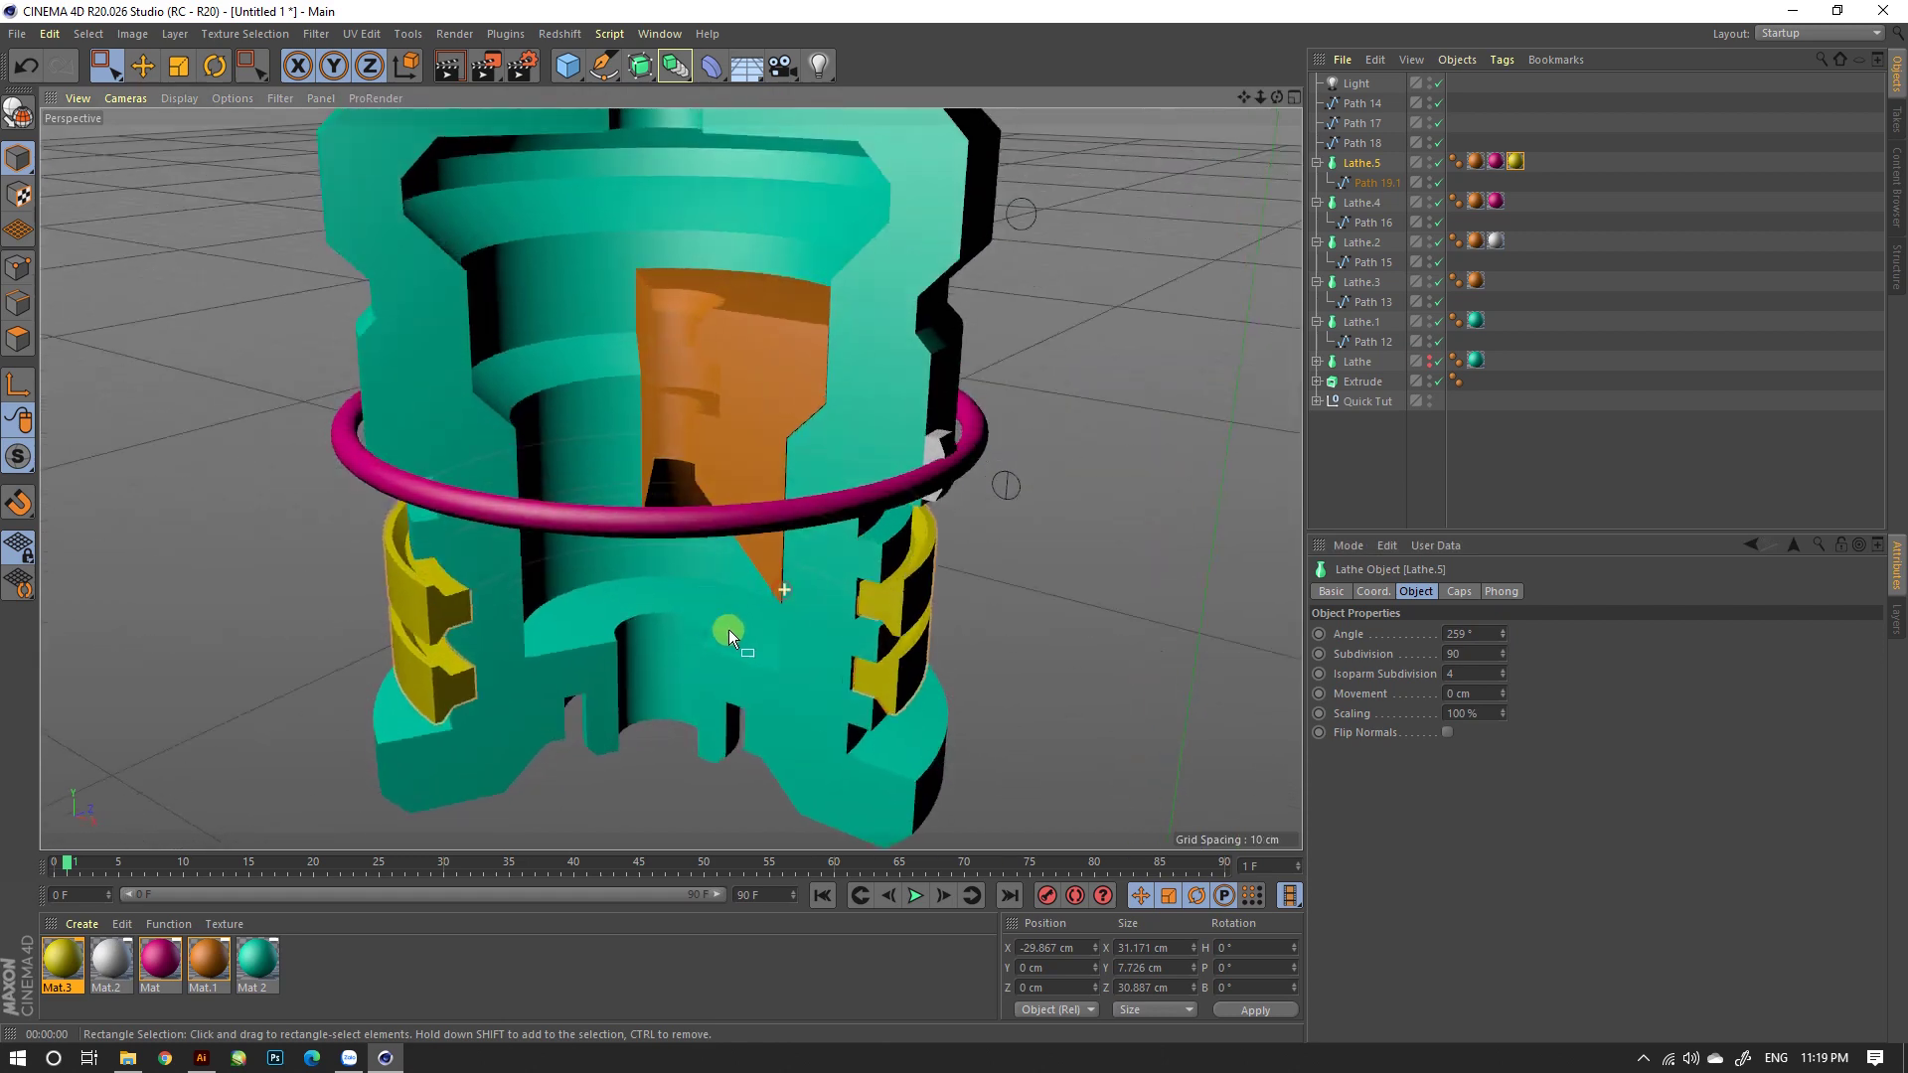
alt+drag(734, 634, 660, 449)
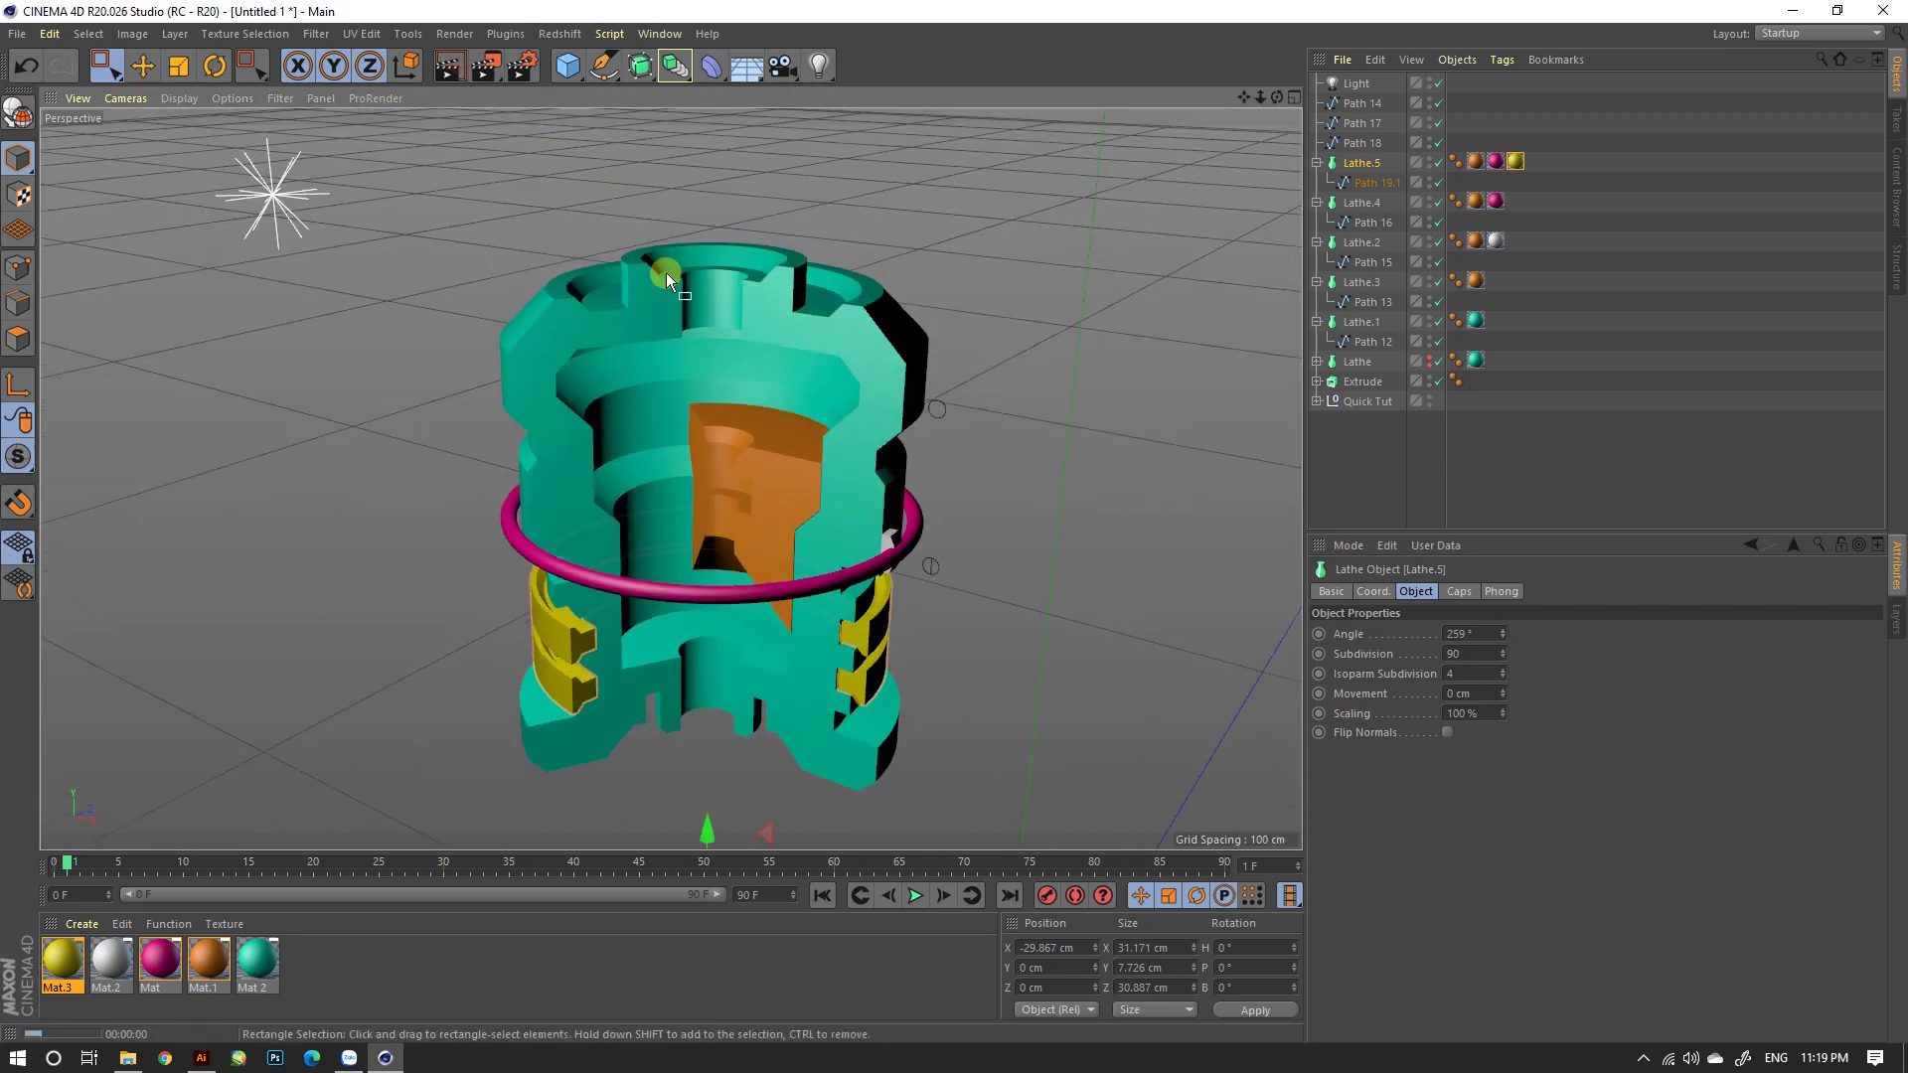
key(ctrl+r)
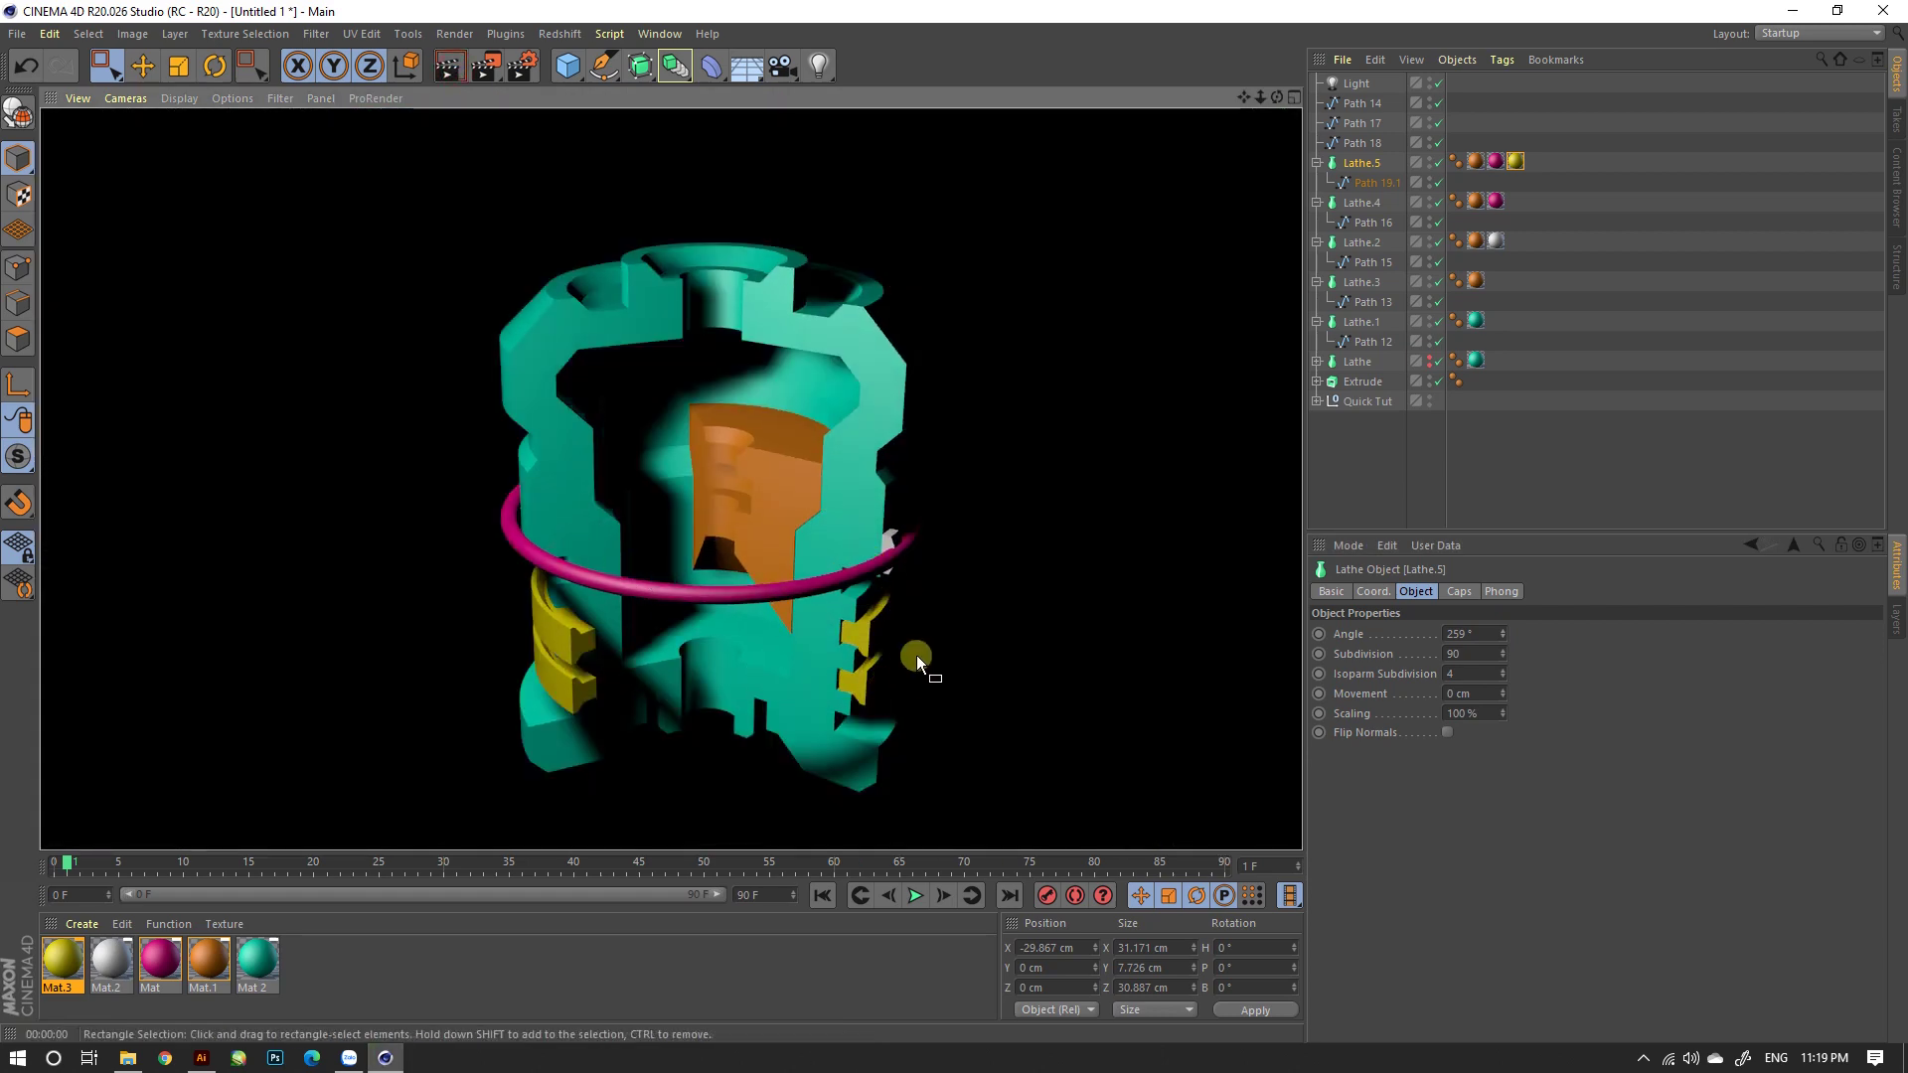
scroll(1080, 426, down, 3)
scroll(902, 634, up, 4)
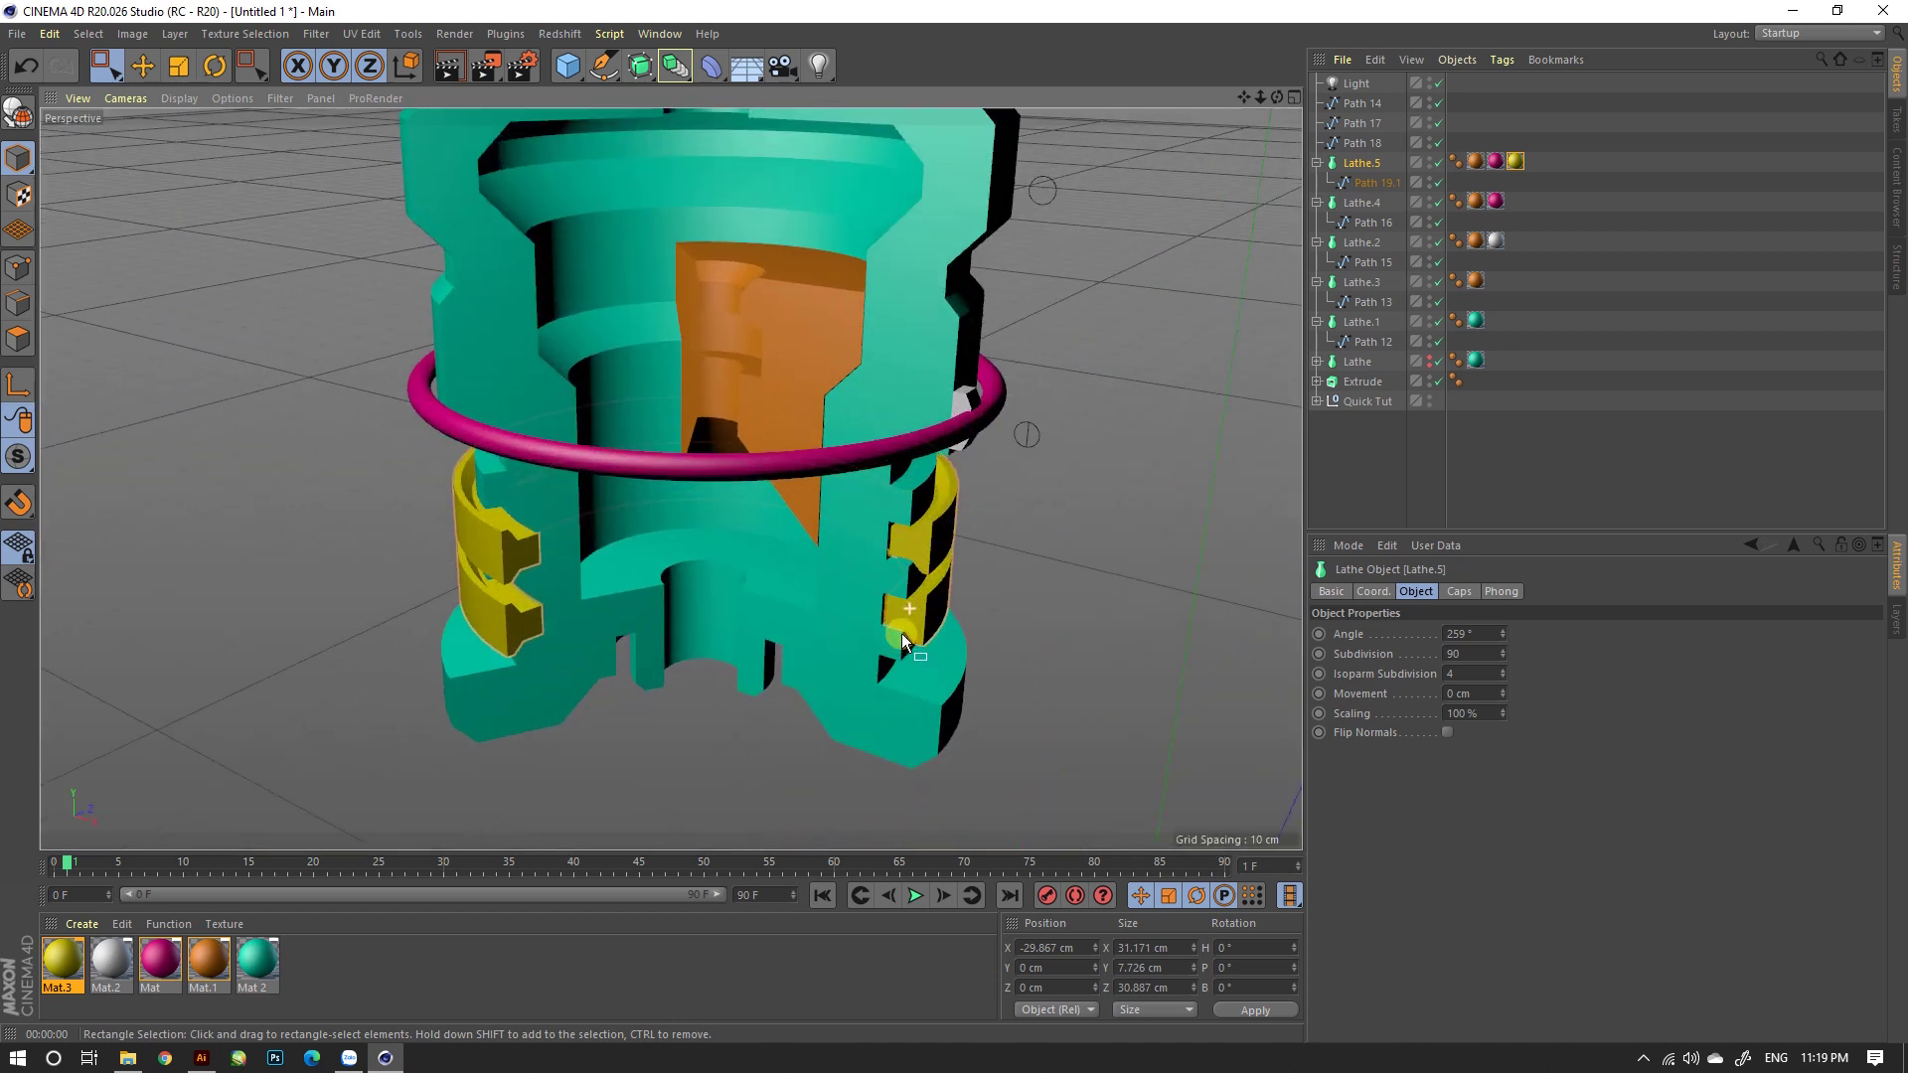
scroll(922, 676, down, 1)
scroll(689, 553, up, 2)
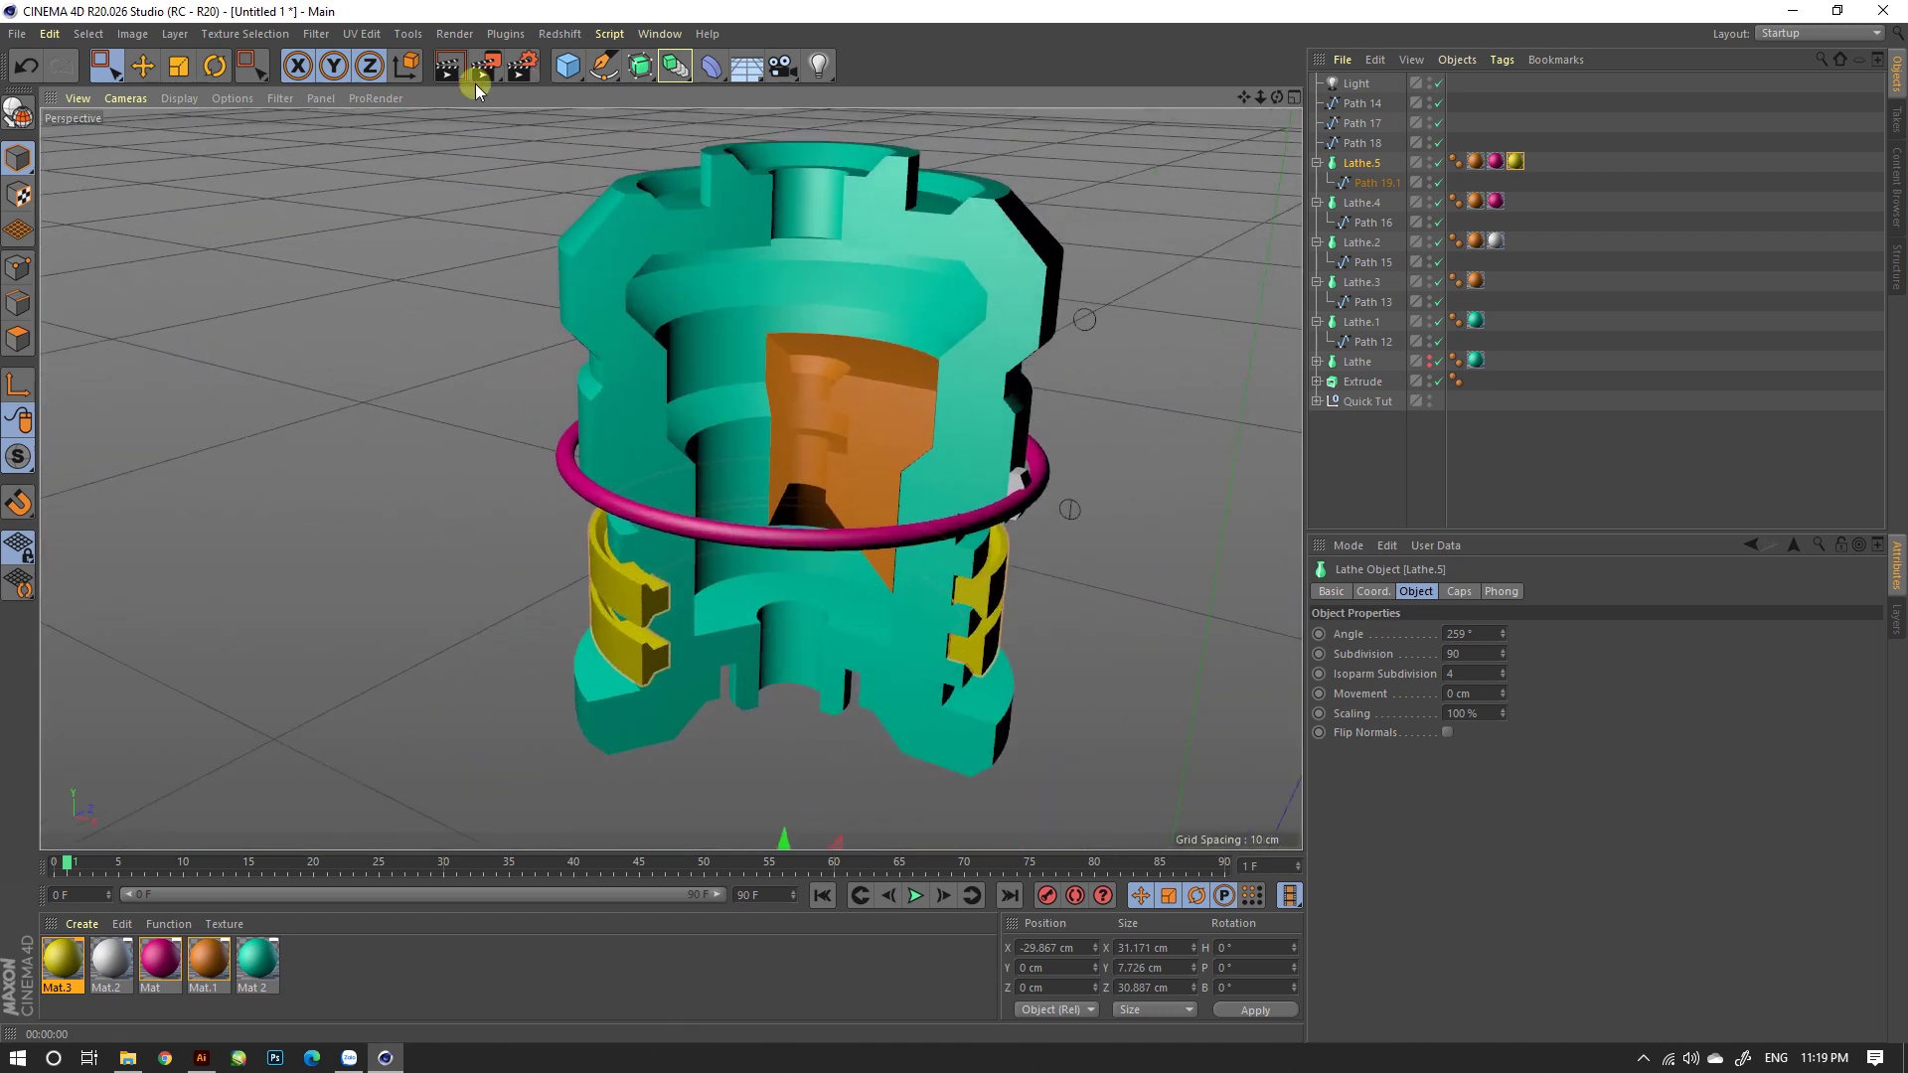
click(451, 70)
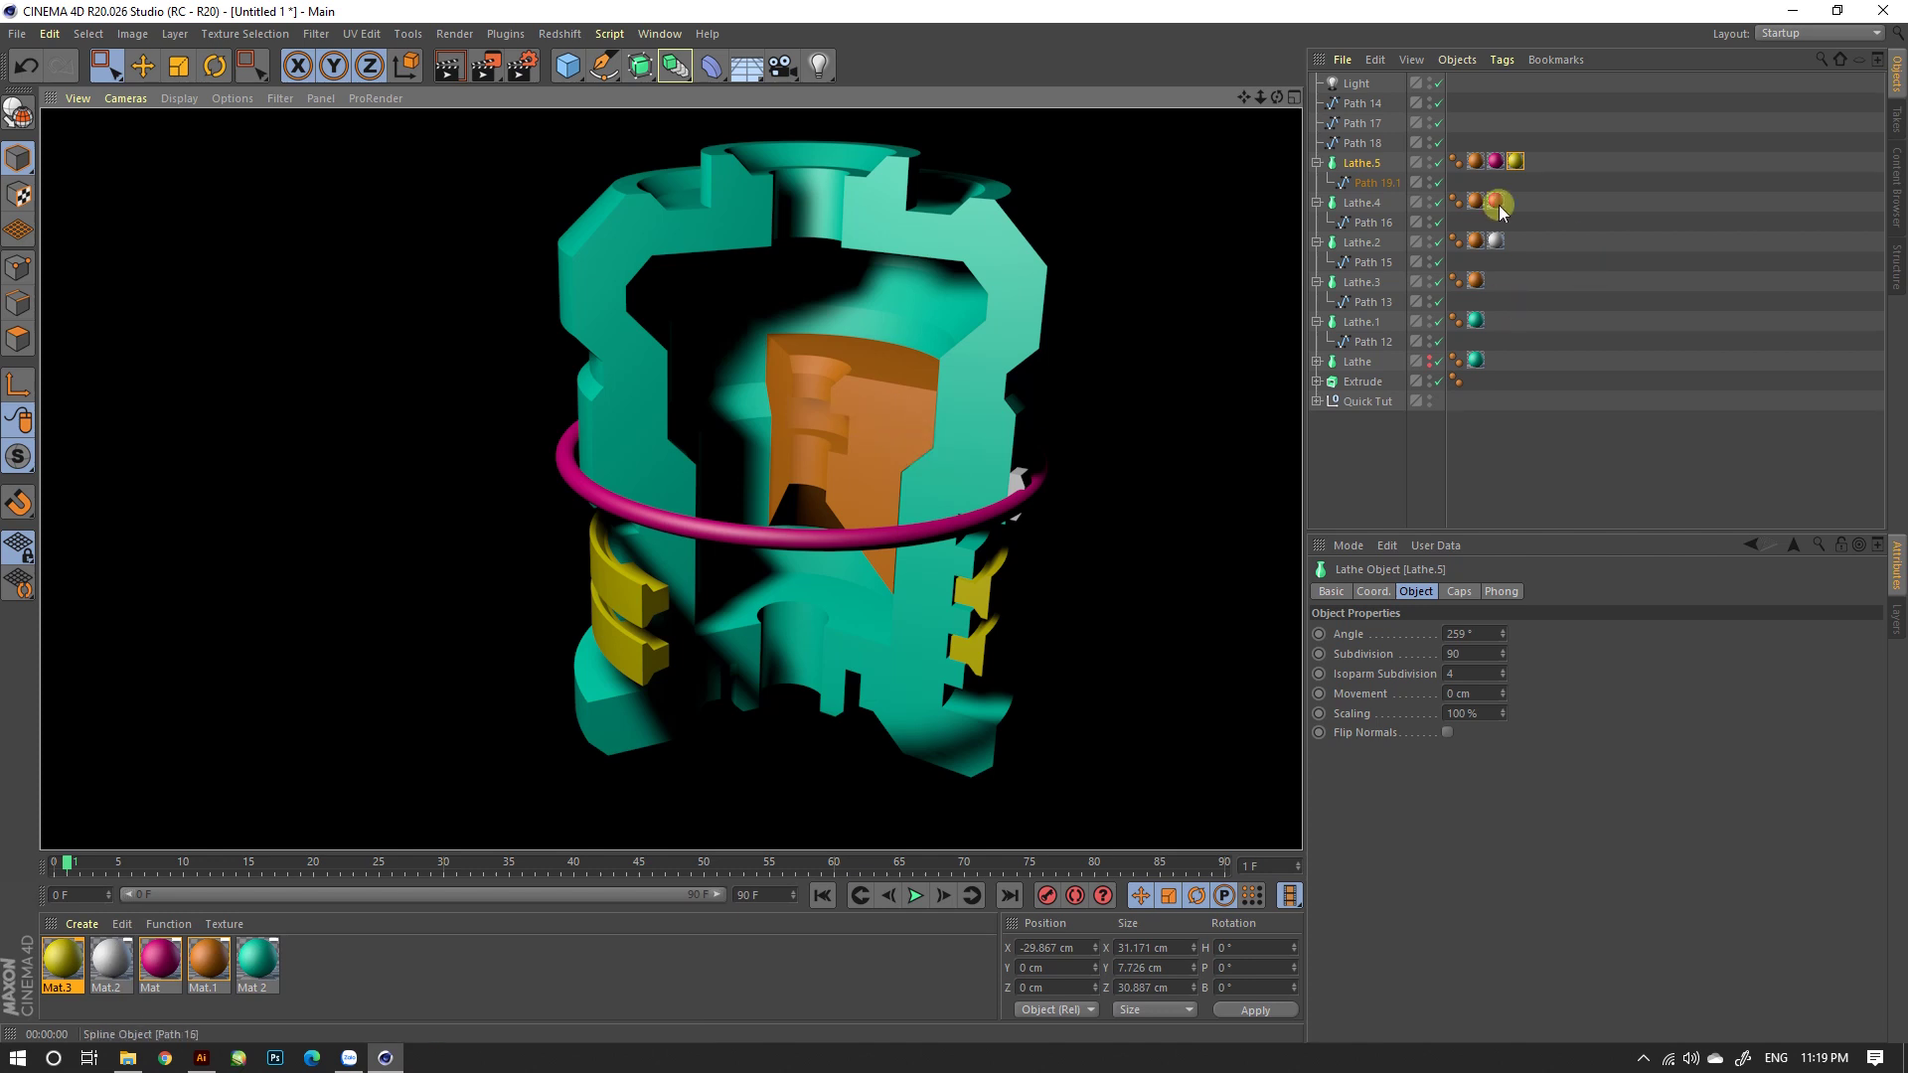
click(921, 414)
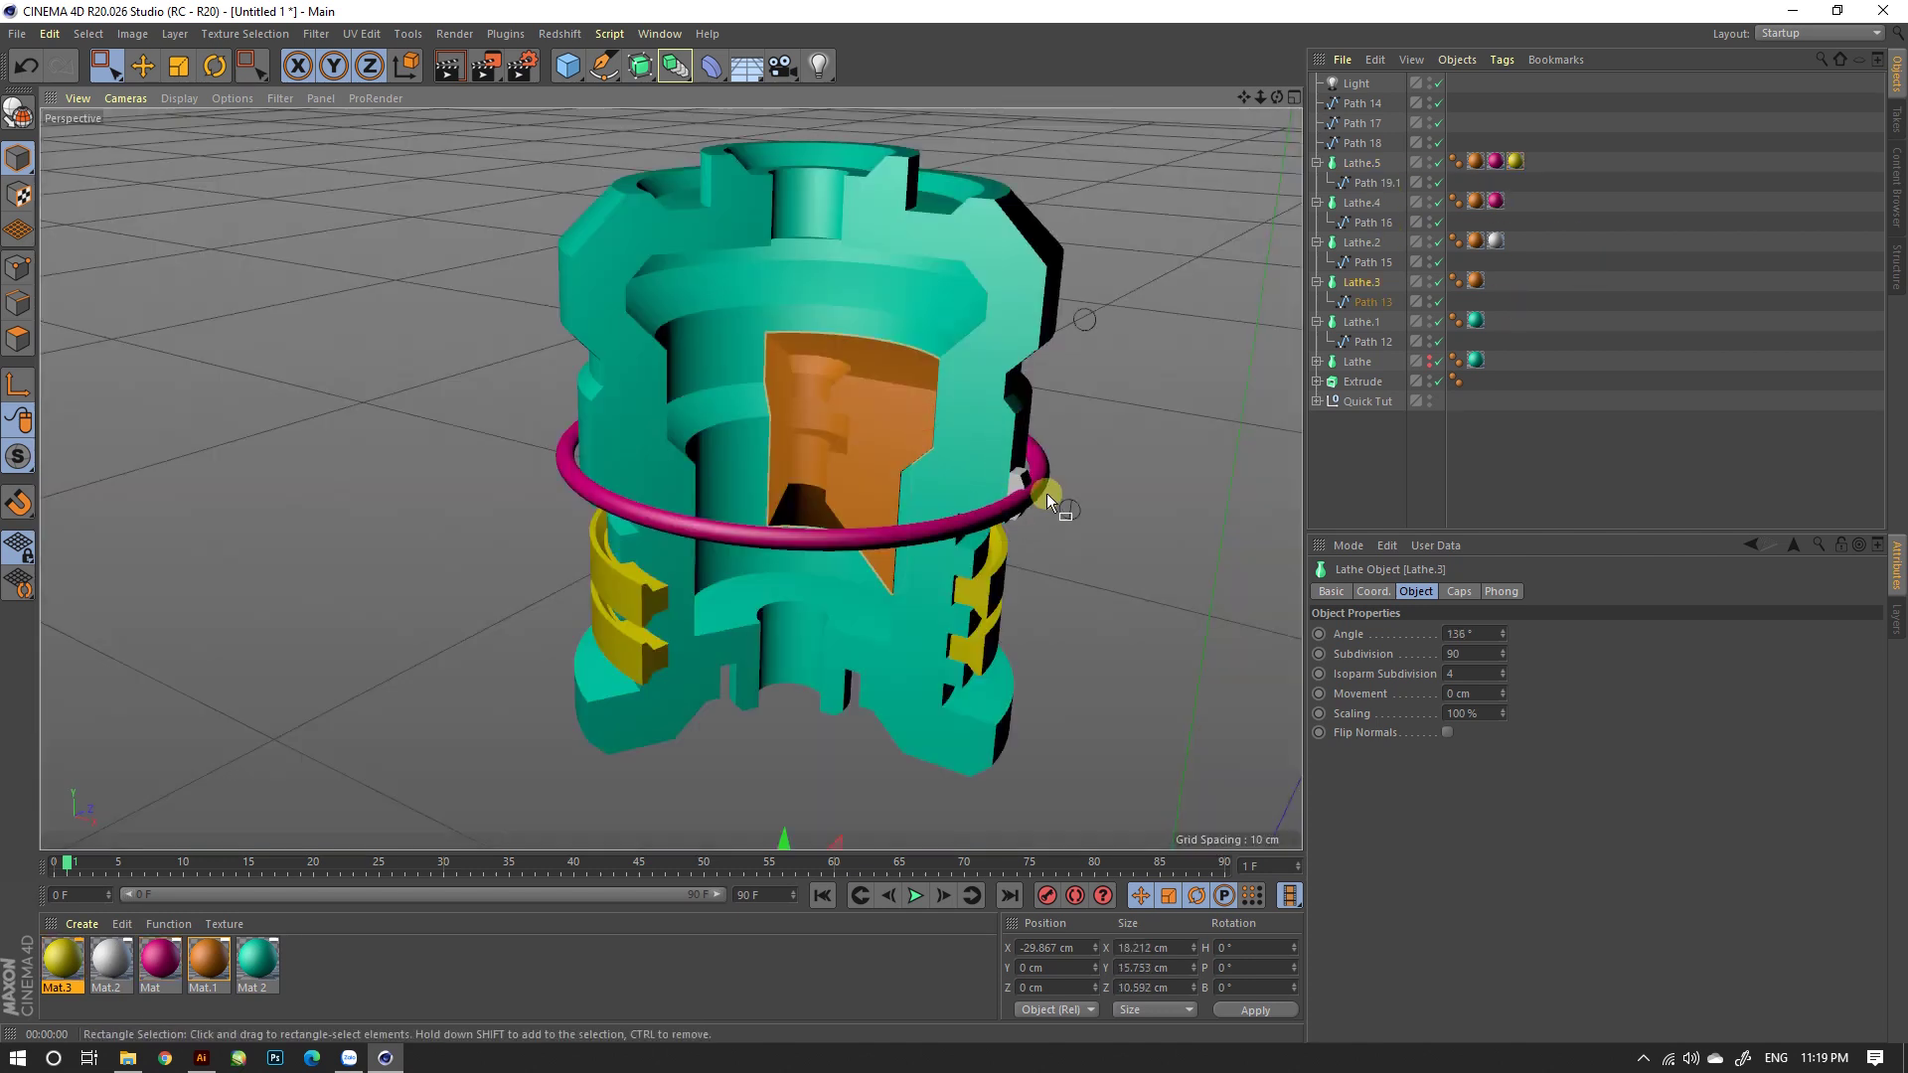
Step: Duplicate the Quick Tut profile splines and place the copy left of the model along X
scroll(614, 642, down, 5)
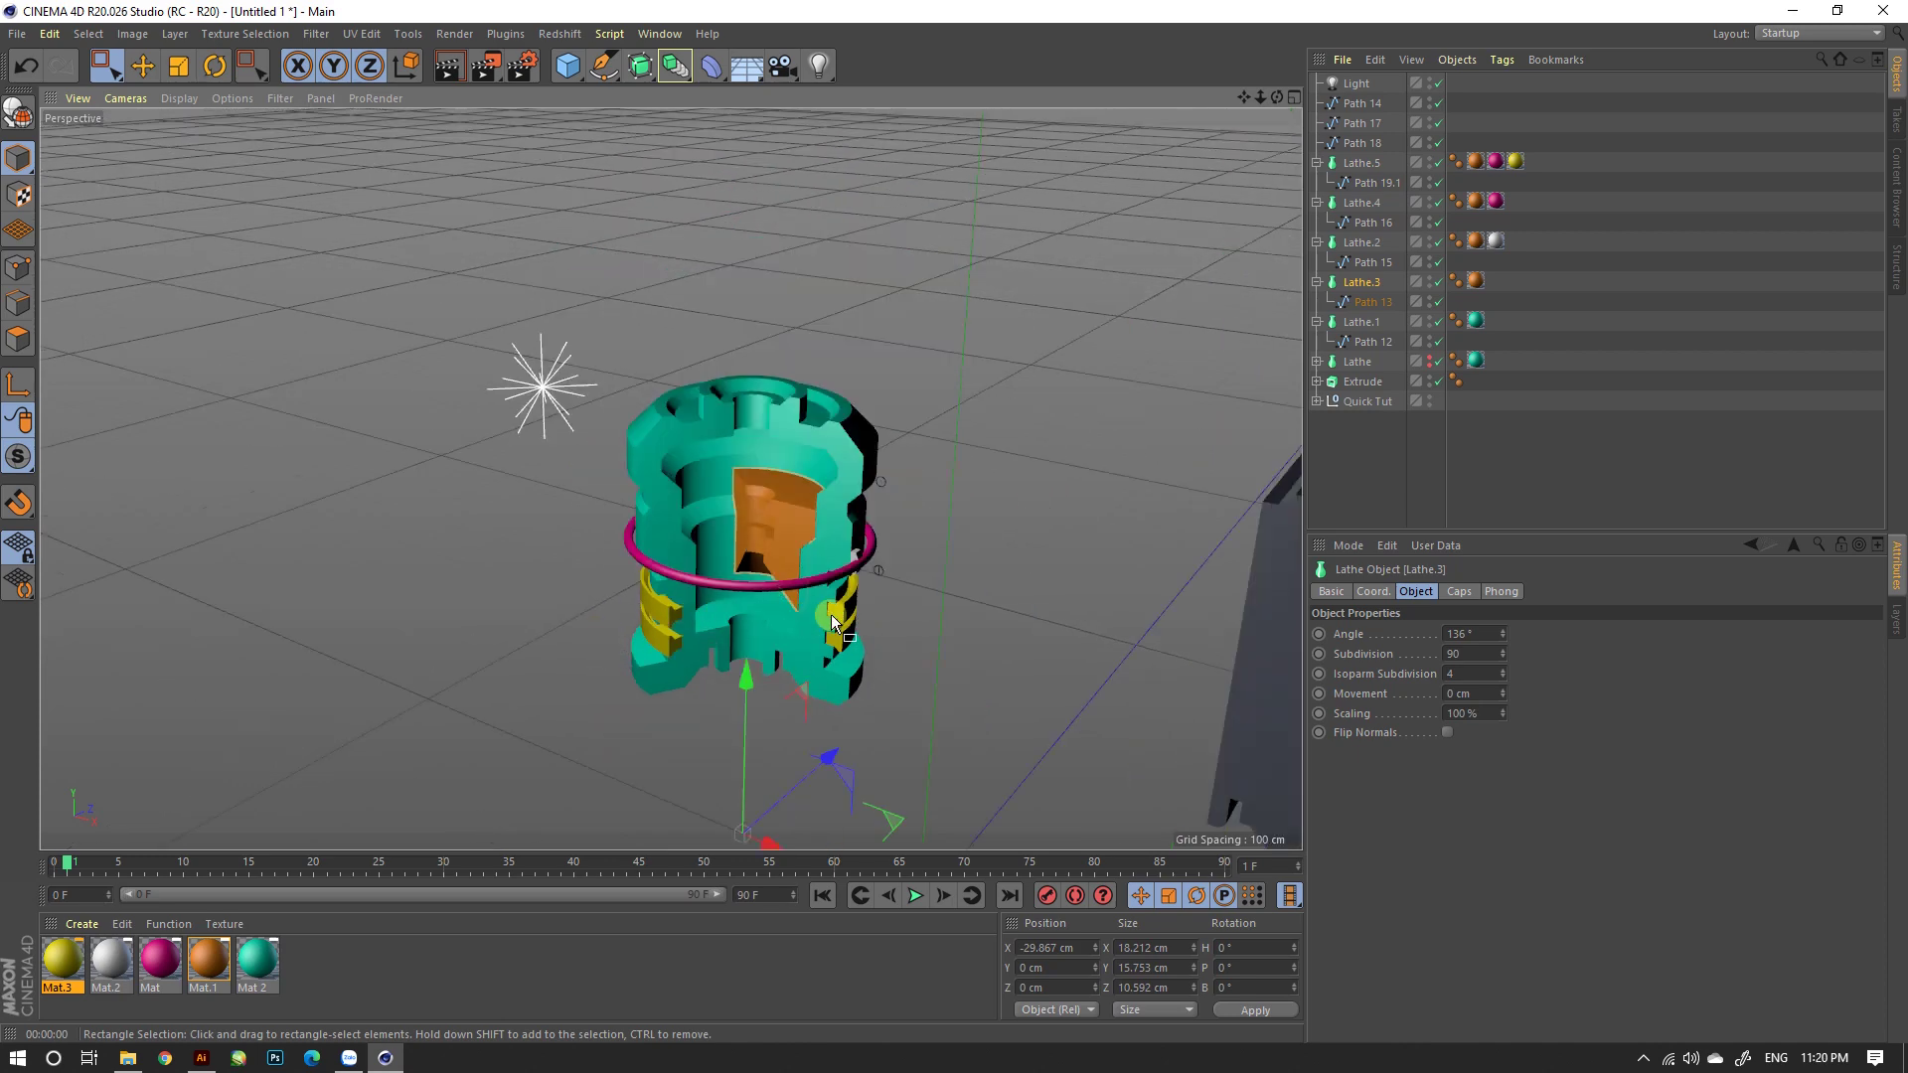
scroll(831, 614, down, 2)
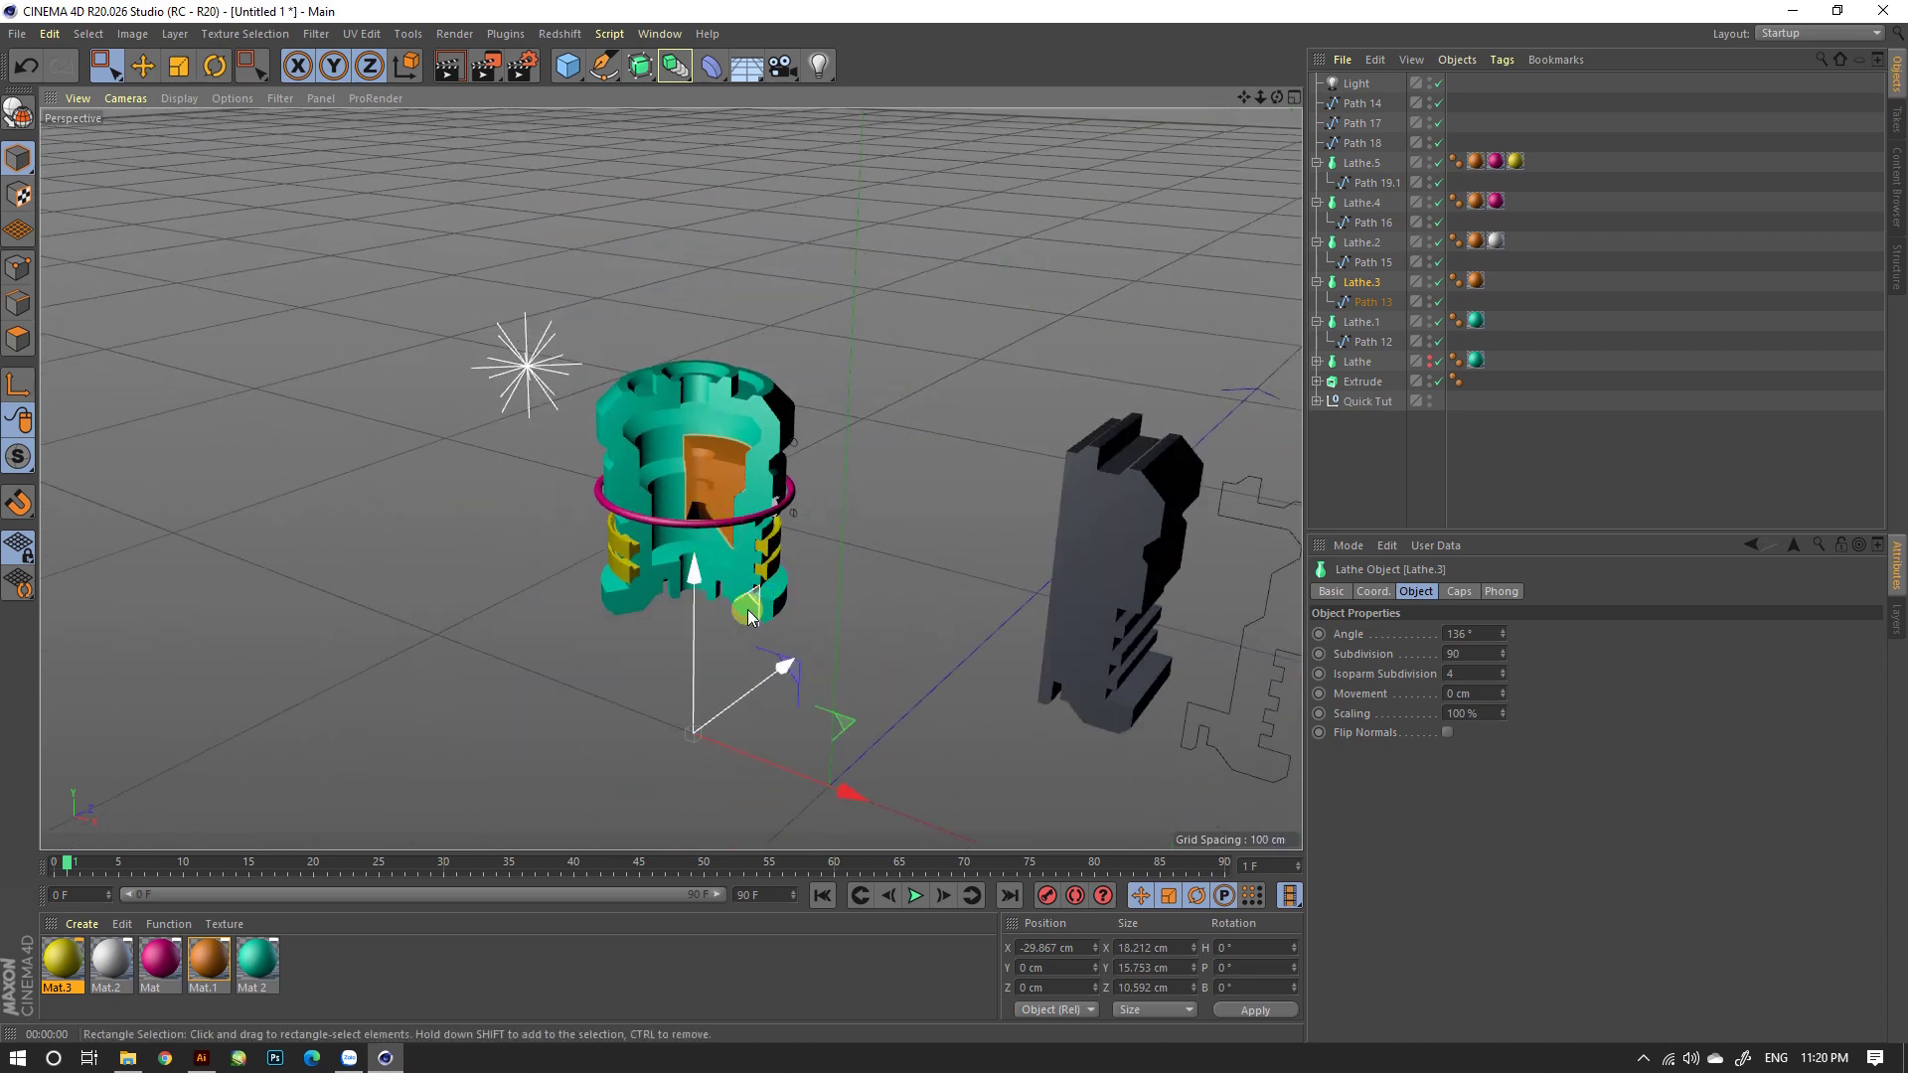
mouse_move(781, 612)
alt+mouse_down()
mouse_move(528, 632)
mouse_move(1012, 565)
mouse_move(933, 588)
alt+mouse_up()
mouse_move(869, 611)
alt+right_down()
mouse_move(528, 652)
mouse_move(907, 617)
mouse_move(545, 647)
mouse_move(584, 605)
alt+right_up()
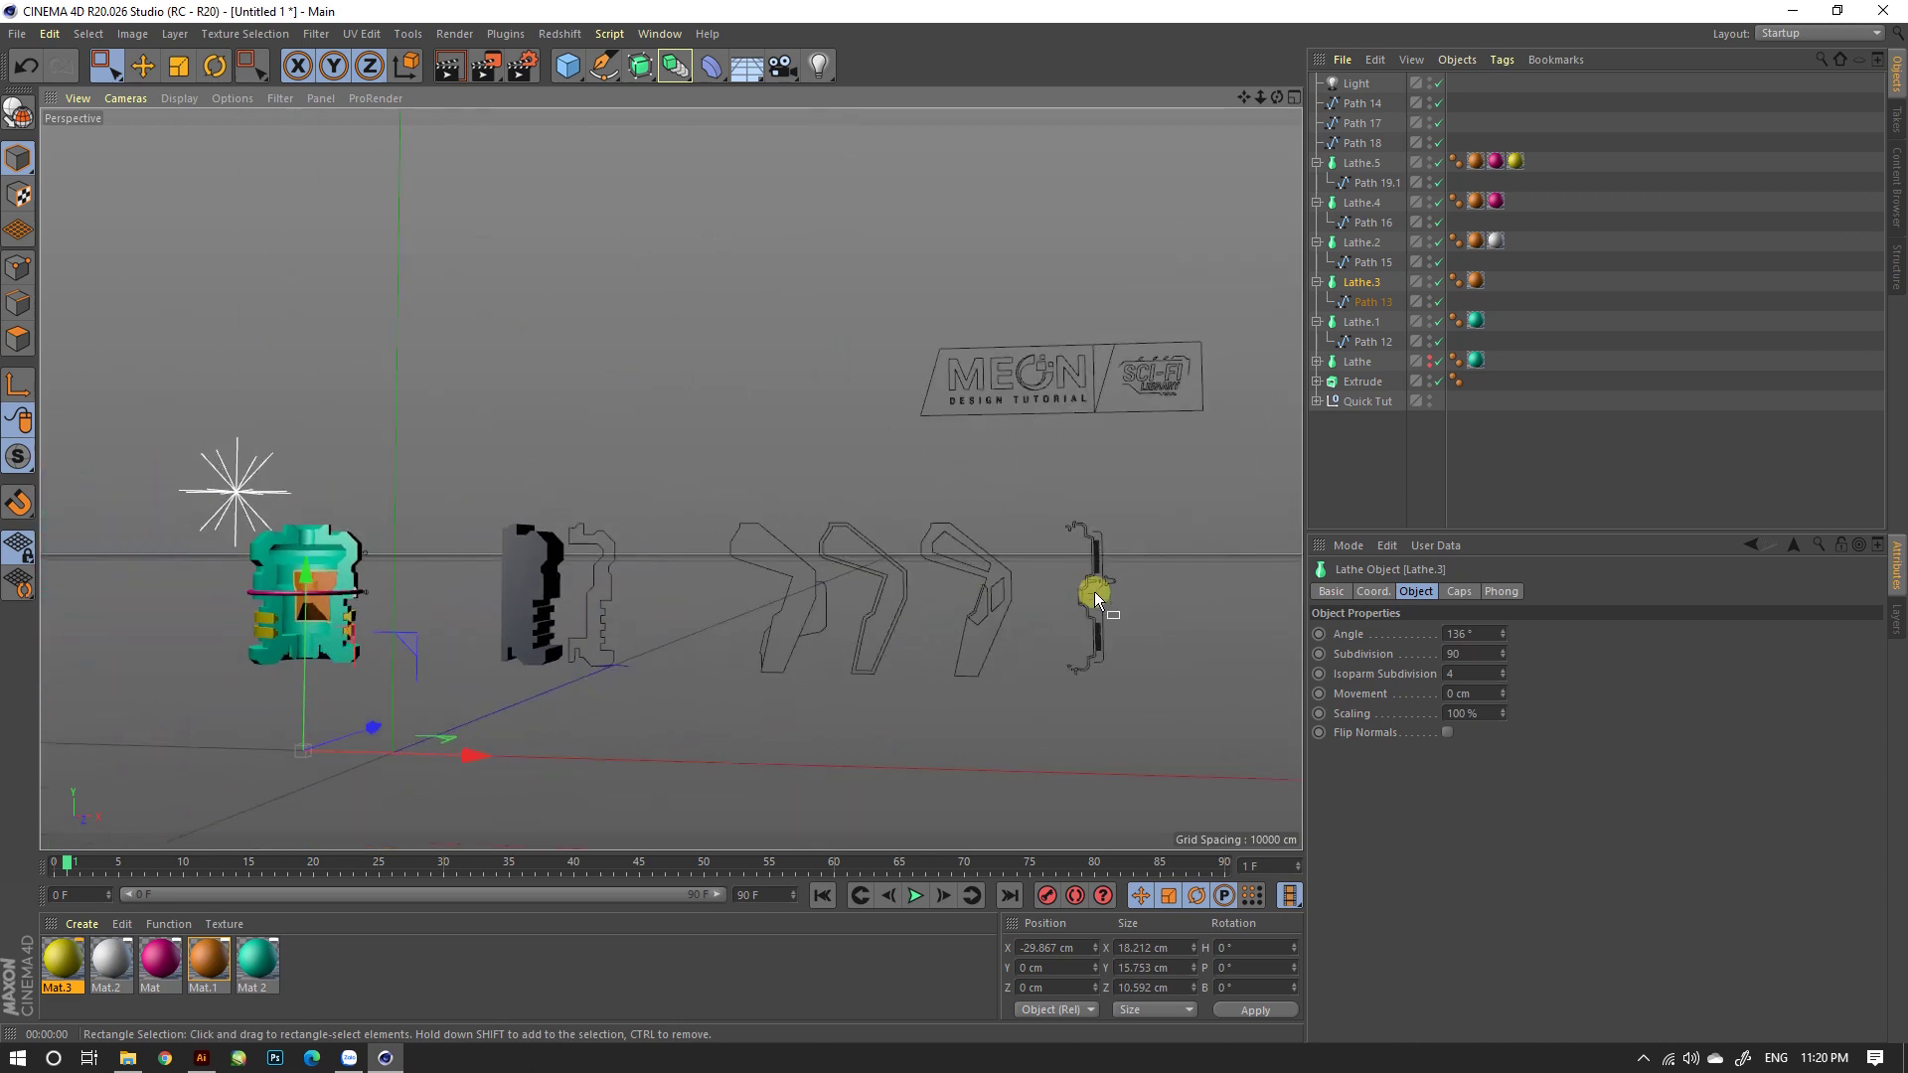
scroll(1095, 593, up, 2)
scroll(1119, 534, up, 2)
scroll(1109, 564, up, 2)
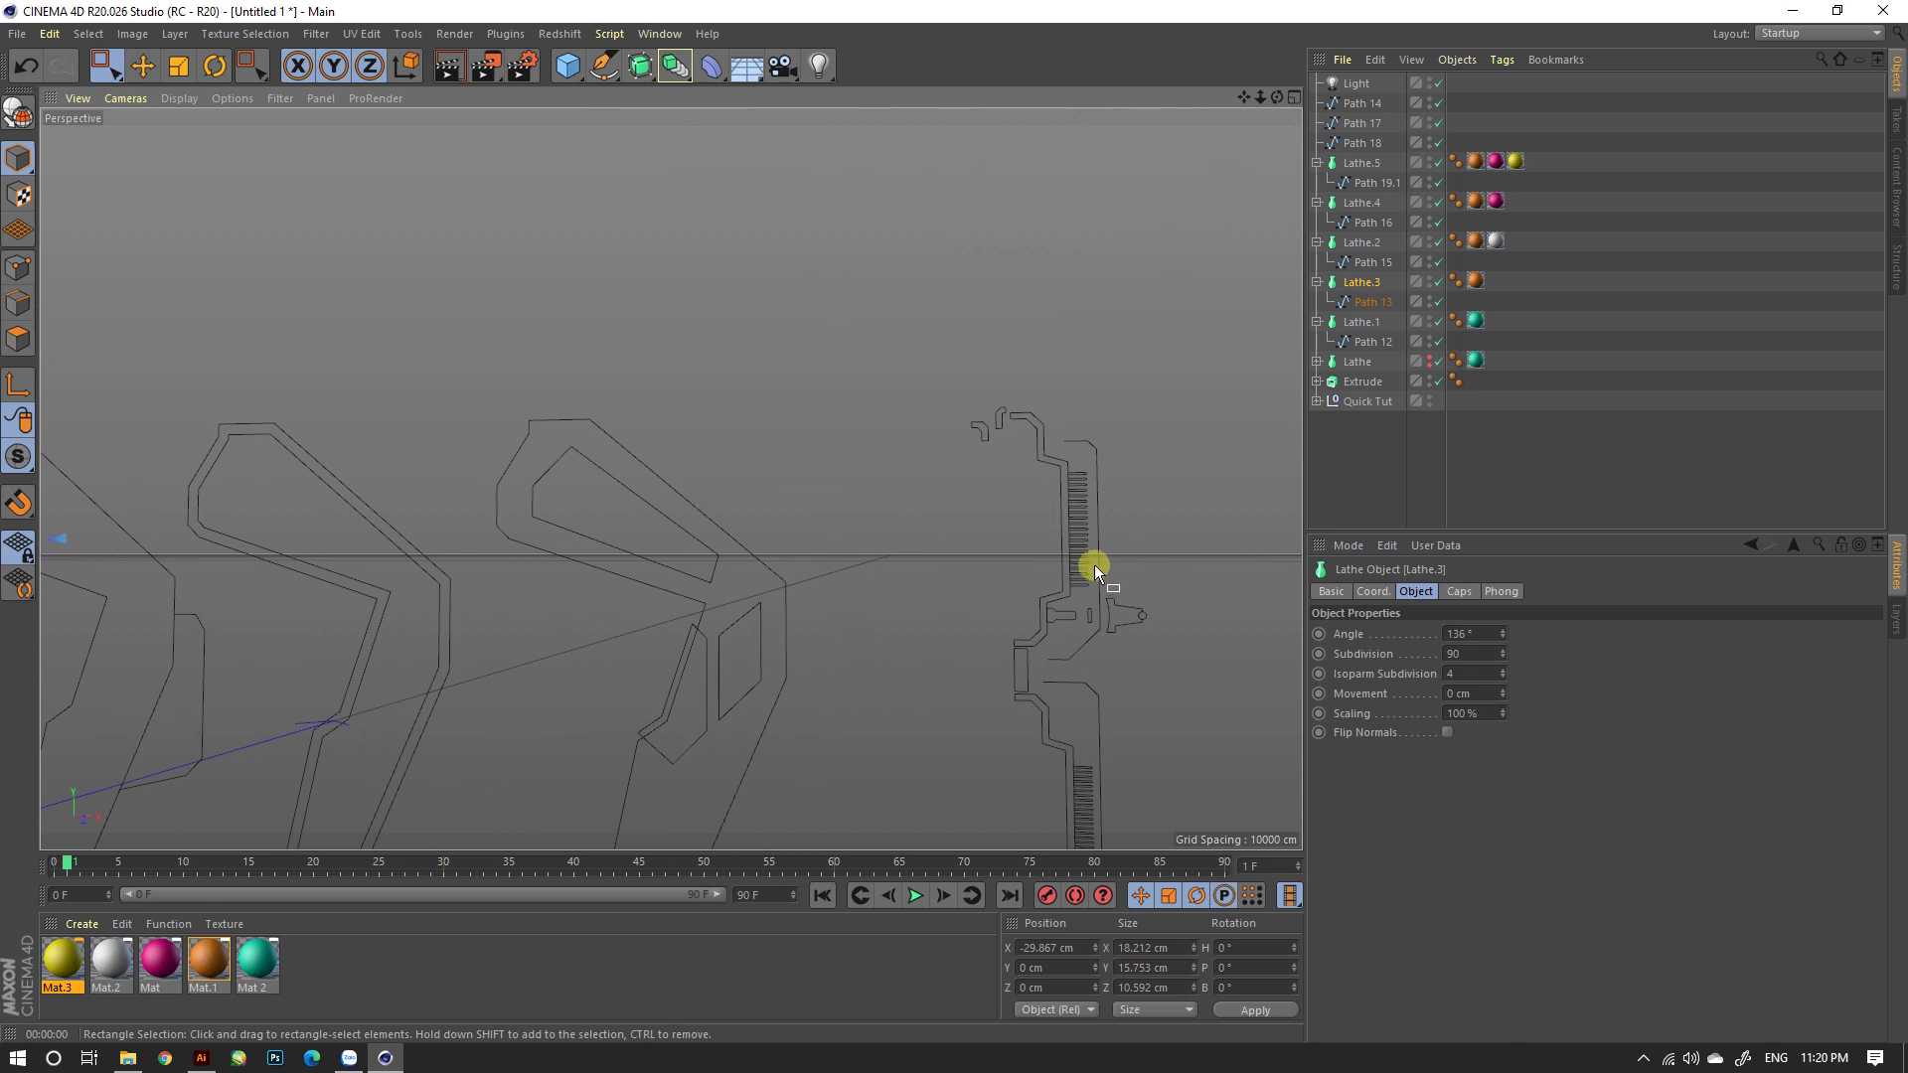
scroll(1070, 573, down, 2)
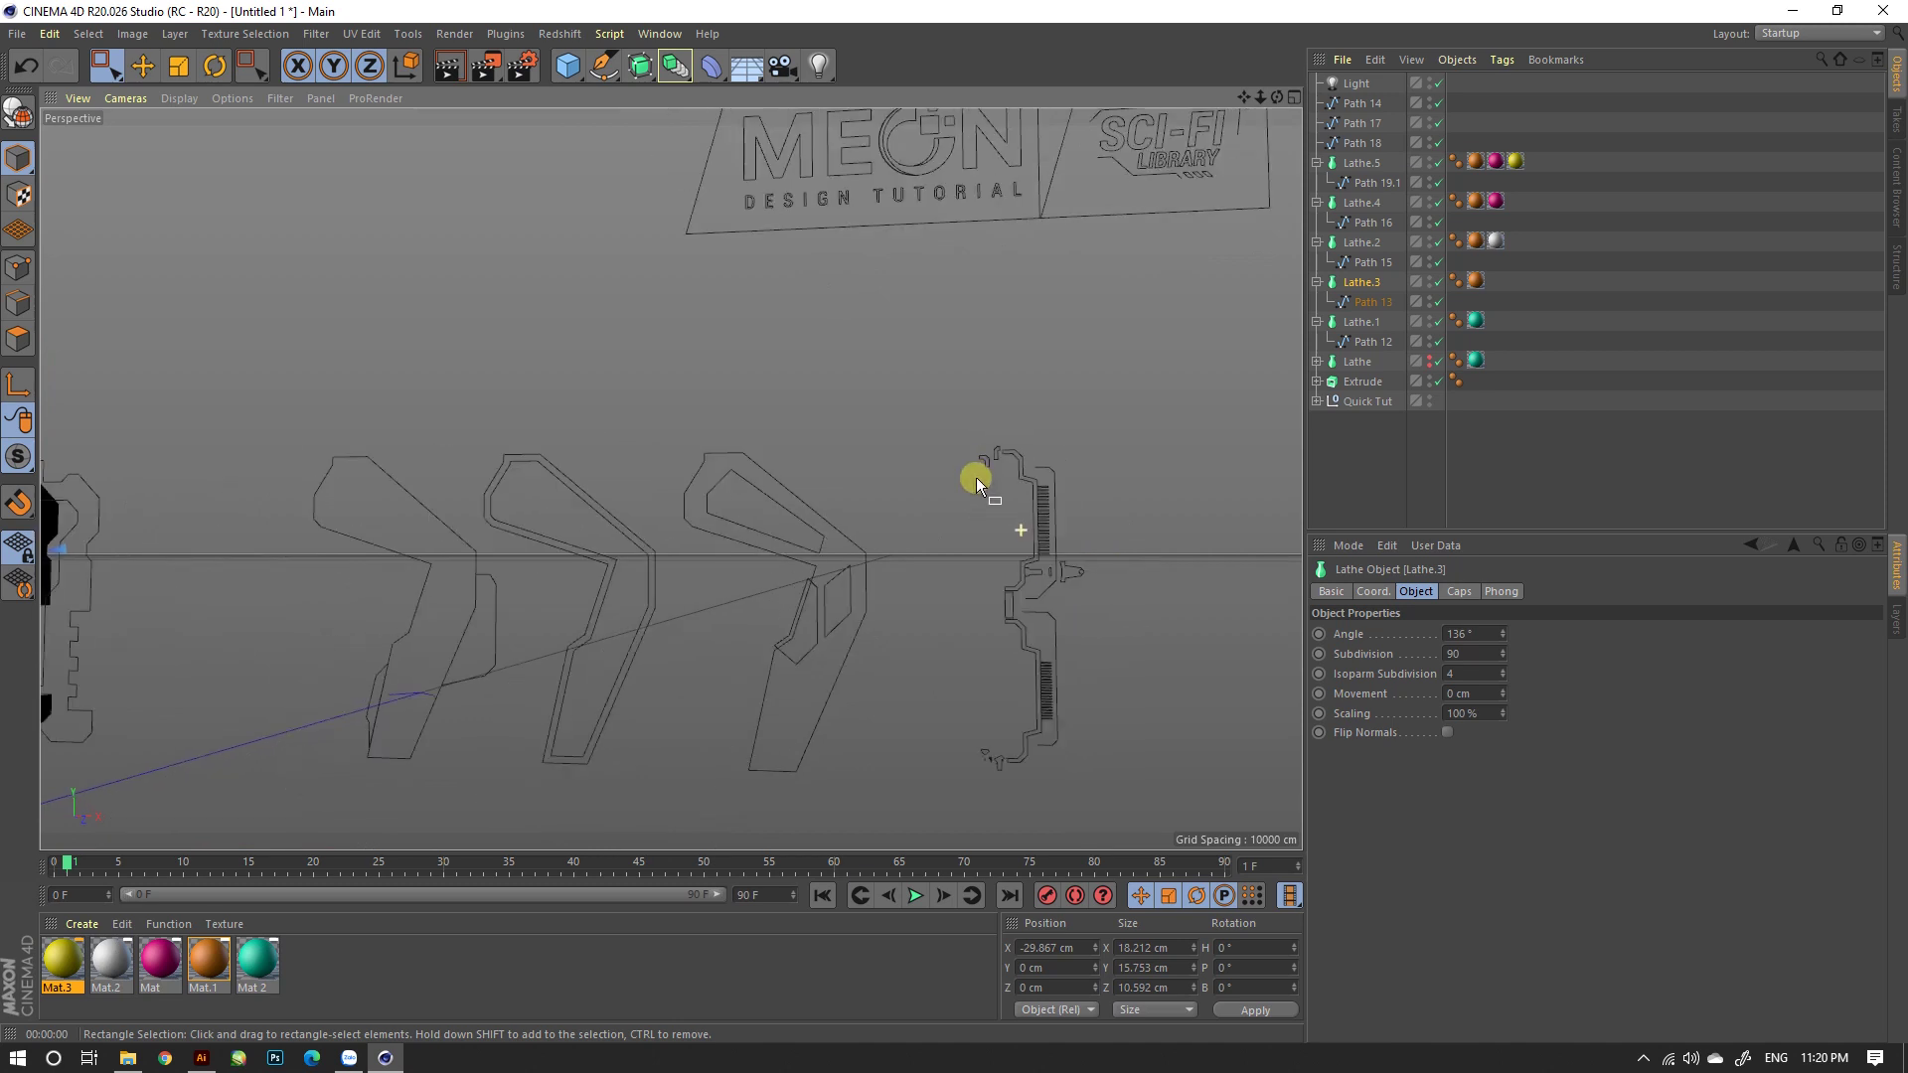
scroll(976, 477, down, 1)
scroll(1020, 523, down, 2)
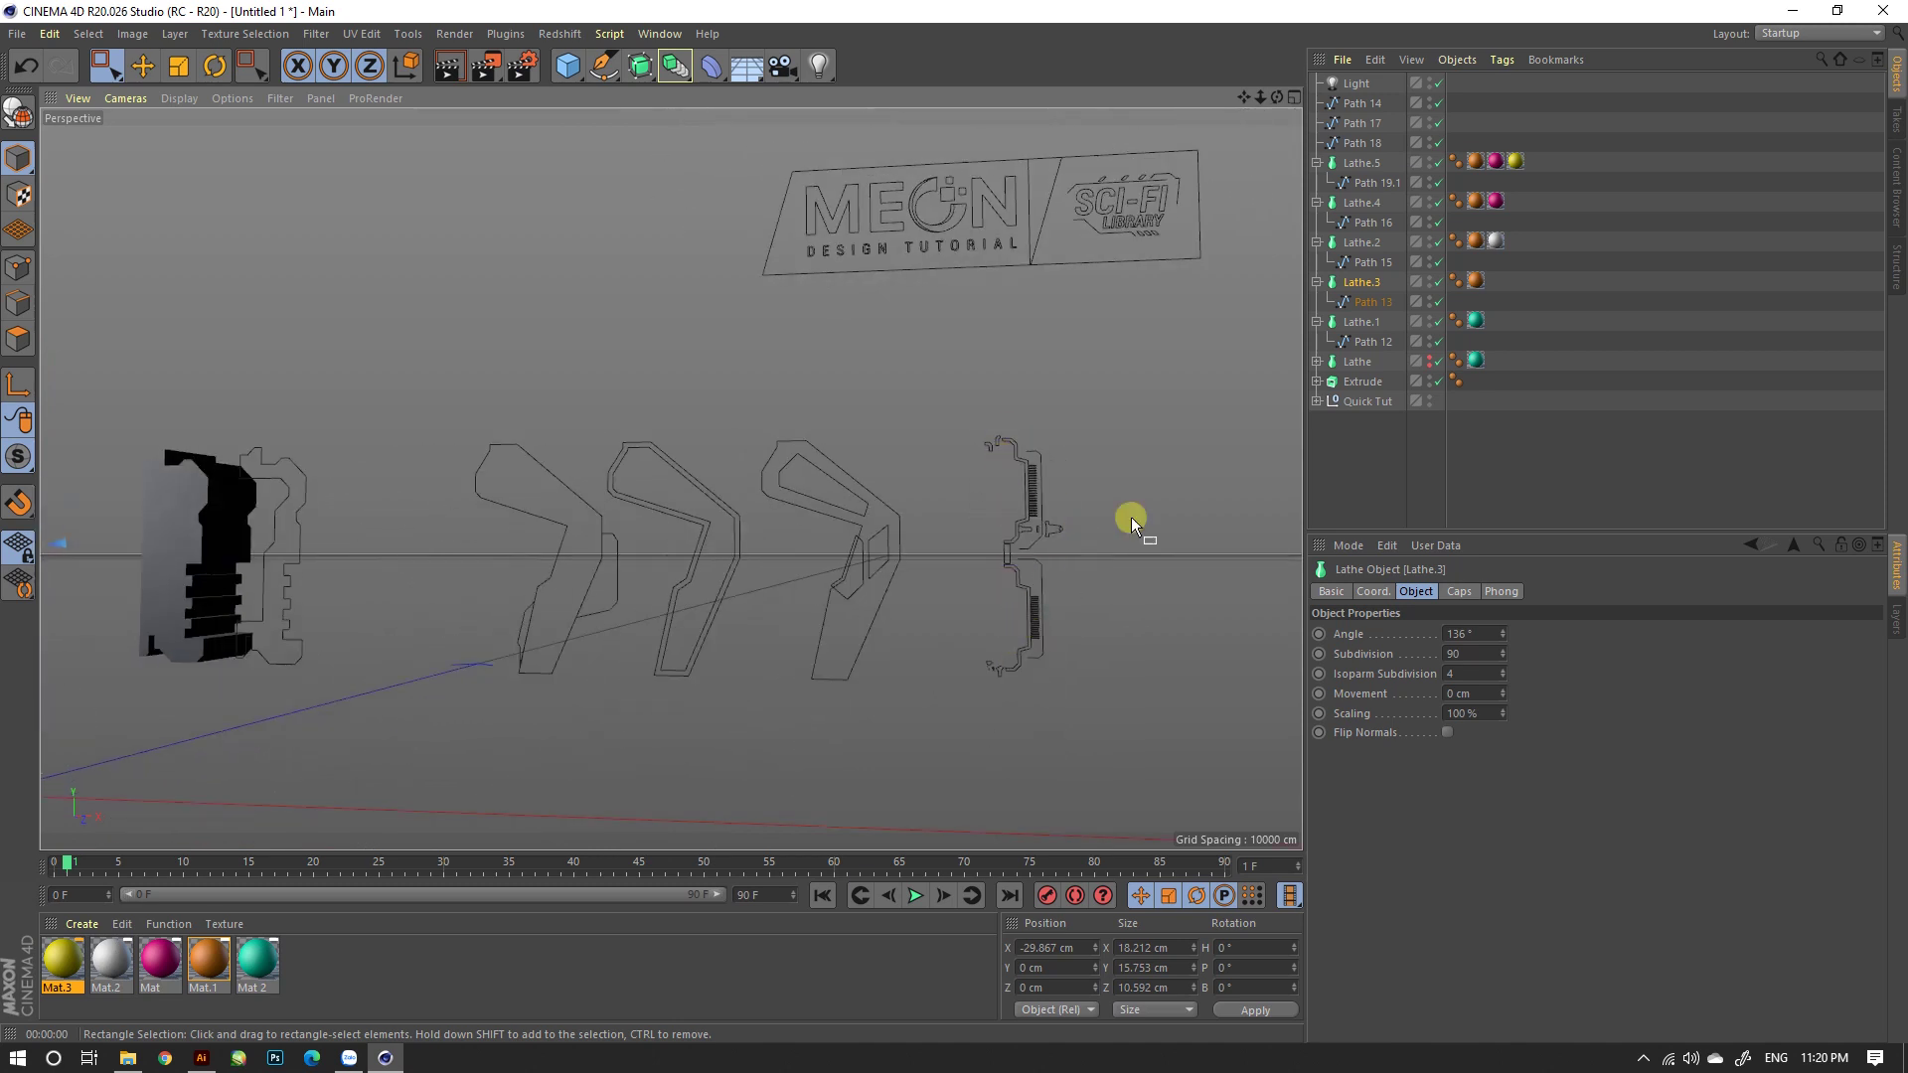
click(1002, 492)
scroll(1189, 630, down, 2)
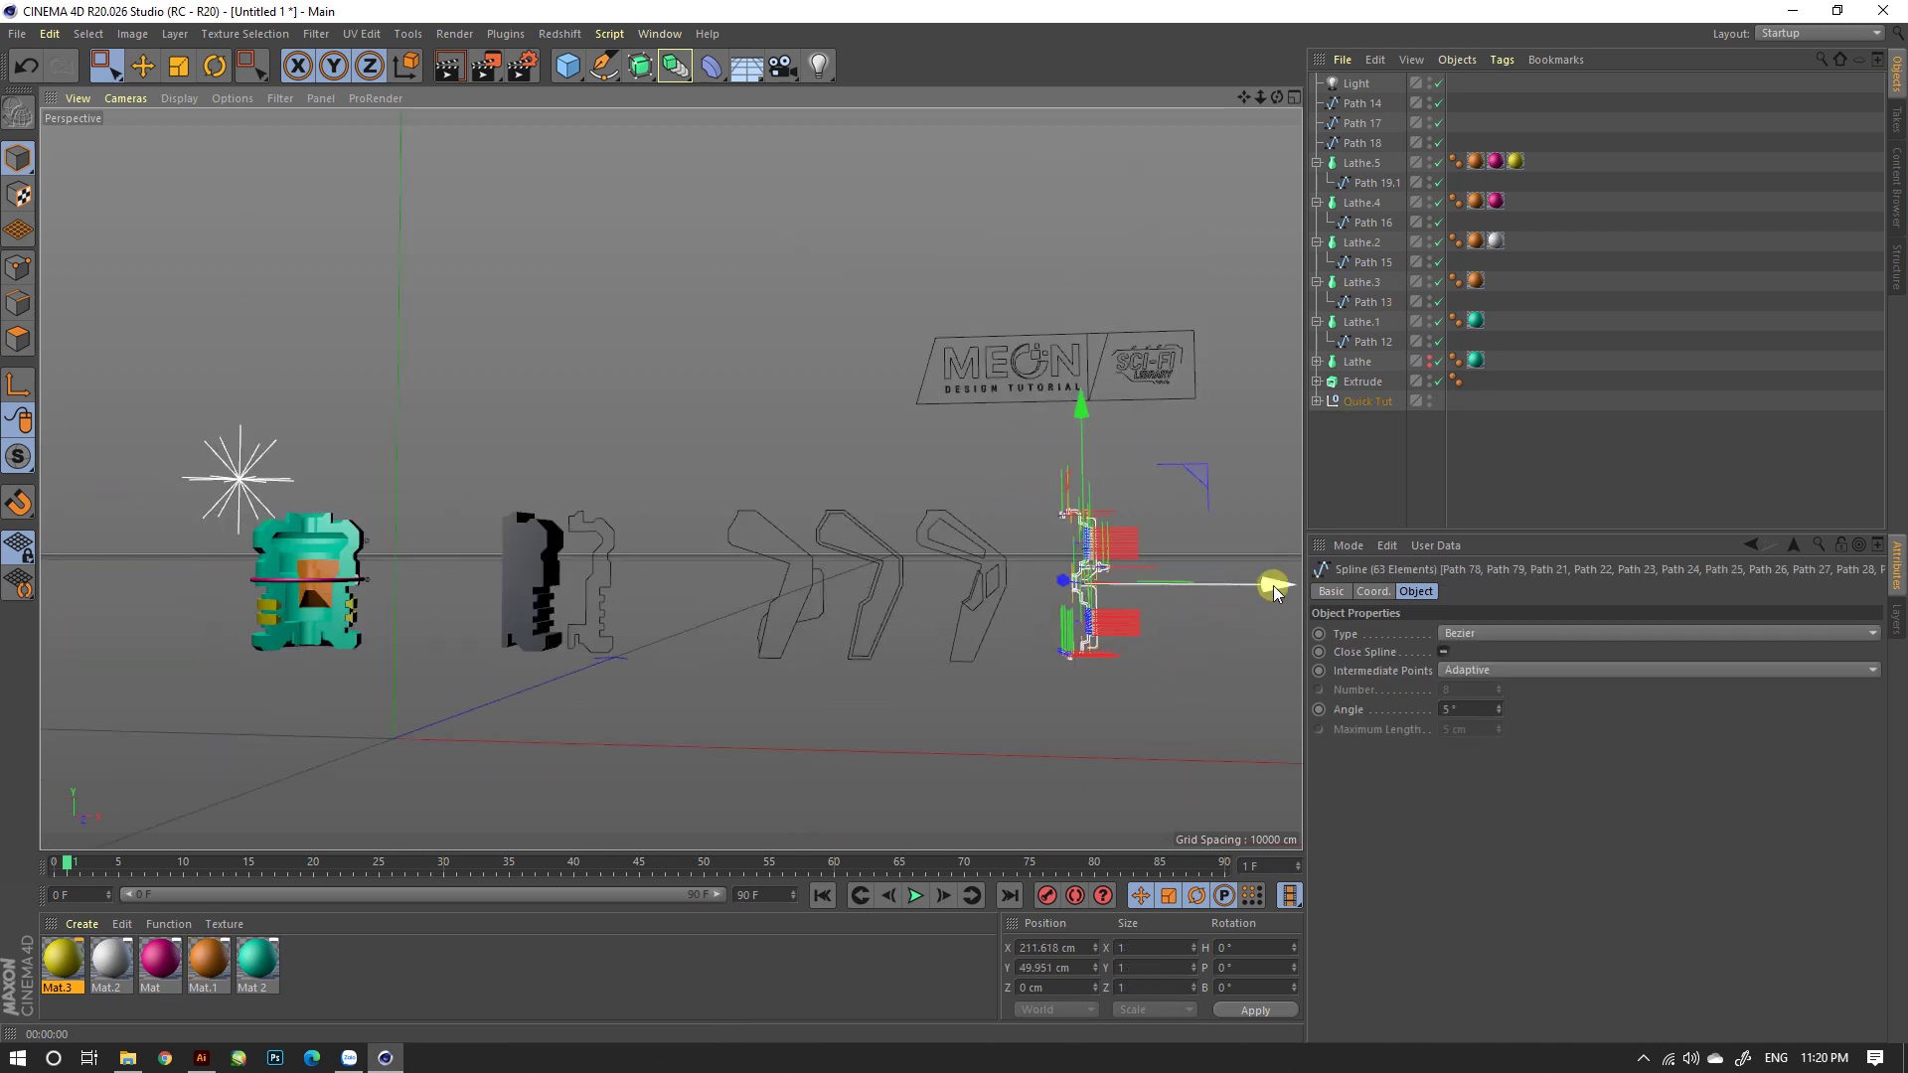
ctrl+drag(1276, 589, 446, 638)
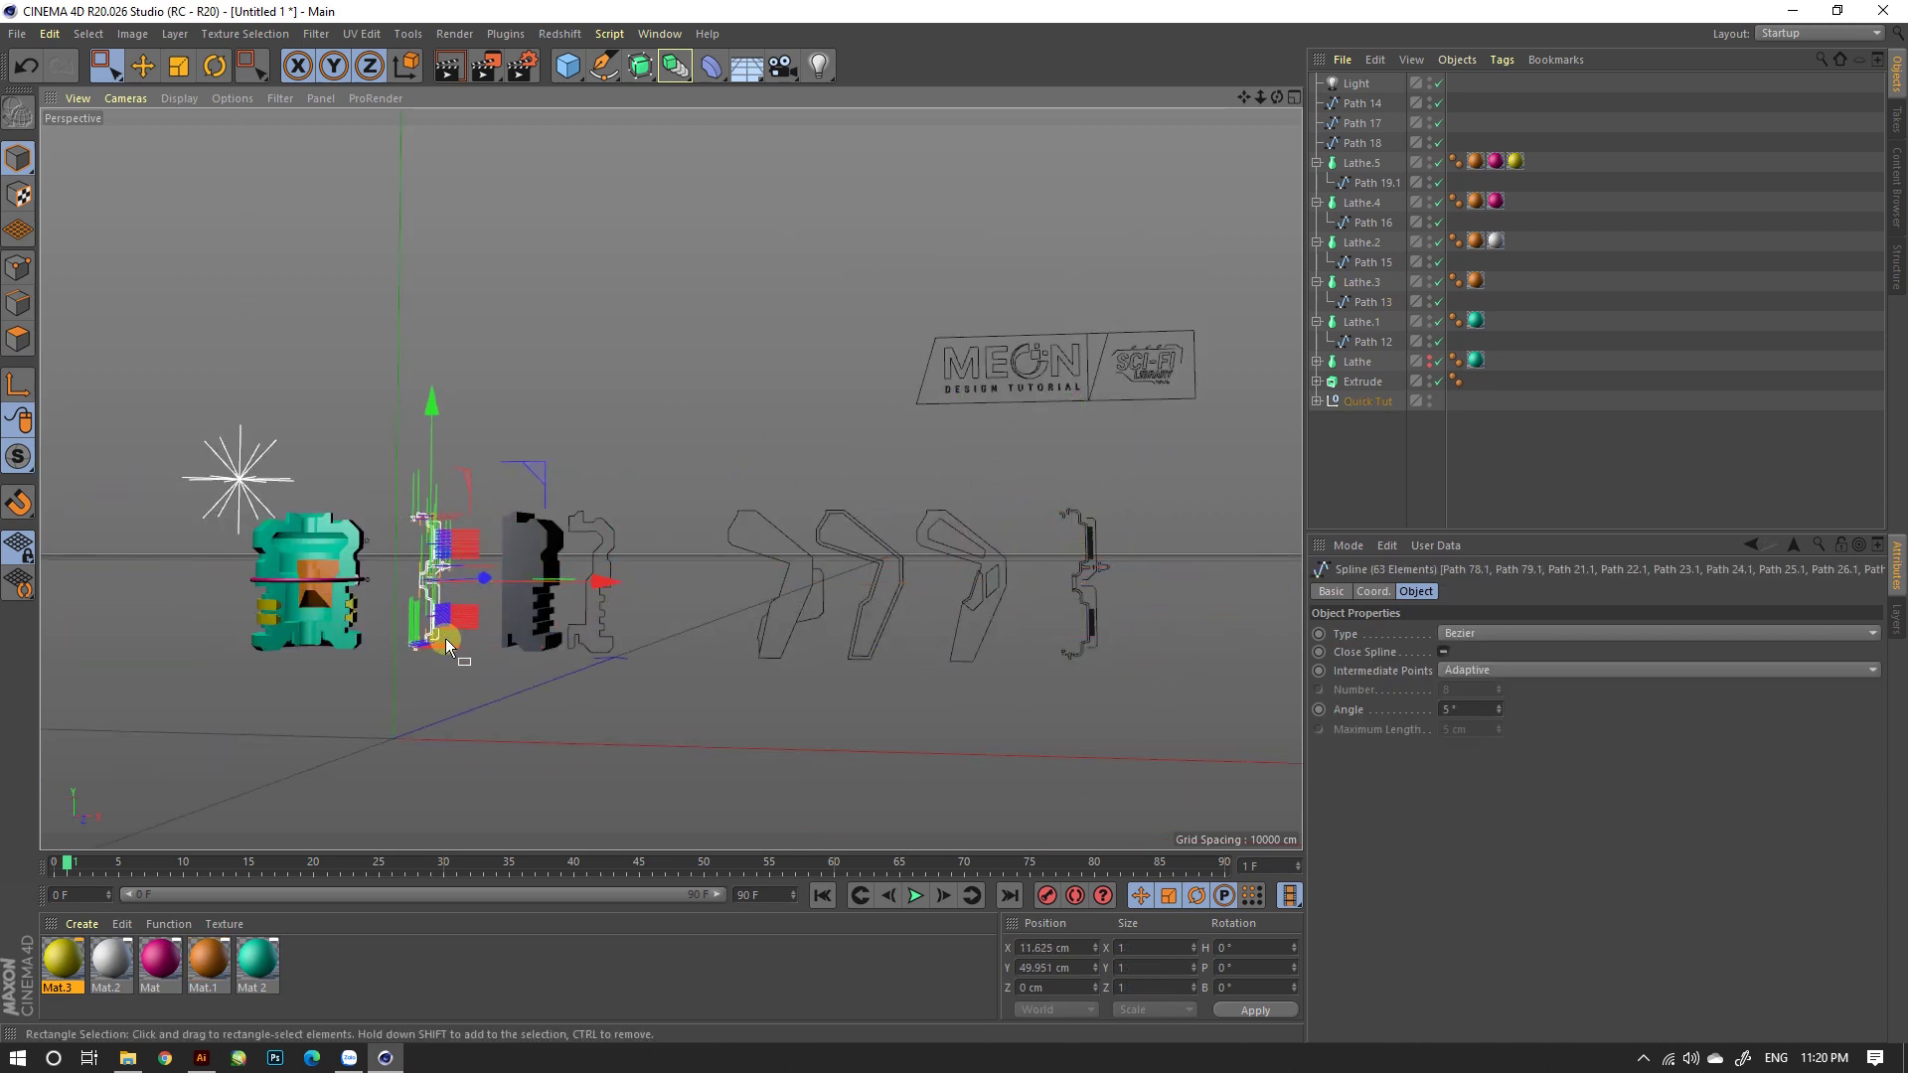
Step: Delete the dark Extrude object from the scene
scroll(316, 518, up, 5)
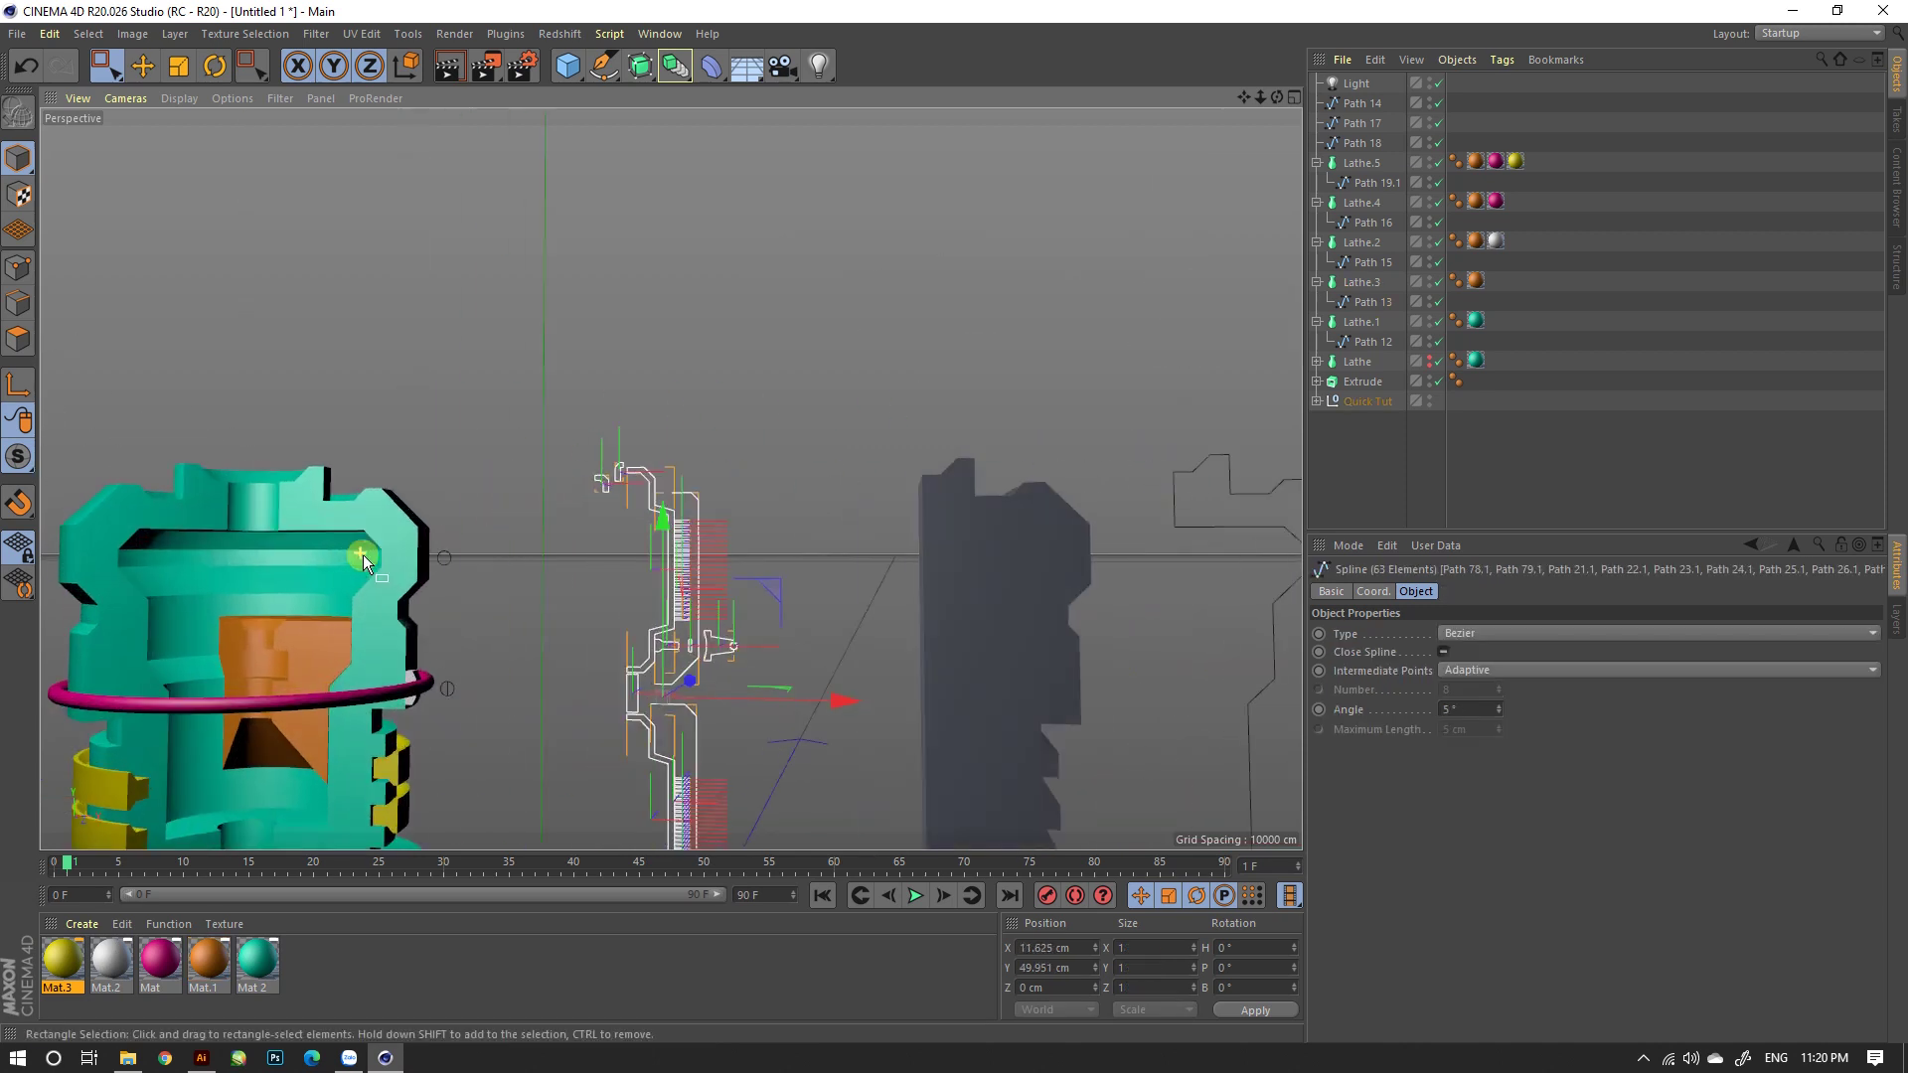
scroll(448, 646, up, 2)
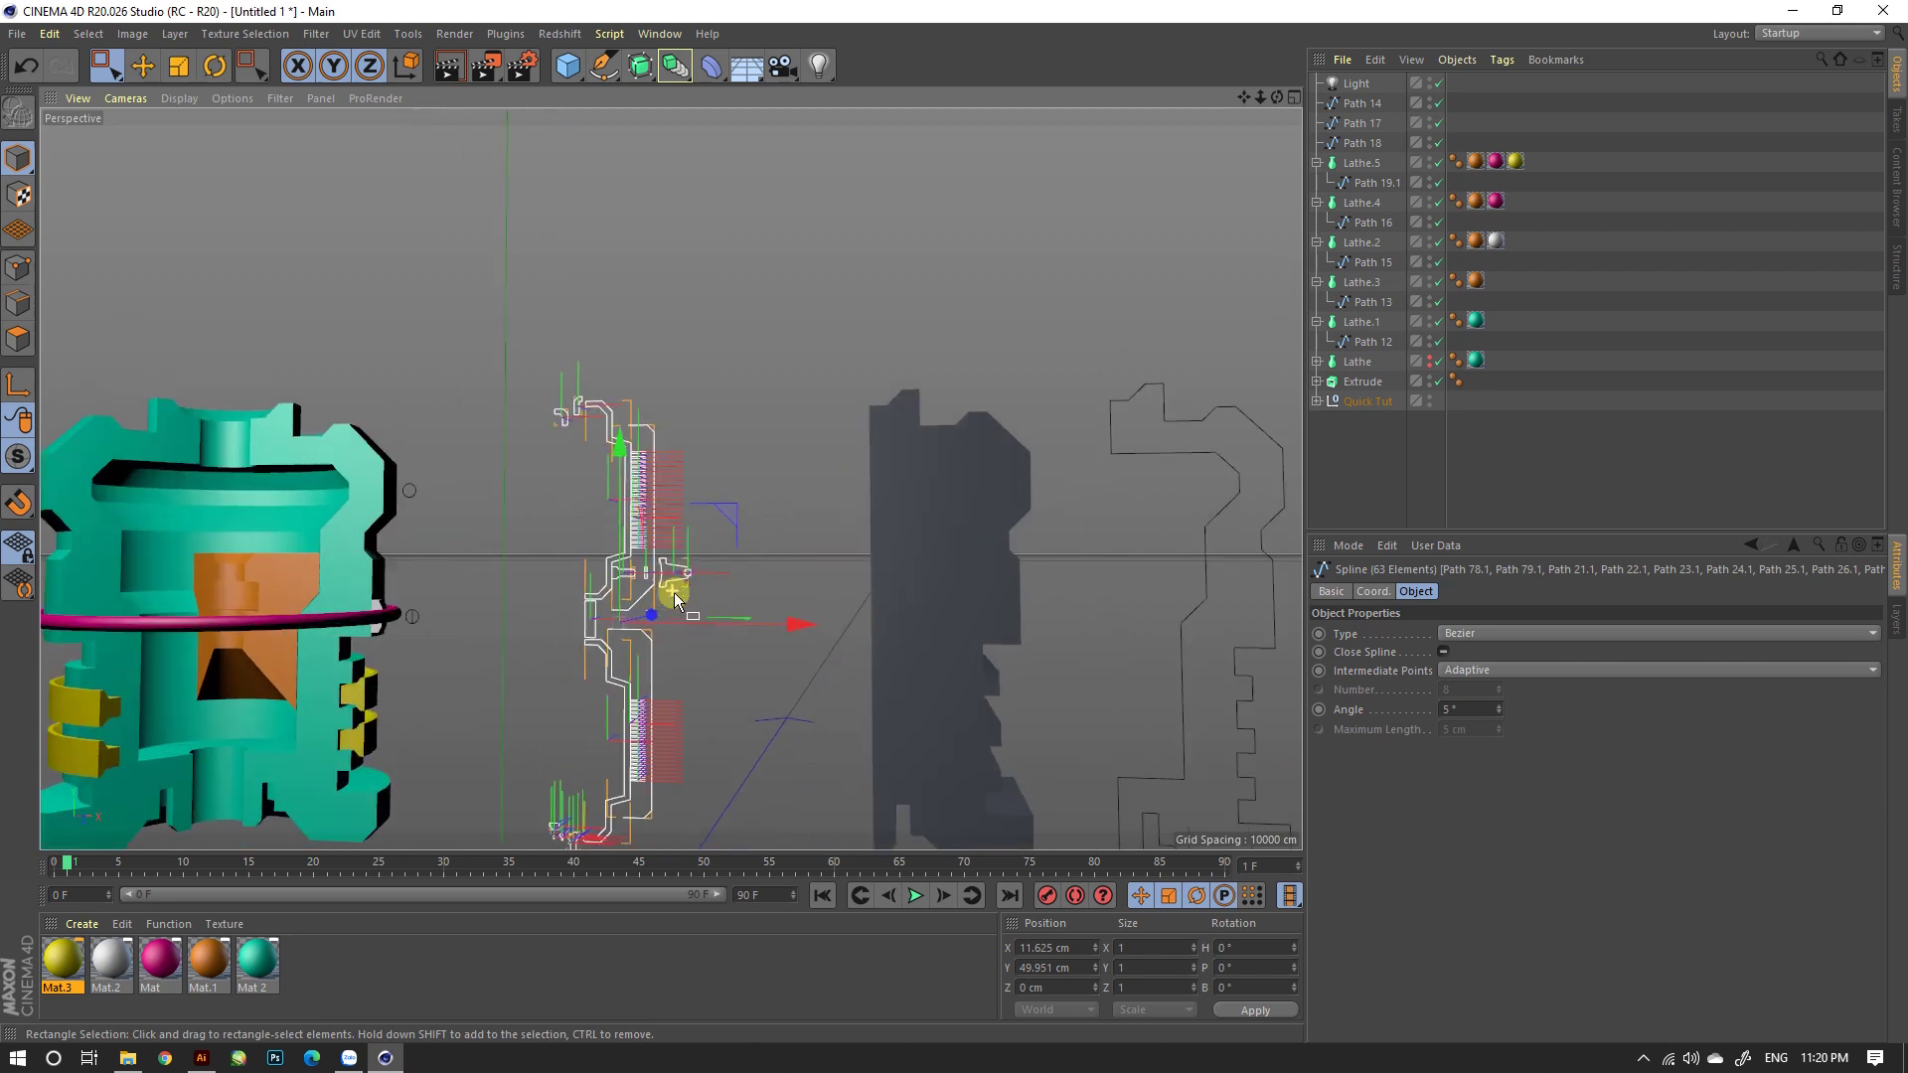
click(952, 494)
scroll(785, 606, down, 2)
key(Delete)
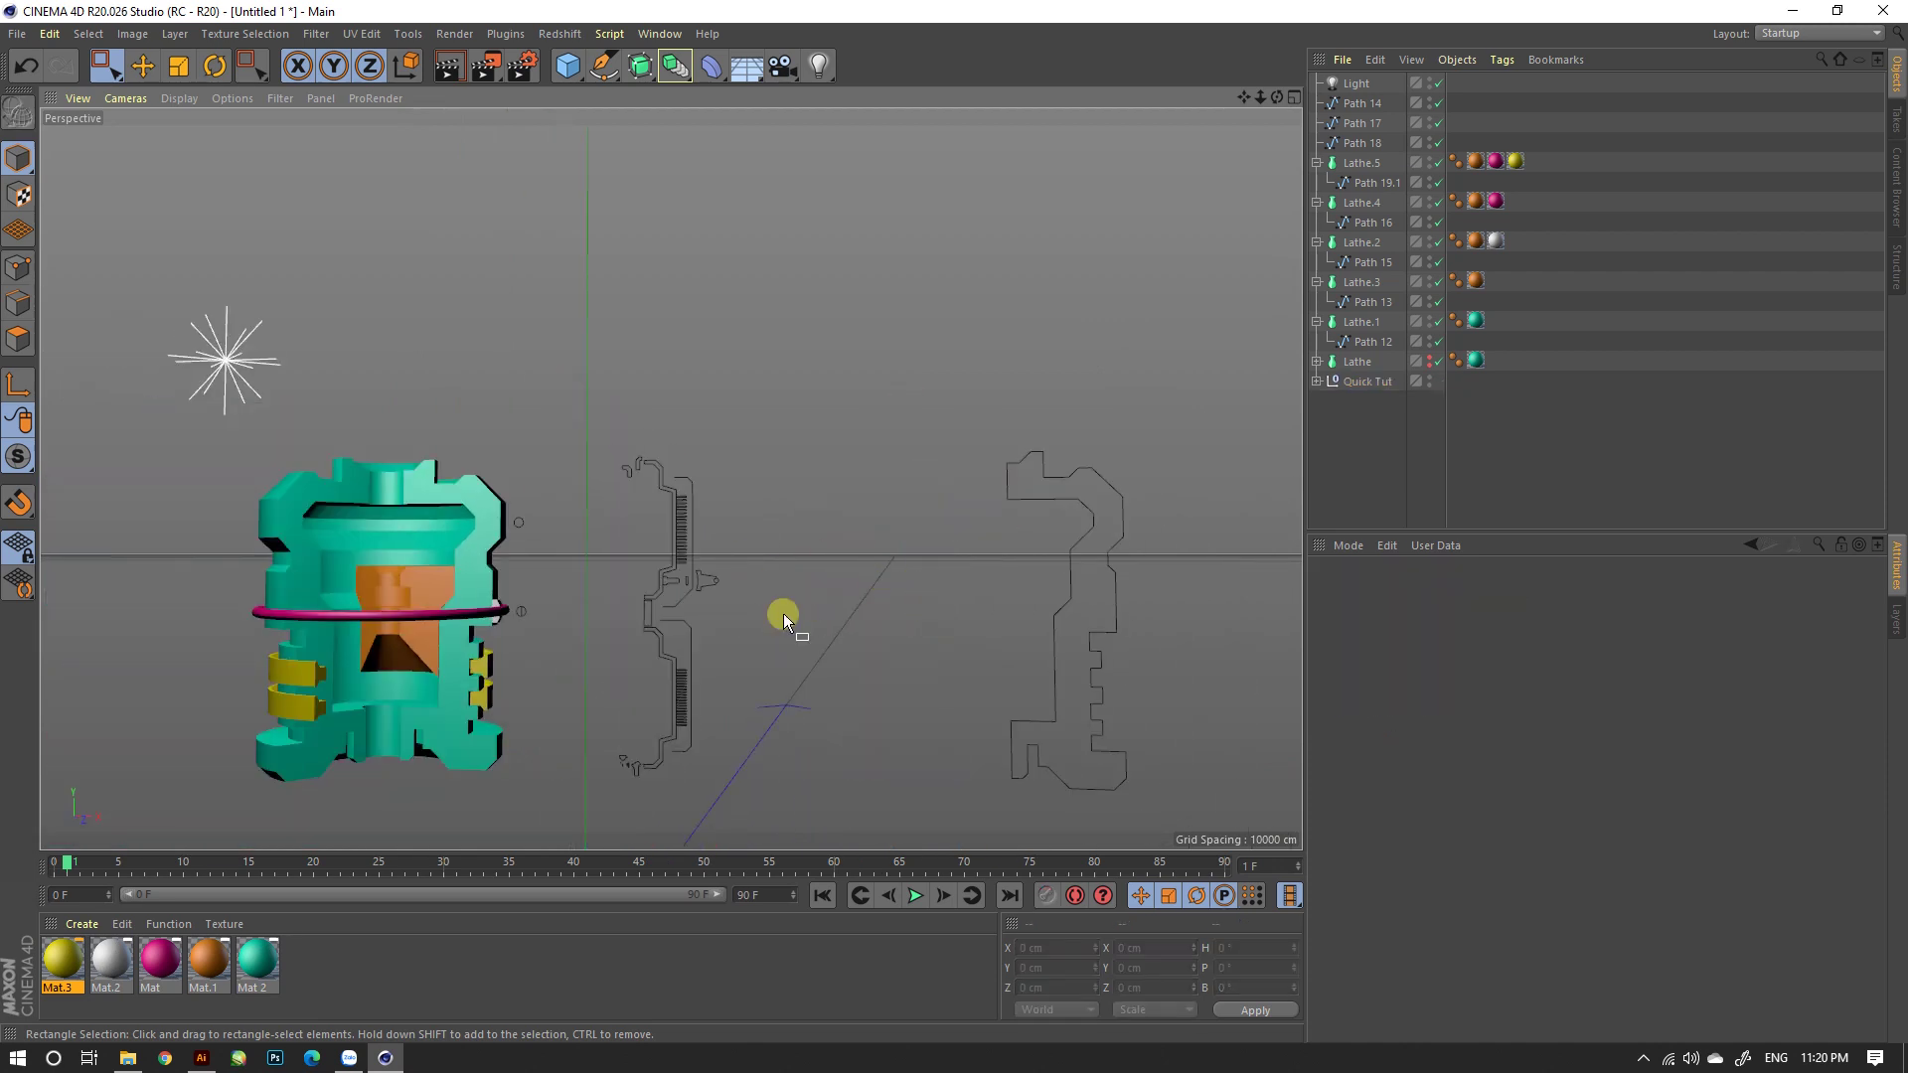
Step: Nudge the copied profile spline right along X and deselect it
mouse_move(596, 414)
mouse_down()
mouse_move(712, 647)
mouse_move(820, 800)
mouse_up()
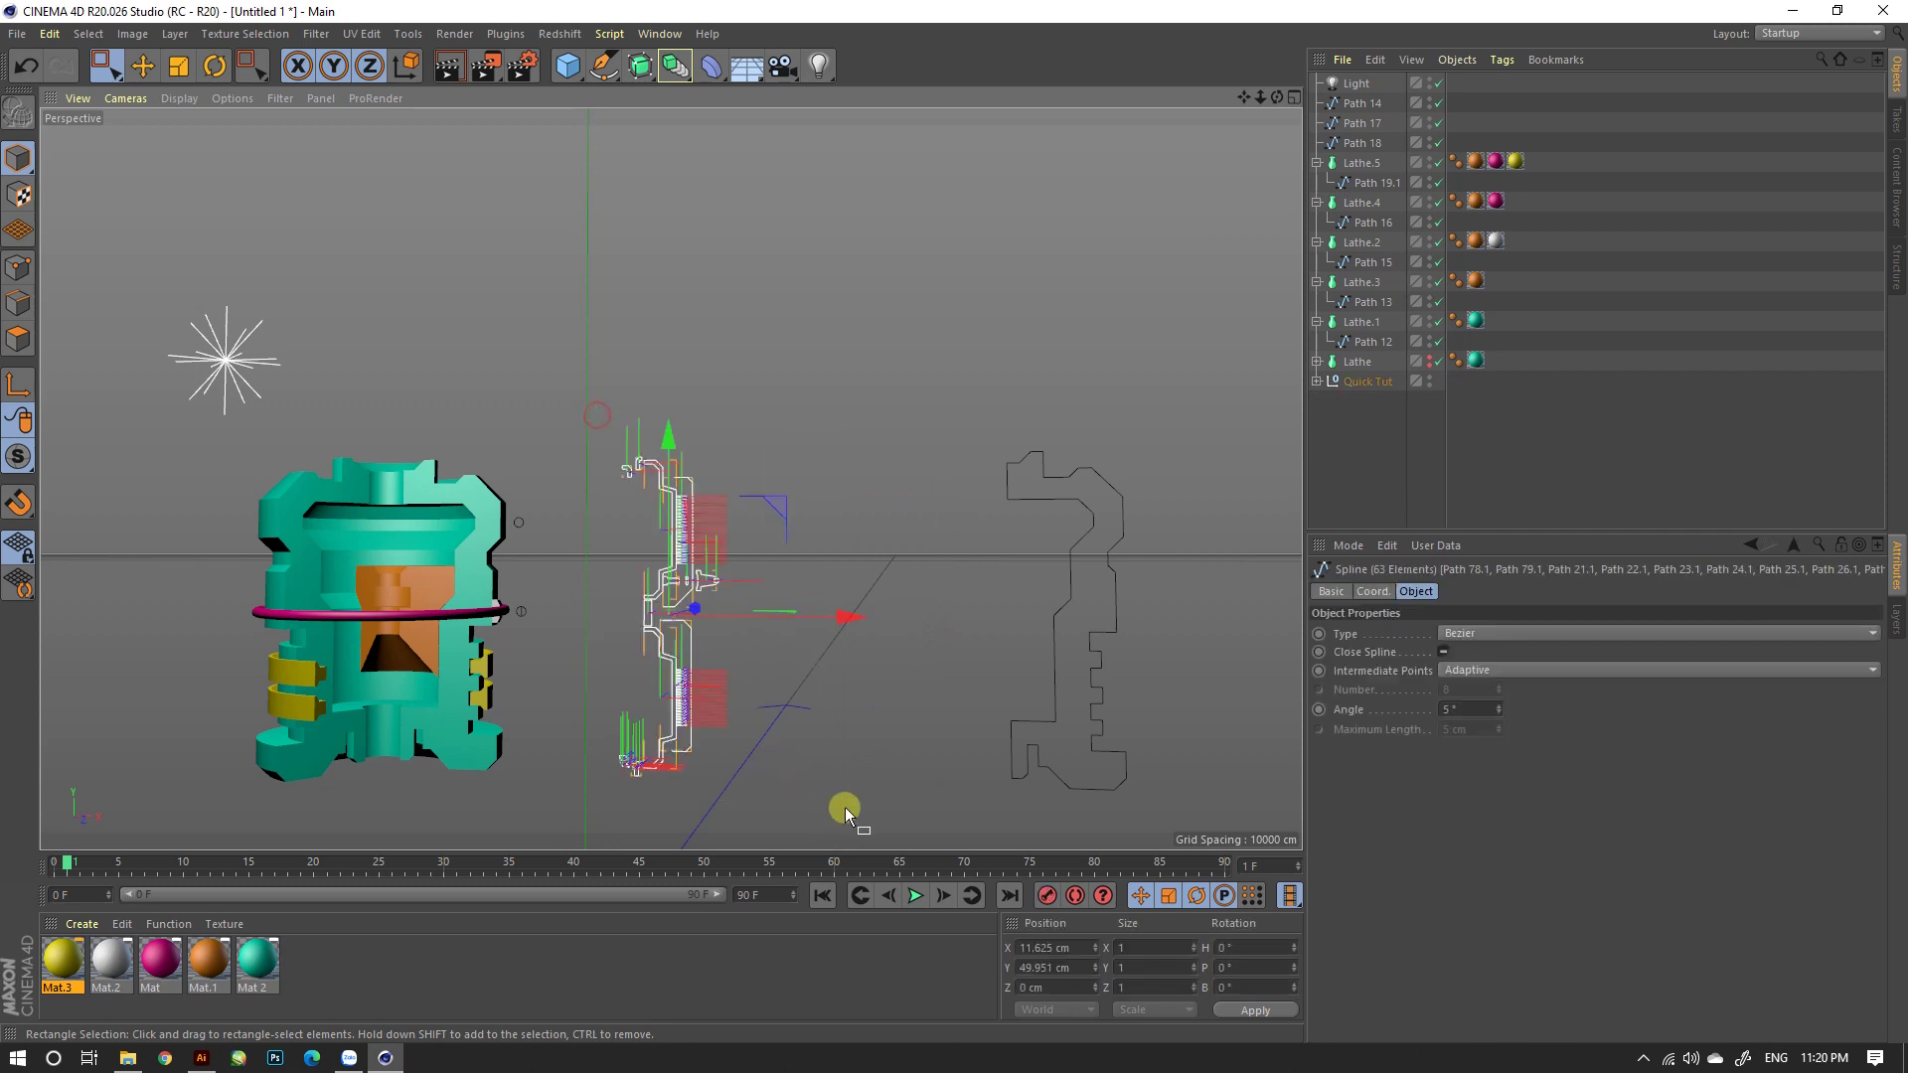
mouse_move(853, 618)
mouse_down()
mouse_move(962, 623)
mouse_move(927, 618)
mouse_up()
click(937, 723)
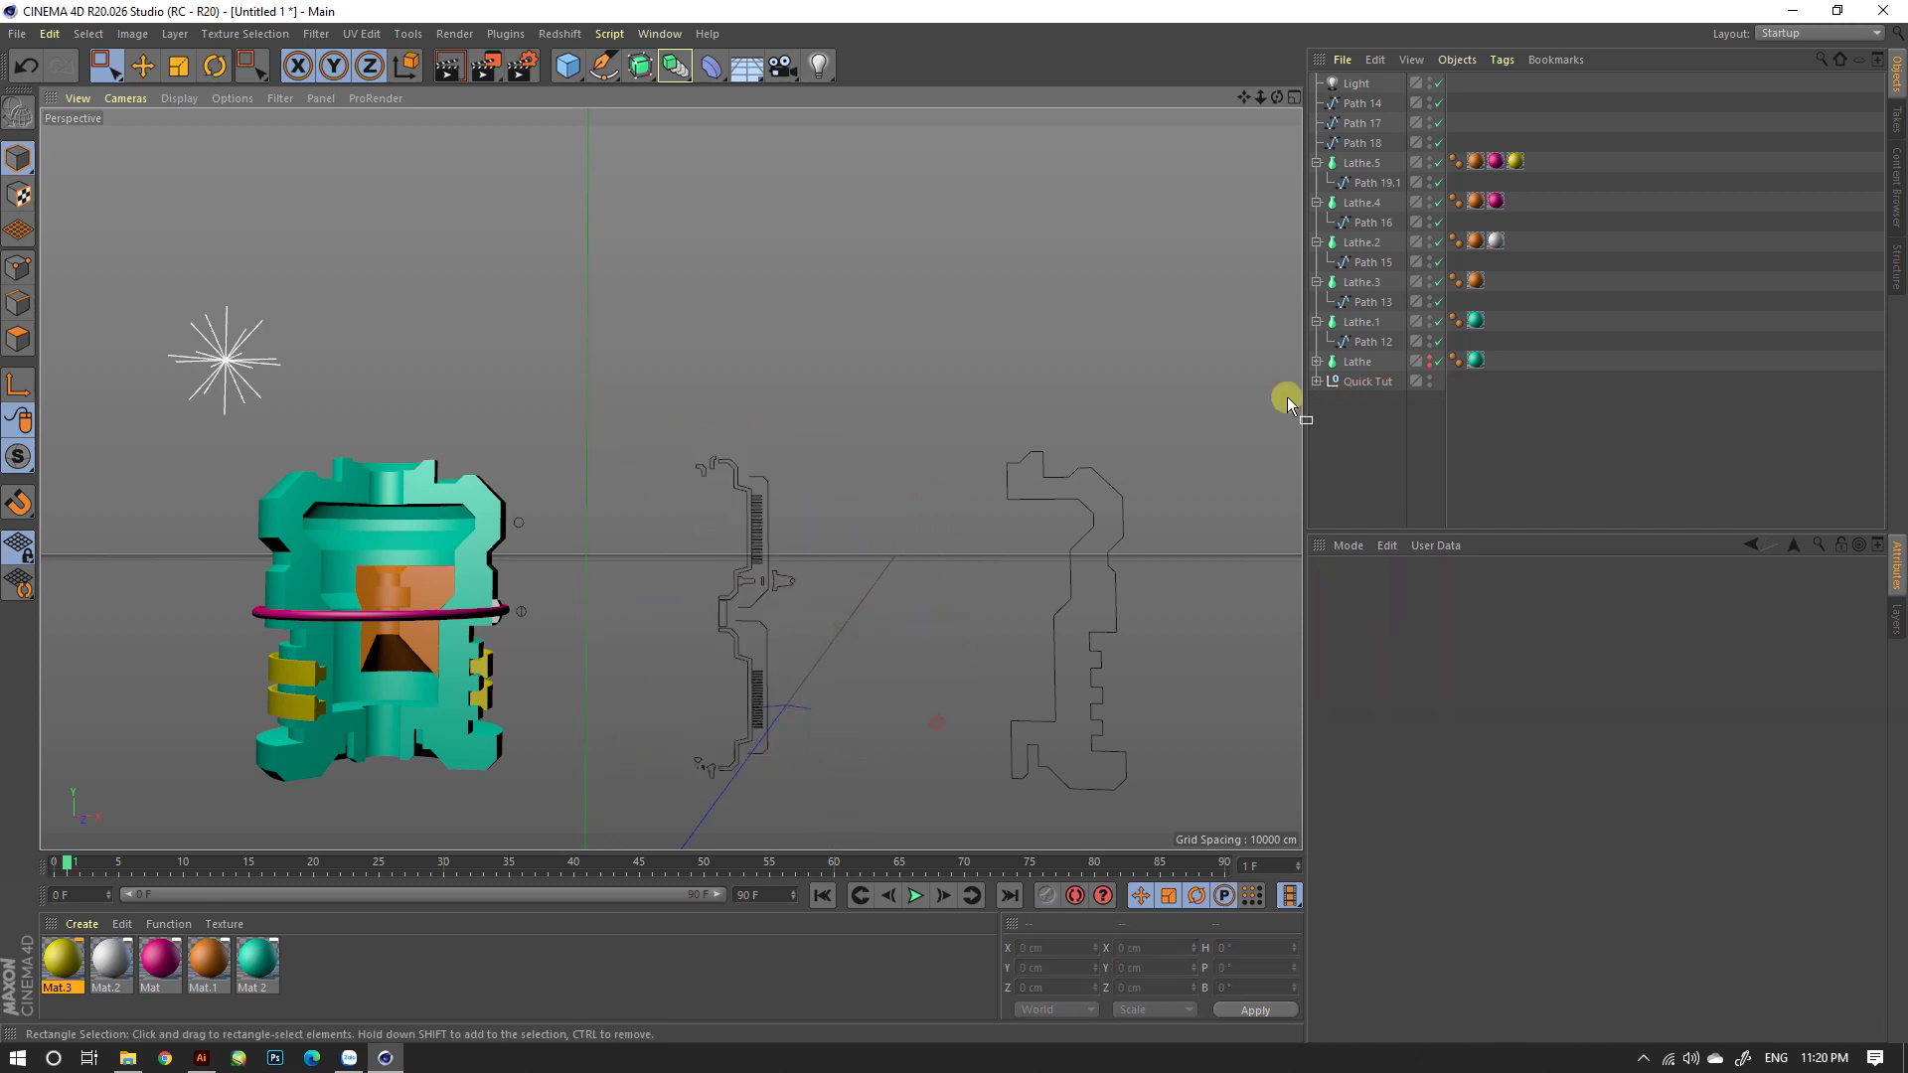
Step: Collapse the lathe hierarchies and group all six Lathe objects under a Null
click(1317, 162)
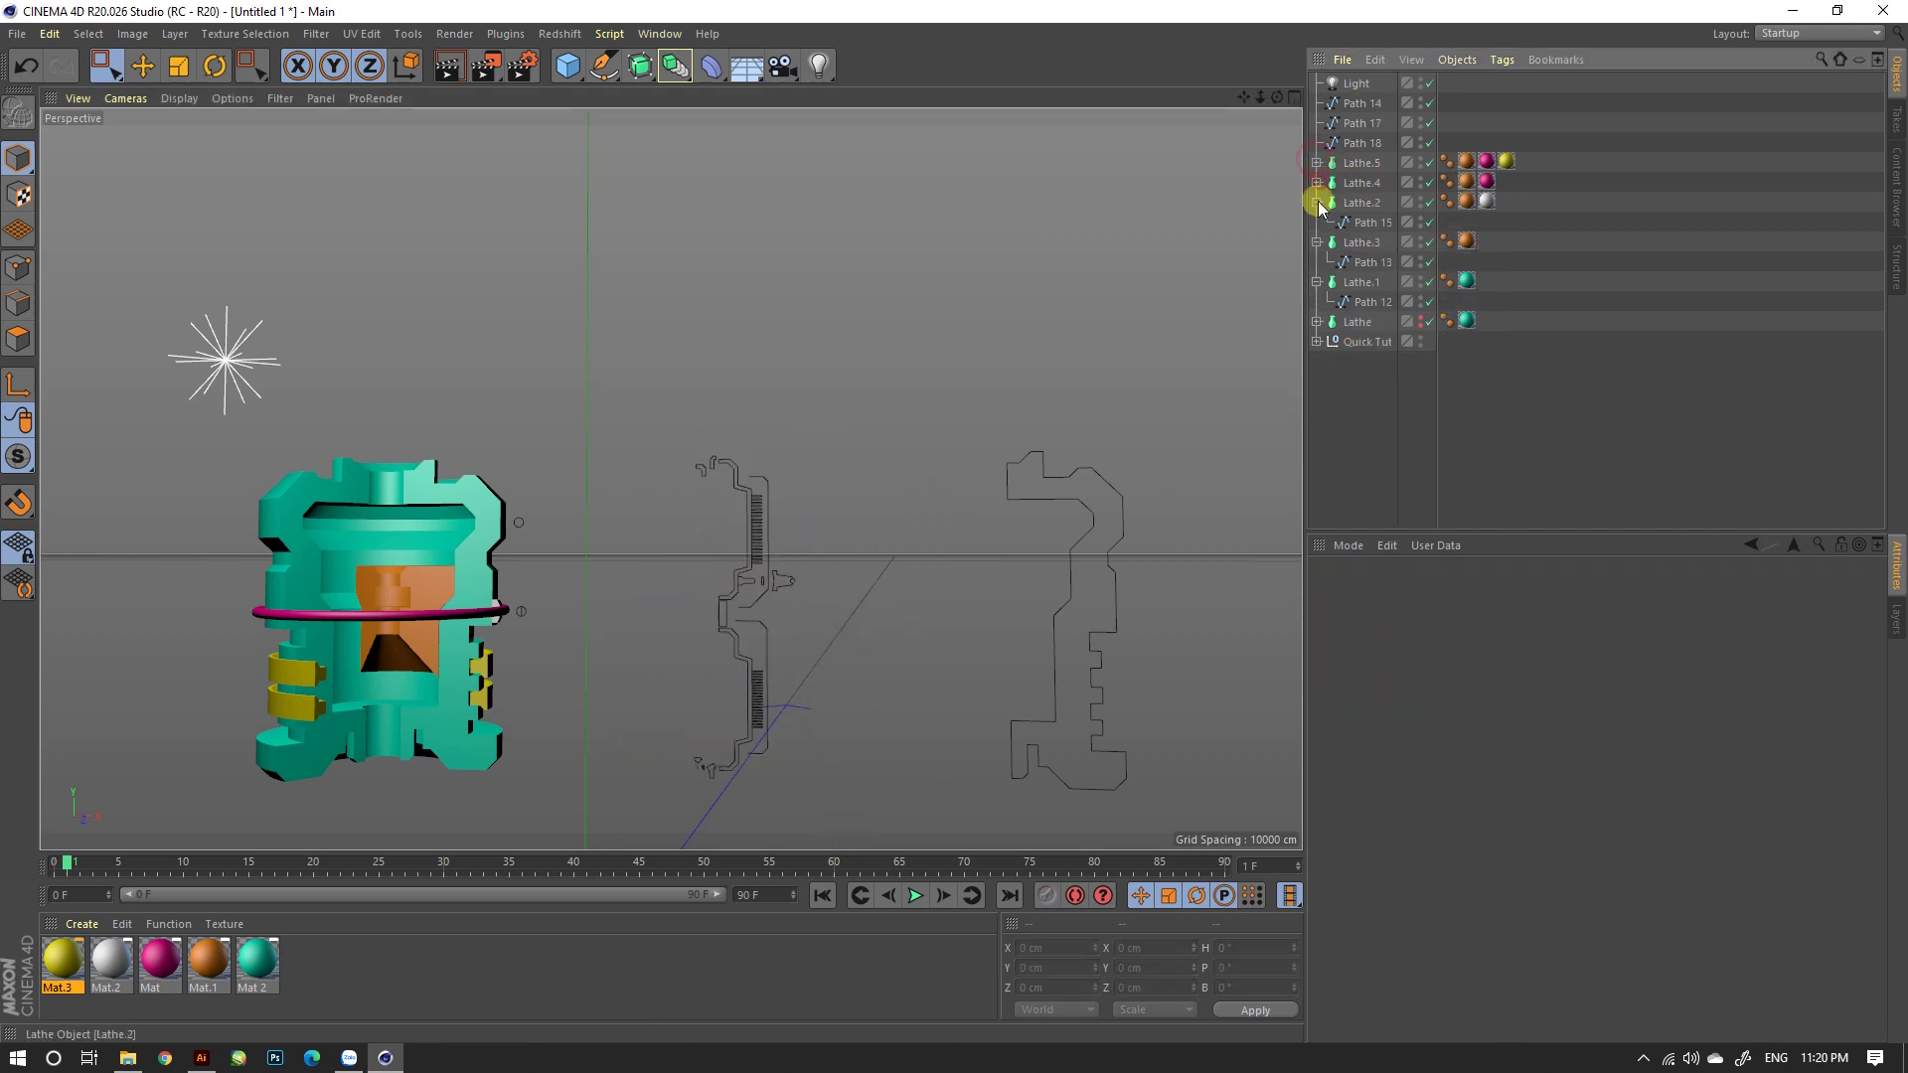
click(1318, 202)
click(1318, 241)
click(1357, 262)
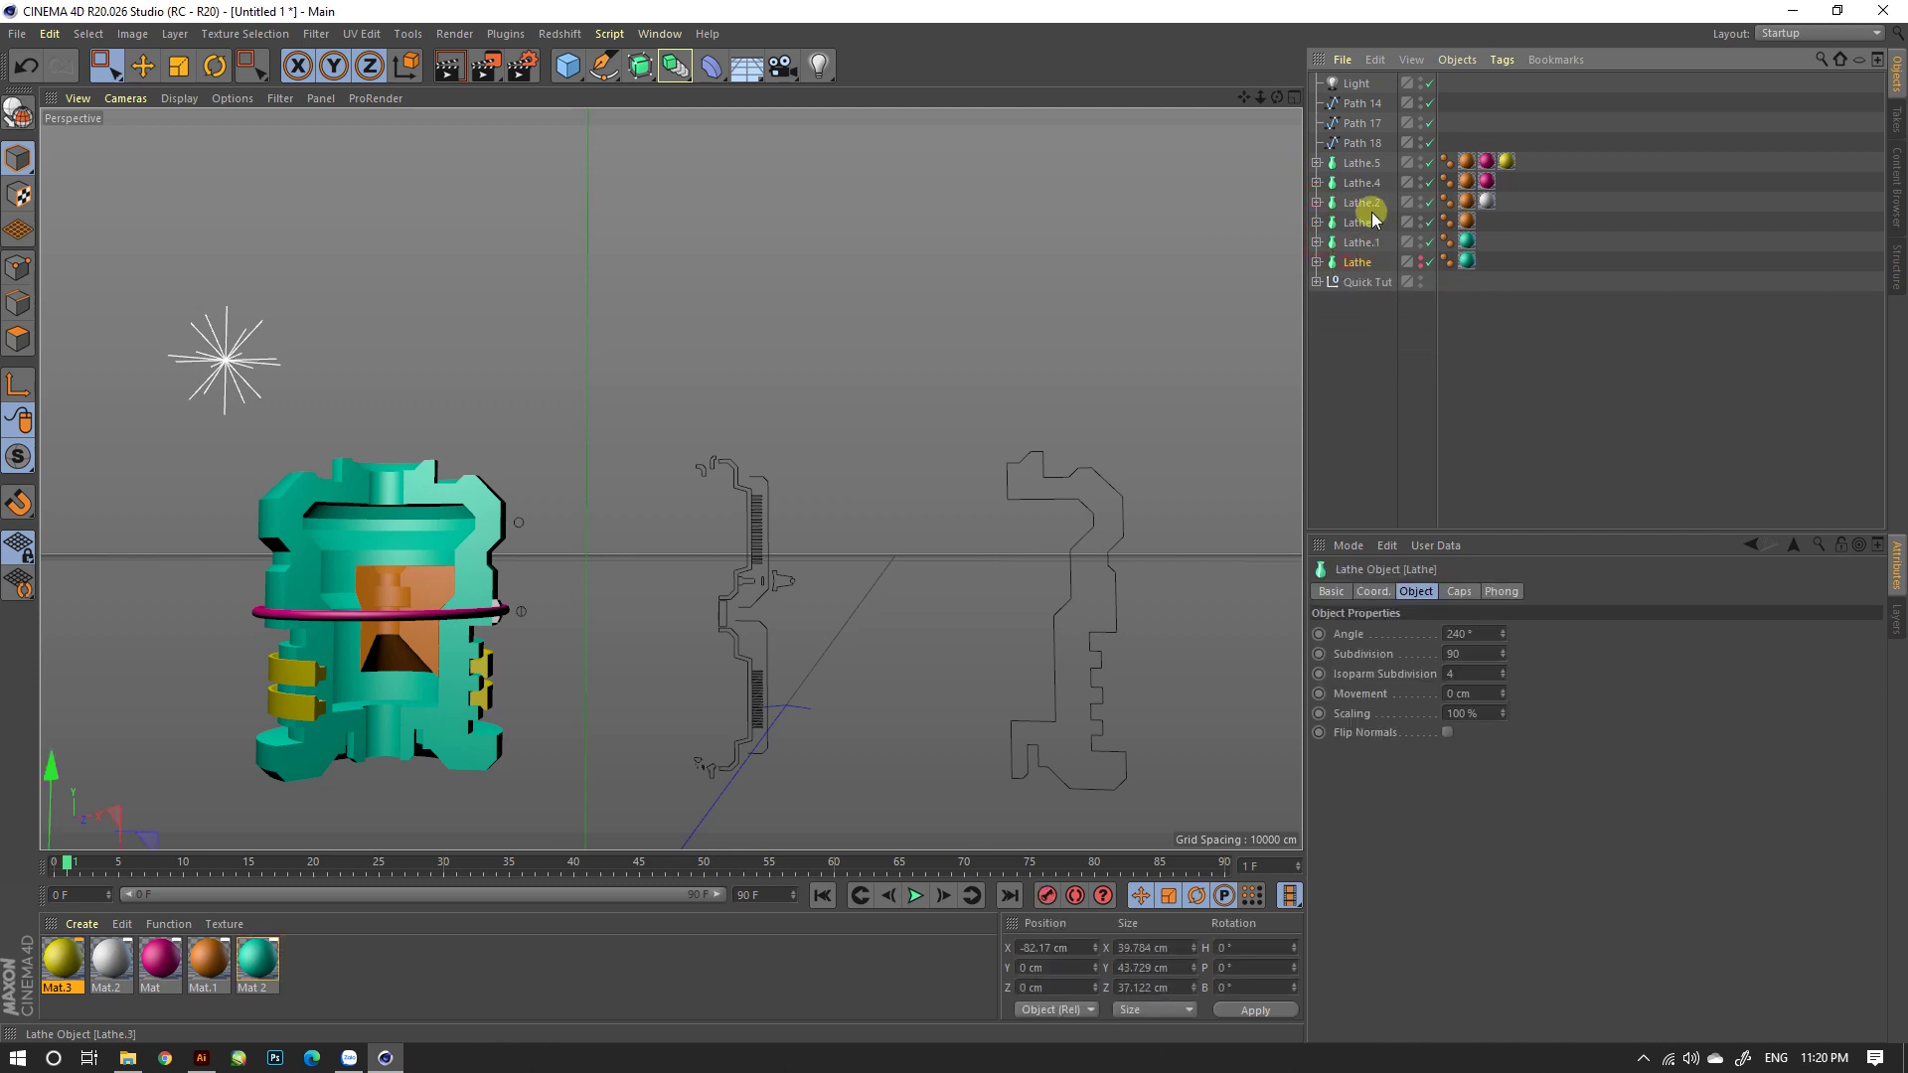
shift+click(1359, 163)
right_click(1359, 169)
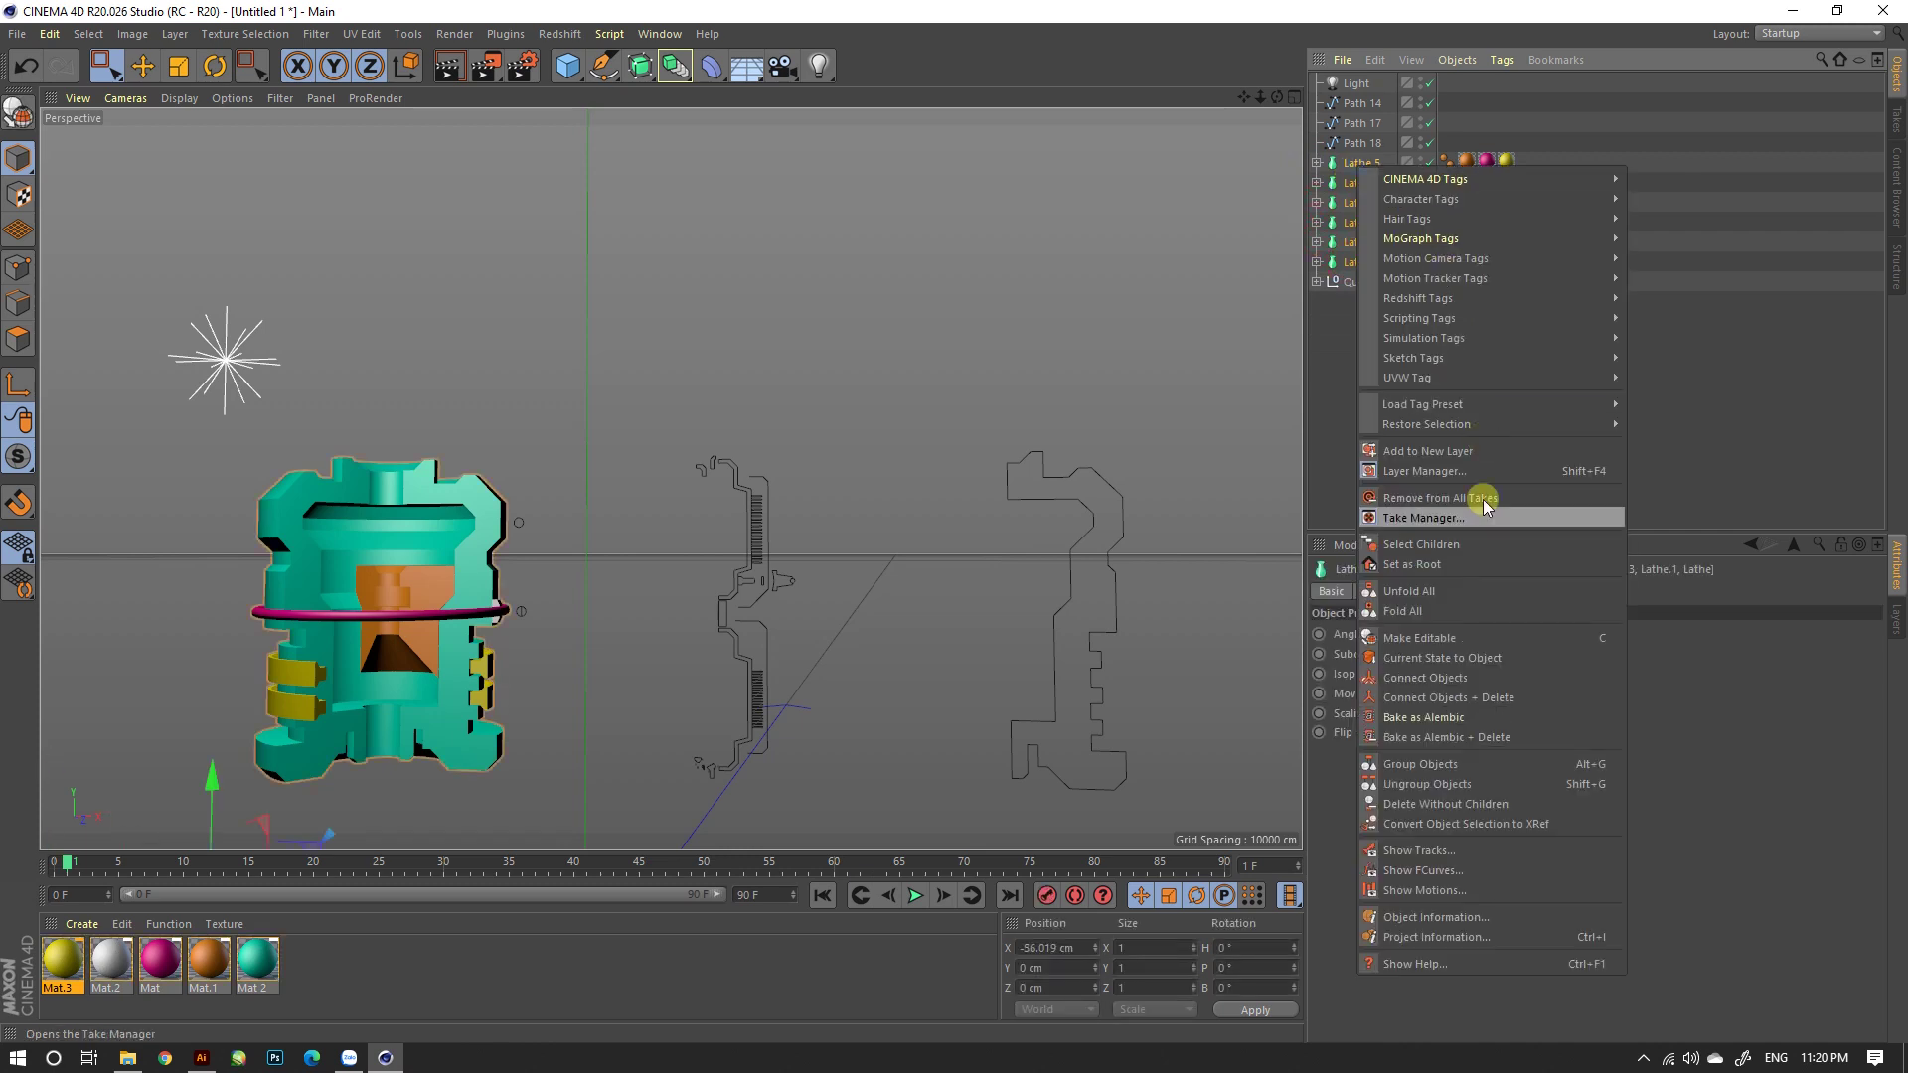
click(1397, 764)
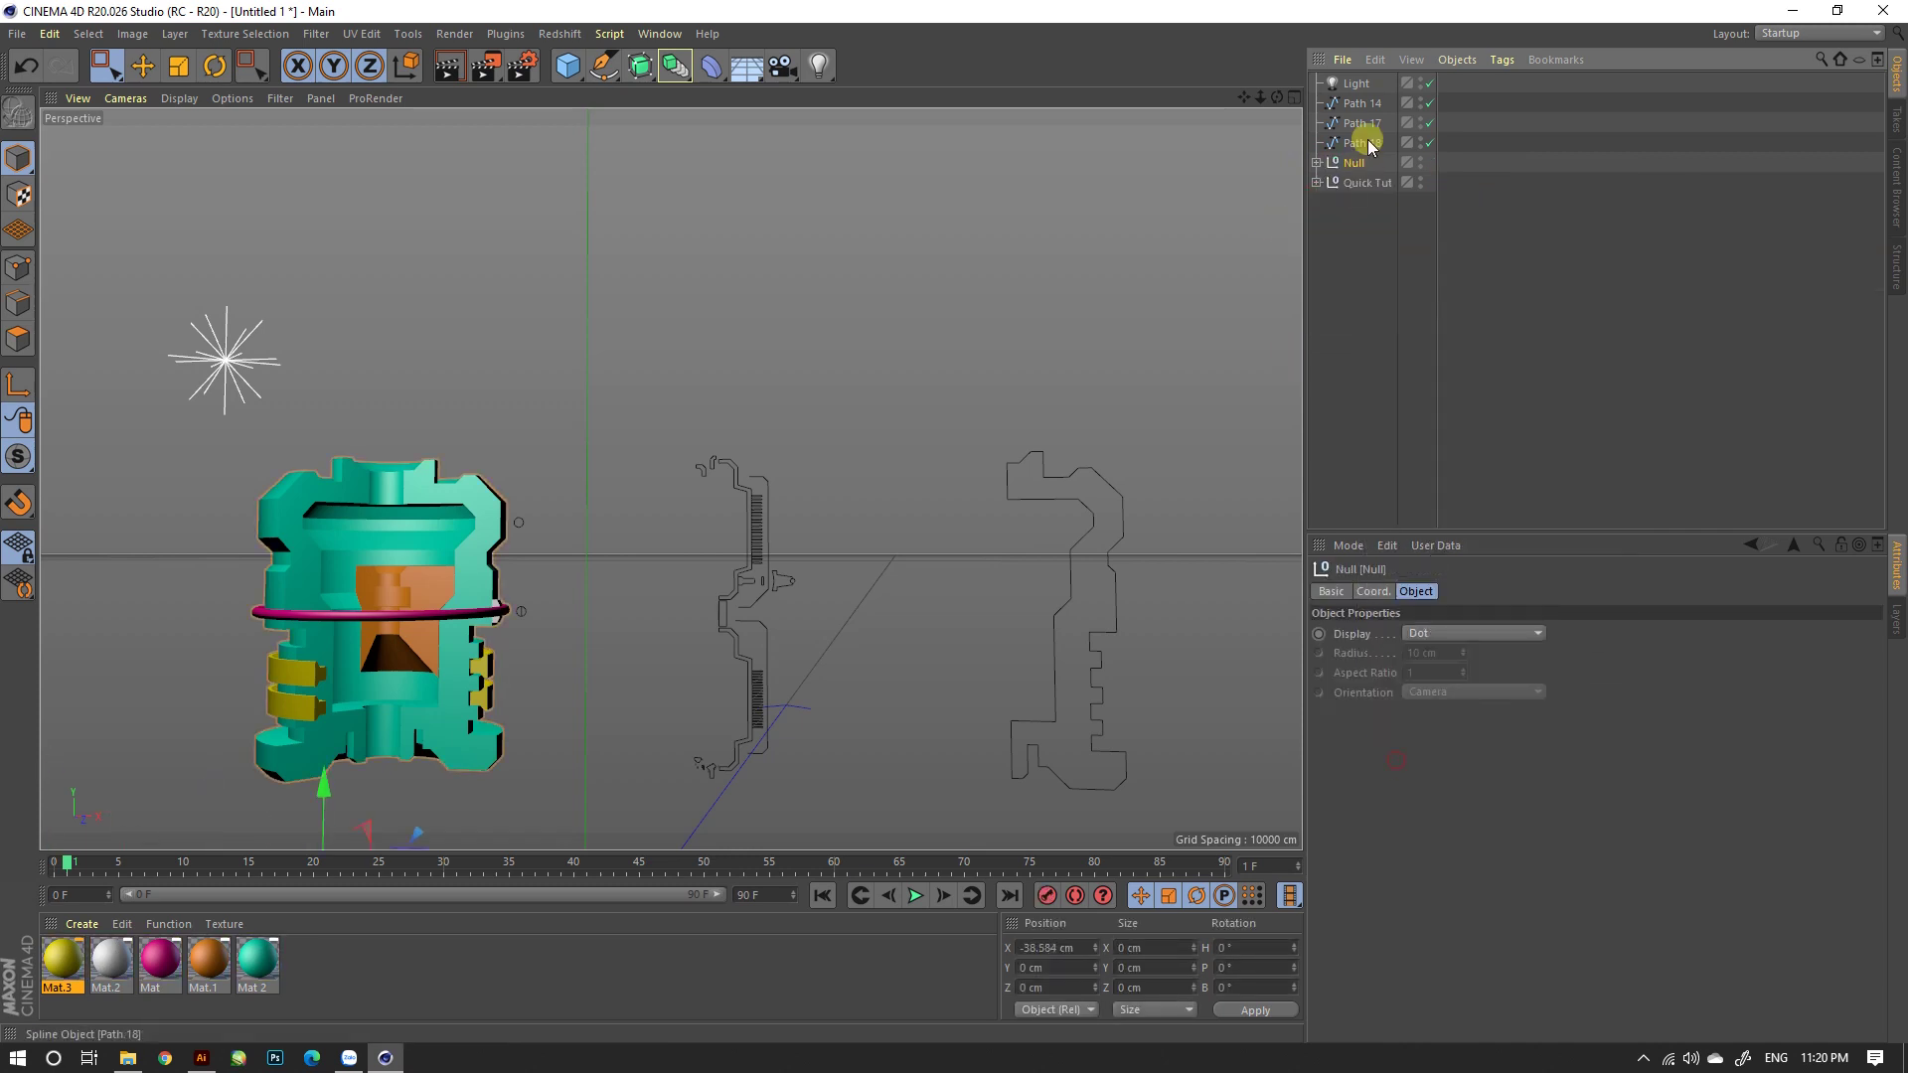
Step: Hide the Null group and connect the left profile's spline pieces into Path 21
click(1421, 165)
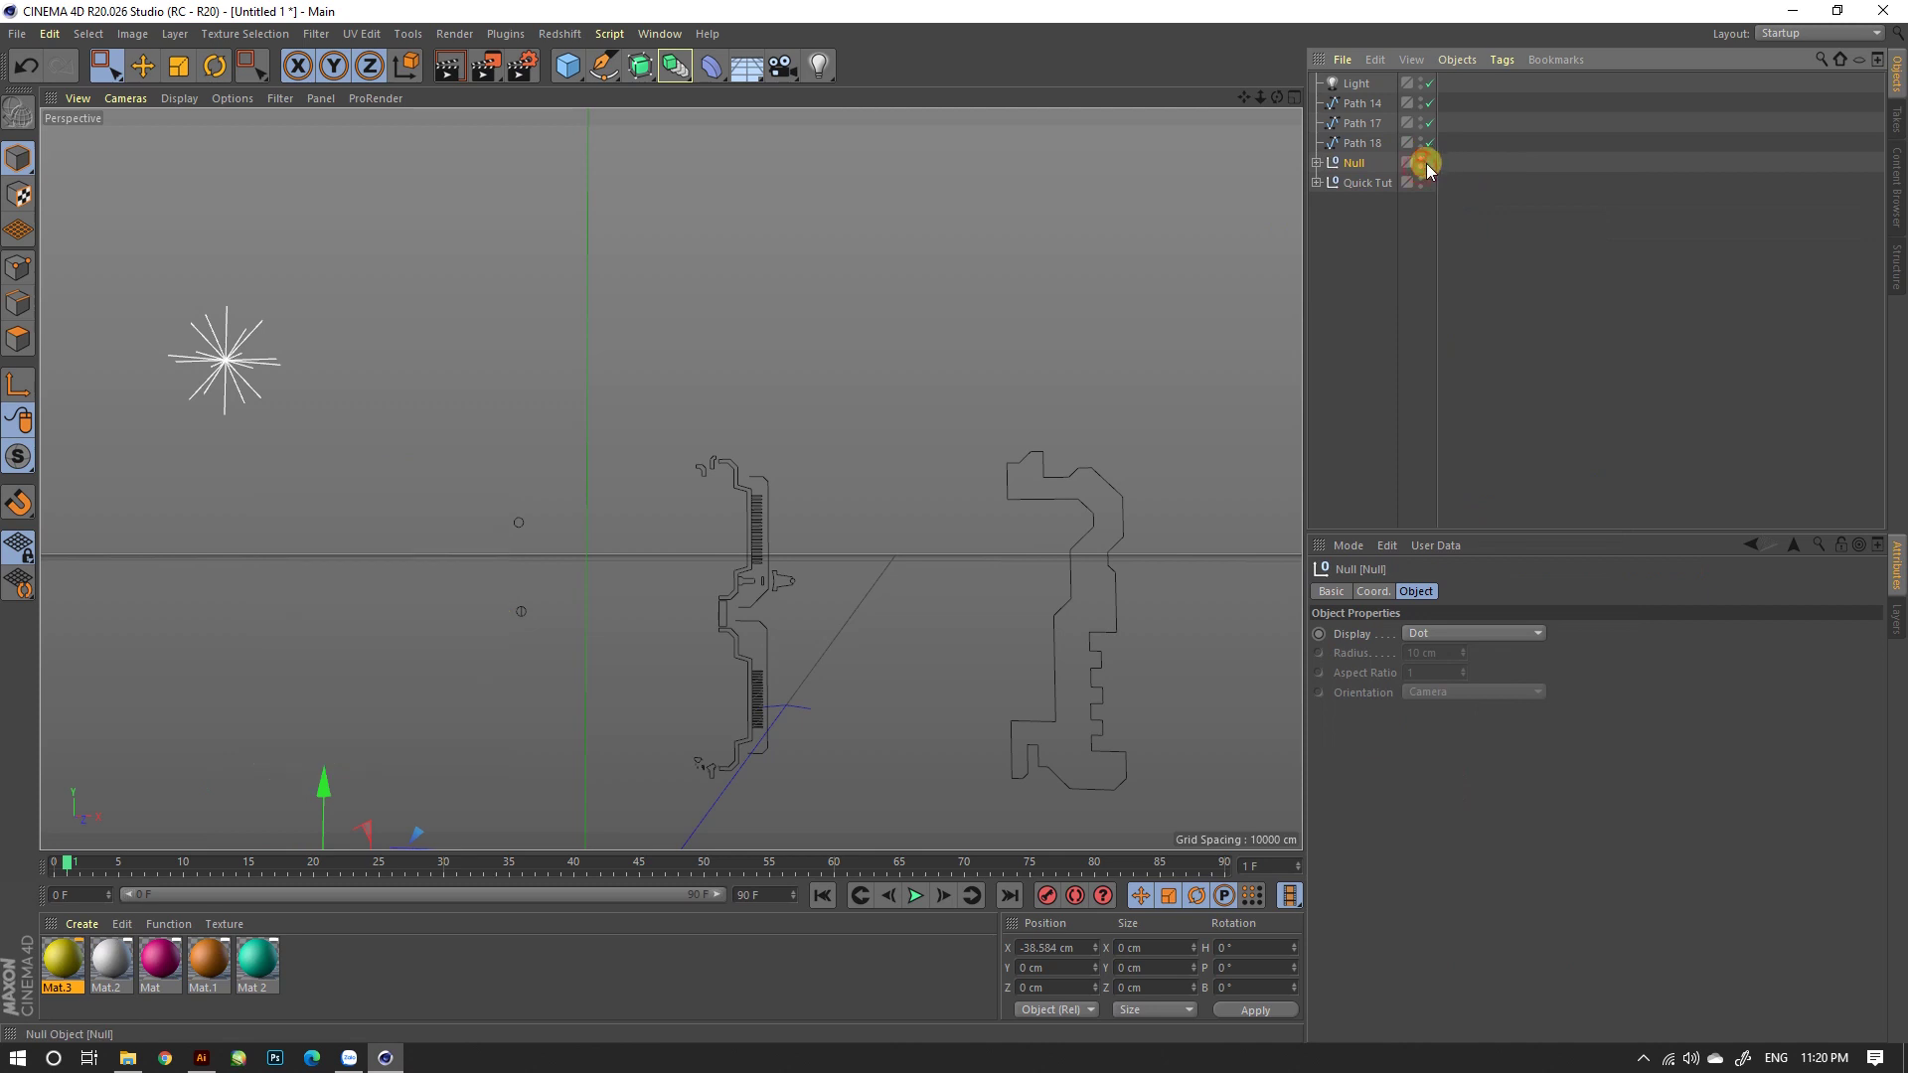
scroll(734, 658, up, 2)
scroll(827, 468, up, 2)
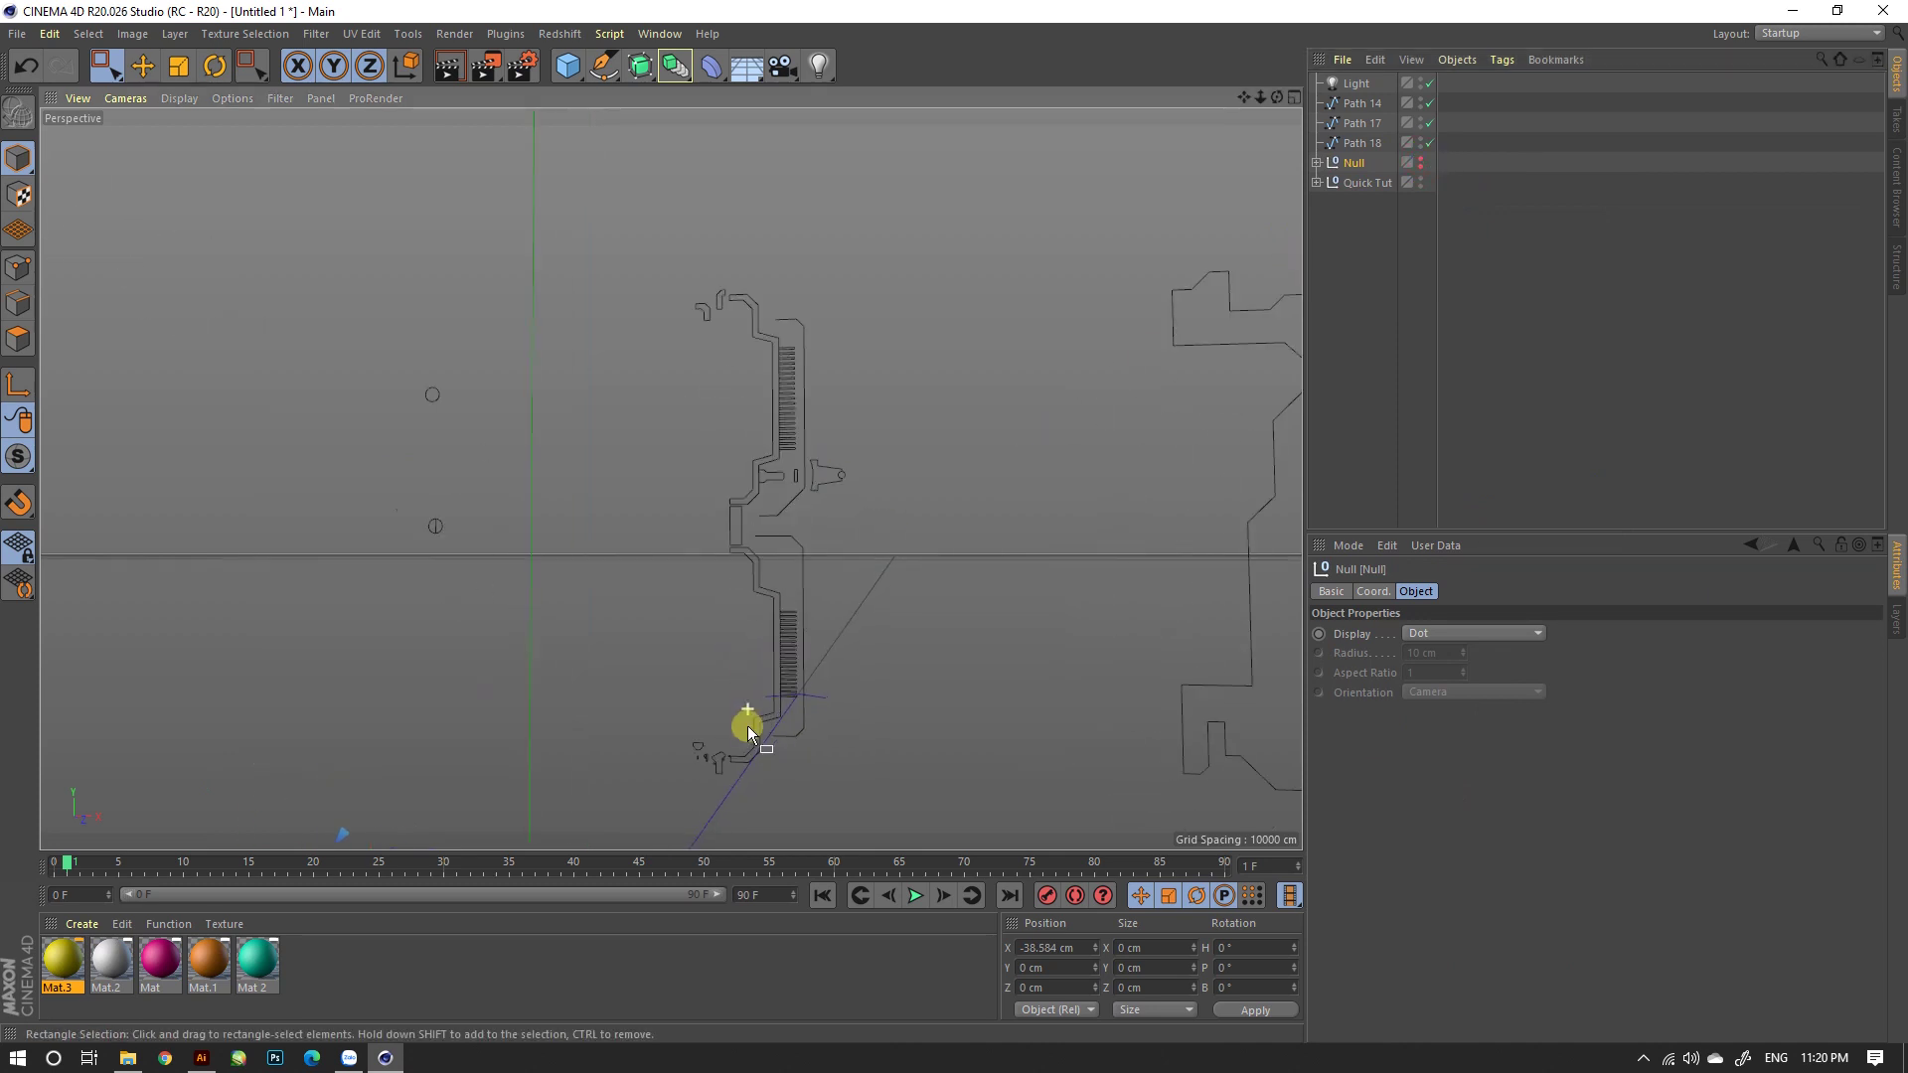
scroll(751, 720, up, 1)
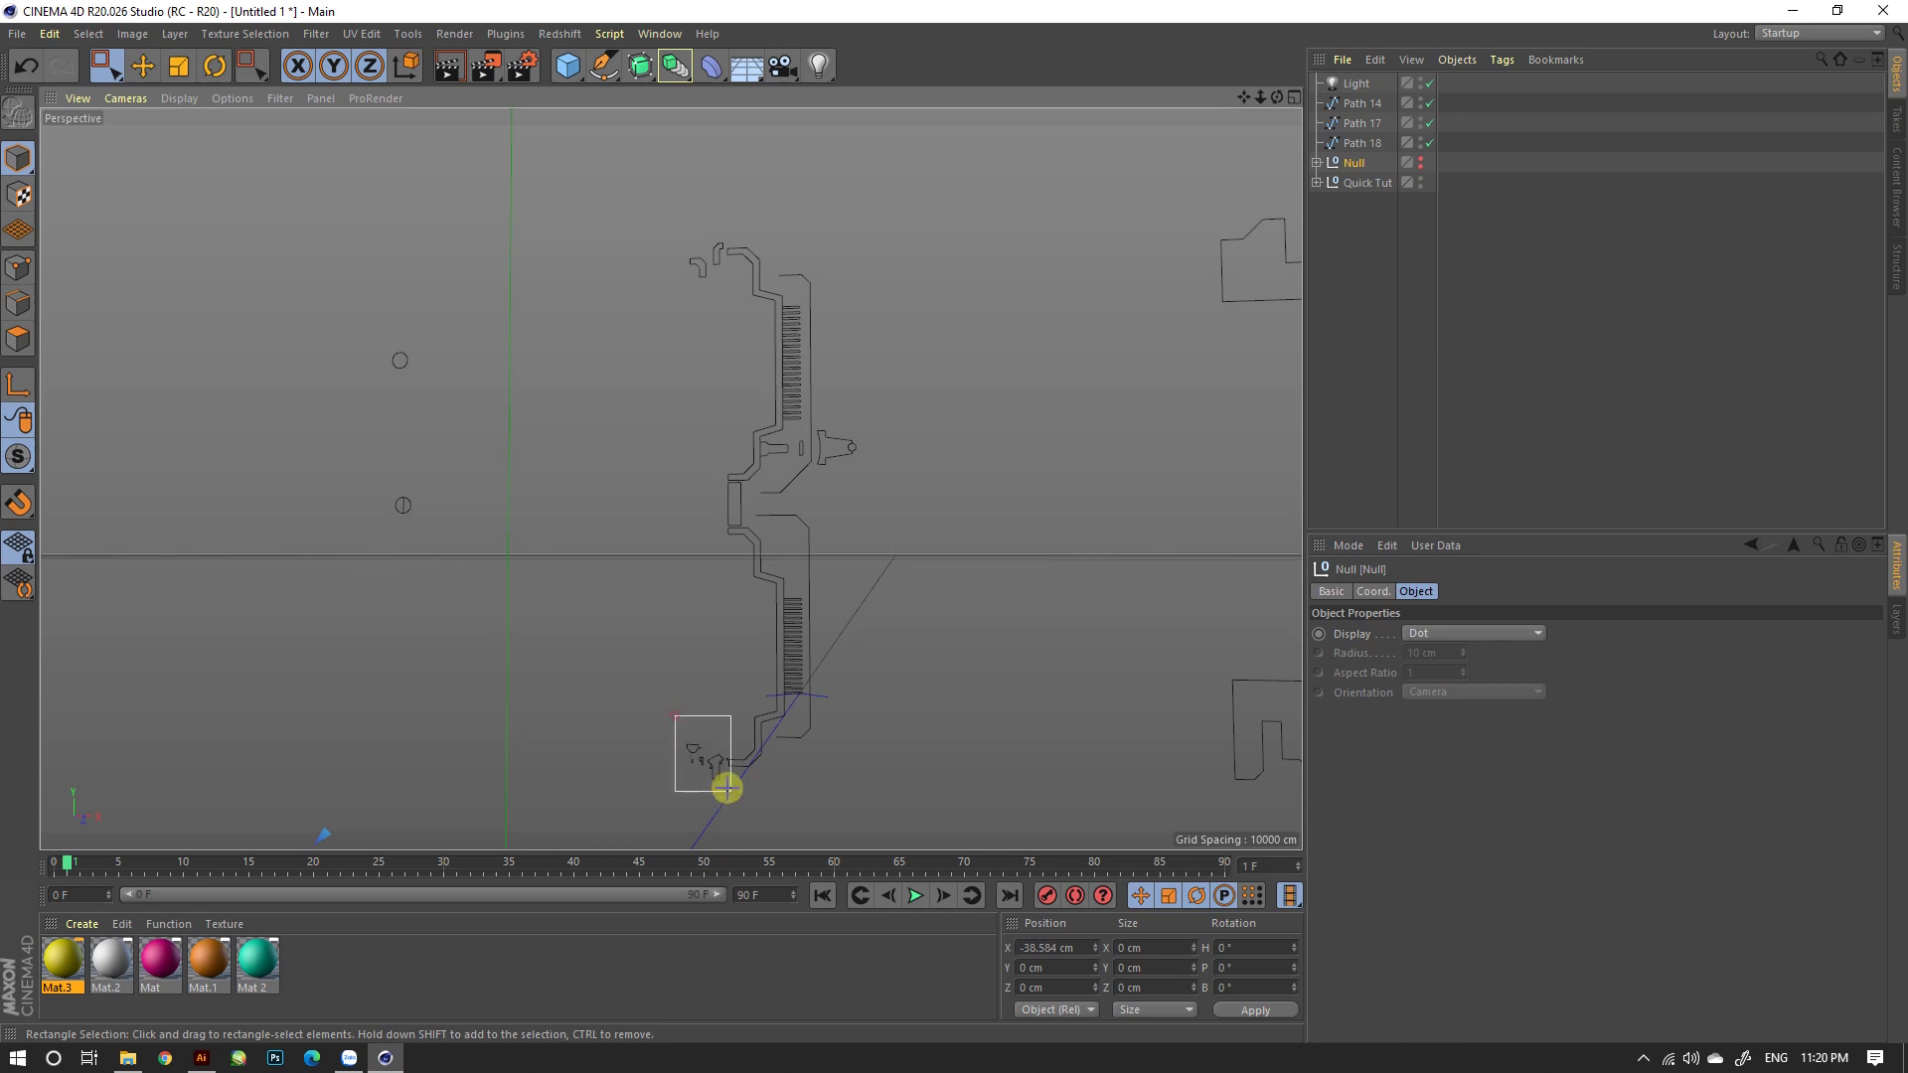
drag(726, 789, 732, 805)
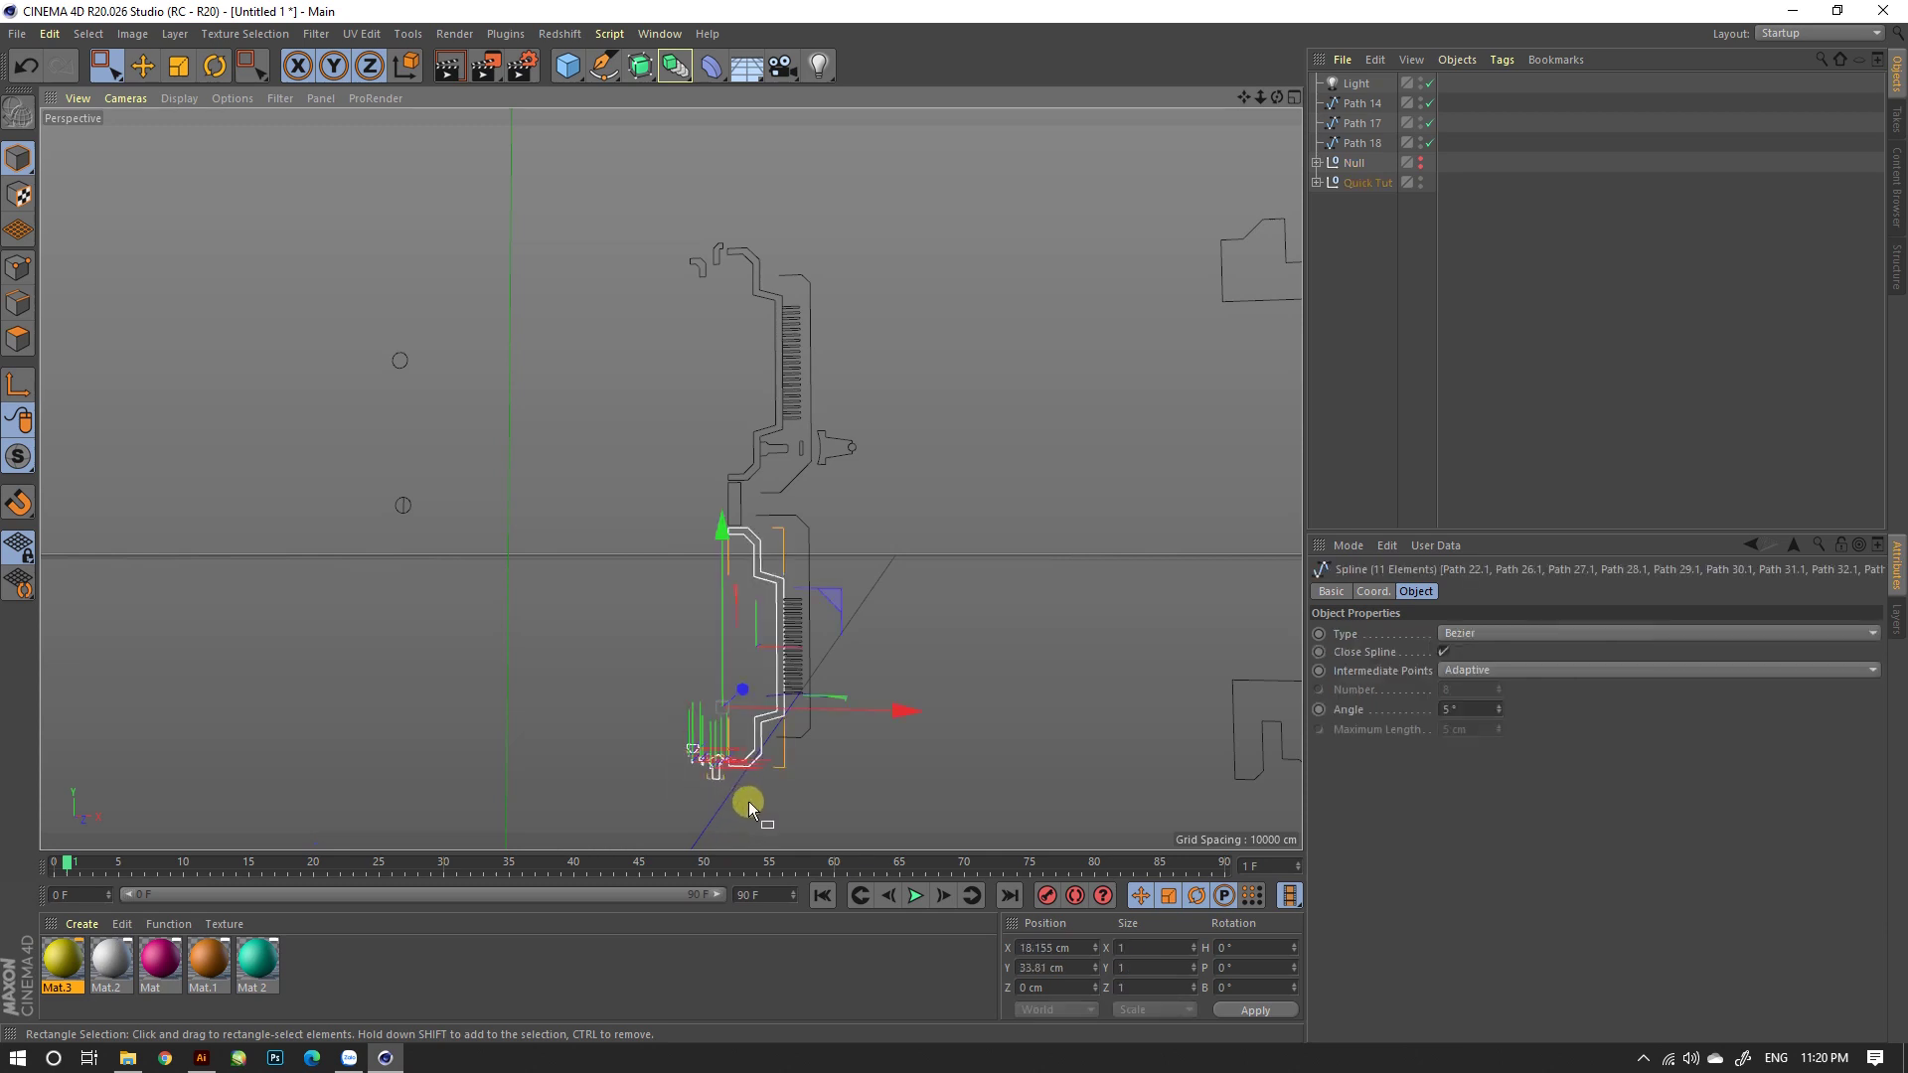
shift+click(737, 493)
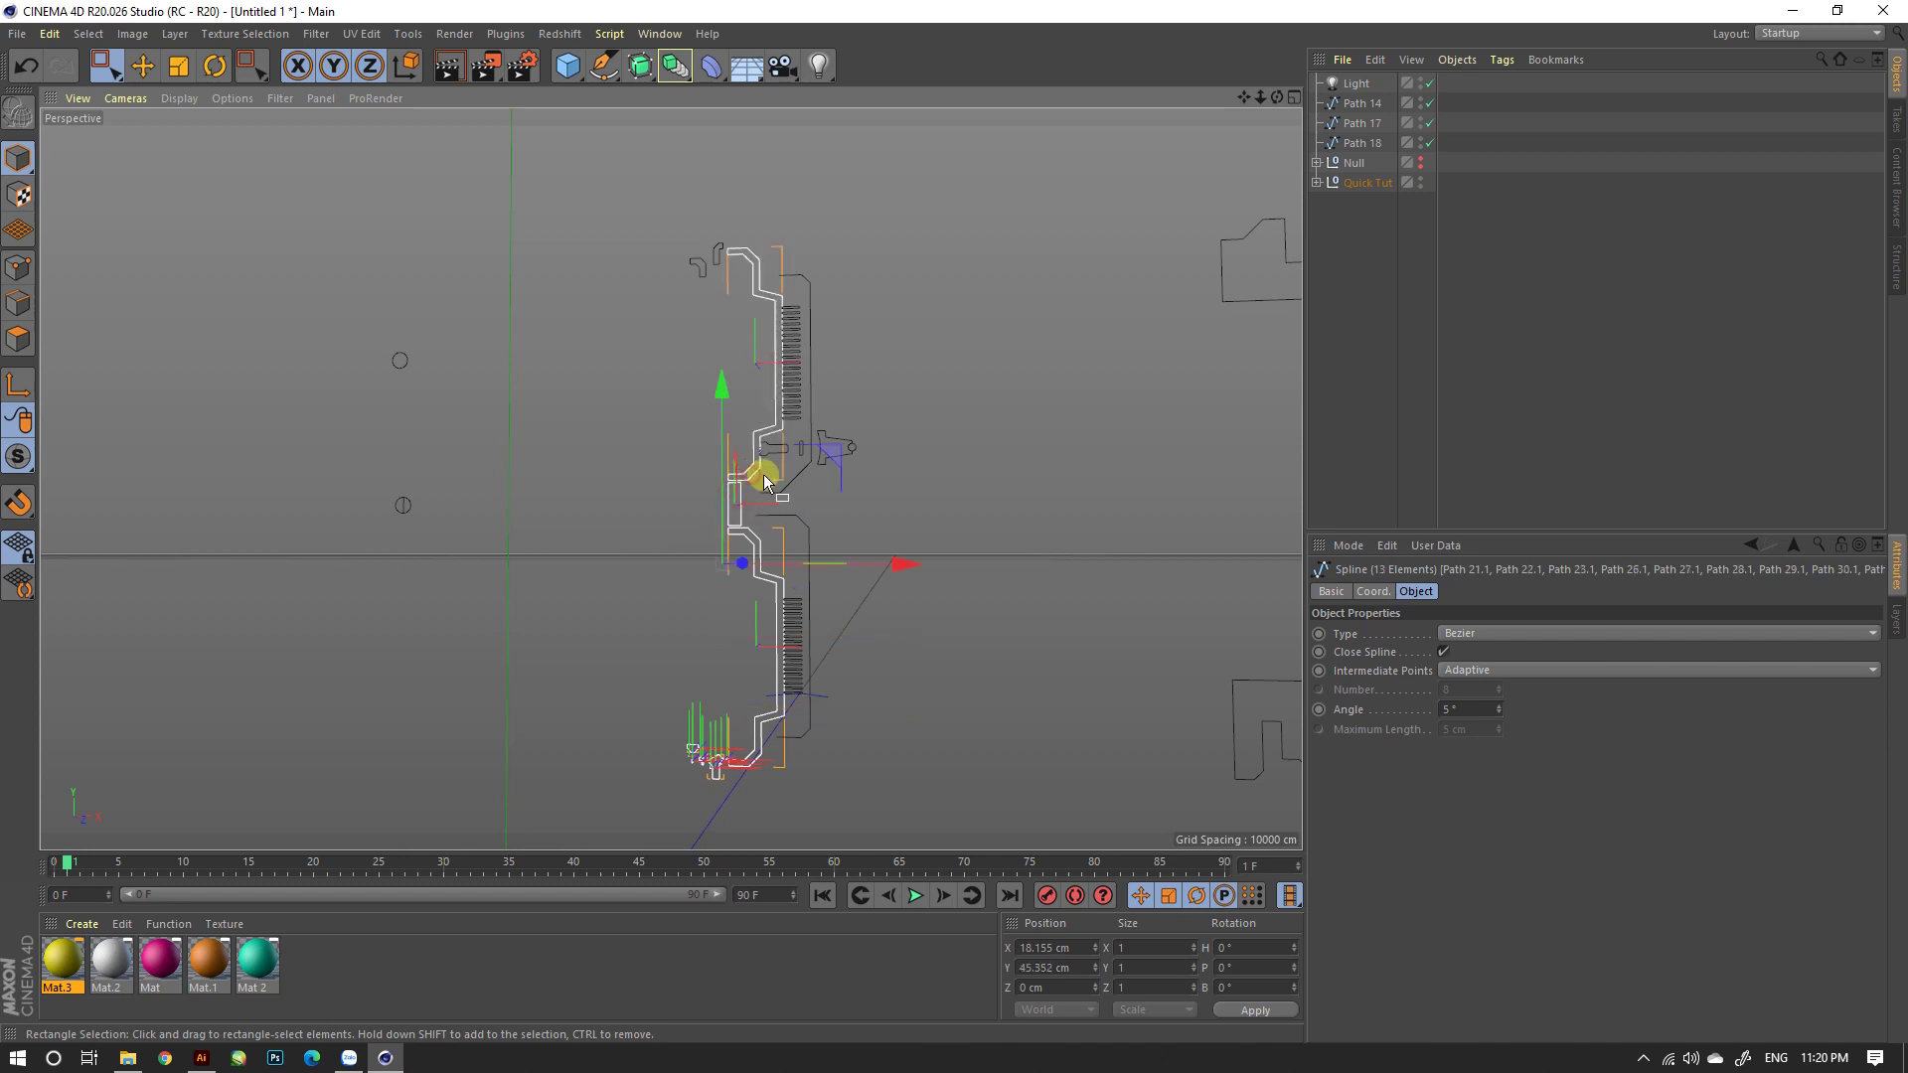
shift+drag(718, 264, 724, 318)
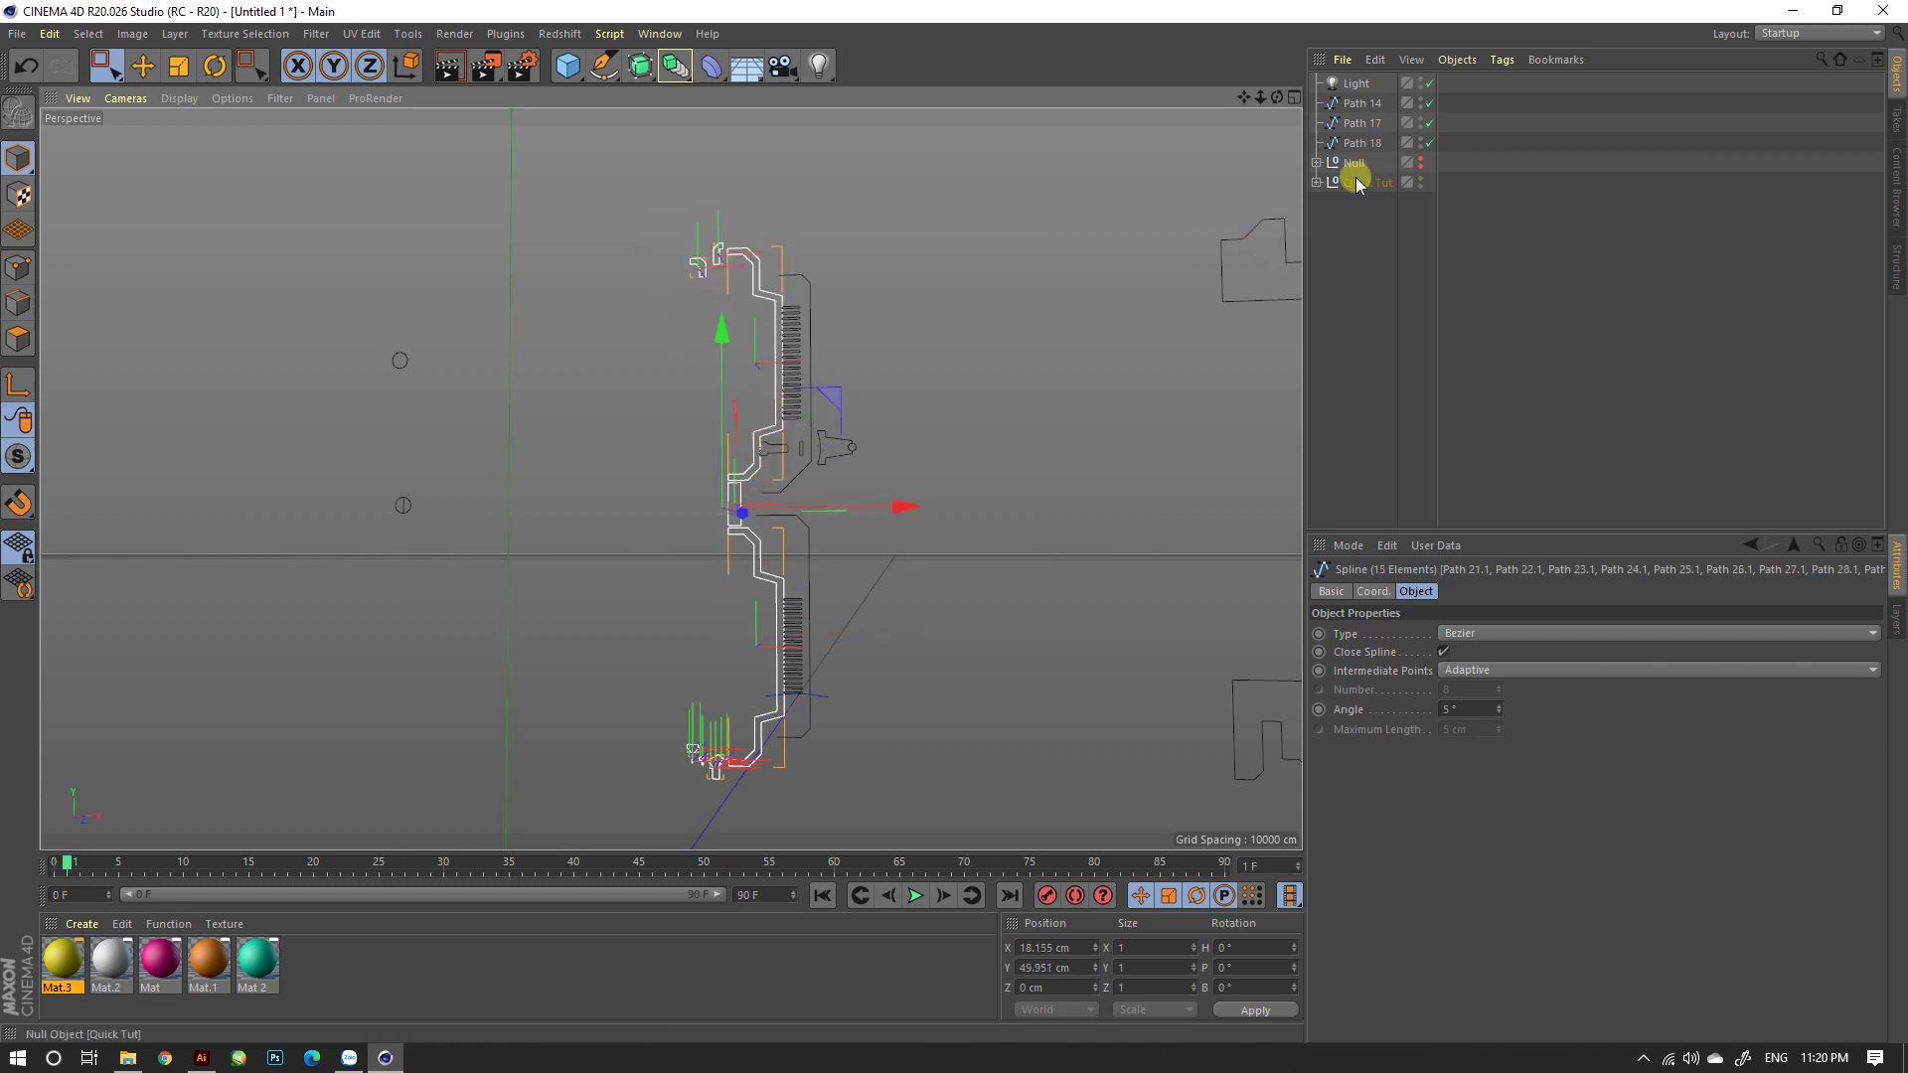
key(Delete)
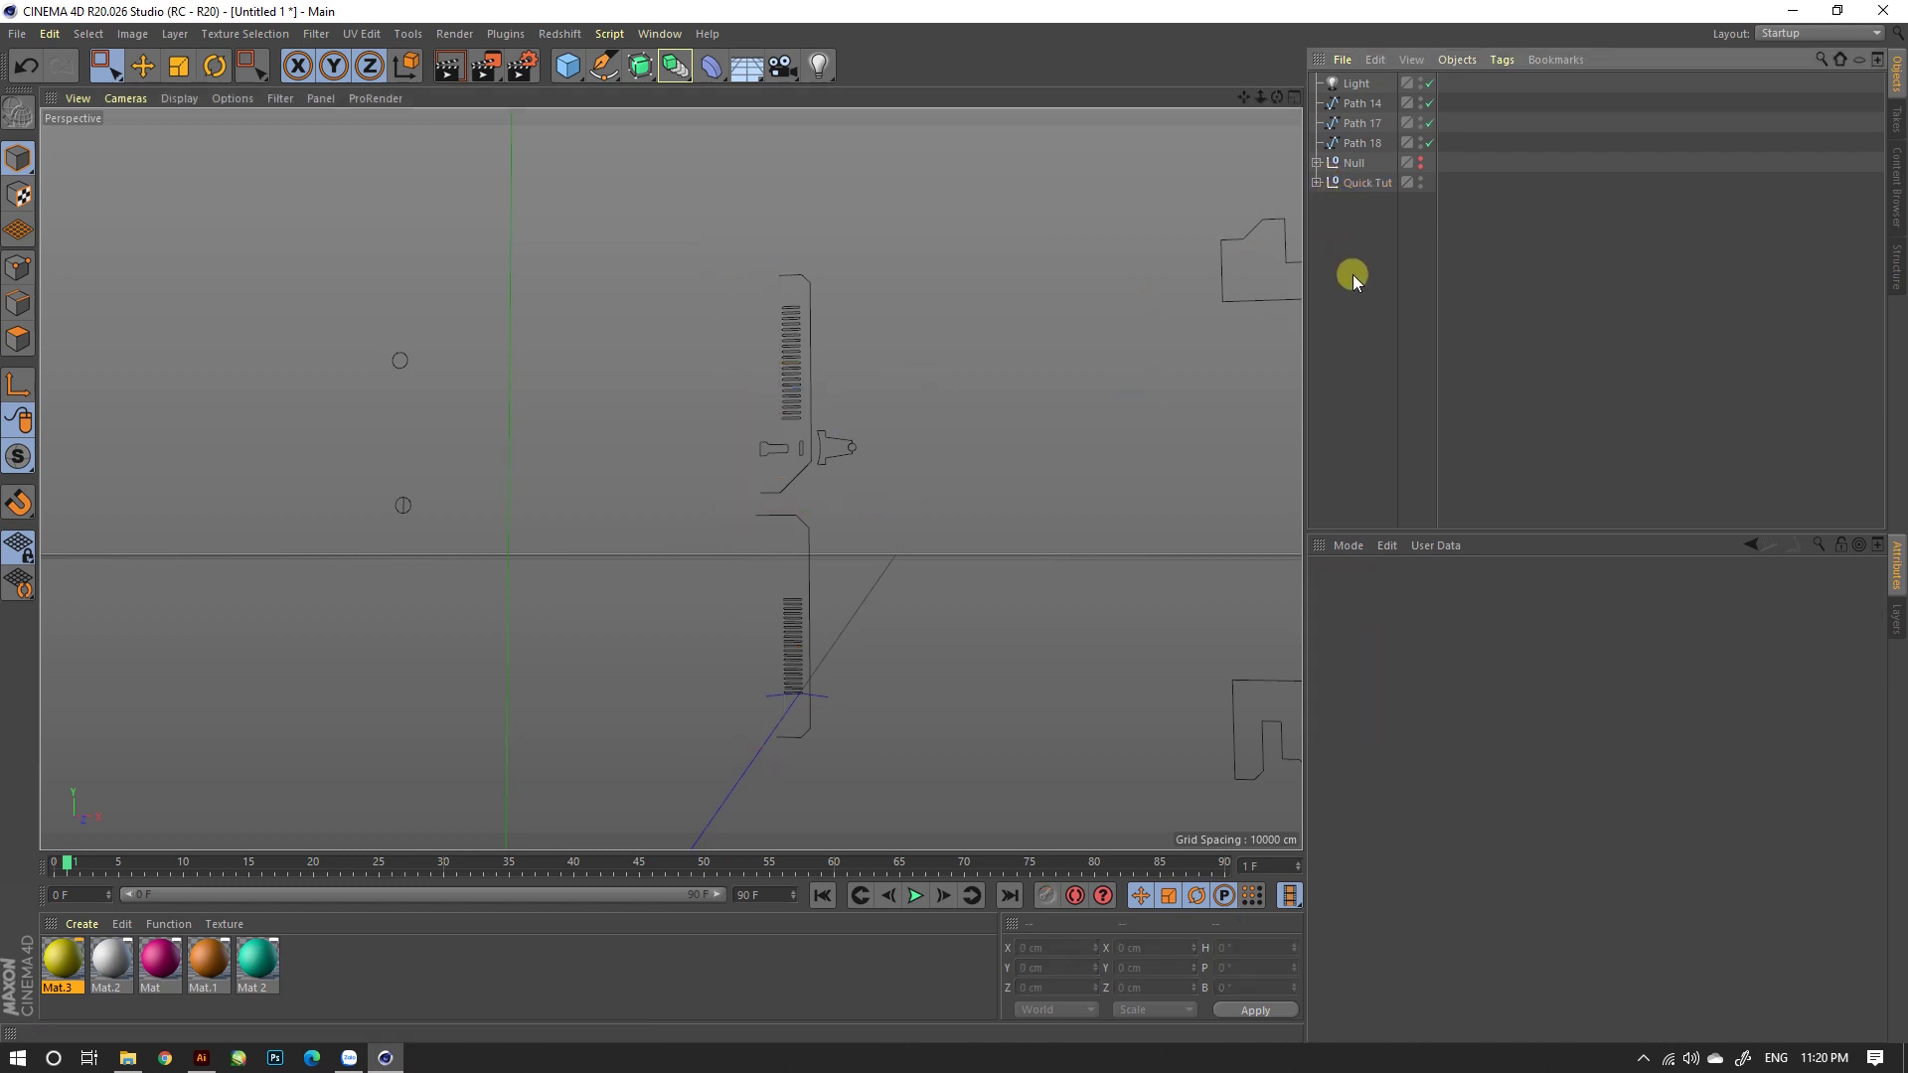
key(ctrl+z)
right_click(1355, 238)
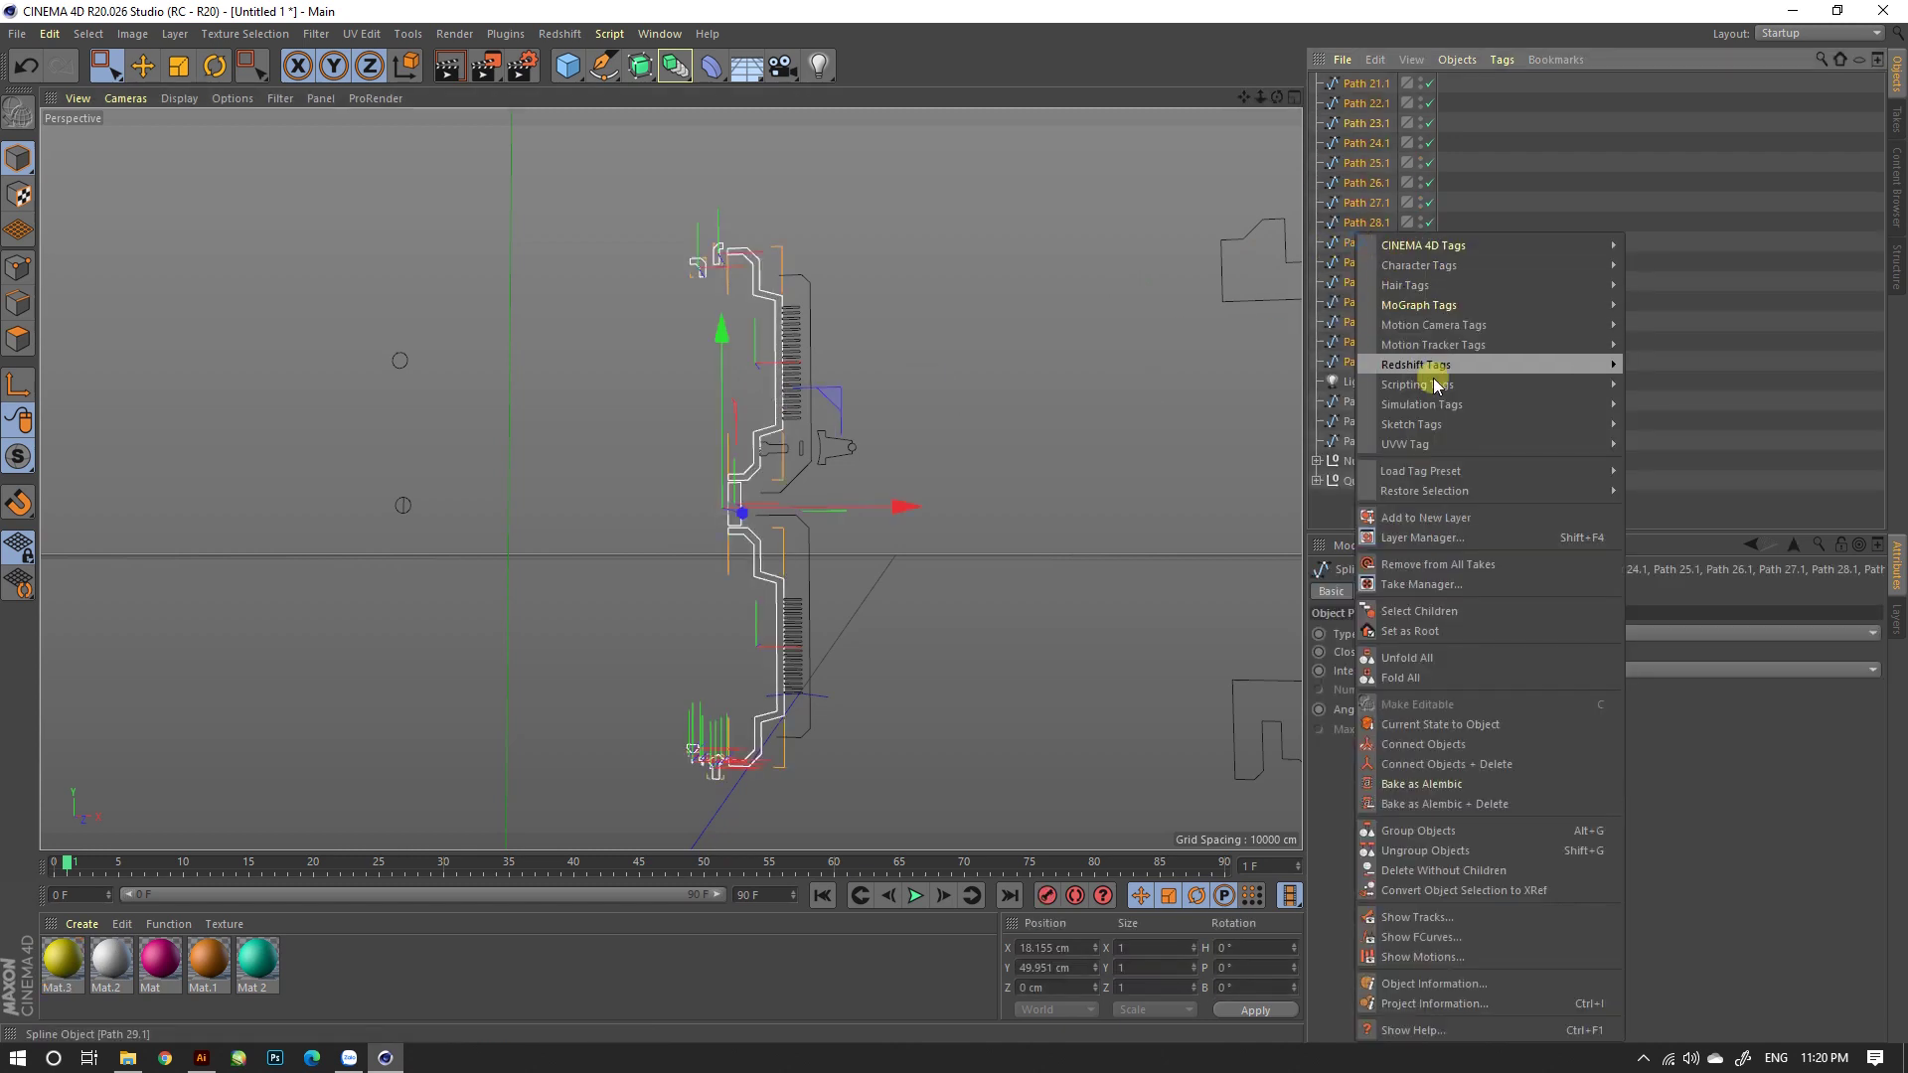
click(1463, 761)
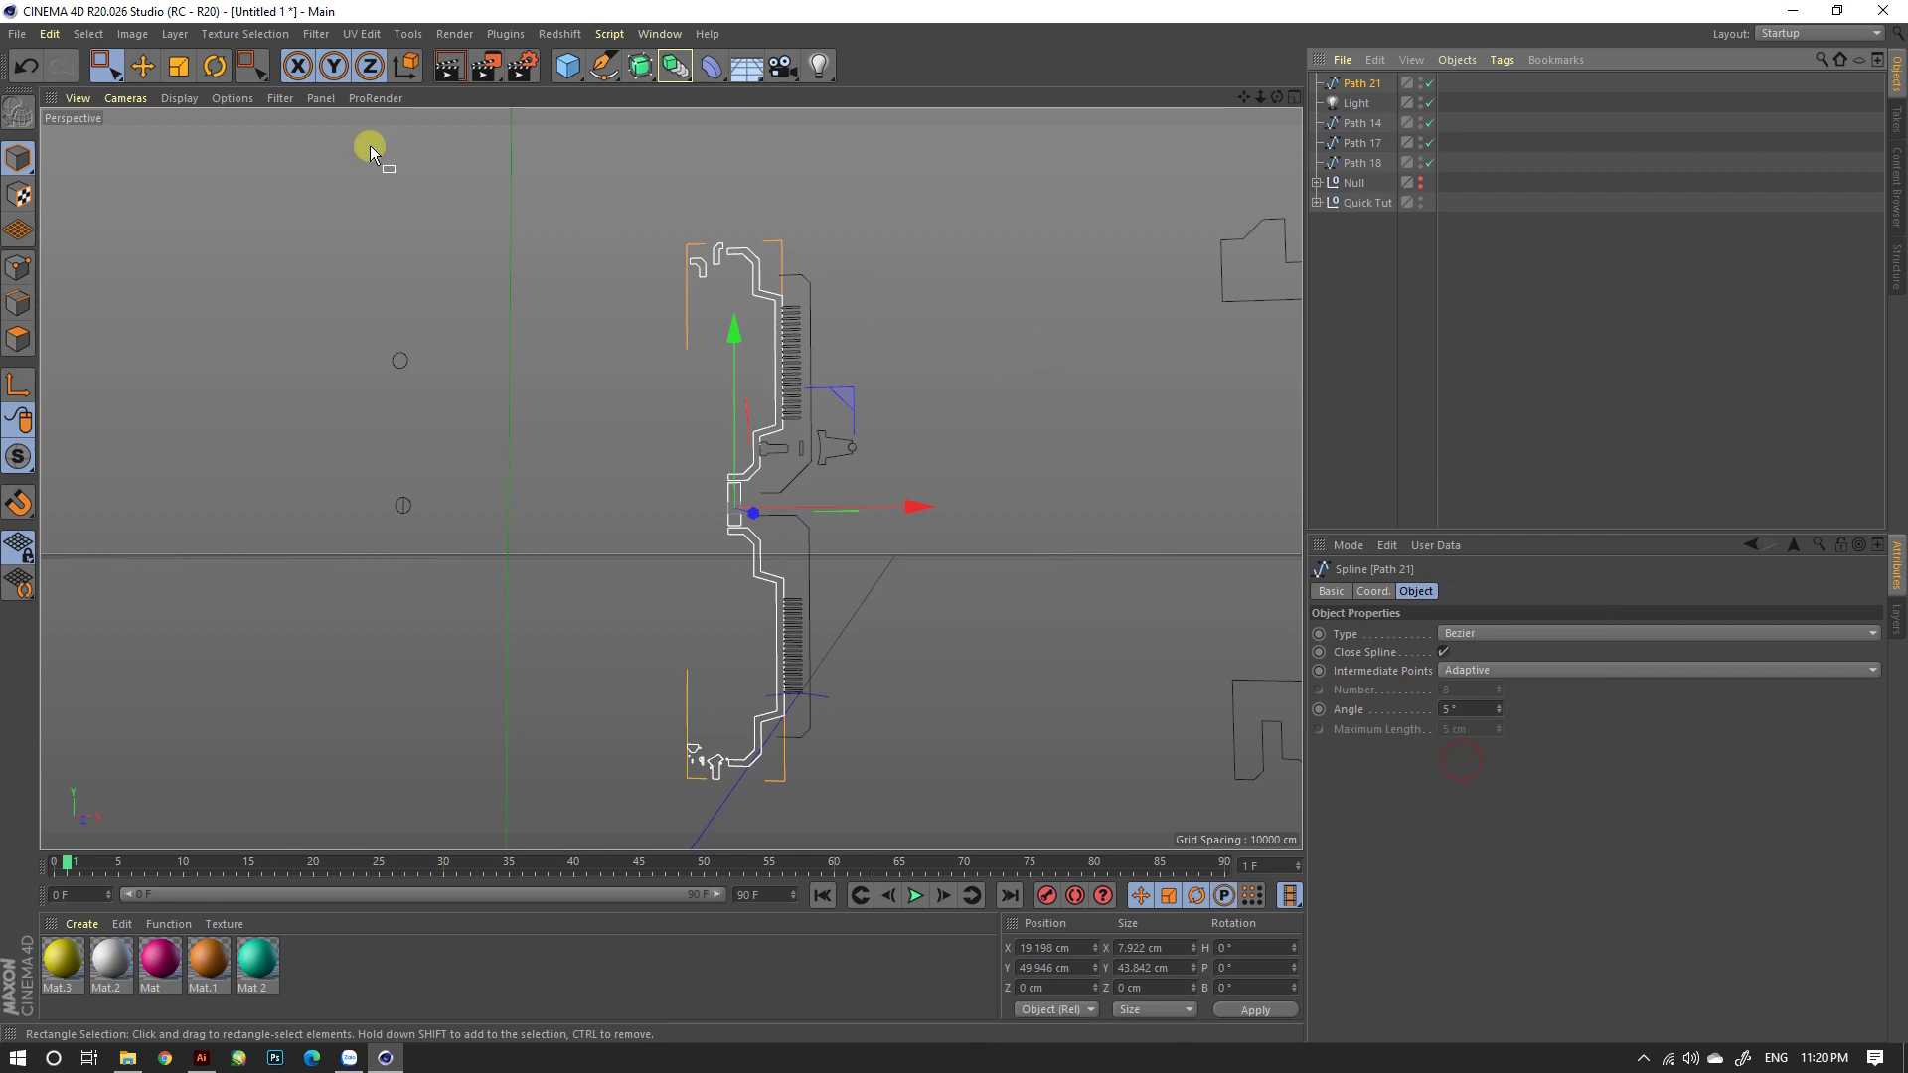
Step: Add a new Lathe object from the generators palette
click(674, 66)
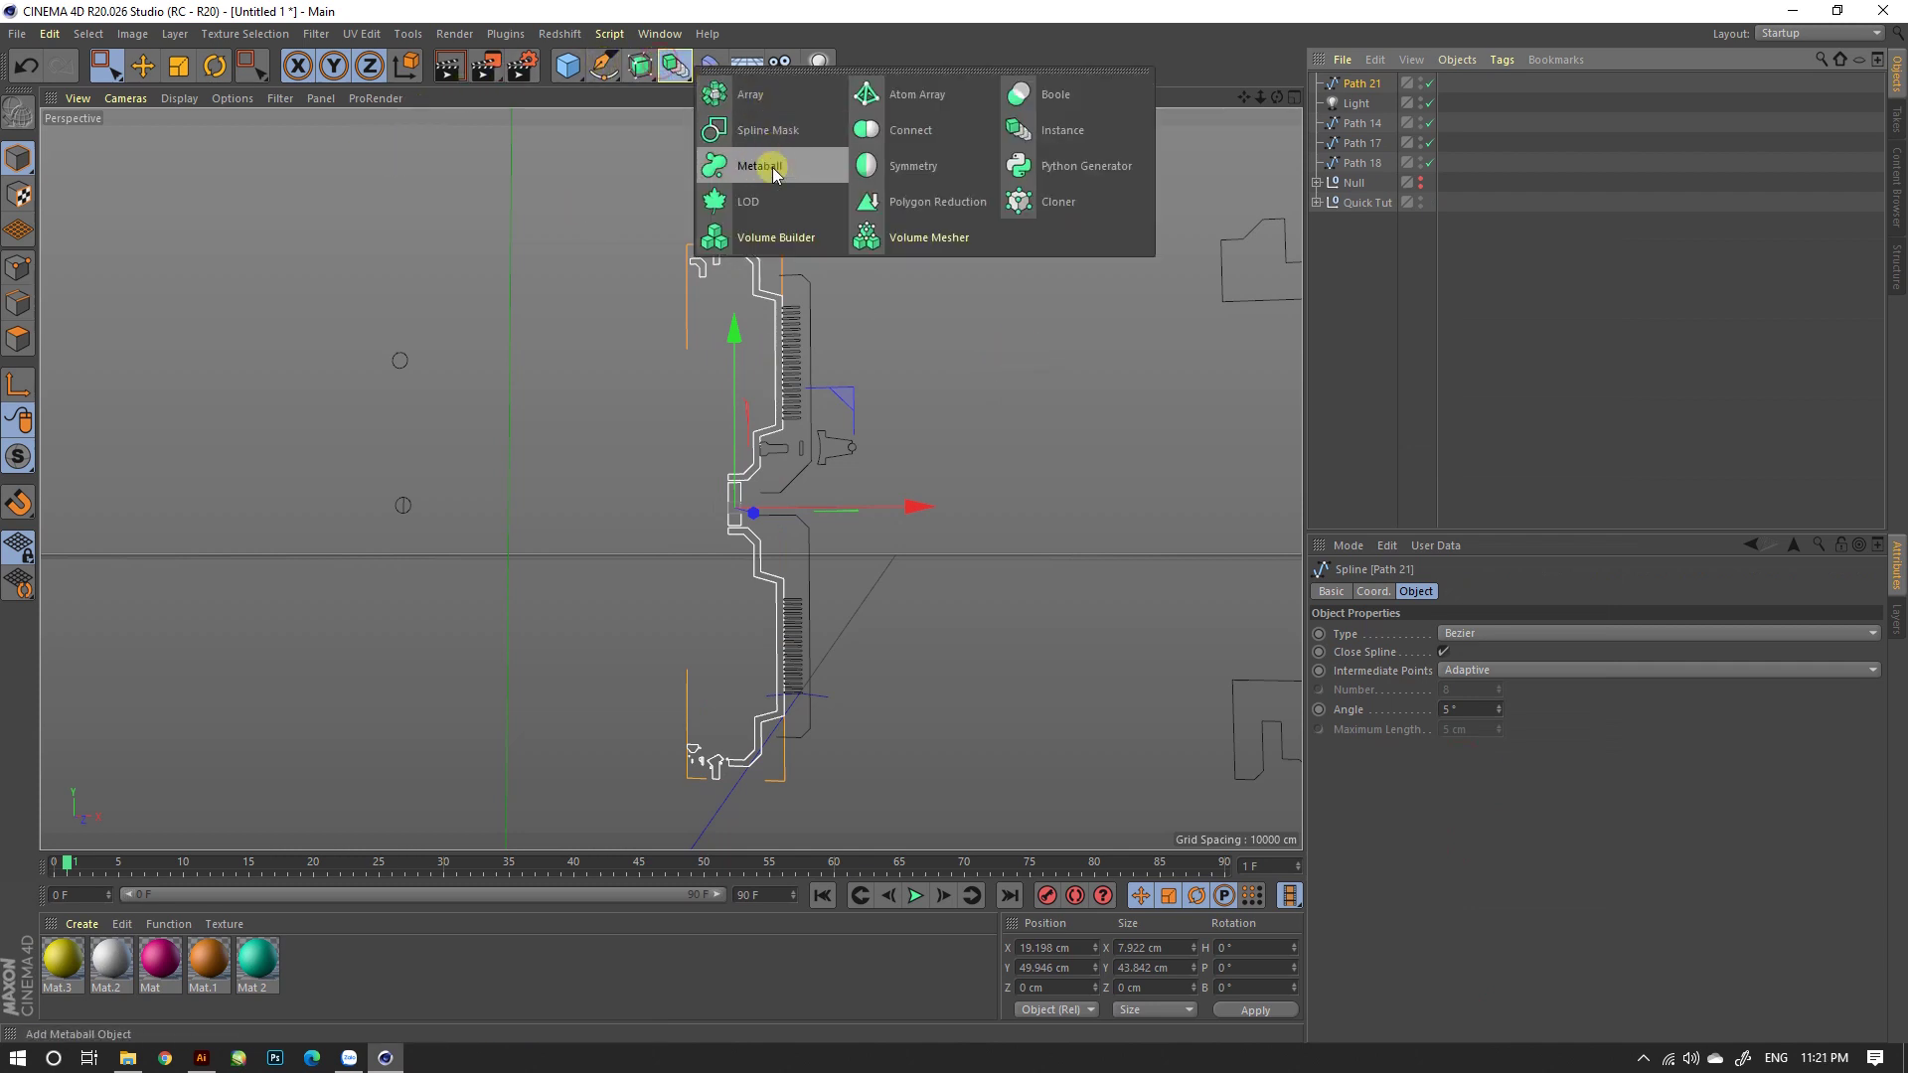
click(640, 65)
click(900, 129)
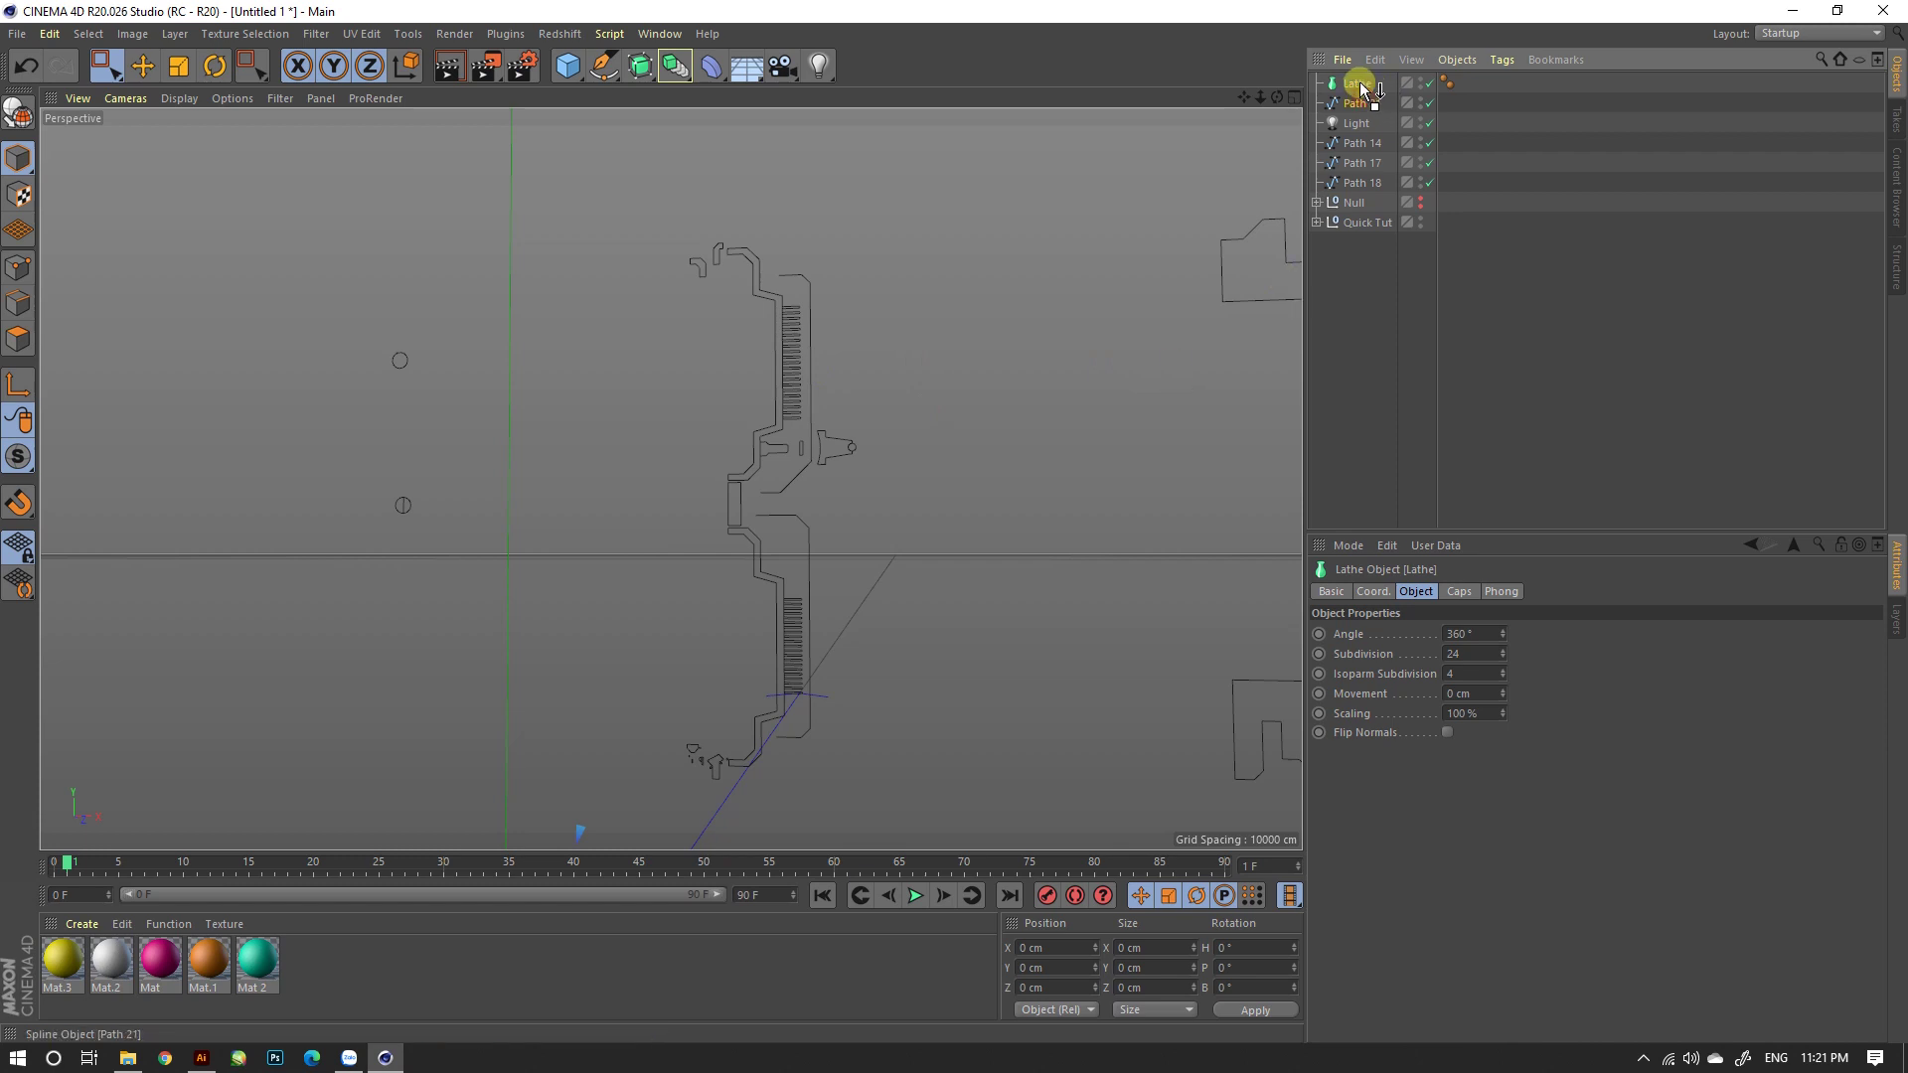
Step: Place Path 21 inside the new Lathe so it revolves into a 360° solid
drag(1361, 87, 1360, 85)
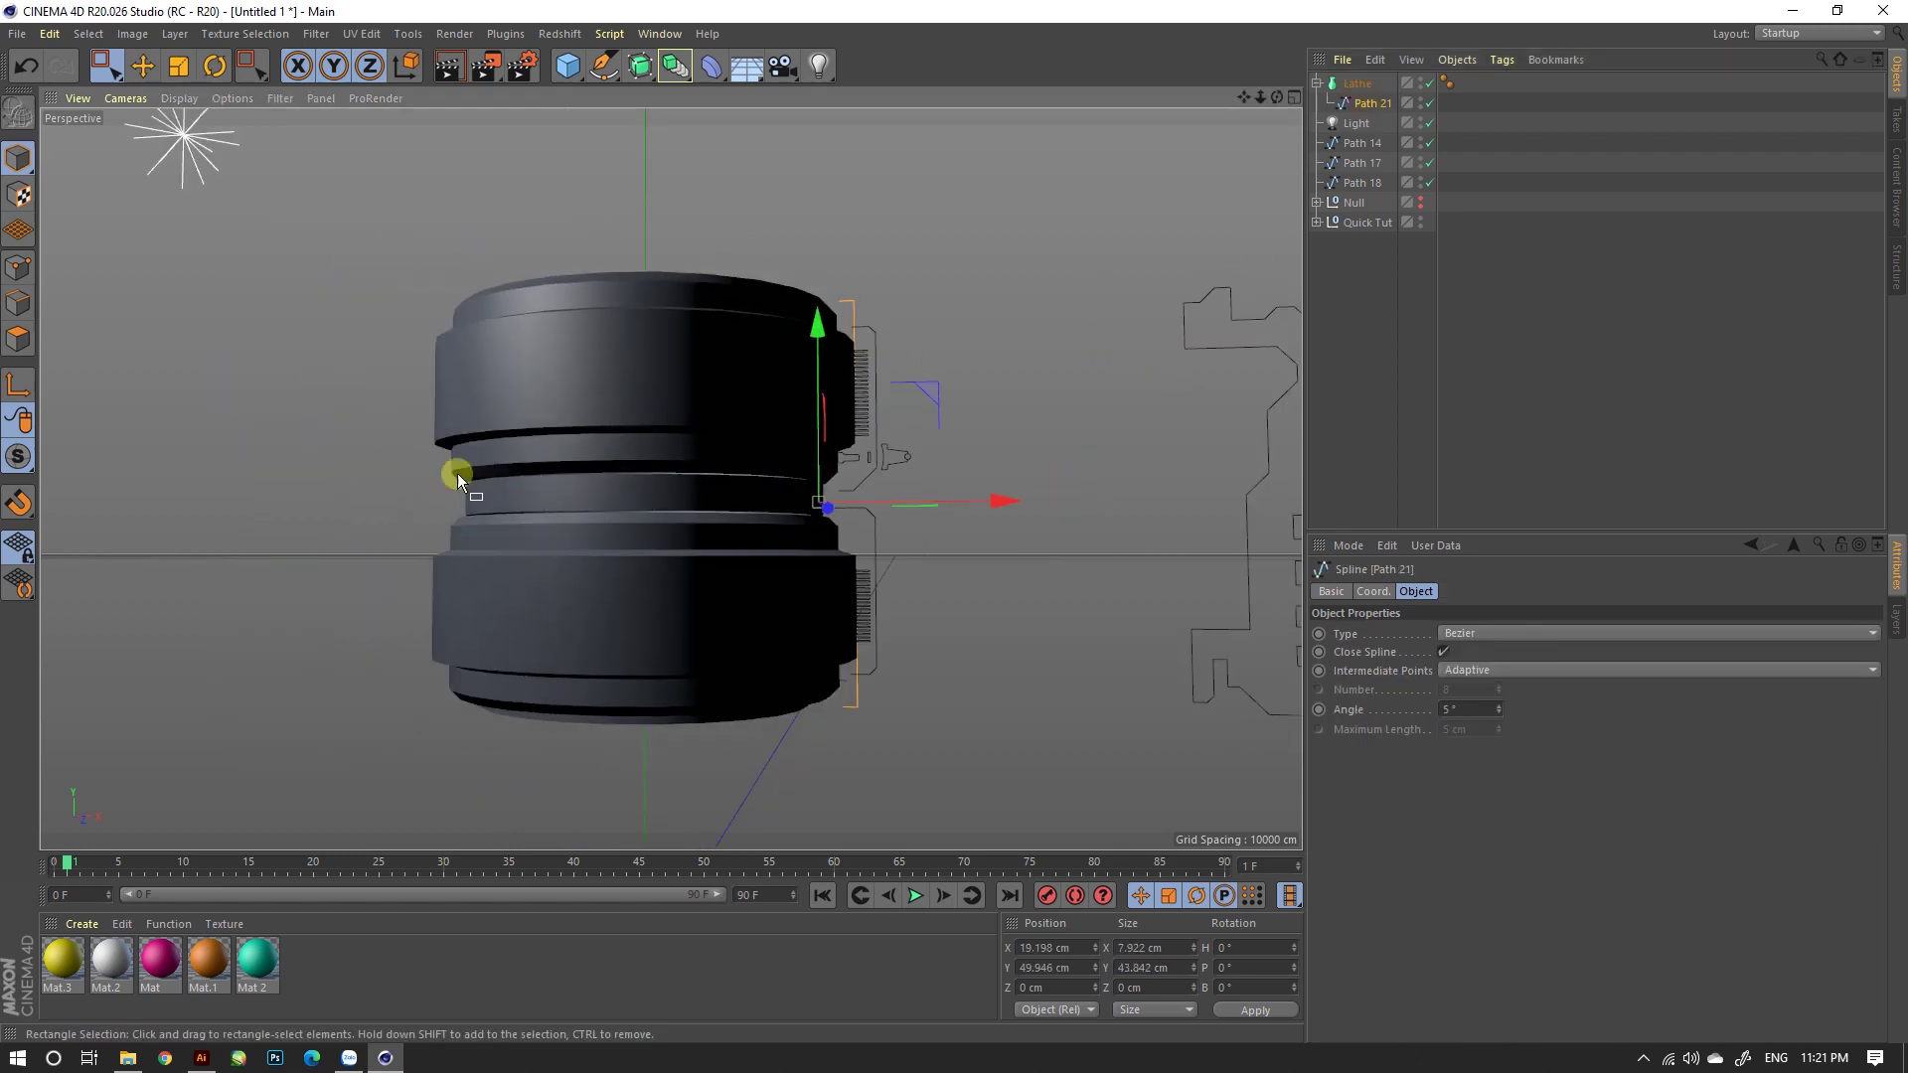
click(1359, 84)
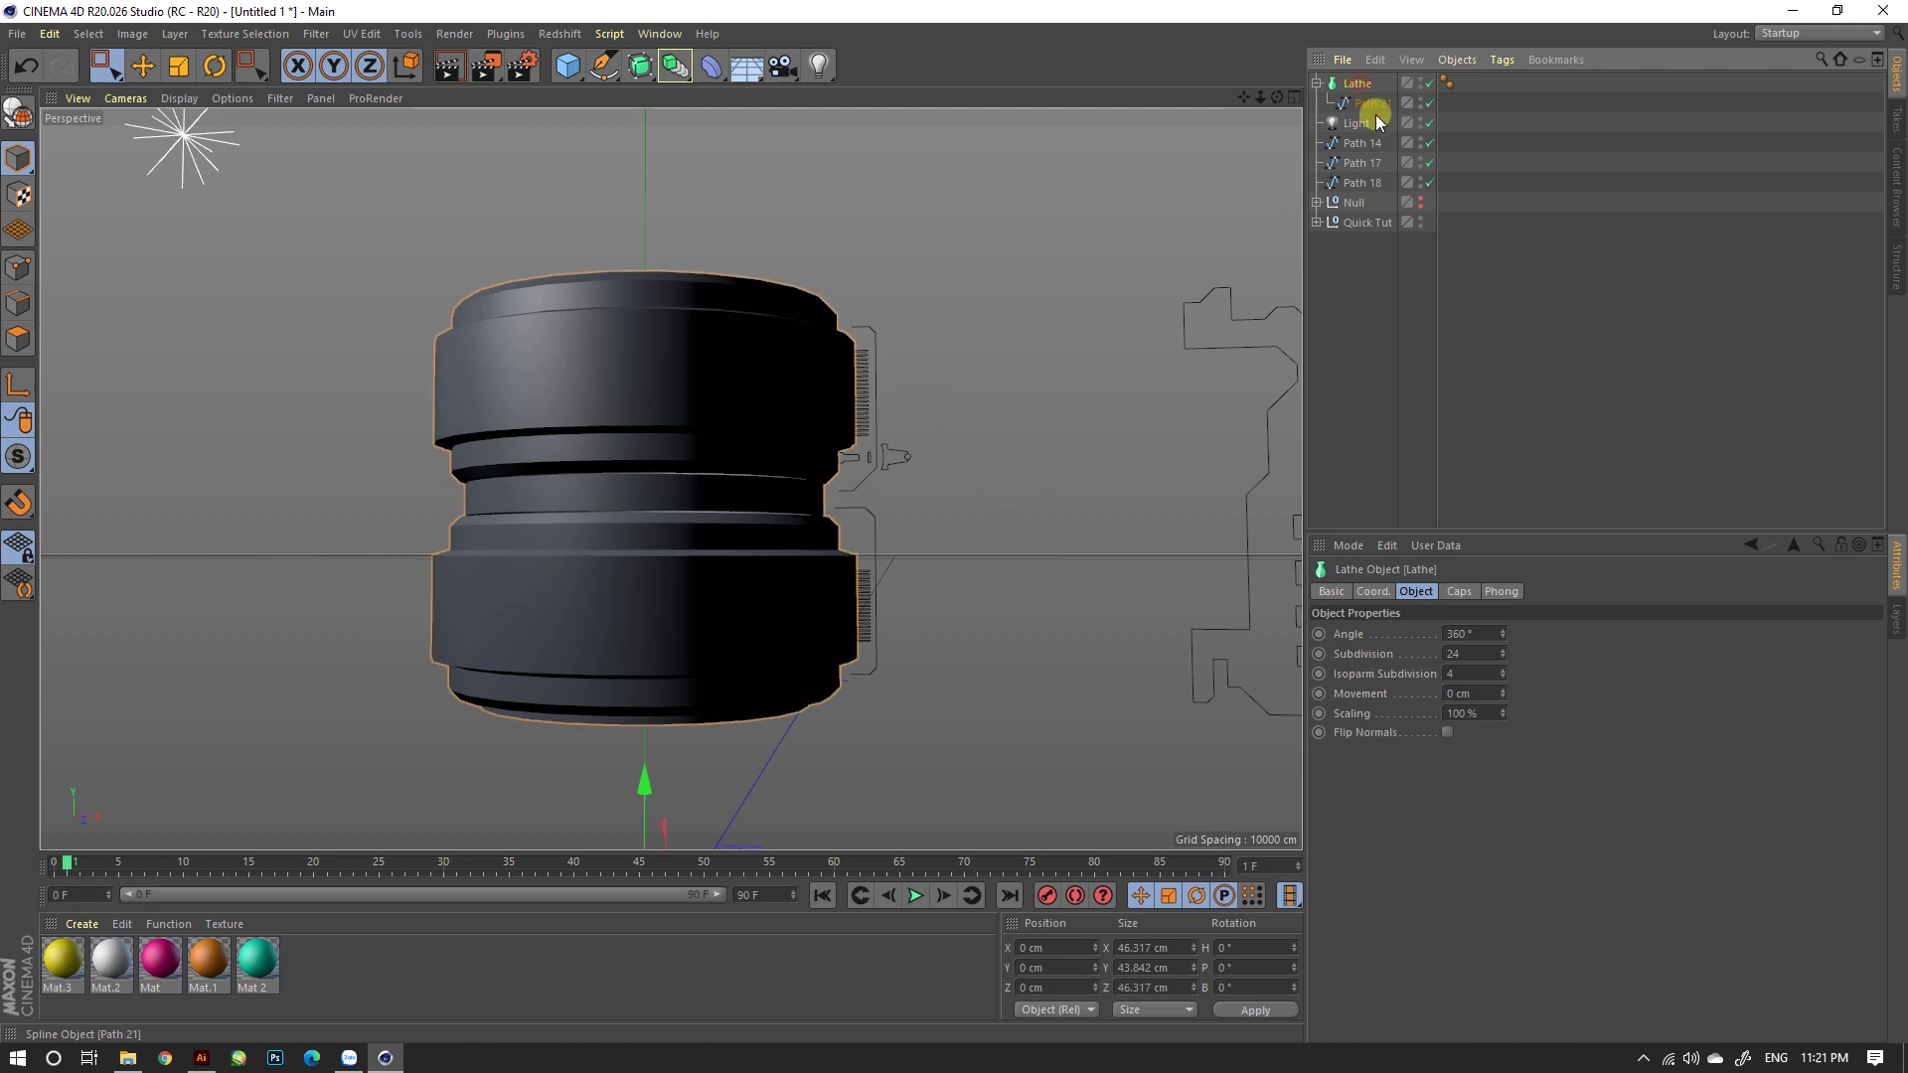
ctrl+click(1370, 223)
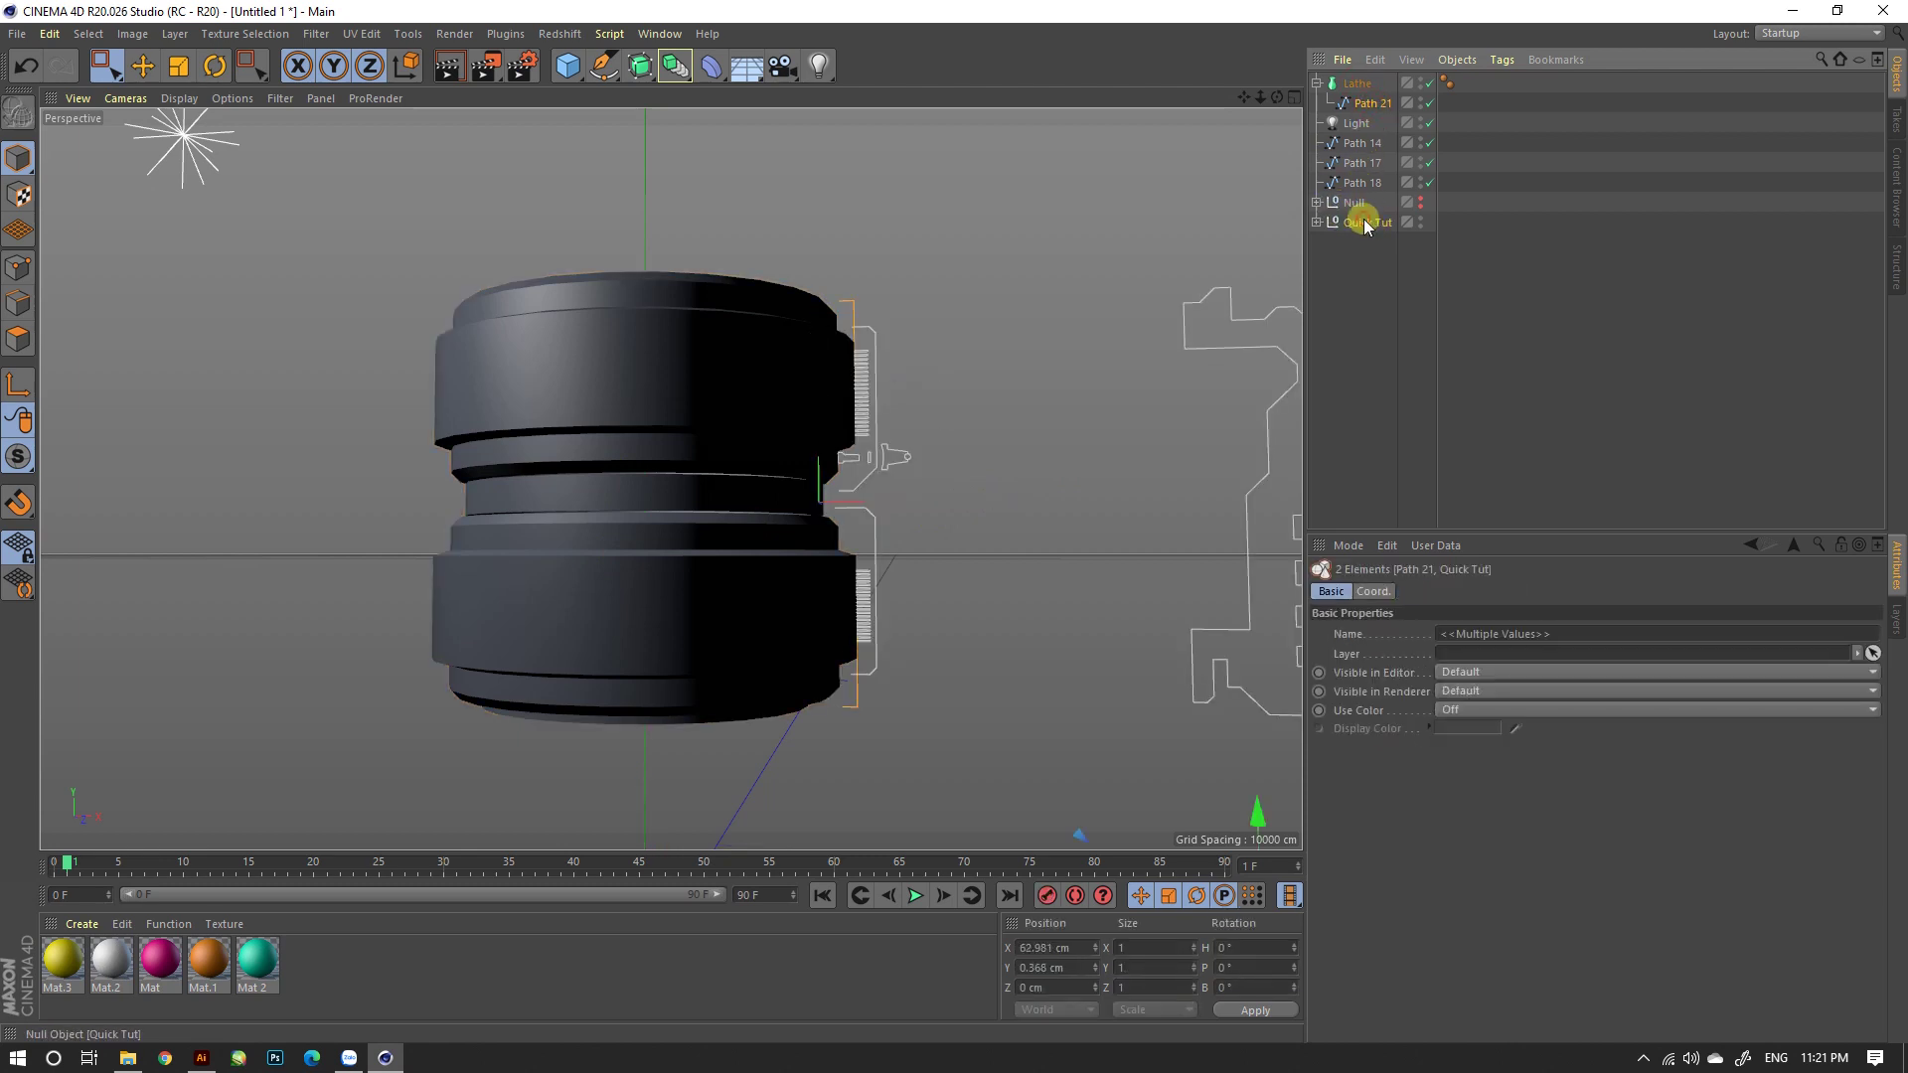
click(1373, 103)
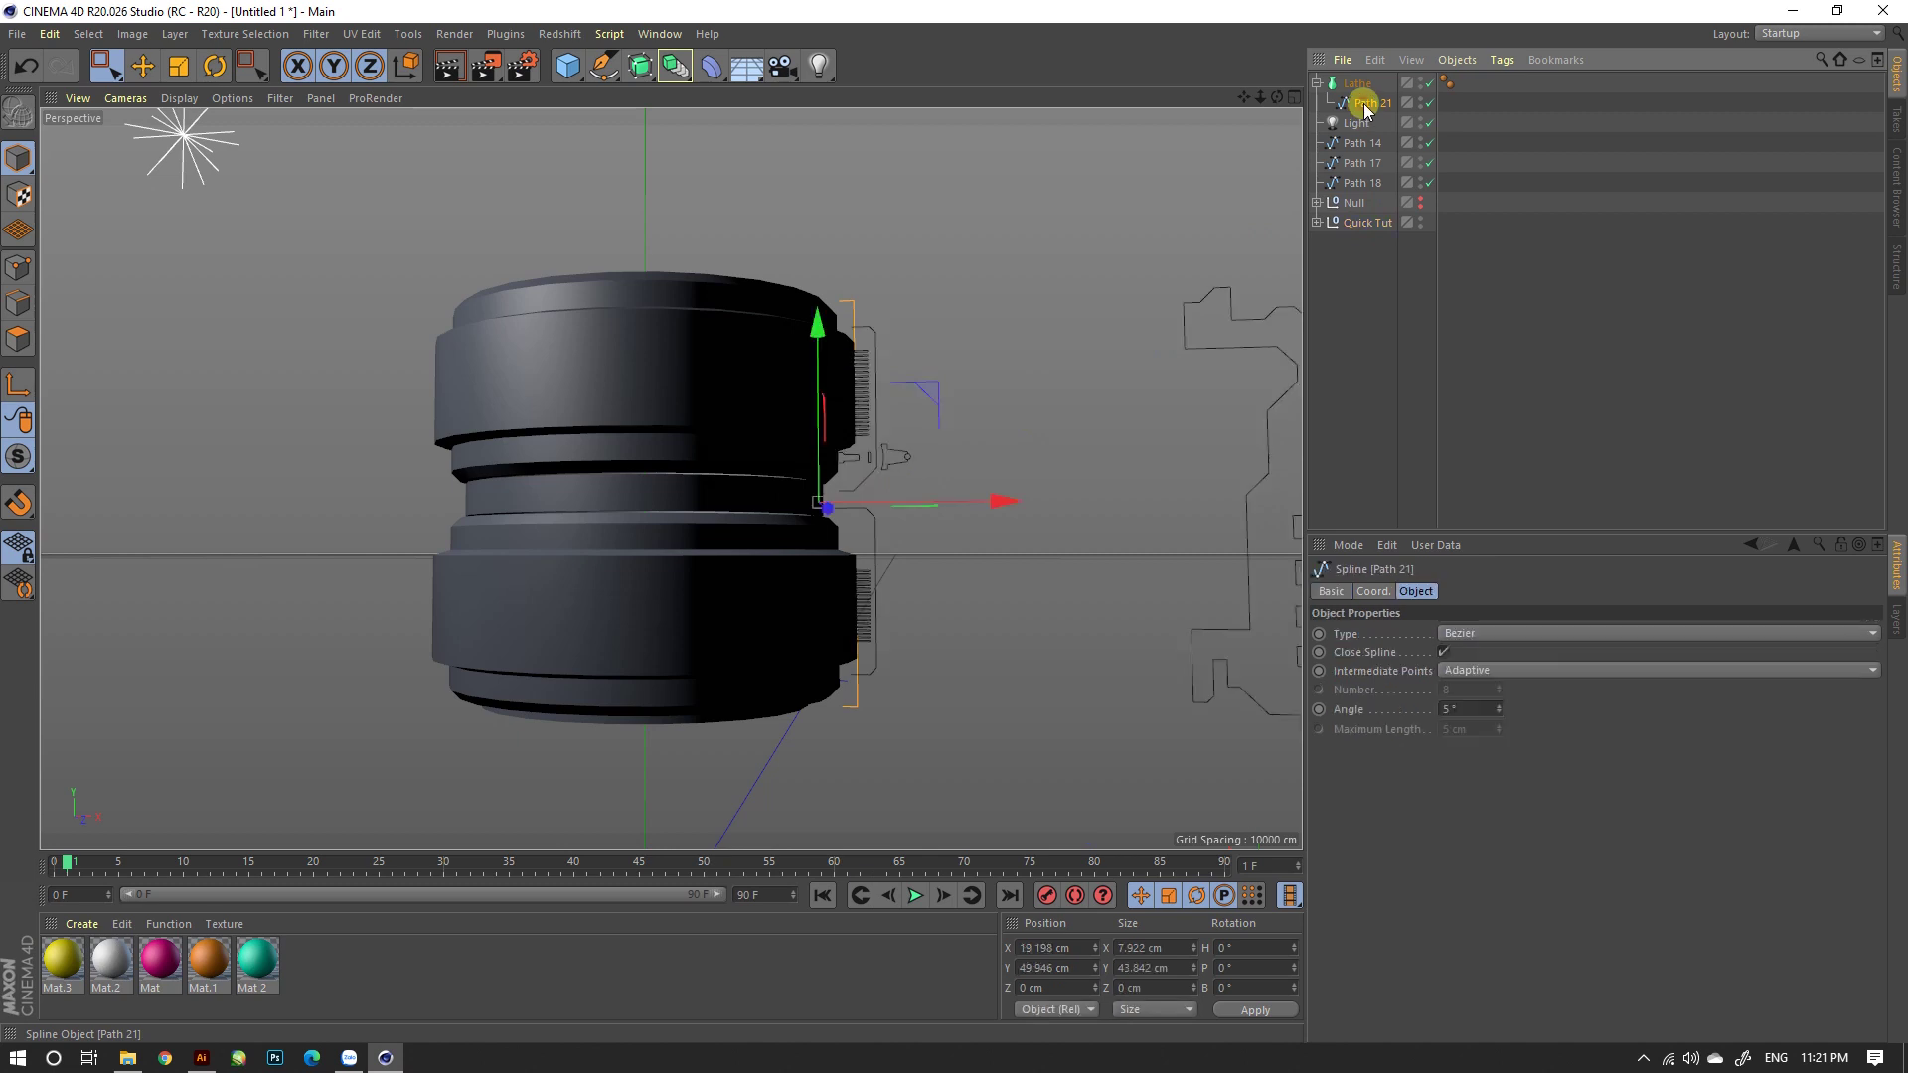
mouse_move(874, 427)
alt+mouse_down()
mouse_move(780, 427)
mouse_move(785, 403)
alt+mouse_up()
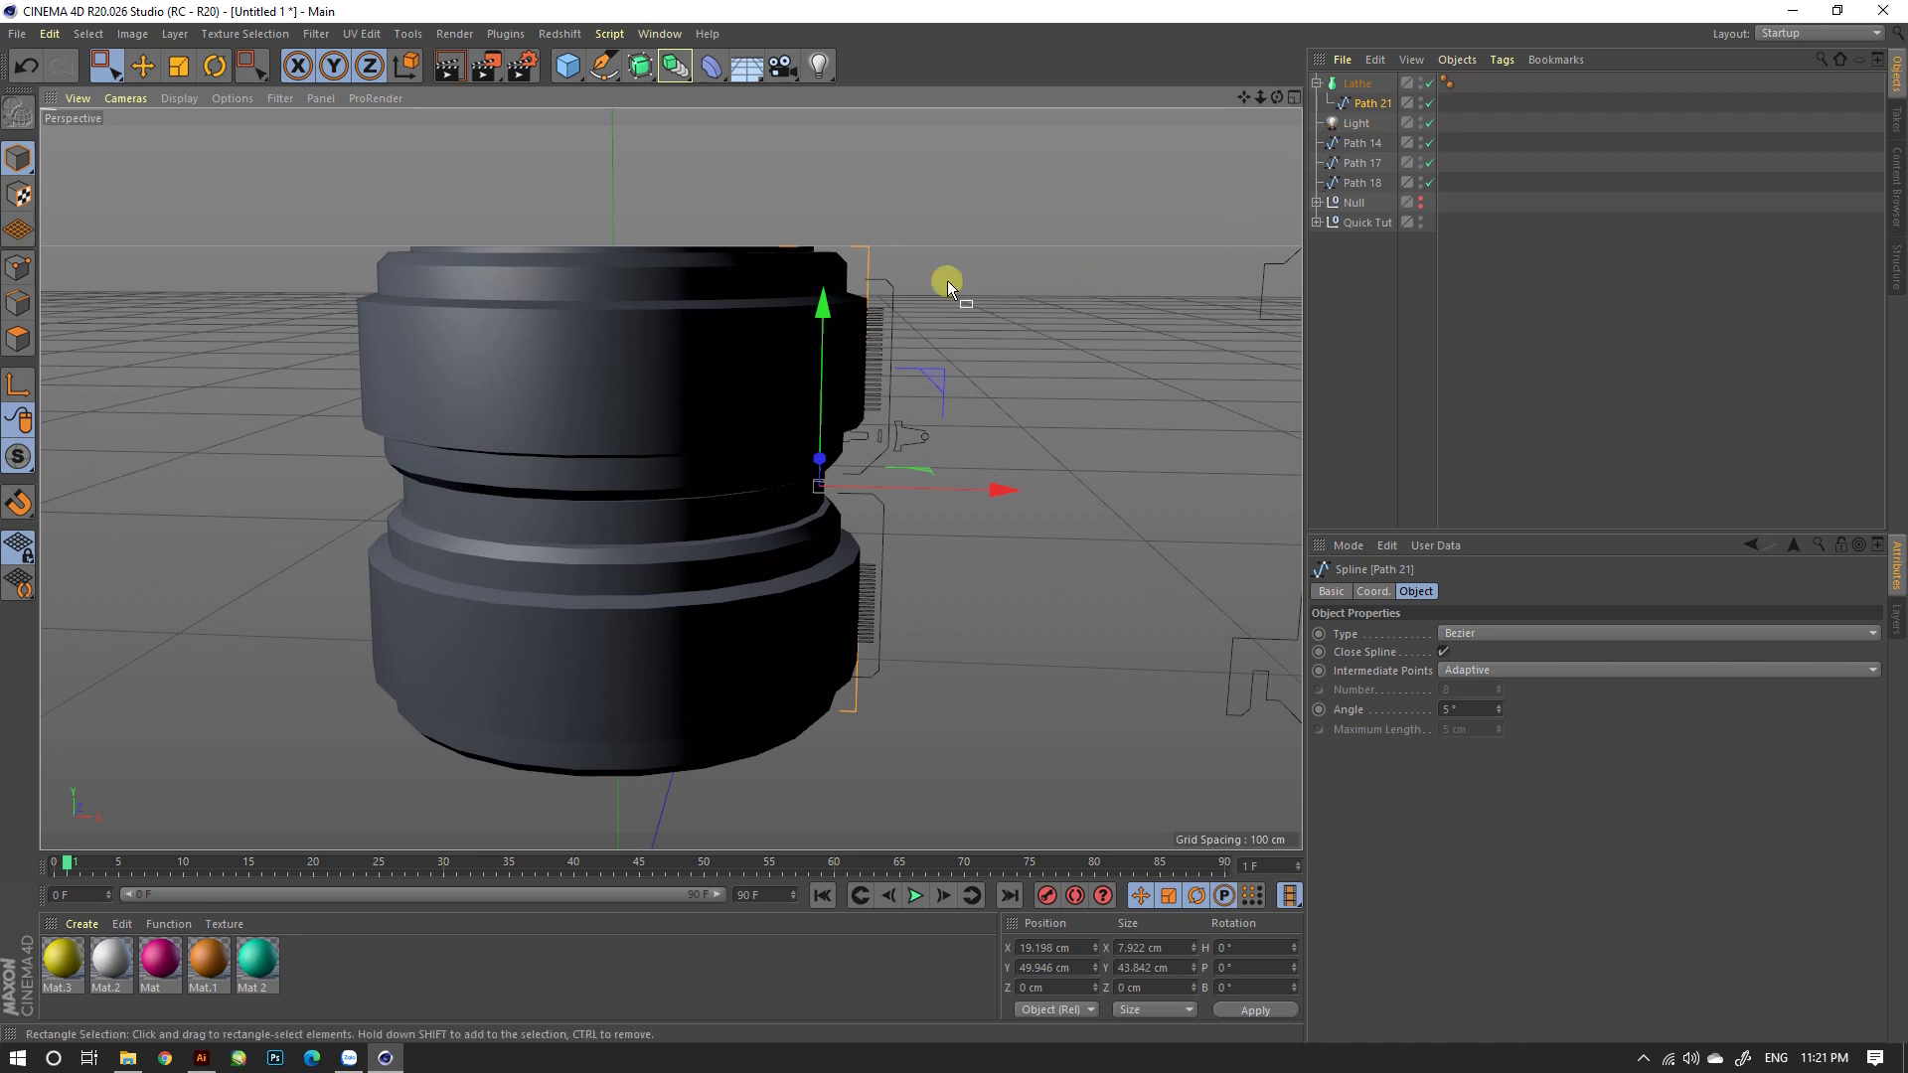
Step: Select the profile splines with Path 21 and move them left along X toward the axis
click(1354, 222)
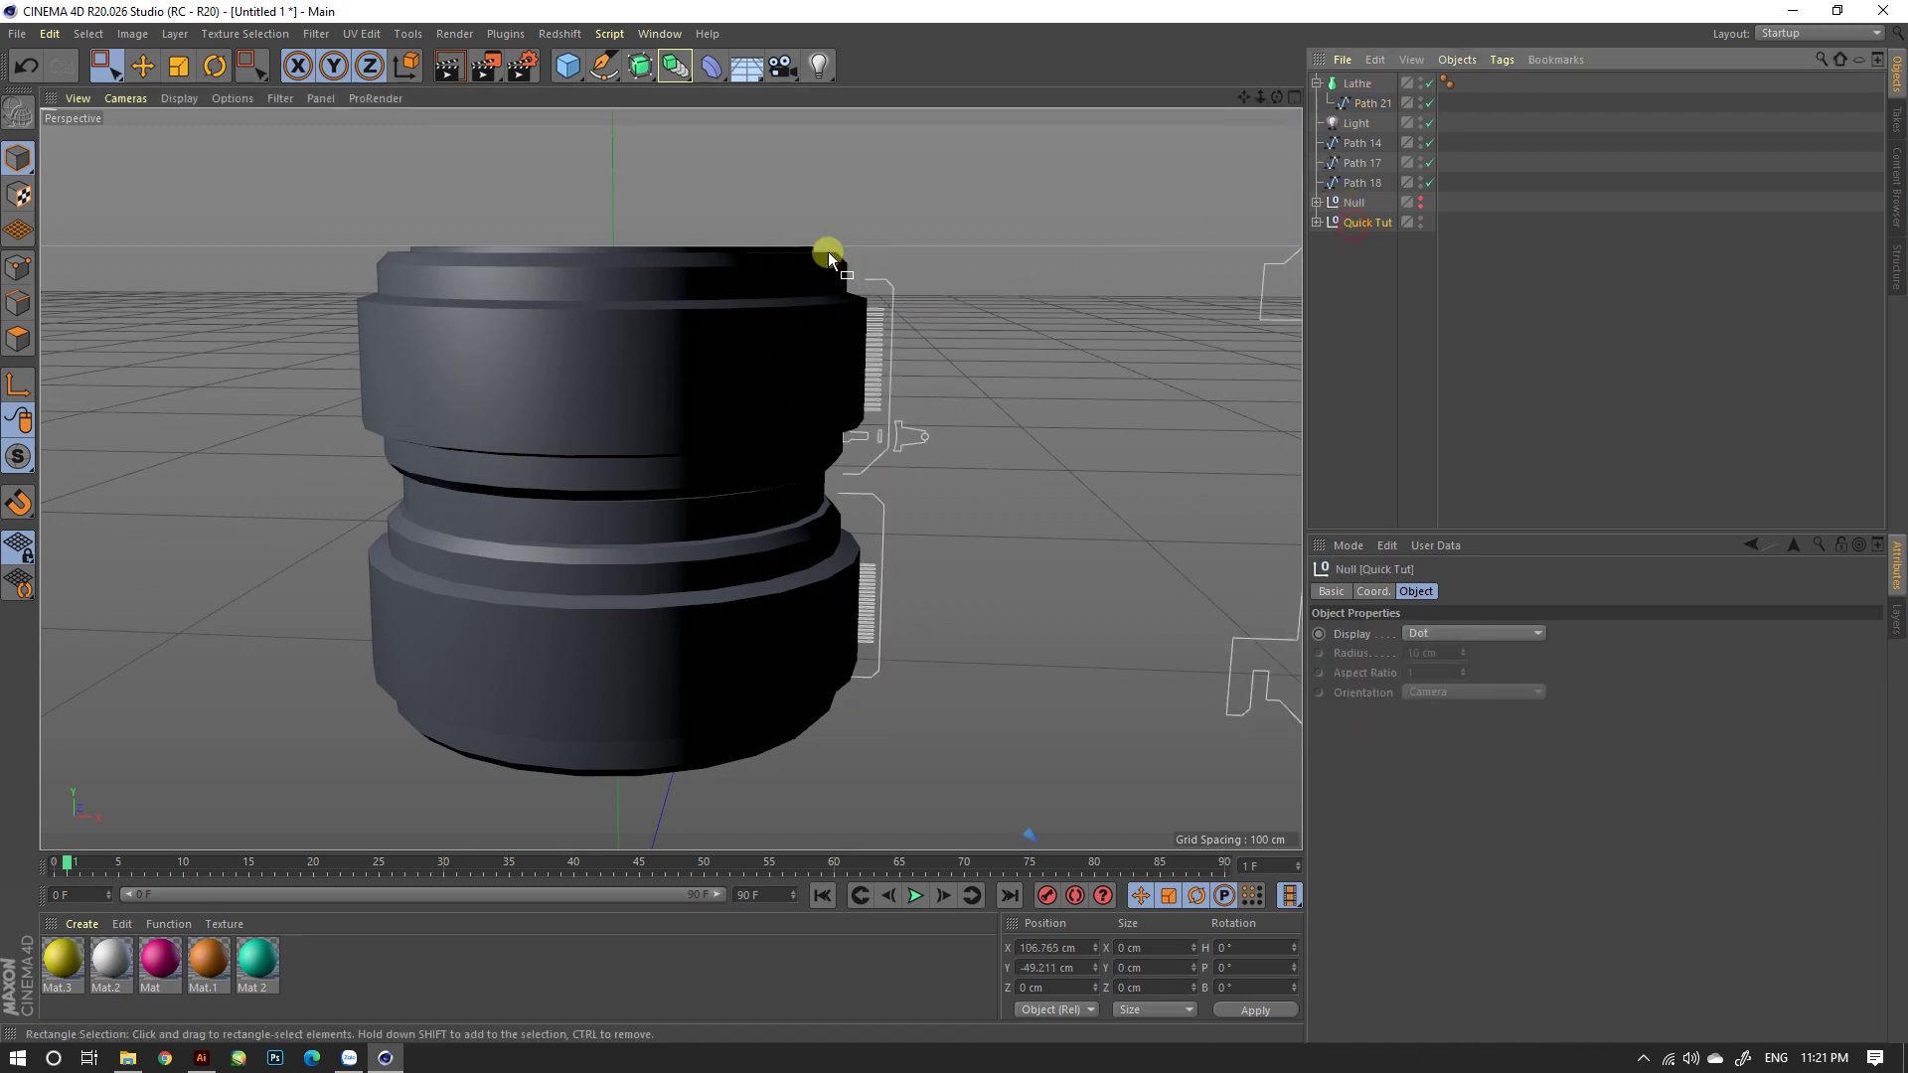
drag(678, 199, 1018, 737)
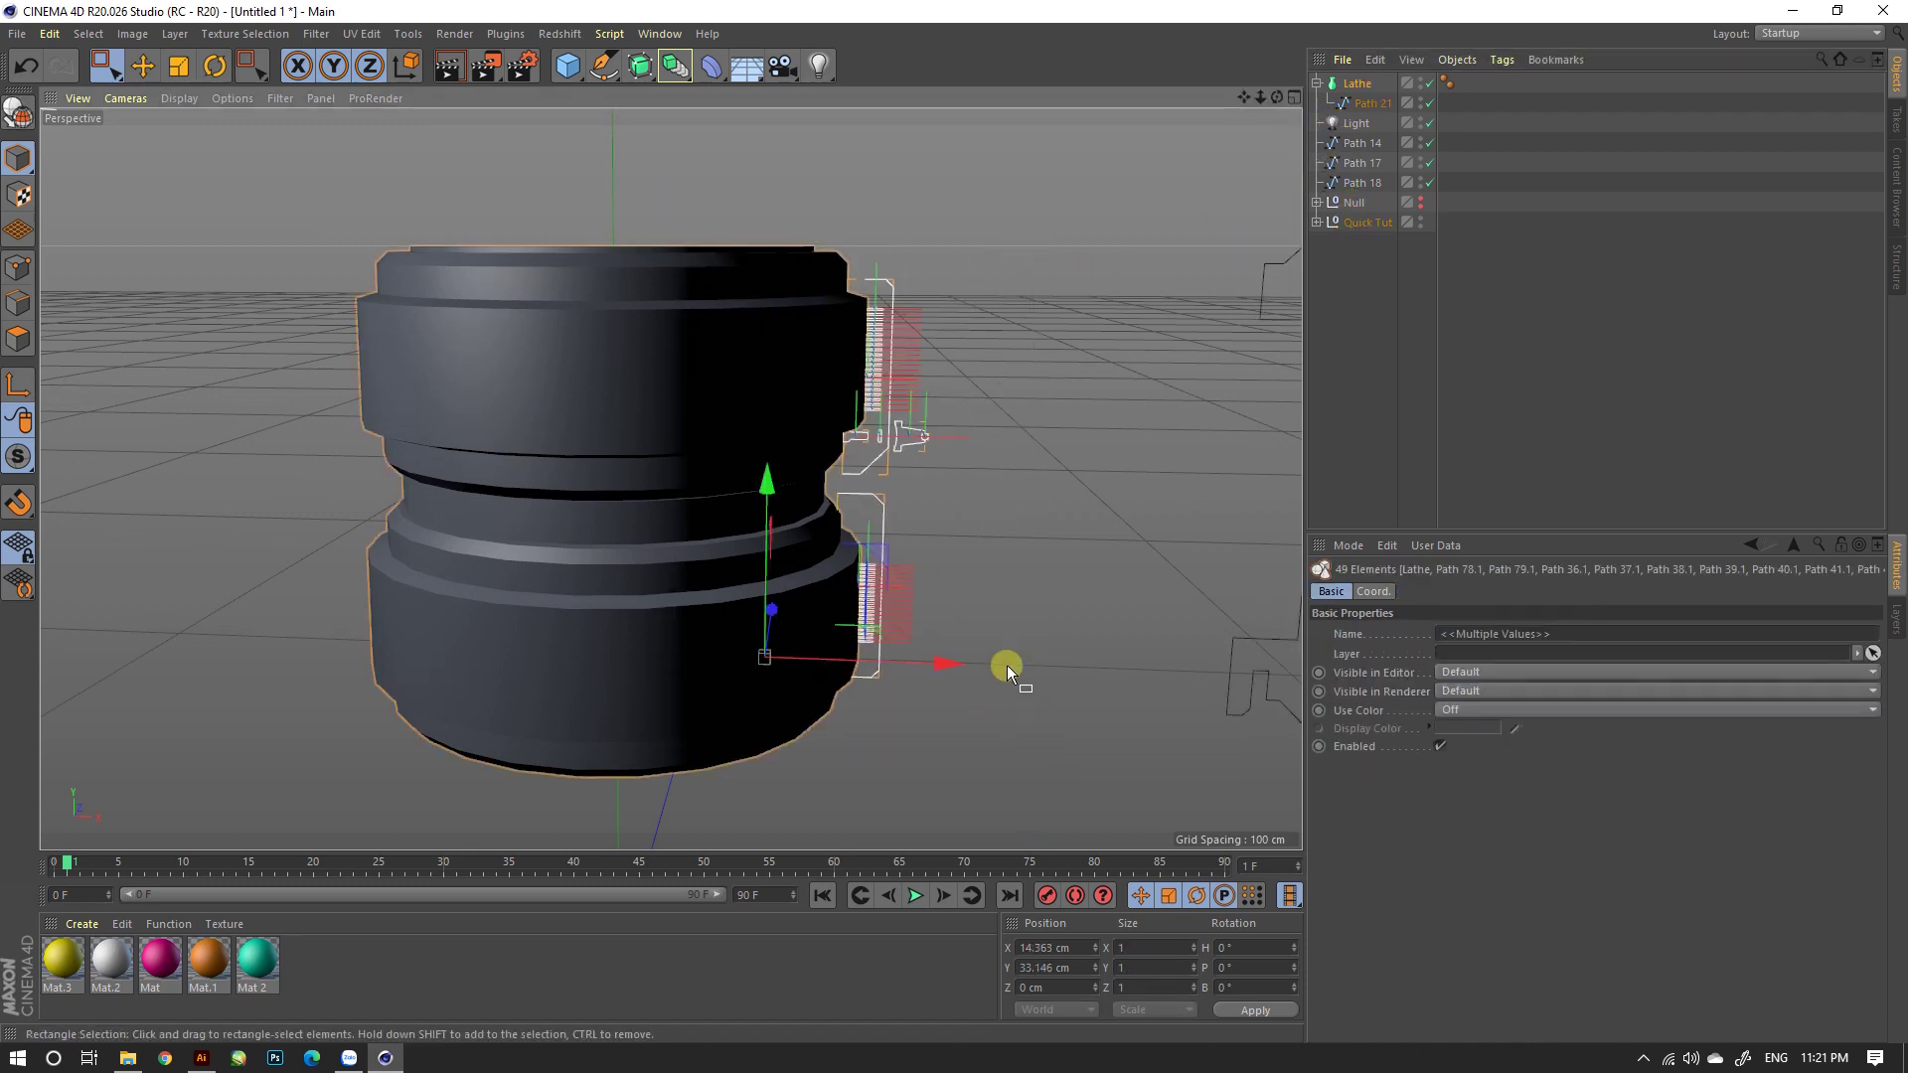
click(1422, 199)
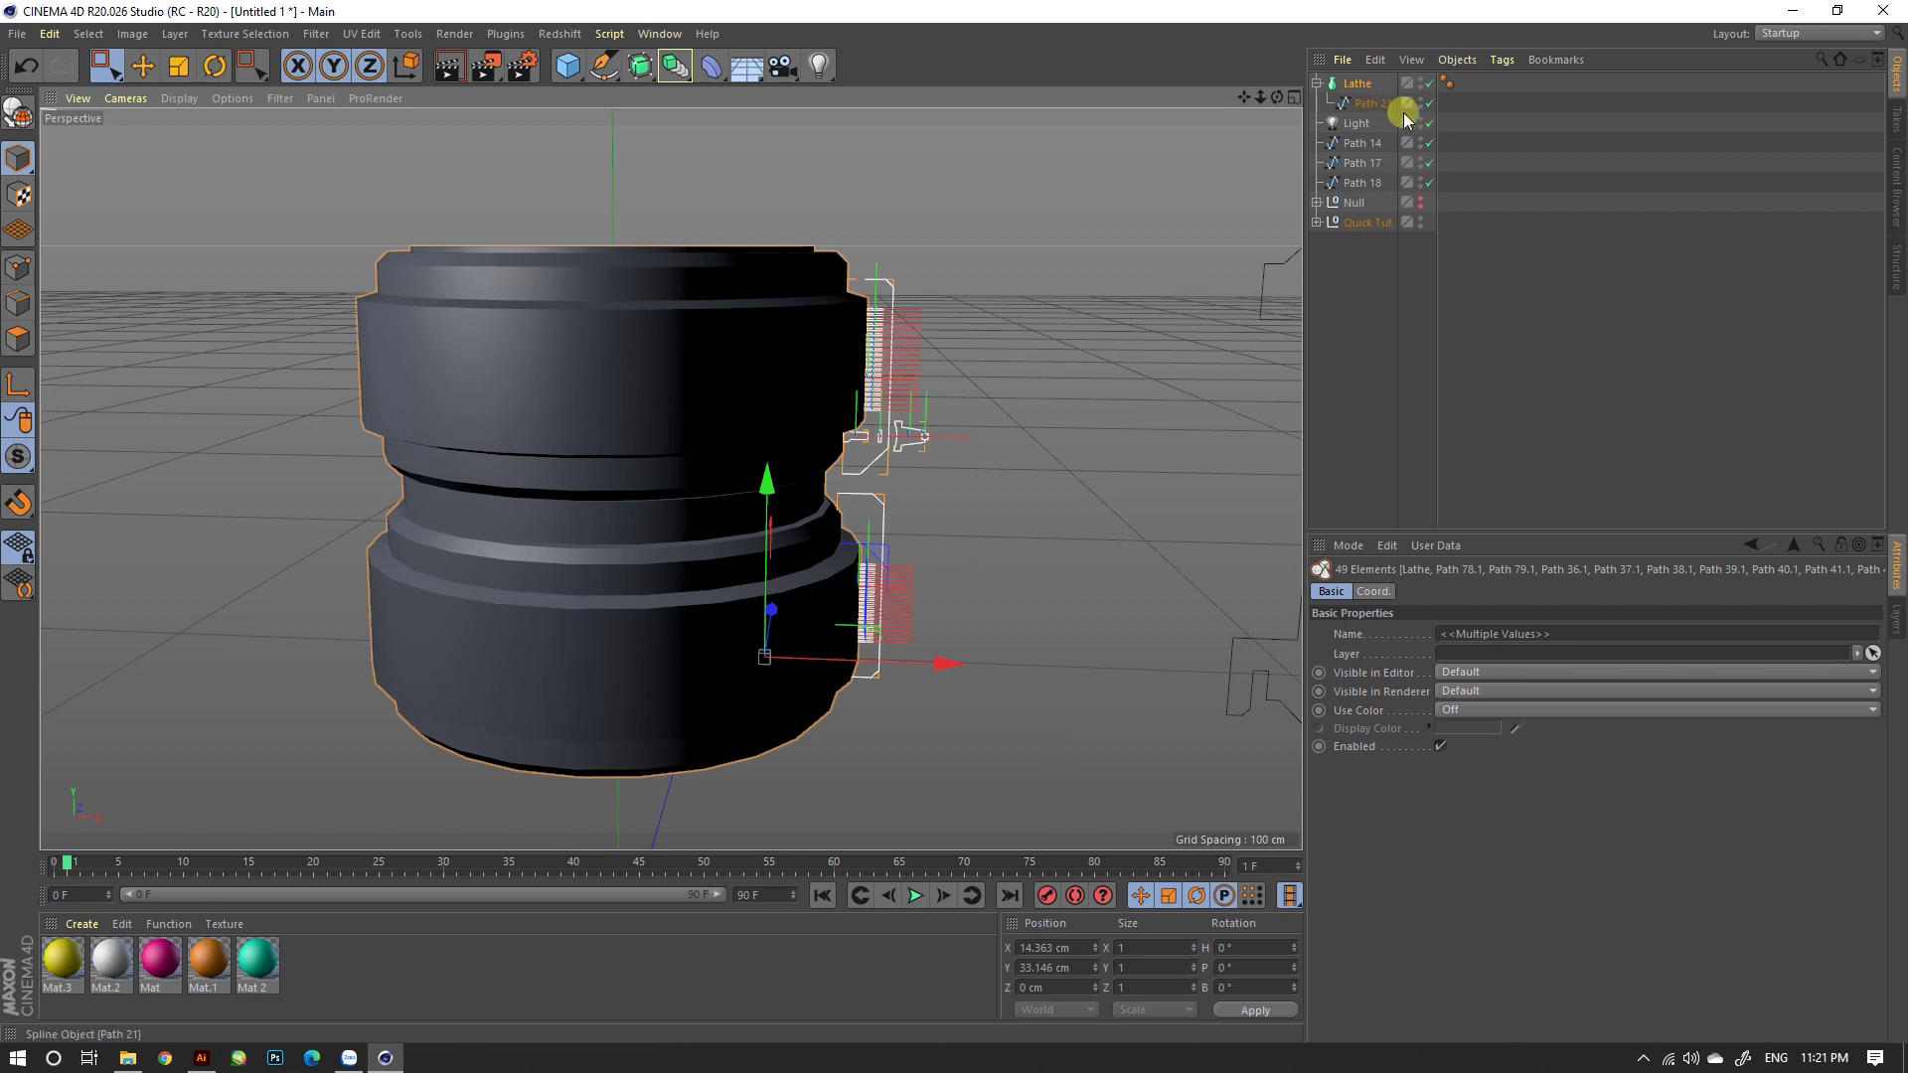
ctrl+click(1357, 84)
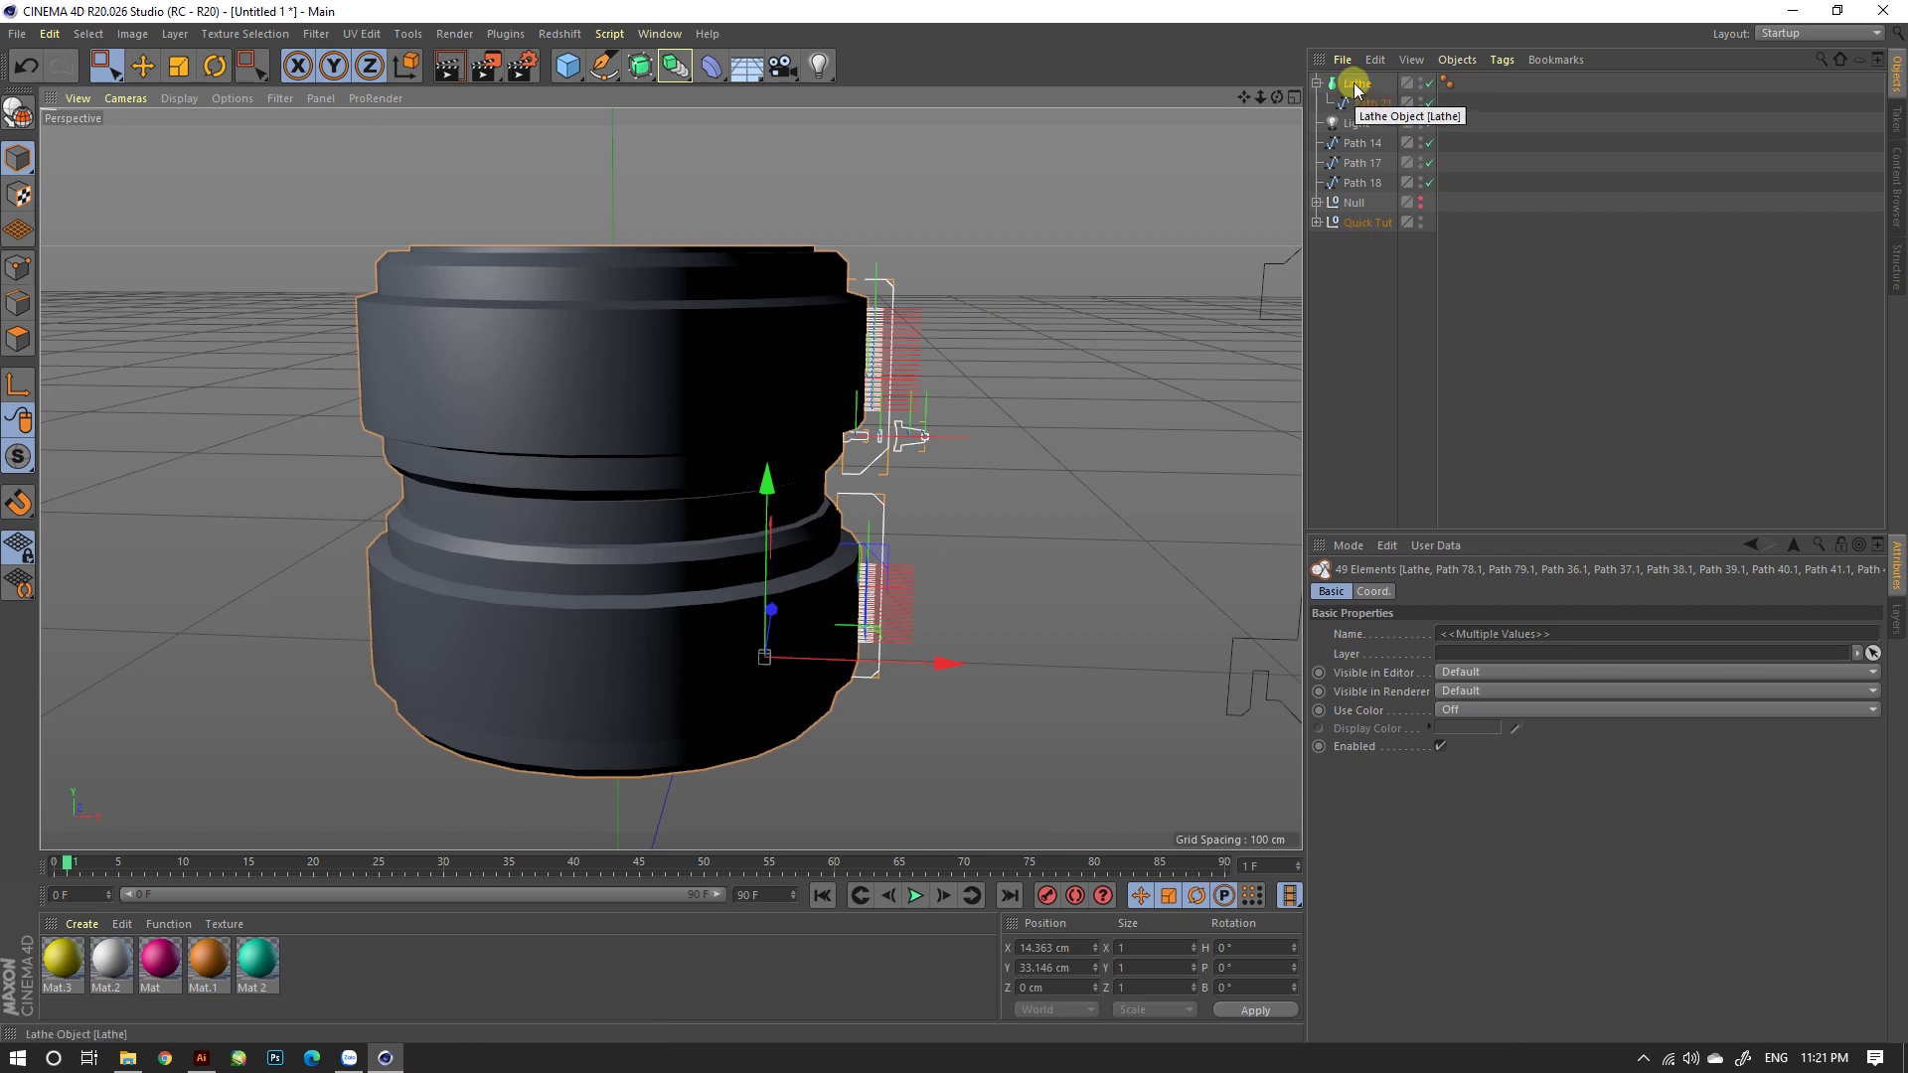
click(1344, 254)
key(ctrl+z)
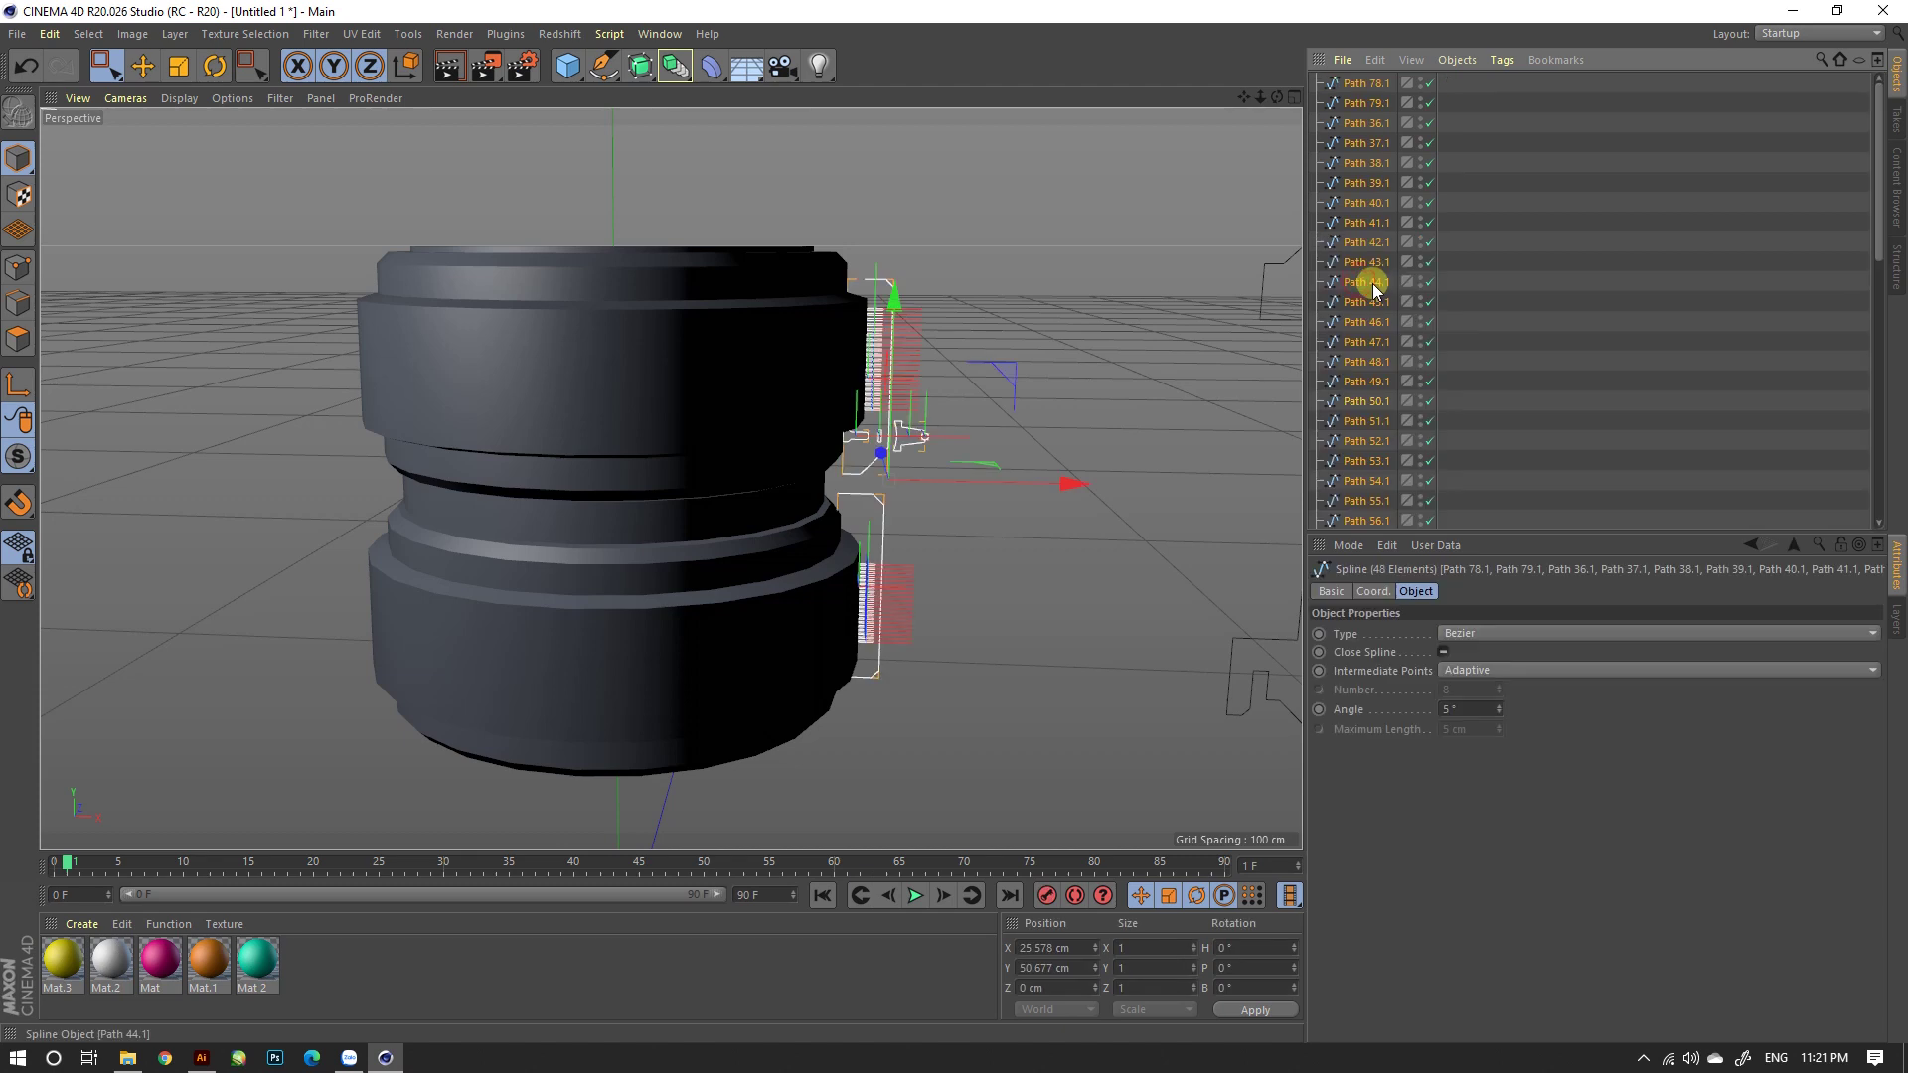
scroll(1016, 465, down, 2)
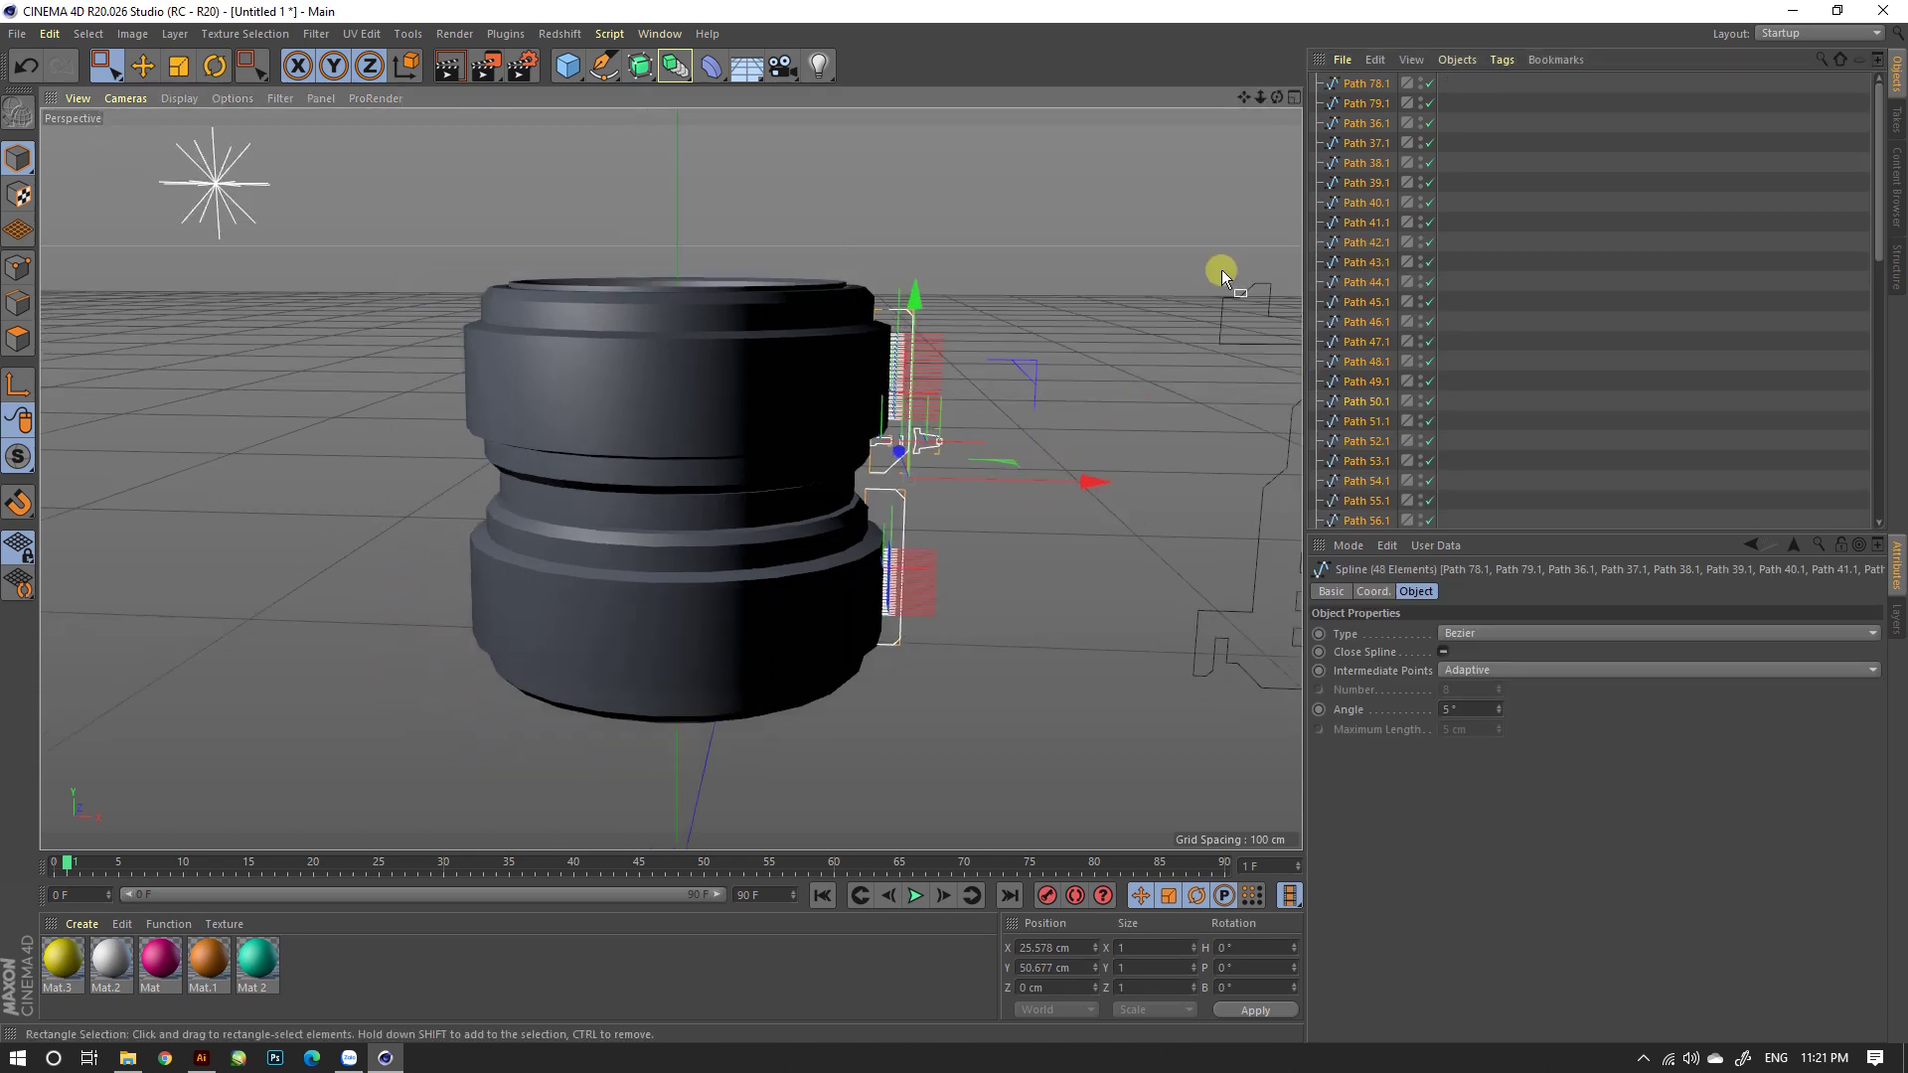
scroll(1366, 149, down, 5)
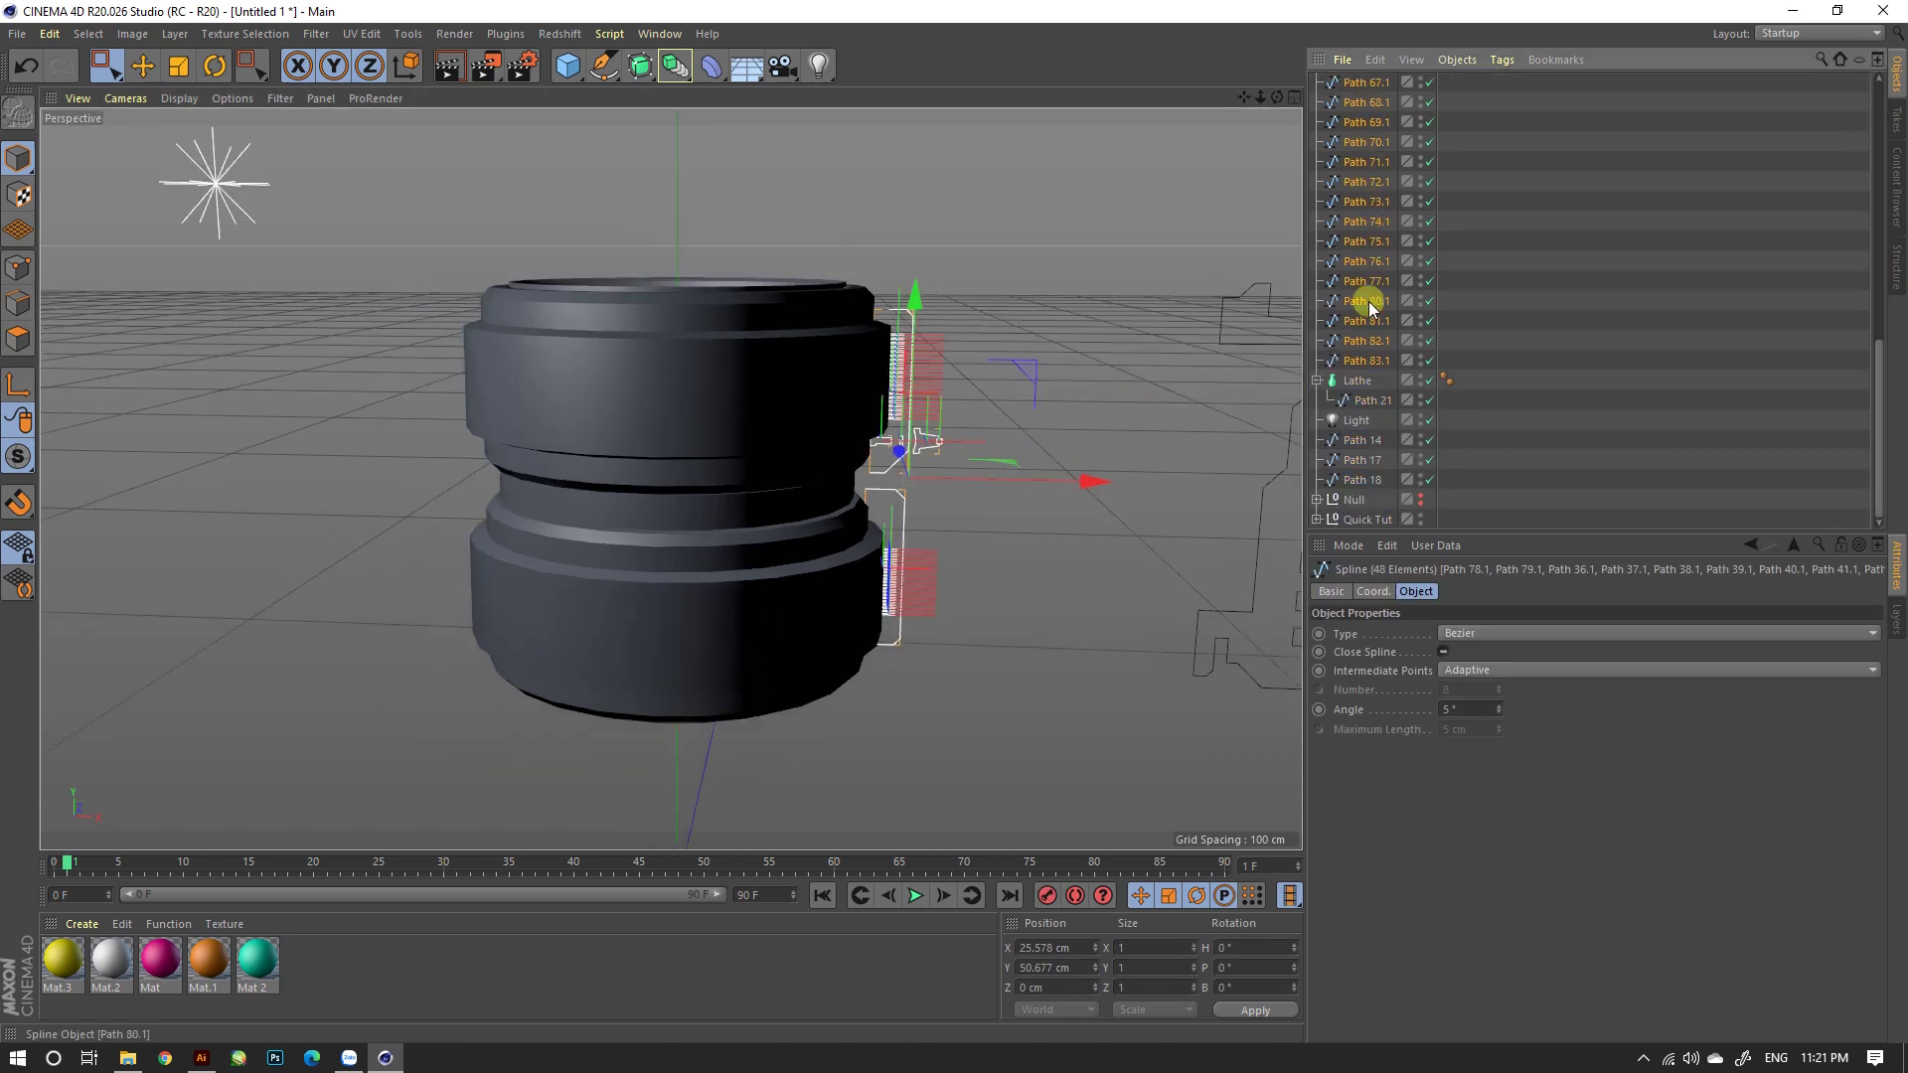
ctrl+click(1369, 402)
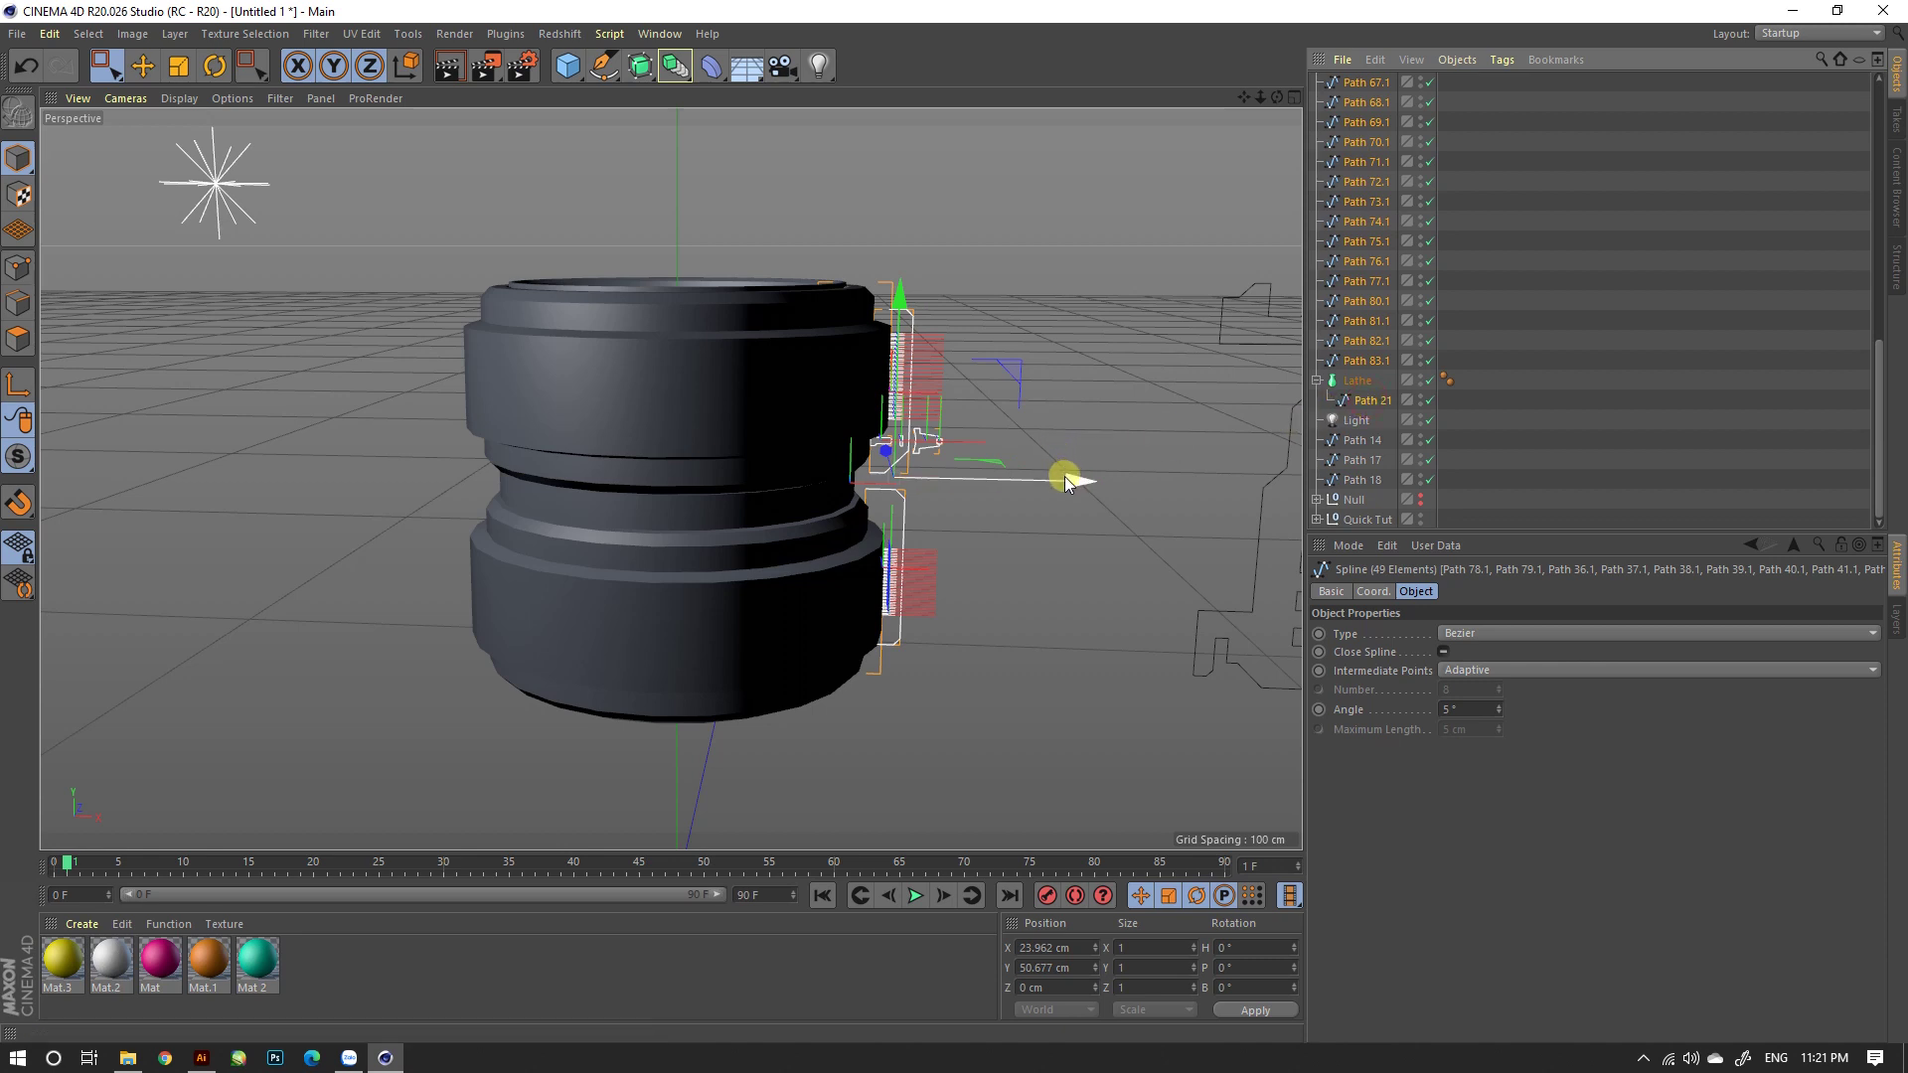
drag(1072, 480, 921, 473)
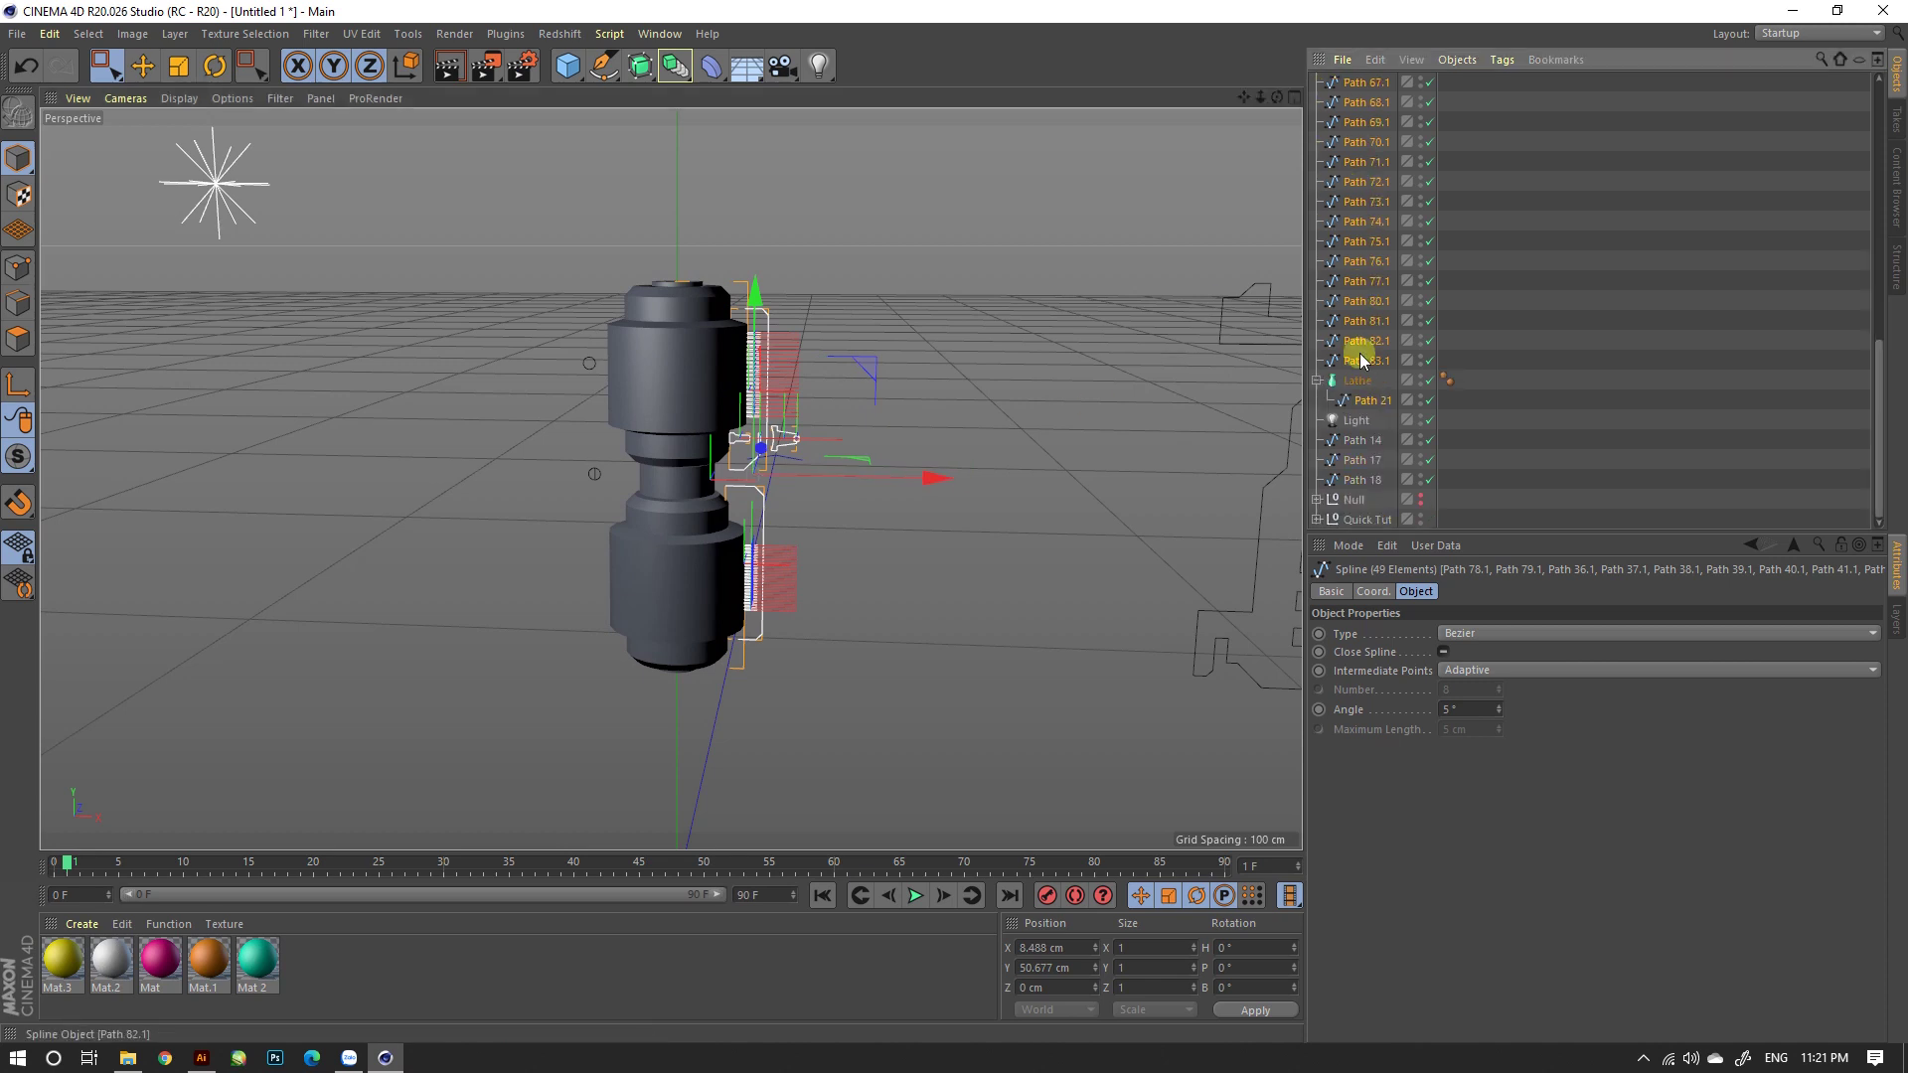
click(1359, 402)
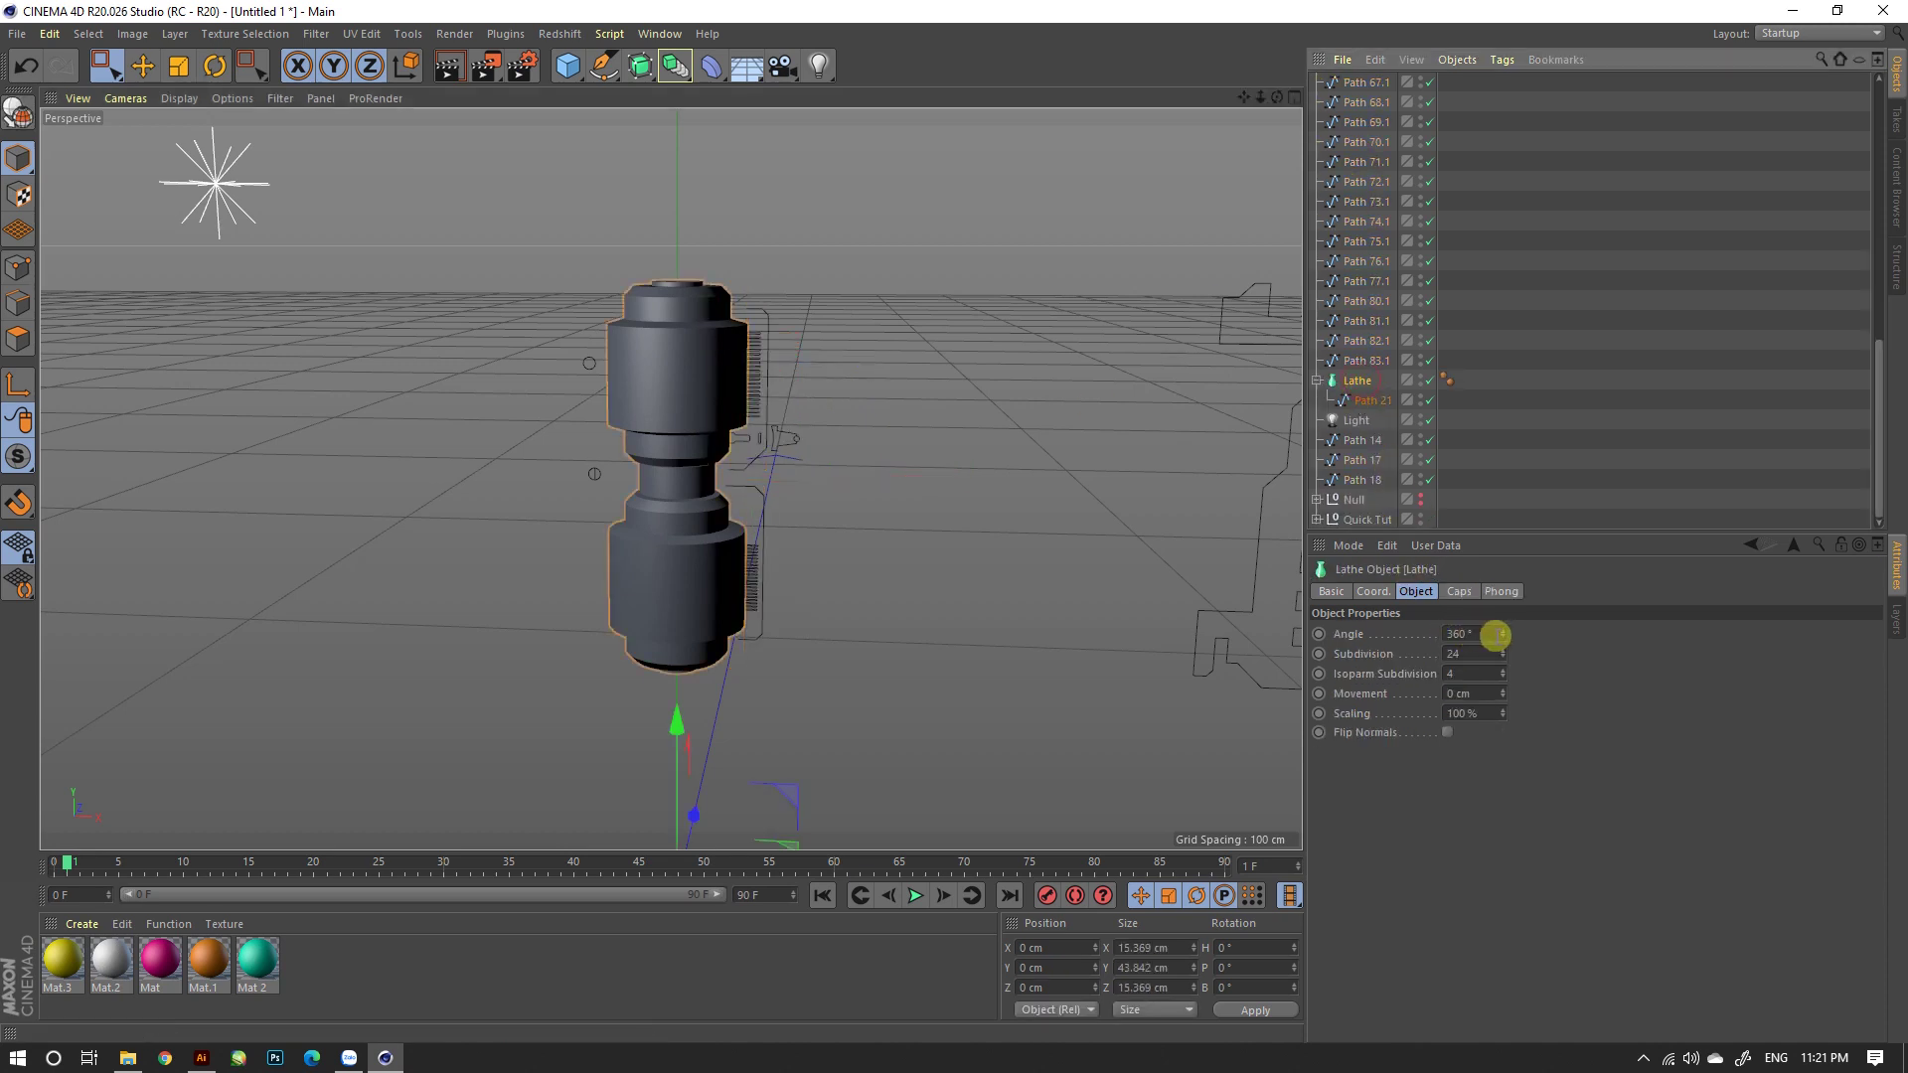
Step: Drag the Lathe's Angle slider to revolve it only partway, orbiting to inspect the opening
drag(1497, 634, 1503, 646)
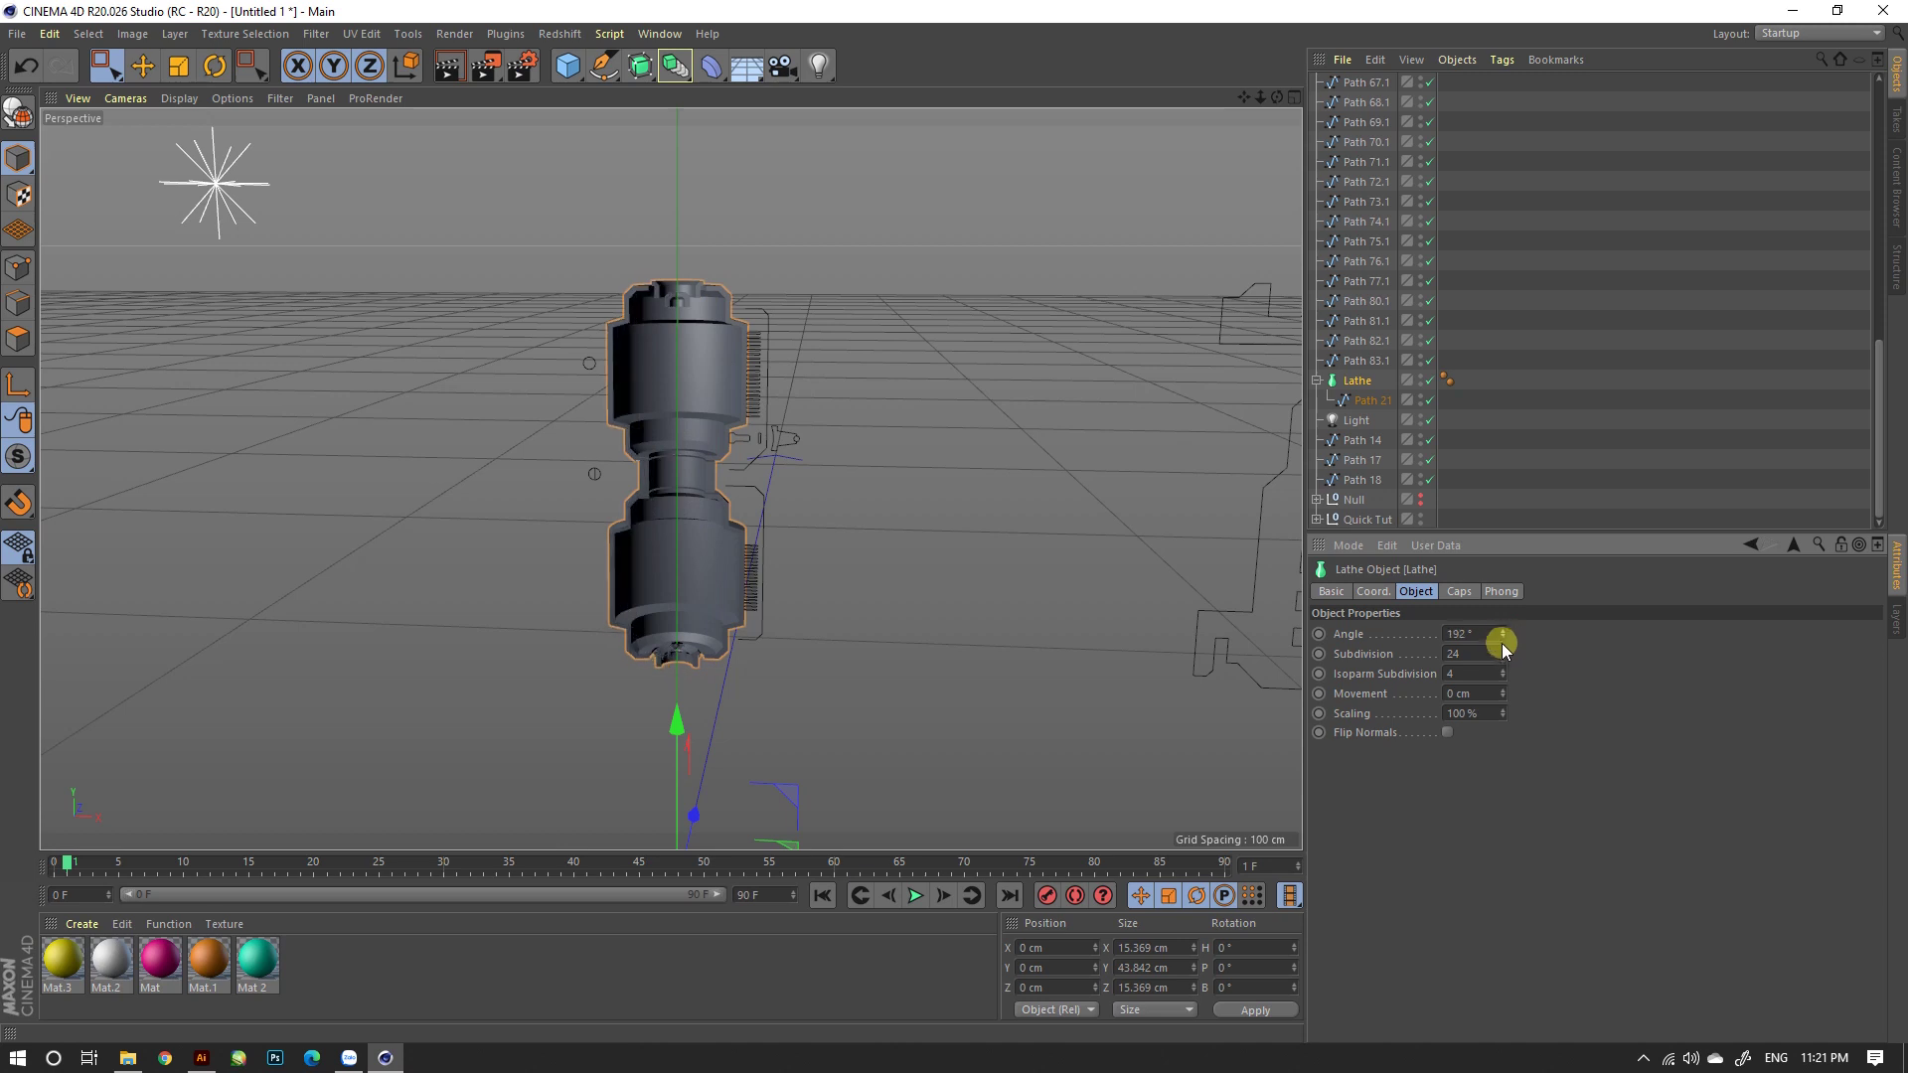
scroll(676, 642, up, 3)
scroll(656, 676, up, 5)
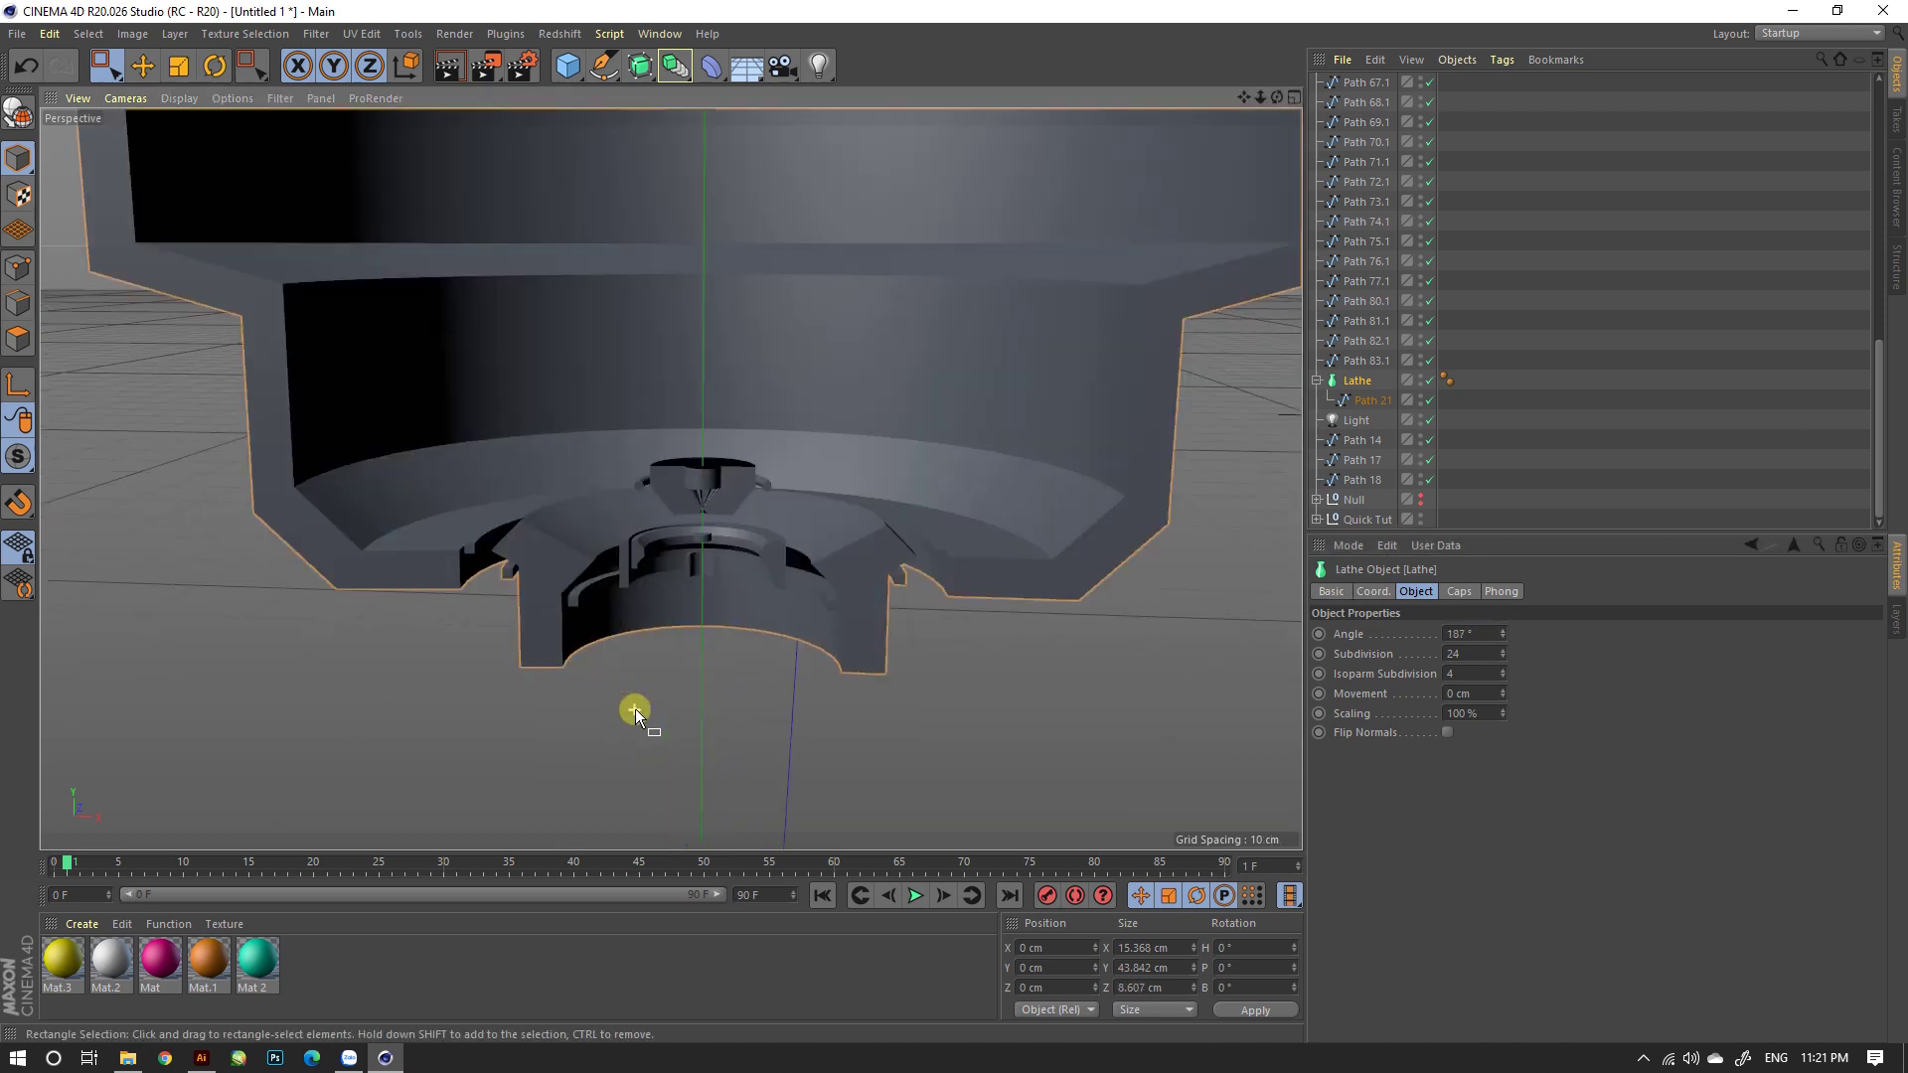
scroll(672, 640, up, 2)
mouse_move(672, 640)
alt+mouse_down()
mouse_move(669, 490)
mouse_move(736, 414)
mouse_move(717, 152)
mouse_move(647, 217)
mouse_move(672, 366)
mouse_move(778, 415)
mouse_move(755, 499)
alt+mouse_up()
scroll(726, 567, down, 5)
scroll(715, 641, down, 3)
scroll(736, 656, down, 3)
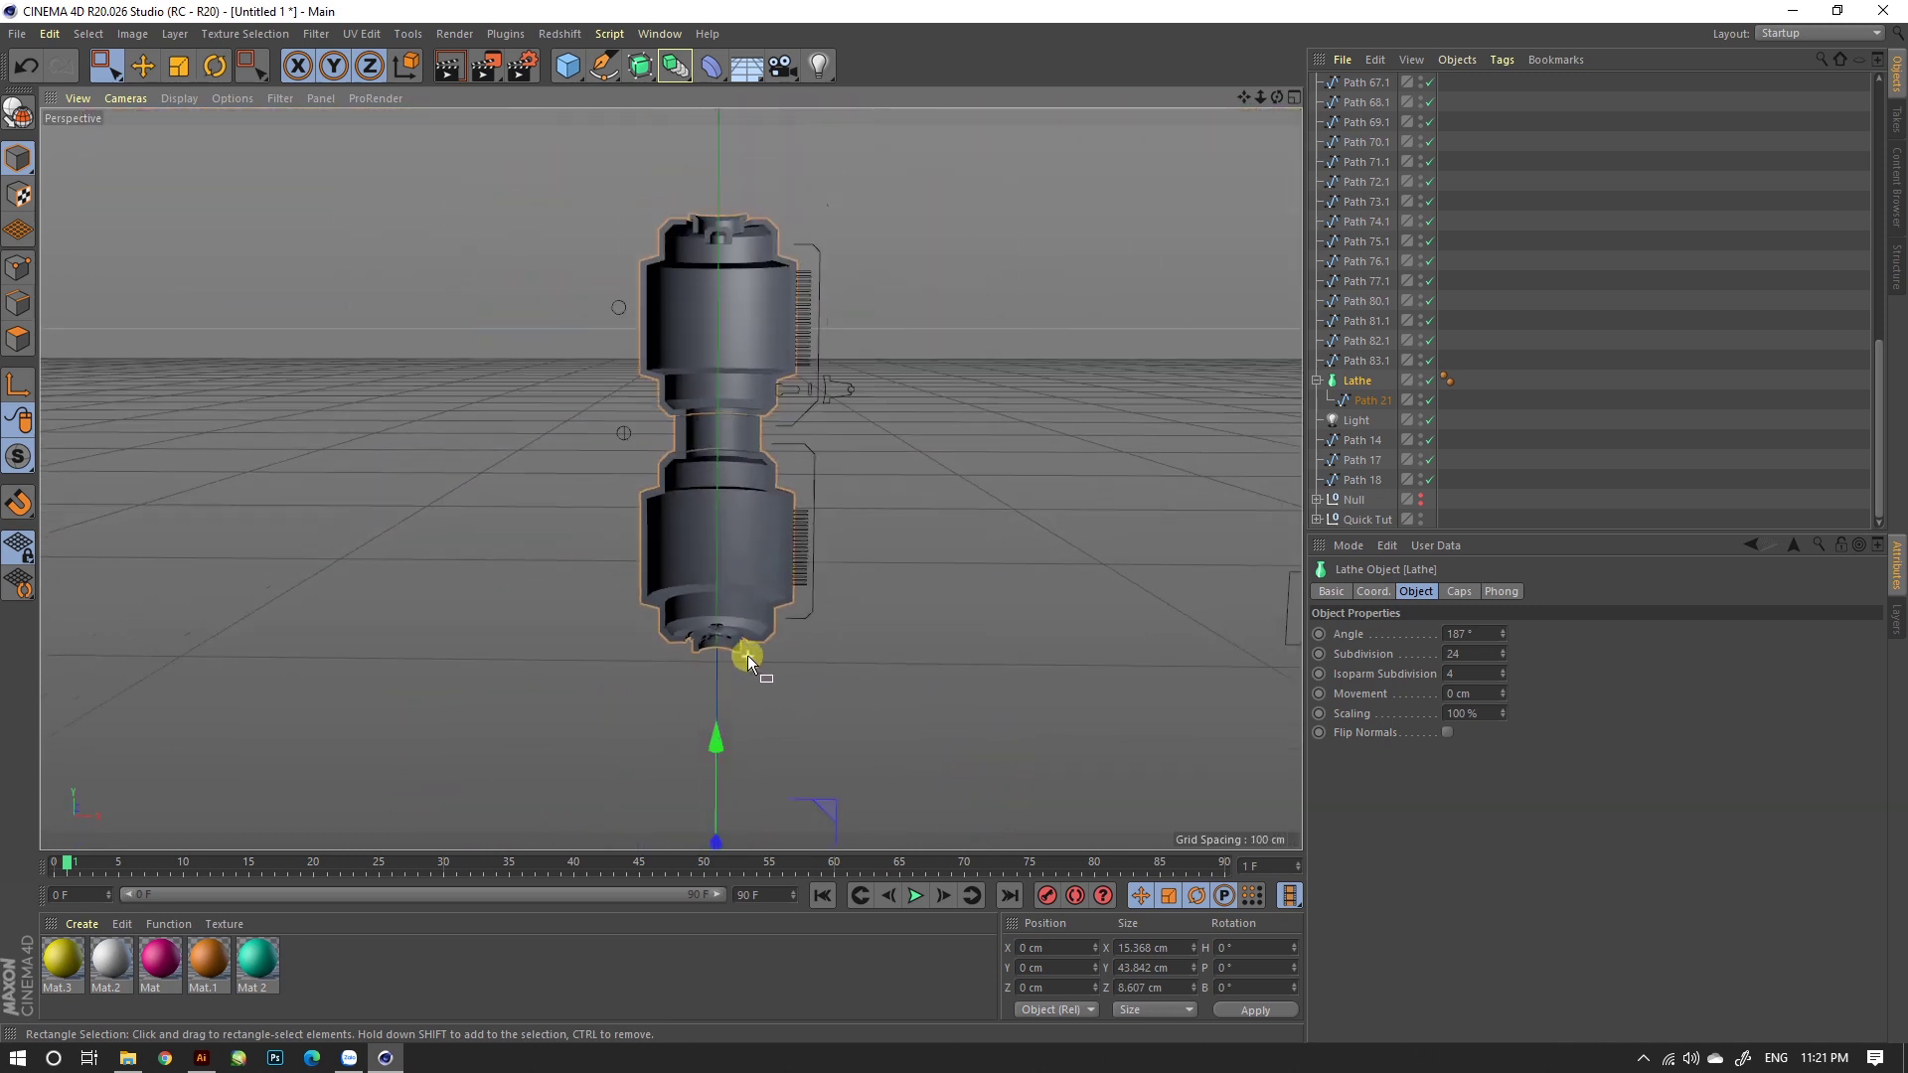
scroll(724, 366, up, 1)
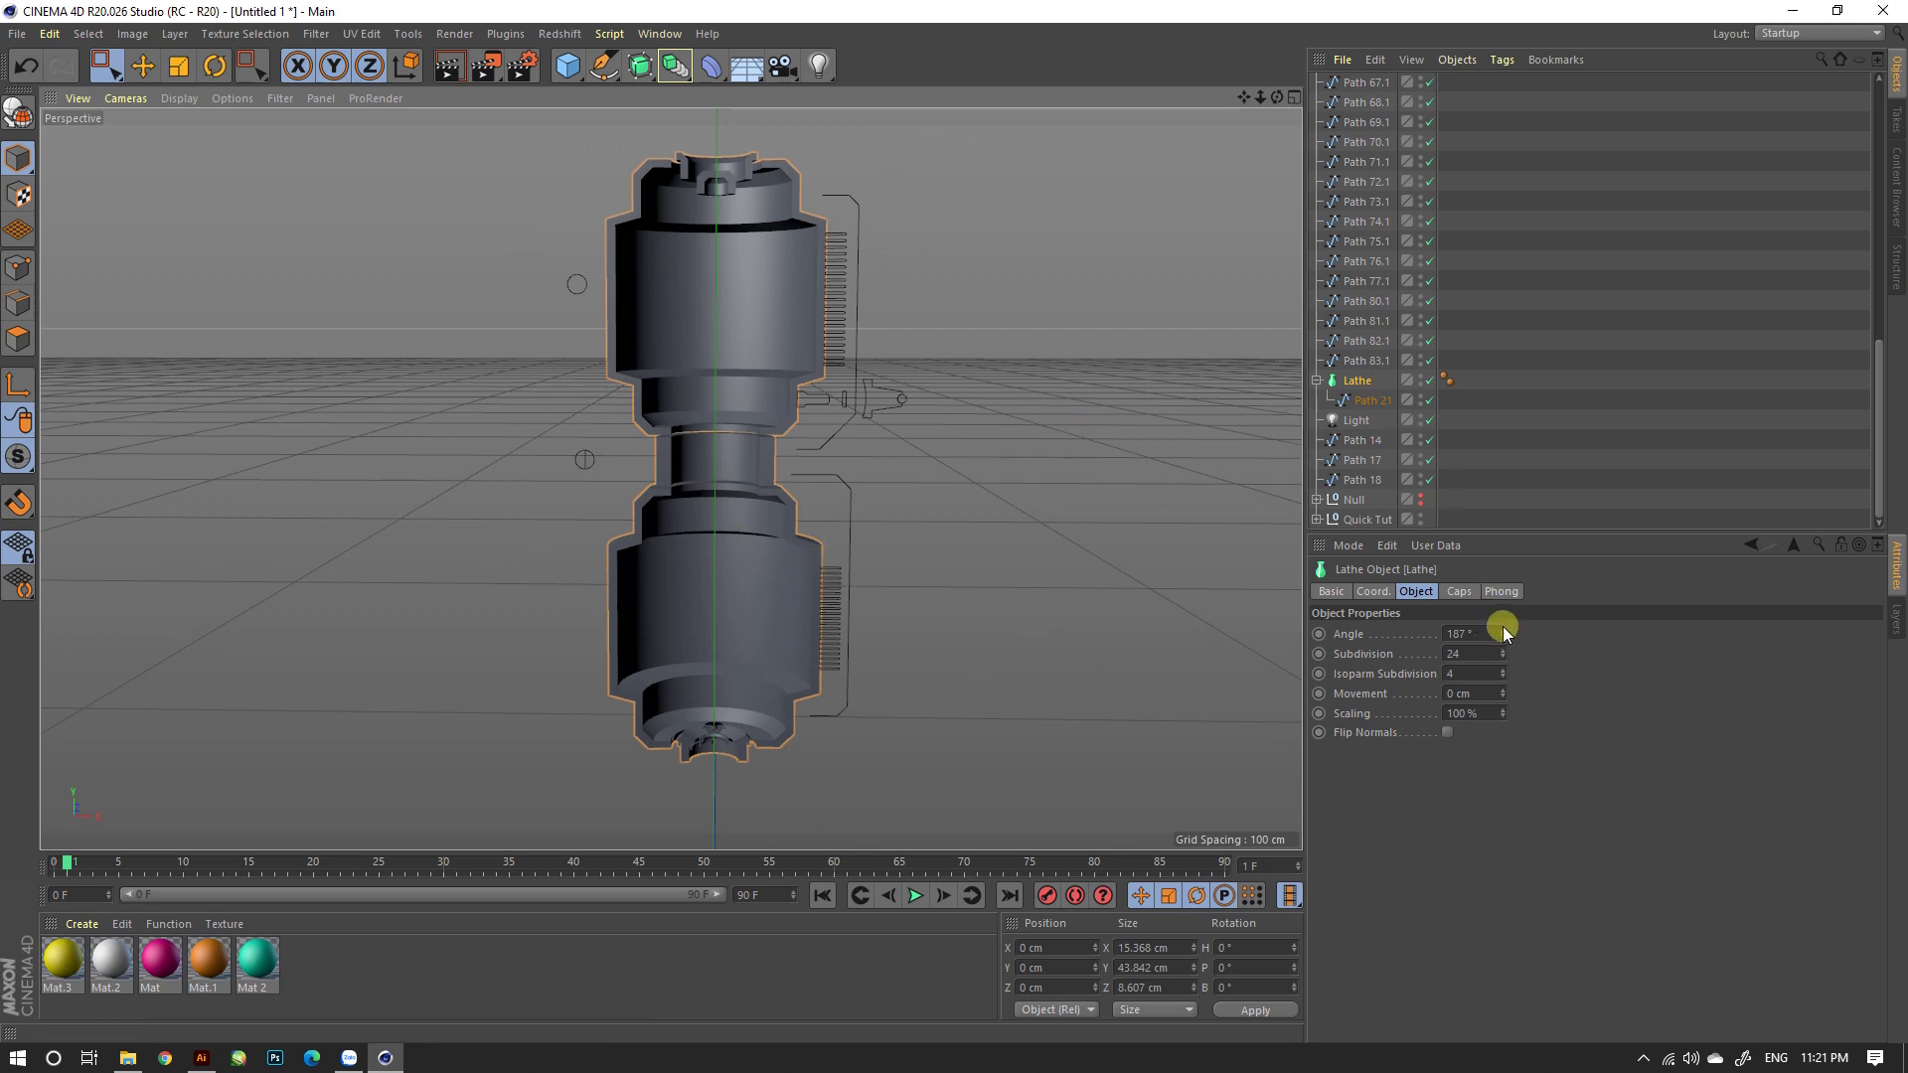
drag(1503, 633, 1501, 628)
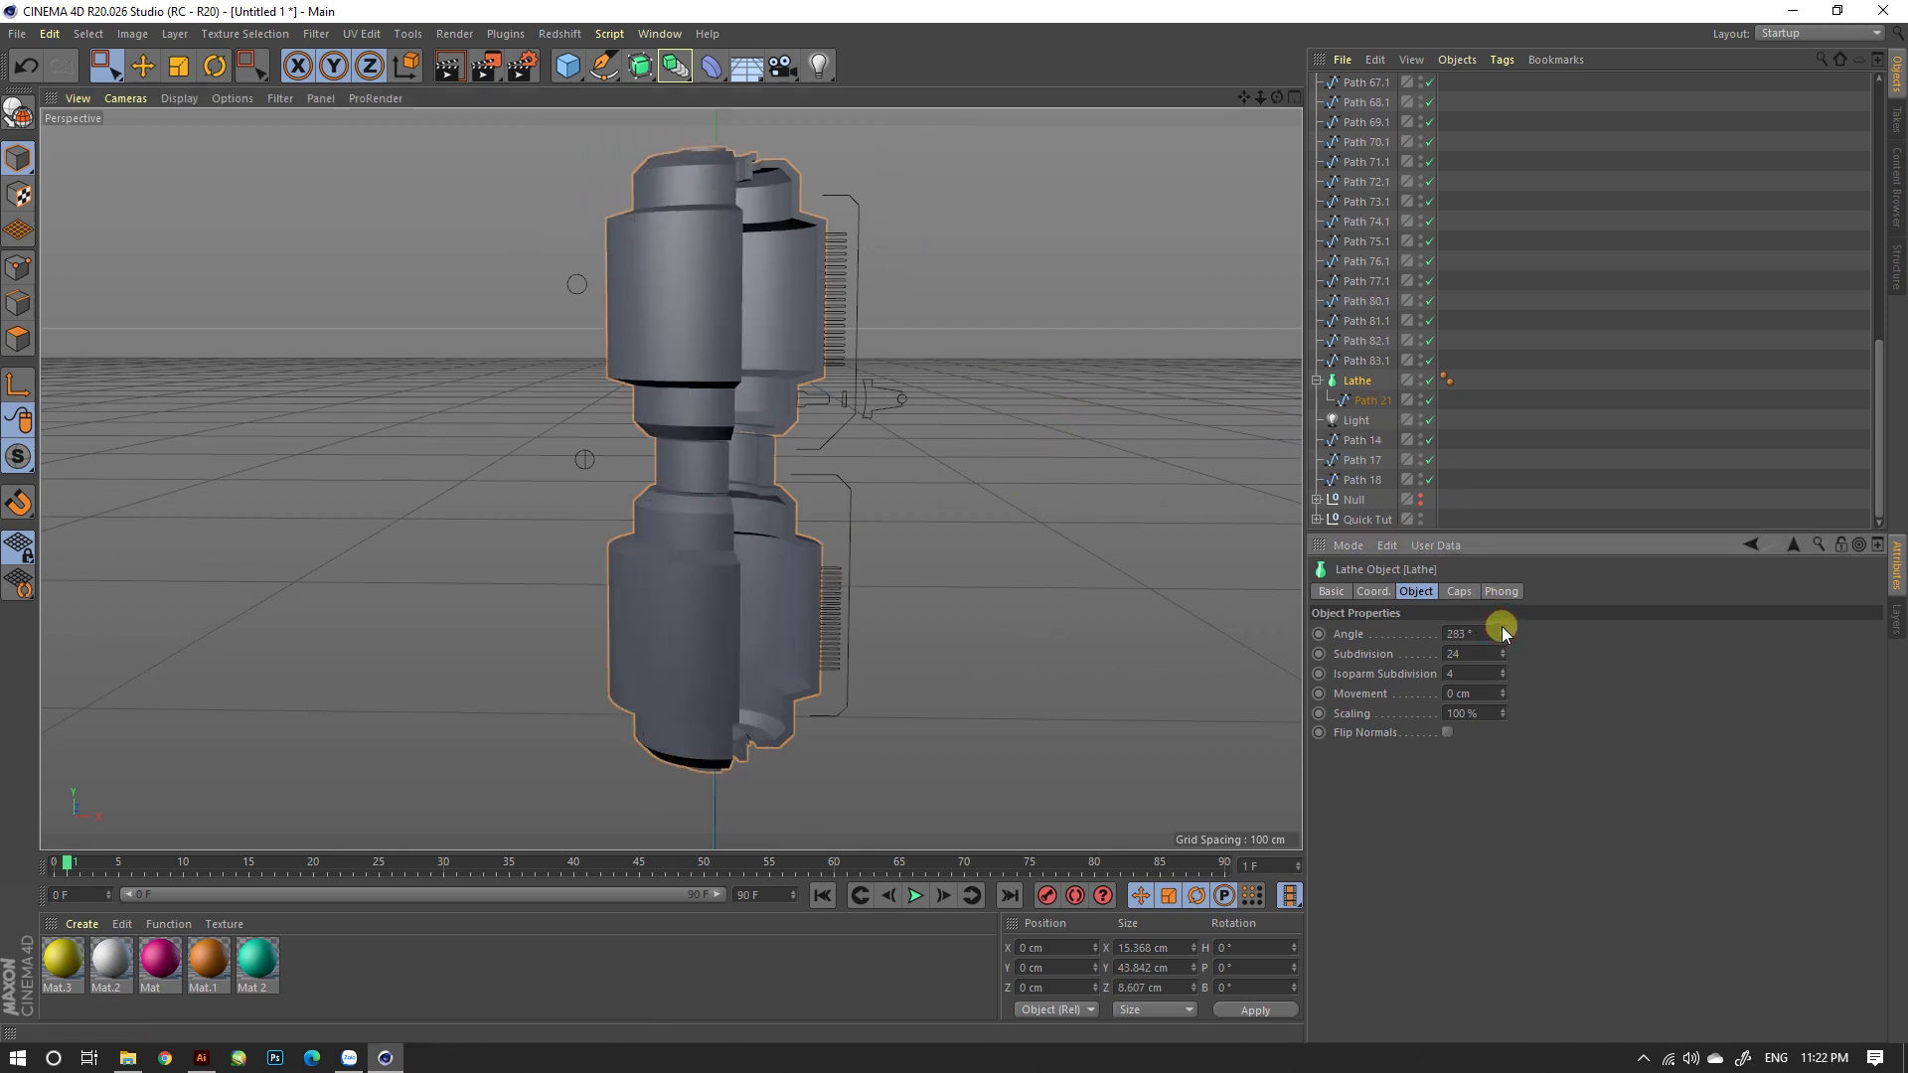
mouse_move(879, 534)
alt+mouse_down()
mouse_move(744, 379)
mouse_move(623, 405)
alt+mouse_up()
Step: Set the Lathe's Angle to exactly 240° and orbit around the cutaway
click(1485, 633)
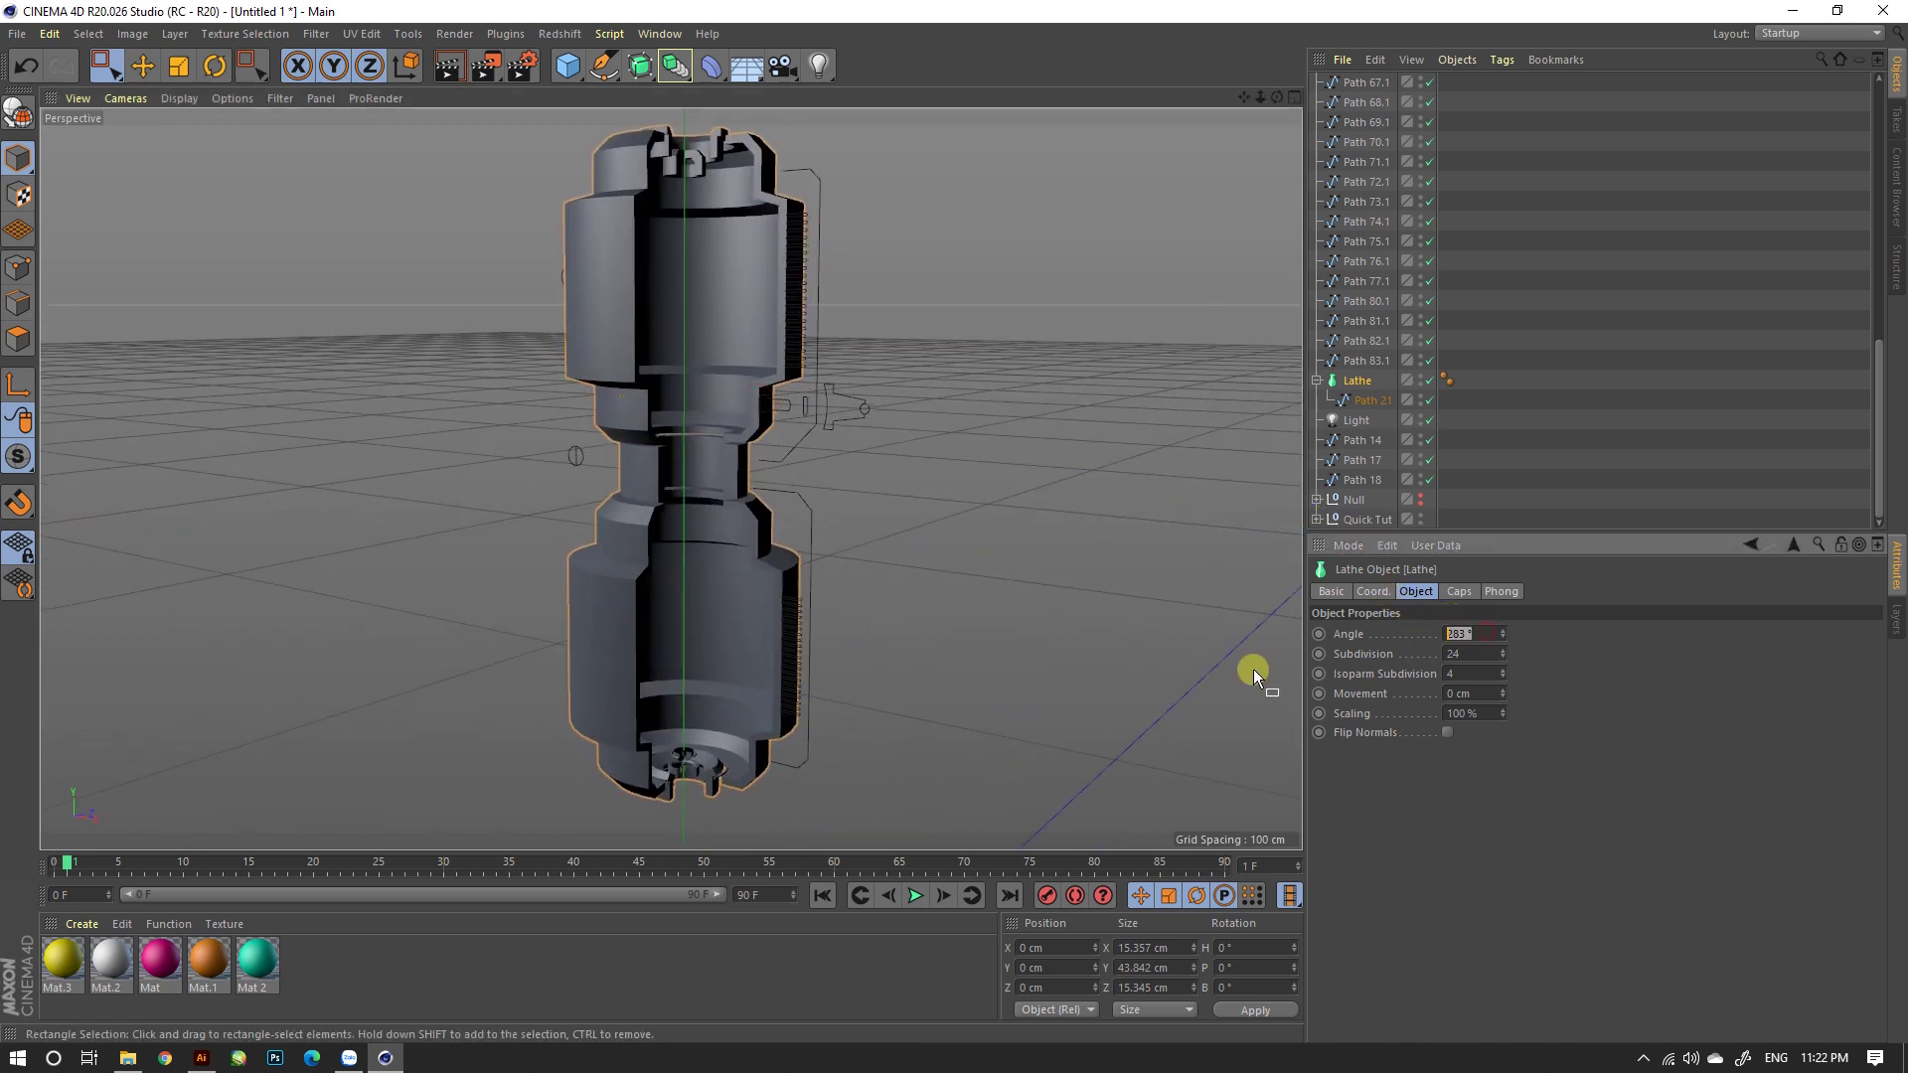
text(240)
key(Return)
scroll(807, 640, down, 3)
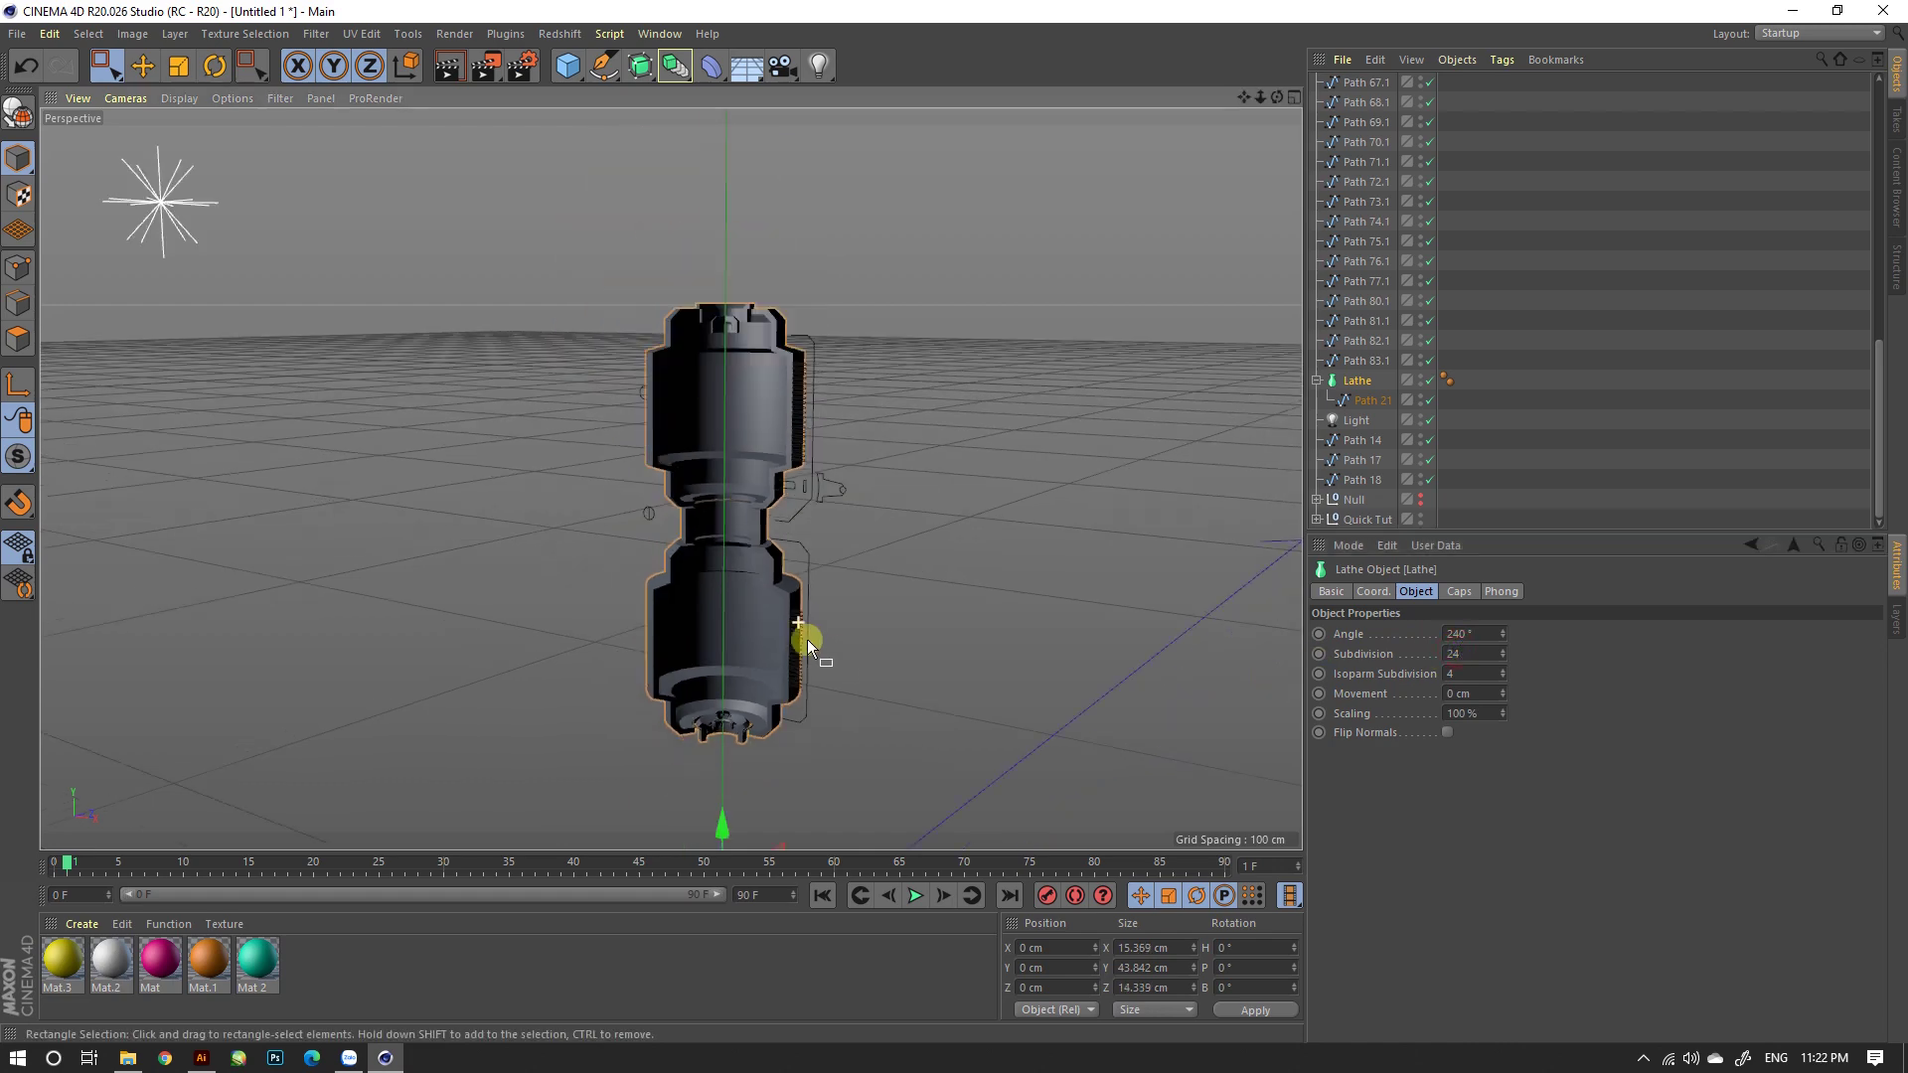
mouse_move(807, 640)
alt+mouse_down()
mouse_move(952, 620)
mouse_move(832, 612)
mouse_move(841, 592)
mouse_move(855, 604)
alt+mouse_up()
scroll(773, 452, up, 2)
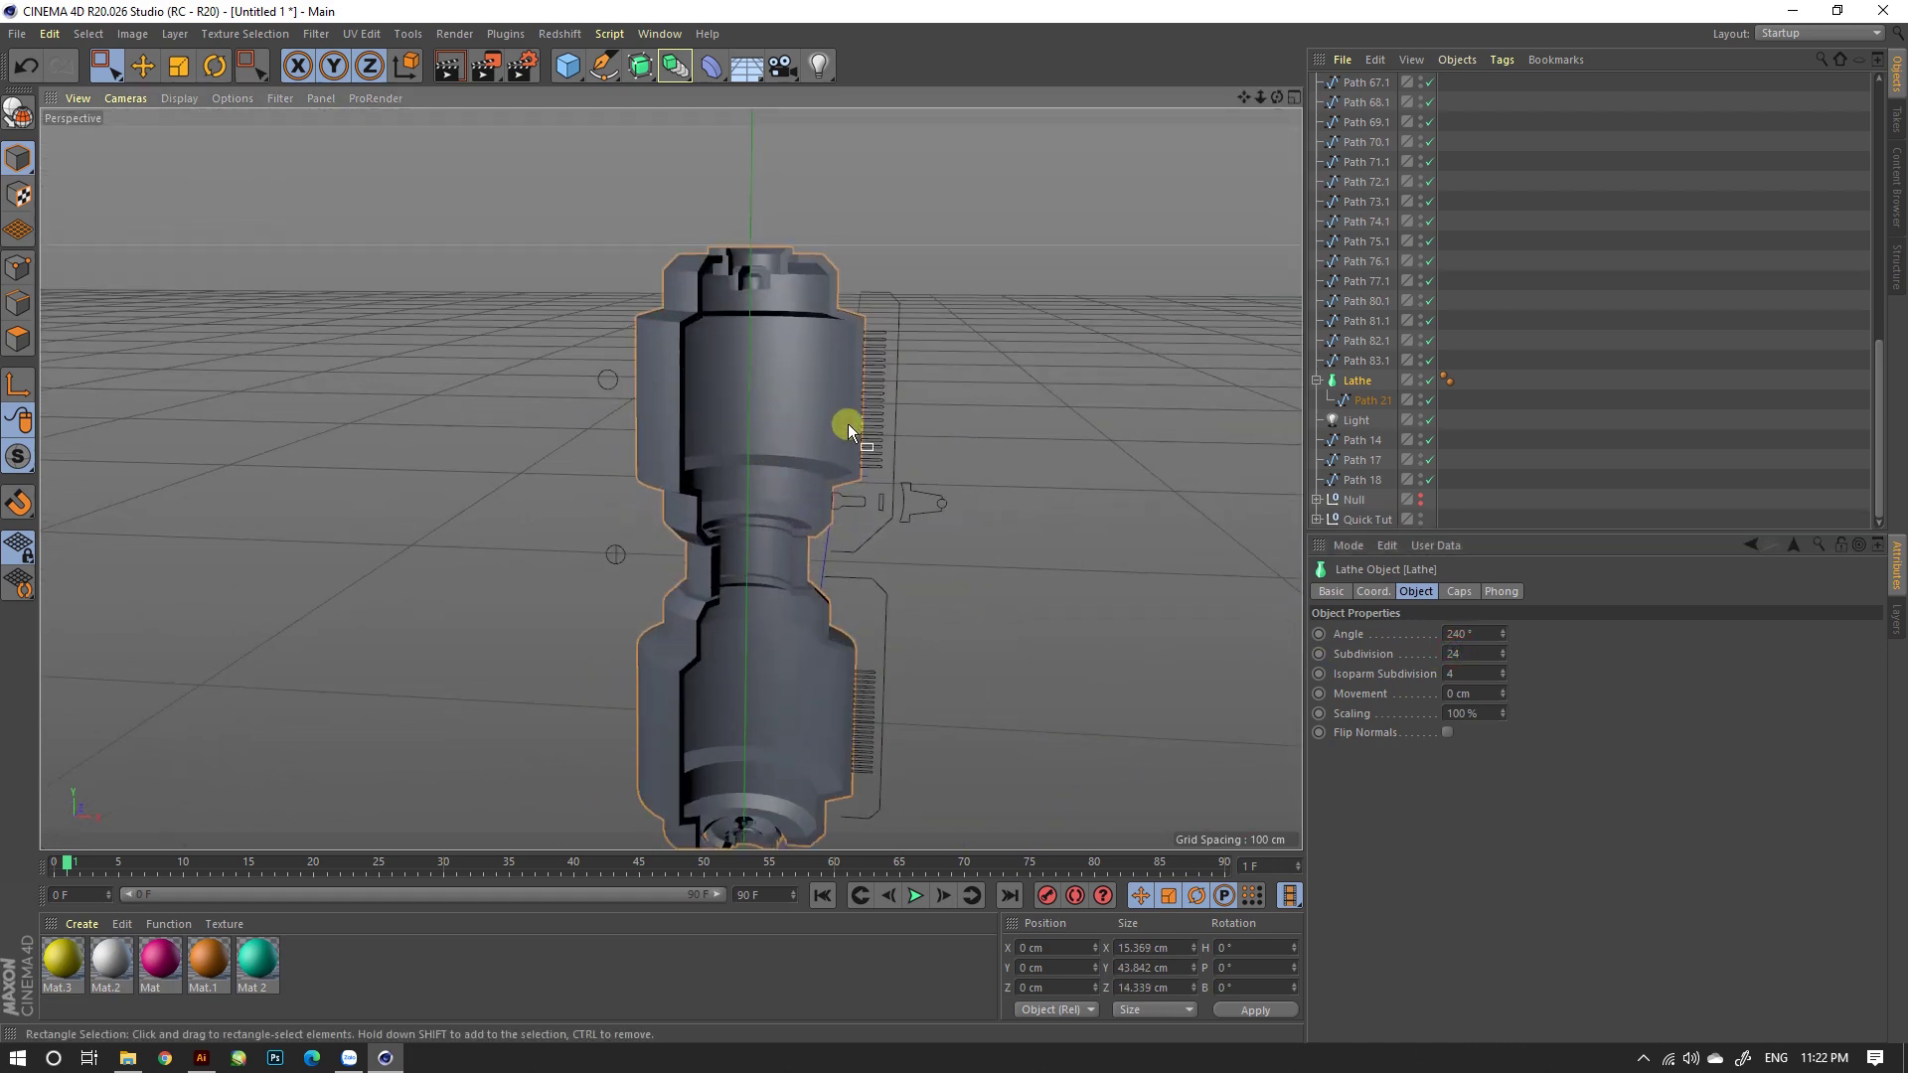
scroll(870, 443, up, 1)
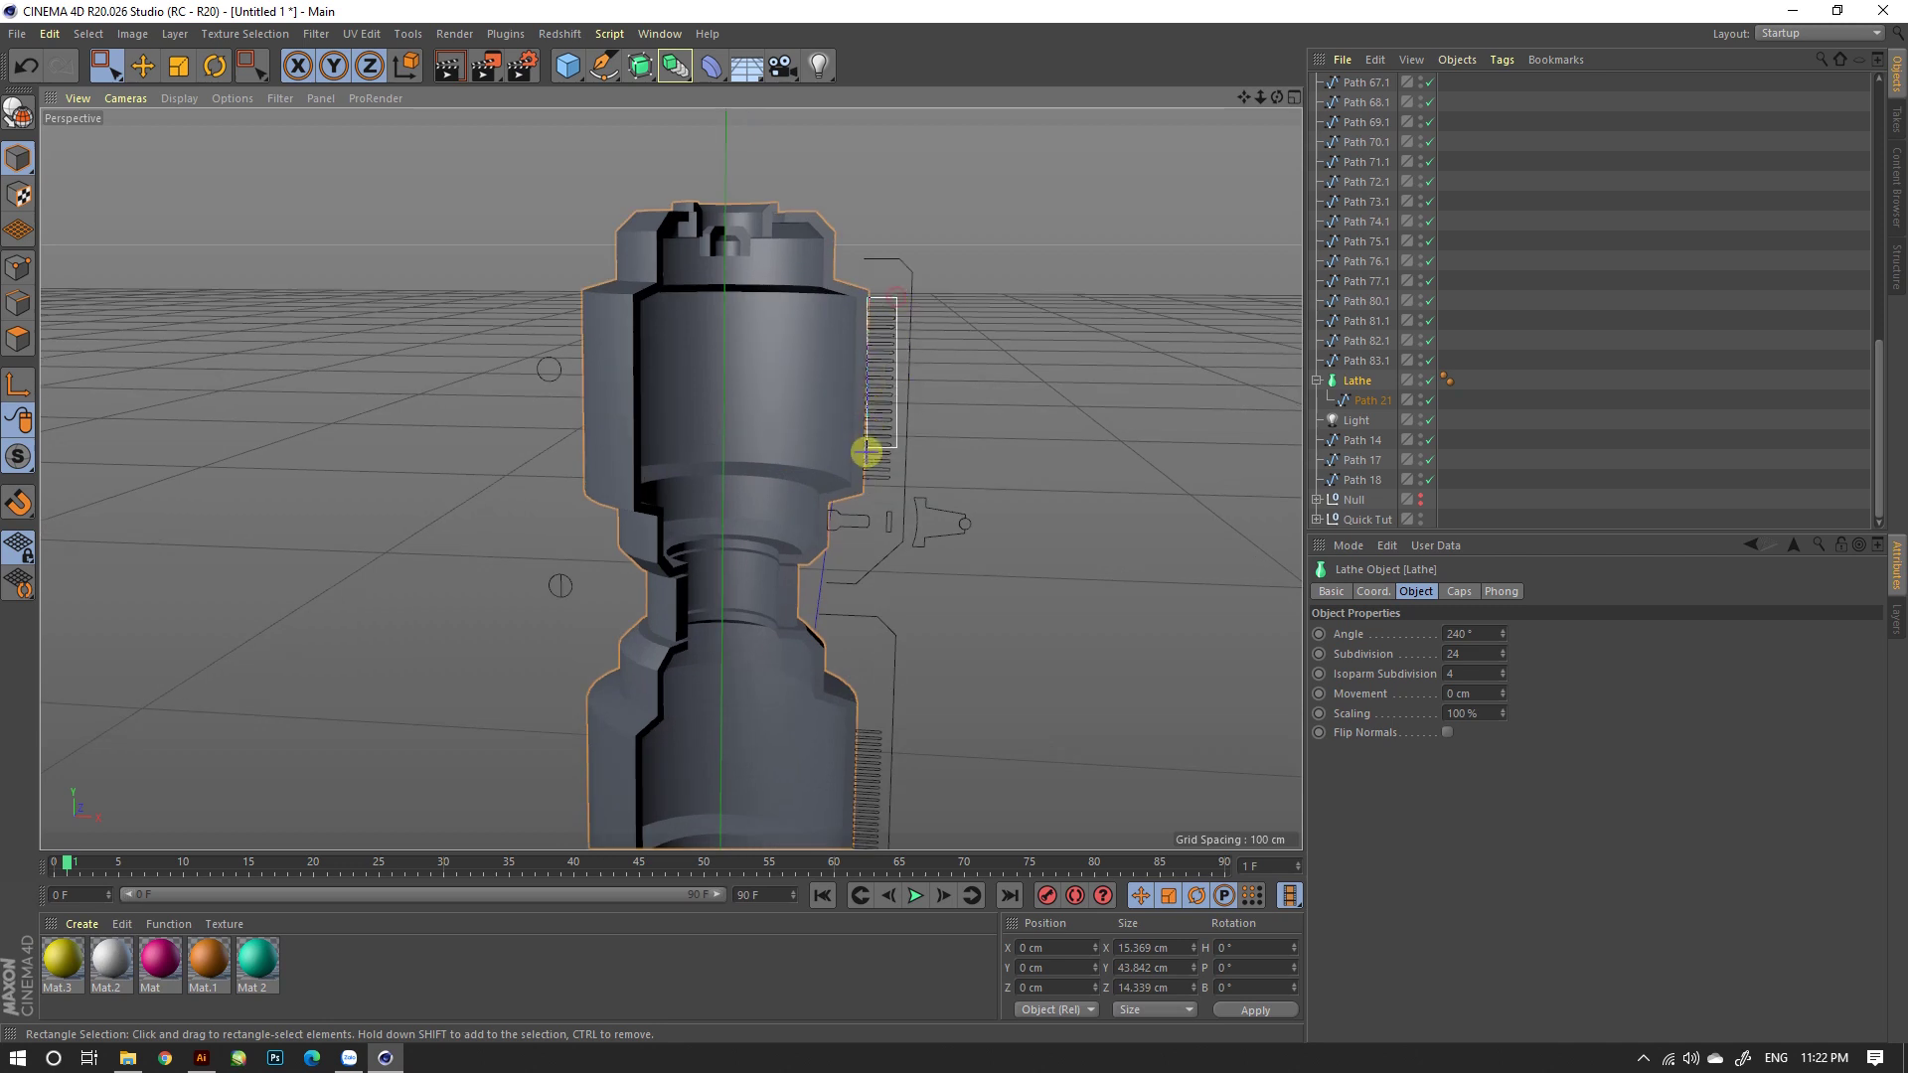
drag(896, 296, 855, 491)
Step: Connect the selected fin outline paths into one merged path
scroll(892, 545, down, 1)
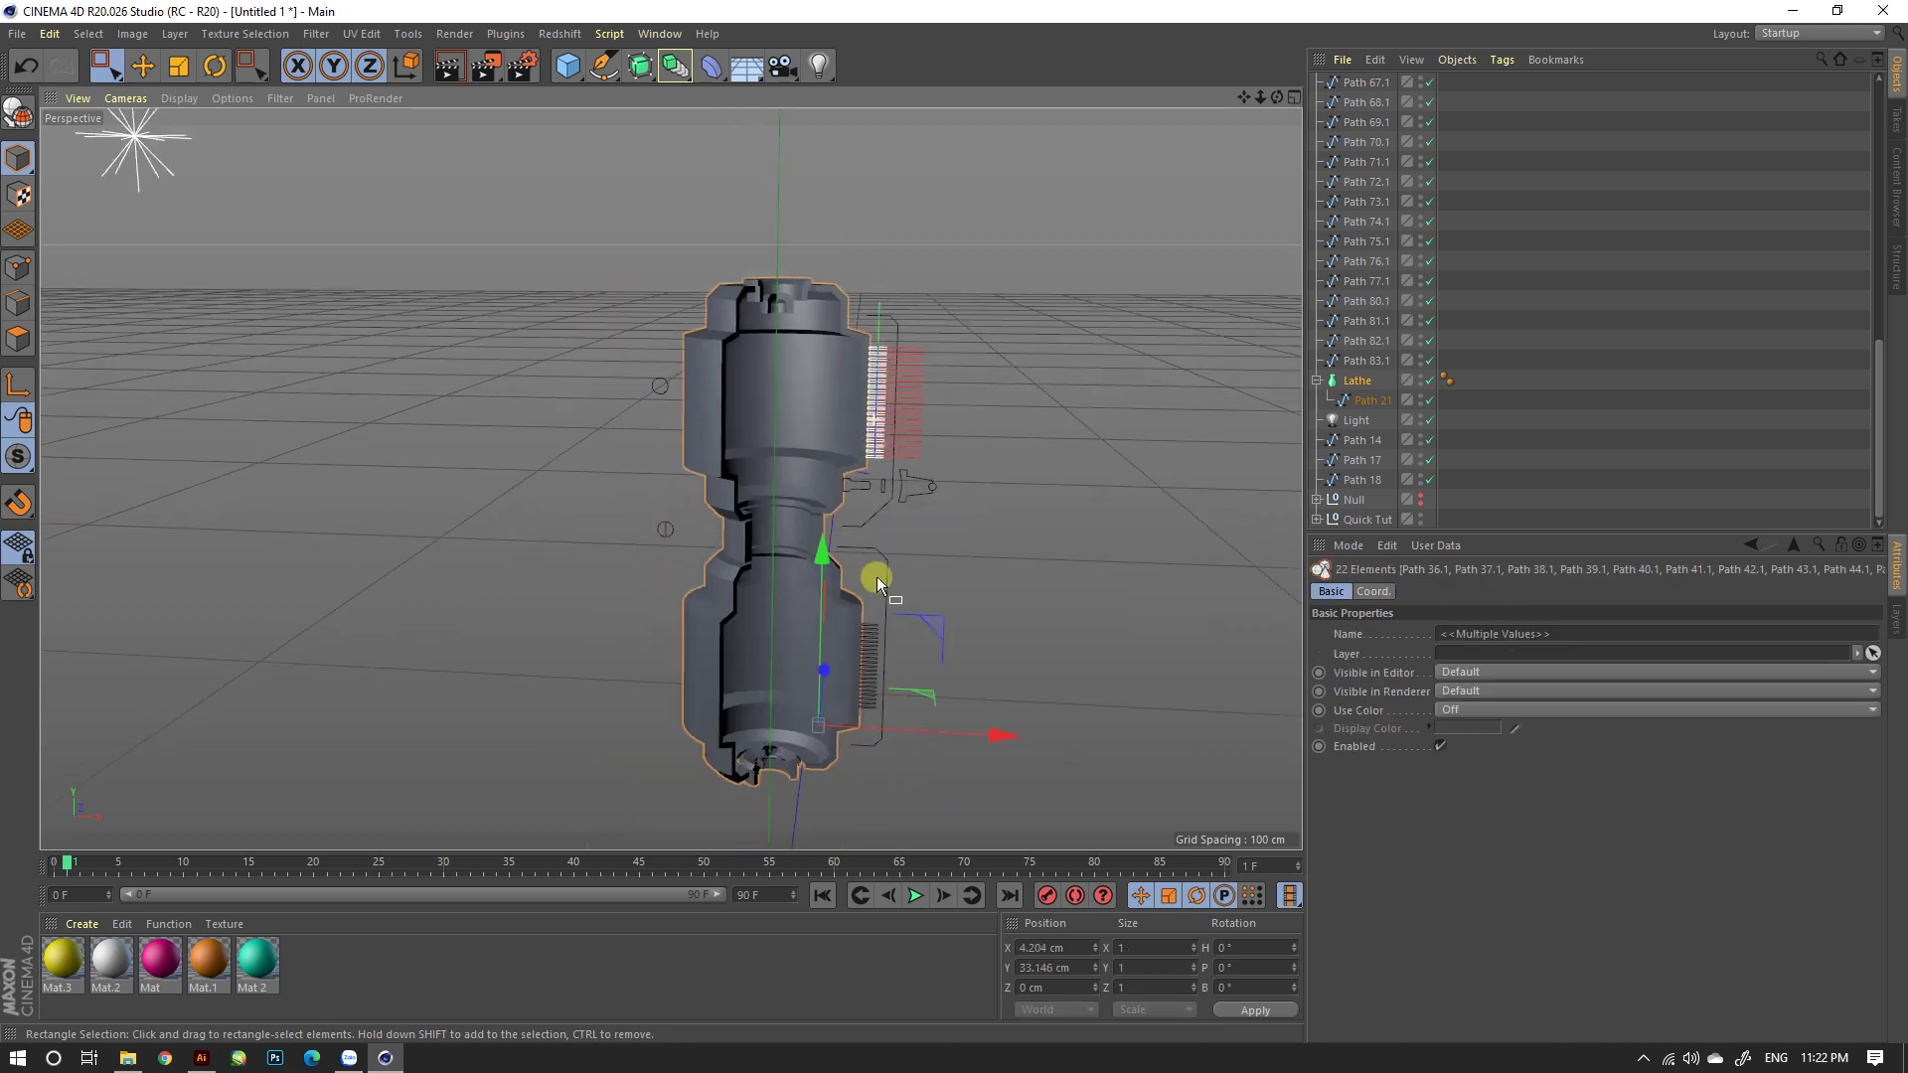
scroll(905, 582, up, 2)
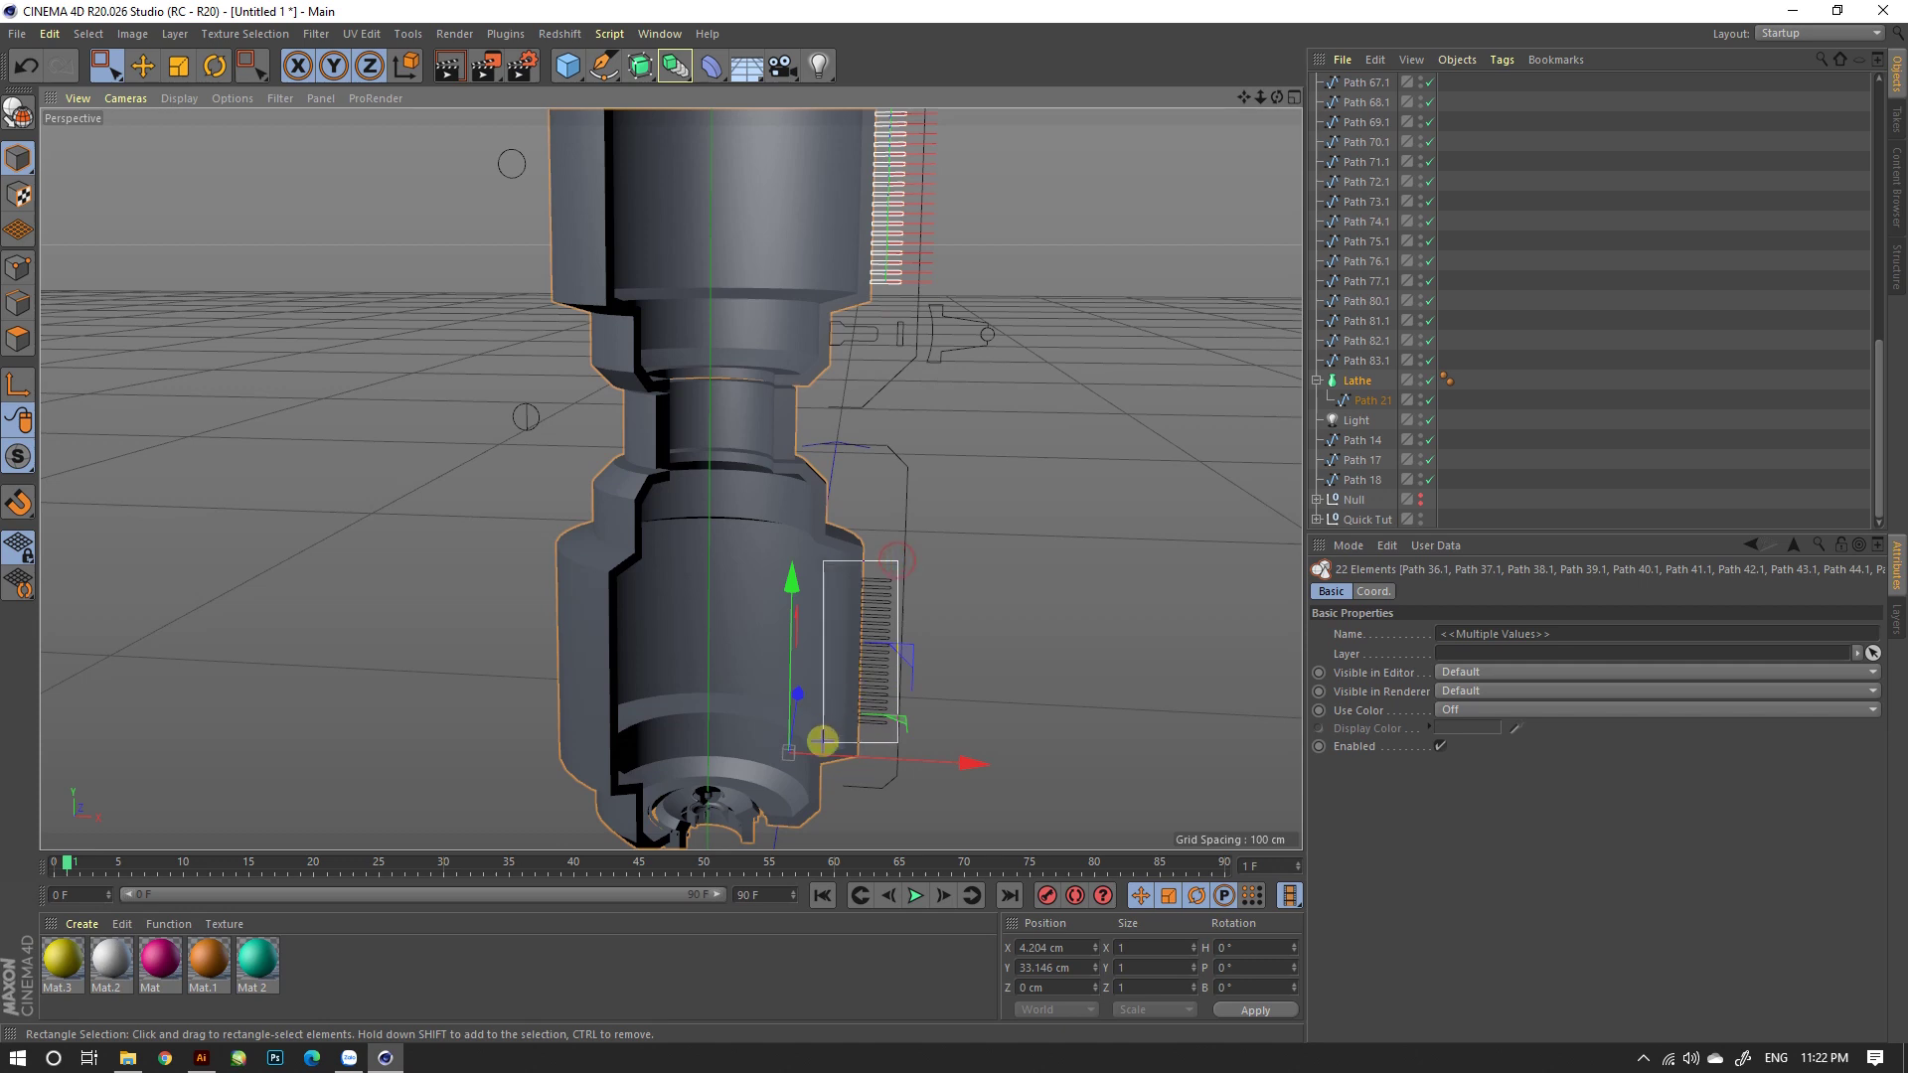
shift+drag(846, 671, 872, 674)
right_click(1357, 273)
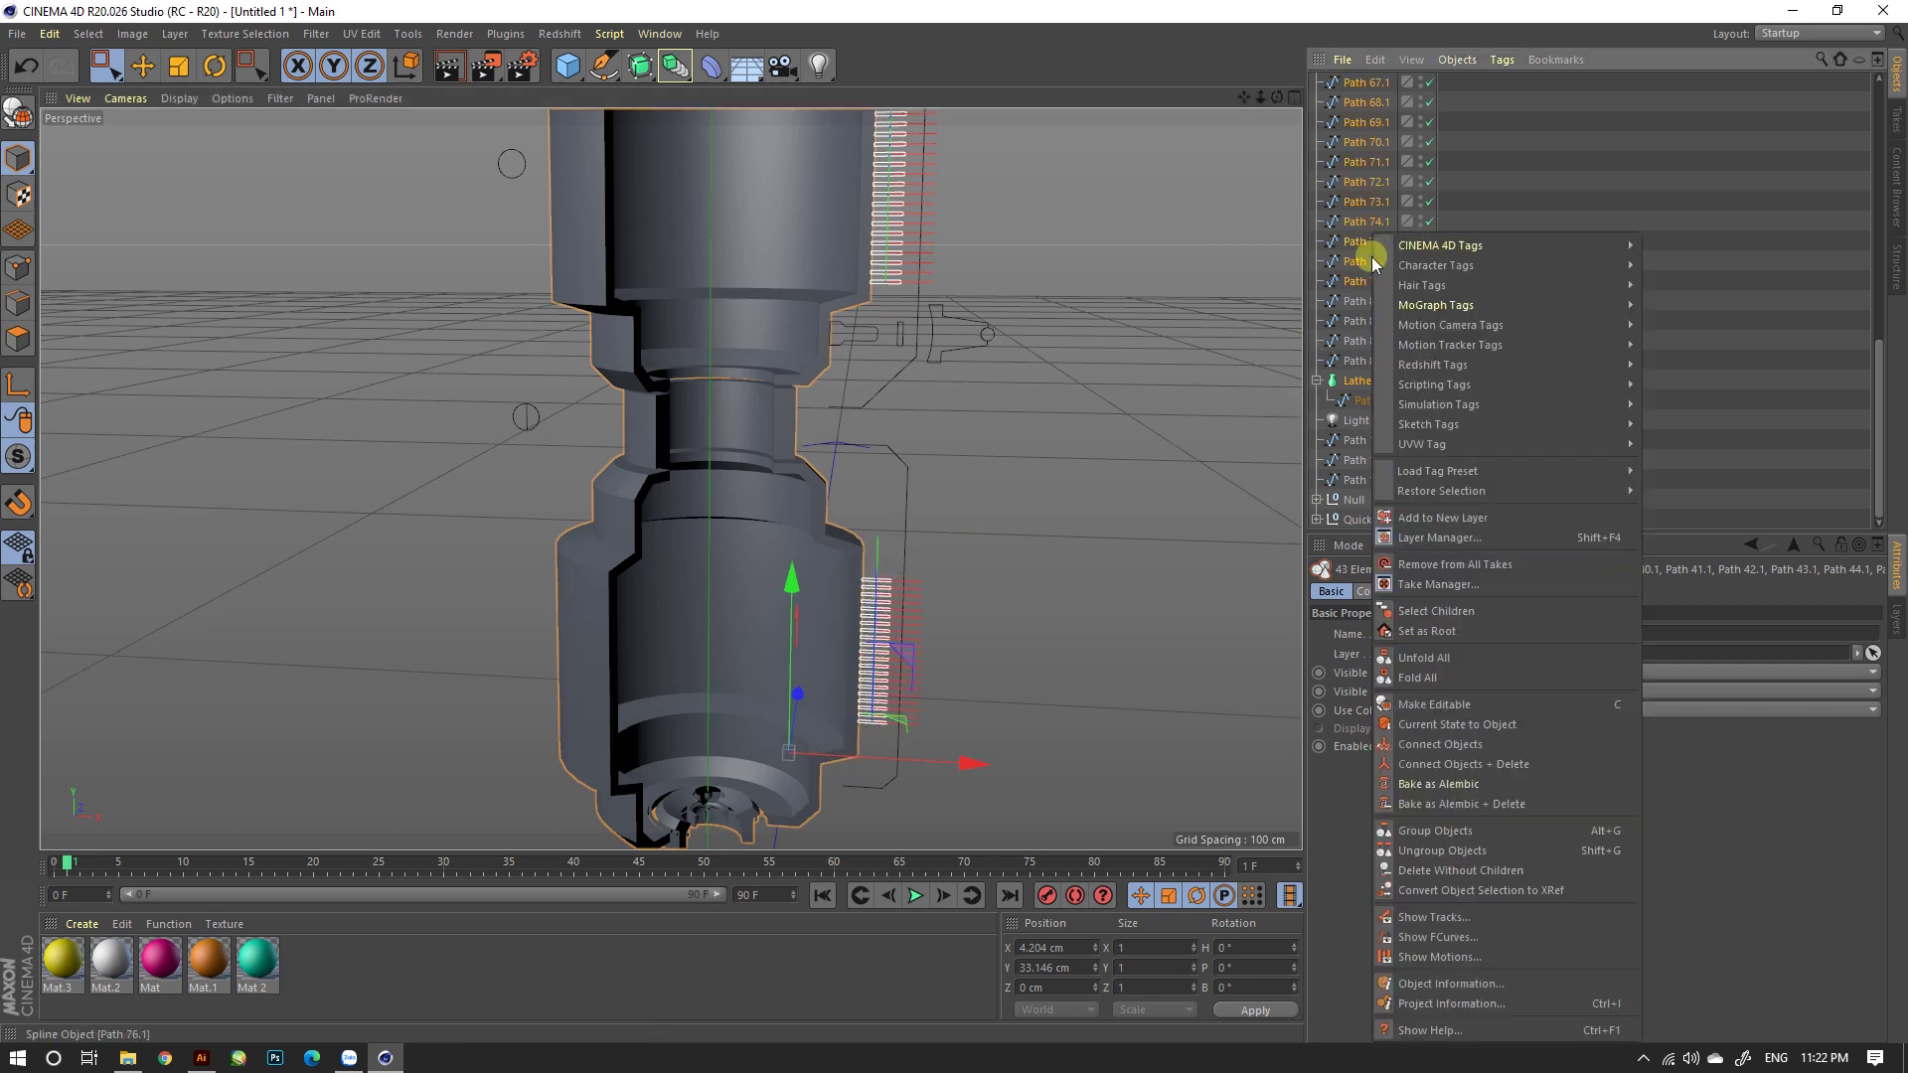
click(1363, 387)
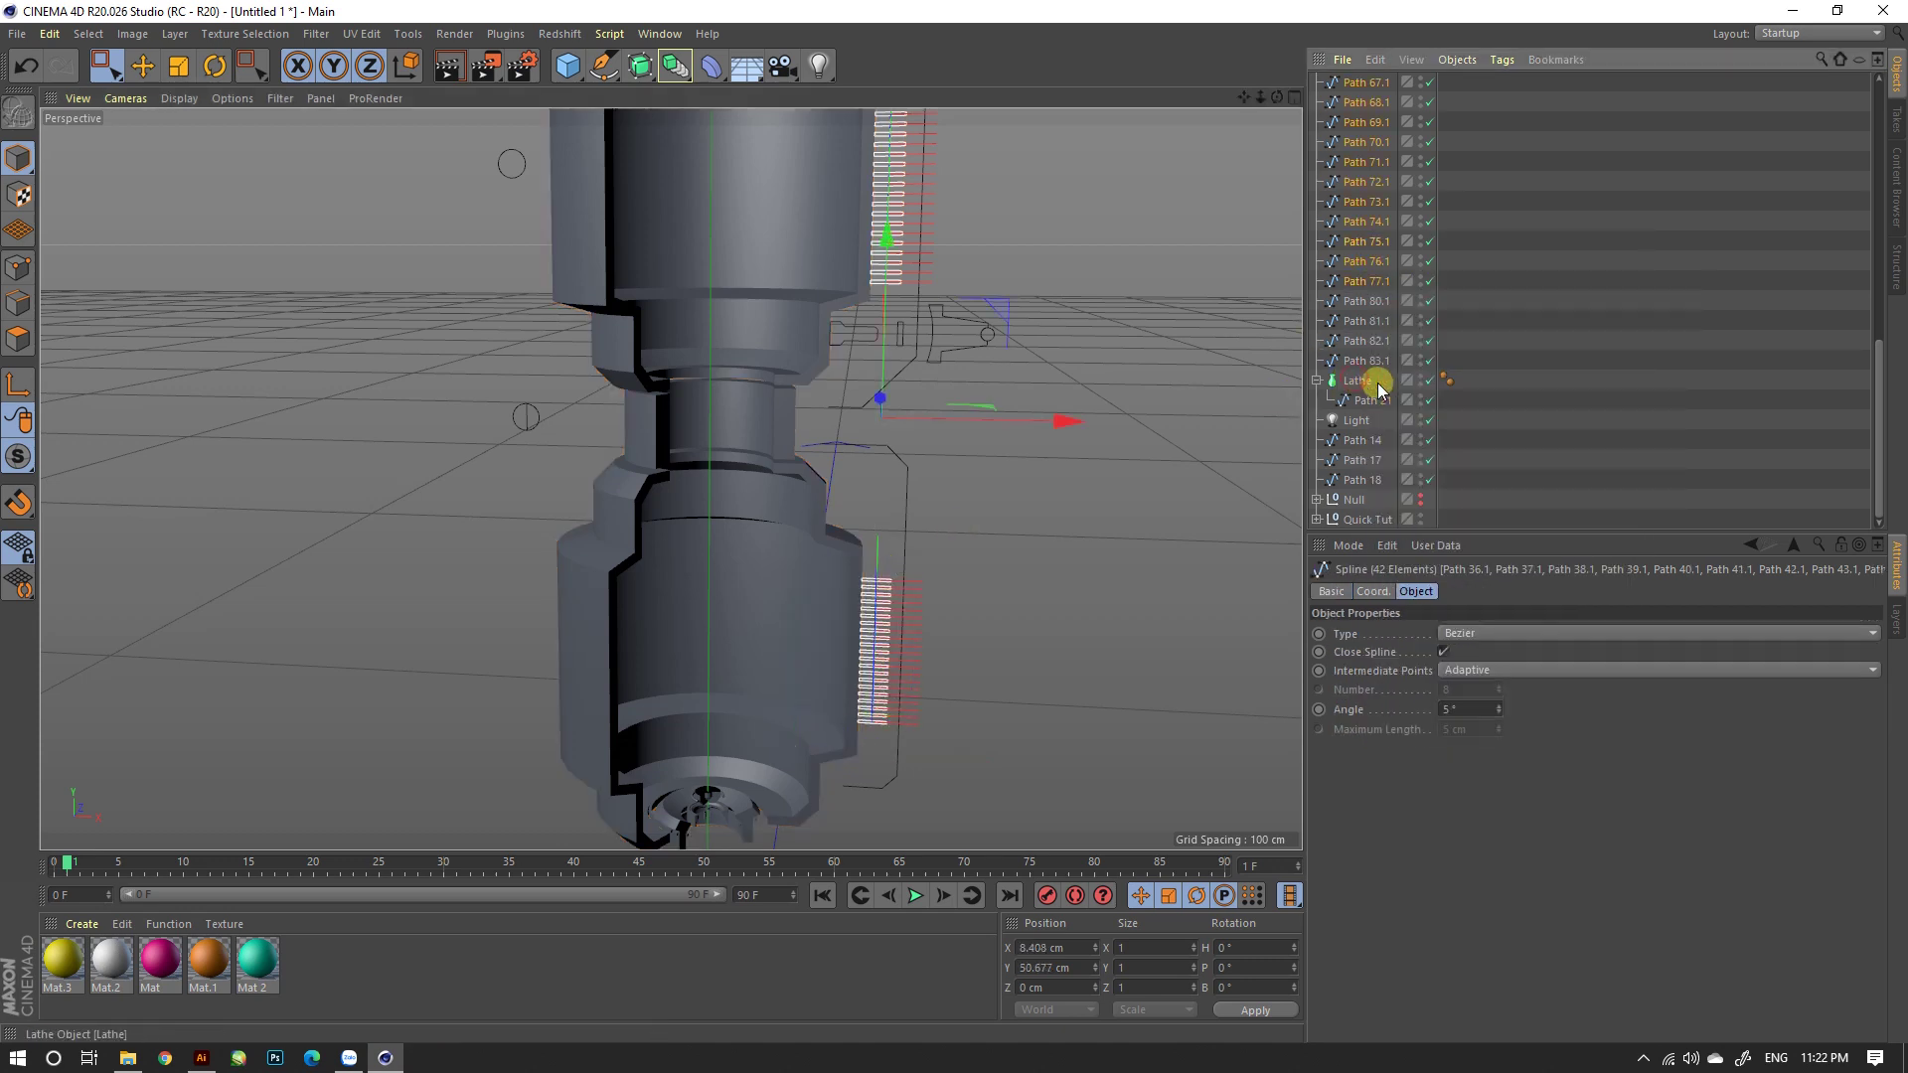
right_click(1371, 266)
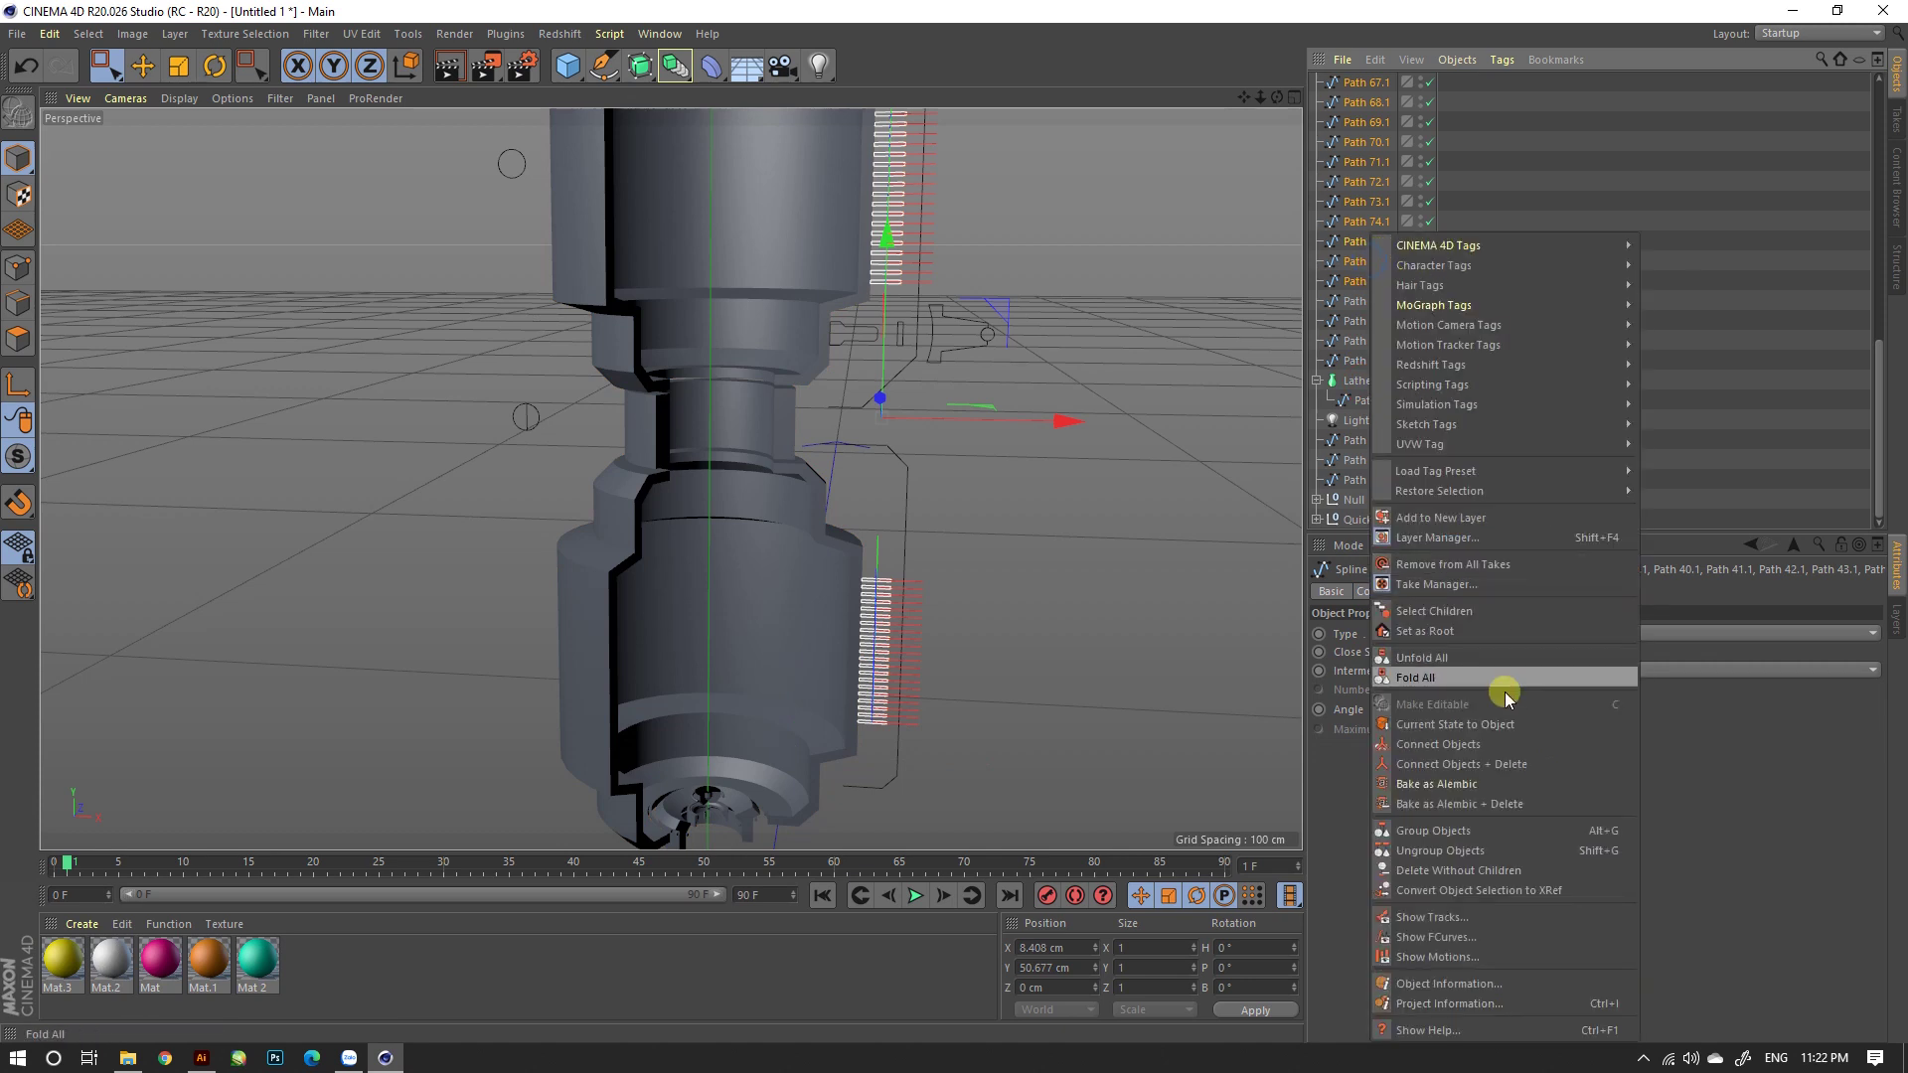
click(1478, 753)
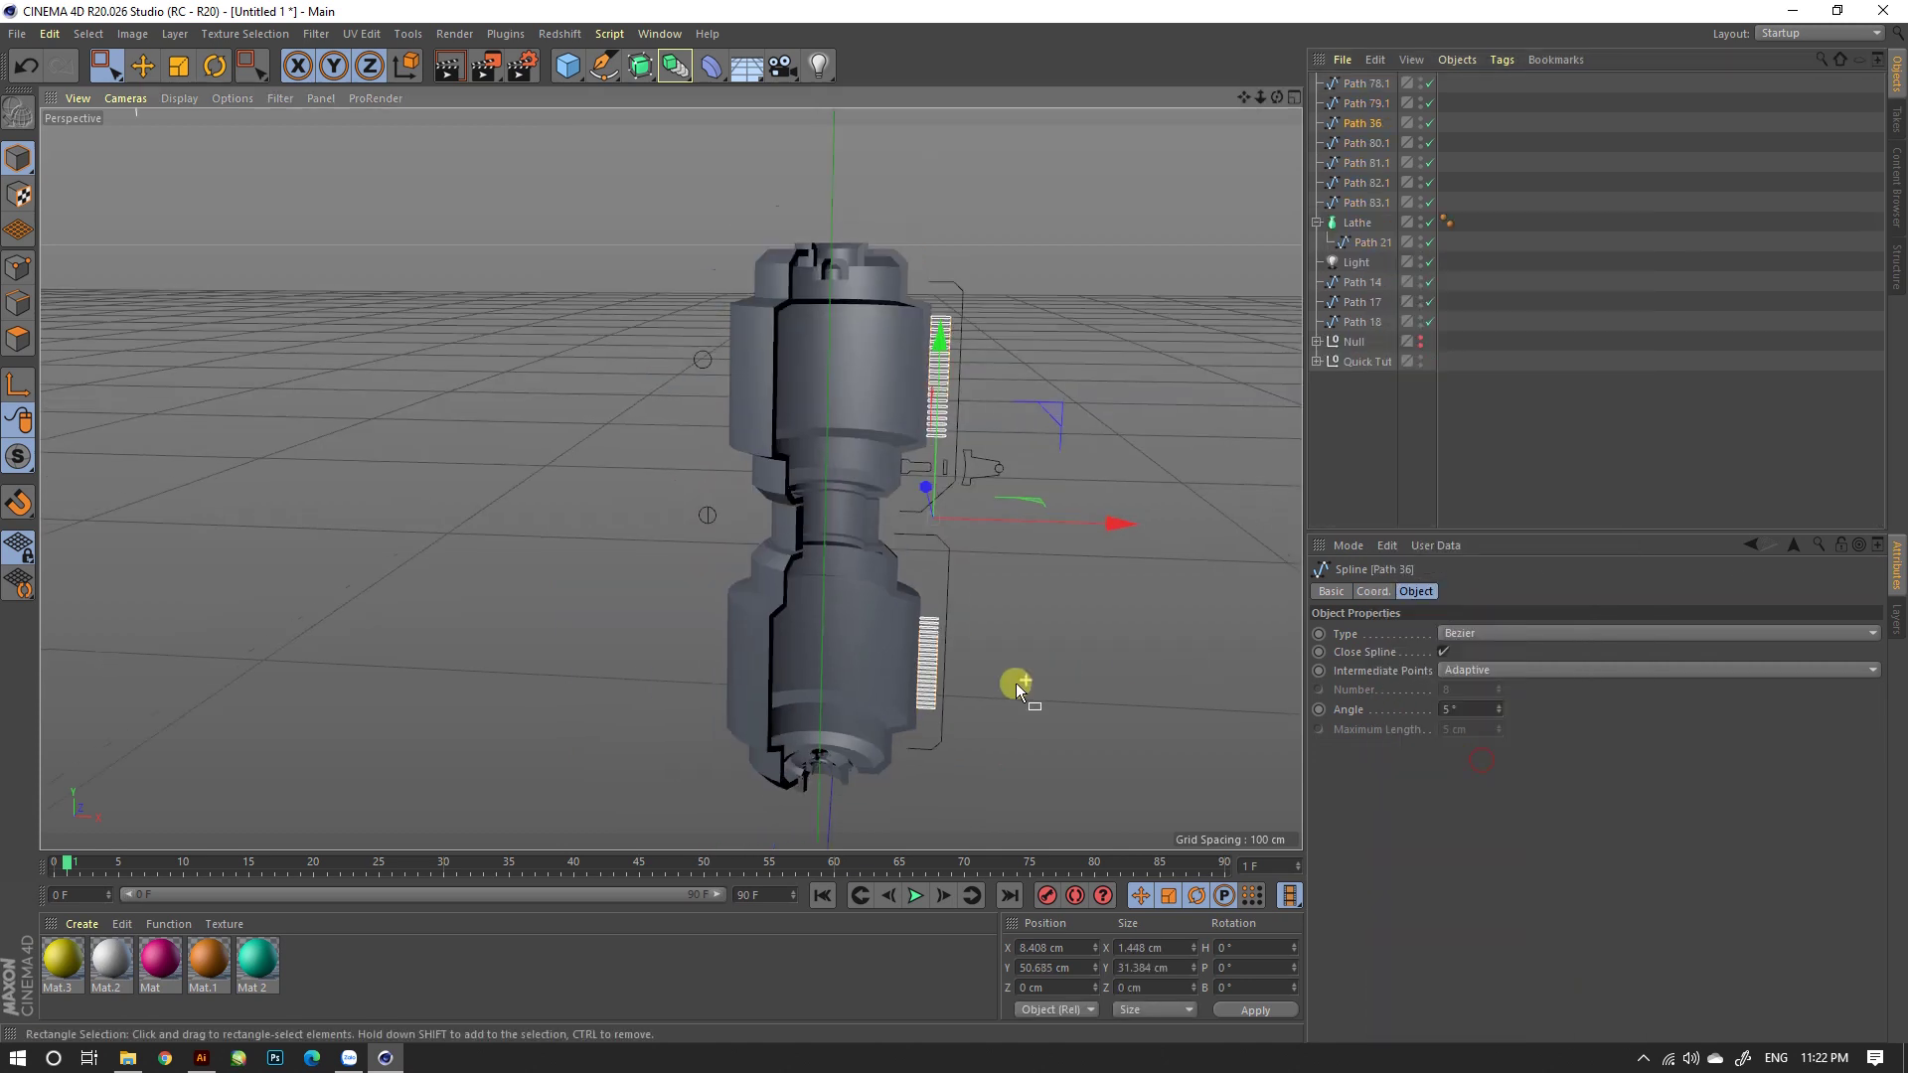
Step: Duplicate the Lathe as Lathe.1 and make Path 36.1 its profile
ctrl+click(1357, 223)
ctrl+drag(1359, 224, 1396, 263)
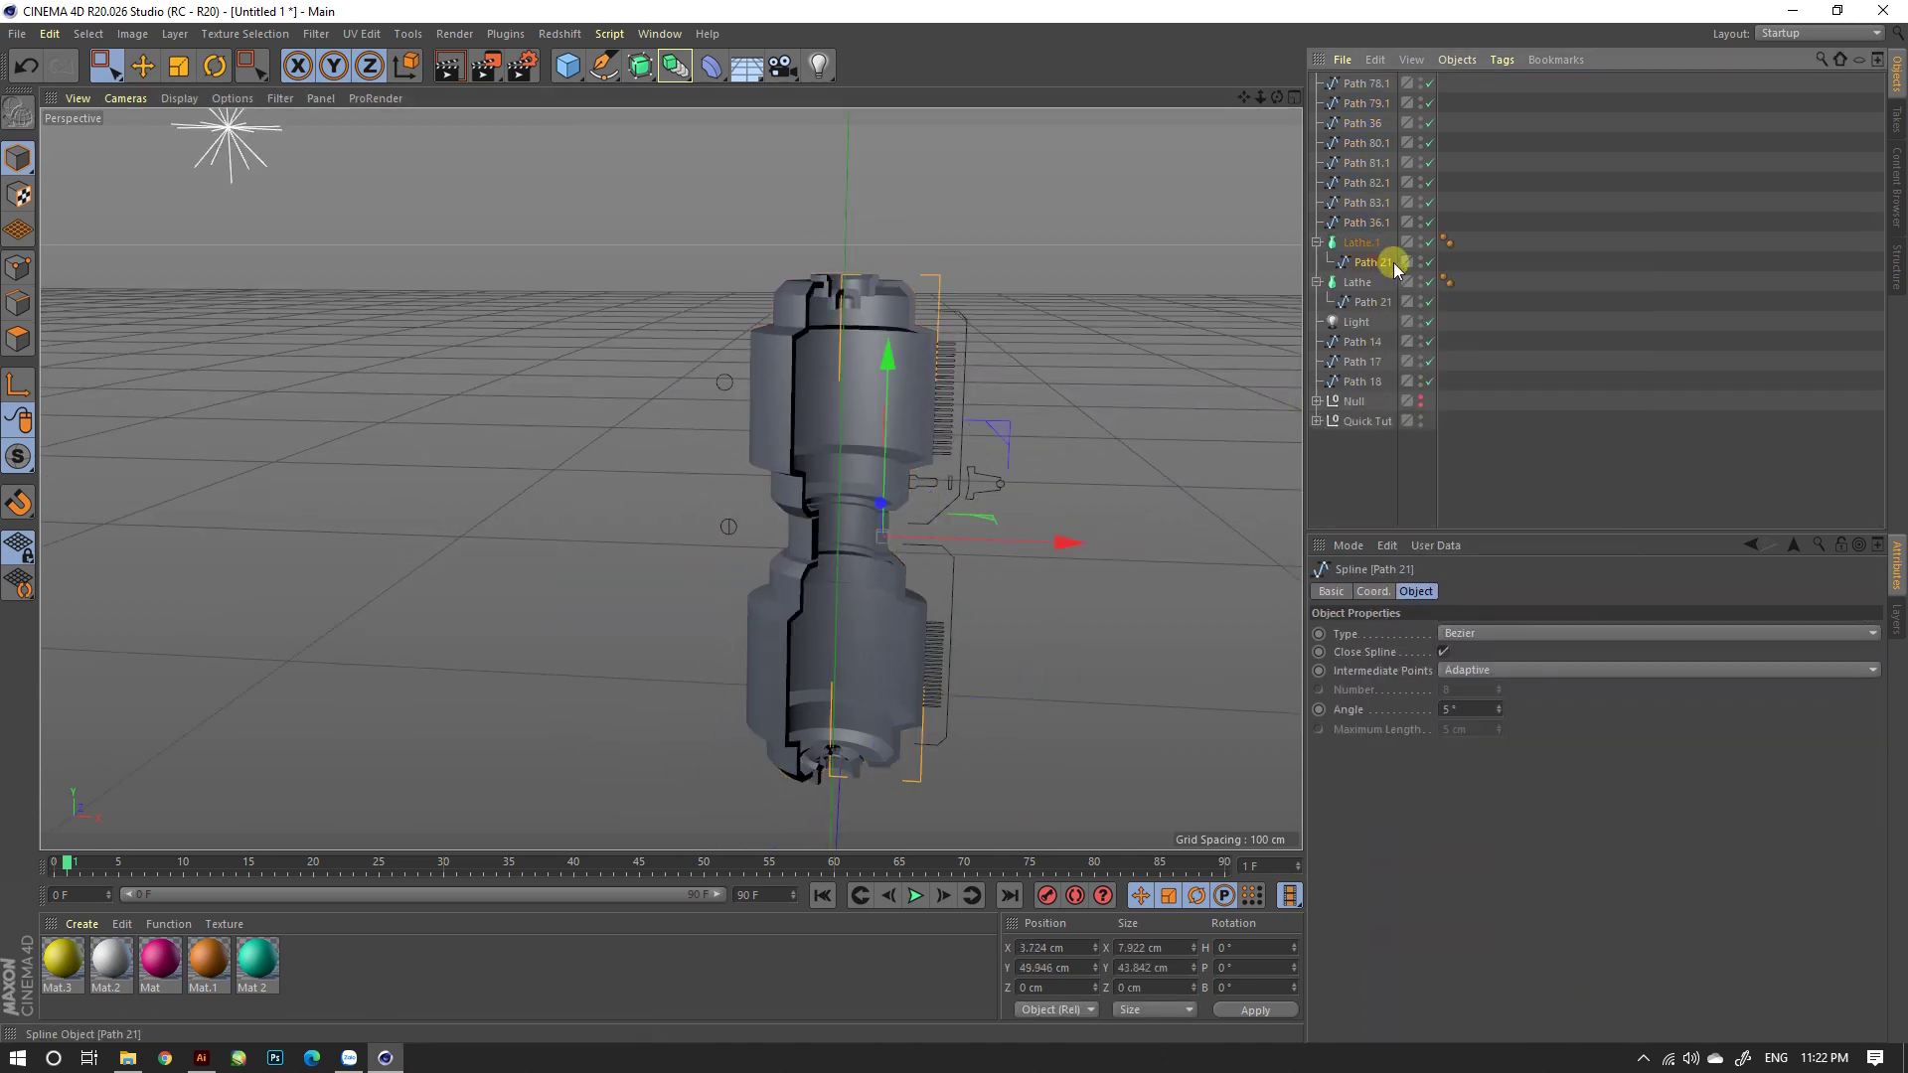
click(1367, 104)
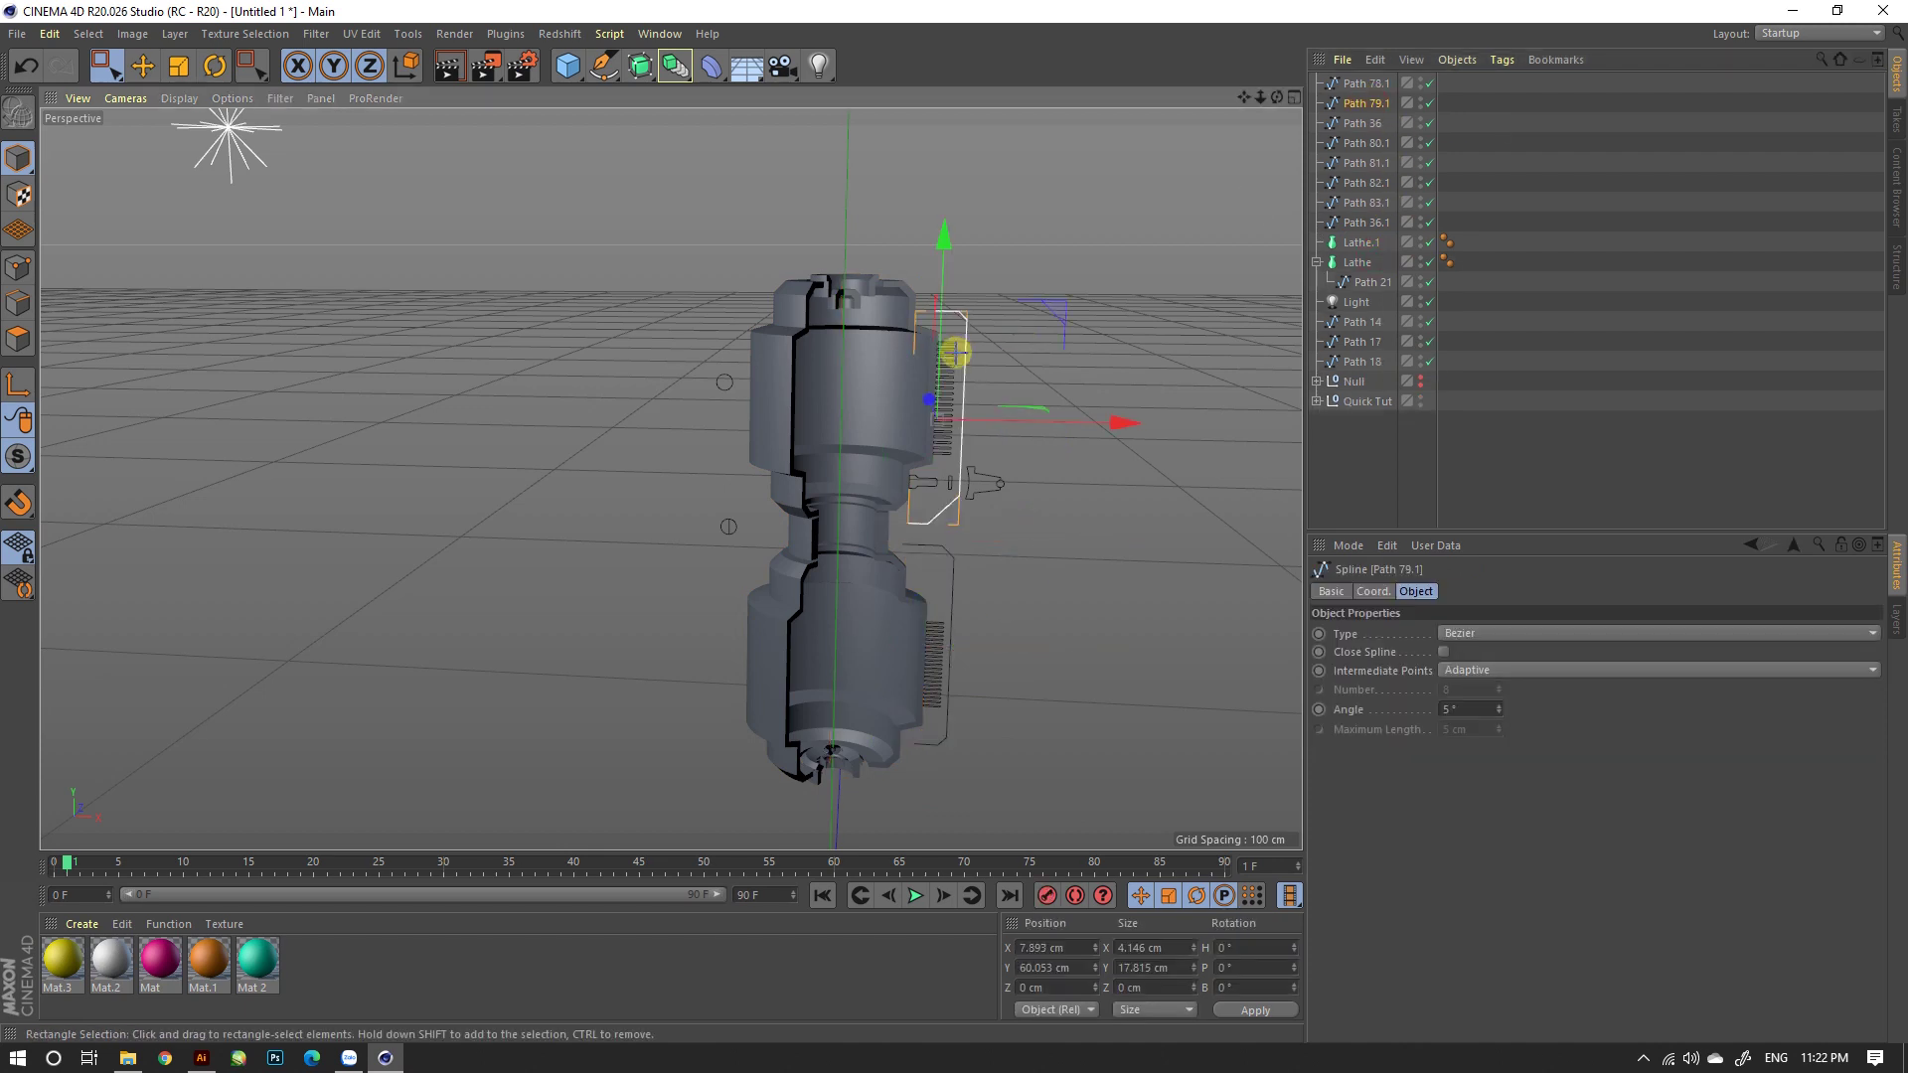
click(954, 357)
mouse_move(1366, 223)
mouse_down()
mouse_move(1379, 244)
mouse_move(1360, 249)
mouse_up()
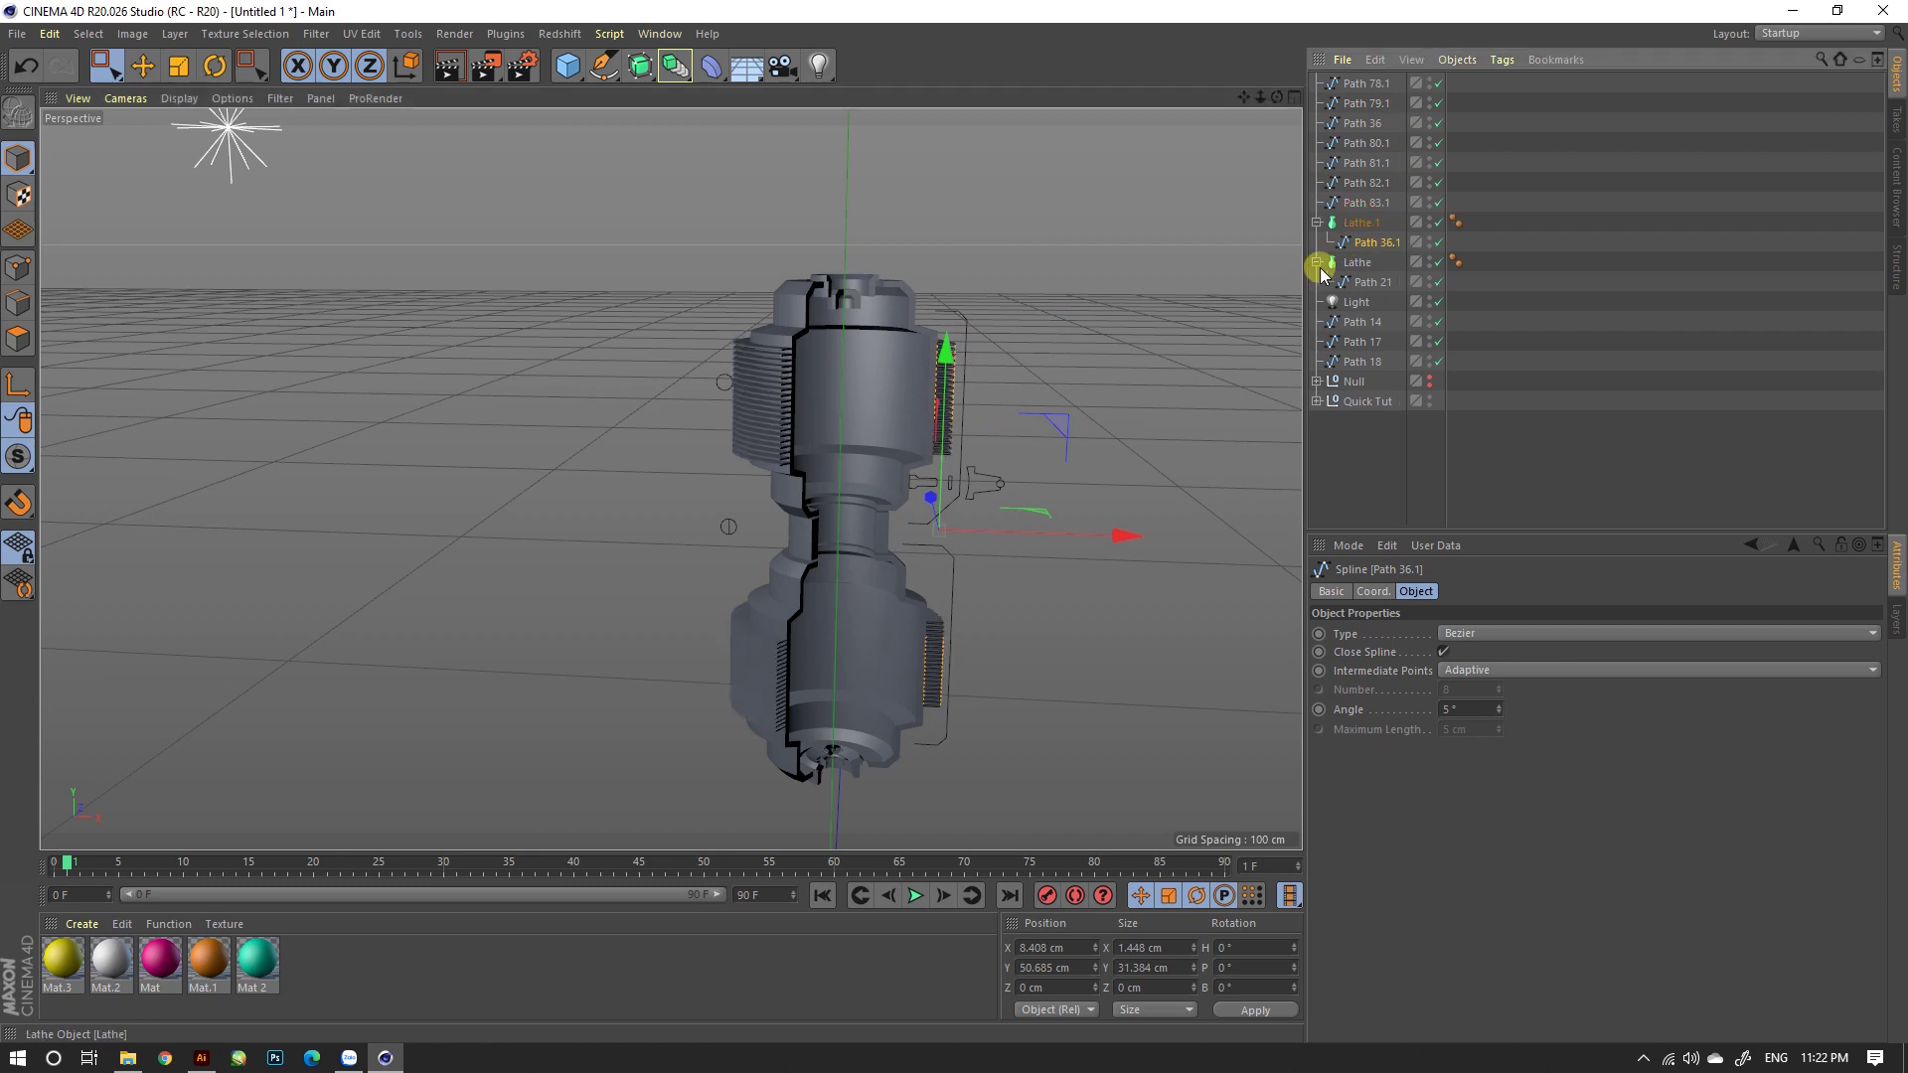
Step: Set Lathe.1's sweep Angle to 300°
click(1352, 225)
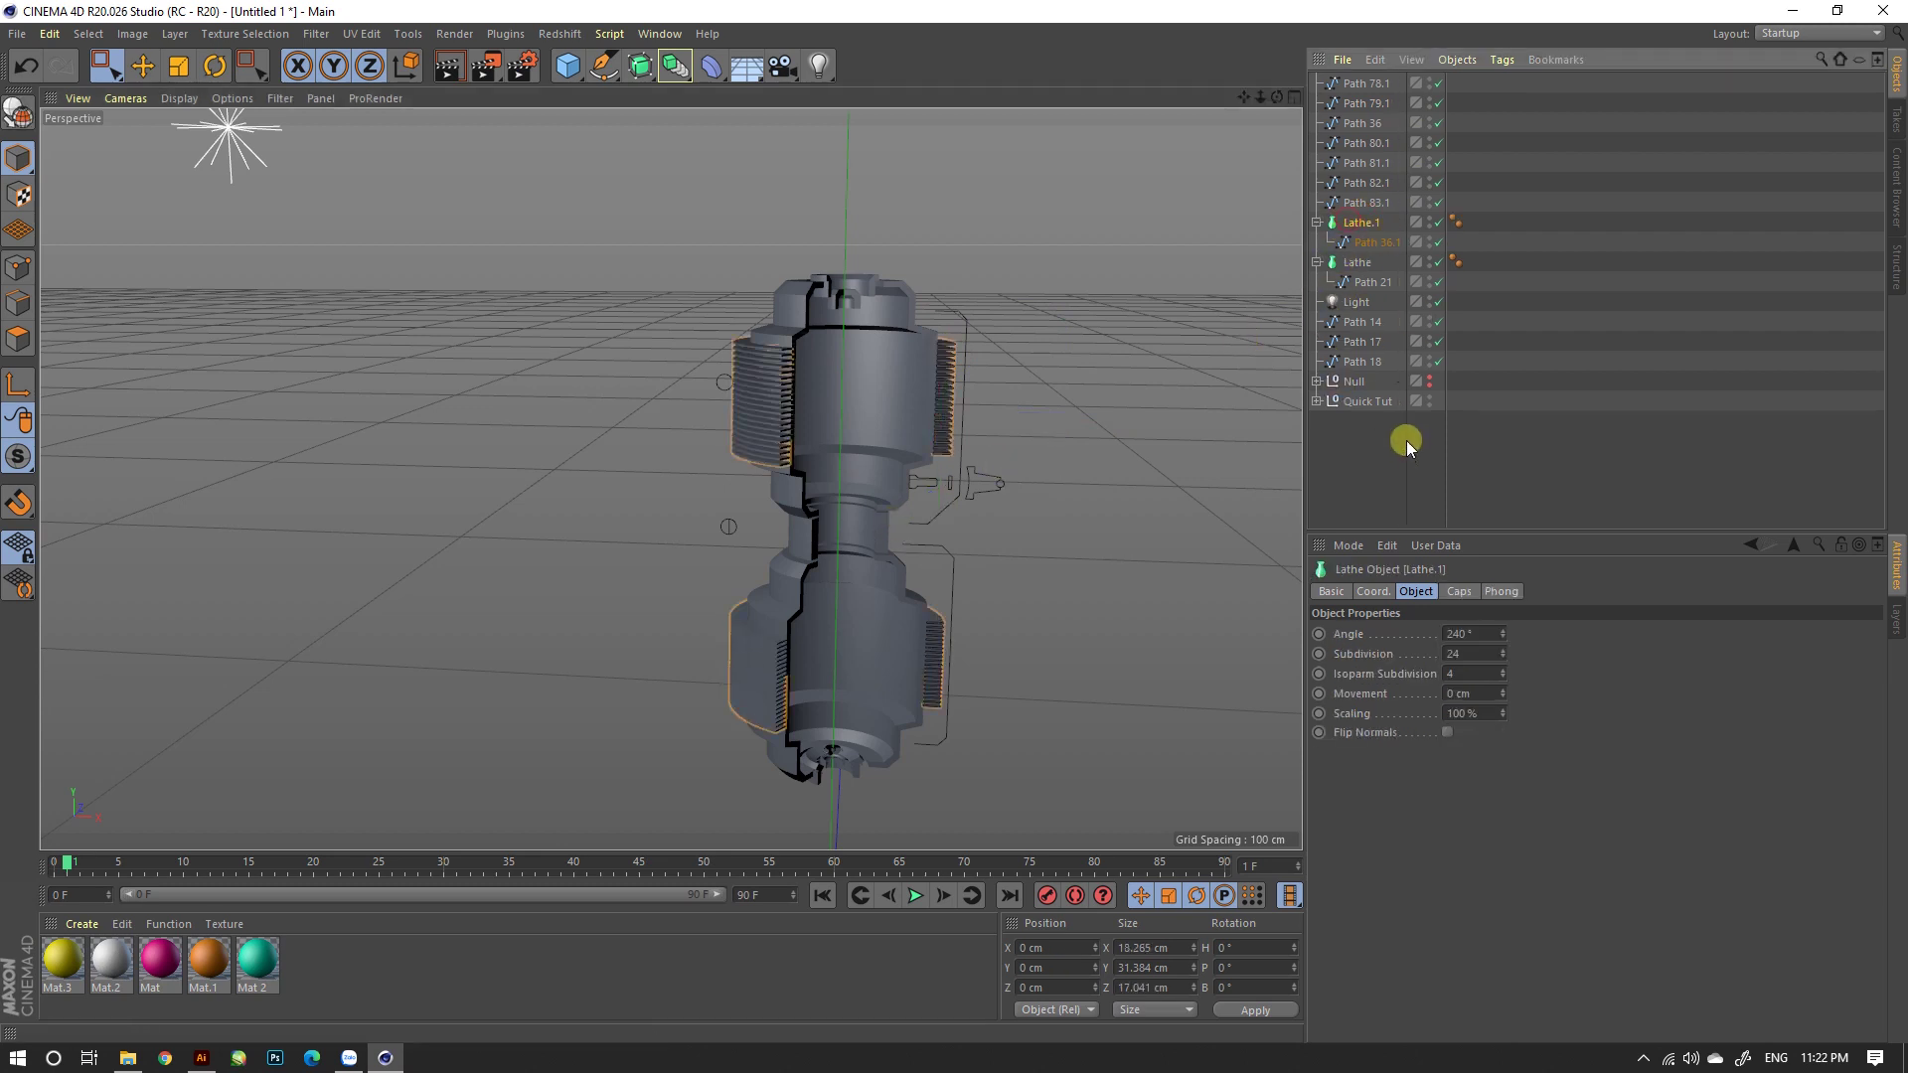
drag(1503, 637, 1503, 639)
click(1480, 635)
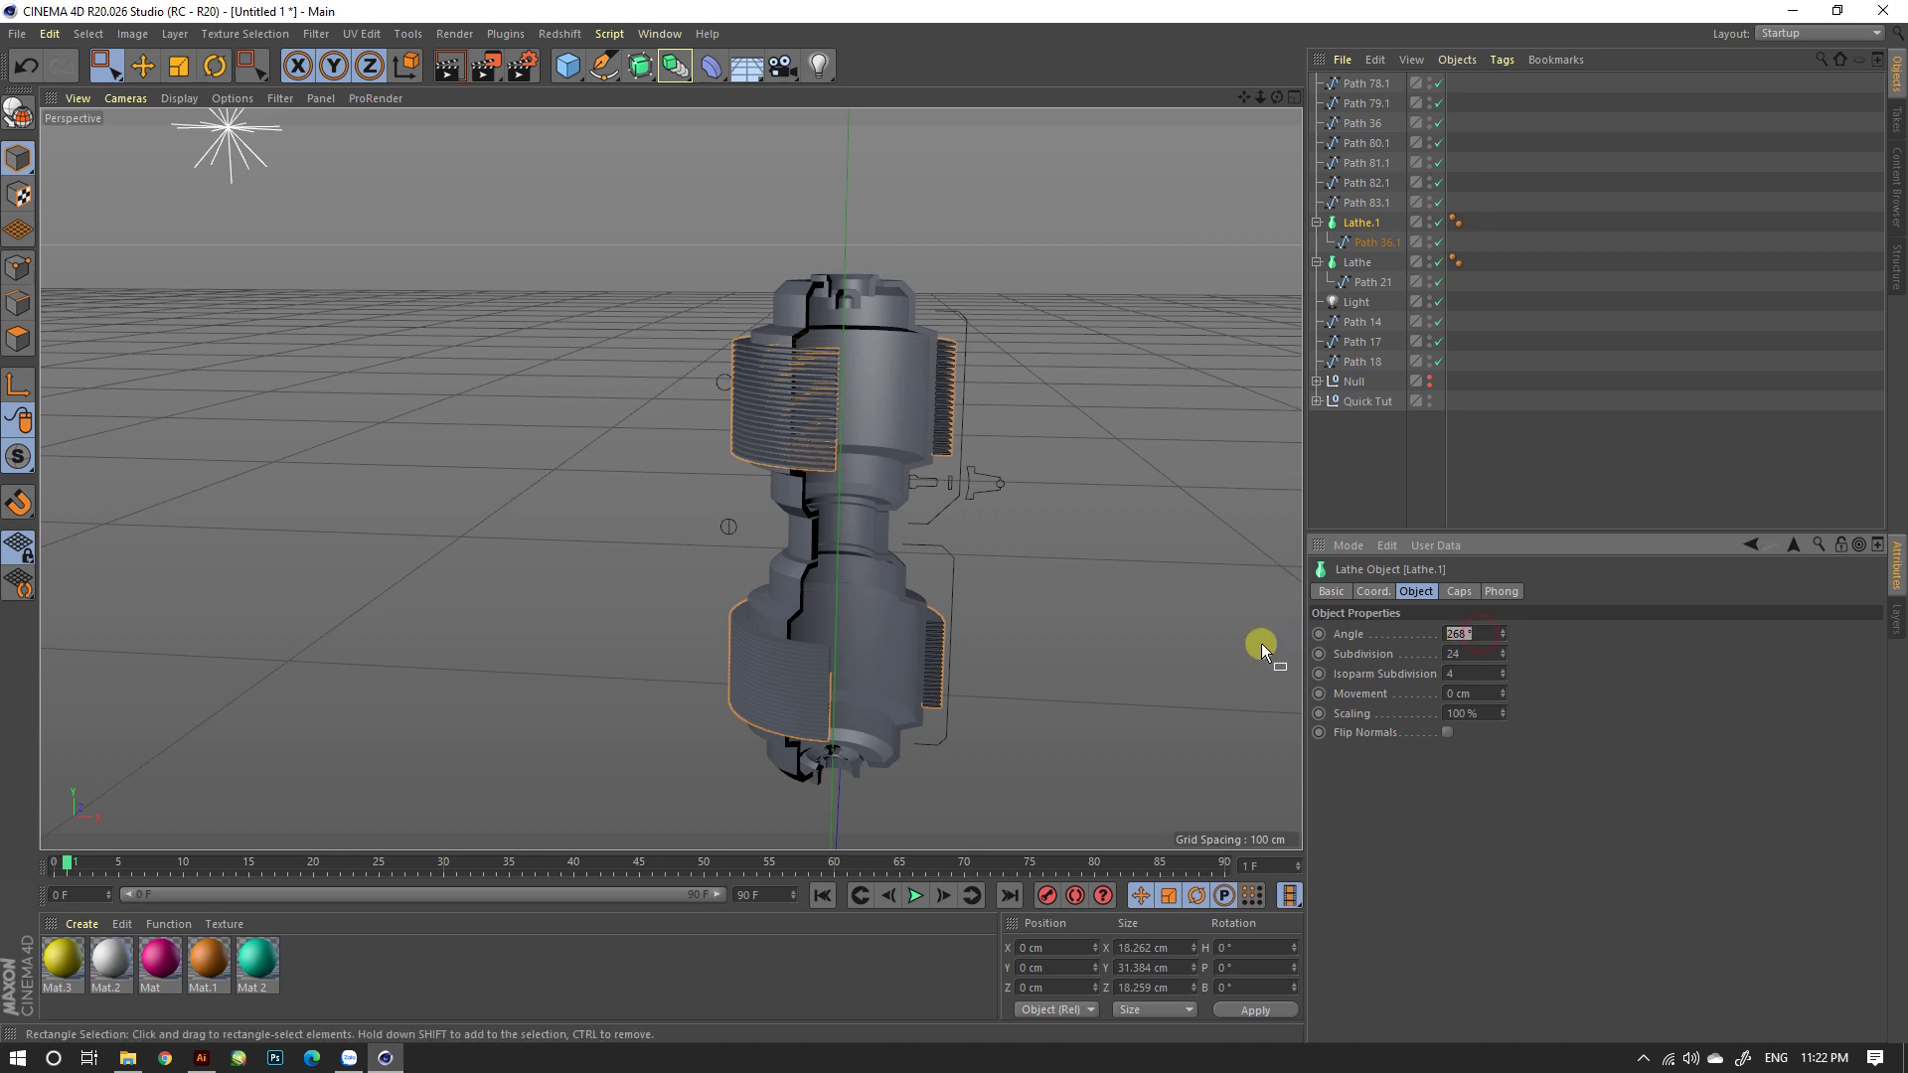
text(300)
key(Return)
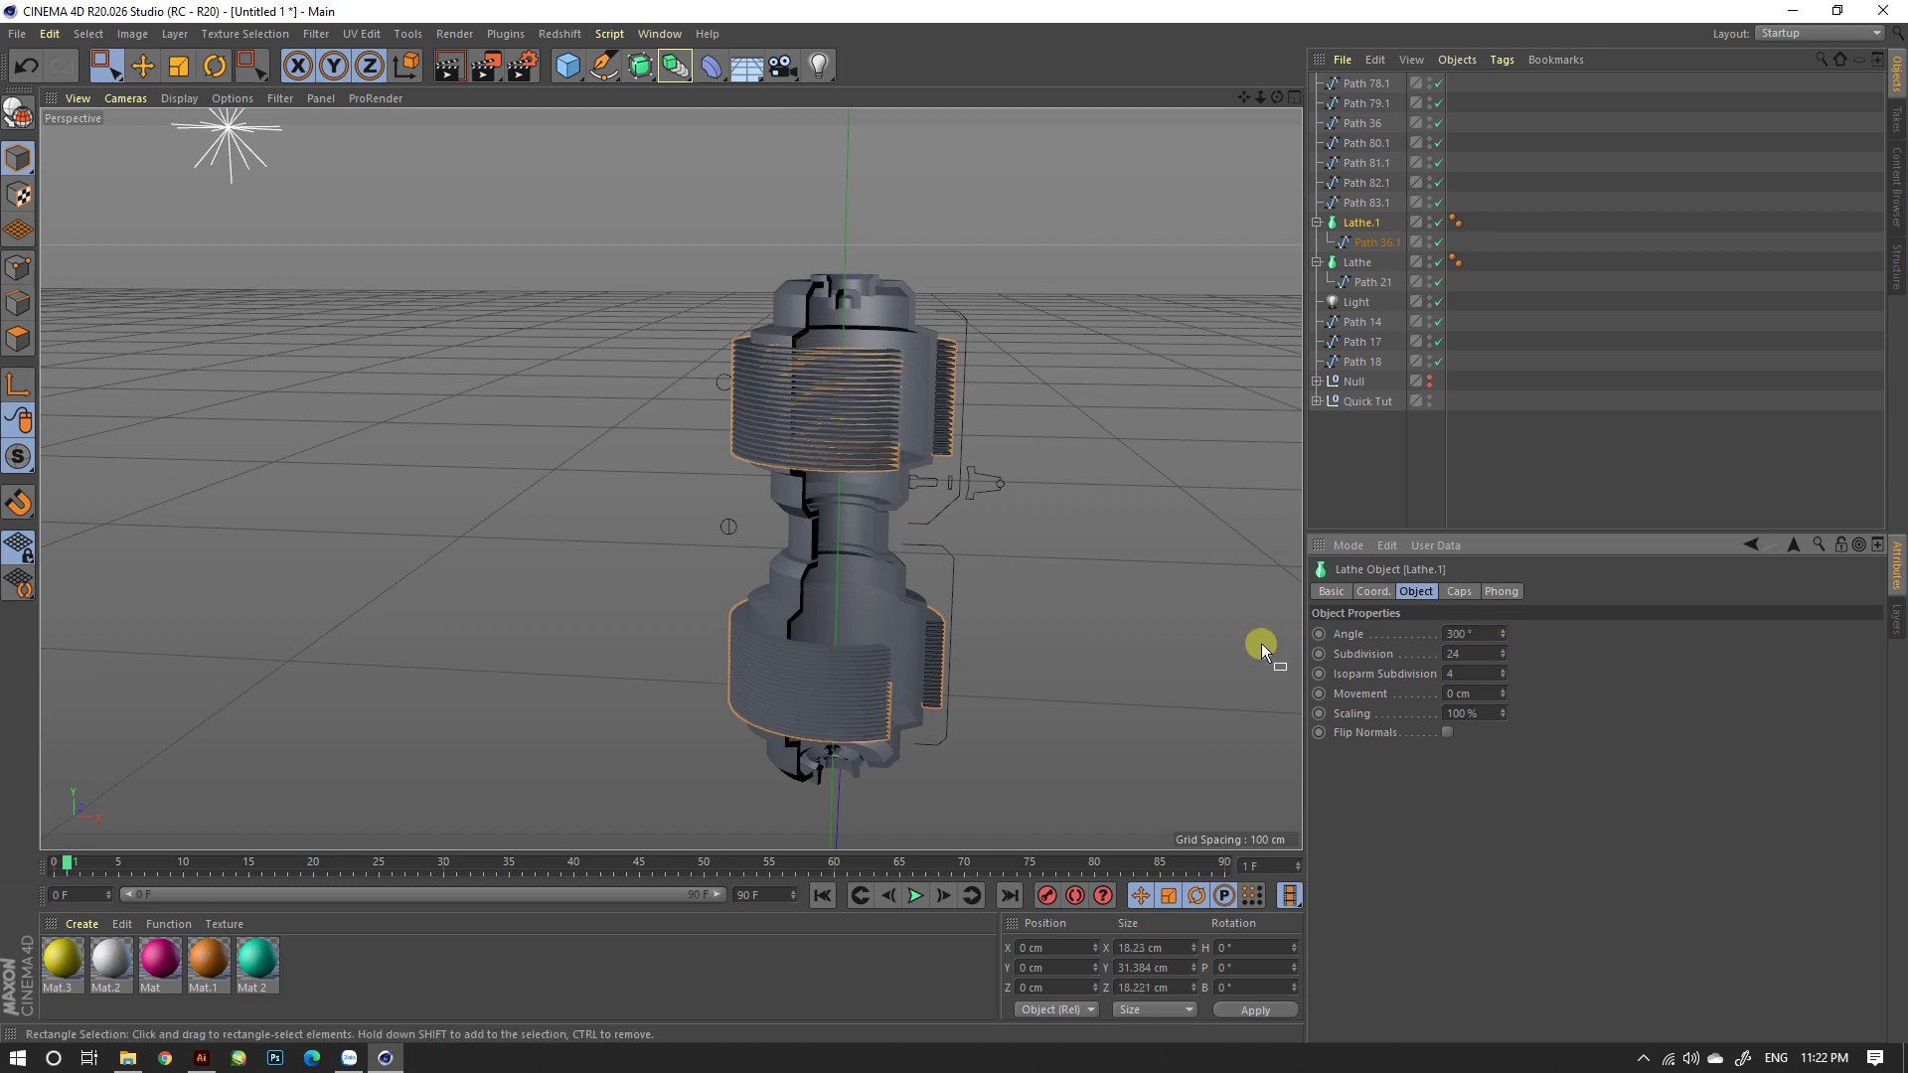
mouse_move(885, 626)
alt+mouse_down()
mouse_move(827, 652)
mouse_move(880, 733)
mouse_move(802, 586)
mouse_move(873, 526)
mouse_move(1078, 528)
mouse_move(855, 585)
alt+mouse_up()
Step: Apply orange Mat.1 to the Lathe body and teal Mat.2 to the Lathe.1 fin rings
mouse_move(855, 585)
alt+right_down()
mouse_move(801, 599)
mouse_move(975, 523)
alt+right_up()
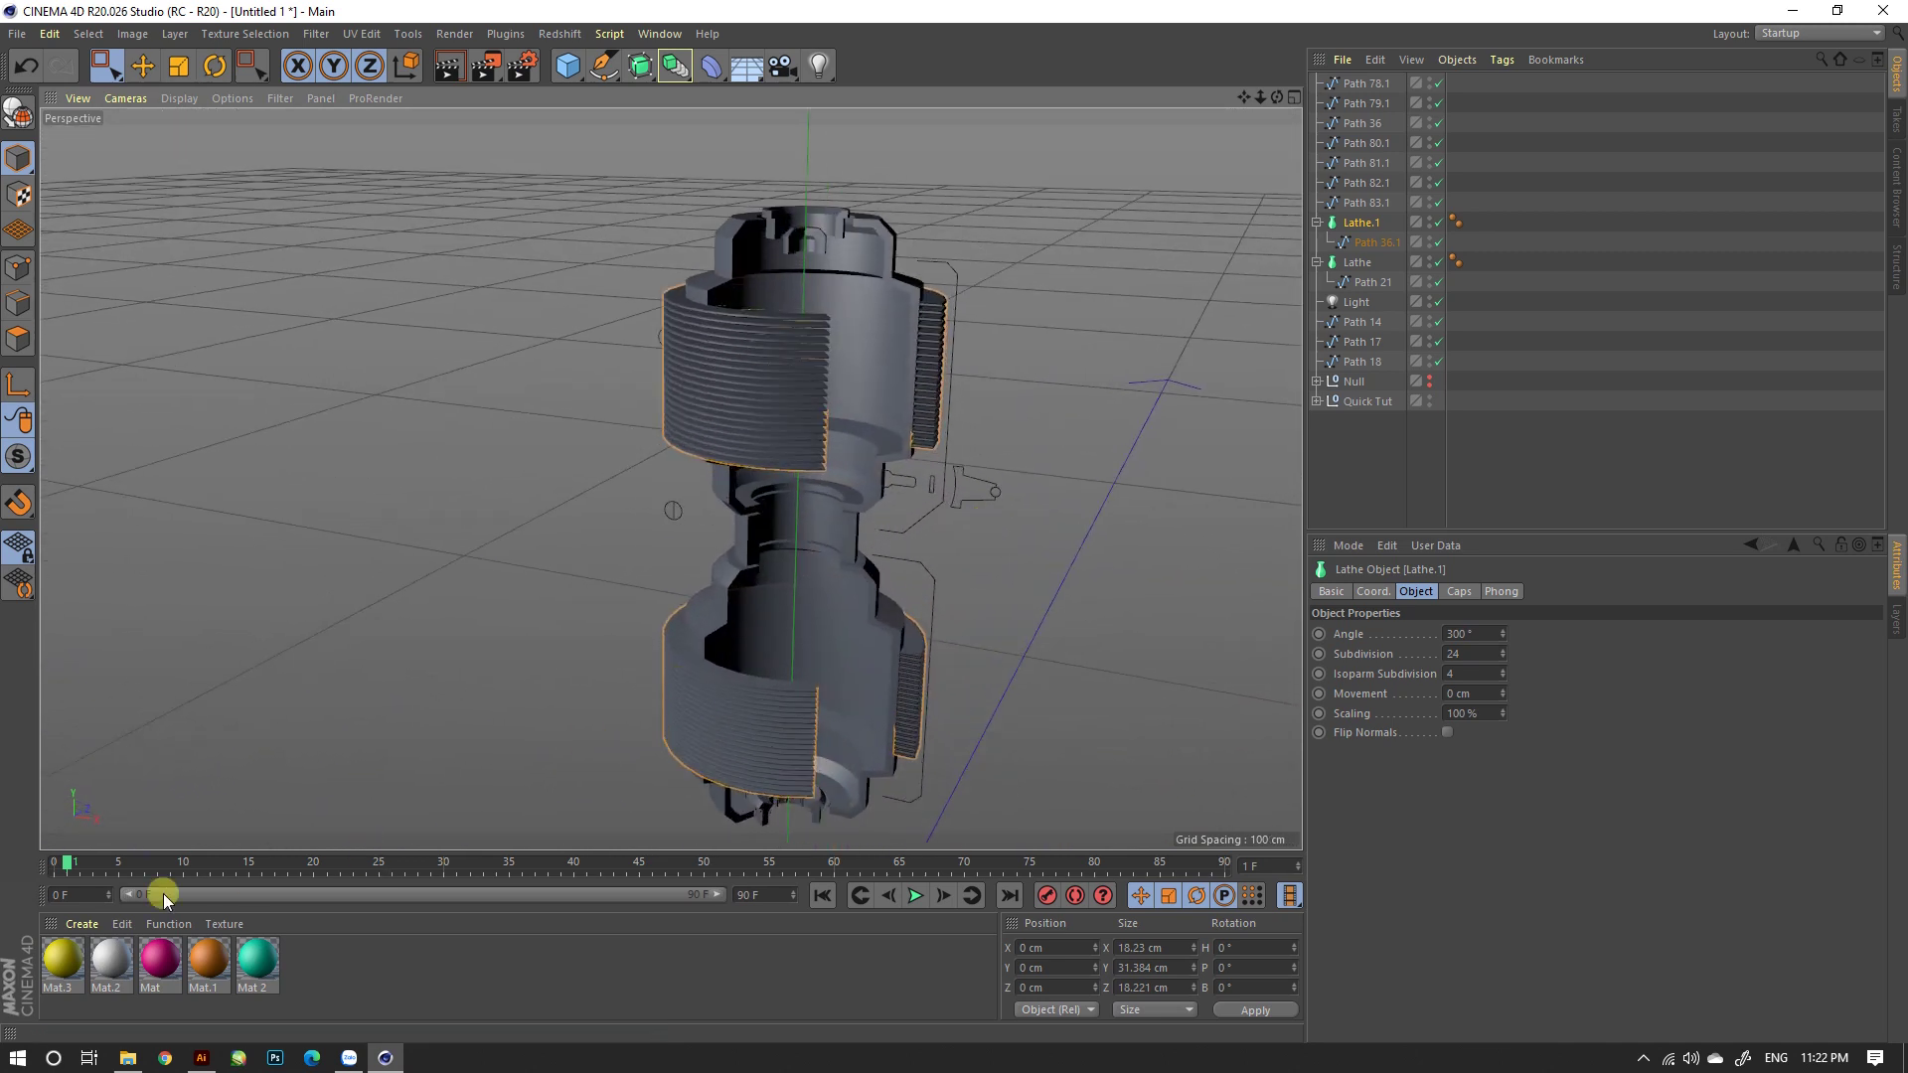
mouse_move(155, 960)
mouse_down()
mouse_move(716, 745)
mouse_move(747, 658)
mouse_move(156, 972)
mouse_up()
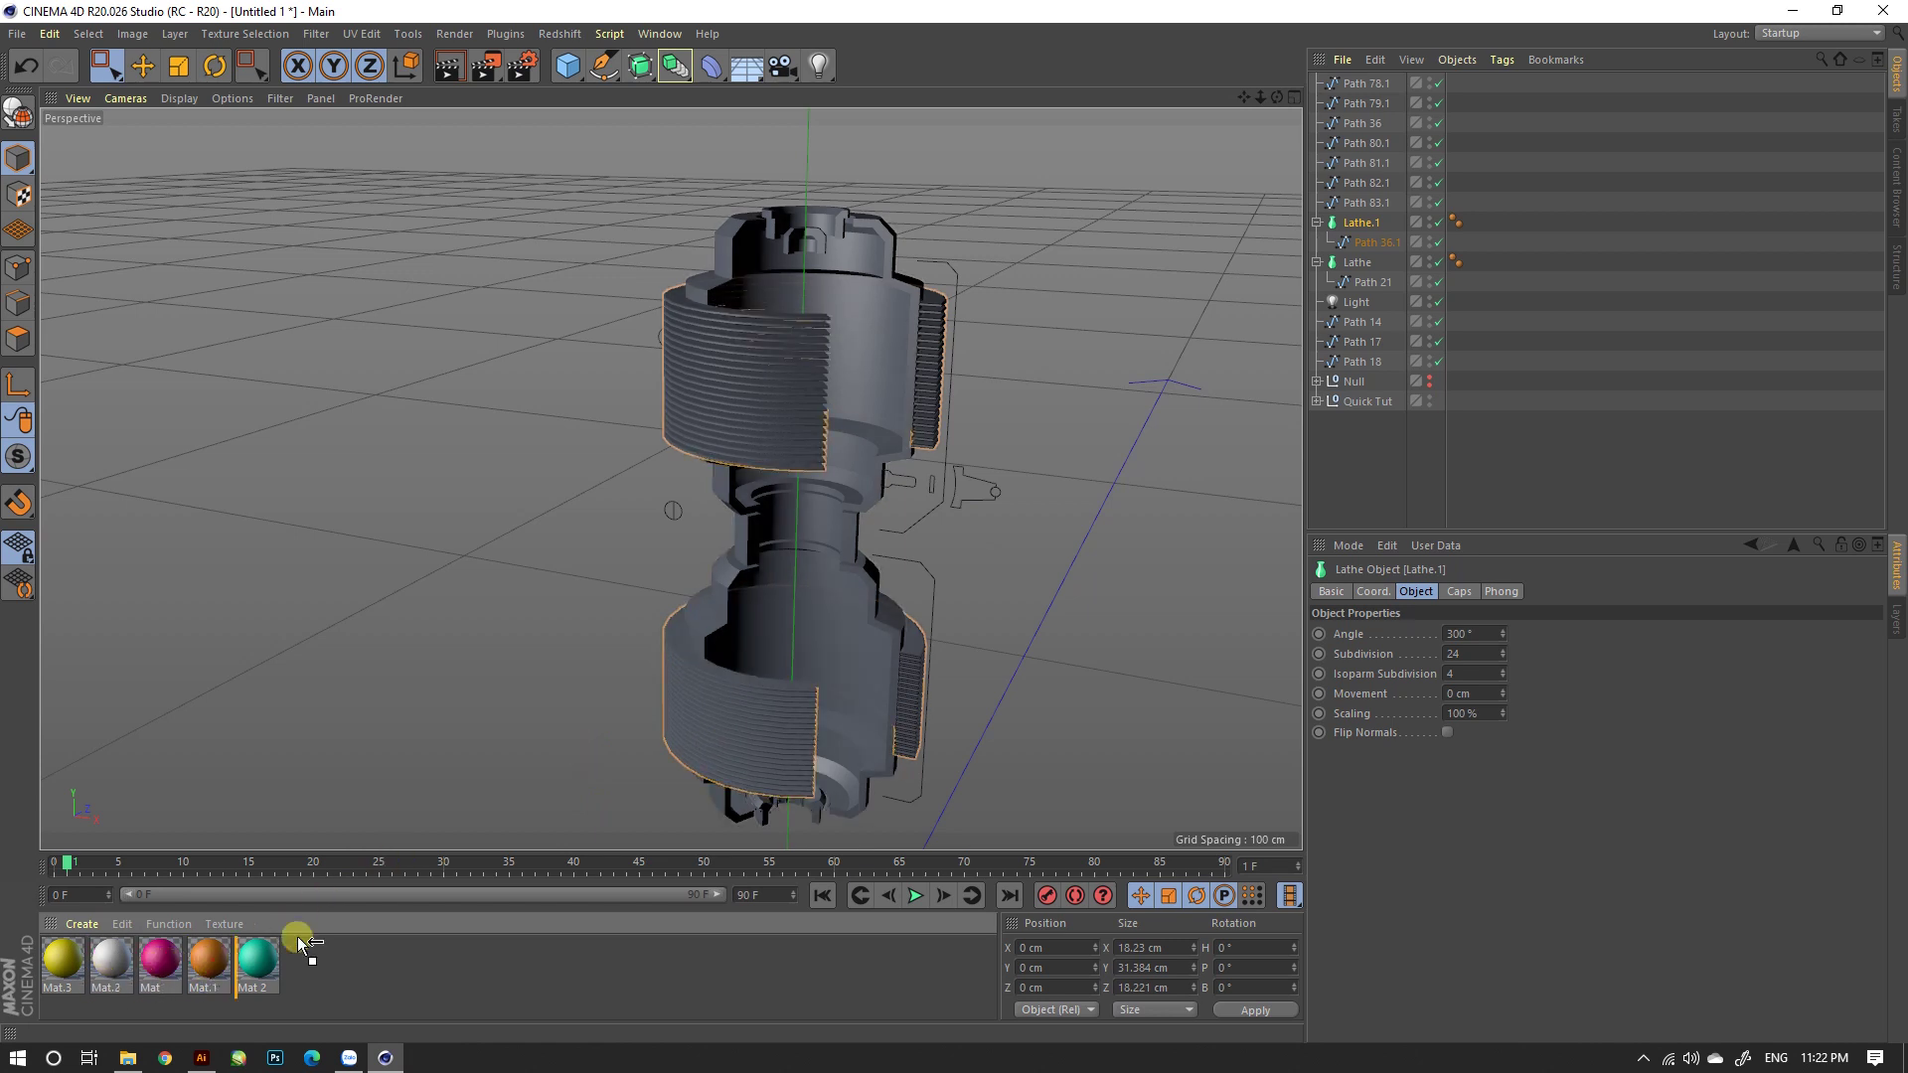
drag(303, 942, 820, 624)
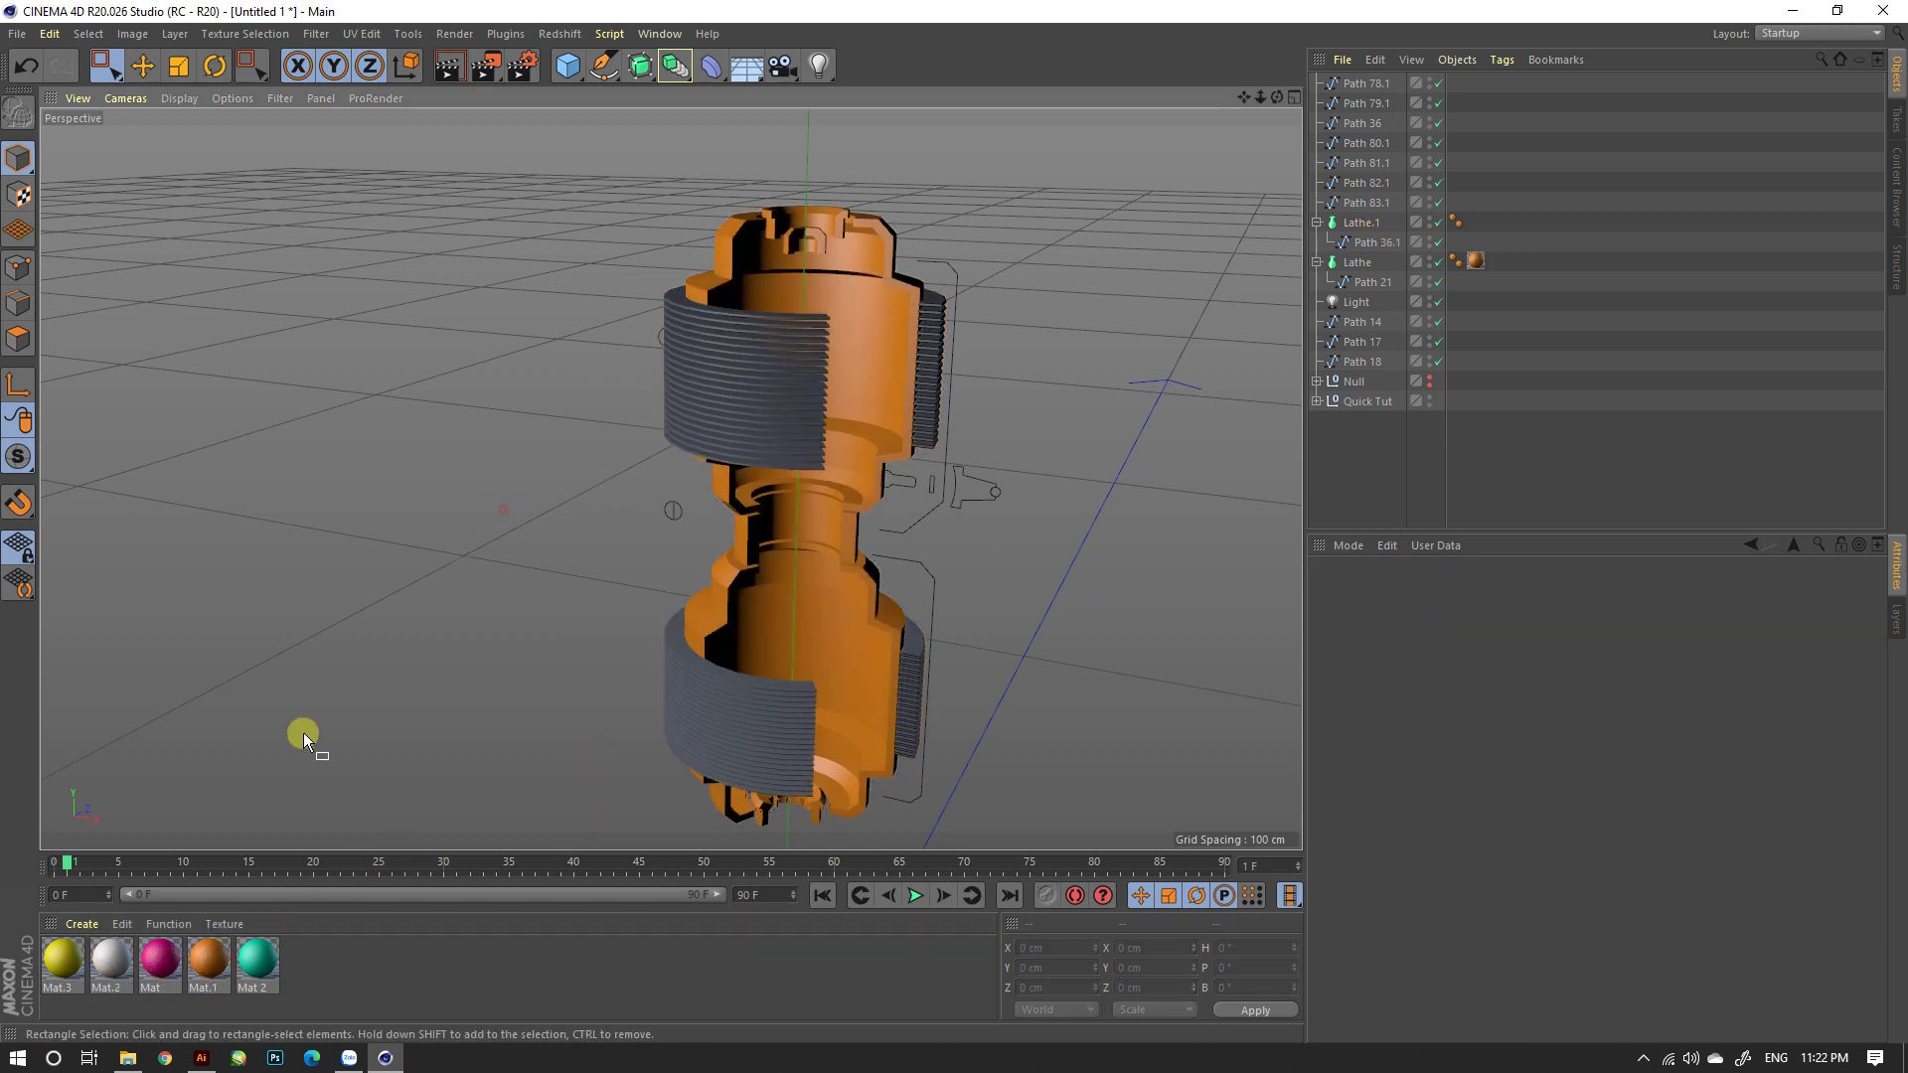
mouse_move(258, 956)
mouse_down()
mouse_move(721, 424)
mouse_move(778, 390)
mouse_up()
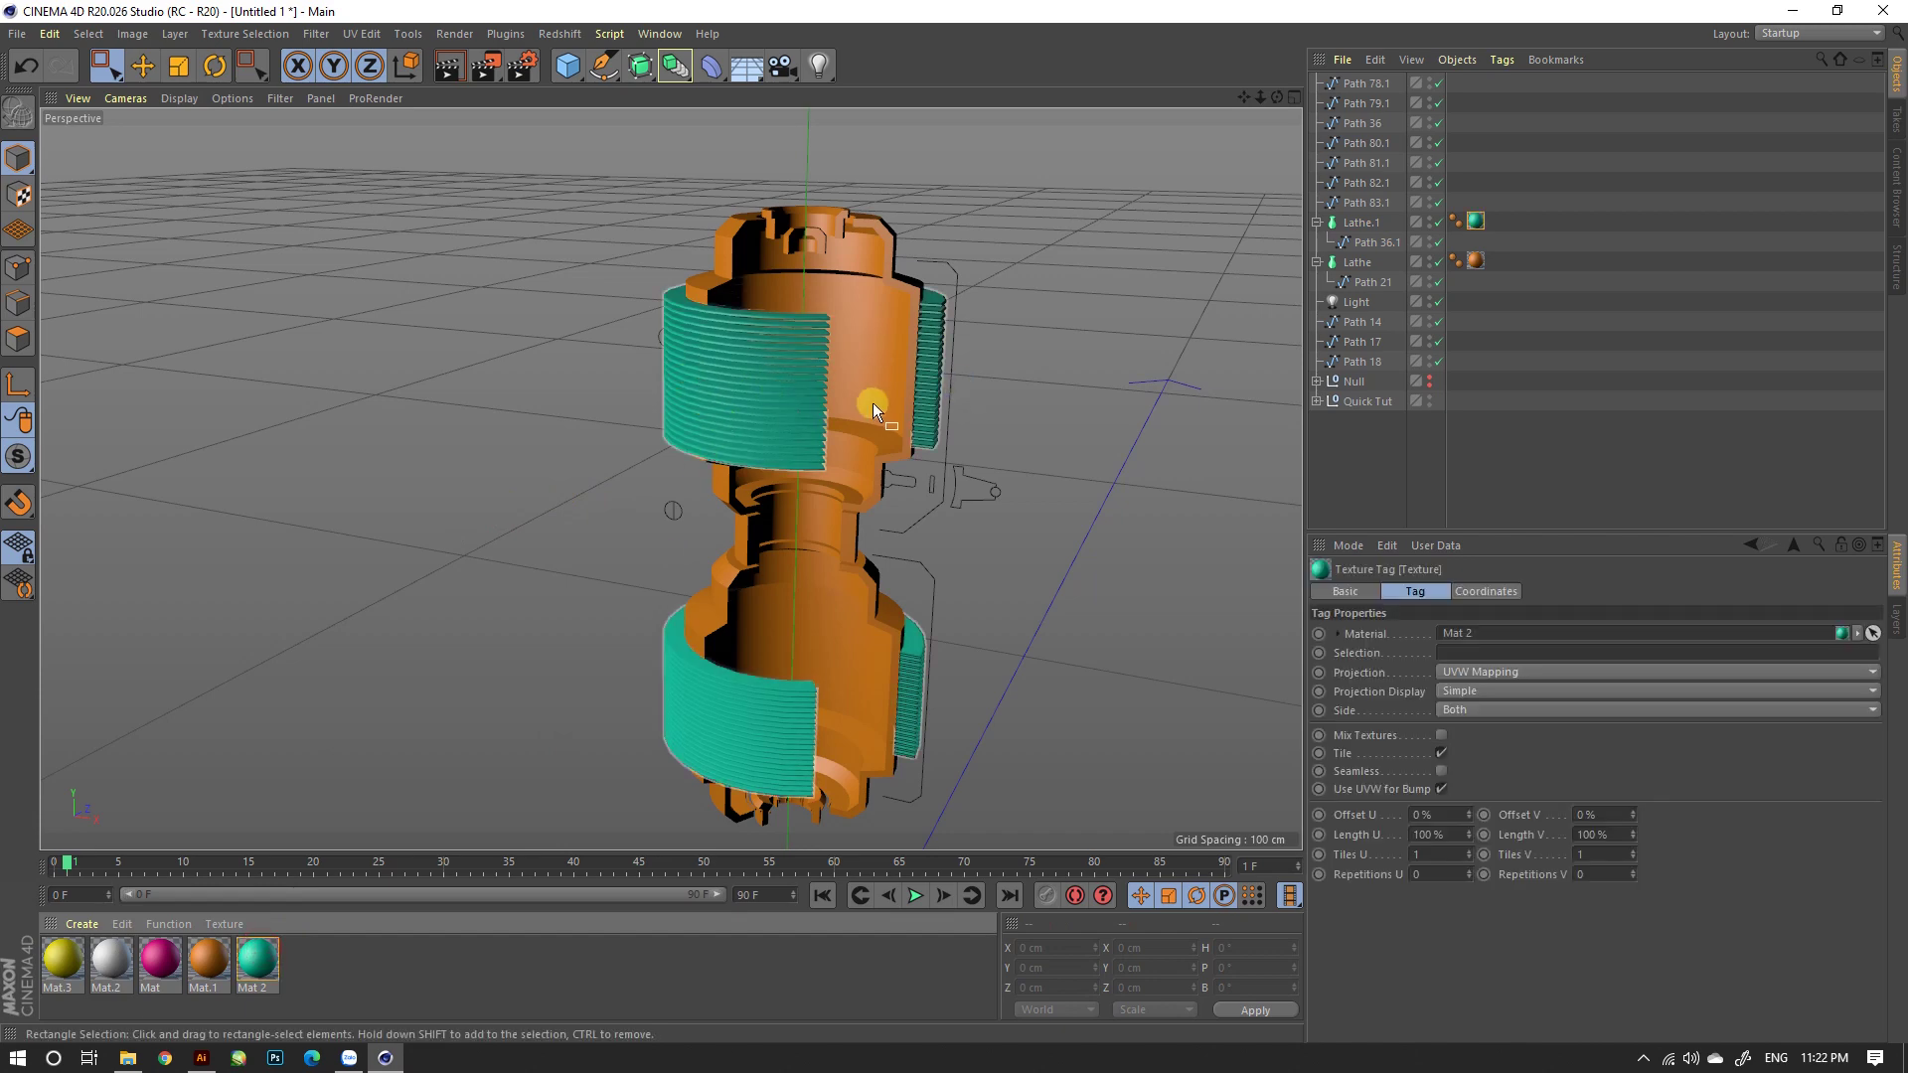
click(886, 541)
scroll(960, 495, up, 2)
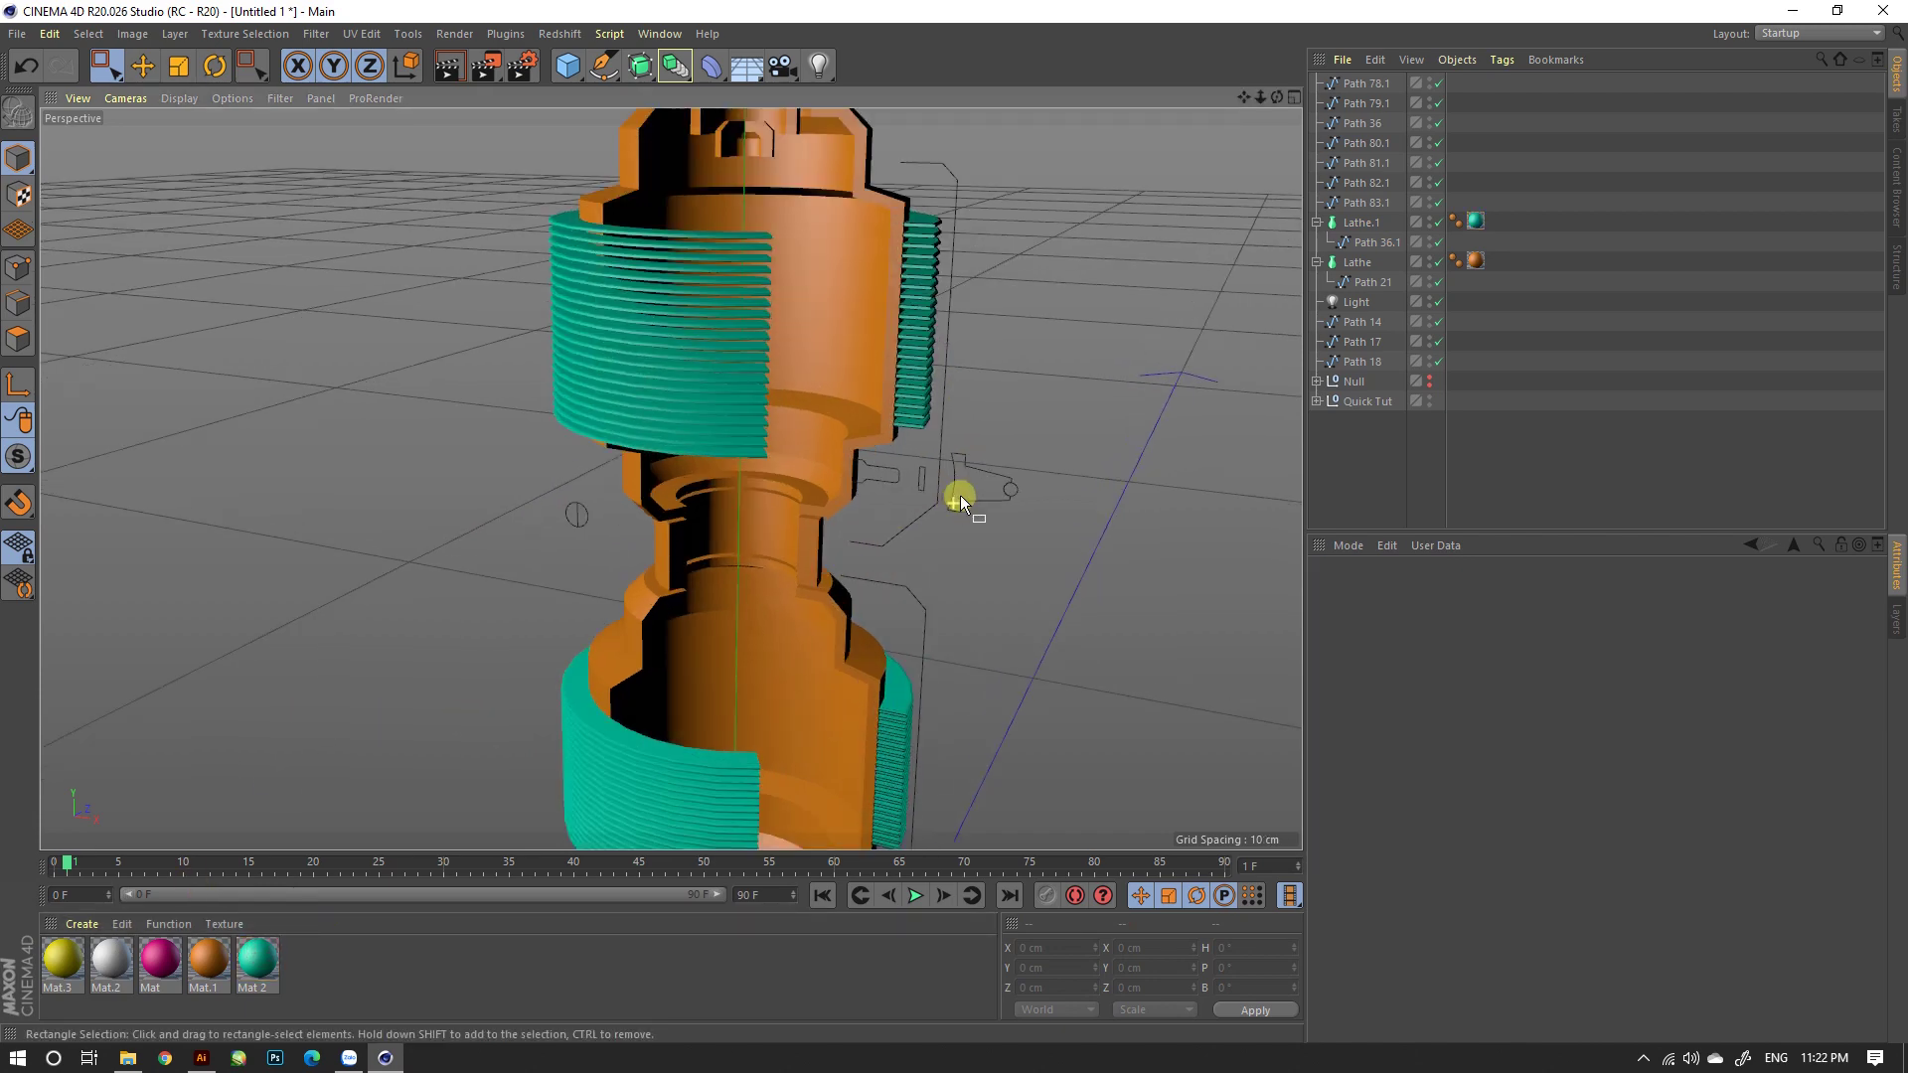
scroll(869, 497, up, 1)
scroll(821, 468, up, 1)
scroll(821, 468, up, 1)
mouse_move(821, 468)
alt+mouse_down()
mouse_move(879, 495)
mouse_move(749, 475)
mouse_move(634, 492)
mouse_move(833, 477)
mouse_move(921, 448)
alt+mouse_up()
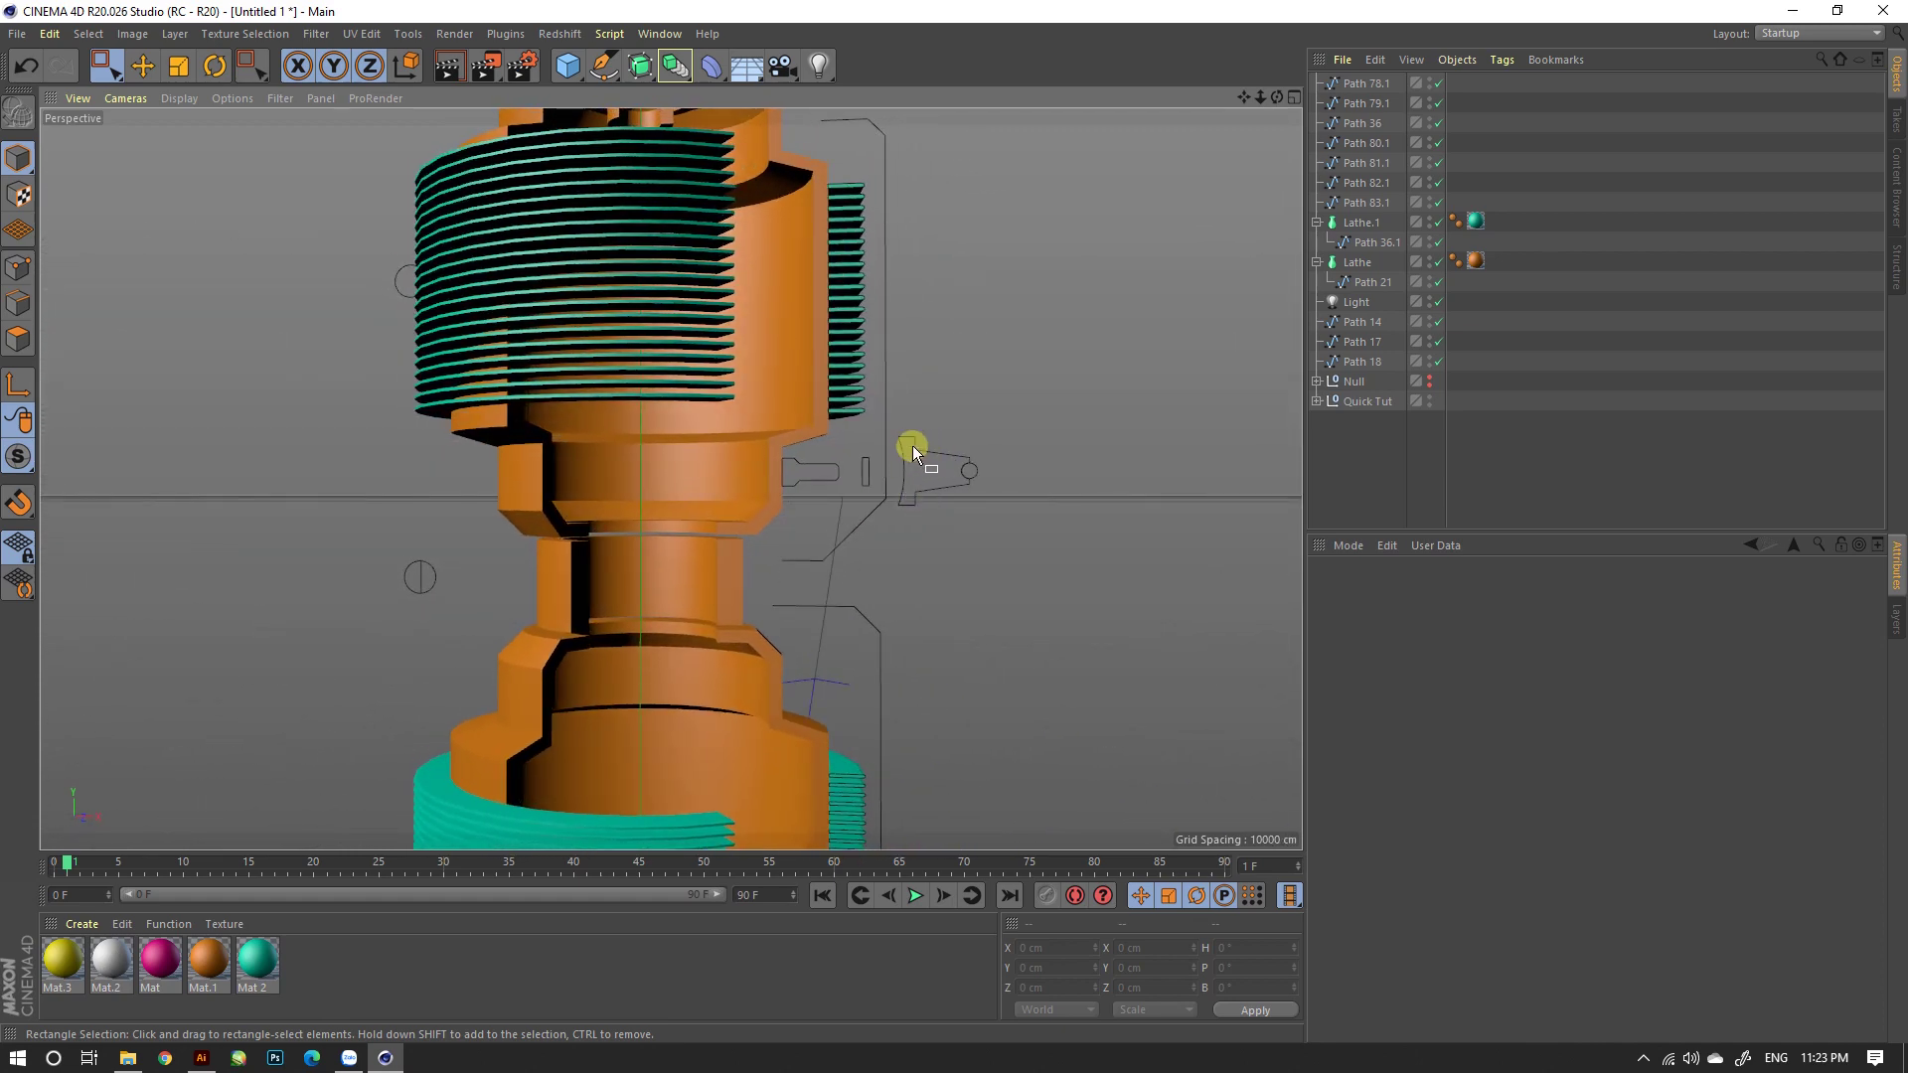
Step: Rotate the small Path 82.1 bracket outline beside the body to a pitch of -90°
click(912, 447)
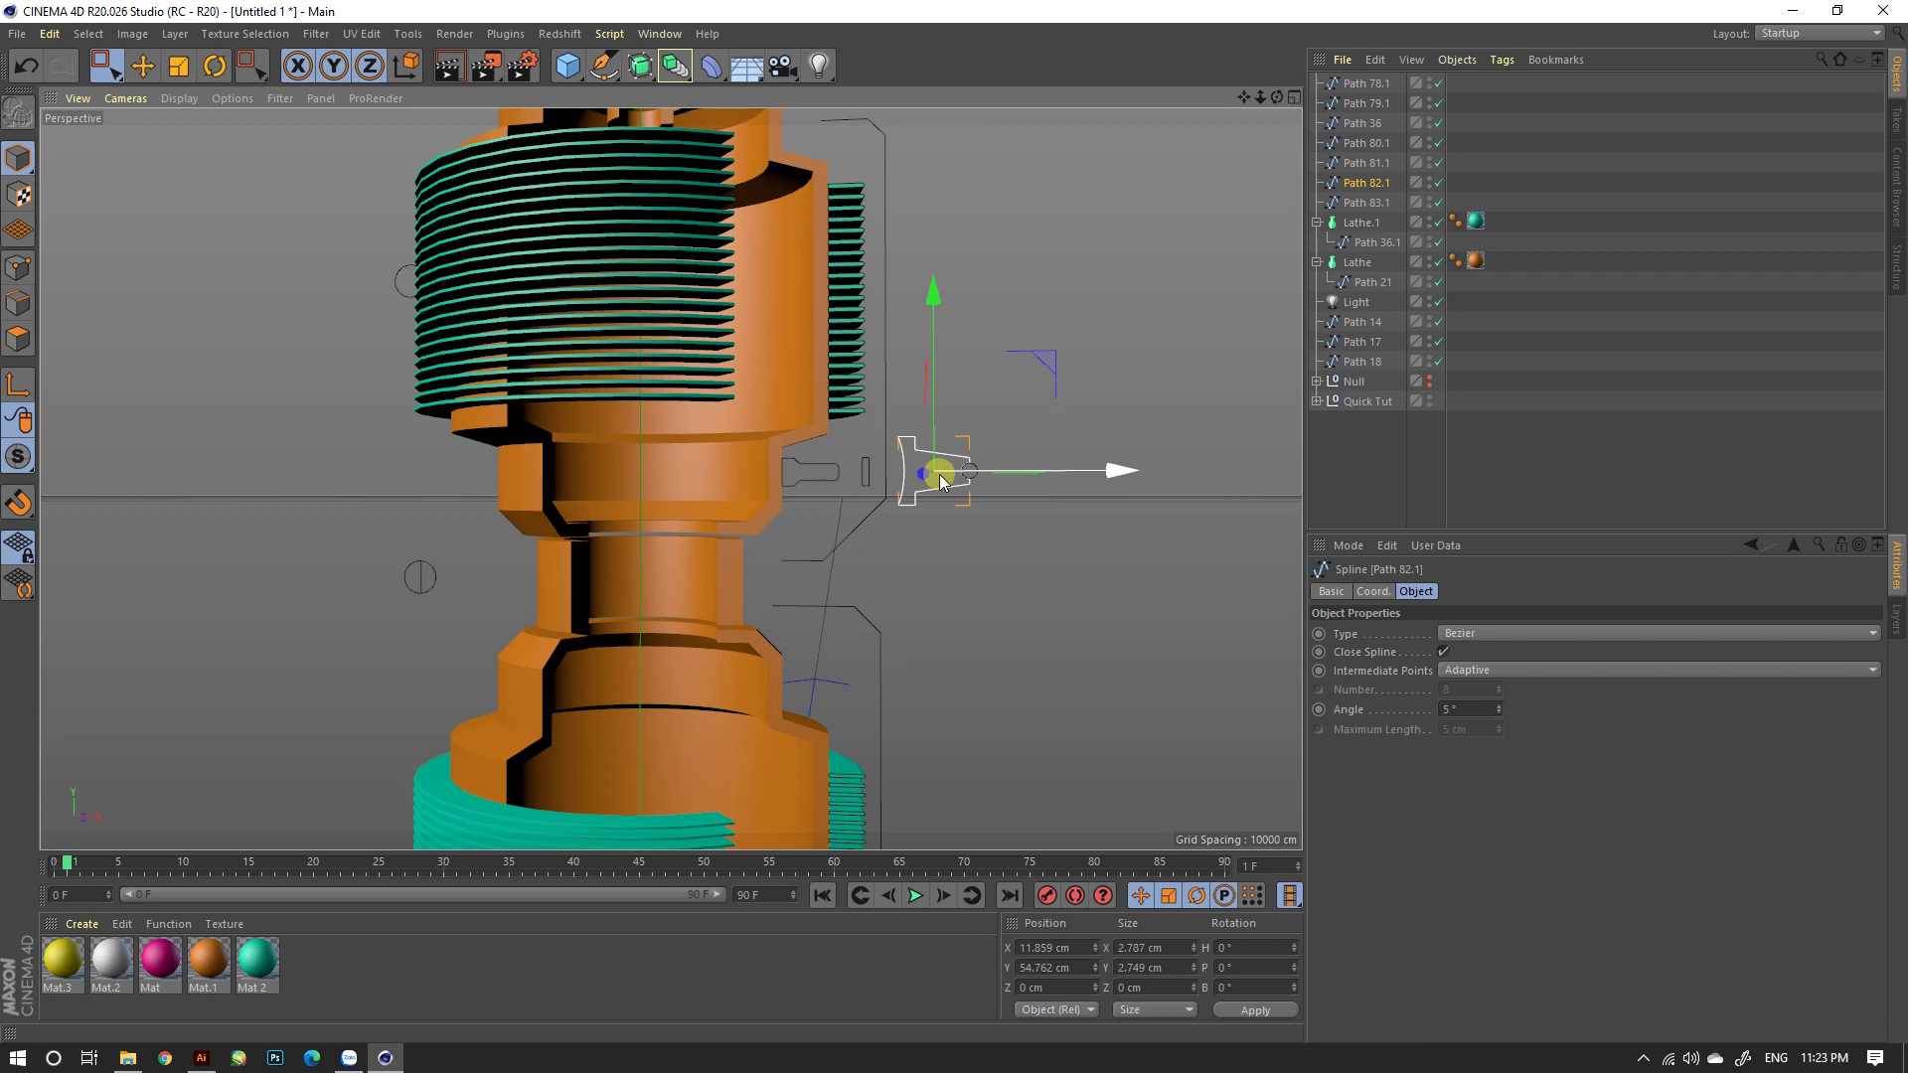
mouse_move(939, 495)
alt+mouse_down()
mouse_move(855, 519)
mouse_move(861, 602)
mouse_move(916, 509)
alt+mouse_up()
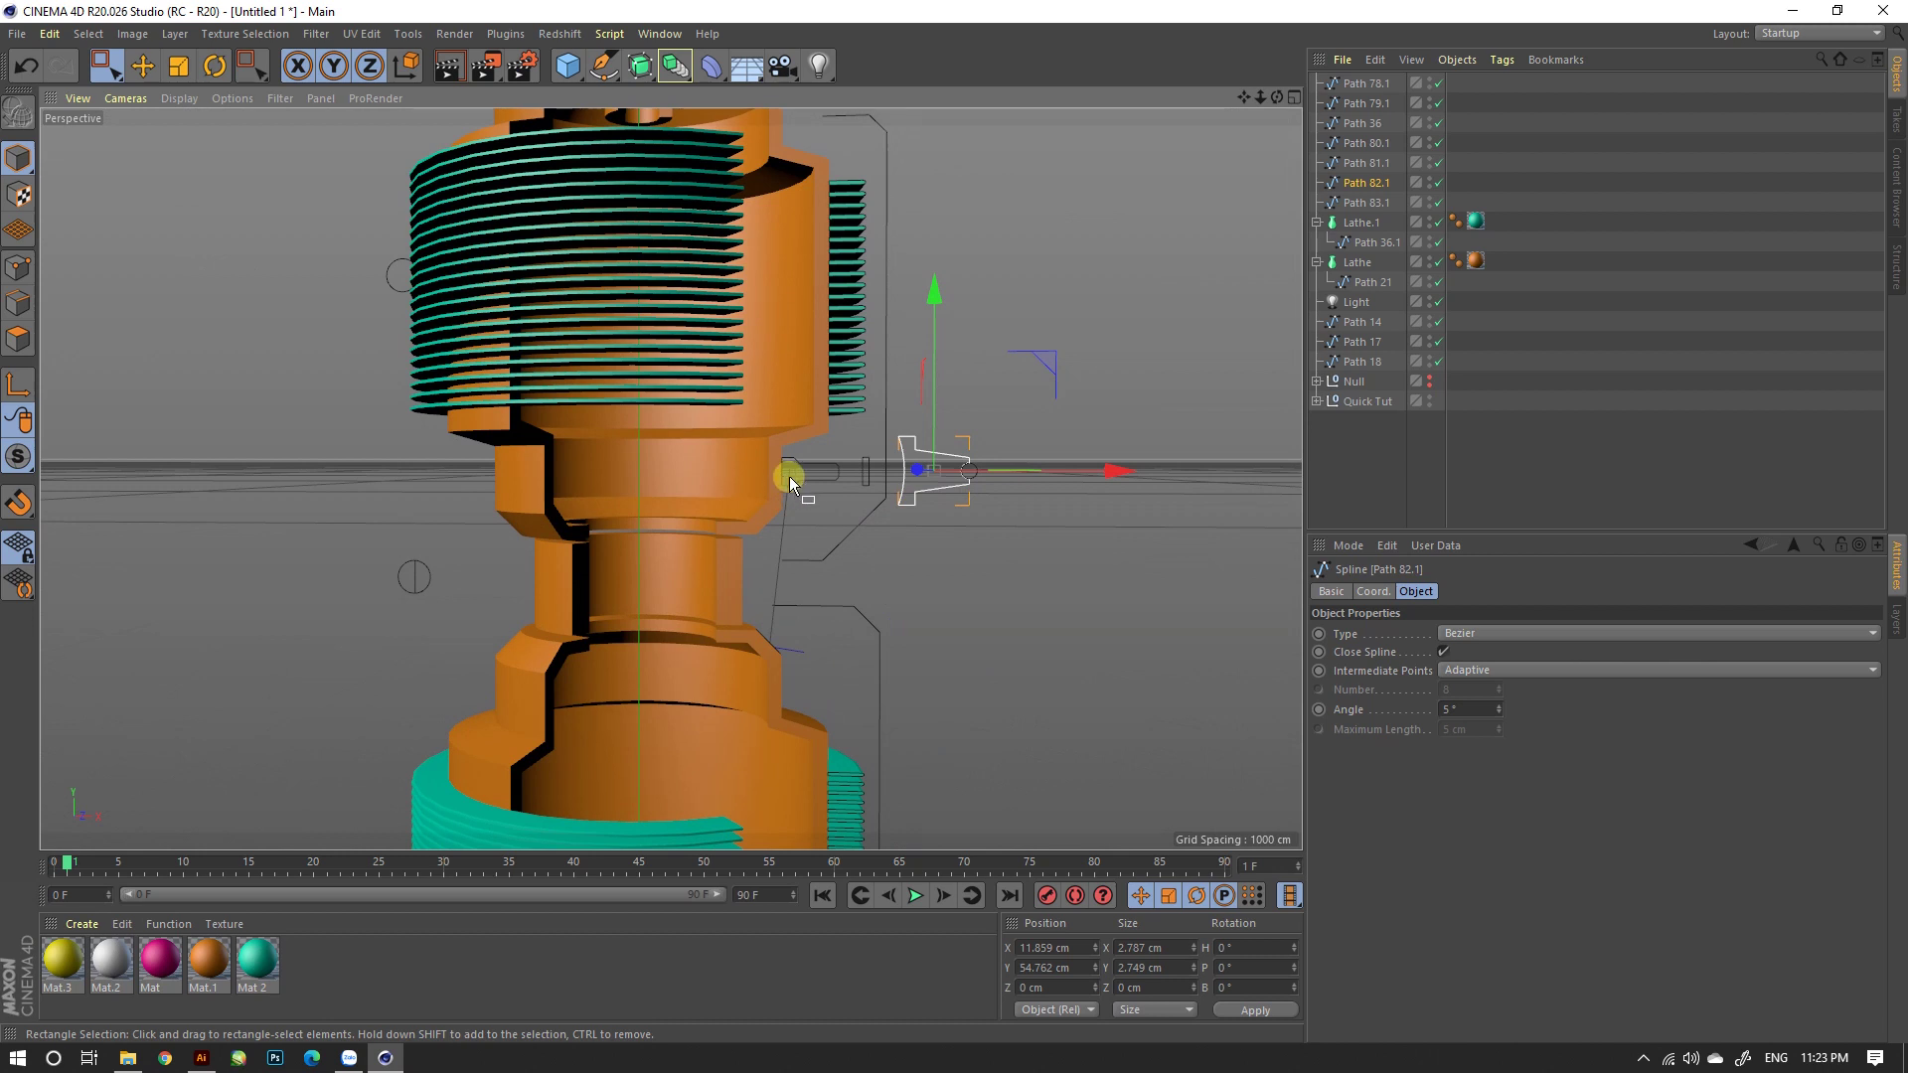
key(r)
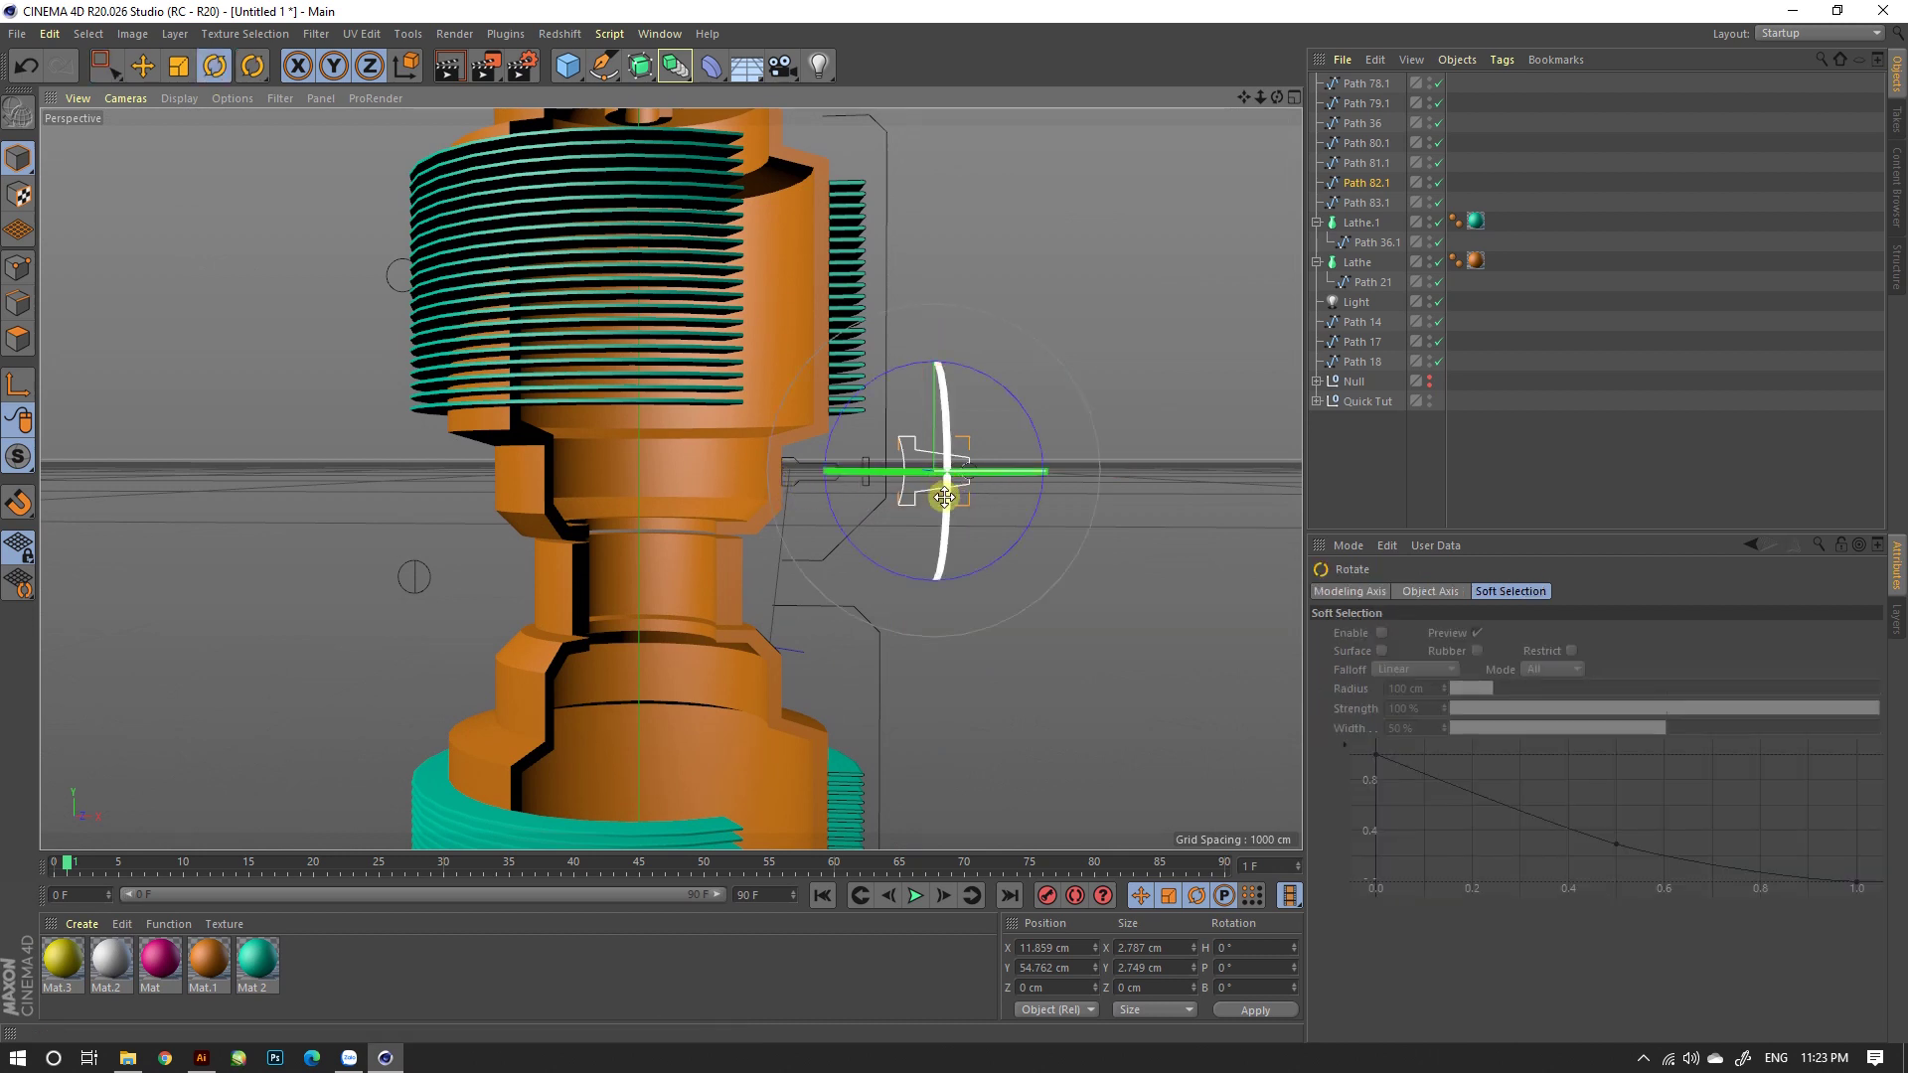
mouse_move(945, 515)
mouse_down()
mouse_move(954, 294)
mouse_move(962, 308)
mouse_up()
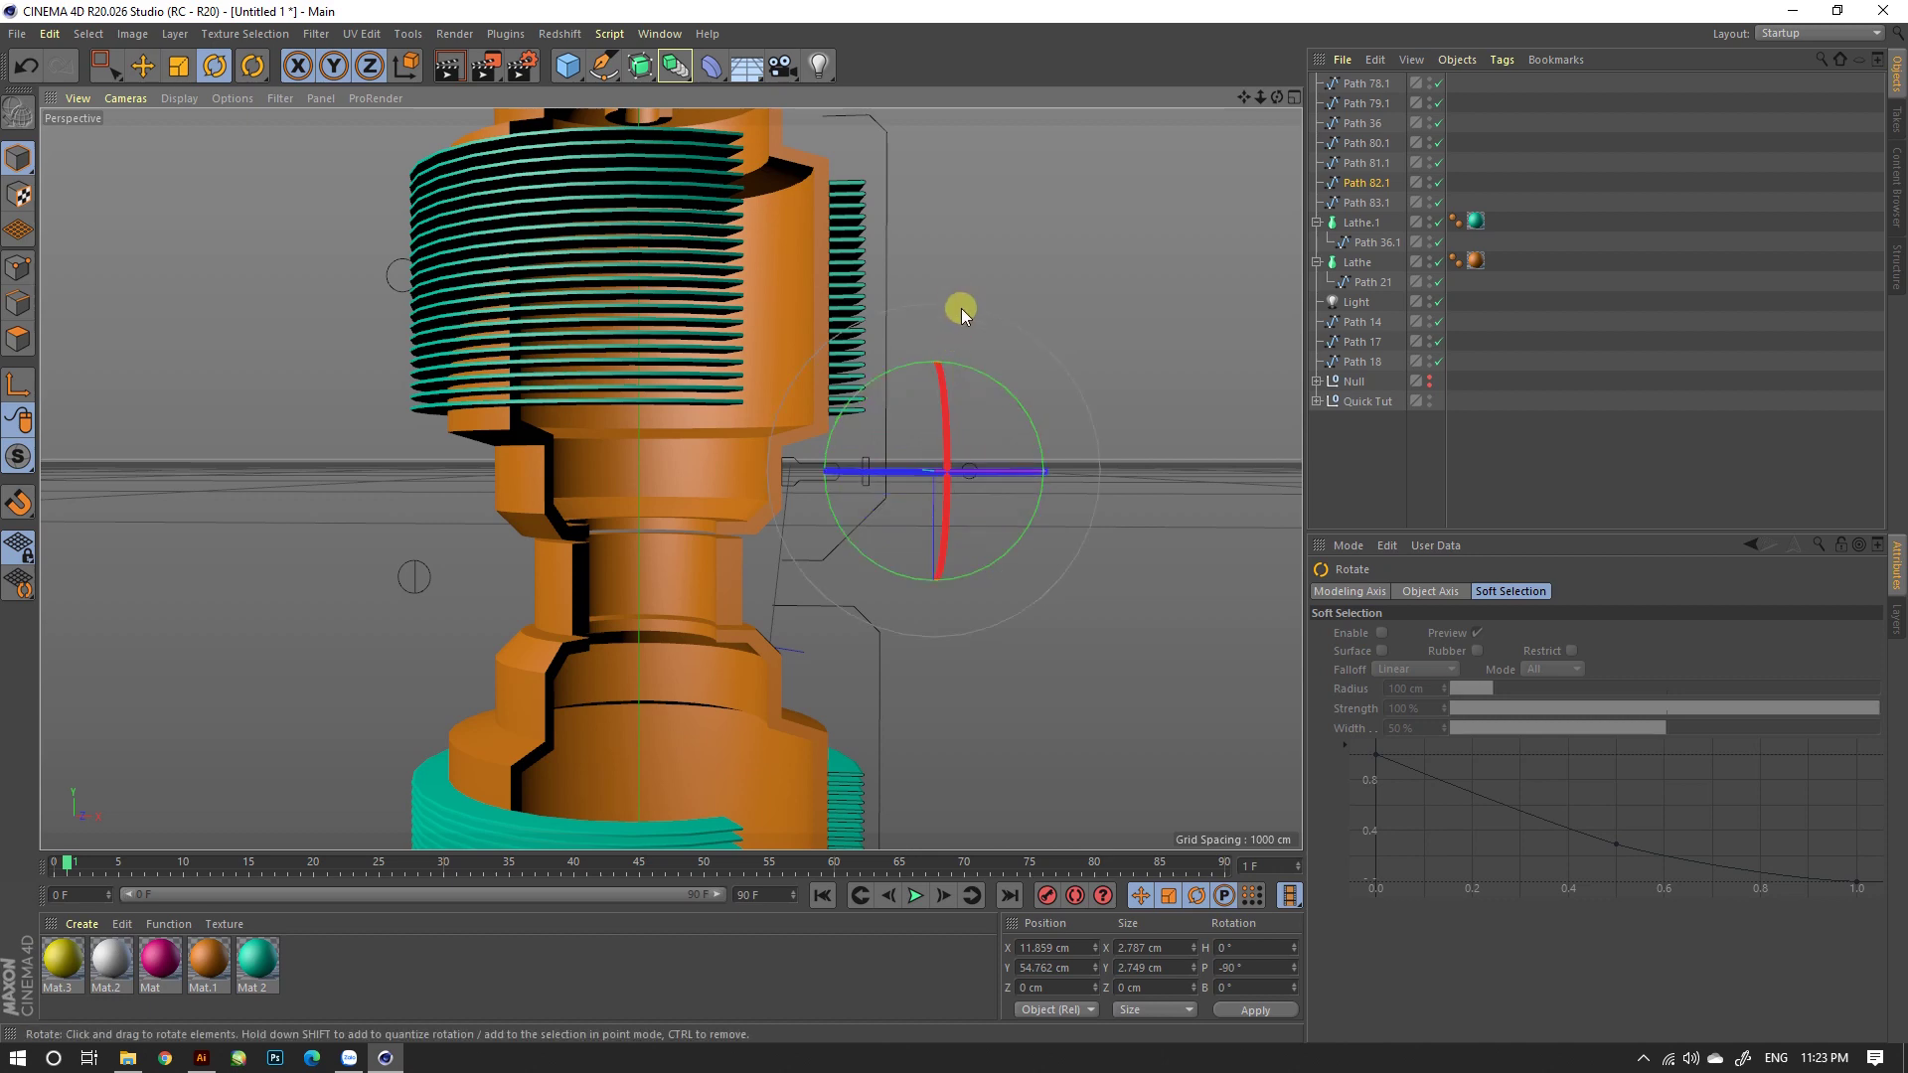
mouse_move(968, 414)
alt+mouse_down()
mouse_move(873, 516)
mouse_move(913, 462)
alt+mouse_up()
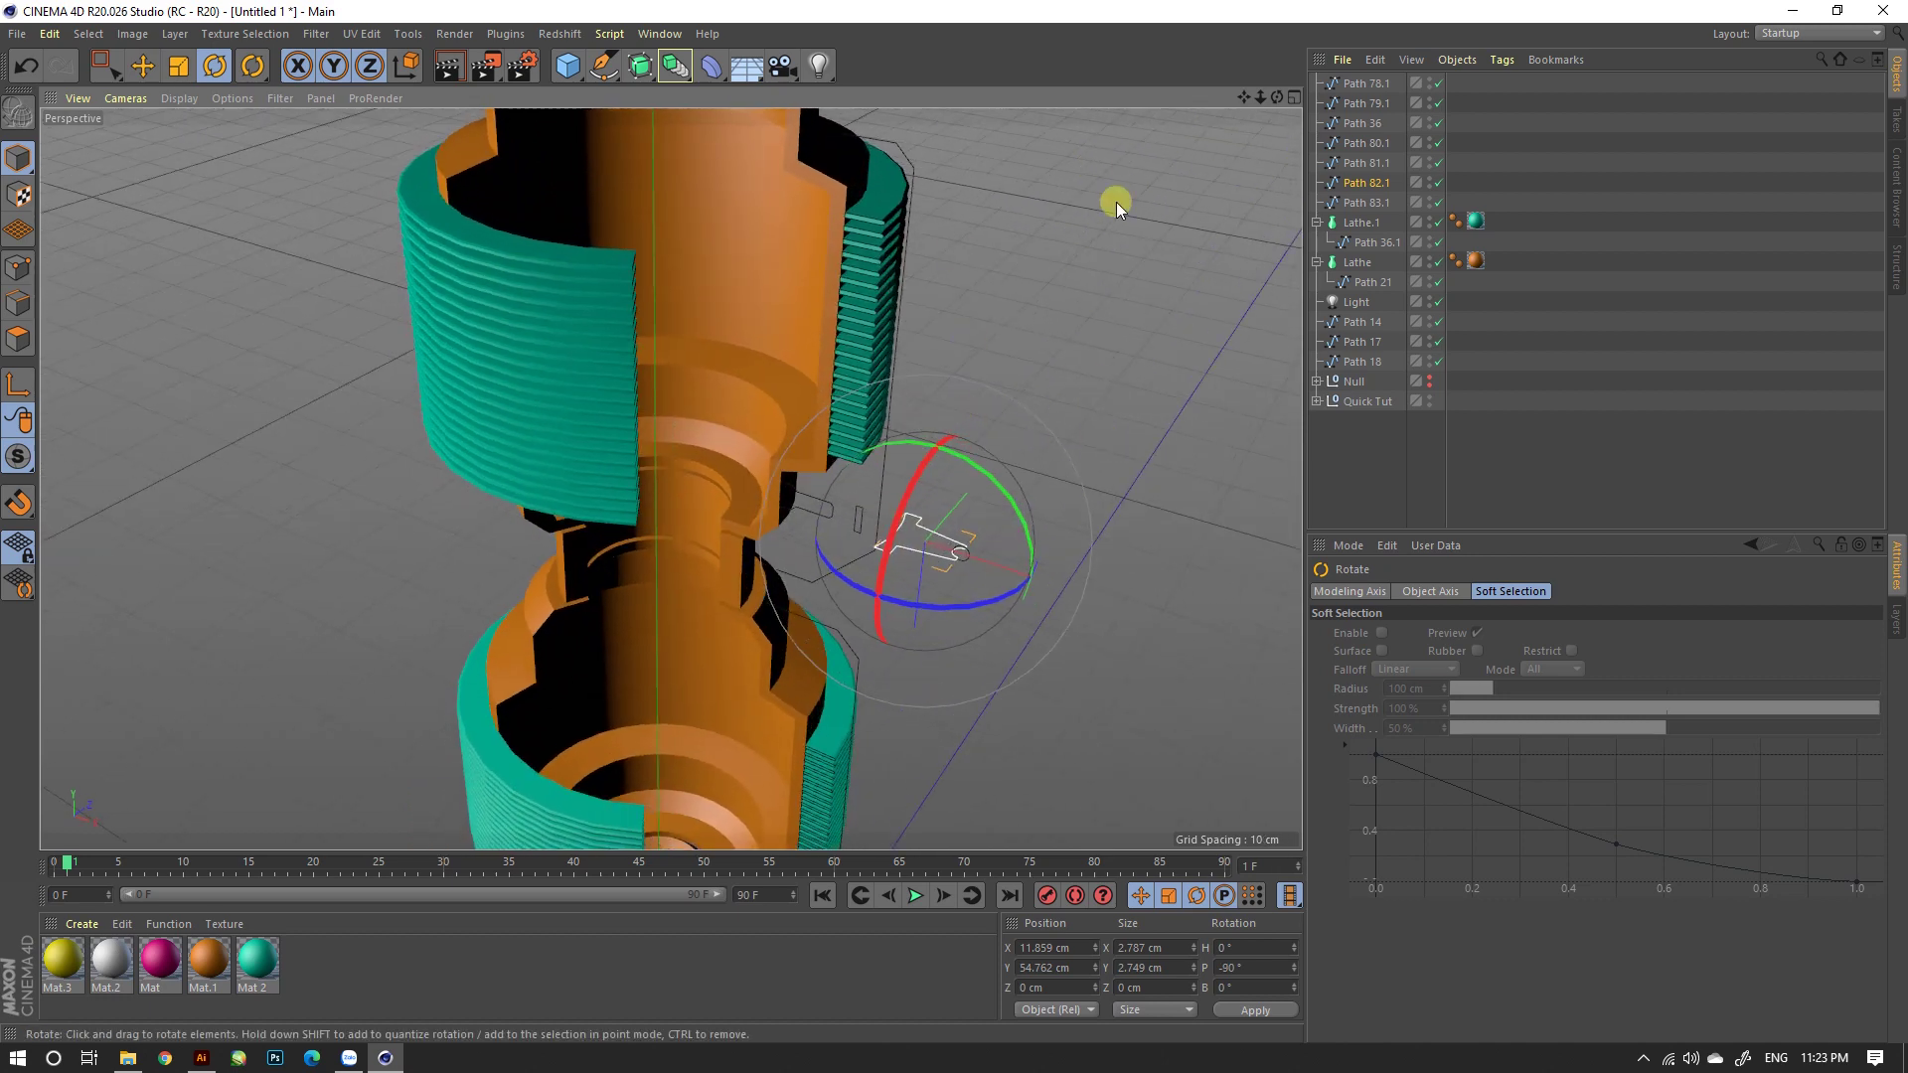
Step: Add an Extrude object and place Path 82.1 inside it
click(640, 65)
click(900, 99)
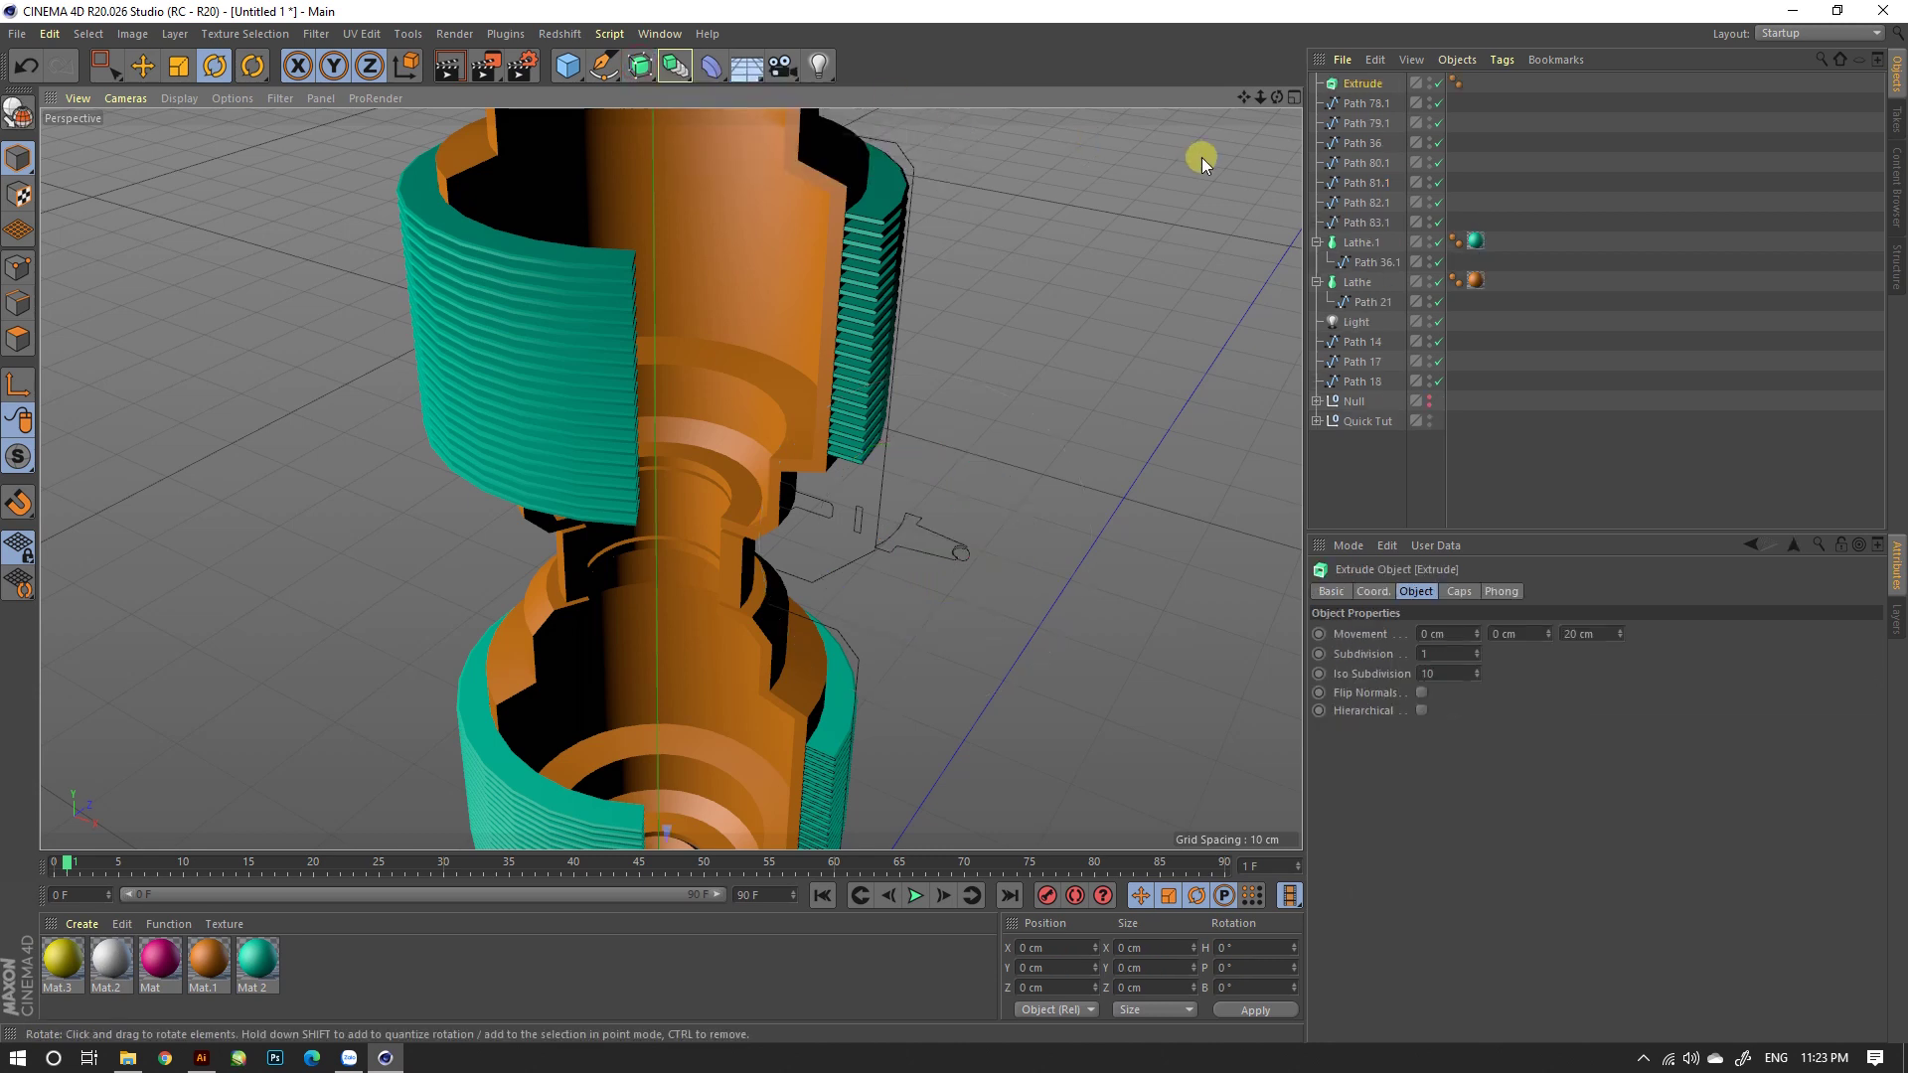
click(1361, 143)
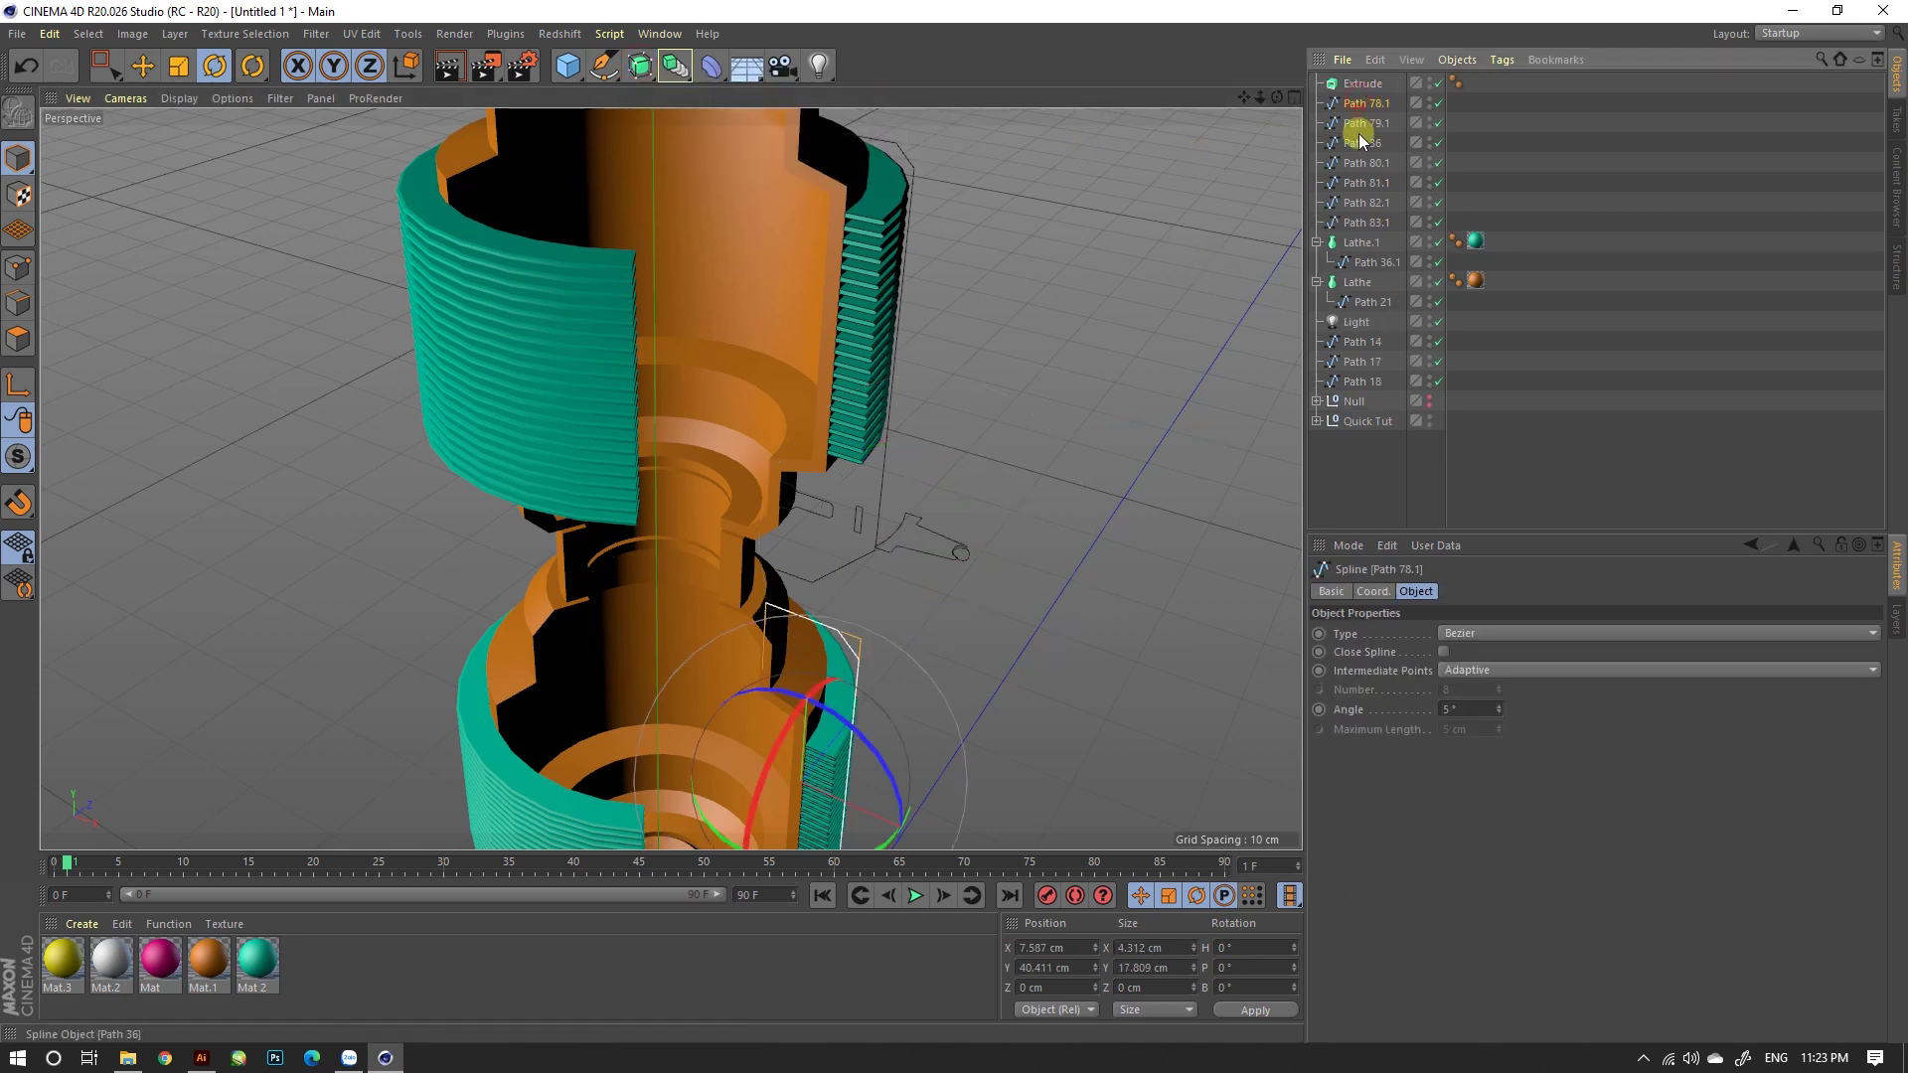
click(1357, 184)
click(1360, 204)
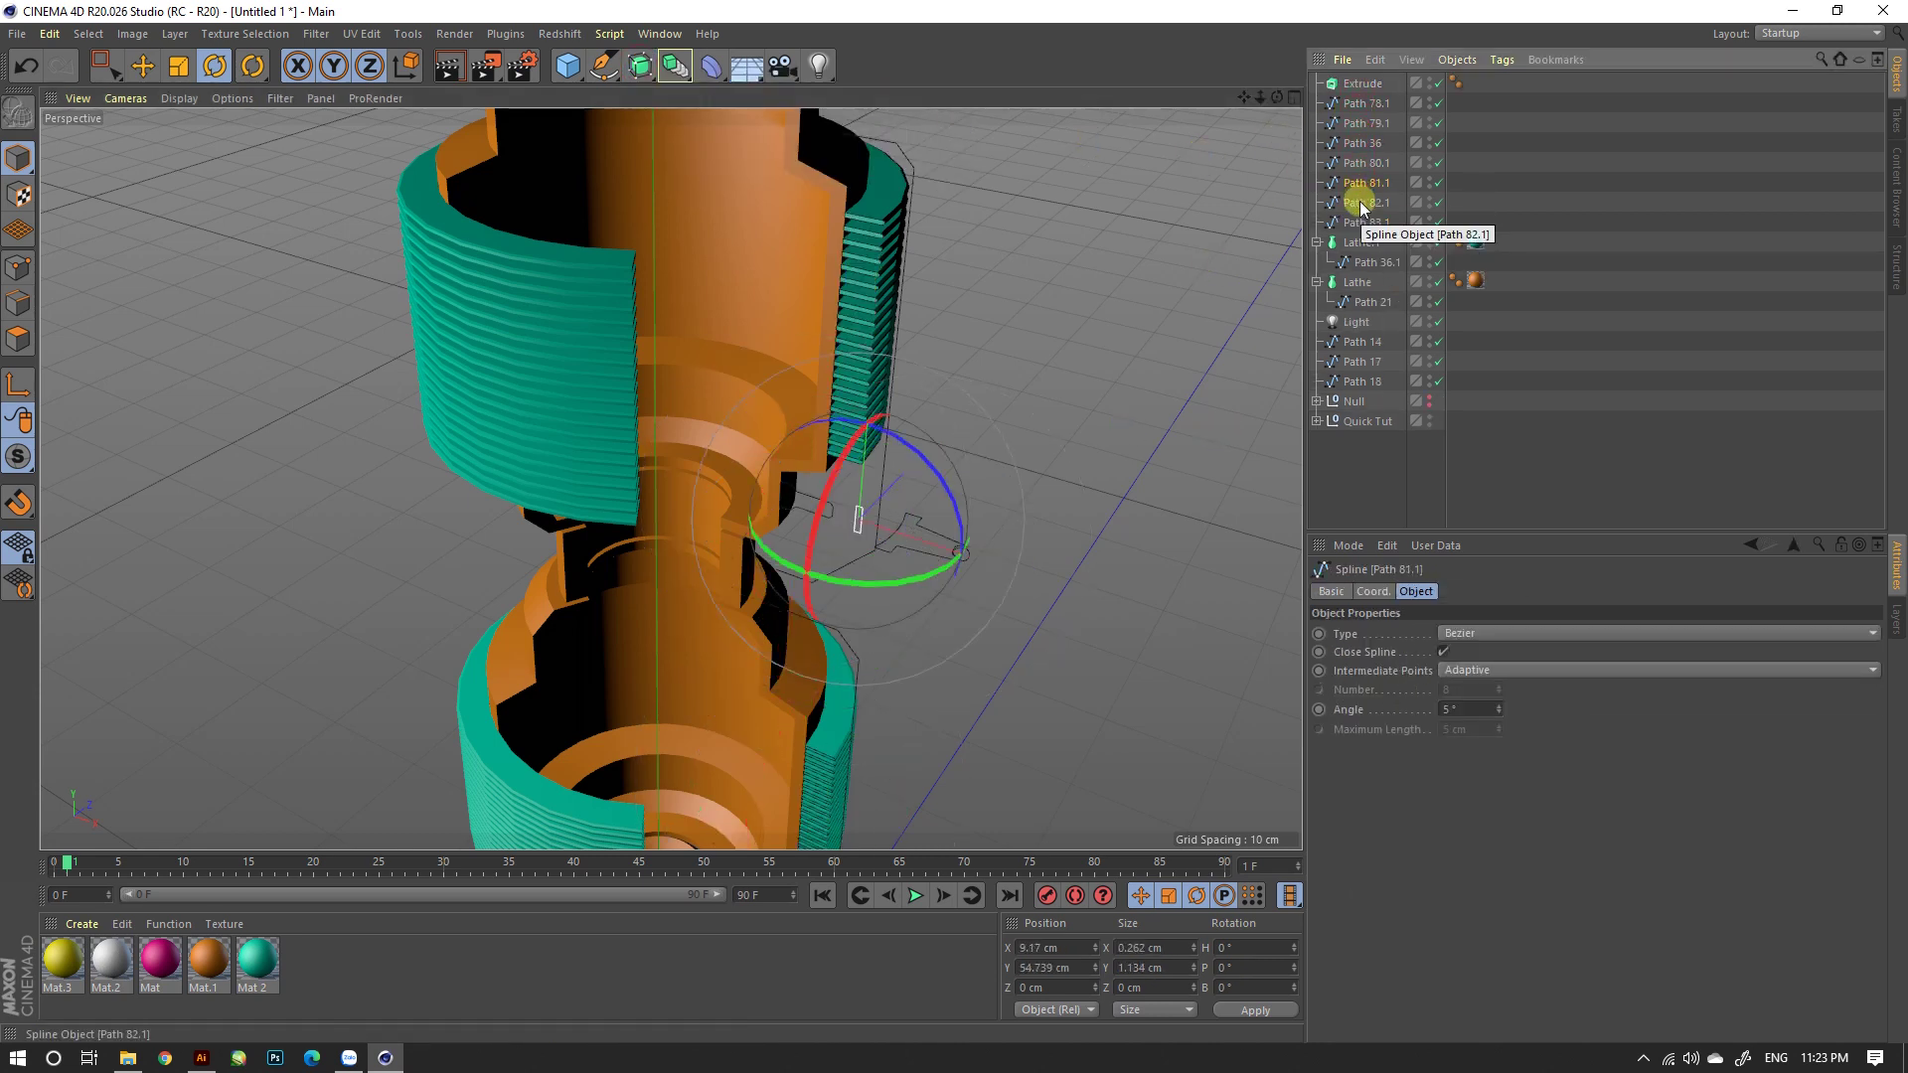
drag(1366, 84, 1365, 84)
Step: Set the Extrude's Movement to 0 / 1 / 0 cm for a 1 cm deep bracket
click(1364, 84)
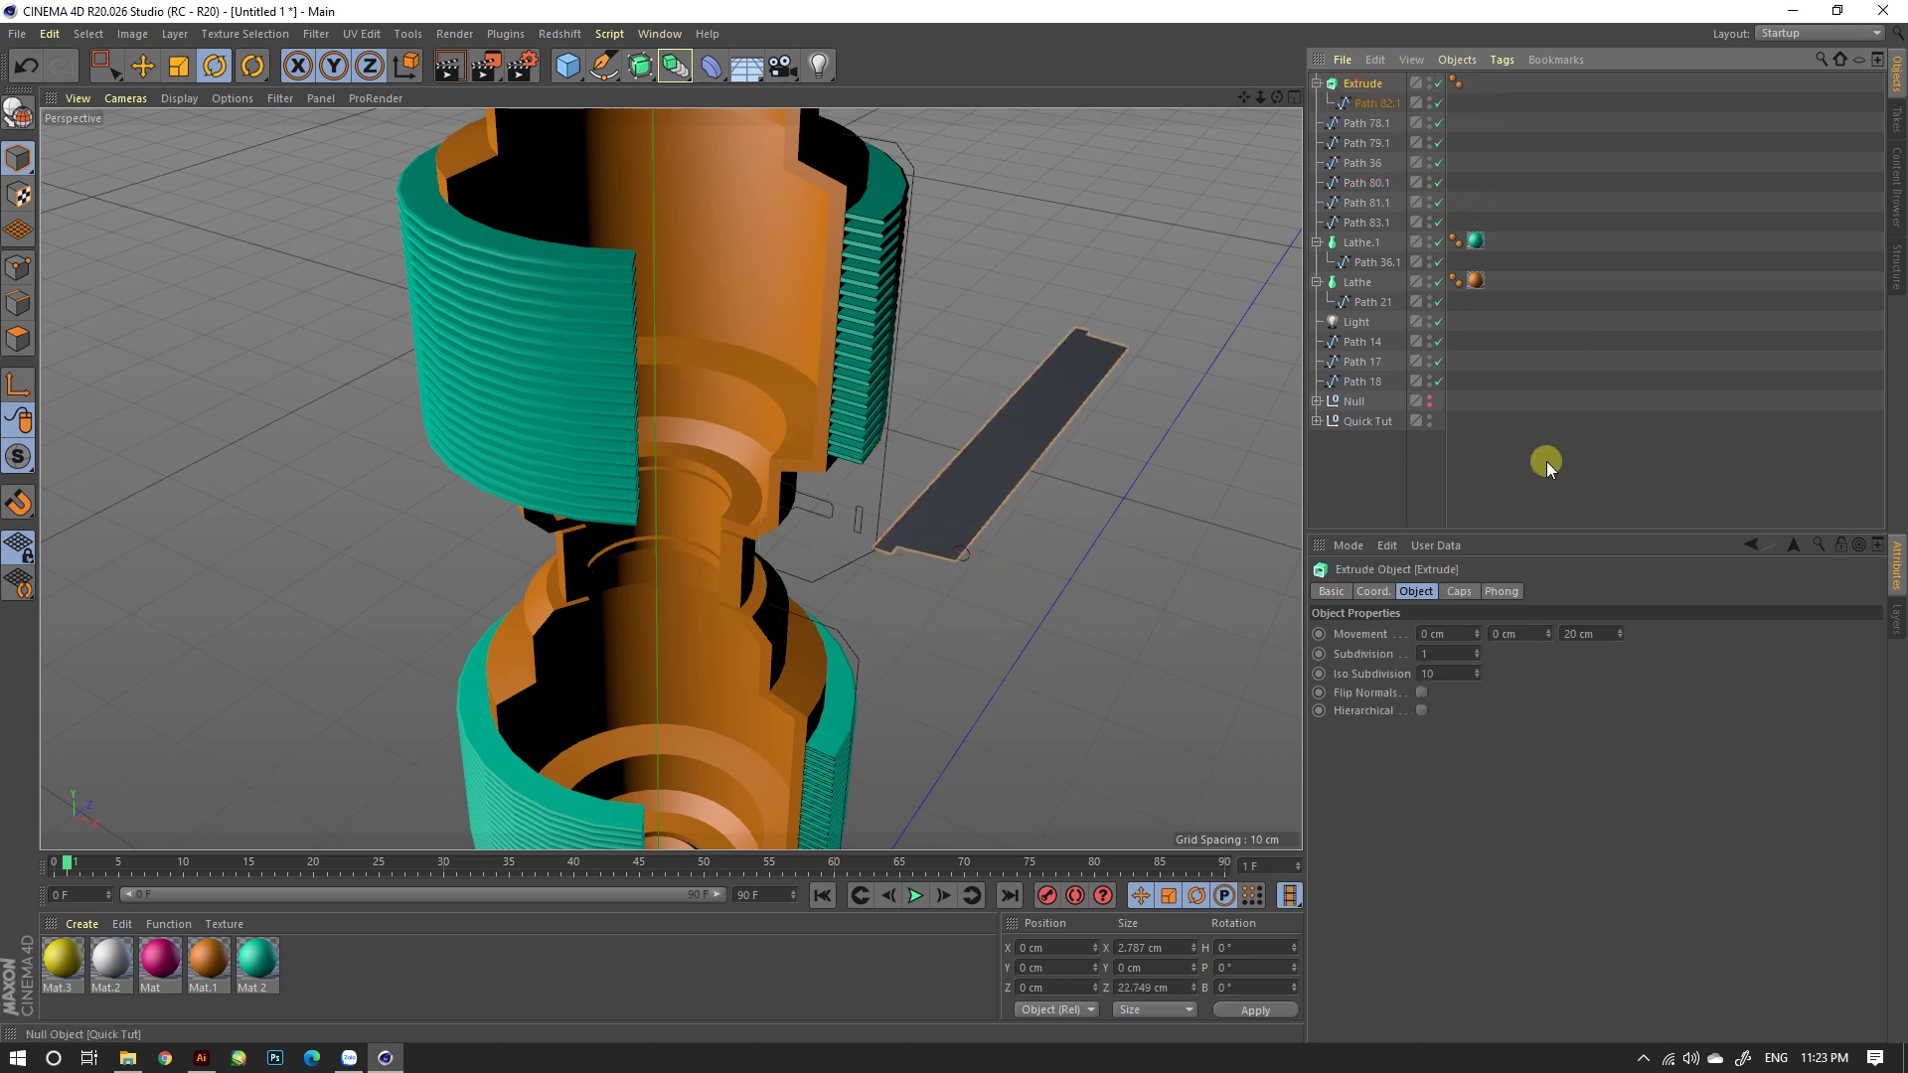
click(1589, 636)
text(0)
key(Return)
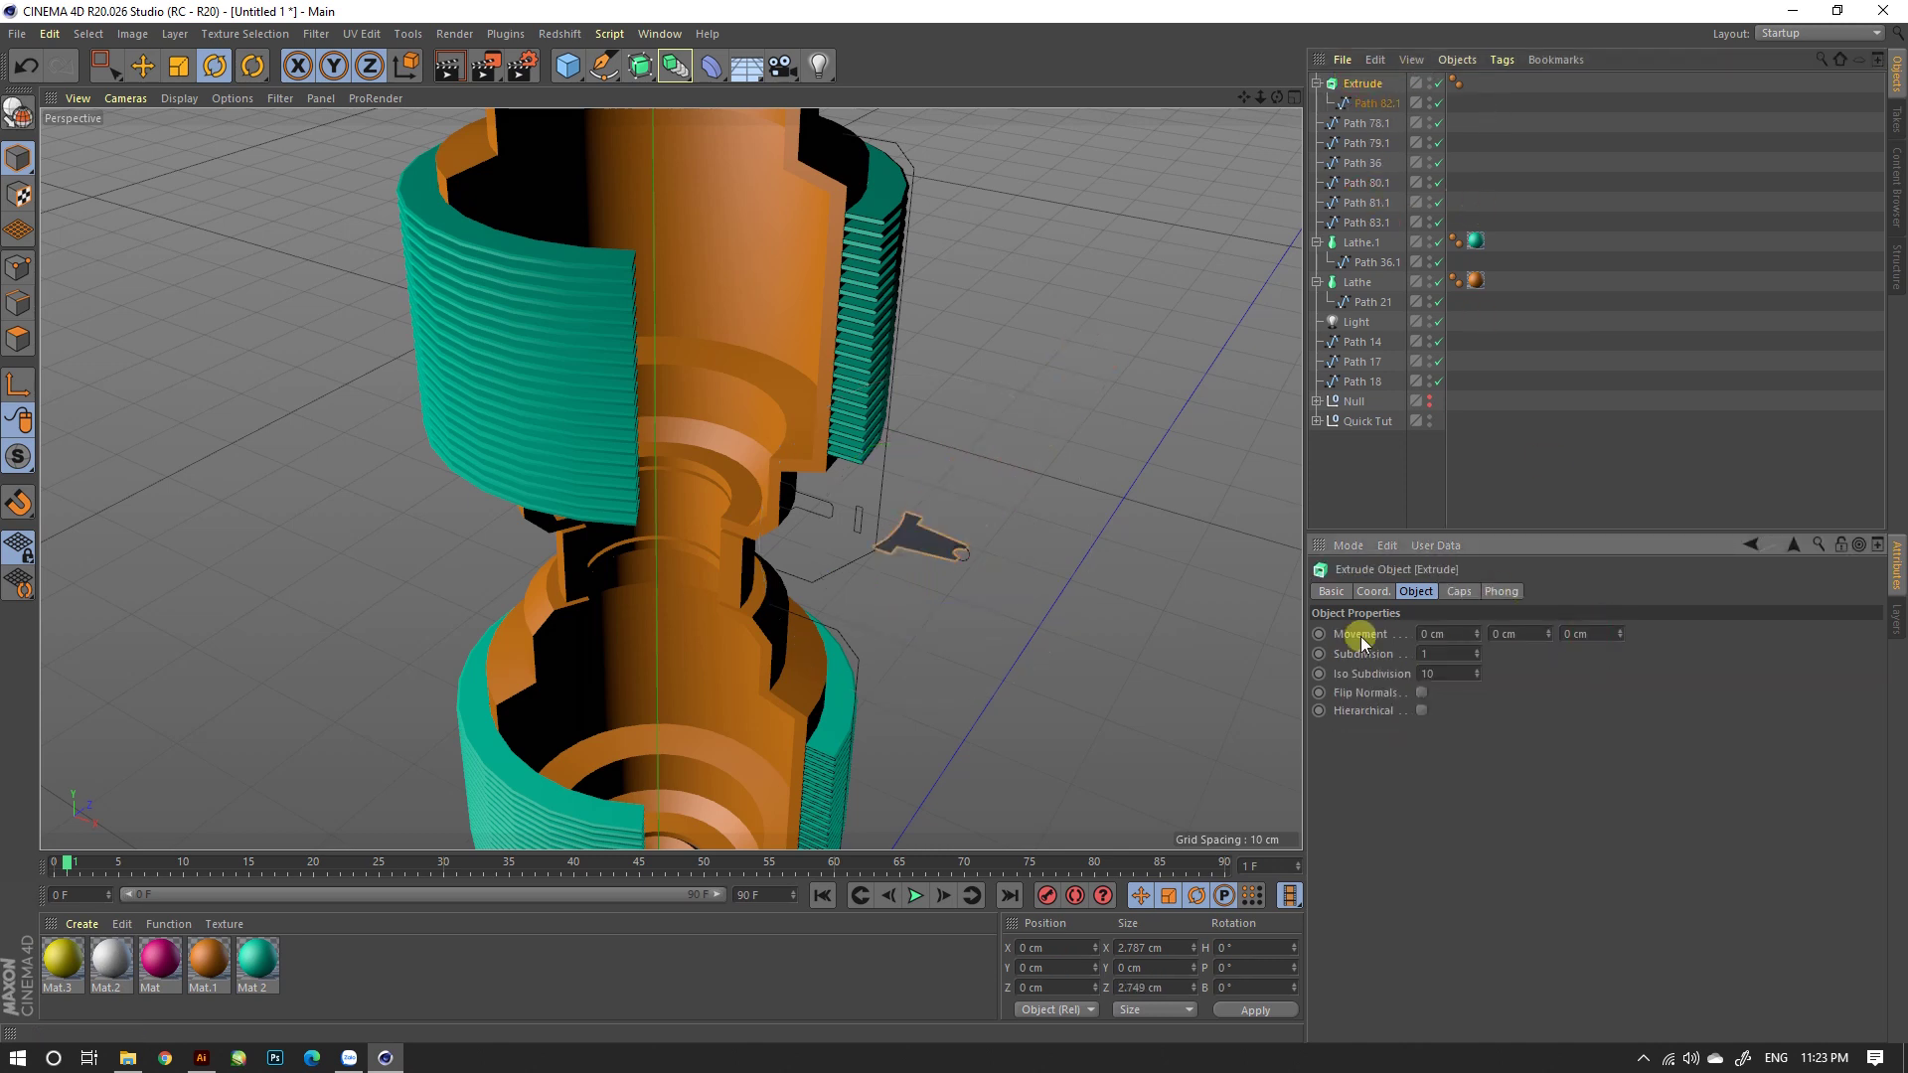
text(10)
key(Return)
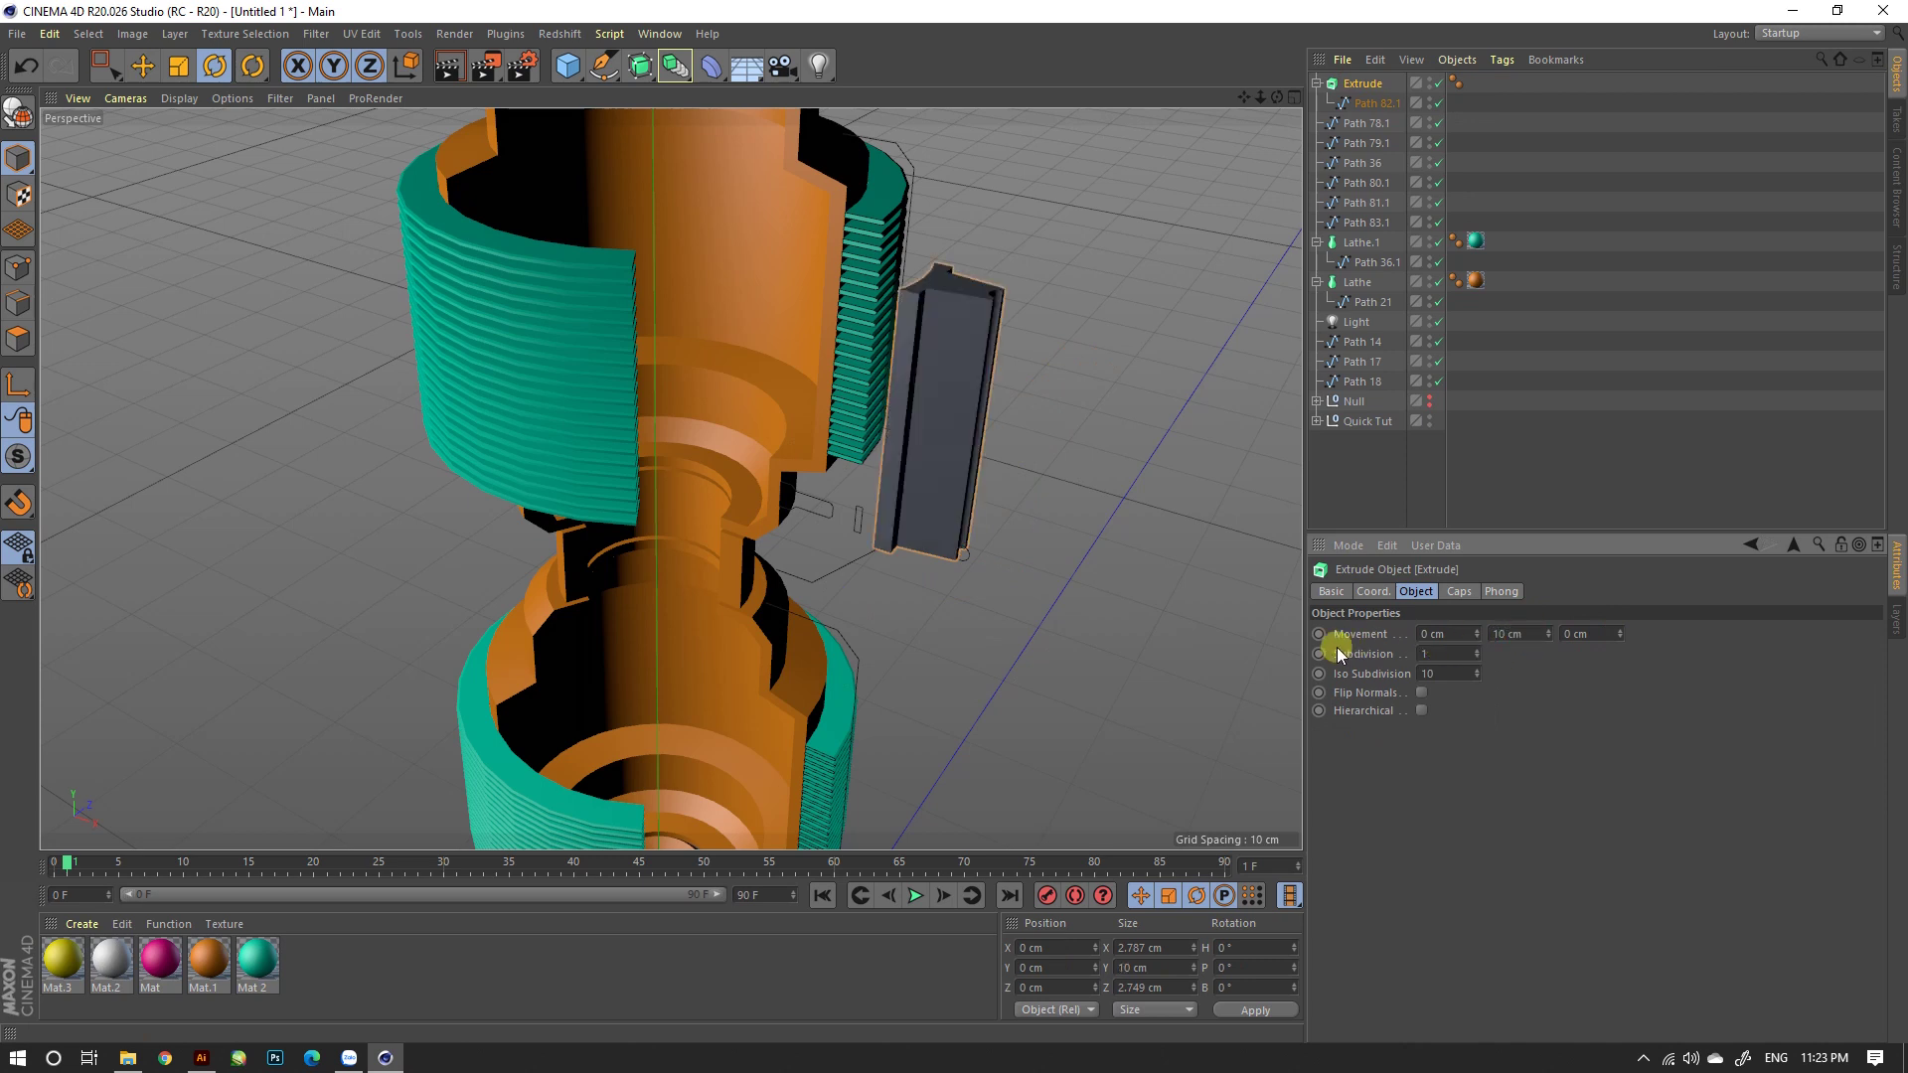
click(1543, 639)
text(1)
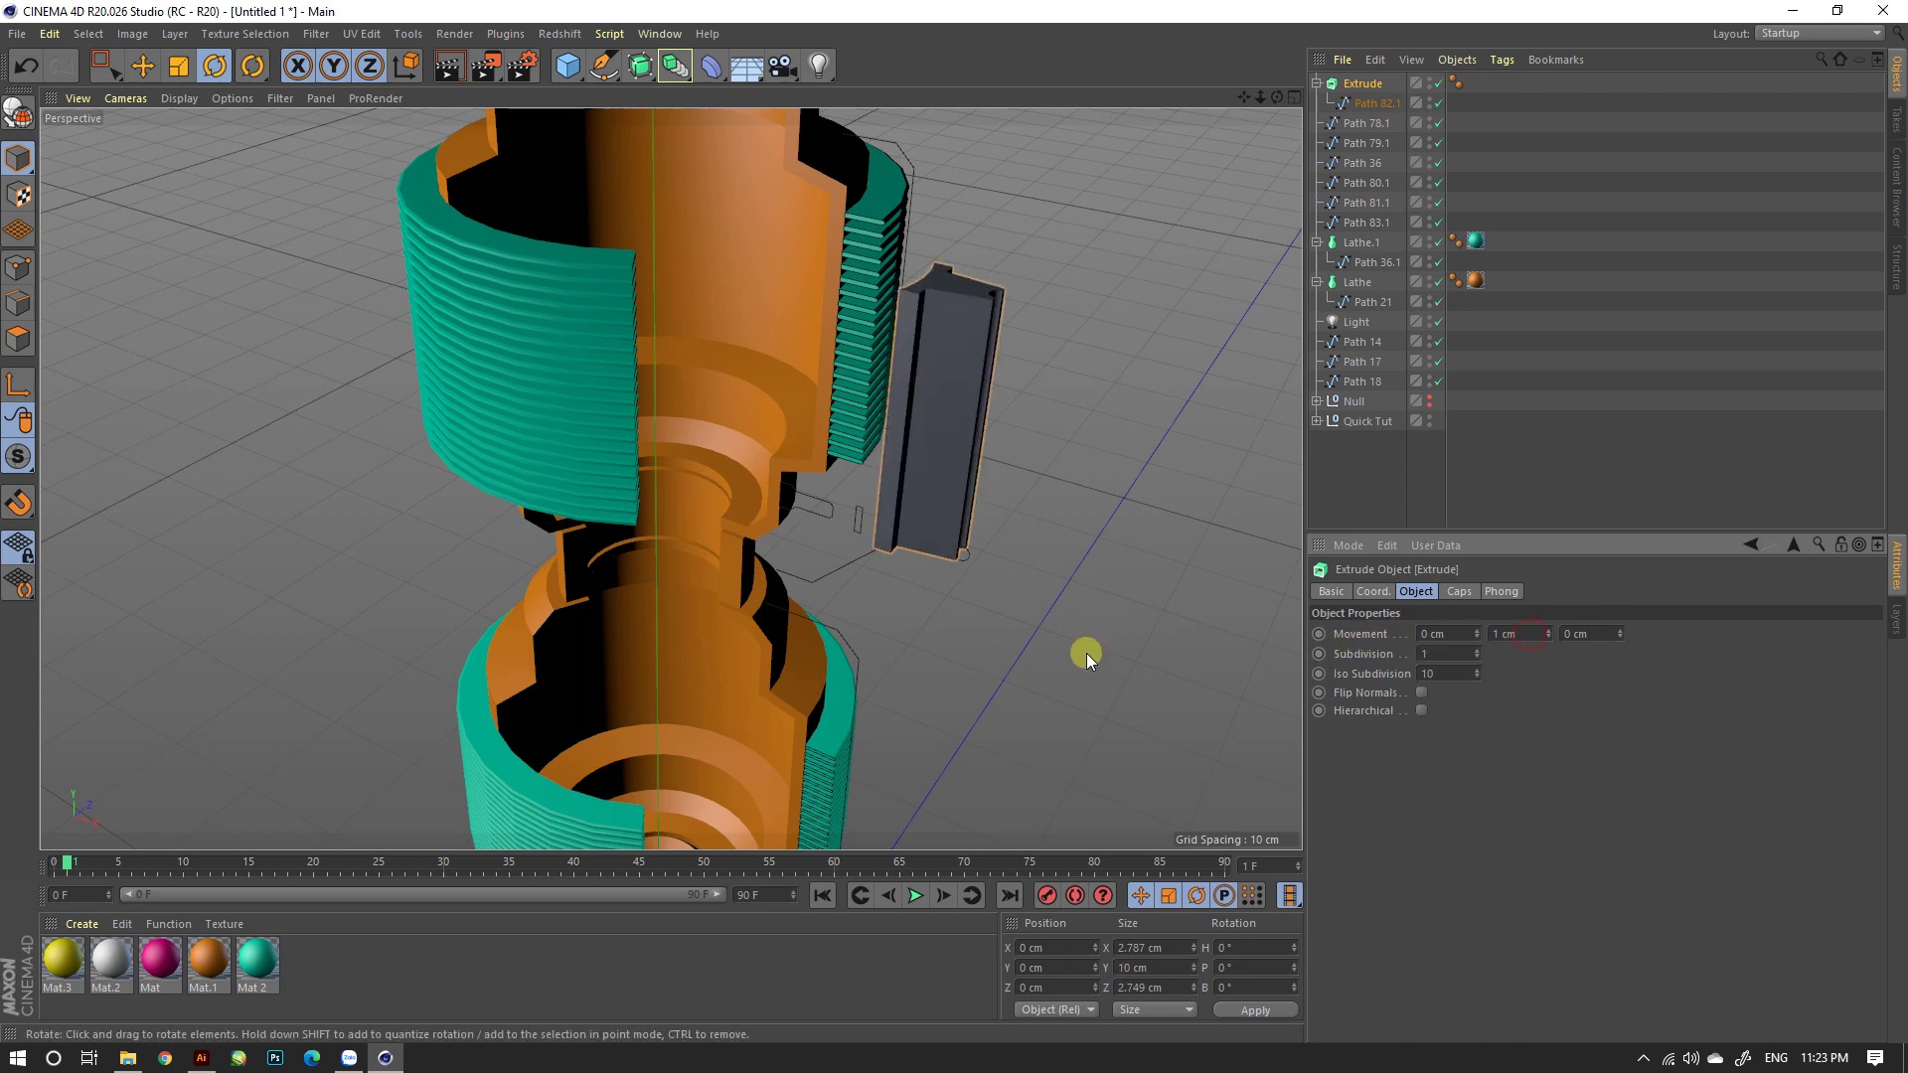
key(Return)
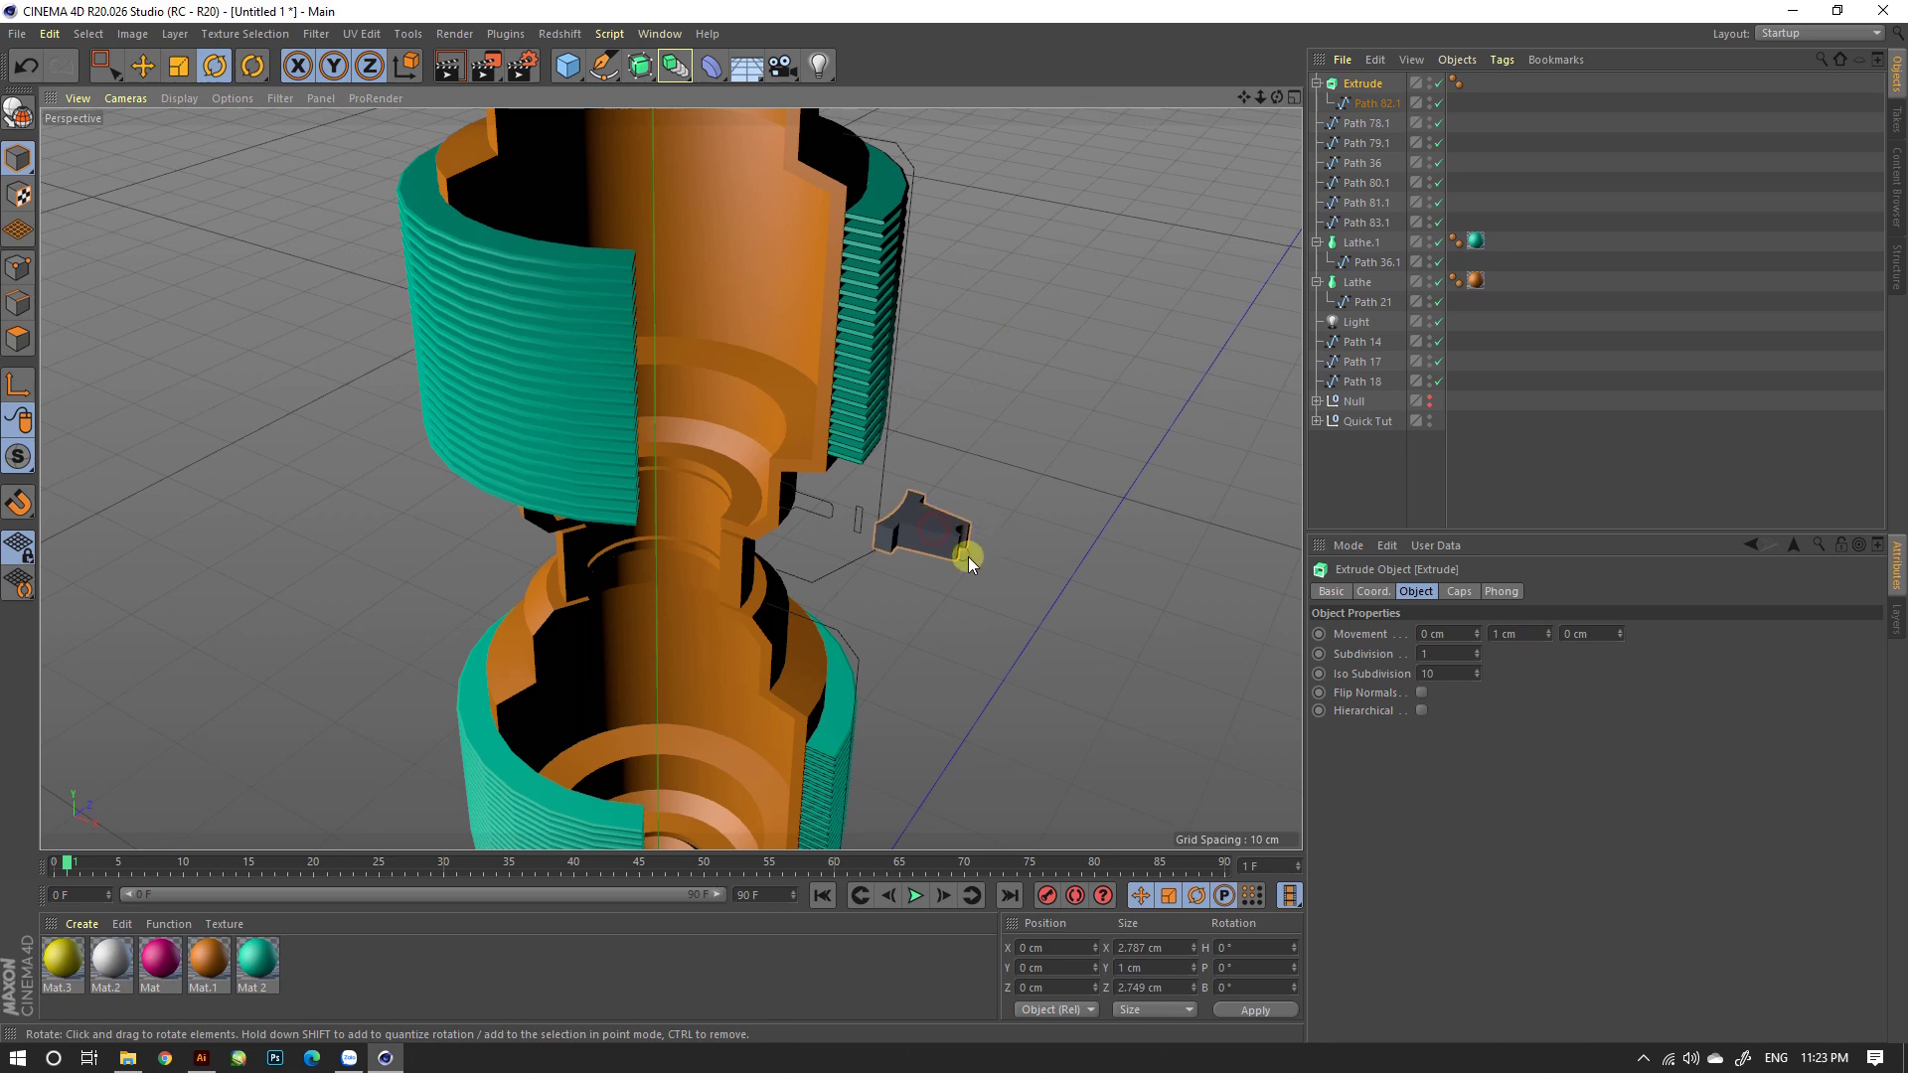
Step: Move the bracket up against the orange body below the fins and apply the magenta material
mouse_move(968, 556)
alt+right_down()
mouse_move(892, 659)
mouse_move(950, 574)
alt+right_up()
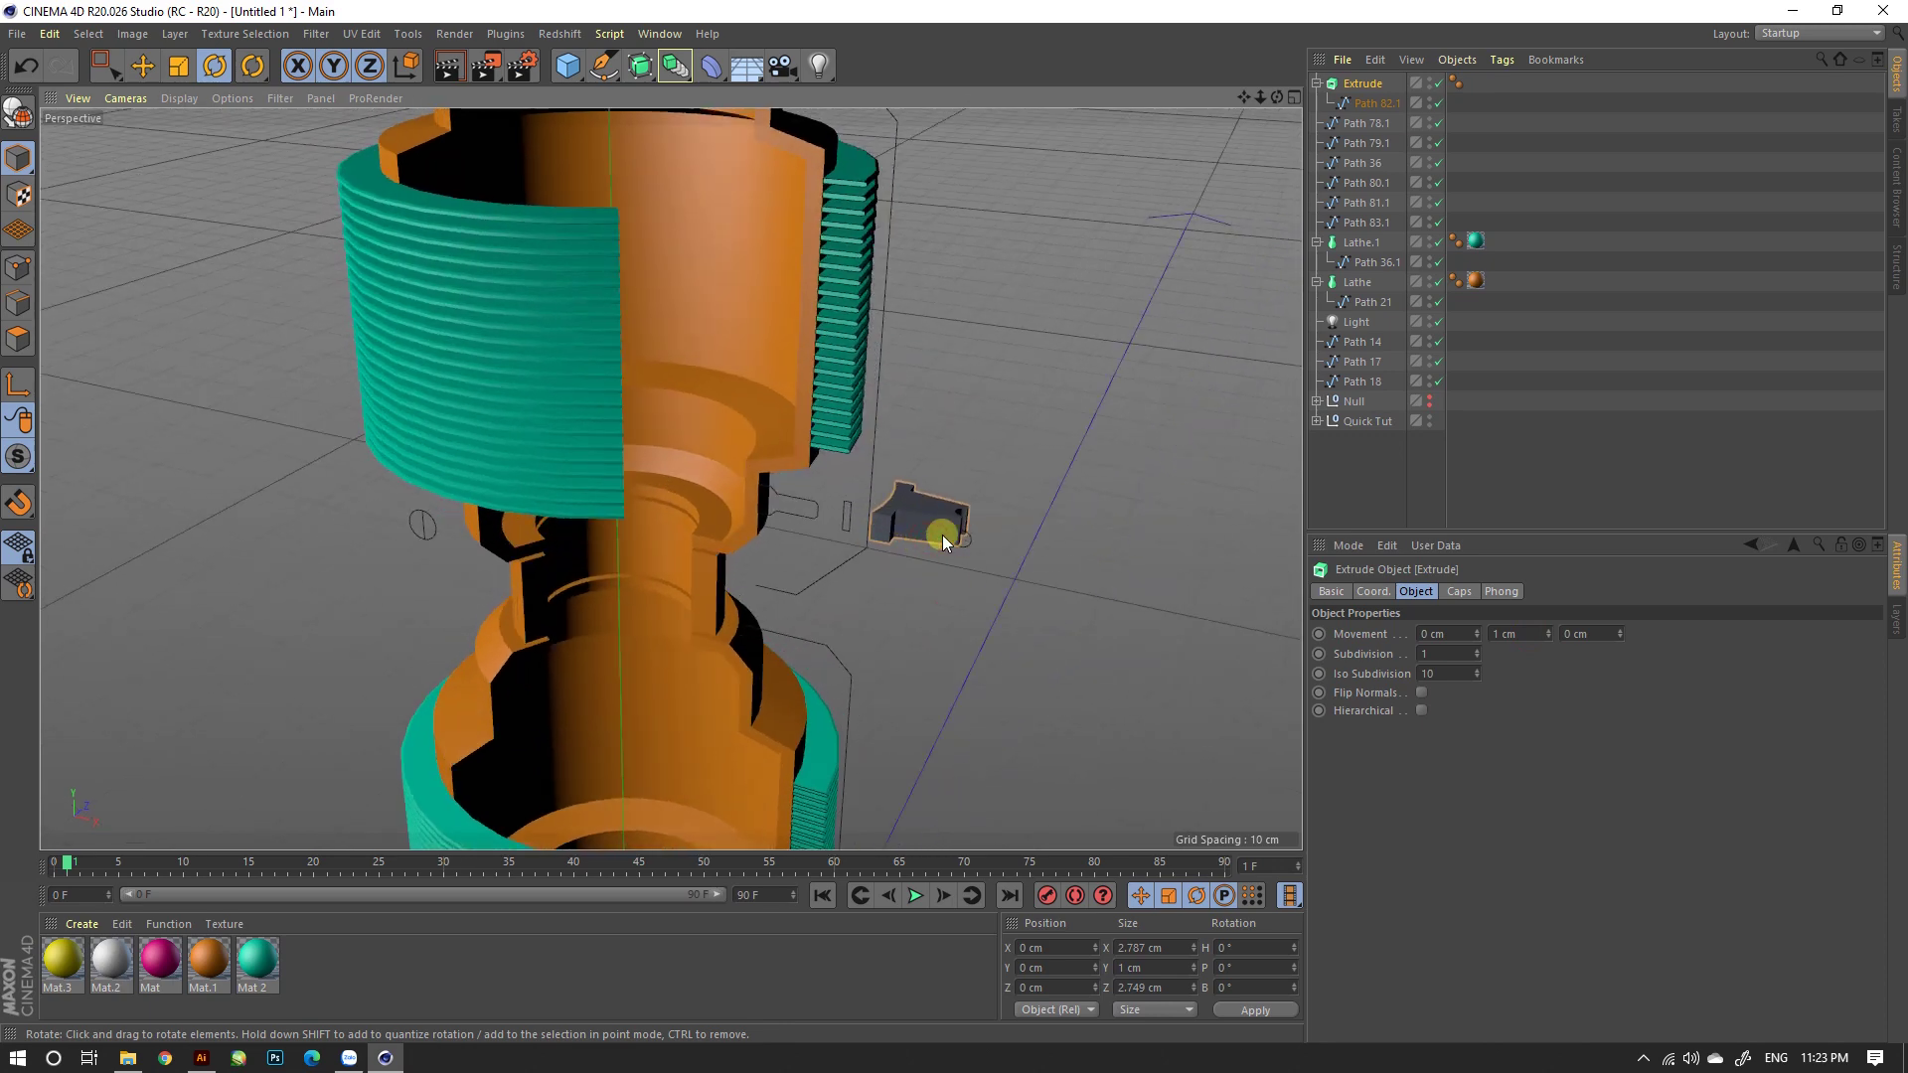
key(e)
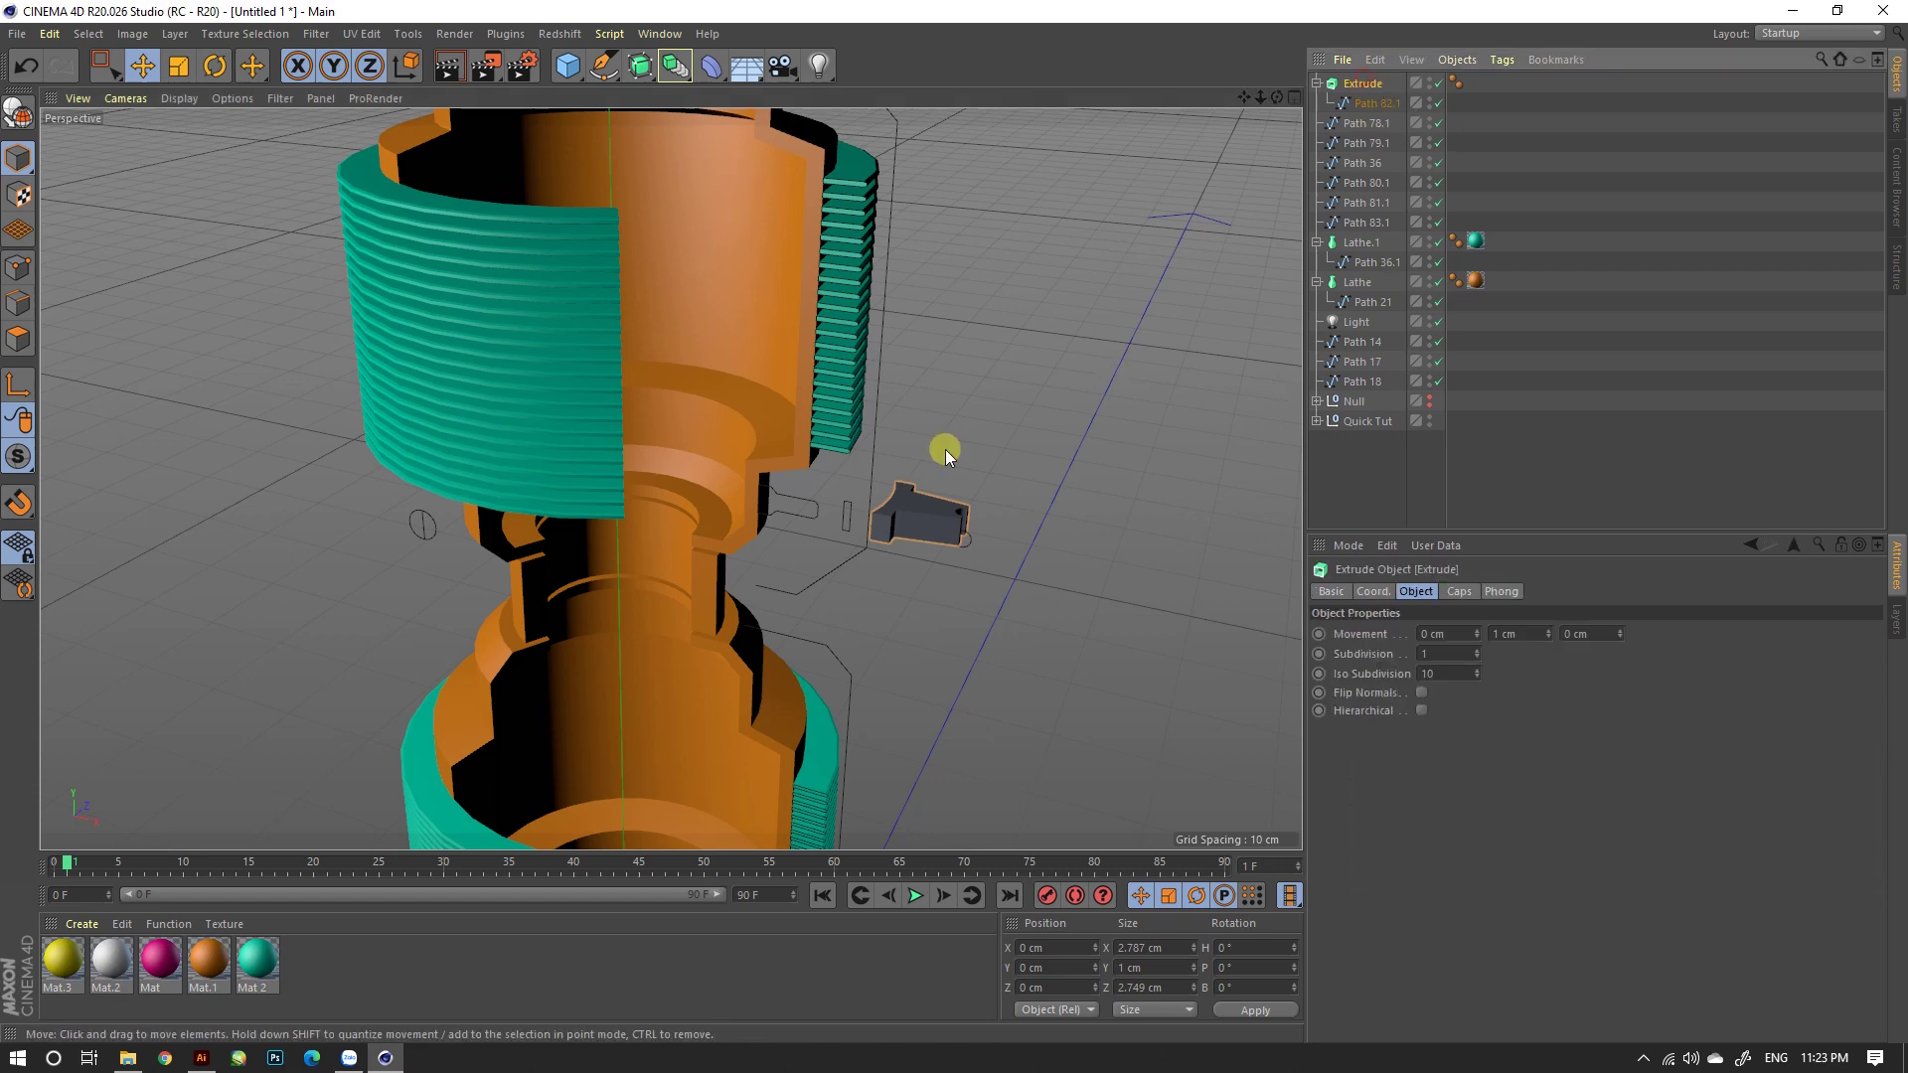
alt+drag(998, 628, 402, 397)
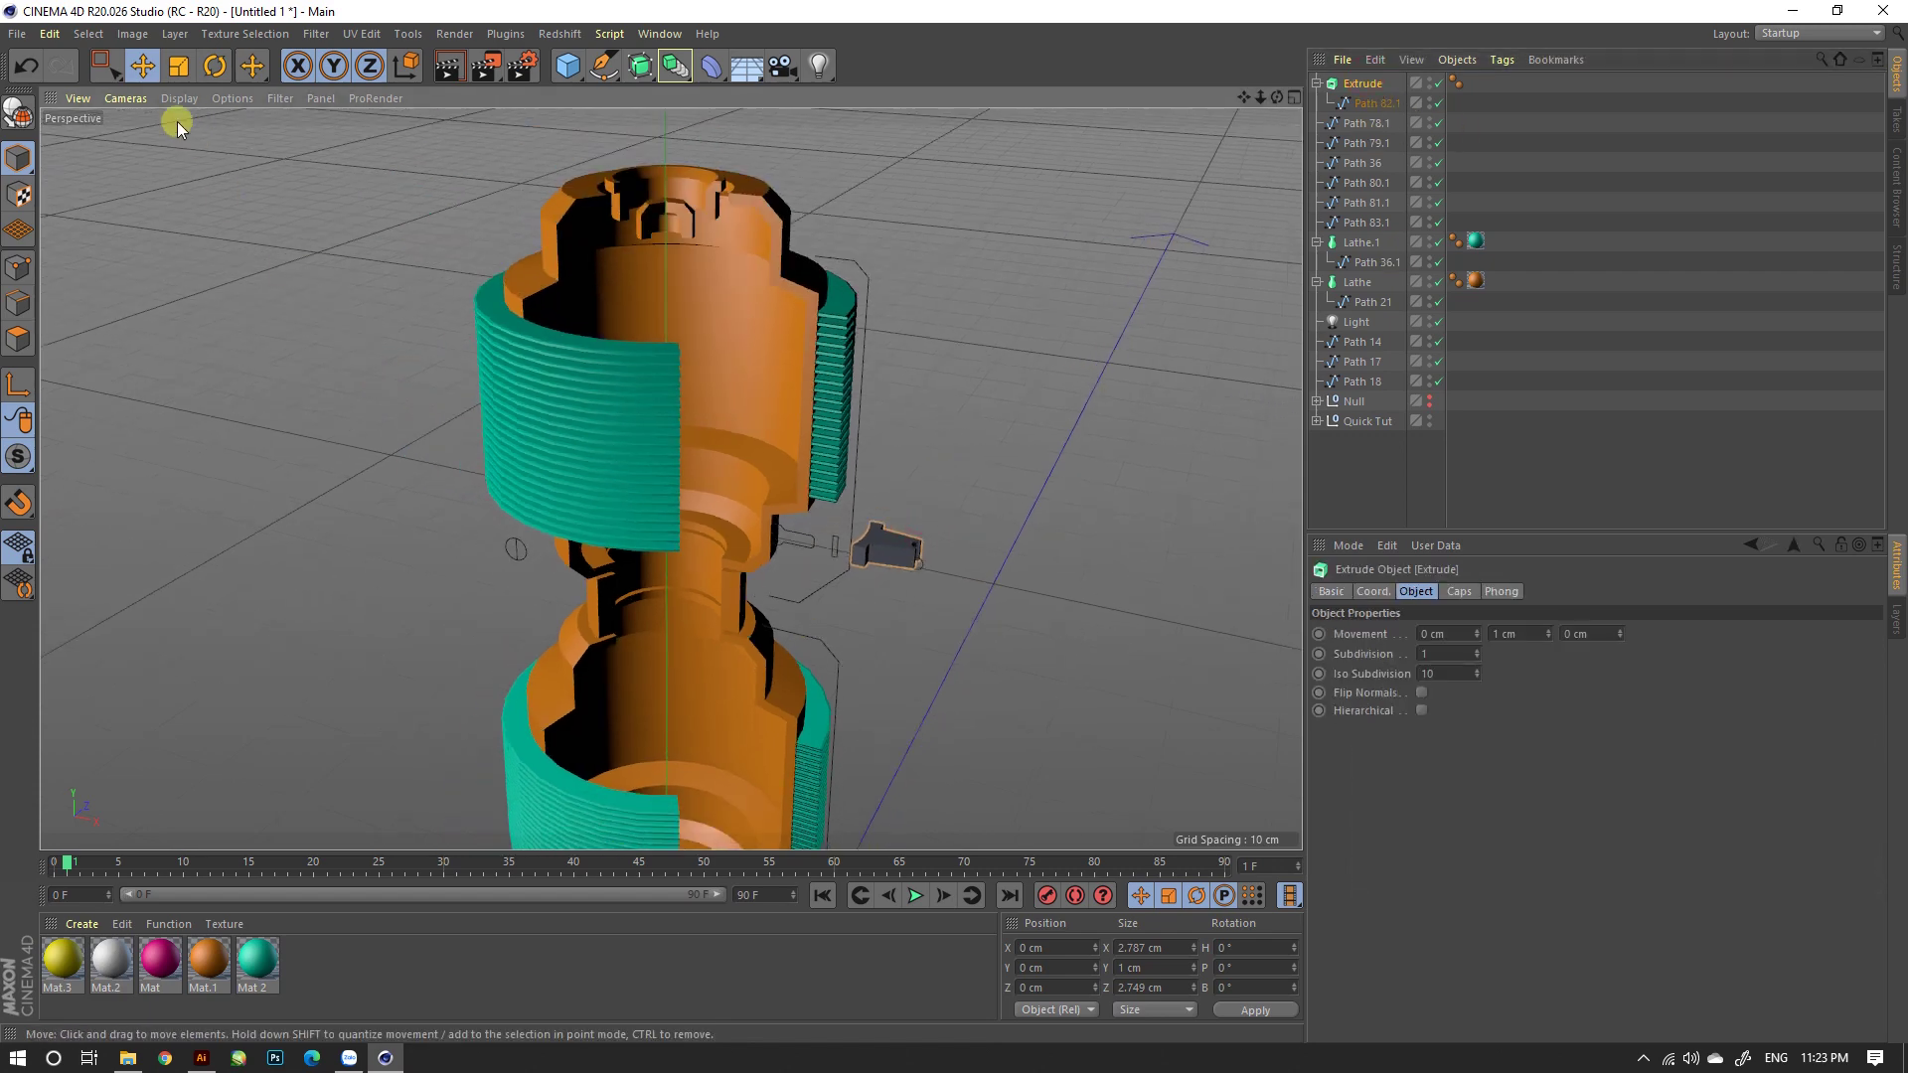
scroll(668, 521, down, 5)
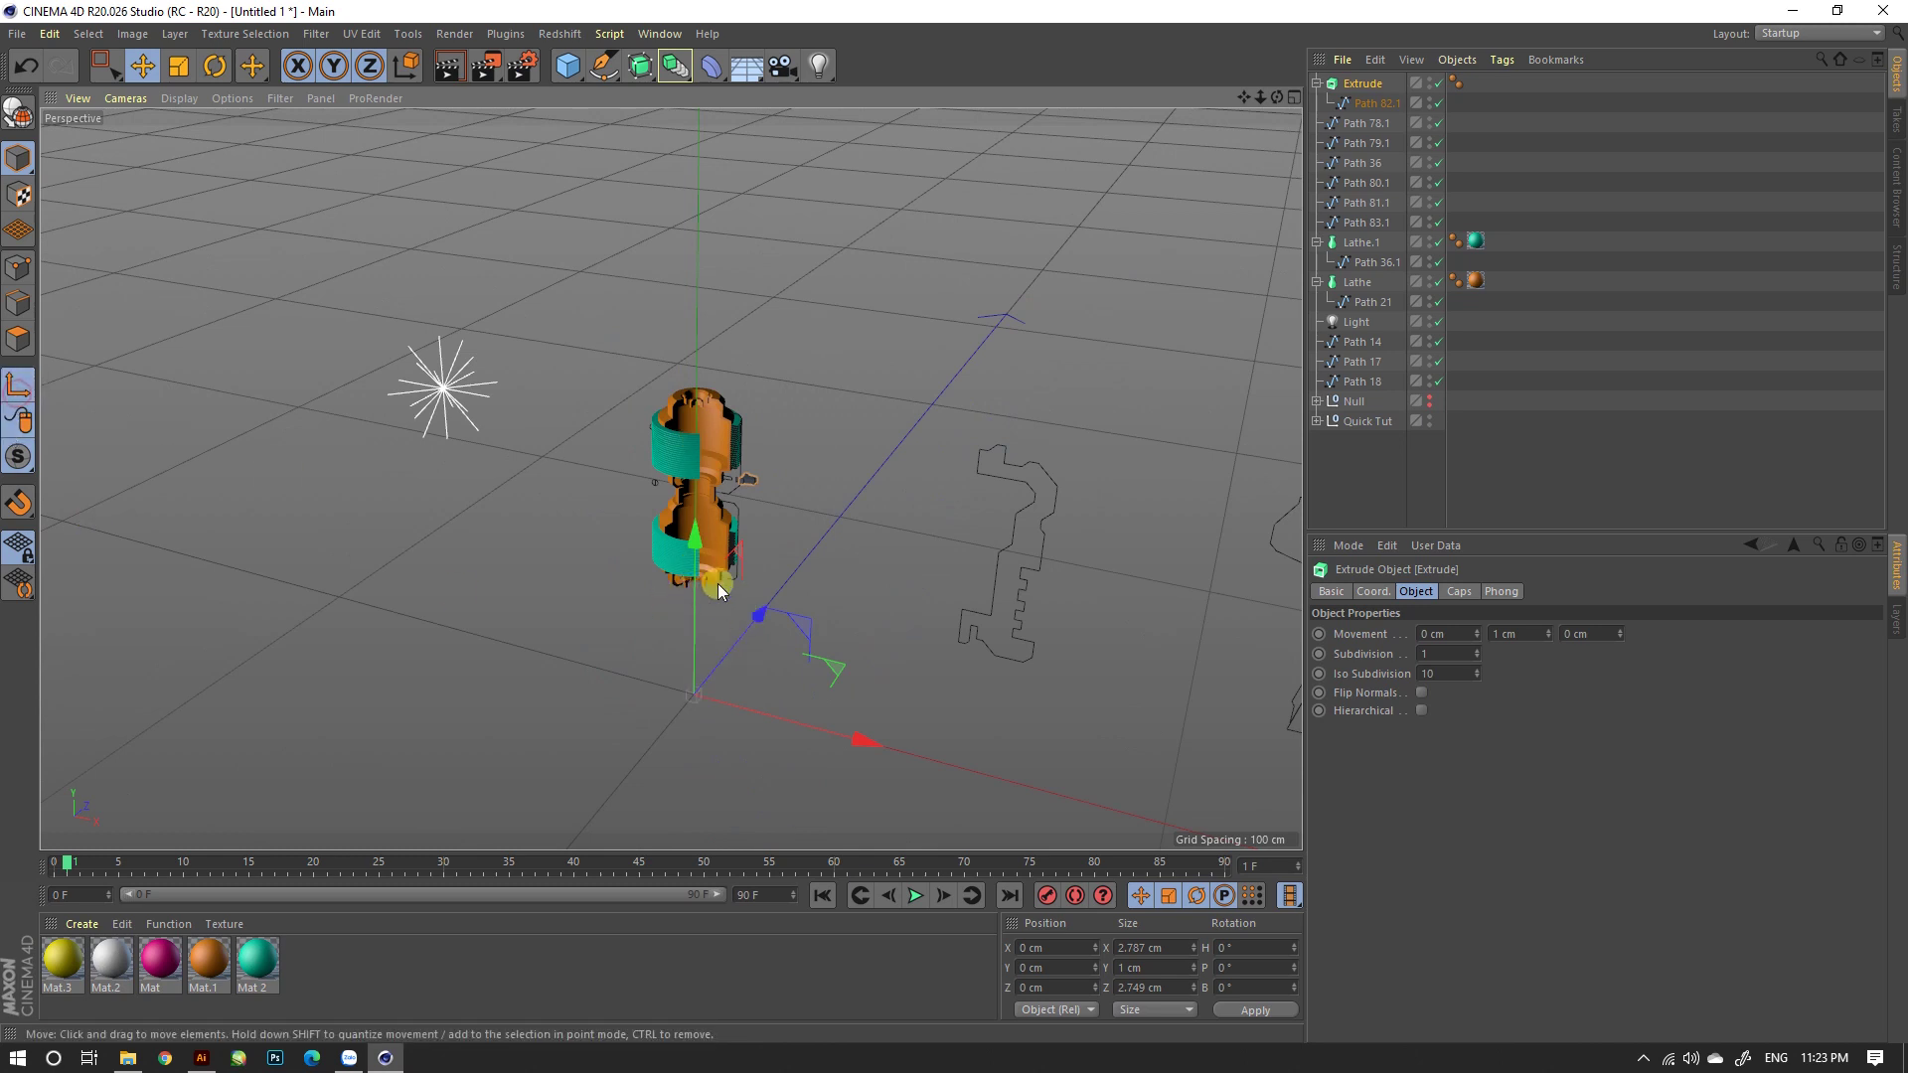
mouse_move(718, 583)
mouse_down()
mouse_move(718, 438)
mouse_move(743, 342)
mouse_up()
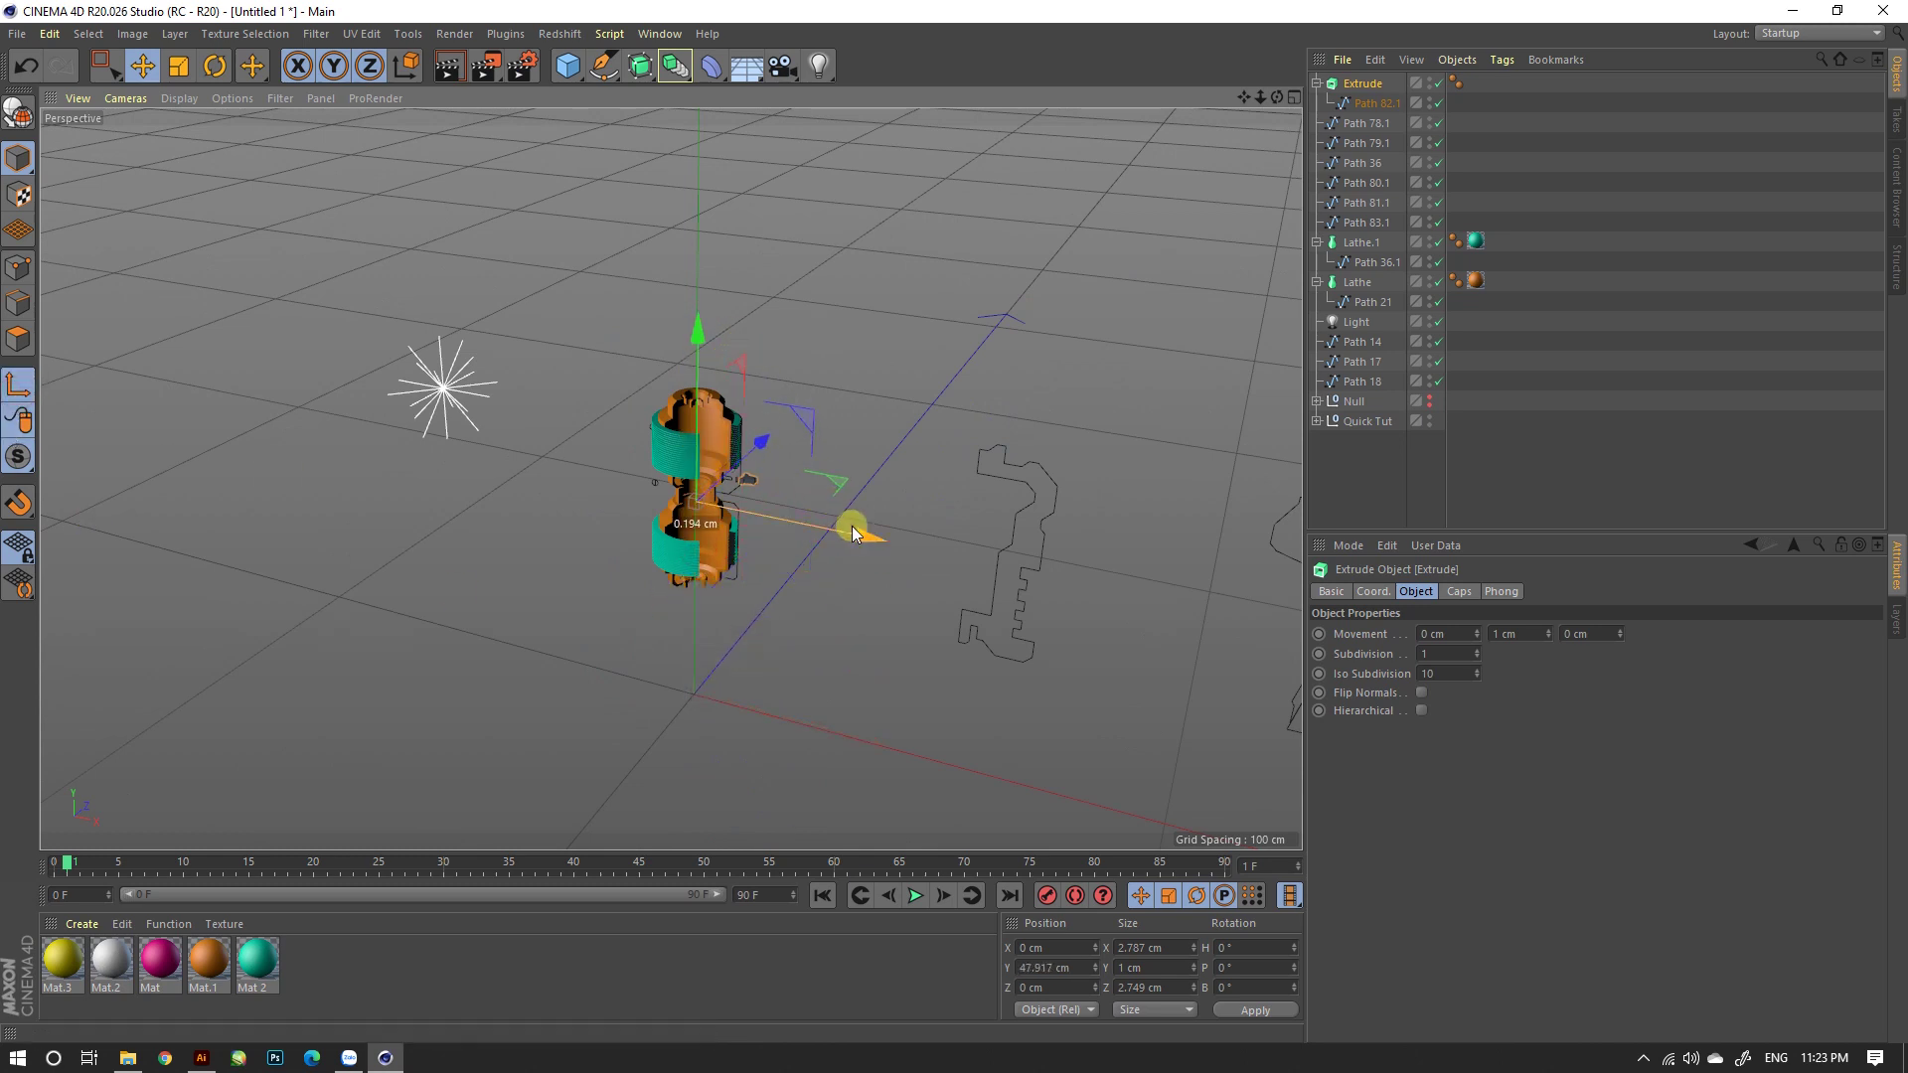
drag(853, 525, 789, 518)
drag(802, 415, 758, 430)
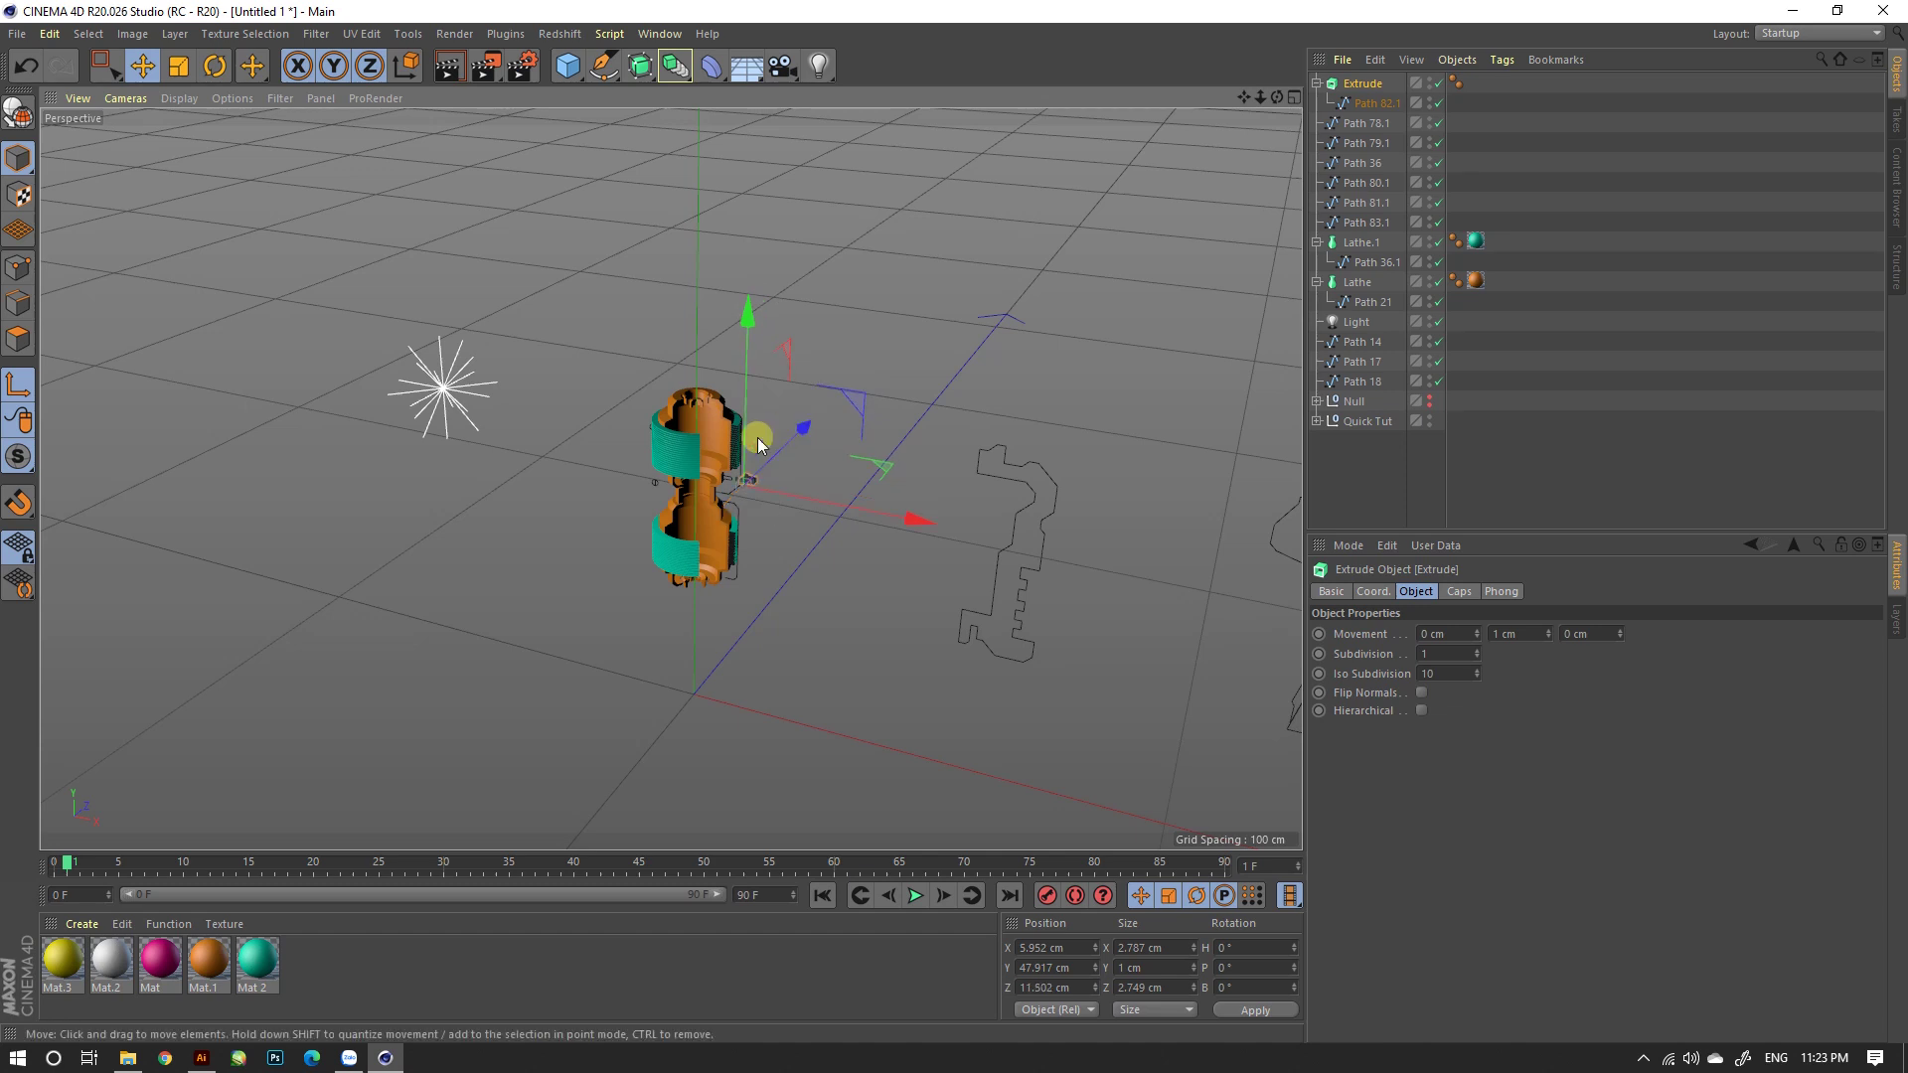
scroll(773, 442, up, 3)
scroll(889, 487, up, 3)
scroll(887, 514, up, 2)
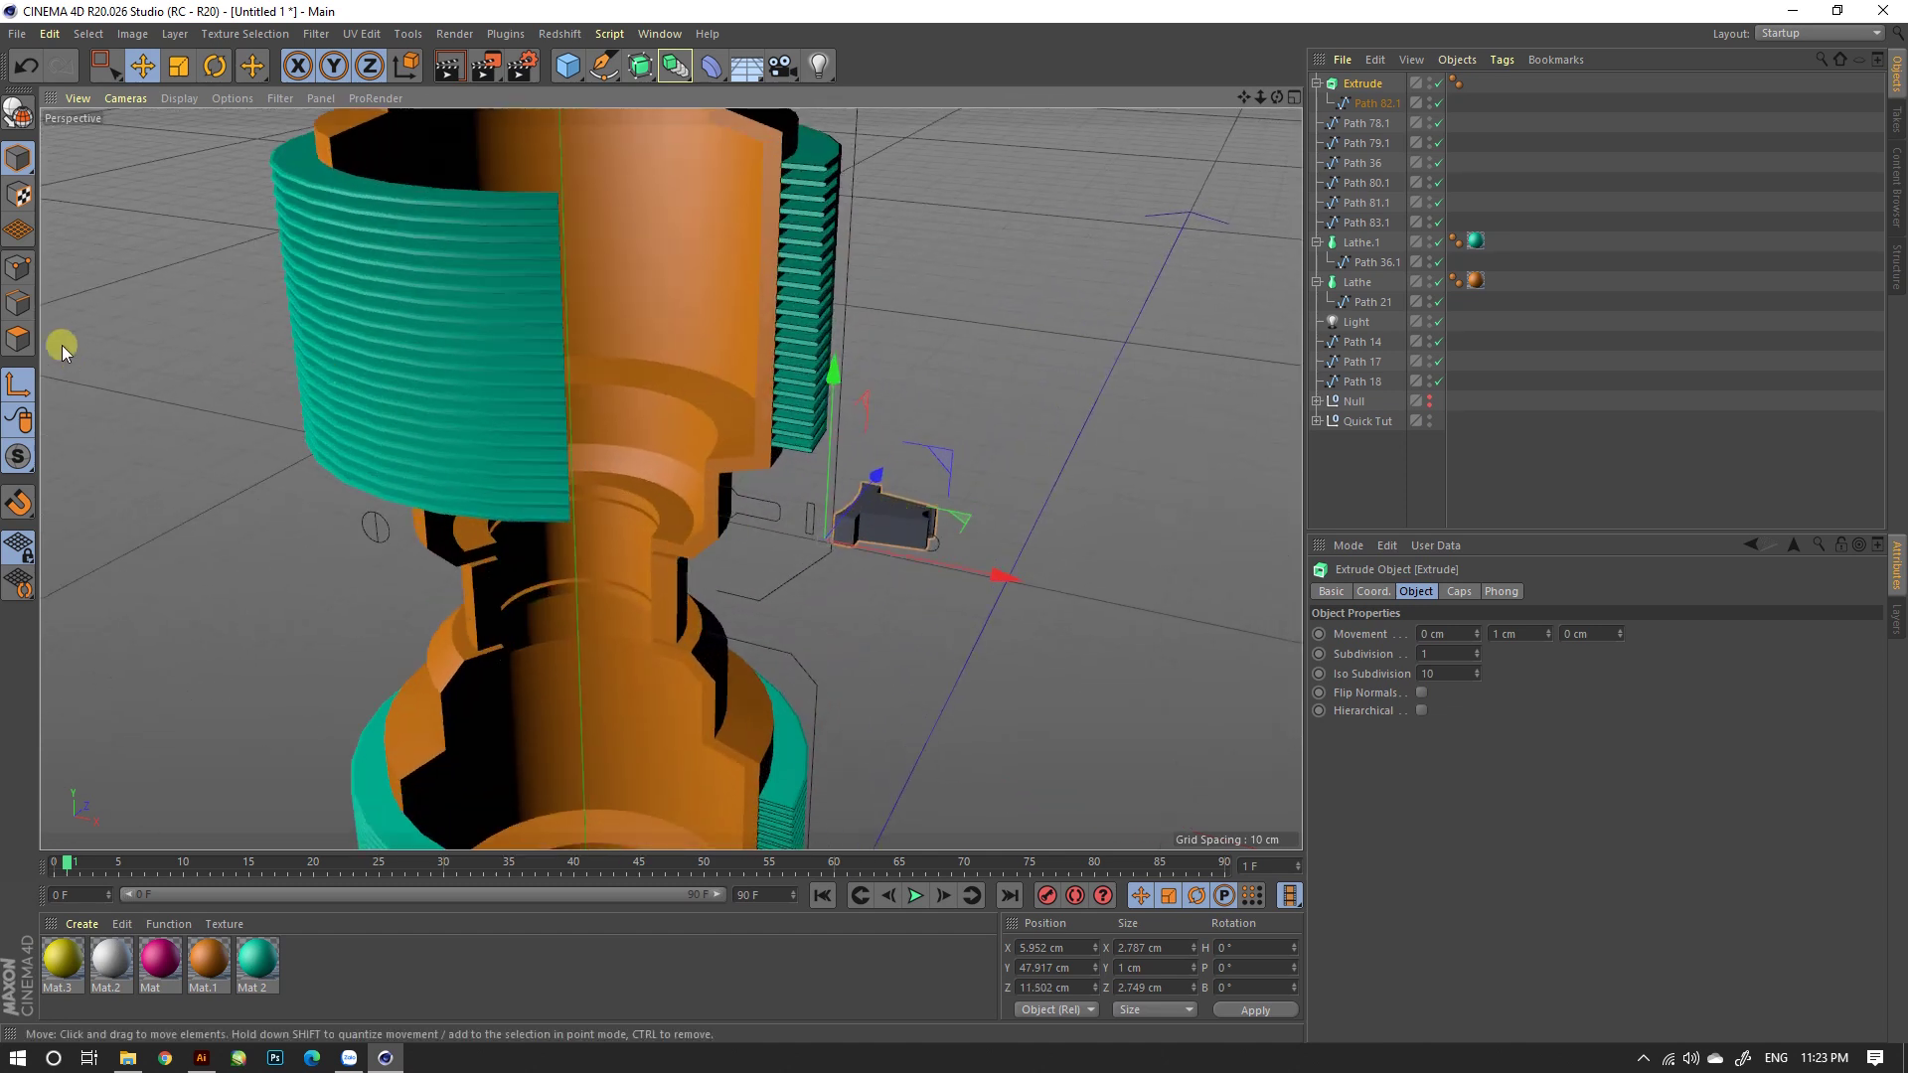
mouse_move(999, 575)
mouse_down()
mouse_move(895, 577)
mouse_move(741, 461)
mouse_up()
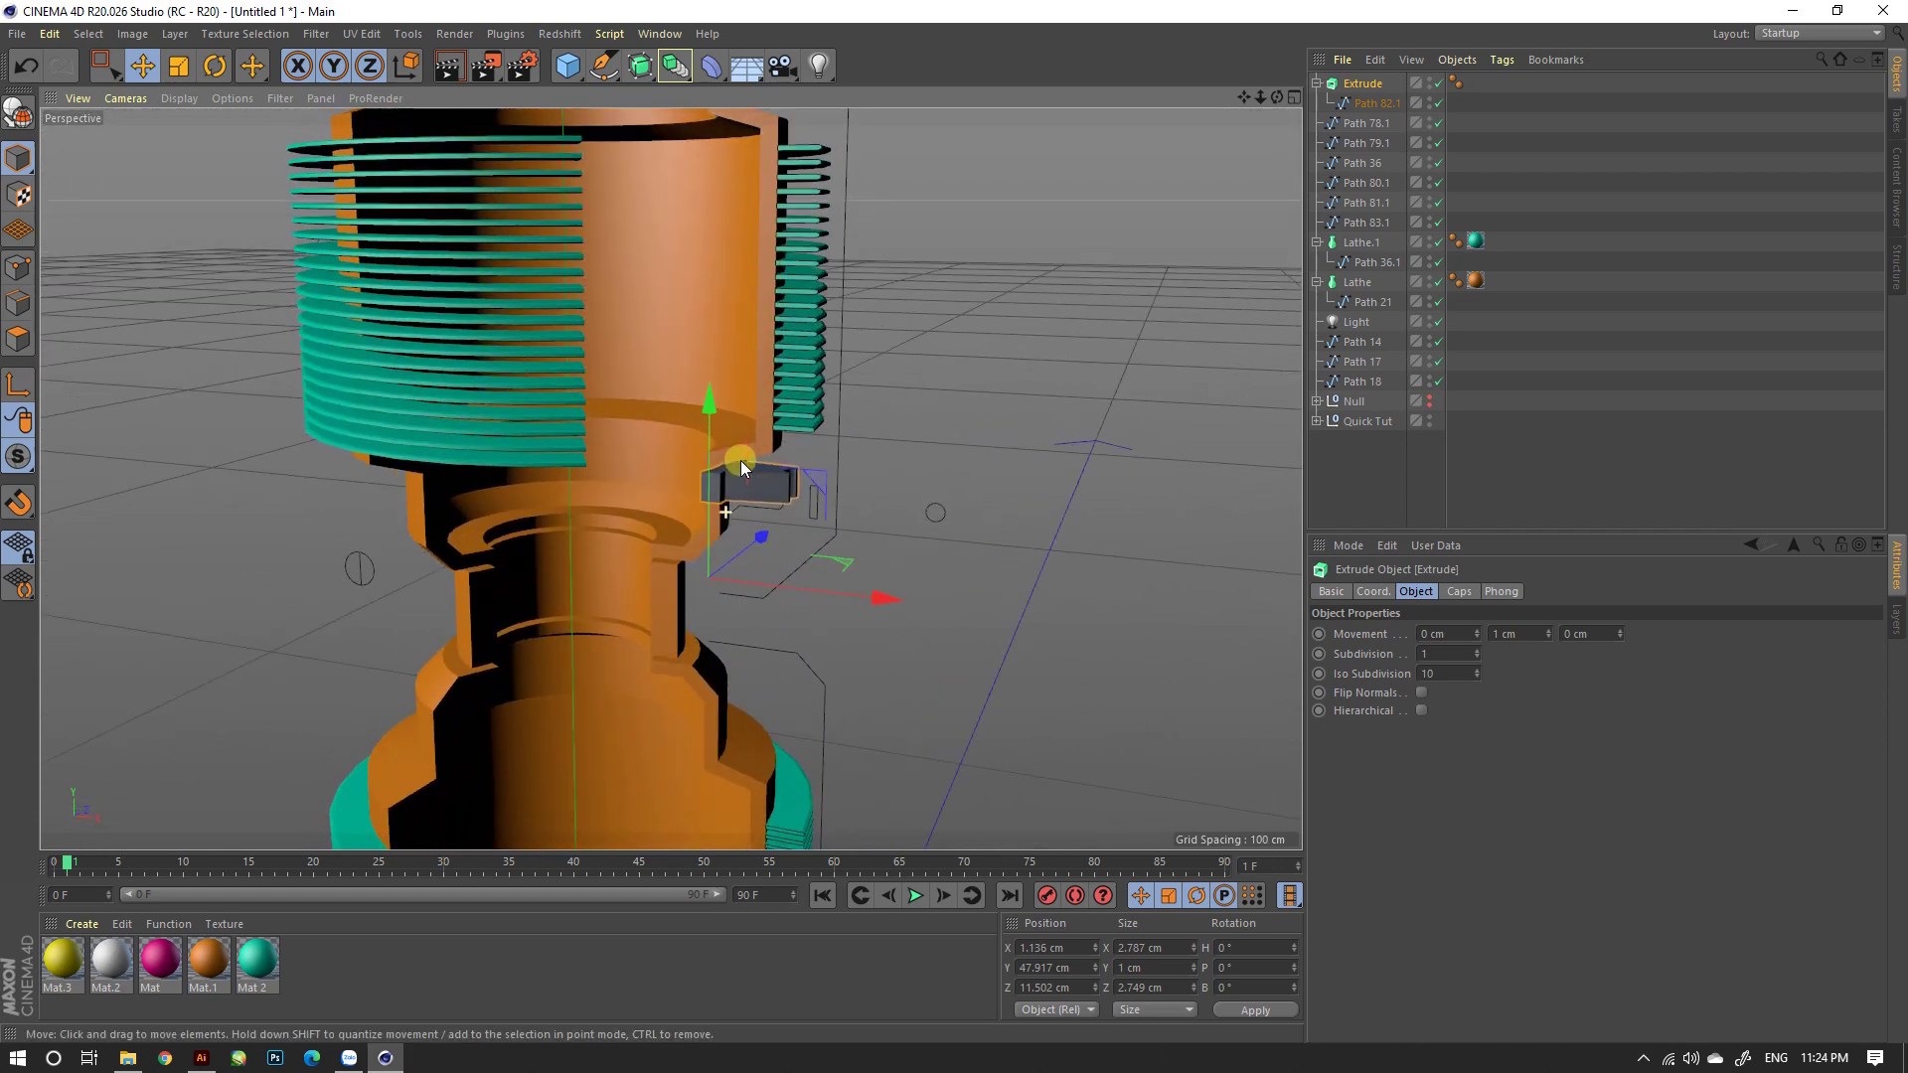
alt+right_drag(742, 461, 612, 660)
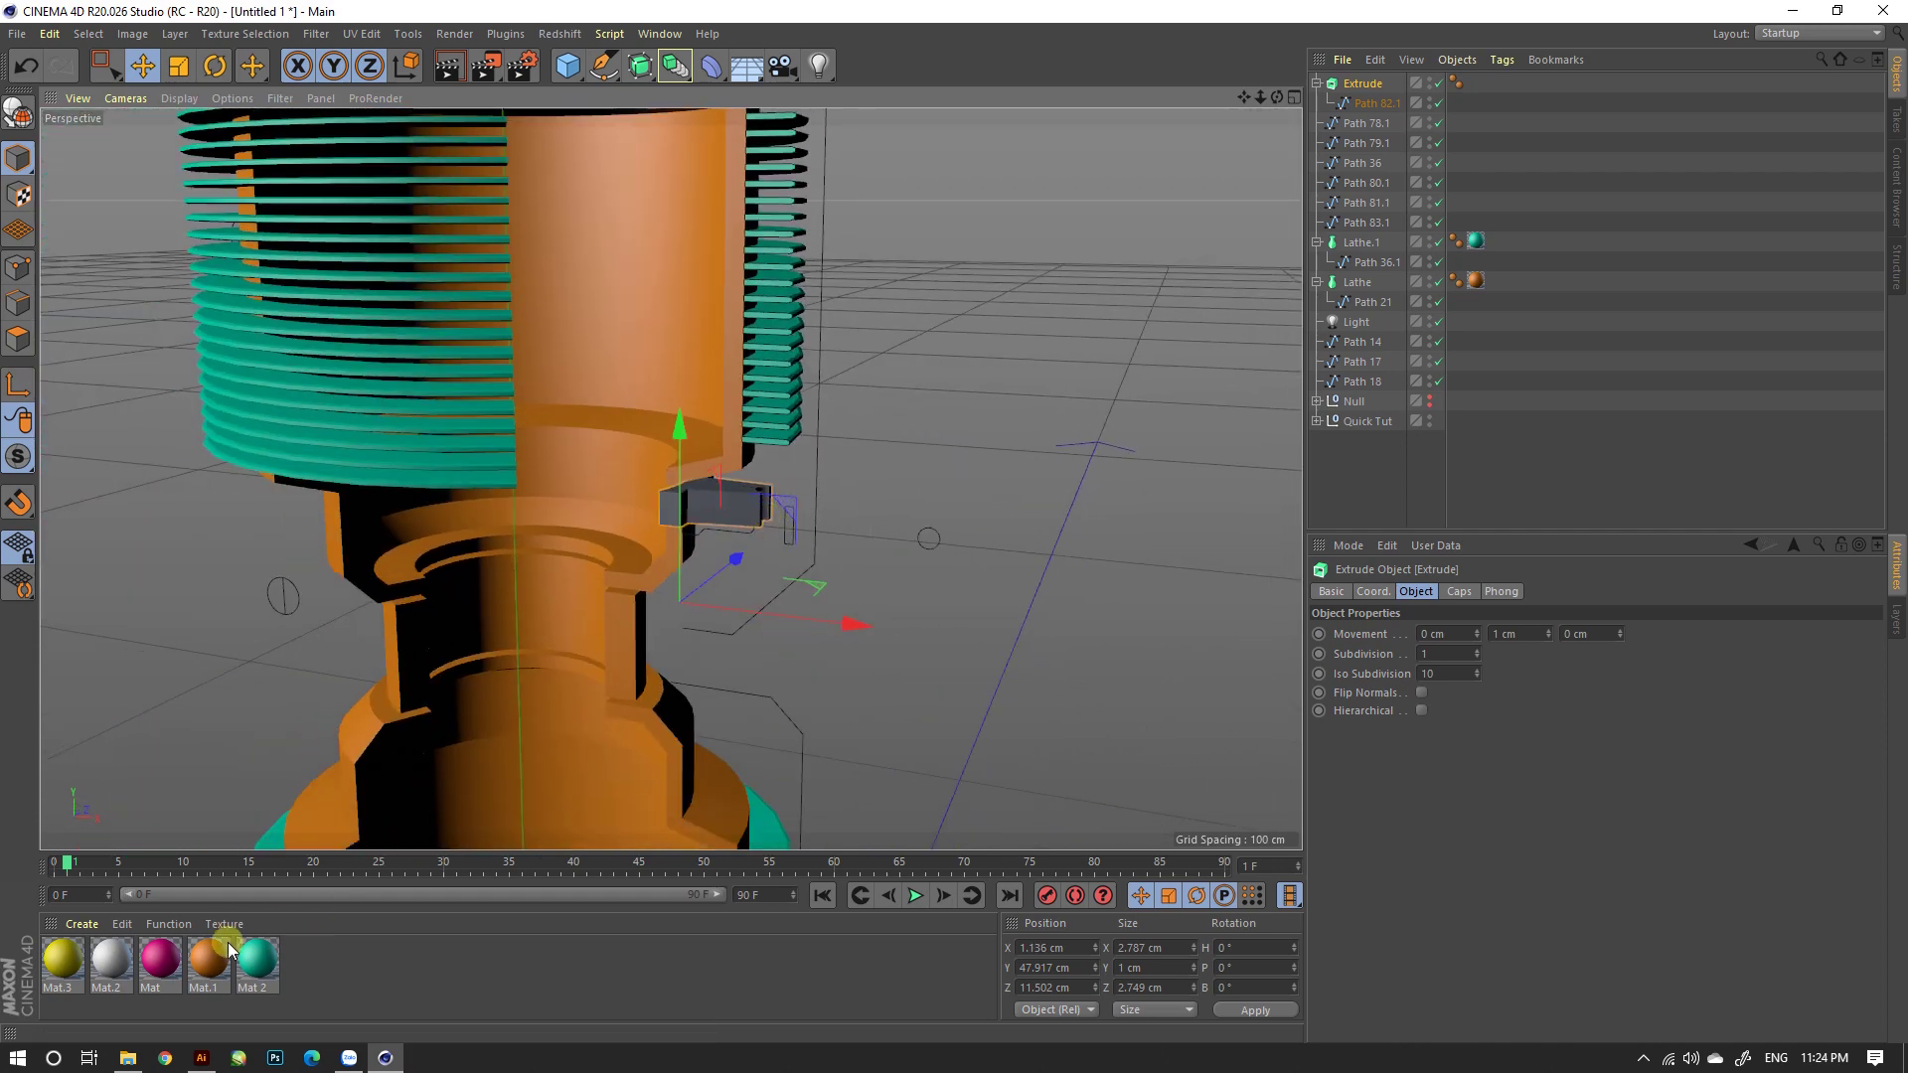
drag(159, 959, 753, 499)
Step: Shift Path 79.1 along X to 6.37 cm, then select Path 83.1 and Path 79.1 together
click(898, 479)
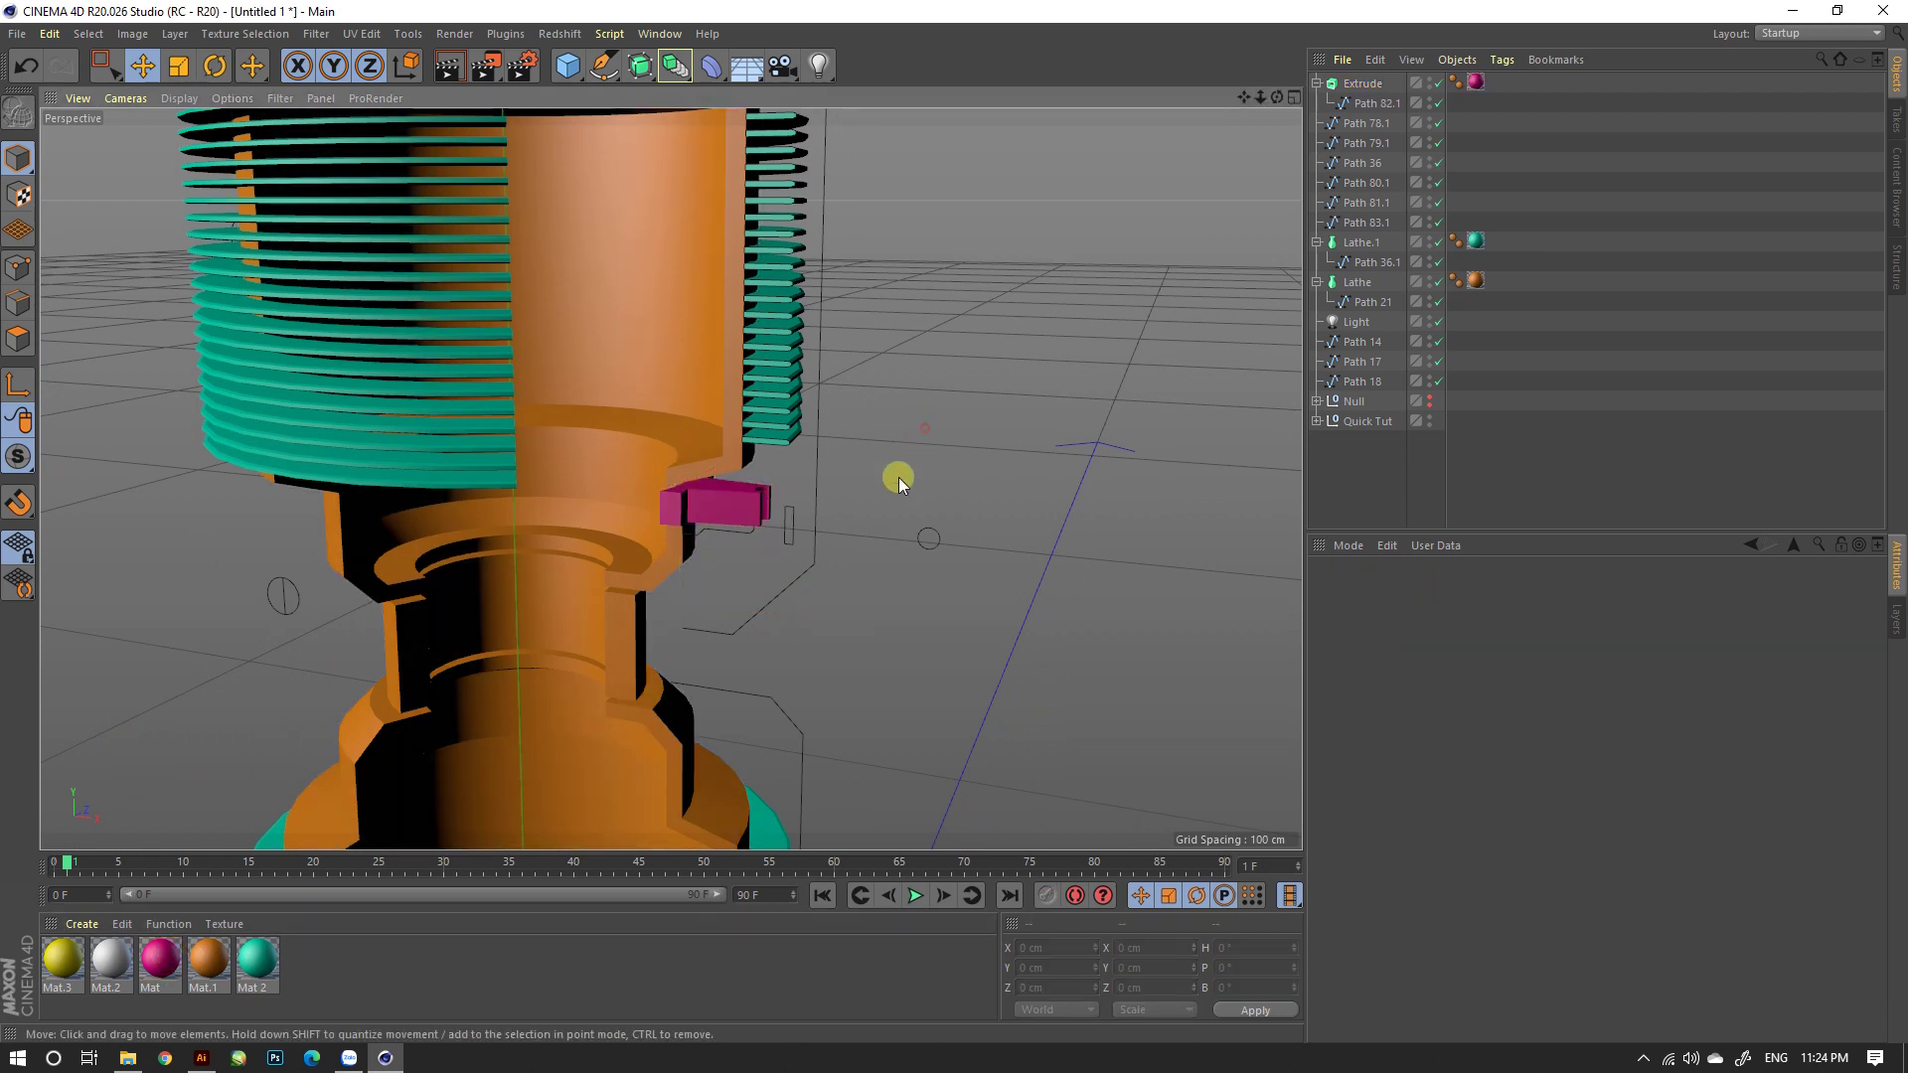
alt+drag(898, 479, 786, 530)
click(799, 503)
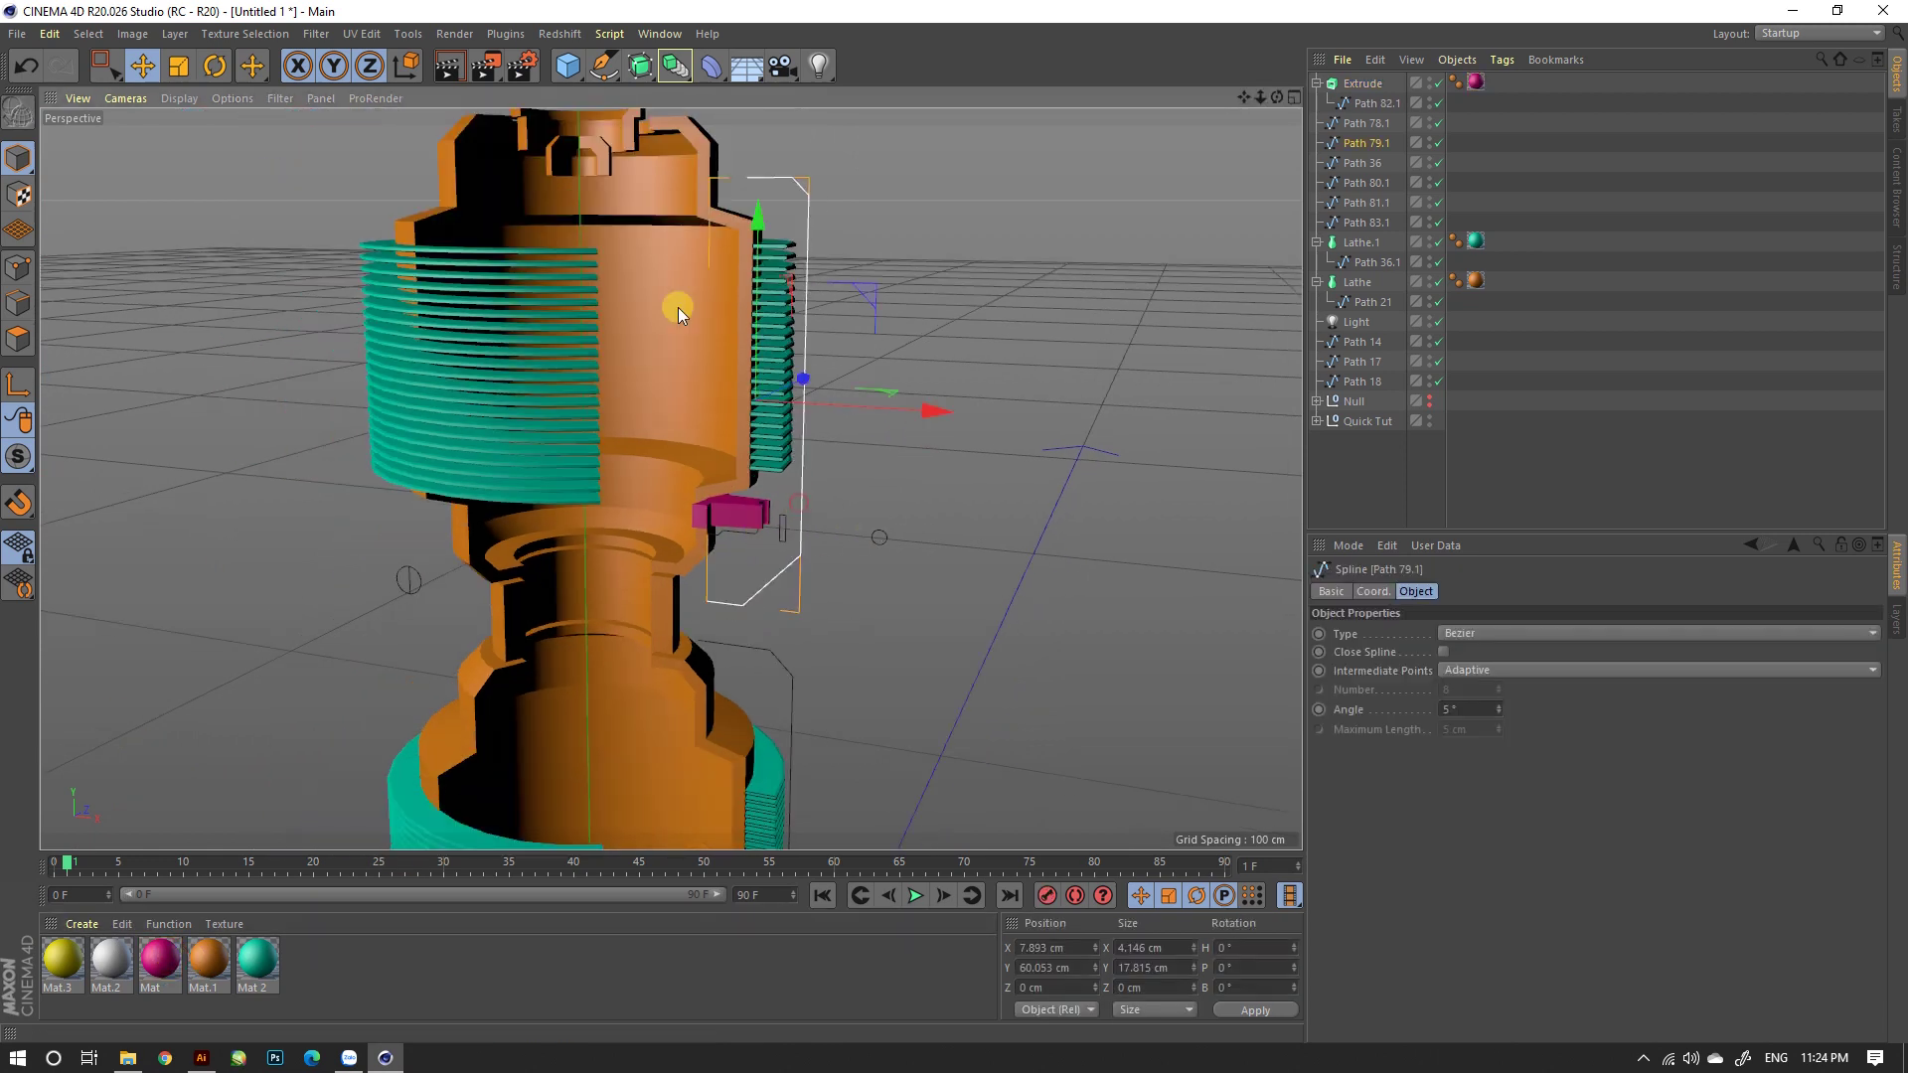
drag(893, 392, 898, 407)
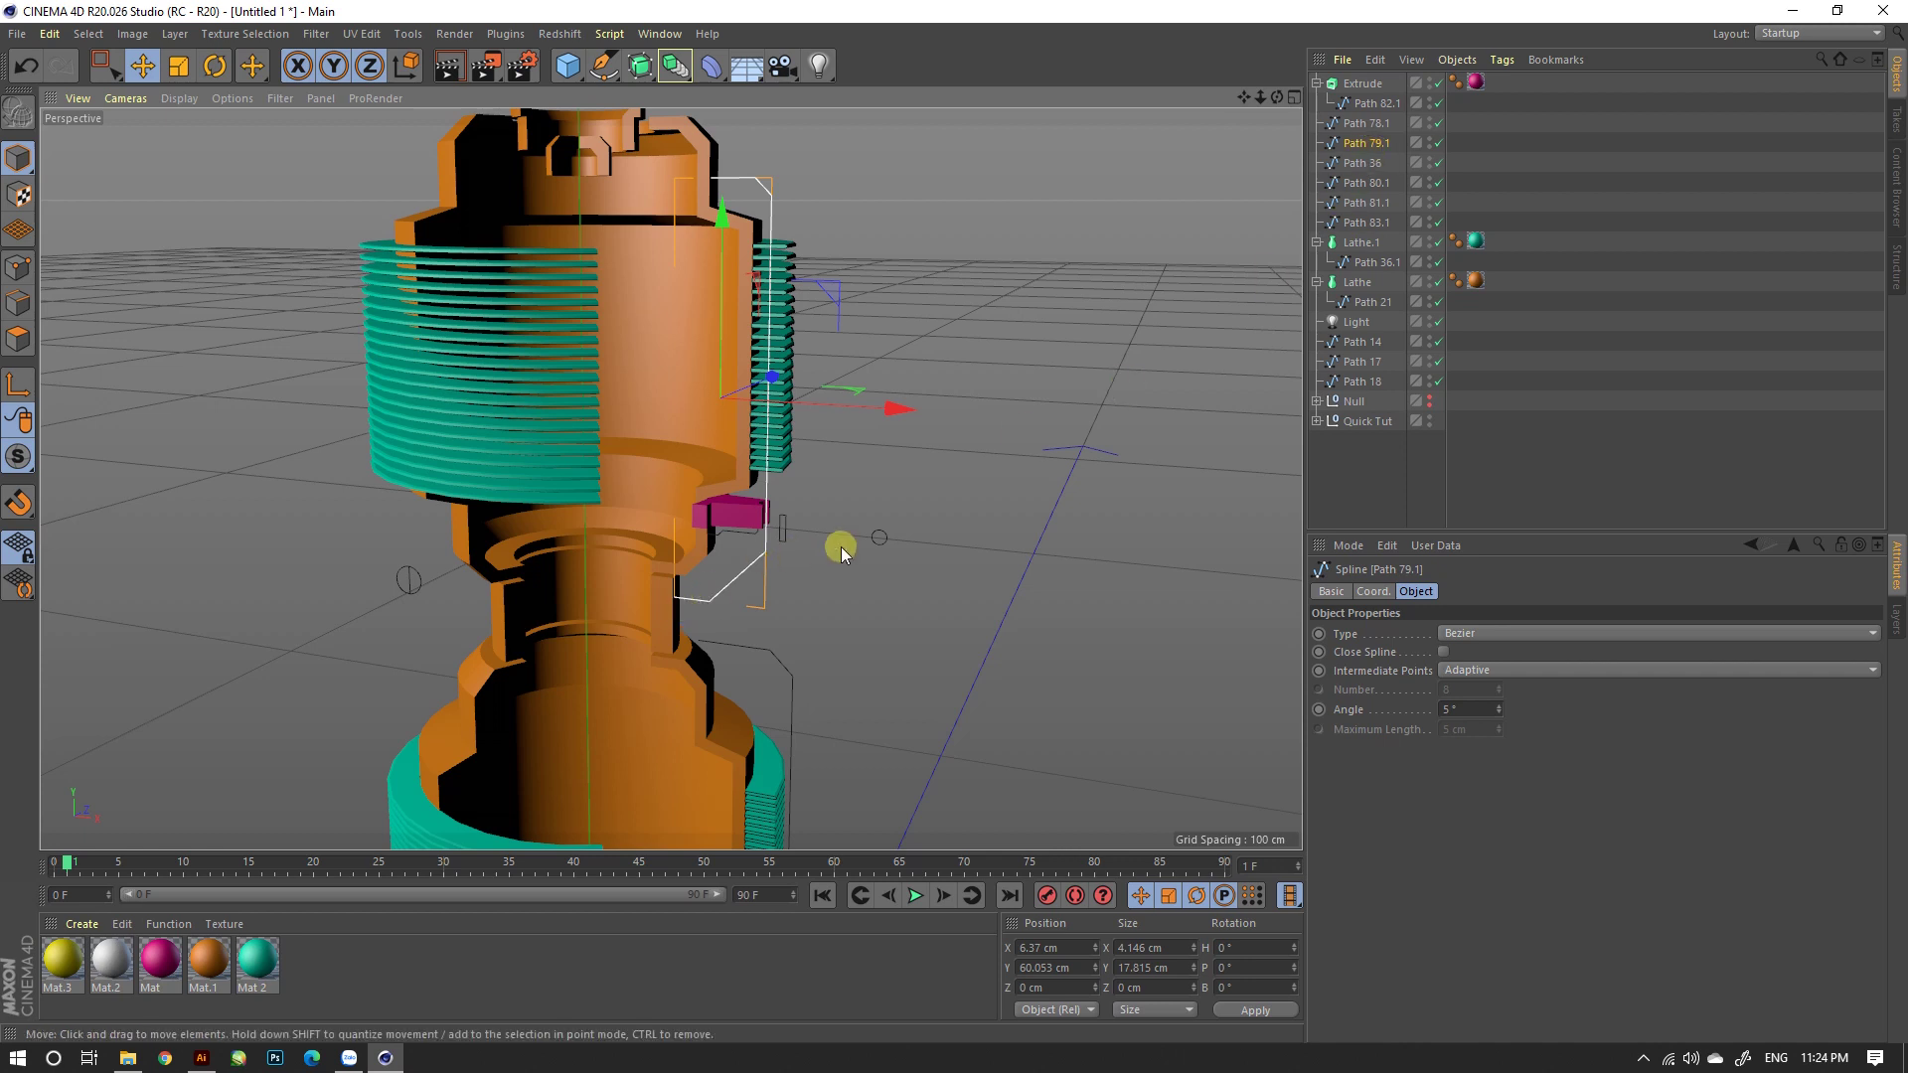
click(875, 533)
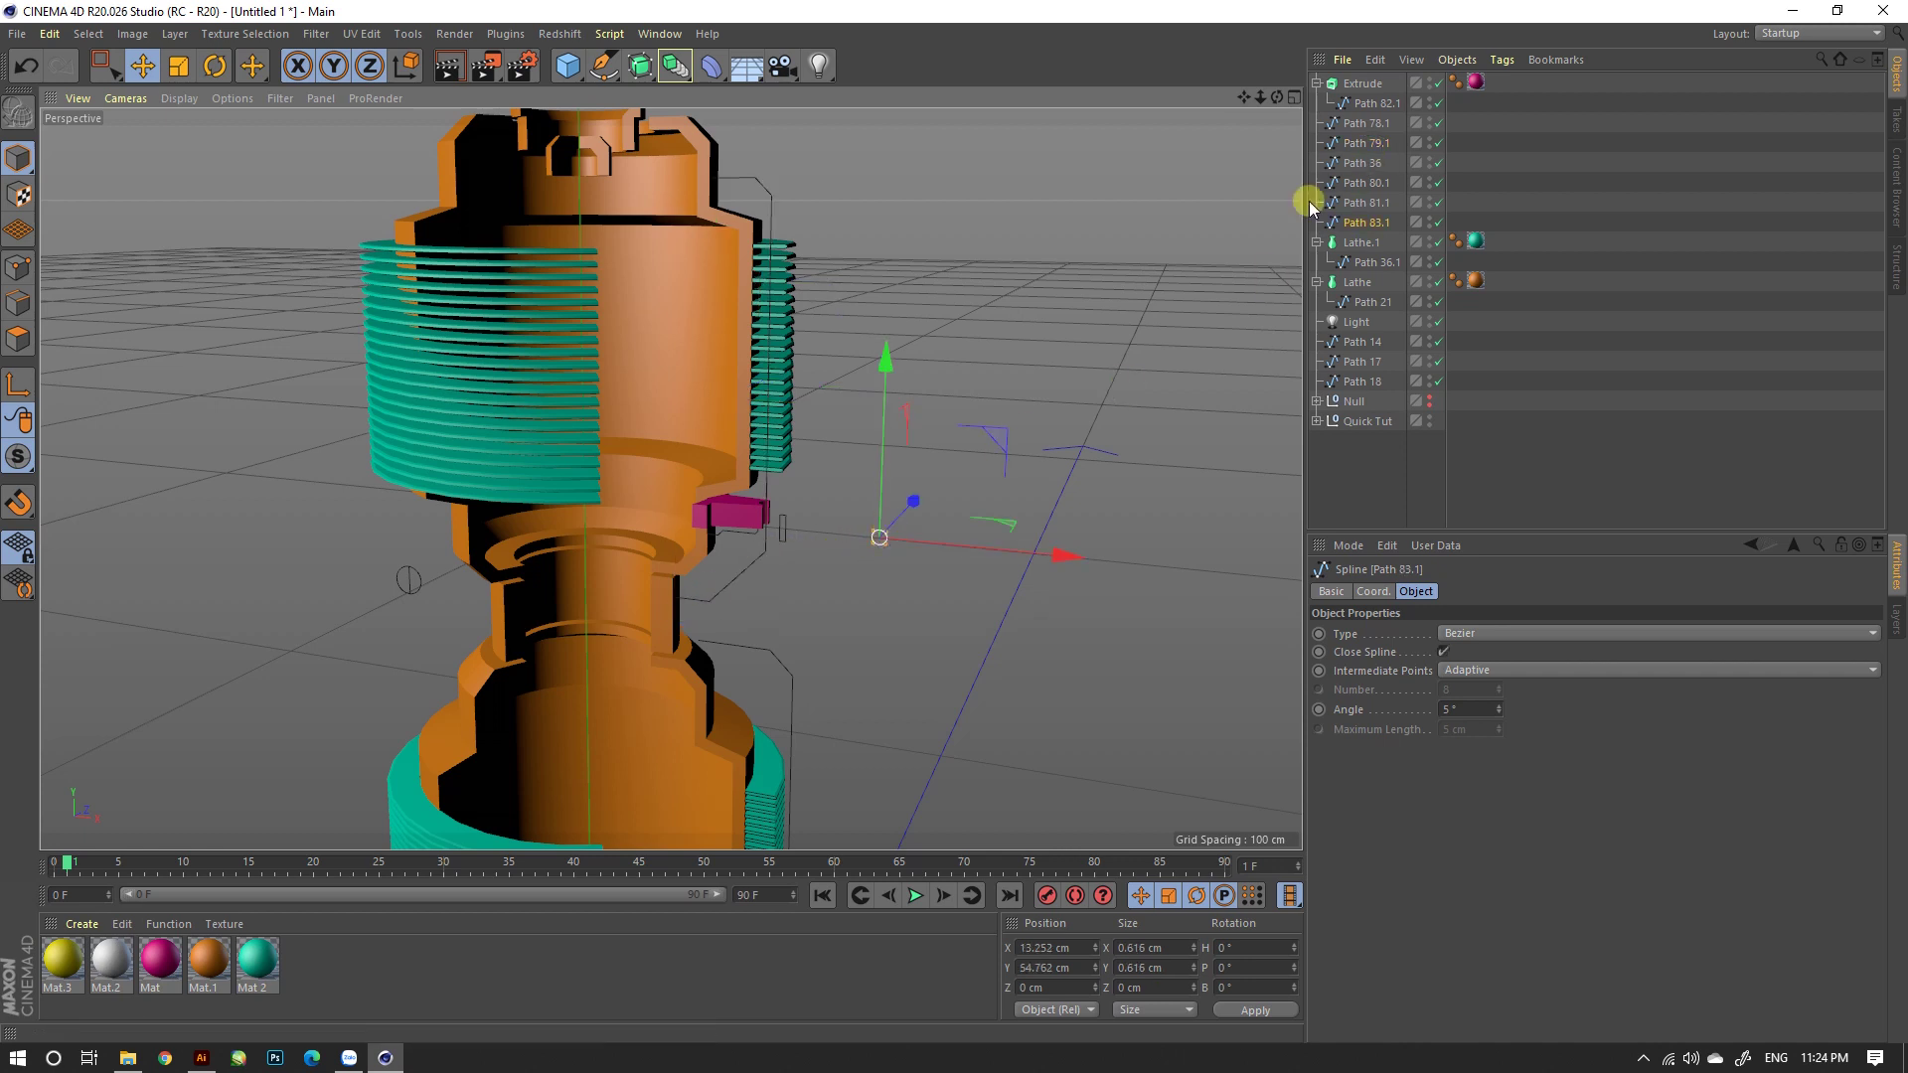
shift+click(766, 189)
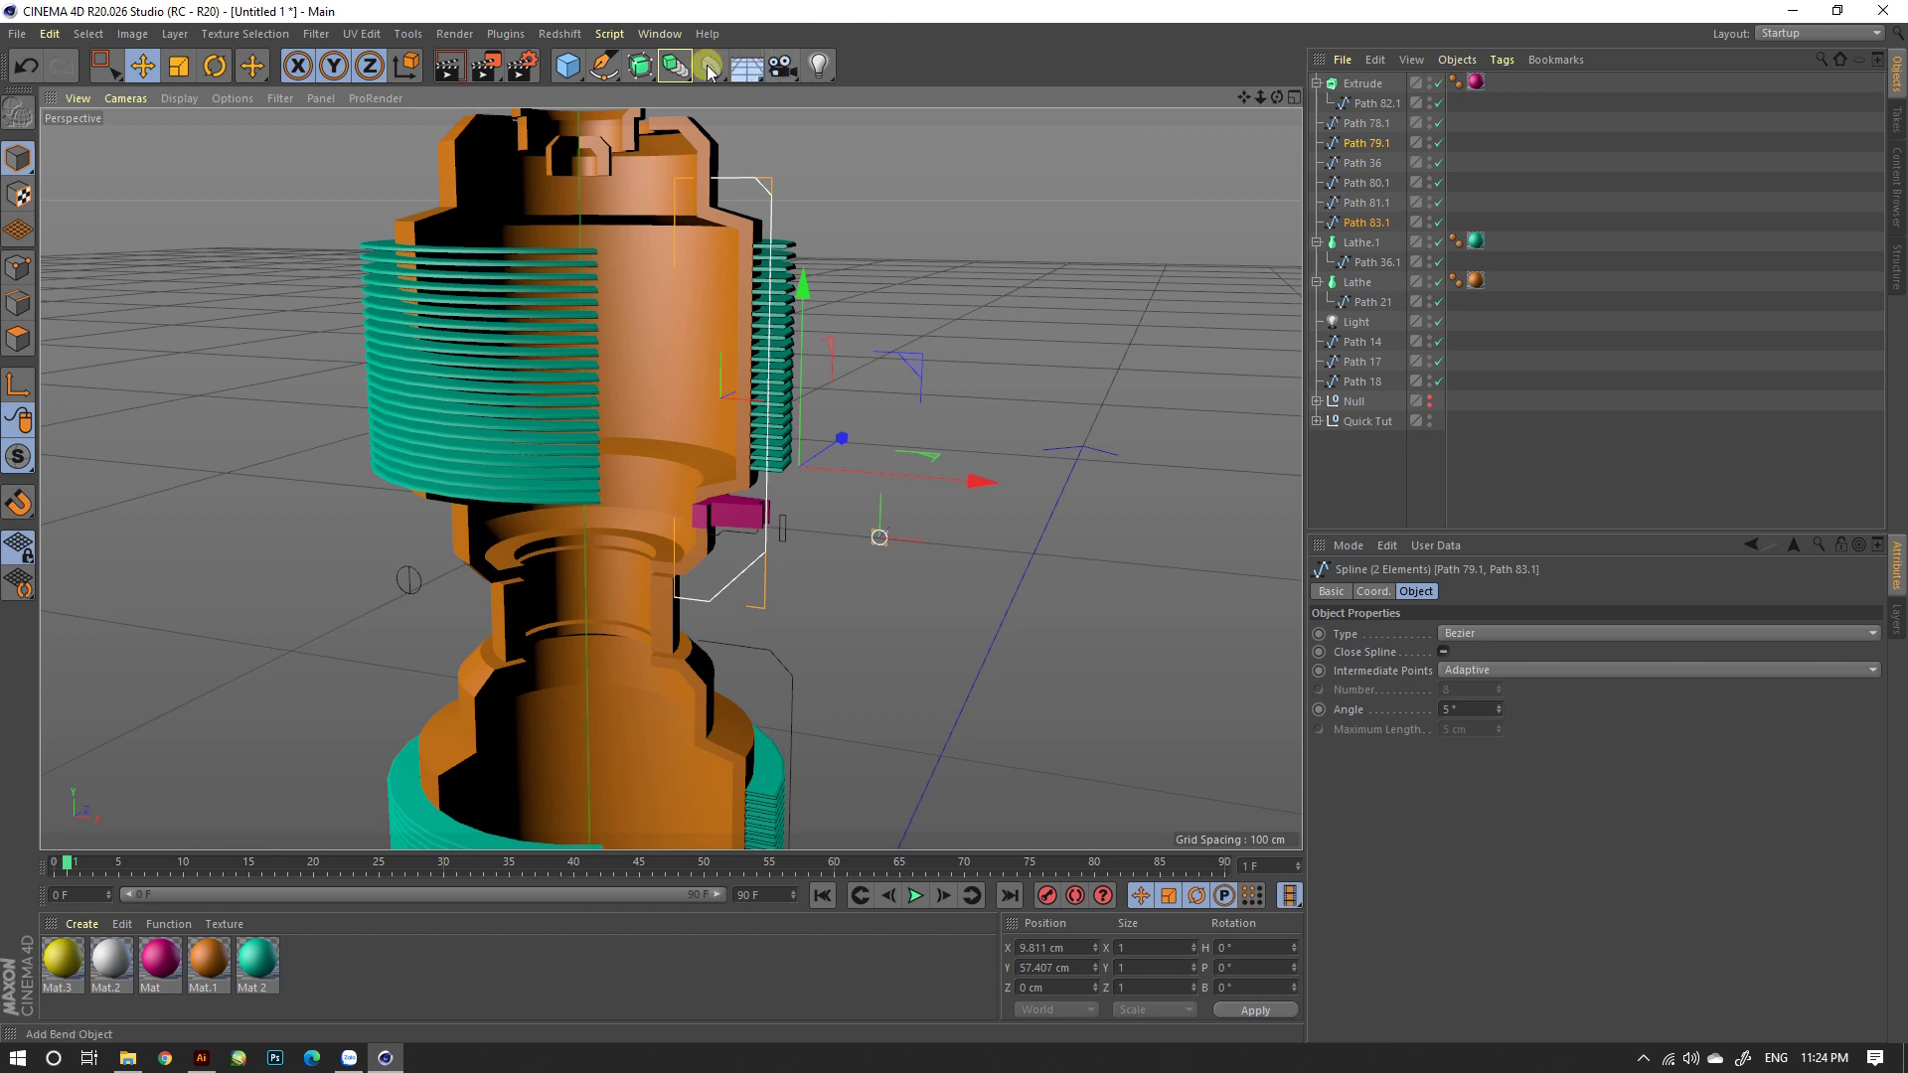
Step: Add a Sweep and place Path 79.1 and Path 83.1 inside it
click(675, 66)
click(741, 151)
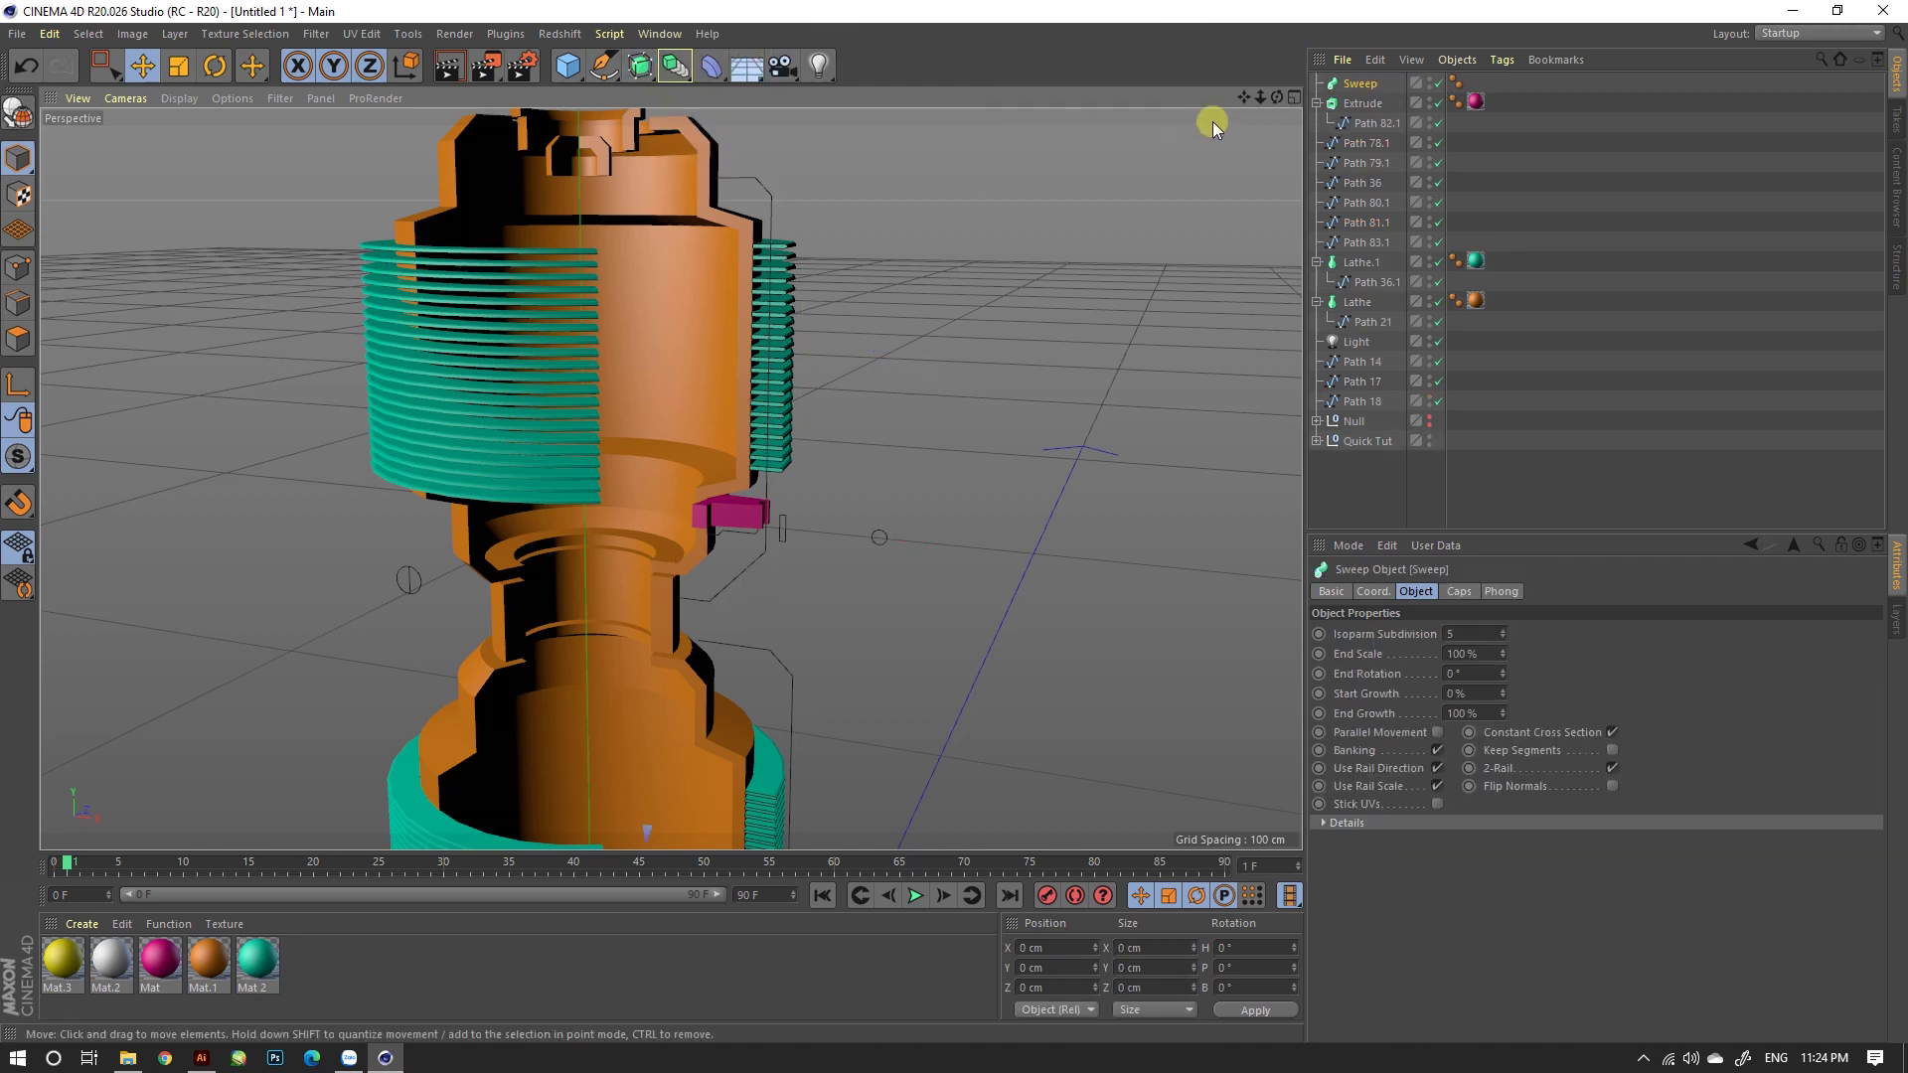
click(766, 541)
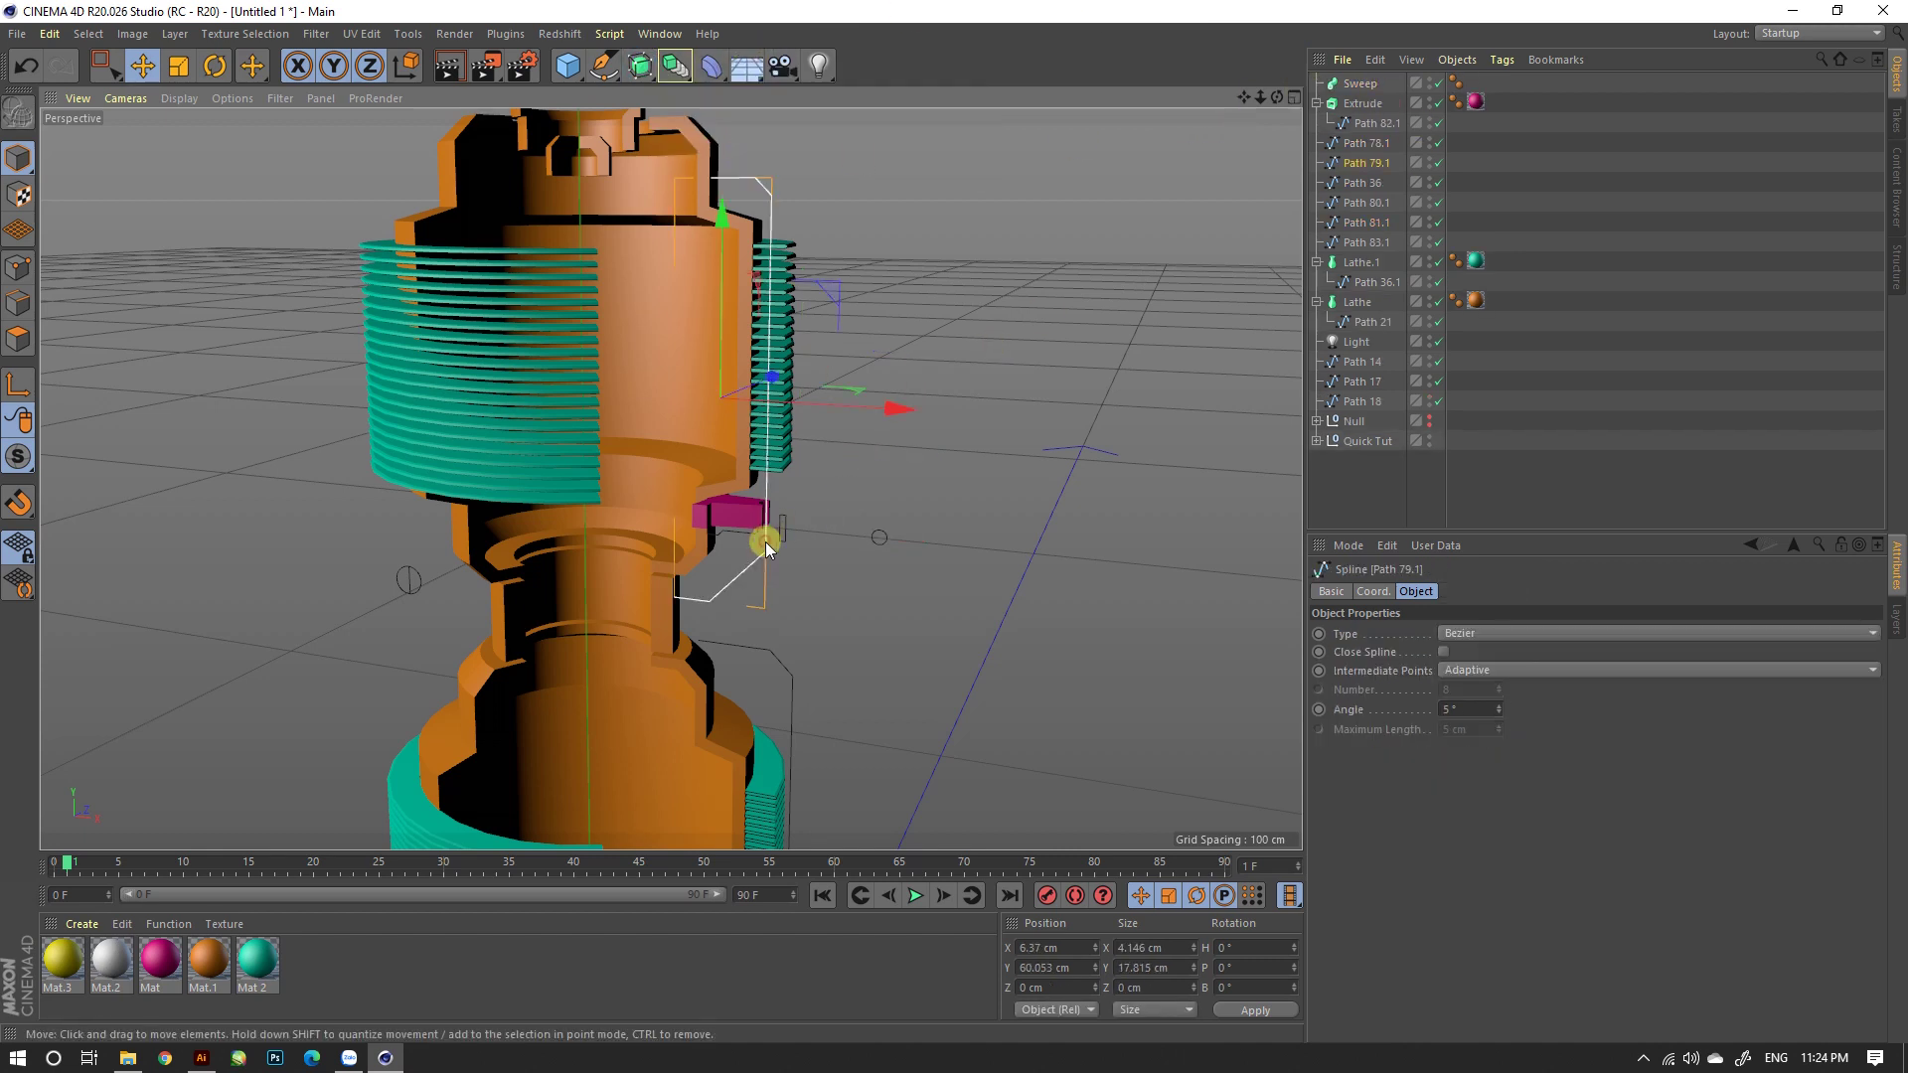
shift+click(883, 533)
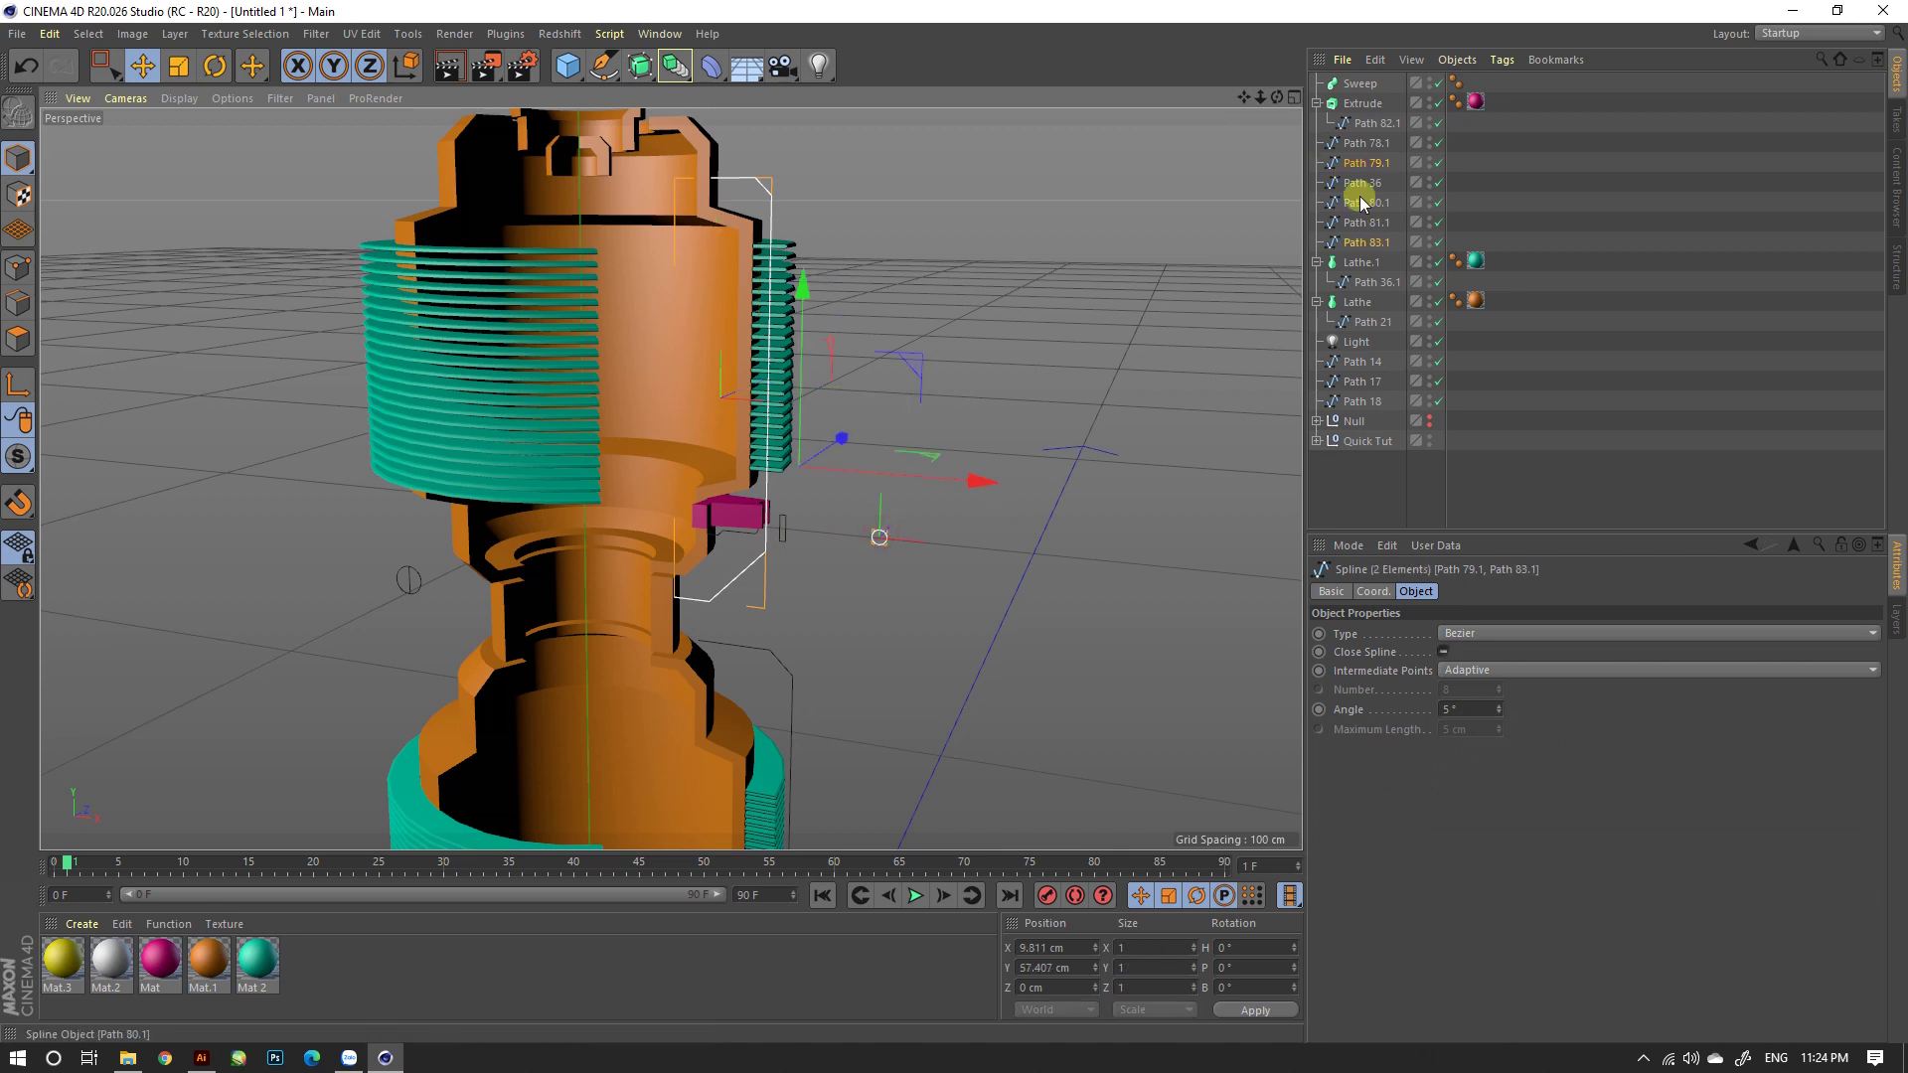
drag(1375, 94, 1364, 88)
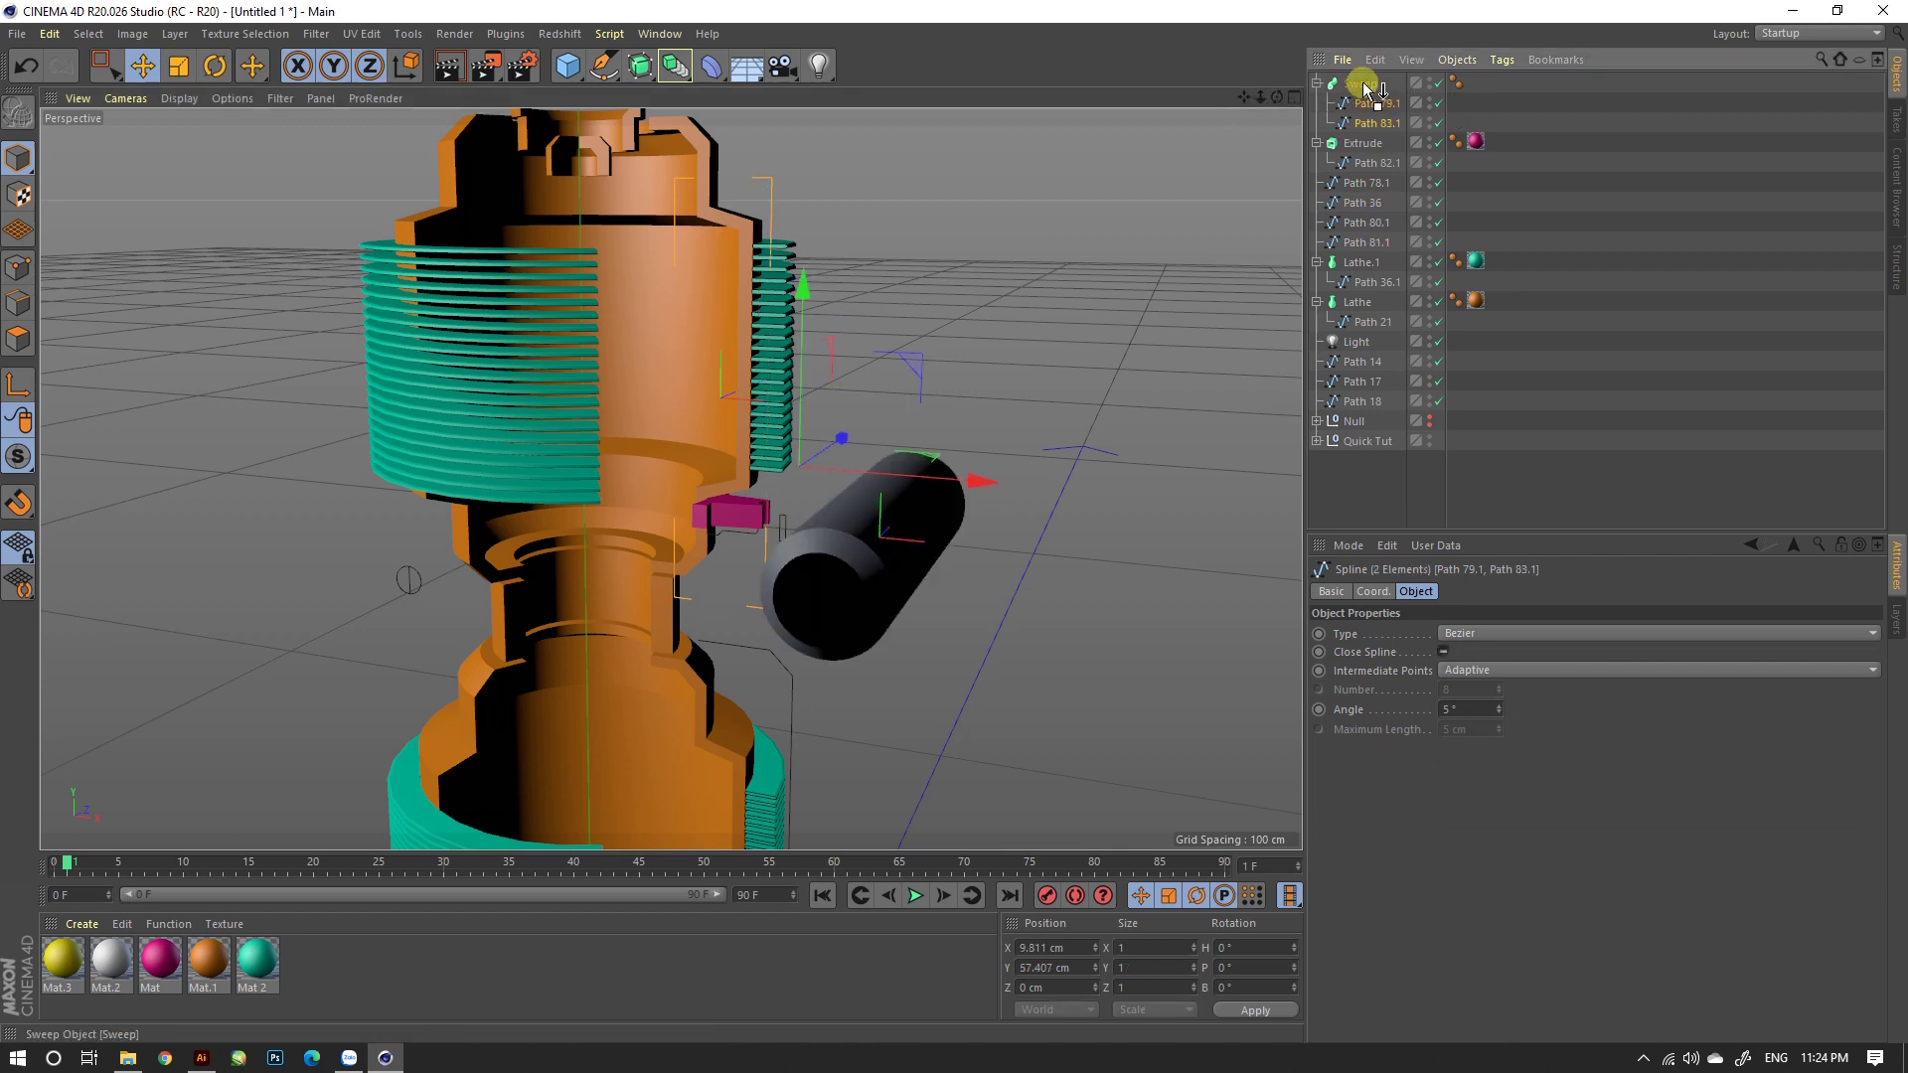
Step: Reorder the Sweep's children so Path 83.1 is the profile on top
click(1365, 87)
click(1369, 124)
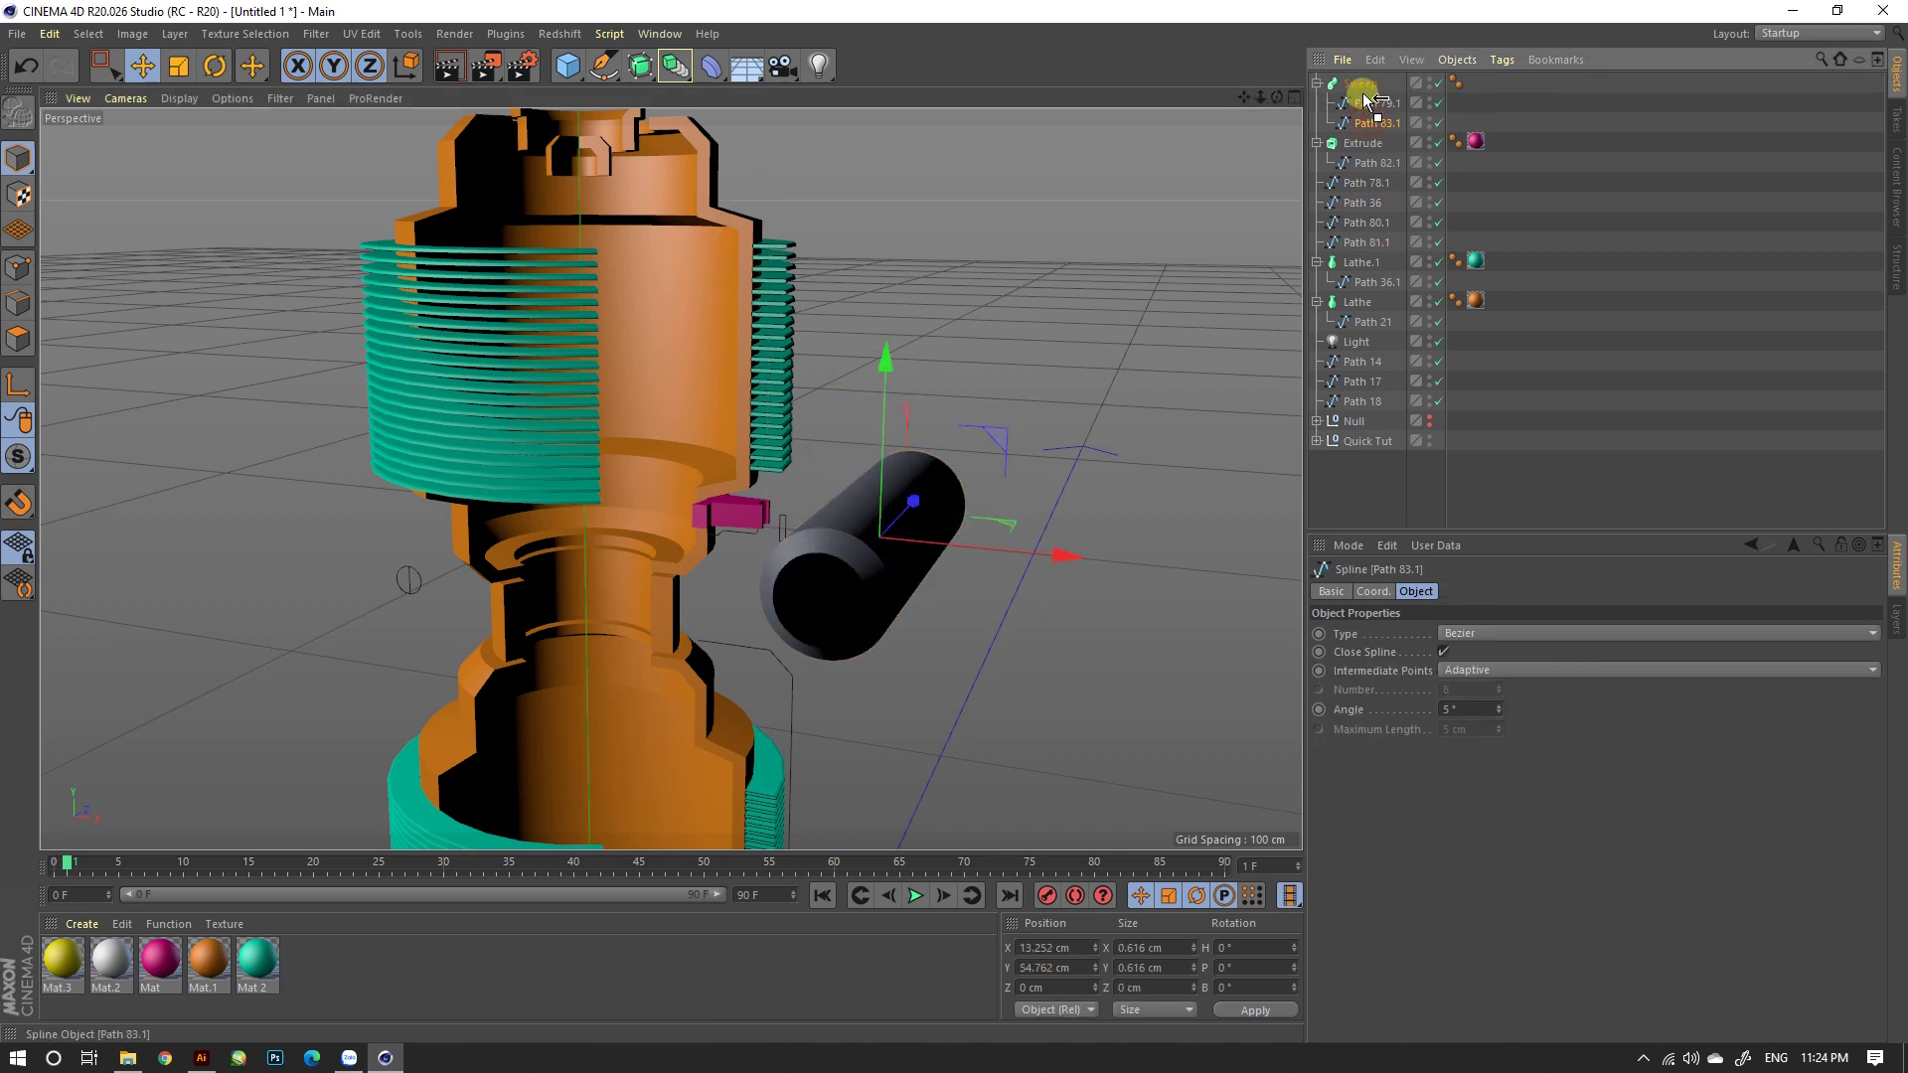
drag(1365, 100, 1364, 95)
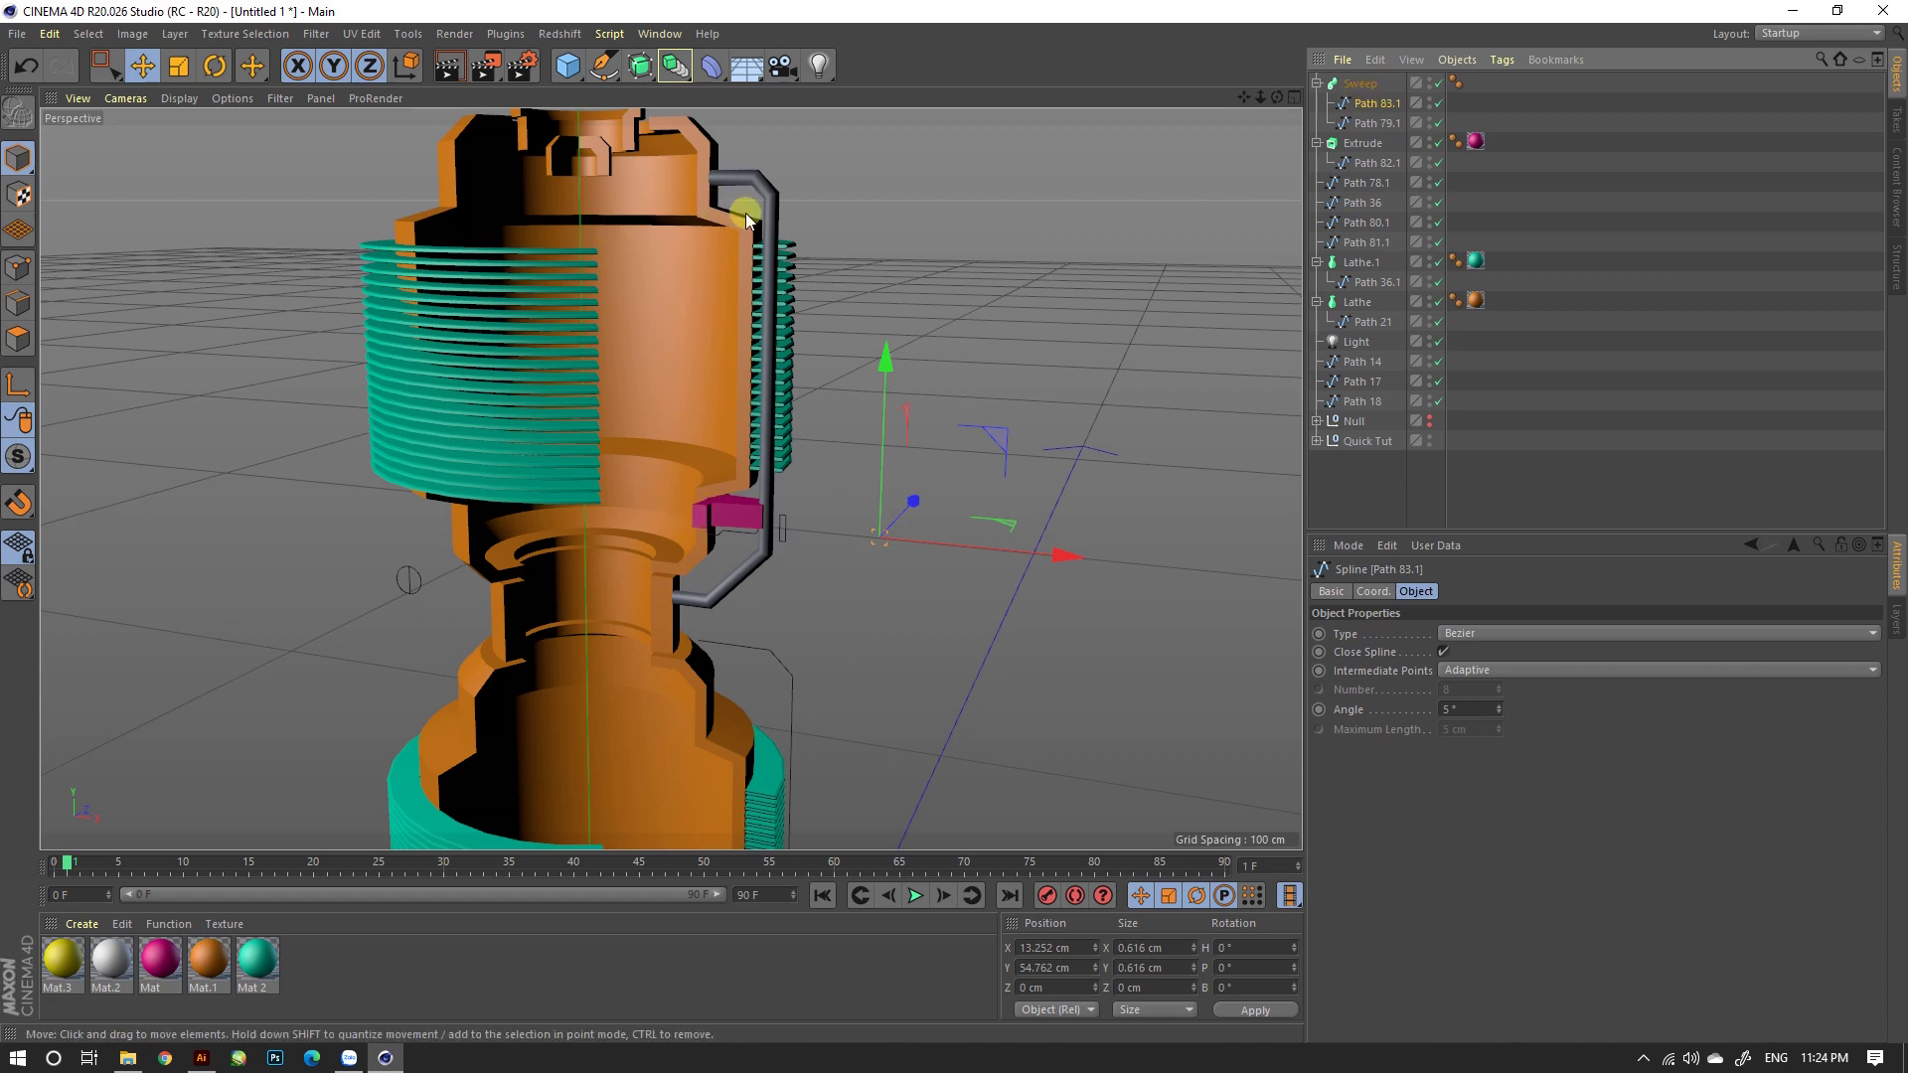
mouse_move(743, 471)
alt+mouse_down()
mouse_move(409, 469)
mouse_move(642, 469)
mouse_move(688, 521)
mouse_move(684, 589)
mouse_move(707, 467)
alt+mouse_up()
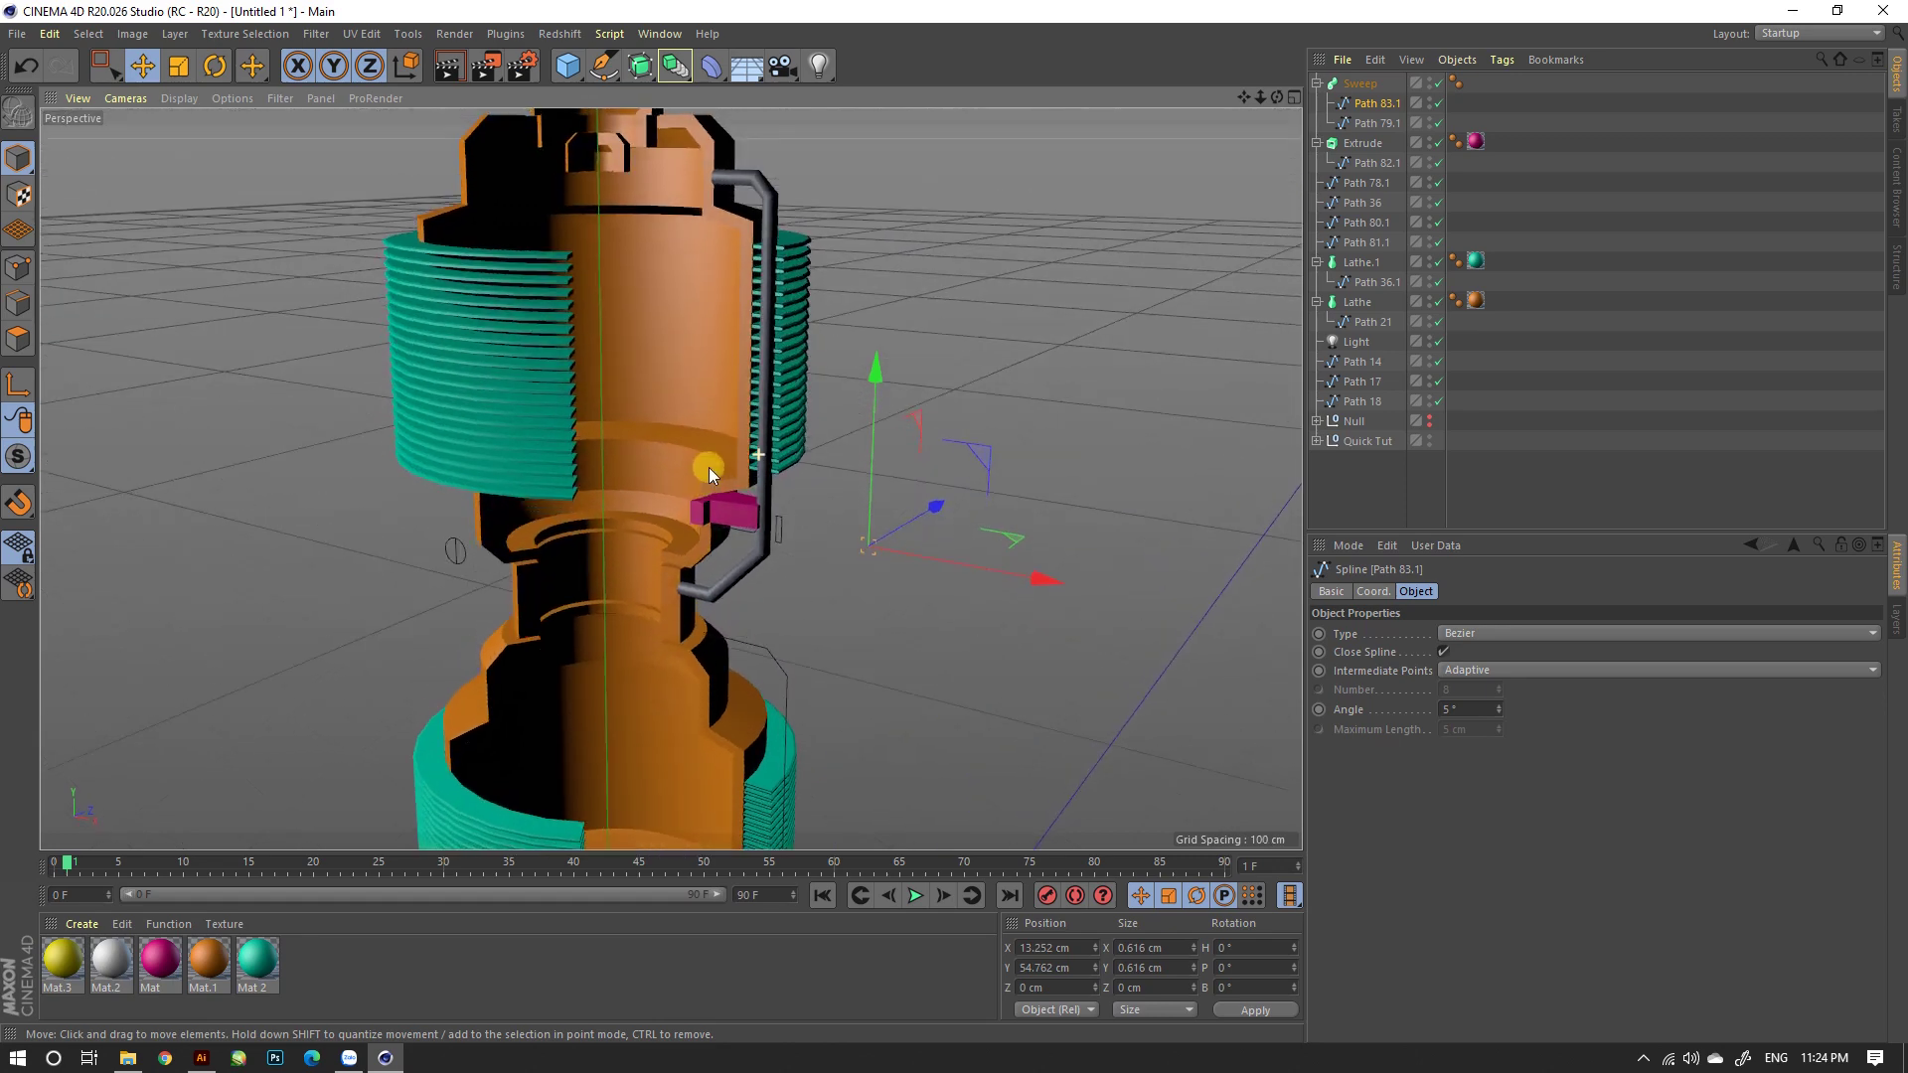
click(801, 354)
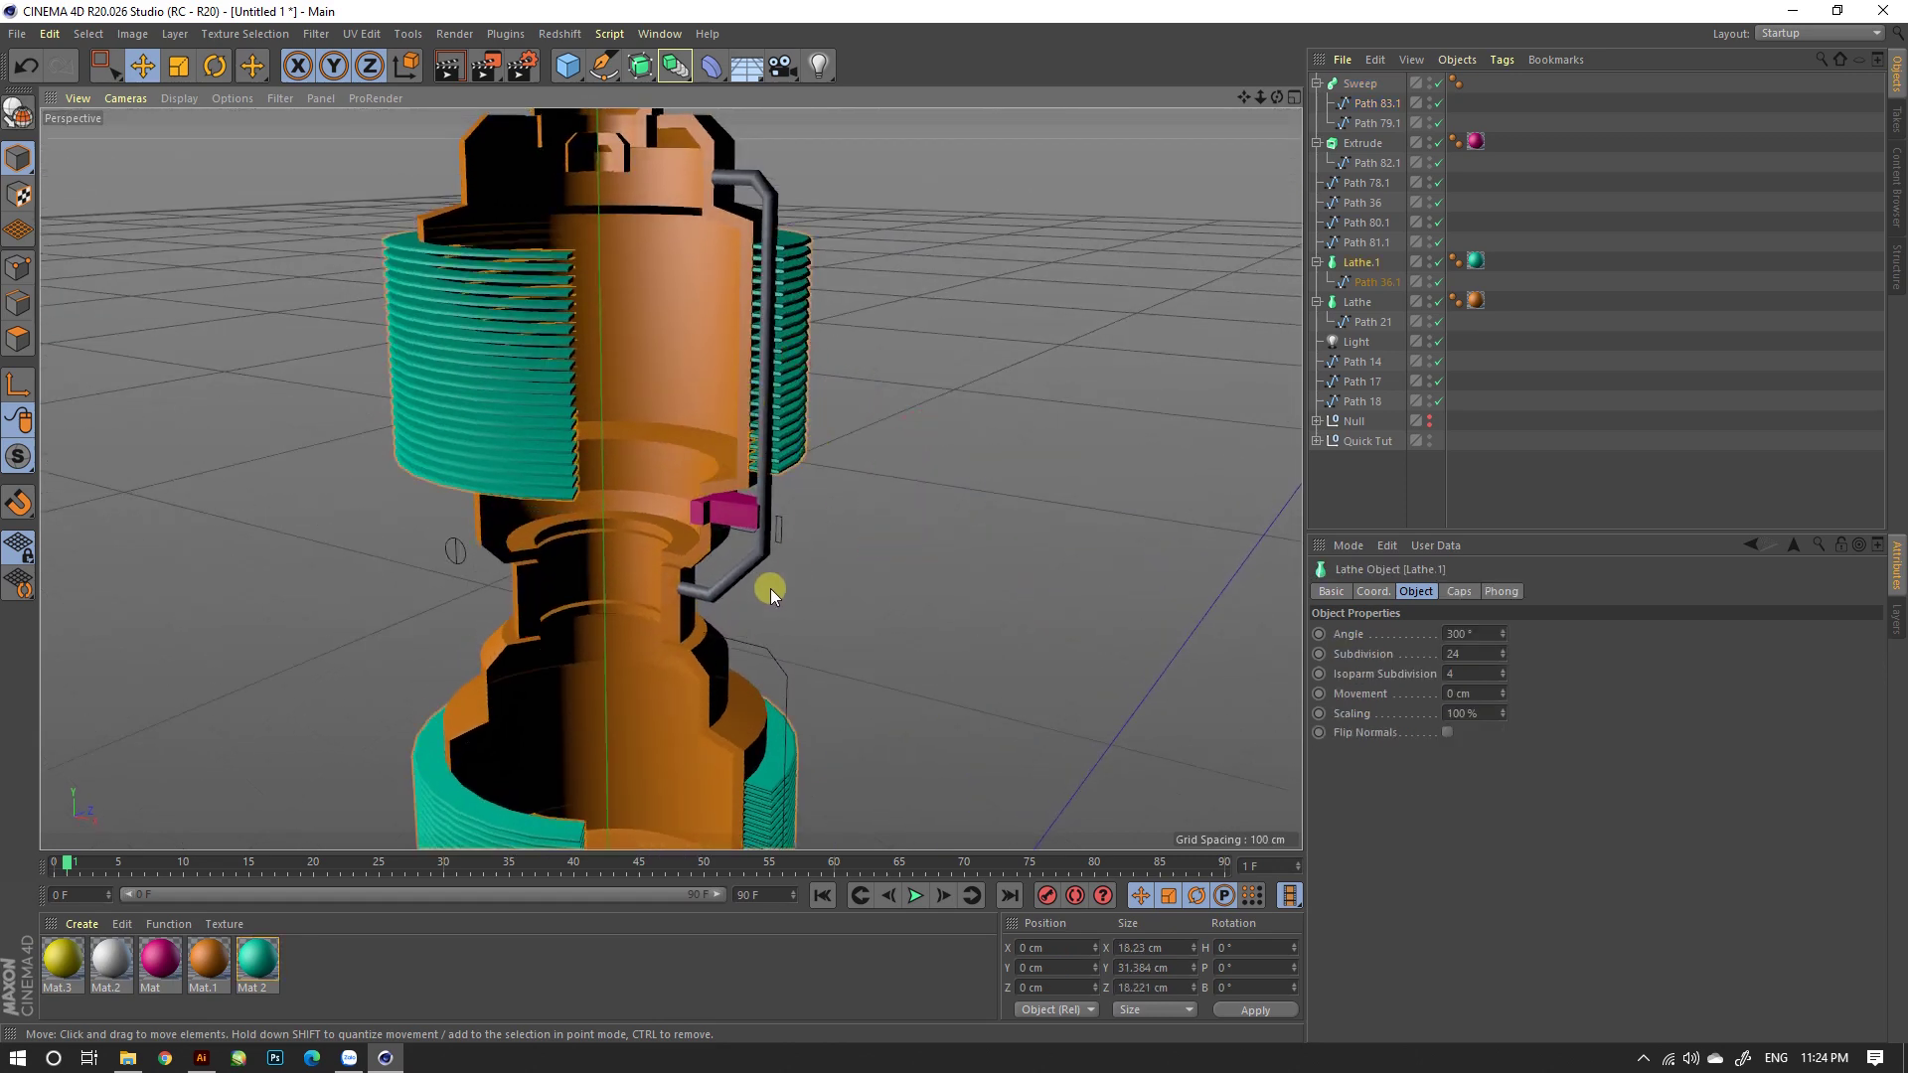
Step: Rotate the teal Lathe.1 finned rings to a heading of about -34.3°
key(r)
scroll(765, 575, down, 5)
scroll(851, 483, down, 2)
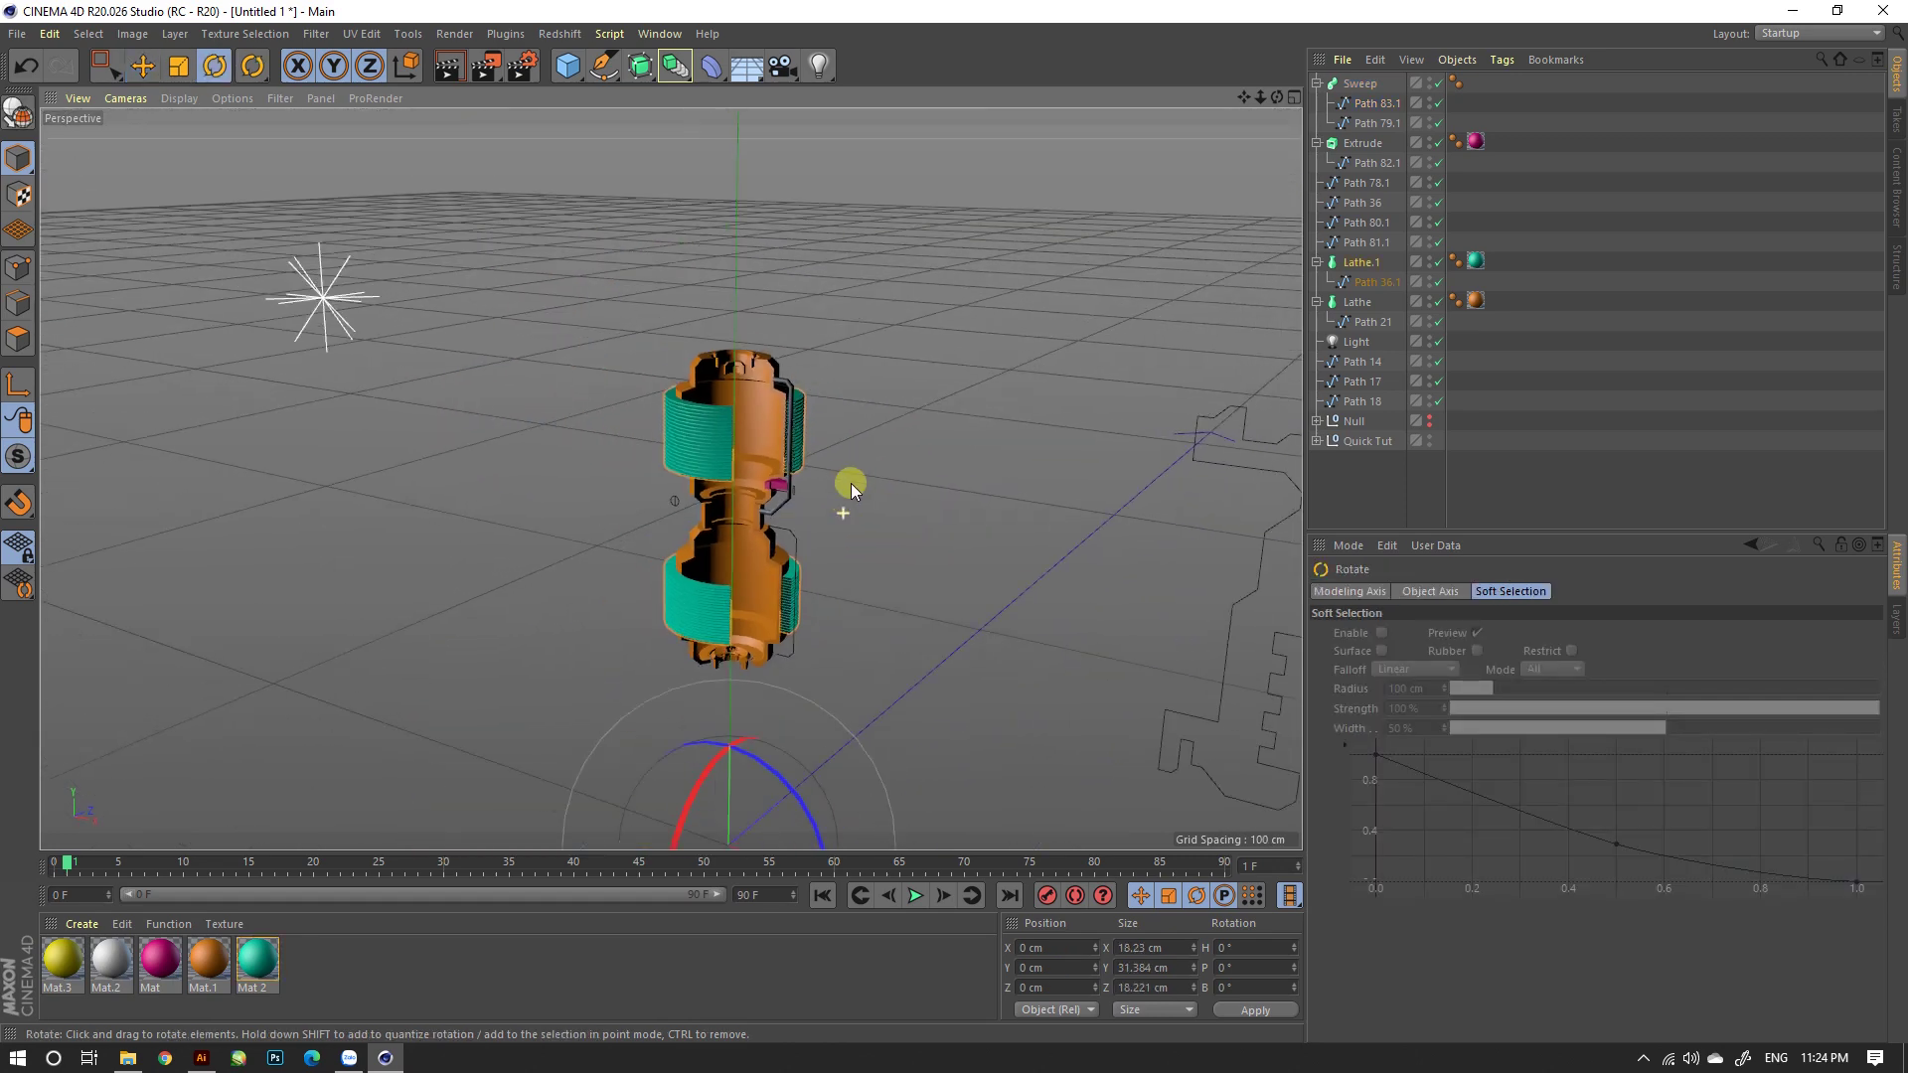
scroll(851, 483, down, 2)
drag(821, 789, 753, 790)
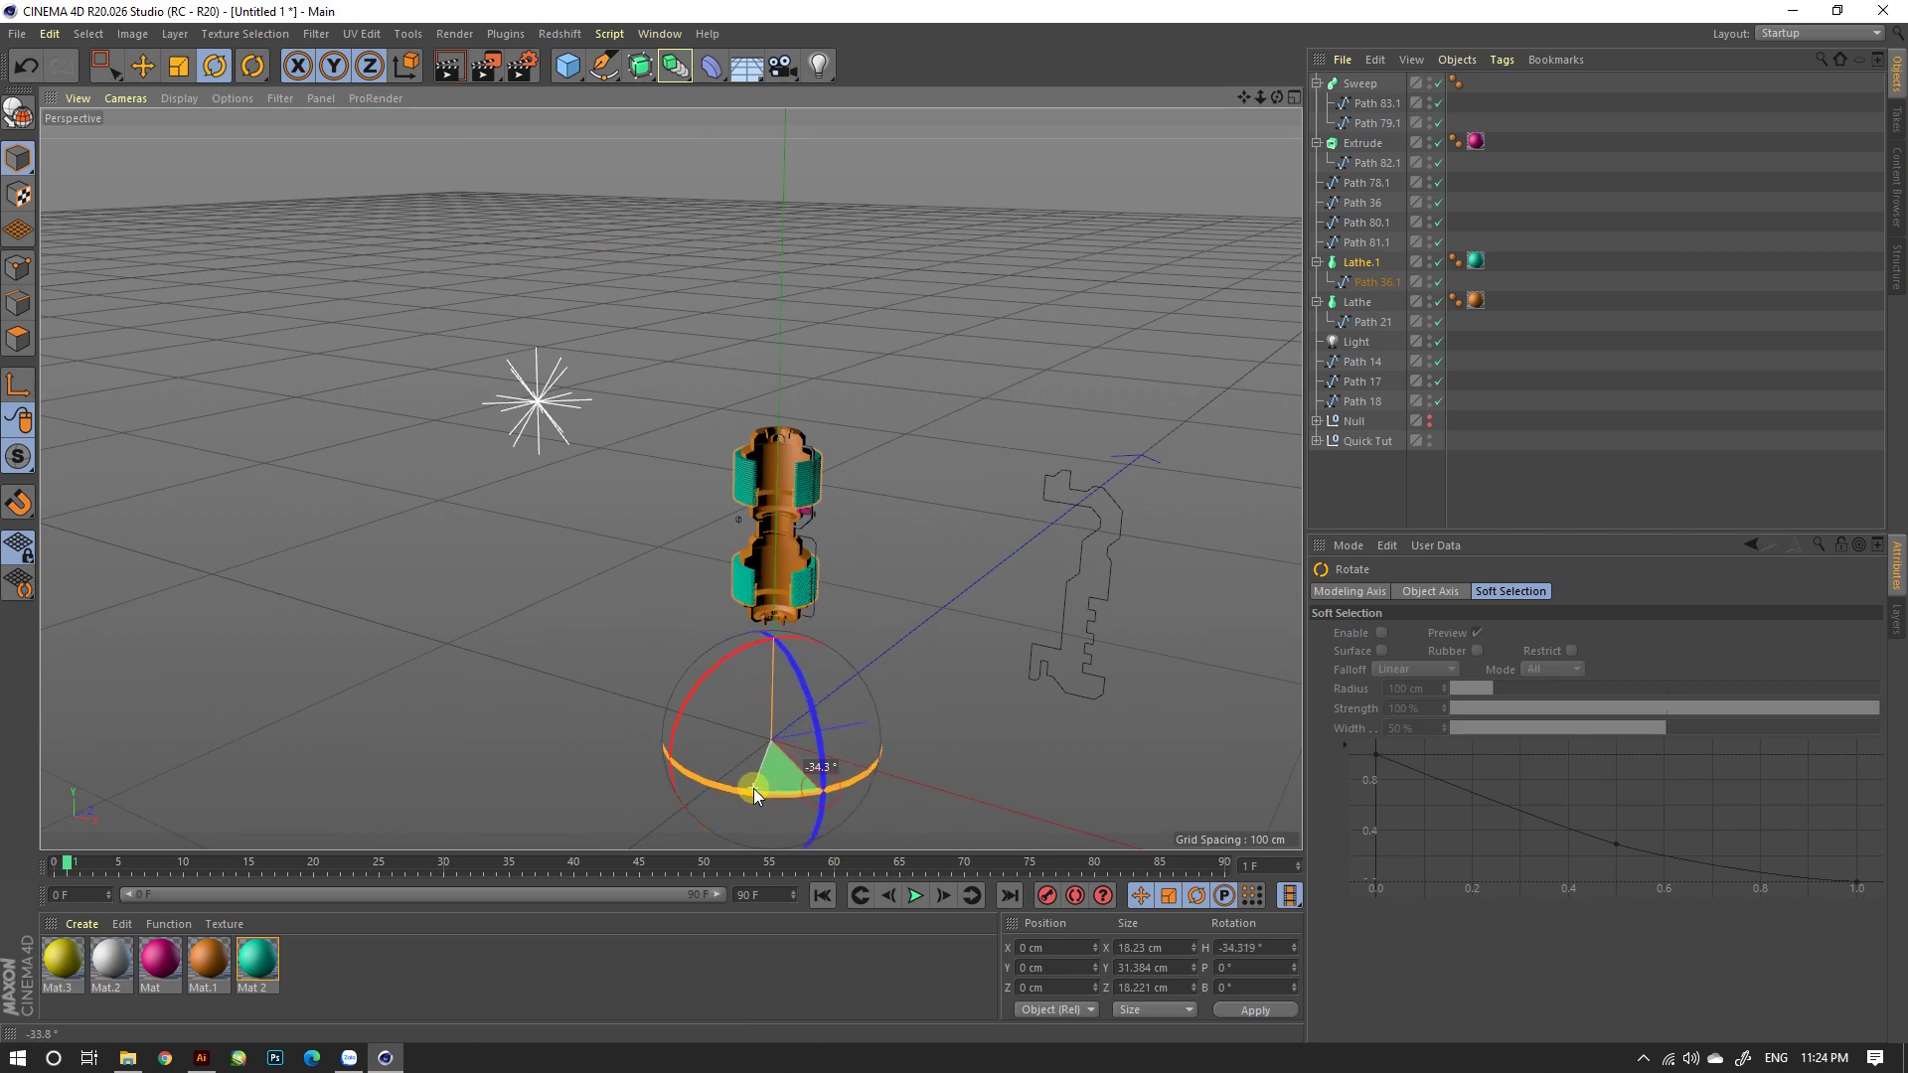
click(882, 554)
Step: View the model from below and select the Sweep pipe and the Path 78.1 spline
scroll(765, 389, up, 3)
scroll(752, 392, up, 2)
scroll(736, 347, up, 2)
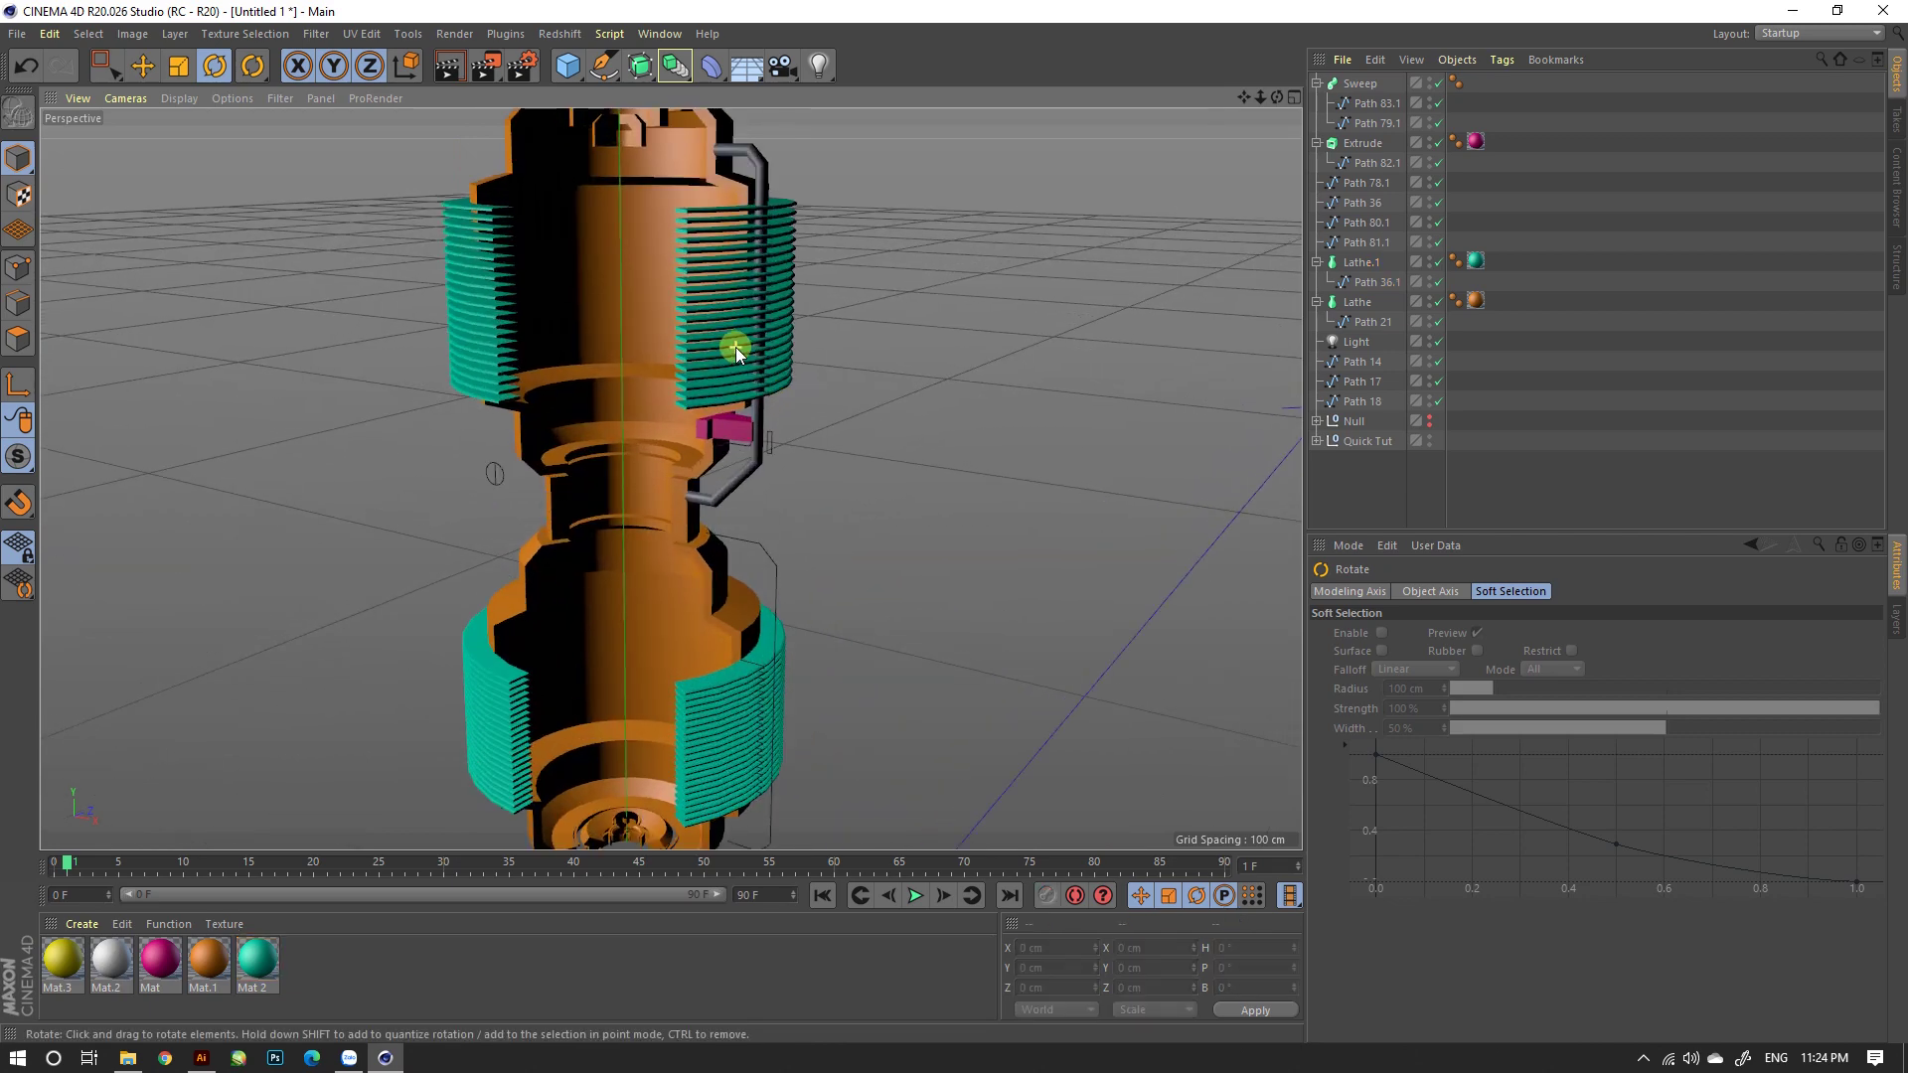
mouse_move(735, 347)
alt+mouse_down()
mouse_move(851, 302)
mouse_move(915, 366)
mouse_move(866, 602)
mouse_move(771, 481)
mouse_move(724, 342)
mouse_move(610, 302)
mouse_move(720, 334)
mouse_move(912, 453)
alt+mouse_up()
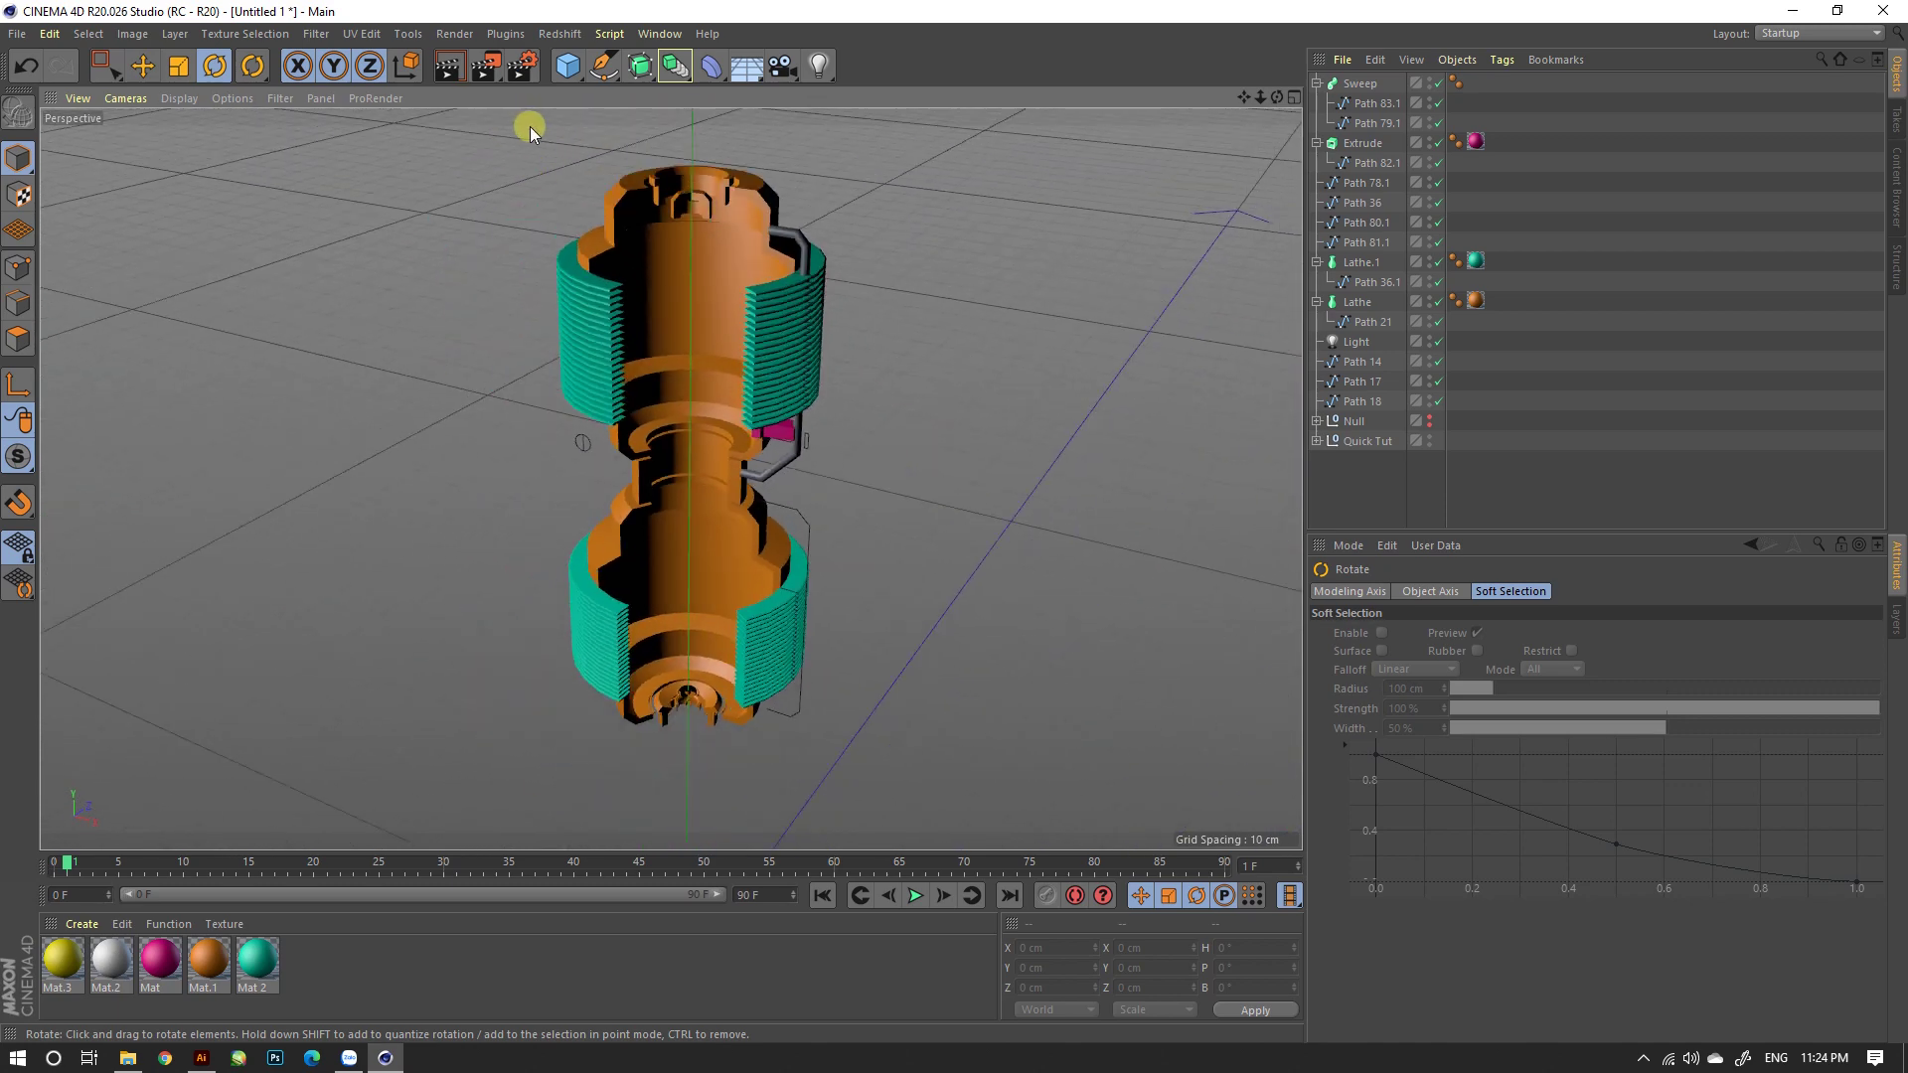
scroll(775, 243, up, 3)
click(791, 267)
alt+drag(795, 282, 803, 288)
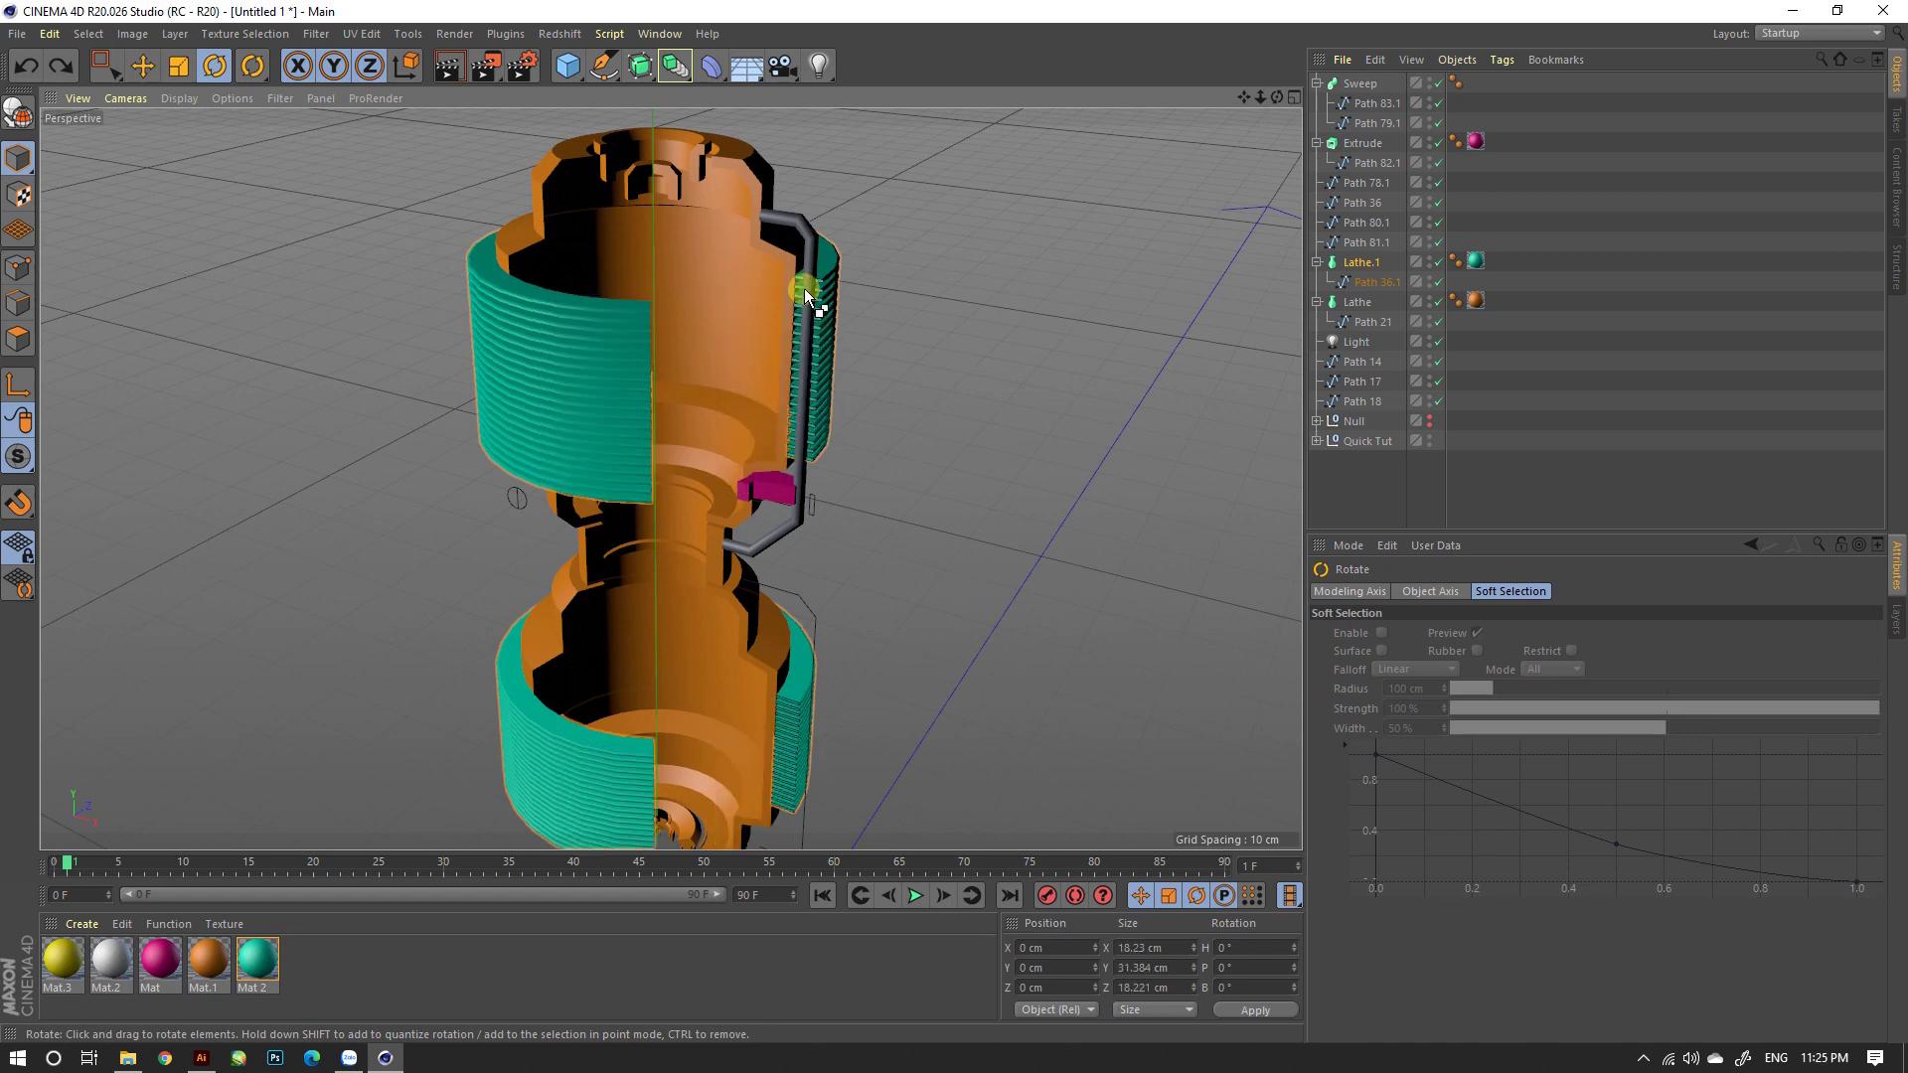
click(809, 247)
scroll(765, 410, down, 3)
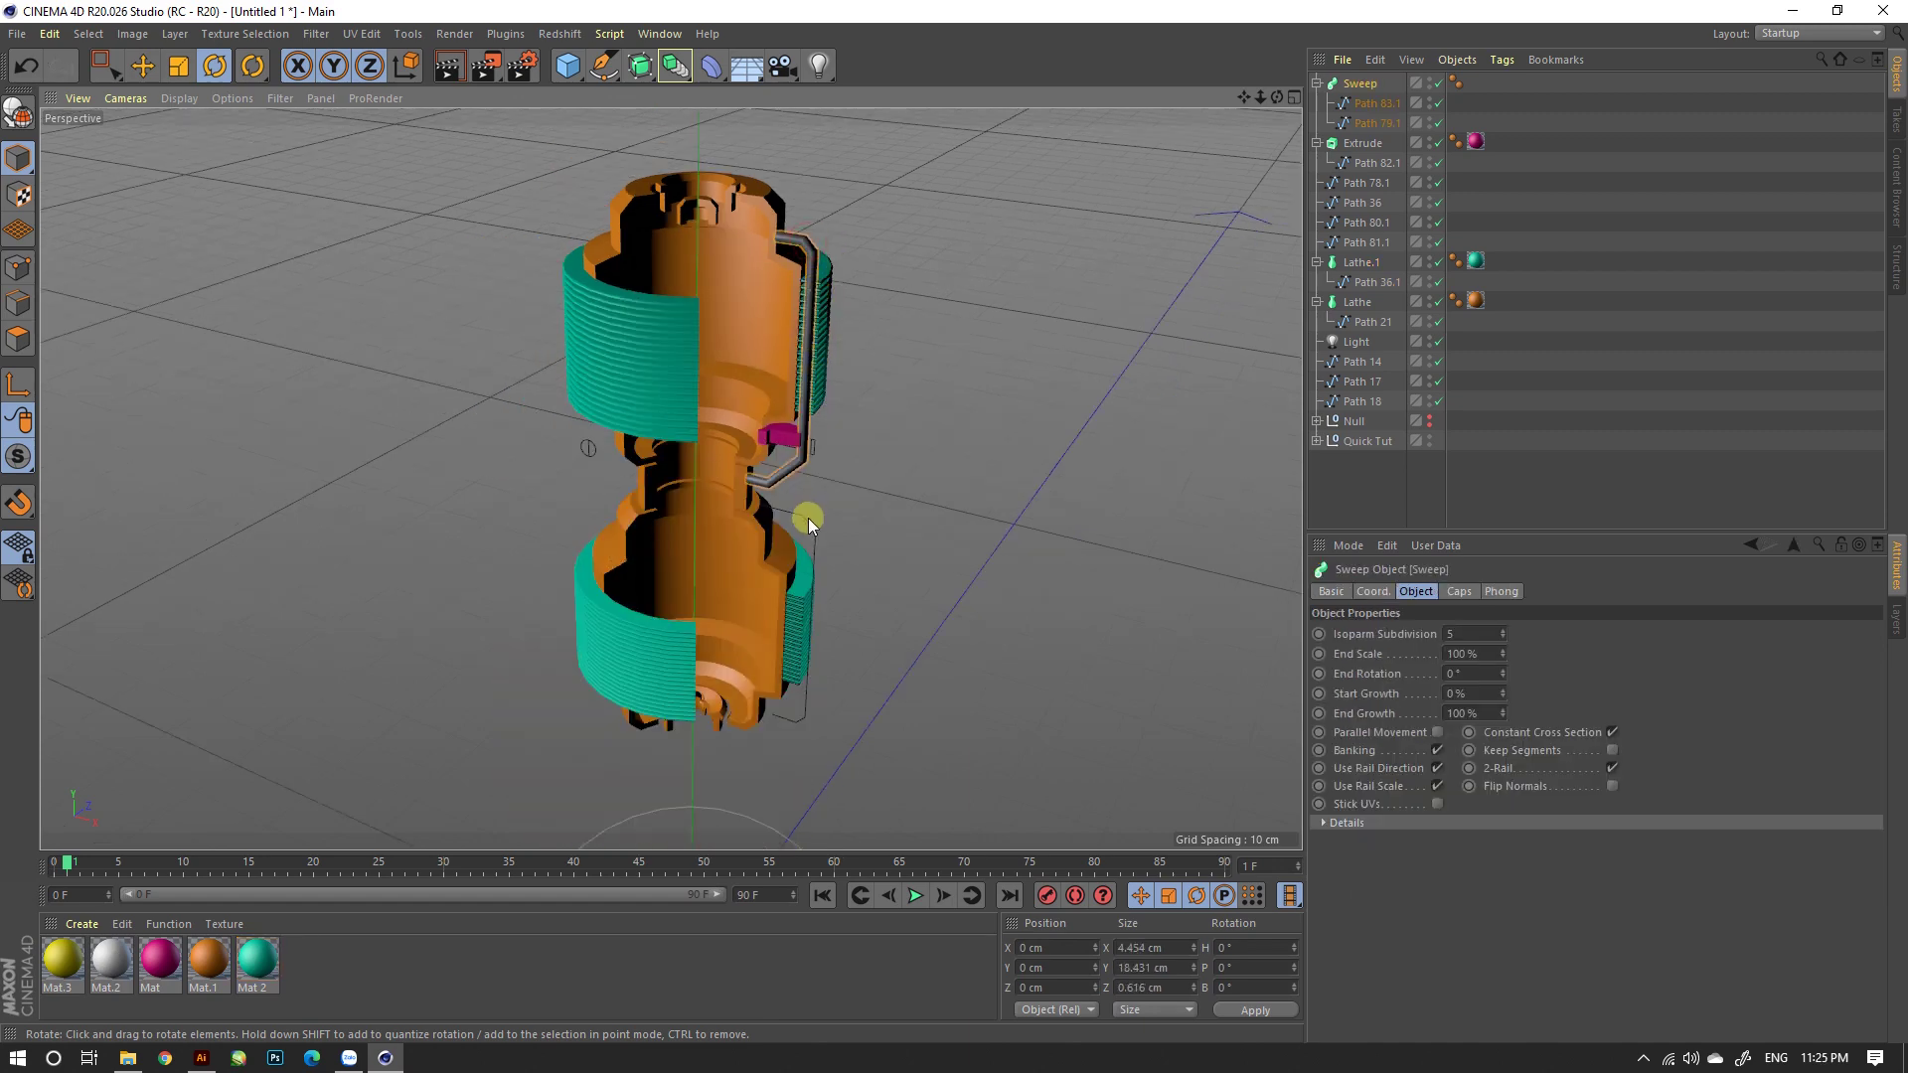
click(813, 527)
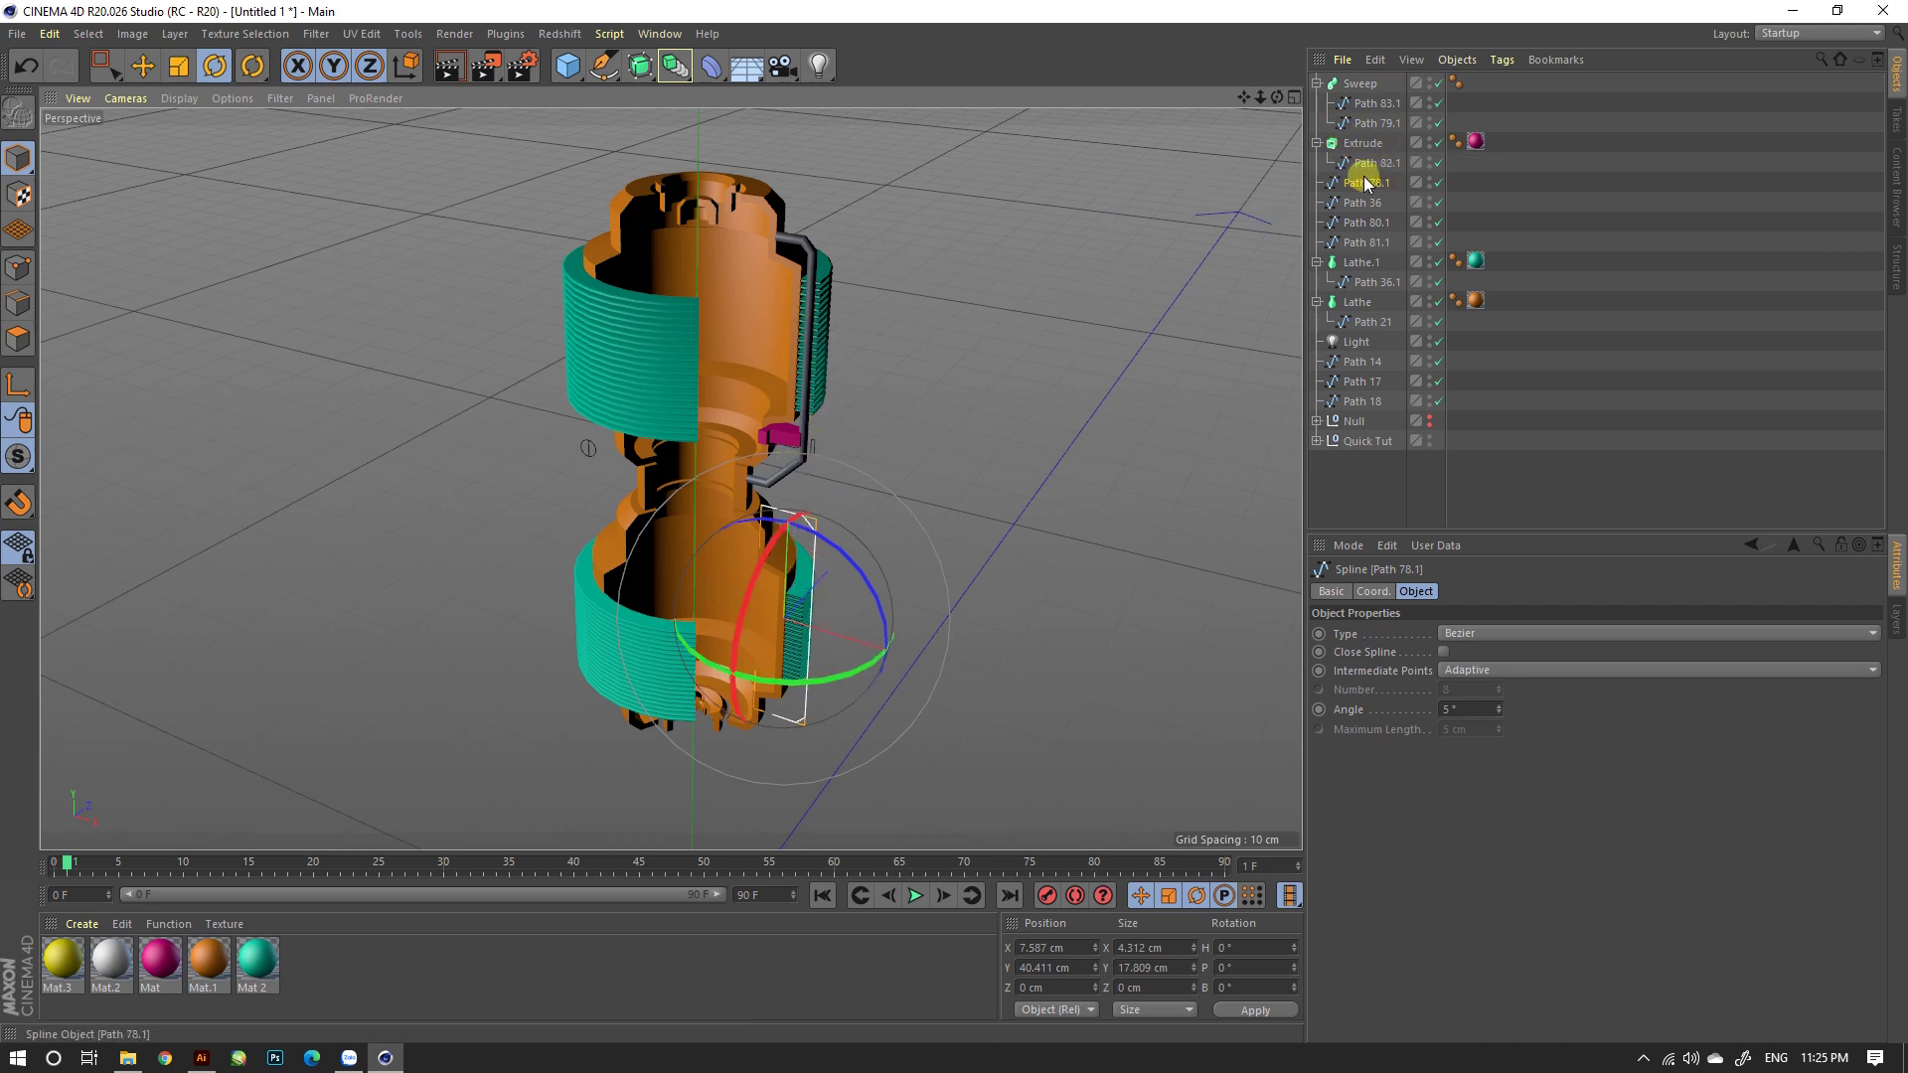
Step: Move Path 78.1 under the Sweep and connect it with Path 79.1 into one spline
drag(1366, 184, 1388, 119)
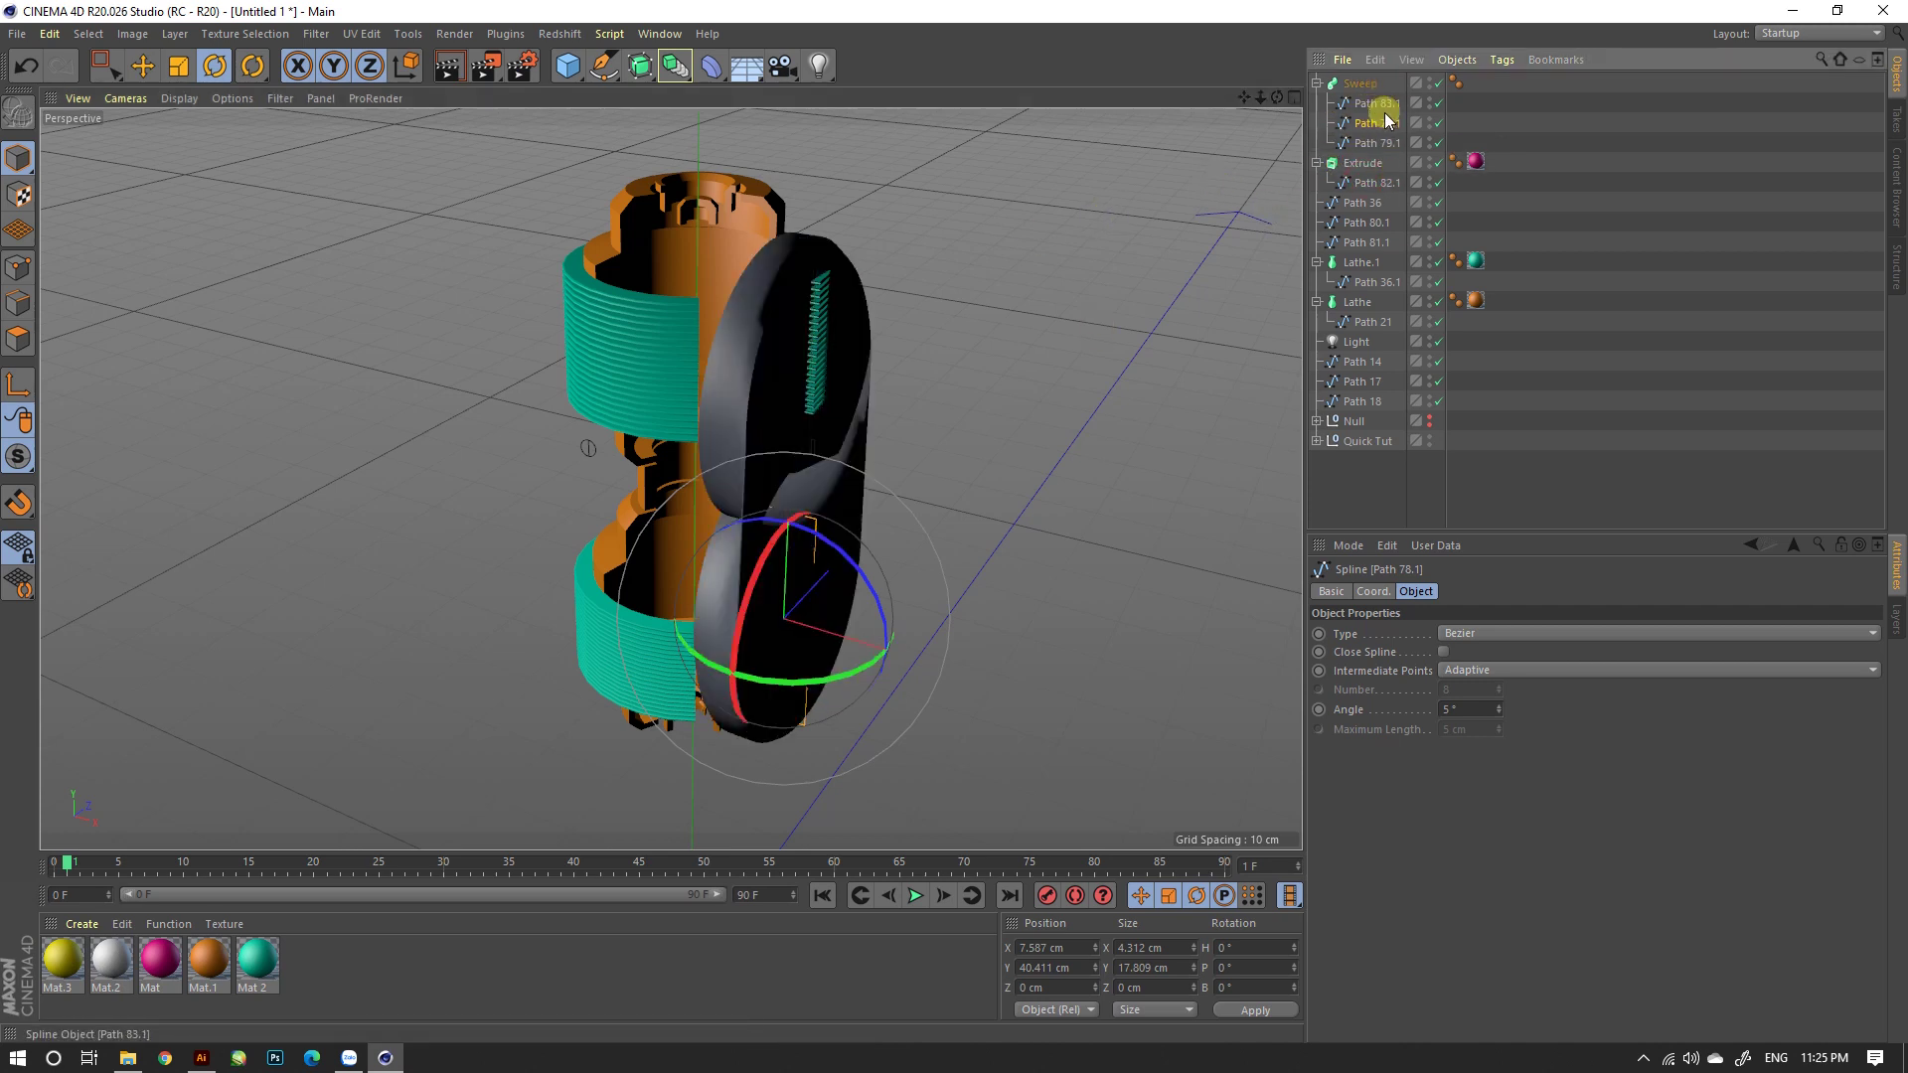
click(1372, 143)
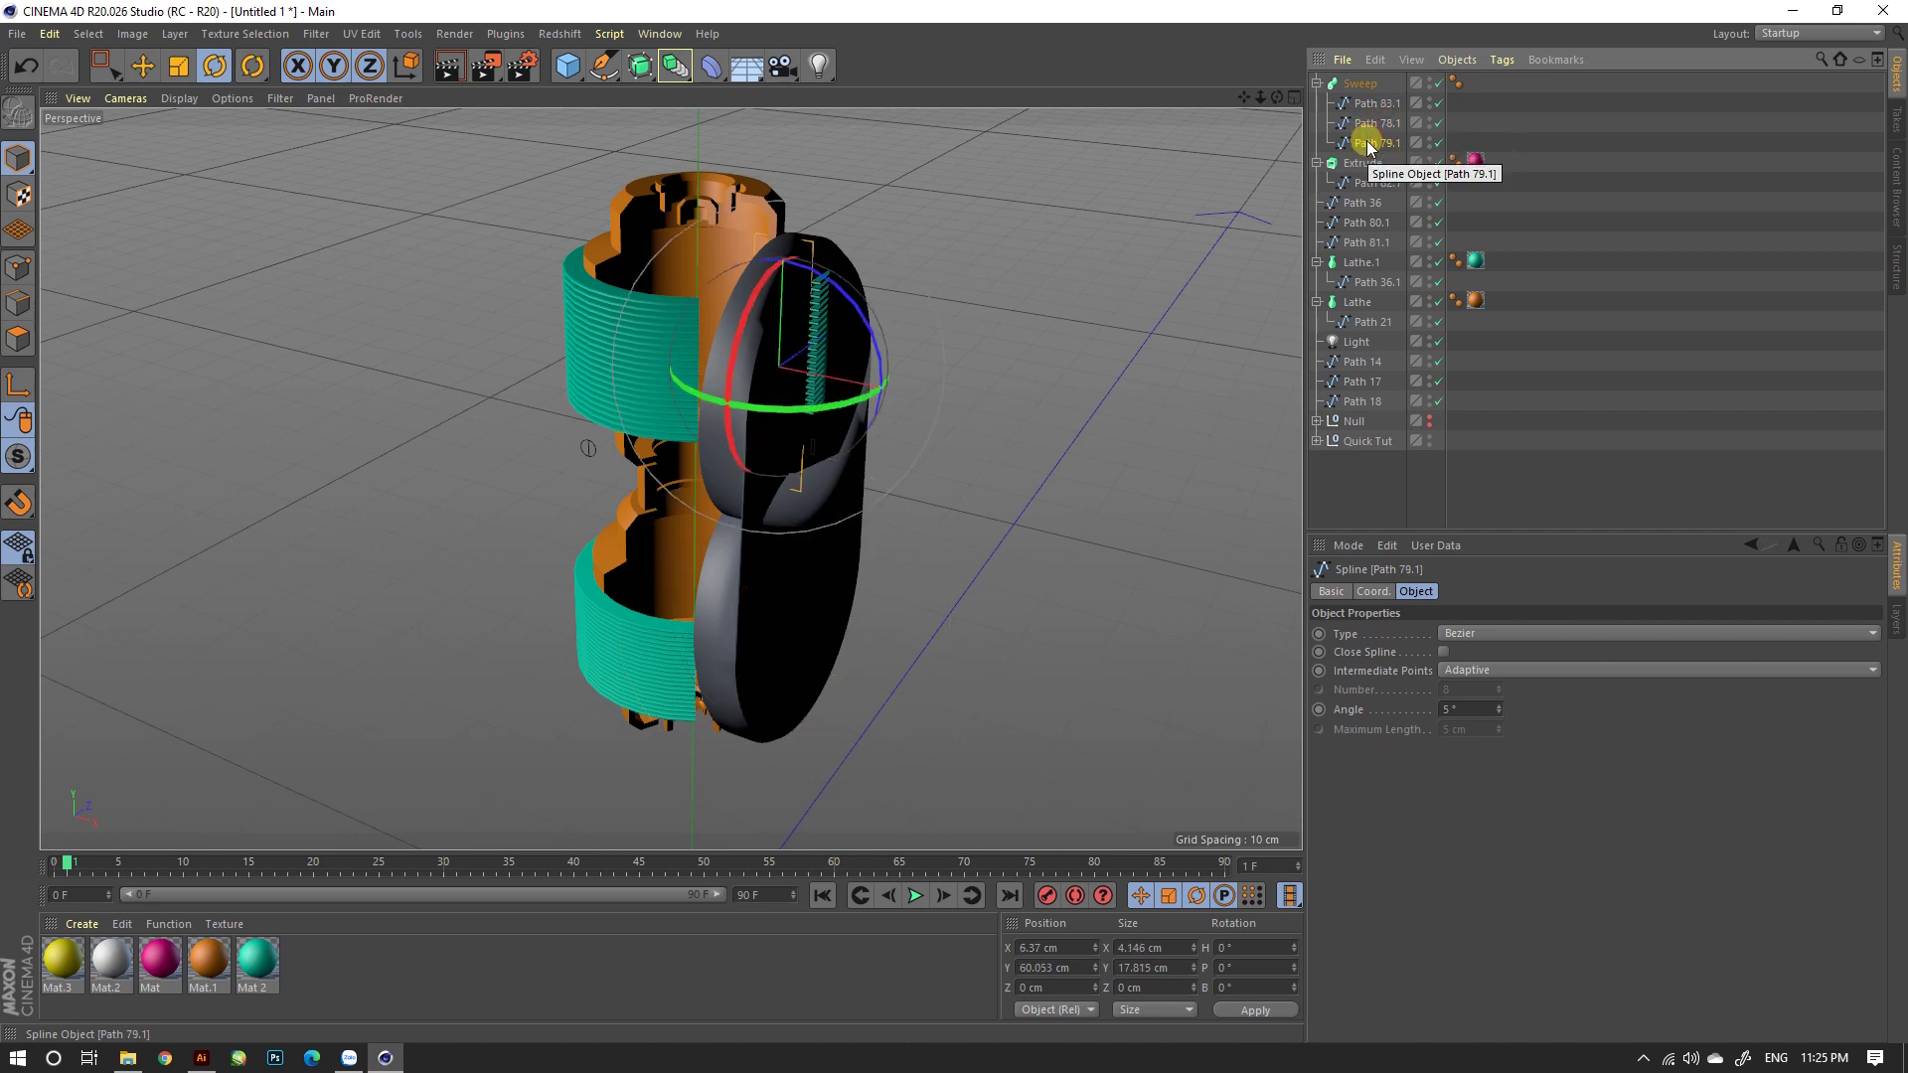
ctrl+click(1373, 124)
right_click(1373, 125)
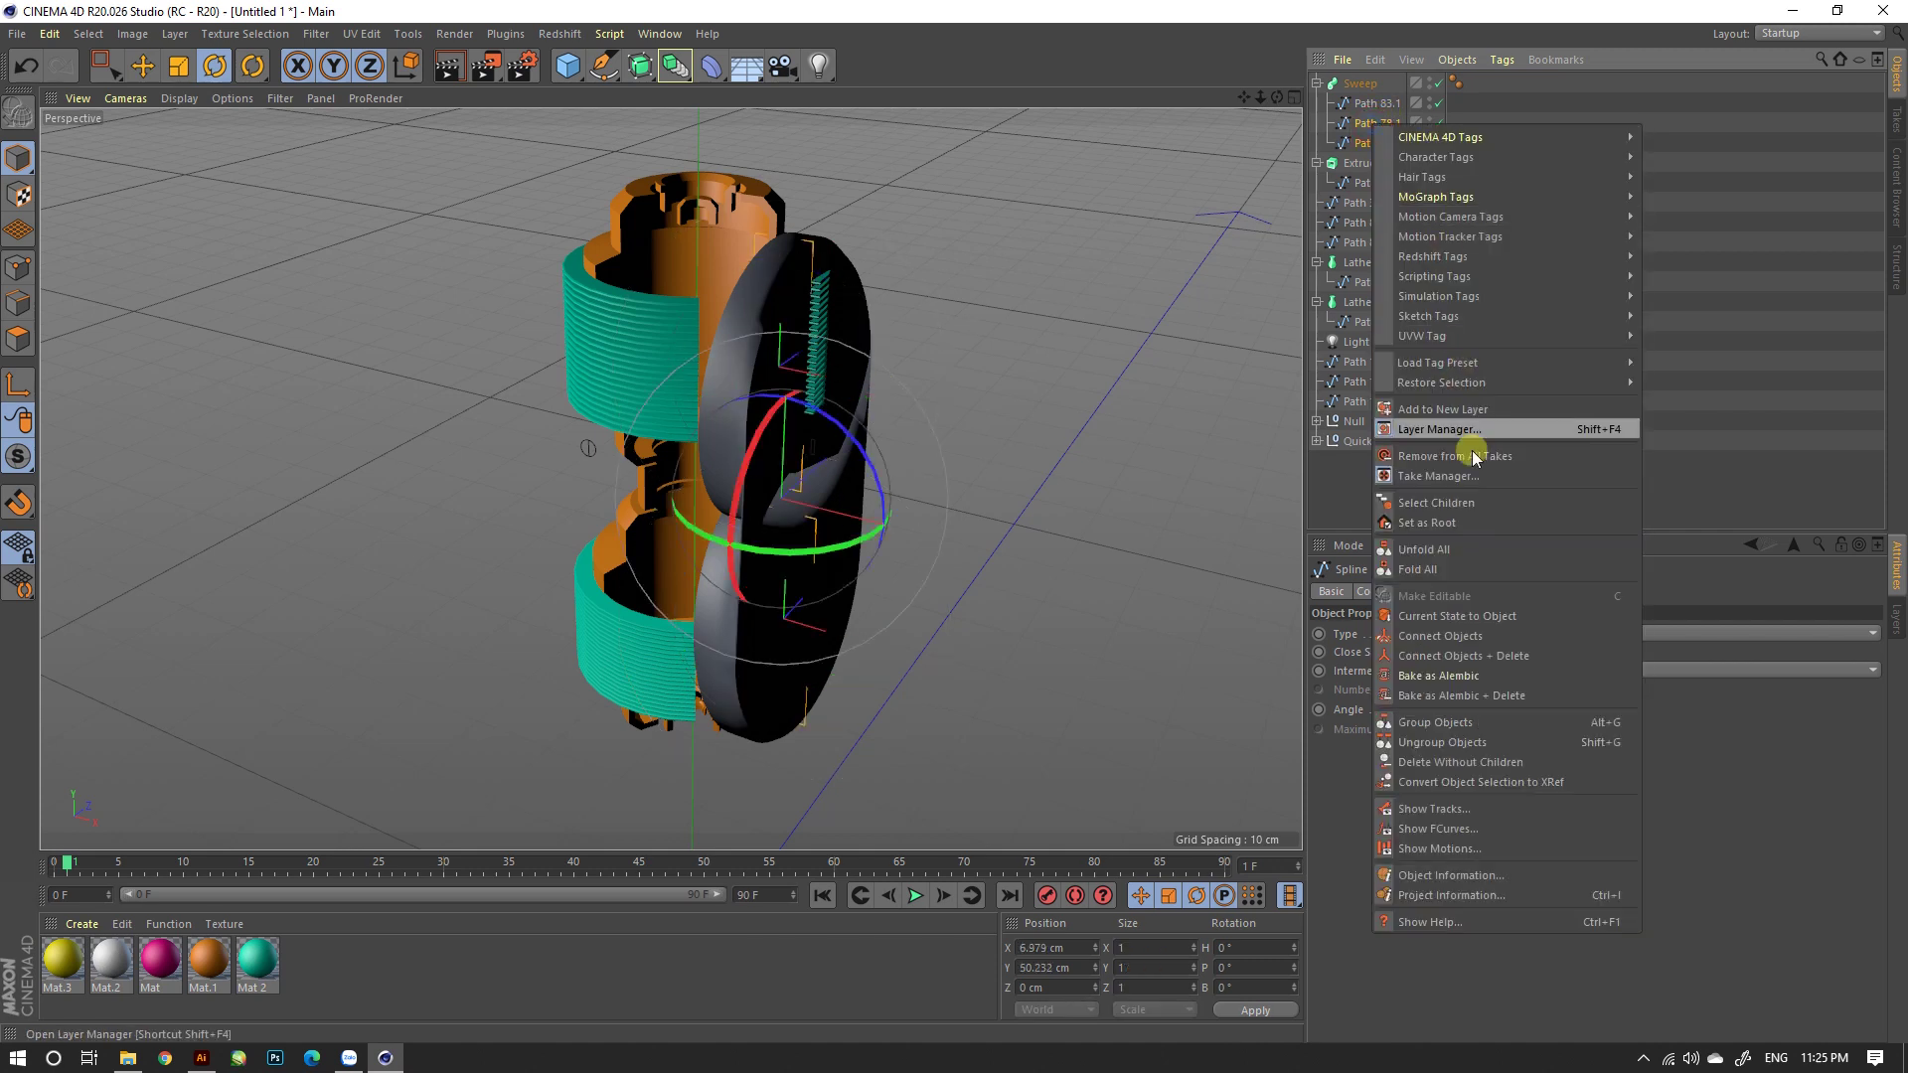
click(1471, 654)
Step: Box-select the lower pipe points and shift them about 1.35 cm left toward the body
mouse_move(879, 515)
alt+mouse_down()
mouse_move(778, 523)
mouse_move(618, 453)
mouse_move(922, 416)
alt+mouse_up()
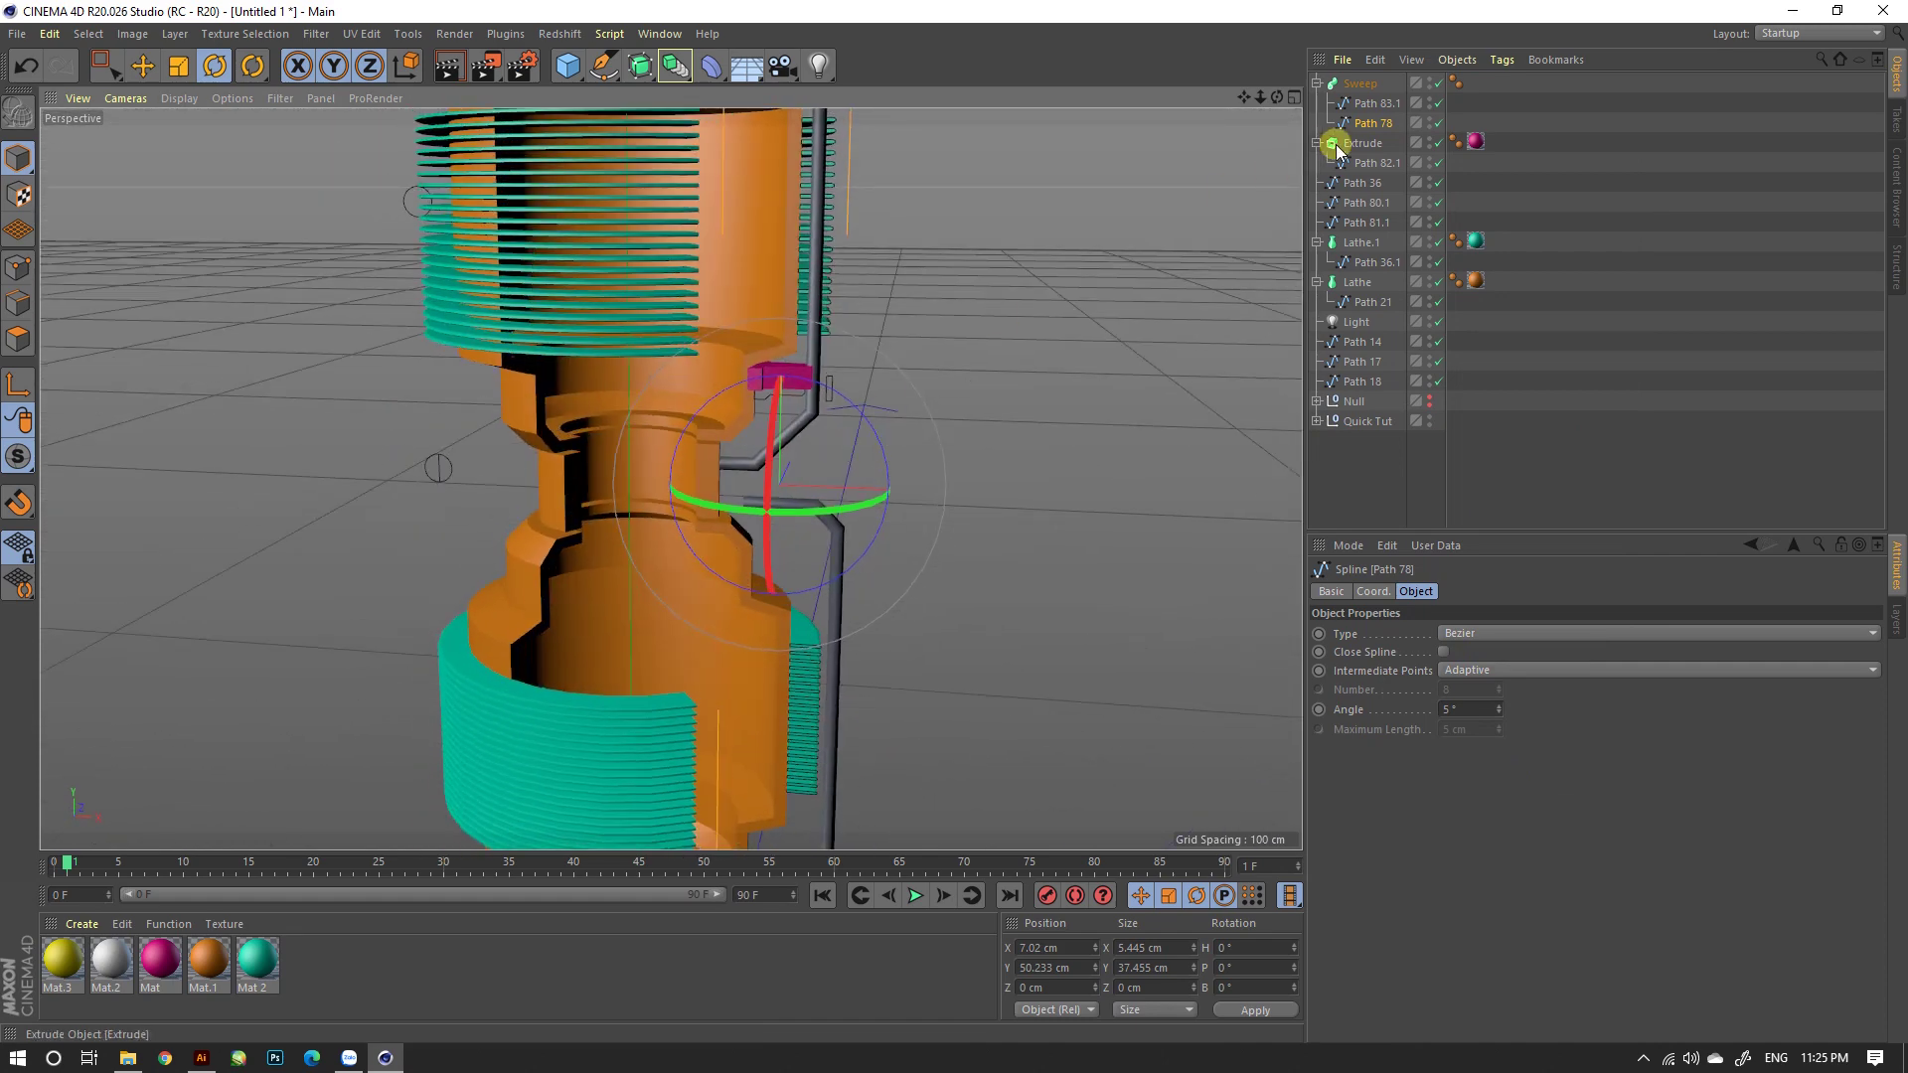
mouse_move(874, 199)
alt+mouse_down()
mouse_move(821, 652)
mouse_move(852, 573)
alt+mouse_up()
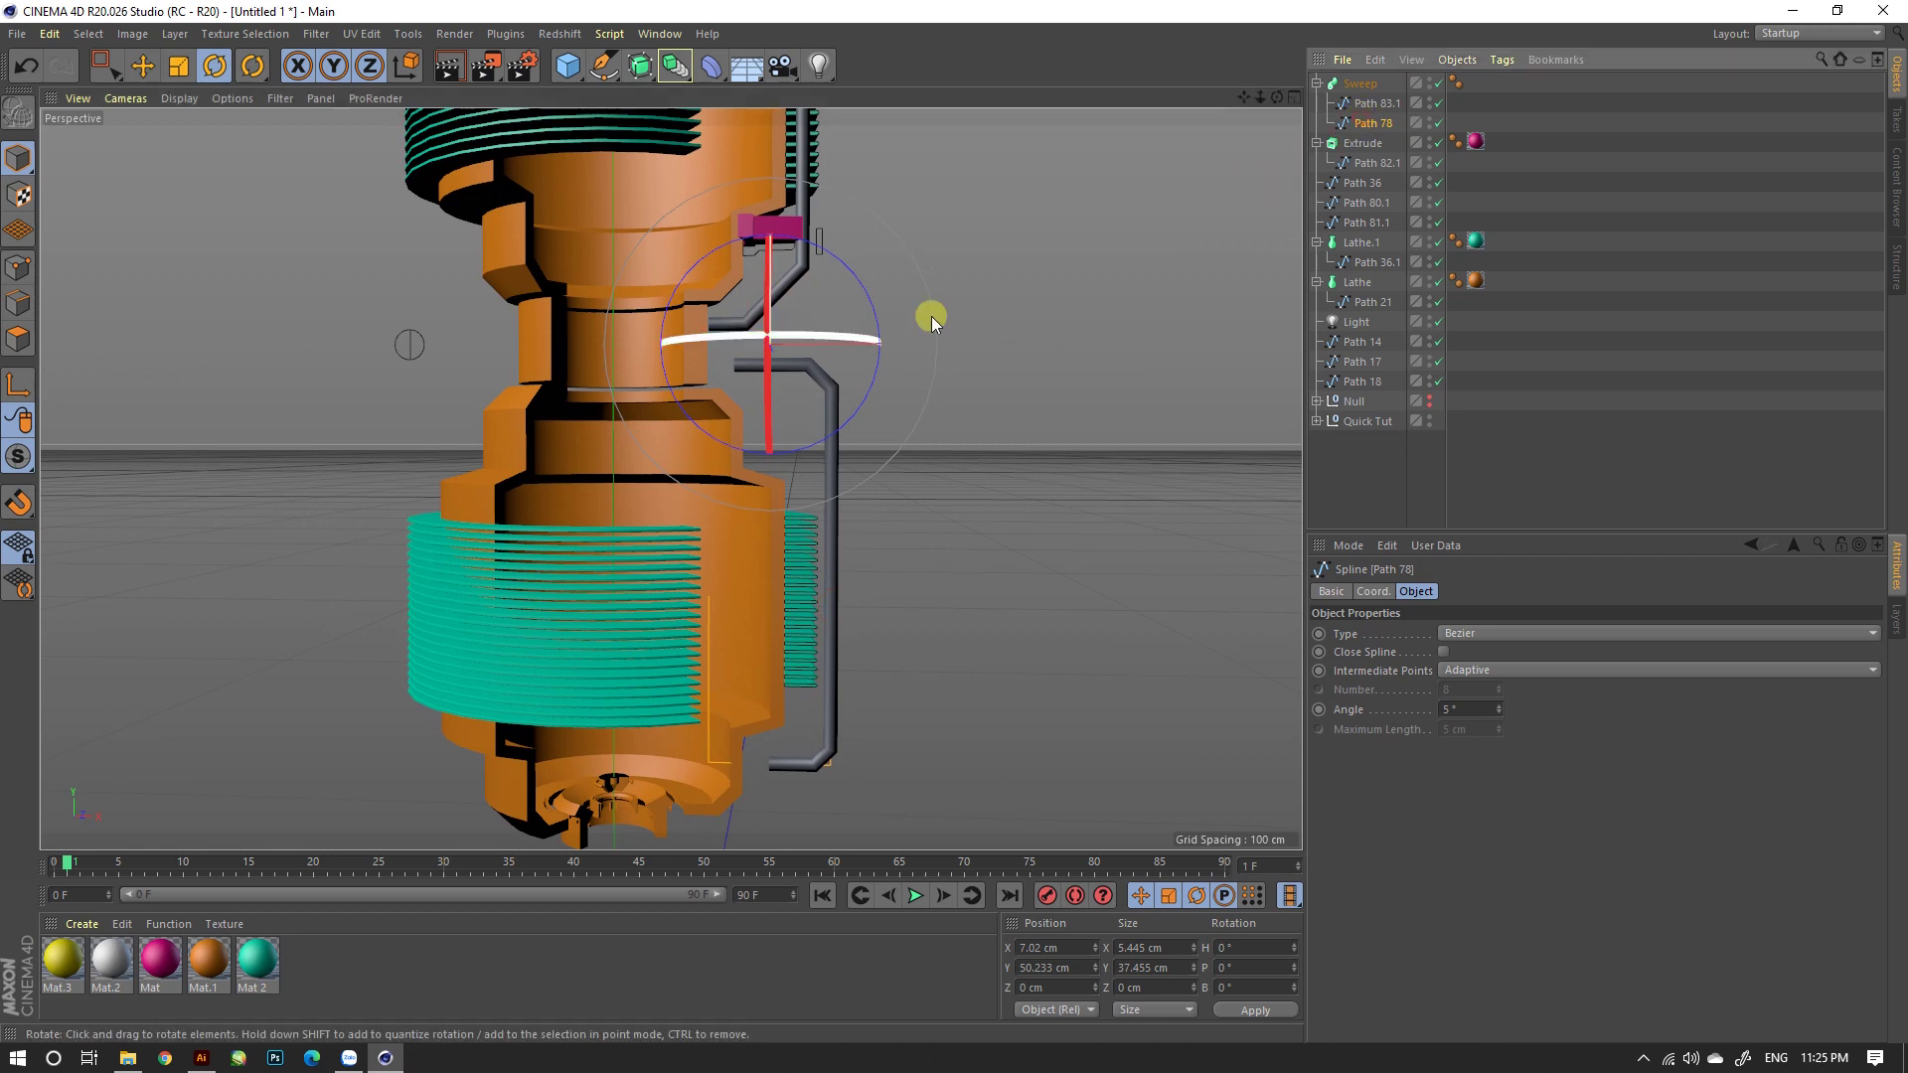
click(18, 268)
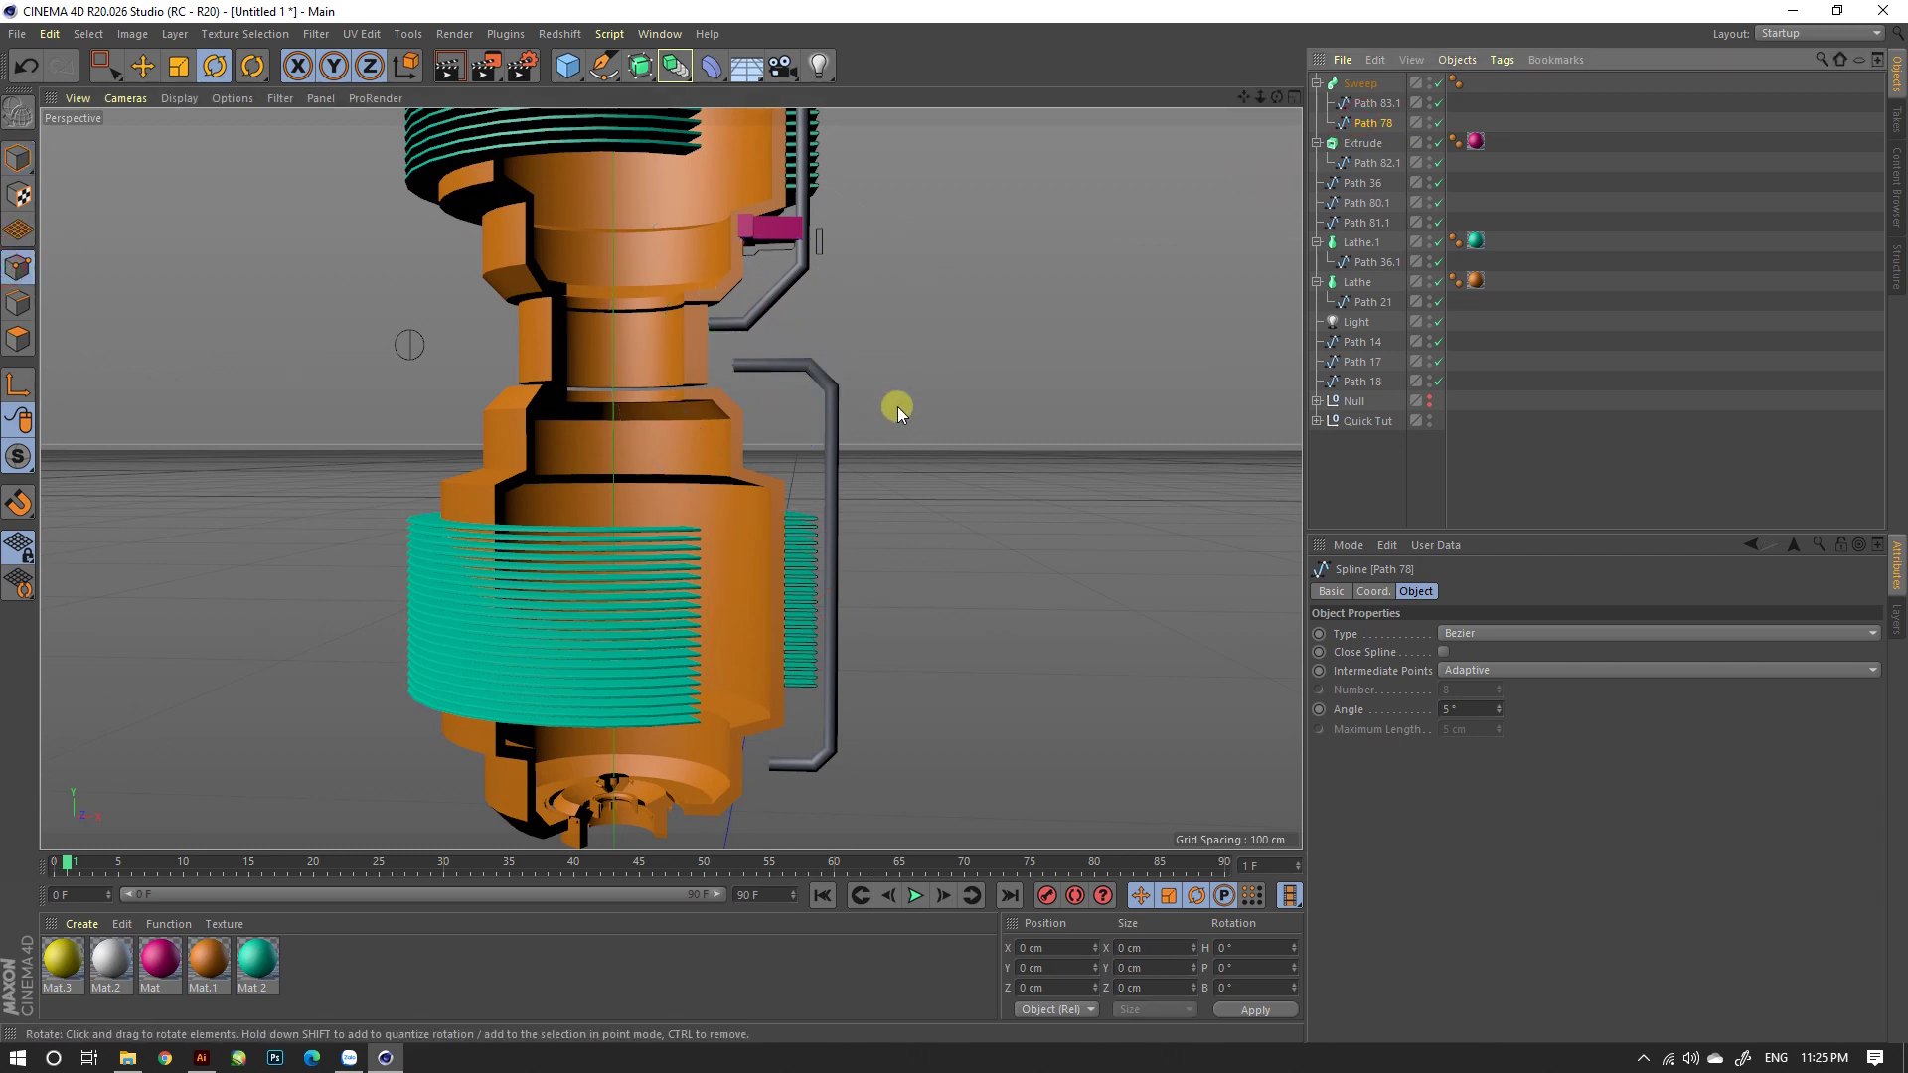
key(0)
drag(721, 347, 992, 641)
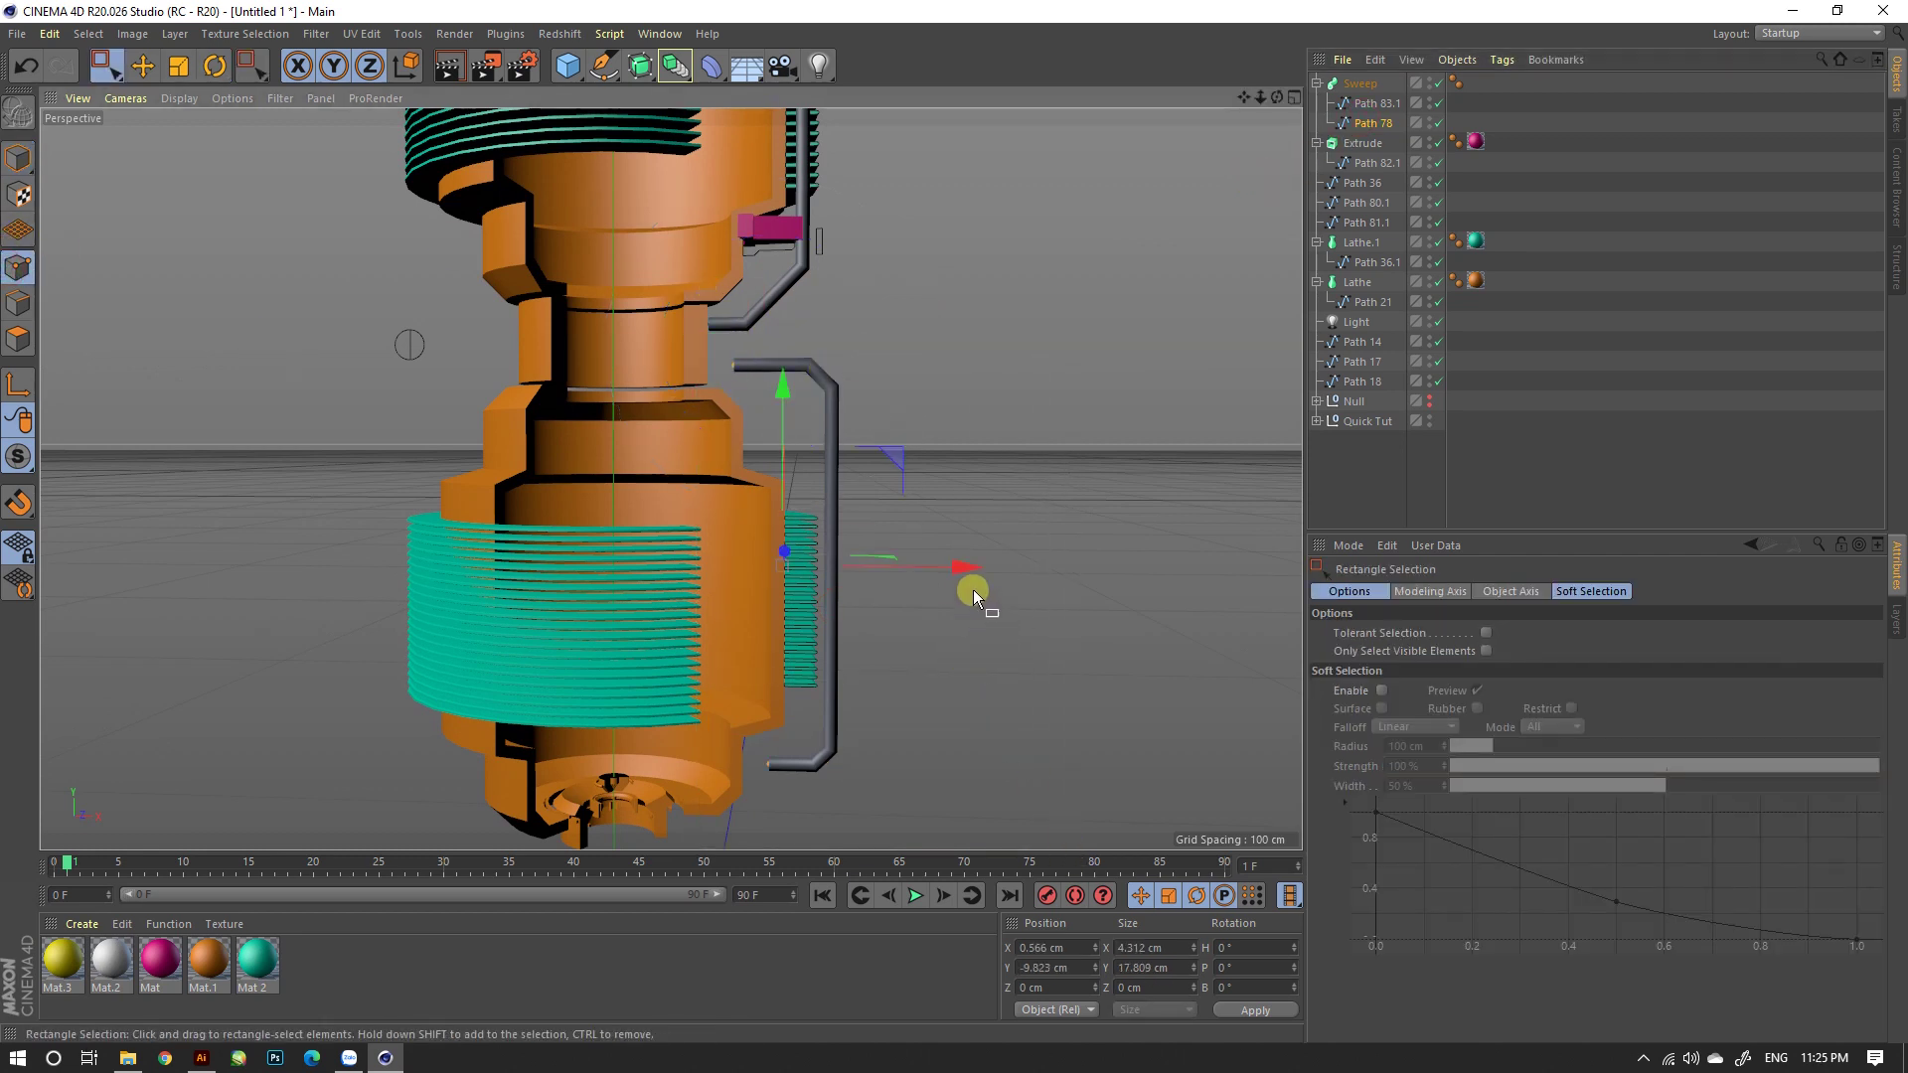
drag(962, 567, 940, 575)
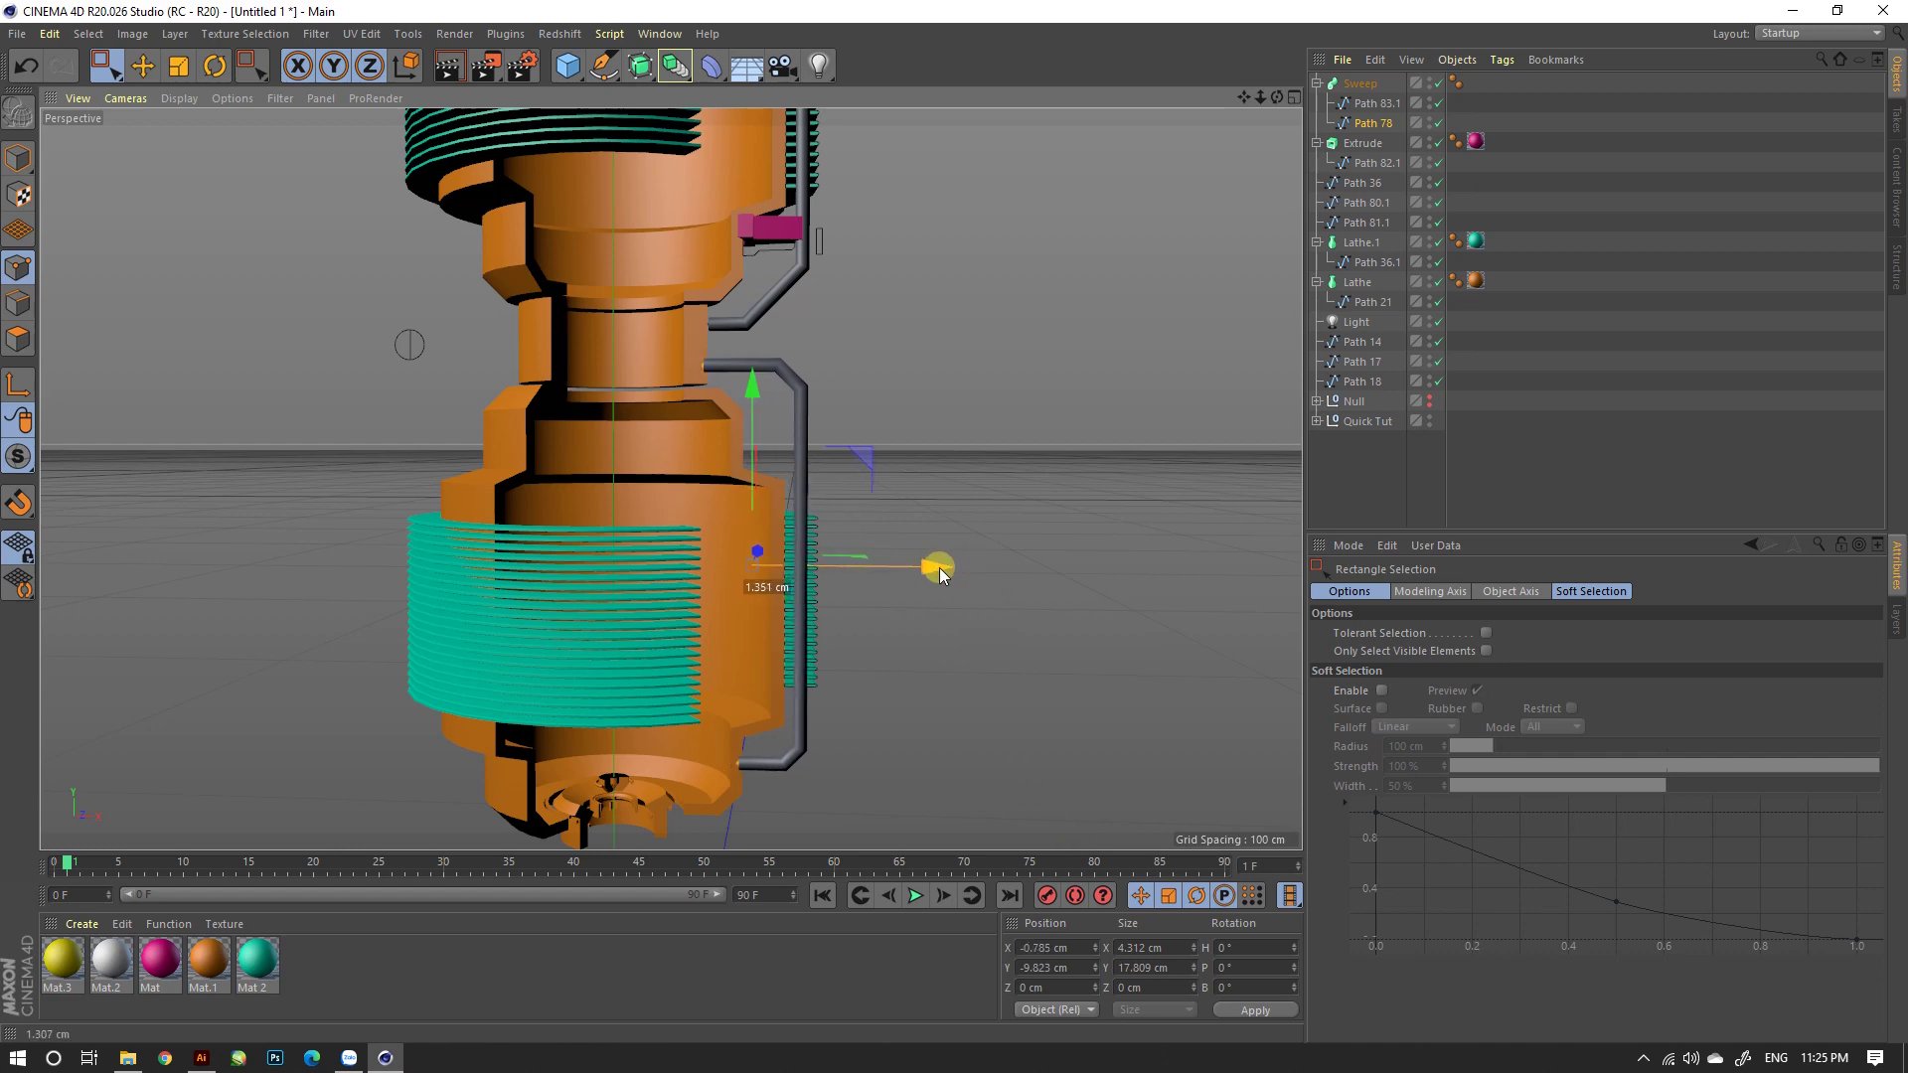
mouse_move(894, 473)
alt+mouse_down()
mouse_move(676, 577)
mouse_move(759, 545)
alt+mouse_up()
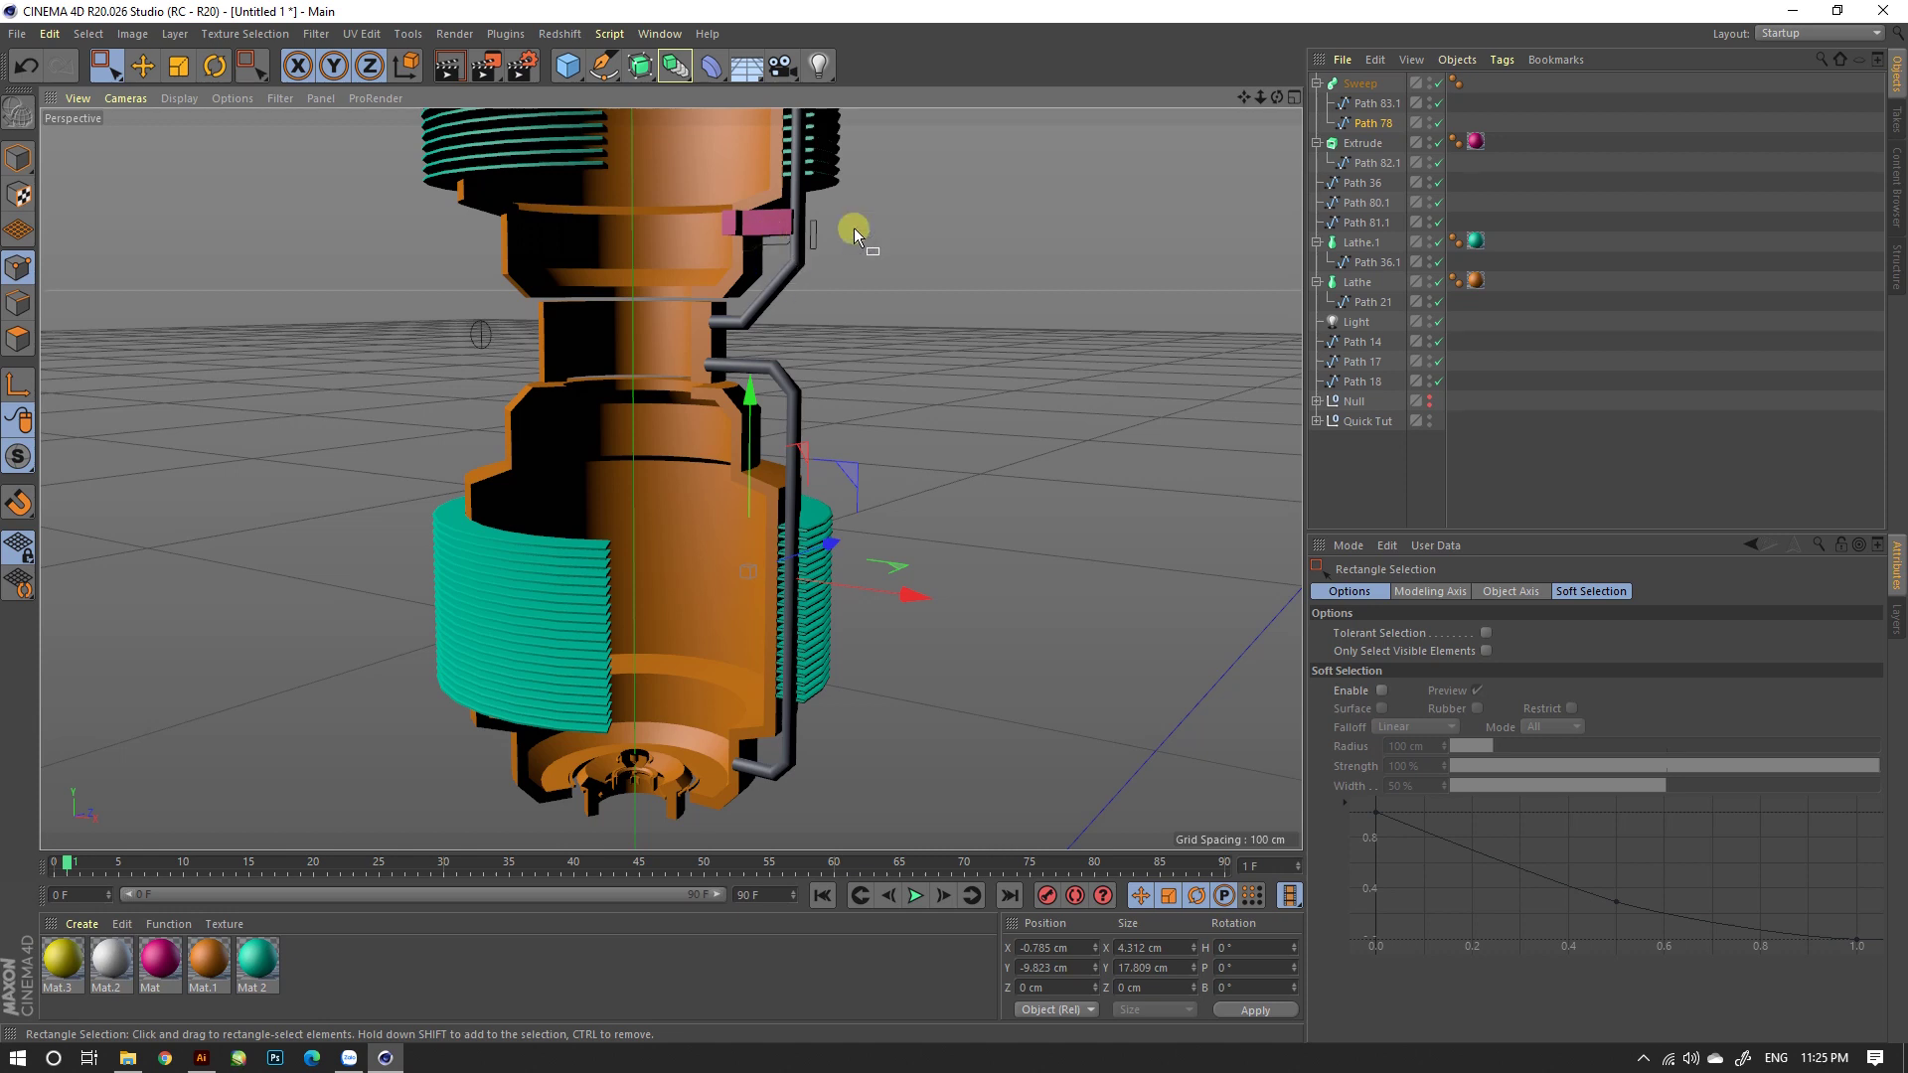
click(1357, 144)
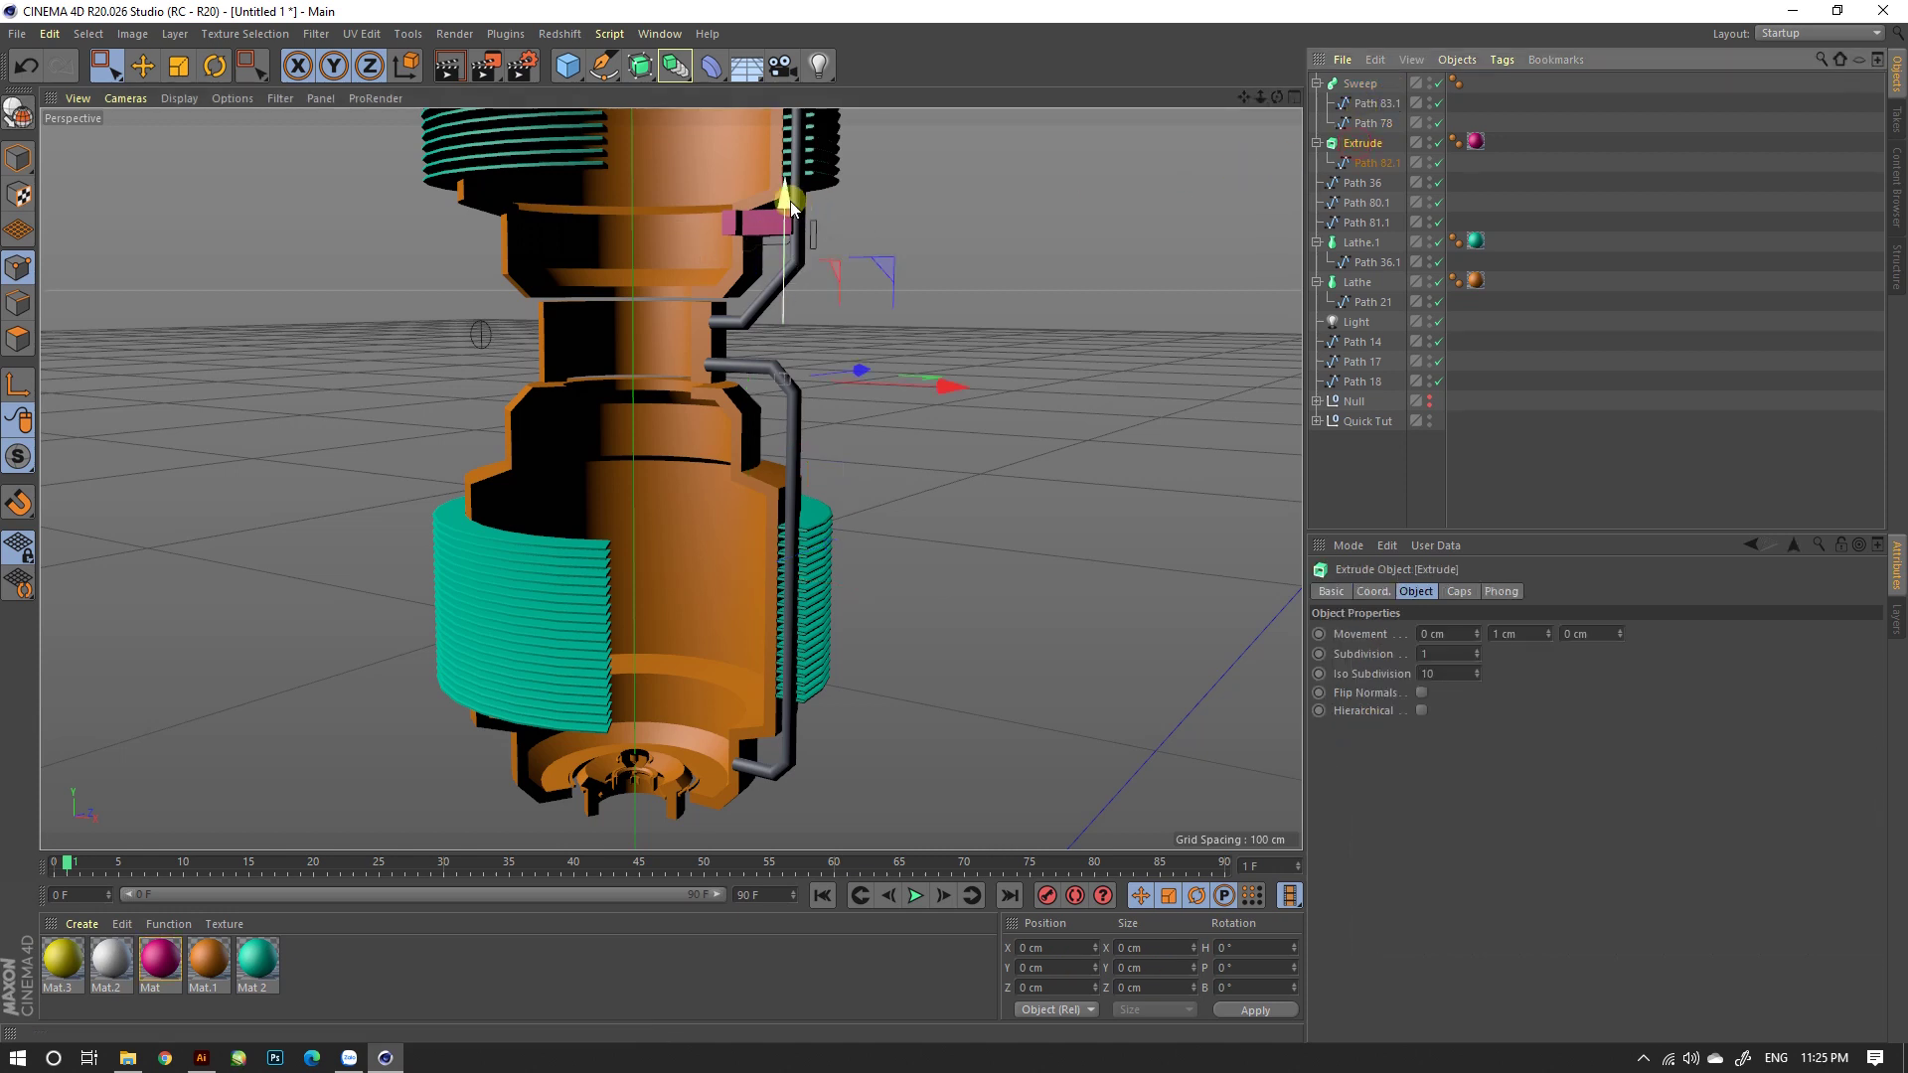
Step: Ctrl-drag a copy of the magenta bracket lower down the pipe, undoing a stray change
mouse_move(786, 188)
ctrl+mouse_down()
mouse_move(832, 648)
mouse_move(837, 579)
mouse_move(659, 513)
ctrl+mouse_up()
alt+drag(706, 485, 748, 551)
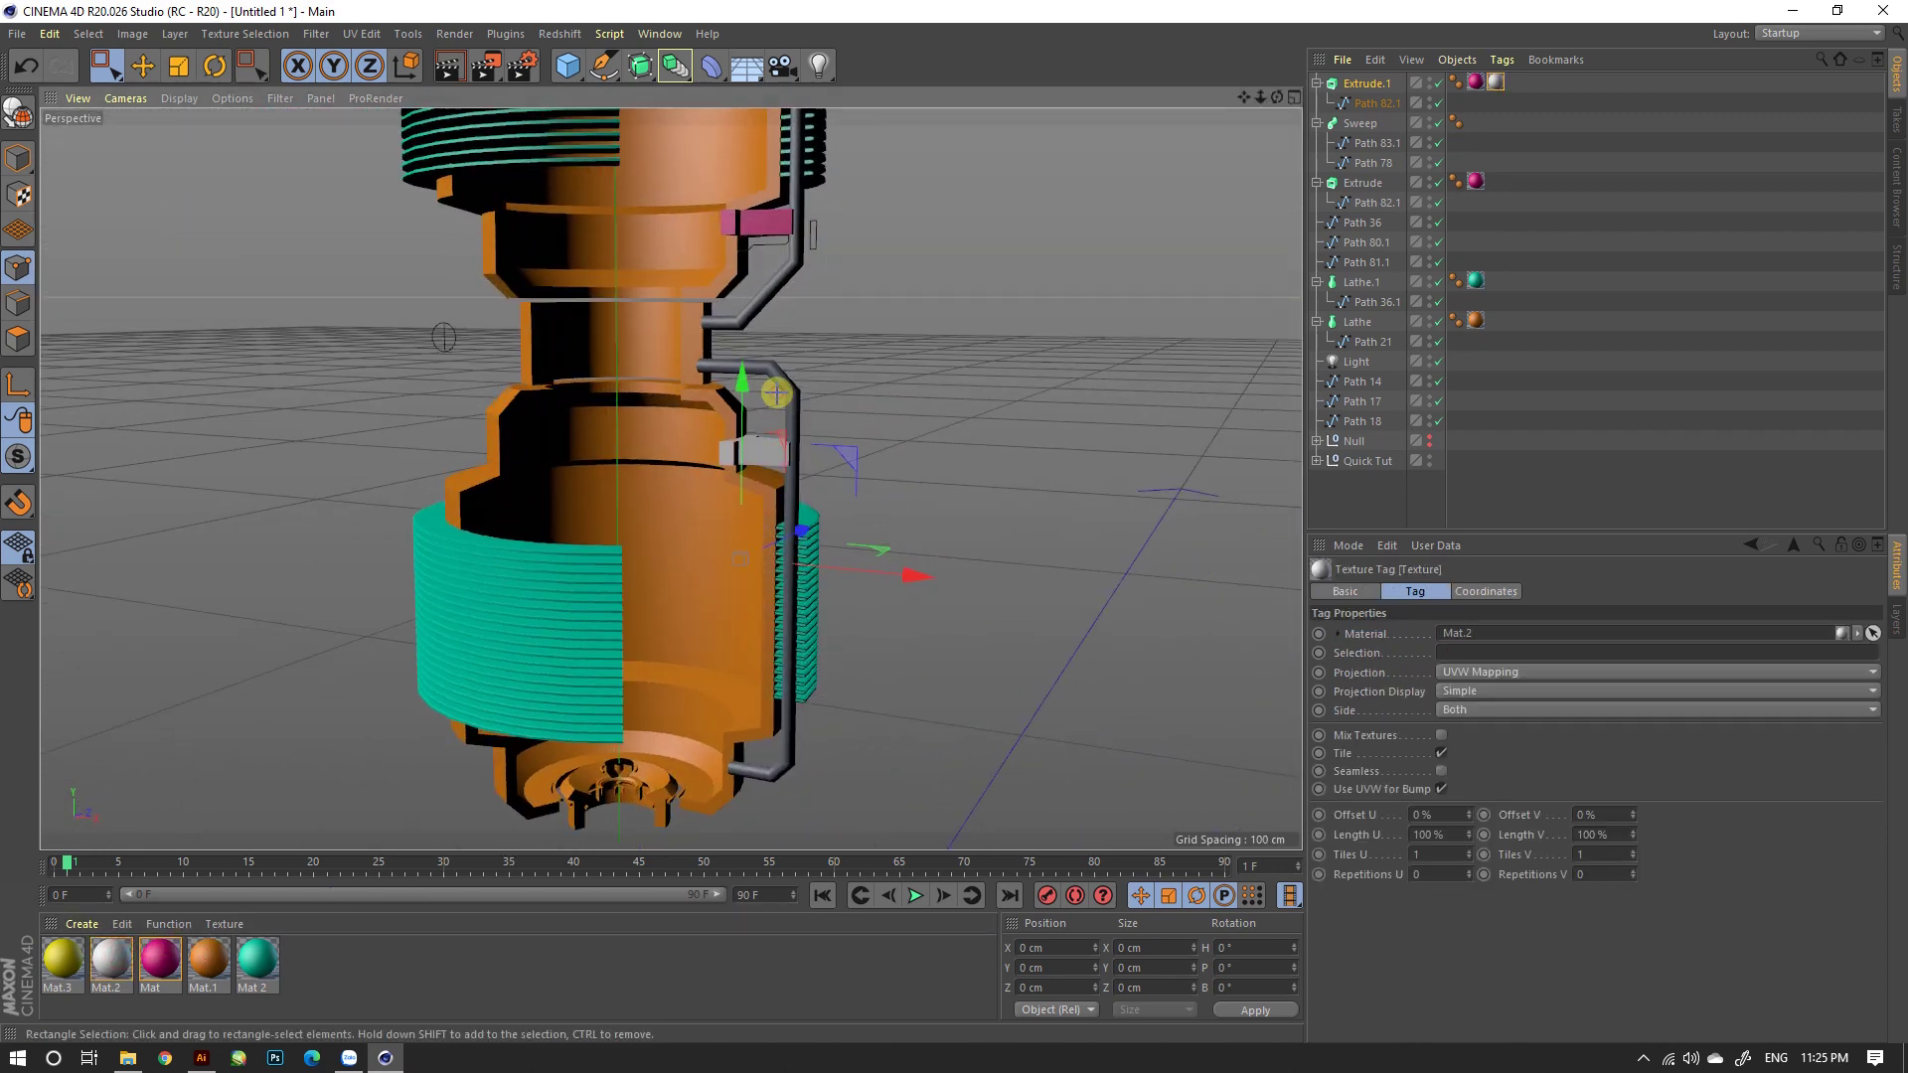
key(ctrl+z)
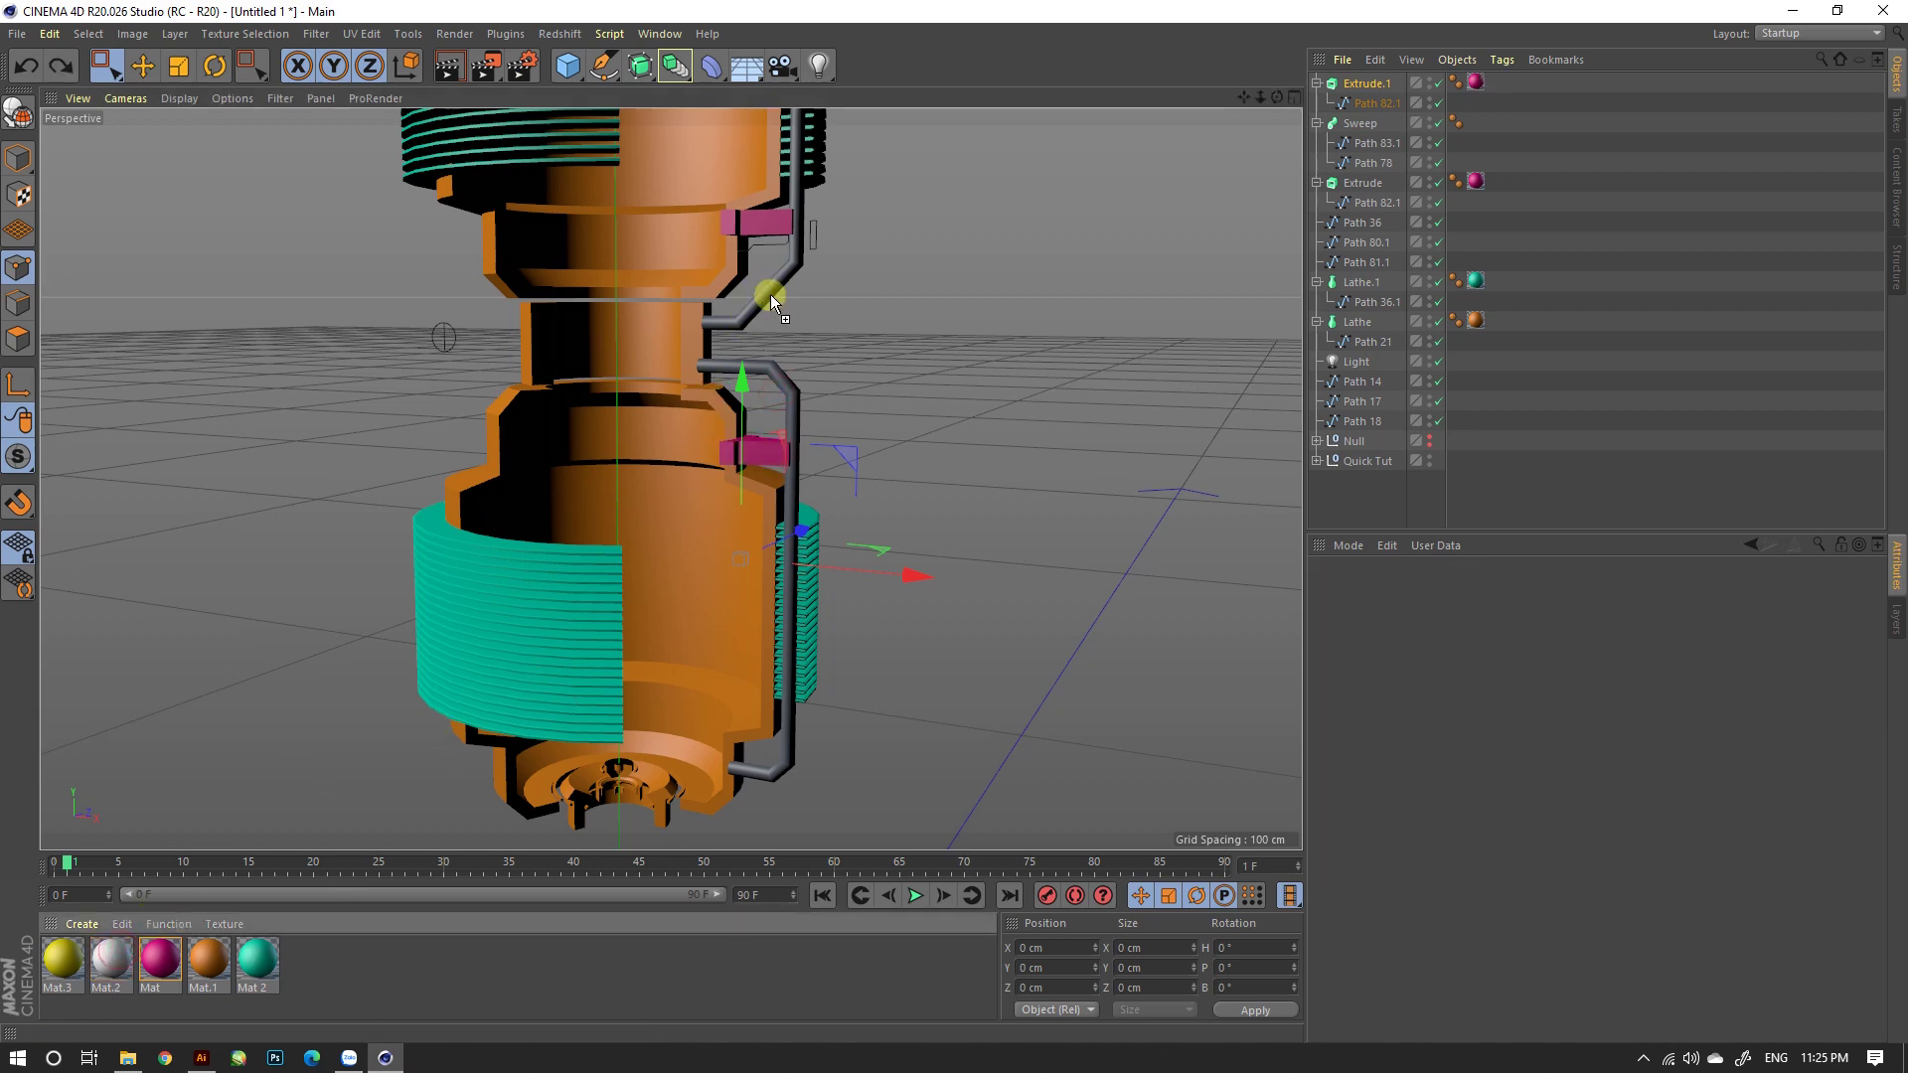
Step: Apply white Mat.2 to the Sweep pipe
drag(773, 297, 763, 314)
alt+right_drag(1085, 361, 875, 666)
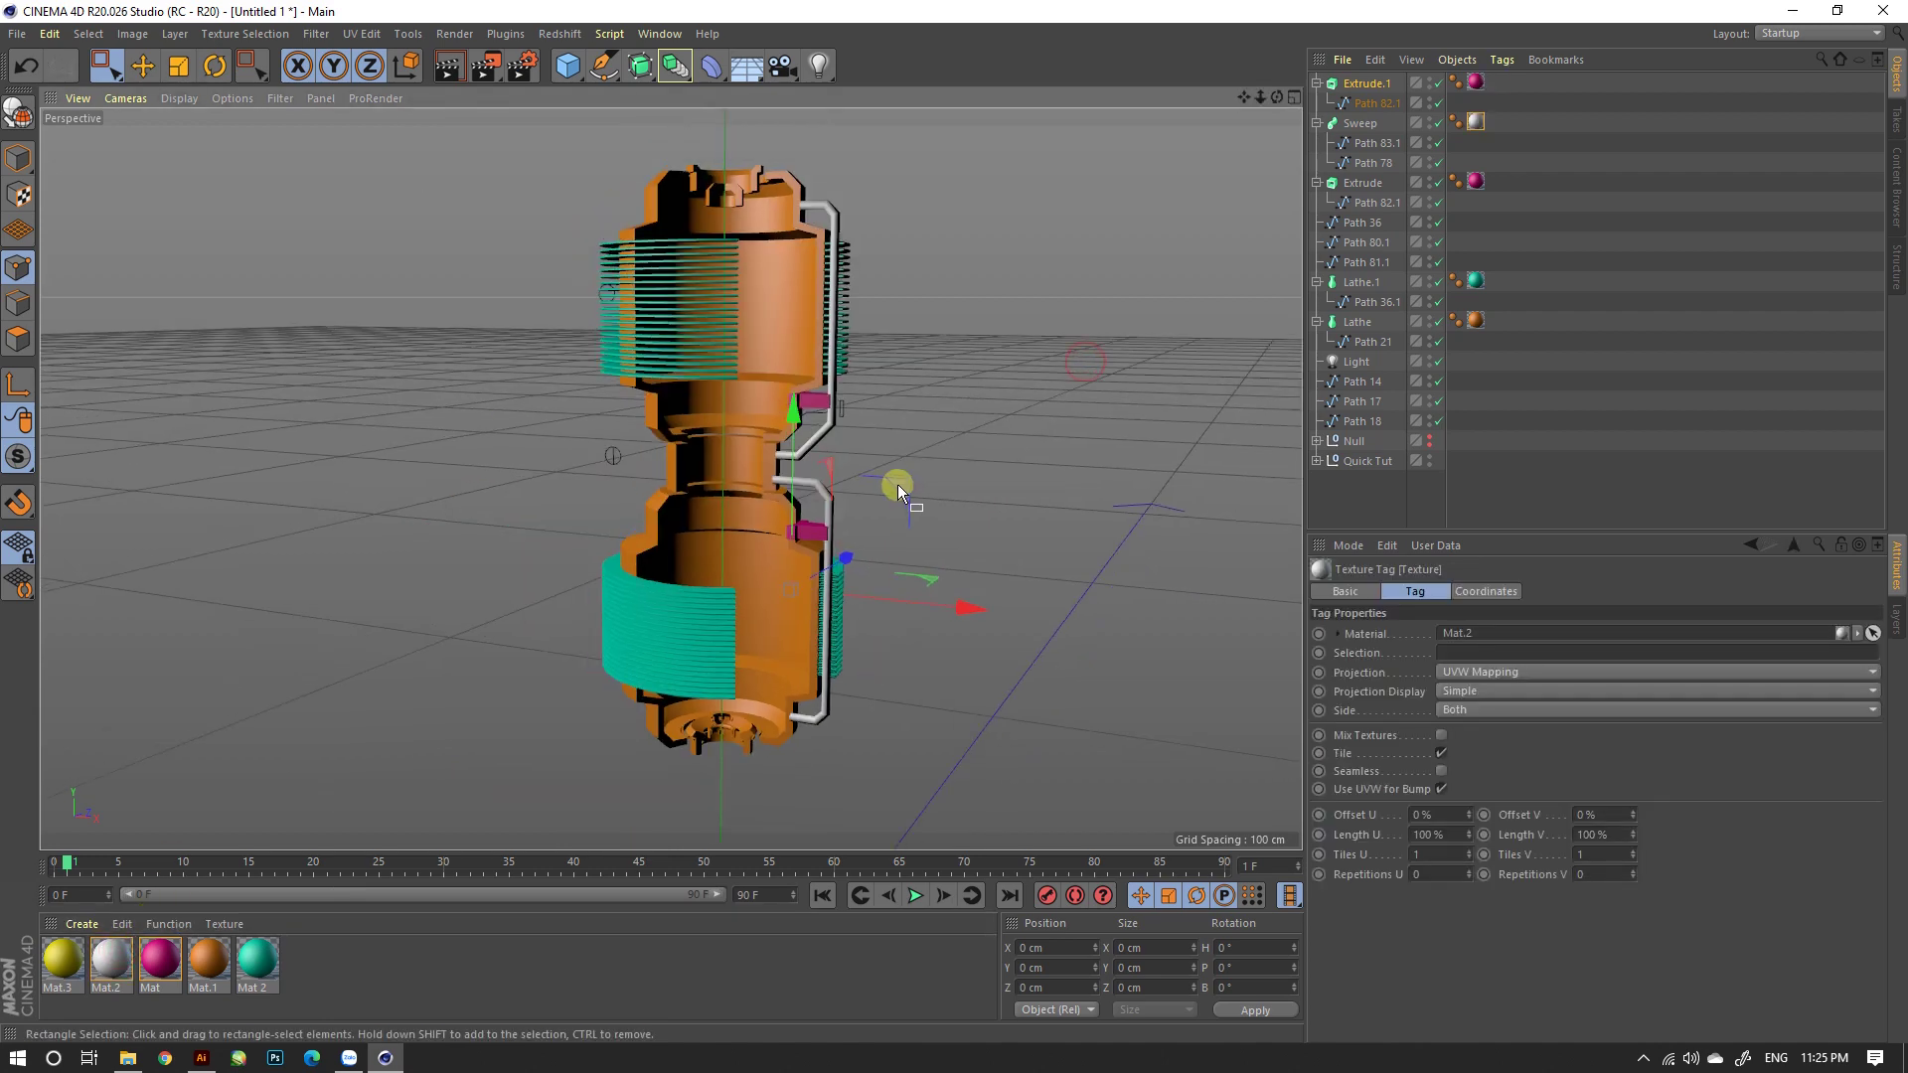
alt+drag(898, 485, 817, 527)
Step: Add a Cloner and parent the Sweep pipe under it
click(1359, 84)
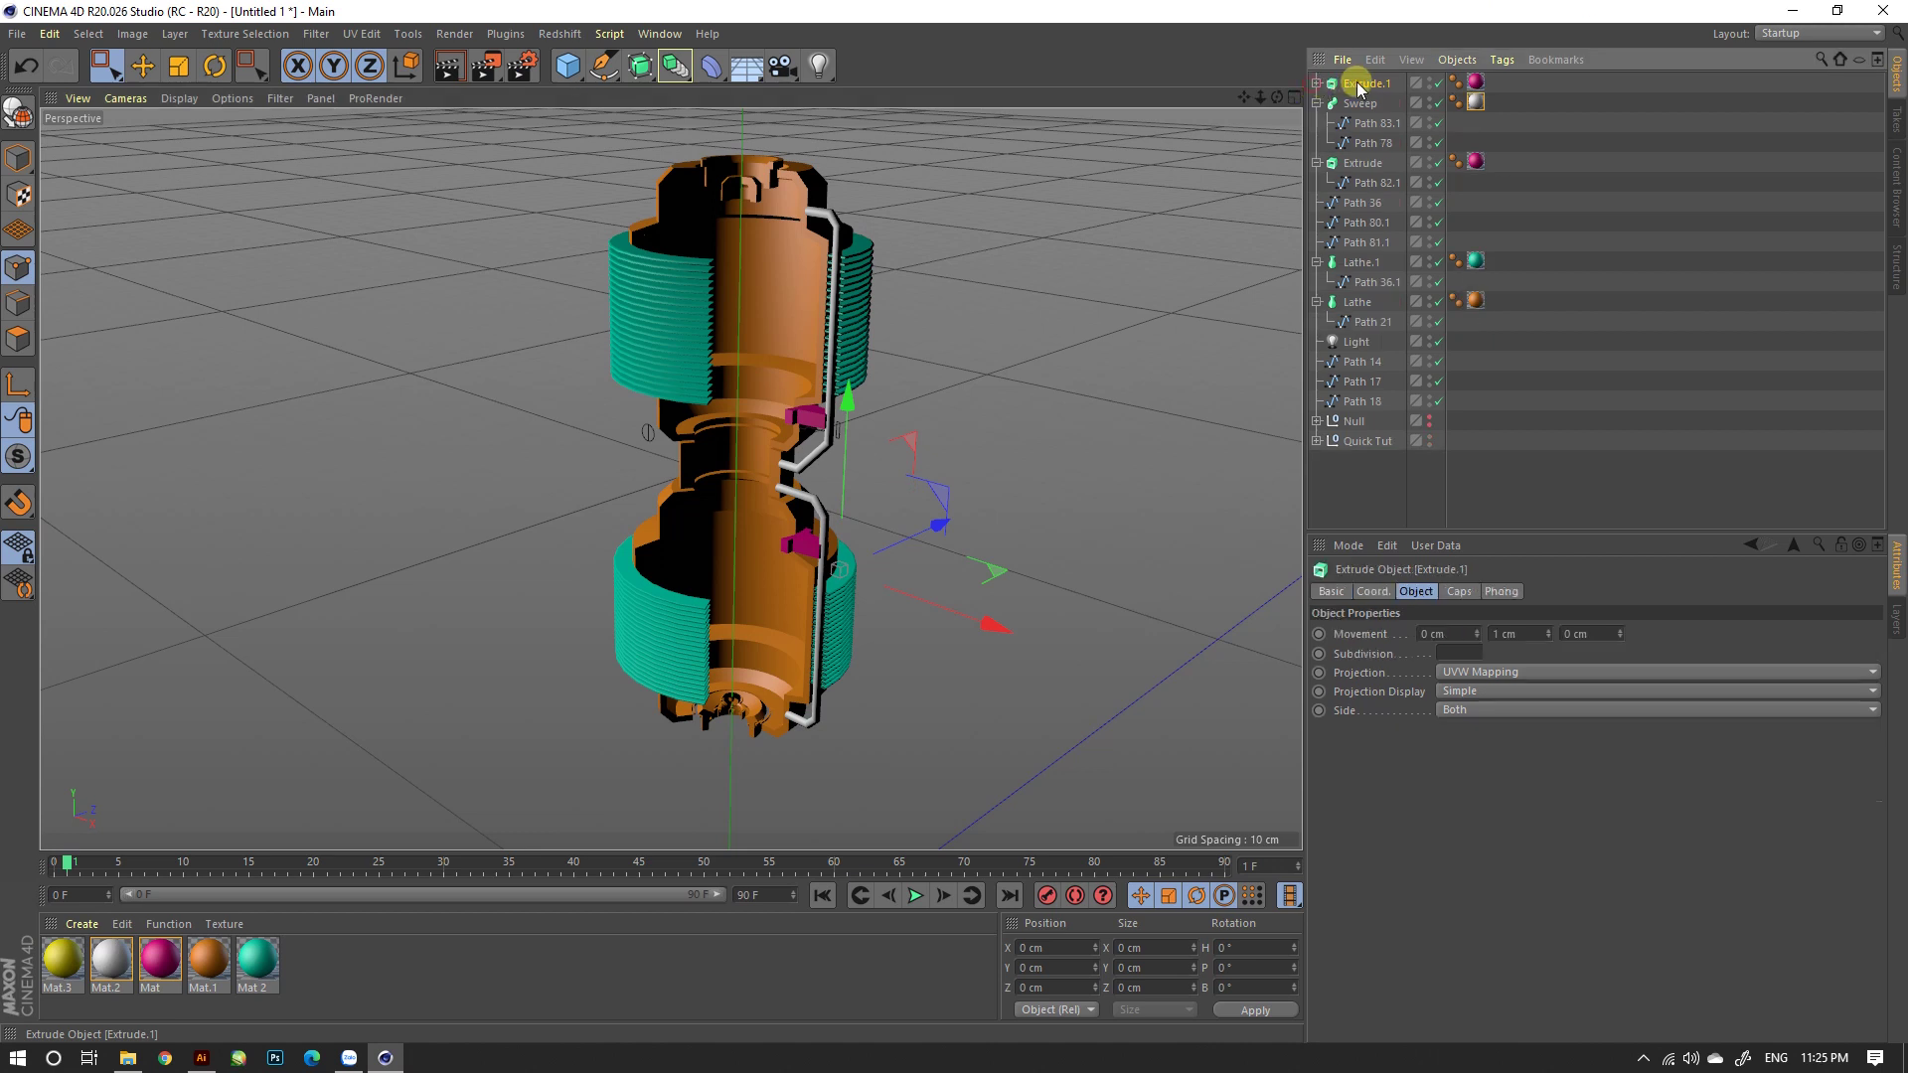
click(1351, 103)
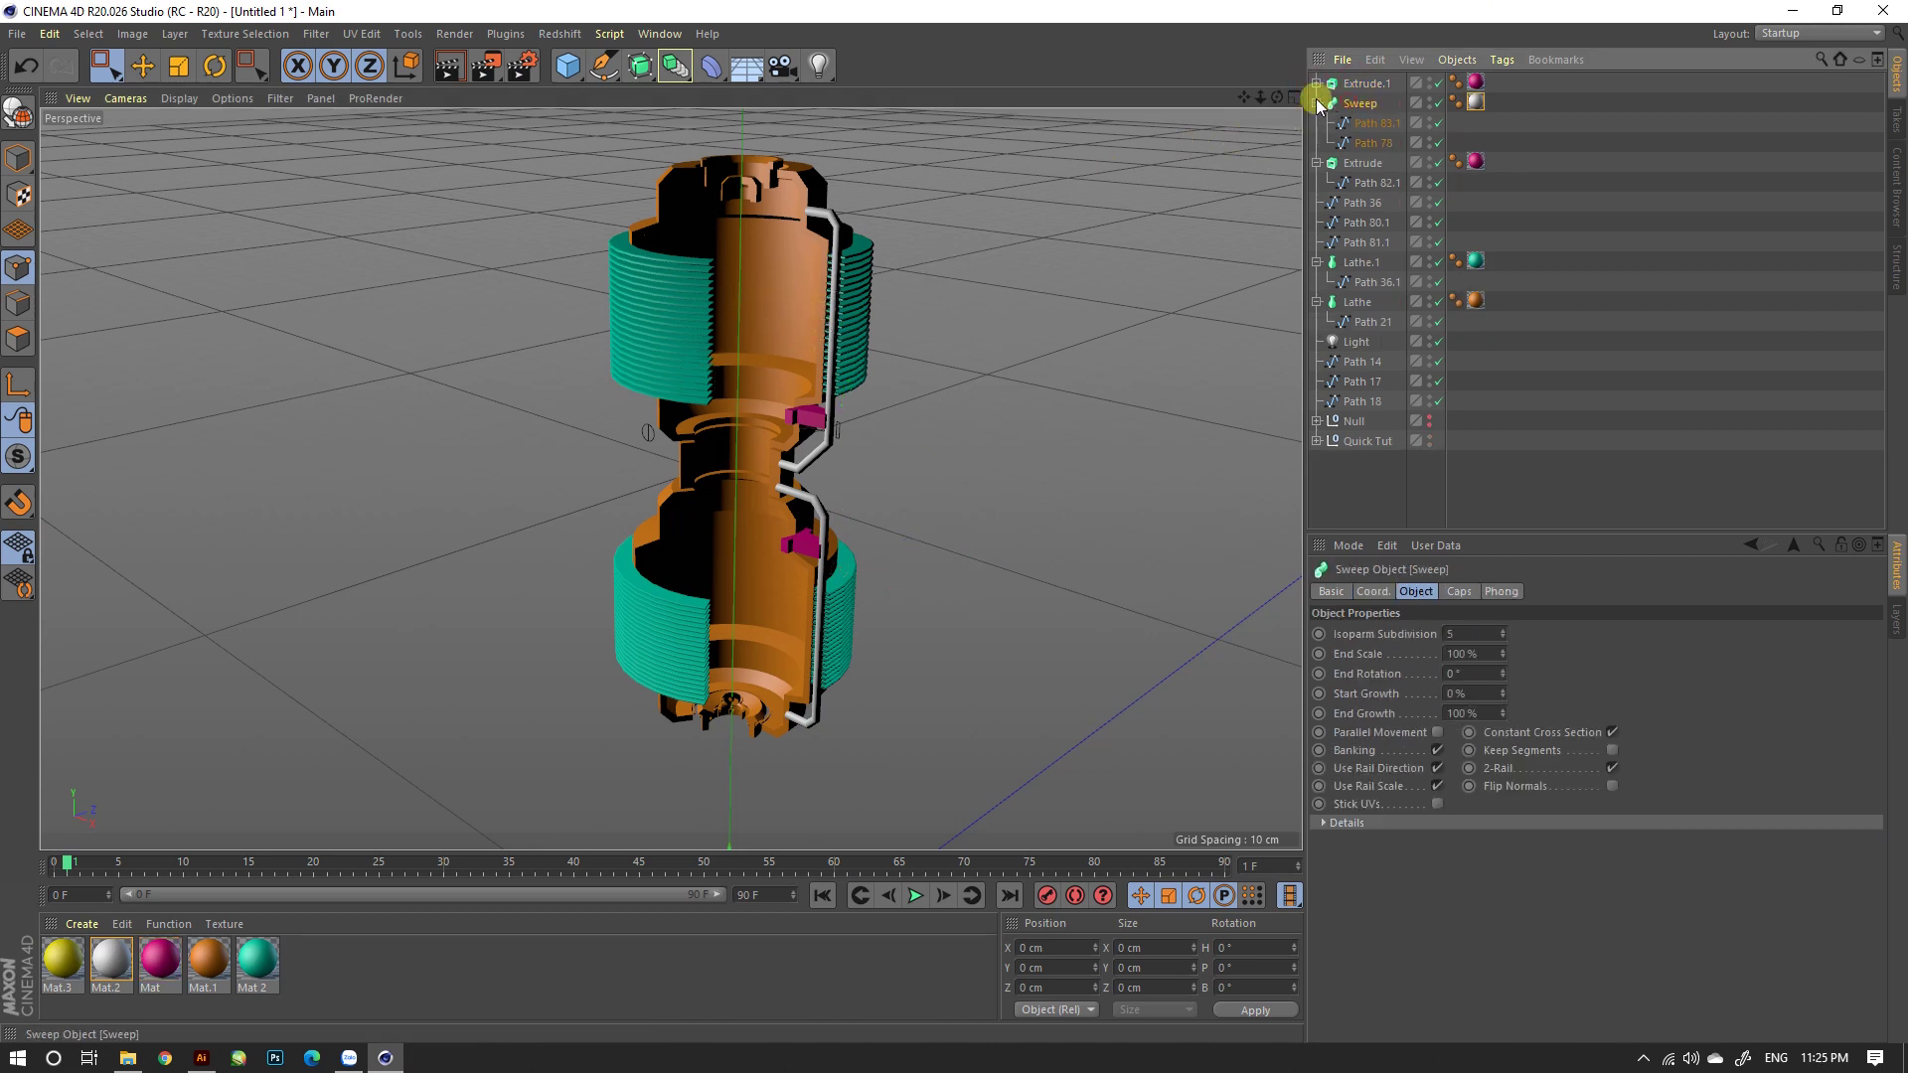
click(690, 73)
click(1048, 205)
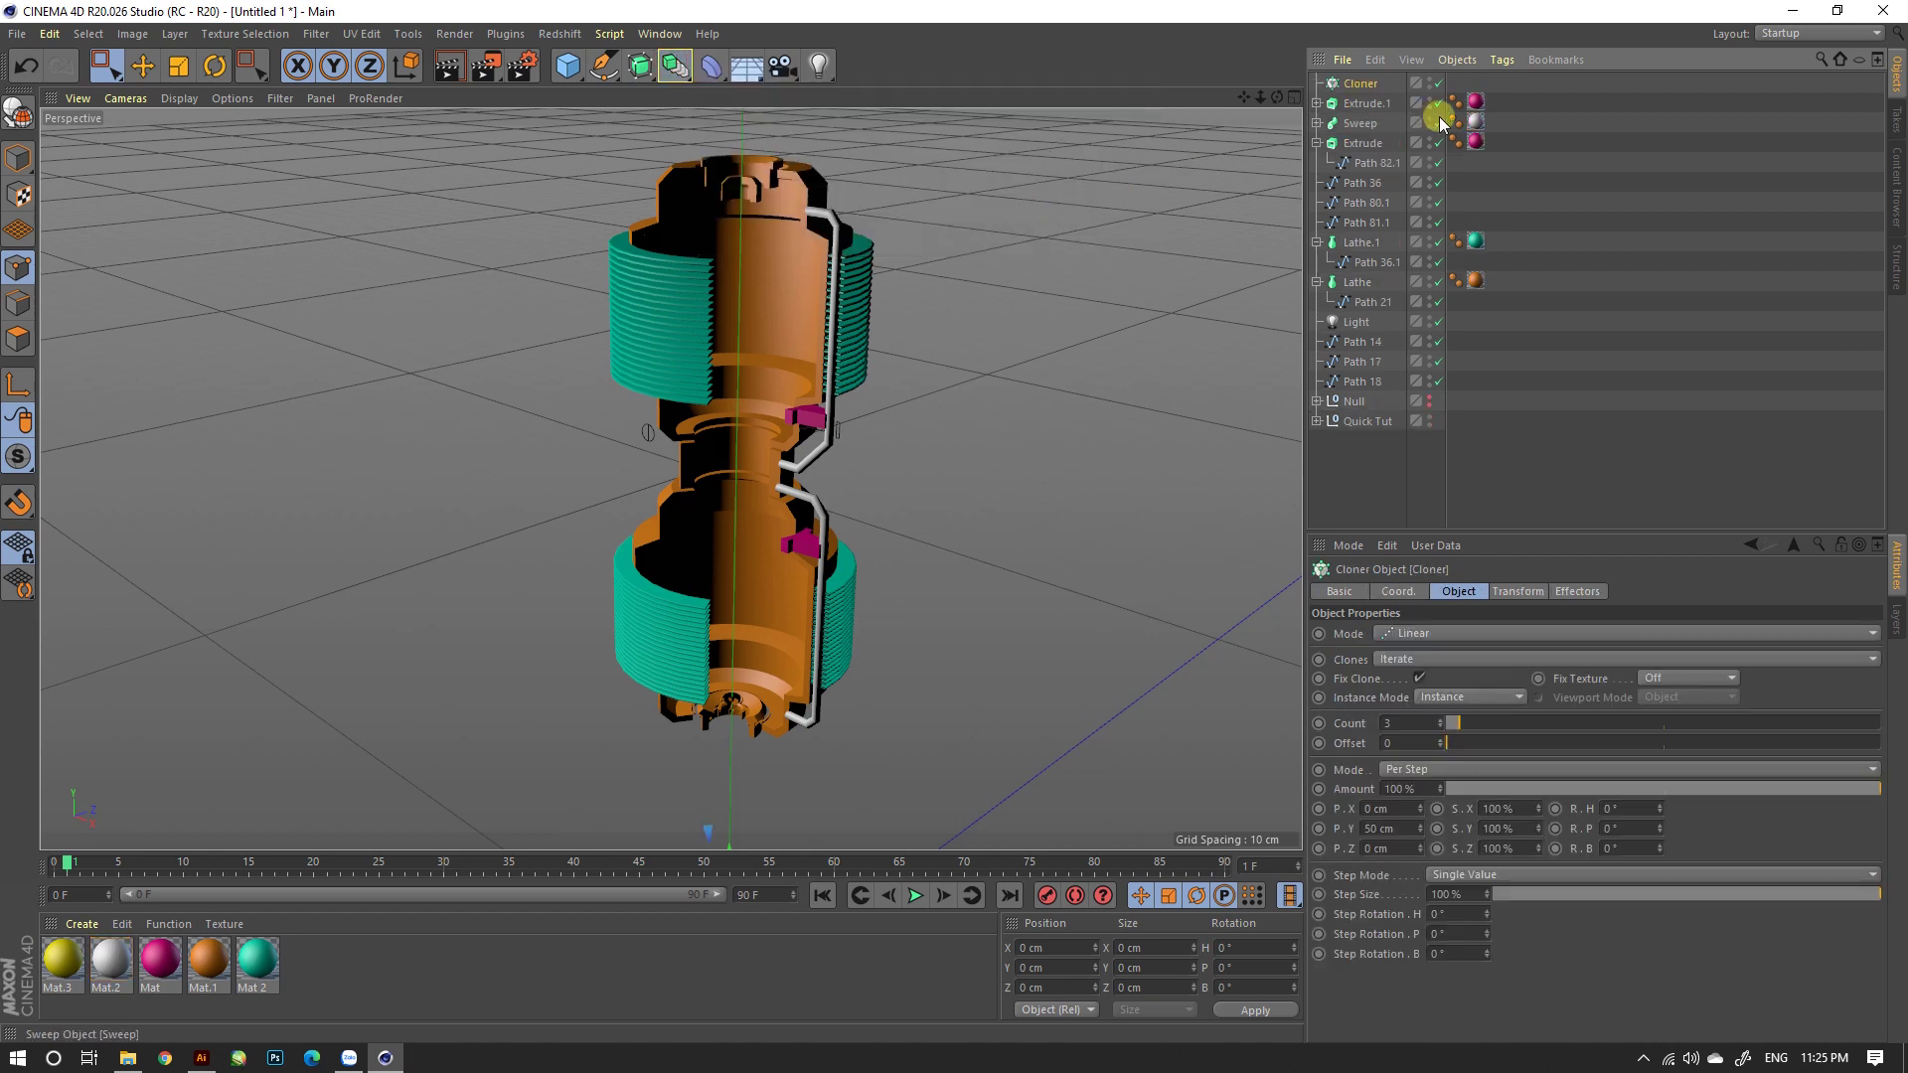
drag(1356, 89, 1358, 90)
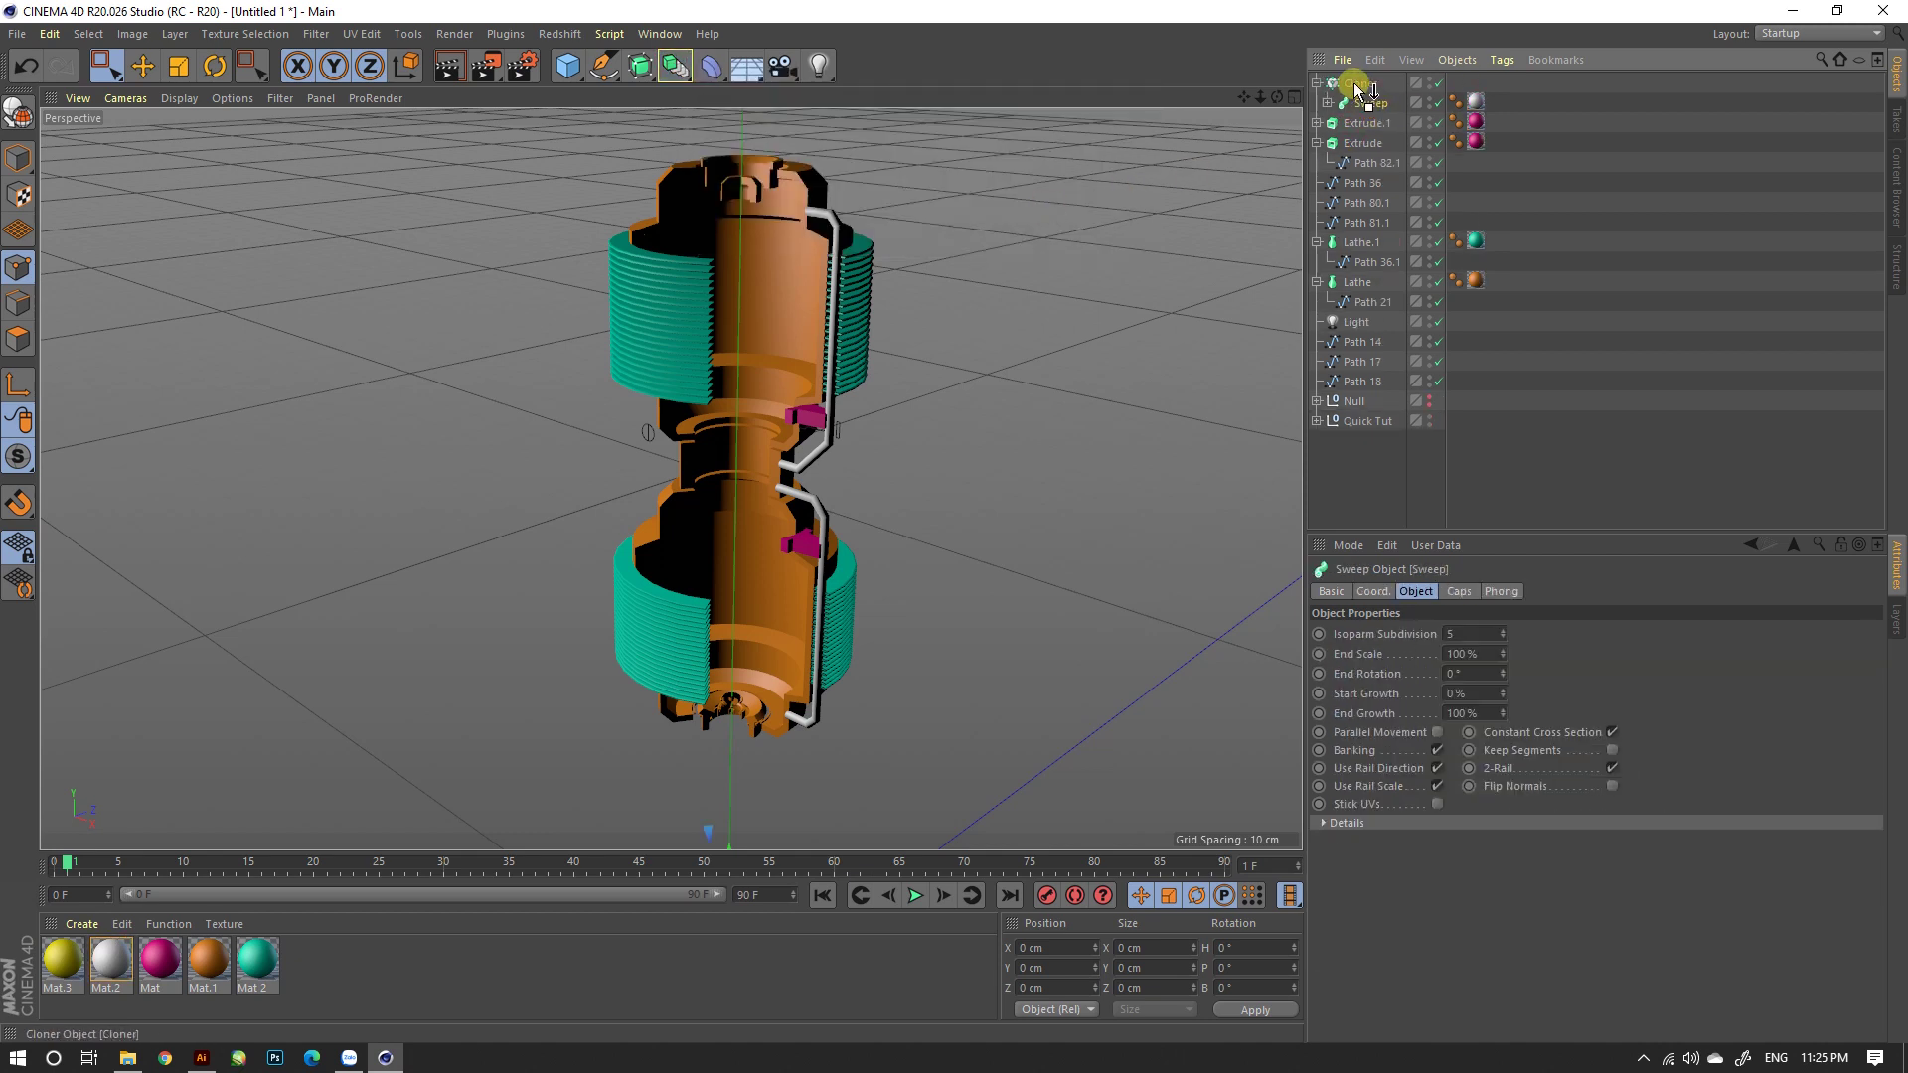
Step: Set the Cloner to Count 9, P.Y 0 cm and Step Rotation.H 36.2°
click(1356, 86)
click(1412, 633)
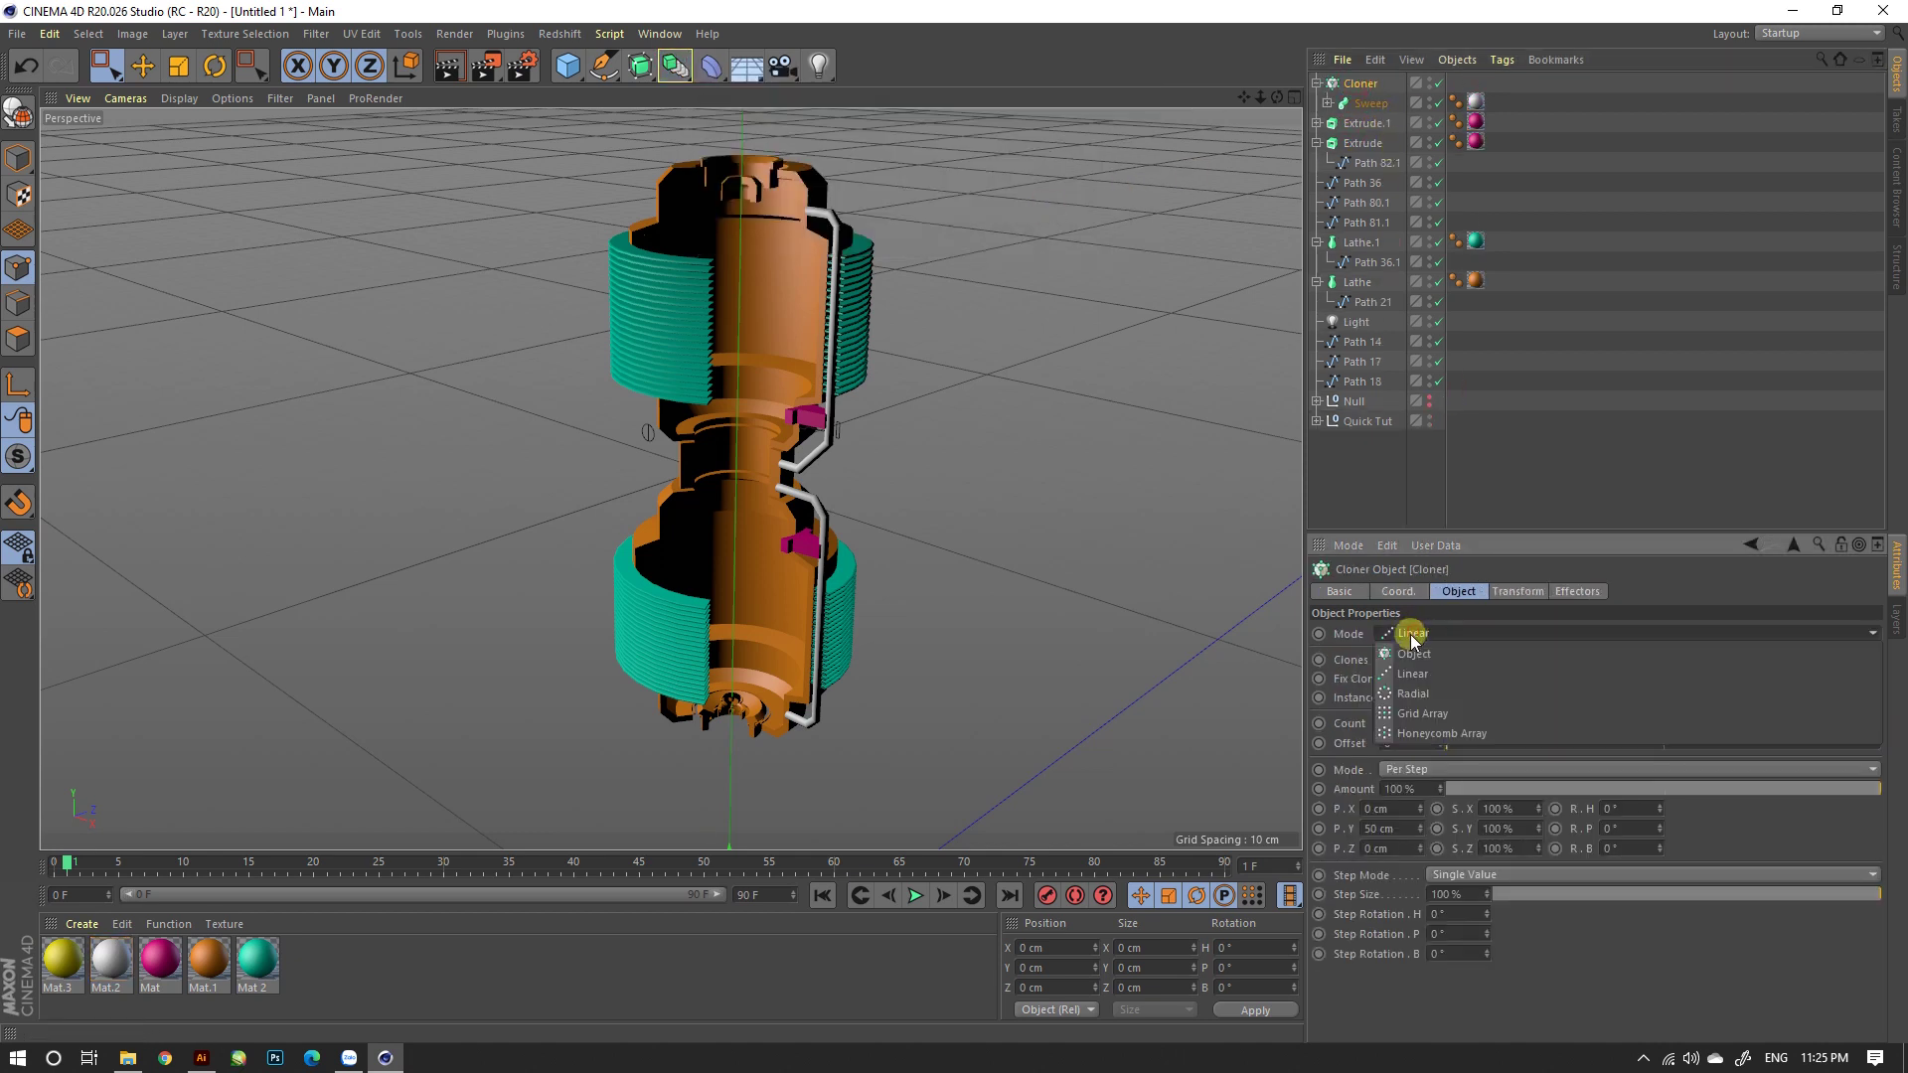
click(1405, 637)
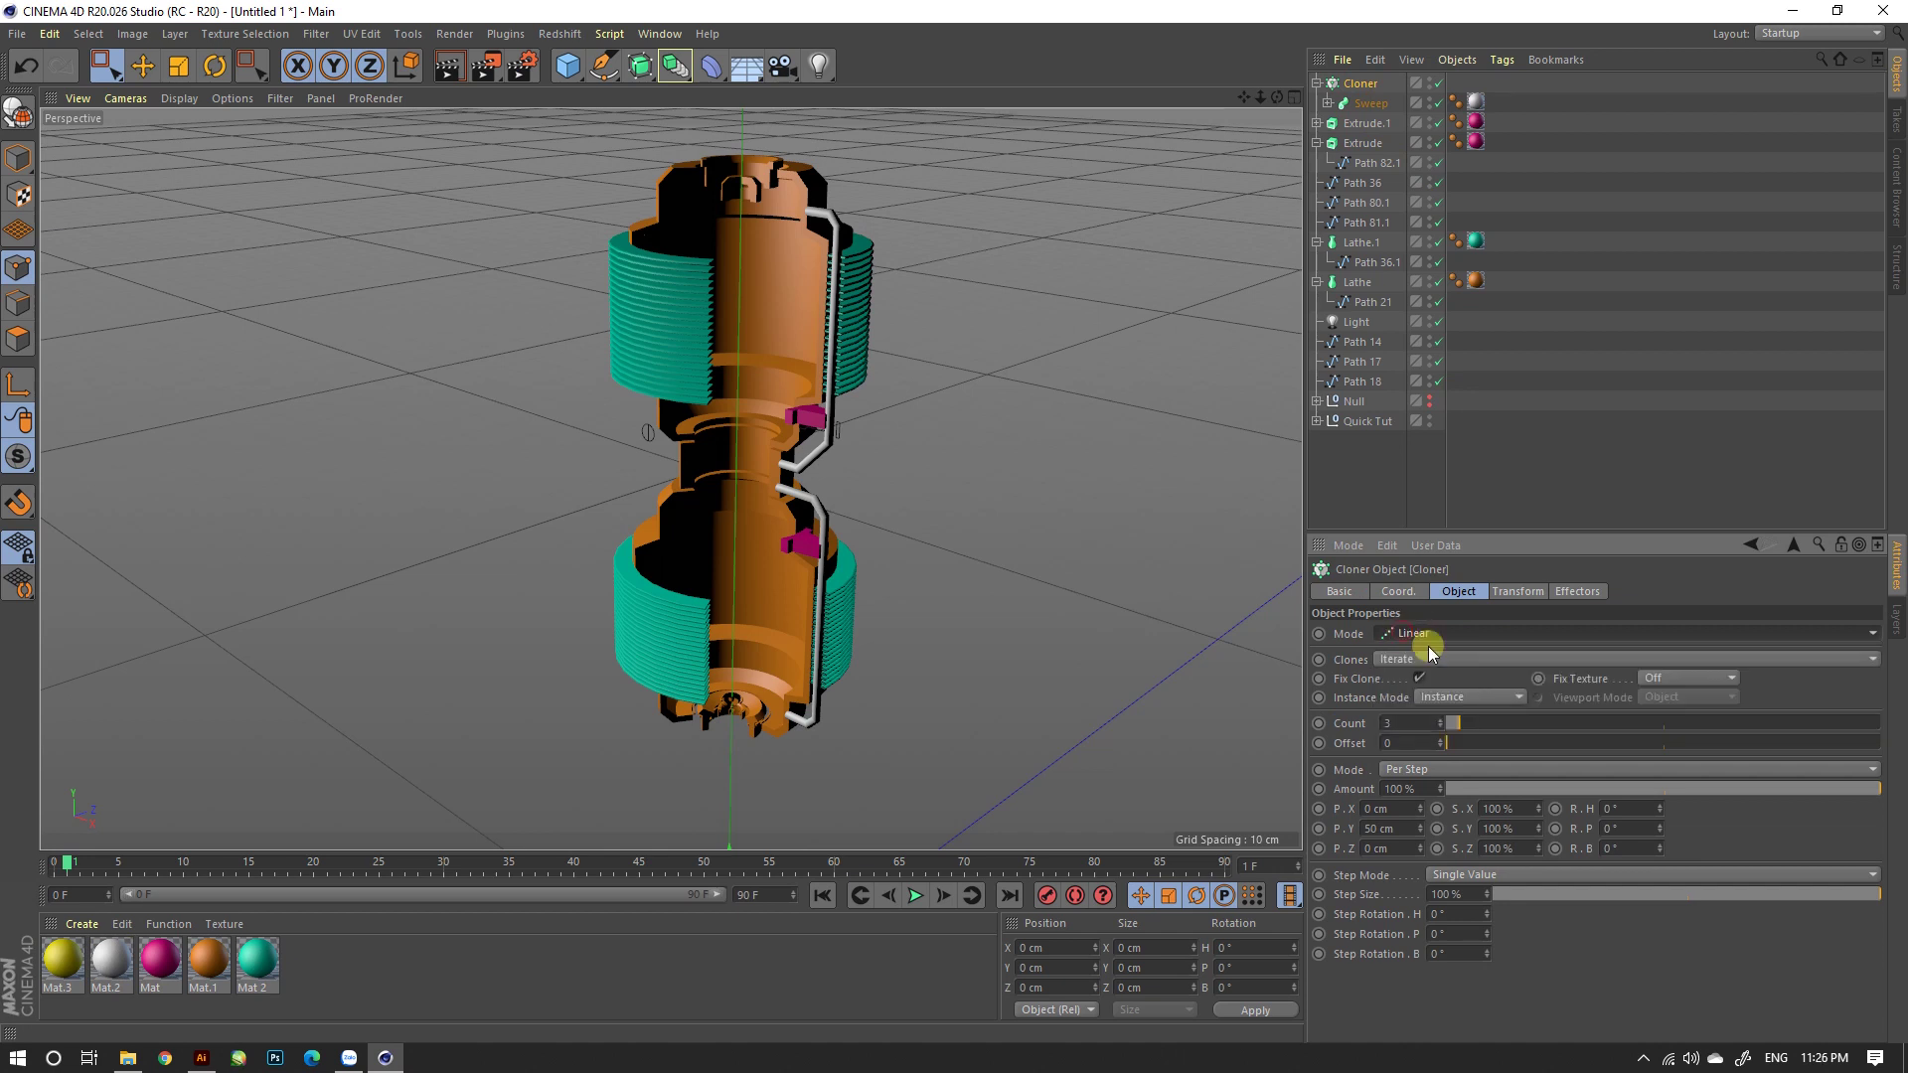
drag(1470, 721, 1484, 721)
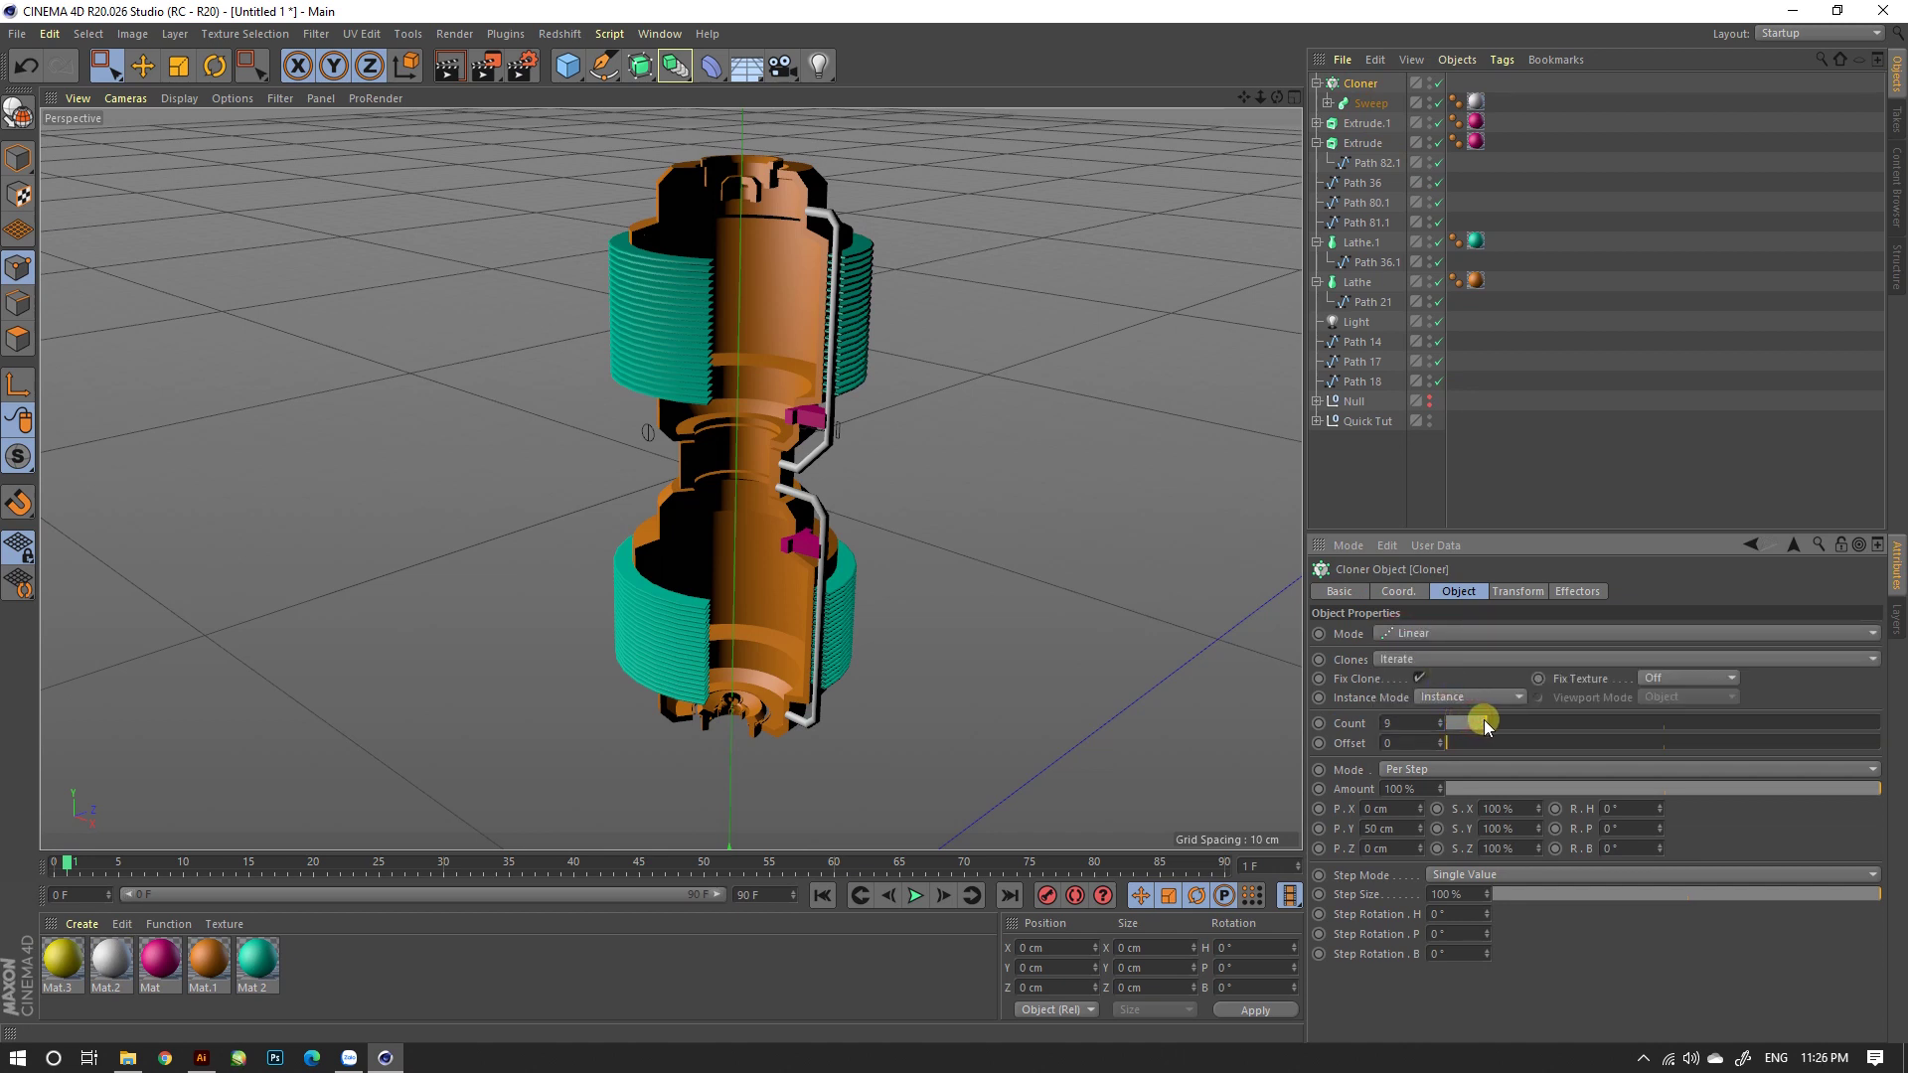
click(1380, 829)
drag(1488, 910, 1488, 911)
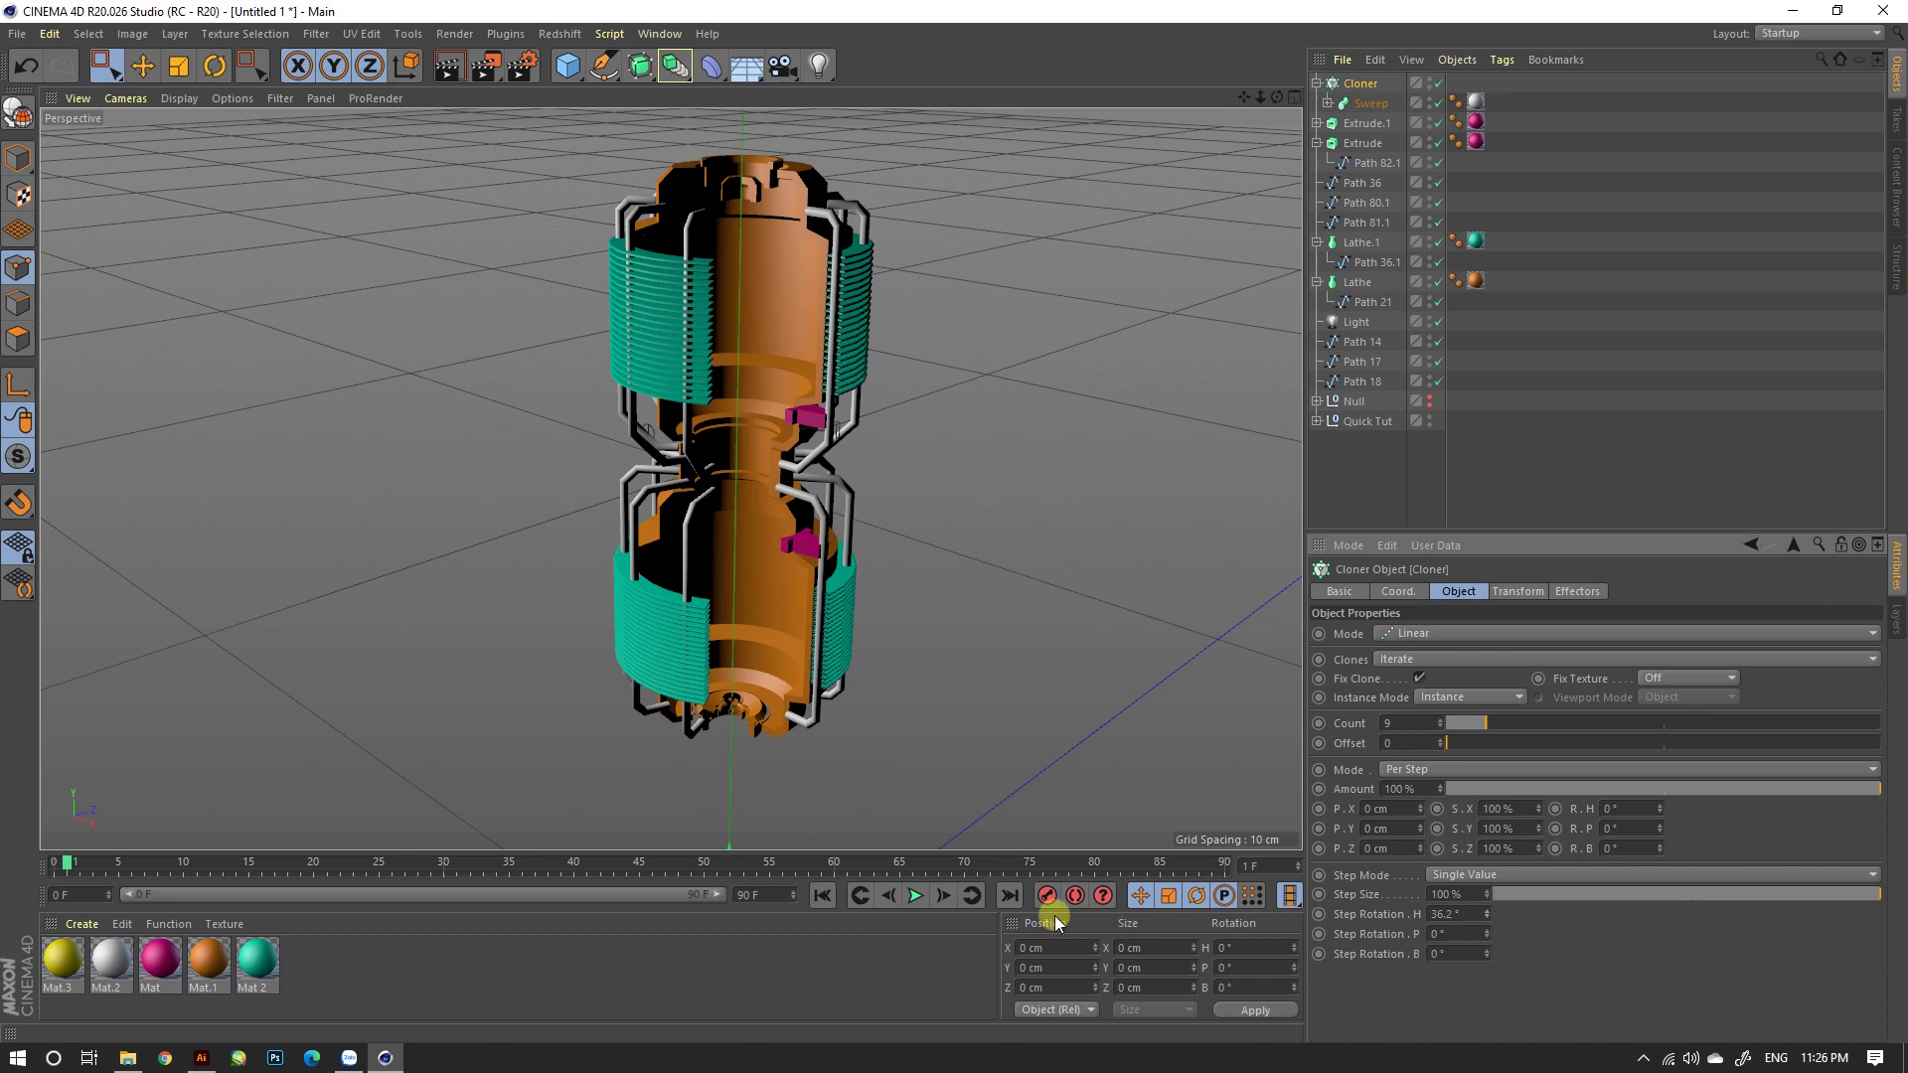
alt+right_drag(1004, 641, 856, 724)
Step: Orbit and zoom around the model to inspect the nine radial pipe clones
mouse_move(855, 724)
alt+mouse_down()
mouse_move(821, 569)
mouse_move(958, 690)
mouse_move(1052, 704)
mouse_move(1203, 520)
mouse_move(825, 559)
alt+mouse_up()
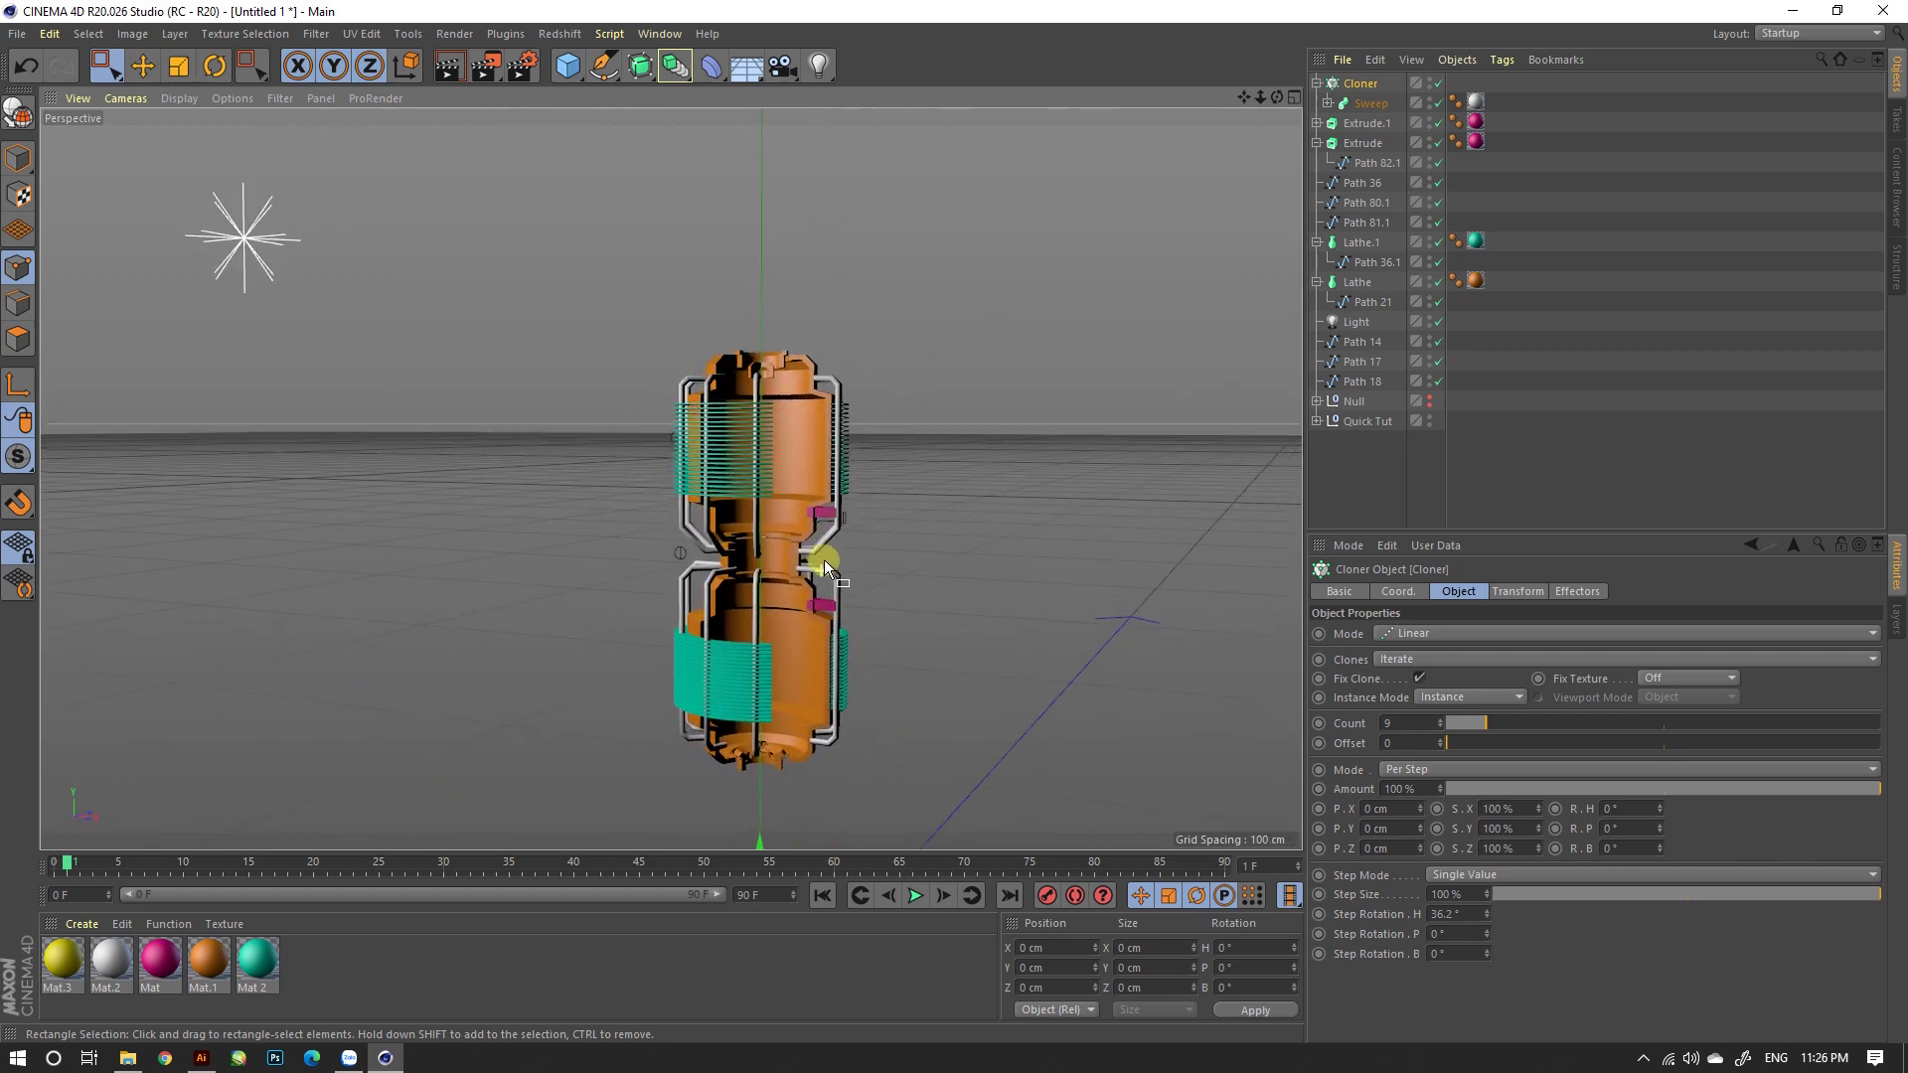
mouse_move(825, 558)
alt+right_down()
mouse_move(762, 583)
mouse_move(839, 355)
alt+right_up()
mouse_move(838, 355)
alt+mouse_down()
mouse_move(770, 519)
mouse_move(783, 463)
alt+mouse_up()
mouse_move(784, 463)
alt+right_down()
mouse_move(763, 721)
mouse_move(814, 492)
alt+right_up()
mouse_move(814, 492)
alt+mouse_down()
mouse_move(827, 556)
mouse_move(825, 350)
mouse_move(760, 772)
mouse_move(797, 637)
mouse_move(741, 696)
alt+mouse_up()
alt+right_drag(741, 696, 765, 594)
mouse_move(766, 594)
alt+mouse_down()
mouse_move(891, 561)
mouse_move(1023, 564)
mouse_move(987, 565)
alt+mouse_up()
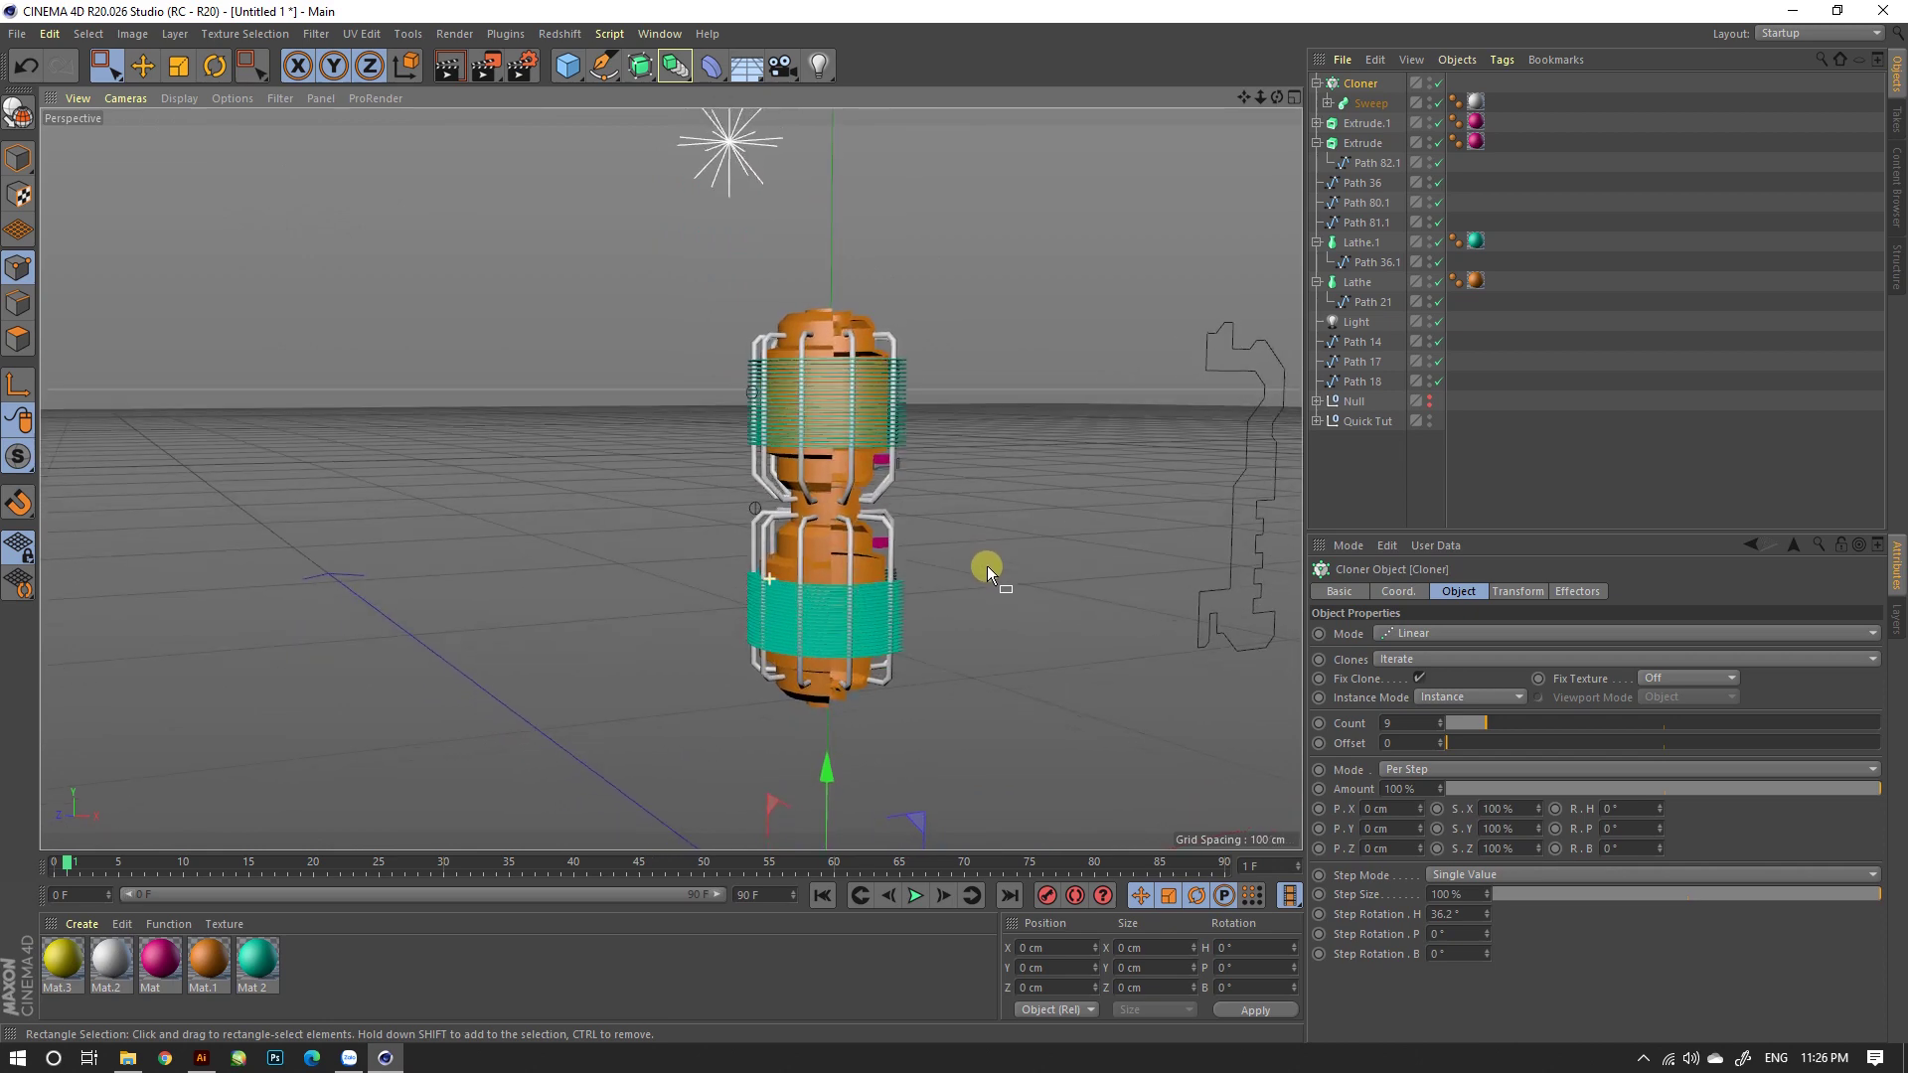